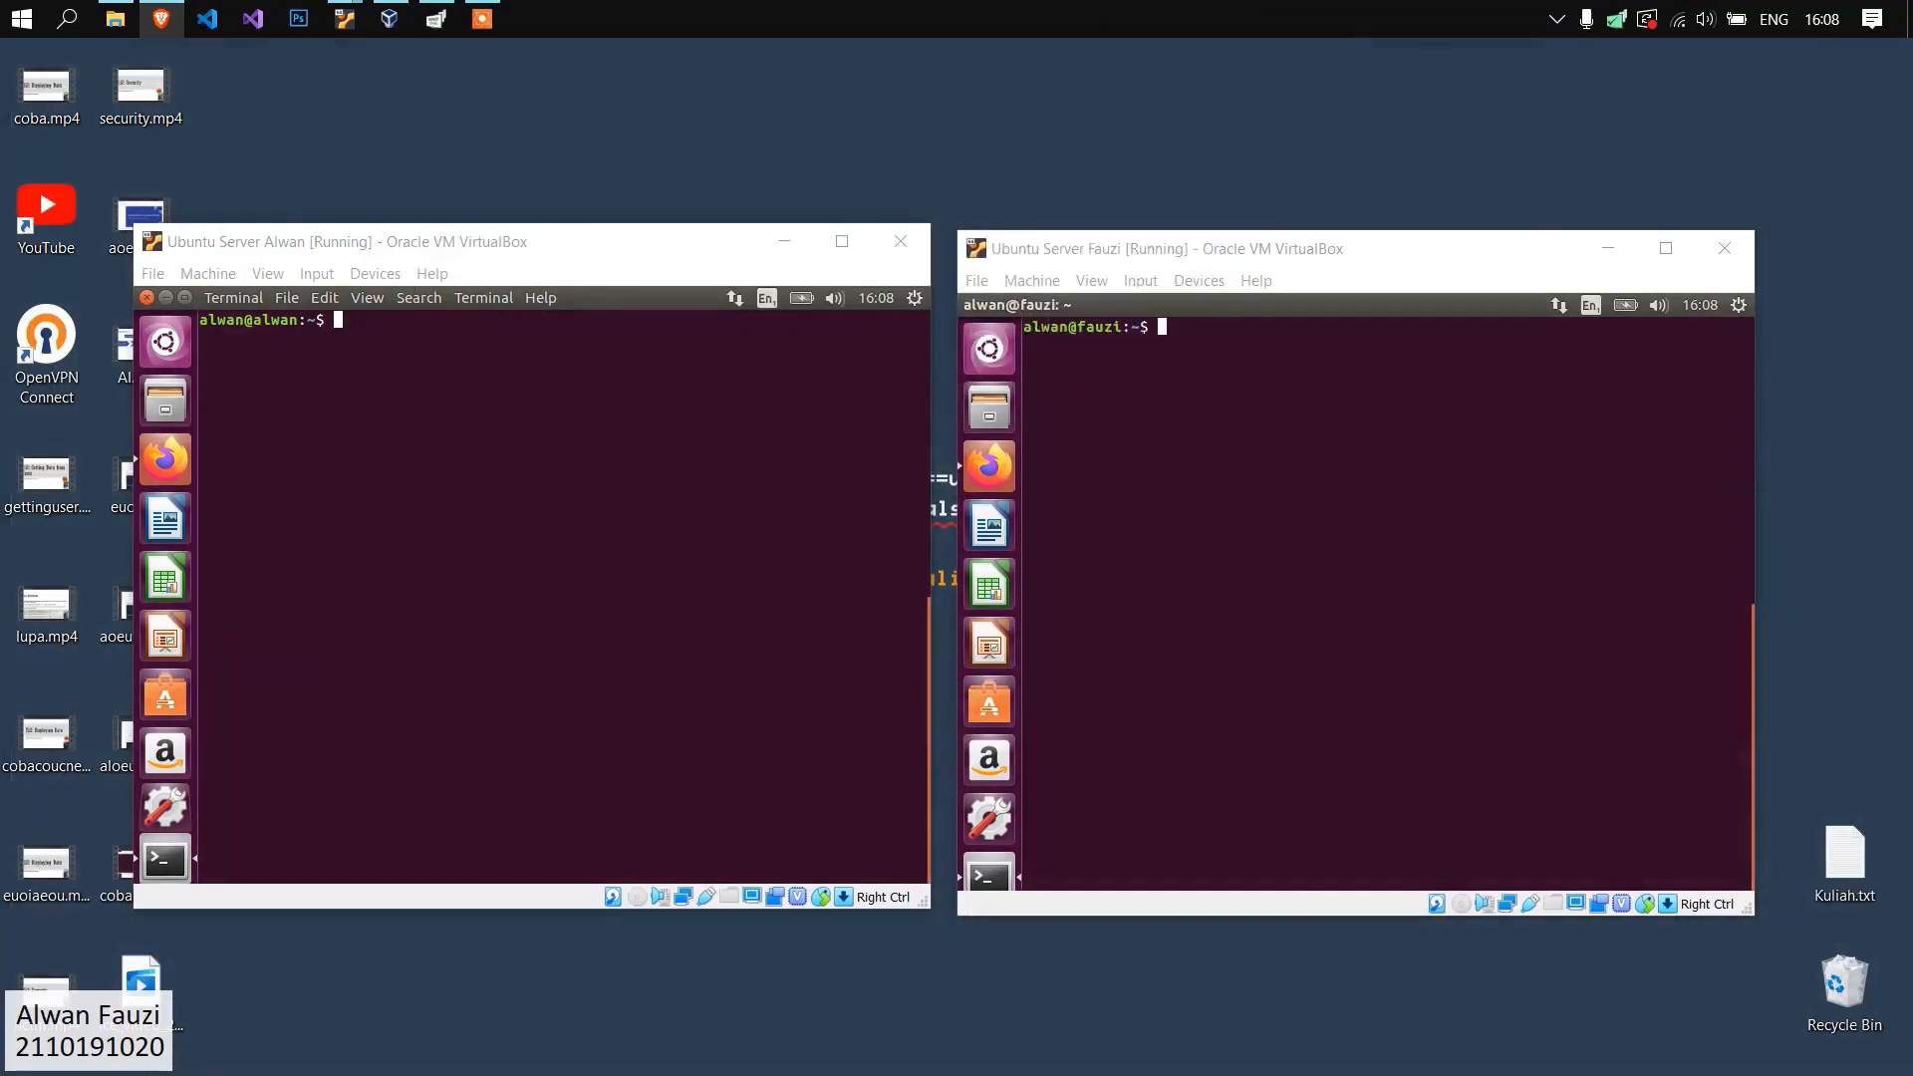
Bring up the VirtualBox Manager and view the details of the two running Ubuntu Server machines.
click(487, 398)
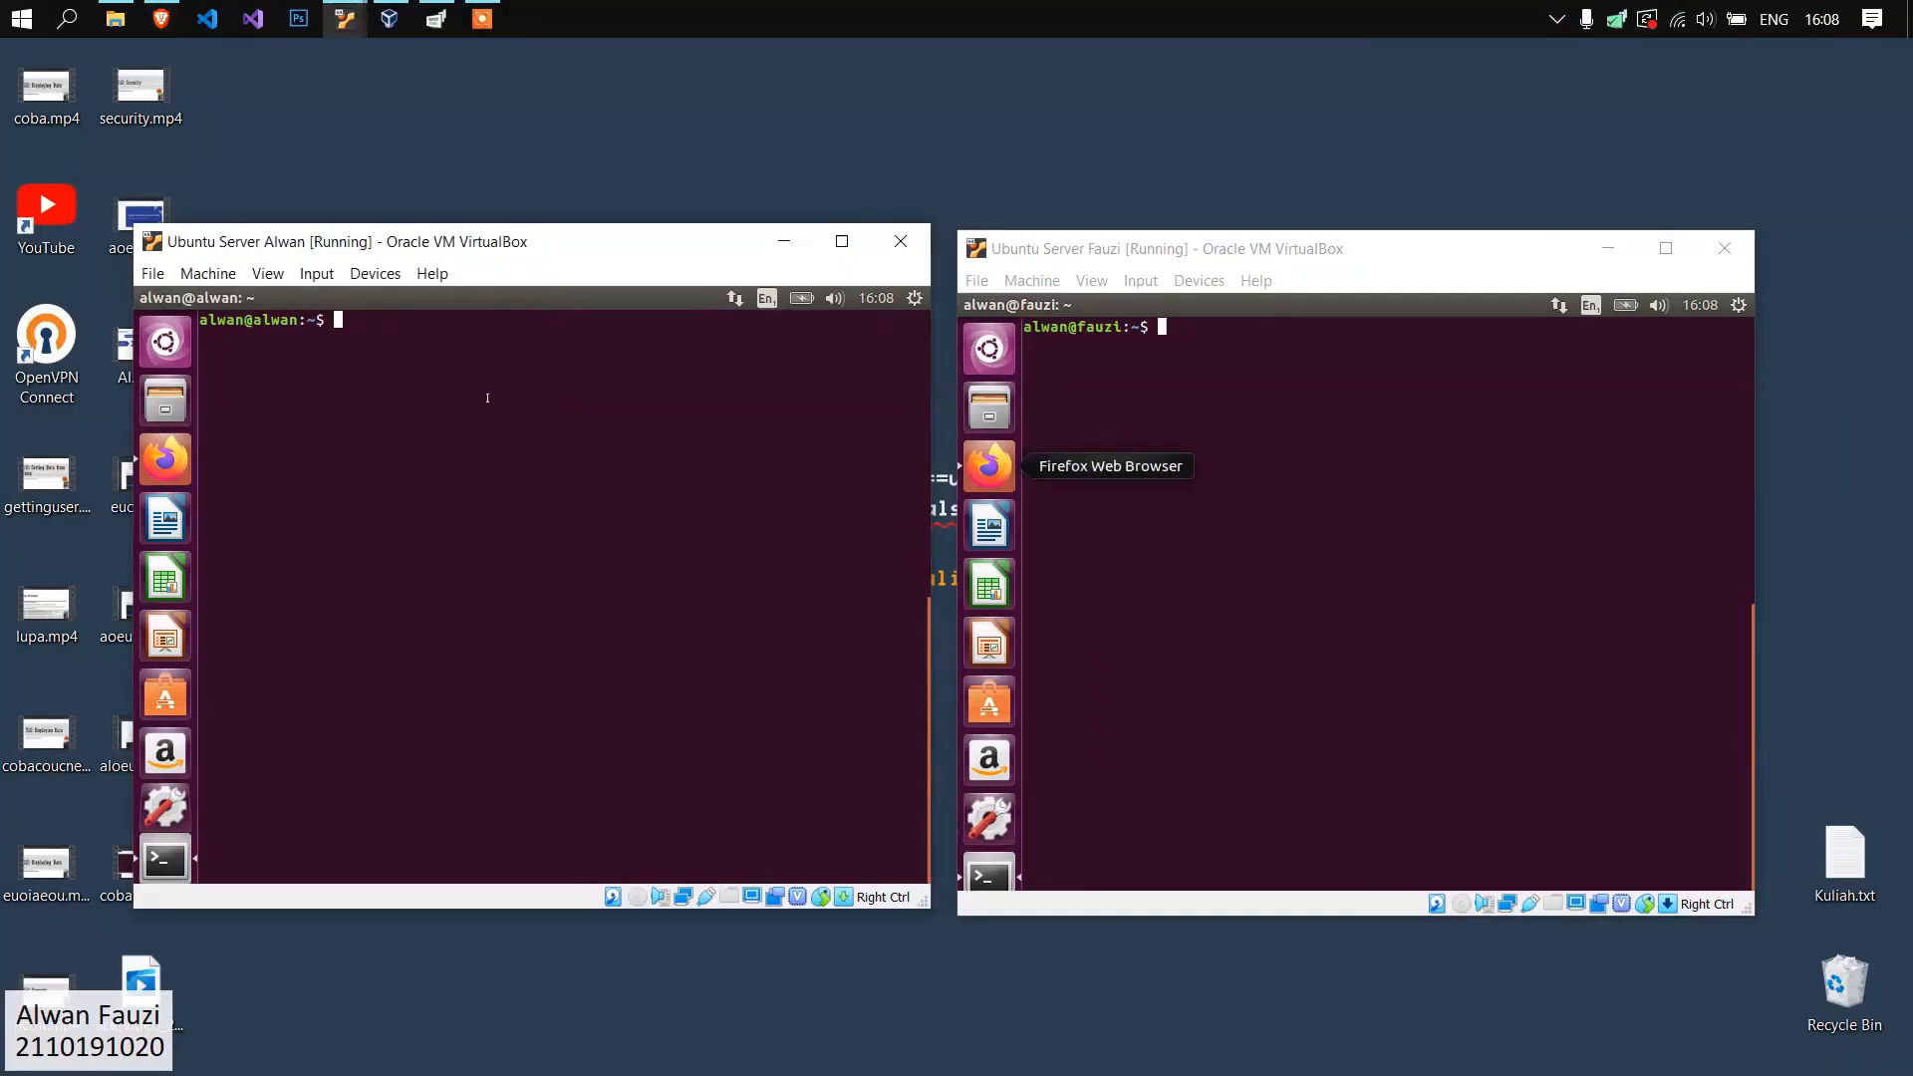
click(389, 19)
drag(767, 165, 530, 232)
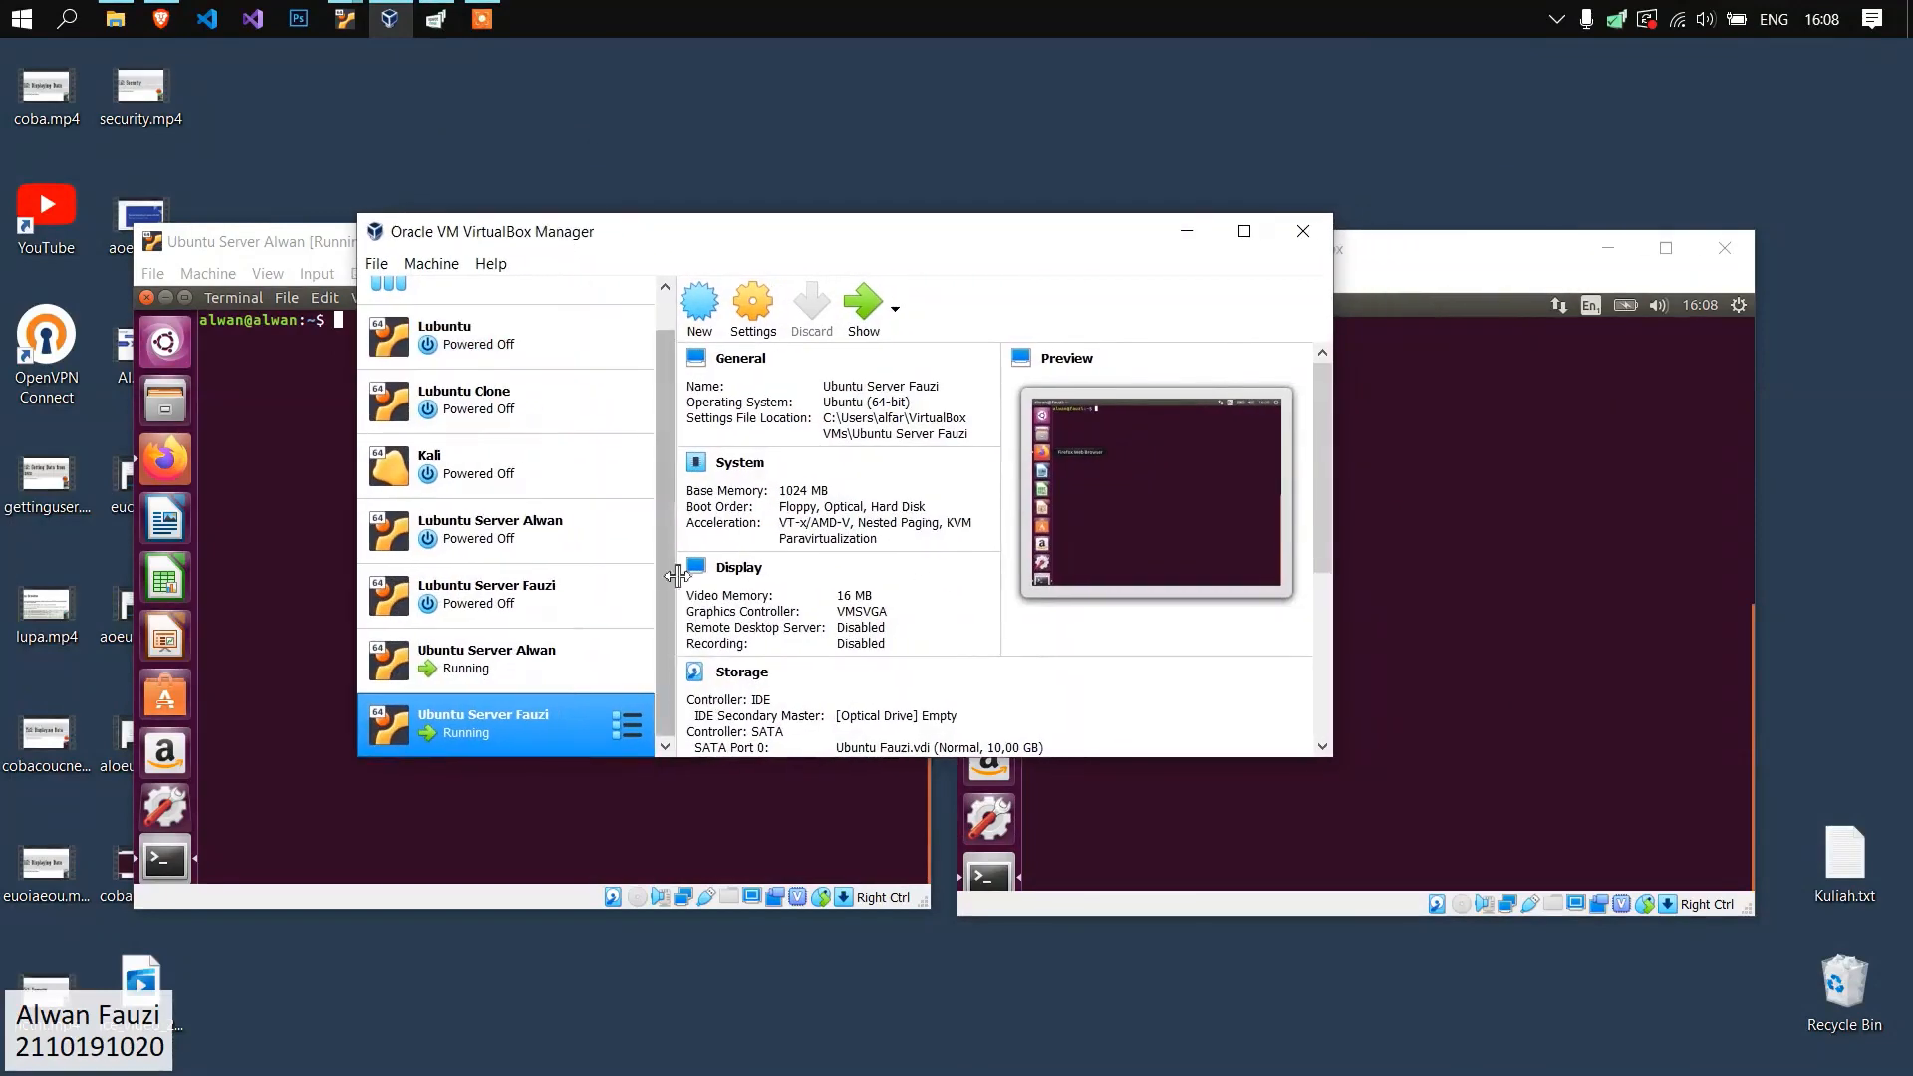
click(553, 667)
click(544, 717)
click(546, 666)
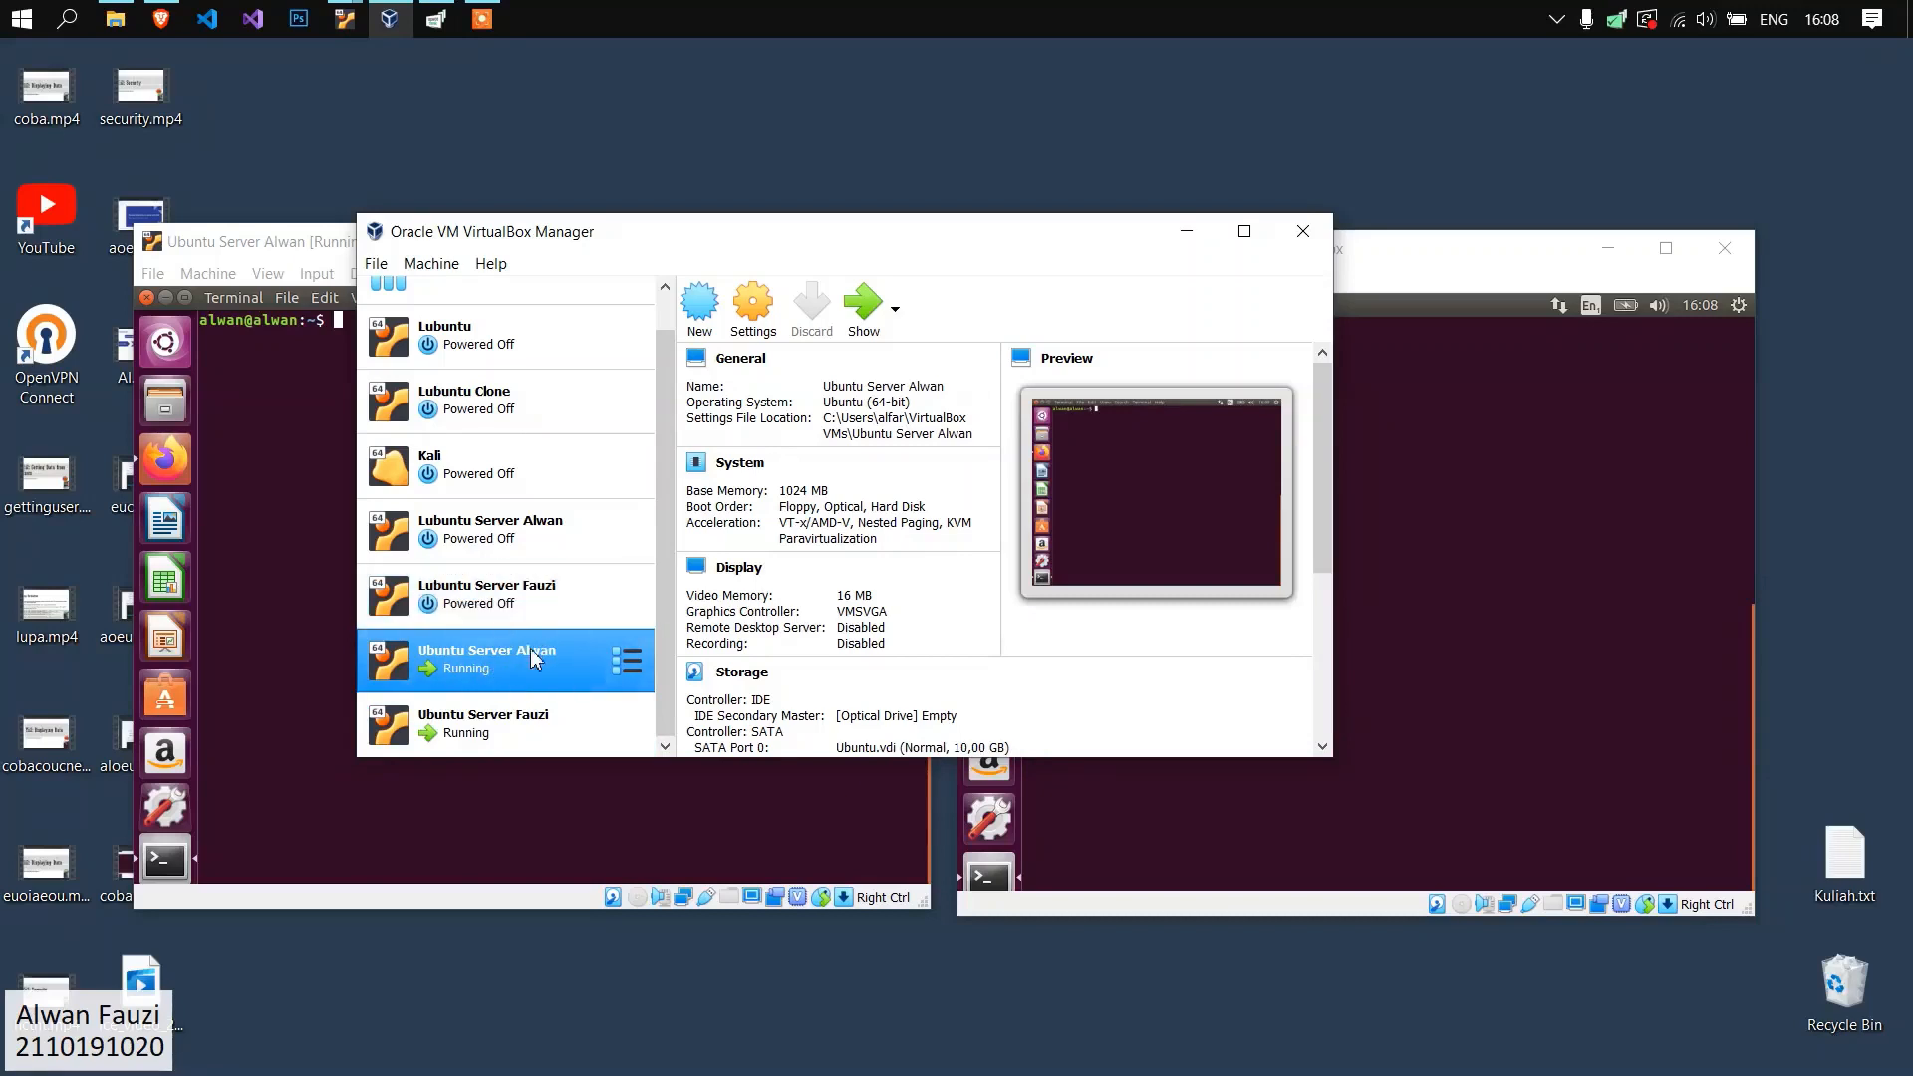
click(471, 717)
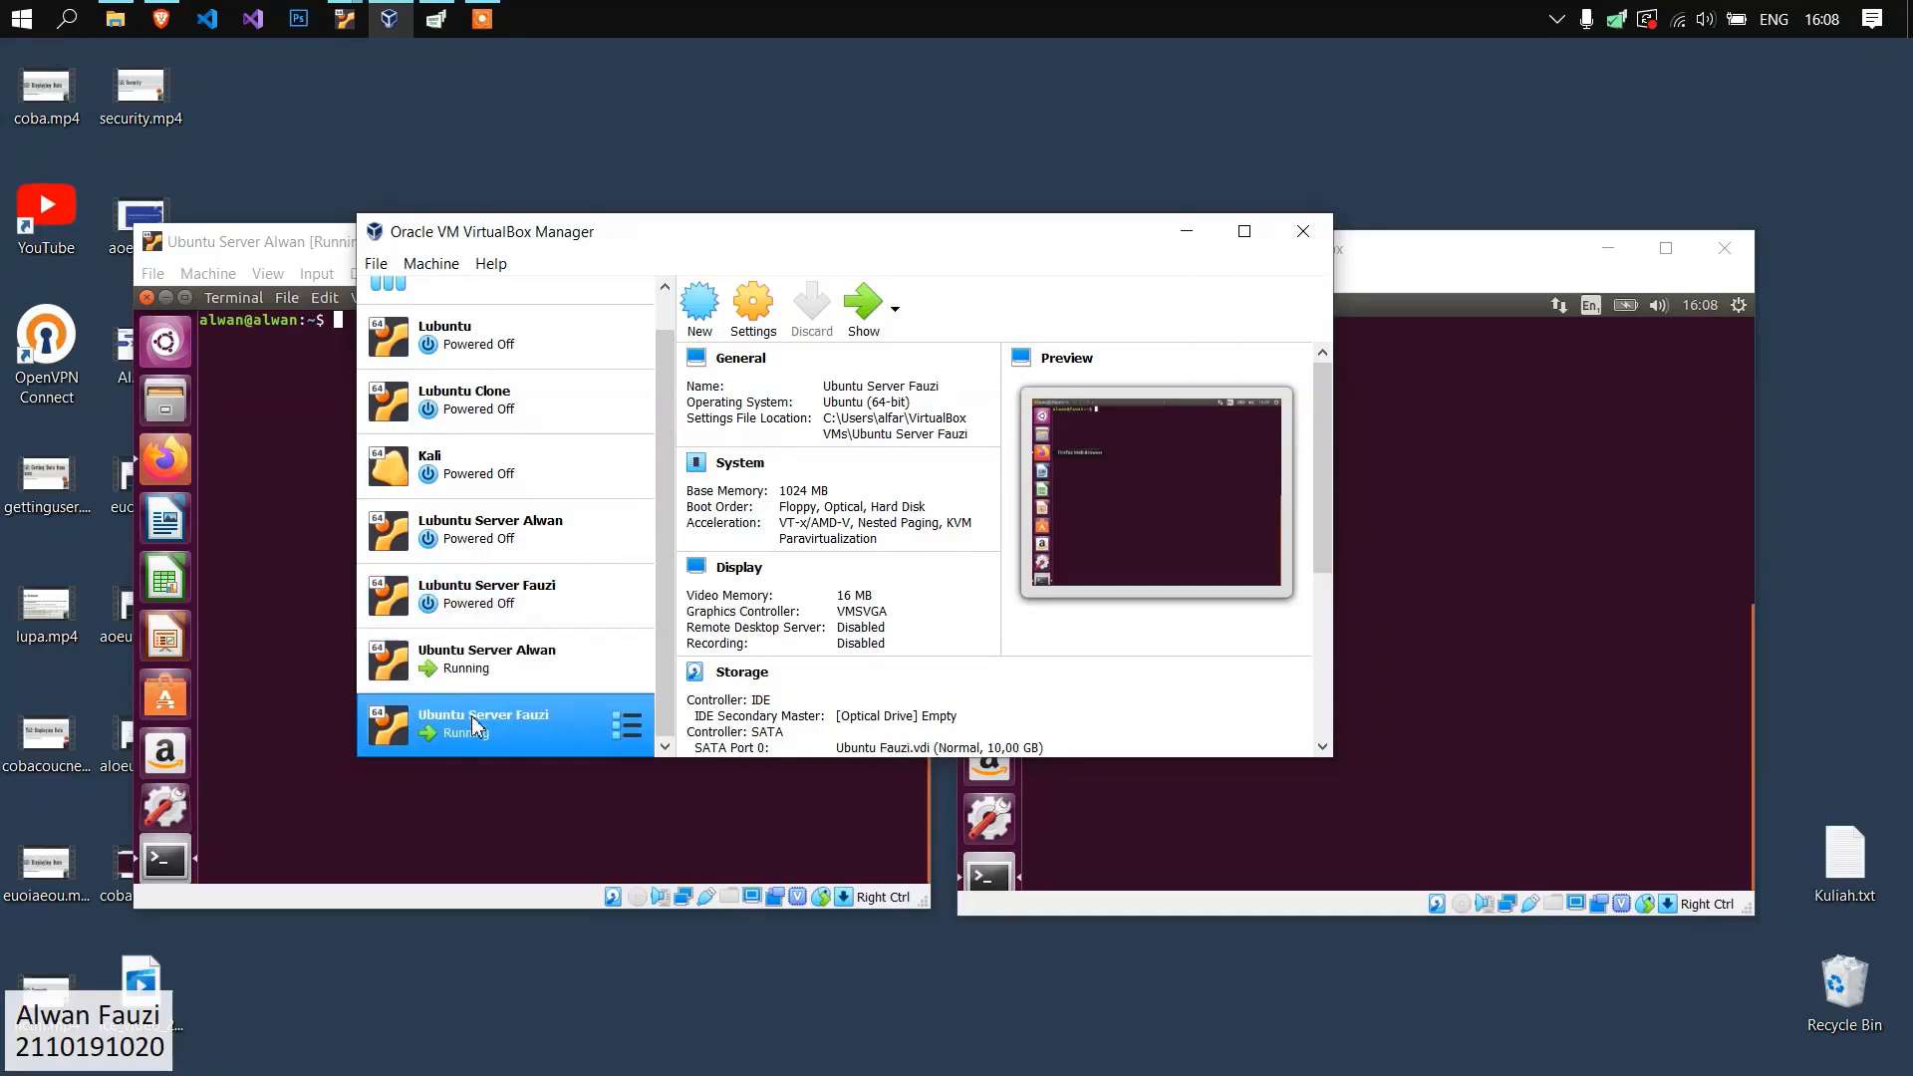
click(529, 675)
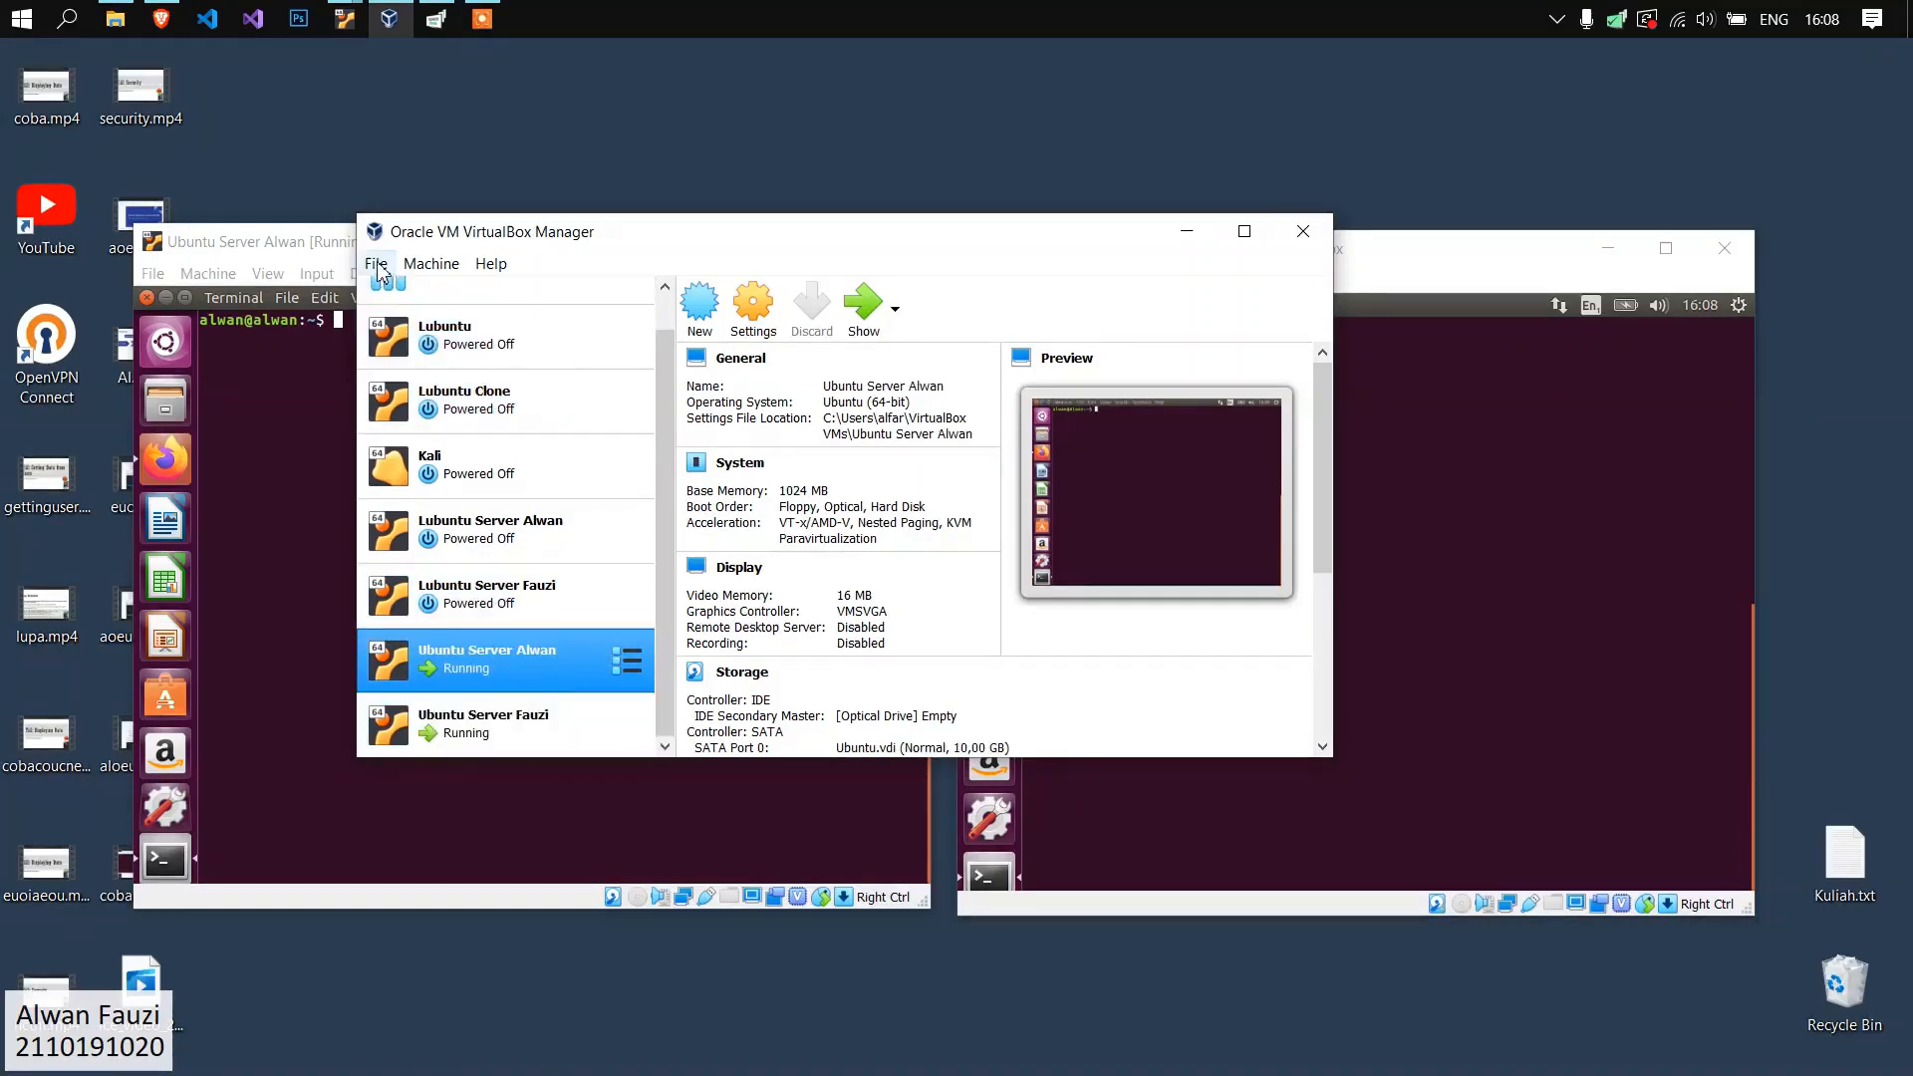
drag(473, 243, 457, 257)
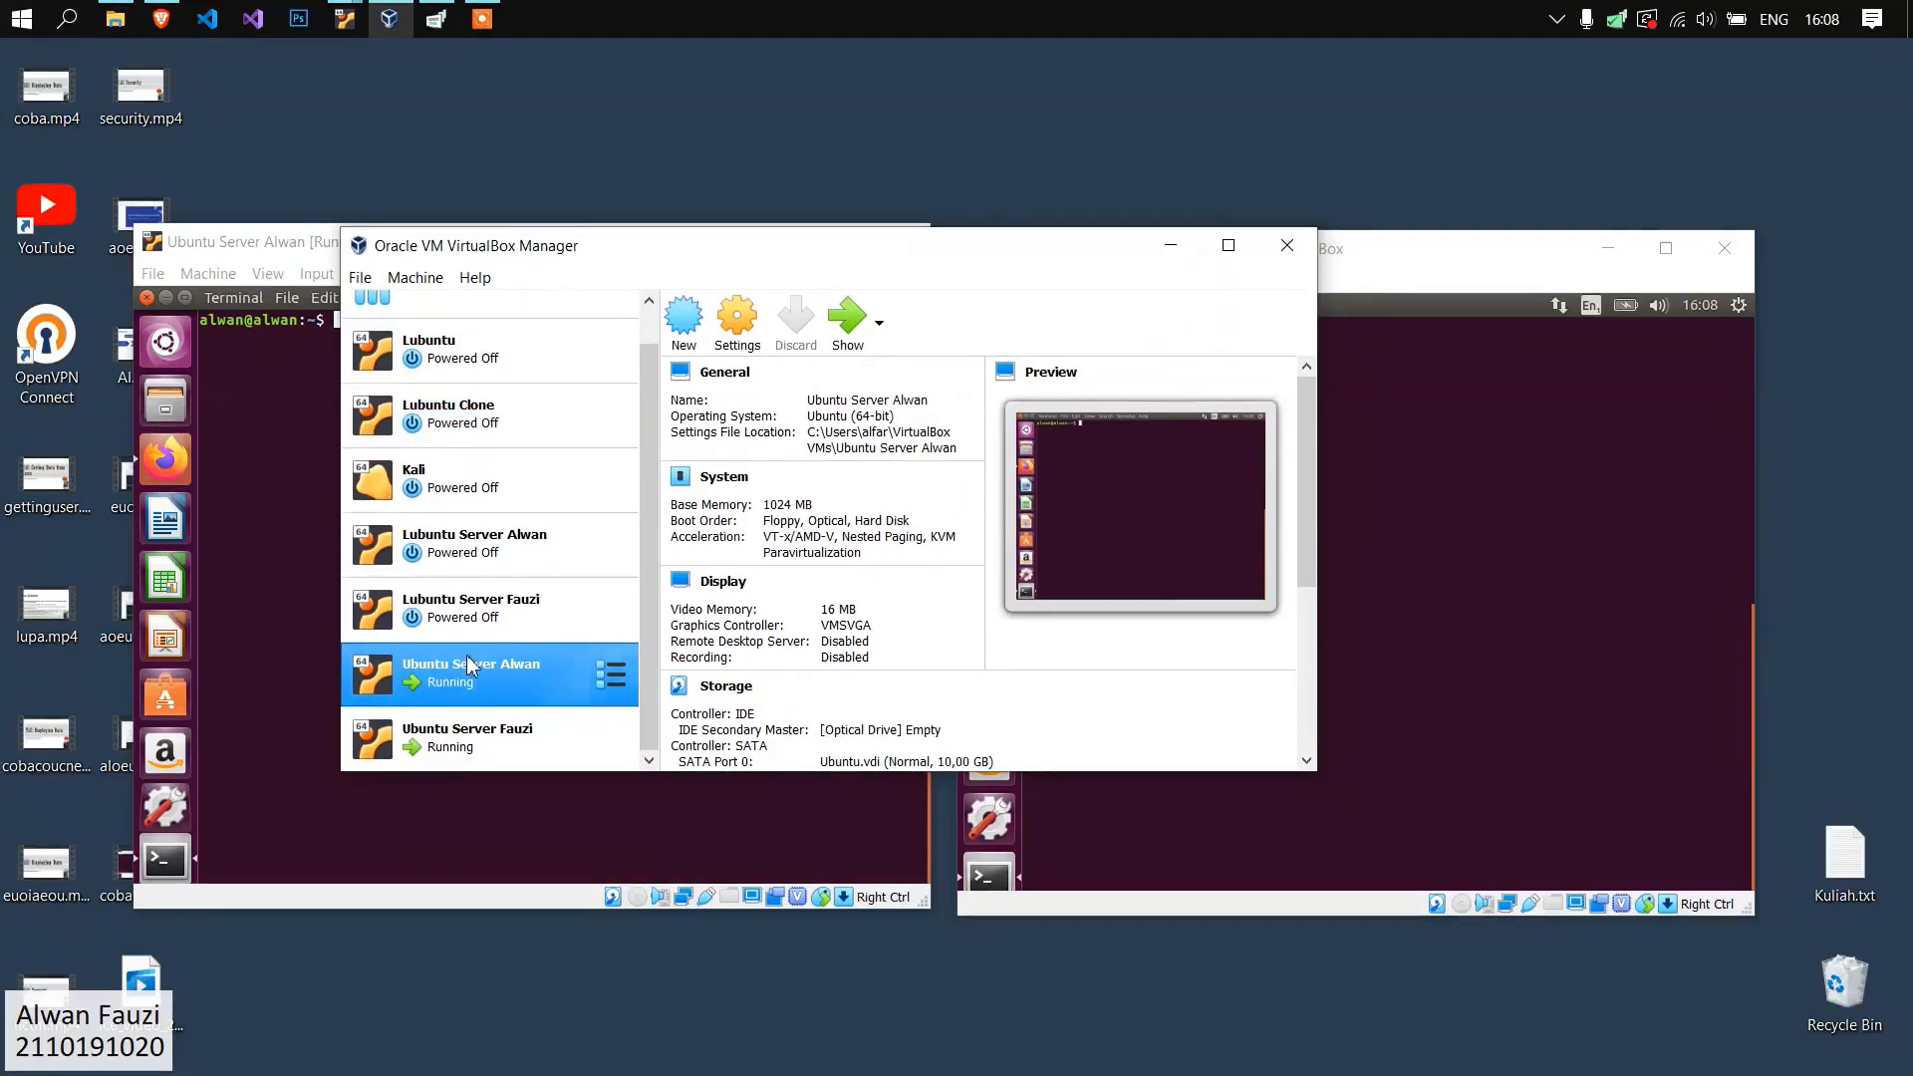
Inspect the existing NAT network's name, CIDR and options in the global network preferences, leaving them as they are.
click(360, 281)
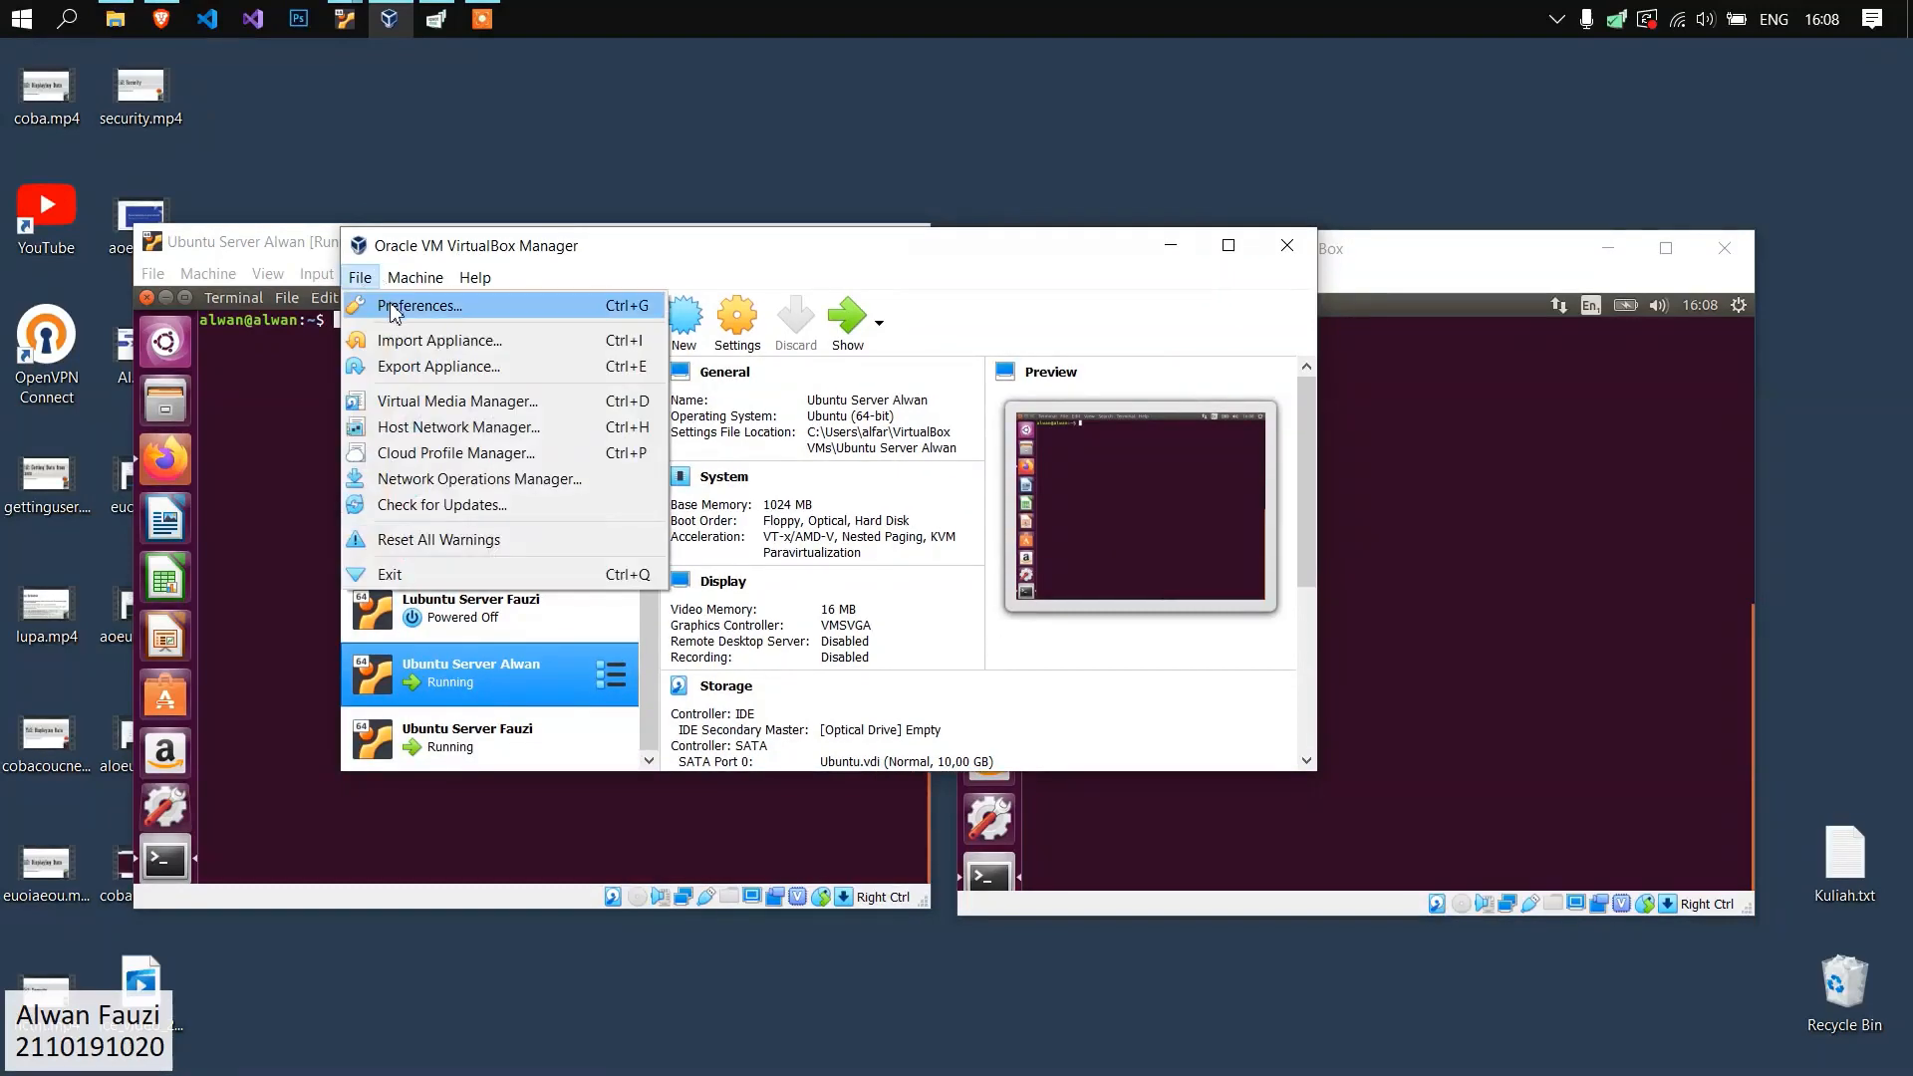
click(387, 308)
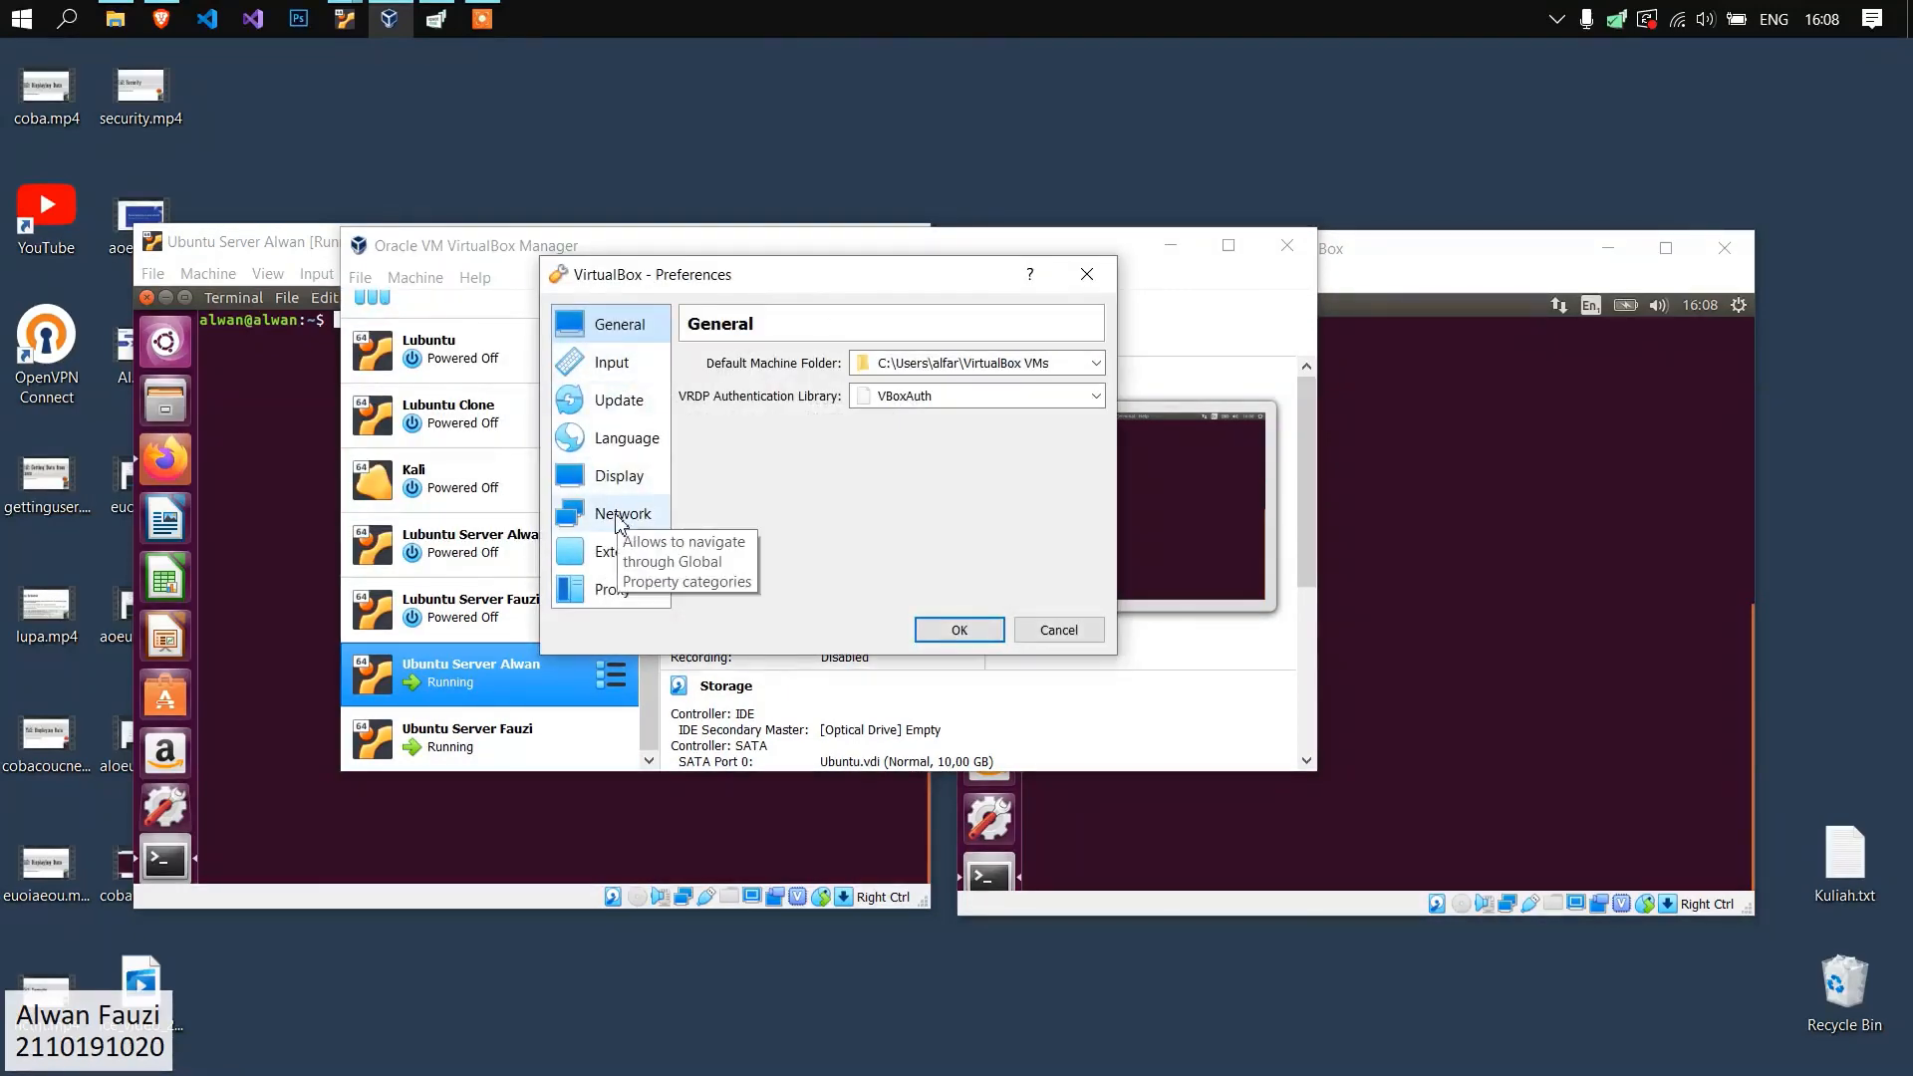
click(620, 518)
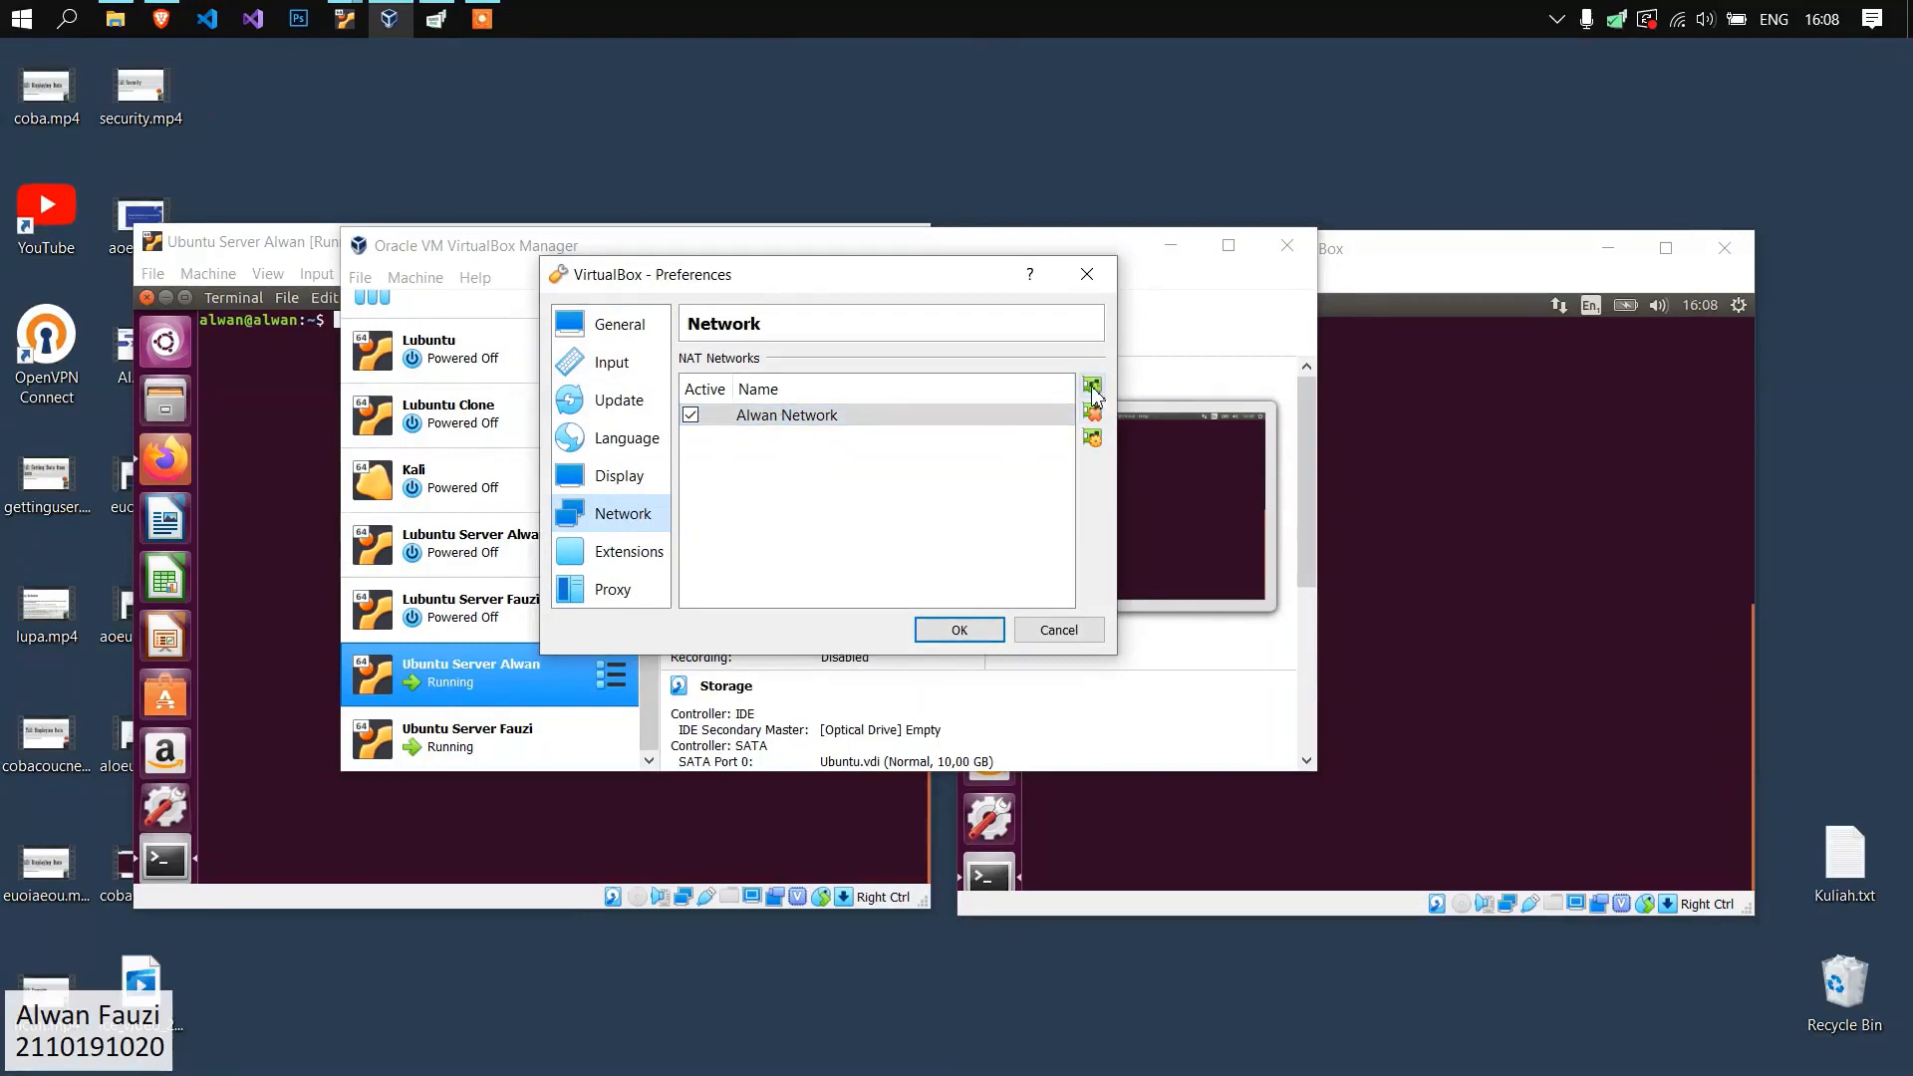
double_click(781, 417)
mouse_move(912, 425)
mouse_down()
mouse_move(795, 428)
mouse_move(877, 428)
mouse_up()
click(836, 428)
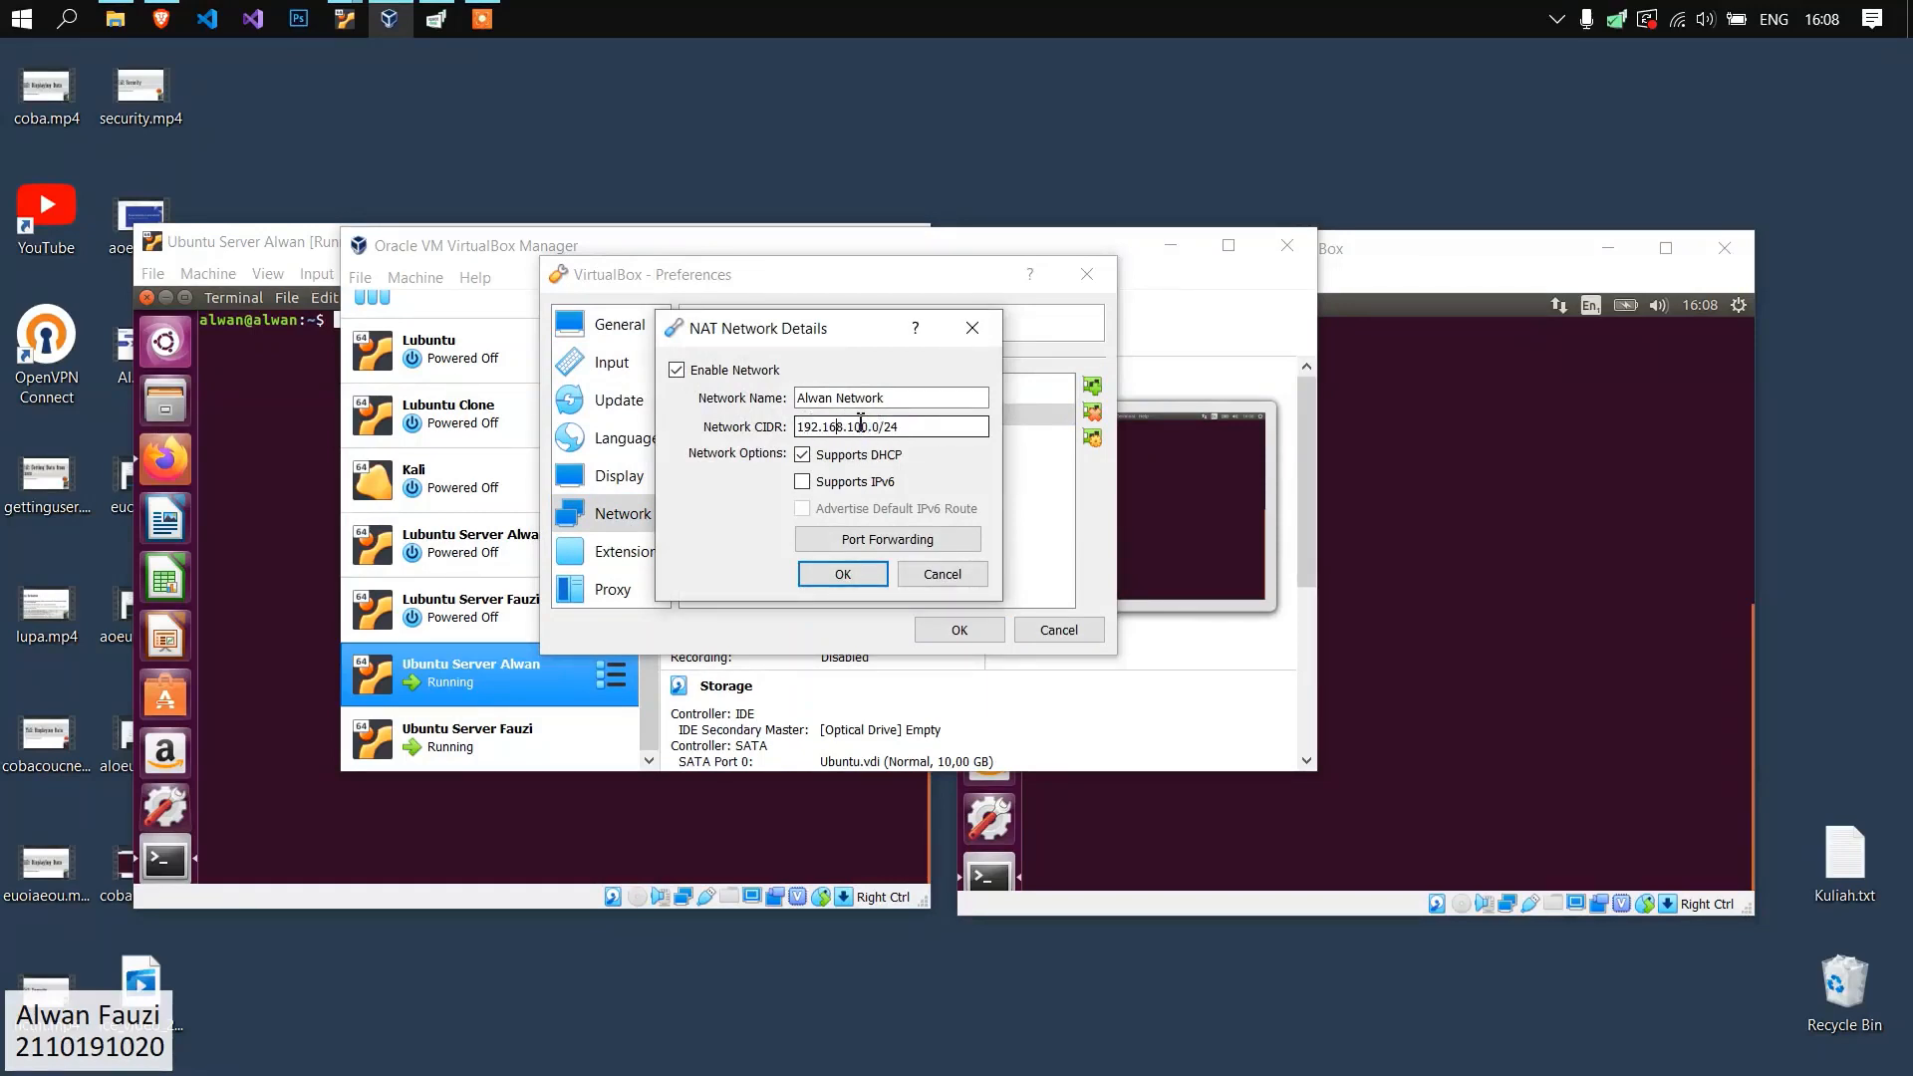
click(972, 327)
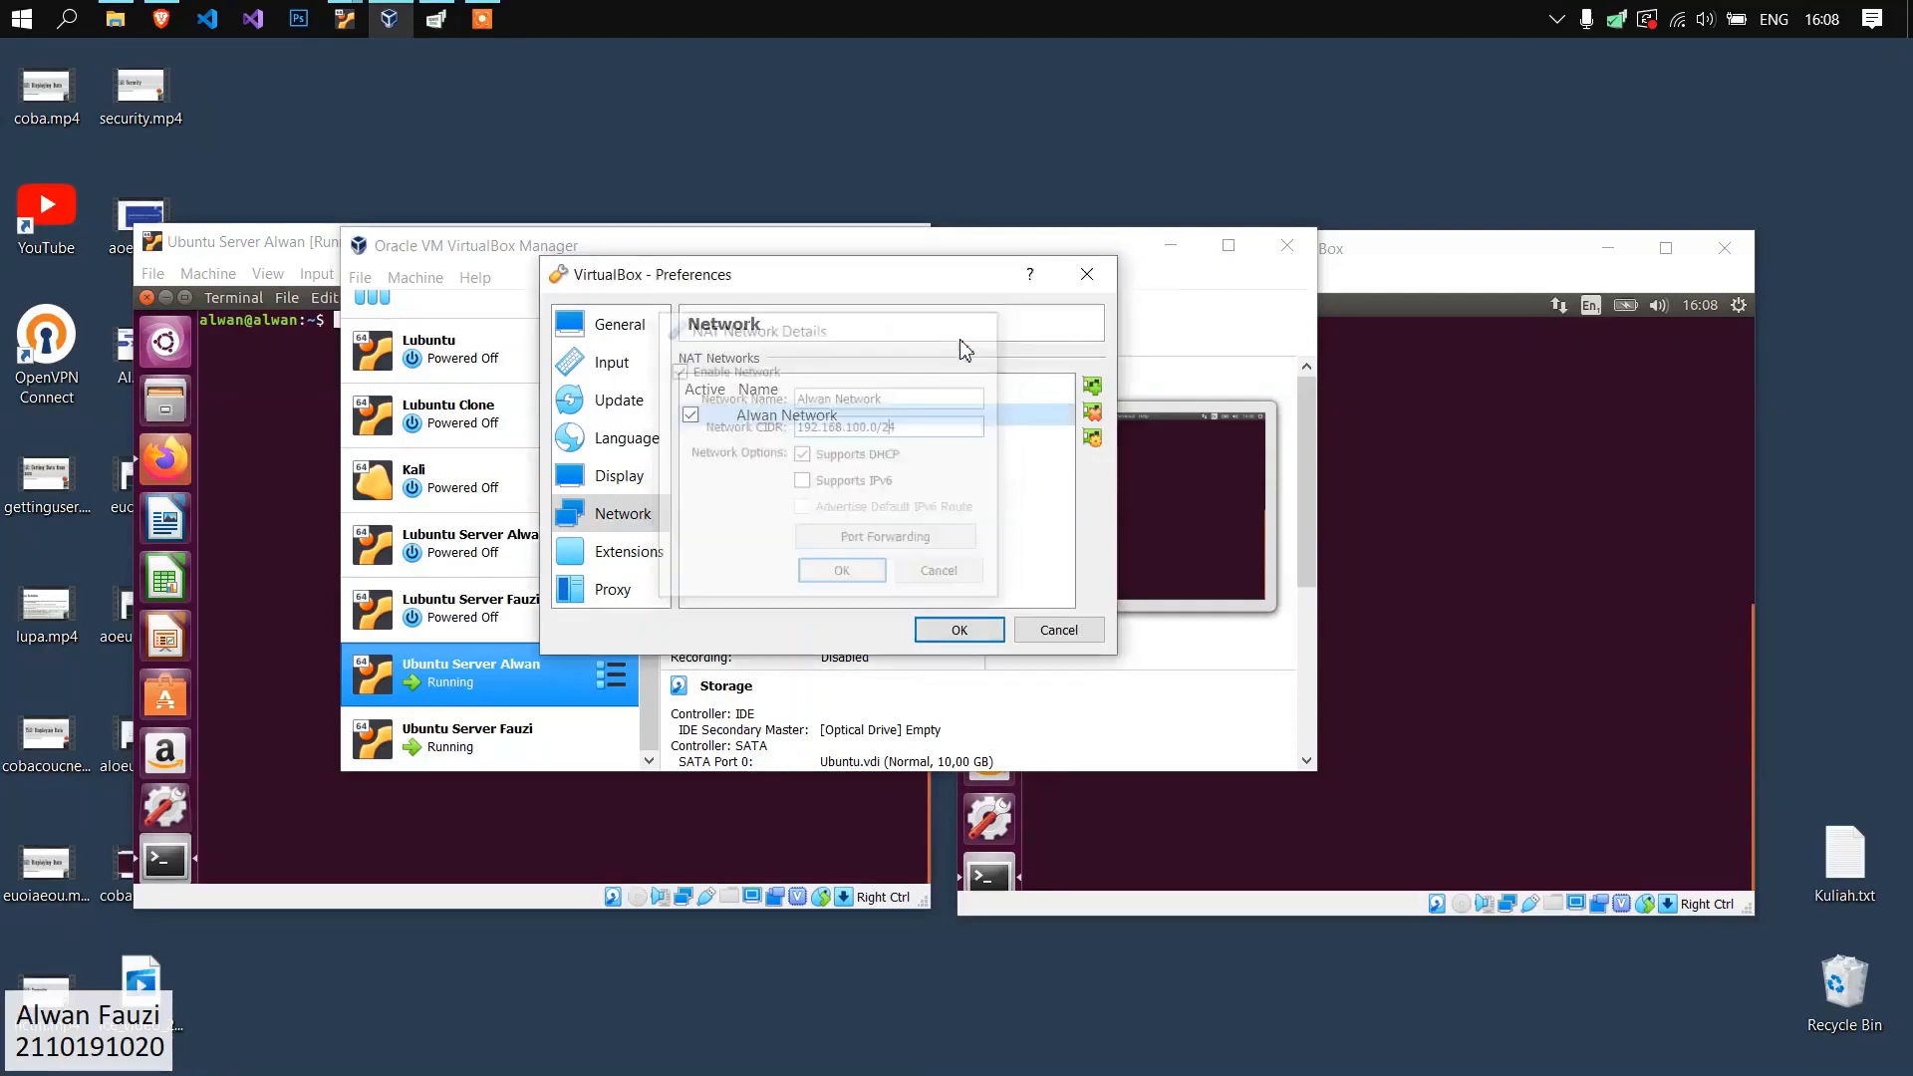
click(1087, 274)
drag(854, 248, 910, 248)
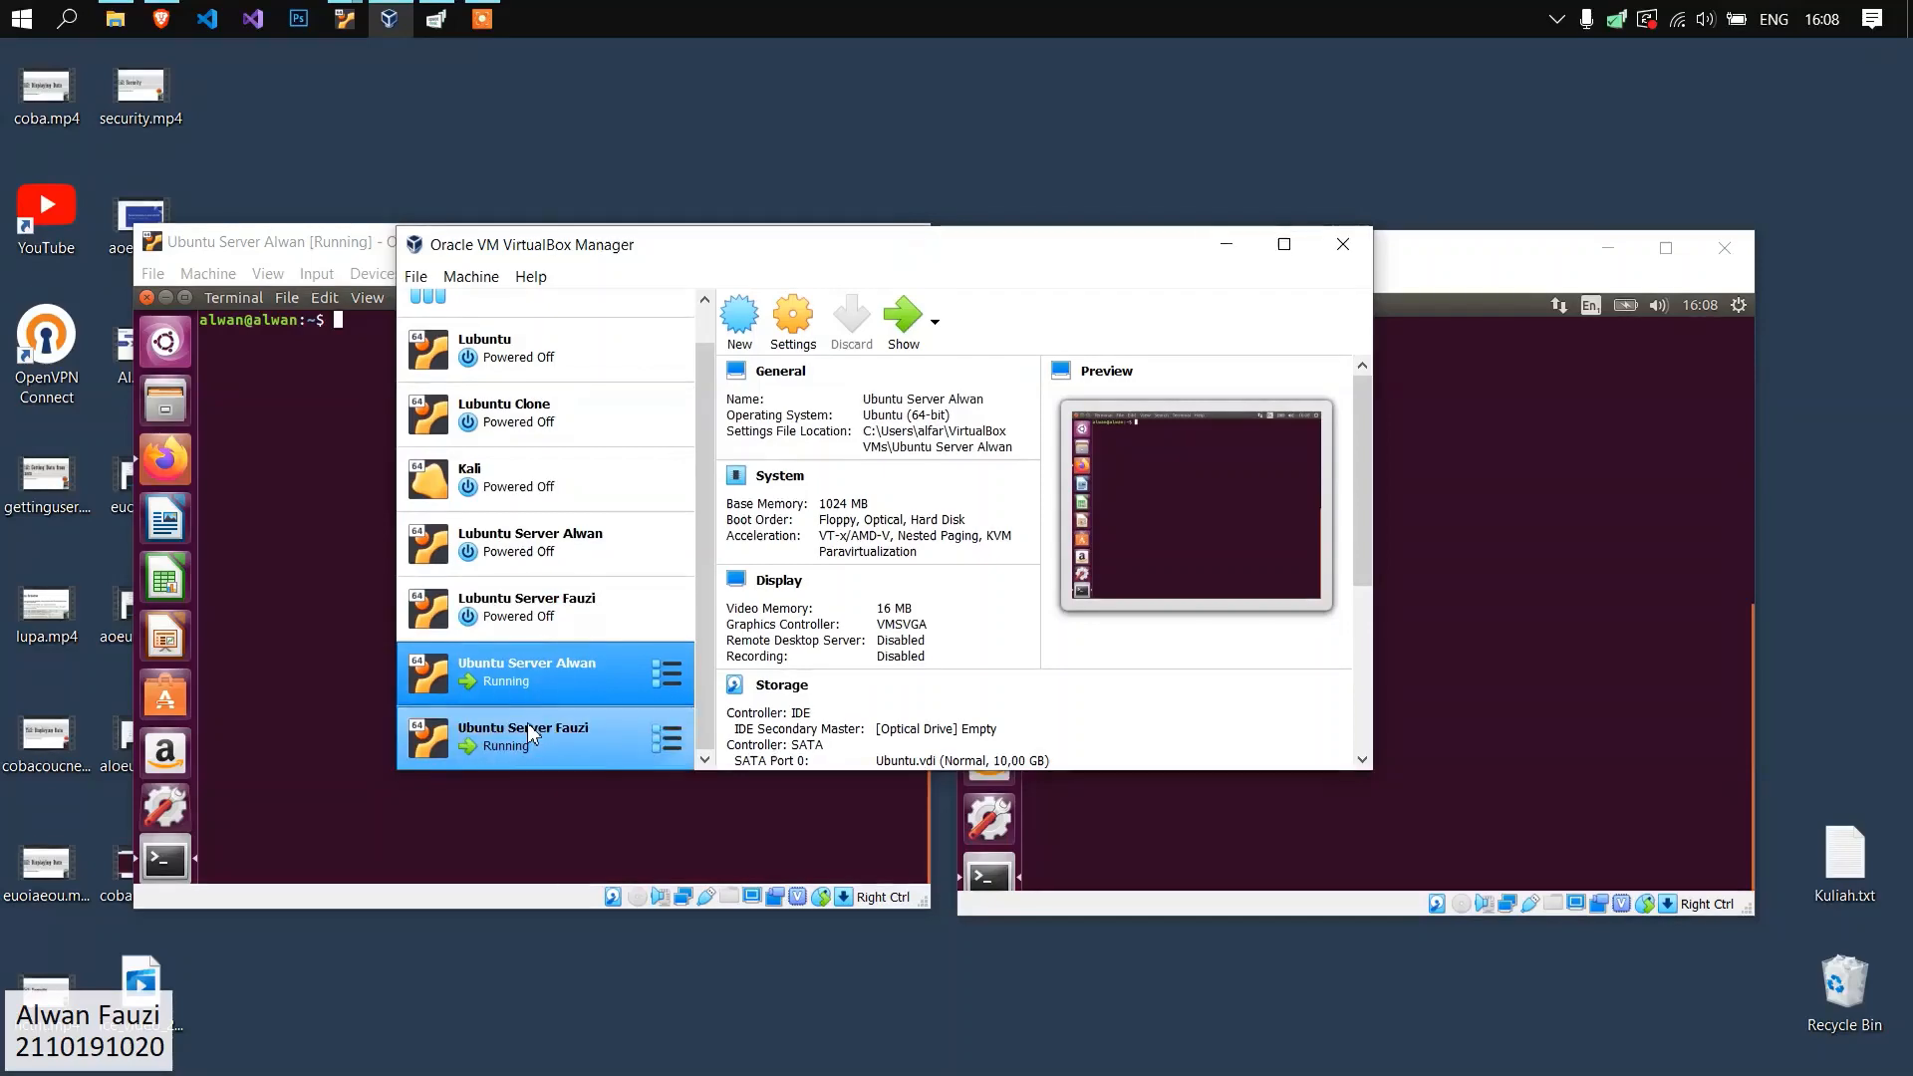
Check what Adapter 1 of the first running Ubuntu Server machine is attached to, discarding any changes.
right_click(546, 678)
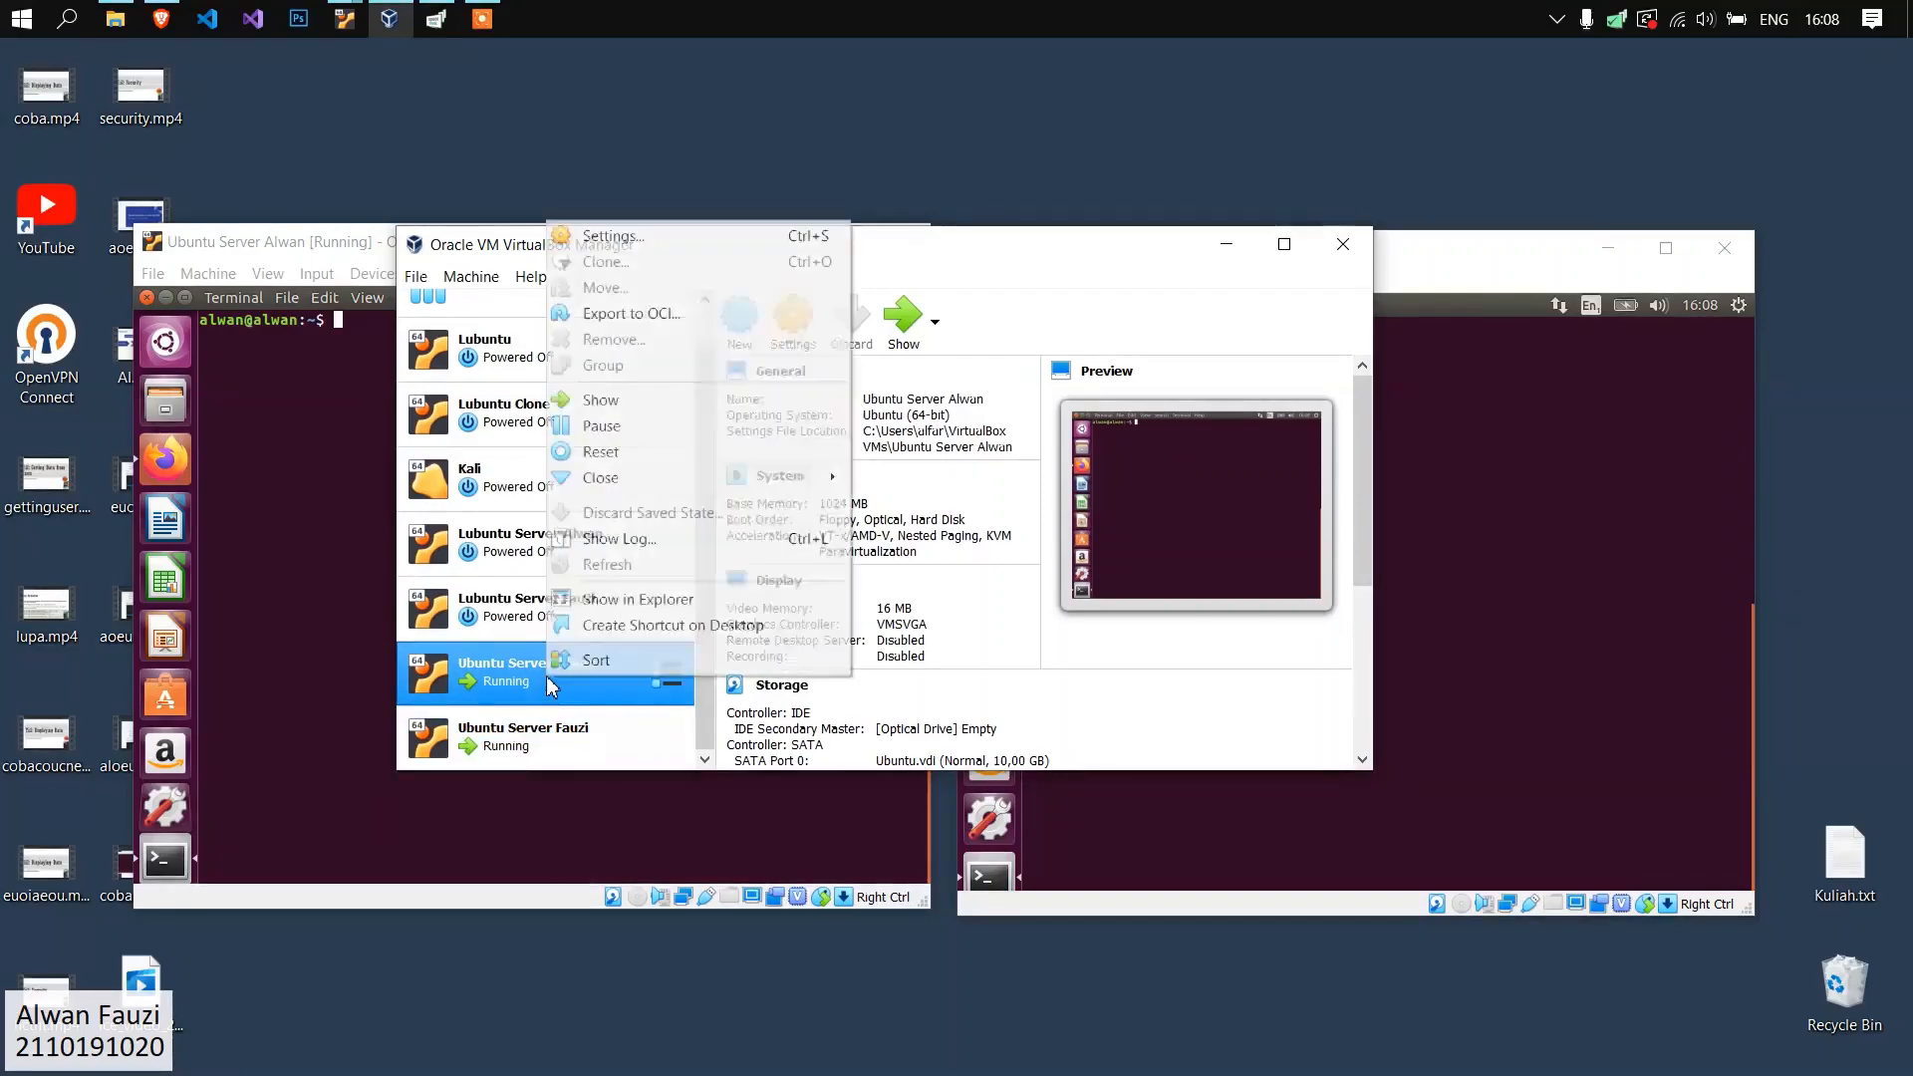
click(613, 236)
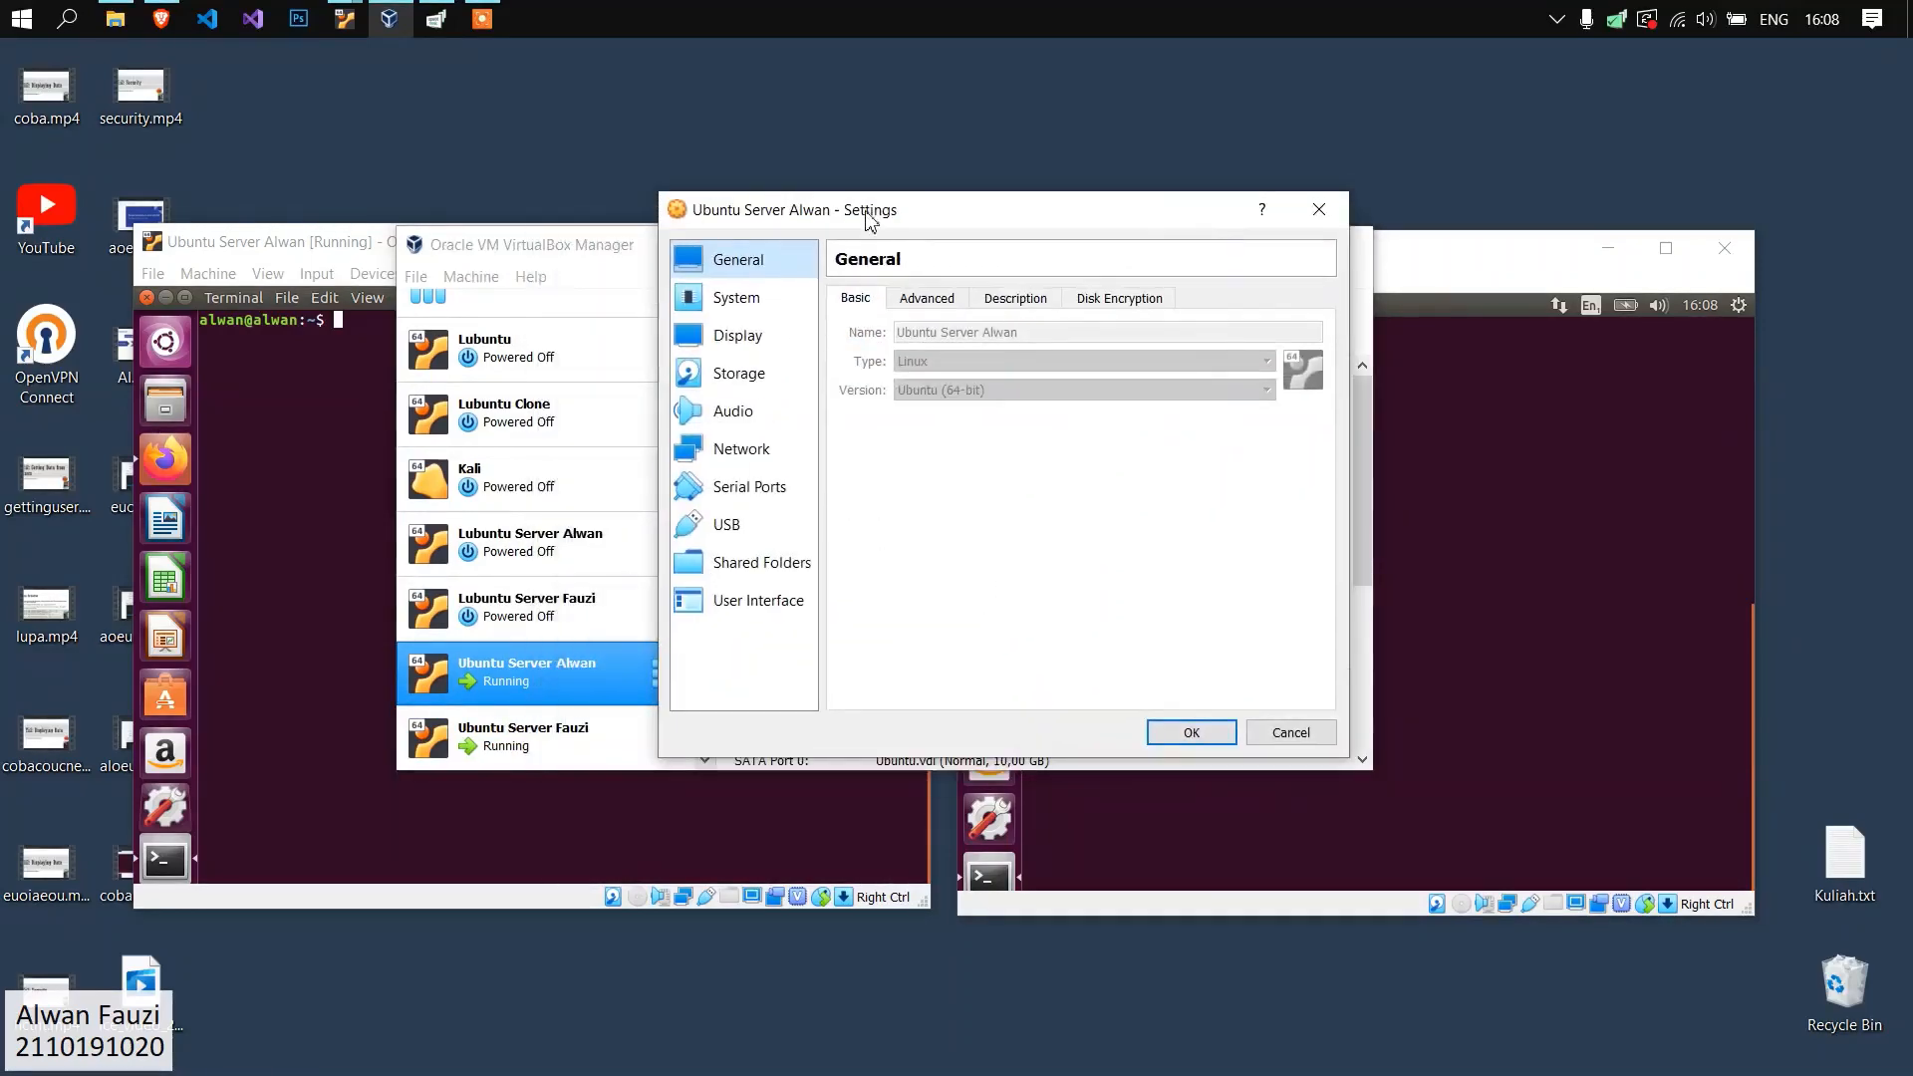
click(749, 451)
click(993, 361)
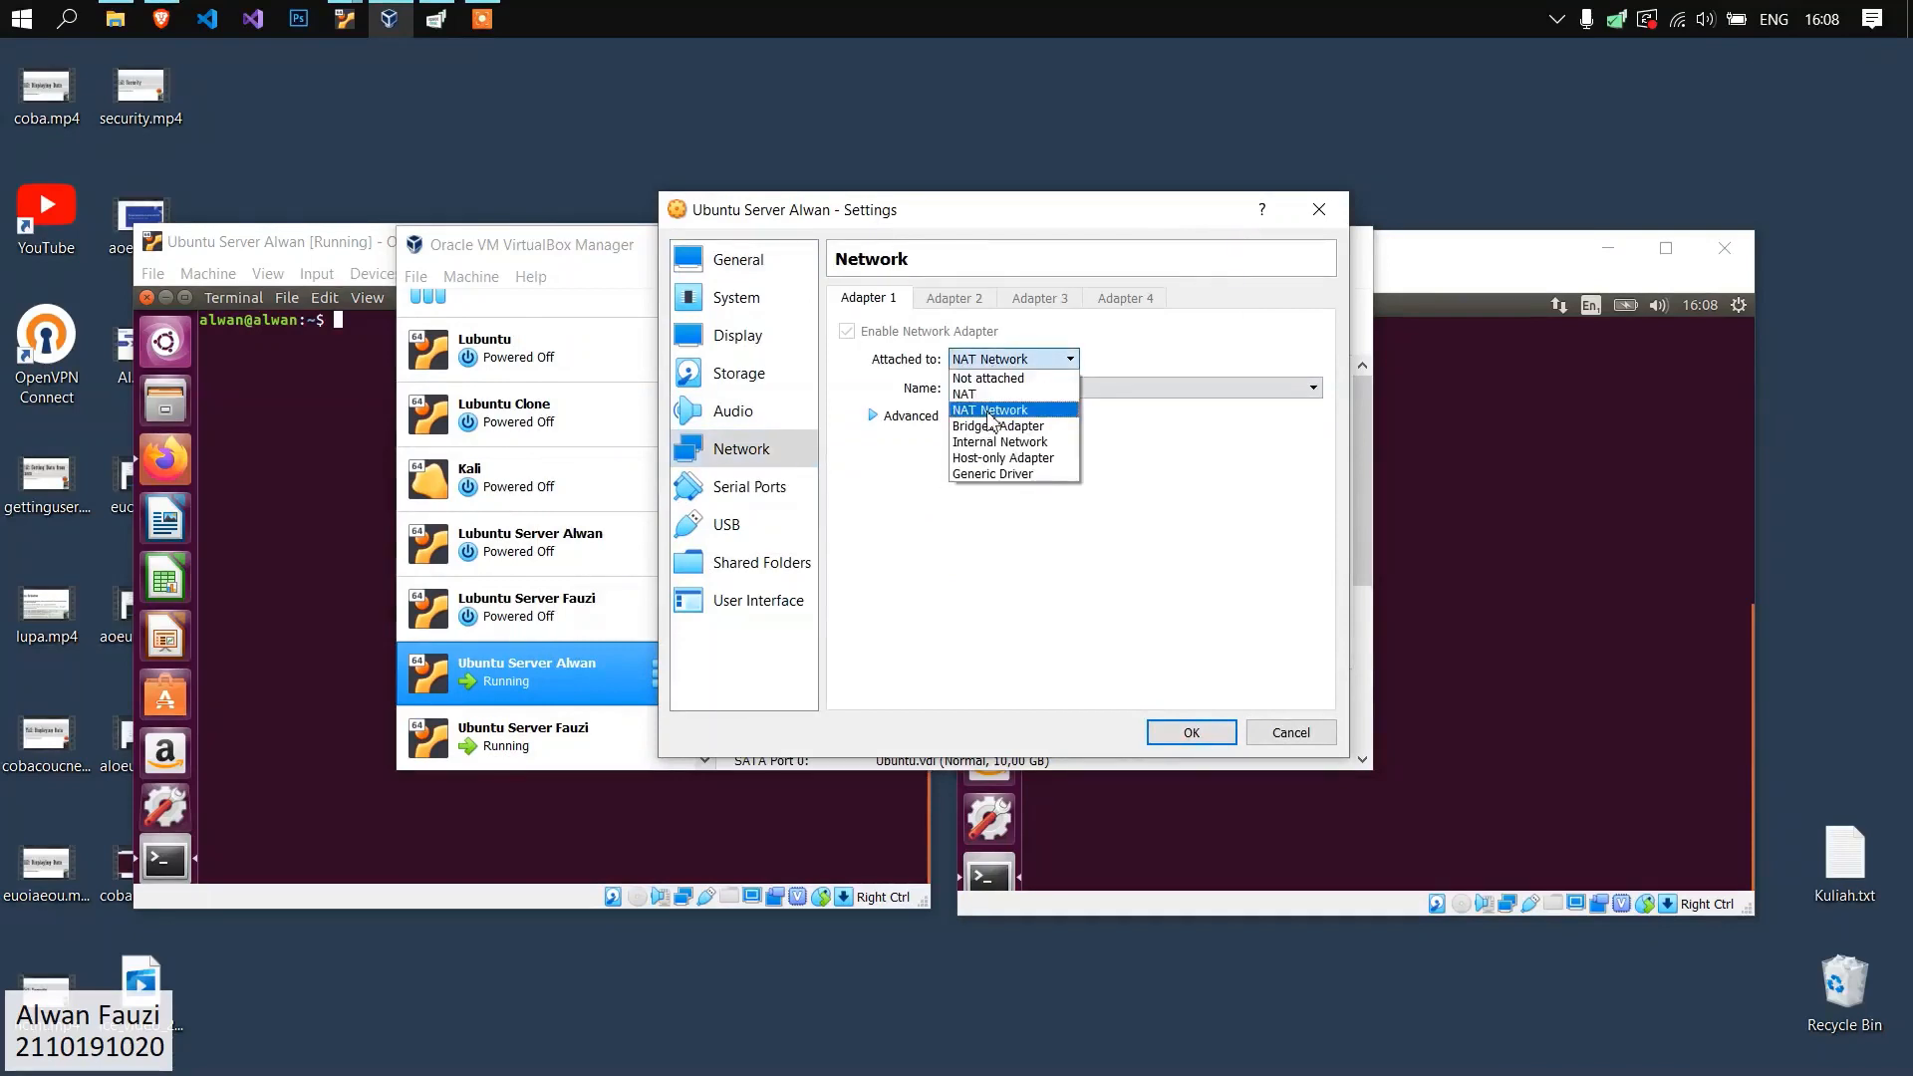
click(973, 404)
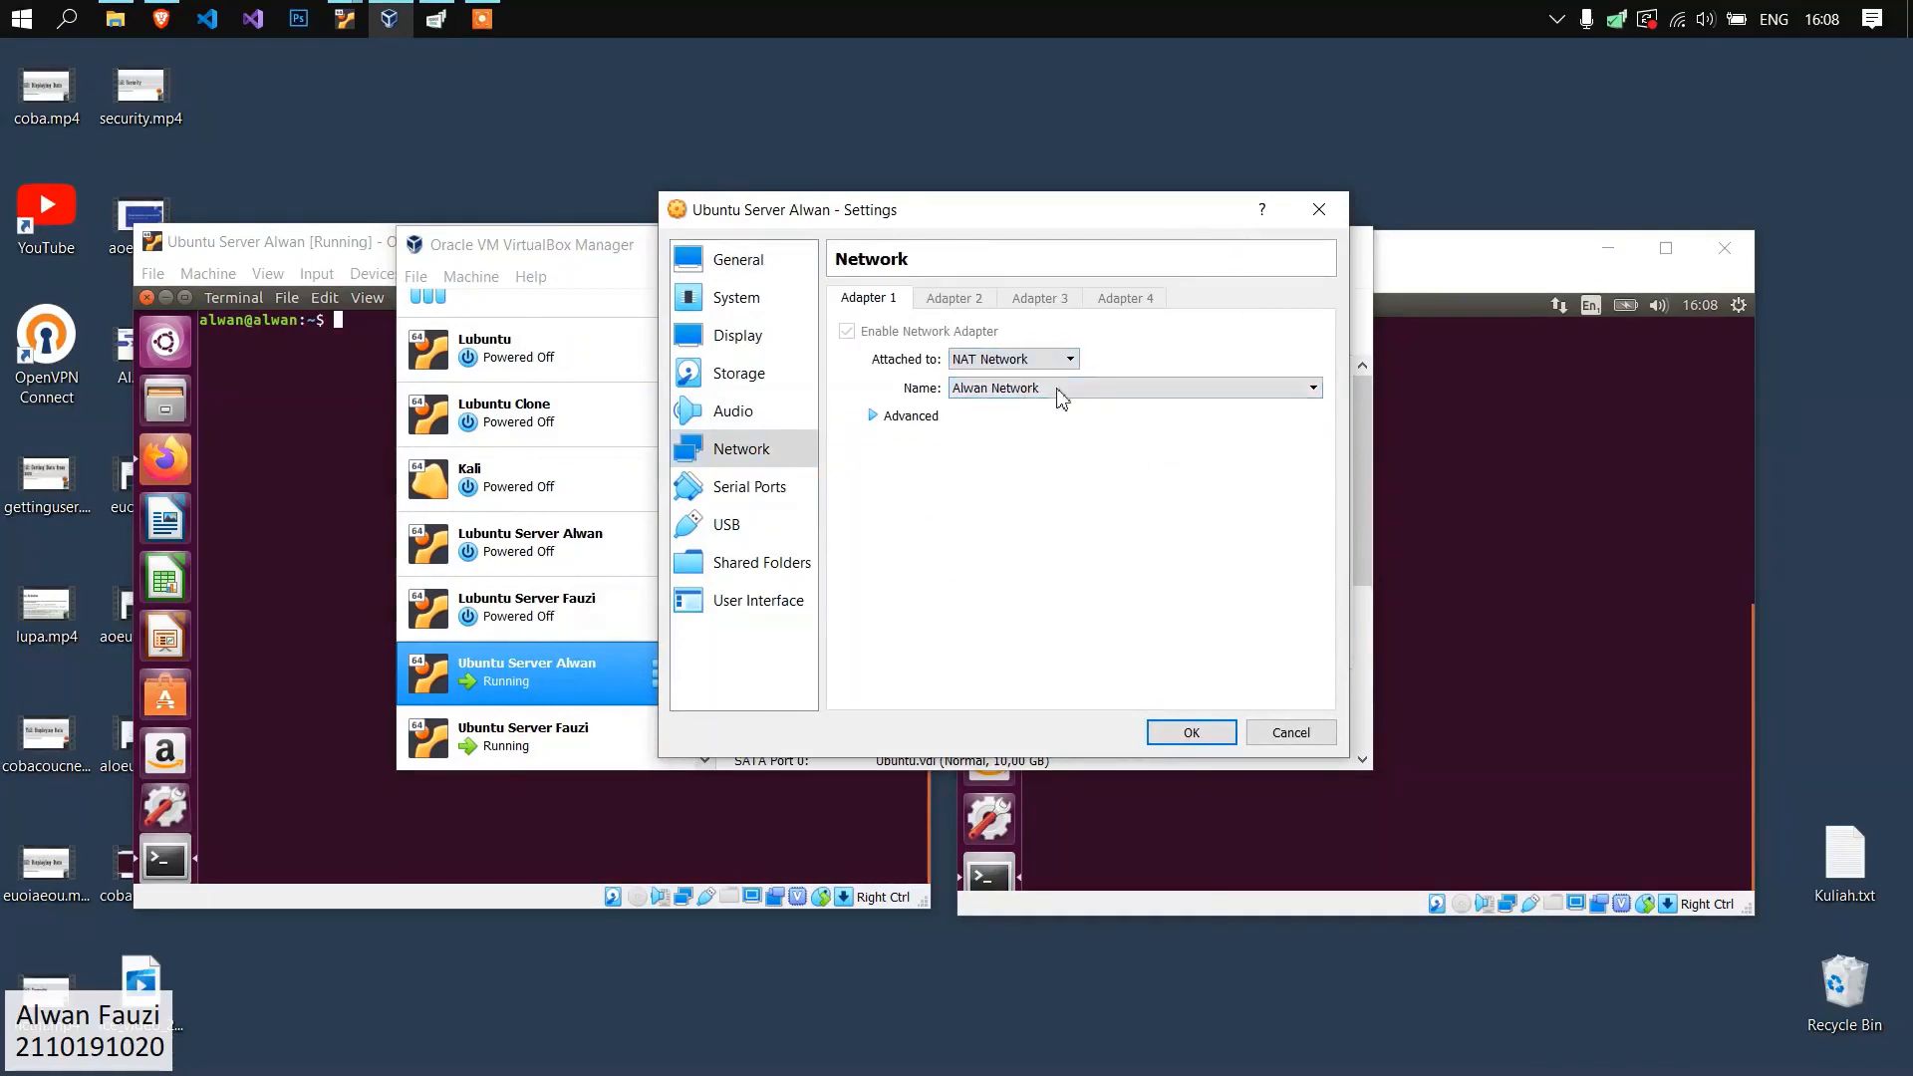
click(1287, 727)
Check the Adapter 1 network attachment of the second running Ubuntu Server machine, discarding any changes.
right_click(564, 738)
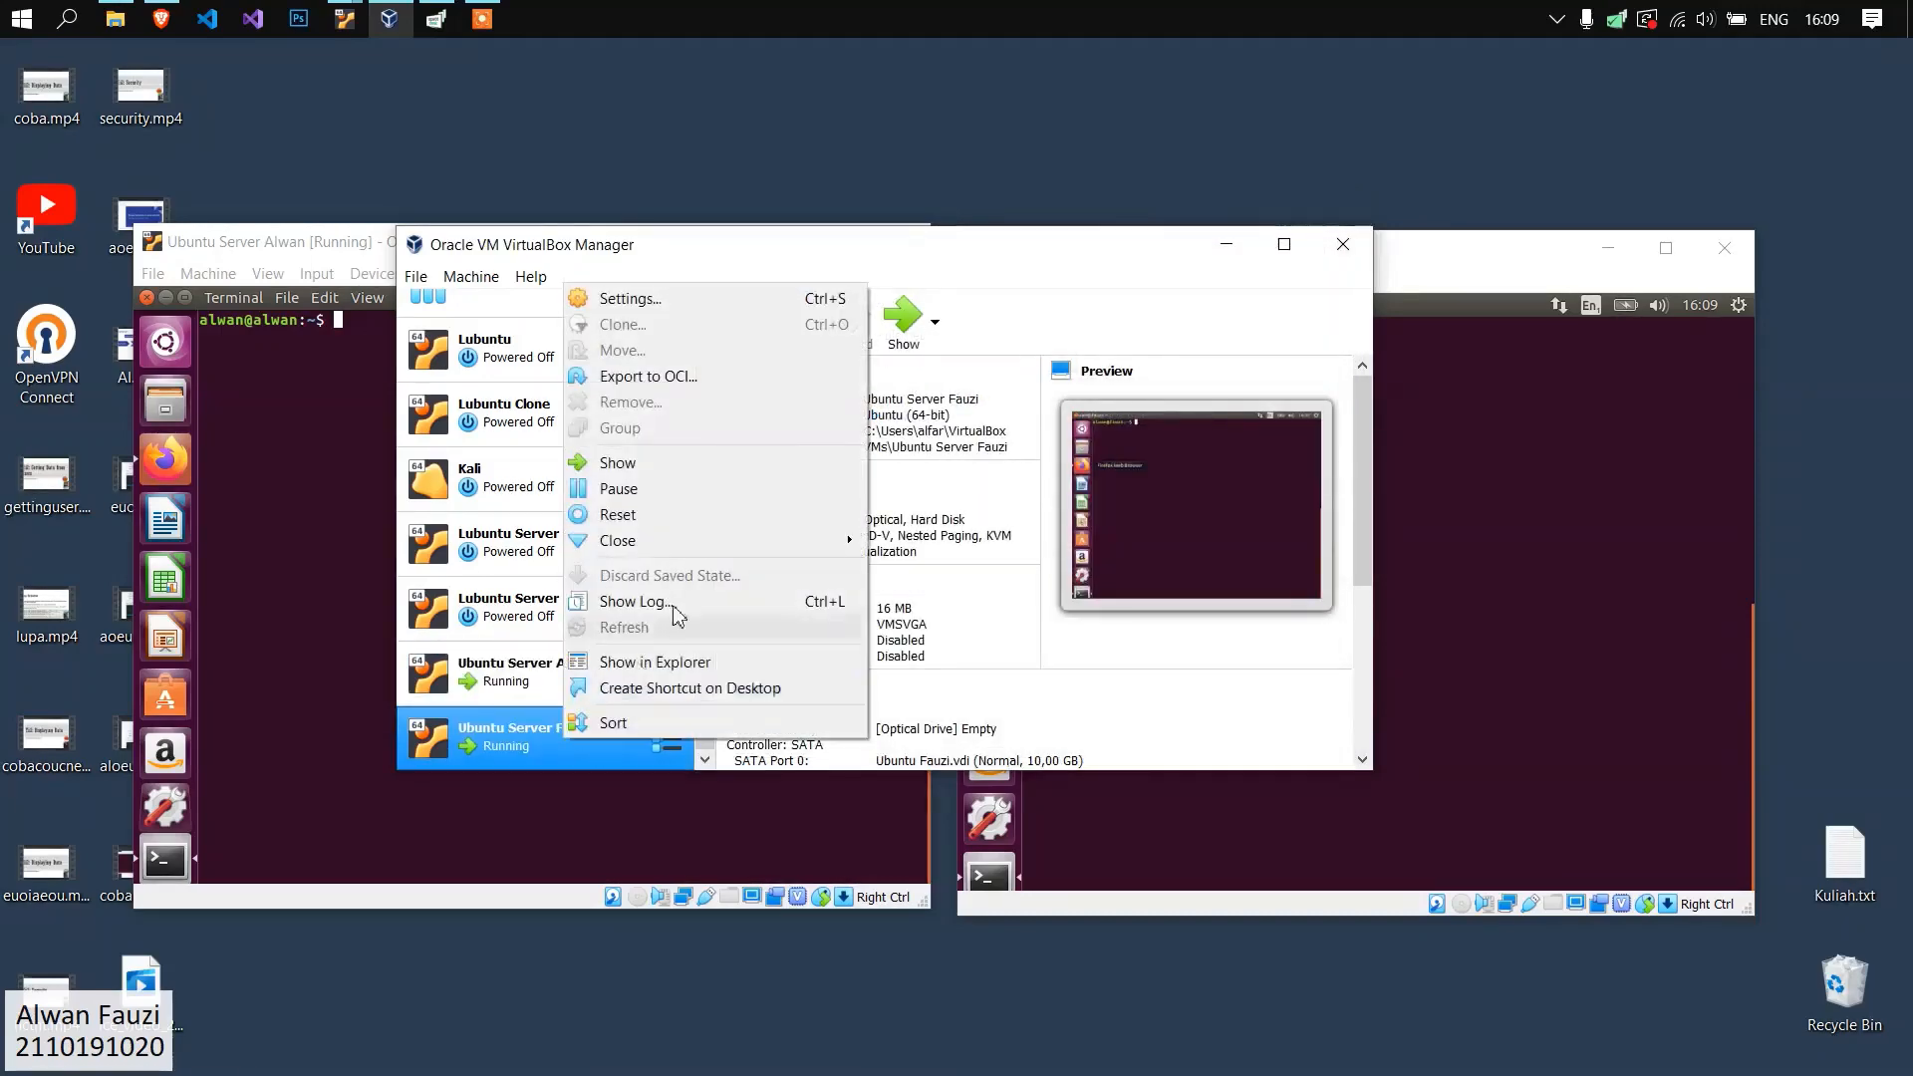
click(653, 304)
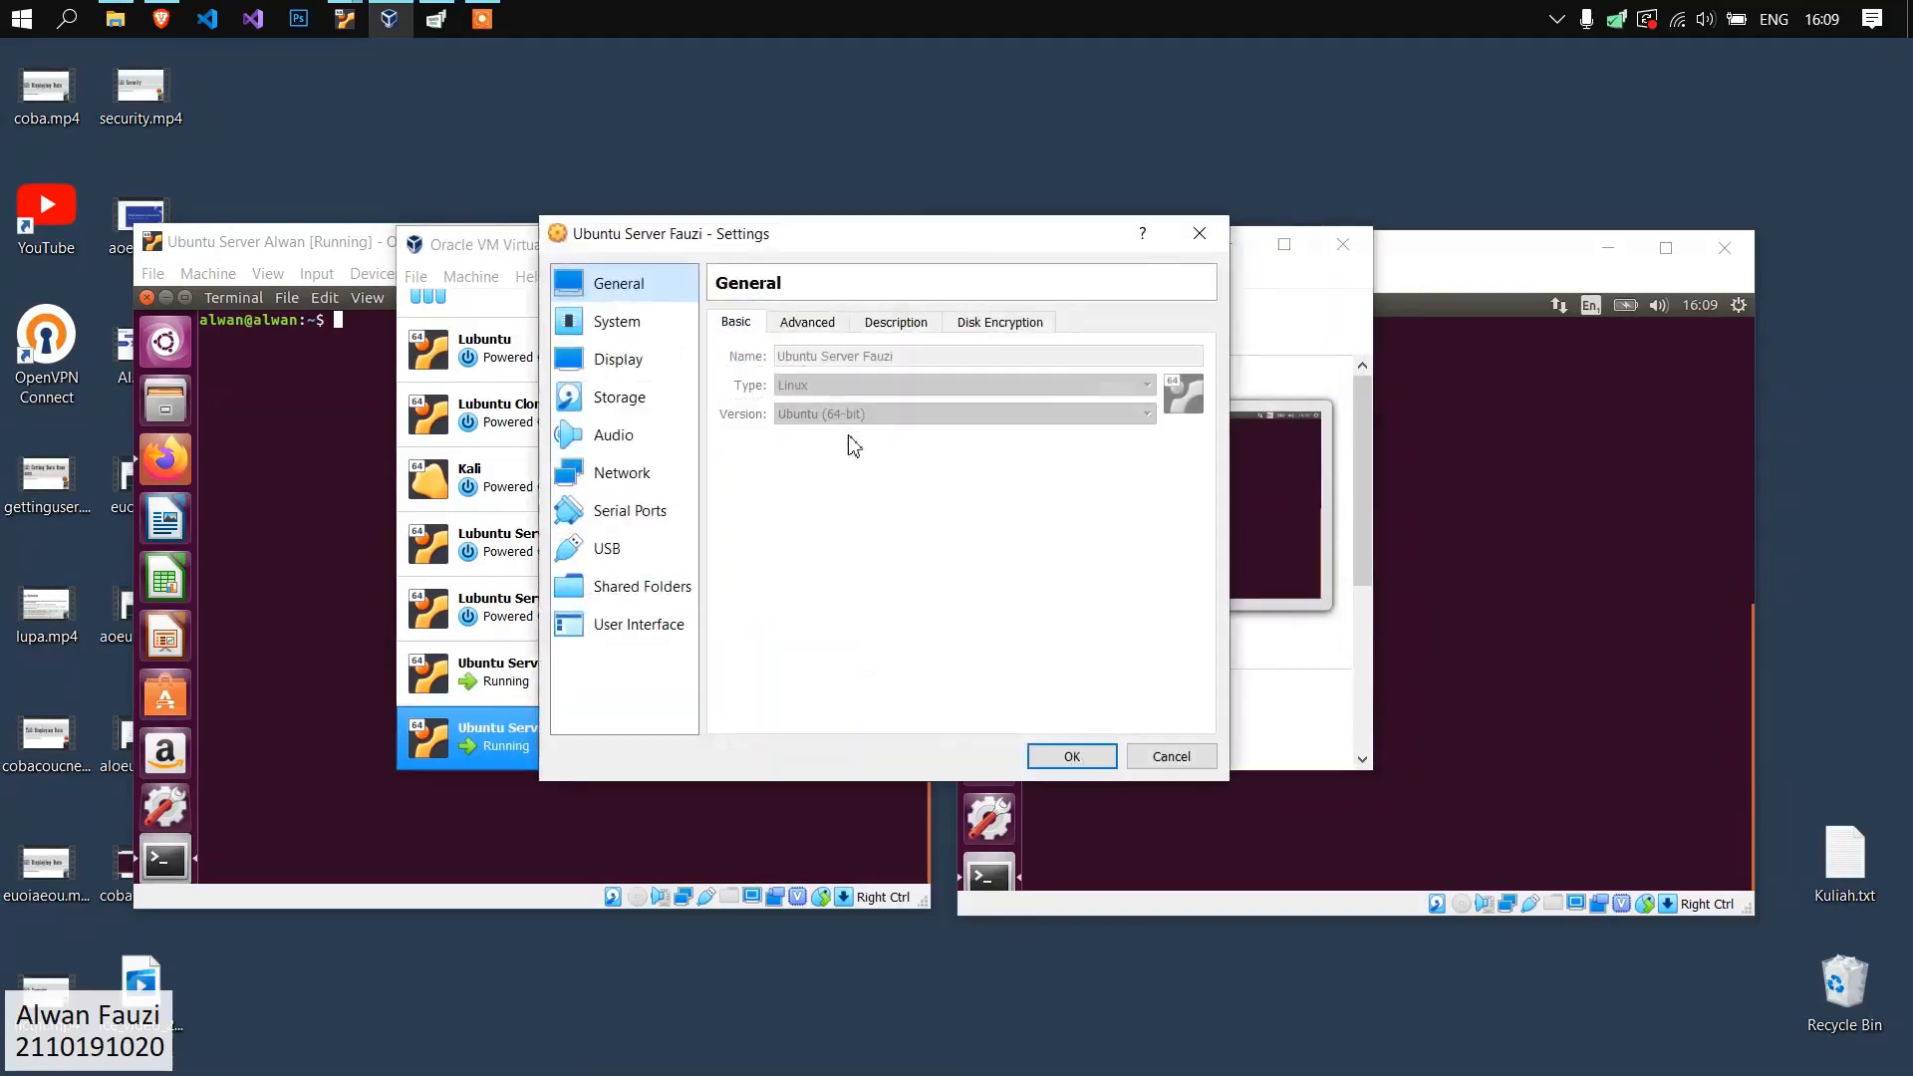
click(654, 478)
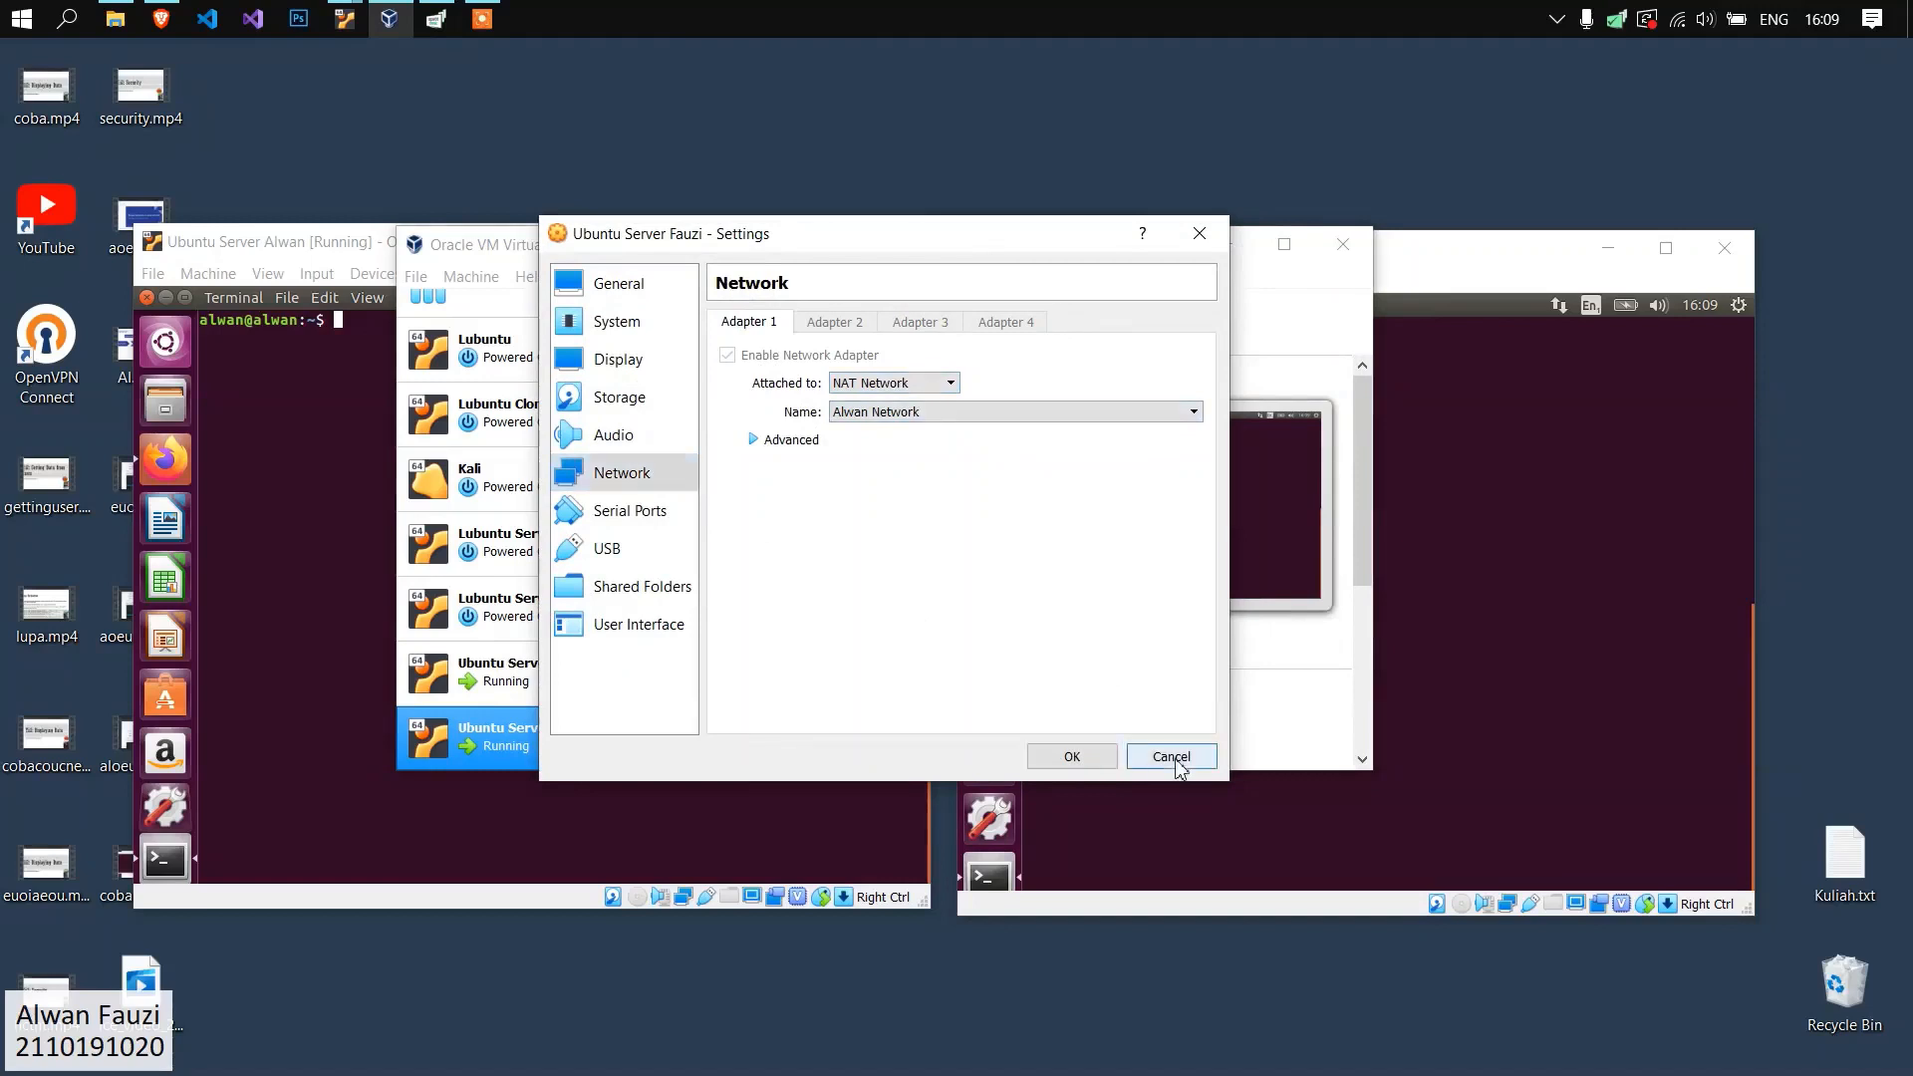
click(1172, 756)
Close the VirtualBox Manager and keep the two Ubuntu Server windows side by side.
drag(848, 257, 900, 295)
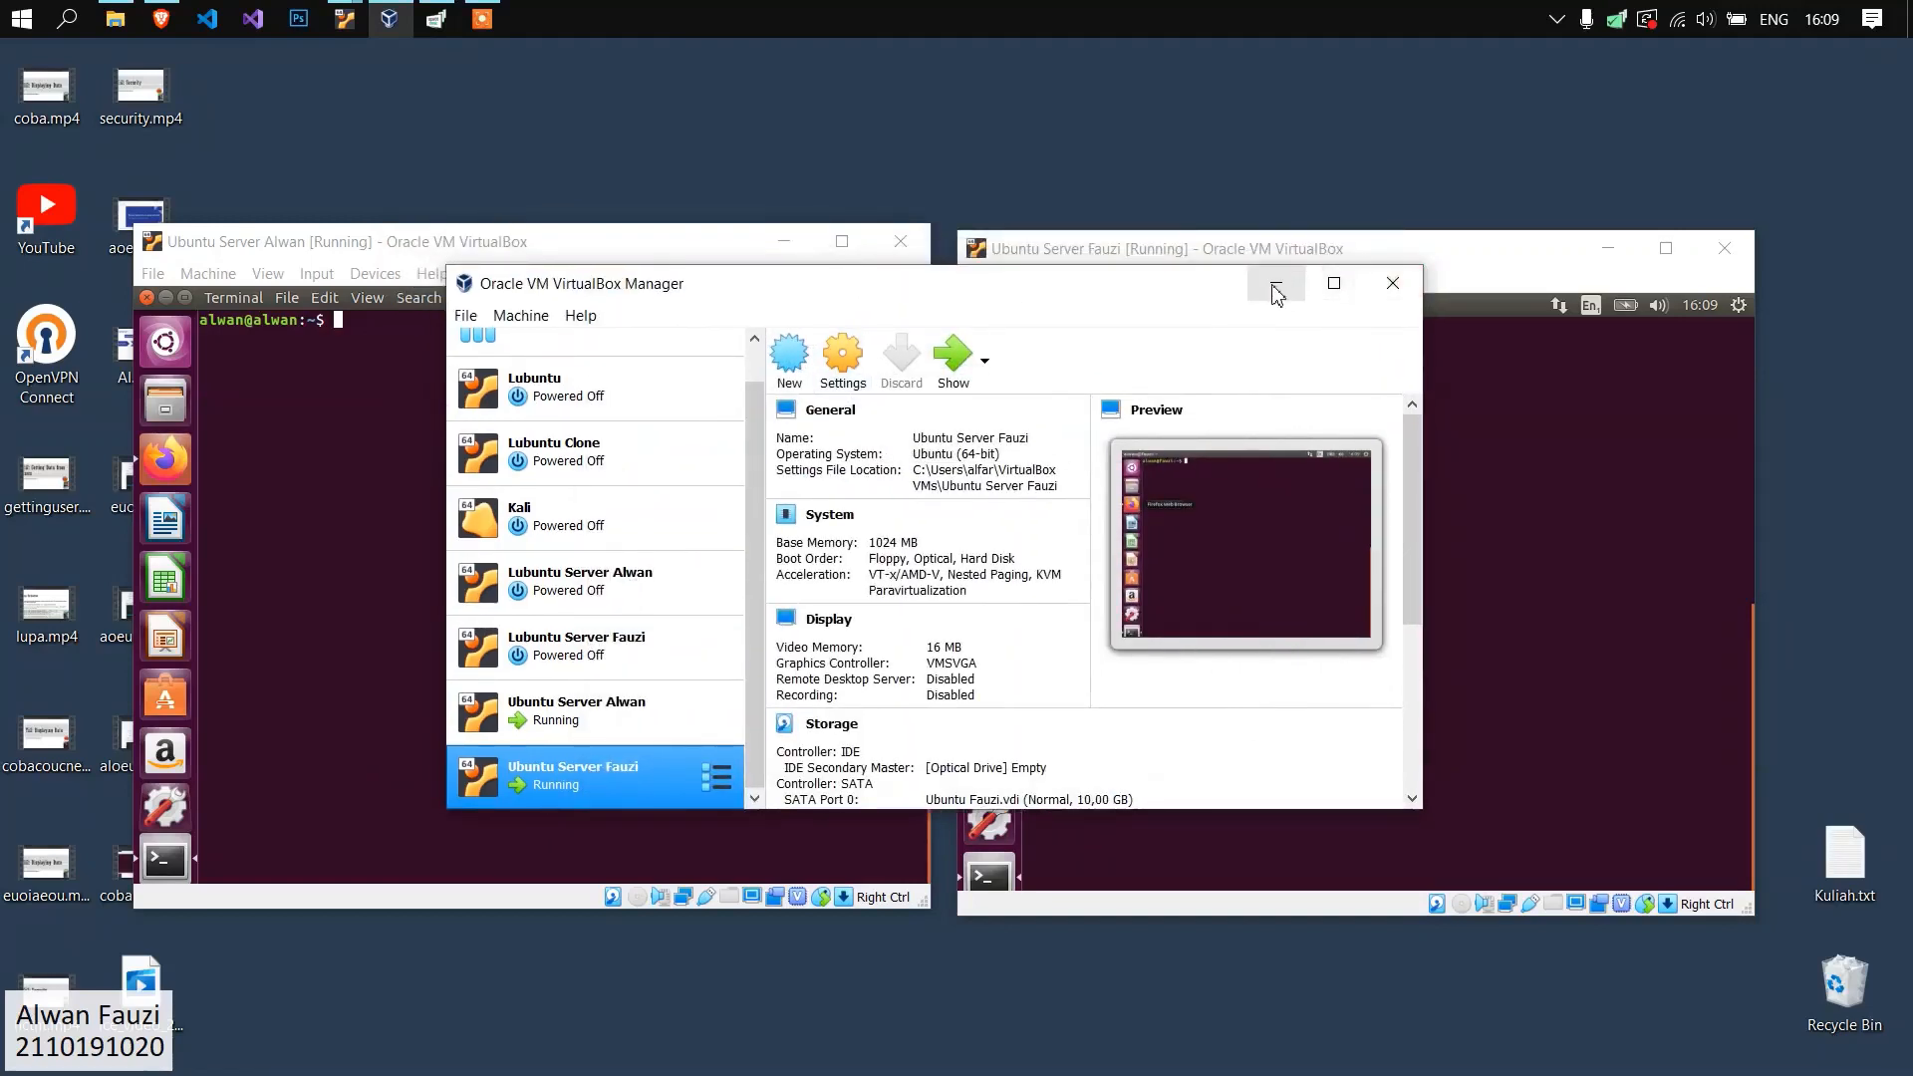
drag(1032, 293, 937, 324)
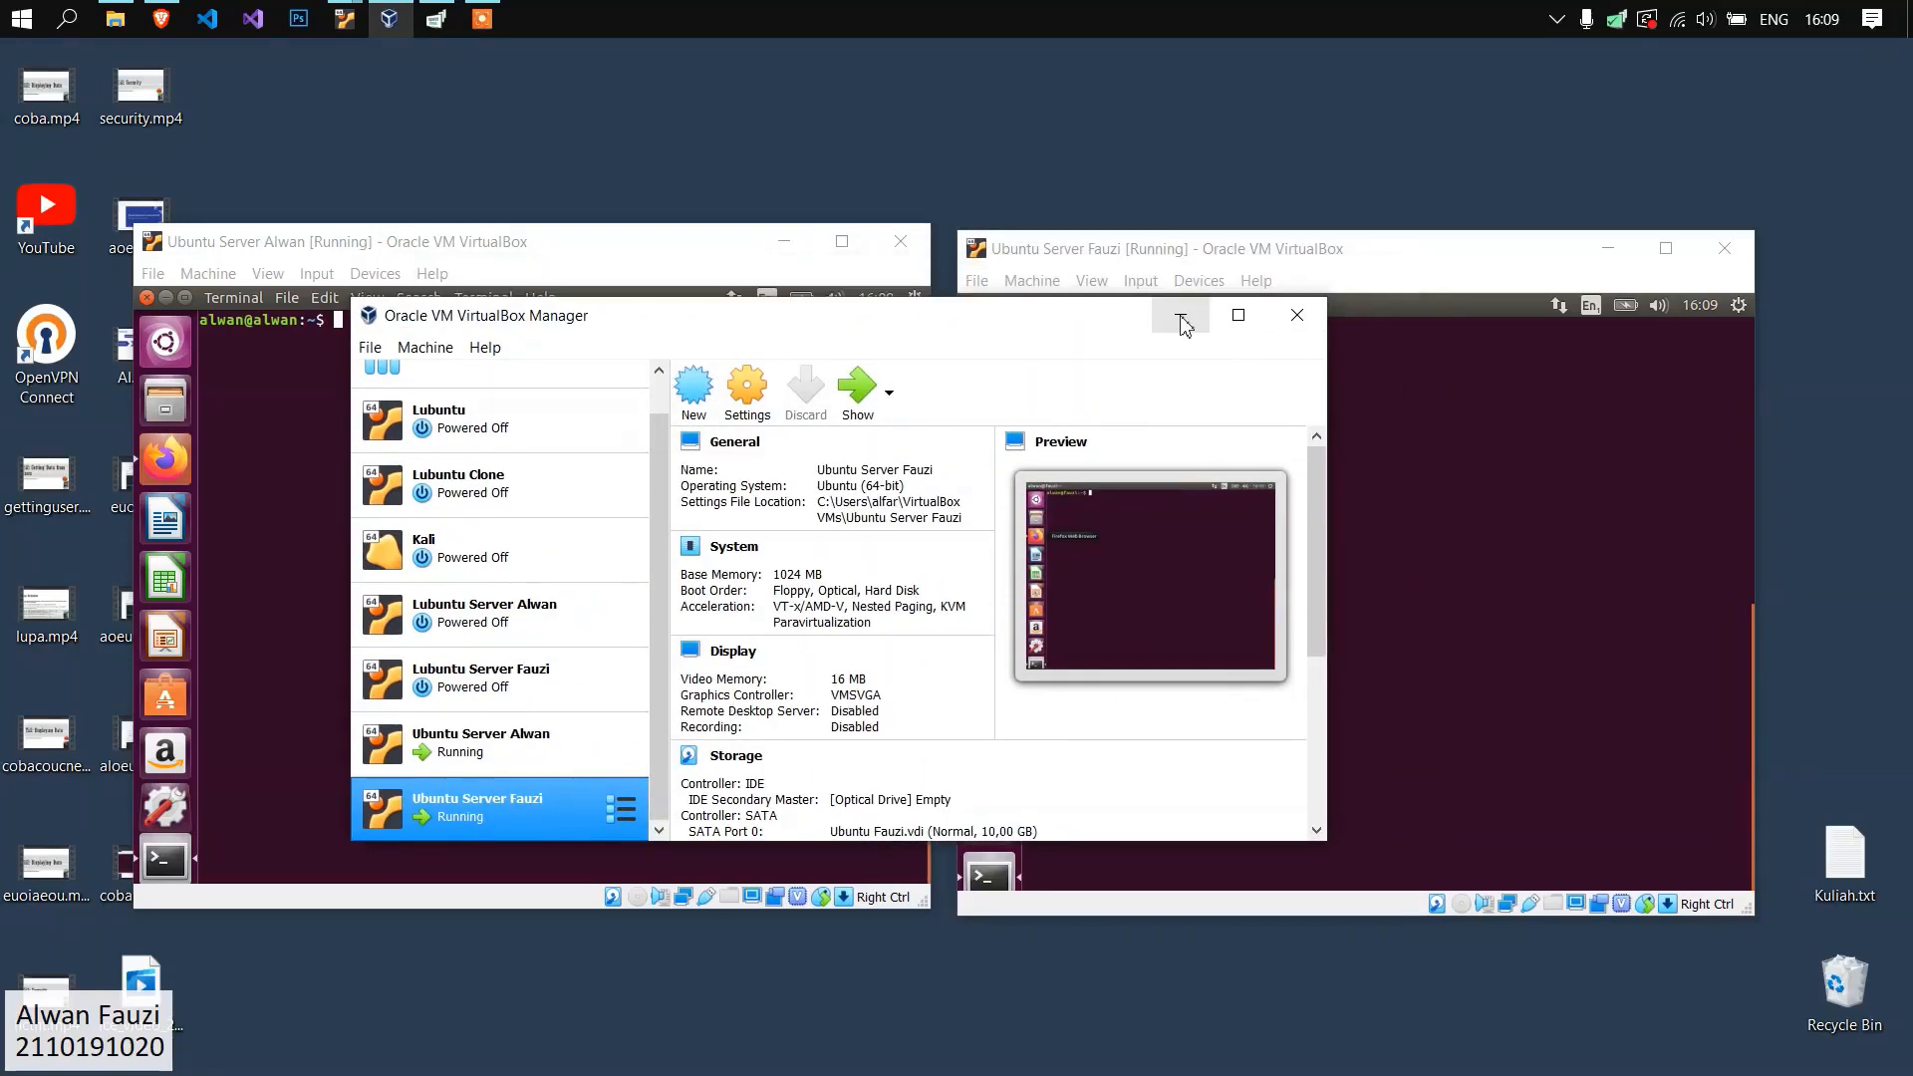
click(1296, 315)
mouse_move(632, 259)
mouse_down()
mouse_move(648, 271)
mouse_move(598, 207)
mouse_move(680, 284)
mouse_move(612, 259)
mouse_move(631, 261)
mouse_up()
mouse_move(1270, 236)
mouse_down()
mouse_move(1268, 199)
mouse_move(1290, 254)
mouse_move(1269, 235)
mouse_up()
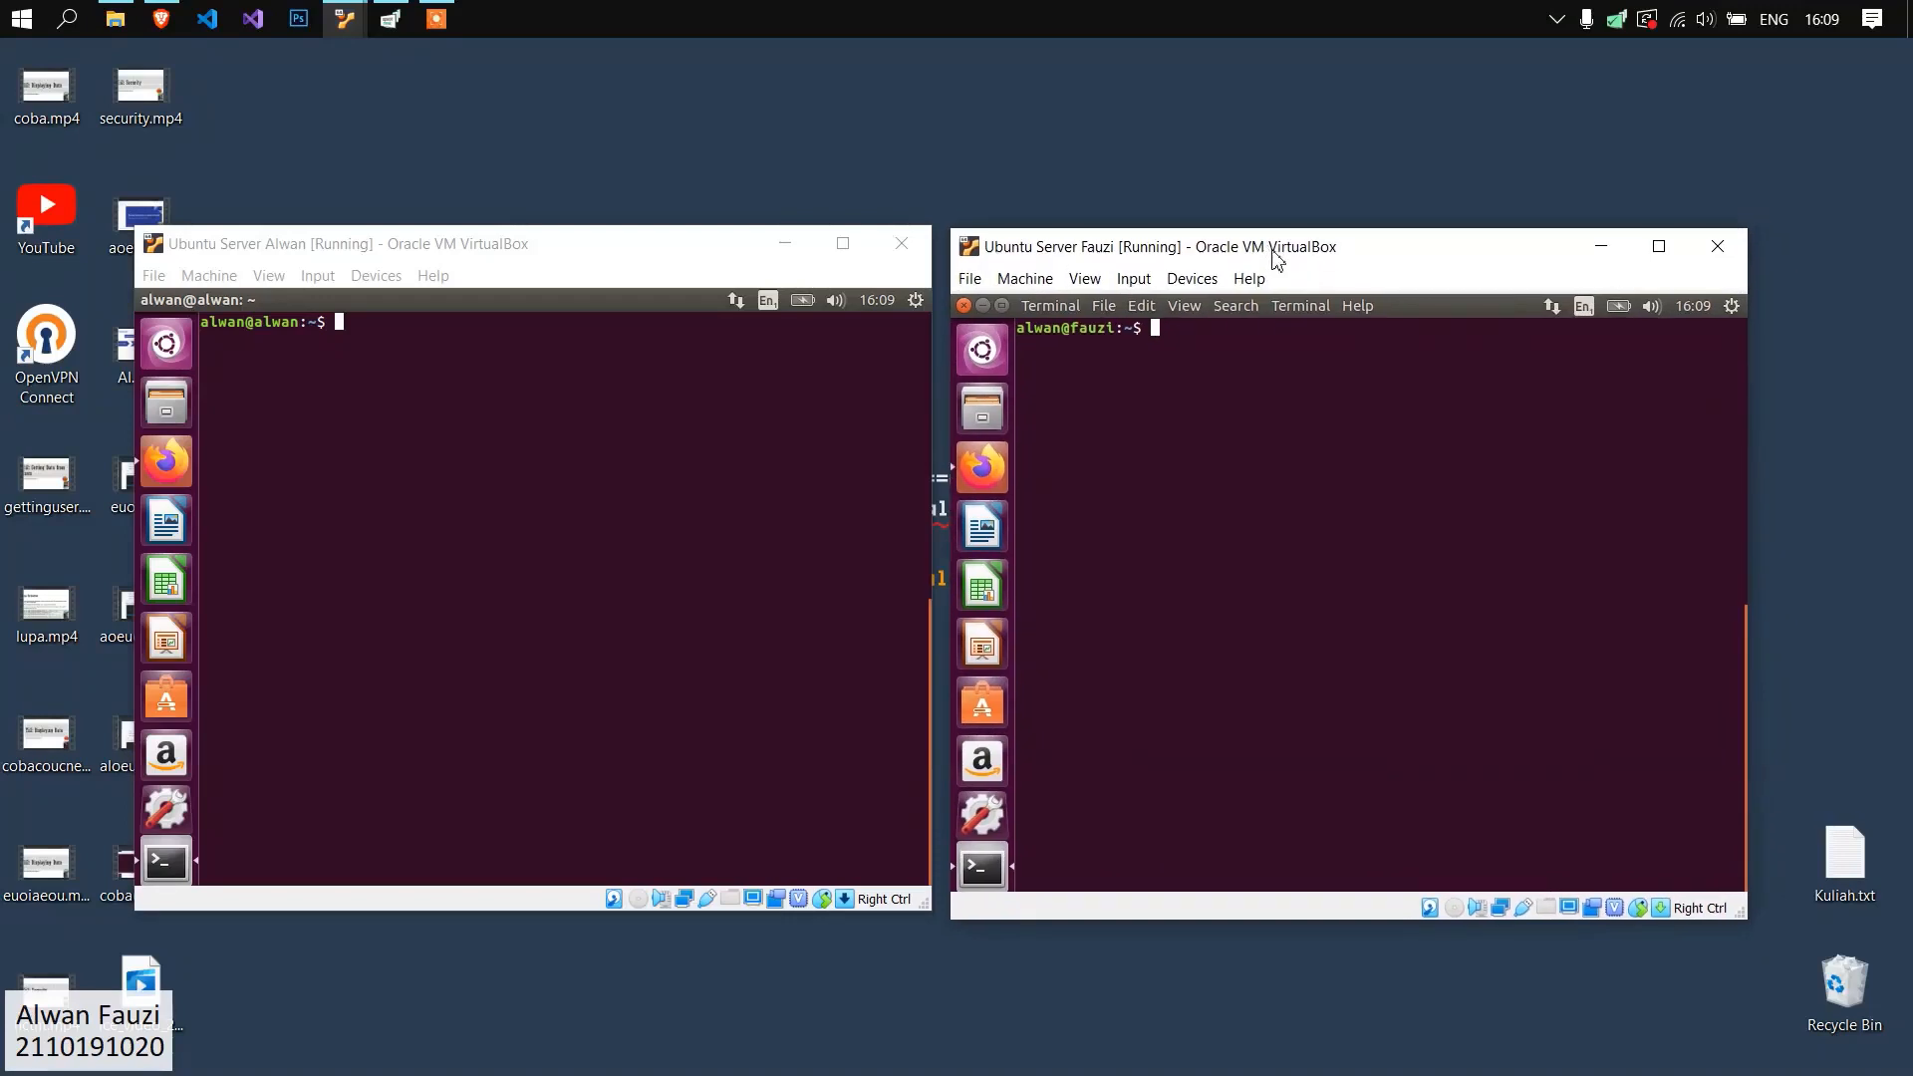
Run ifconfig on the first Ubuntu server and examine its enp0s3 IP address.
click(610, 452)
text(ifconfig)
key(Return)
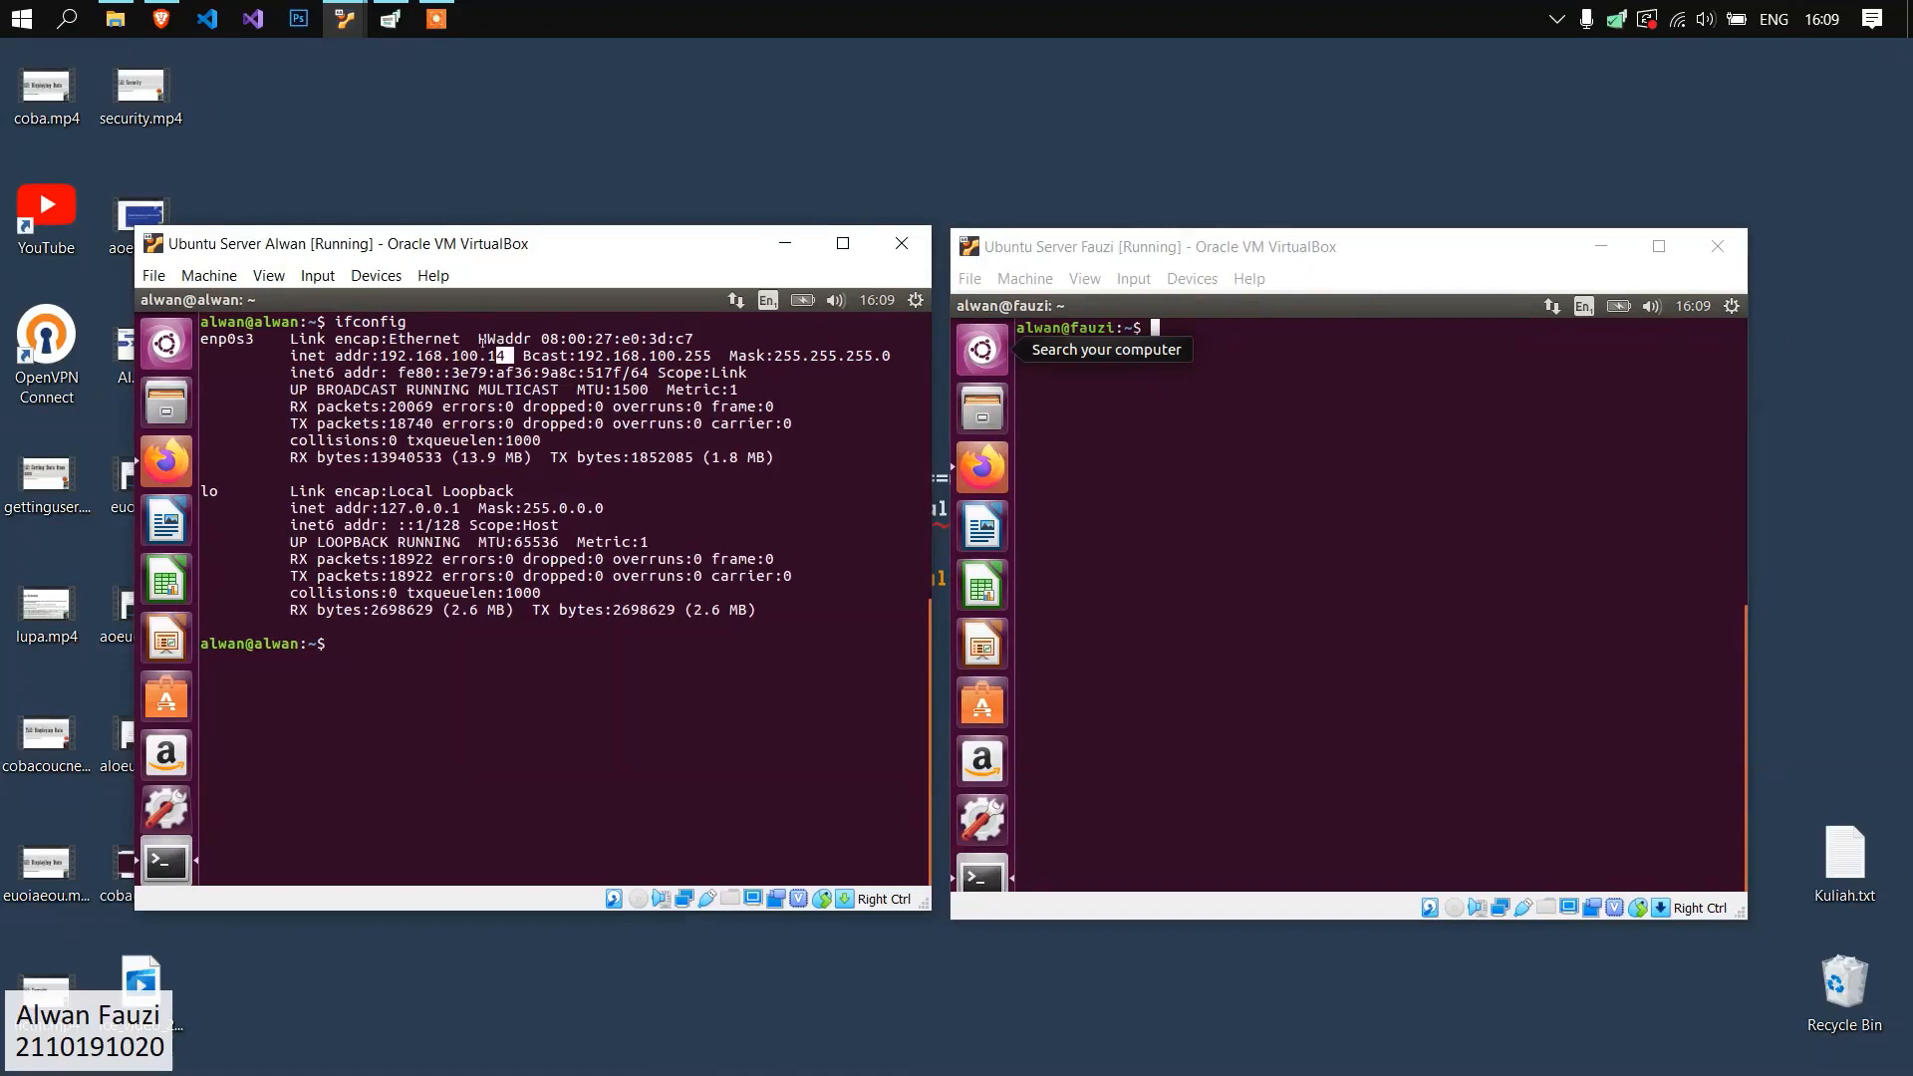
drag(482, 342, 381, 338)
Run ifconfig on the second Ubuntu server to read its enp0s3 IP address.
click(1239, 436)
text(ifconfig)
key(Return)
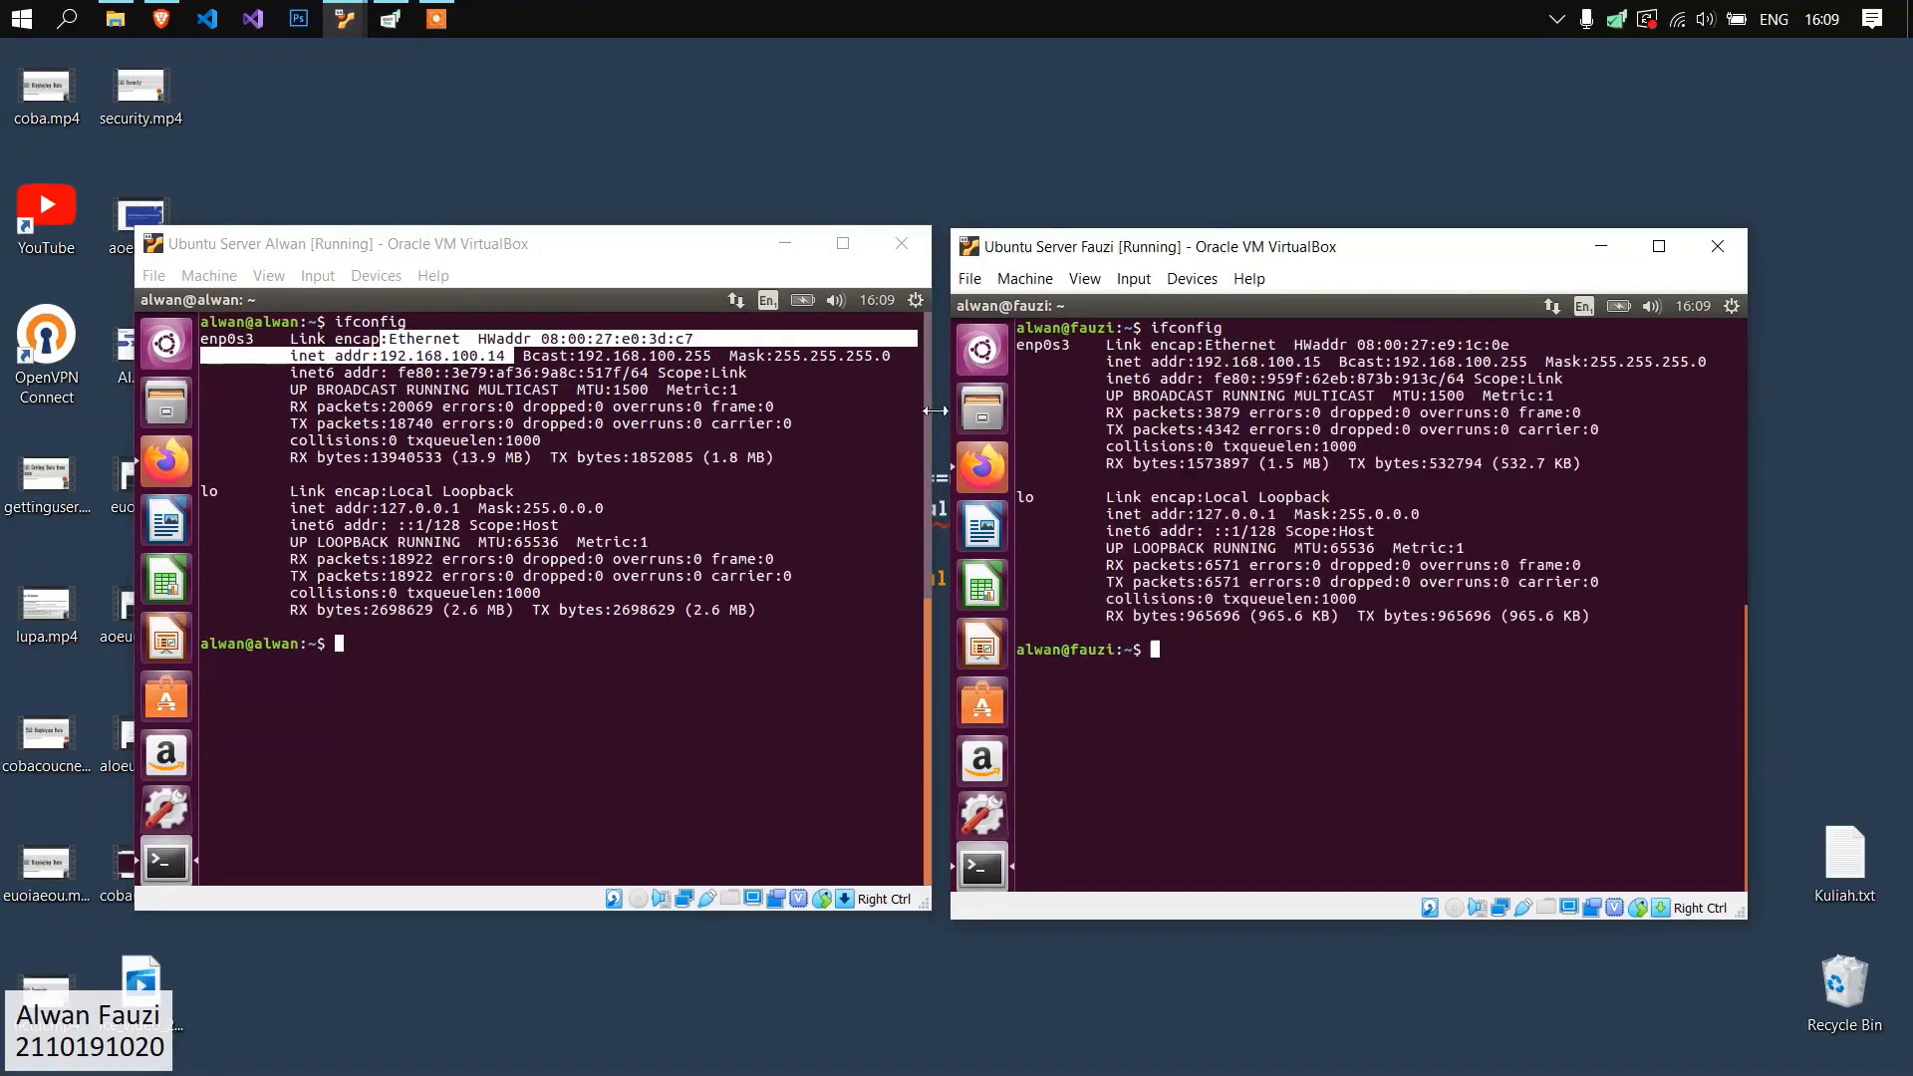
click(666, 478)
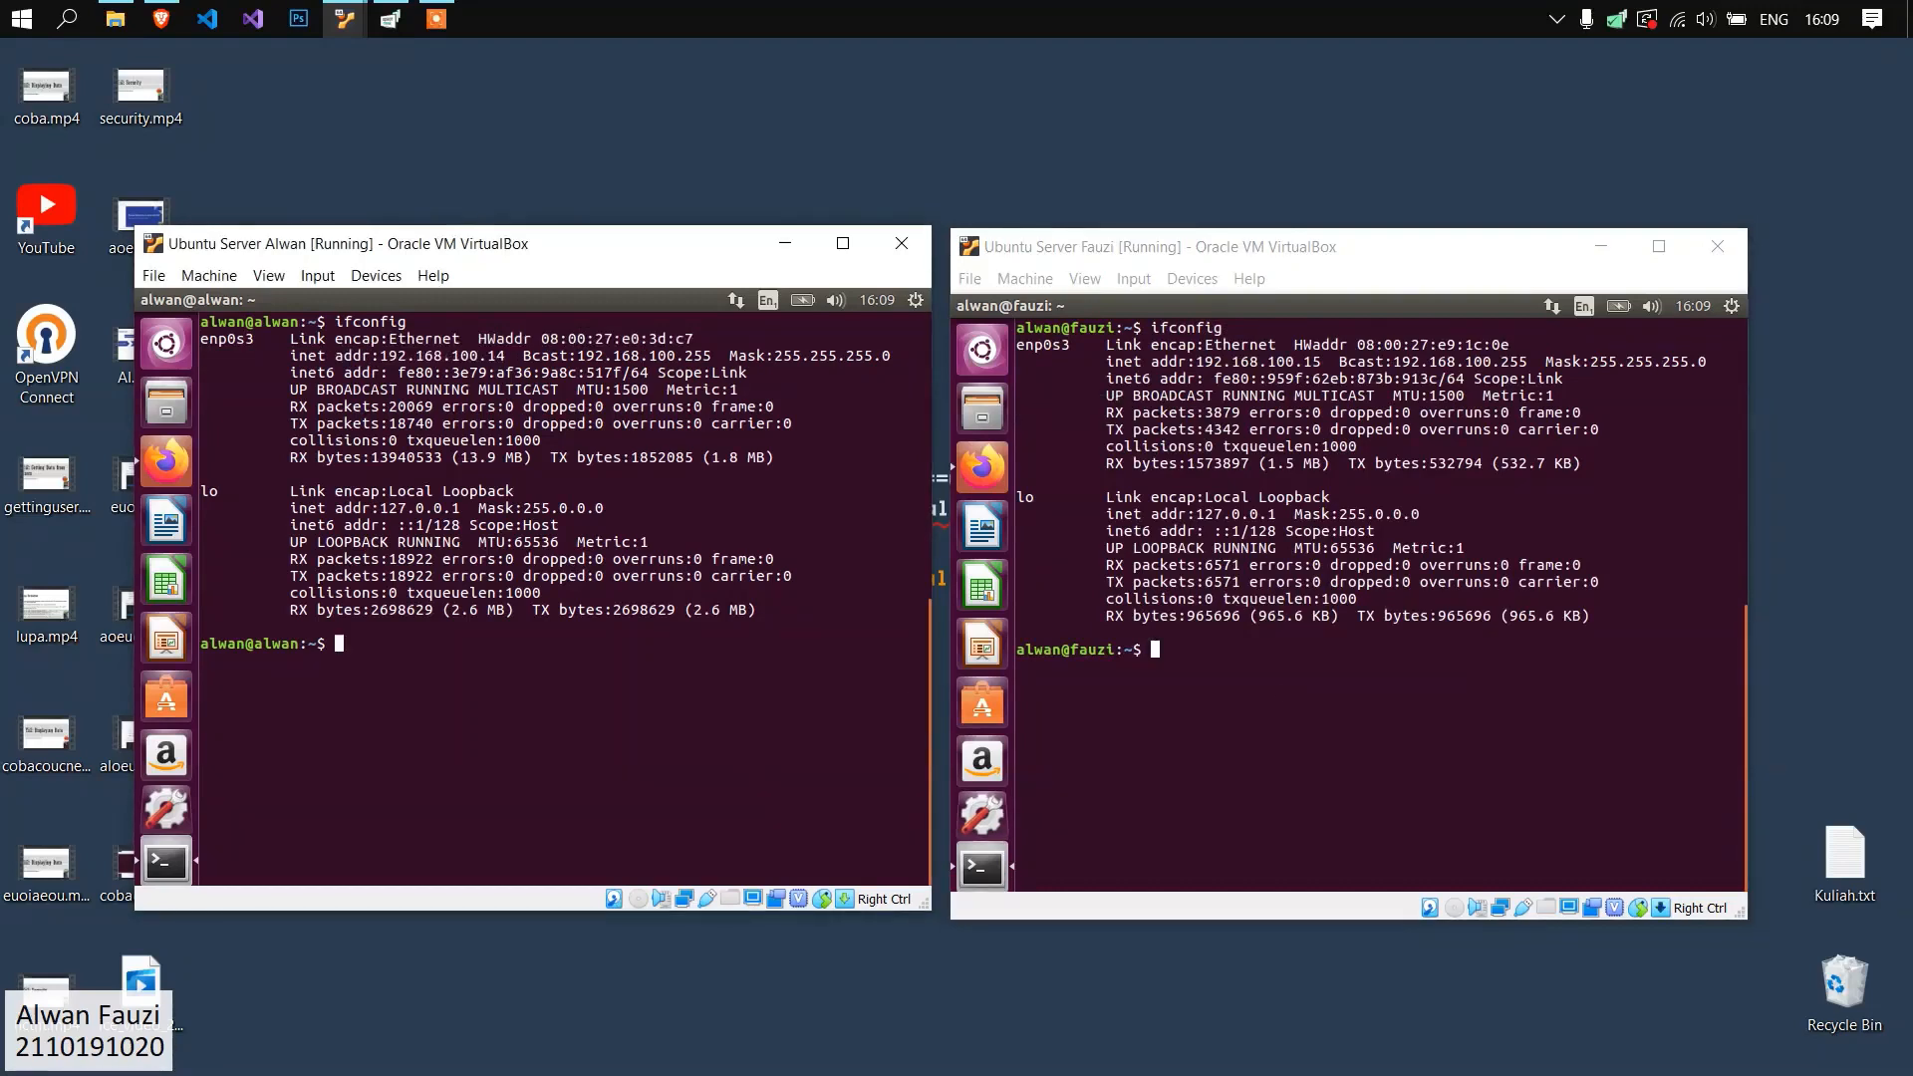
Return to the first Ubuntu server and clear its terminal.
click(161, 19)
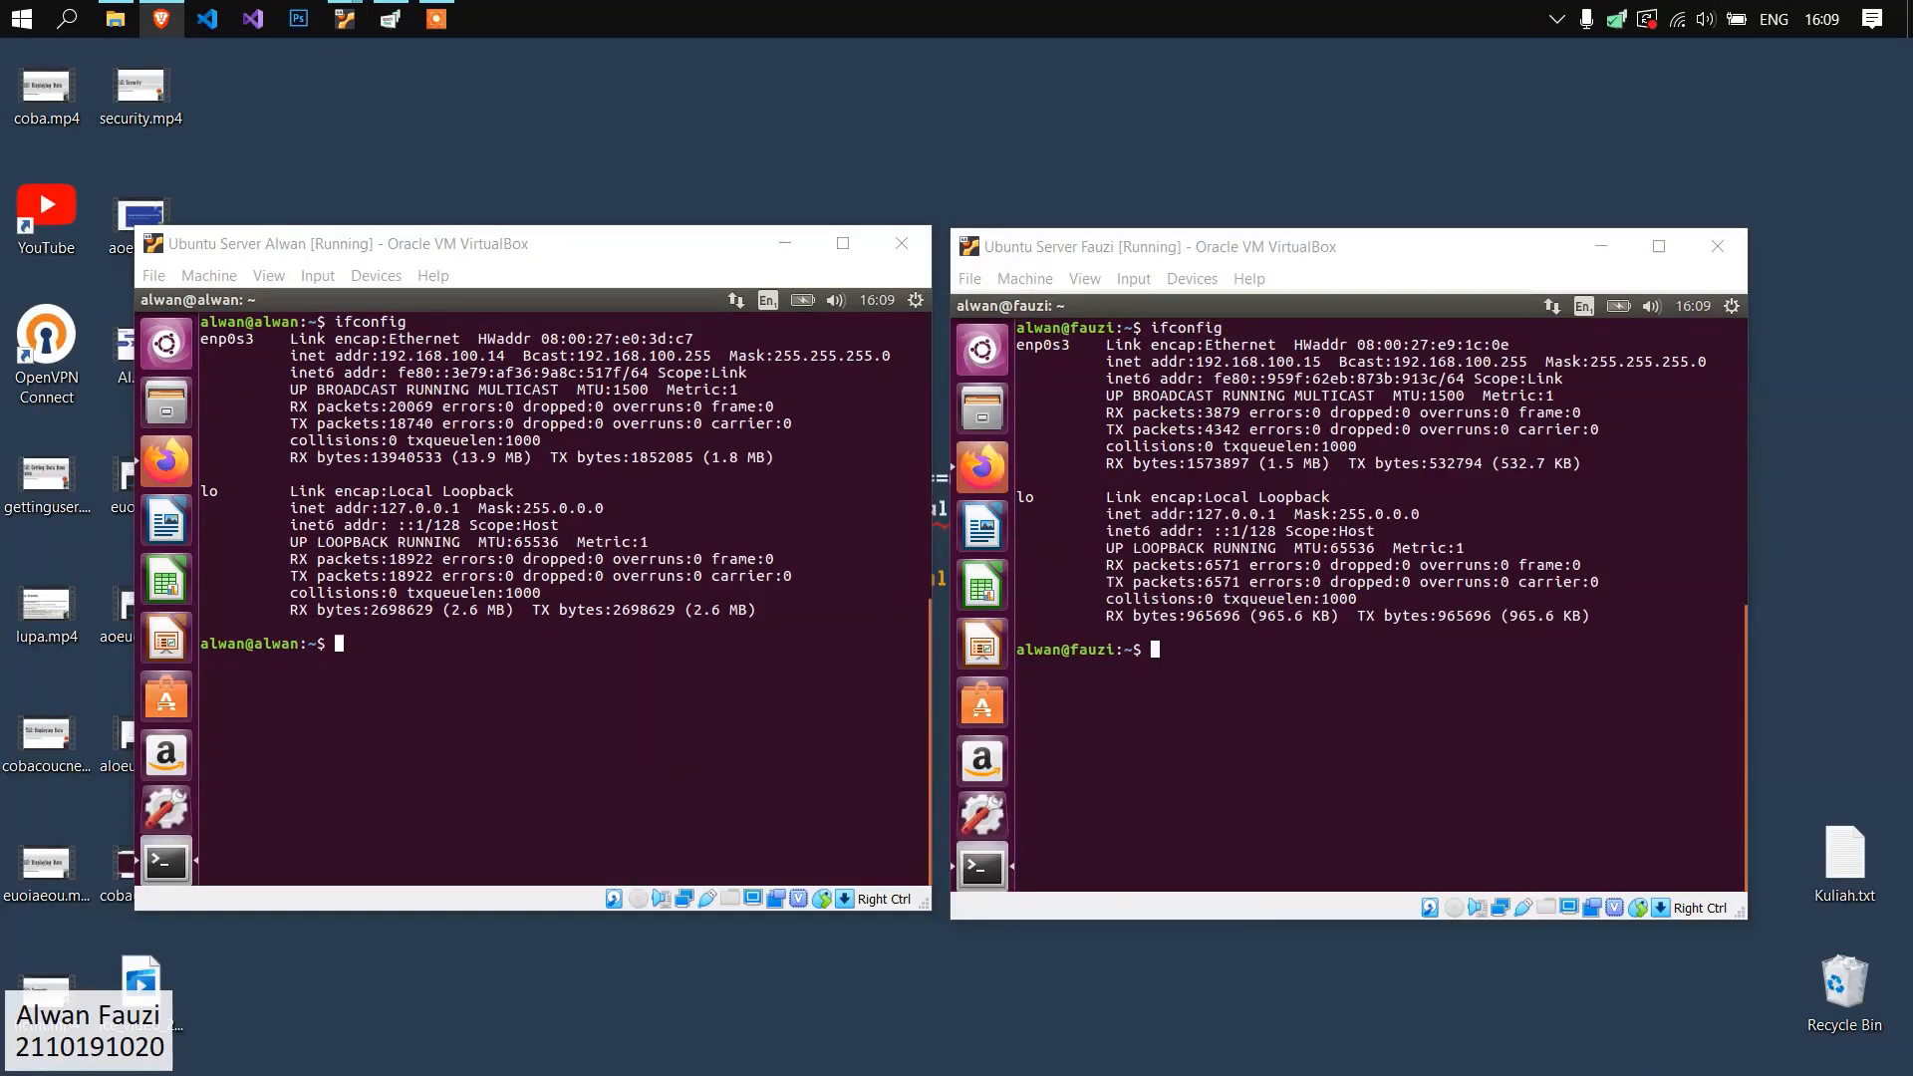
click(502, 695)
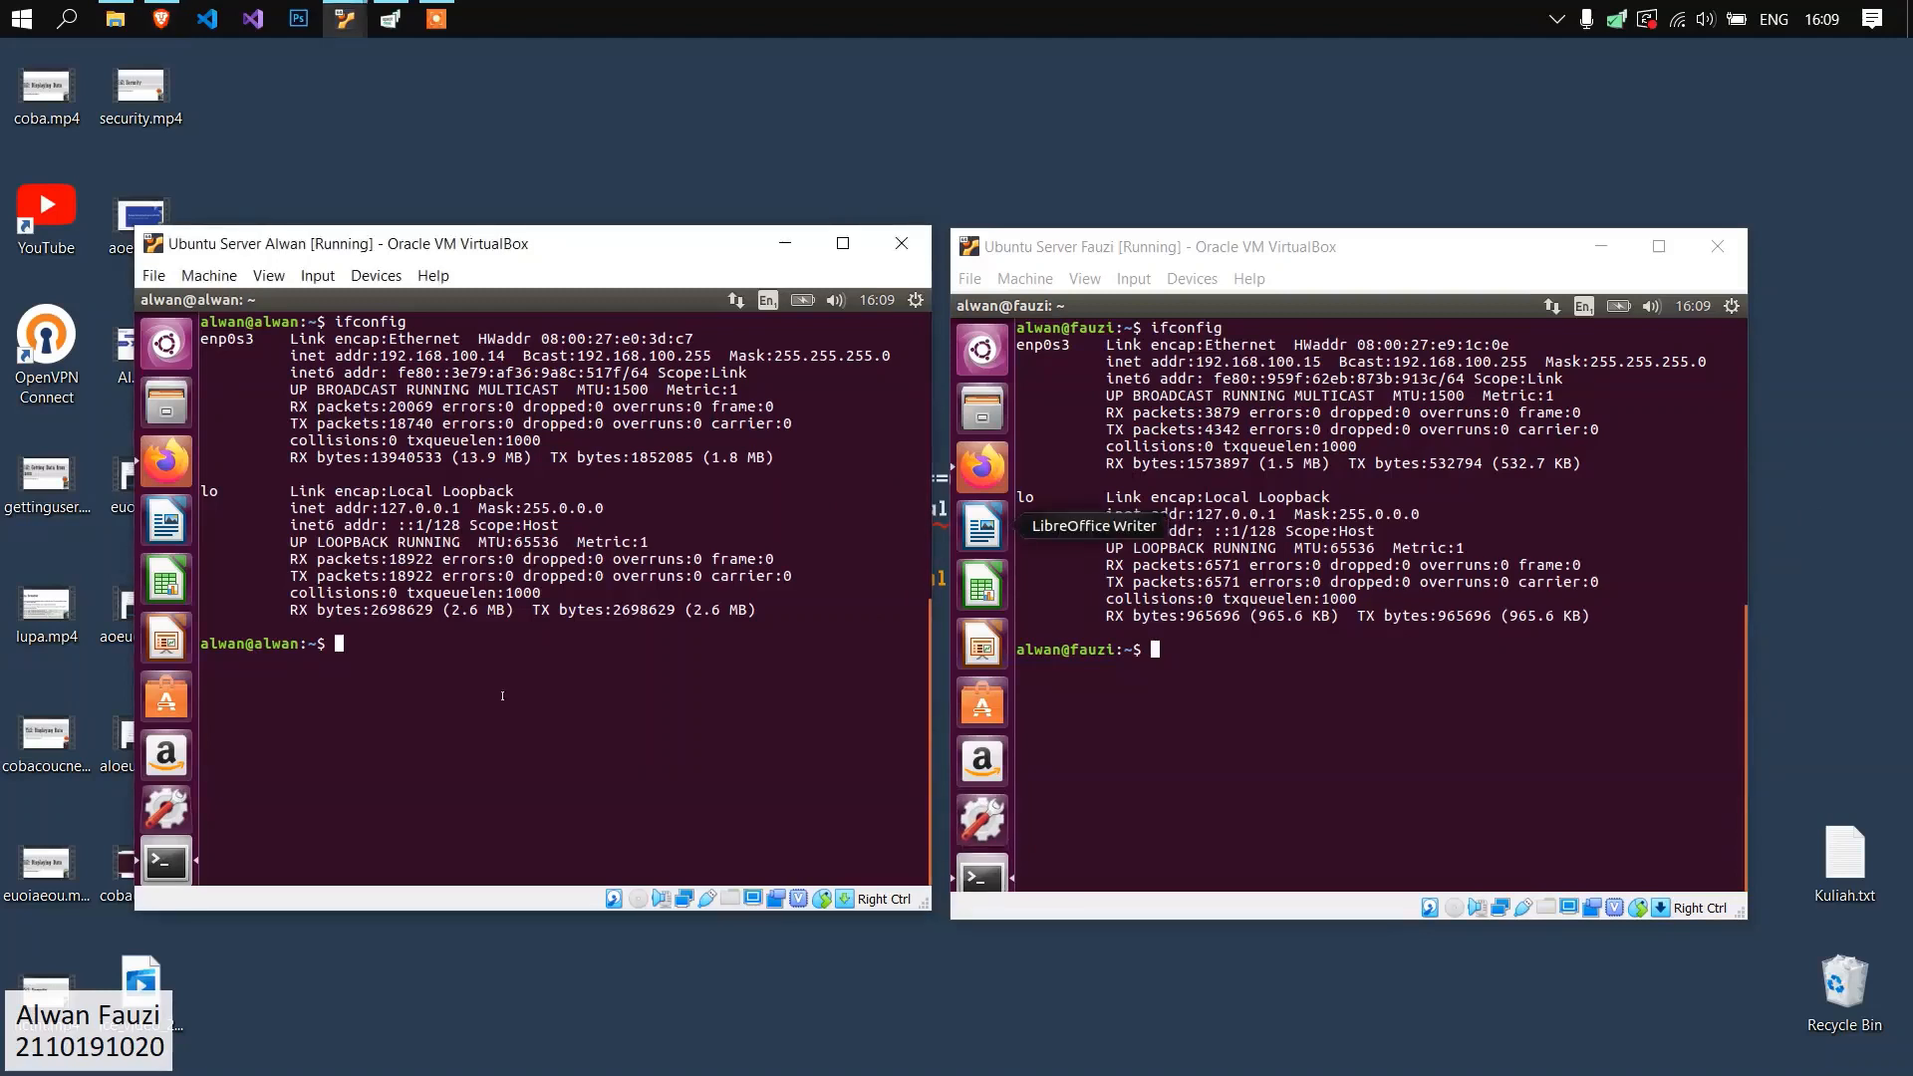
text(rcclear)
key(Return)
Run "sudo apt-get install dnsutils bind9" on the first Ubuntu server, entering the sudo password.
text(sudo apt-e)
text(gt in)
key(BackSpace)
key(BackSpace)
key(BackSpace)
key(BackSpace)
key(BackSpace)
key(BackSpace)
text(get )
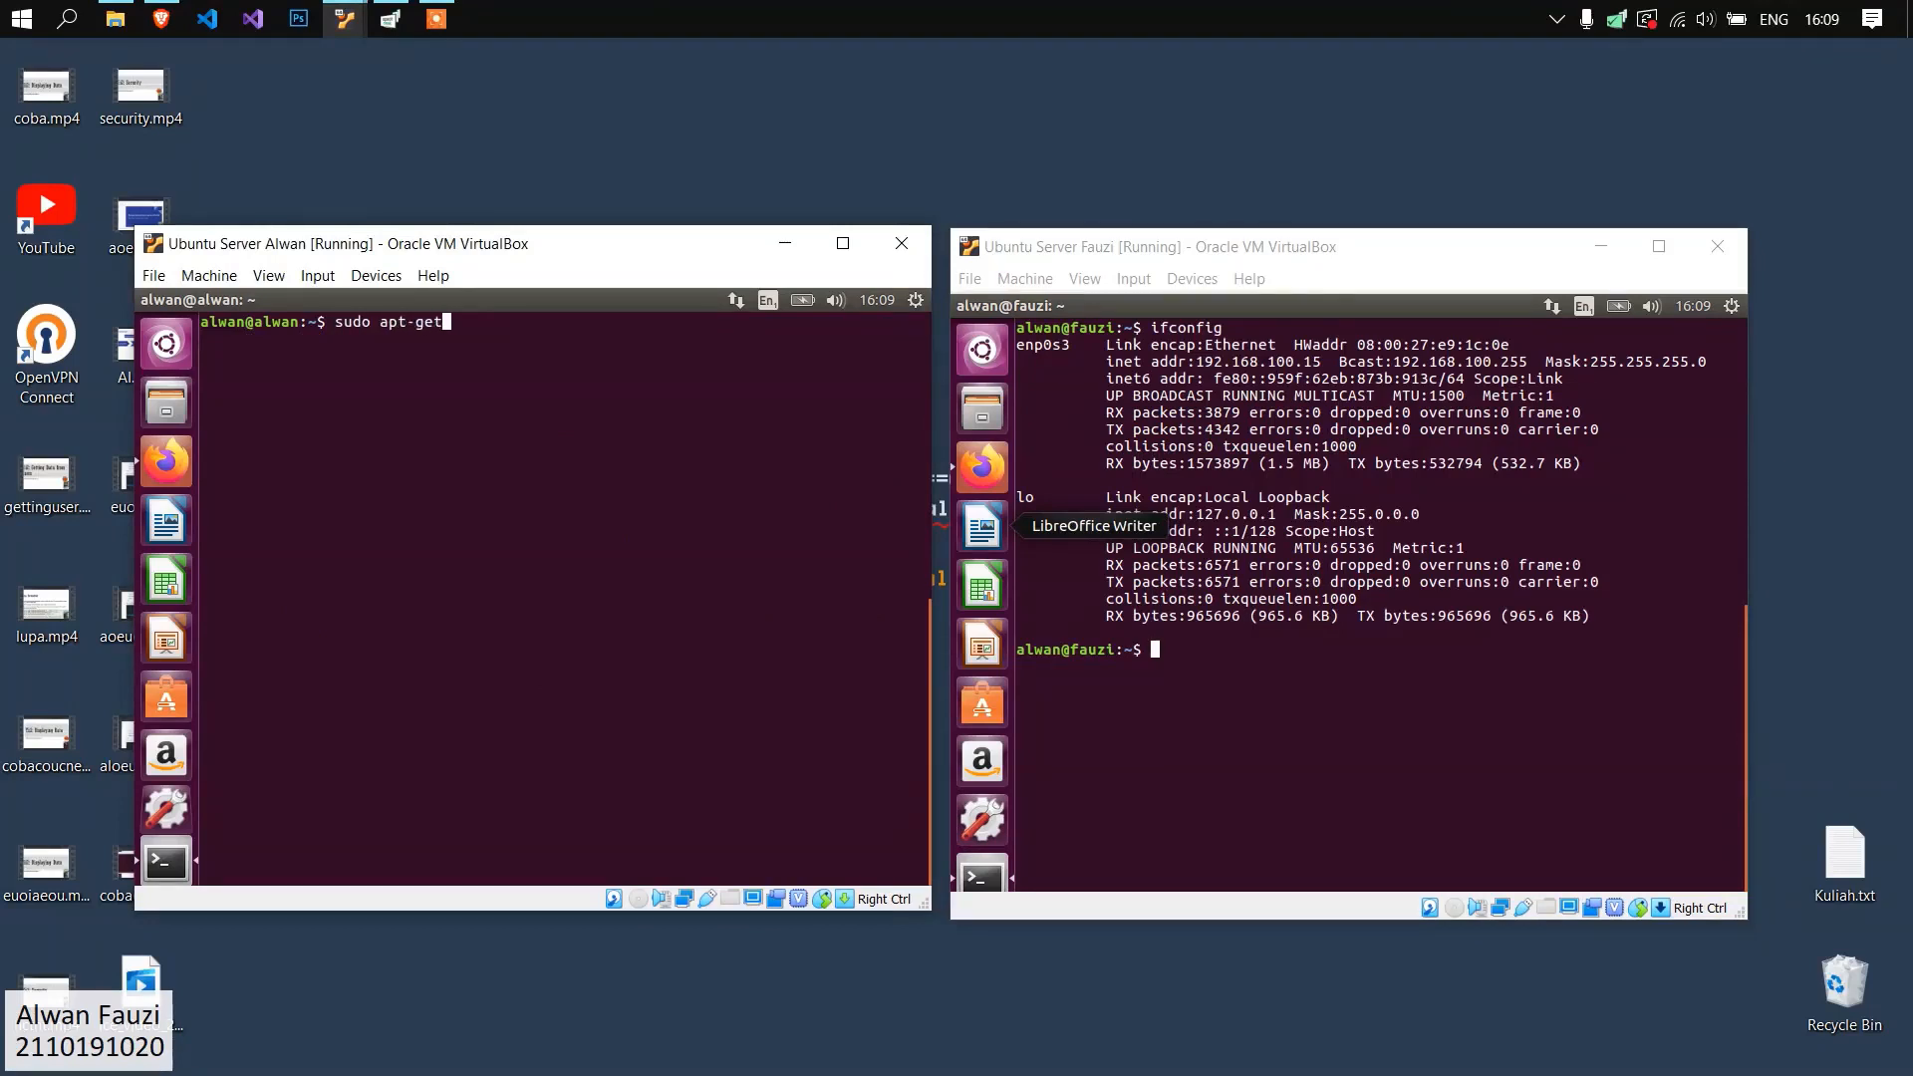
text(install dnsutils bind90)
key(BackSpace)
key(Return)
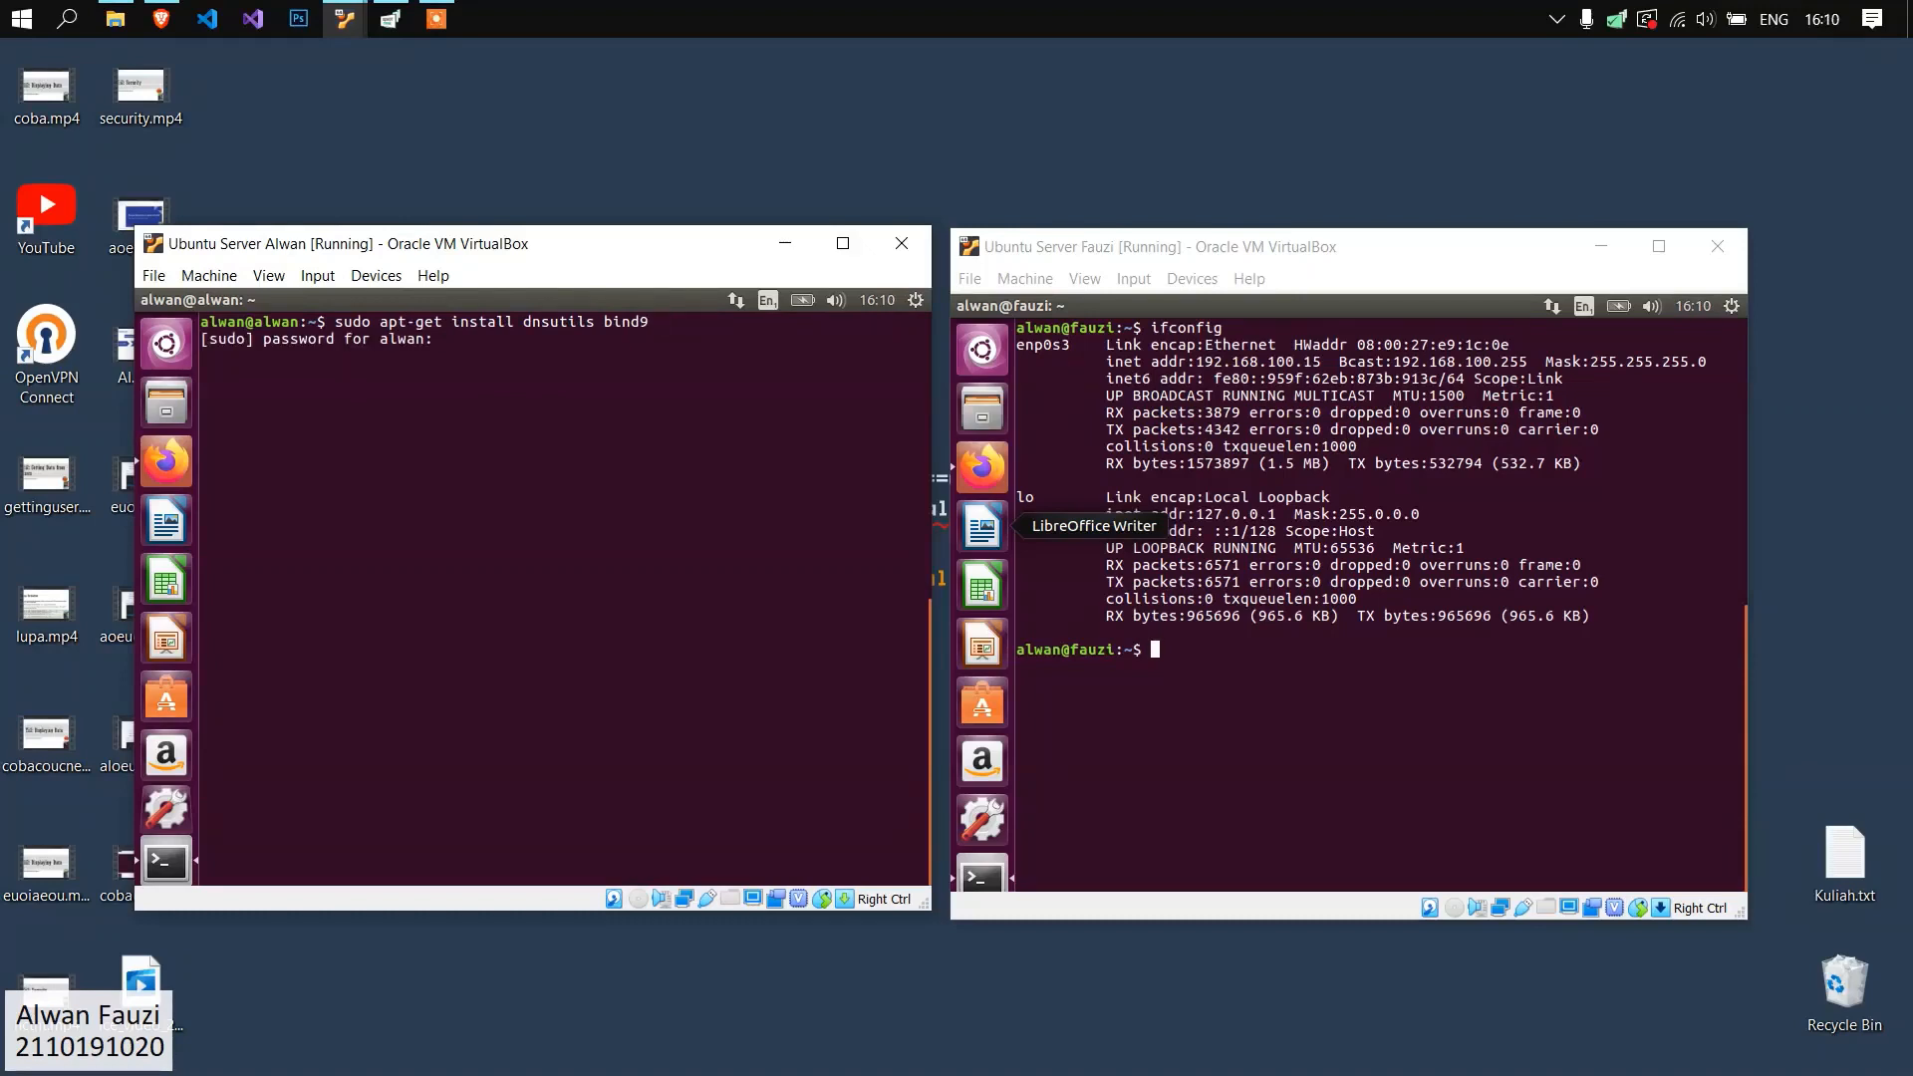
key(Return)
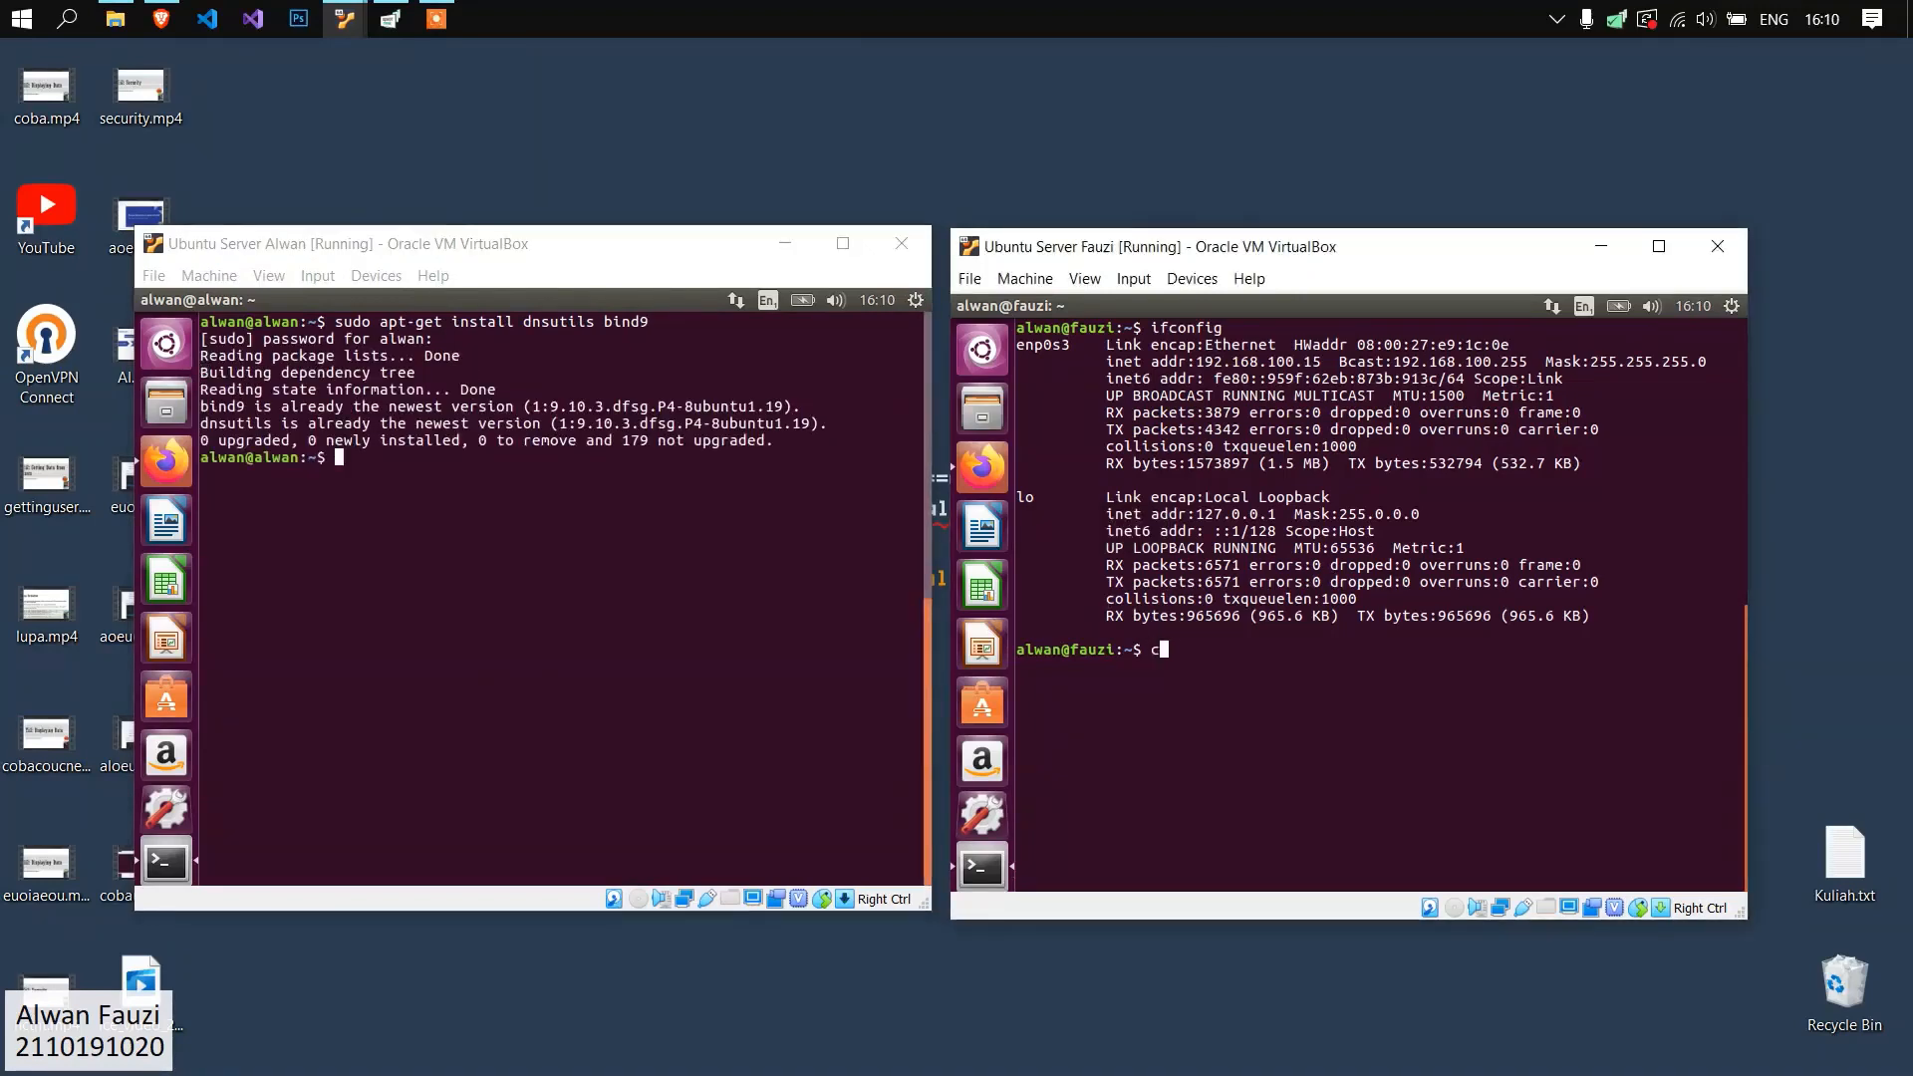
Clear the second Ubuntu server's terminal and run "sudo apt-get install dnsutils bind9" there, entering the sudo password.
text(lear)
key(Return)
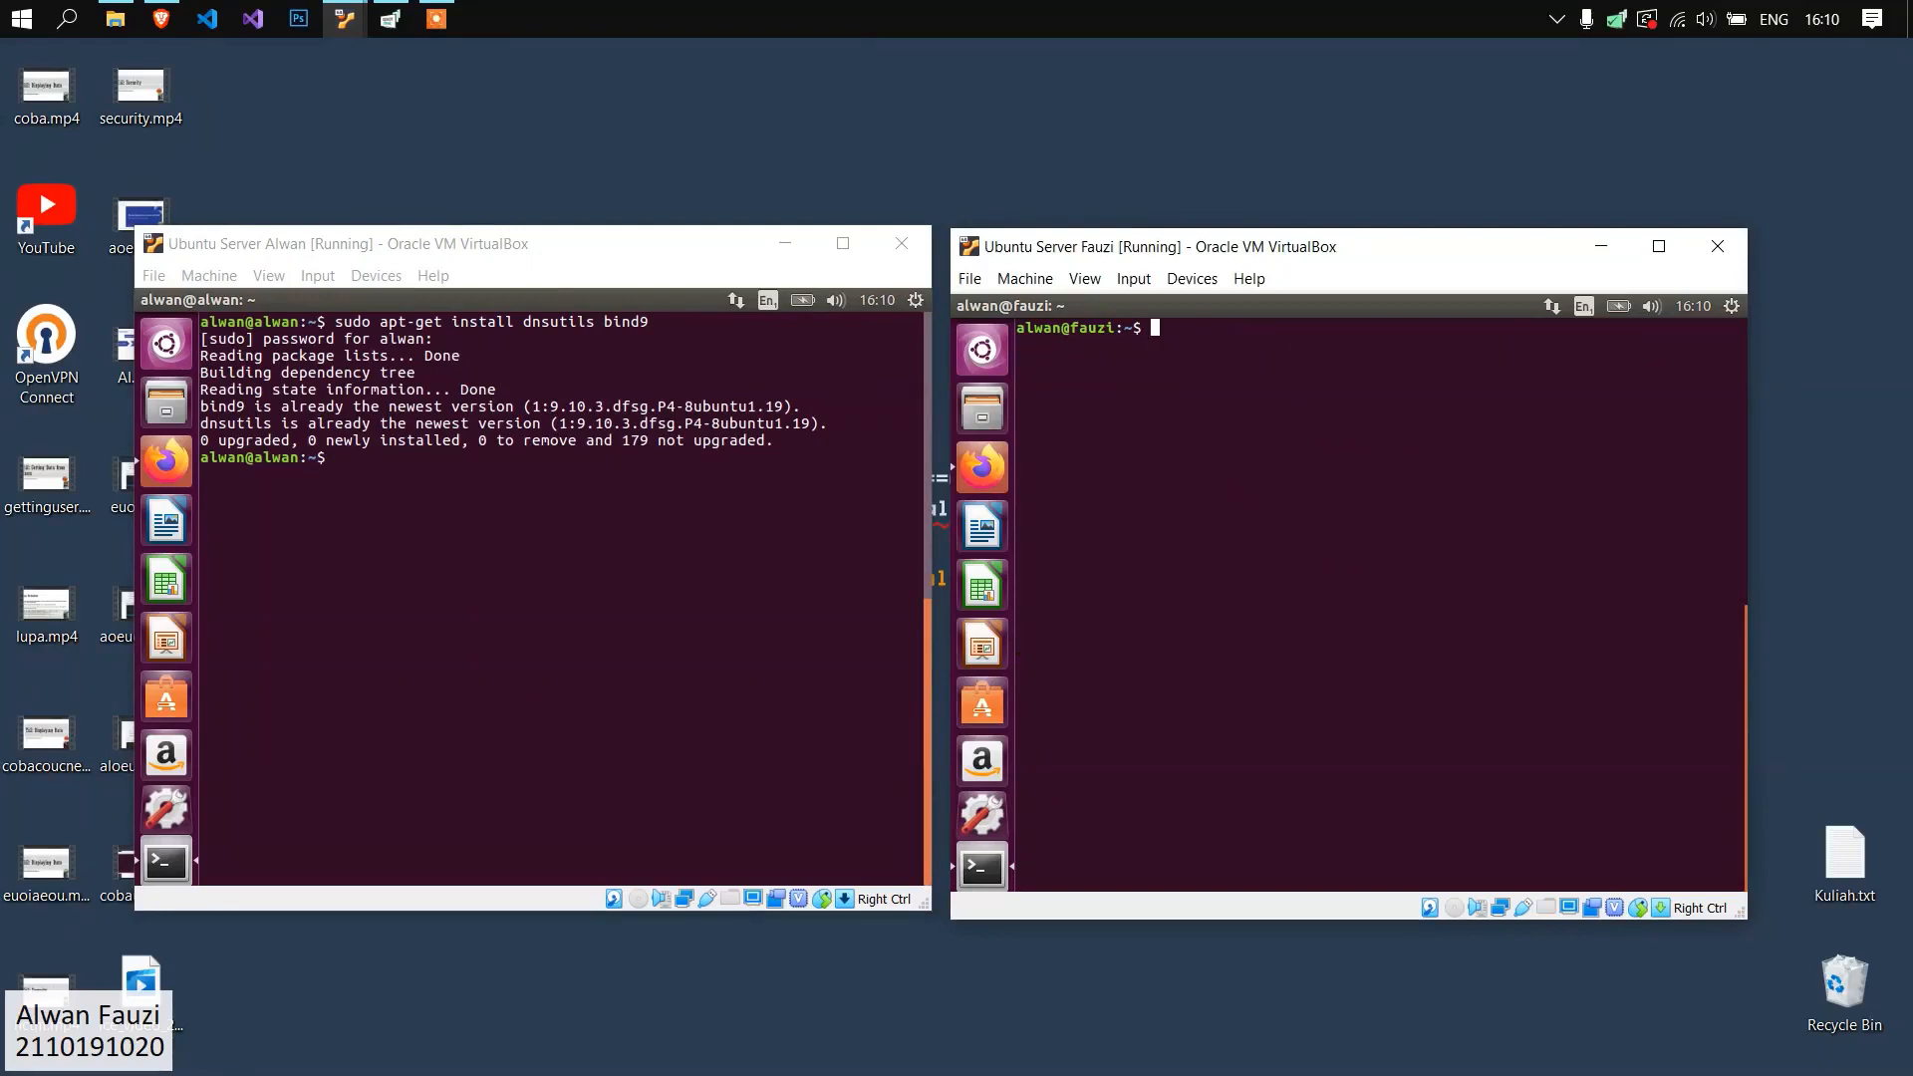
text(sudo apt-e)
key(BackSpace)
text(get install dn)
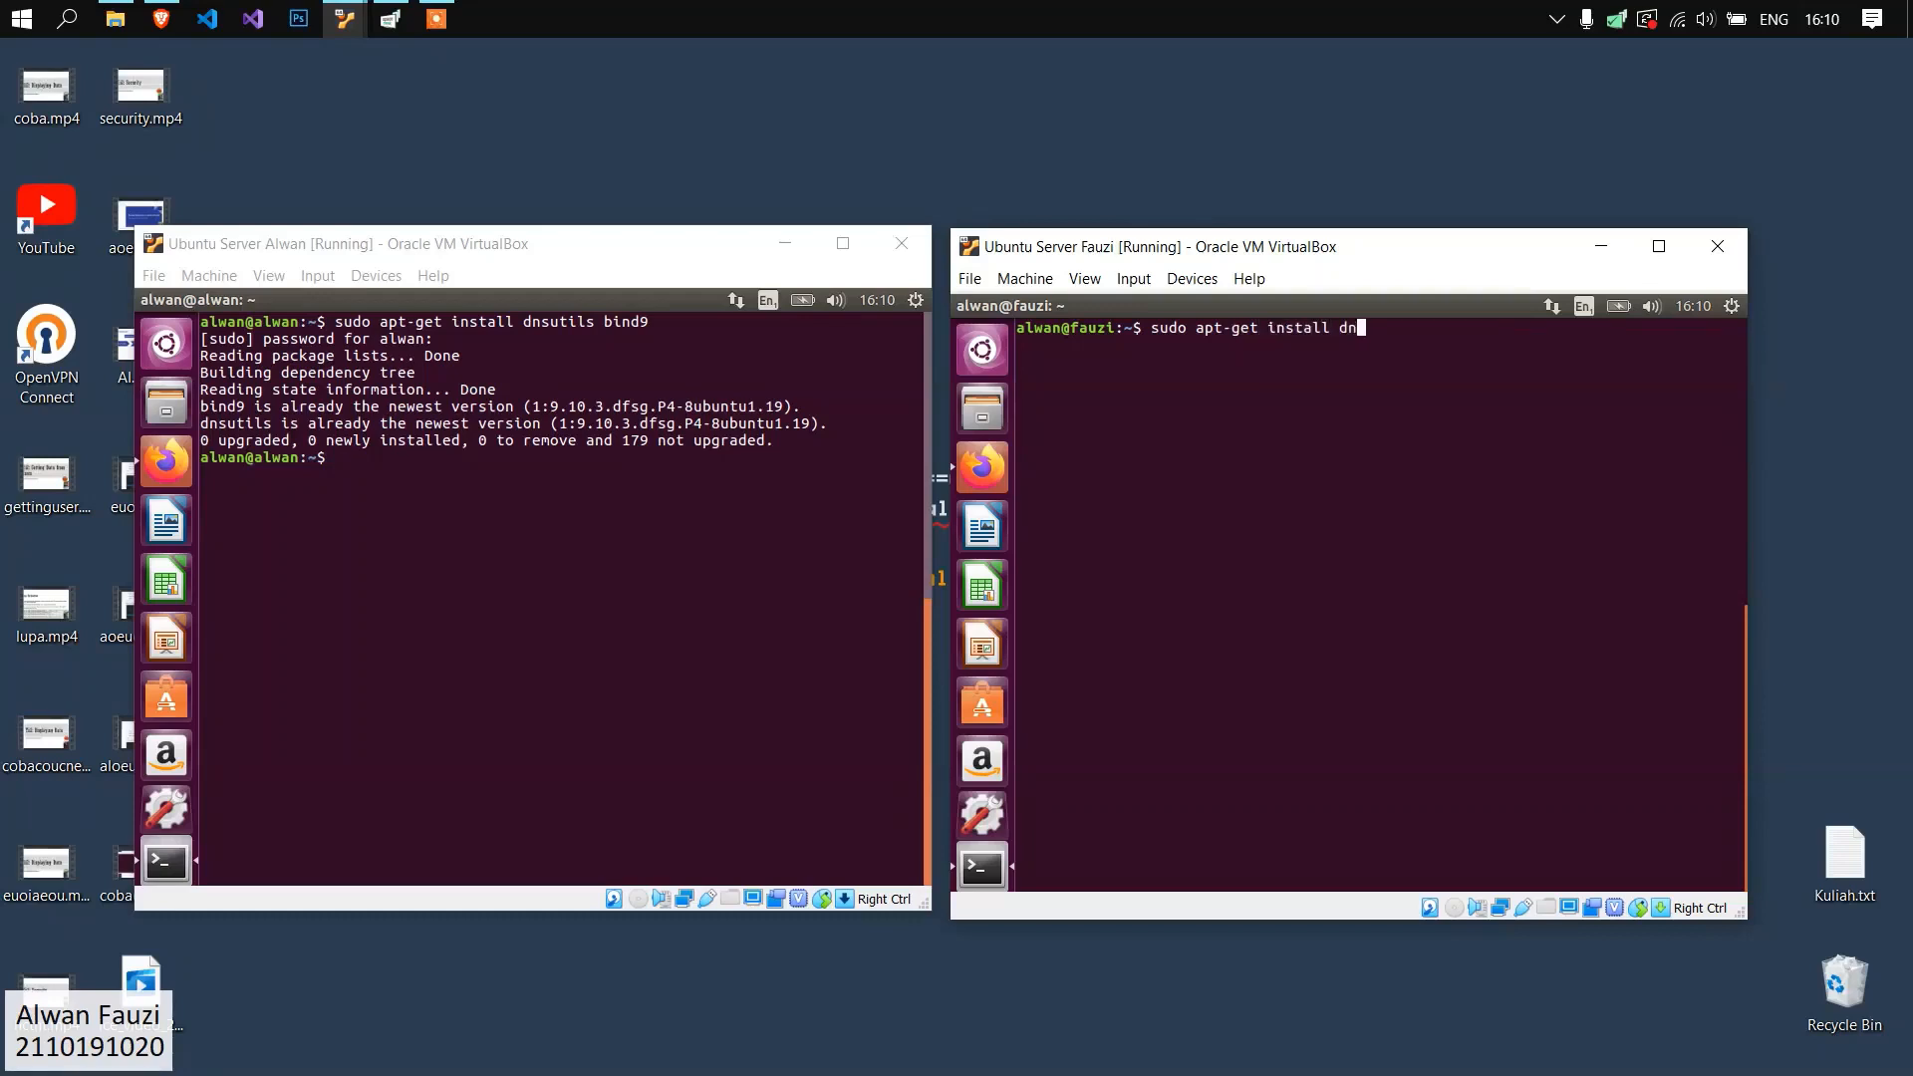
text(sutirs bind9)
key(Return)
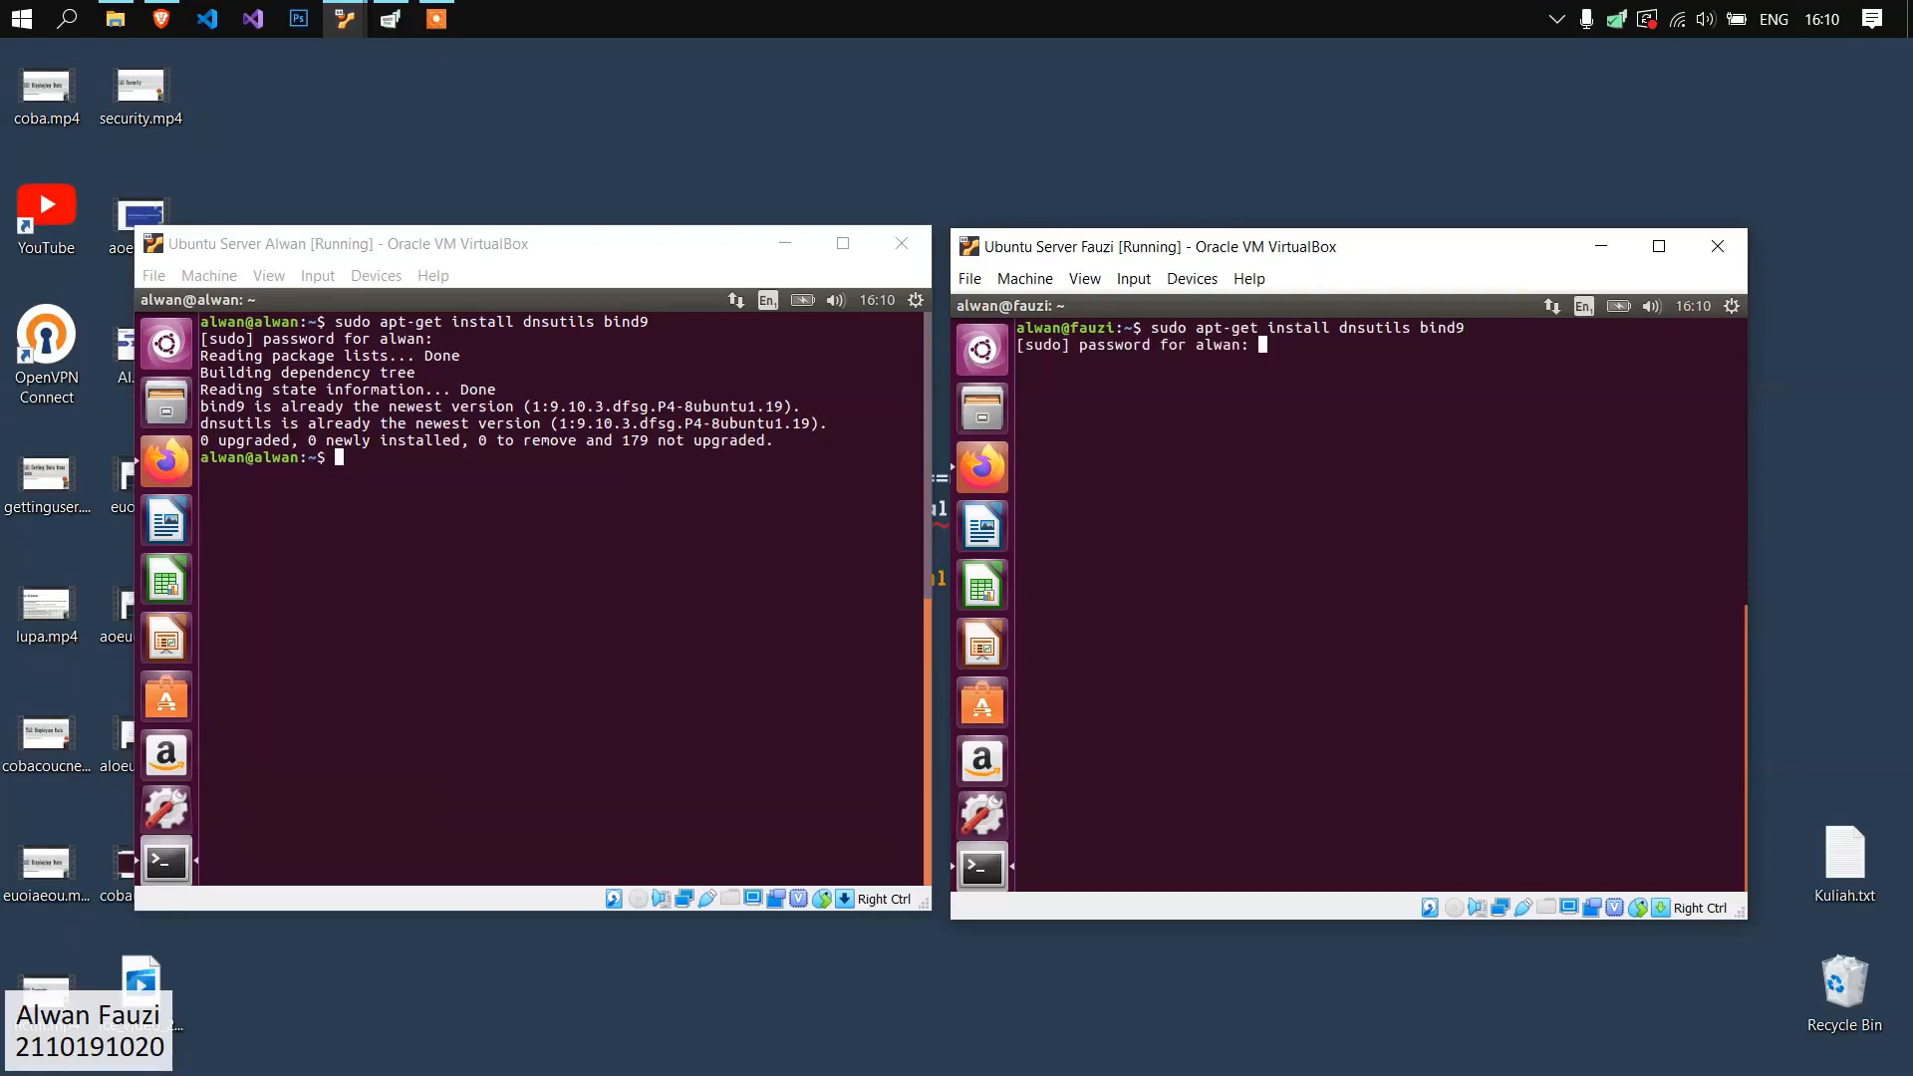
key(Return)
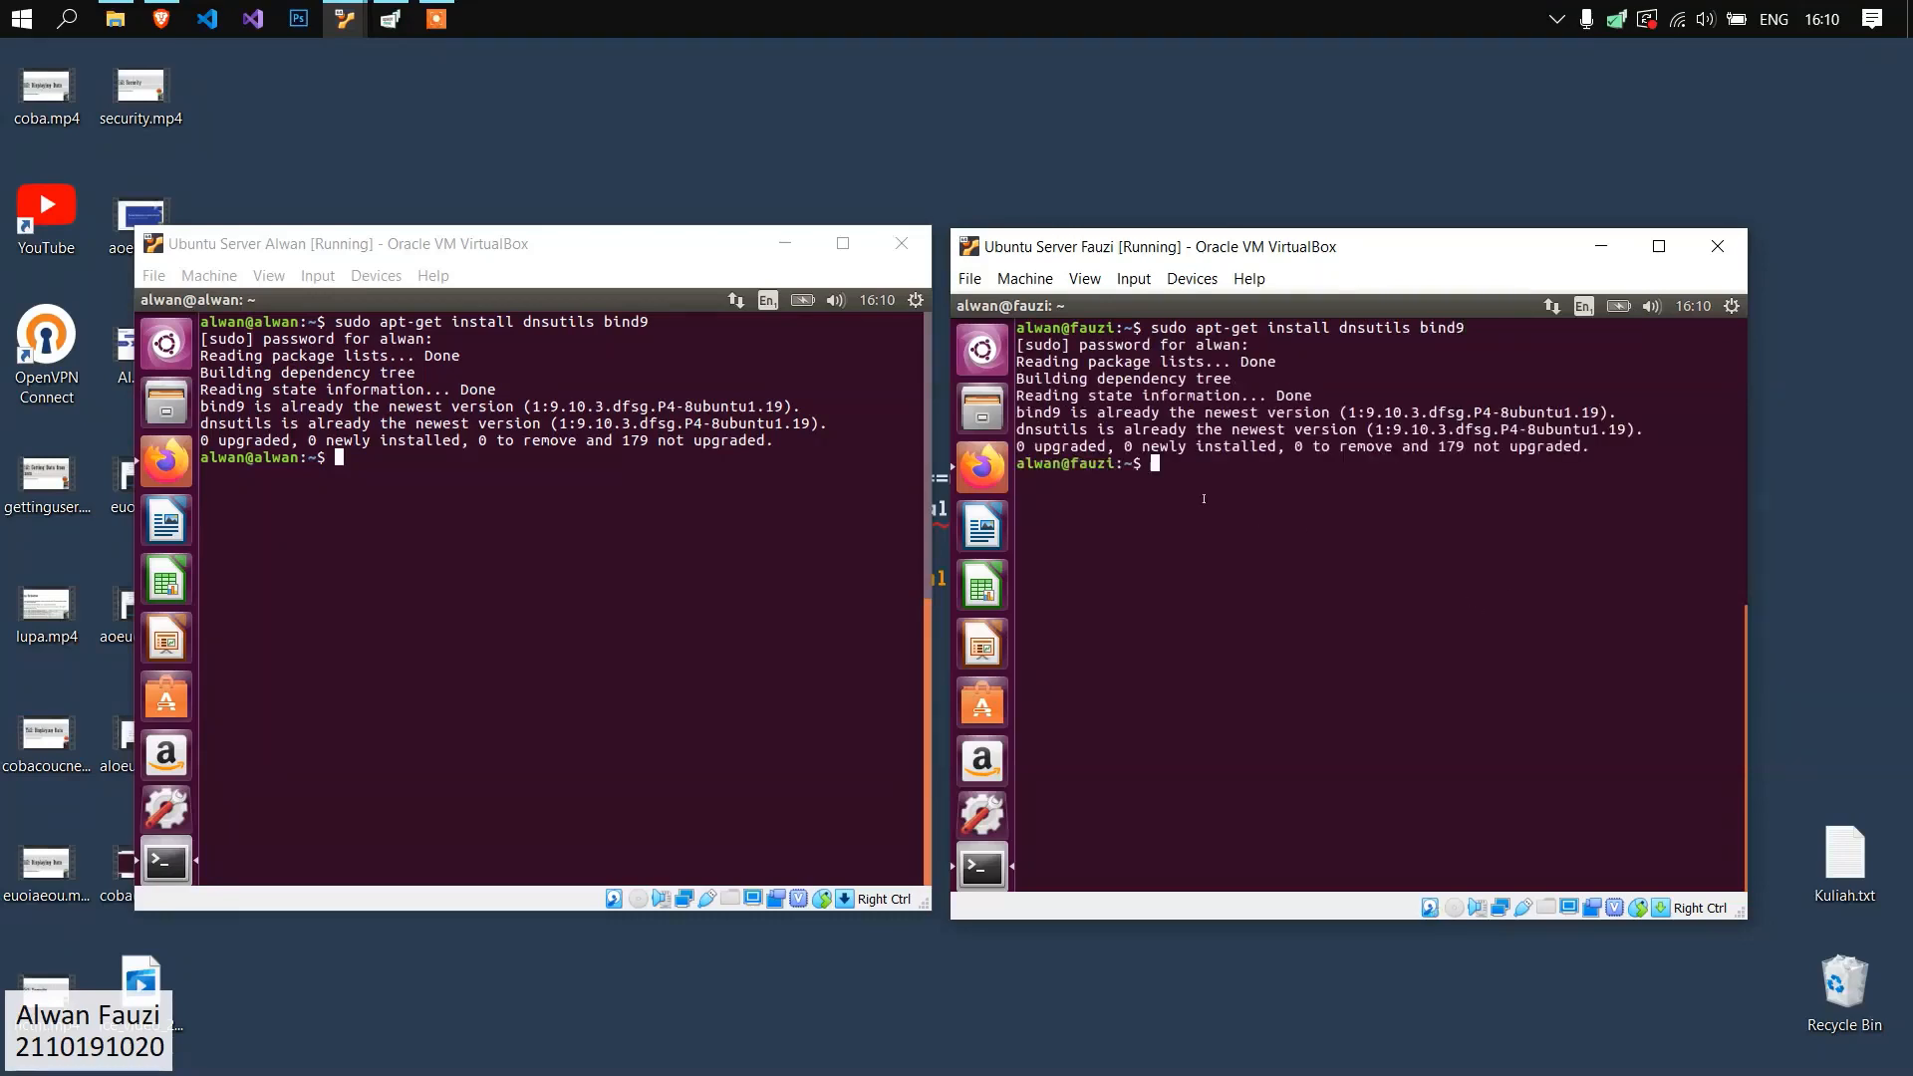
click(549, 461)
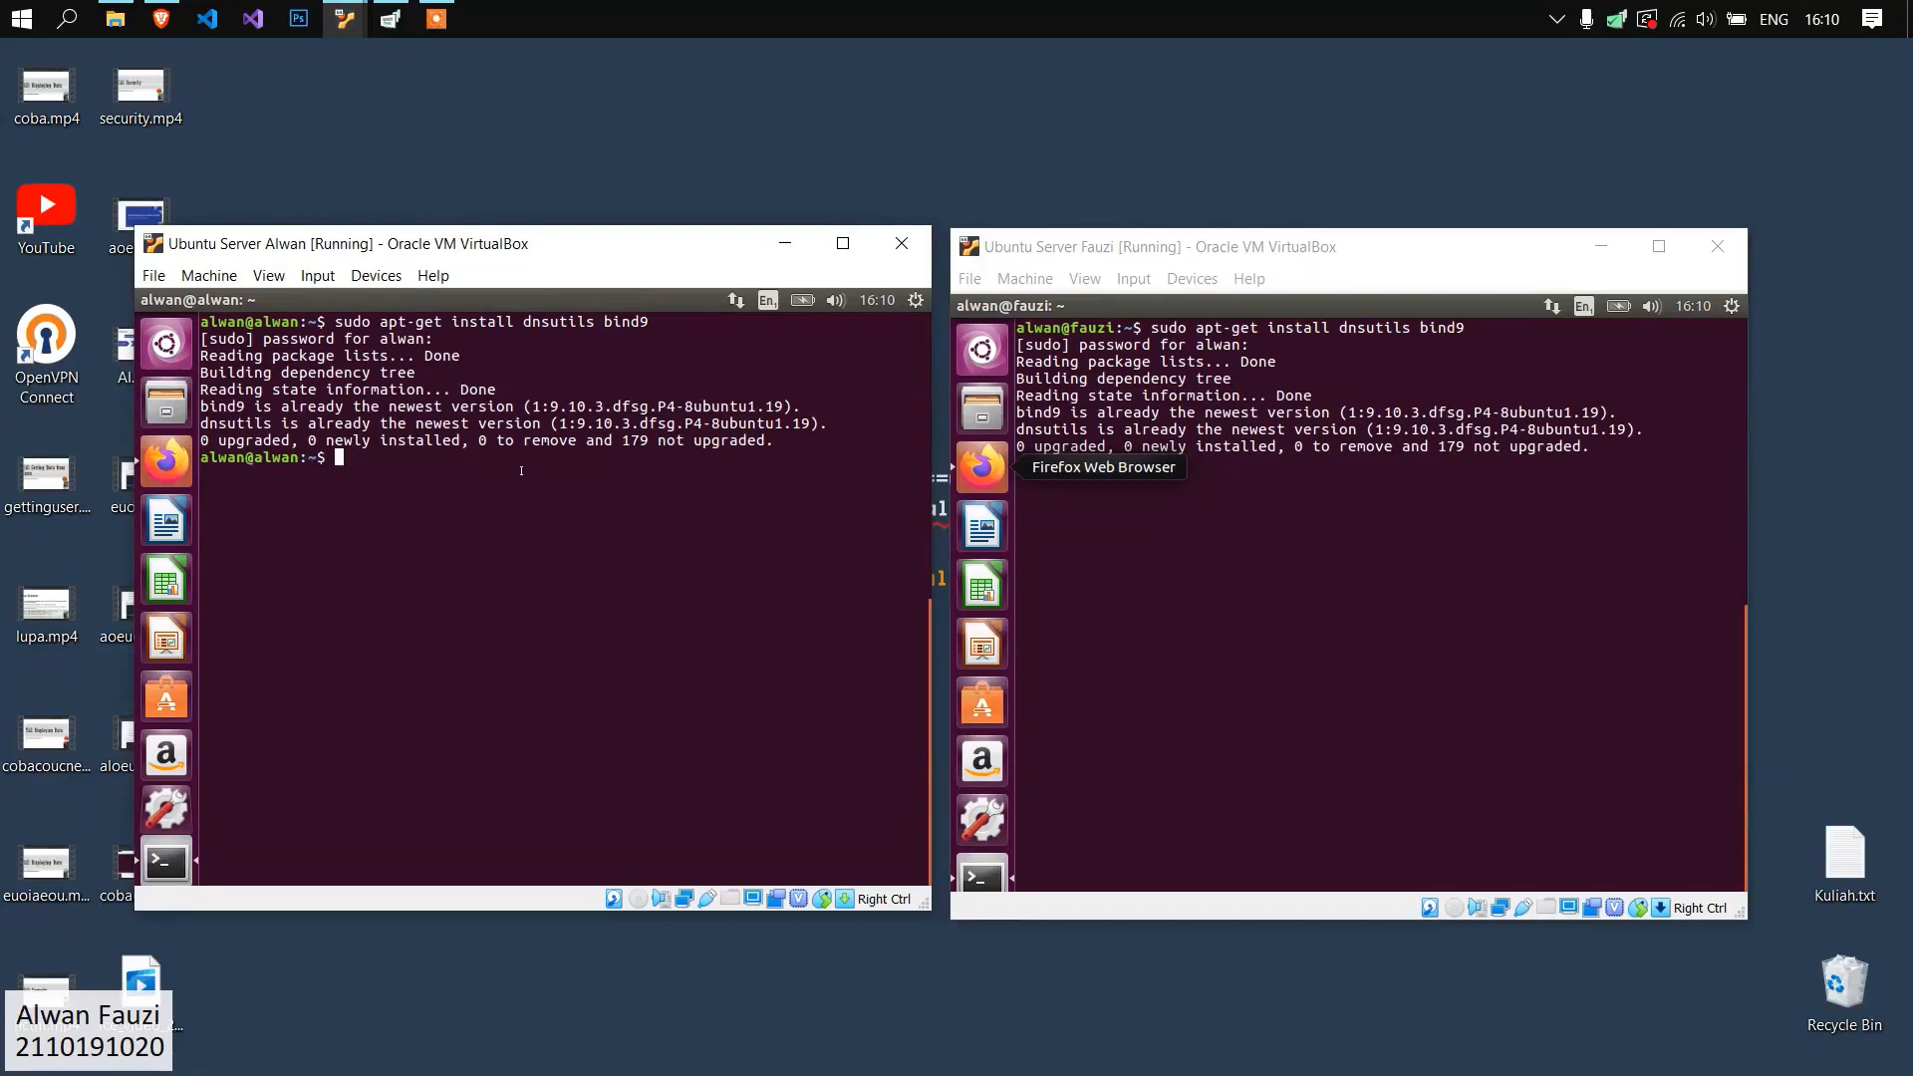
Open the BIND local configuration on the first Ubuntu server with "sudo gedit /etc/bind/named.conf.local".
text(sudo gedit /etc/bind/named.conf.local)
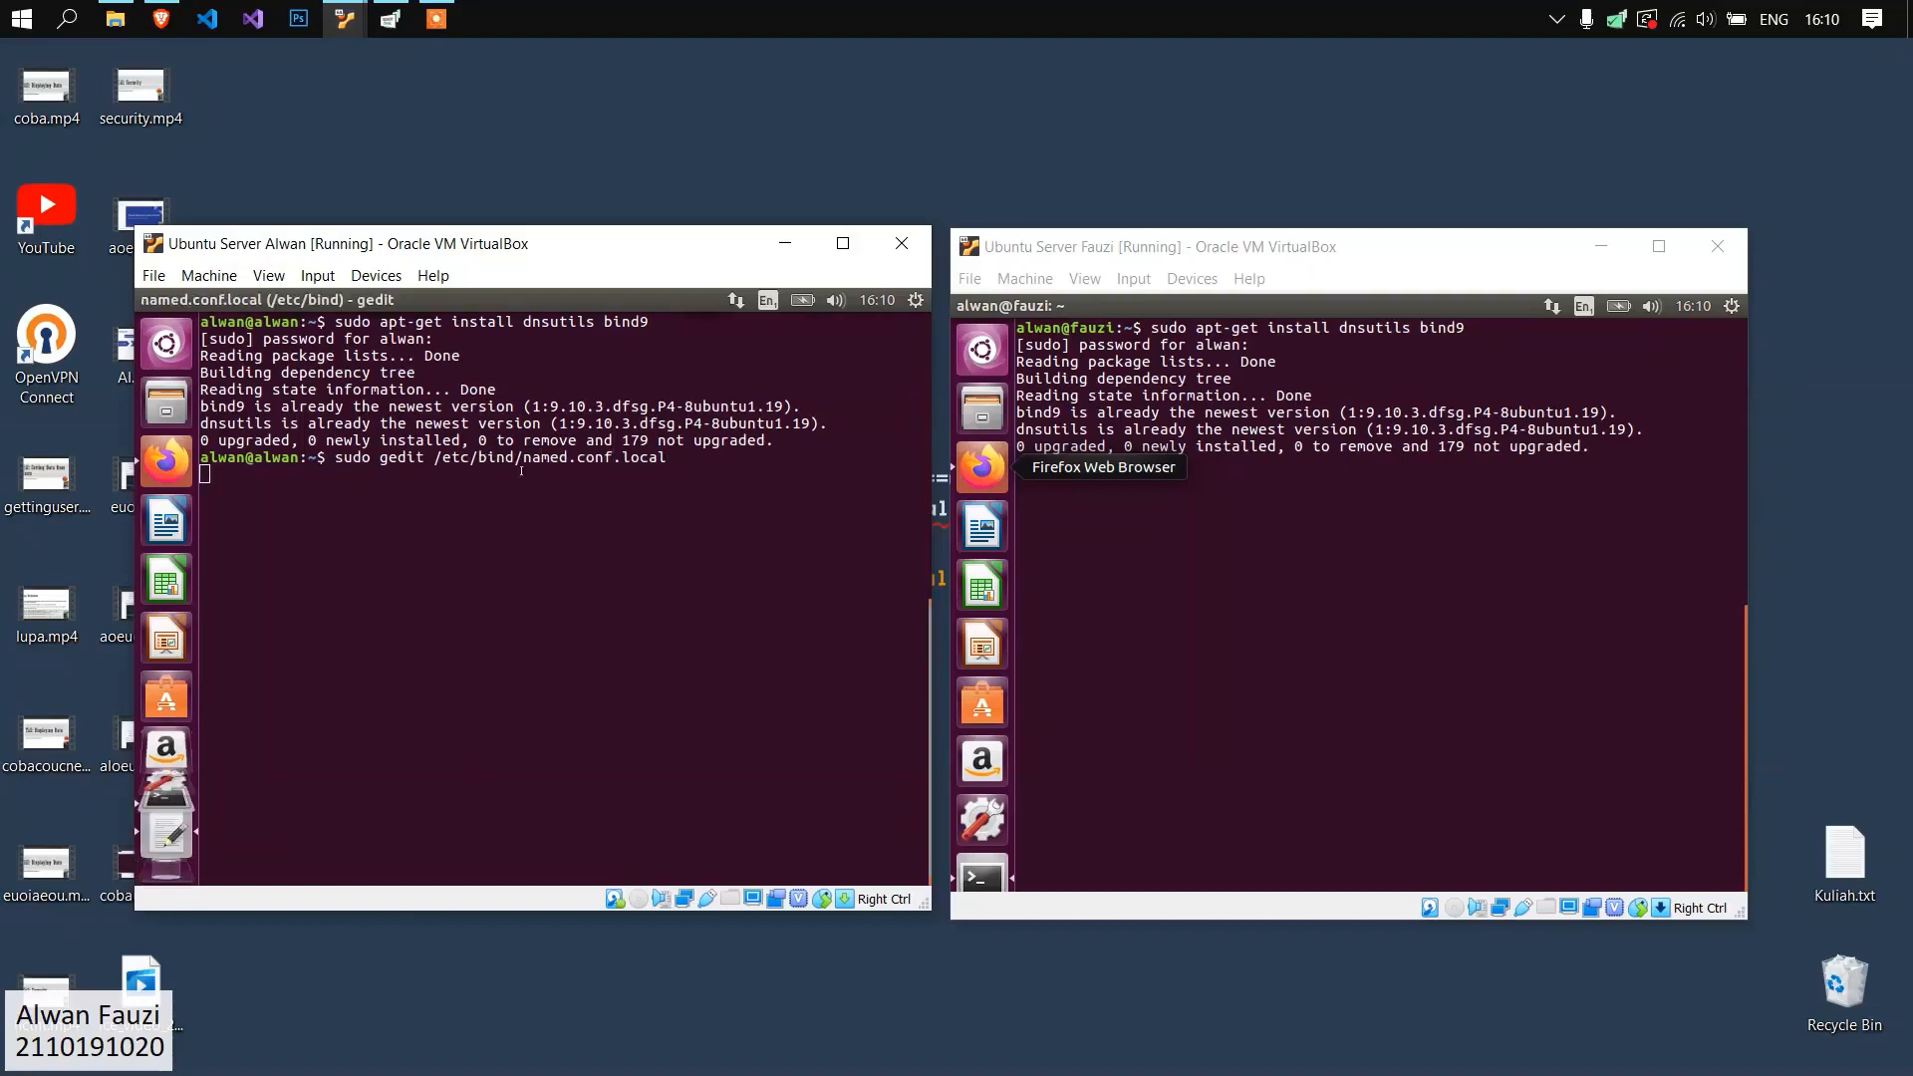
drag(355, 736, 204, 361)
click(468, 516)
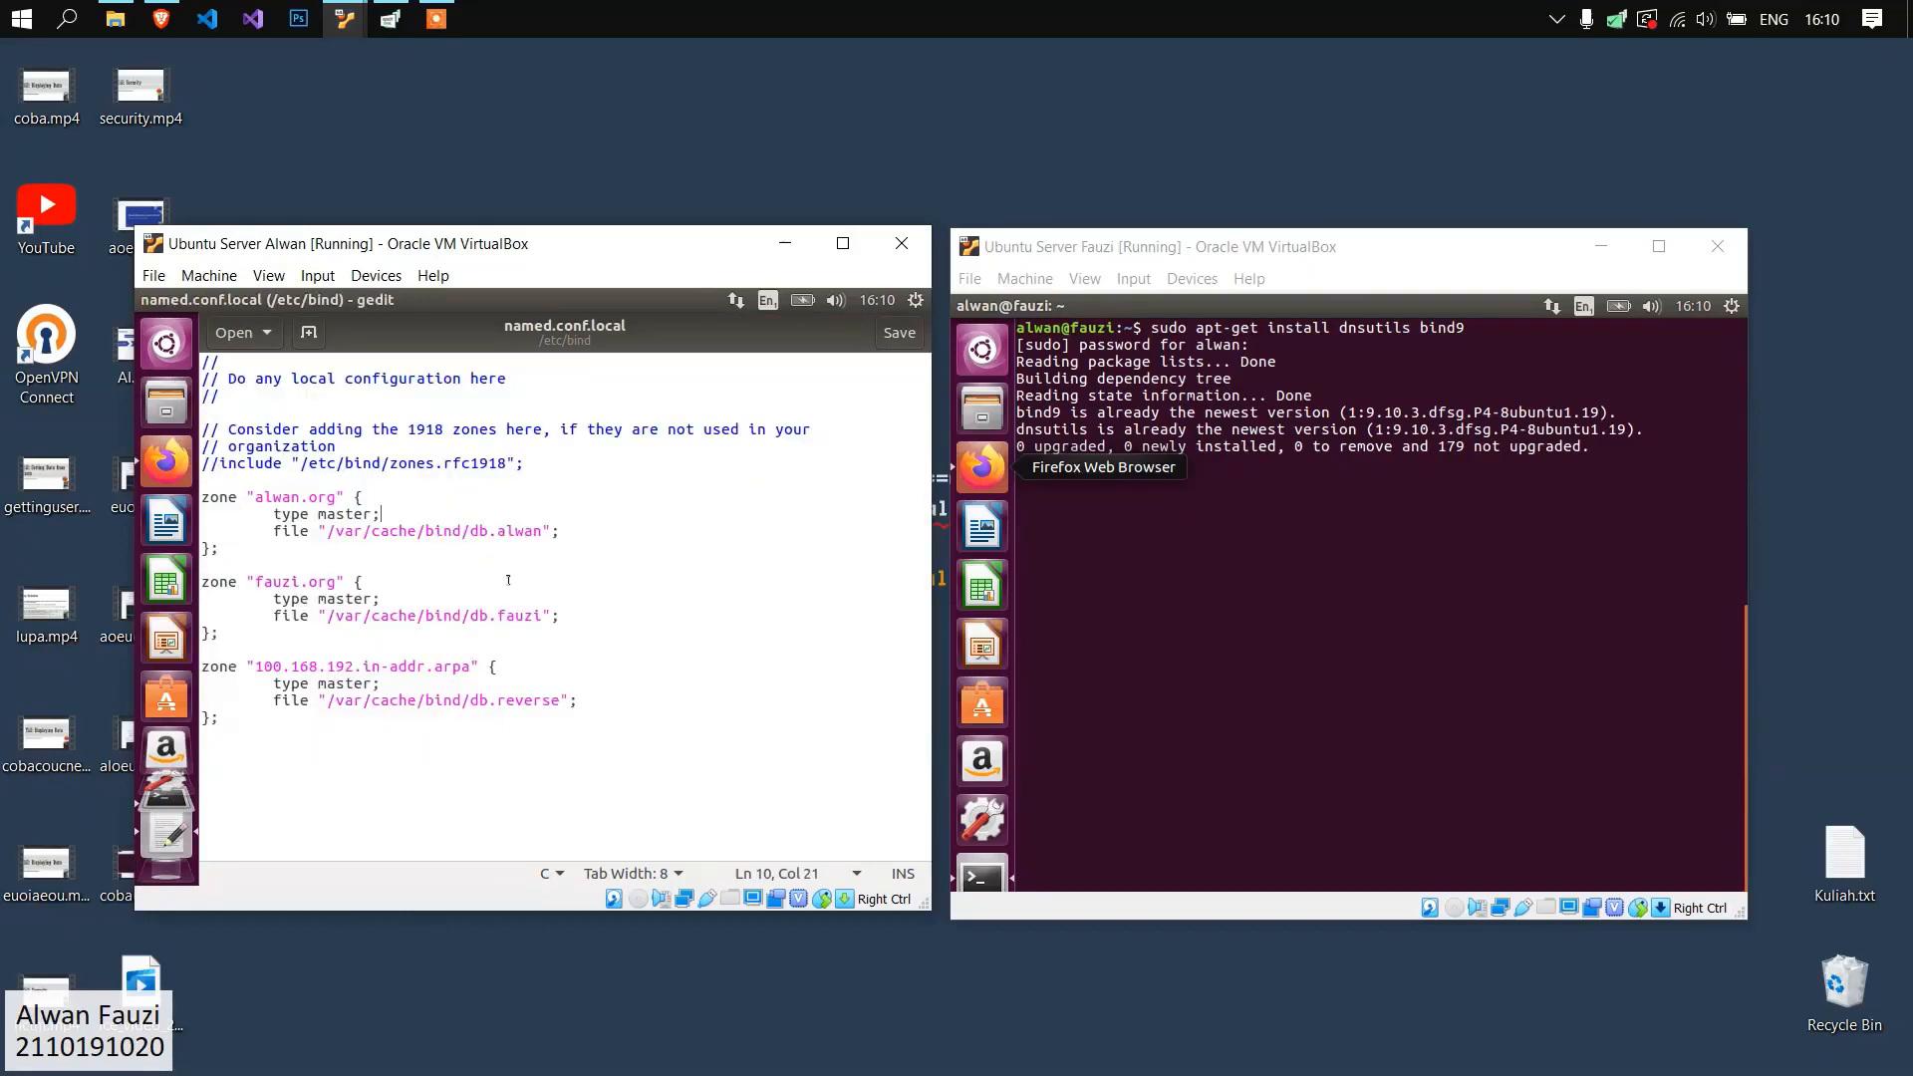
Examine the alwan.org, fauzi.org and reverse zone declarations in the first server's named.conf.local.
click(545, 625)
drag(255, 496, 436, 496)
click(435, 541)
click(261, 496)
double_click(289, 496)
click(317, 495)
drag(276, 567, 335, 582)
click(346, 584)
drag(256, 665, 382, 667)
click(351, 732)
click(391, 735)
double_click(341, 661)
double_click(269, 665)
click(479, 677)
drag(418, 719, 420, 496)
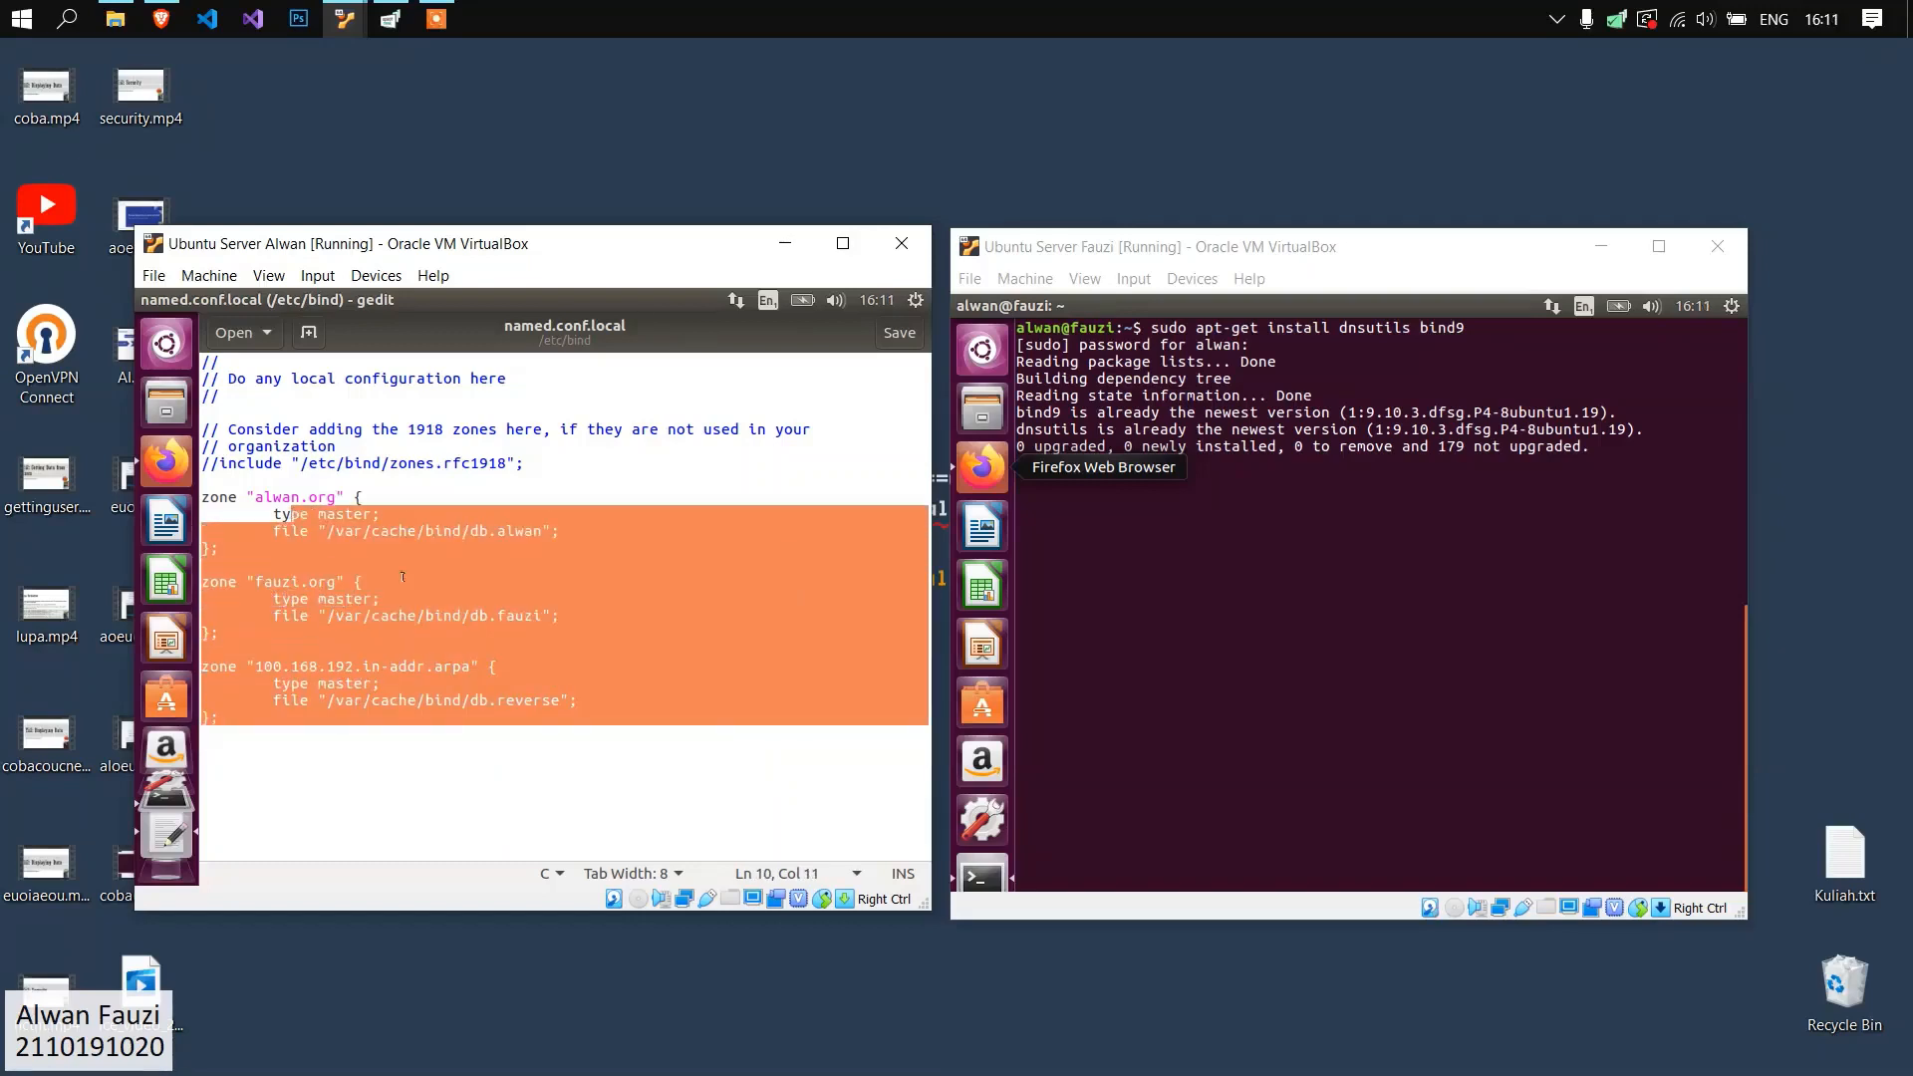
click(422, 581)
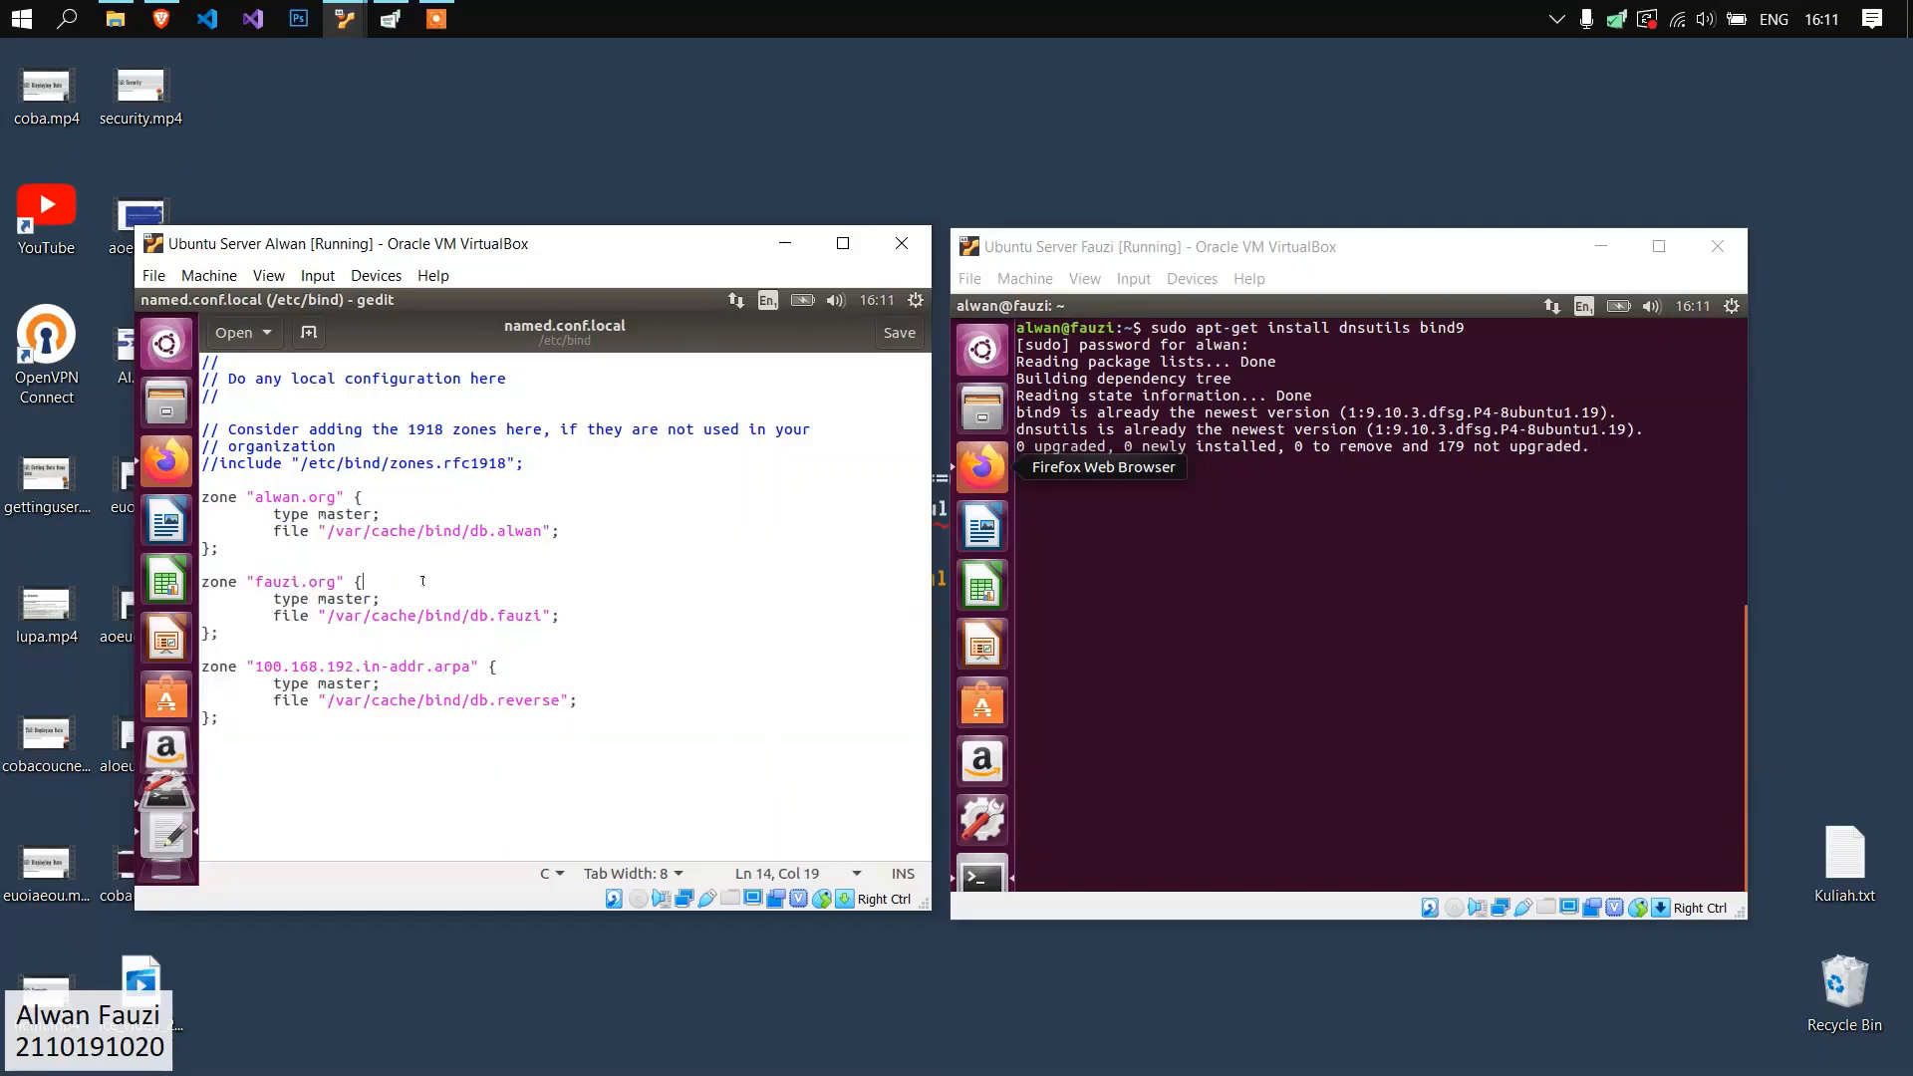
Examine the database file paths assigned to the zones in the first server's named.conf.local.
click(547, 530)
drag(254, 581, 365, 583)
click(492, 744)
drag(273, 530, 565, 531)
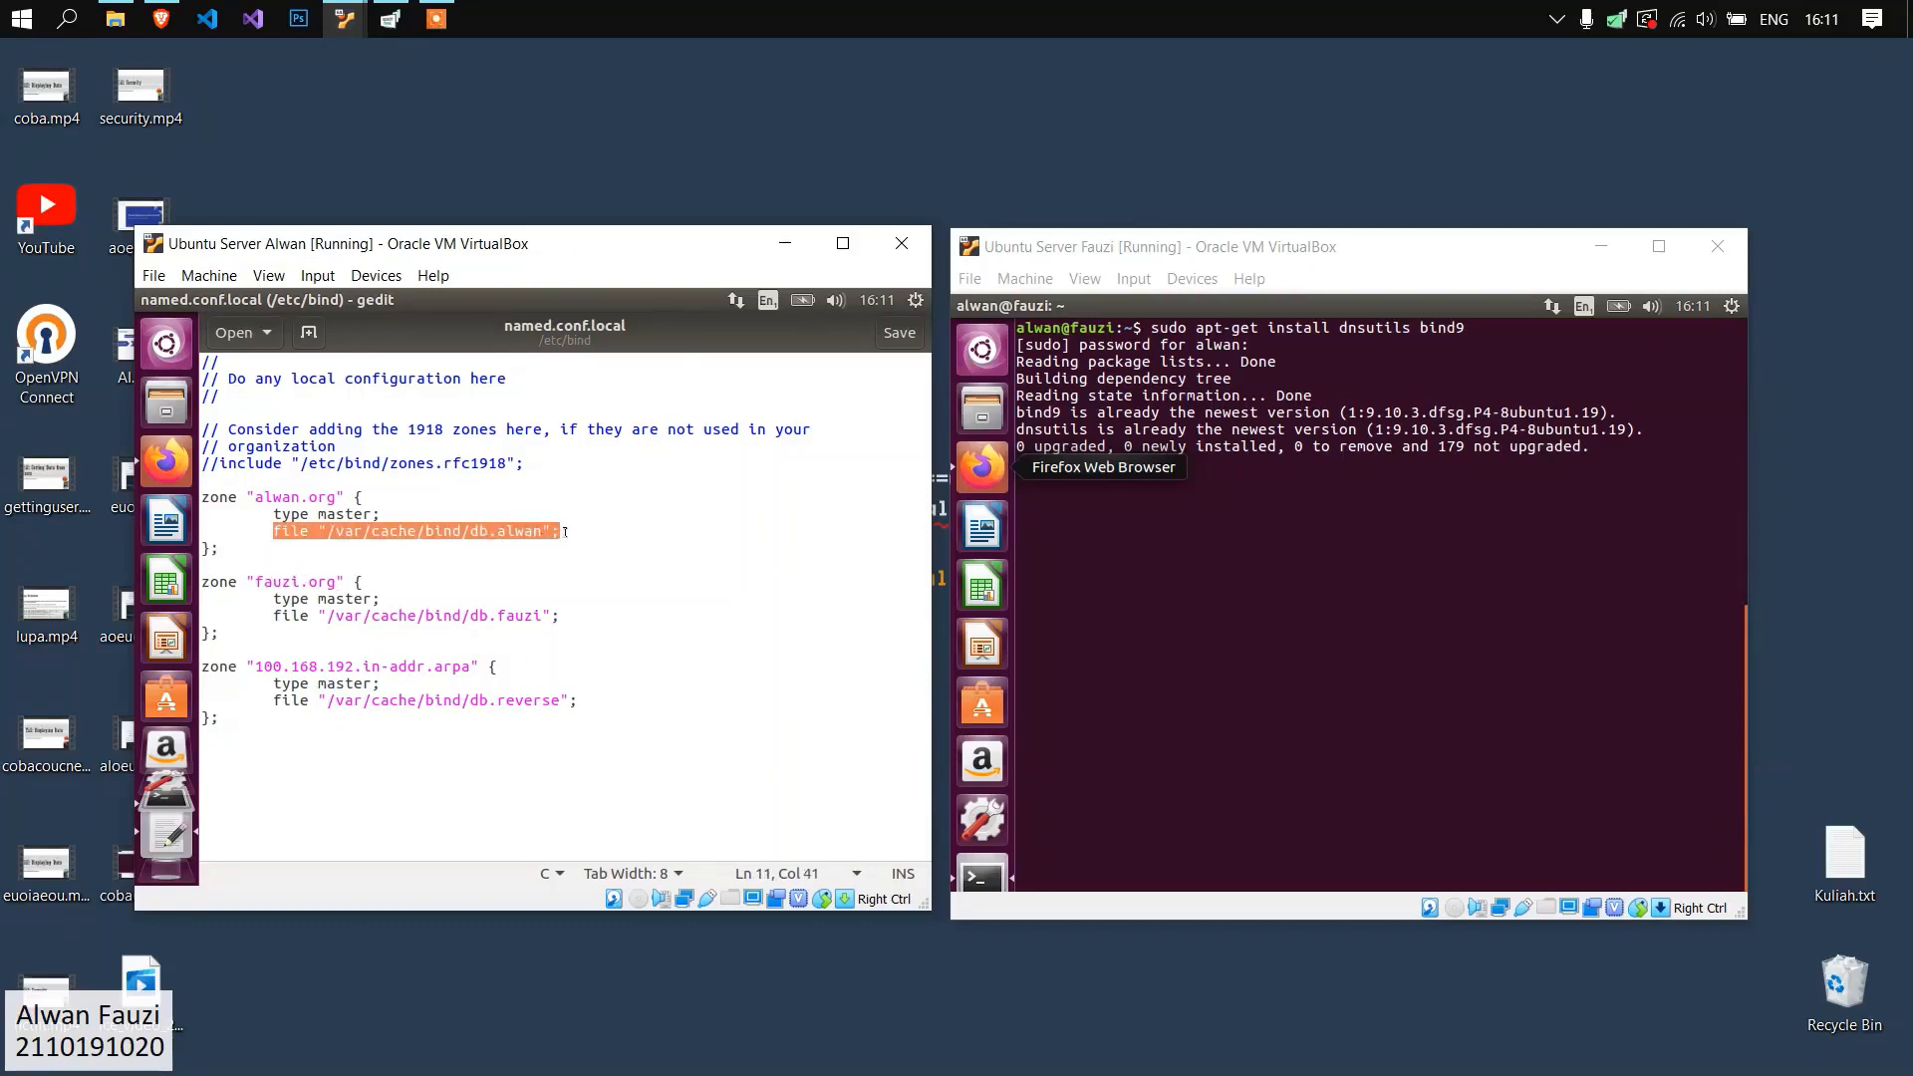
click(363, 543)
click(362, 530)
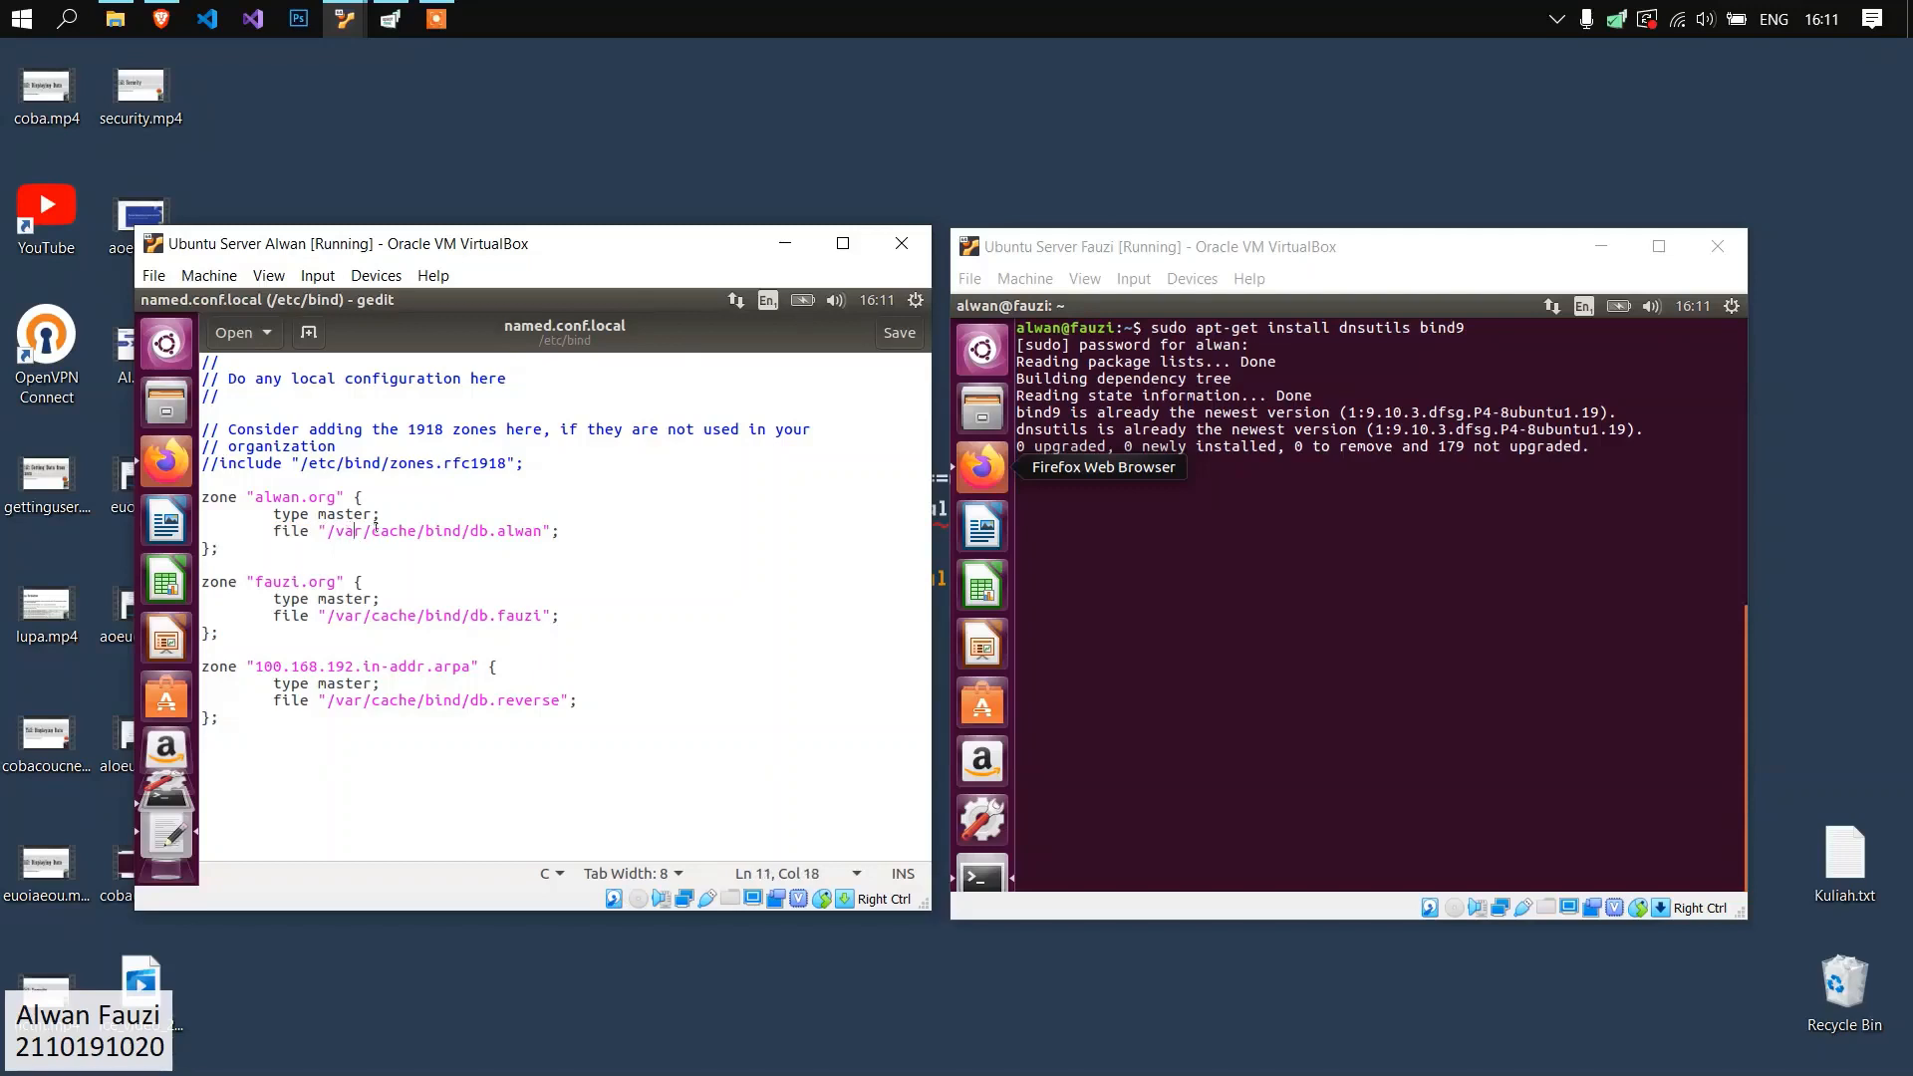
click(443, 635)
click(470, 527)
click(1207, 510)
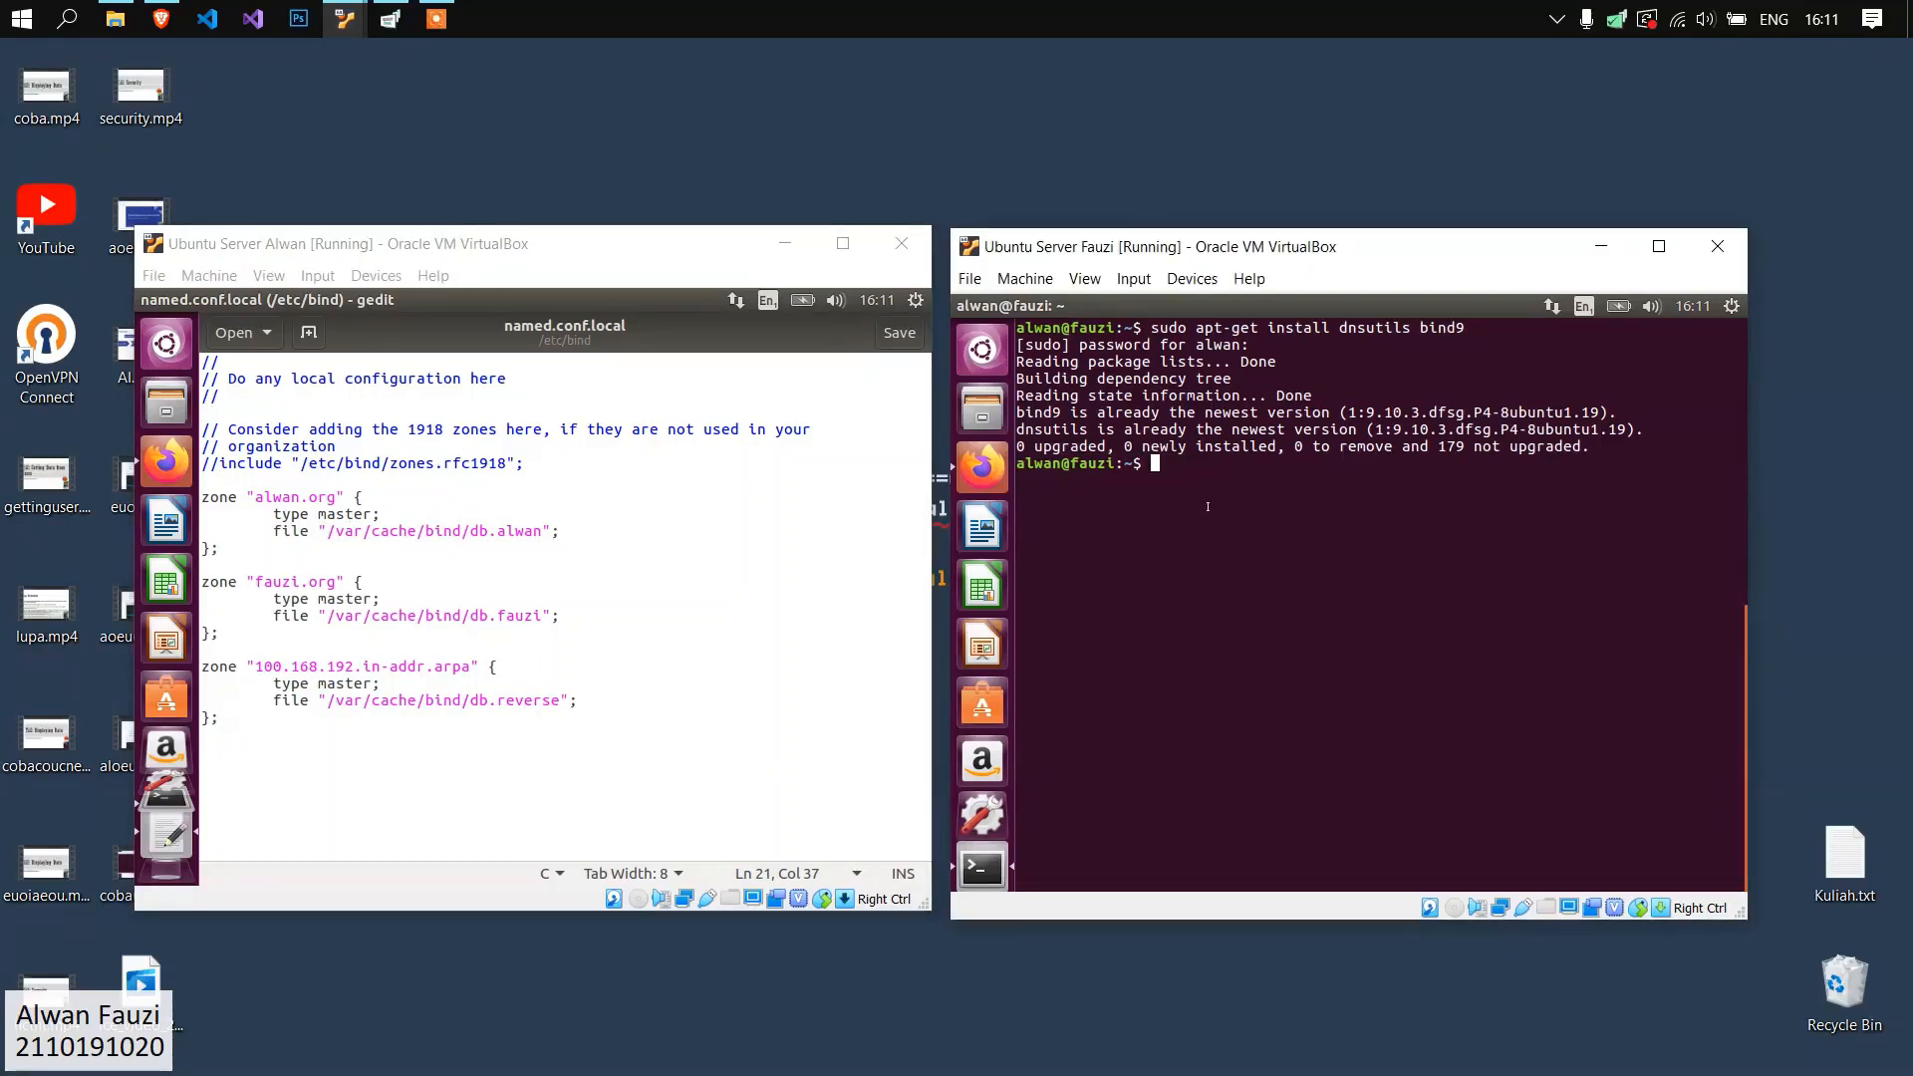
text(susudo gedit /etc/named.conf.lorcal)
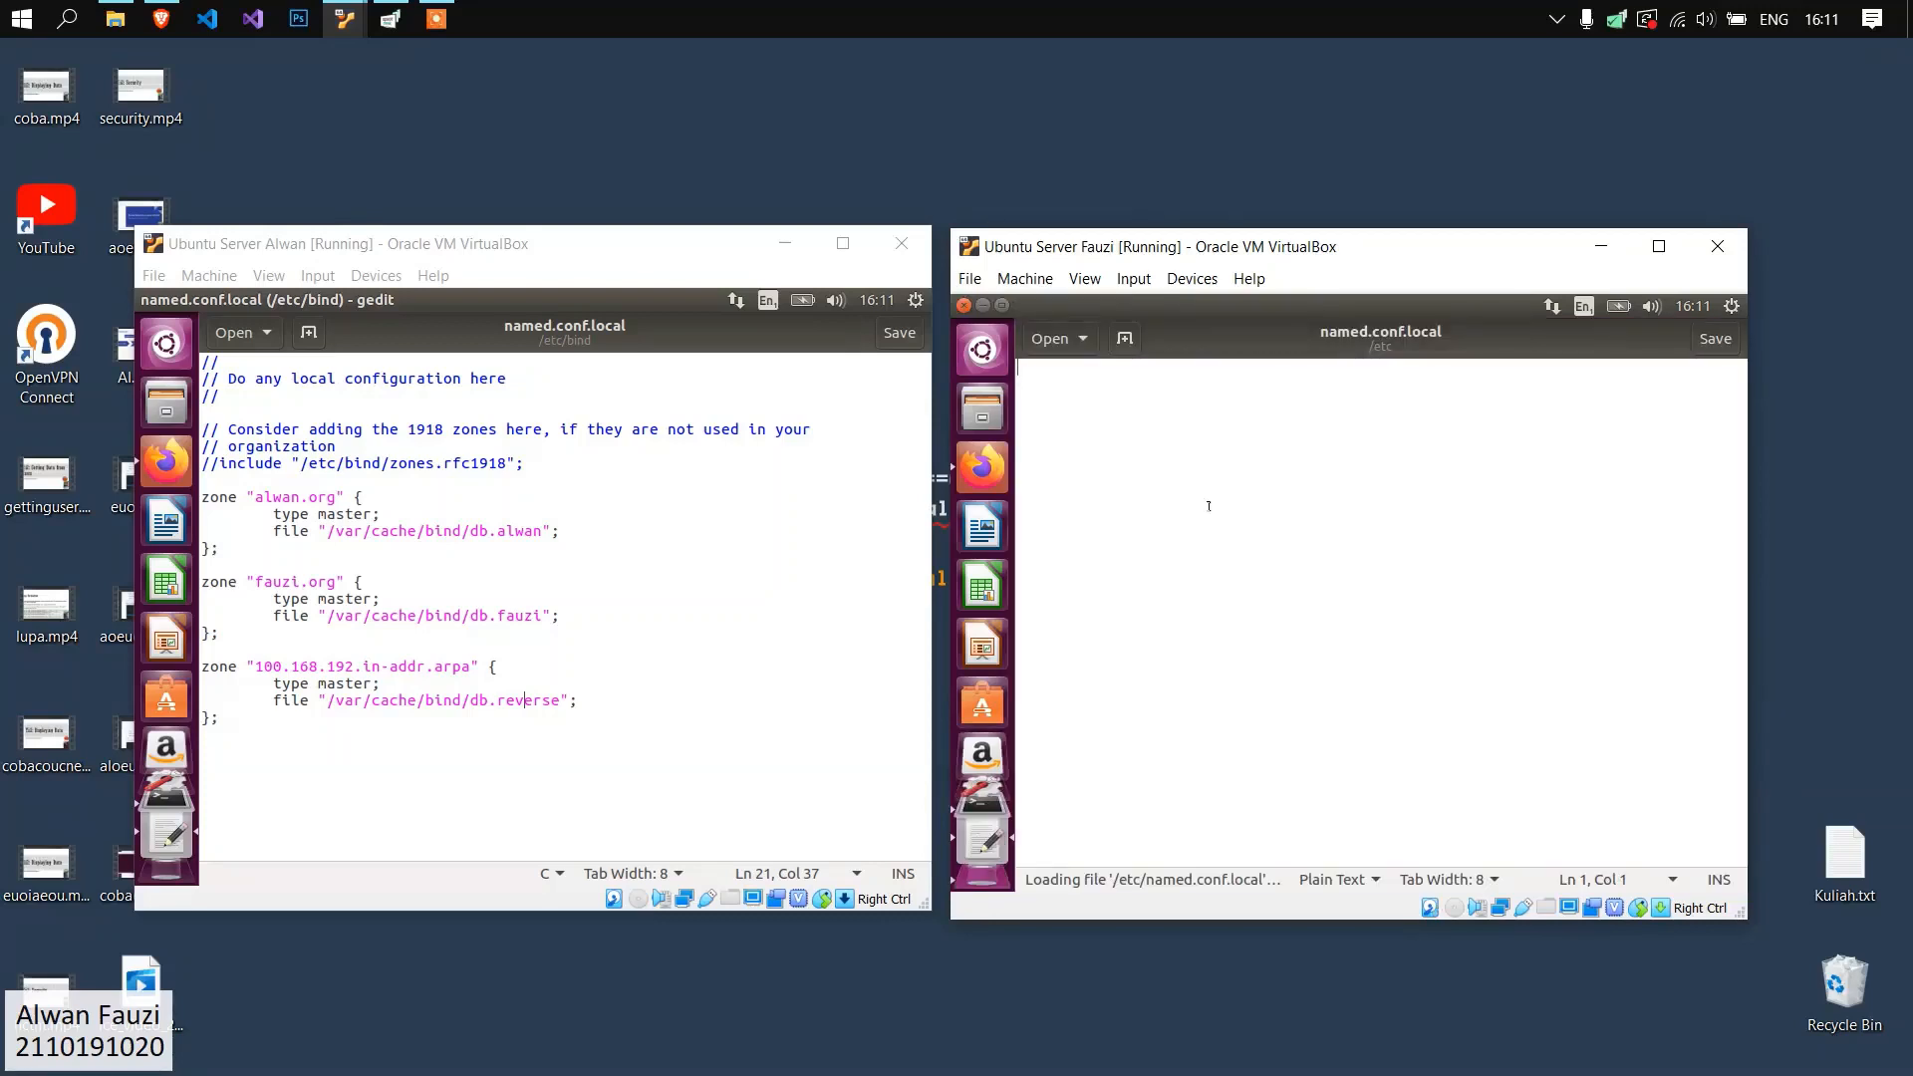
click(964, 305)
Run "sudo gedit /etc/bind/named.conf.local" on the second Ubuntu server and check its zone declarations.
key(Up)
key(Left)
key(Left)
key(Left)
key(Left)
key(Left)
key(Left)
key(Left)
key(Left)
key(Left)
key(Left)
key(Left)
key(Left)
key(Left)
key(Left)
key(Left)
key(Left)
key(Left)
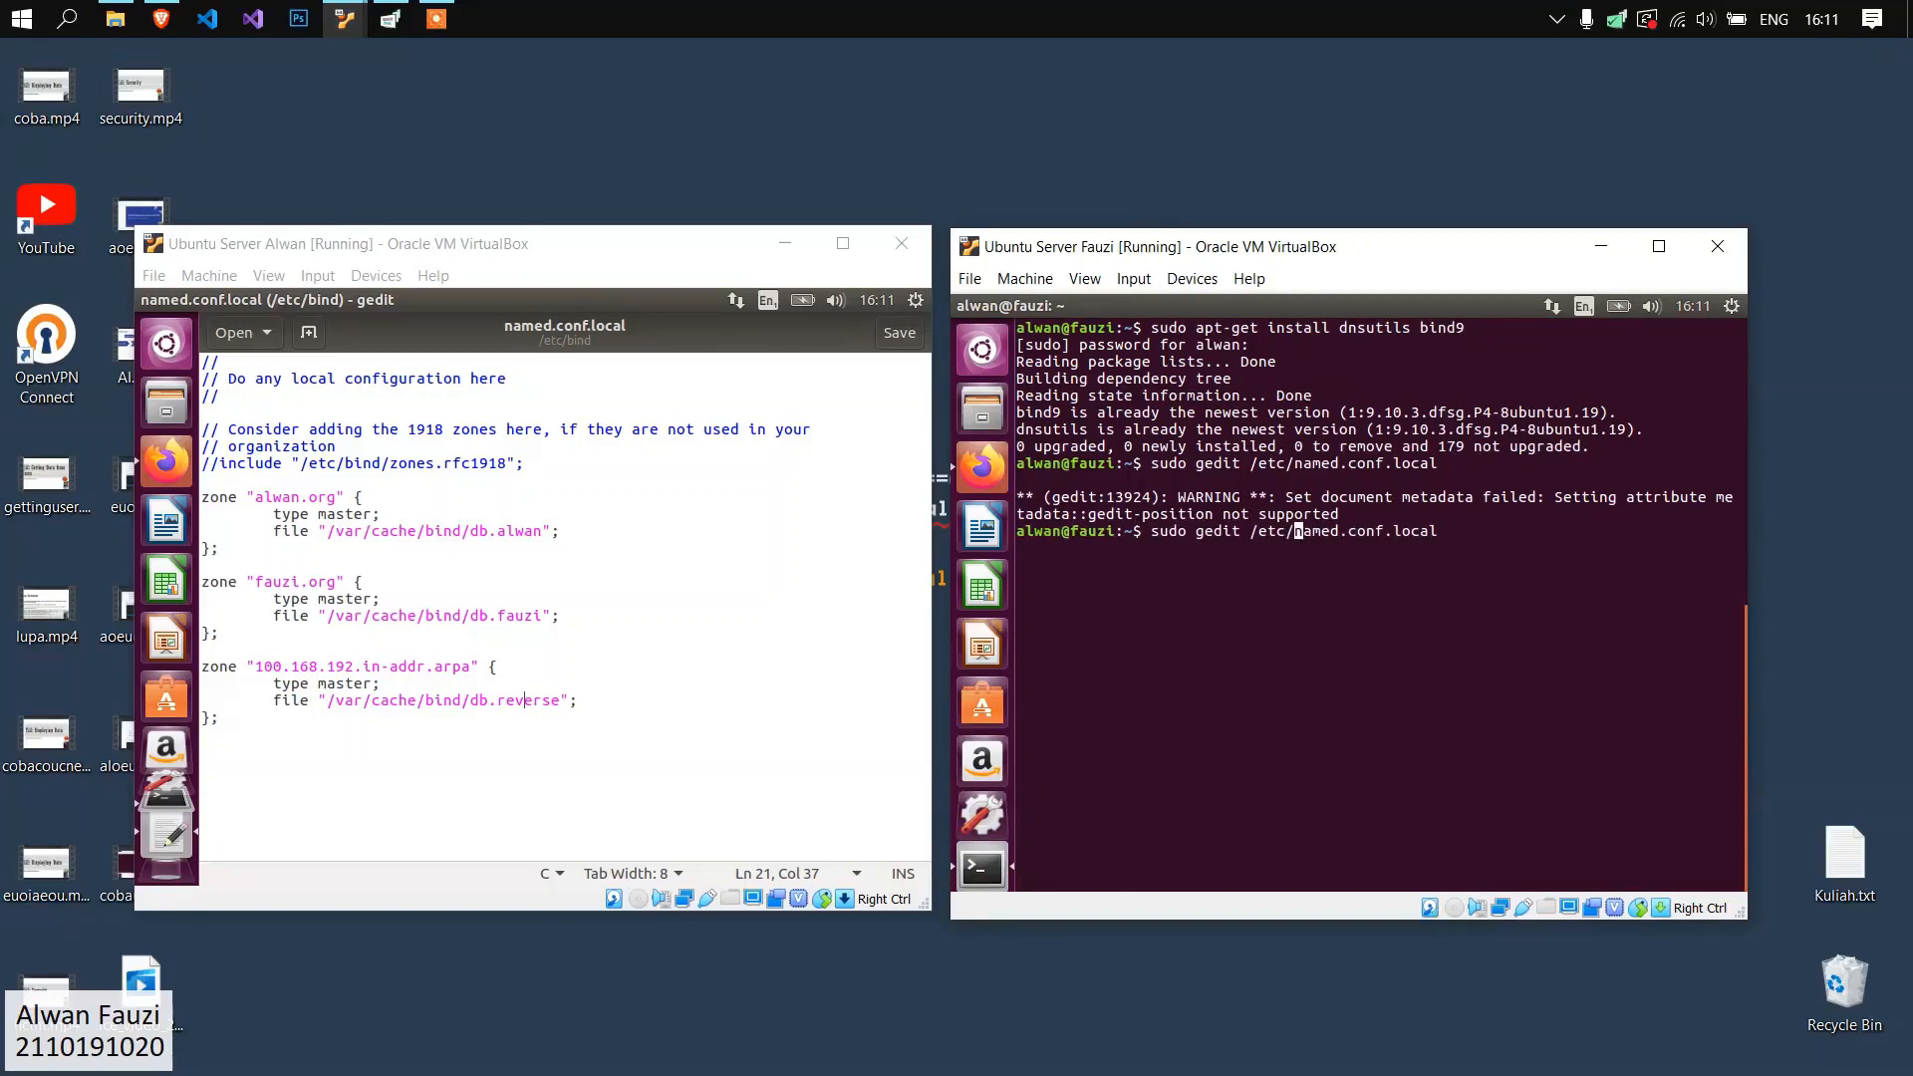
text(/bind)
key(Return)
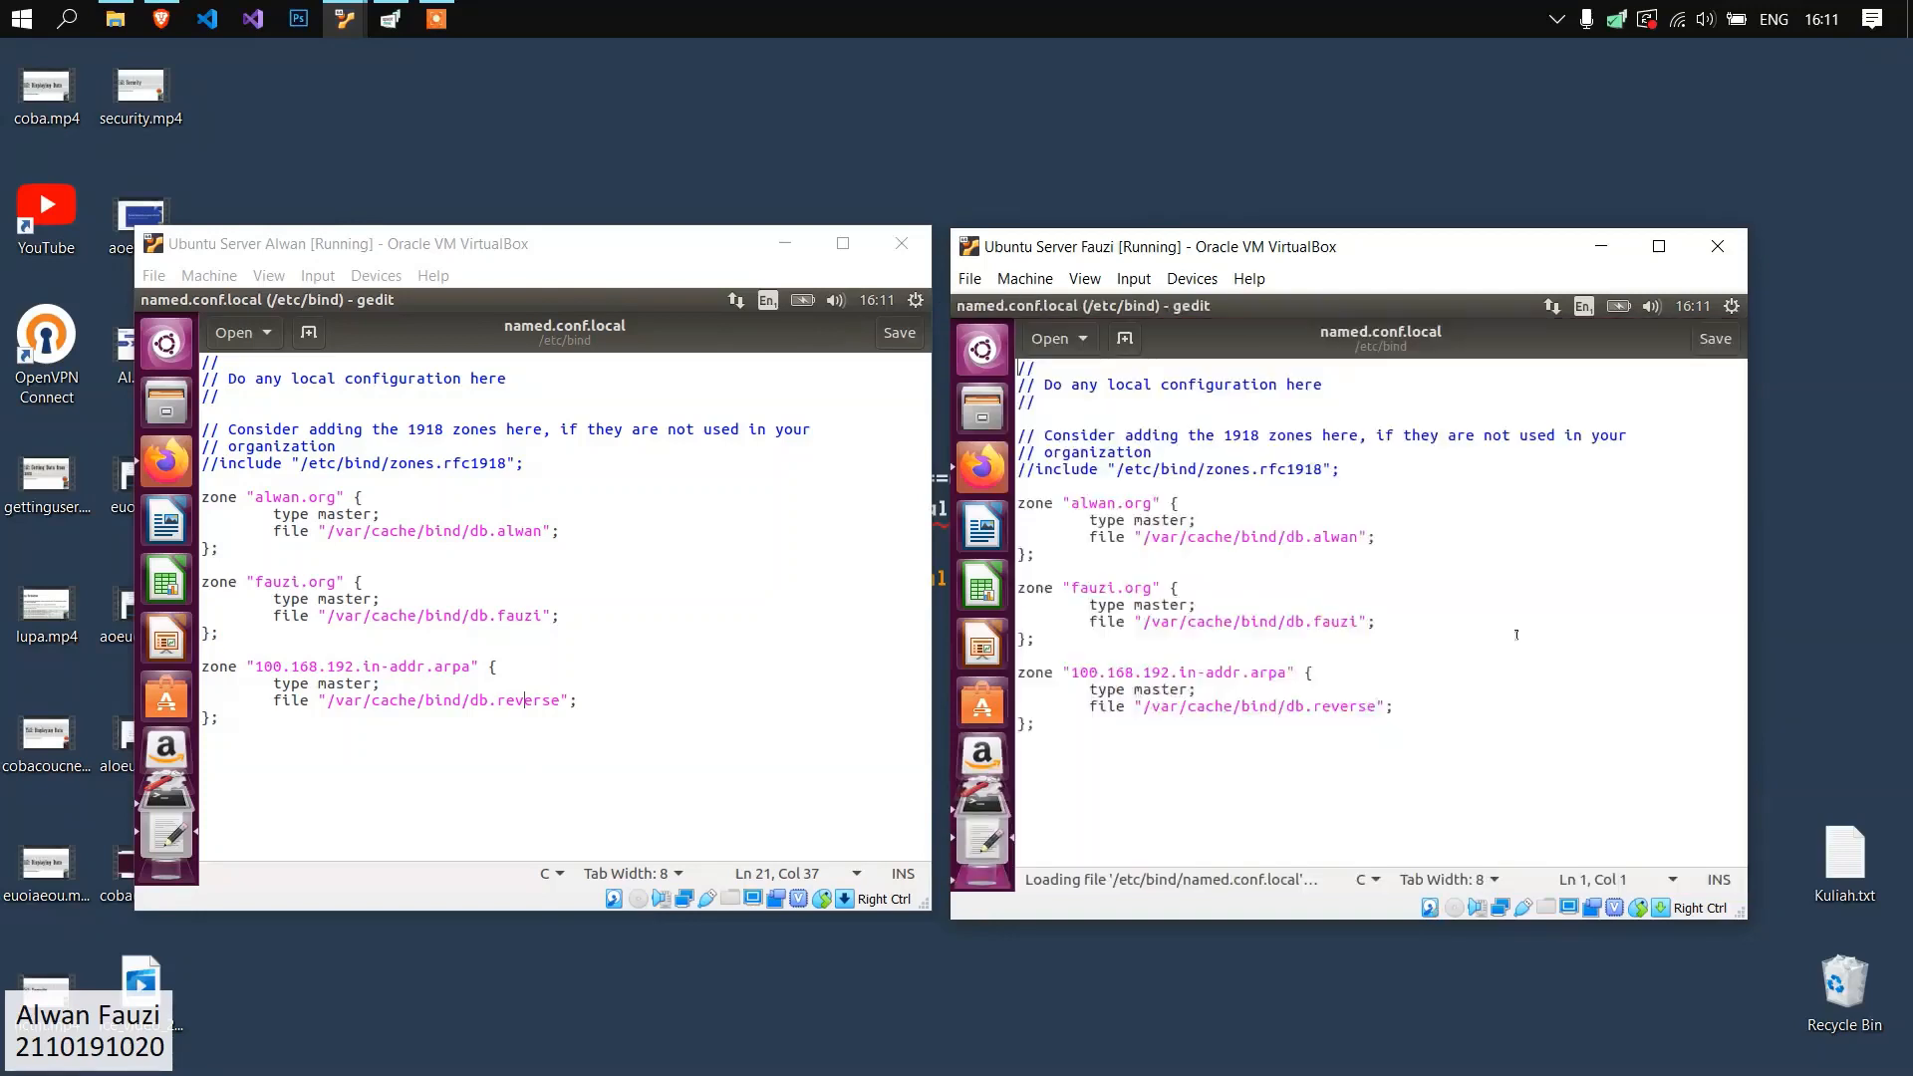
drag(1241, 745, 1013, 511)
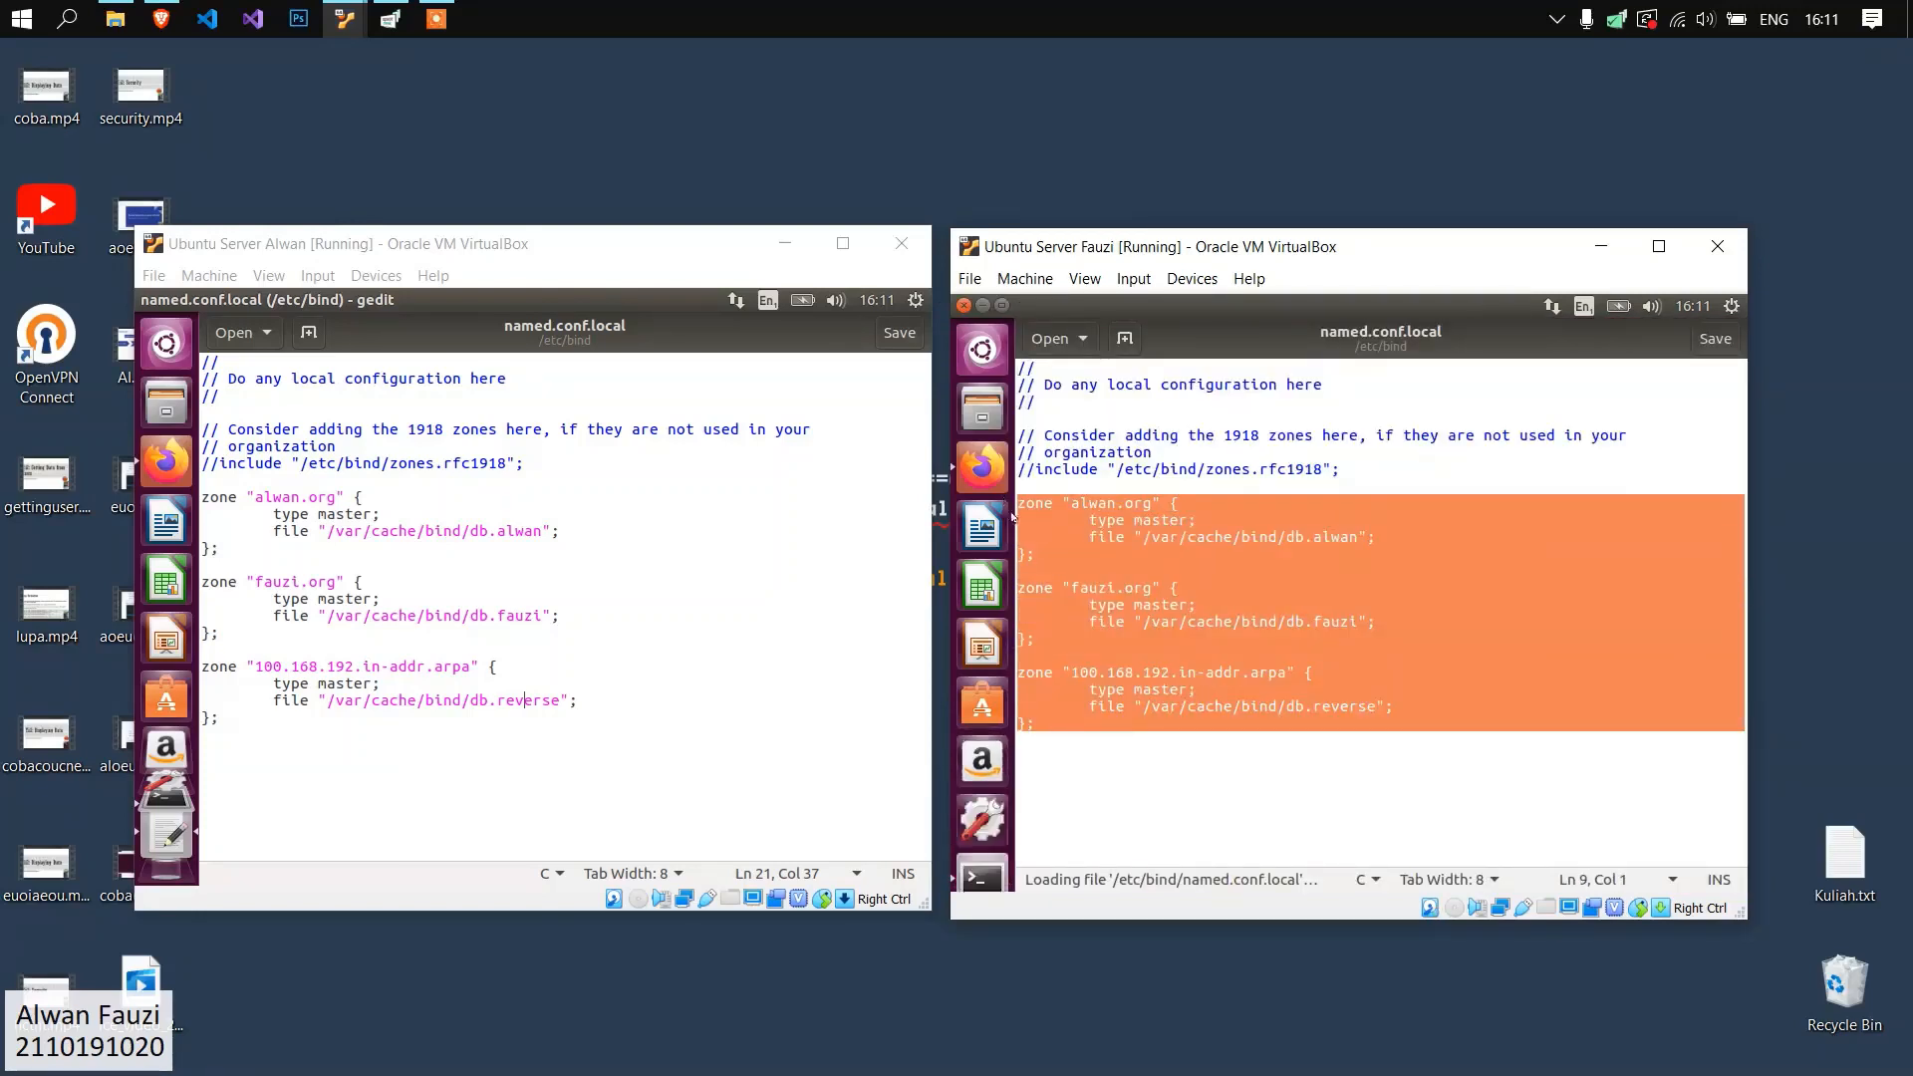
click(1205, 589)
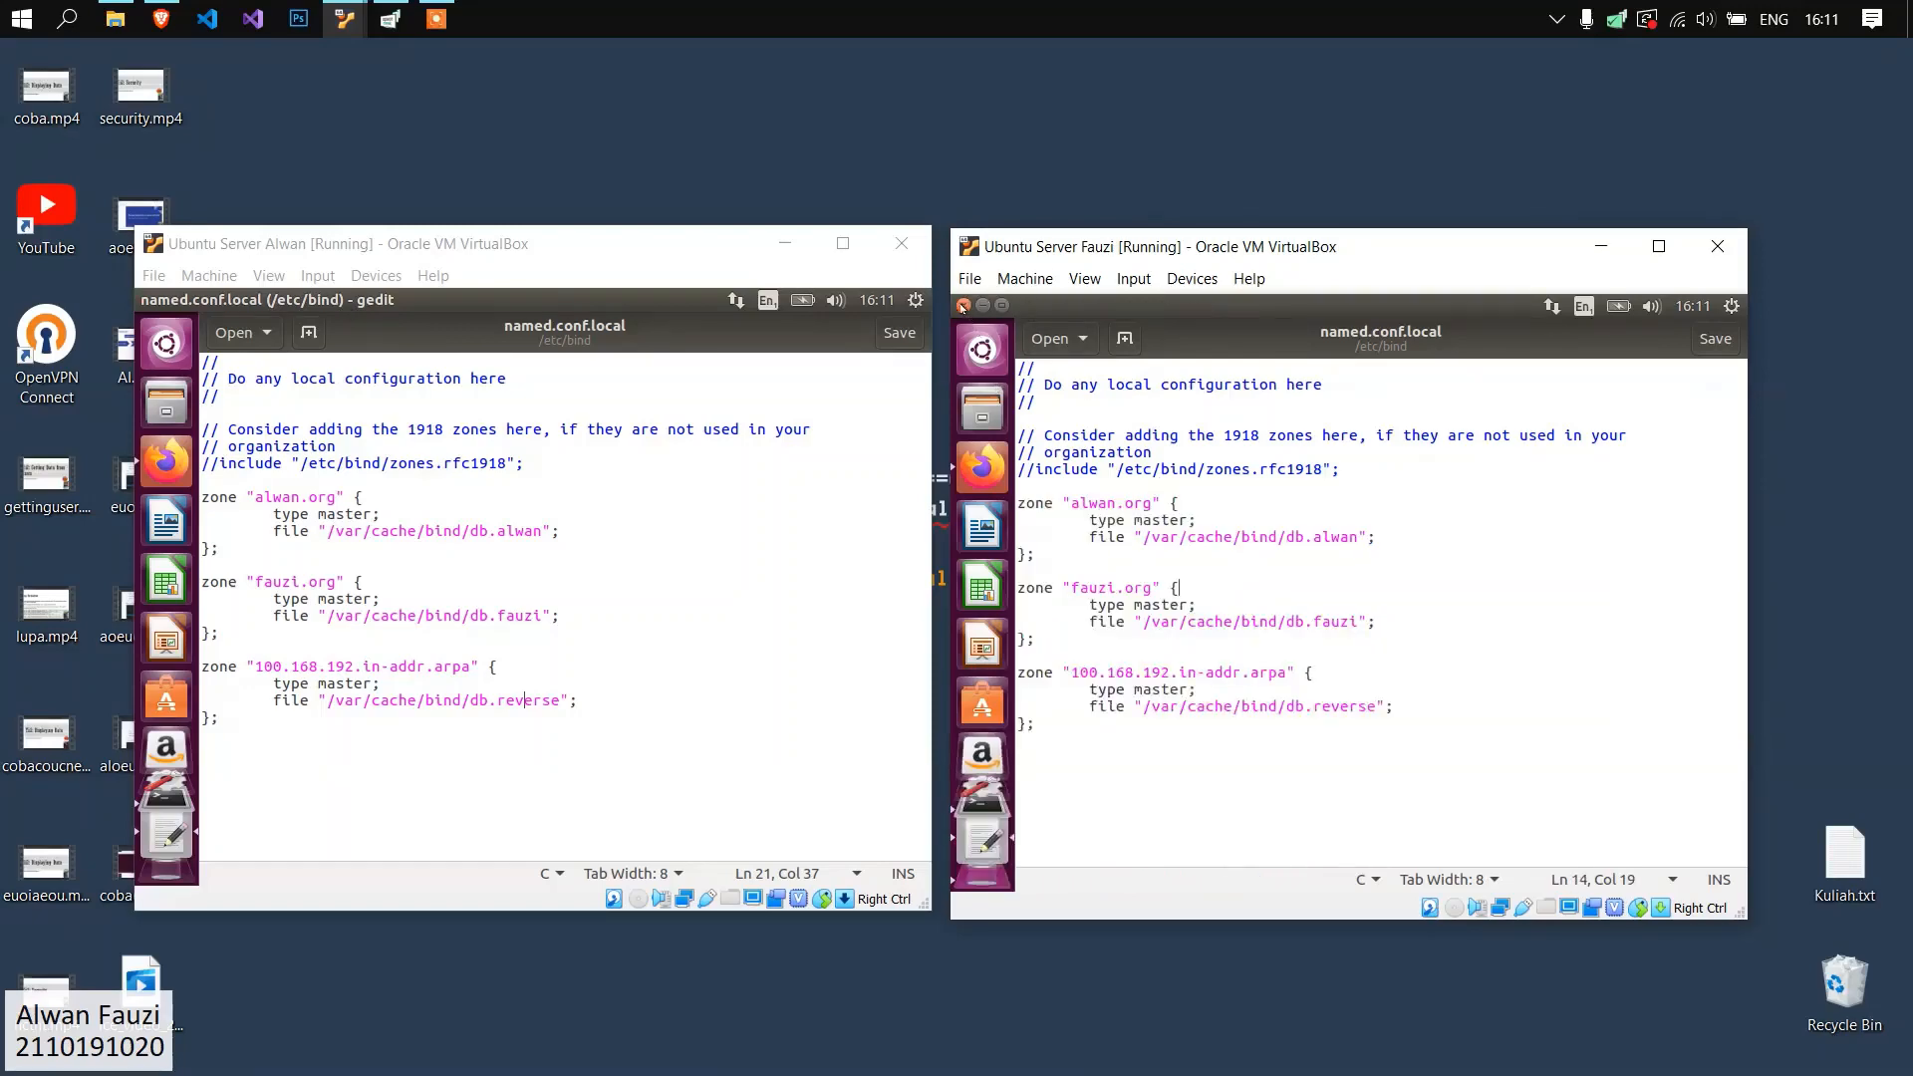
Close named.conf.local on both servers and clear the first server's terminal.
click(963, 305)
click(146, 299)
text(clear)
key(Return)
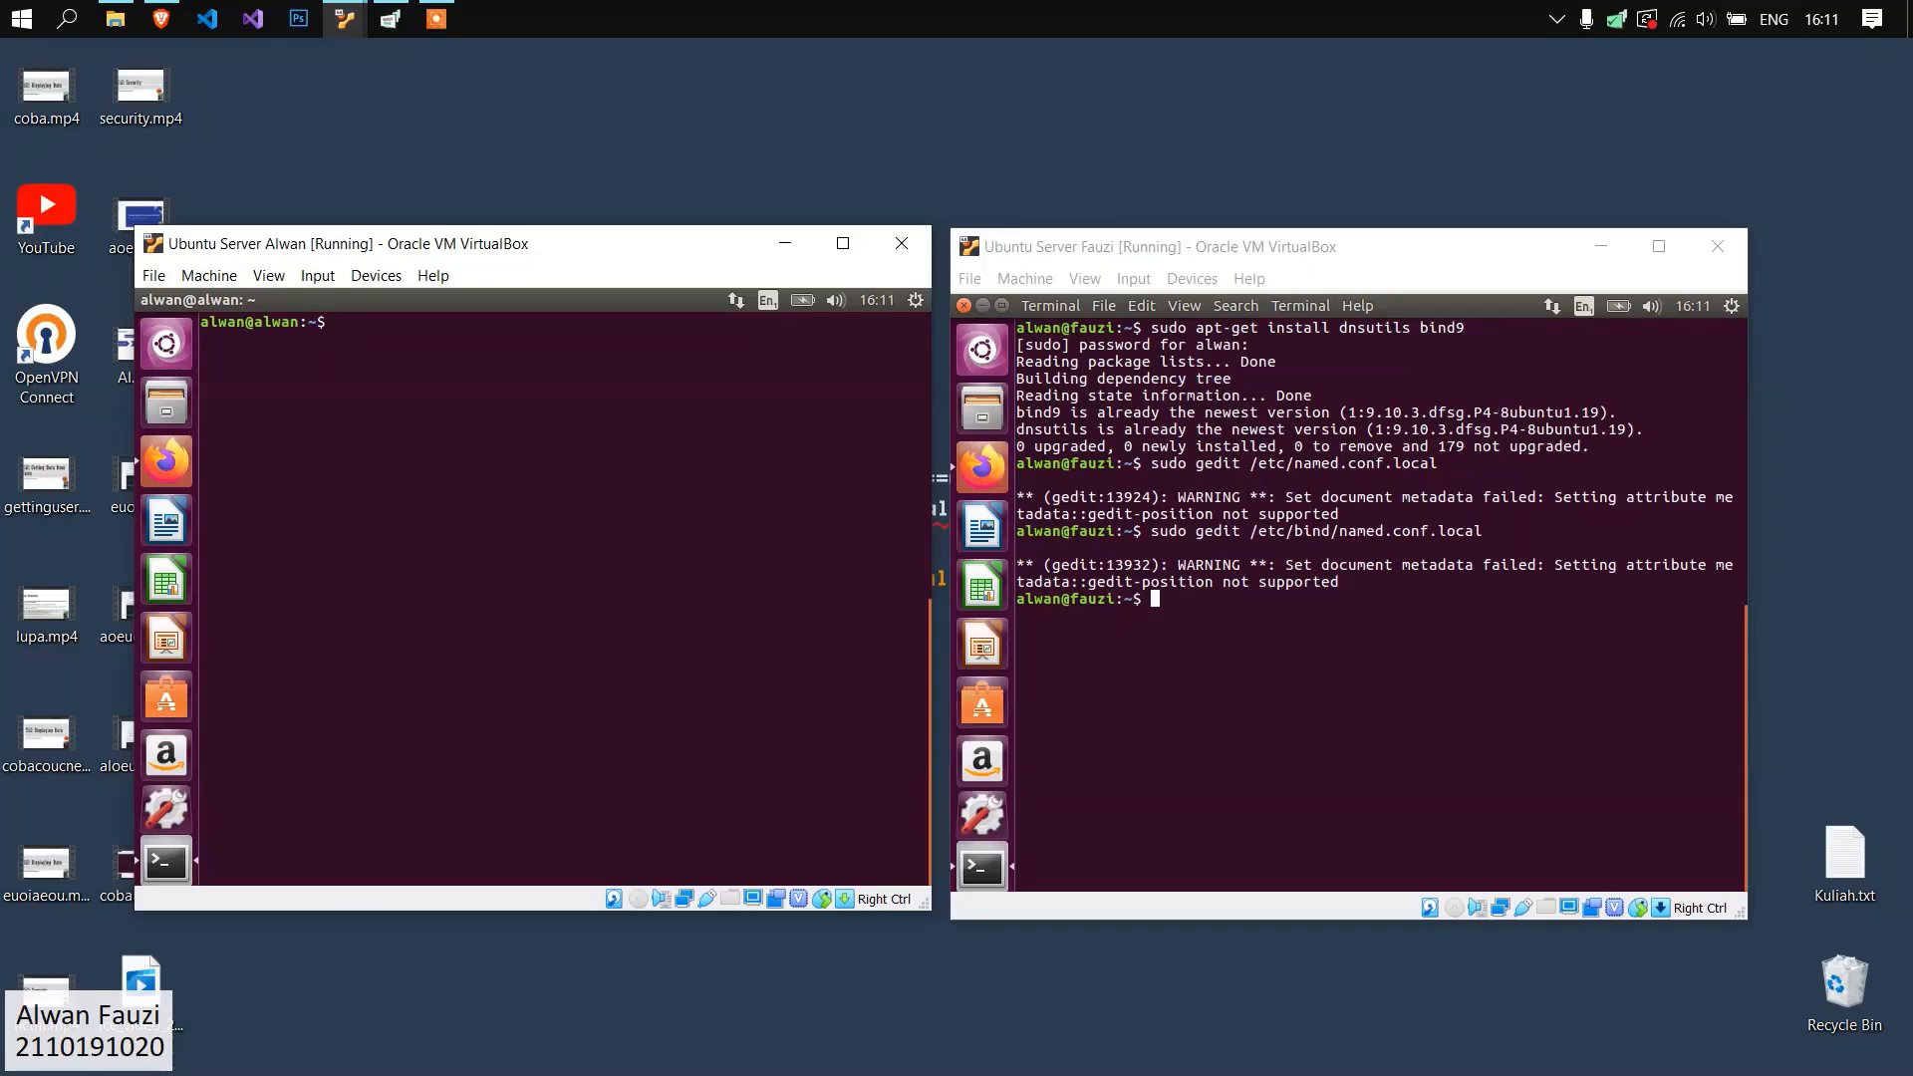
Change to /var/cache/bind on the first Ubuntu server and list its files.
text(cd /var//)
key(BackSpace)
text(cache/bind)
key(Return)
text(ls)
key(Return)
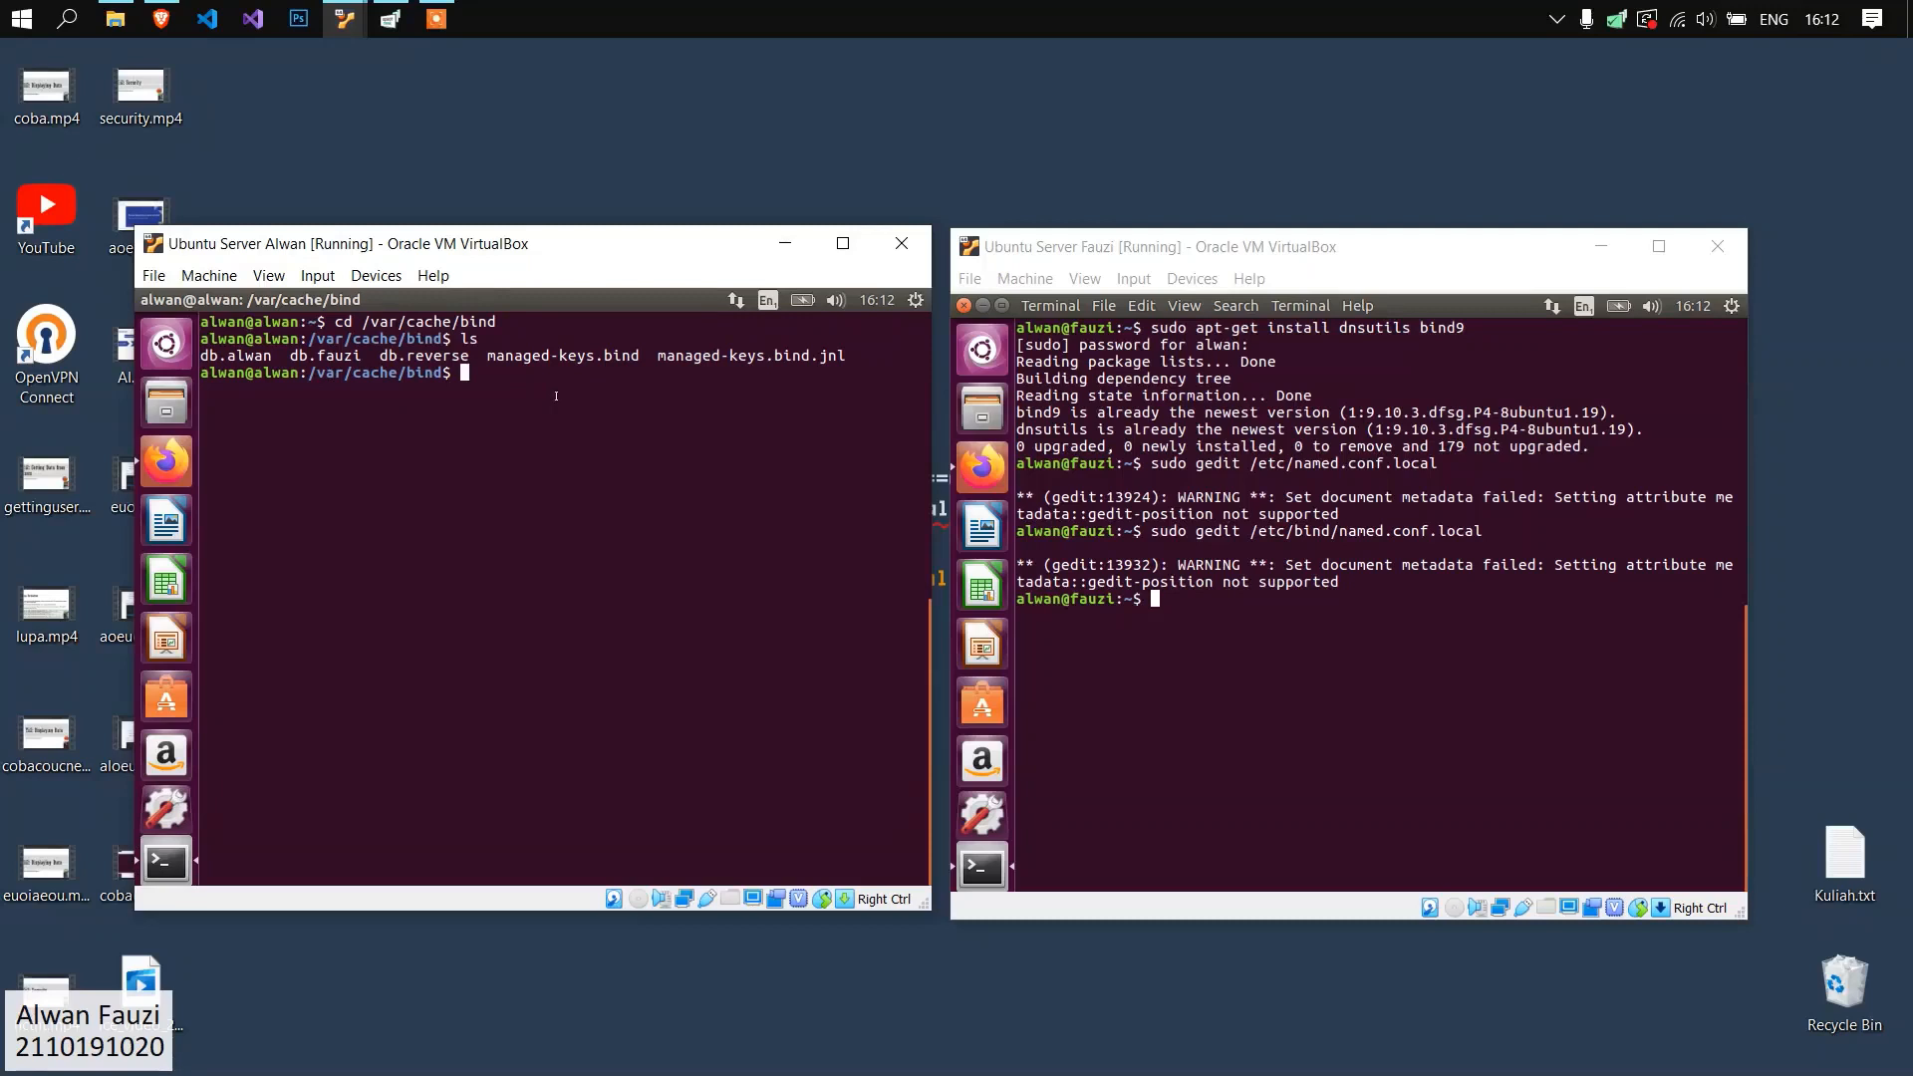
Open the alwan.org zone file on the first Ubuntu server with "sudo gedit db.alwan".
text(sudo gedit db.)
text(alwan)
key(Return)
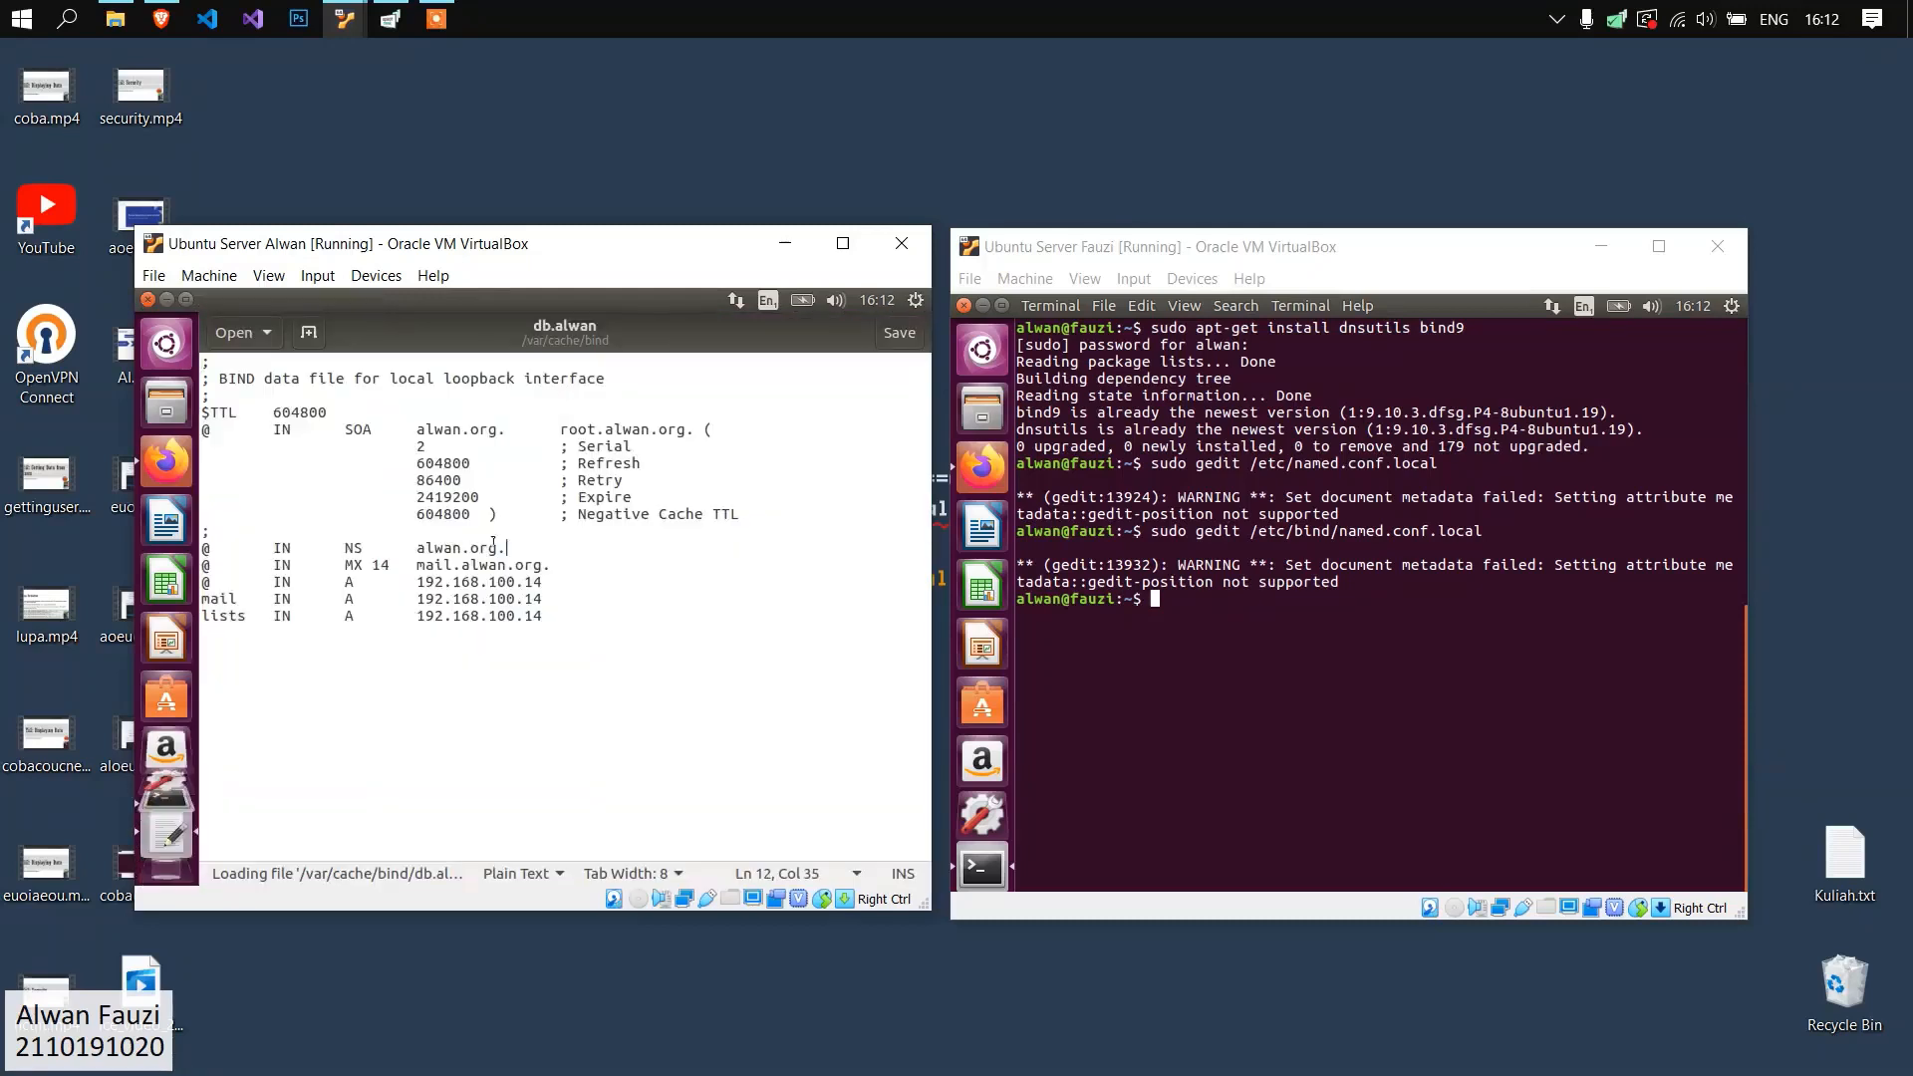
mouse_move(388, 565)
mouse_down()
mouse_move(344, 562)
mouse_move(390, 564)
mouse_up()
click(388, 597)
click(545, 544)
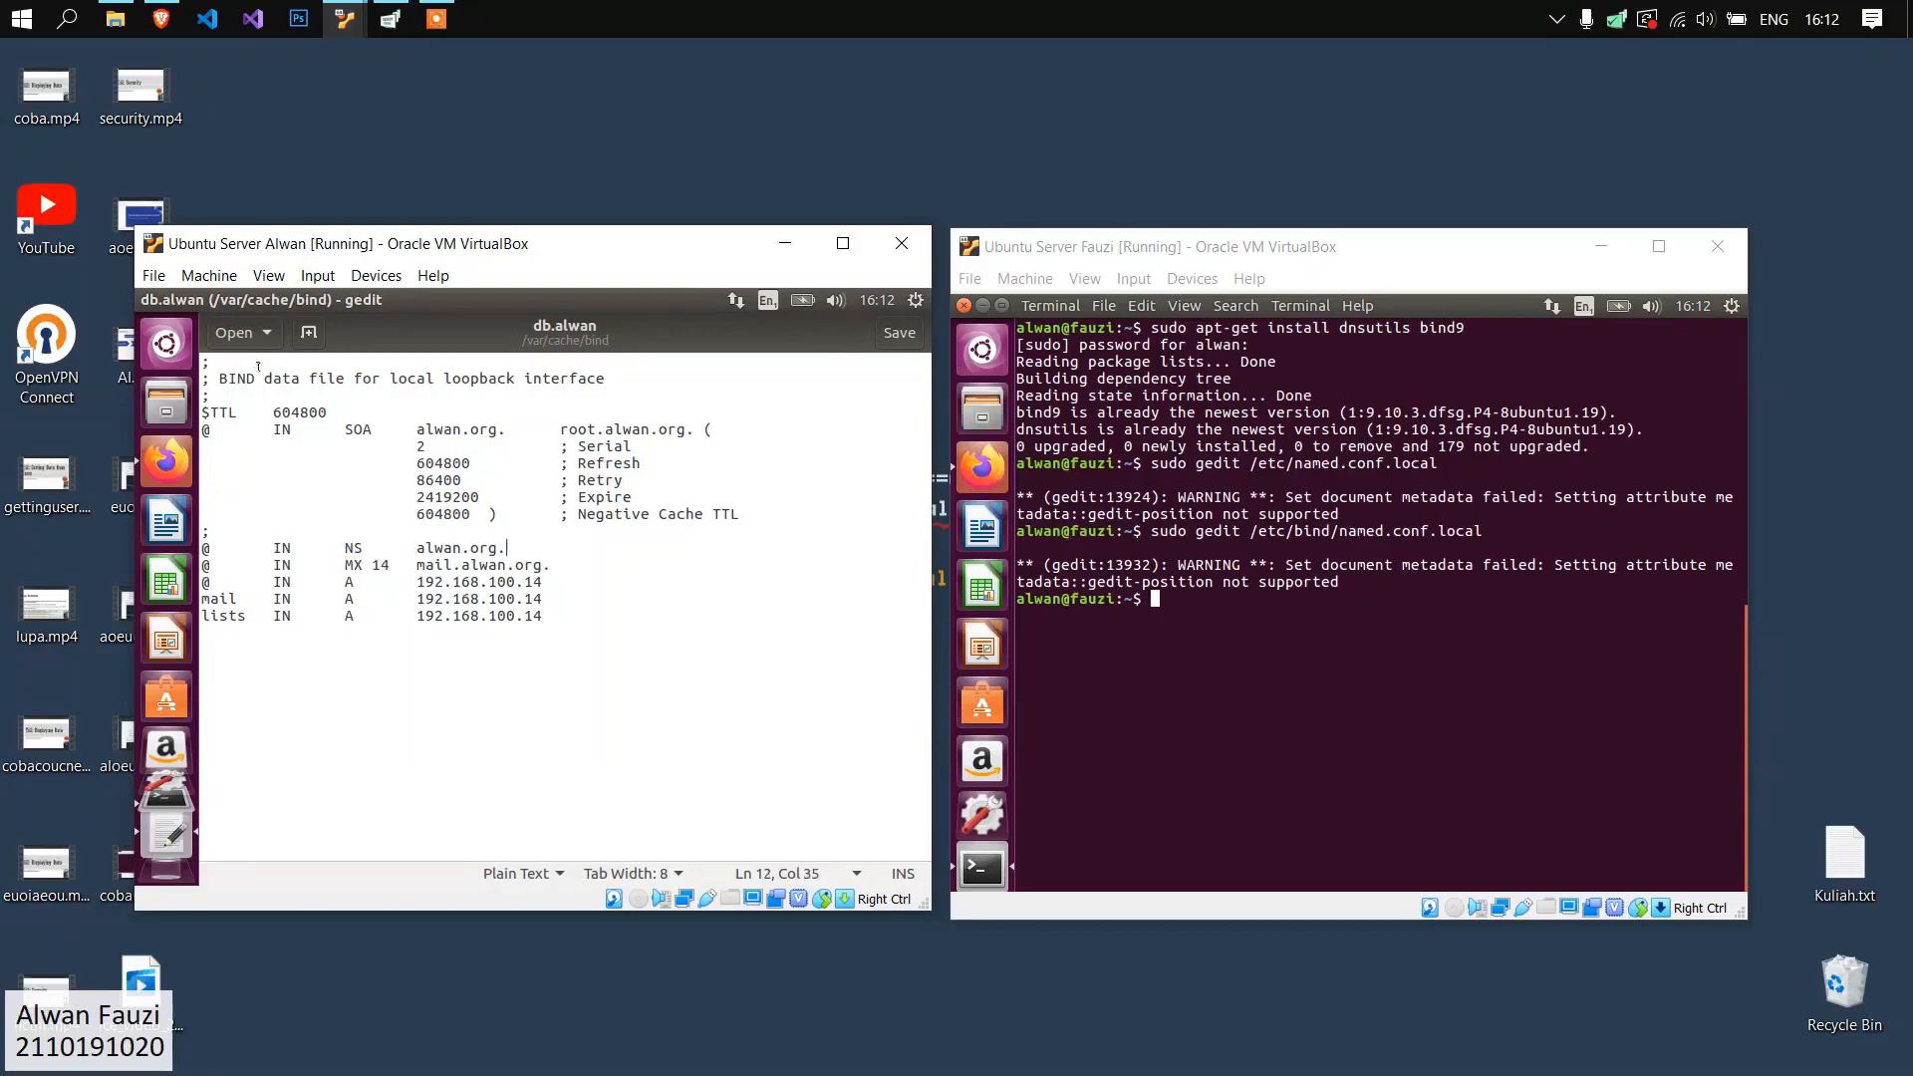
Examine the SOA names, timer values, and NS, MX and A records in the first server's db.alwan.
drag(241, 418, 598, 617)
click(417, 429)
drag(418, 429, 694, 422)
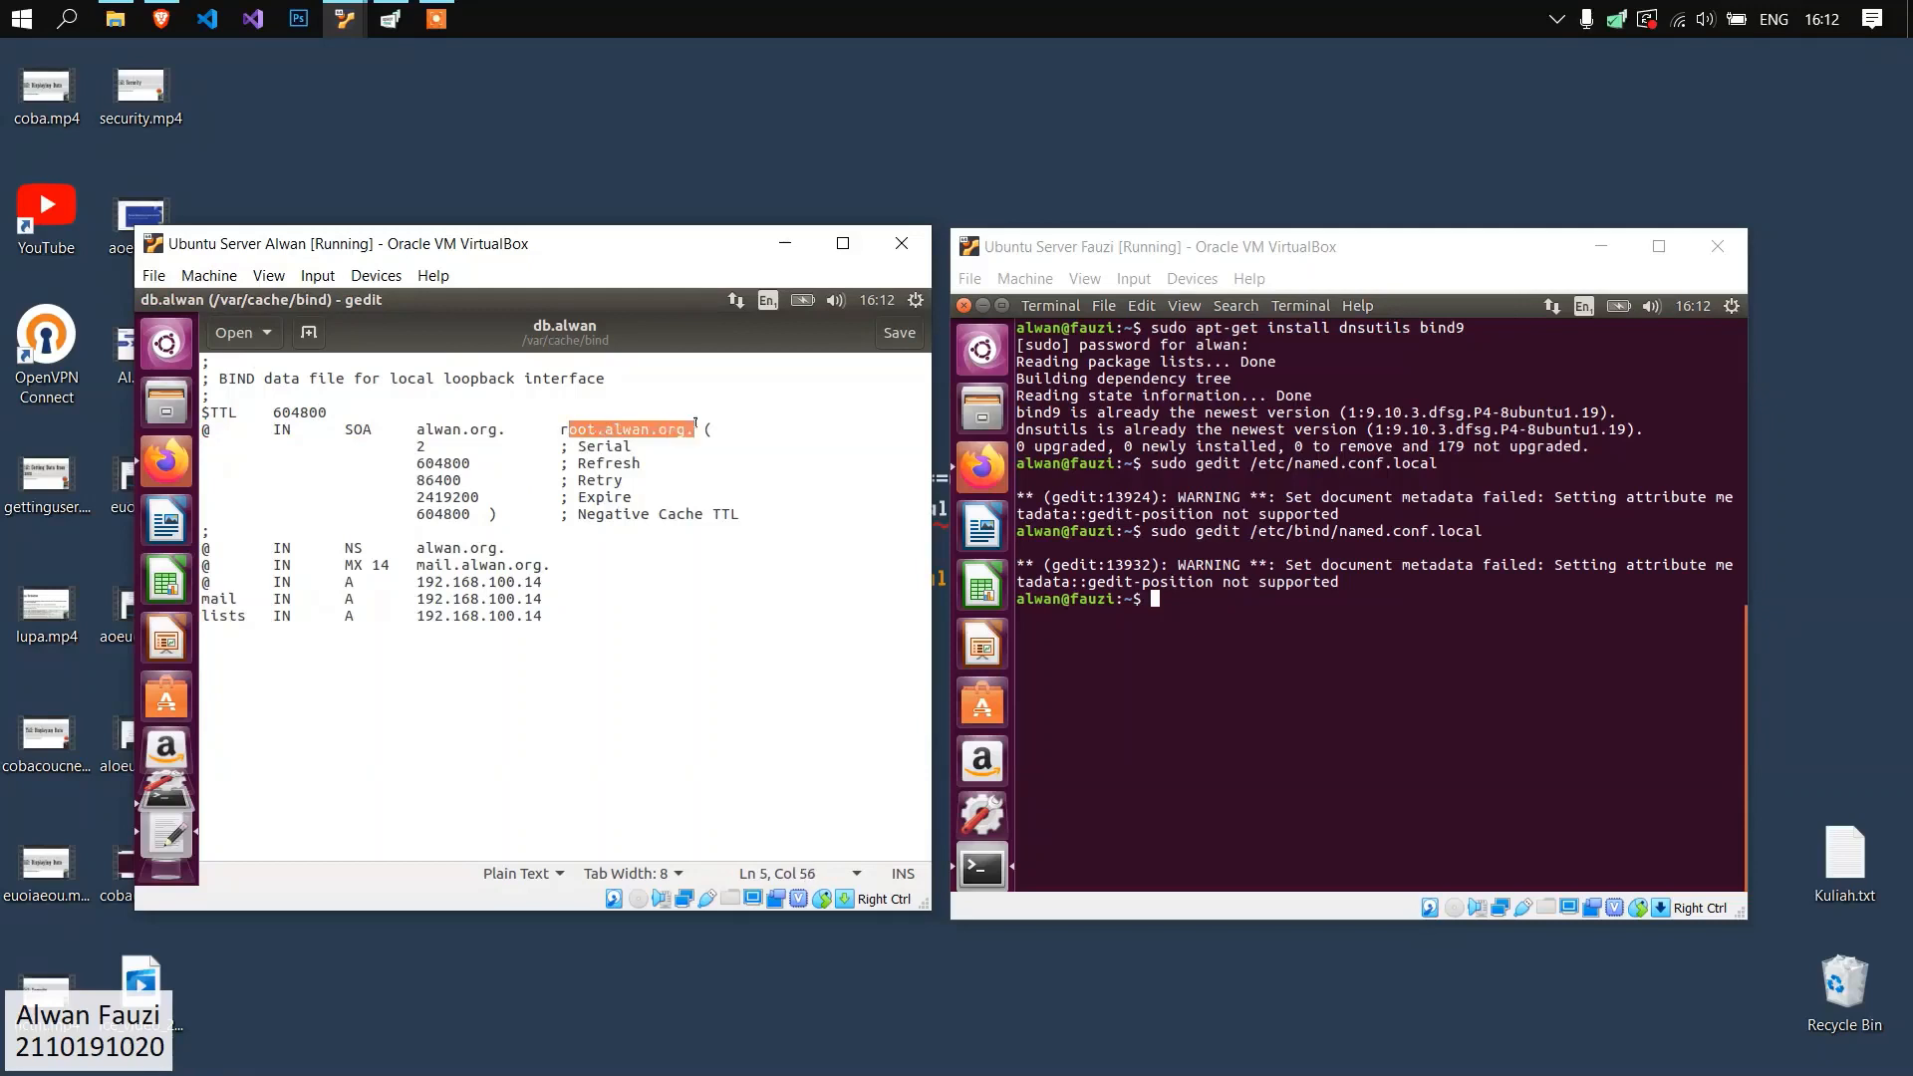
click(703, 494)
drag(414, 435, 469, 513)
click(424, 445)
drag(425, 446, 412, 439)
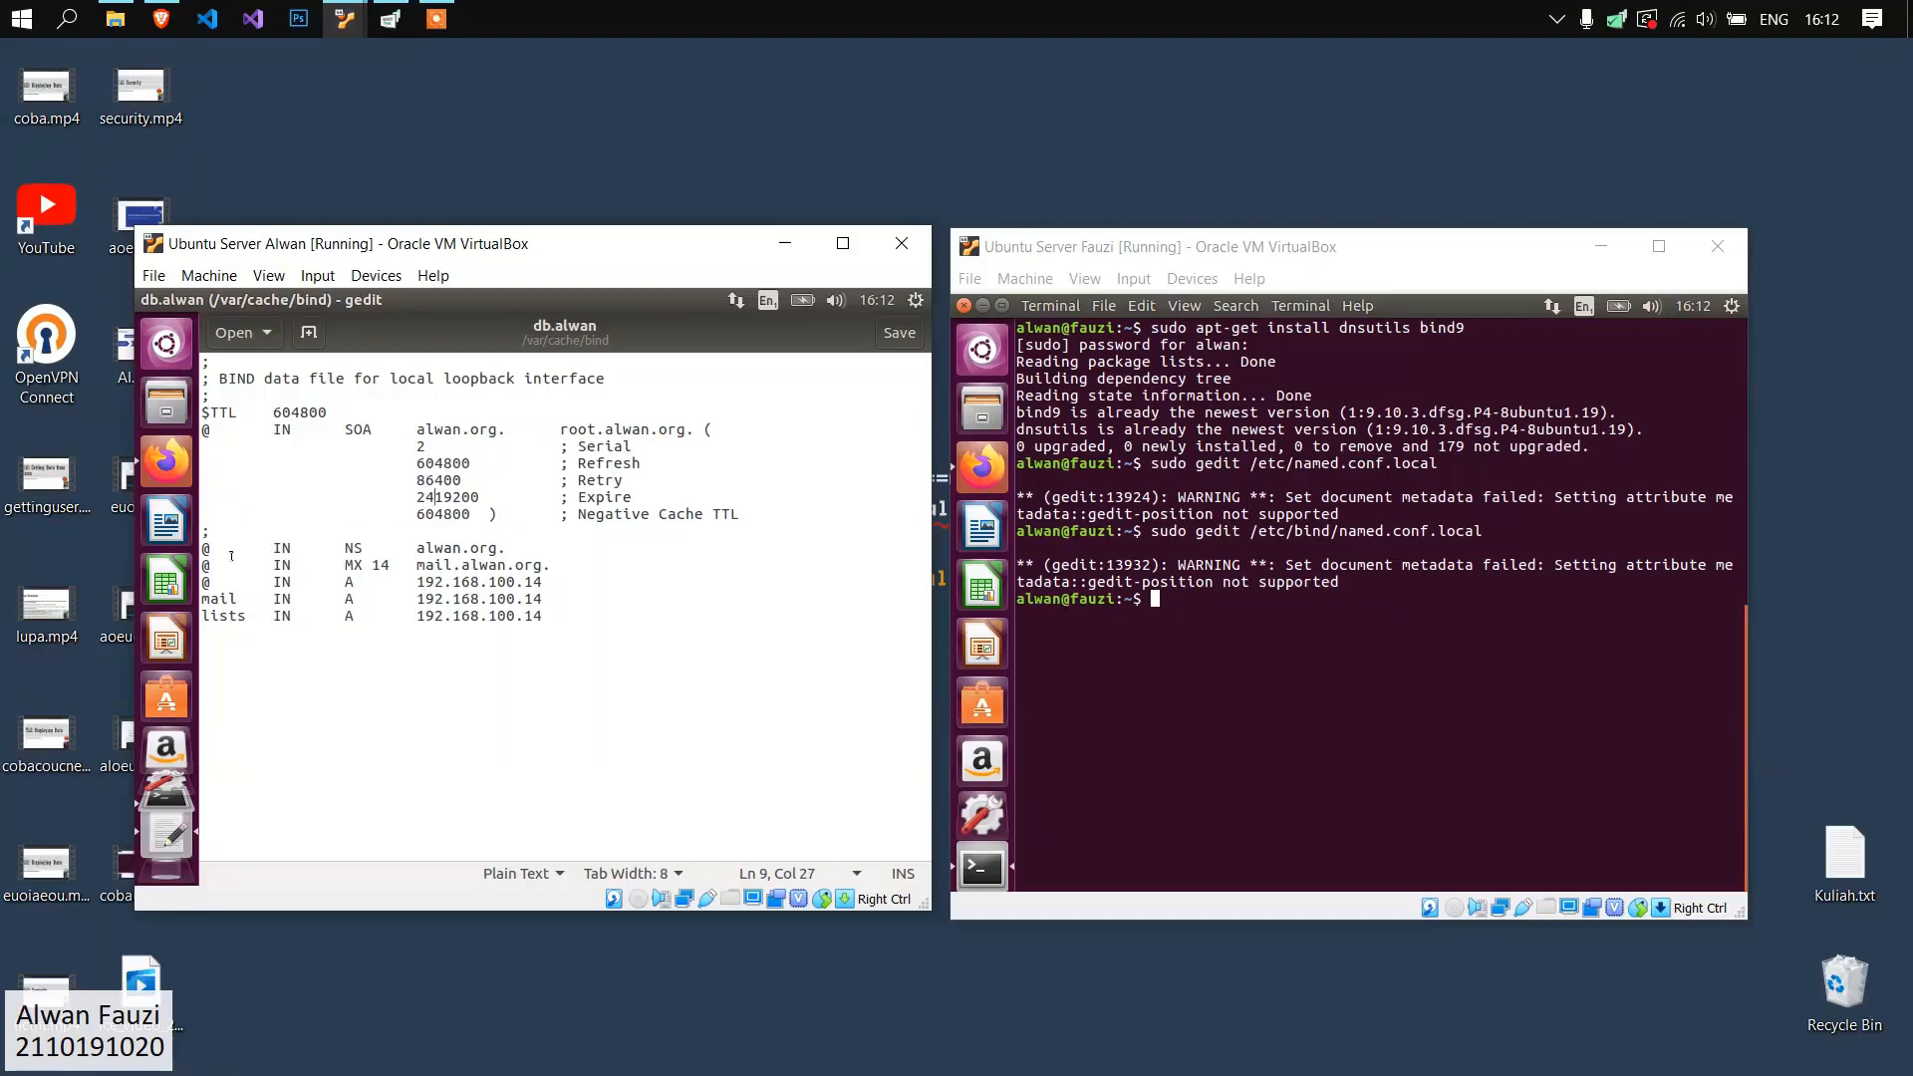
drag(553, 565, 391, 561)
click(354, 563)
double_click(534, 582)
click(548, 598)
click(480, 547)
Change to /var/cache/bind on the second Ubuntu server and list its files.
click(1282, 598)
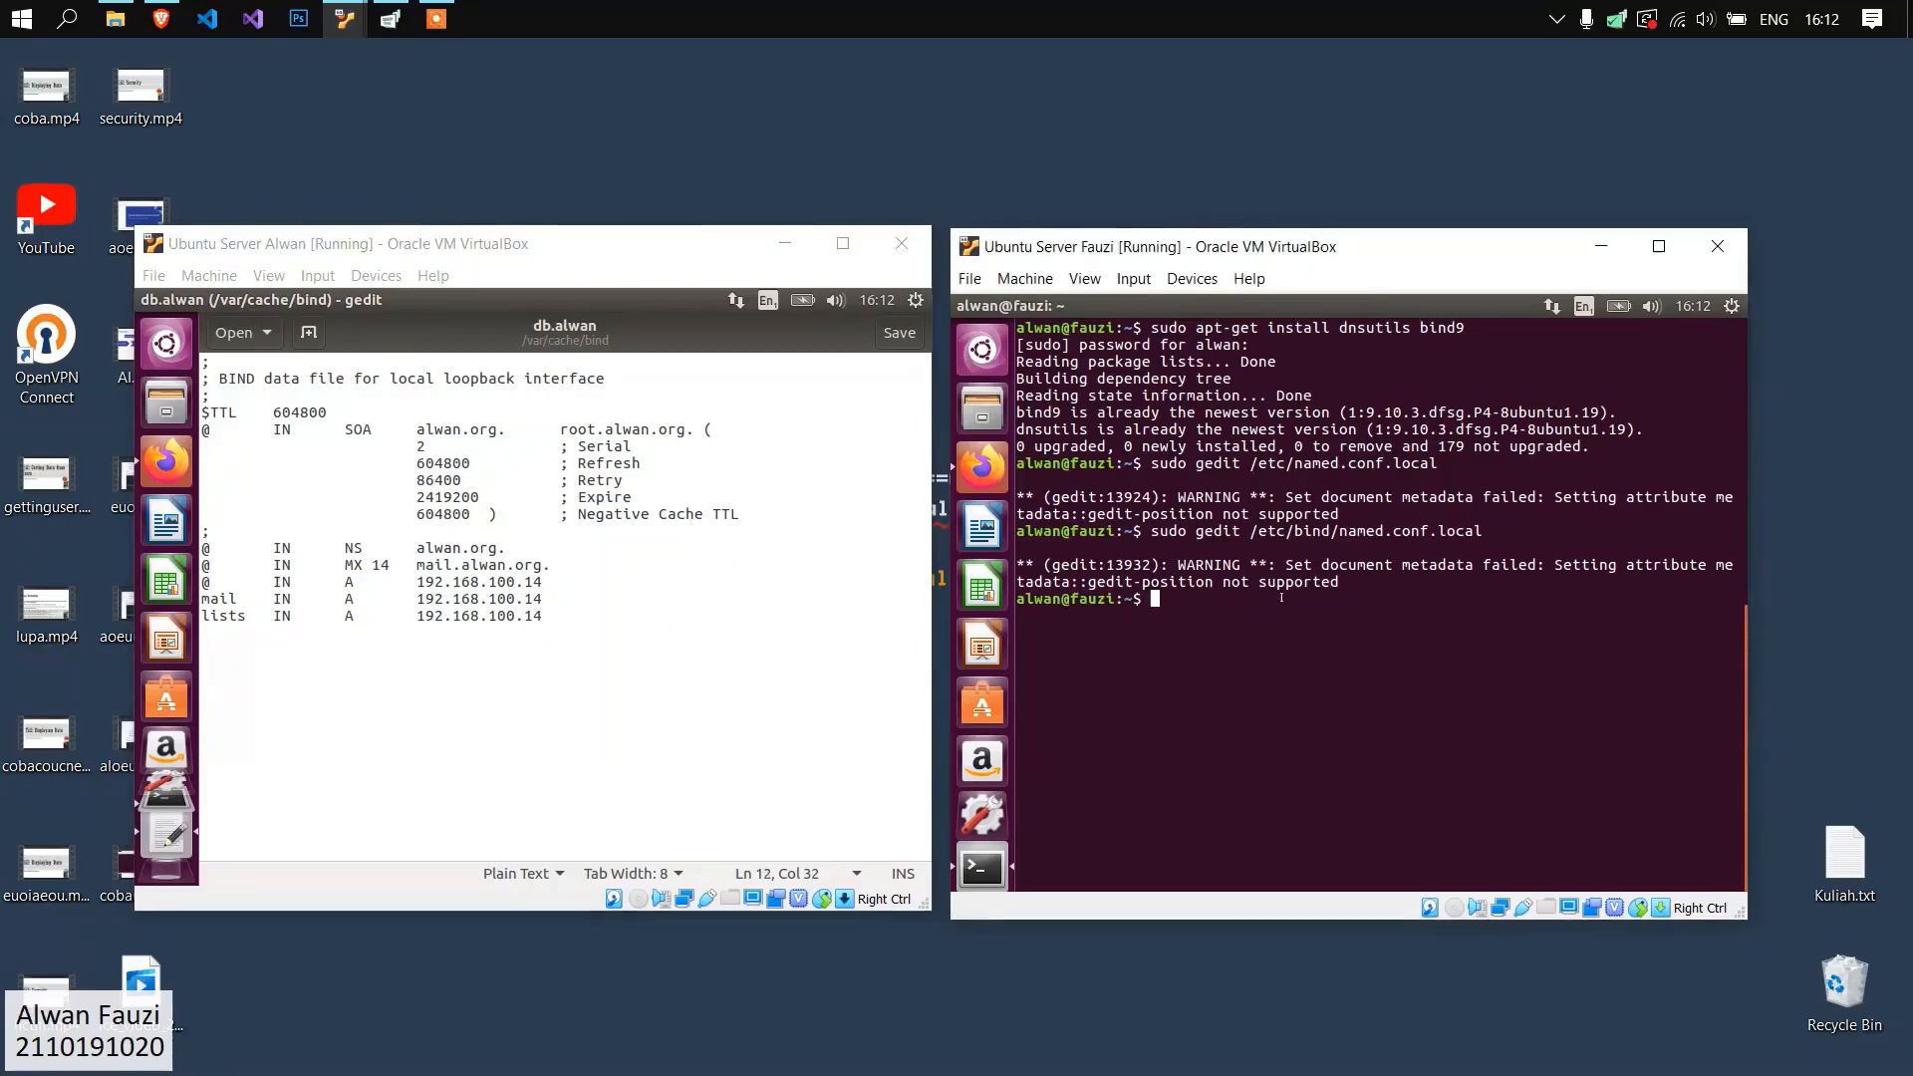
text(cd /var/cache/bind)
key(Return)
text(ls)
key(Return)
Run "sudo gedit db.alwan" on the second Ubuntu server and compare the zone file with the first server's copy.
text(sudo gedit db.alwan)
key(Return)
drag(1439, 634, 1037, 385)
click(1300, 534)
click(670, 538)
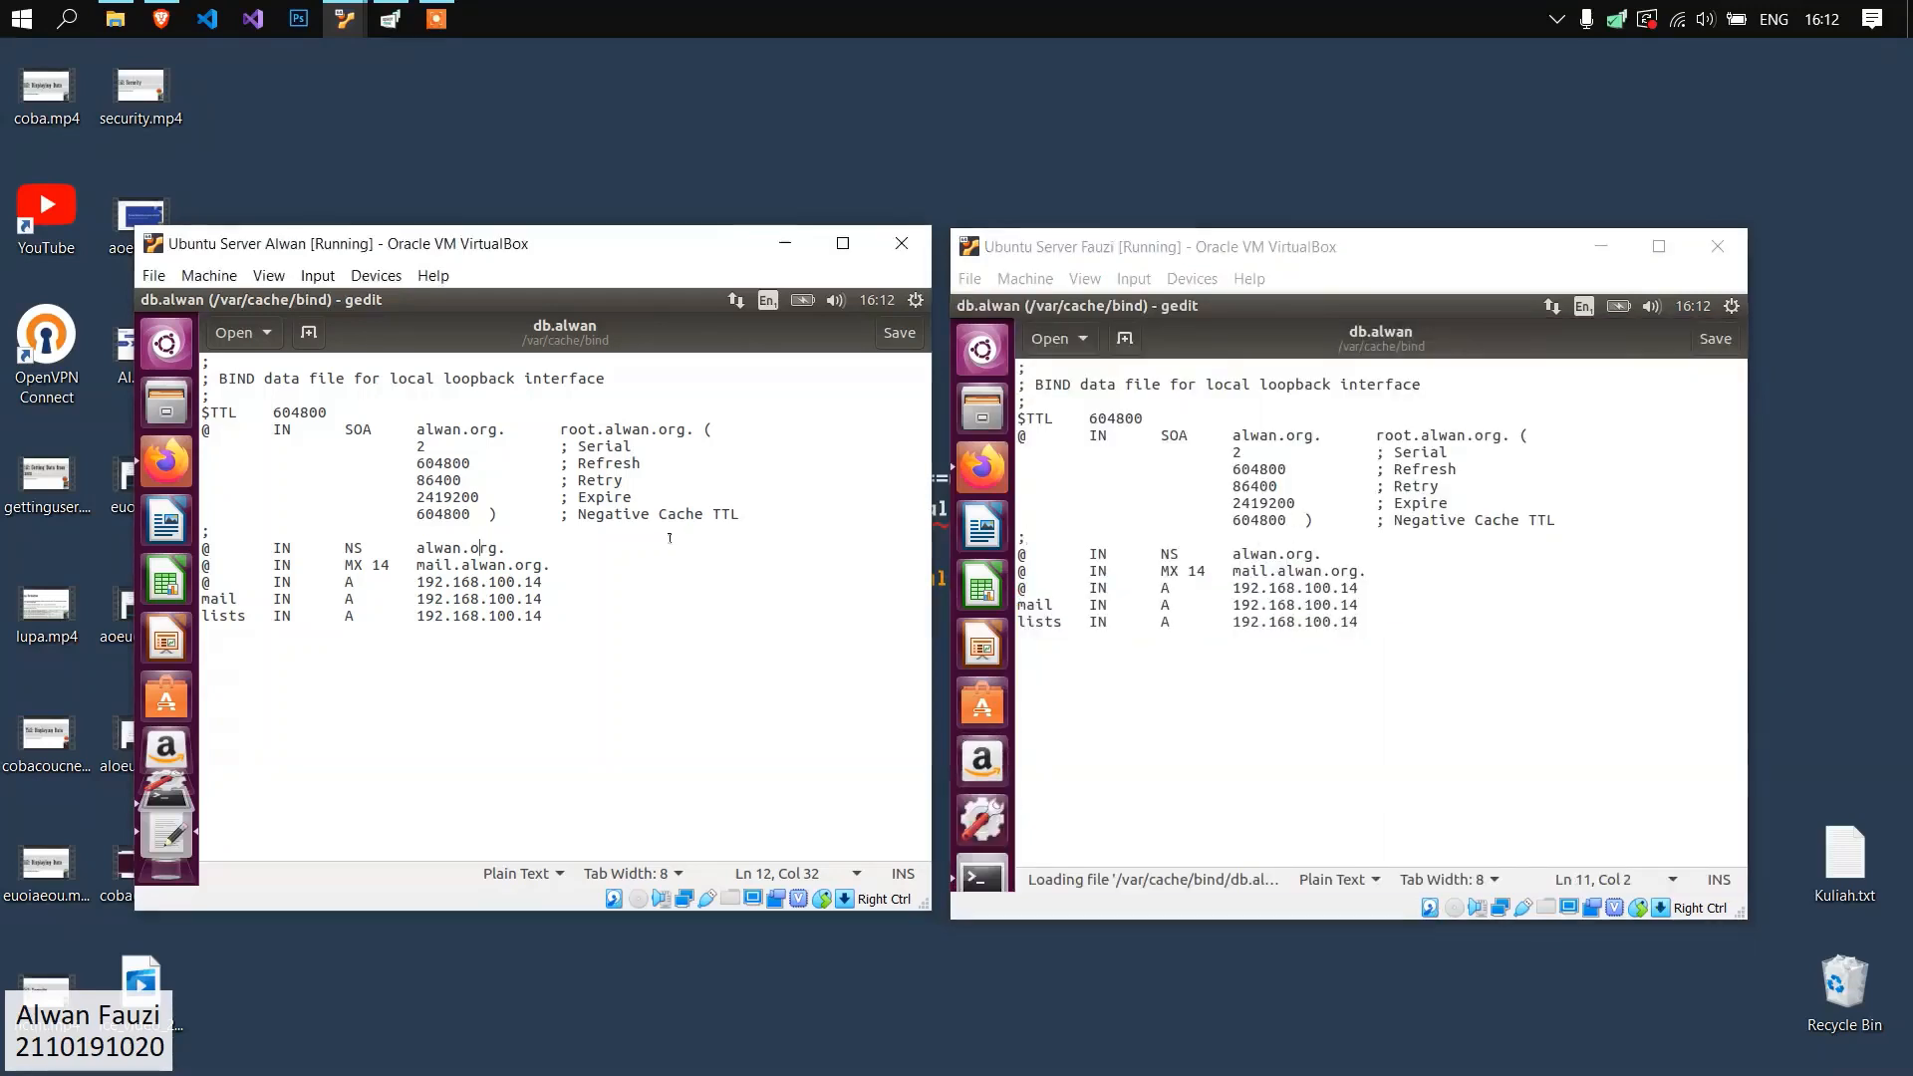
click(1381, 572)
Close db.alwan on both servers and run "sudo gedit db.fauzi" on the first server.
click(145, 301)
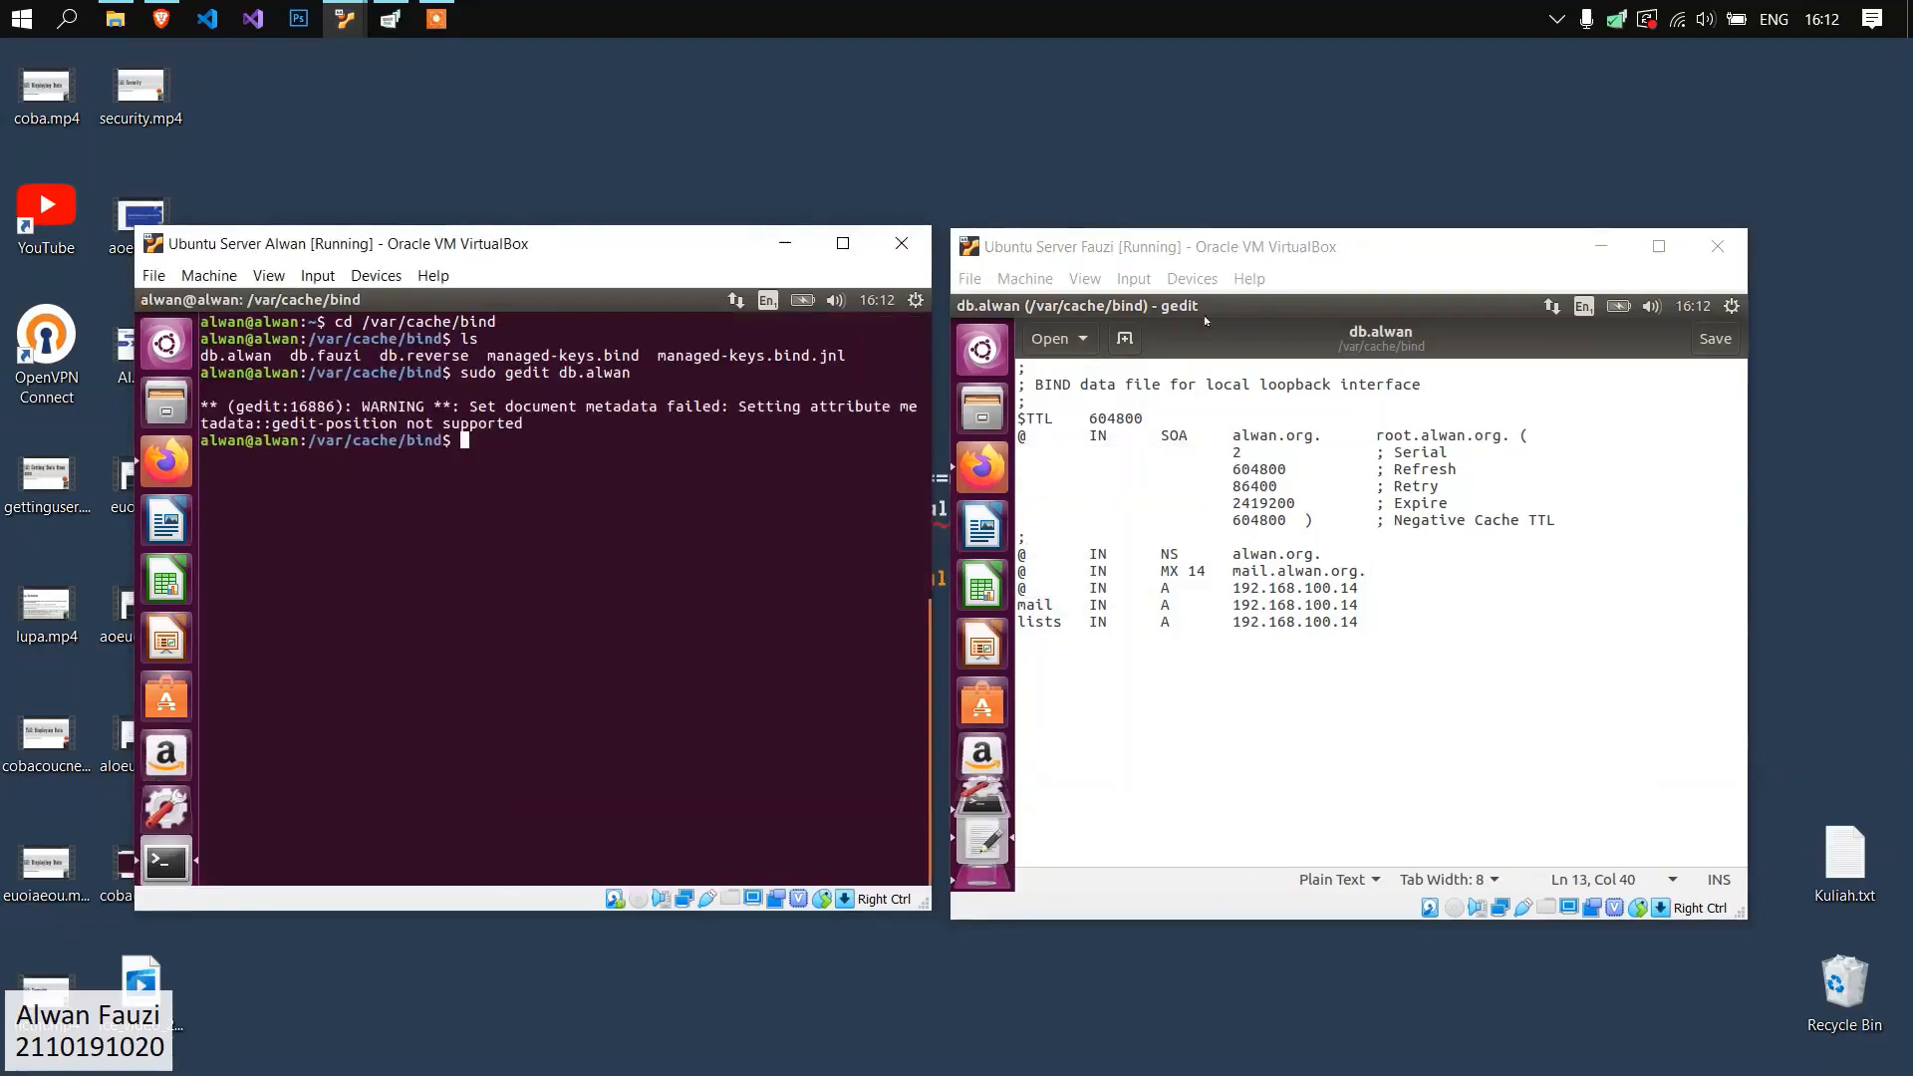
click(962, 306)
click(639, 490)
text(sudo gedit db.fauzi)
key(Return)
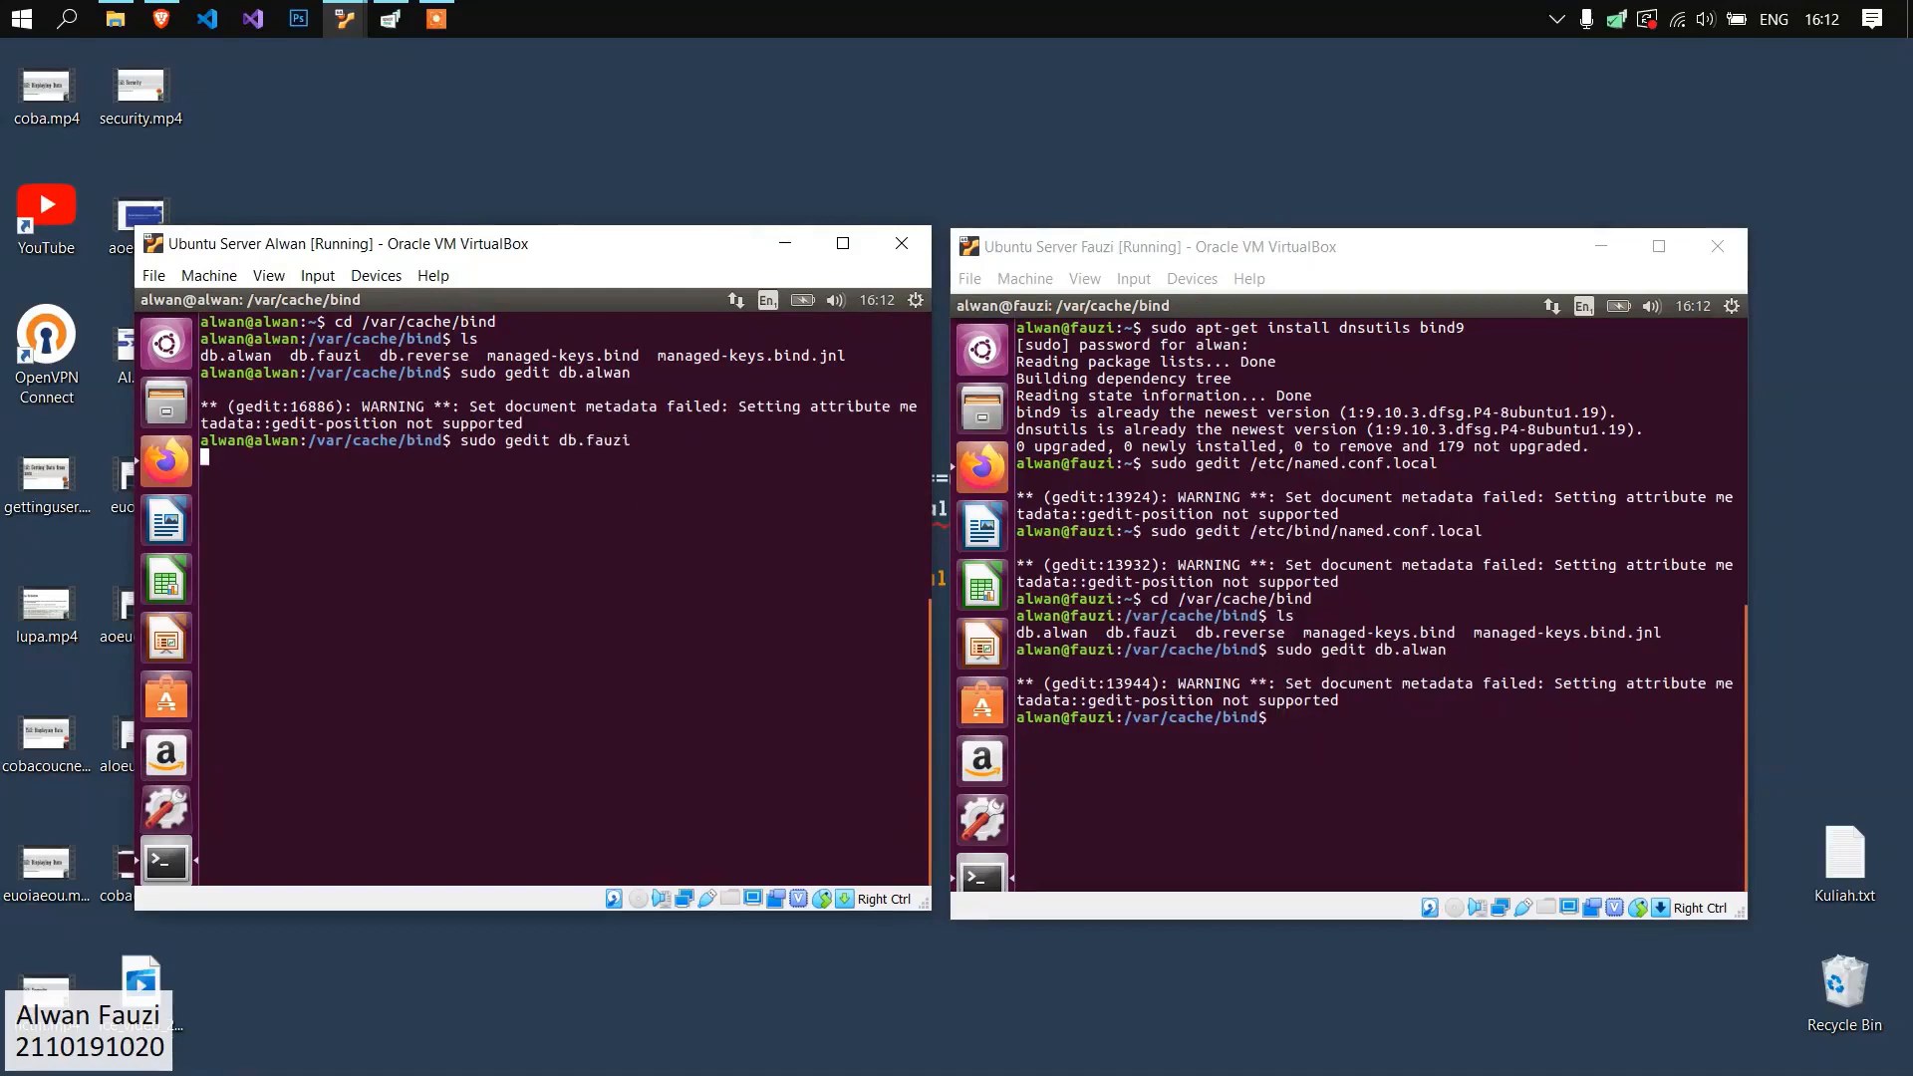
Open the fauzi.org zone file on the second Ubuntu server with "sudo gedit db.fauzi".
click(1265, 598)
text(sudo gedit db.fauzi)
key(Return)
Compare the SOA names and the NS, MX and A records in db.fauzi across both servers.
click(1405, 626)
click(692, 610)
click(462, 564)
click(1385, 589)
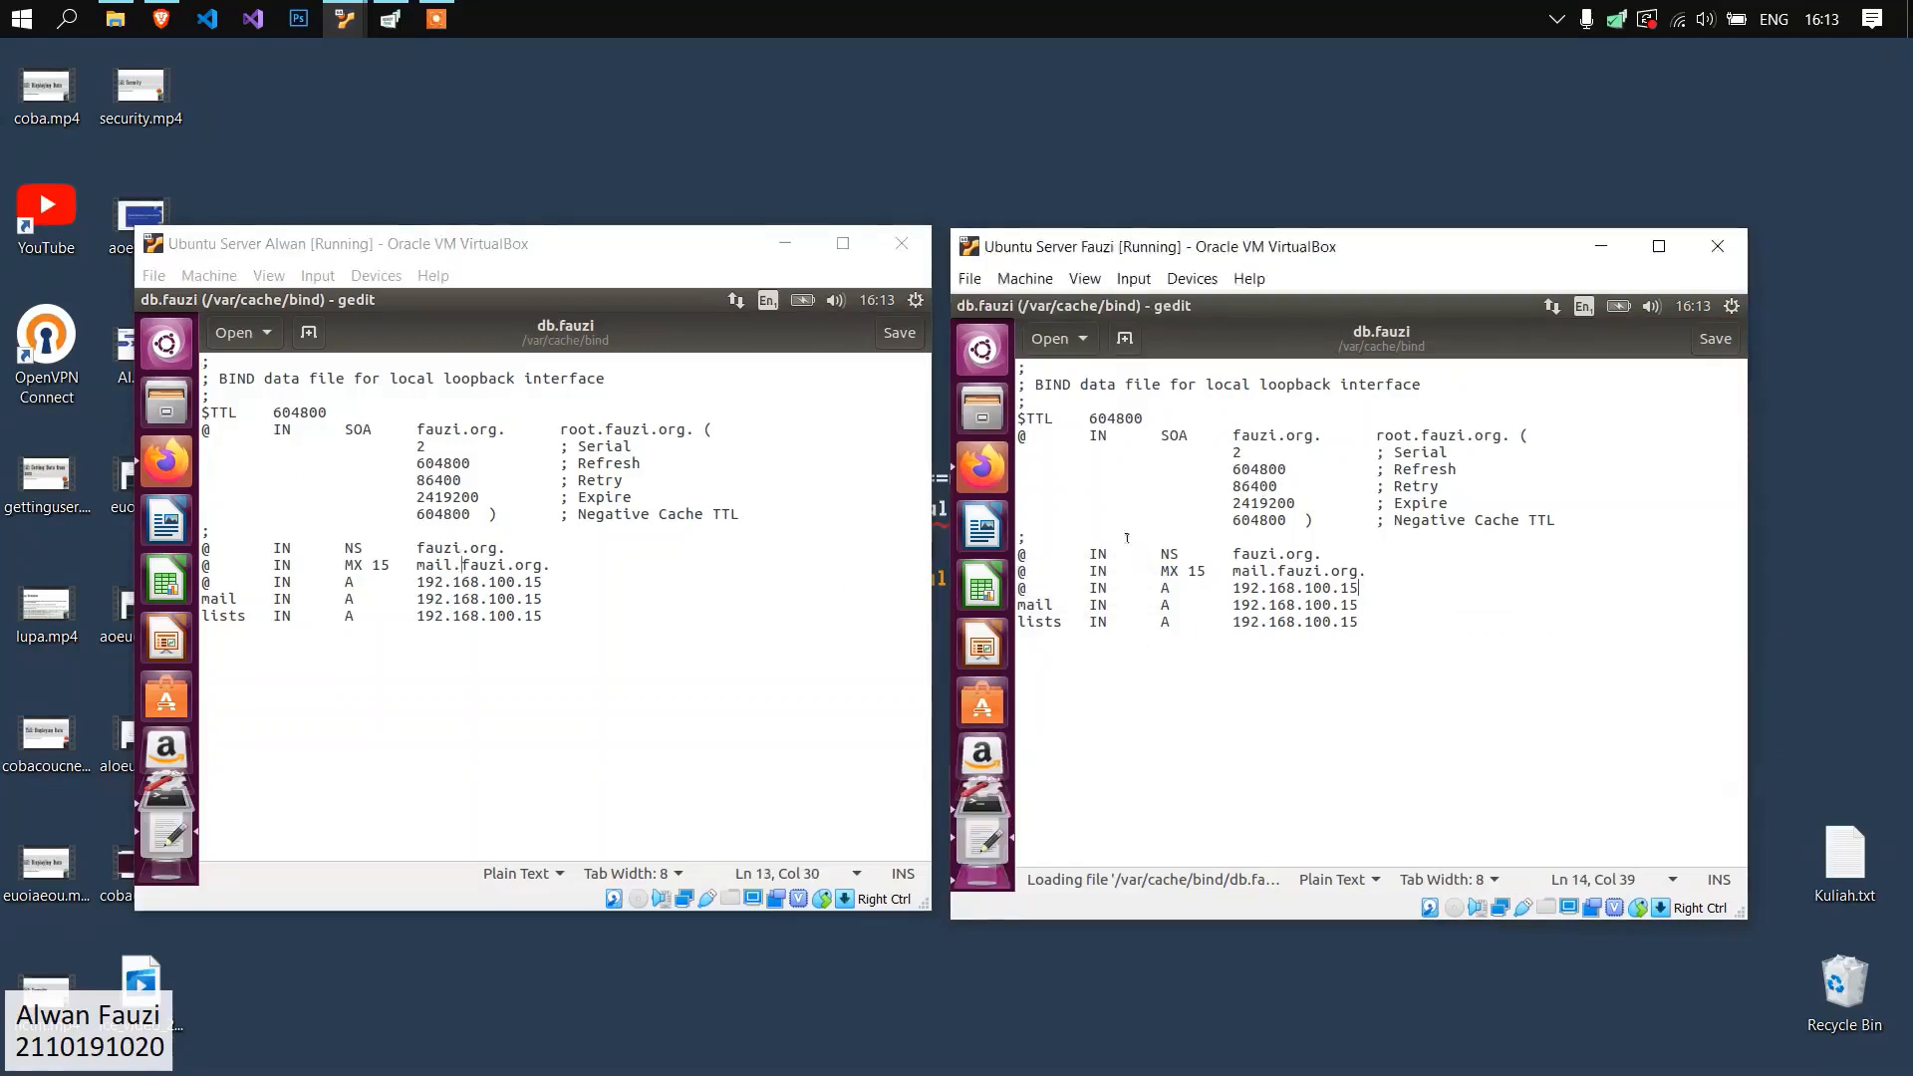
click(703, 526)
drag(415, 429, 687, 431)
click(425, 442)
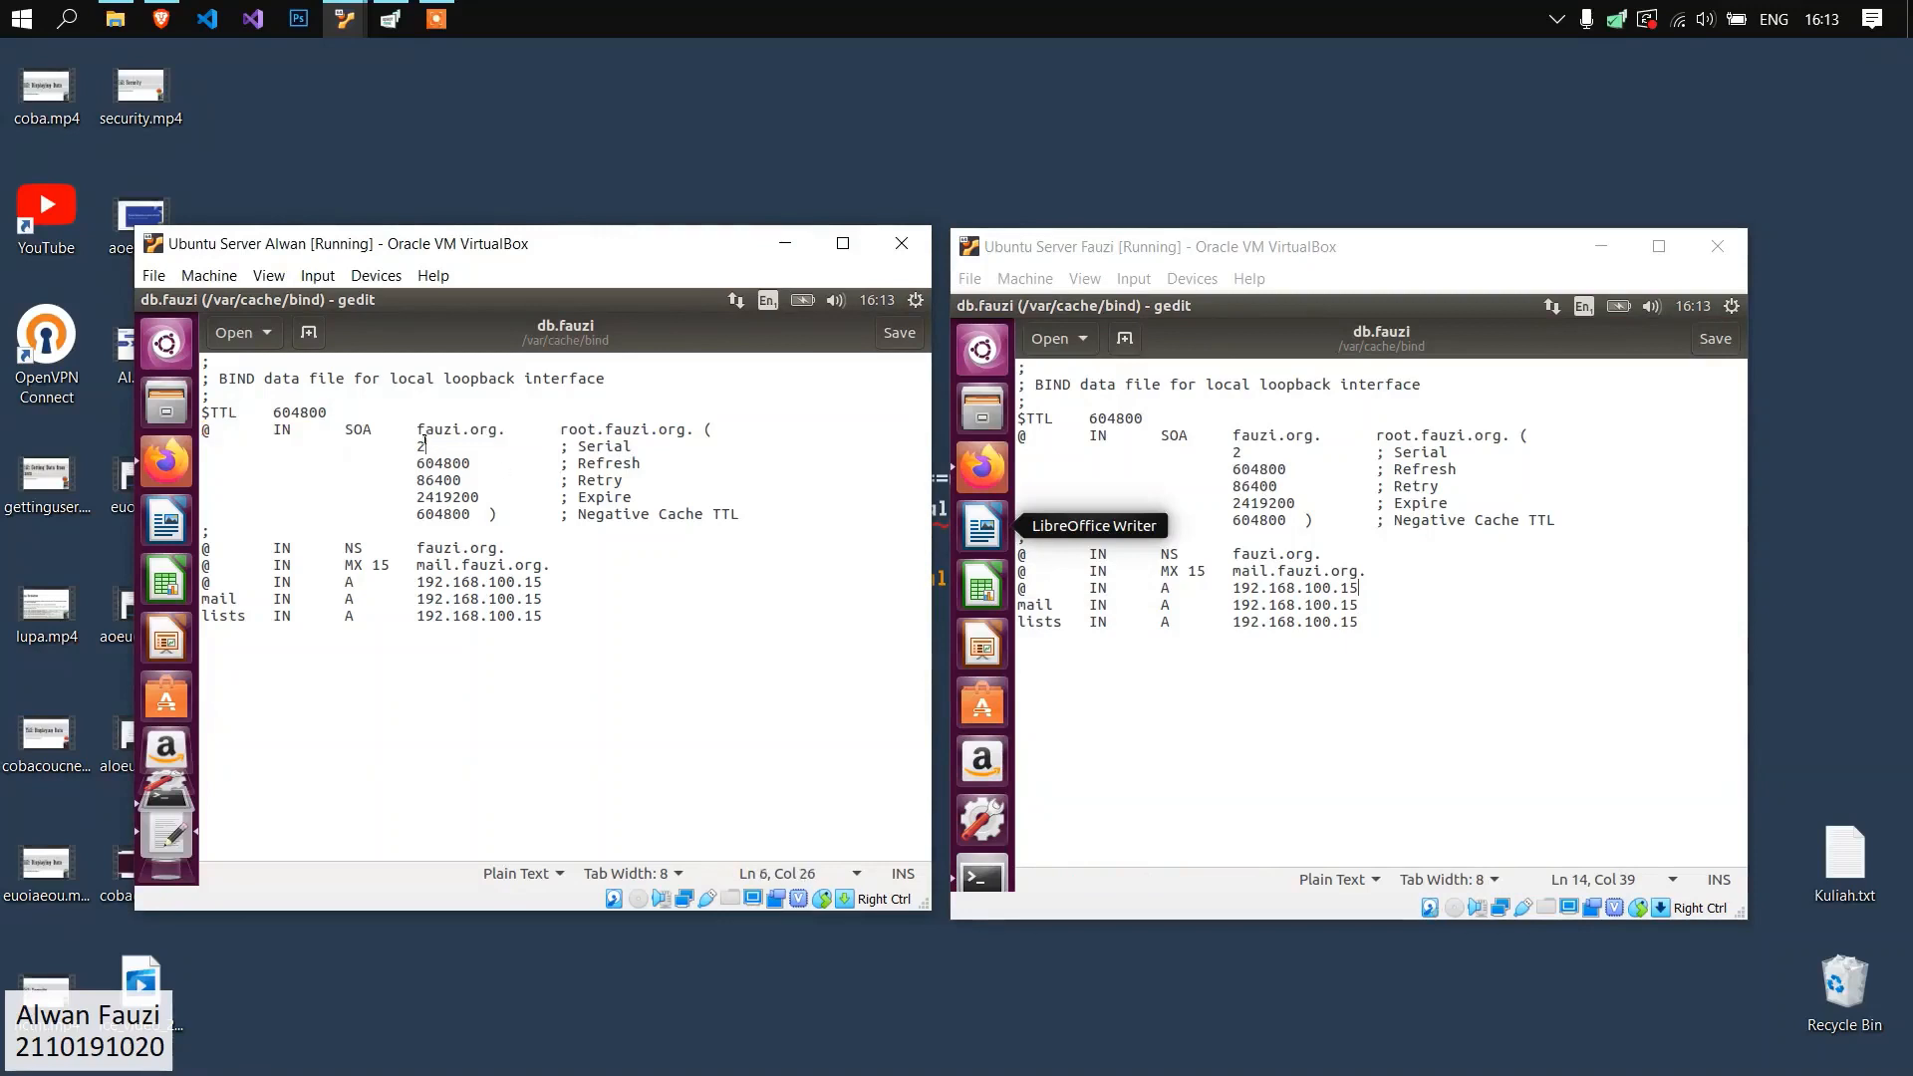
drag(340, 565, 389, 565)
click(380, 565)
click(1443, 566)
click(539, 596)
drag(391, 565, 535, 566)
click(454, 547)
drag(1251, 572, 1359, 573)
click(1358, 615)
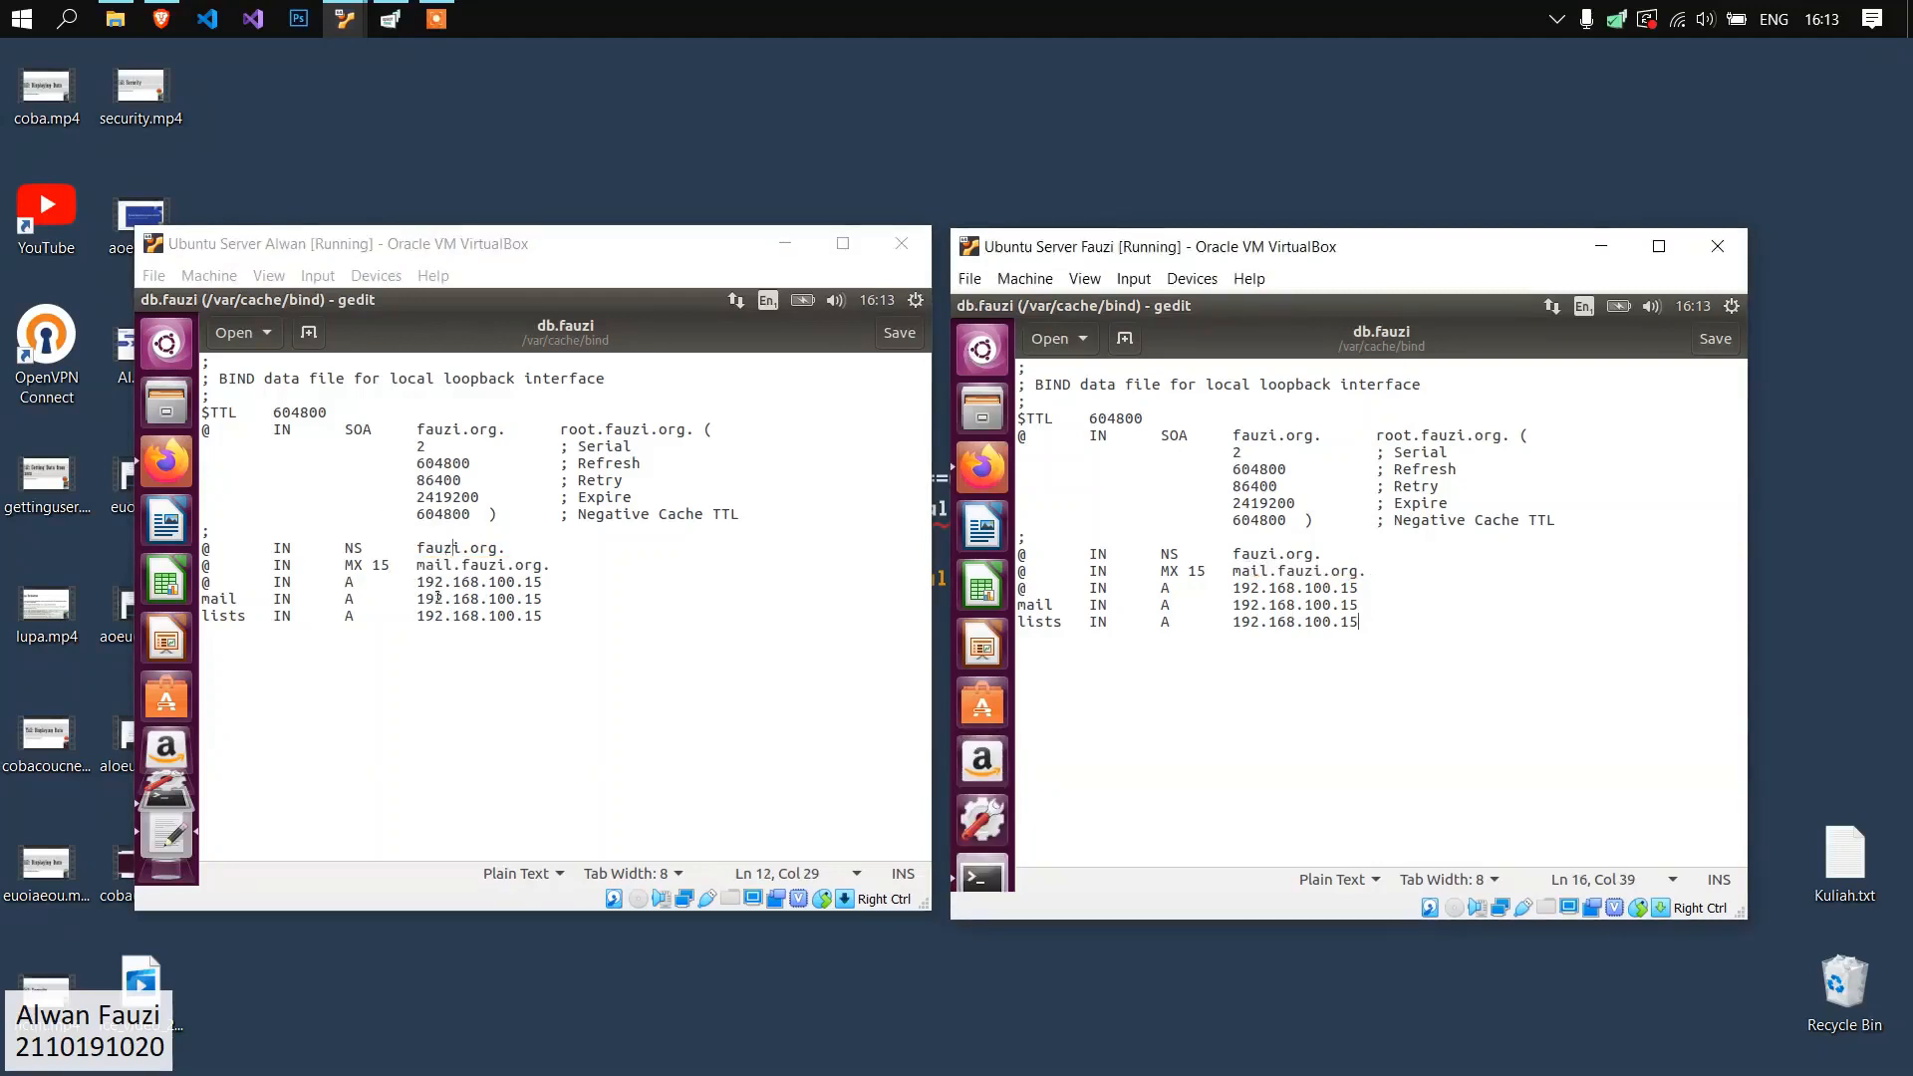
click(777, 594)
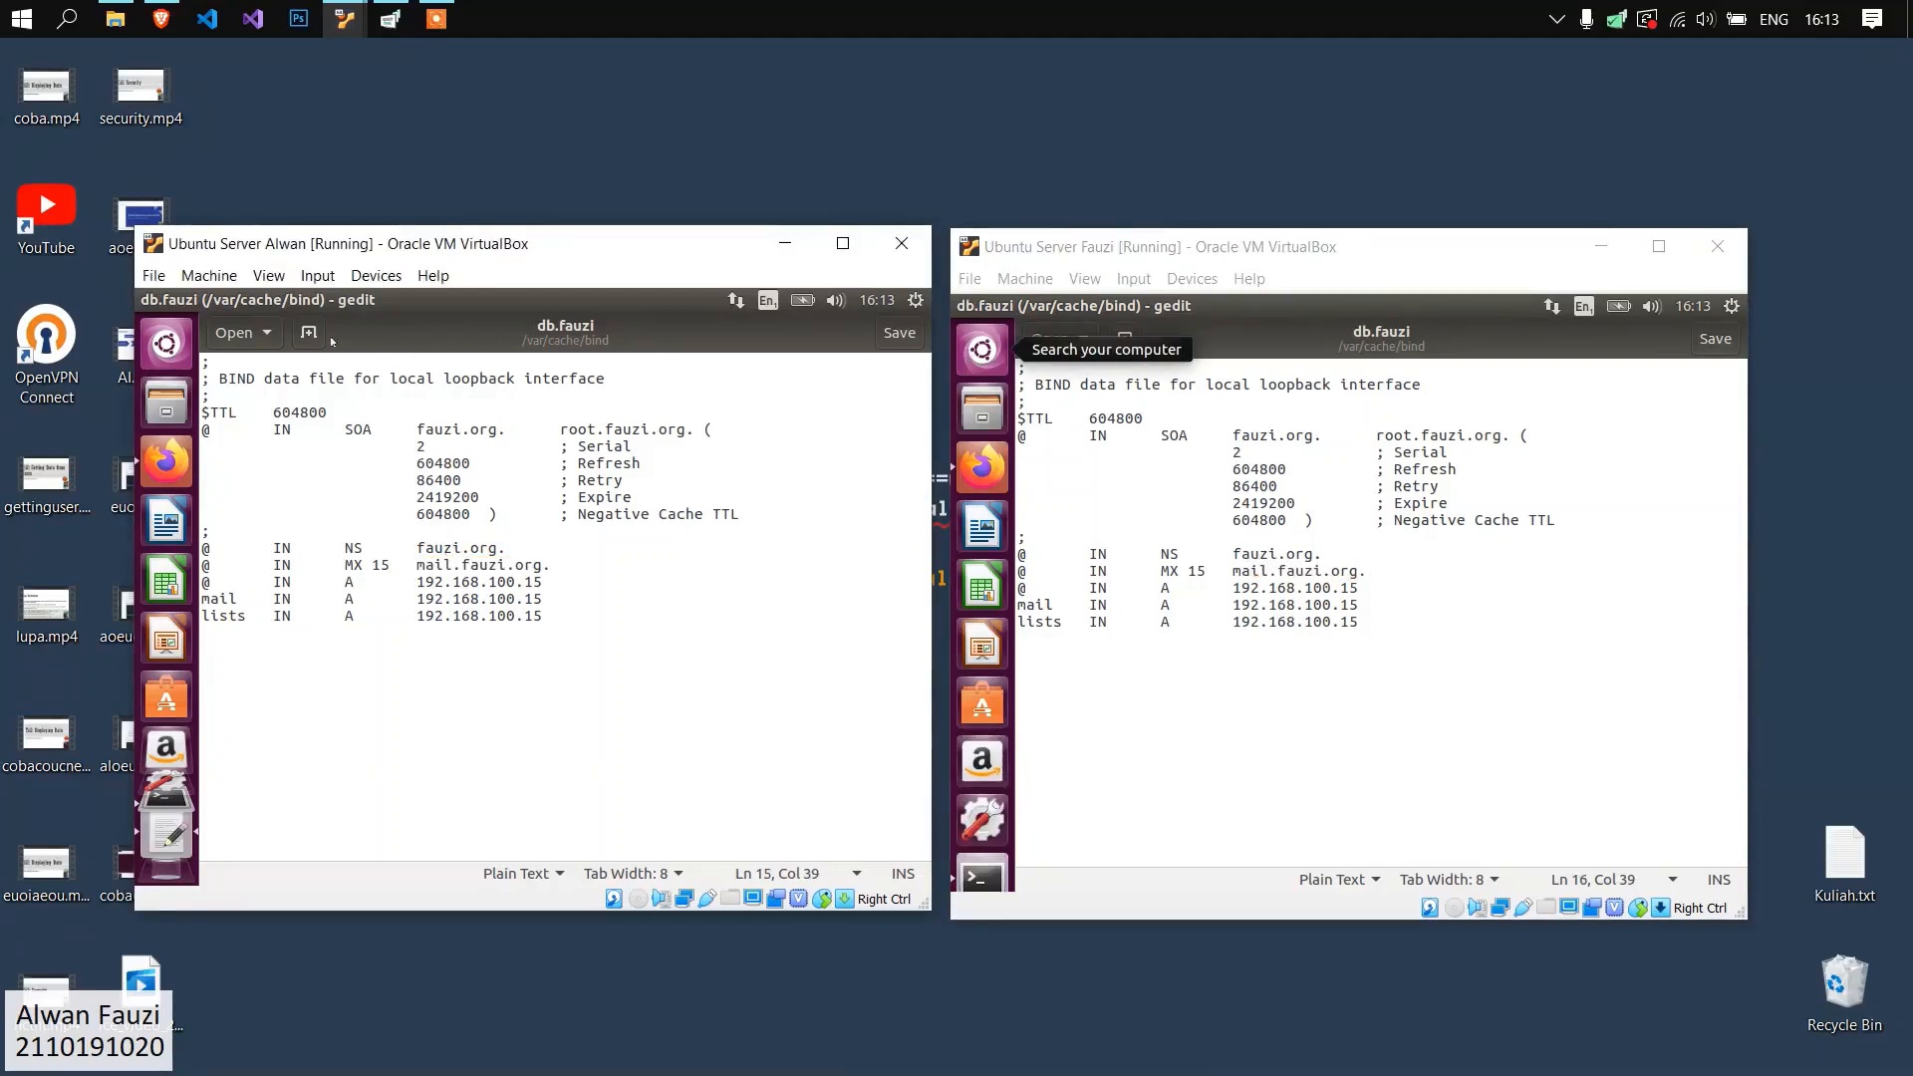
Close db.fauzi on both servers and run "sudo gedit db.reverse" on the first server.
click(147, 299)
click(963, 304)
text(sudo gedit db.reverse)
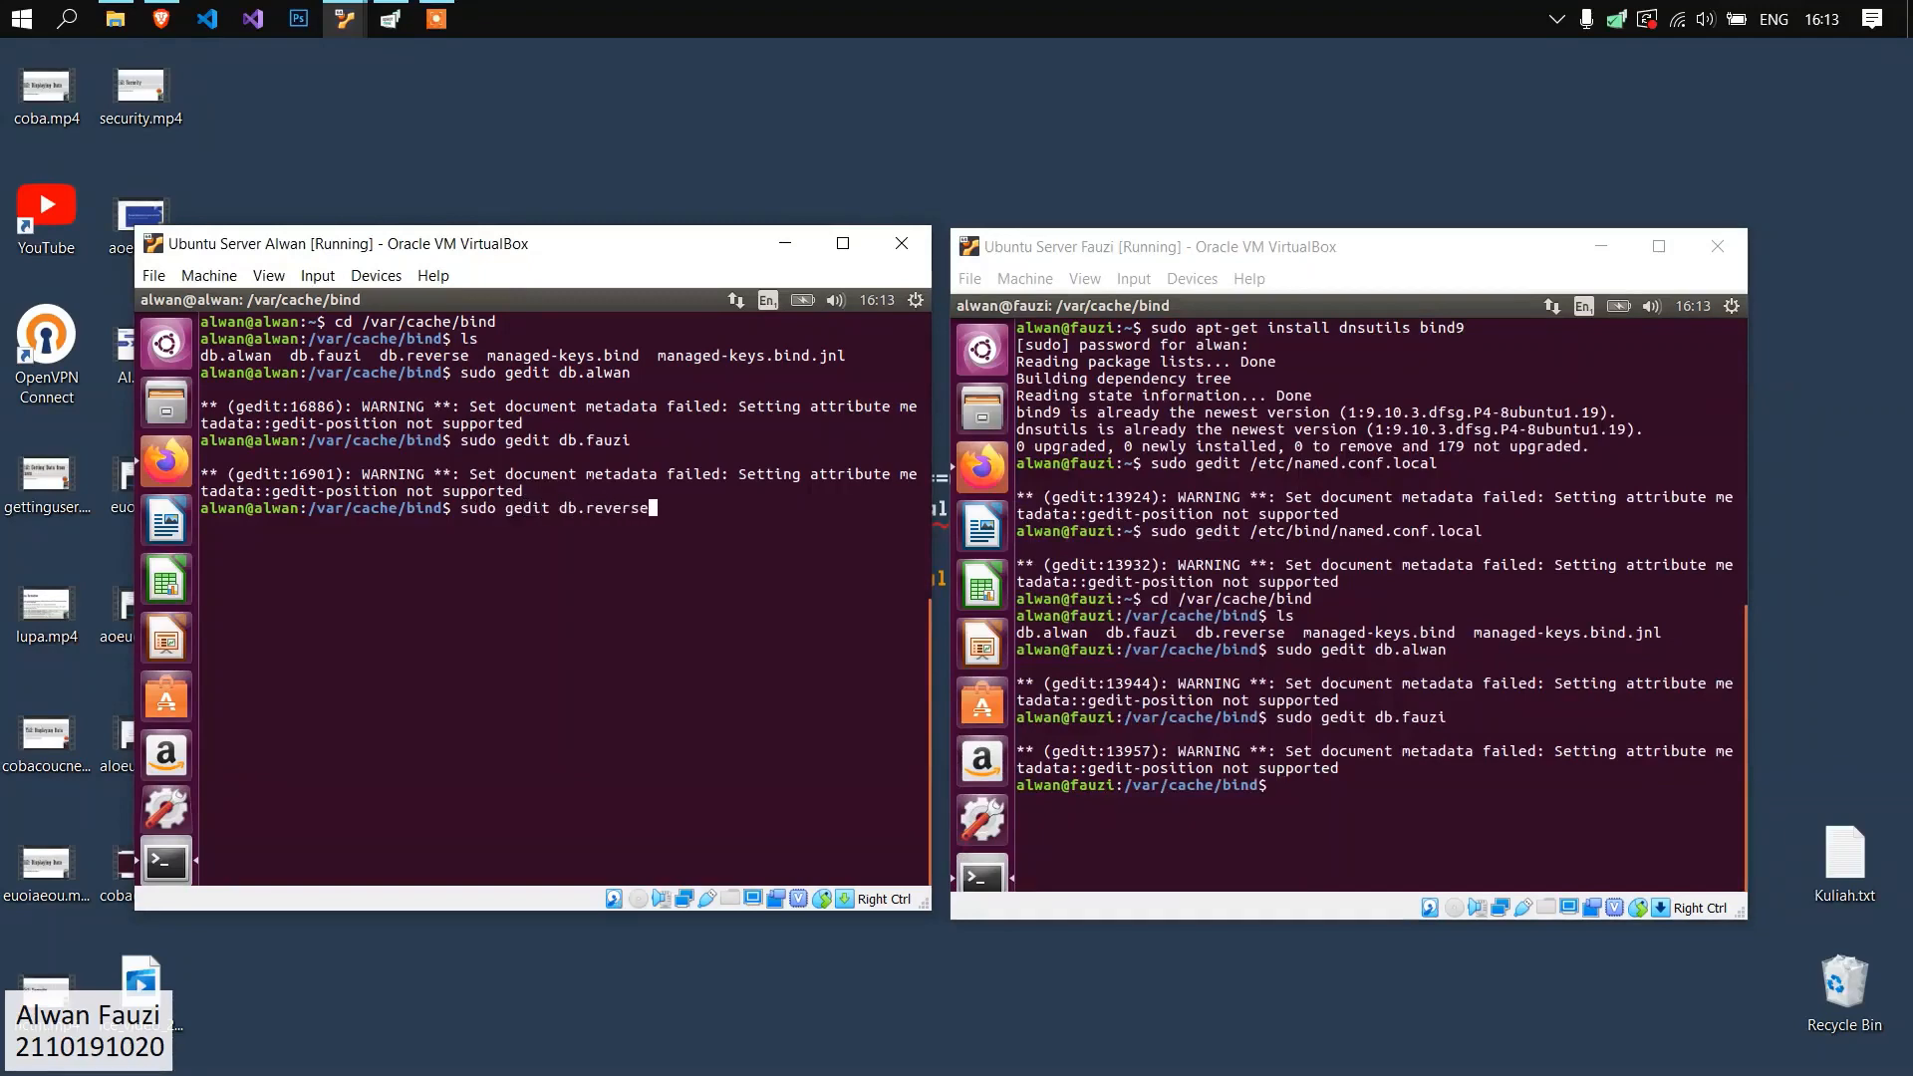
Open the reverse zone file on the second Ubuntu server with "sudo gedit db.reverse".
click(1176, 578)
text(sudo gedit db.revers)
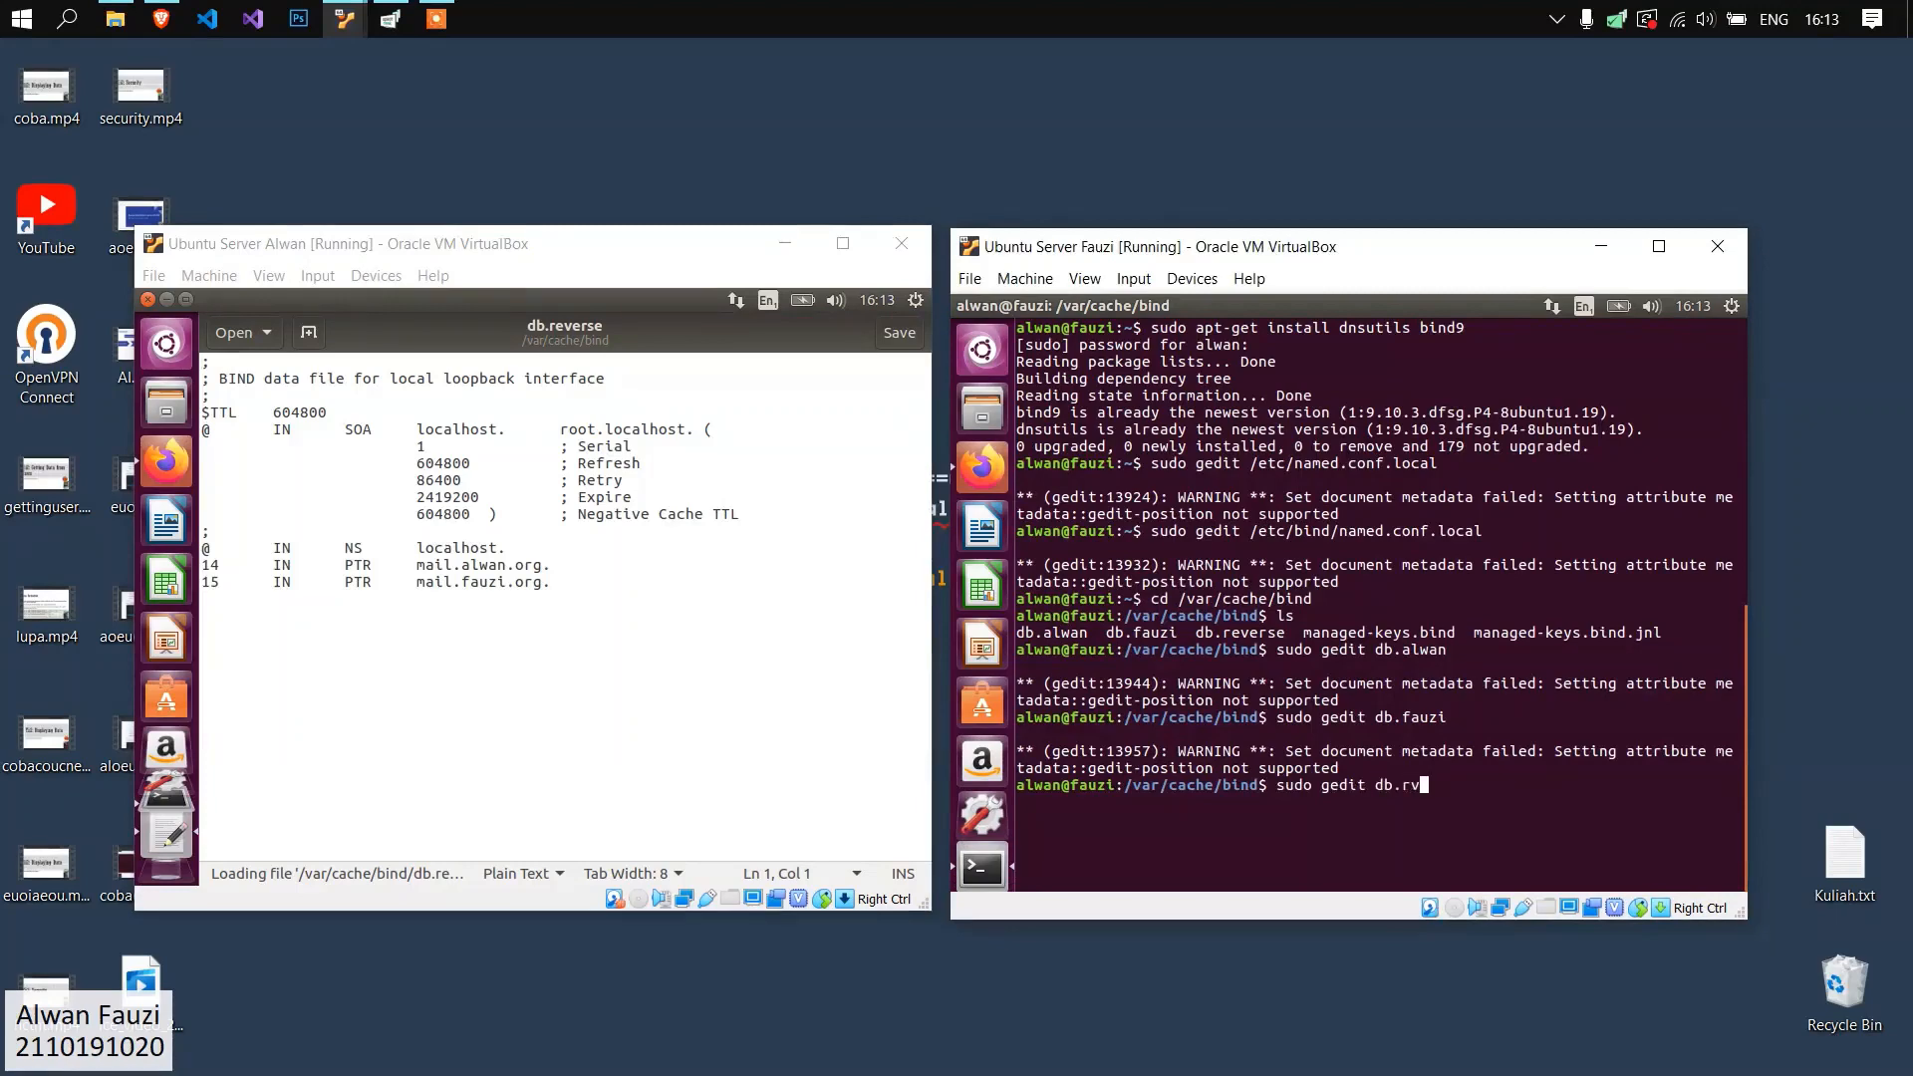
text(e)
key(Return)
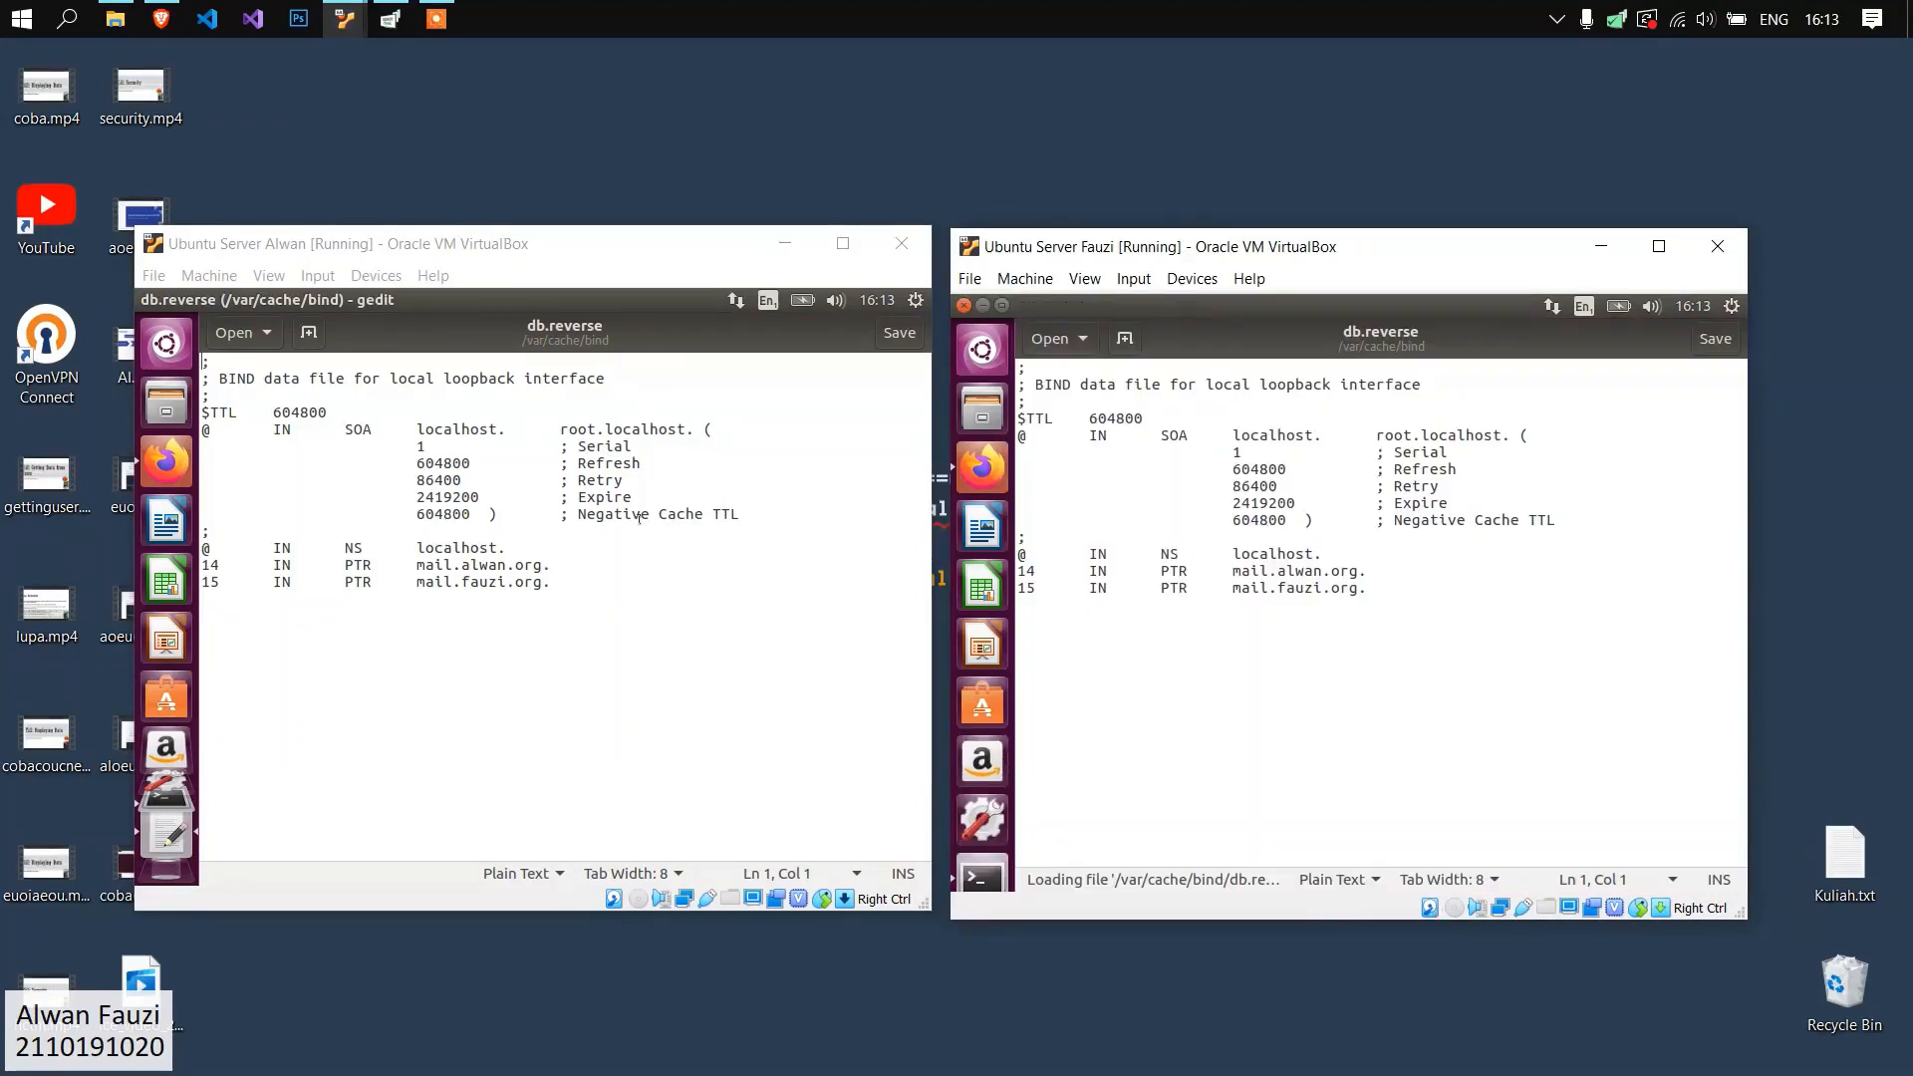
Examine the SOA entry and overall record layout of db.reverse on the first server.
click(627, 536)
drag(553, 565, 209, 532)
drag(553, 582, 161, 388)
click(418, 472)
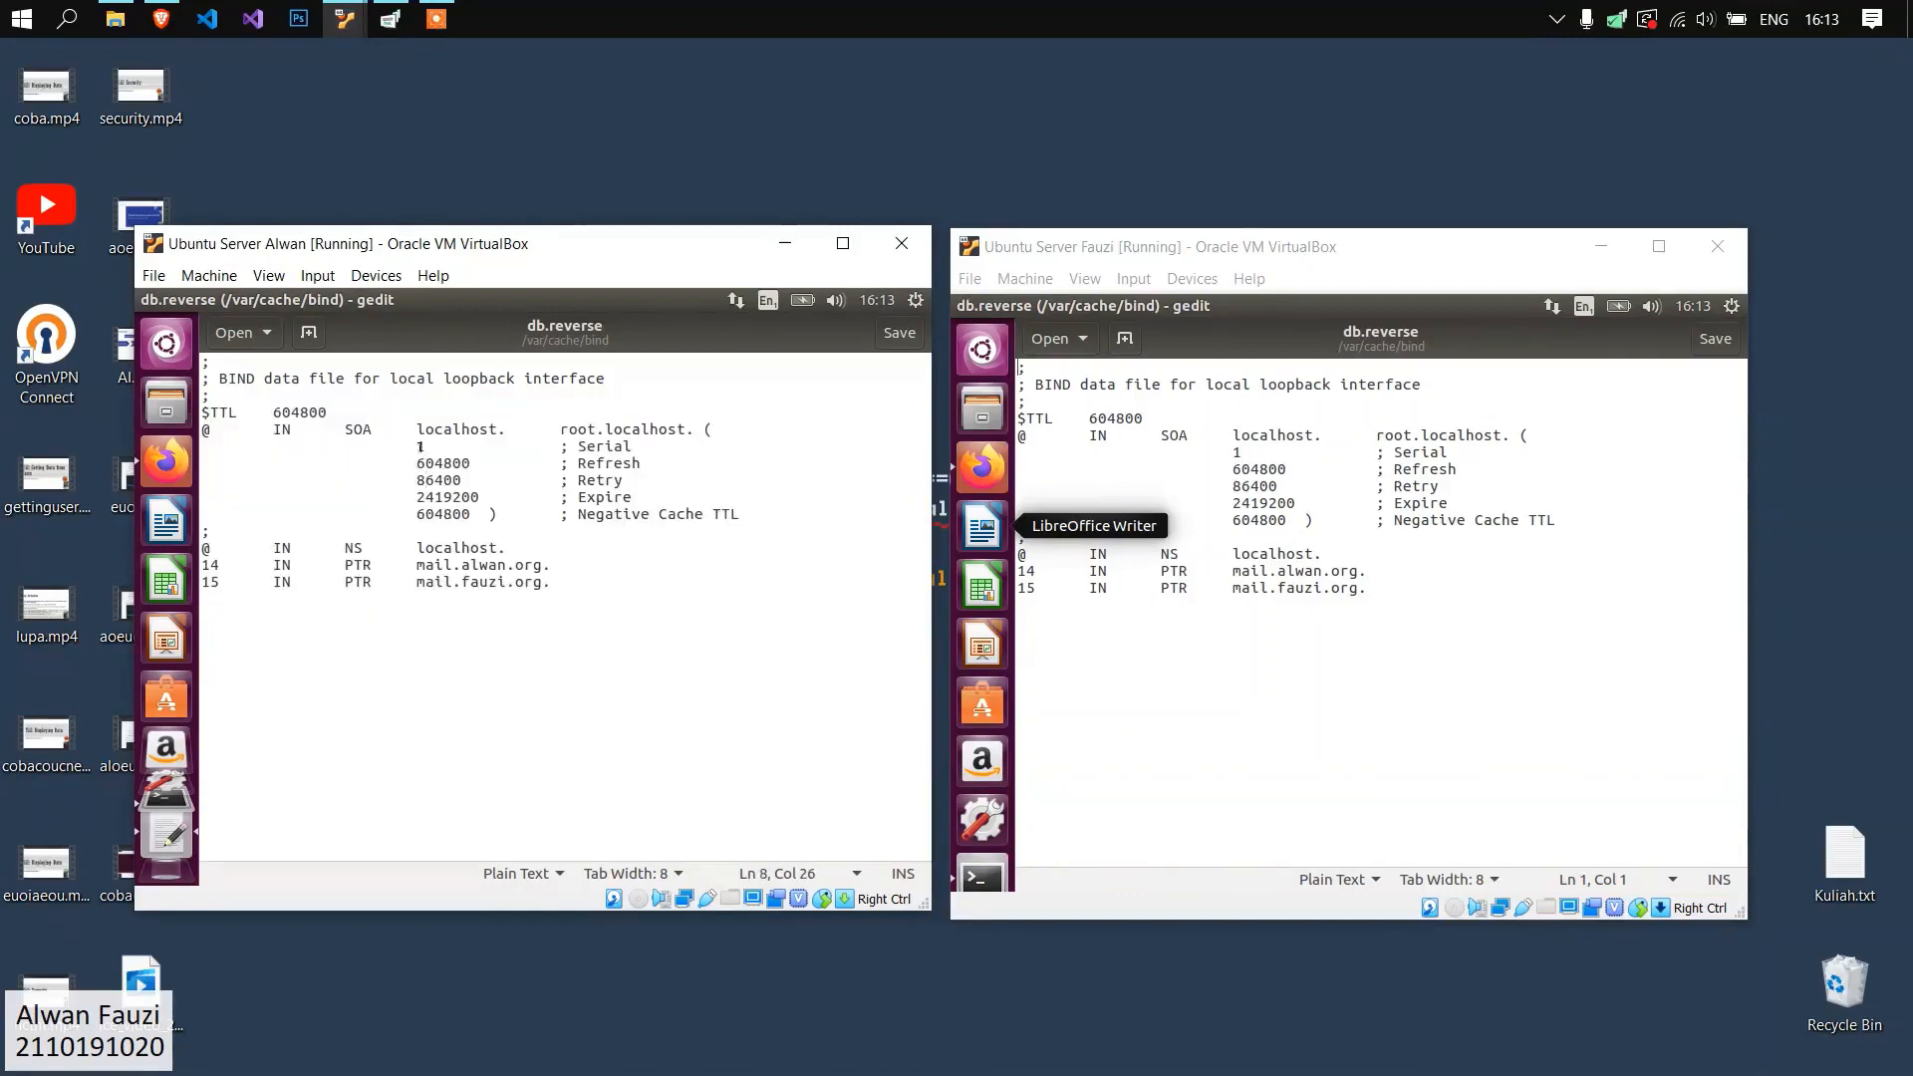
drag(443, 426, 660, 433)
click(842, 495)
click(1324, 447)
Compare the PTR records for mail.alwan.org and mail.fauzi.org in db.reverse on both servers.
drag(1369, 587, 1002, 574)
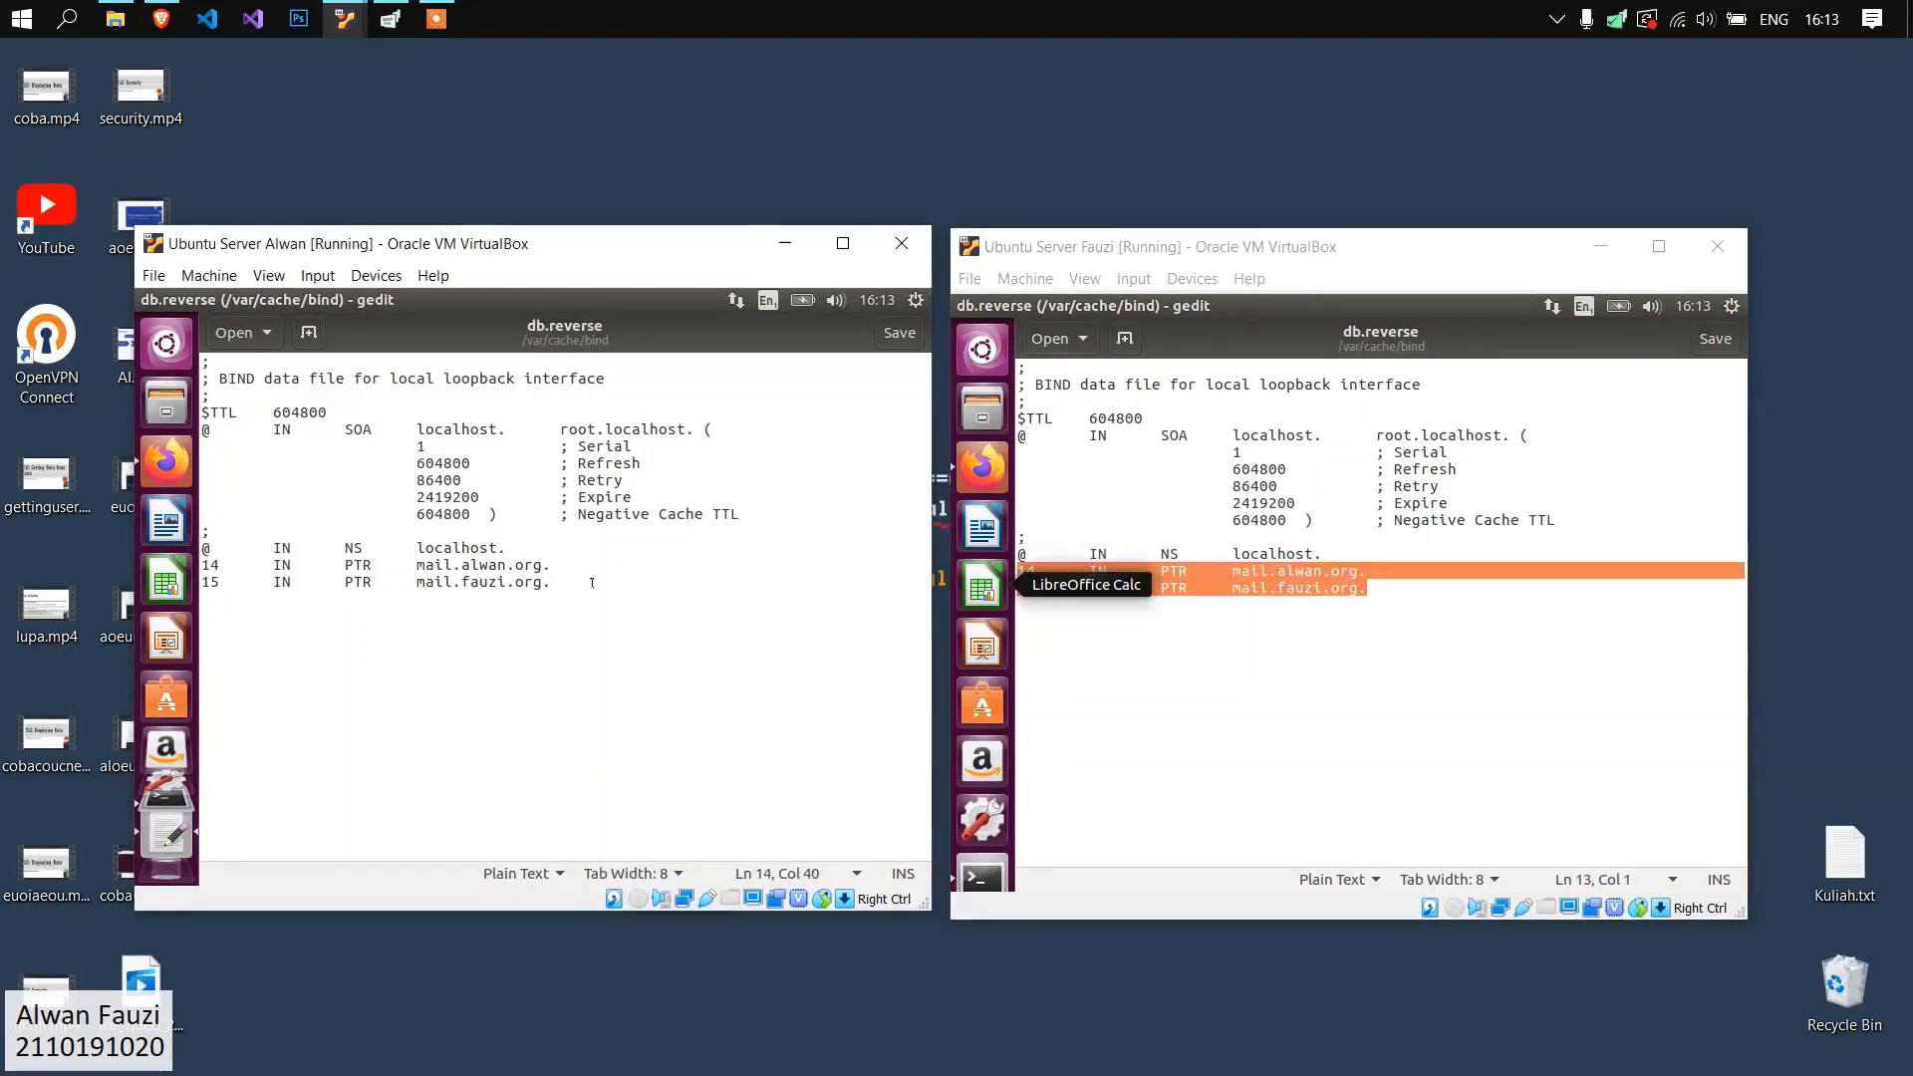
drag(550, 582, 204, 565)
click(269, 591)
drag(447, 565, 540, 581)
click(498, 593)
drag(216, 565, 195, 565)
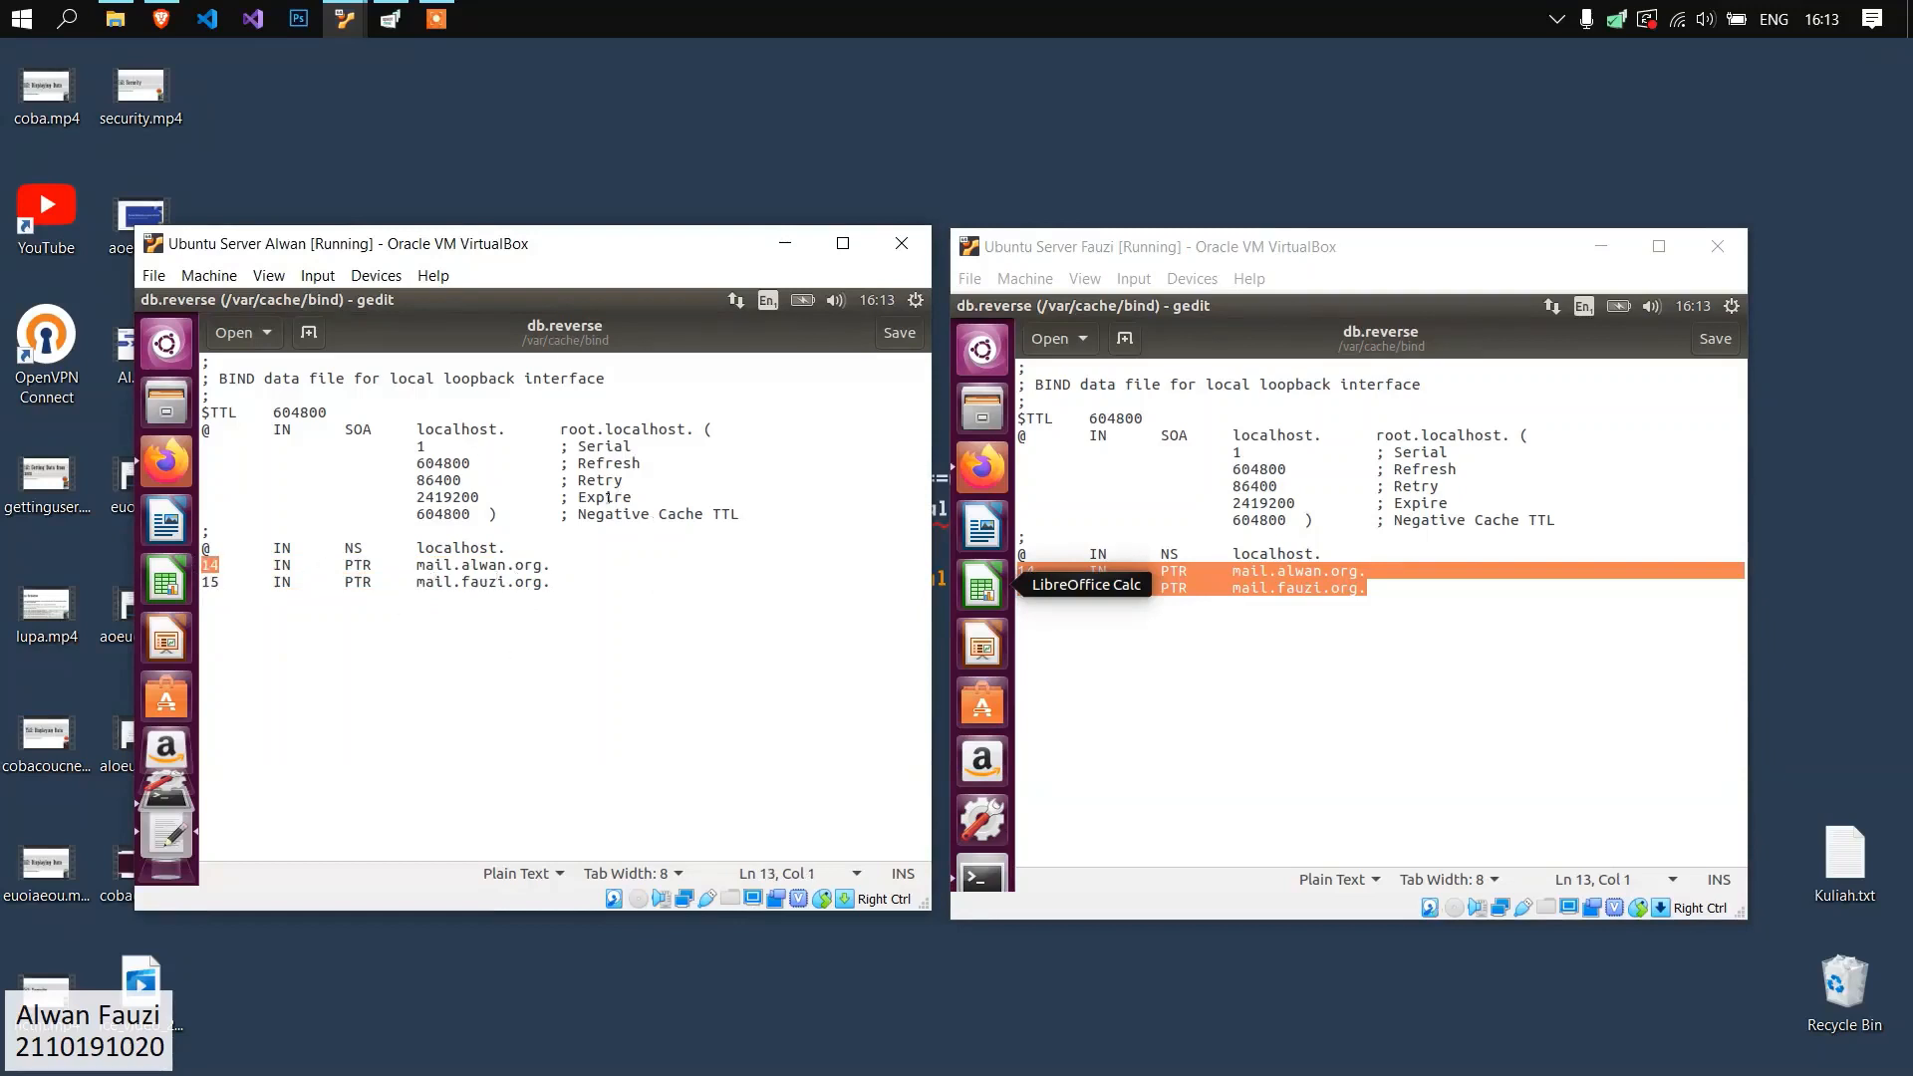
click(532, 606)
drag(553, 582, 408, 582)
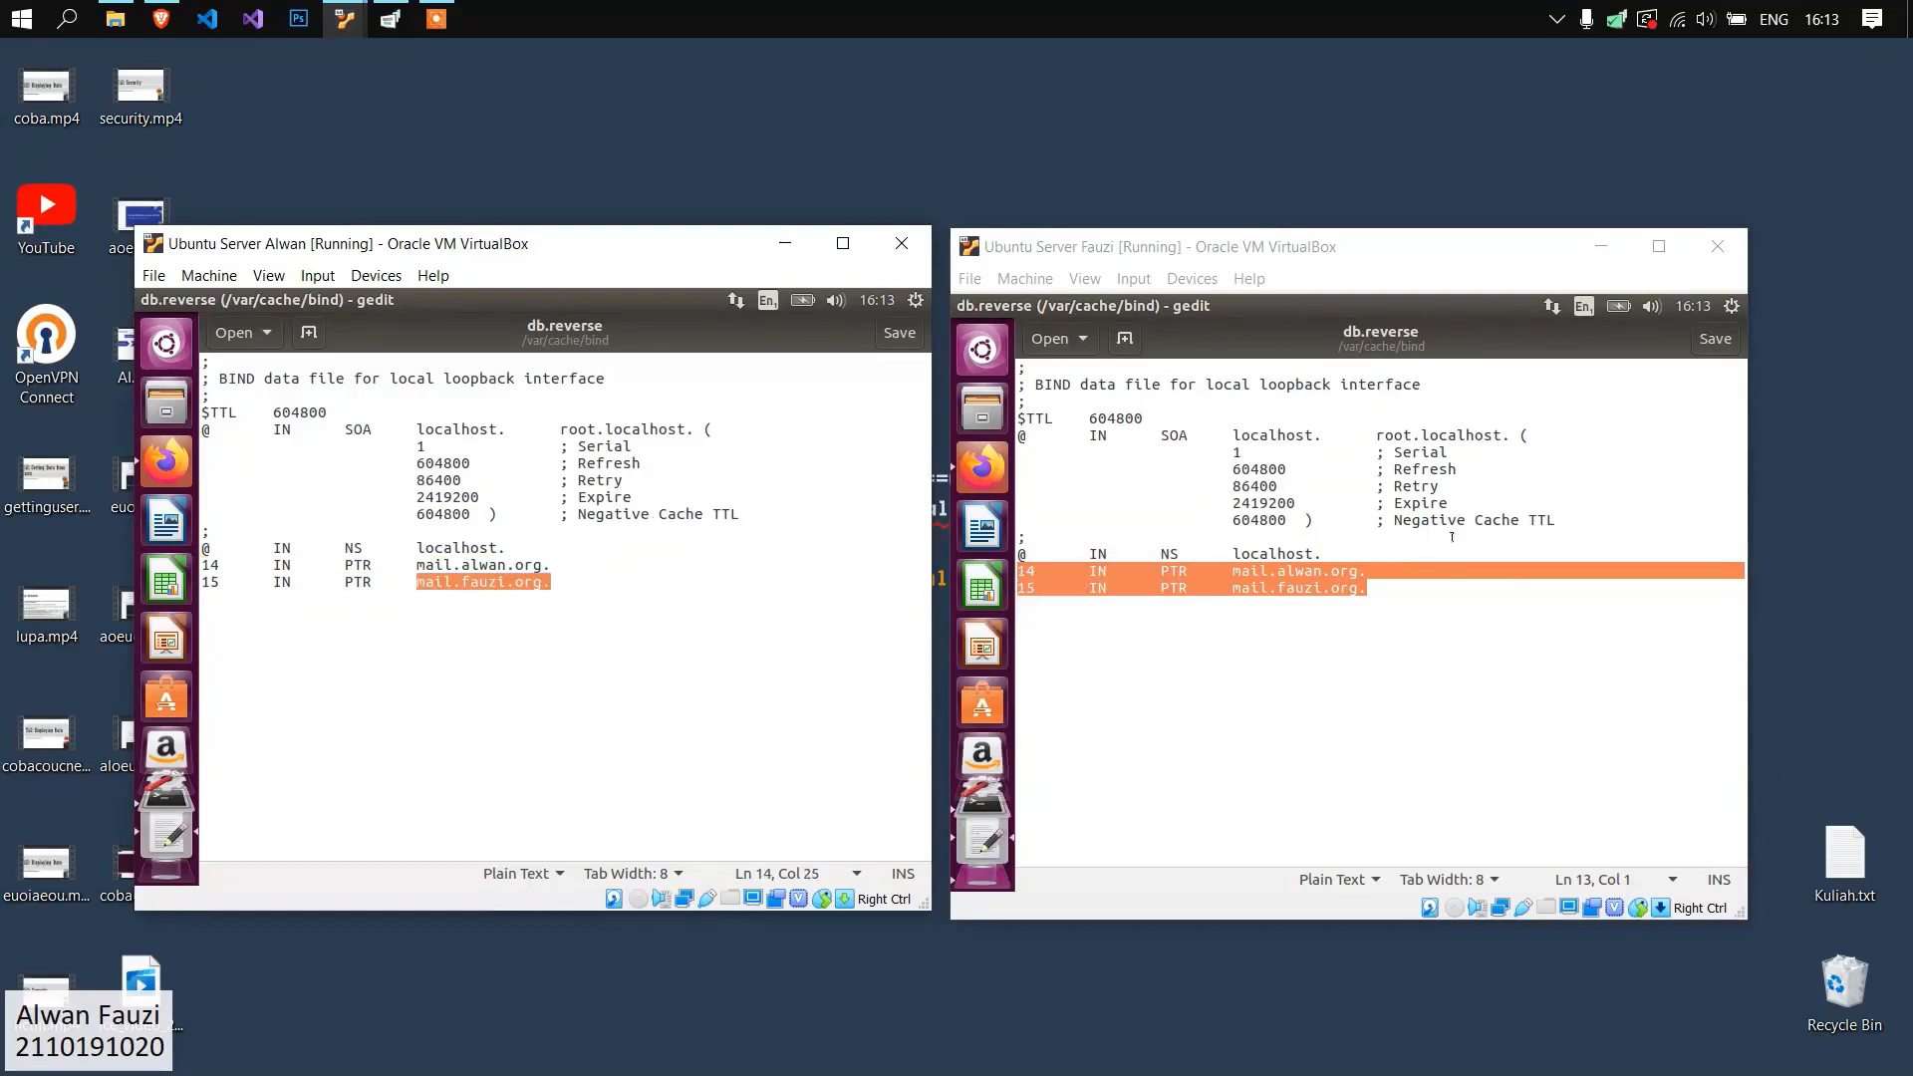
click(1317, 610)
drag(220, 584, 202, 568)
click(1089, 587)
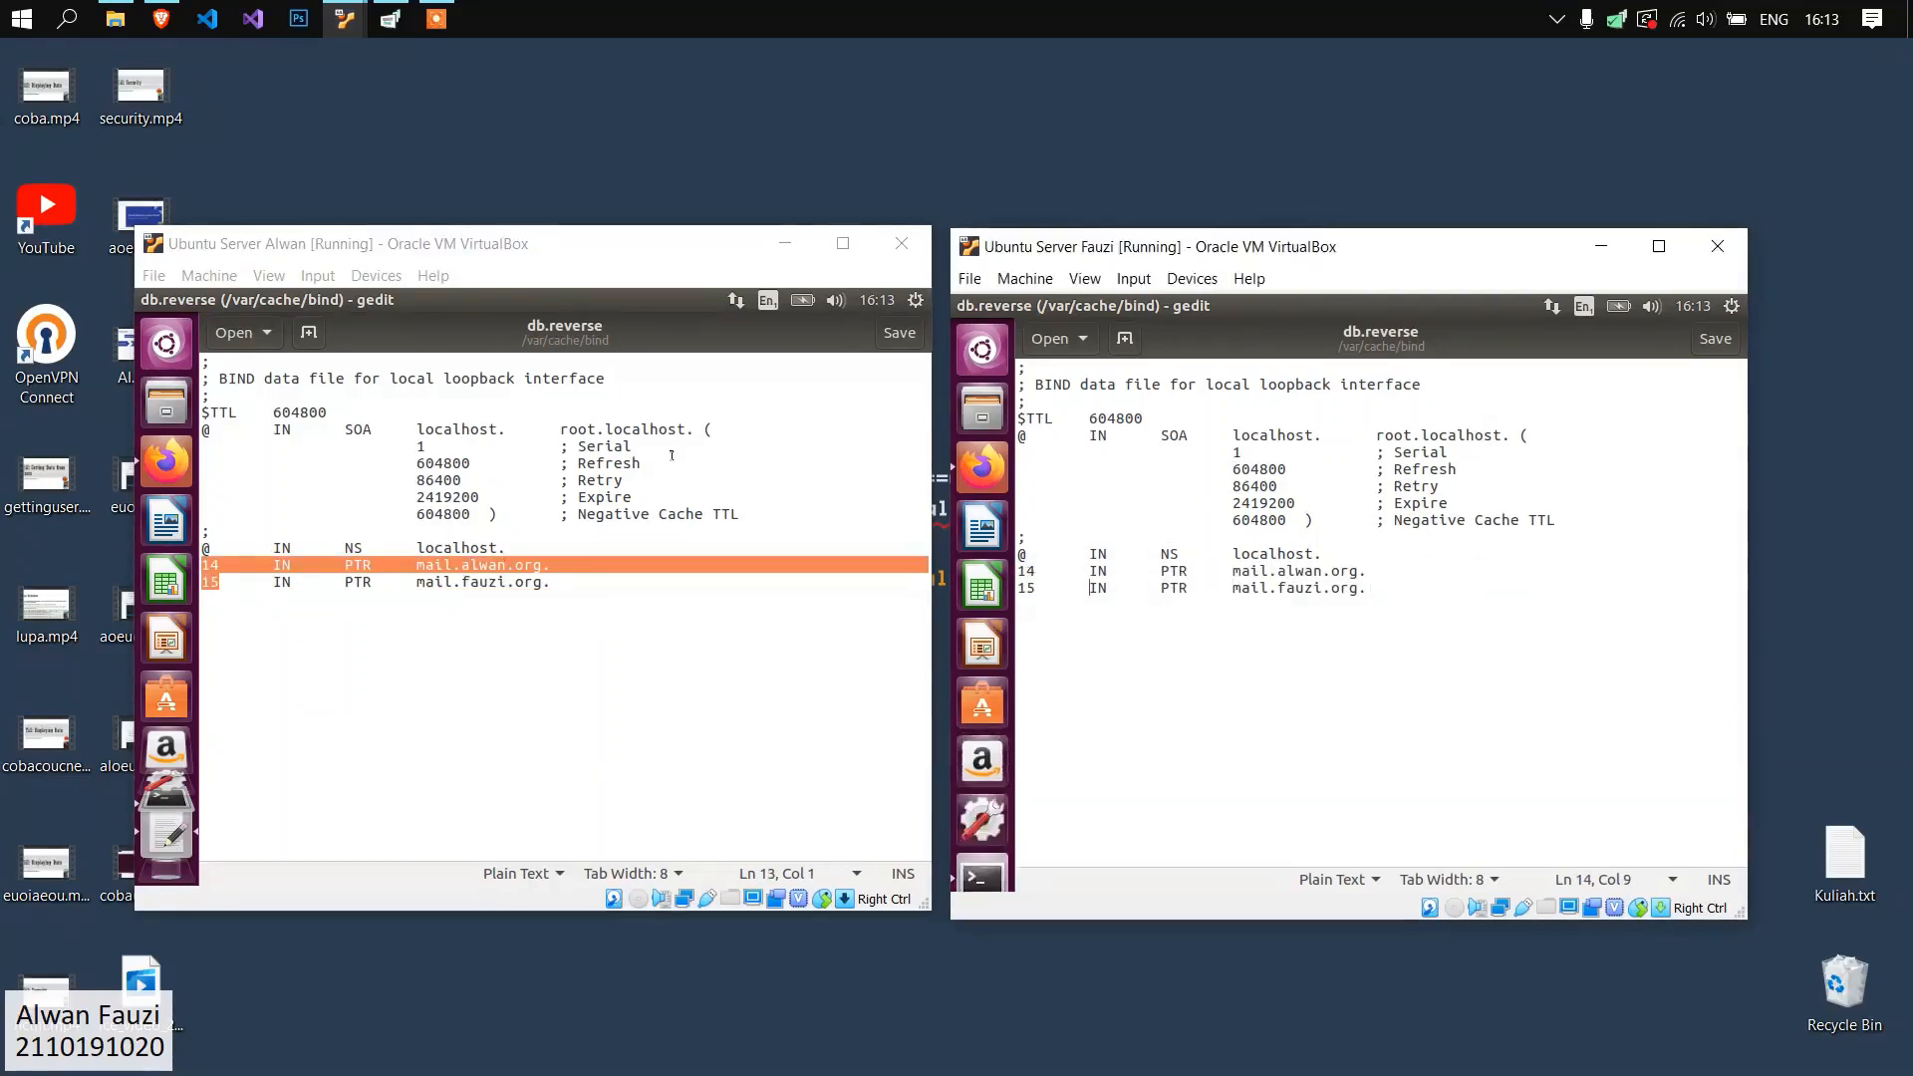
click(720, 455)
click(1242, 452)
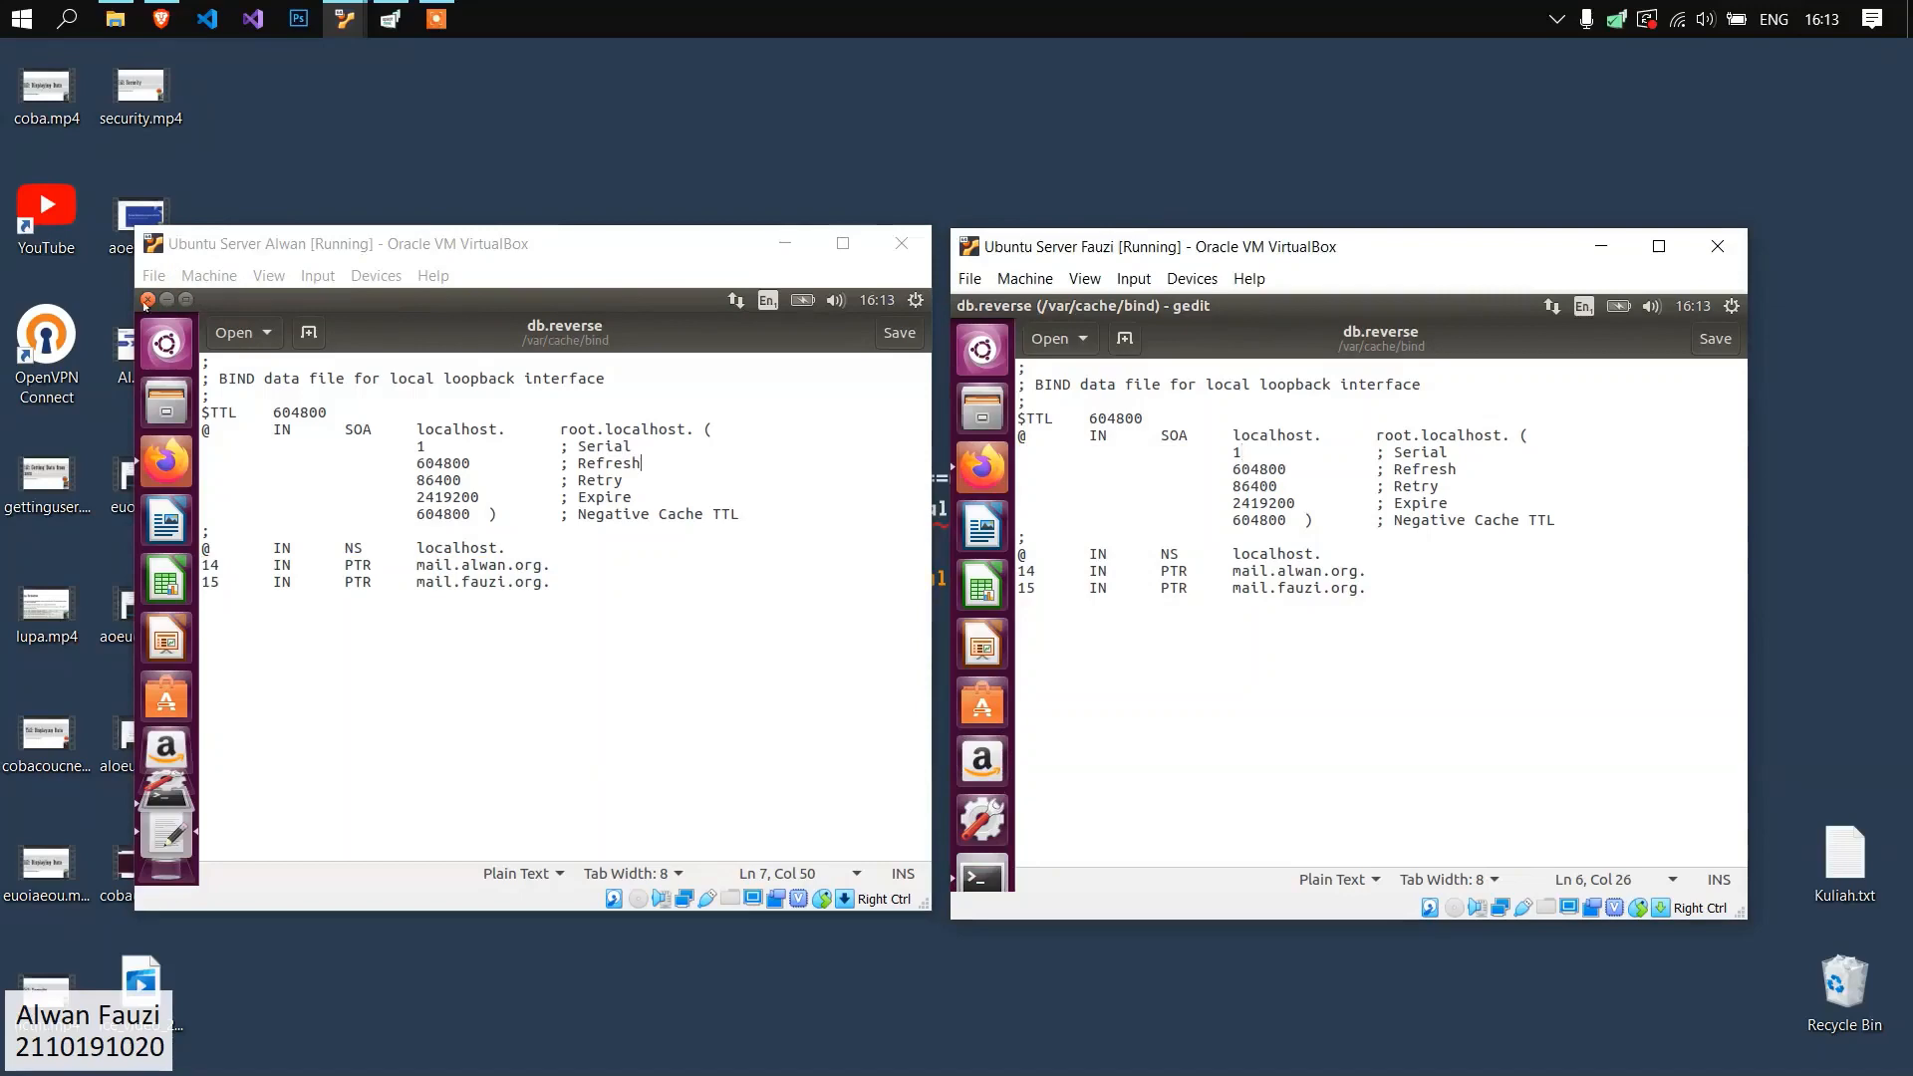
Close db.reverse on both servers and restart BIND on the first server with "sudo service bind9 restart".
click(147, 299)
click(963, 305)
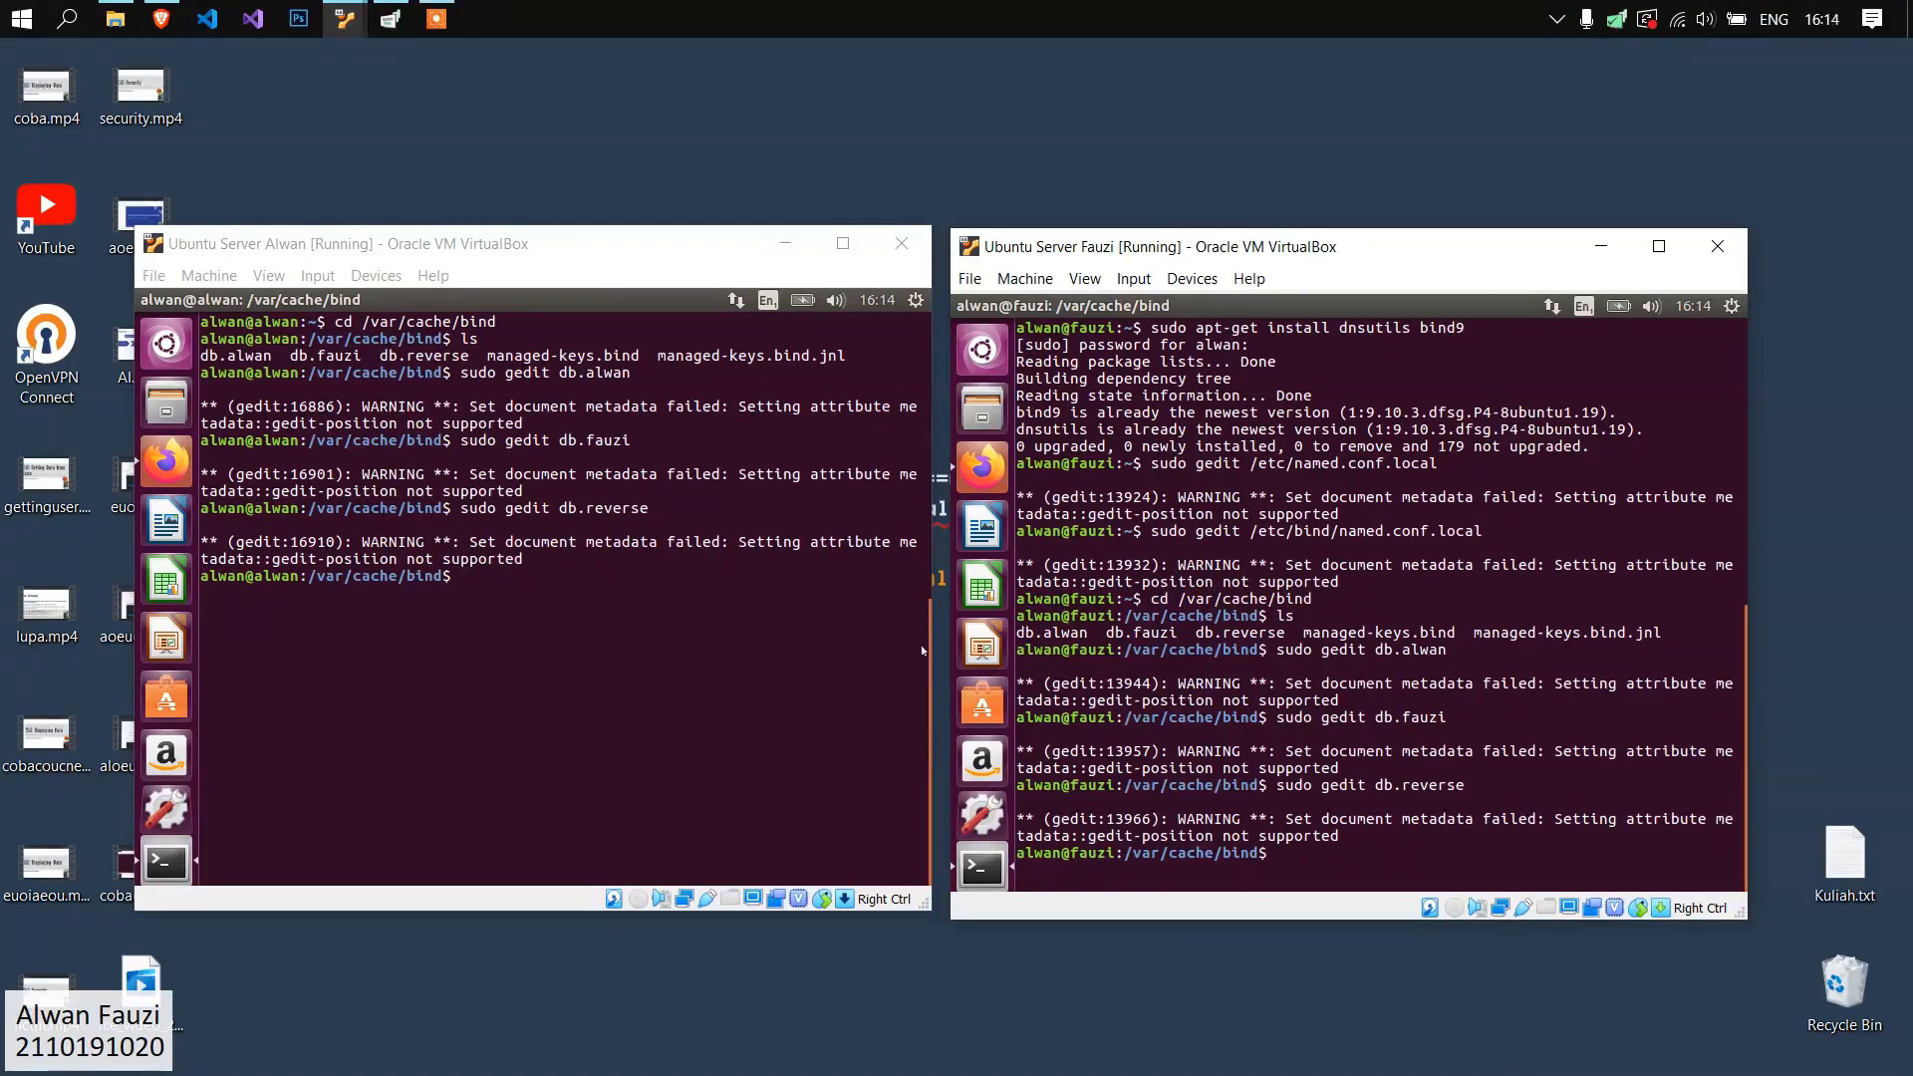
click(592, 658)
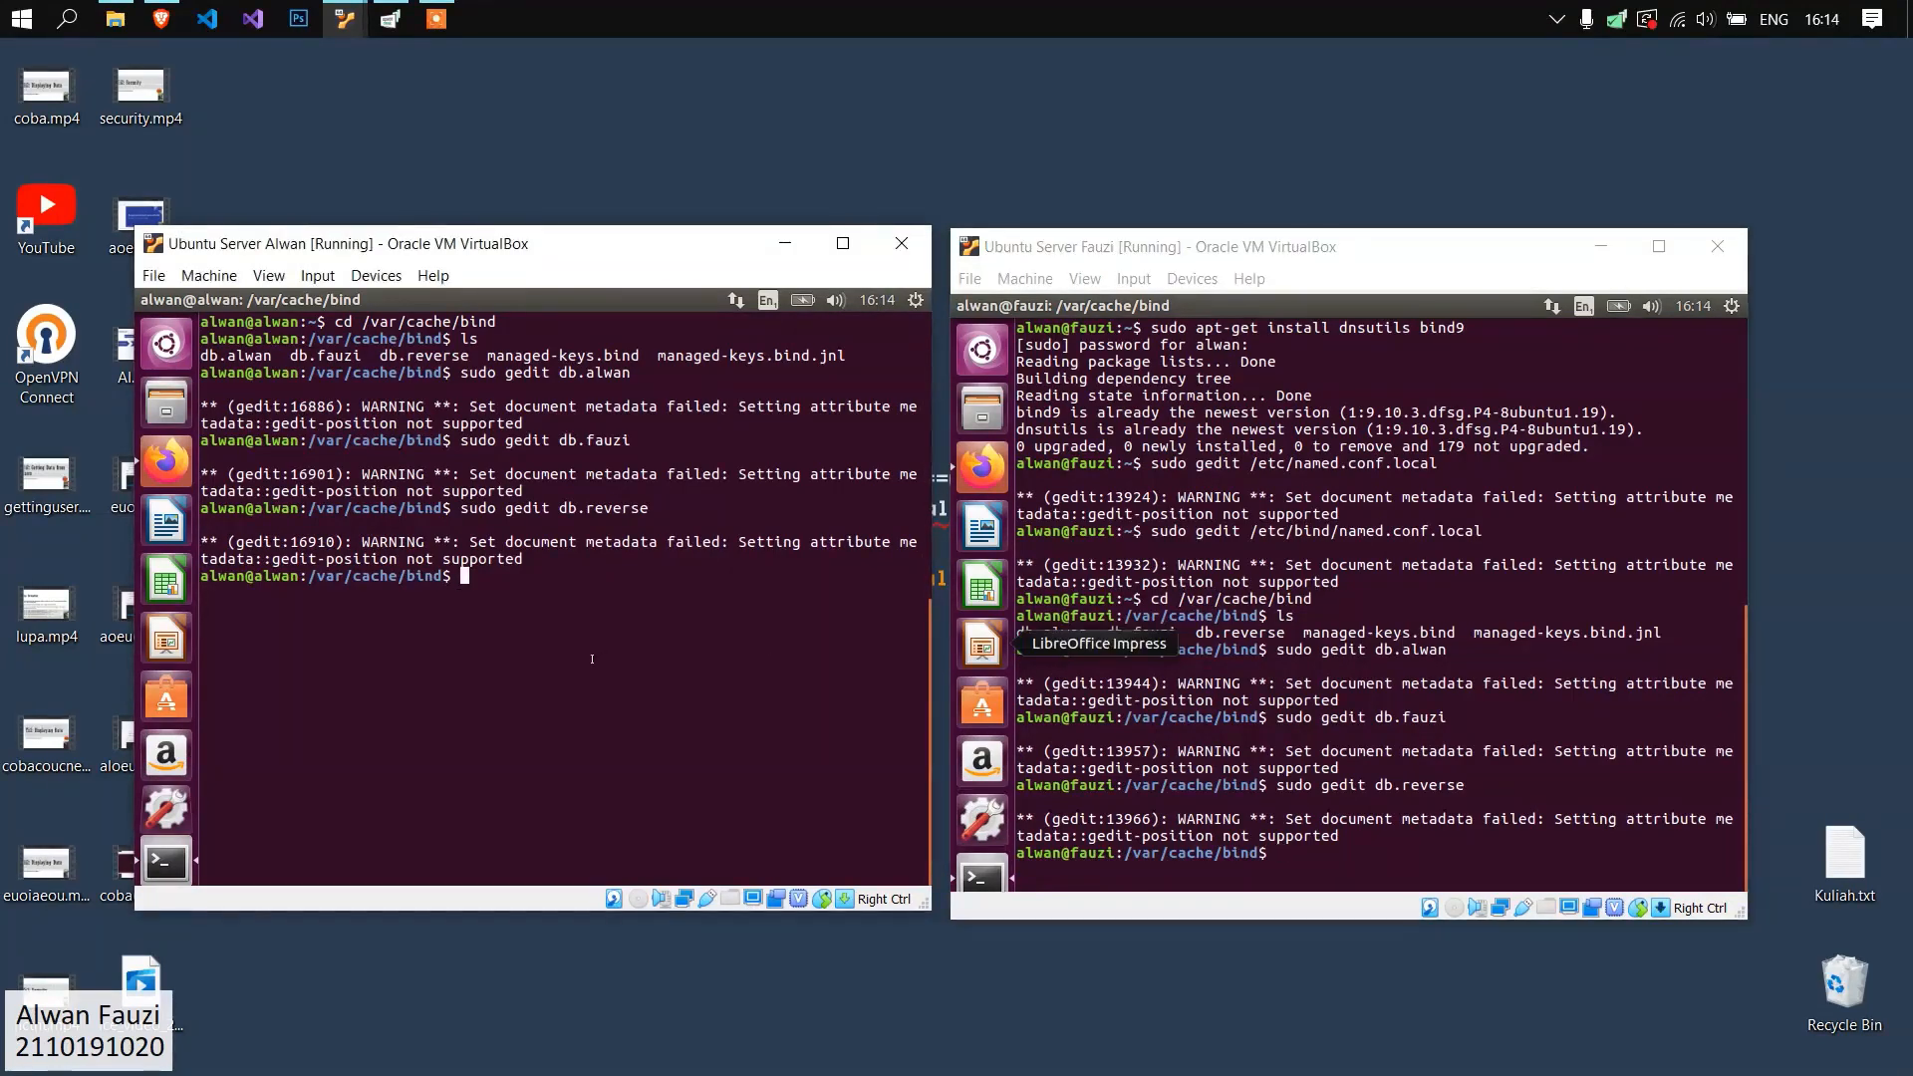
text(clear)
key(Return)
text(sud)
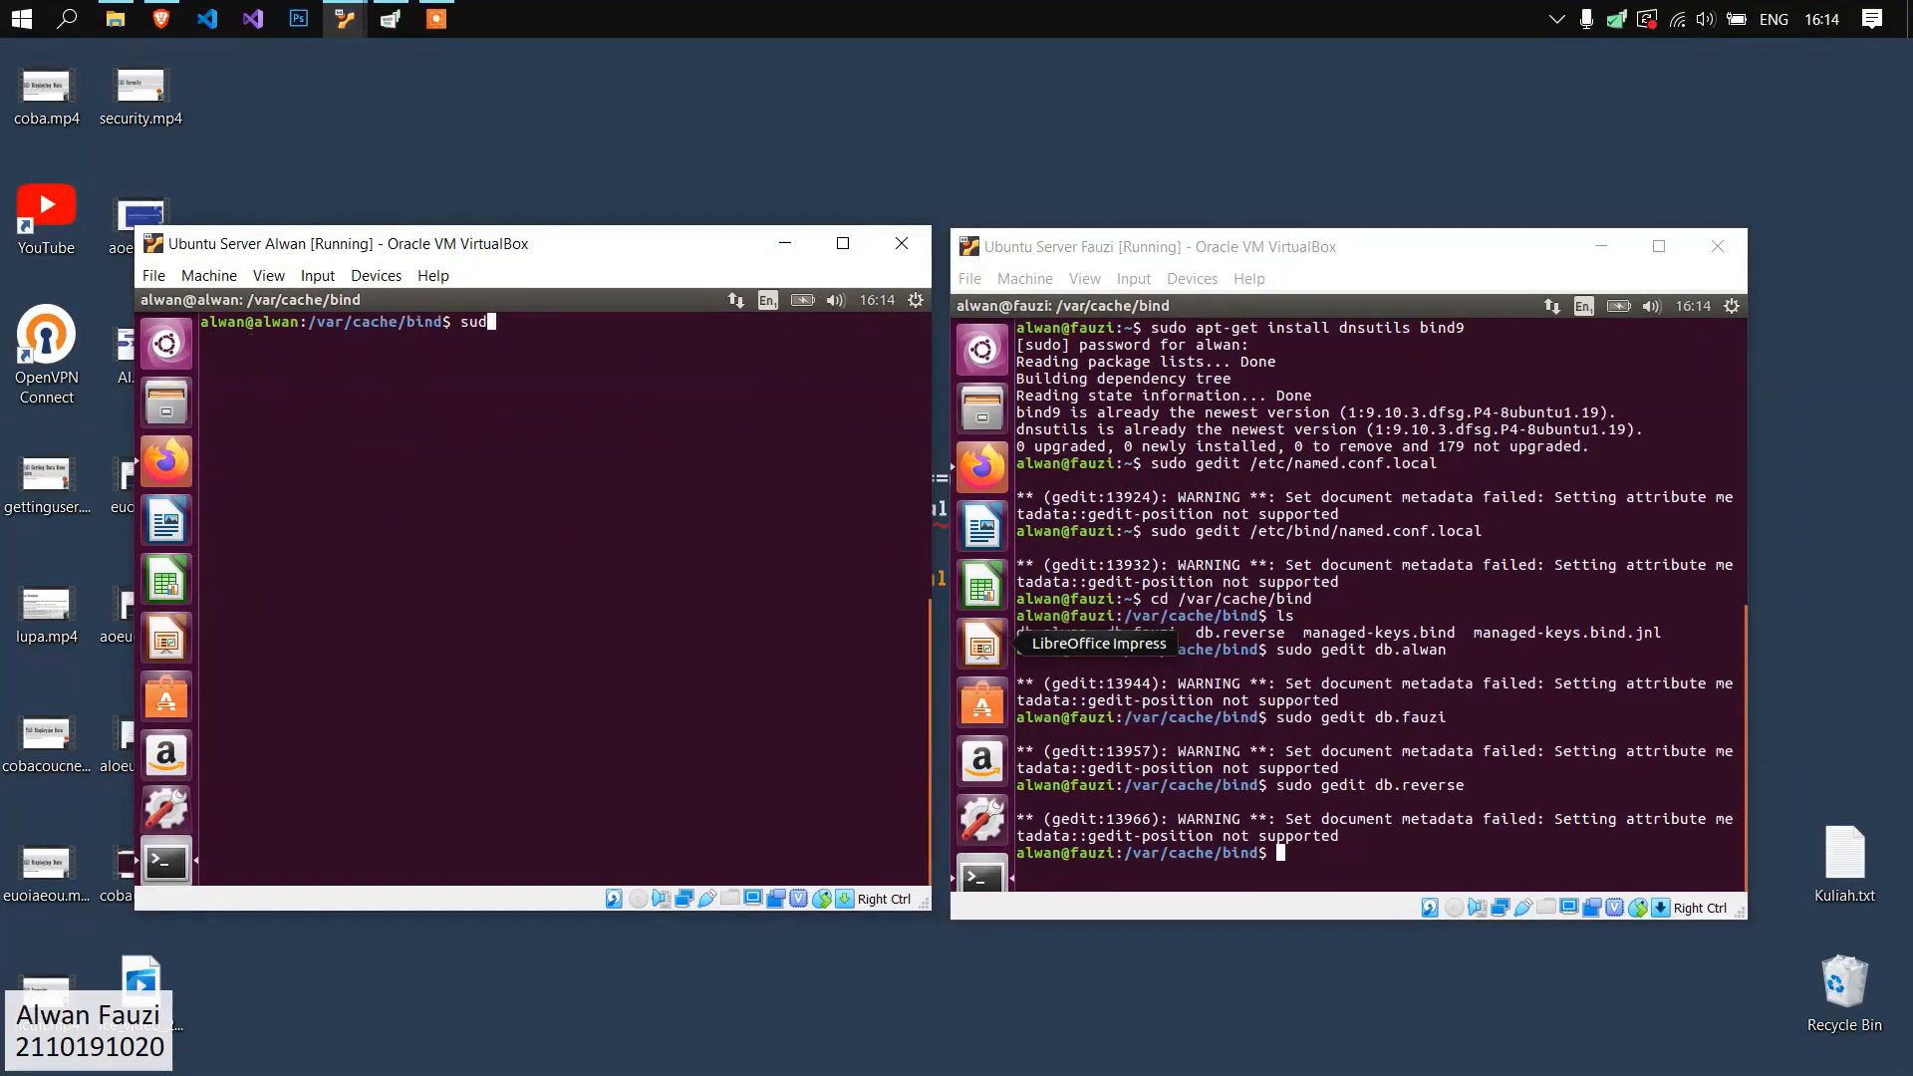
text(o service bind9 restart)
key(Return)
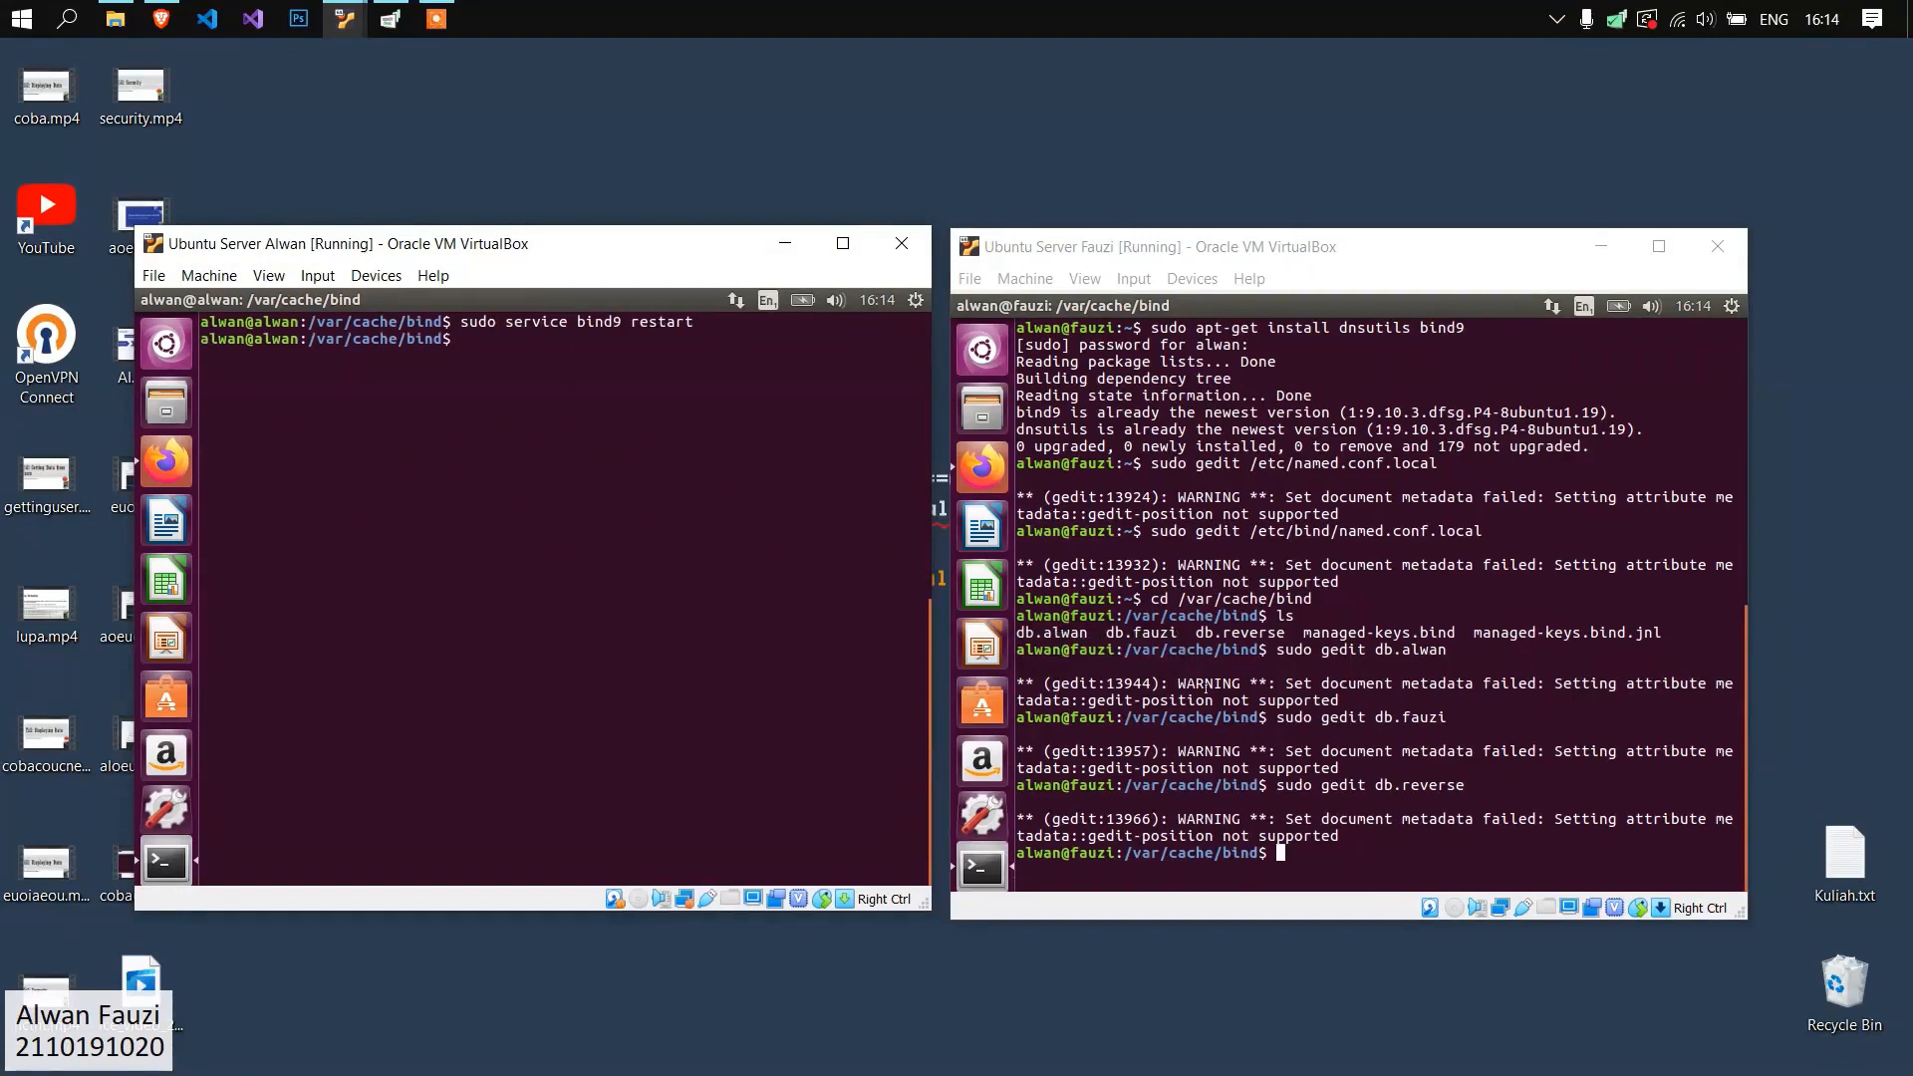
Clear the second server's terminal and restart its DNS service with "sudo service bind9 restart".
click(1237, 683)
text(clear)
key(Return)
text(sudo g)
key(BackSpace)
text(service)
key(BackSpace)
key(BackSpace)
key(BackSpace)
key(BackSpace)
key(BackSpace)
text(rvice bind)
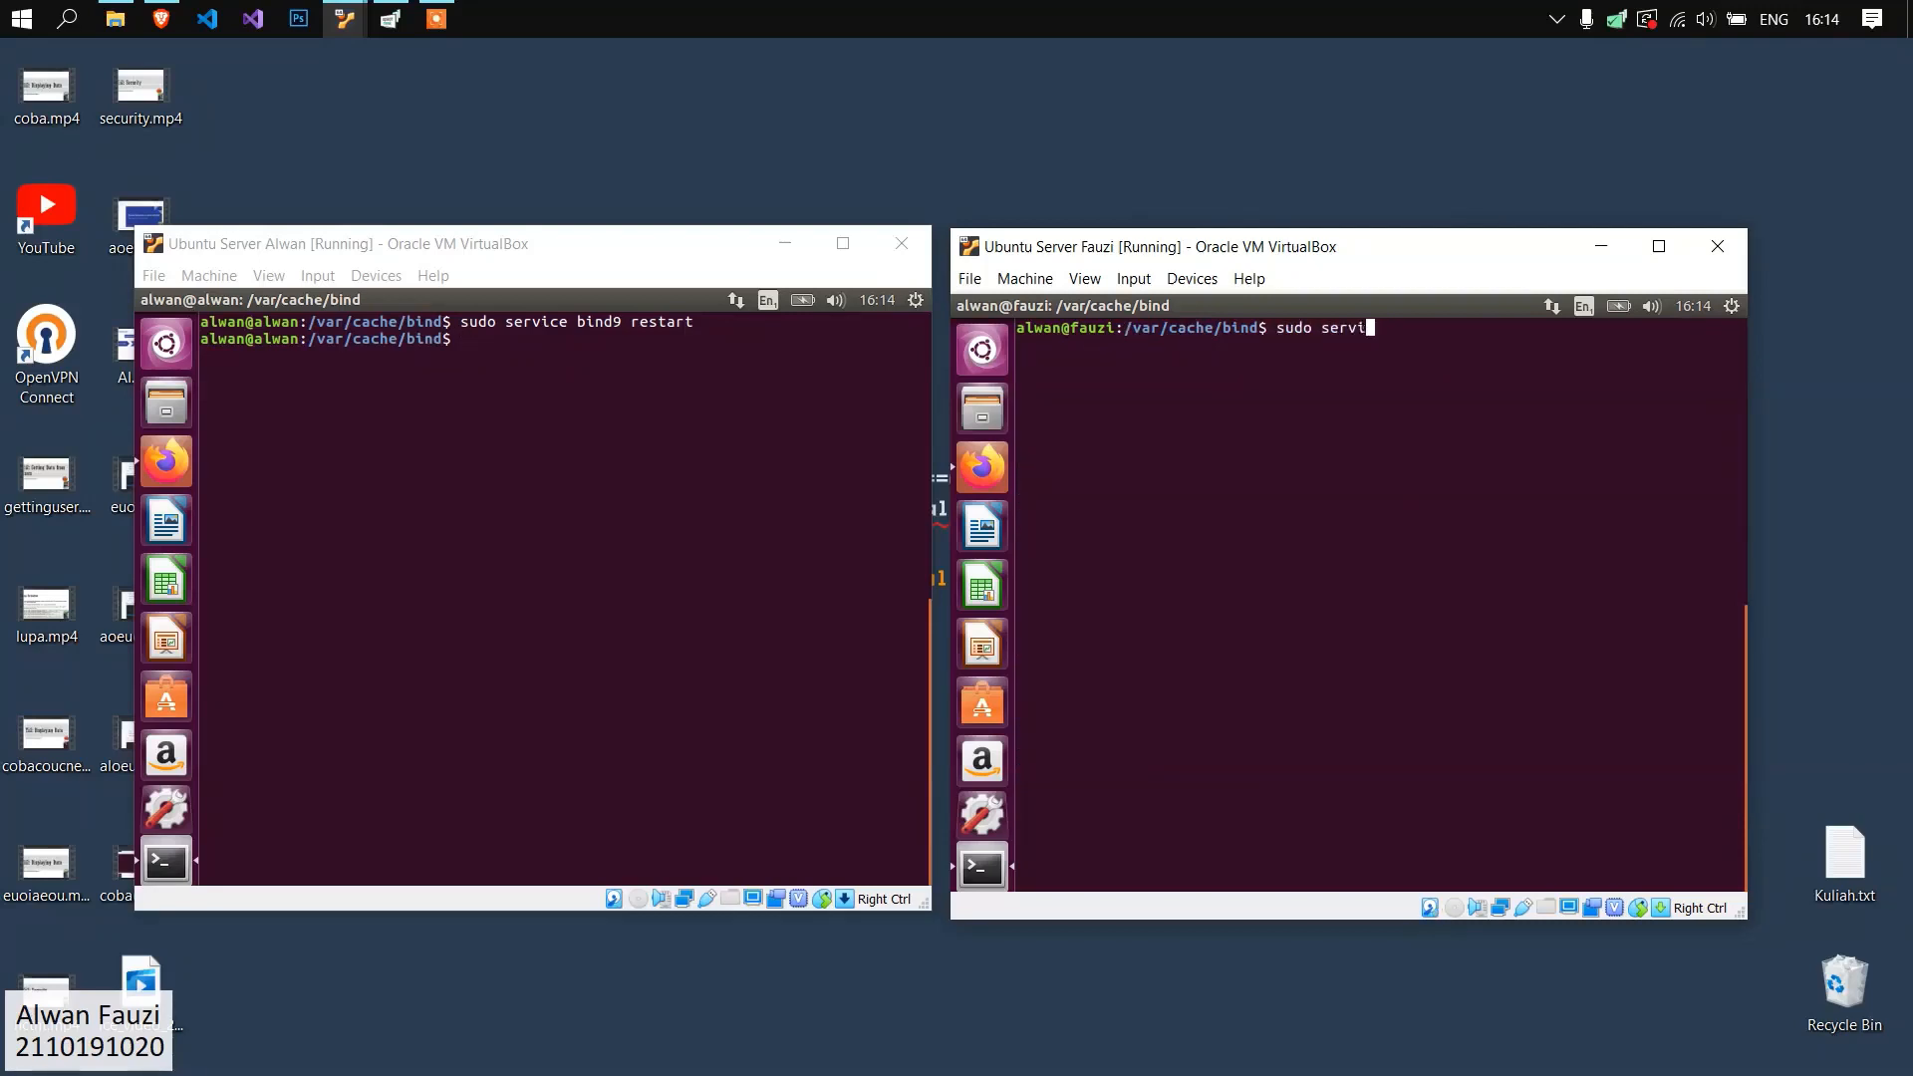
key(BackSpace)
key(BackSpace)
key(BackSpace)
key(BackSpace)
key(BackSpace)
text(bind9 restart)
key(Return)
Open the resolver configuration on the first server with "sudo gedit /etc/resolv.conf".
click(572, 449)
text(sudo gedit /et)
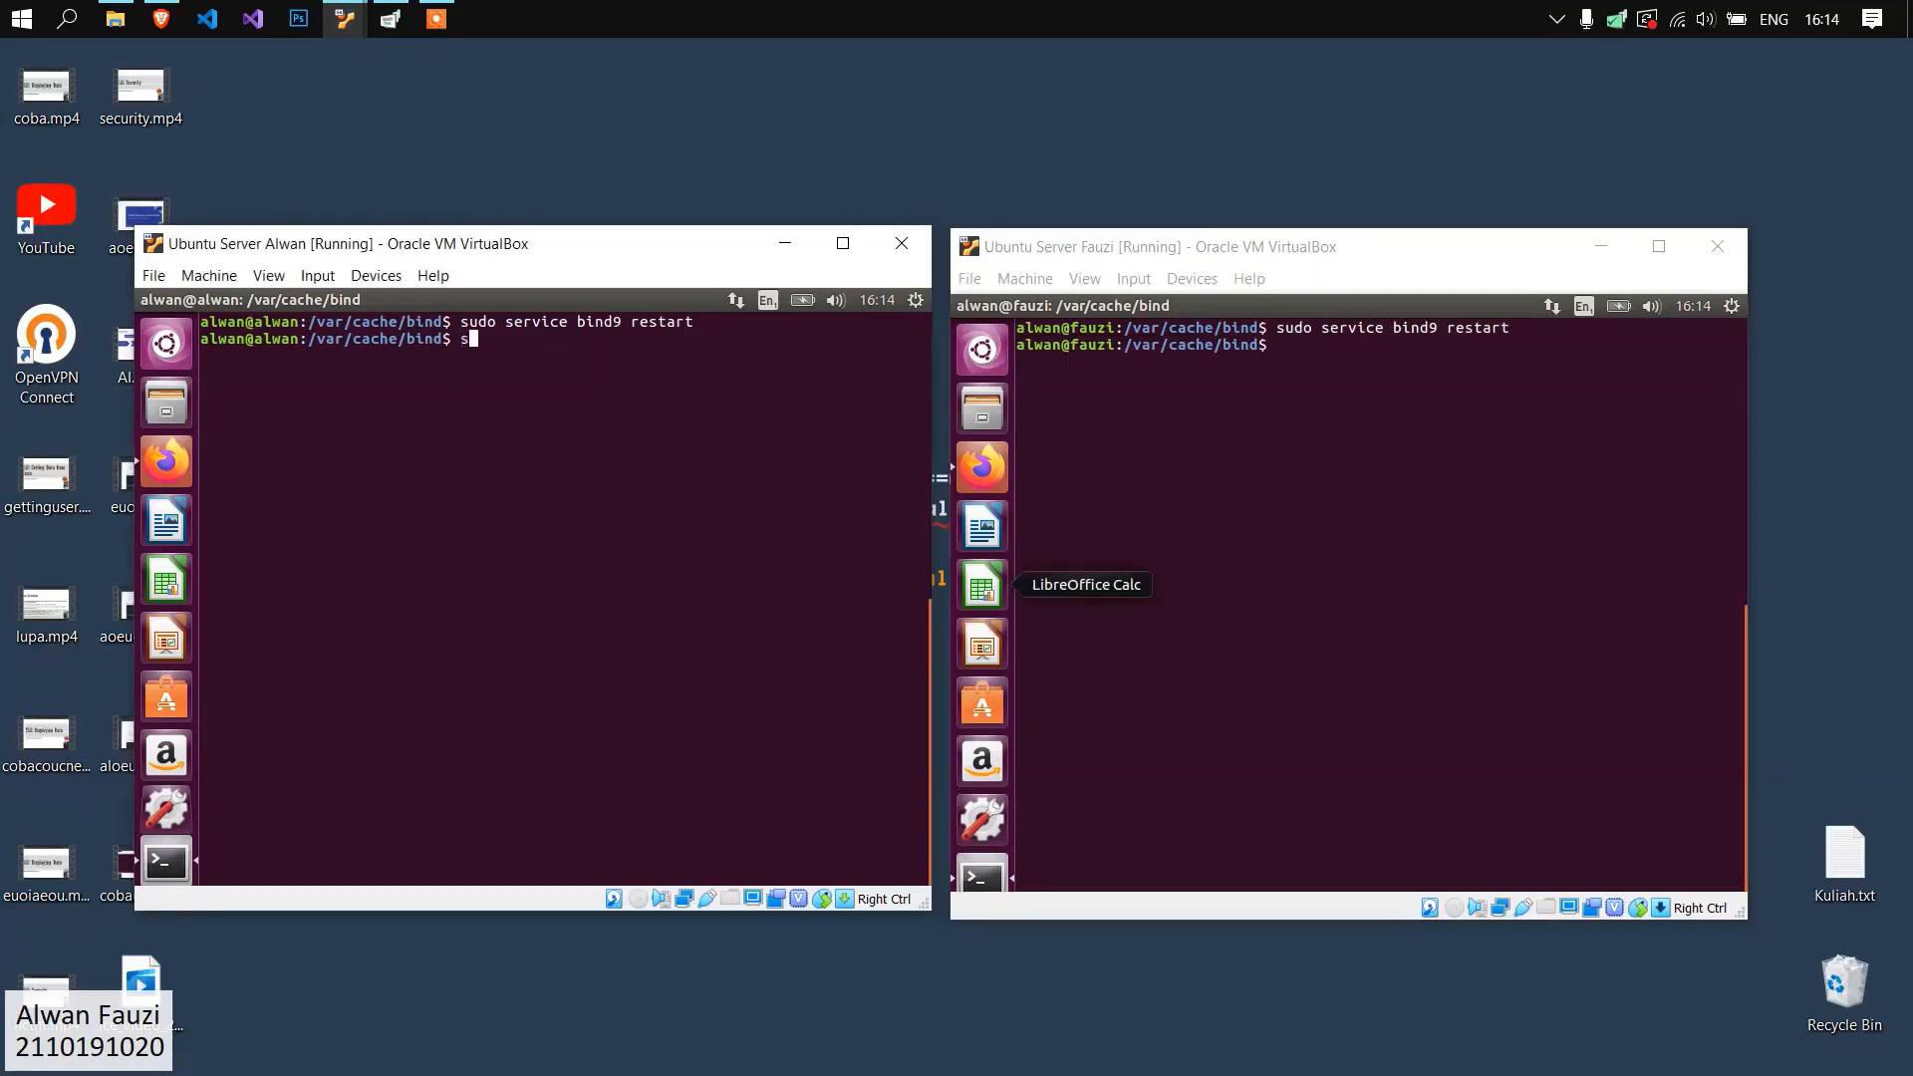
text(c/resolv.conf)
key(Return)
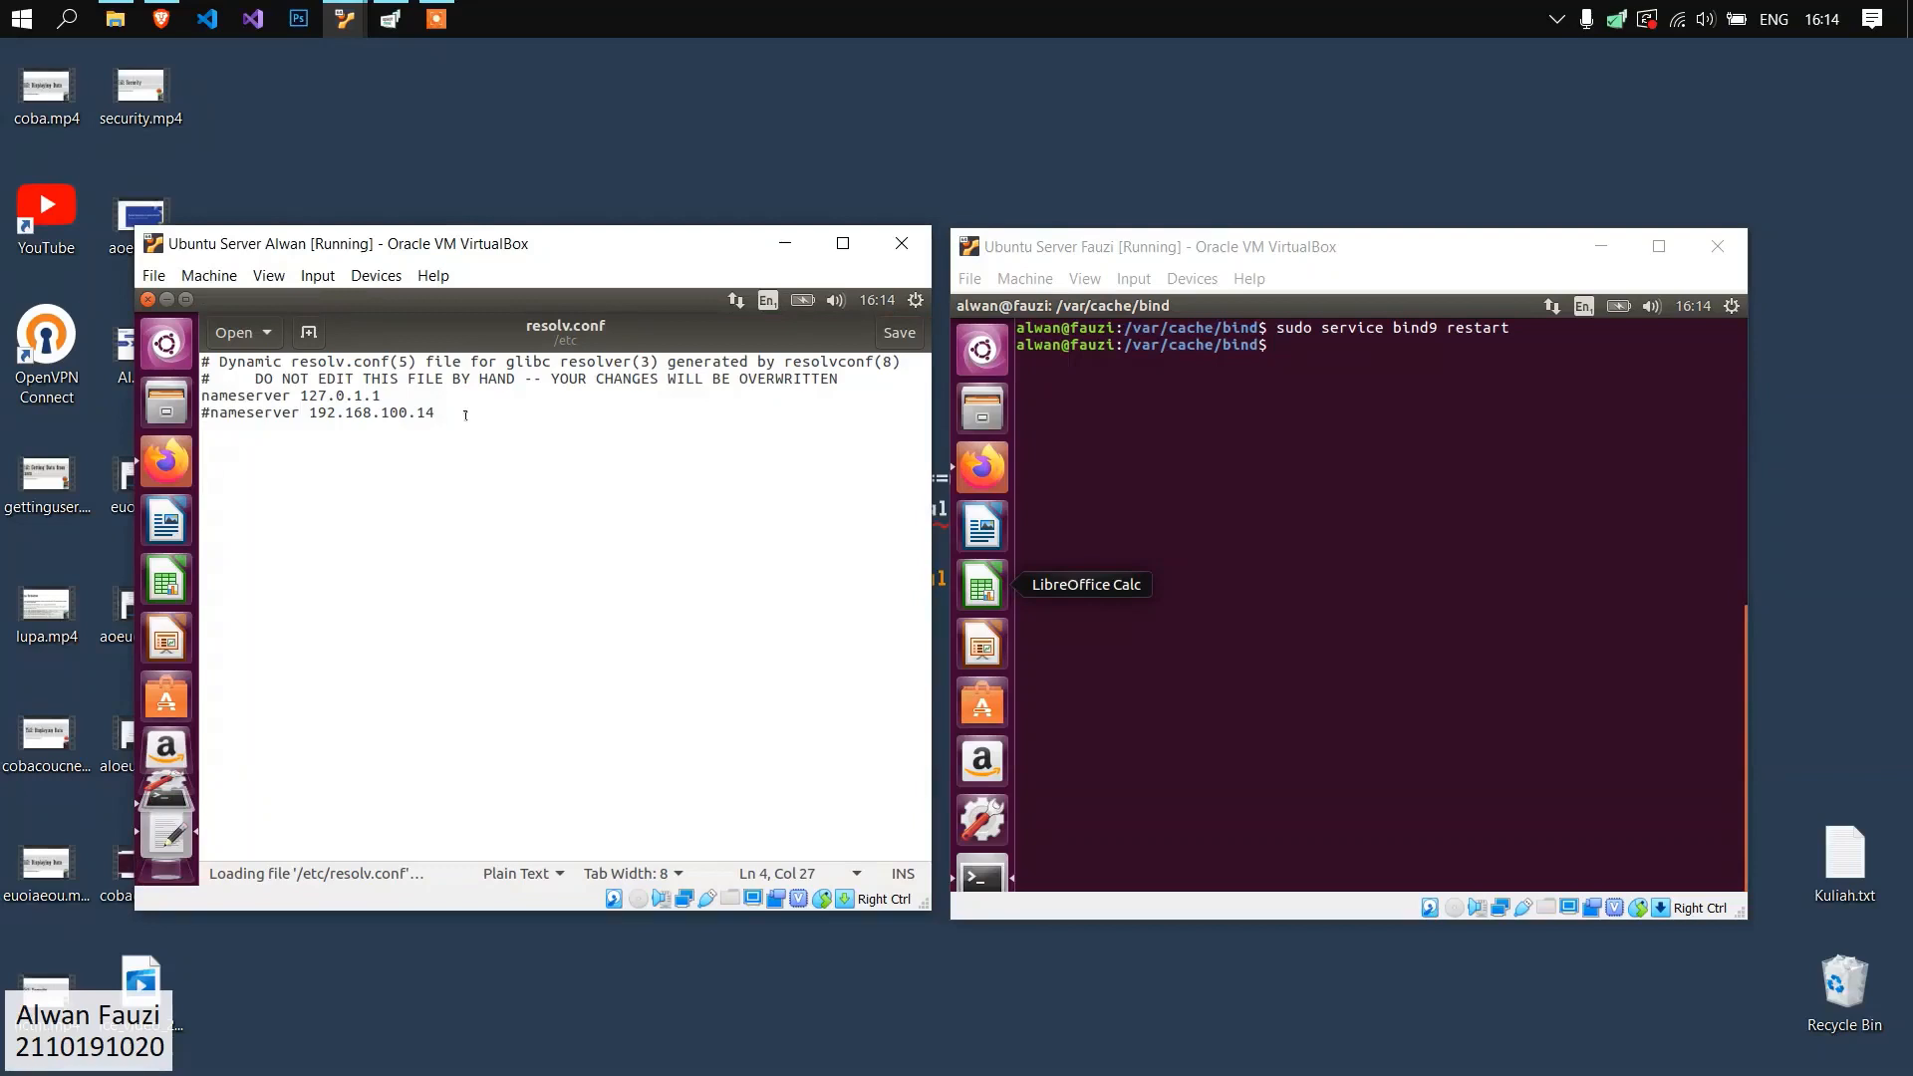
Comment out nameserver 127.0.1.1, uncomment nameserver 192.168.100.14, then save and close resolv.conf on the first server.
text(#)
key(BackSpace)
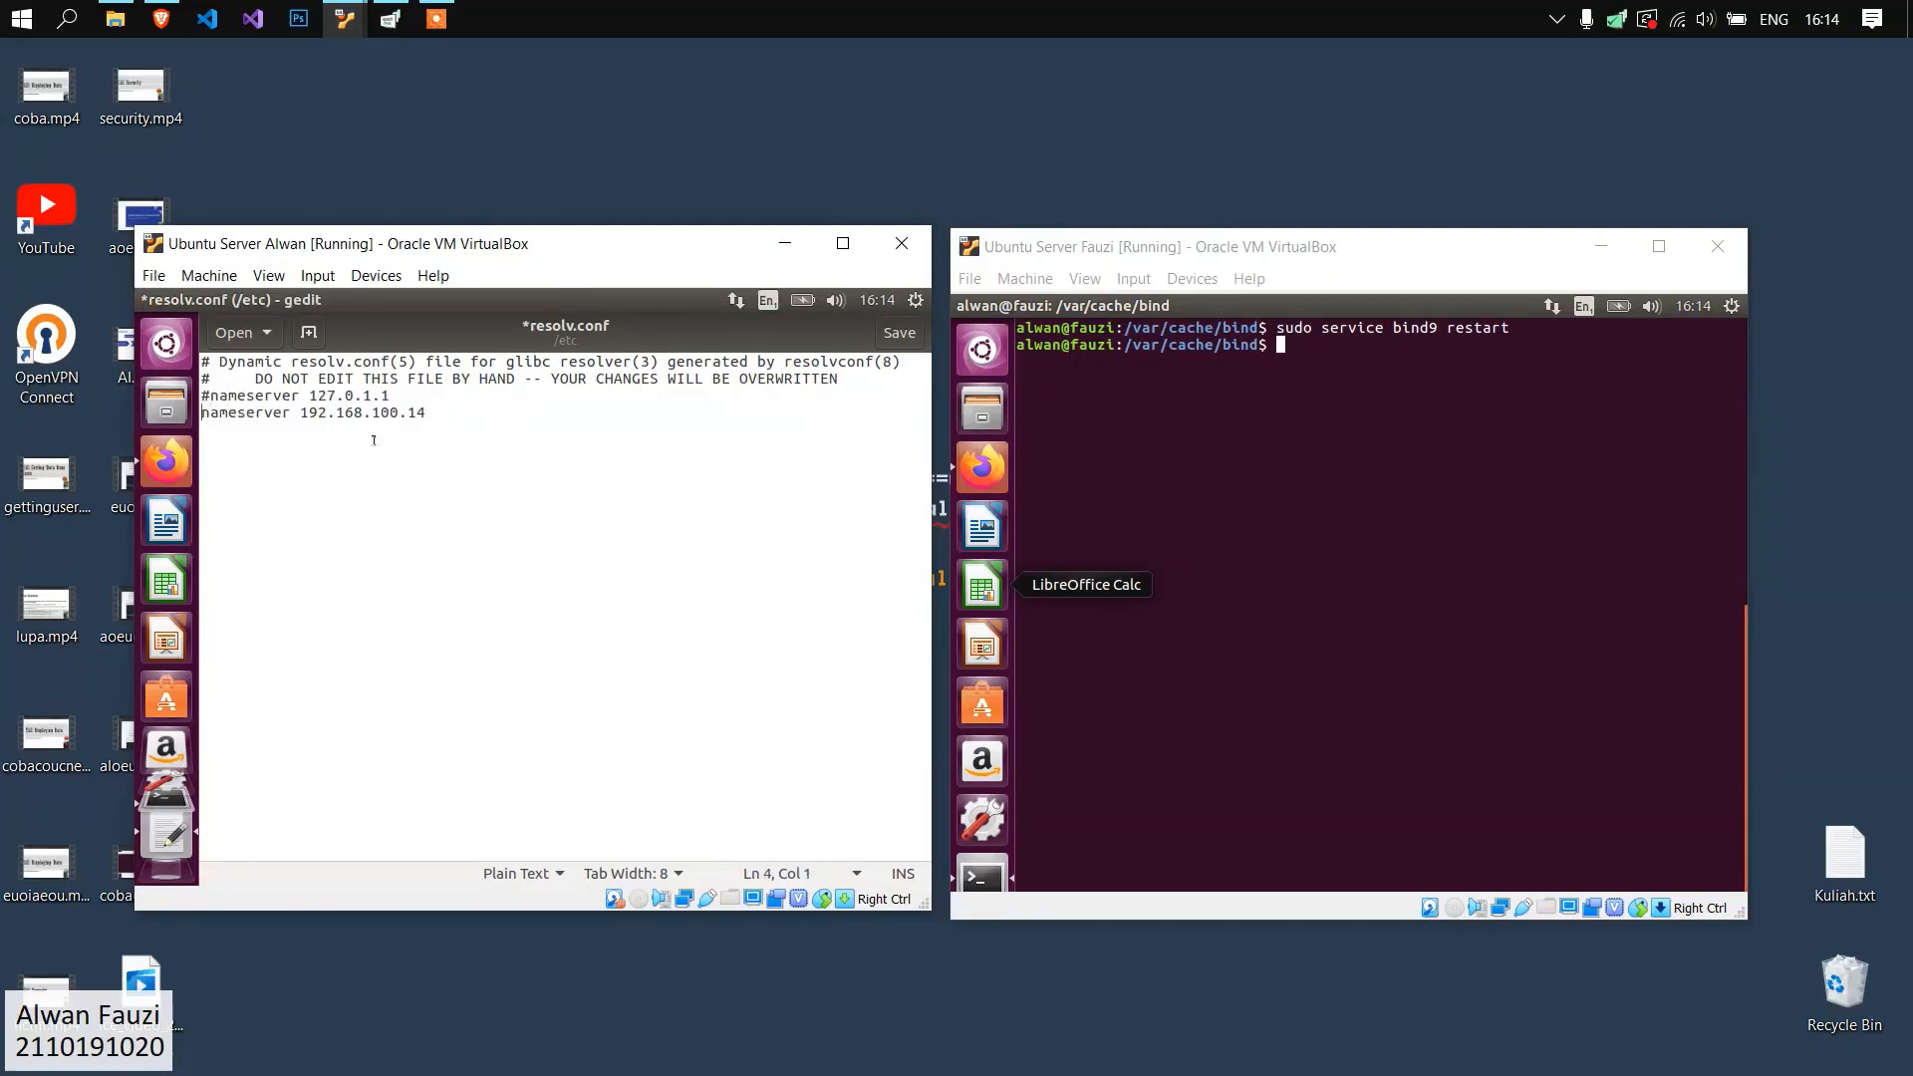
click(419, 412)
drag(419, 412, 368, 414)
click(451, 422)
click(430, 430)
key(ctrl+s)
click(148, 300)
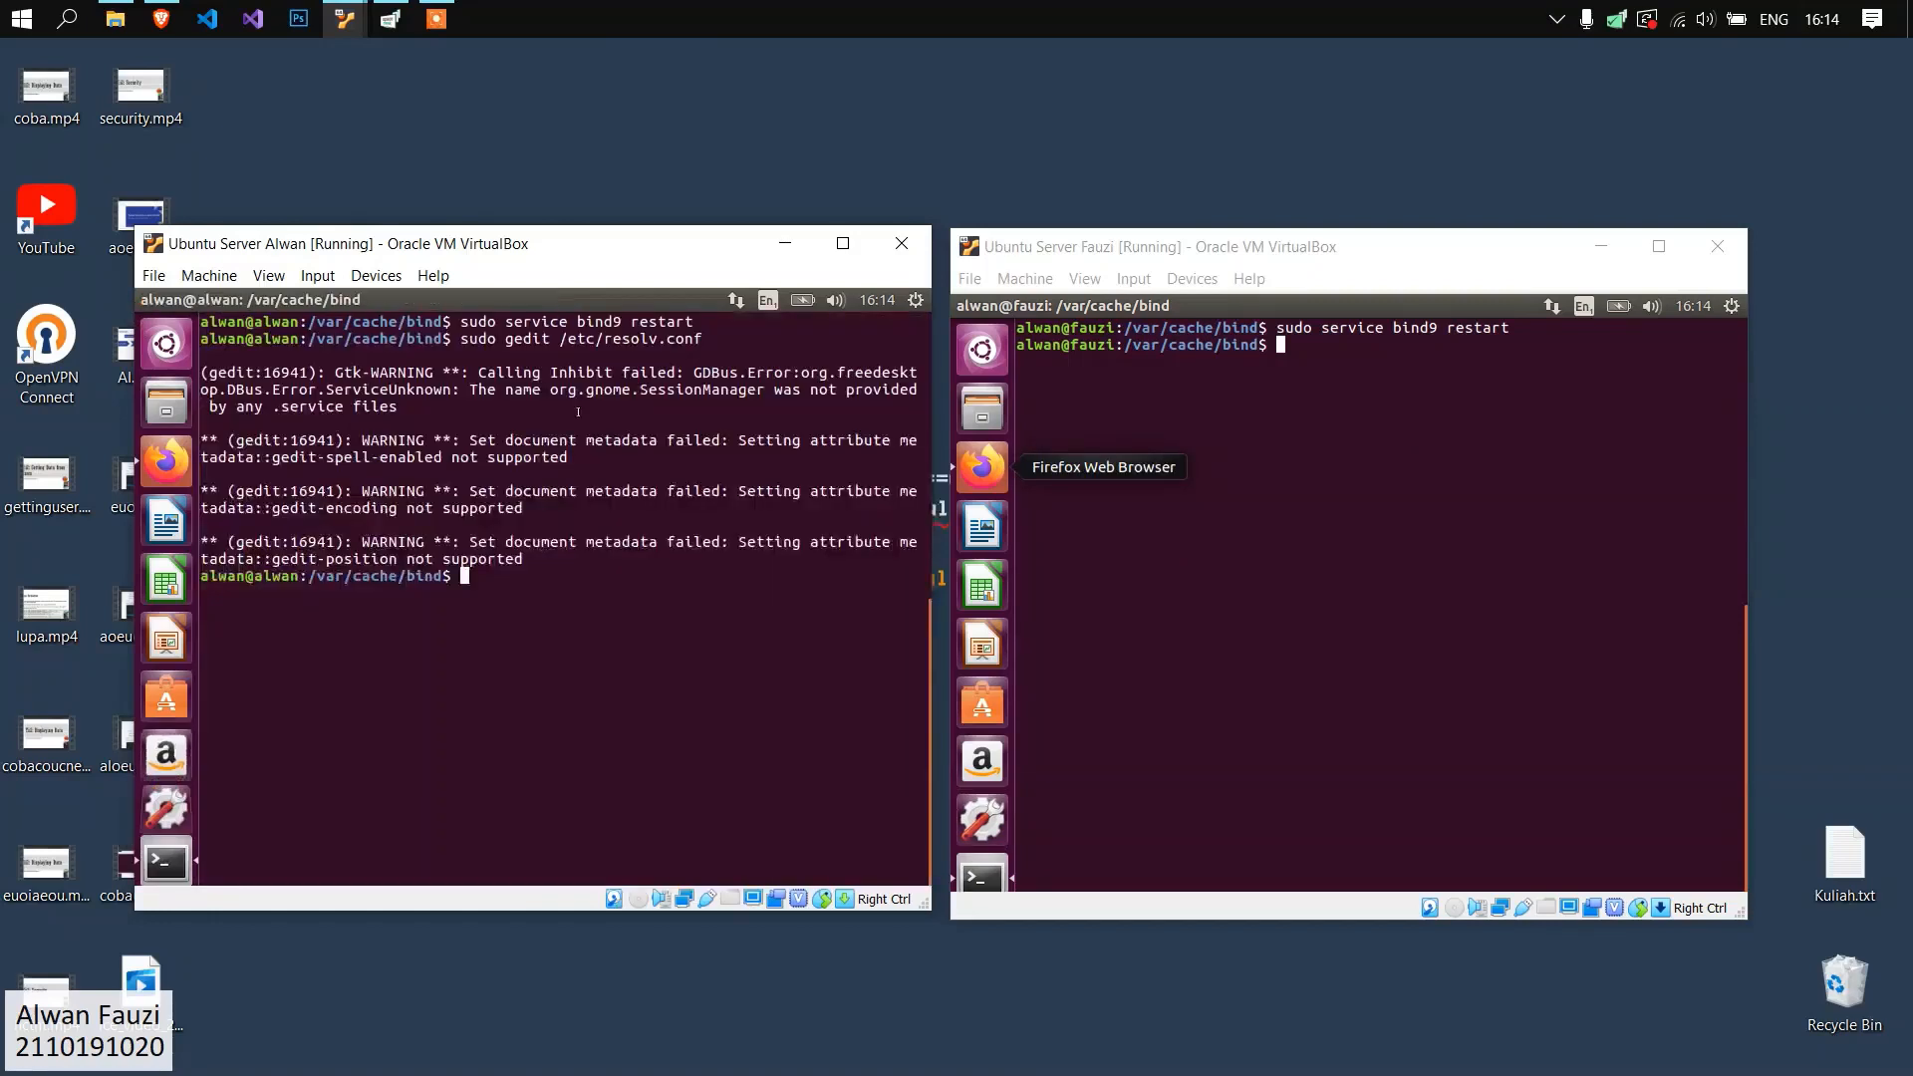
Open /etc/resolv.conf with sudo gedit on the second server, check its nameserver entries and close the file.
click(1326, 601)
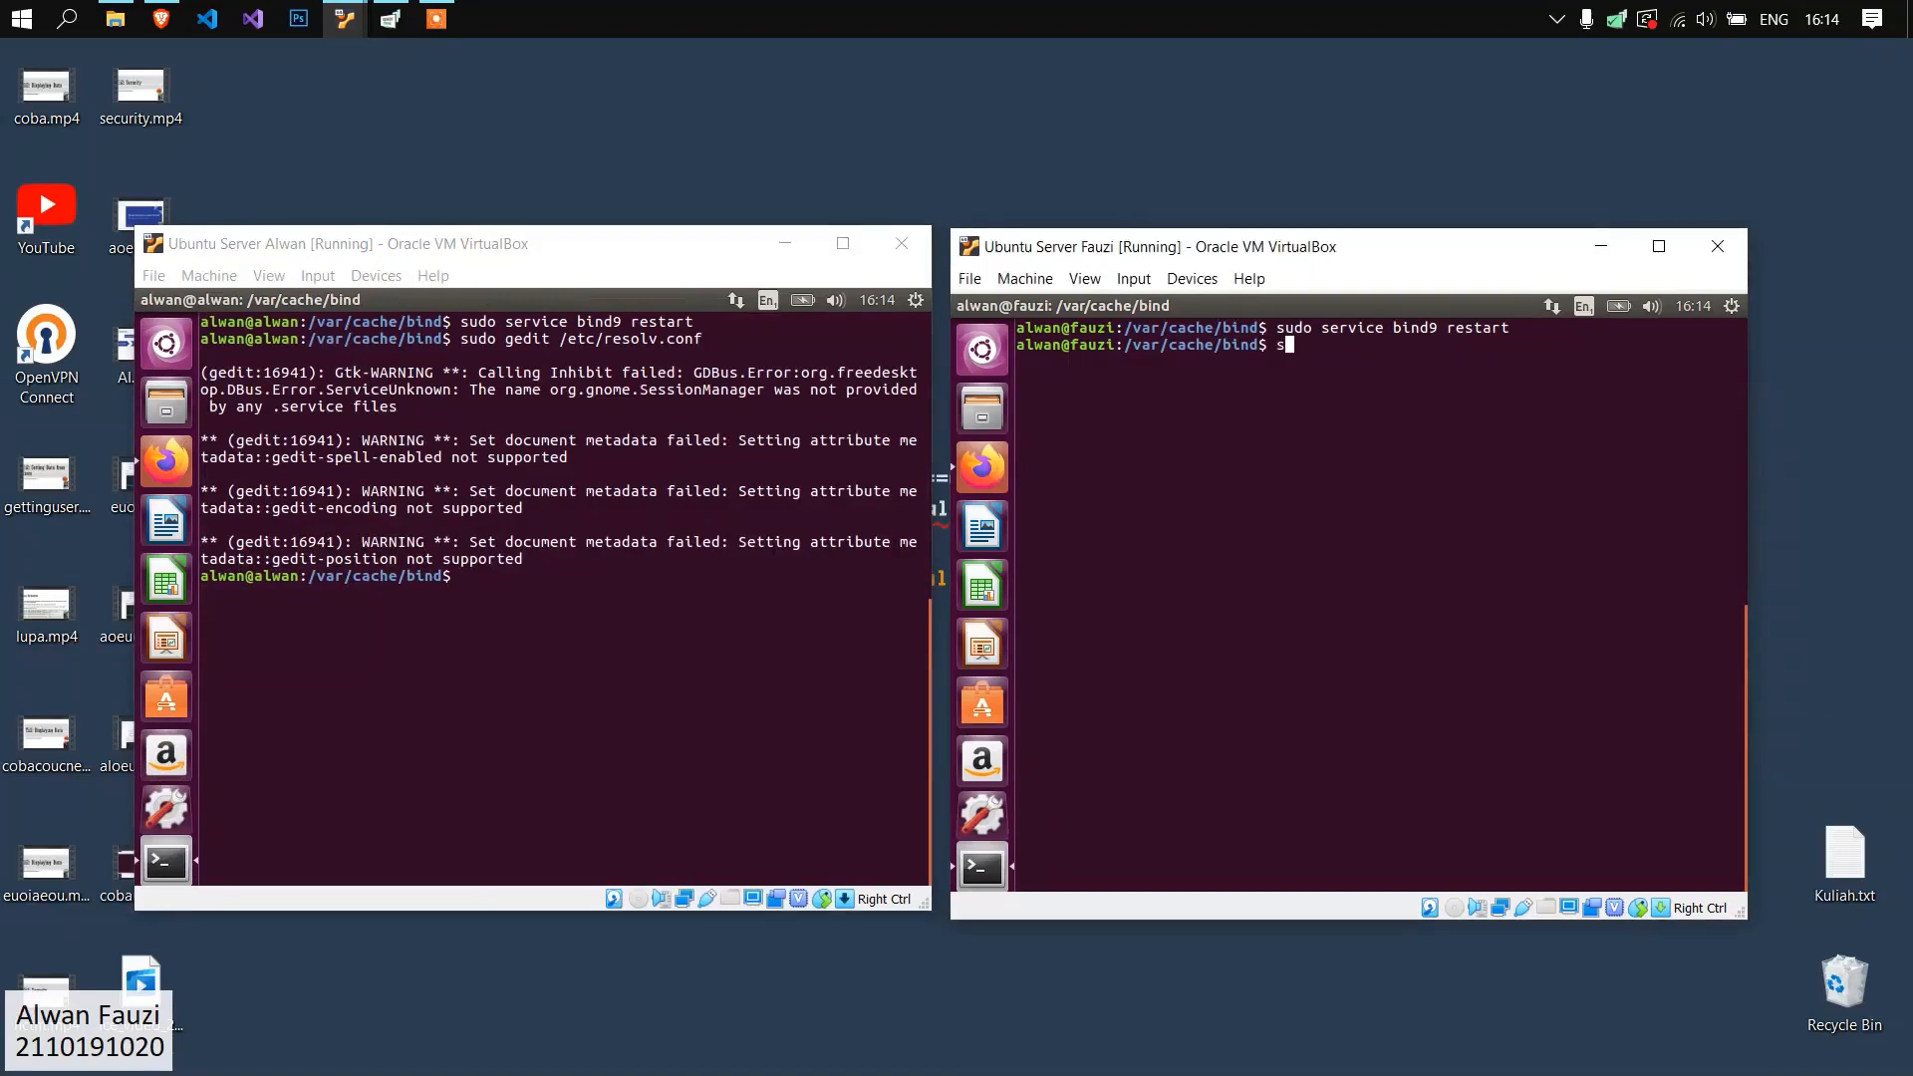
text(sudo gedit /etc/reso)
text(conf)
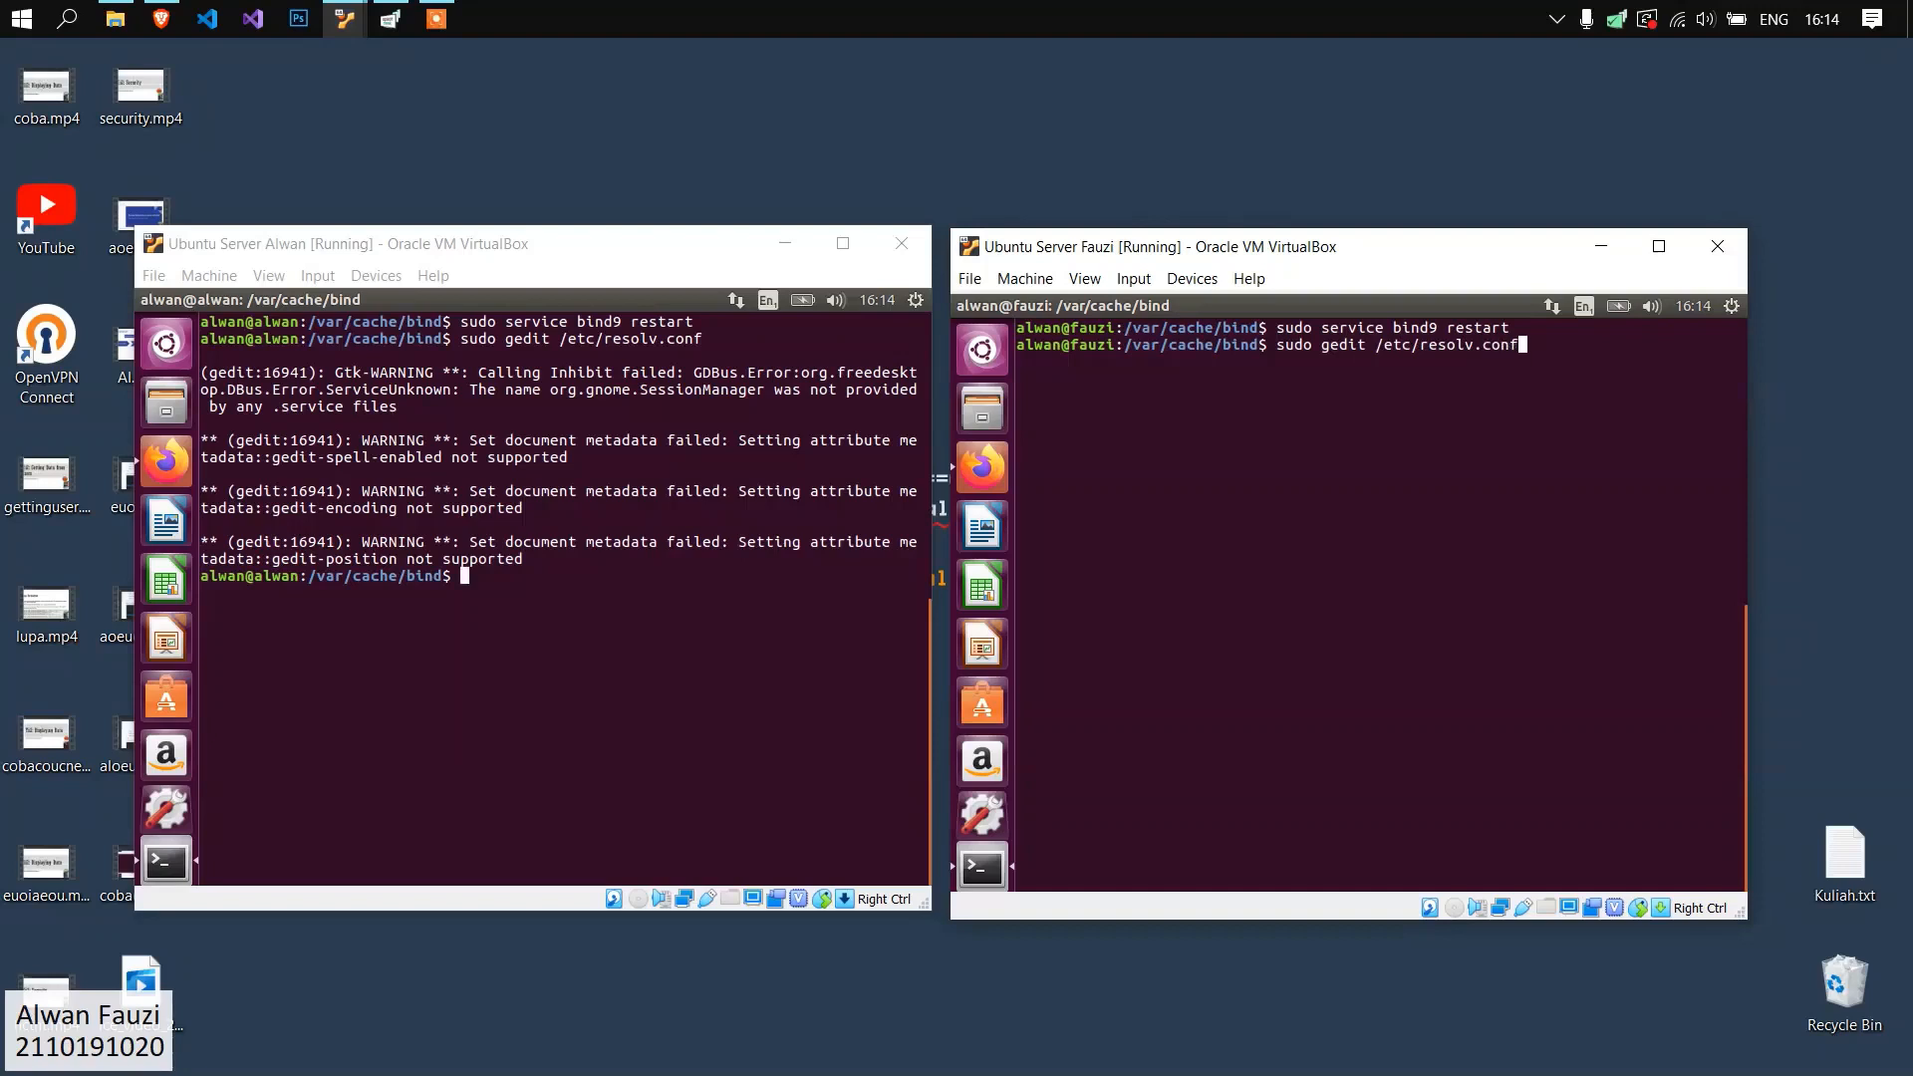
key(Return)
click(1017, 419)
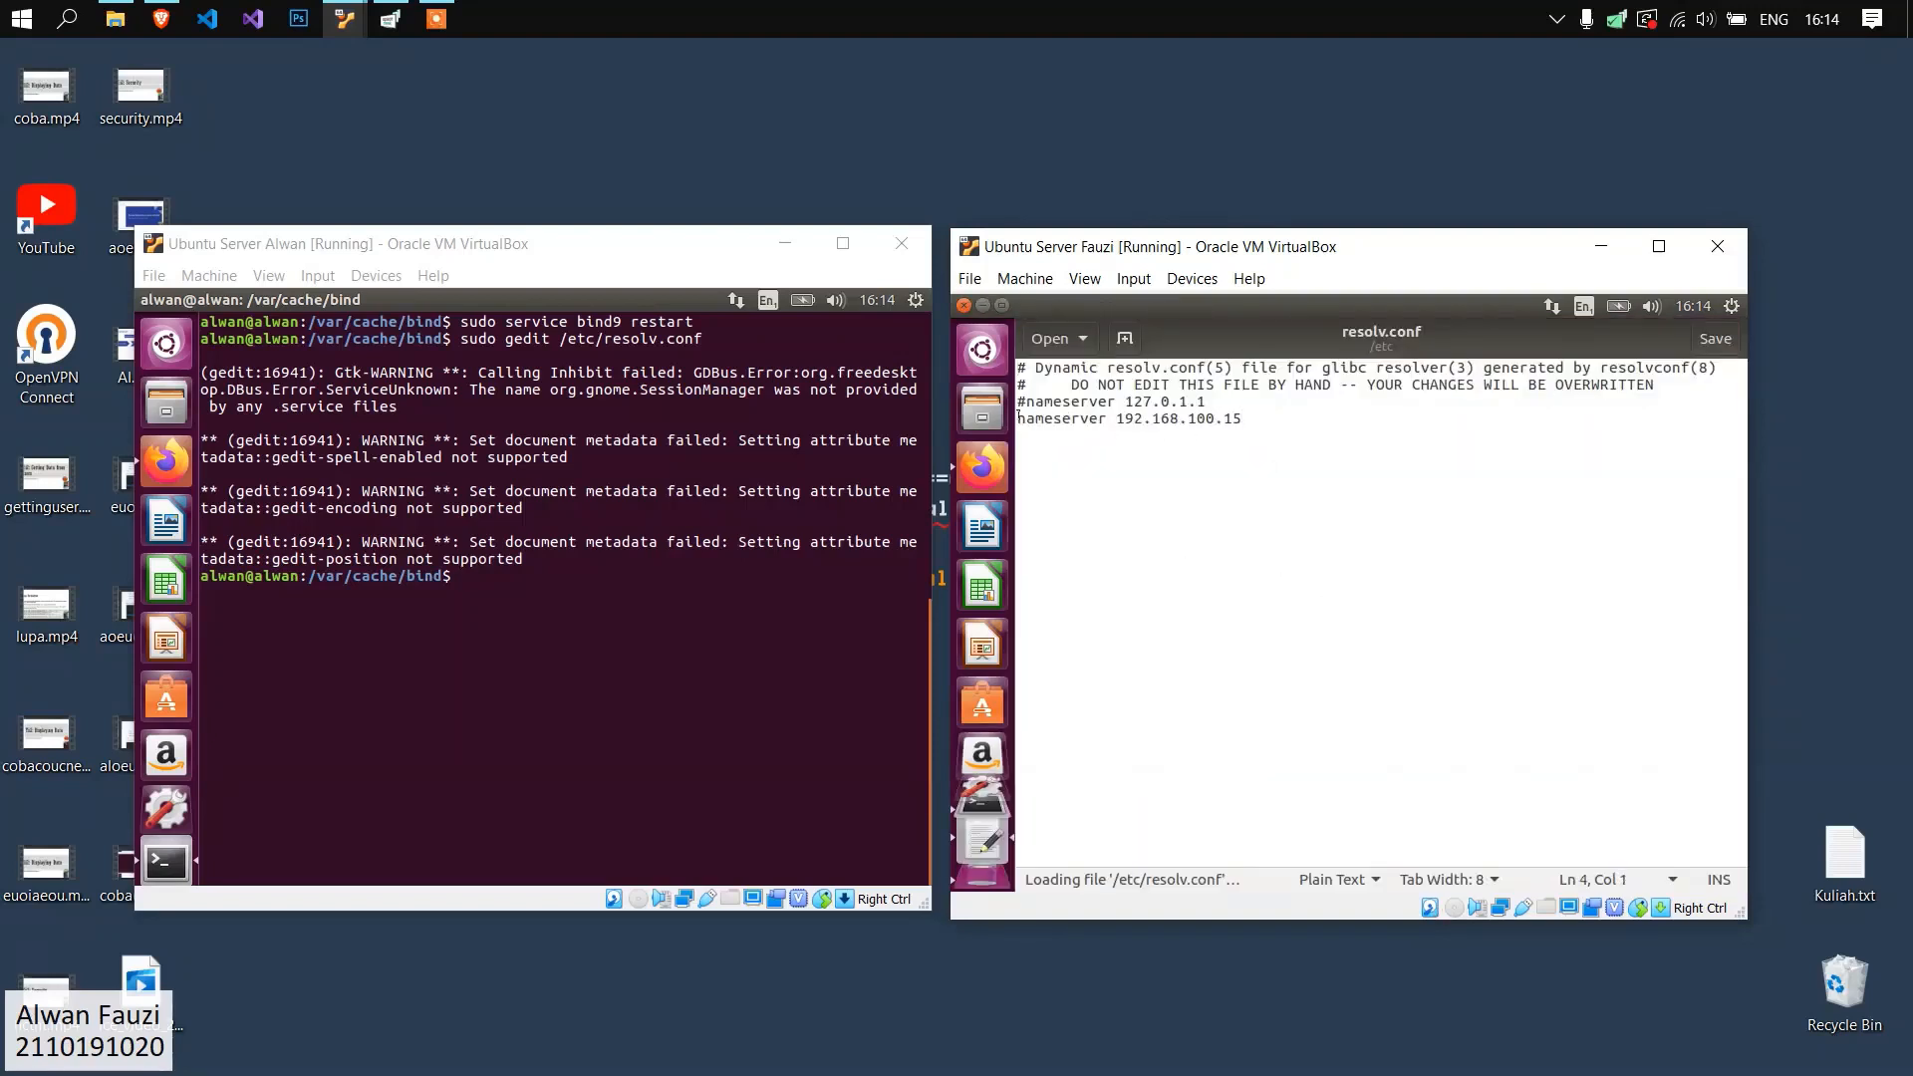
click(1239, 419)
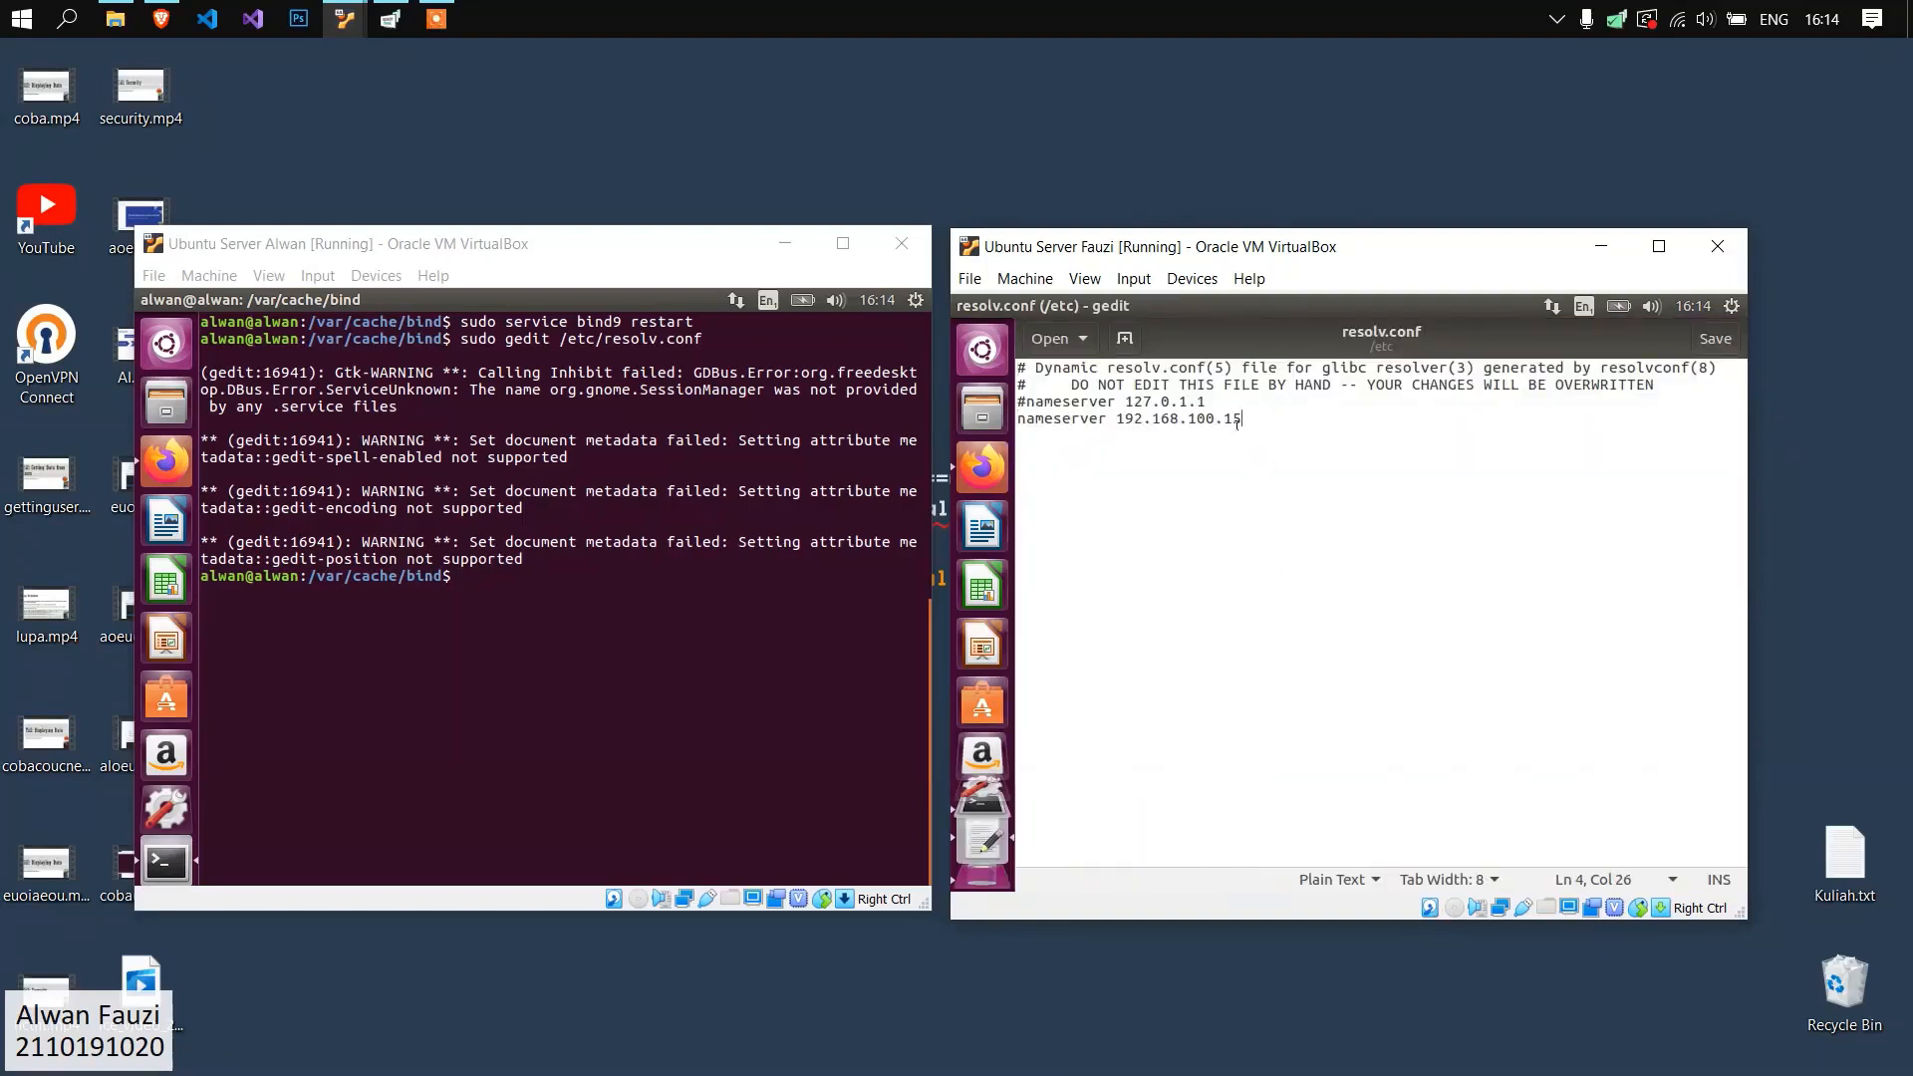
click(963, 305)
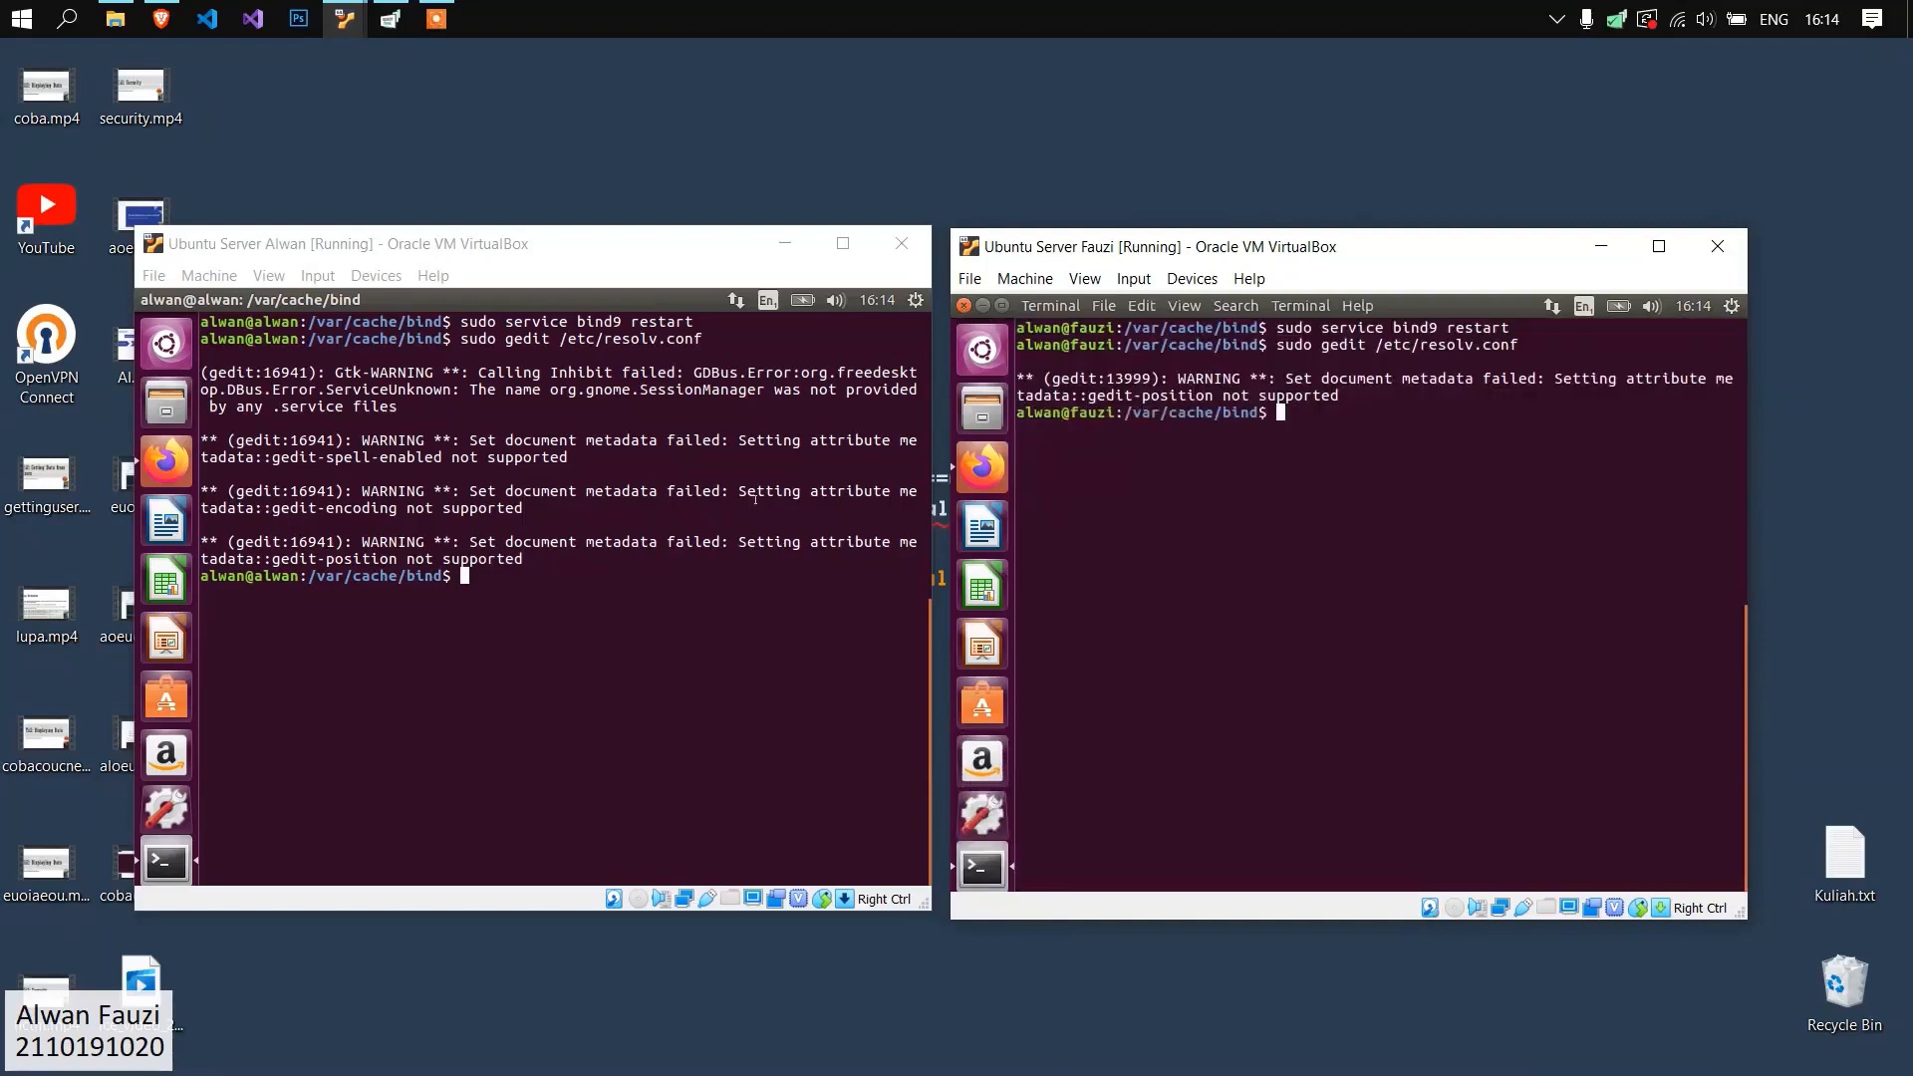
Run nslookup on the first server and query alwan.org, fauzi.org, mail.alwan.org and mail.fauzi.org.
click(685, 586)
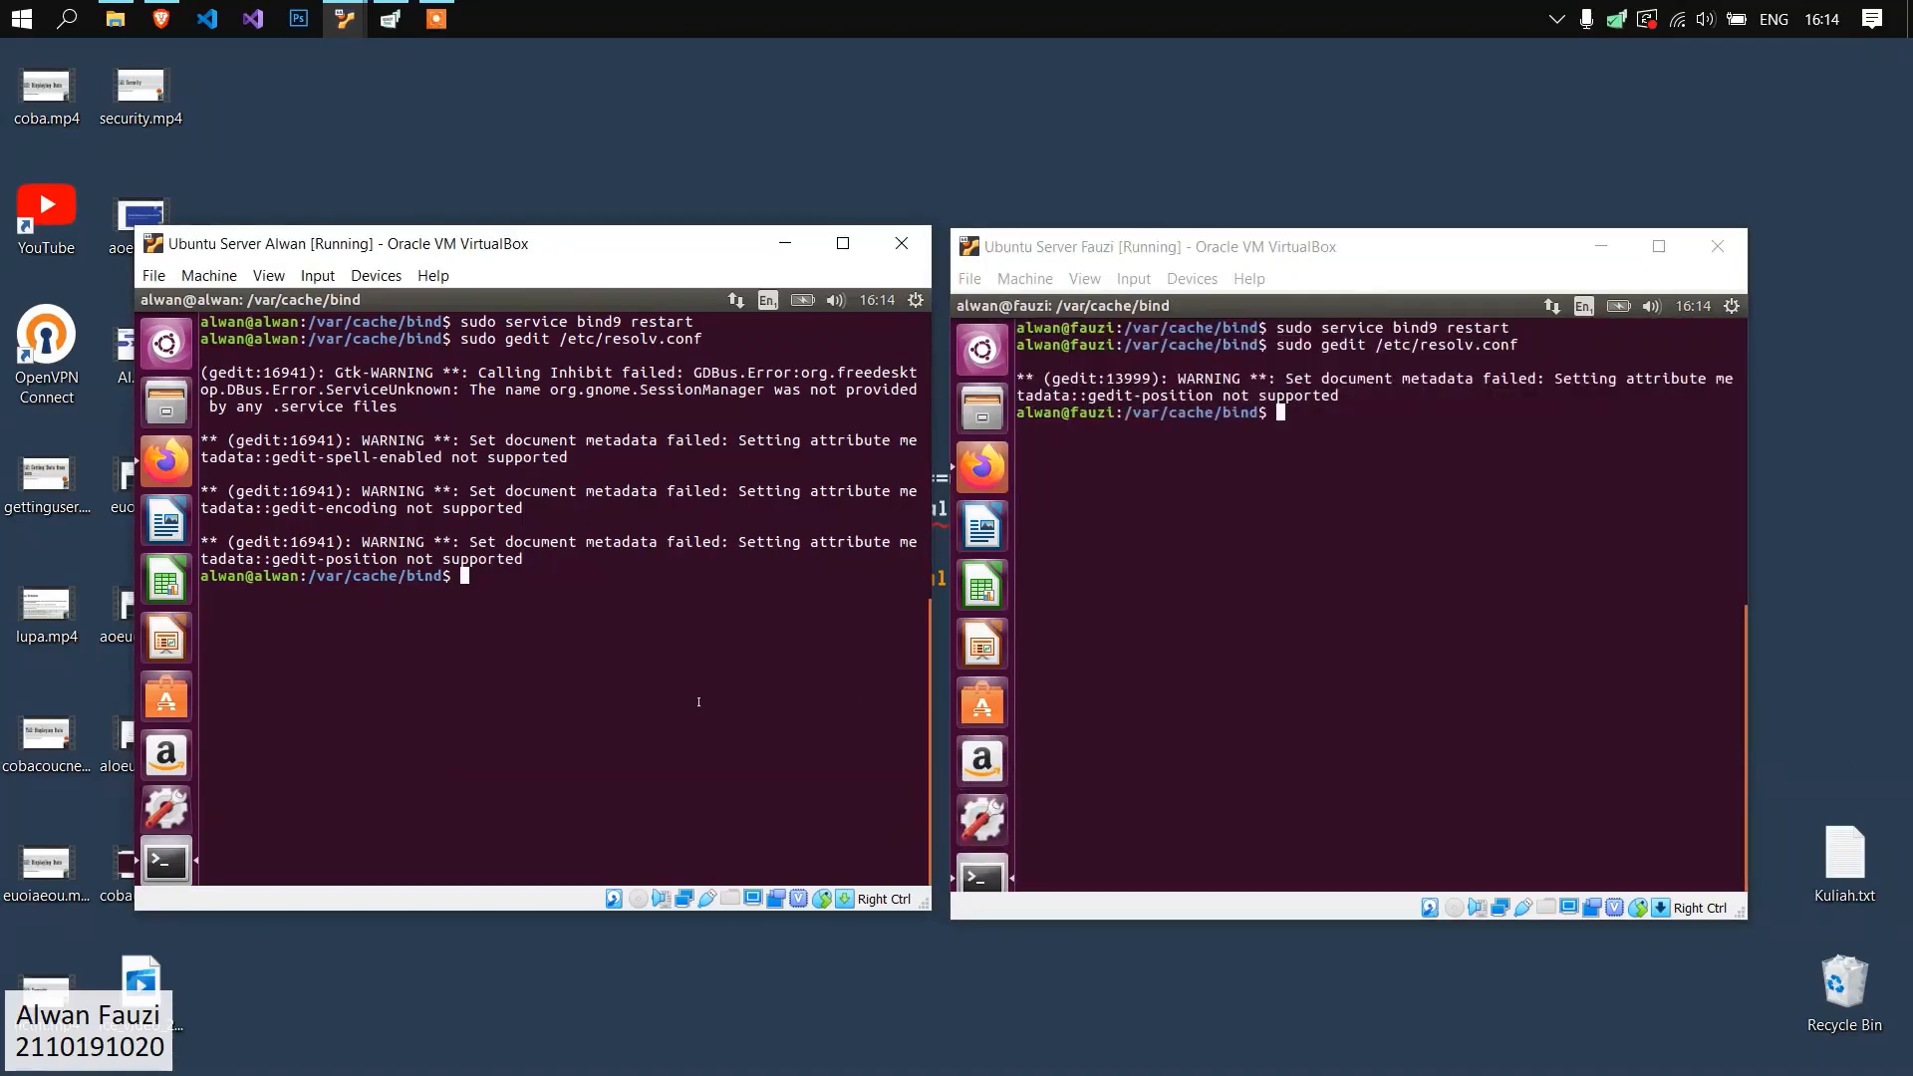
text(nslookup)
key(Return)
text(alwan.org)
key(Return)
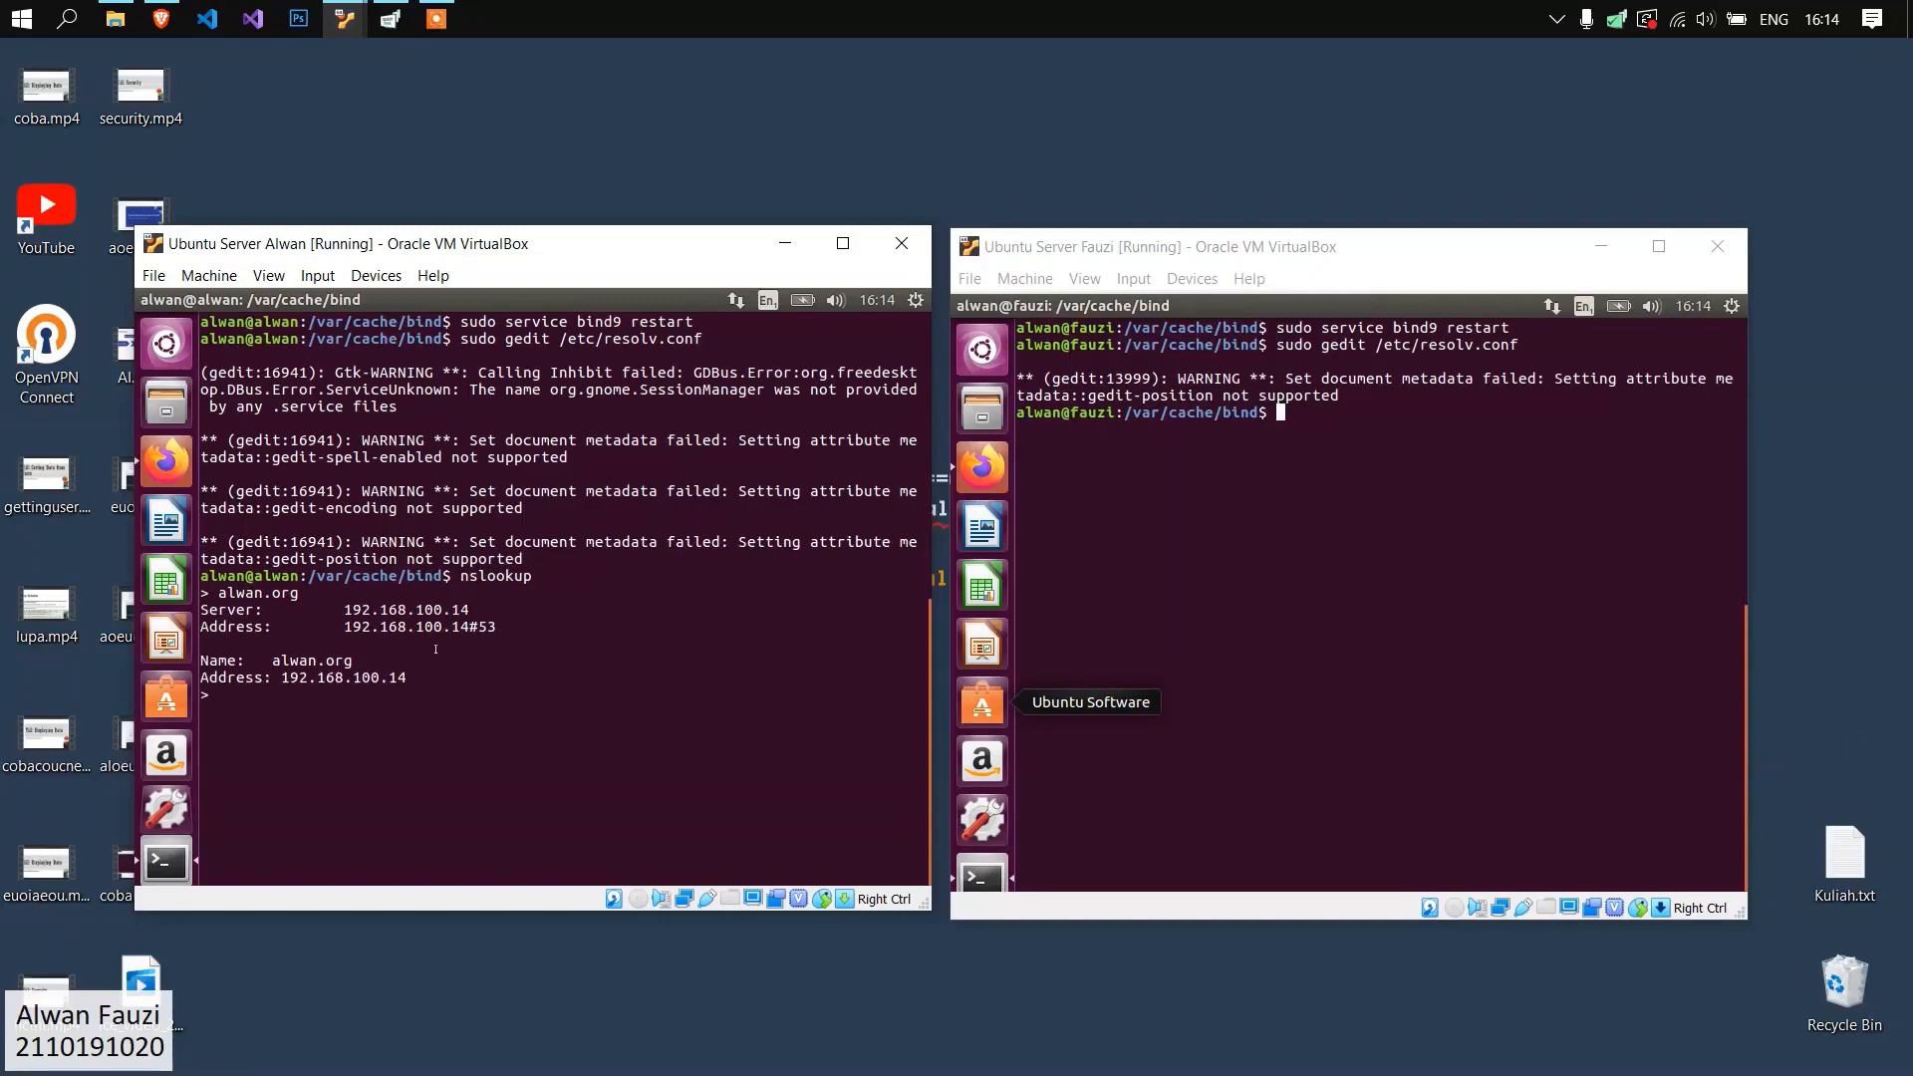
text(fauzi.org)
key(Return)
text(mail.alwan.org)
key(Return)
text(mail.fauzi.org)
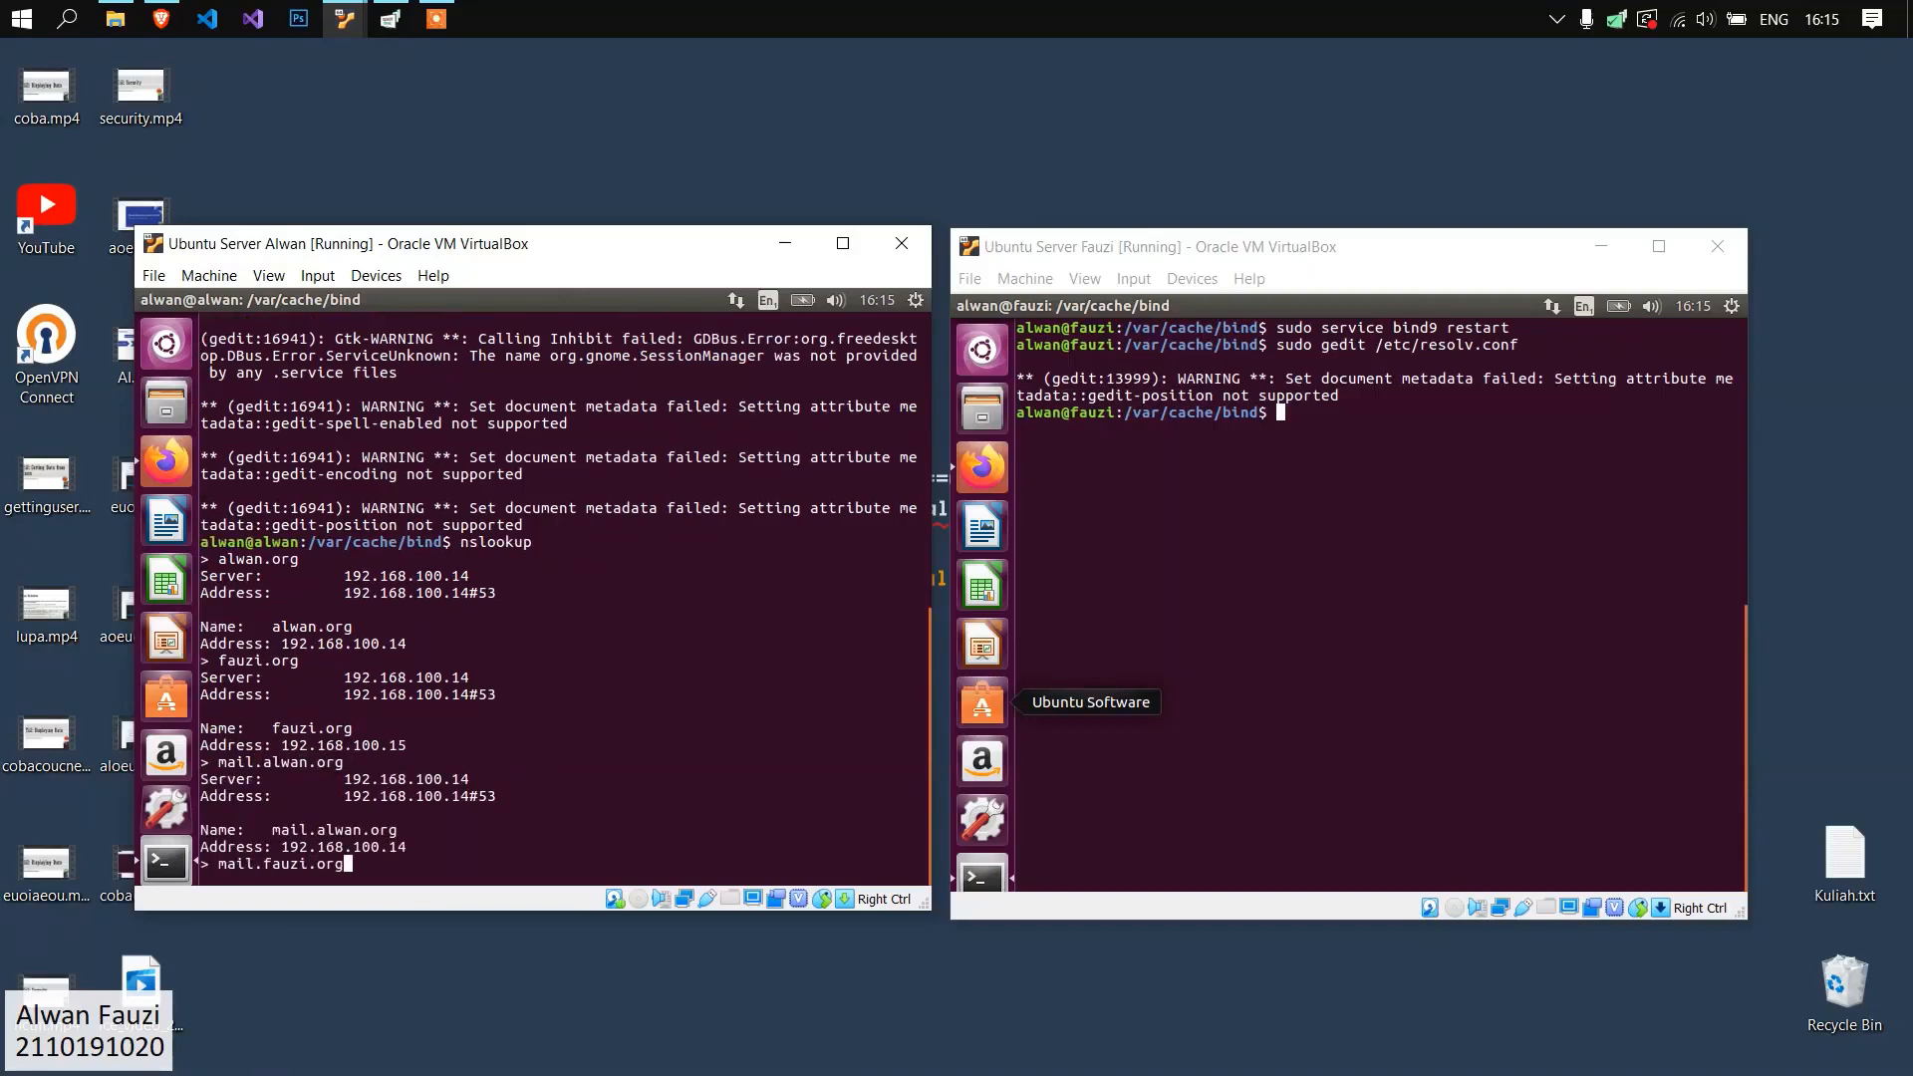
key(Return)
Query 192.168.100.14 and 192.168.100.15 in nslookup to test the reverse zone, and review all lookup results.
text(192.168.100.)
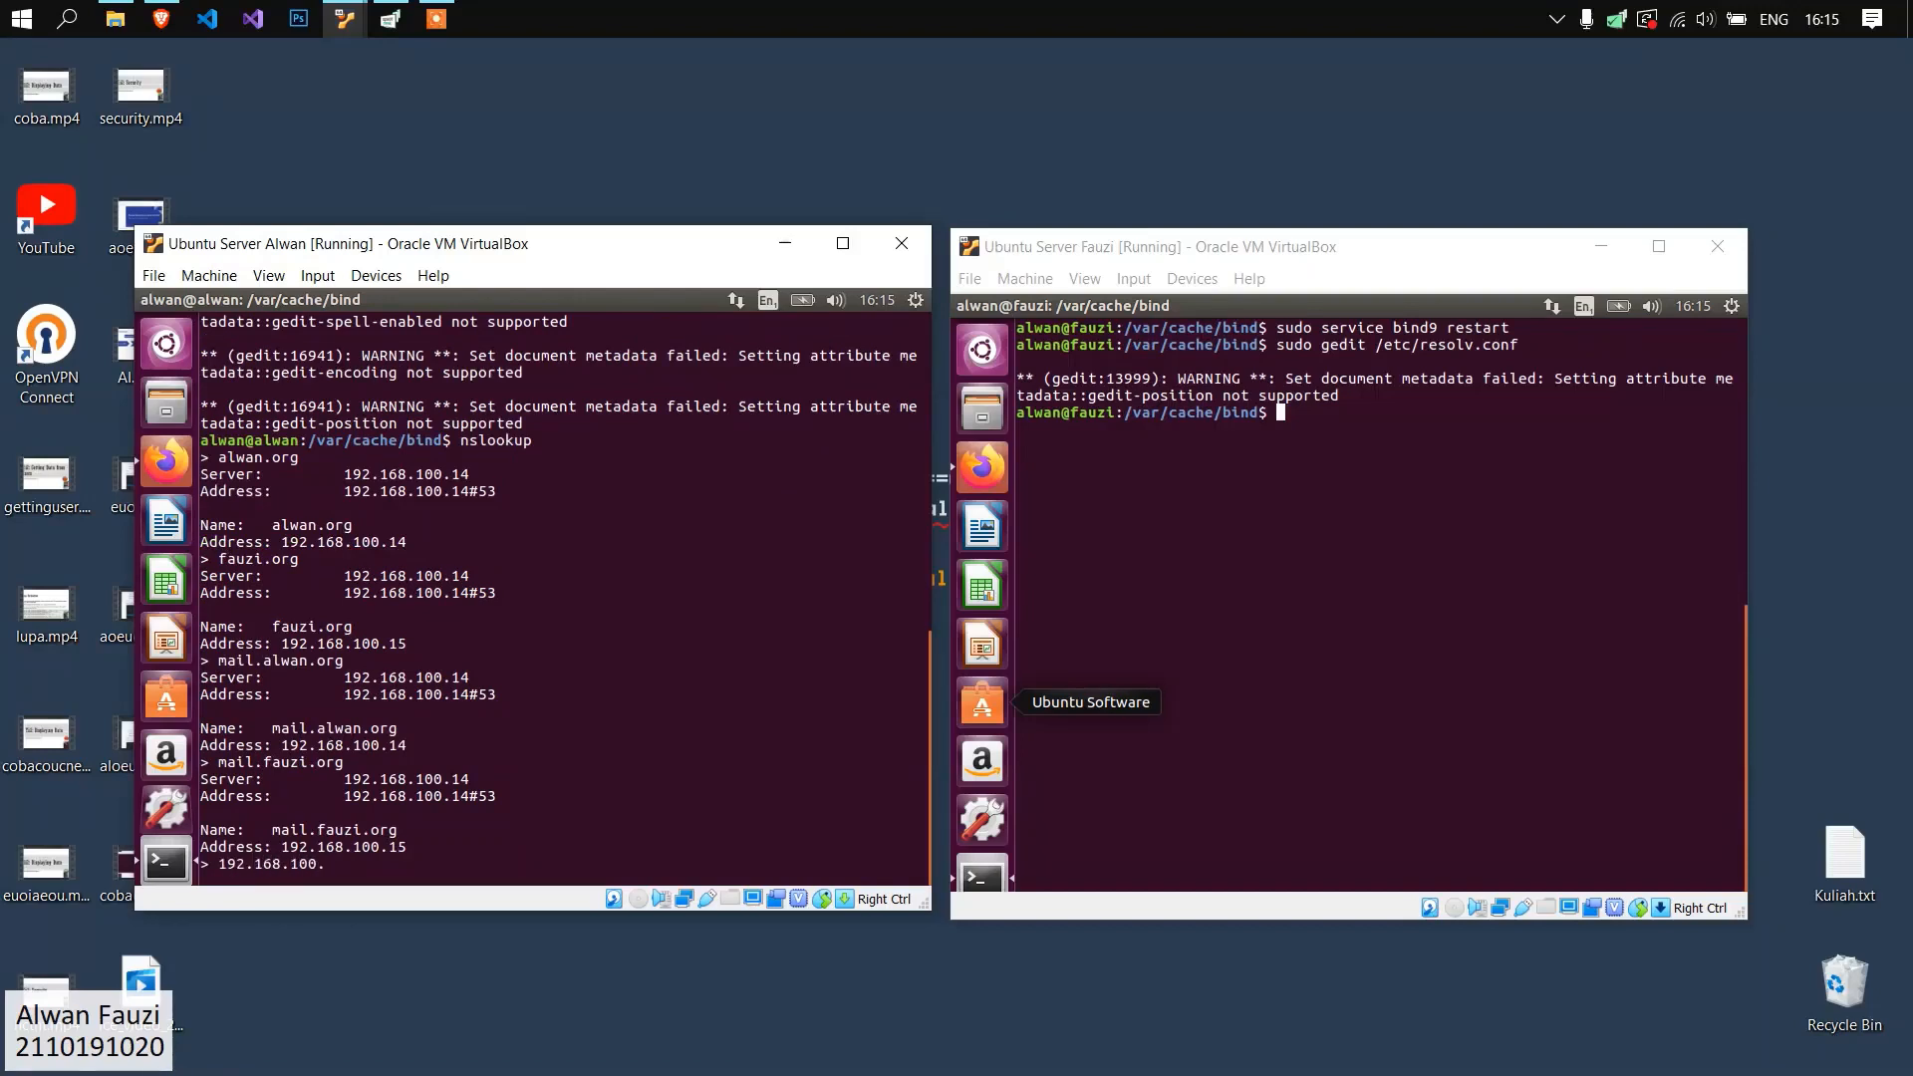
text(14)
key(Return)
key(Up)
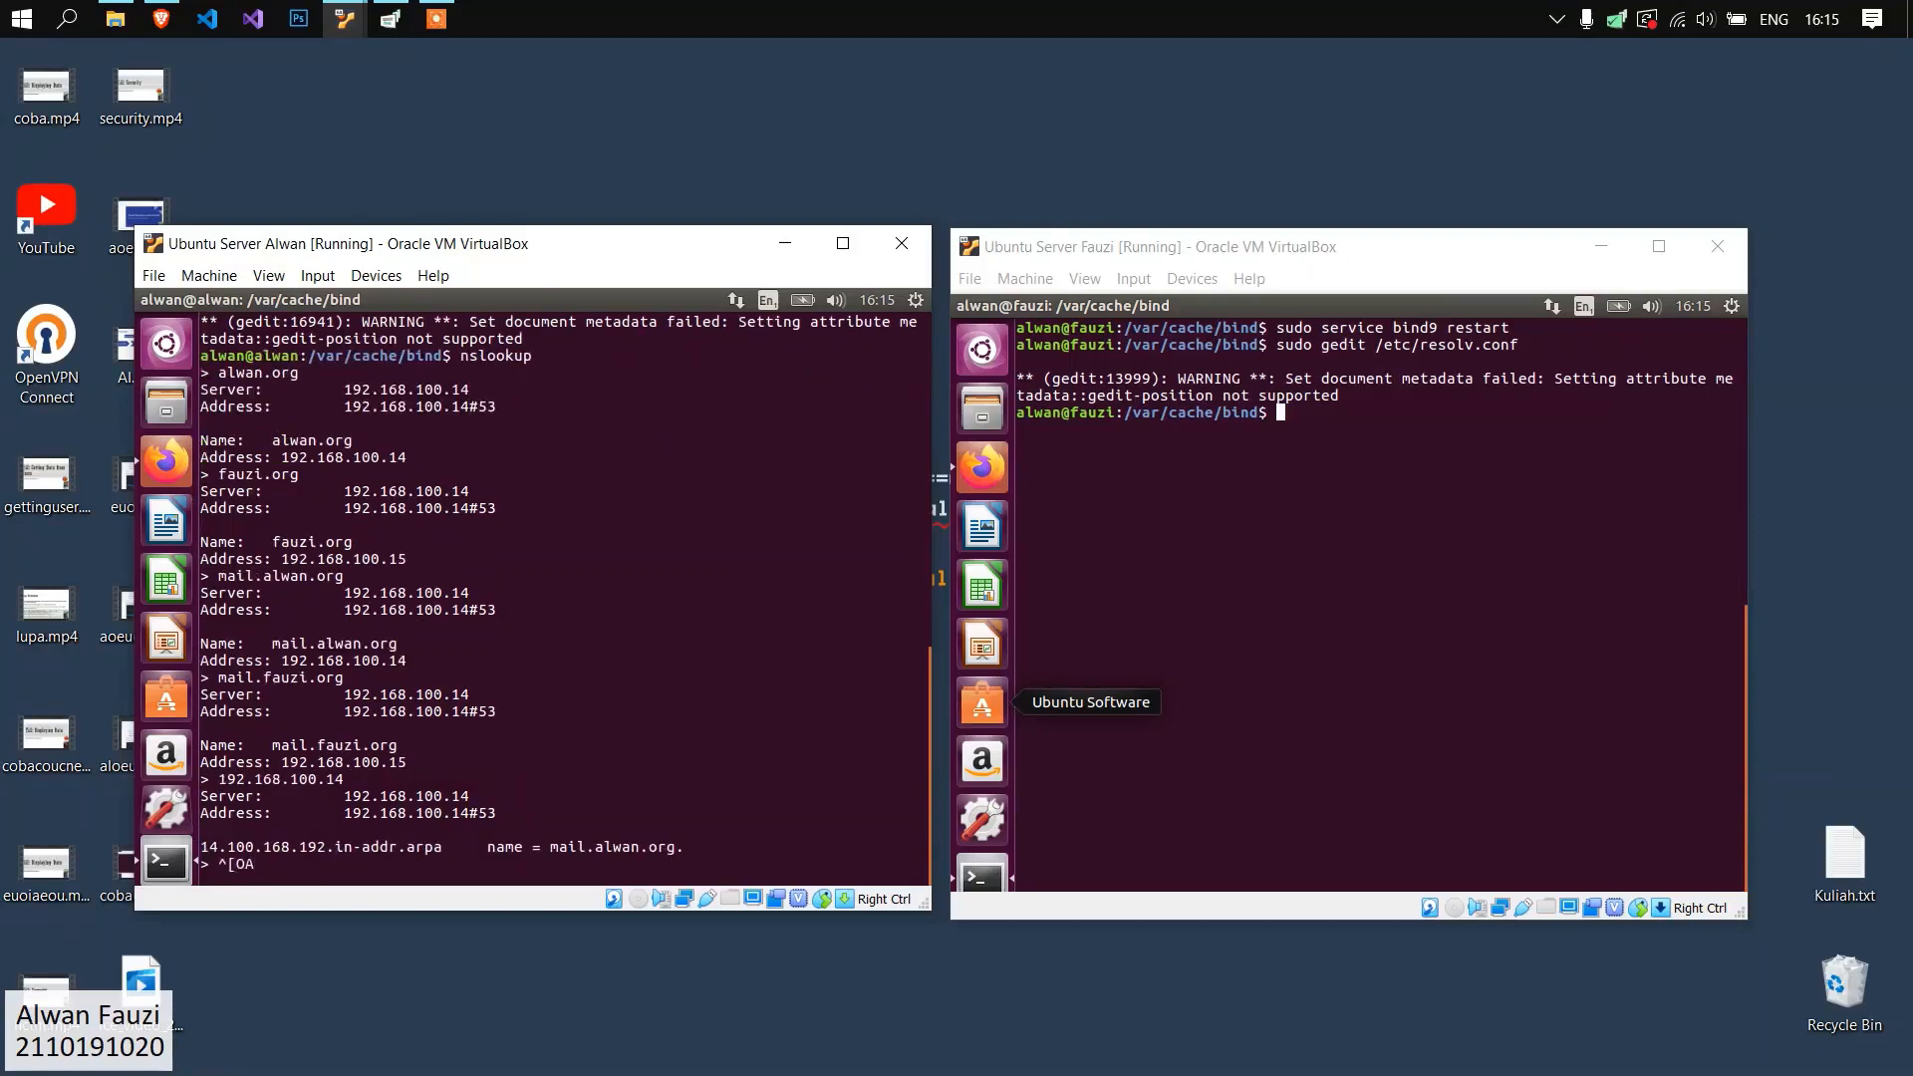
key(BackSpace)
key(BackSpace)
key(BackSpace)
key(BackSpace)
text(192.168.100.15)
key(Return)
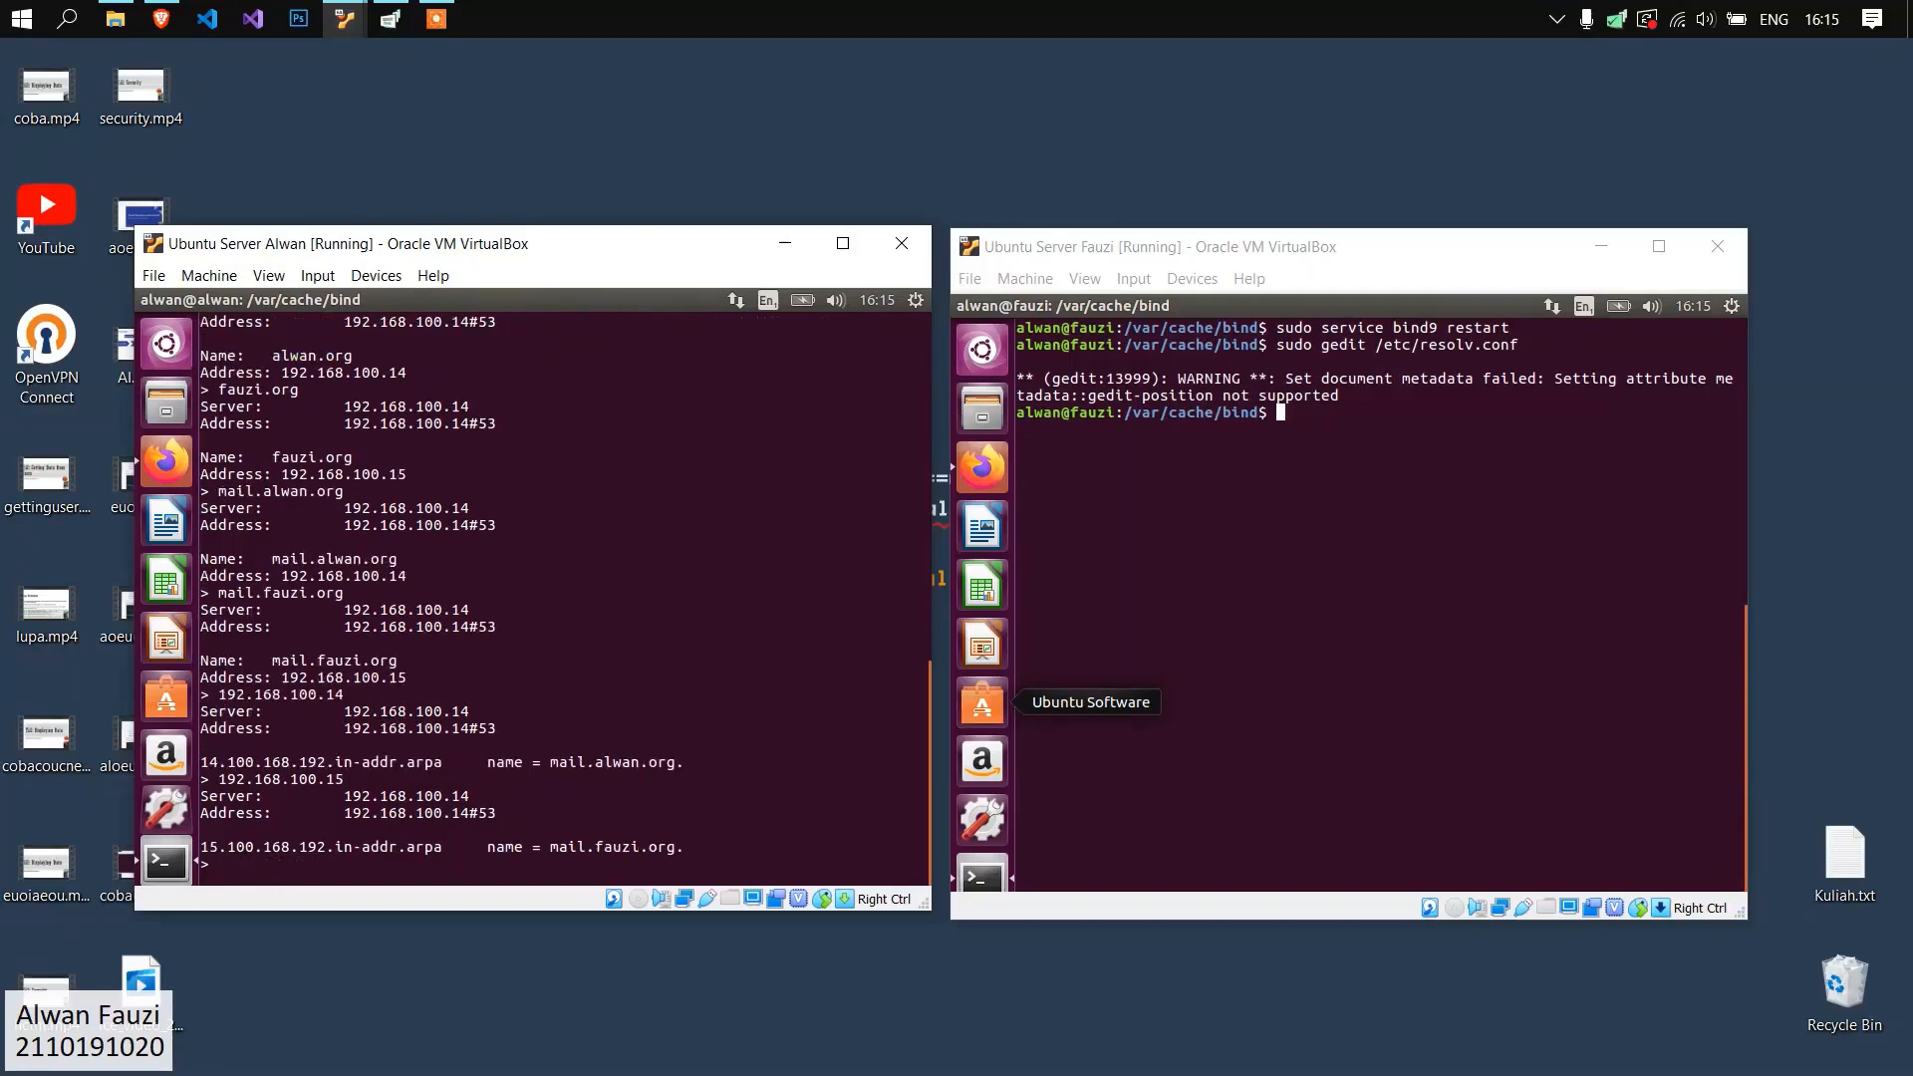
scroll(448, 866, up, 5)
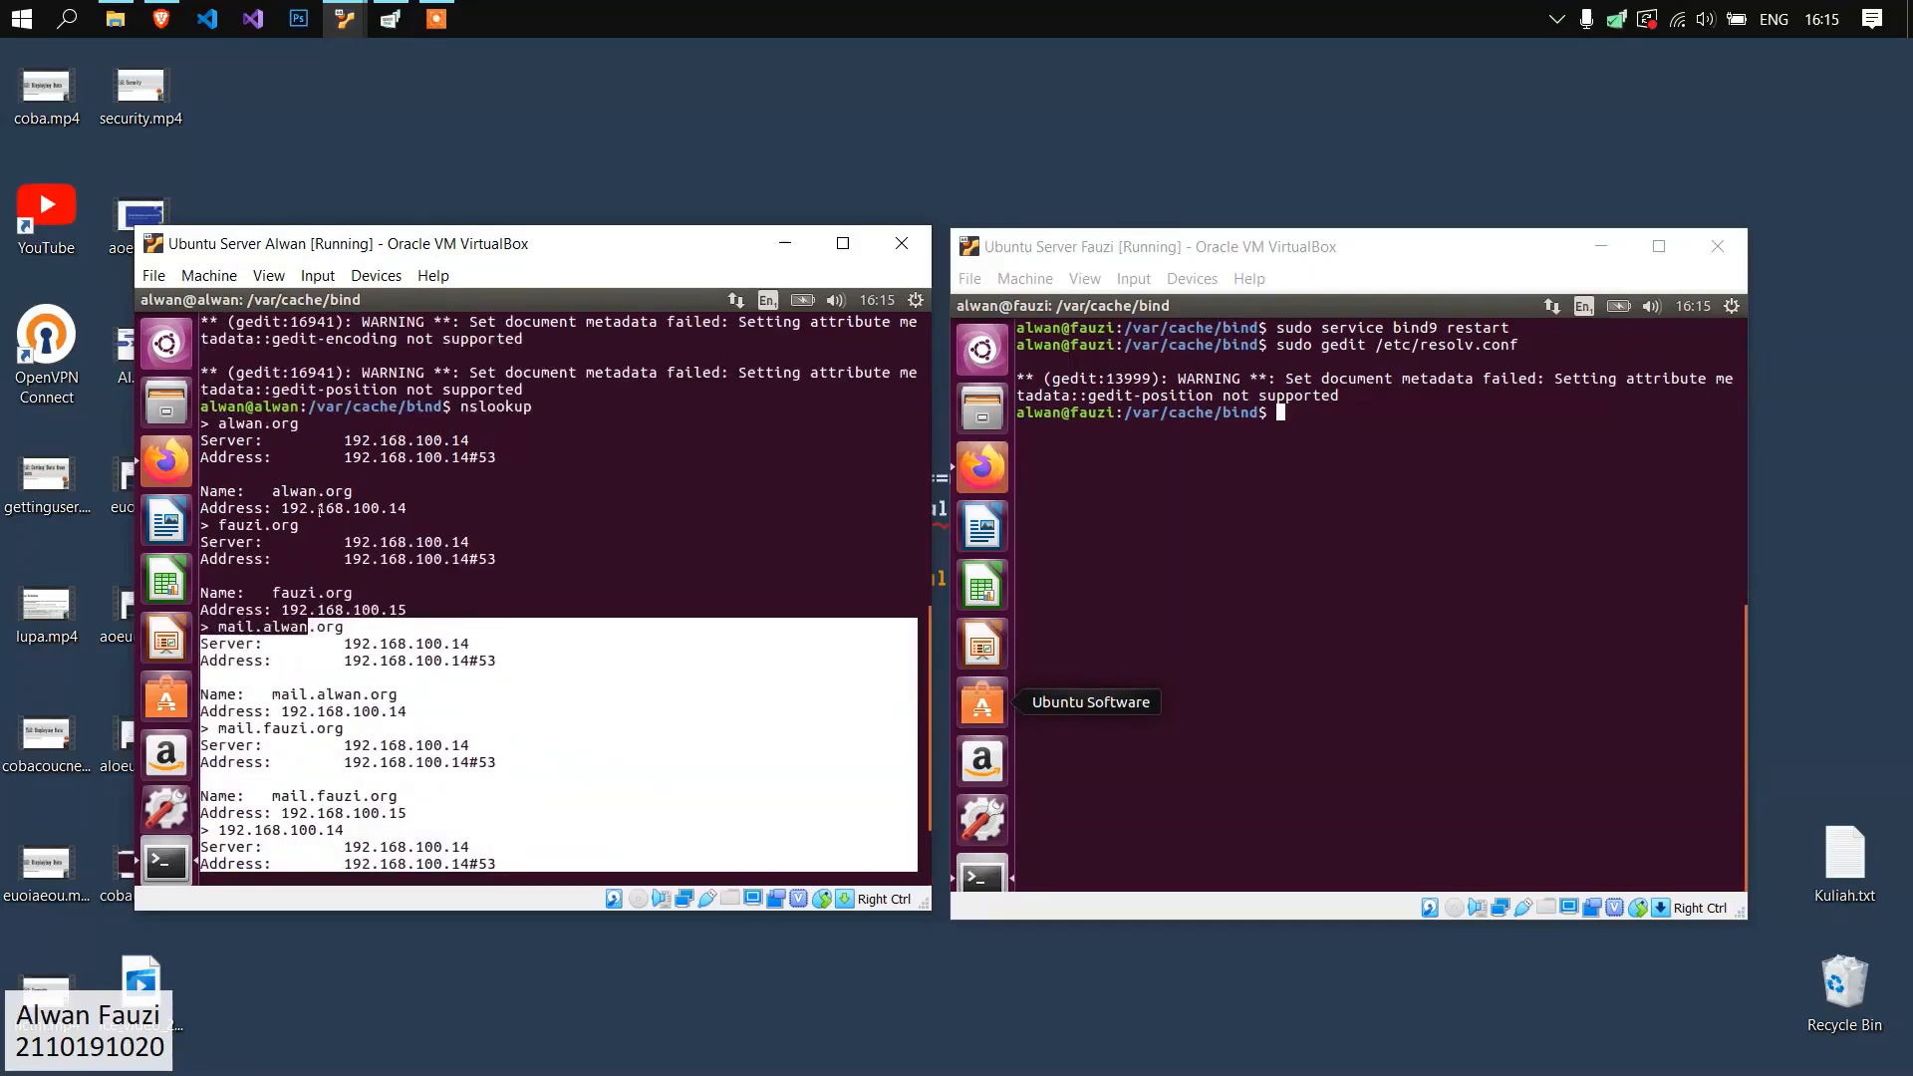
scroll(338, 537, down, 5)
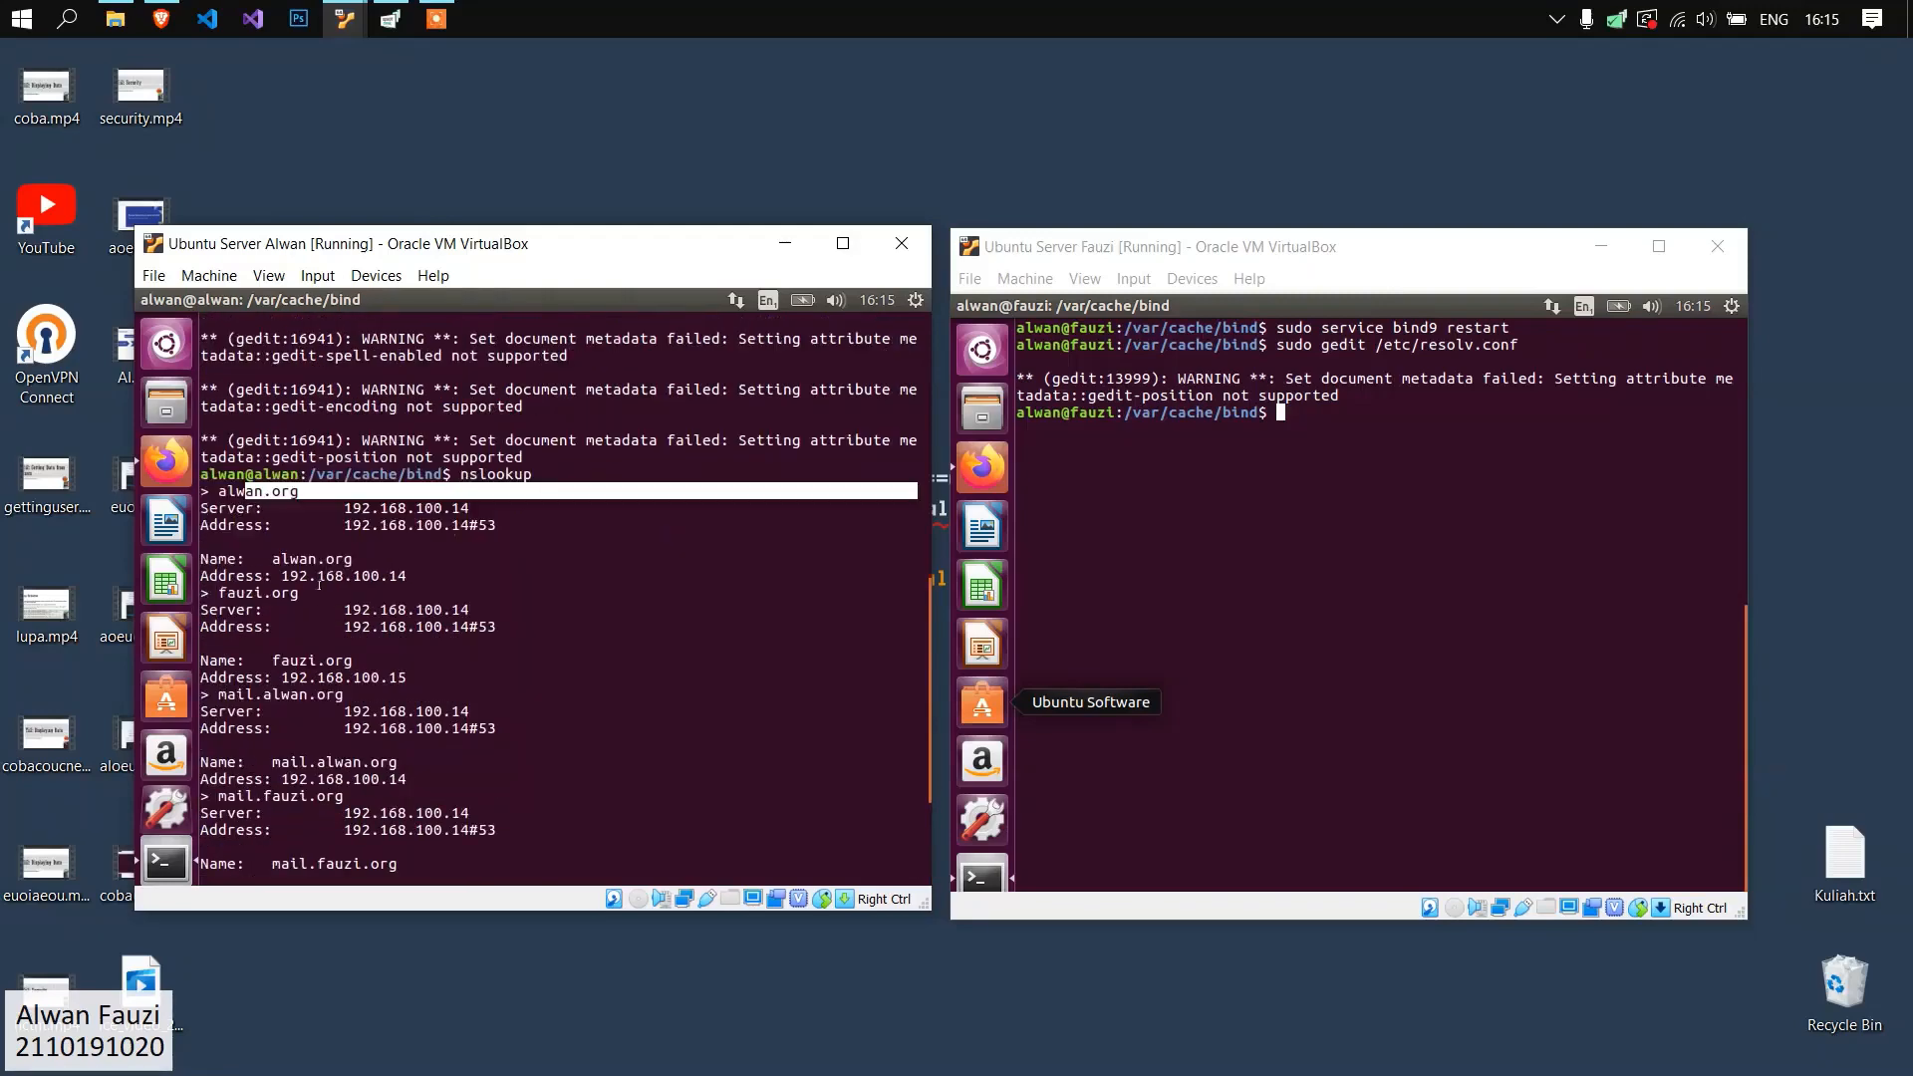
scroll(338, 538, up, 5)
scroll(338, 538, down, 5)
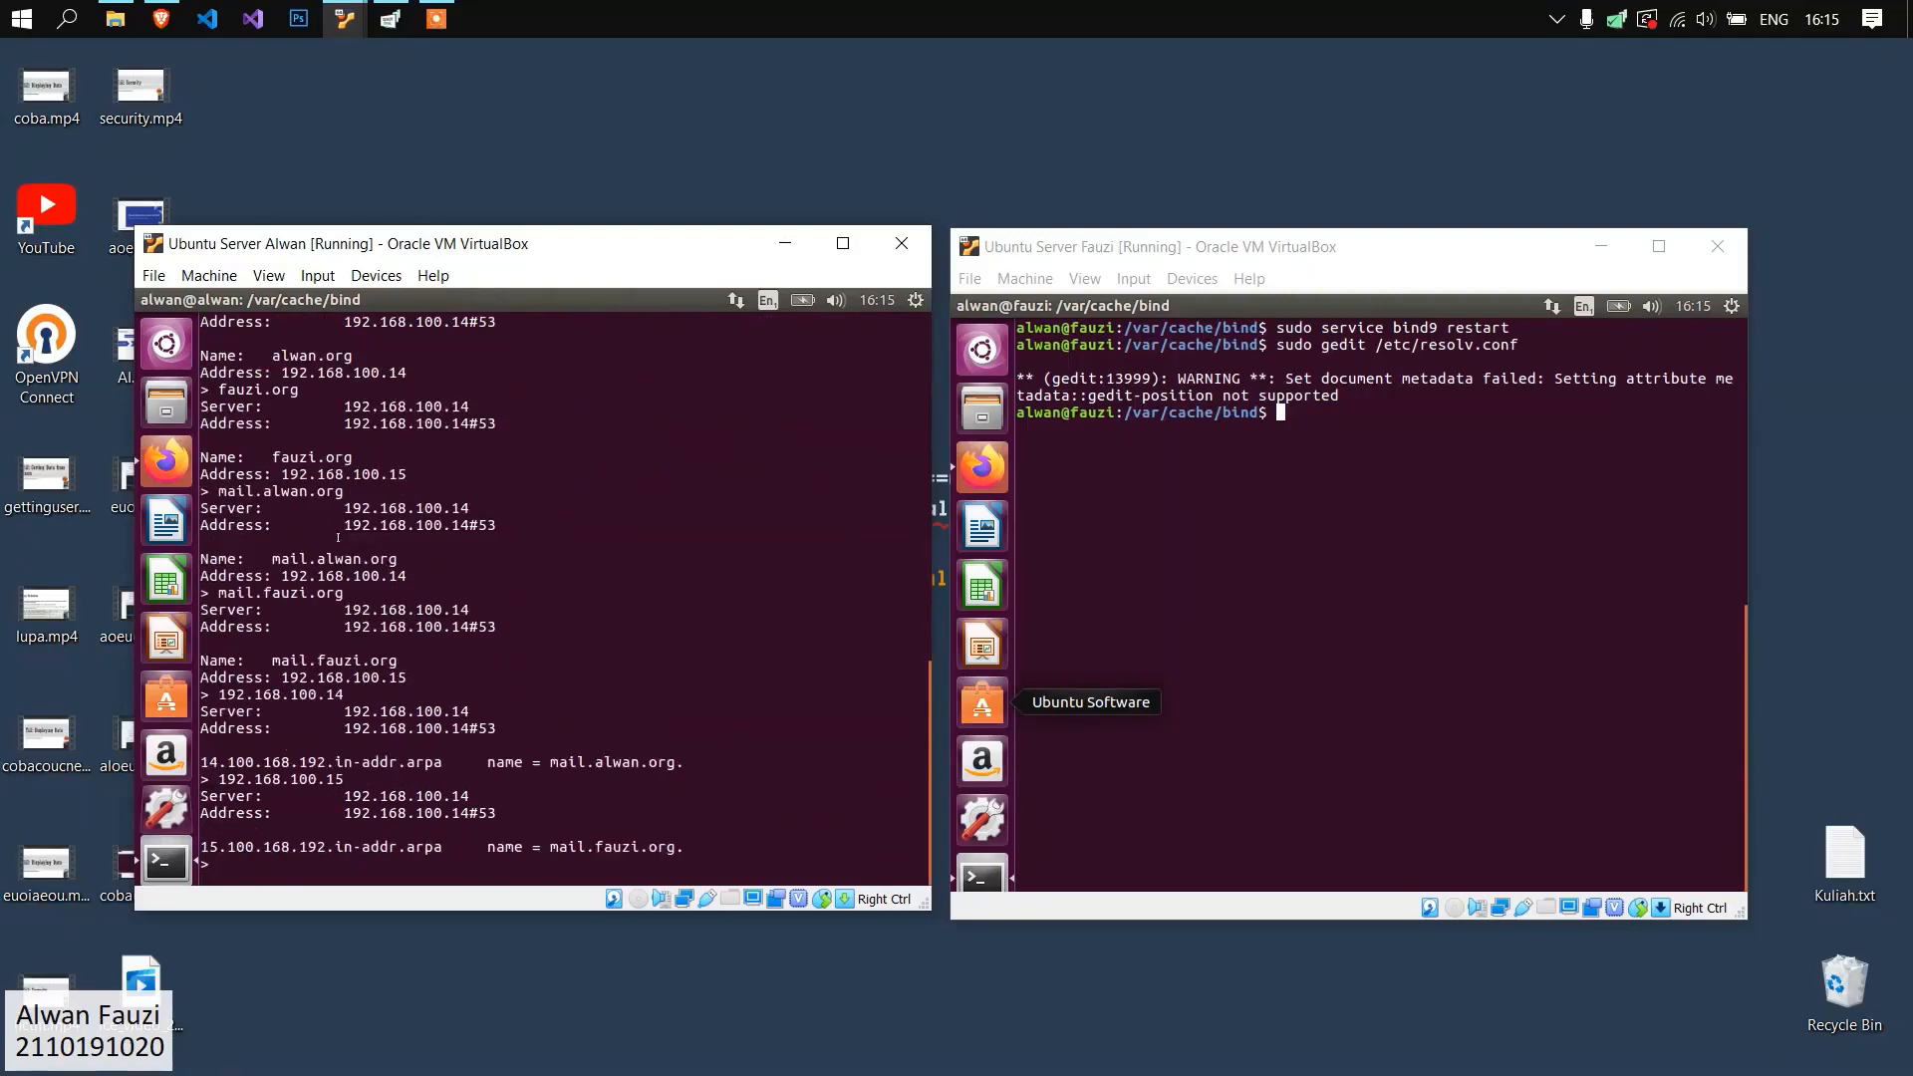
scroll(558, 602, up, 4)
scroll(559, 603, up, 4)
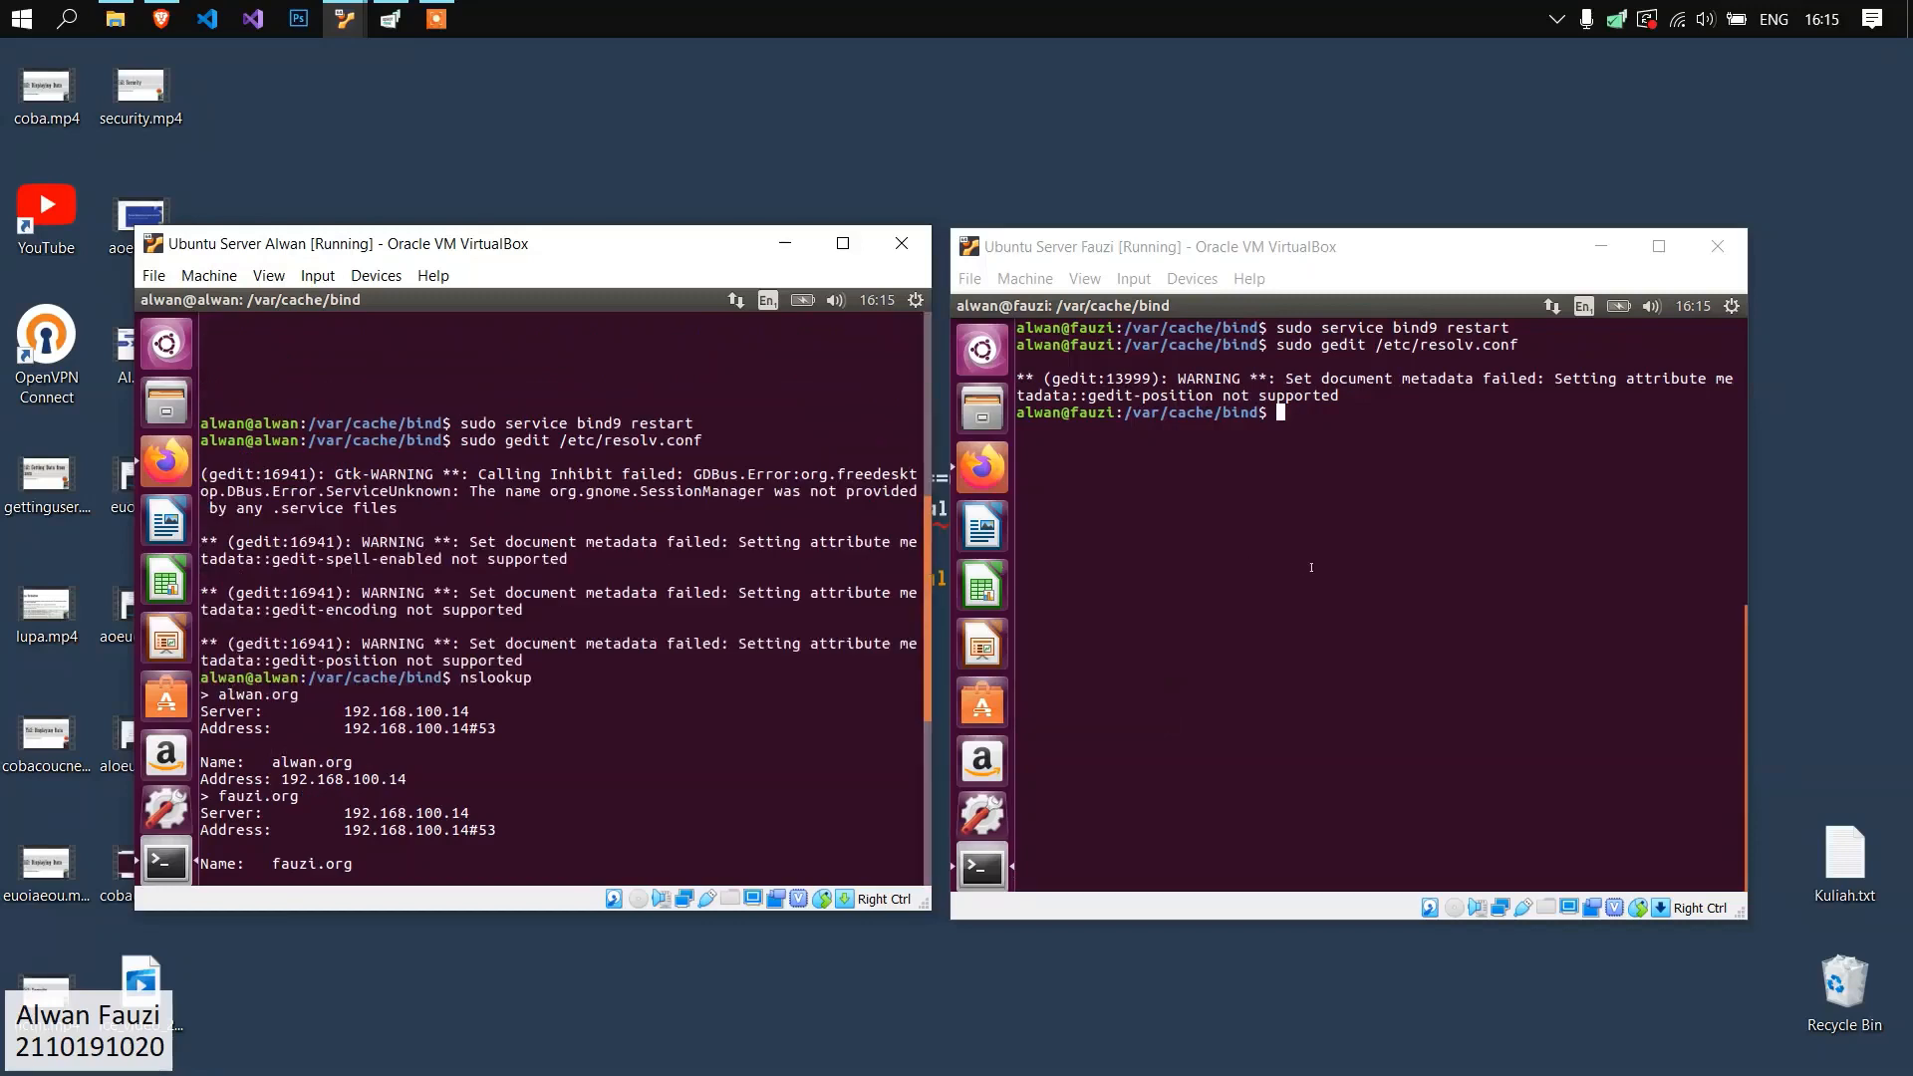
Ping alwan.org from the second server and stop the ping after a few replies.
click(1311, 566)
text(ping alwan.org)
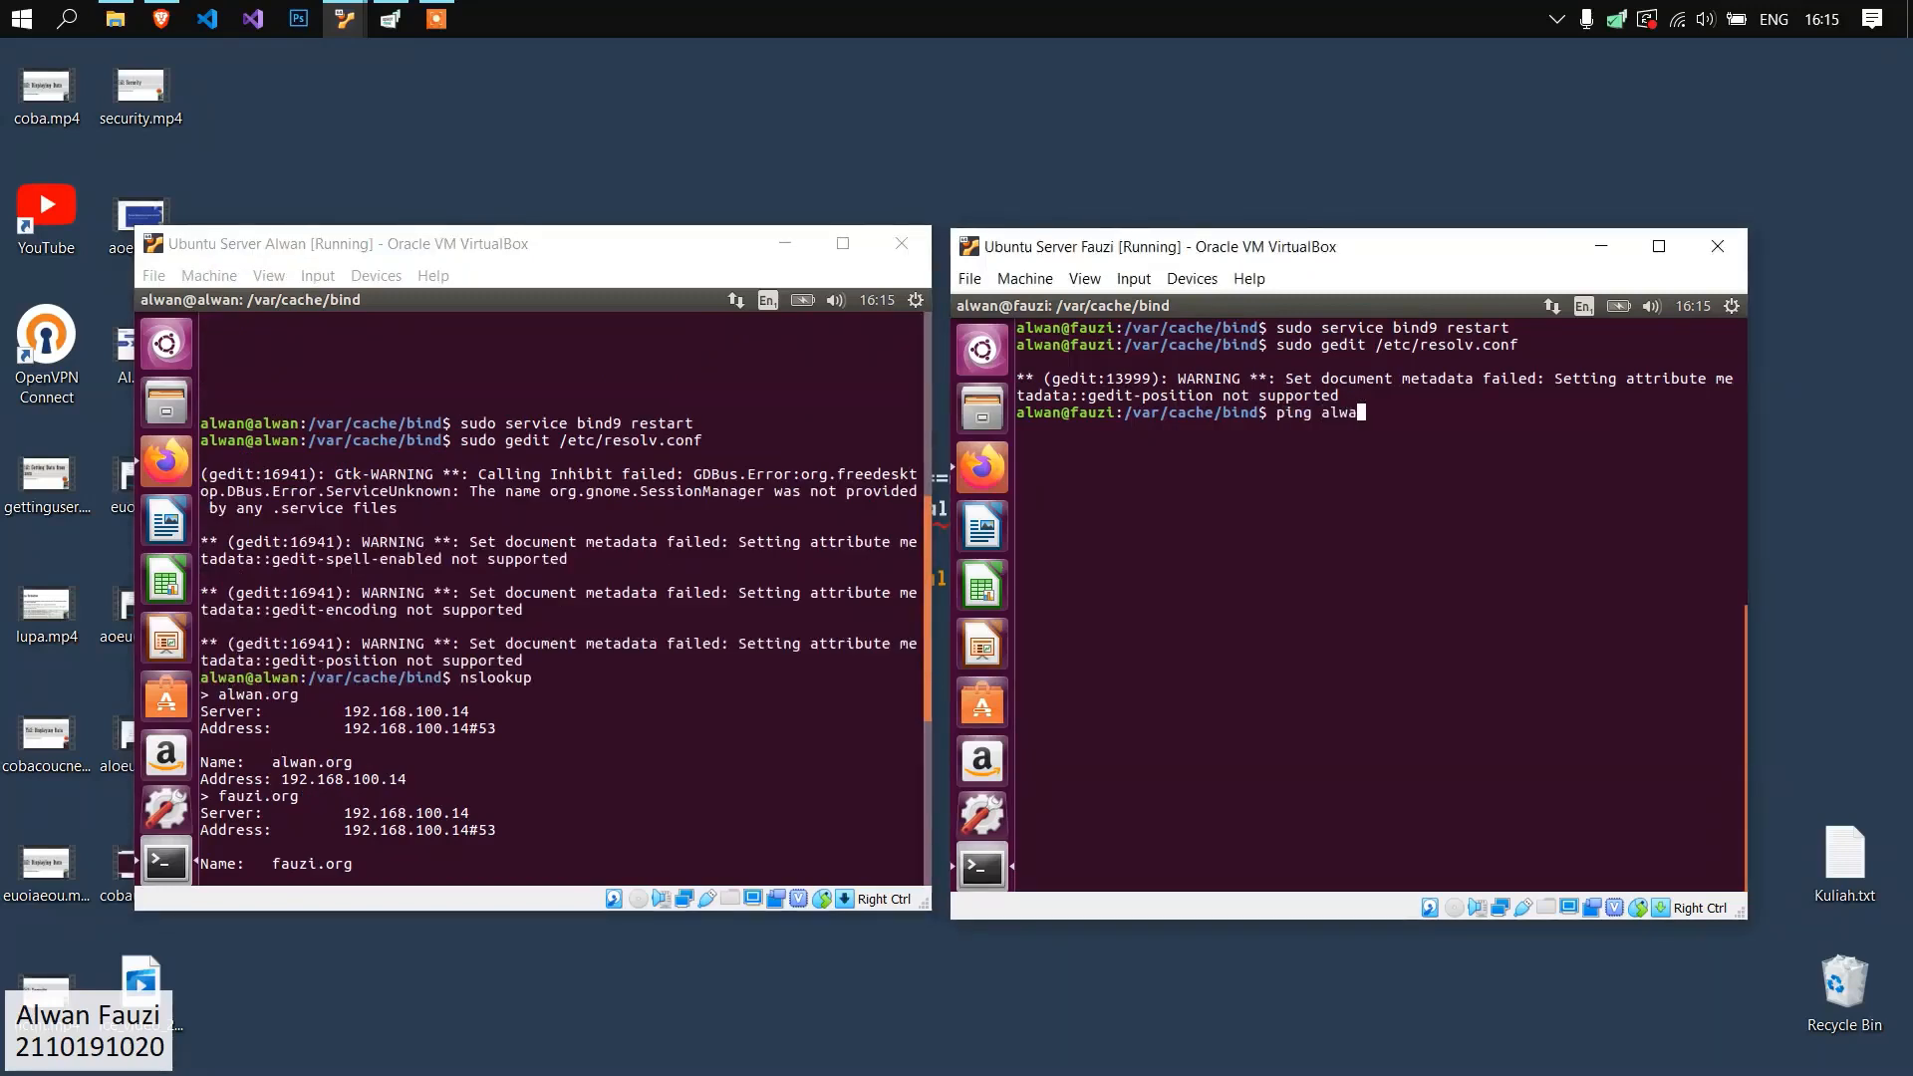
key(Return)
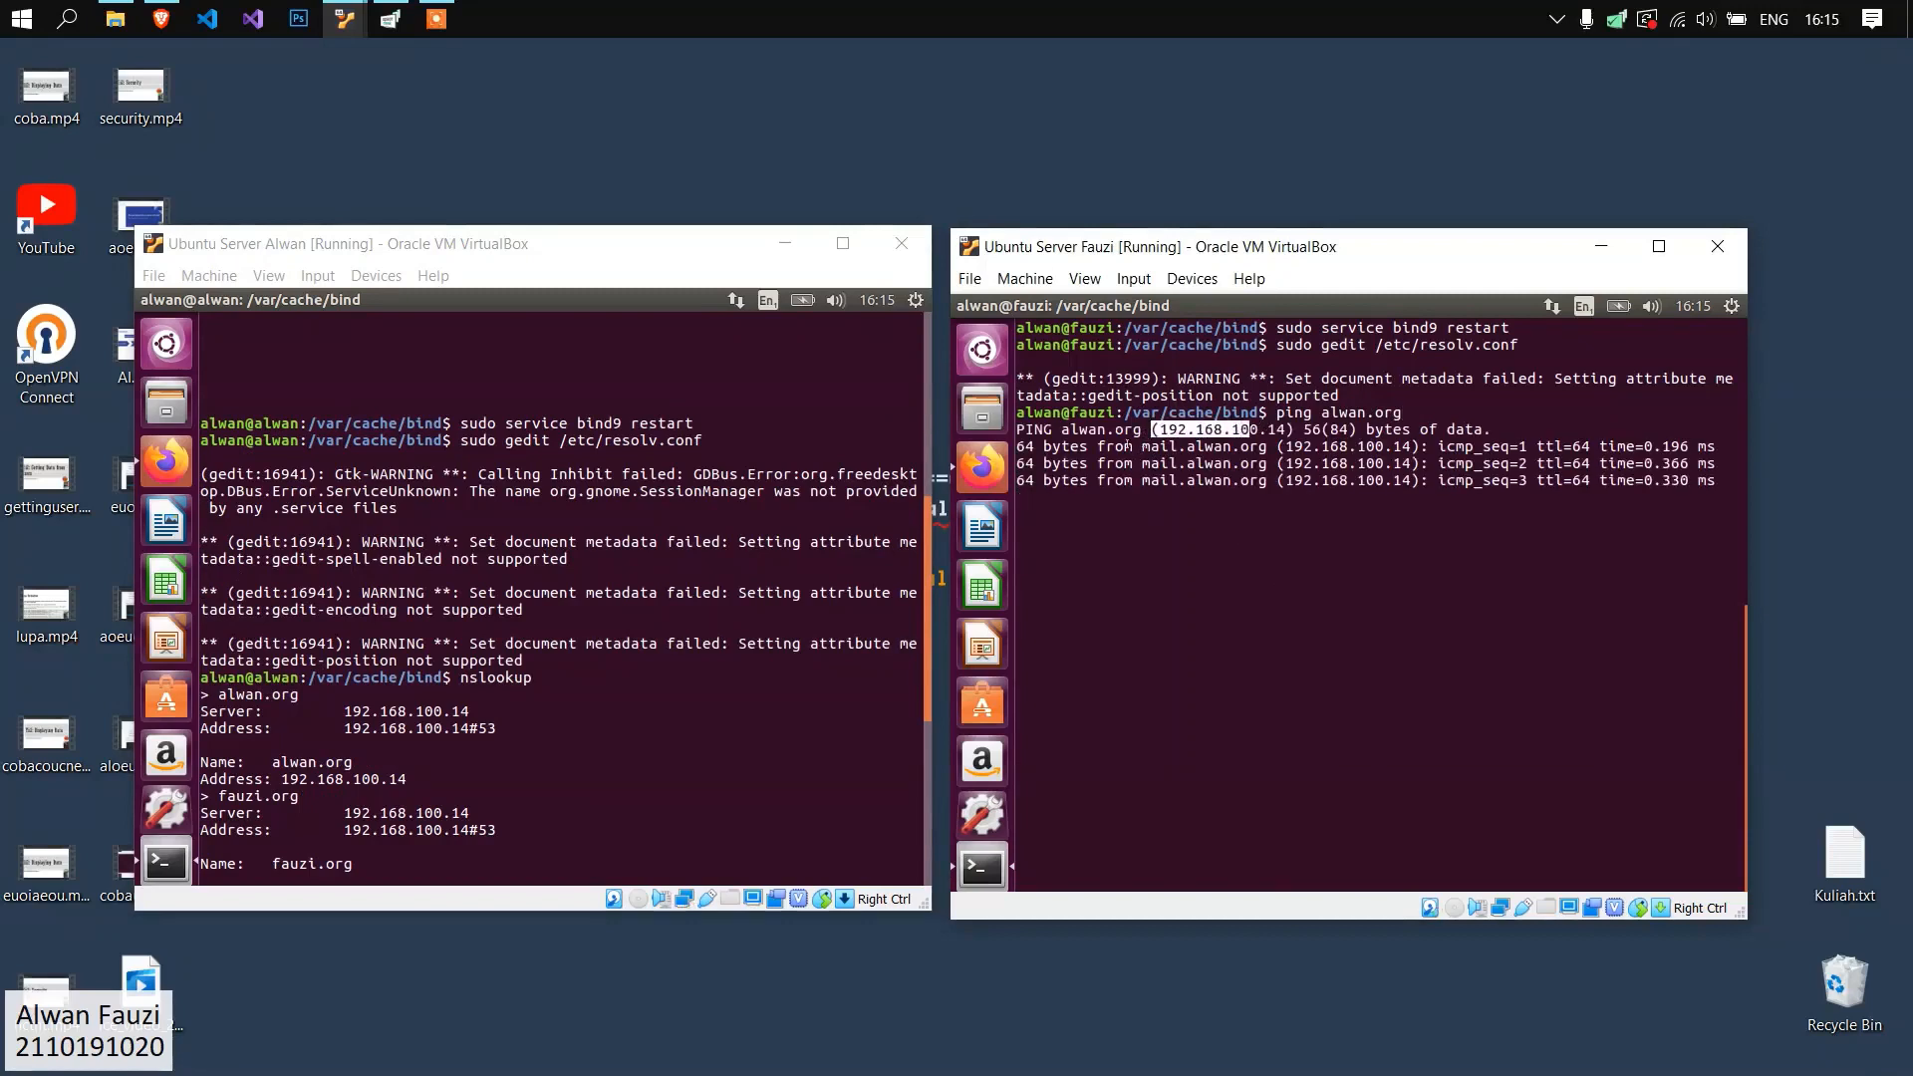
key(ctrl+c)
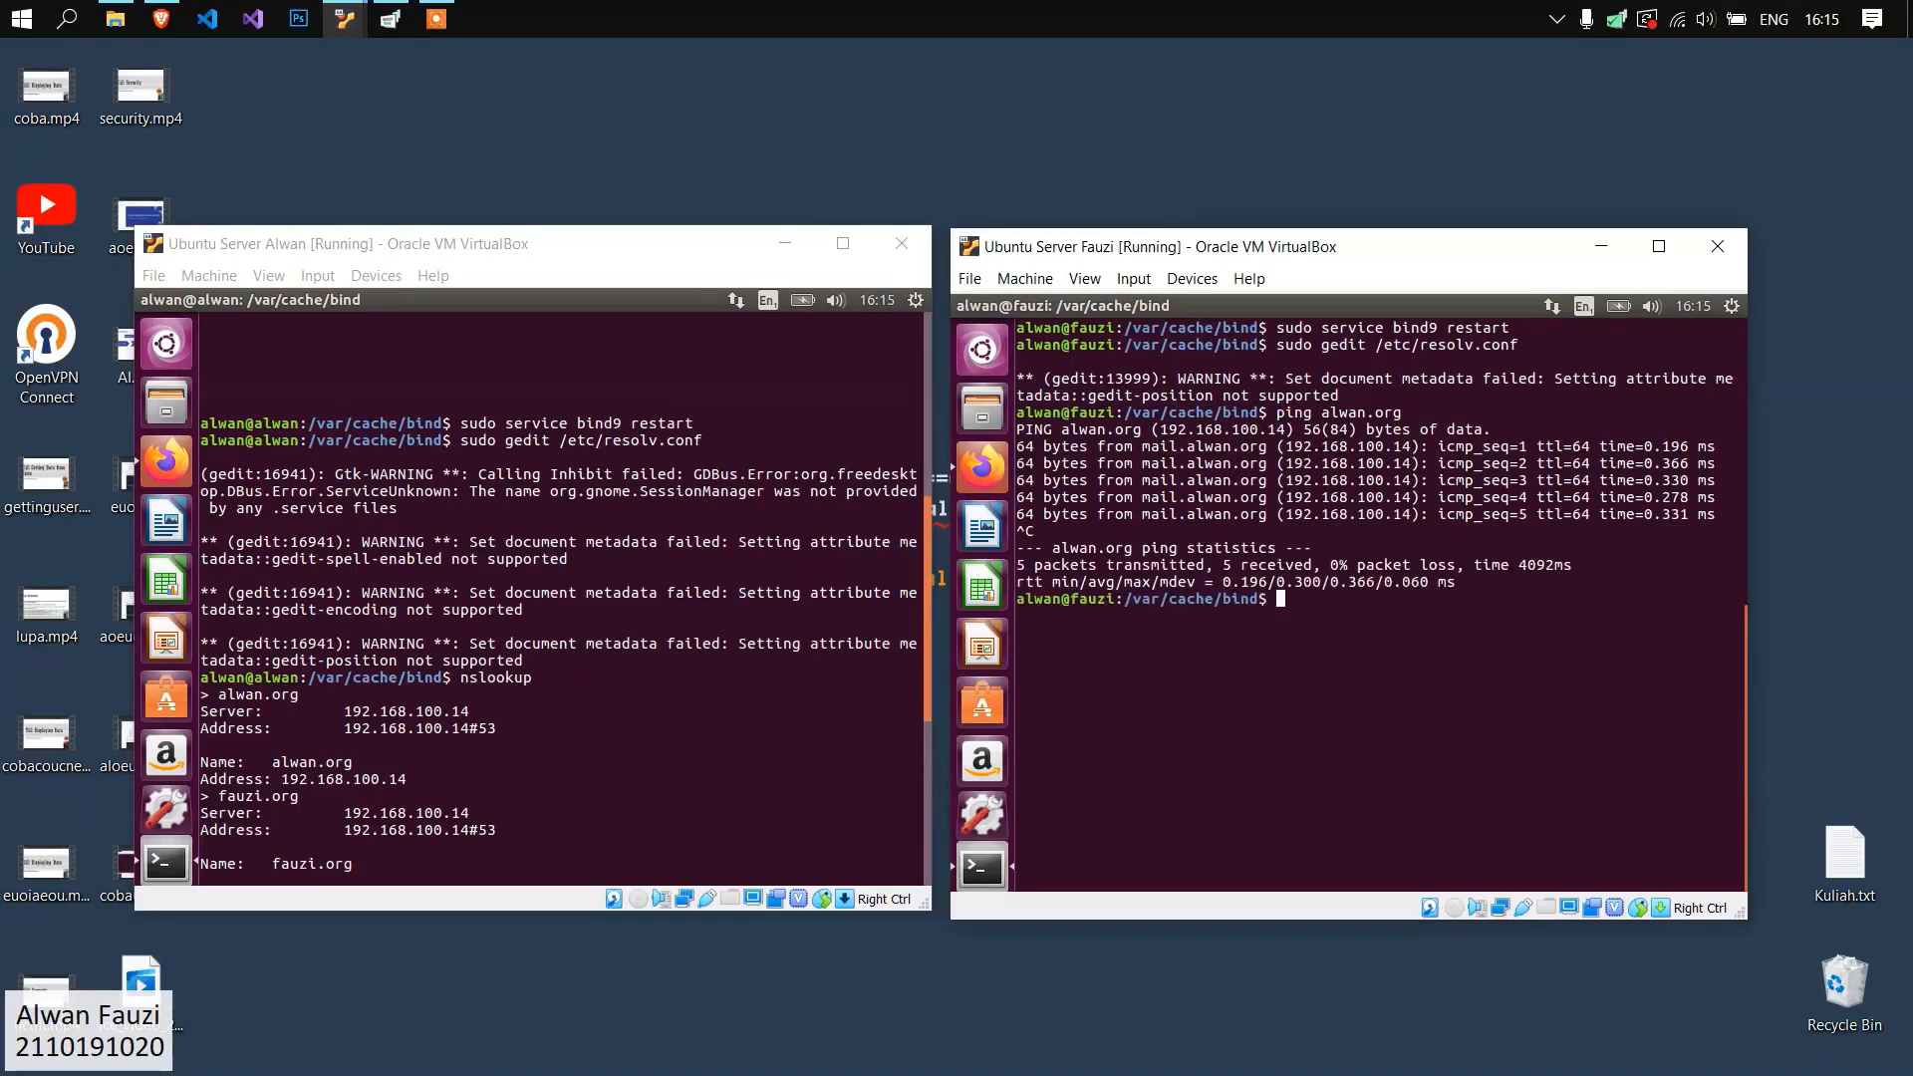
Query the mail exchanger record on the second server with "dig mail.fauzi.org MX" and inspect the output.
text(dx)
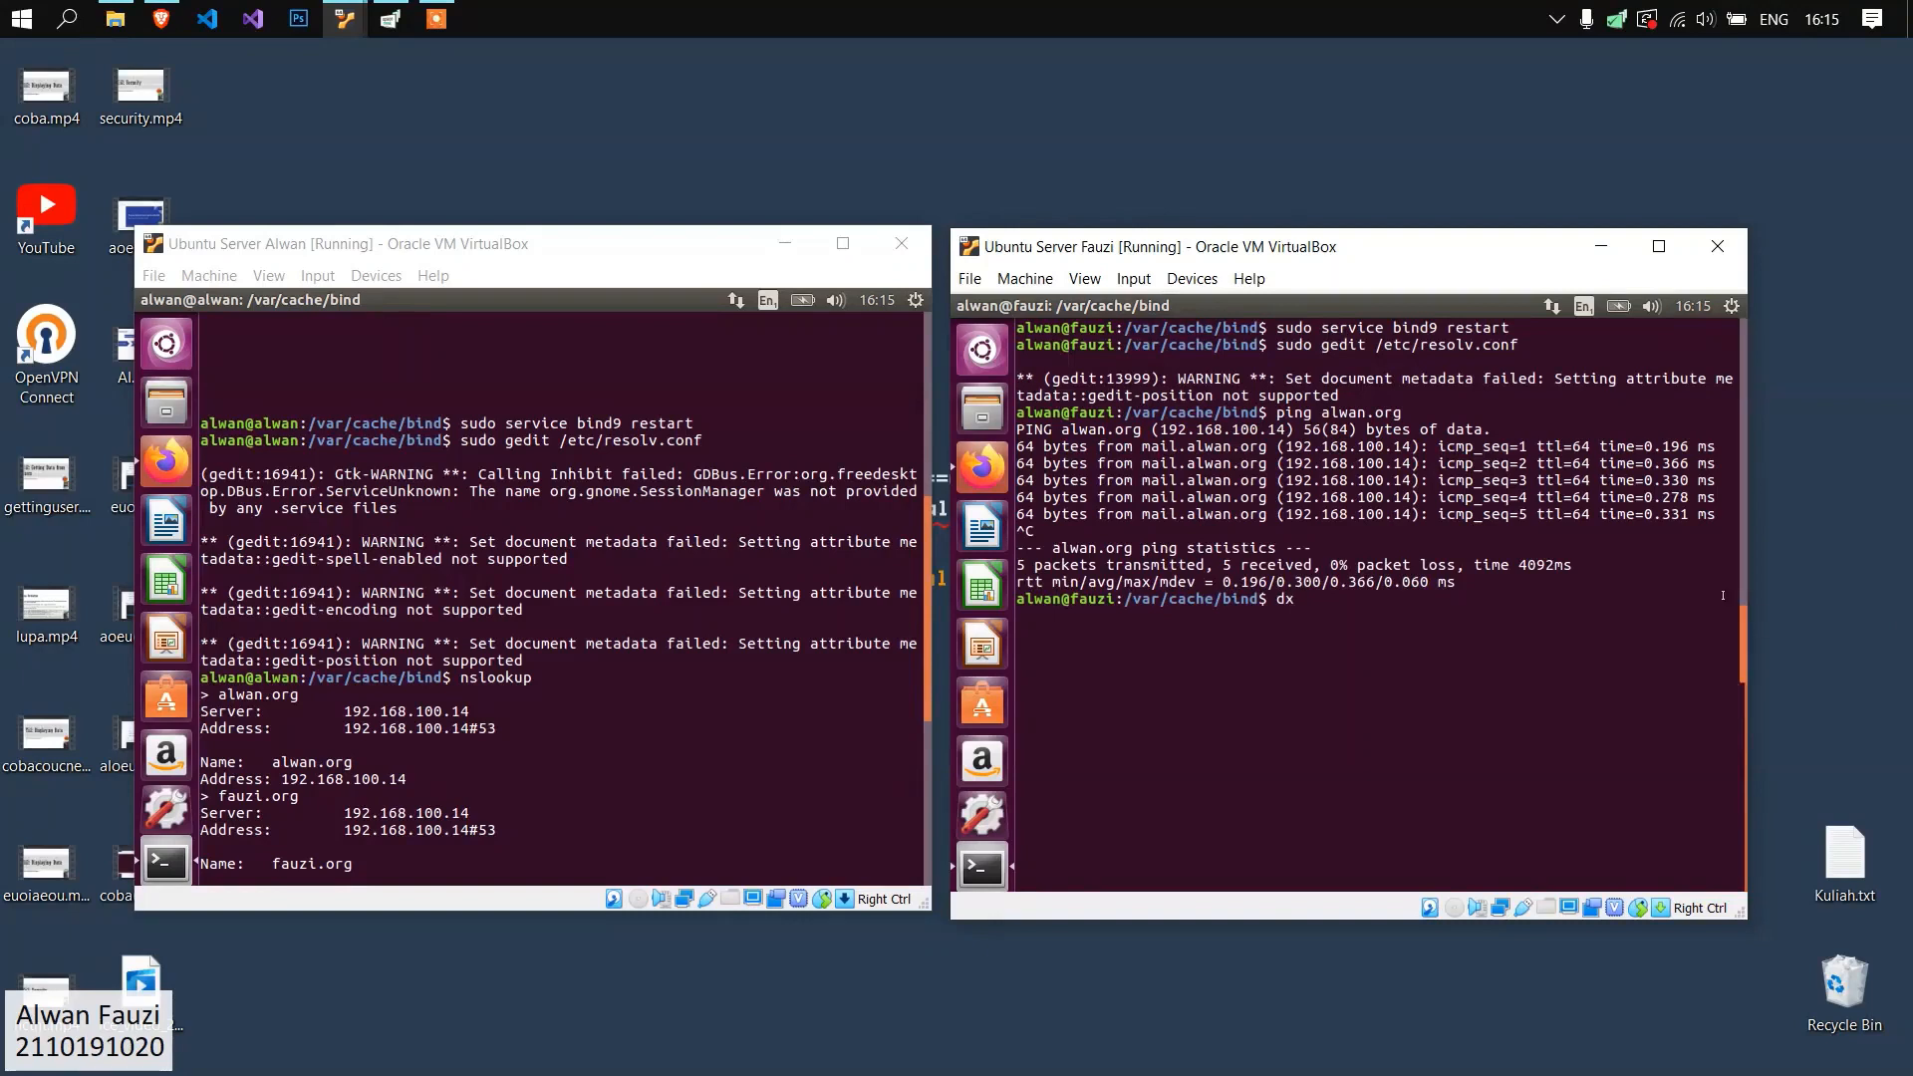
key(BackSpace)
text(ig)
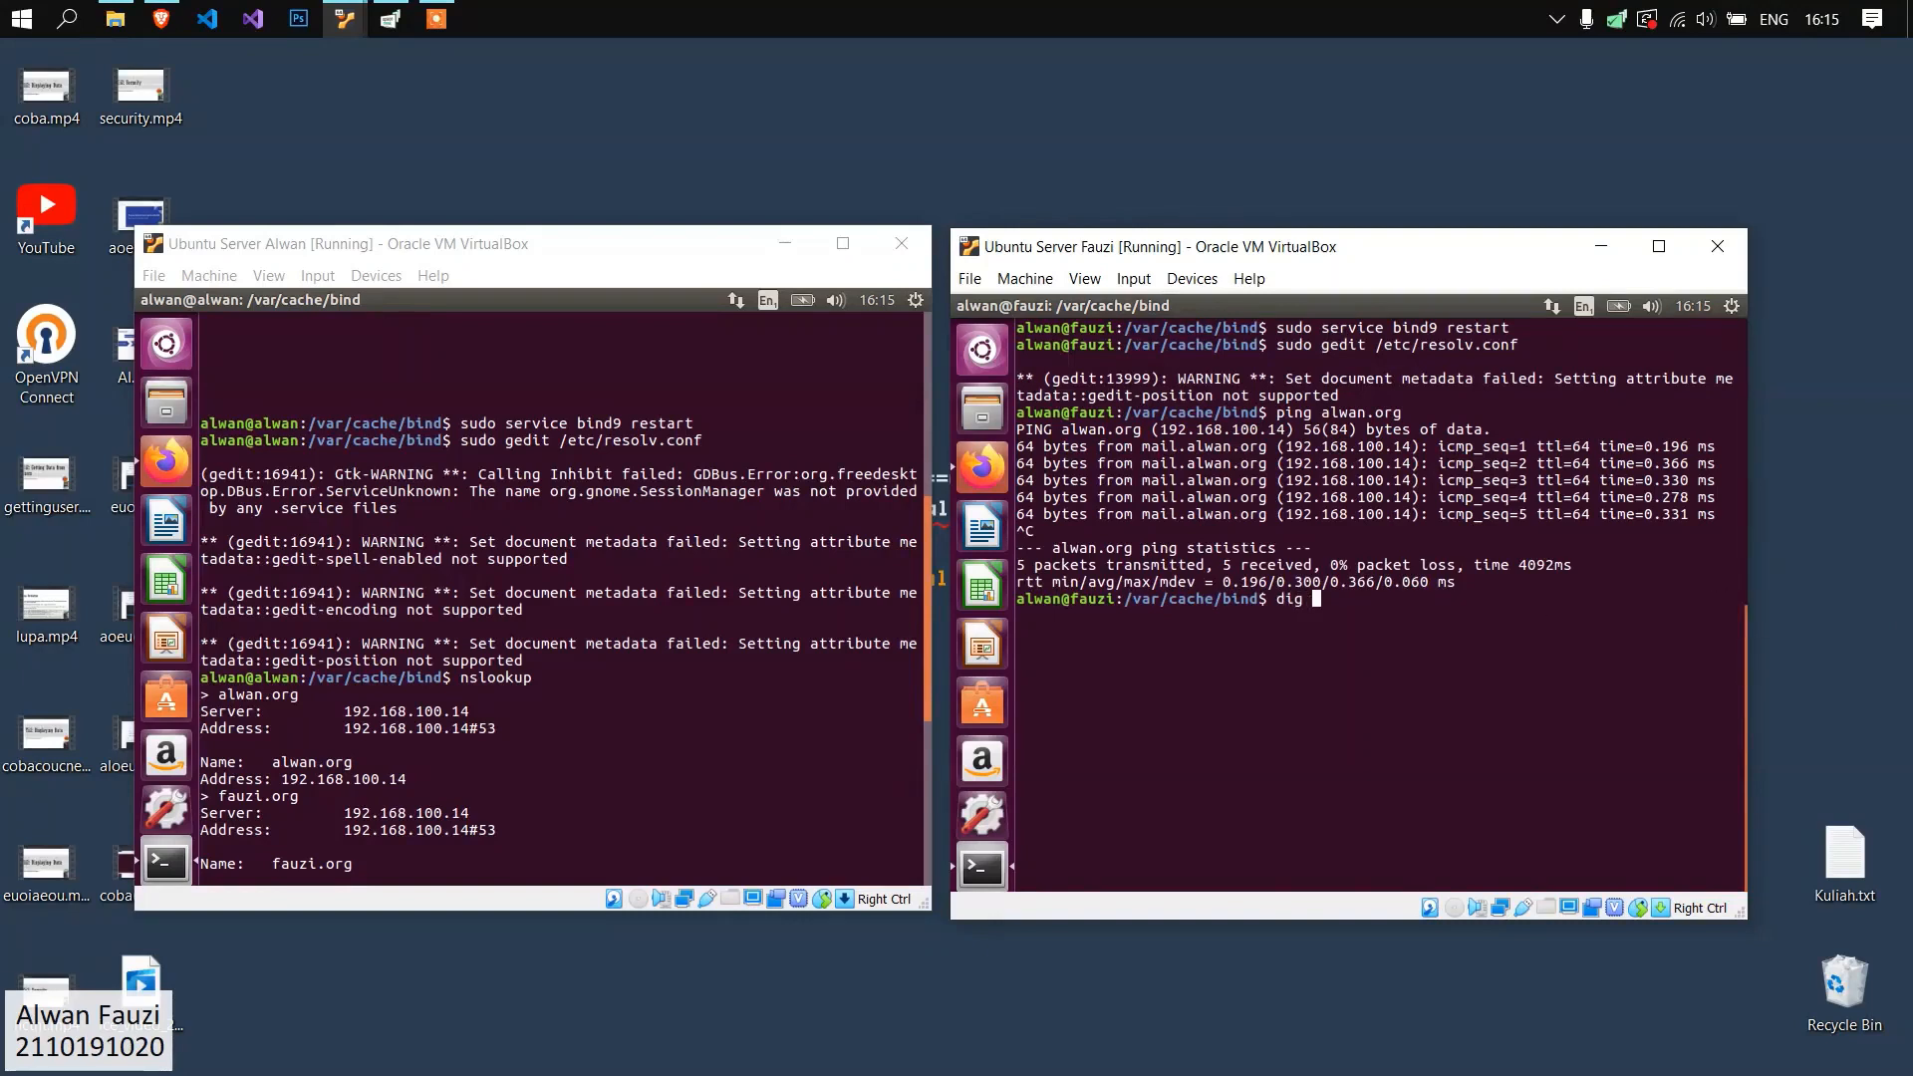
text( mail.fauzi.org MX)
key(Return)
drag(1367, 839, 1018, 498)
click(1018, 497)
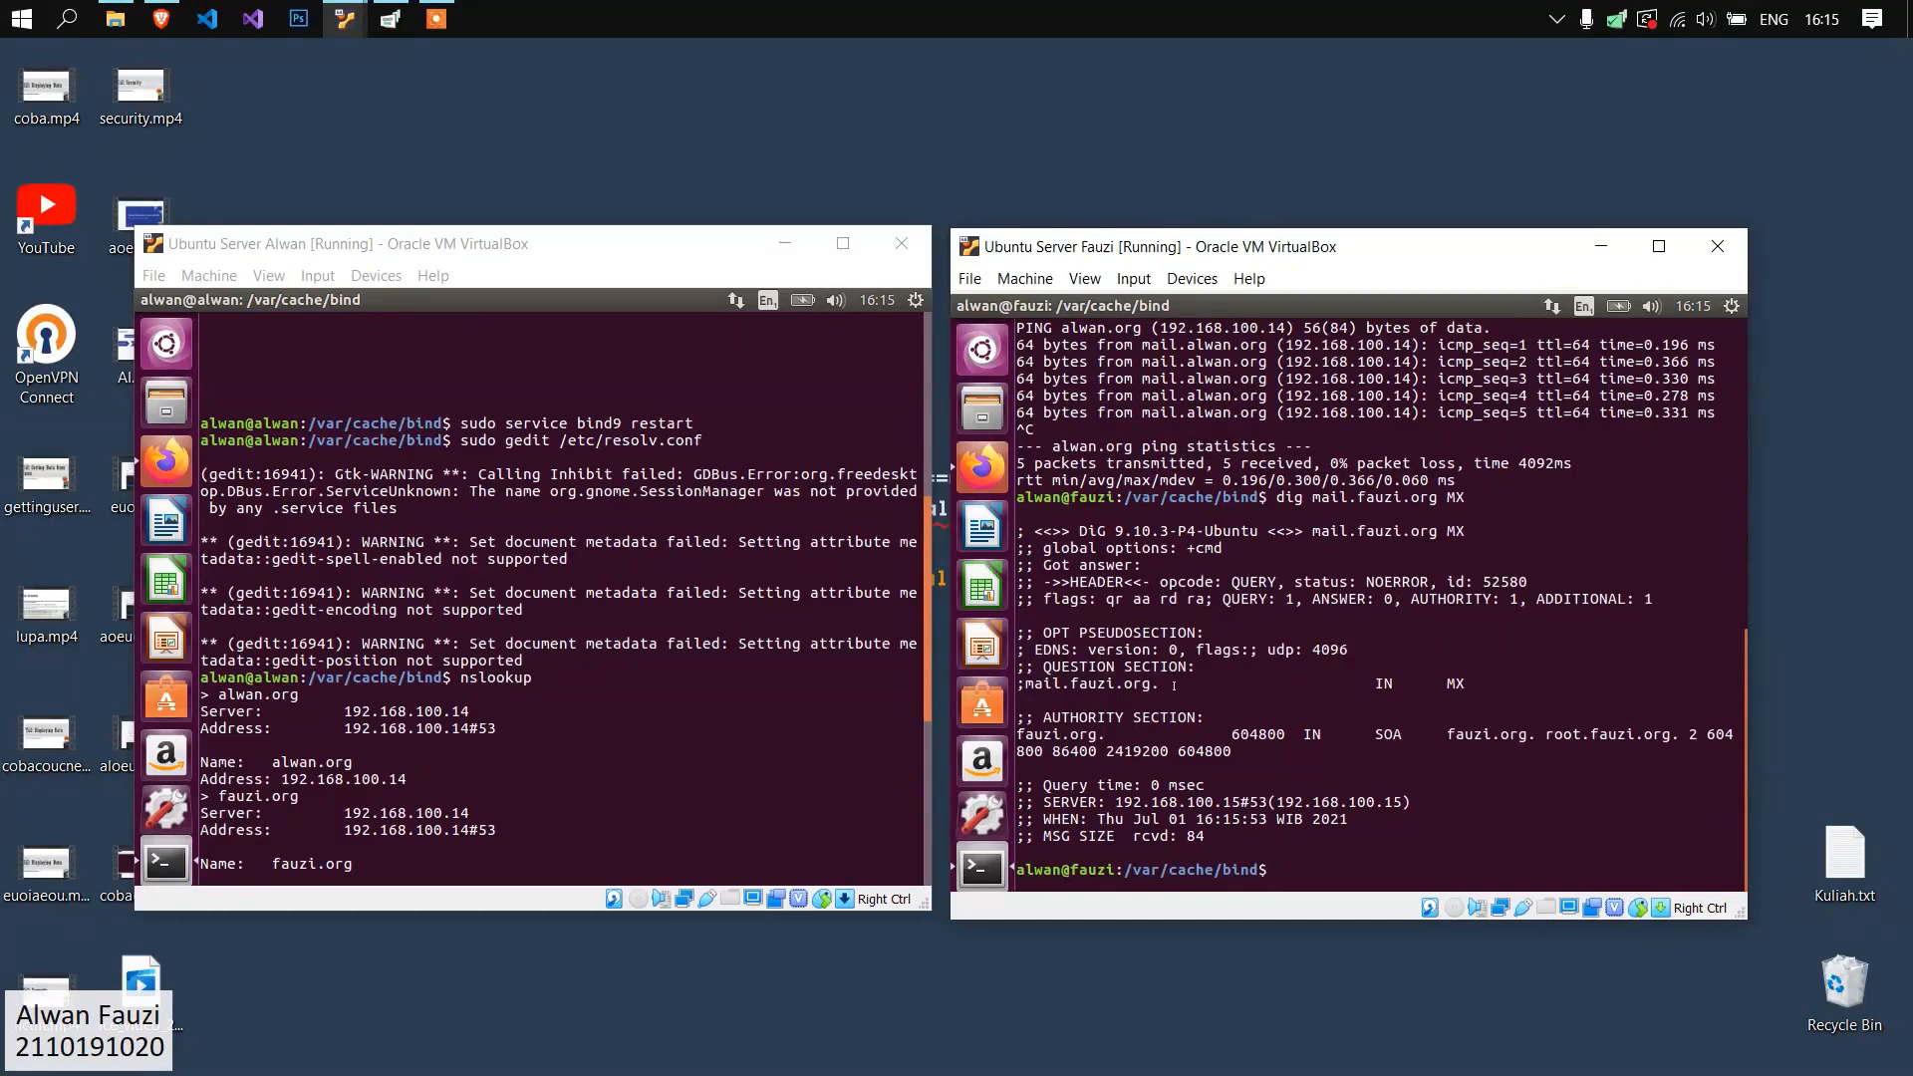
Clear the second server's terminal, and exit nslookup and clear the terminal on the first server.
text(clear)
key(Return)
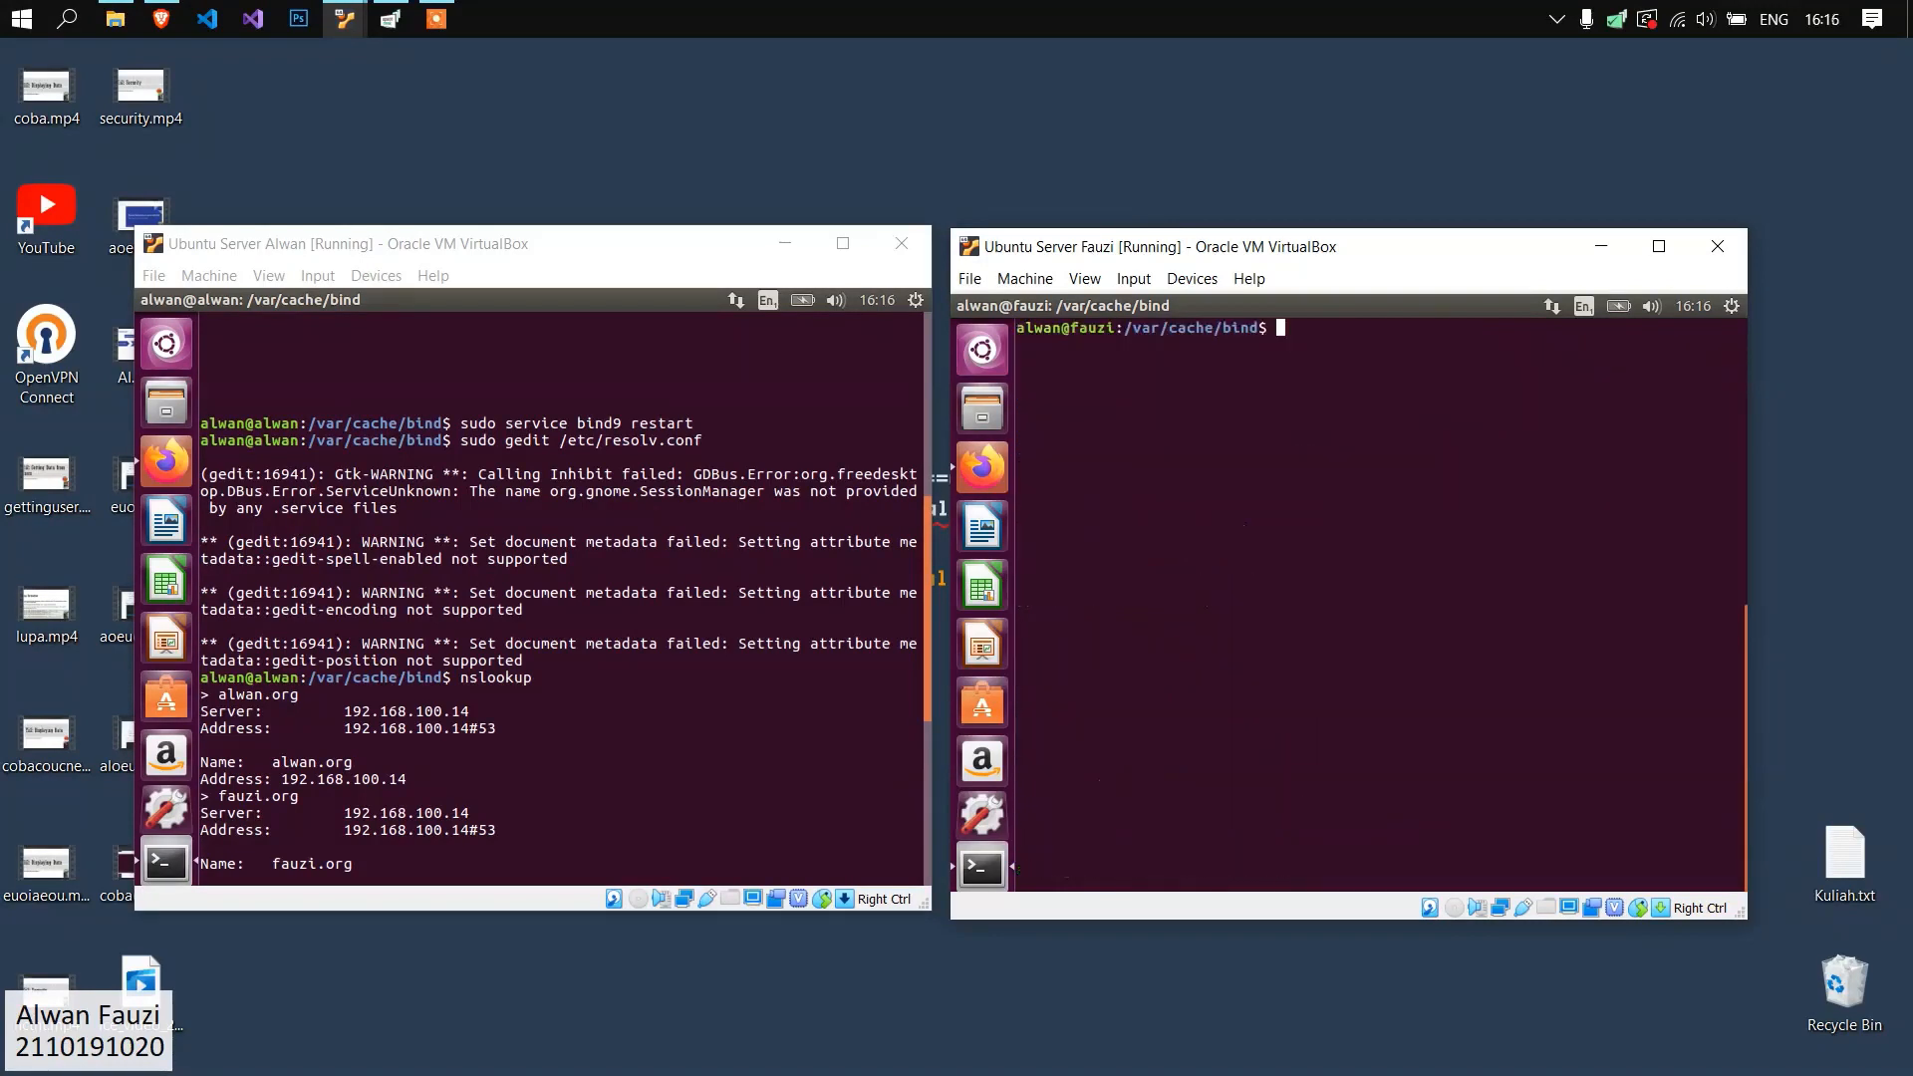
click(383, 599)
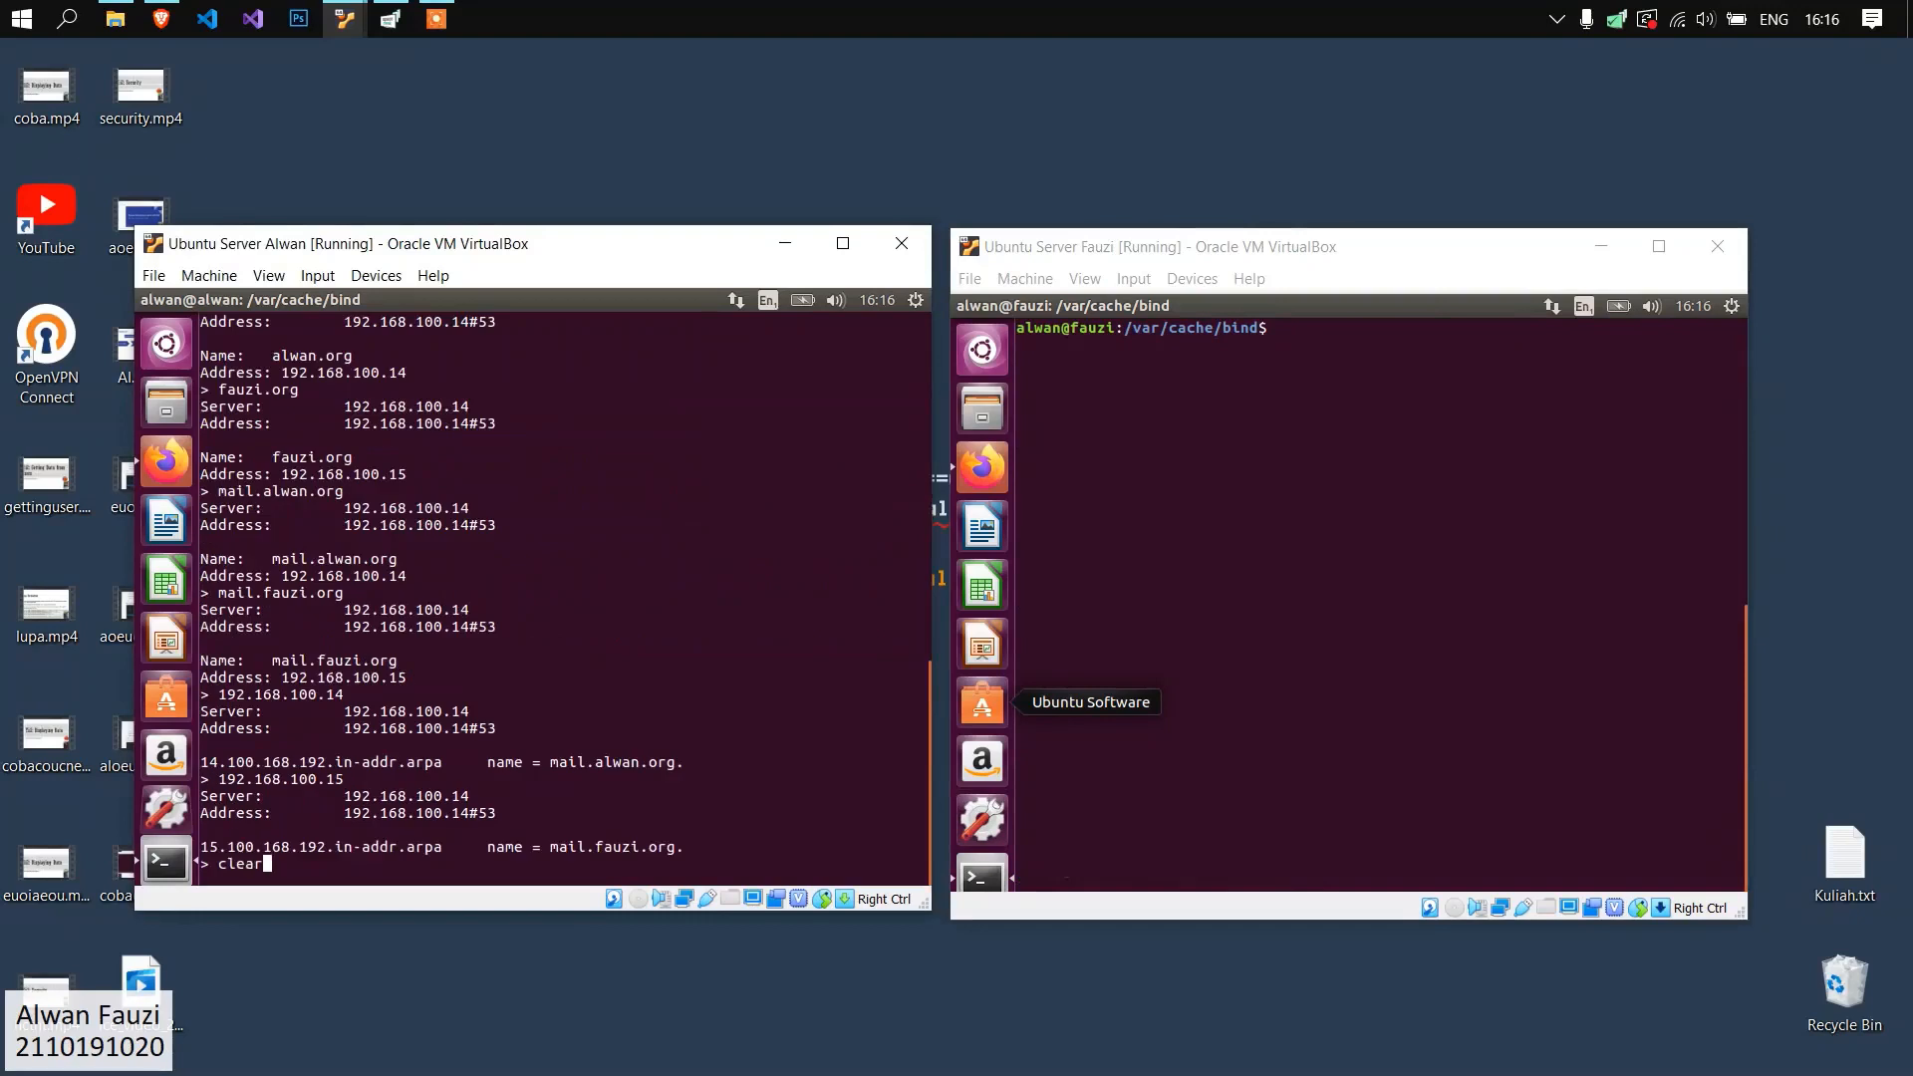
key(BackSpace)
key(ctrl+c)
text(clear)
key(Return)
click(1167, 460)
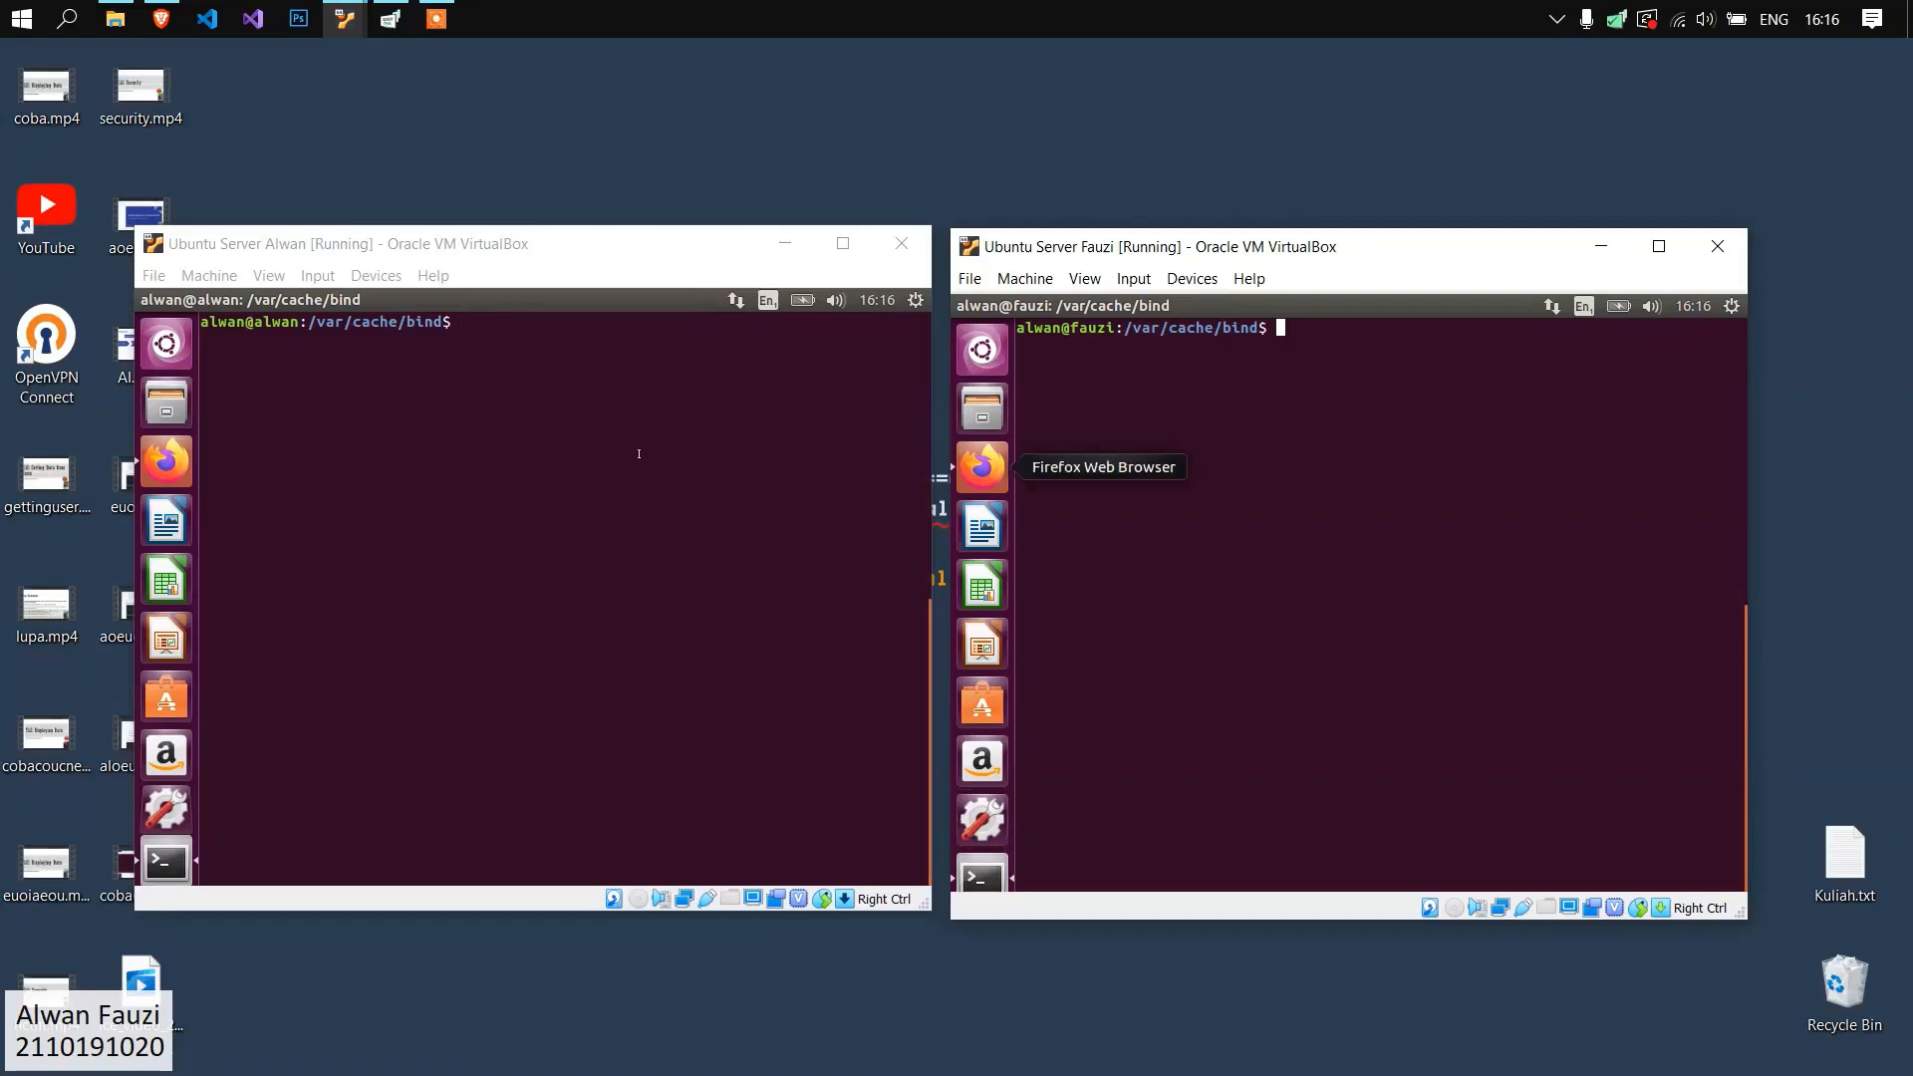
Return the first server's terminal to the home directory and clear it.
click(614, 393)
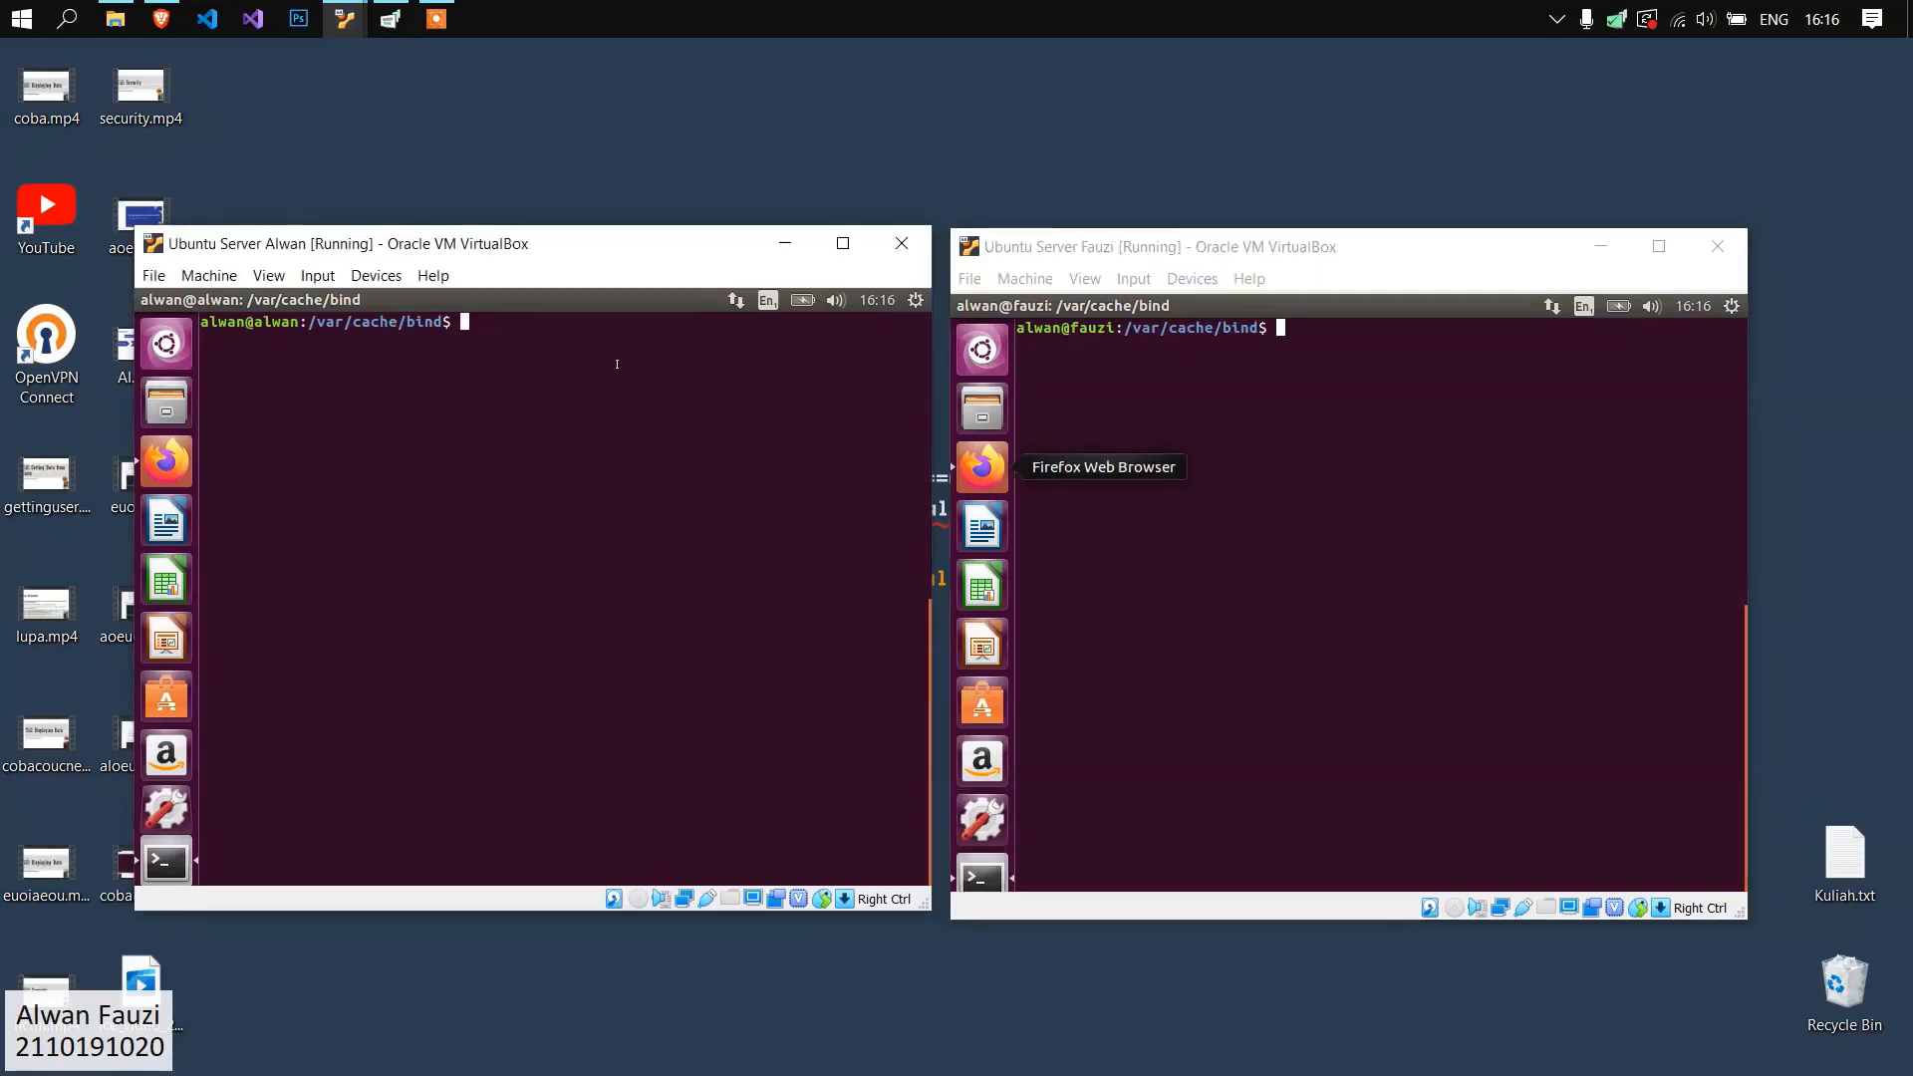
text(cd)
key(Return)
text(clear)
key(Return)
Install apache2, postfix, courier-imap, courier-pop and squirrelmail on the first server with sudo apt-get.
text(sudo apt-)
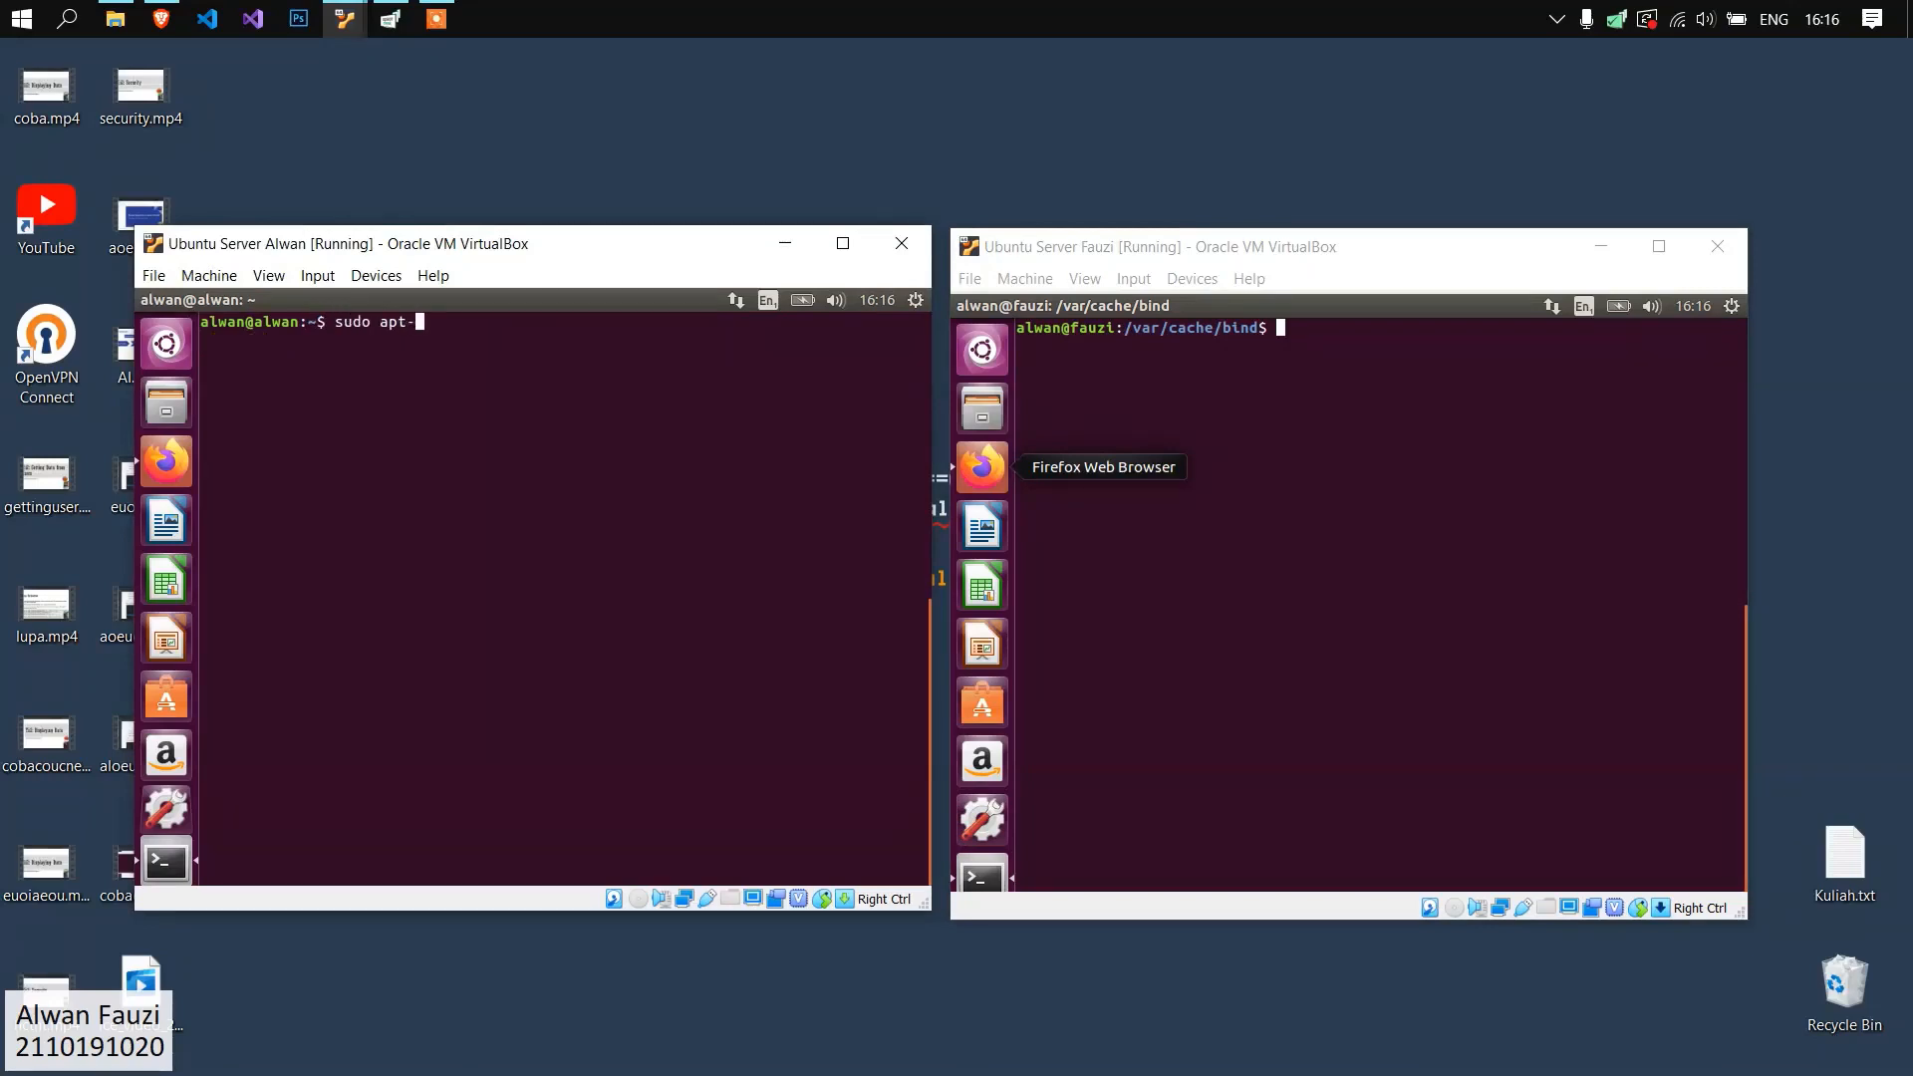
text(get install apache2 postfix cou)
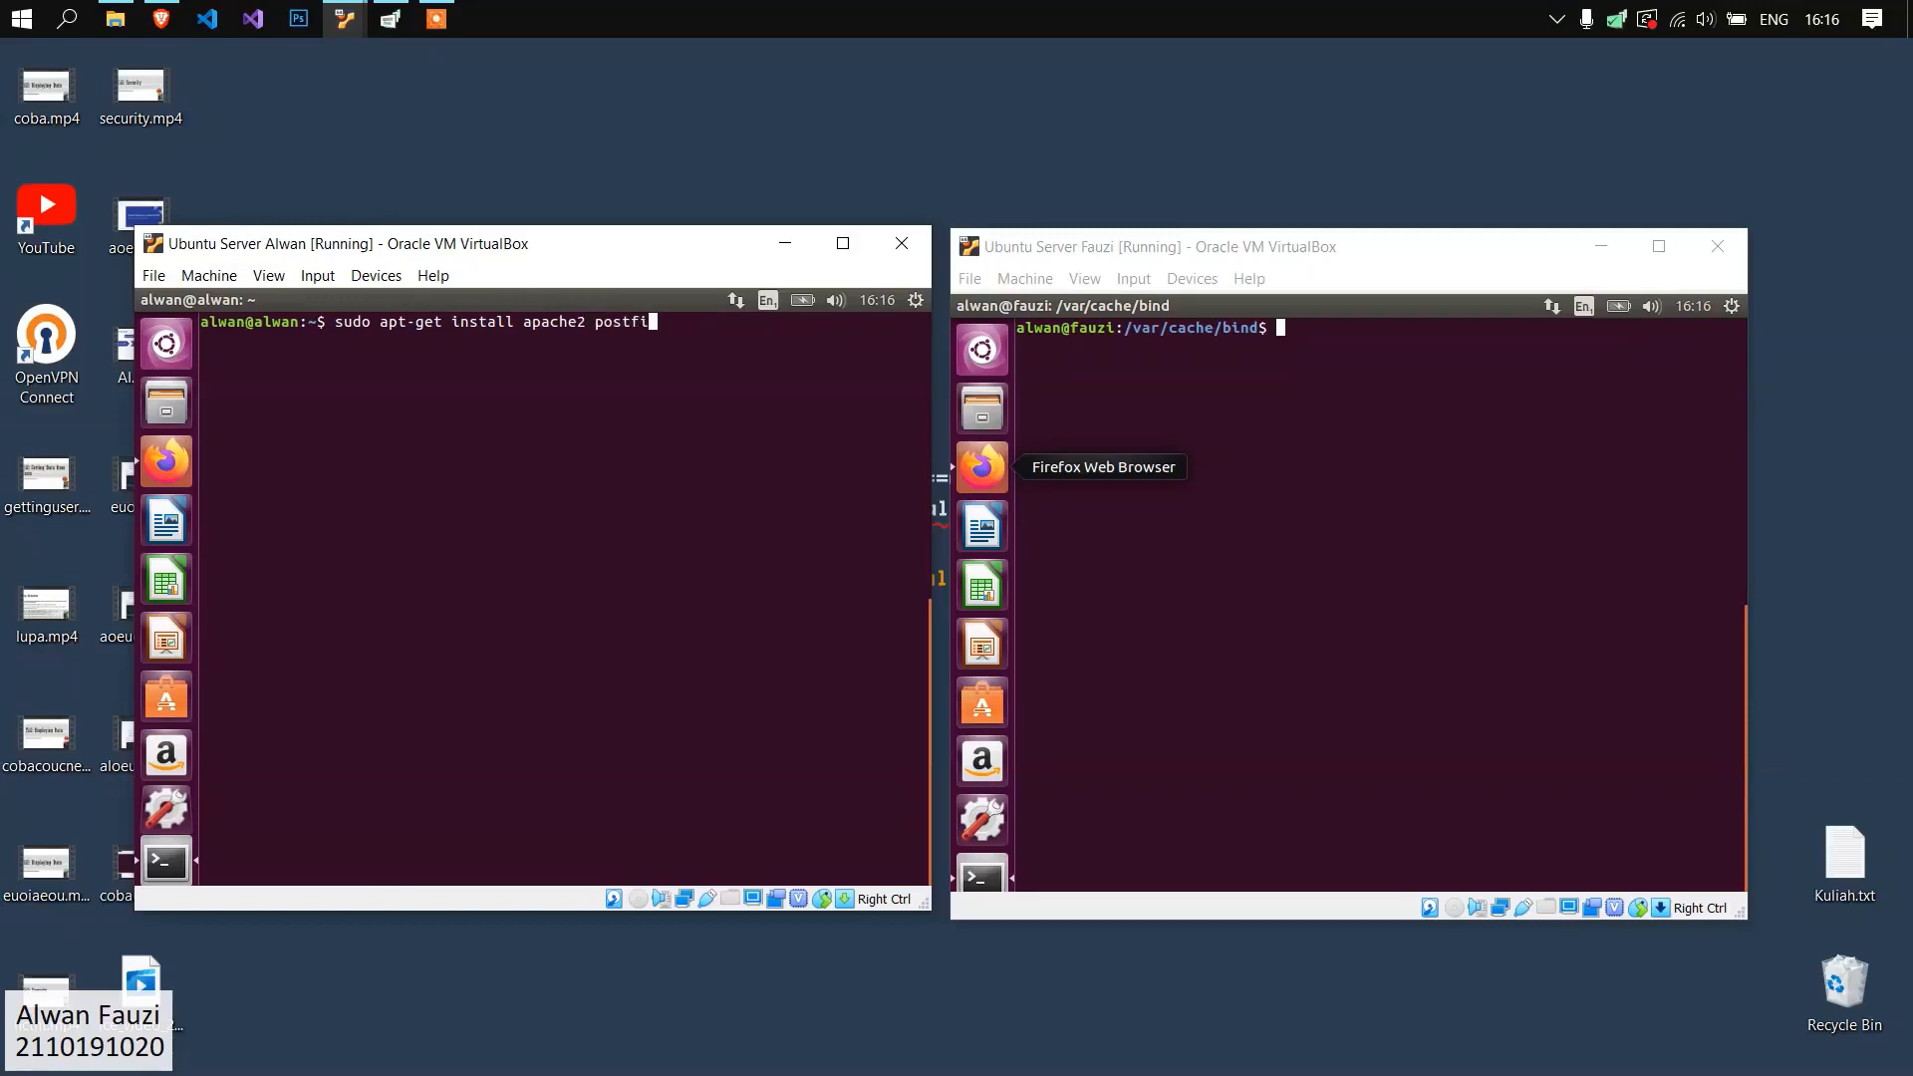
text(rier-imap courier)
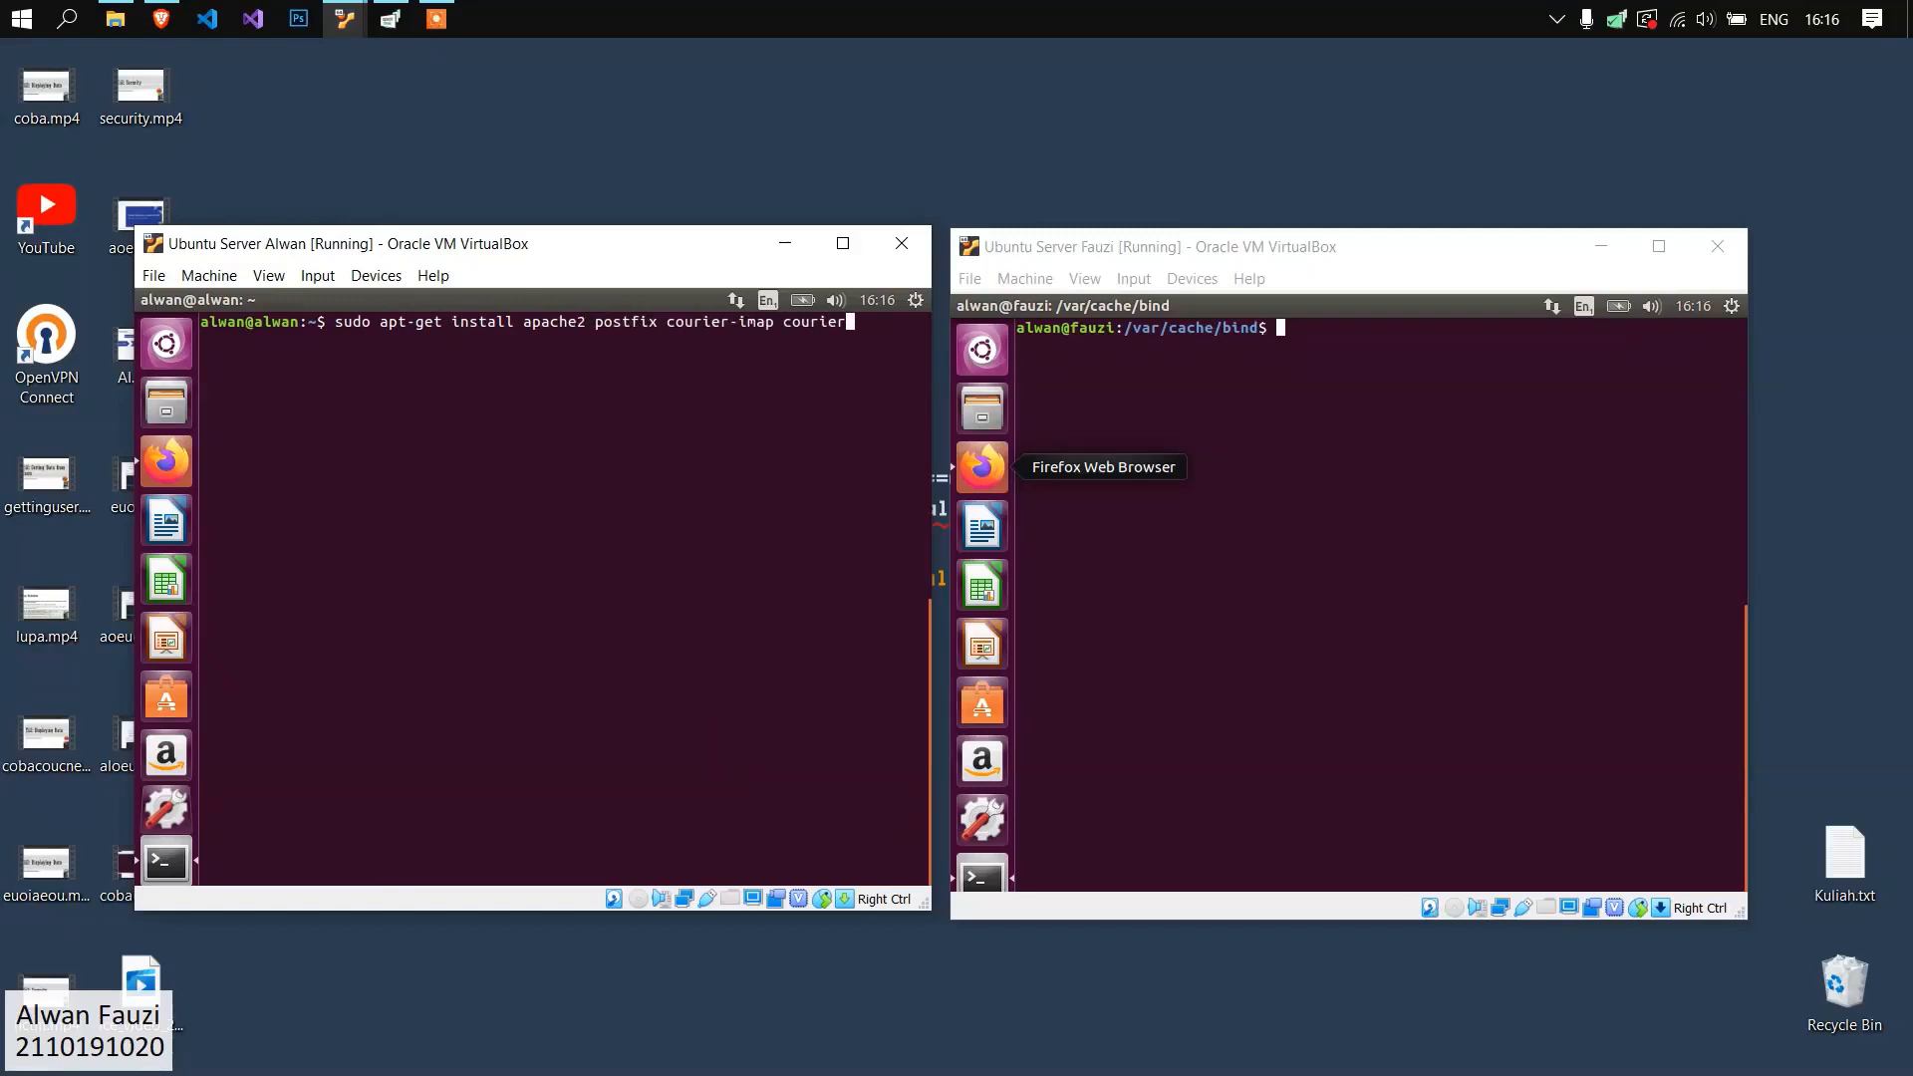
text(-pop squirrelmail)
key(Return)
Return the second server's terminal to the home directory and clear it.
click(1438, 449)
text(cl)
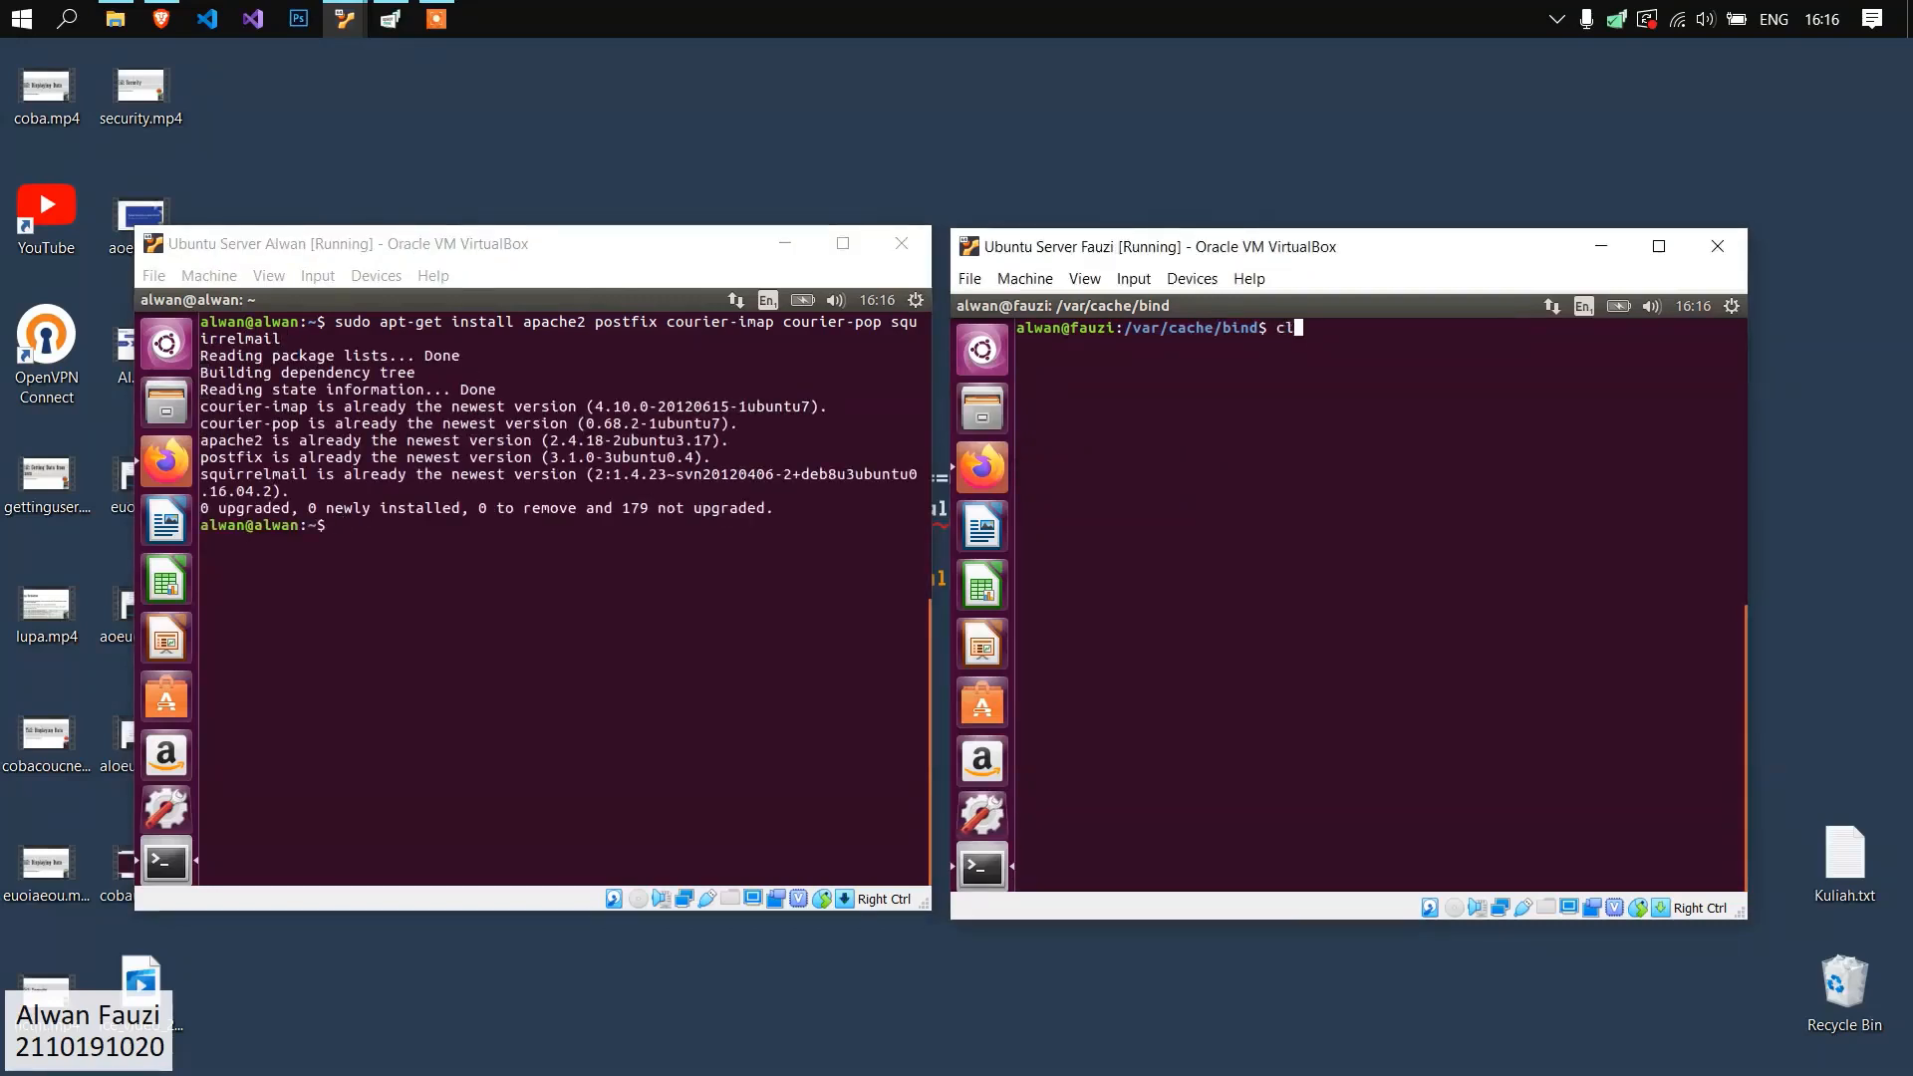
key(BackSpace)
text(d)
key(Return)
text(clear)
key(Return)
Install apache2, postfix, courier-imap, courier-pop and squirrelmail on the second server with sudo apt-get.
text(sudo apt-get install apache2 postfix courier-imap courier)
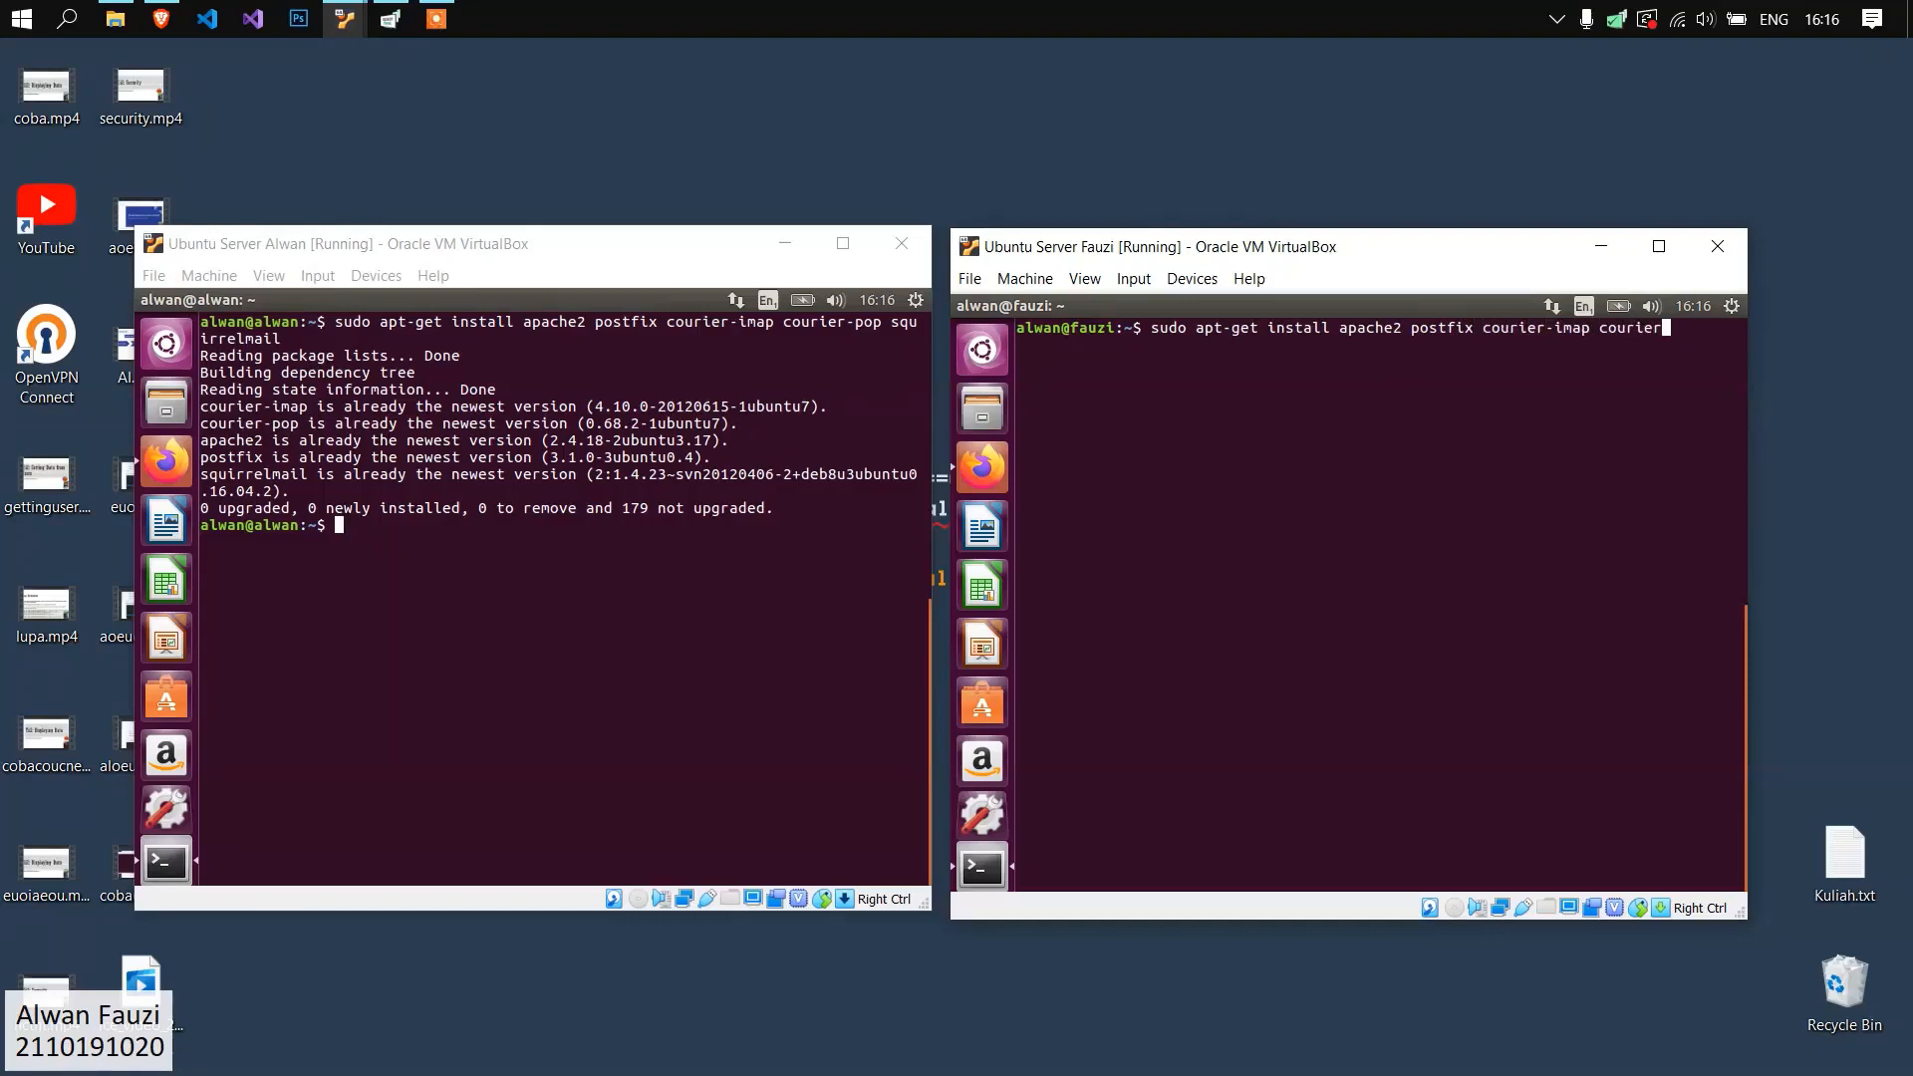
text(-pop squirrelmail)
key(Return)
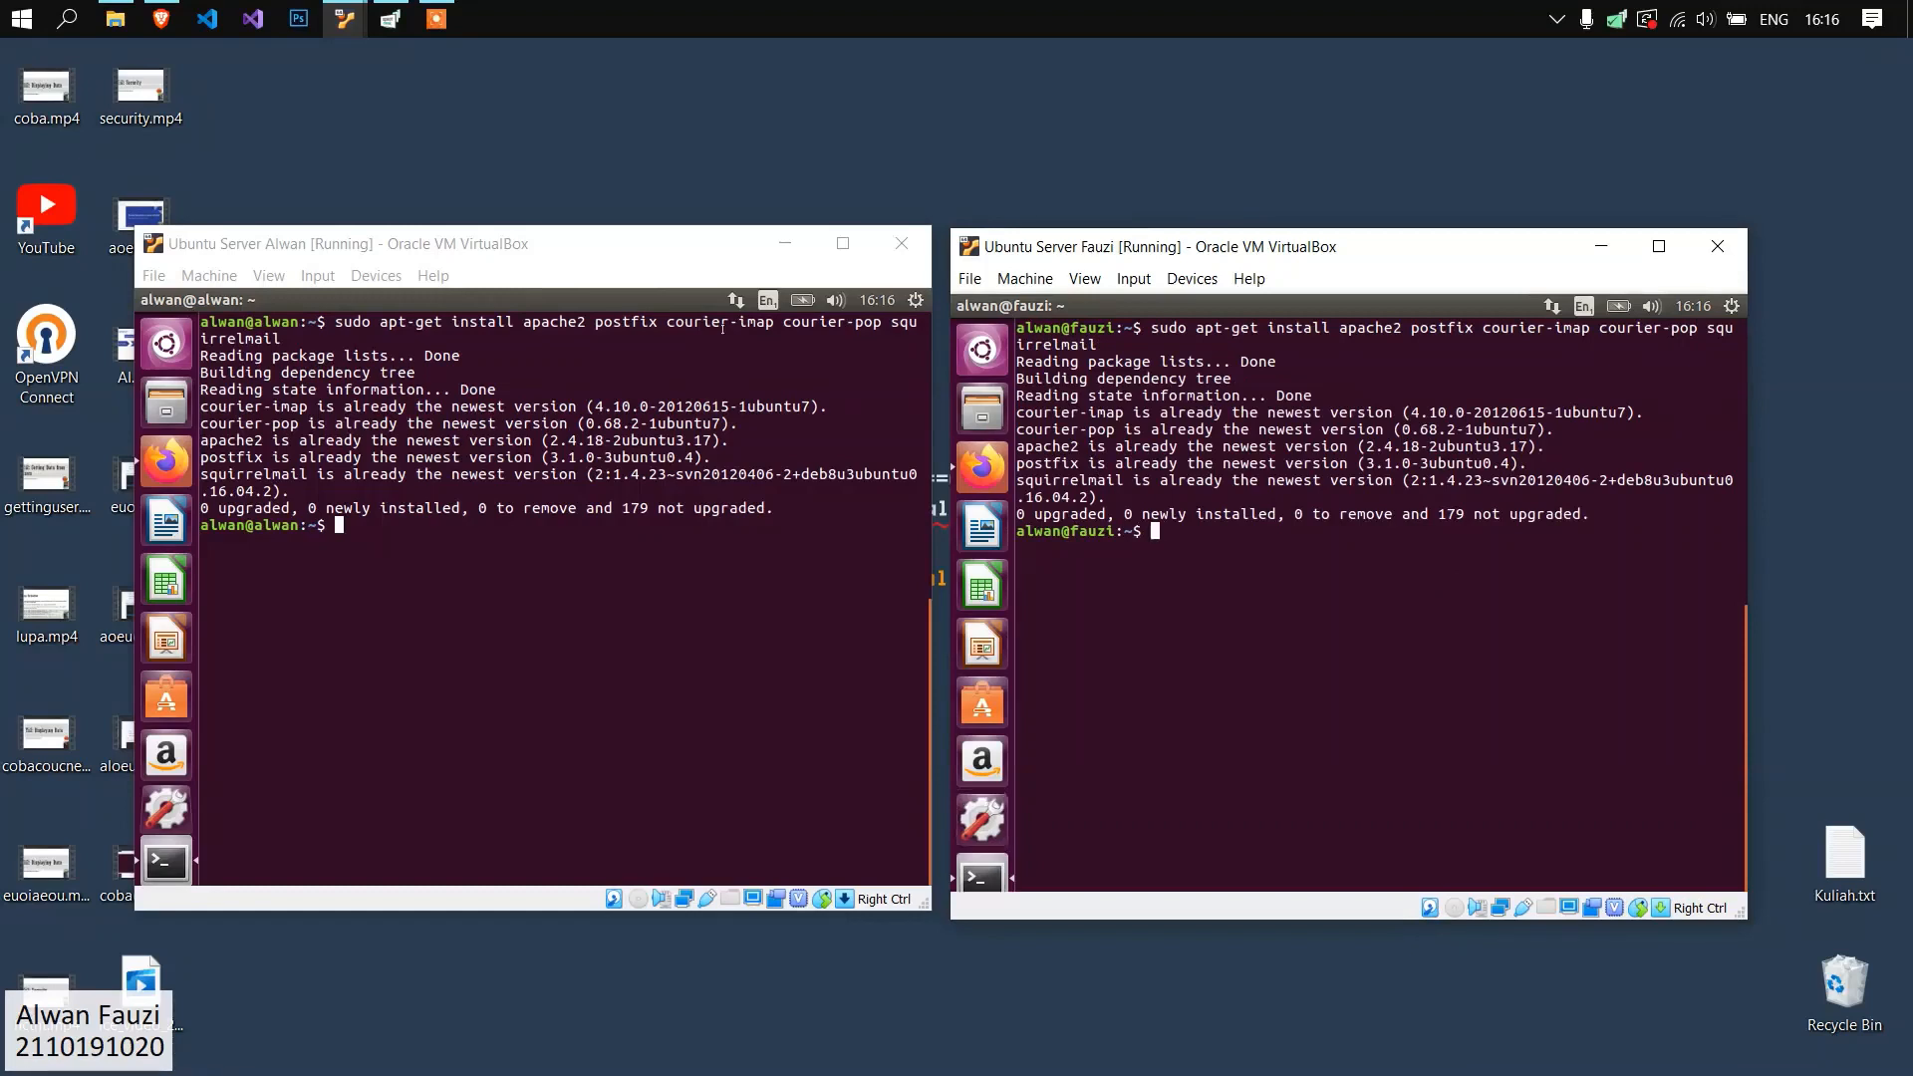
click(720, 565)
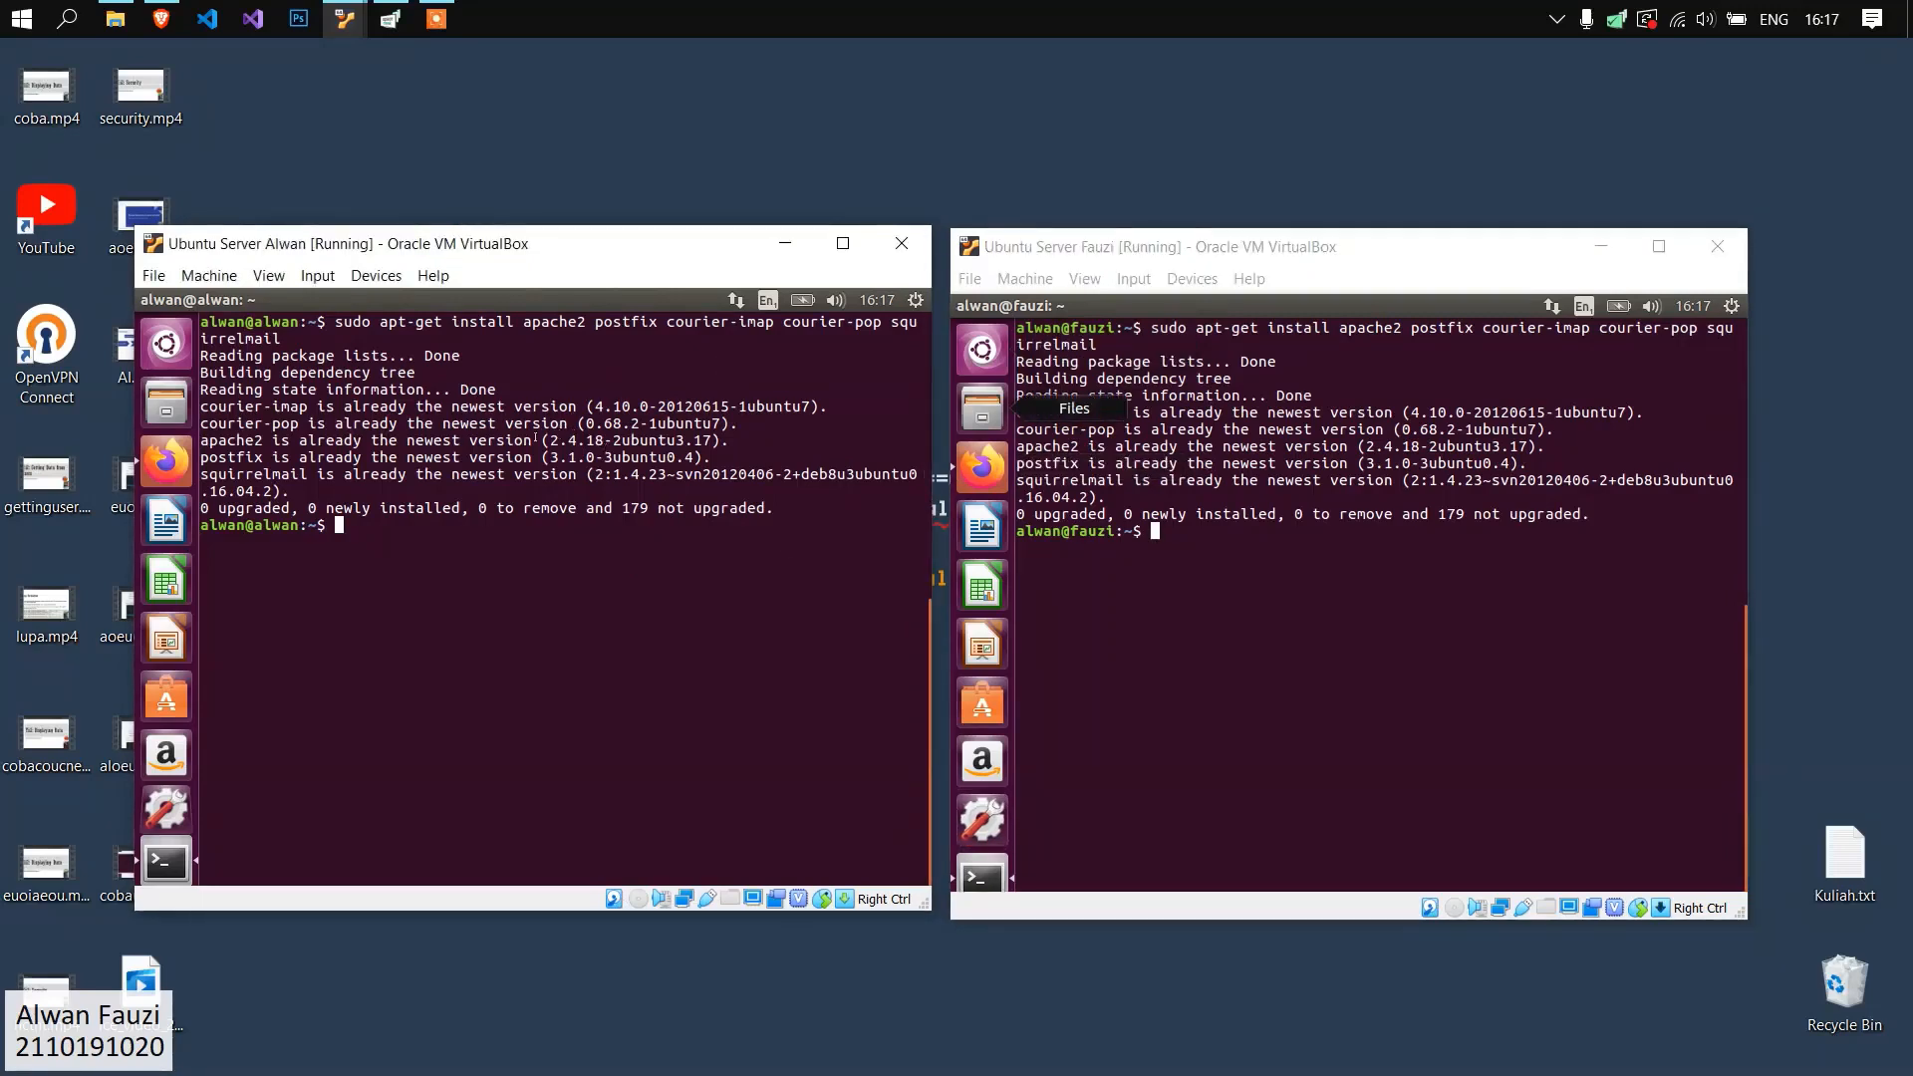
click(1069, 253)
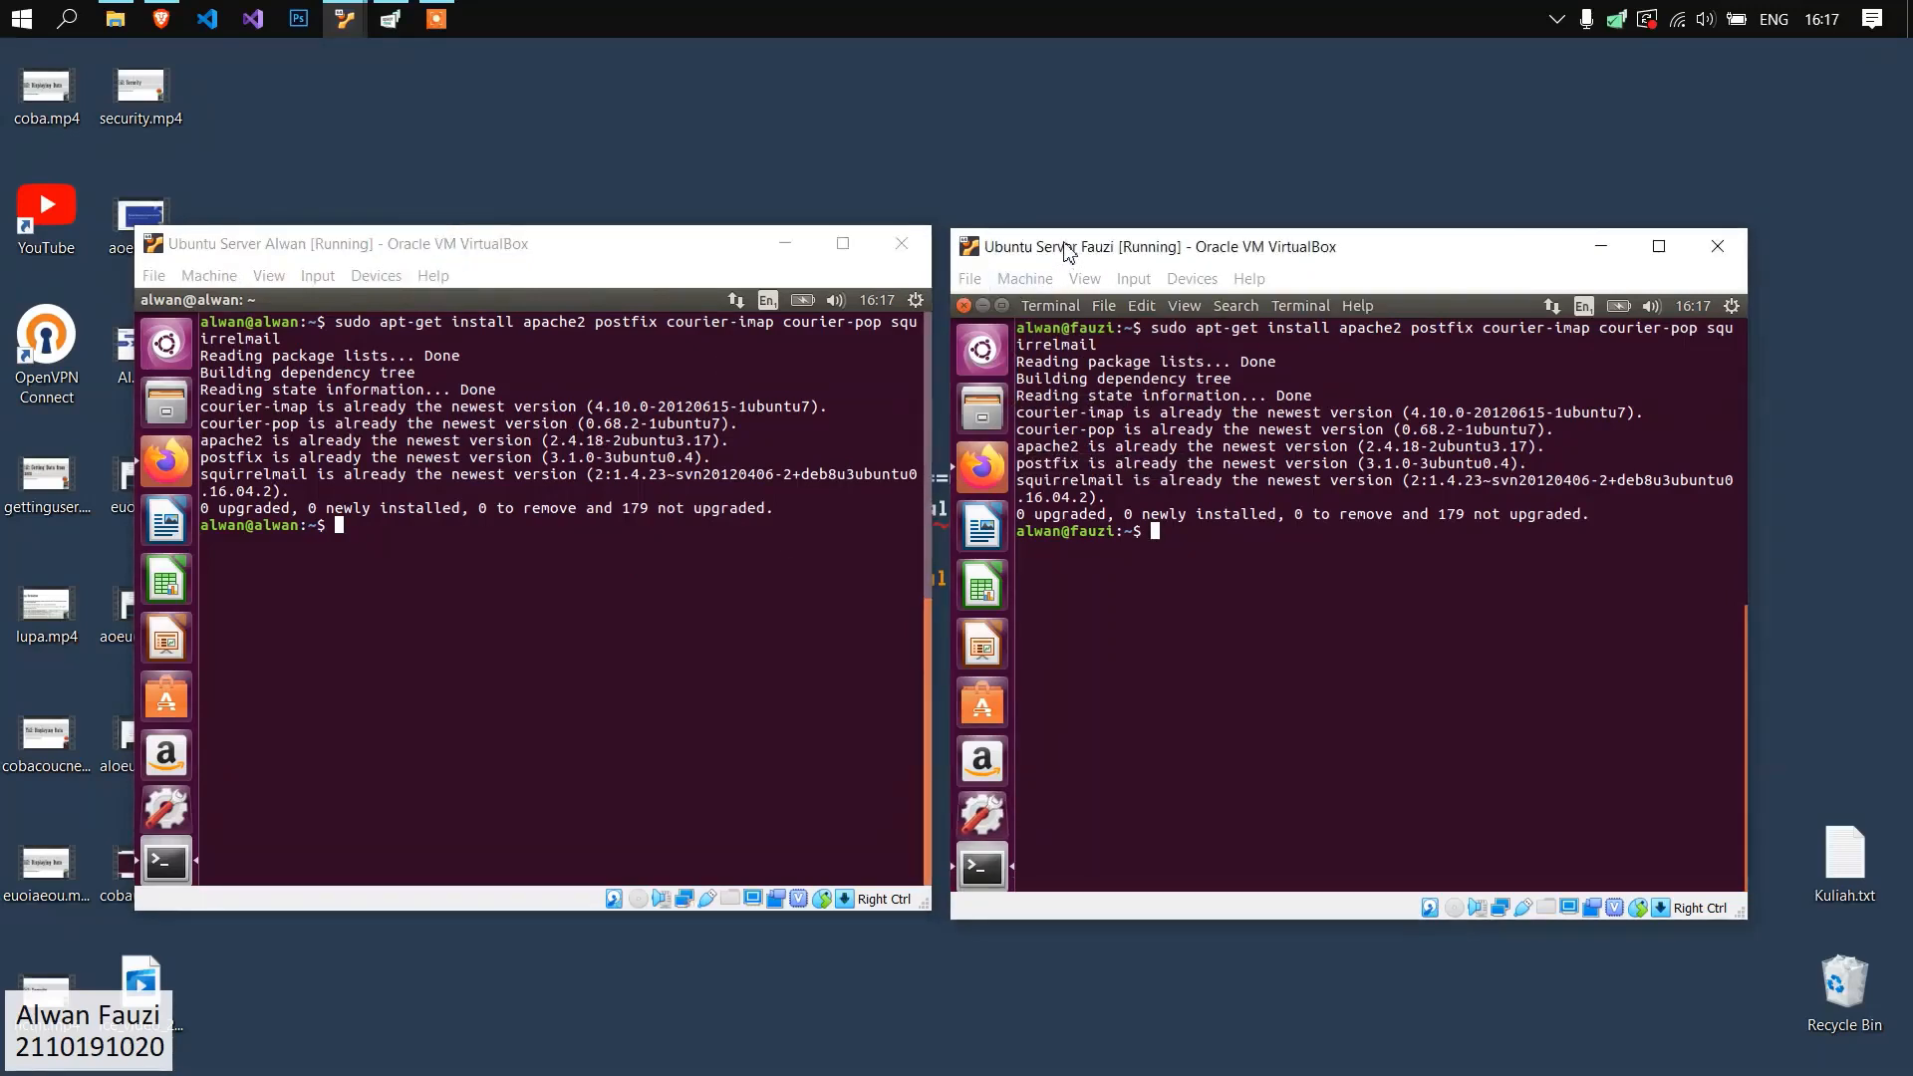
drag(1068, 253, 1066, 244)
drag(706, 249, 706, 243)
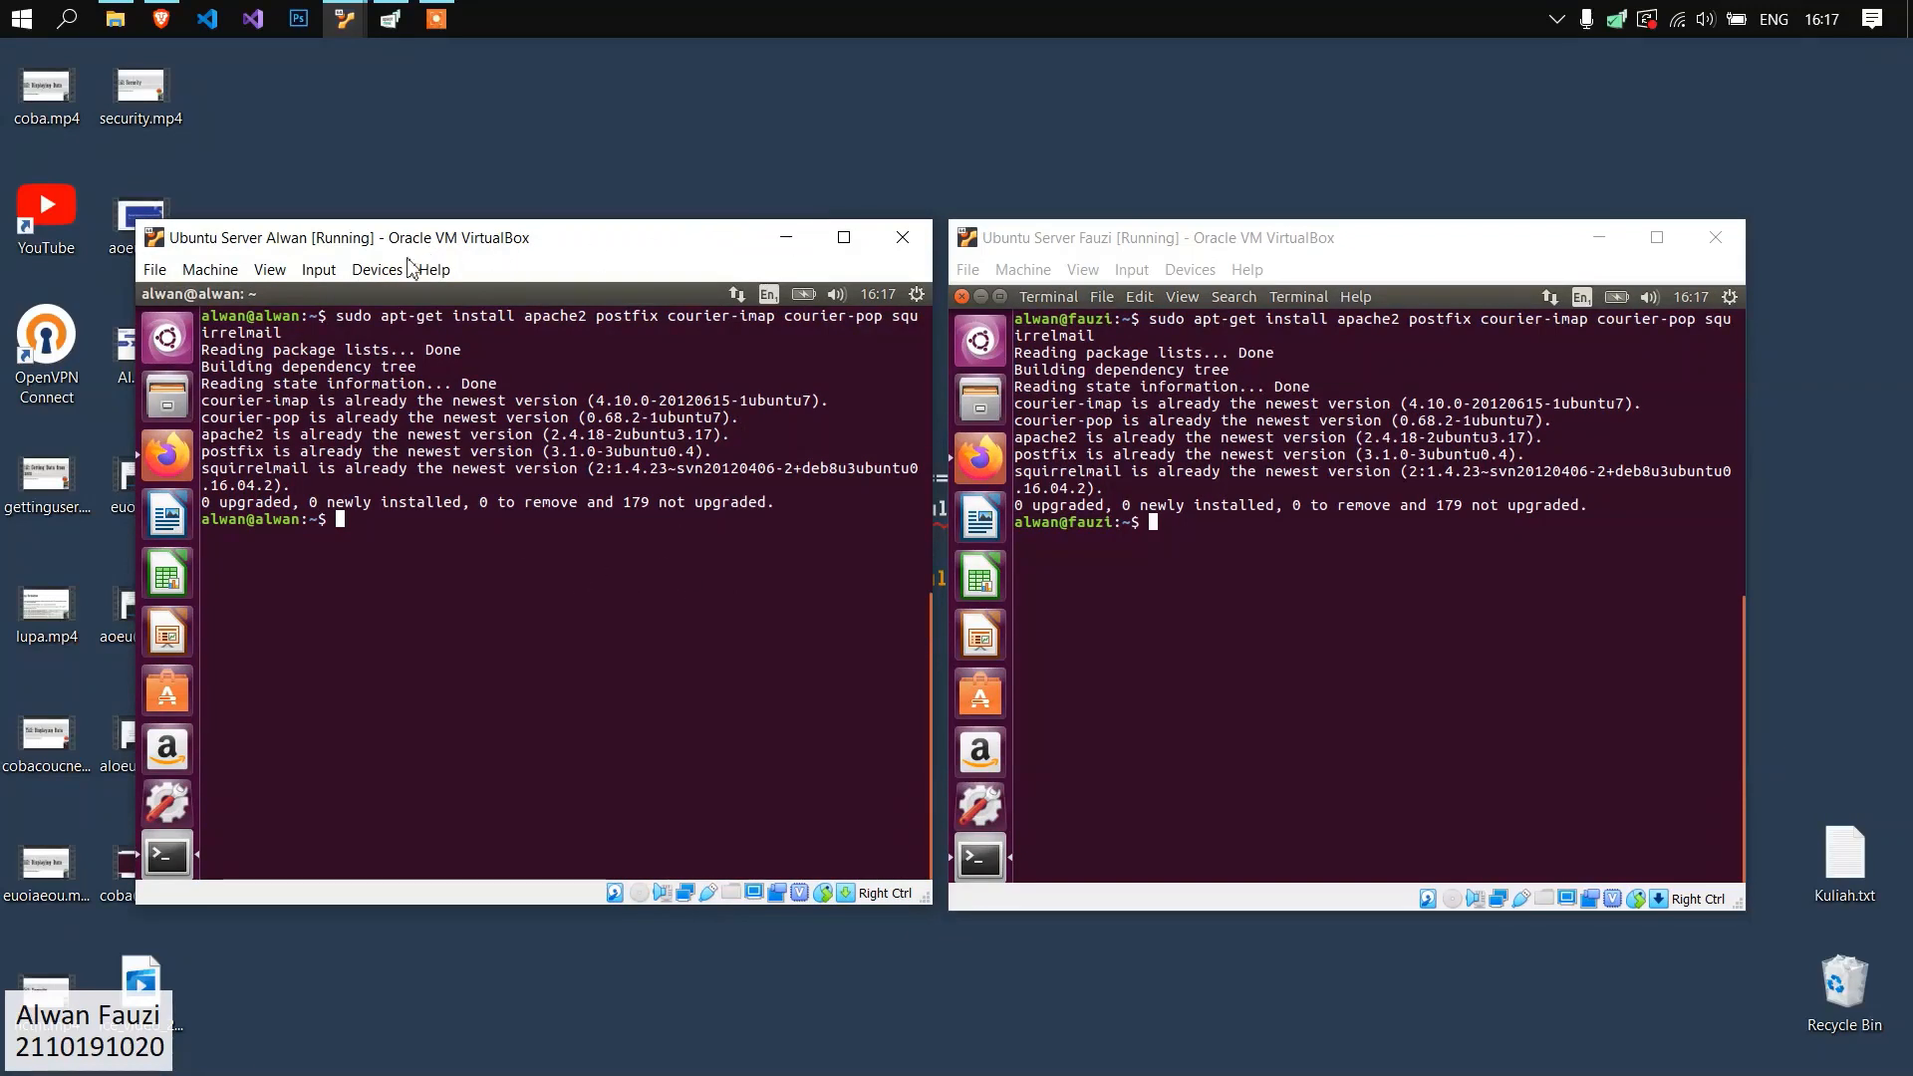
click(1133, 389)
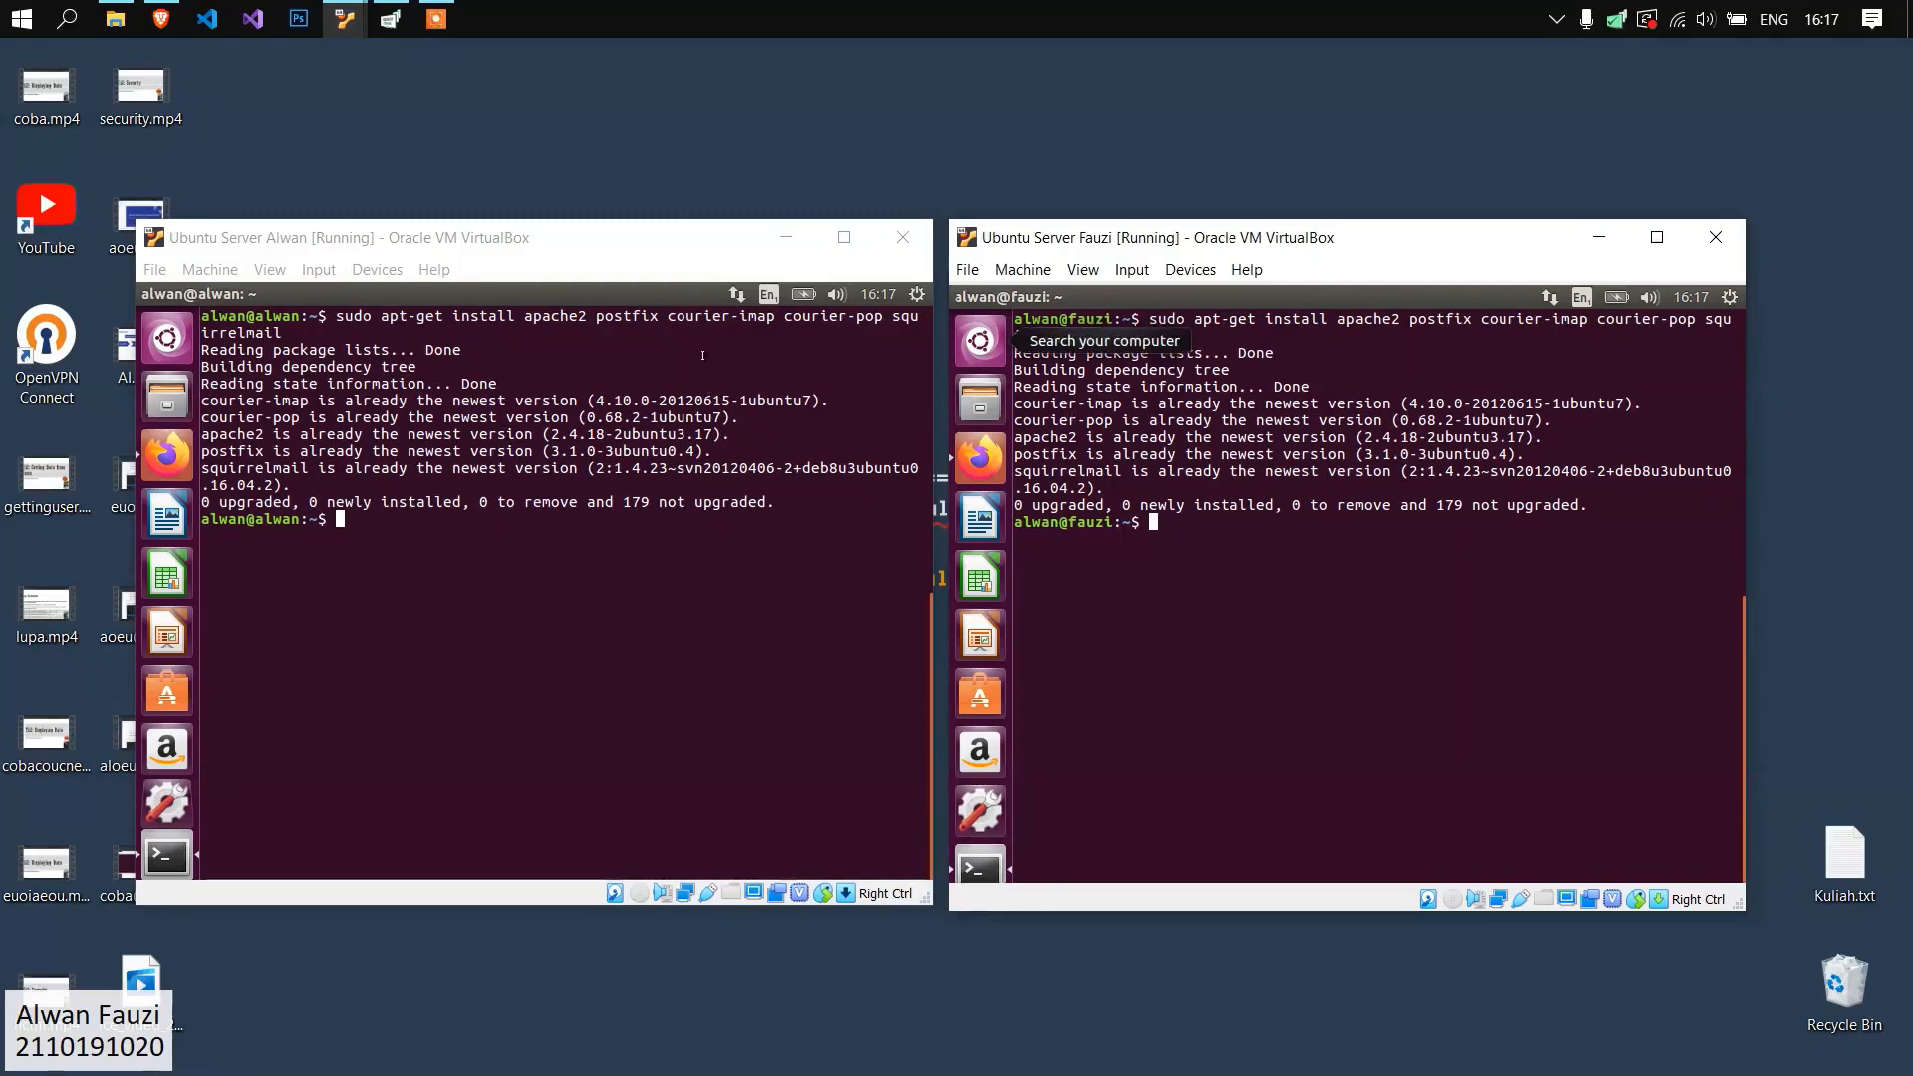
drag(689, 241, 690, 241)
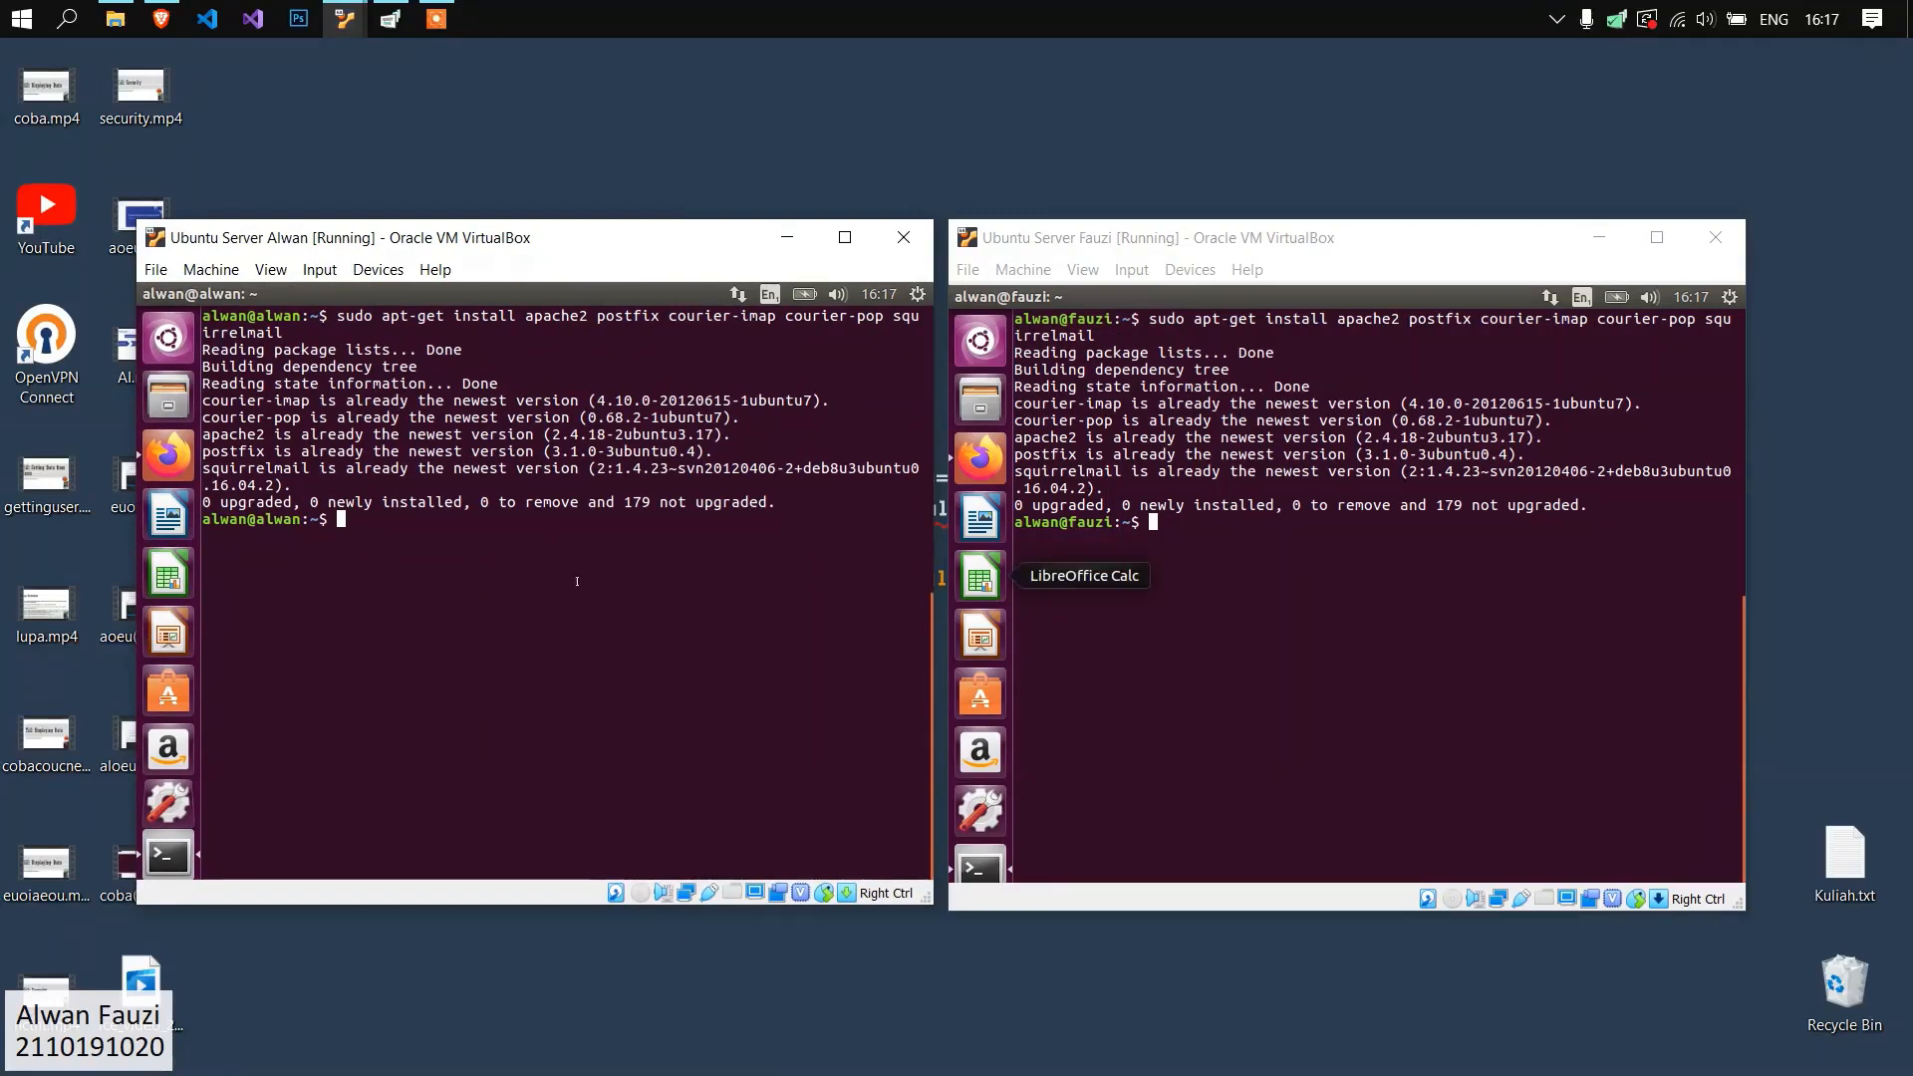
Clear the first server's terminal and change to the /etc/skel directory.
text(clear)
key(Return)
text(cd /etc/skel)
key(Return)
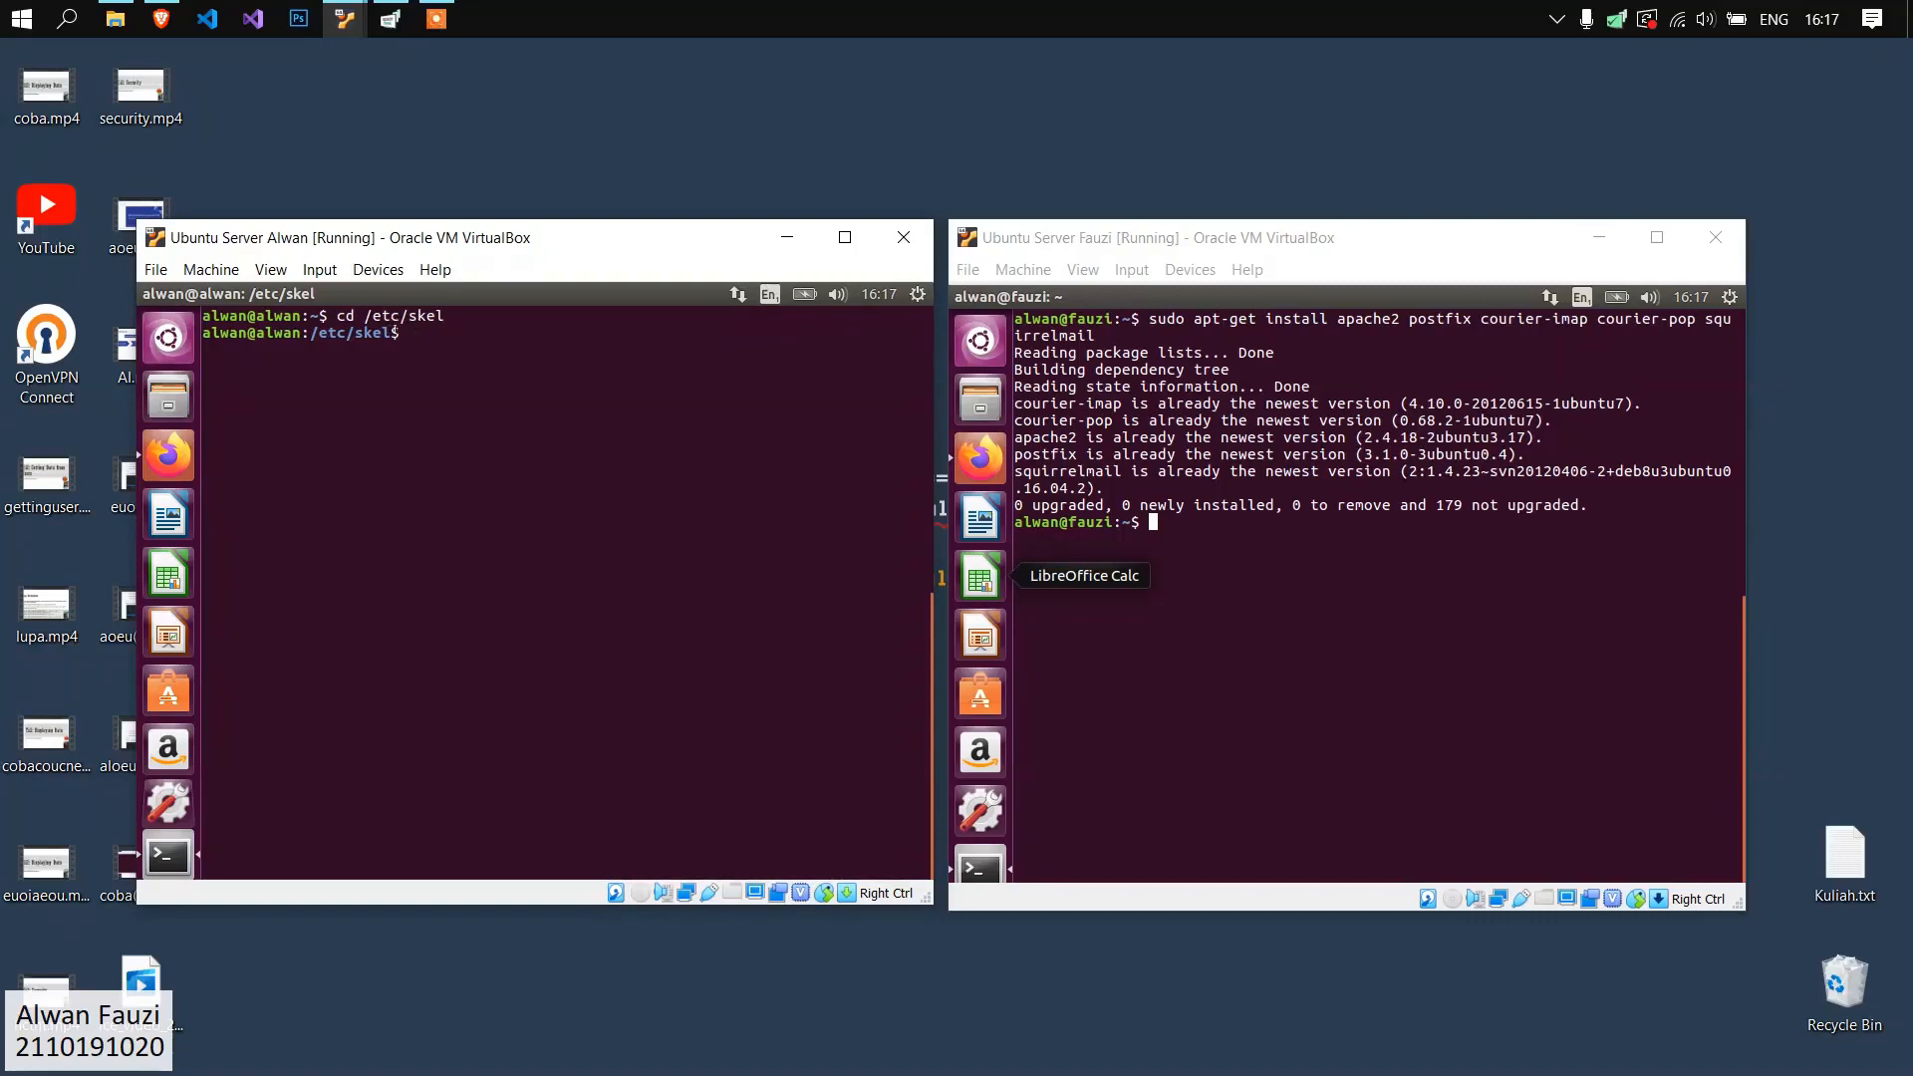
List the contents of /etc/skel on the first server and check for a Maildir folder.
drag(367, 331, 316, 333)
click(463, 334)
key(Return)
drag(239, 350, 199, 349)
click(300, 348)
click(428, 335)
click(445, 376)
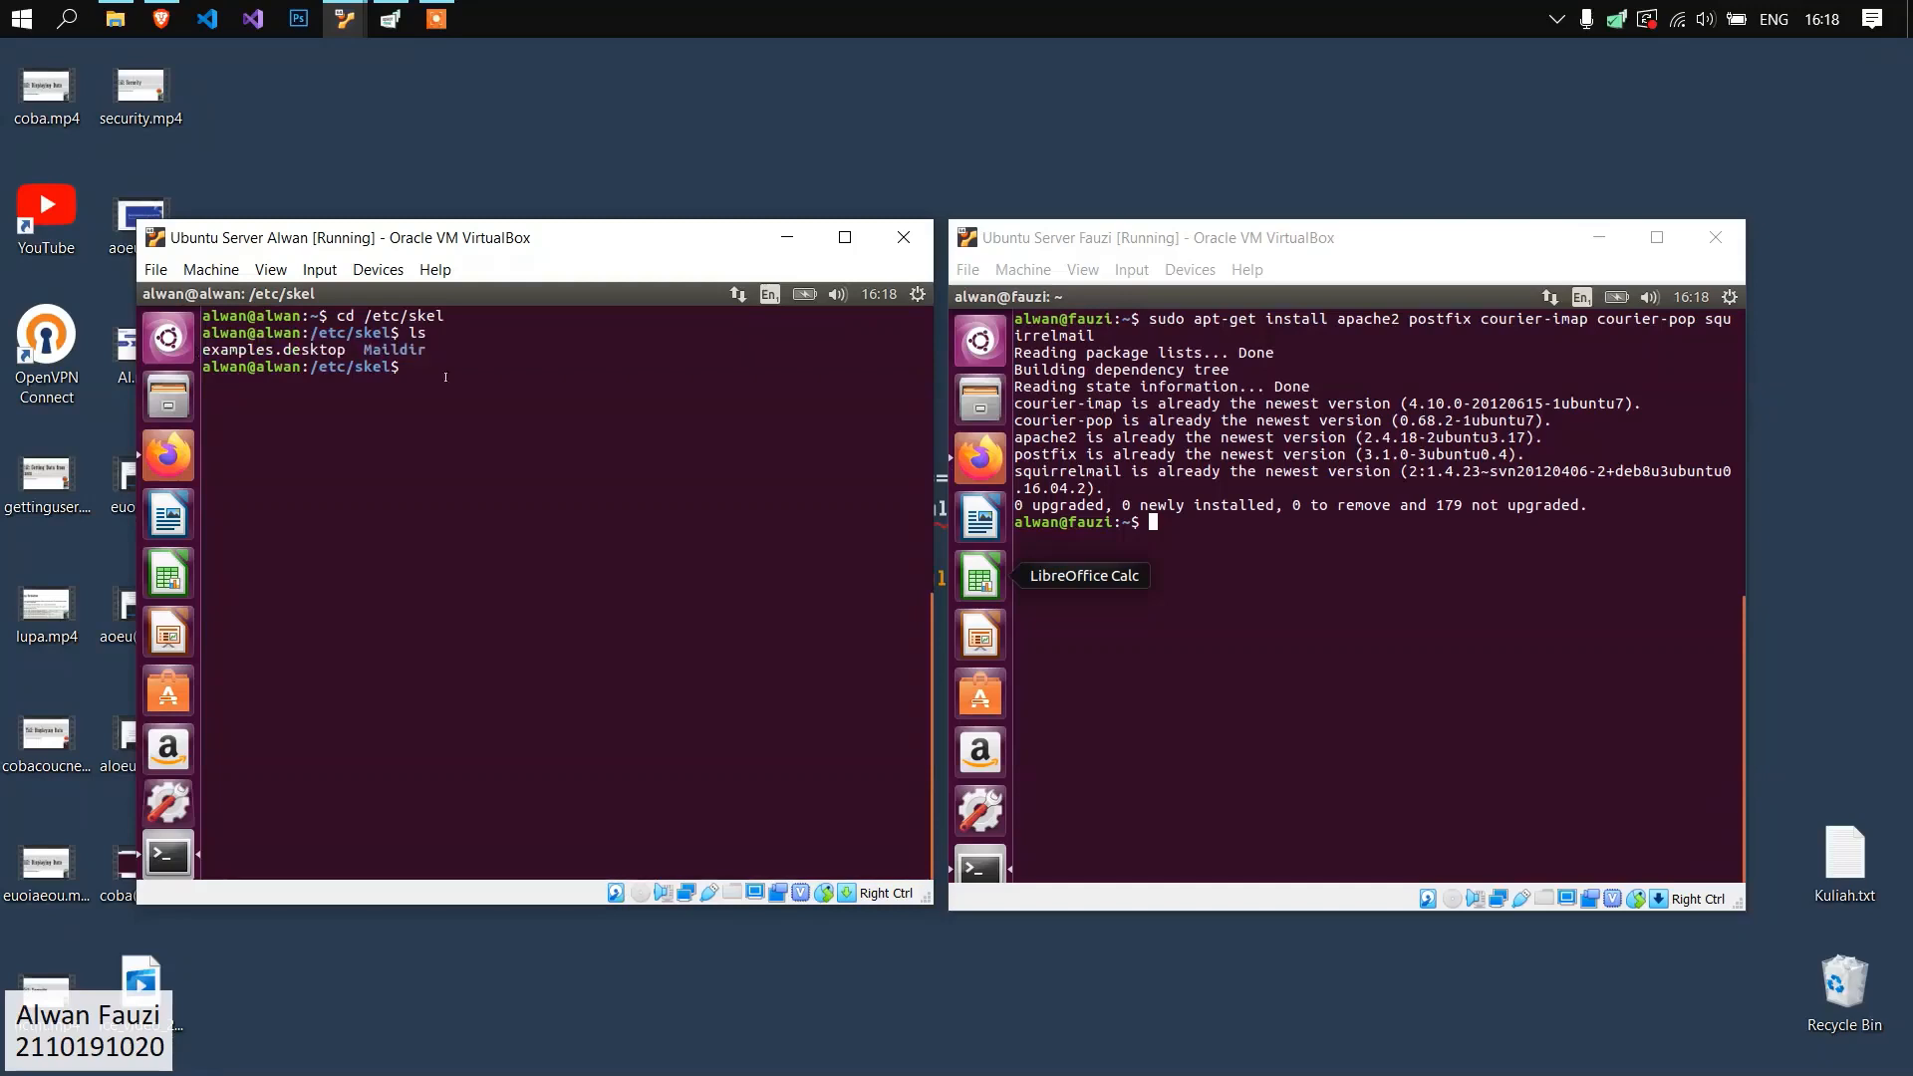
double_click(410, 351)
click(428, 366)
Try to create the mail directory on the first server with "sudo maildirmake Maildir".
text(sudo maildirmake Maildir)
key(Return)
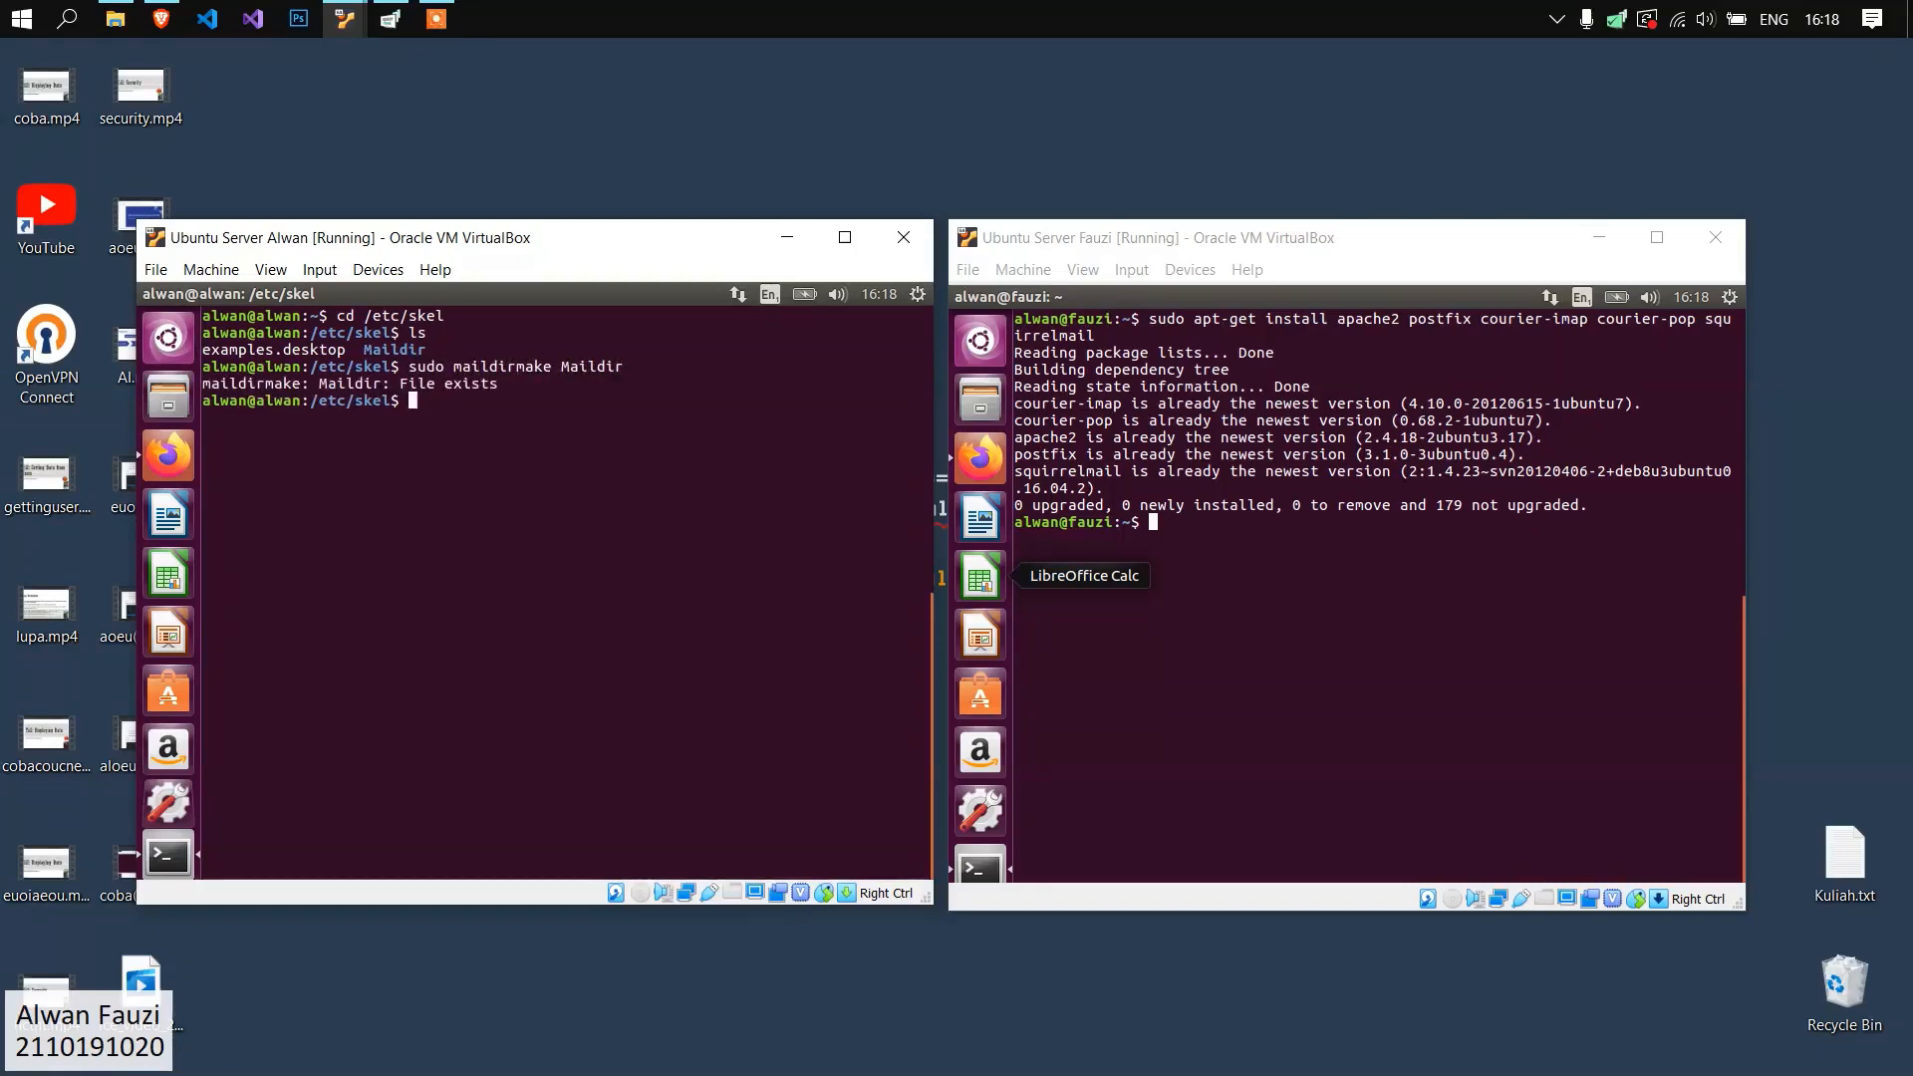
Clear the second server's terminal, then change to /etc/skel and list its contents.
click(1391, 611)
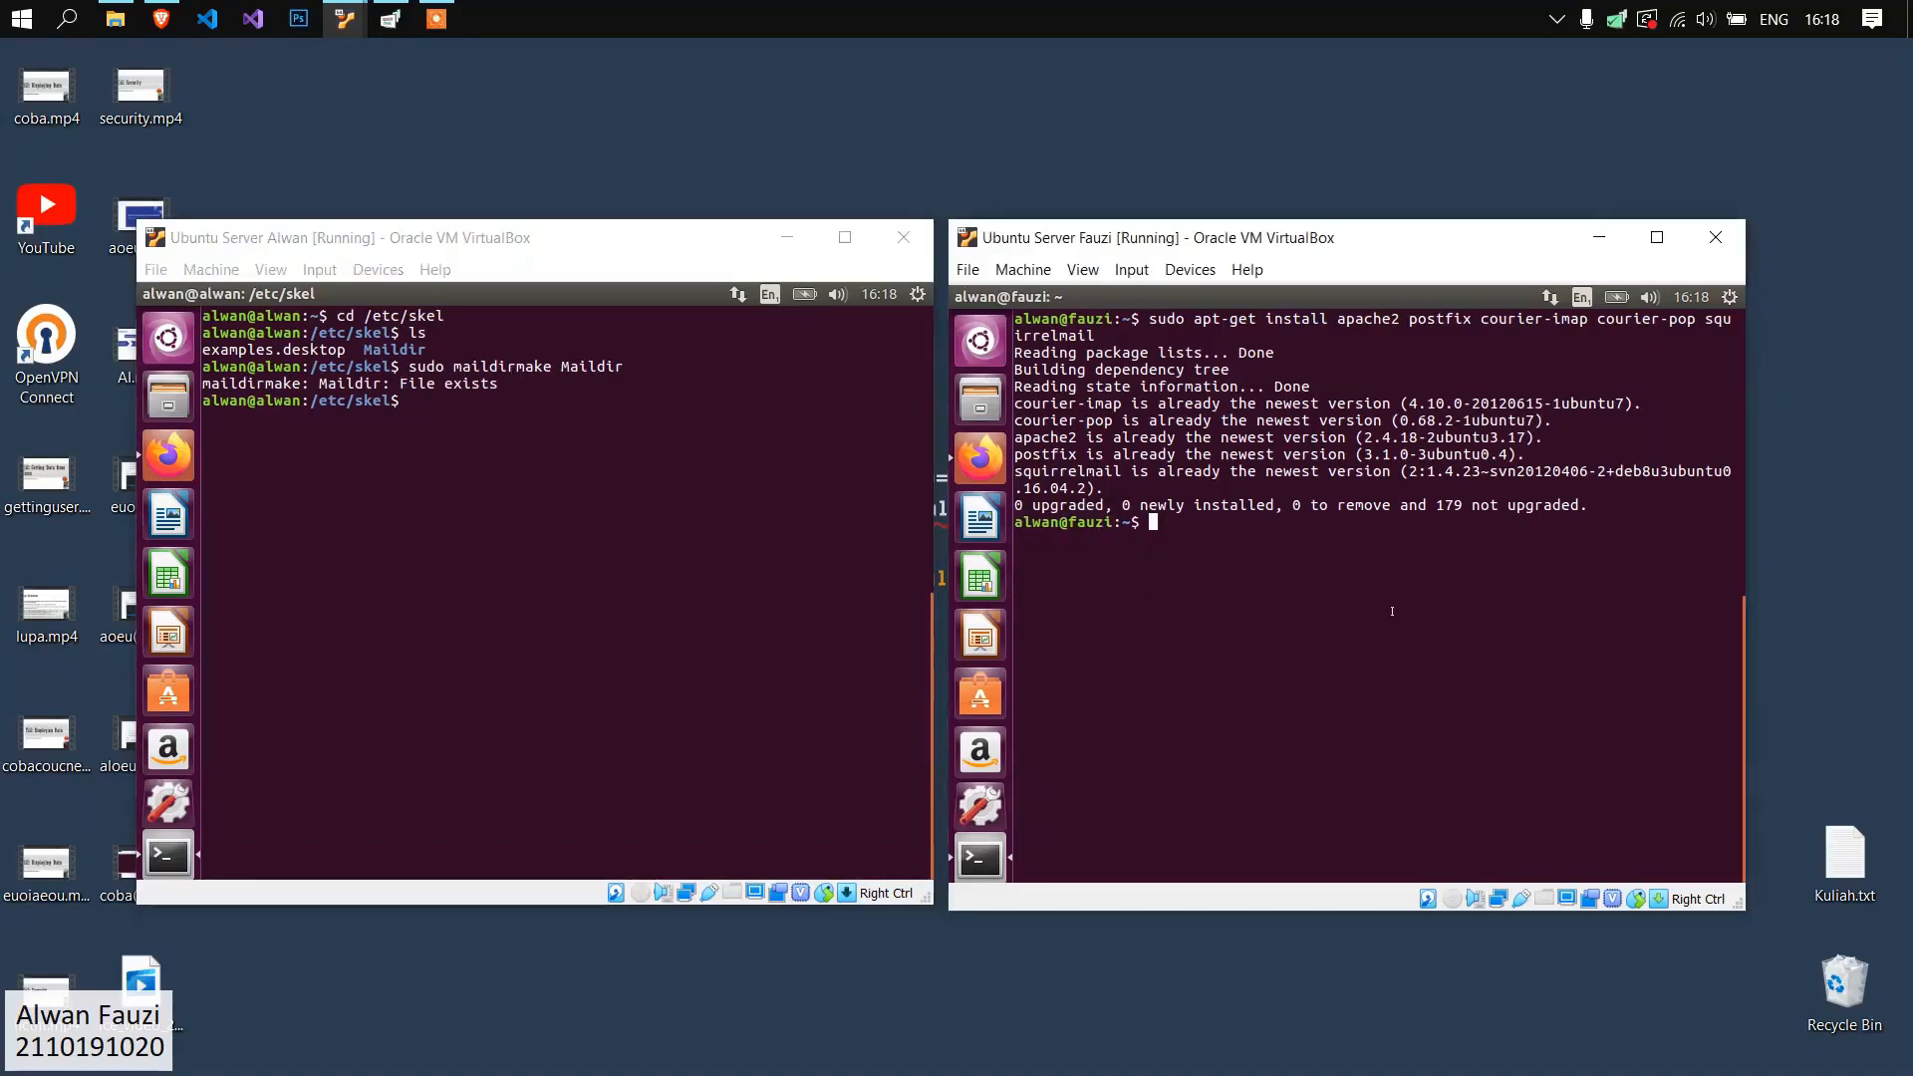
text(clear)
key(Return)
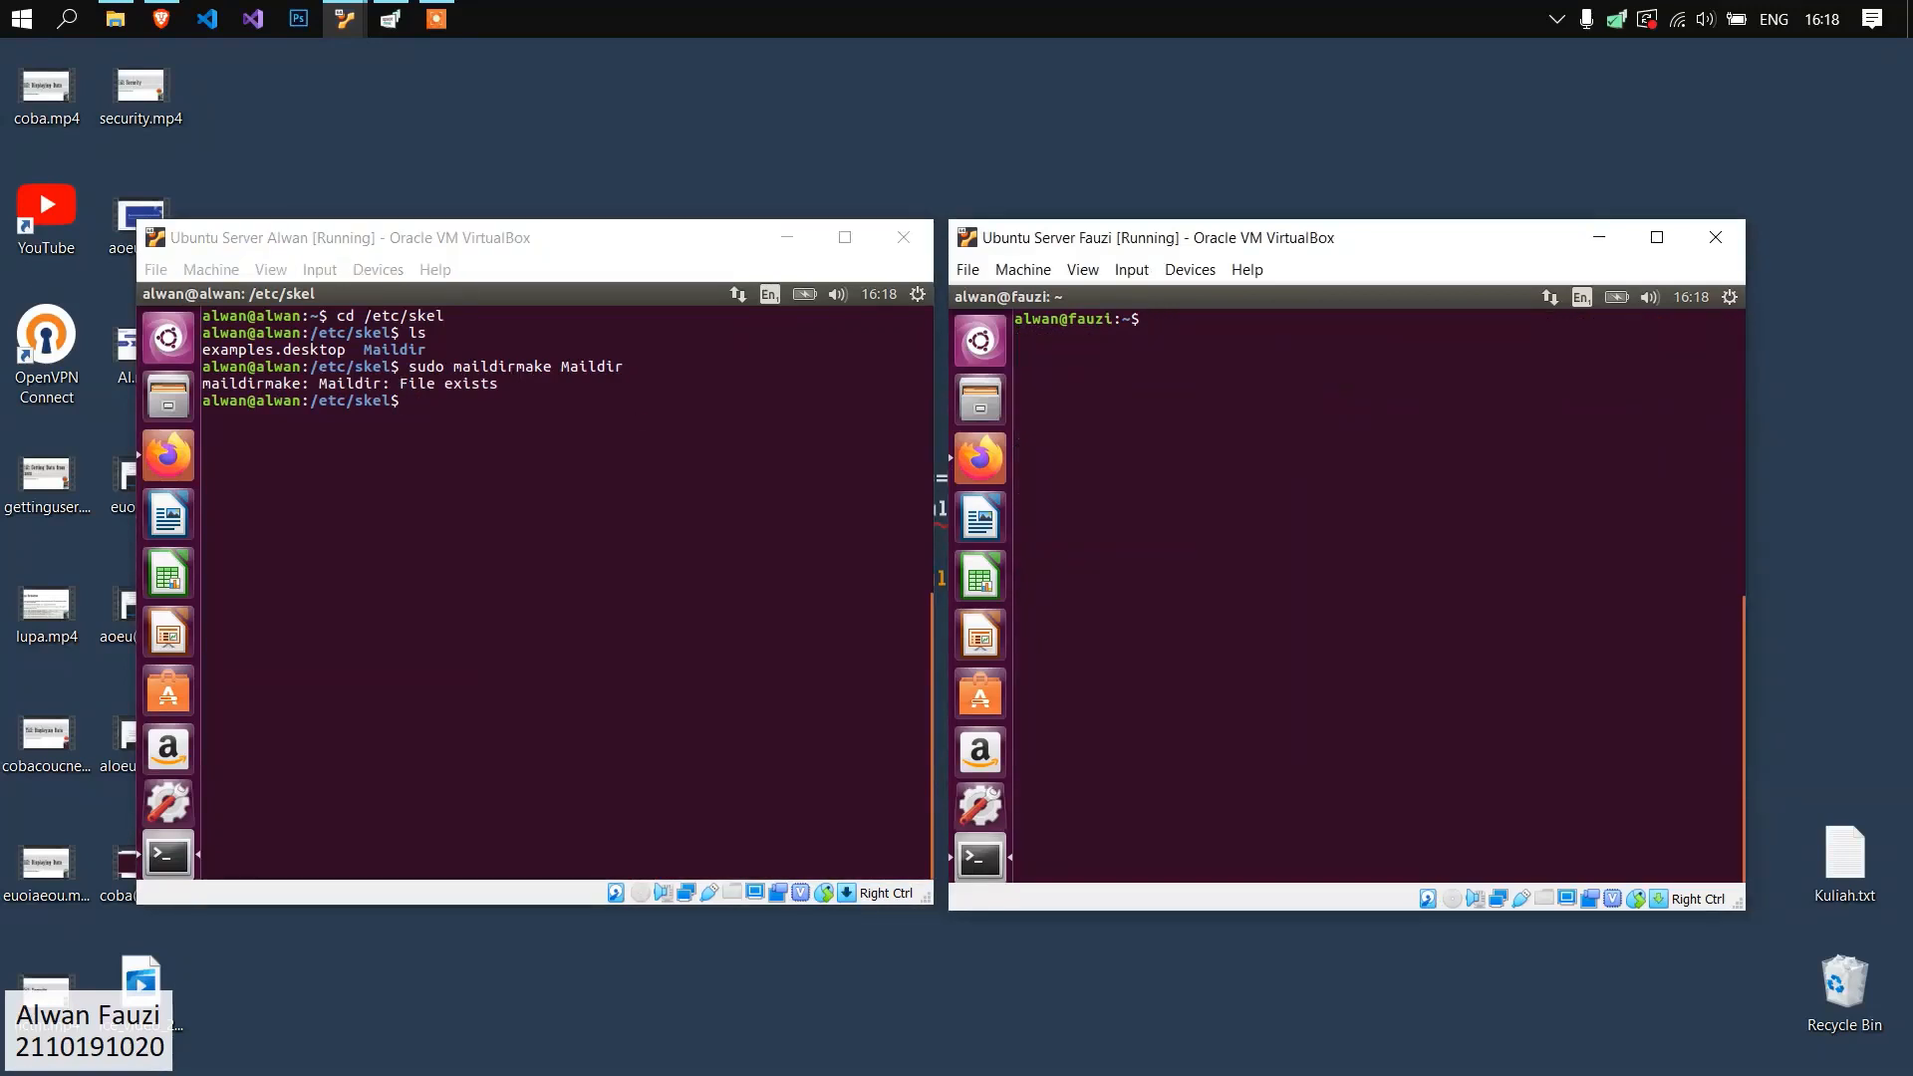
text(cd /etc/skel)
key(Return)
text(ls)
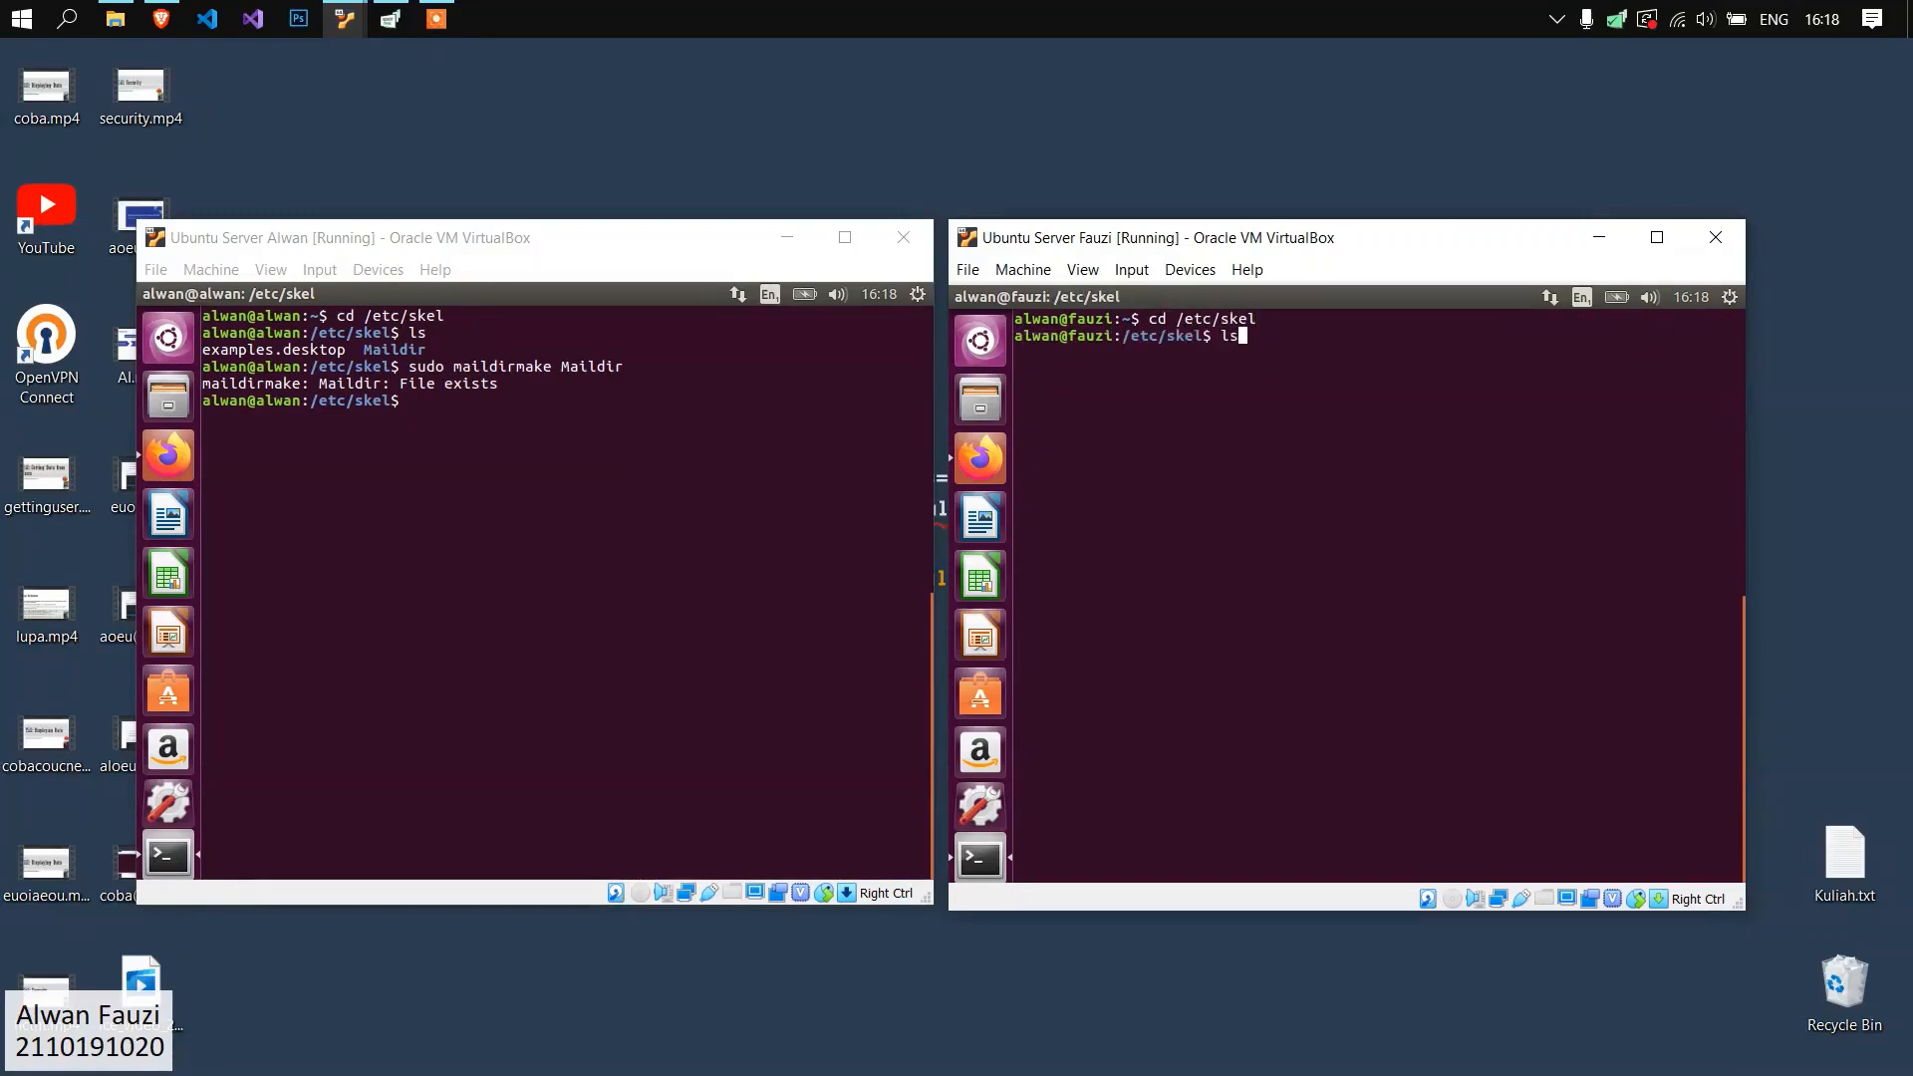
key(Return)
Try to create the mail directory on the second server with "sudo maildirmake Maildir".
text(sudo maild)
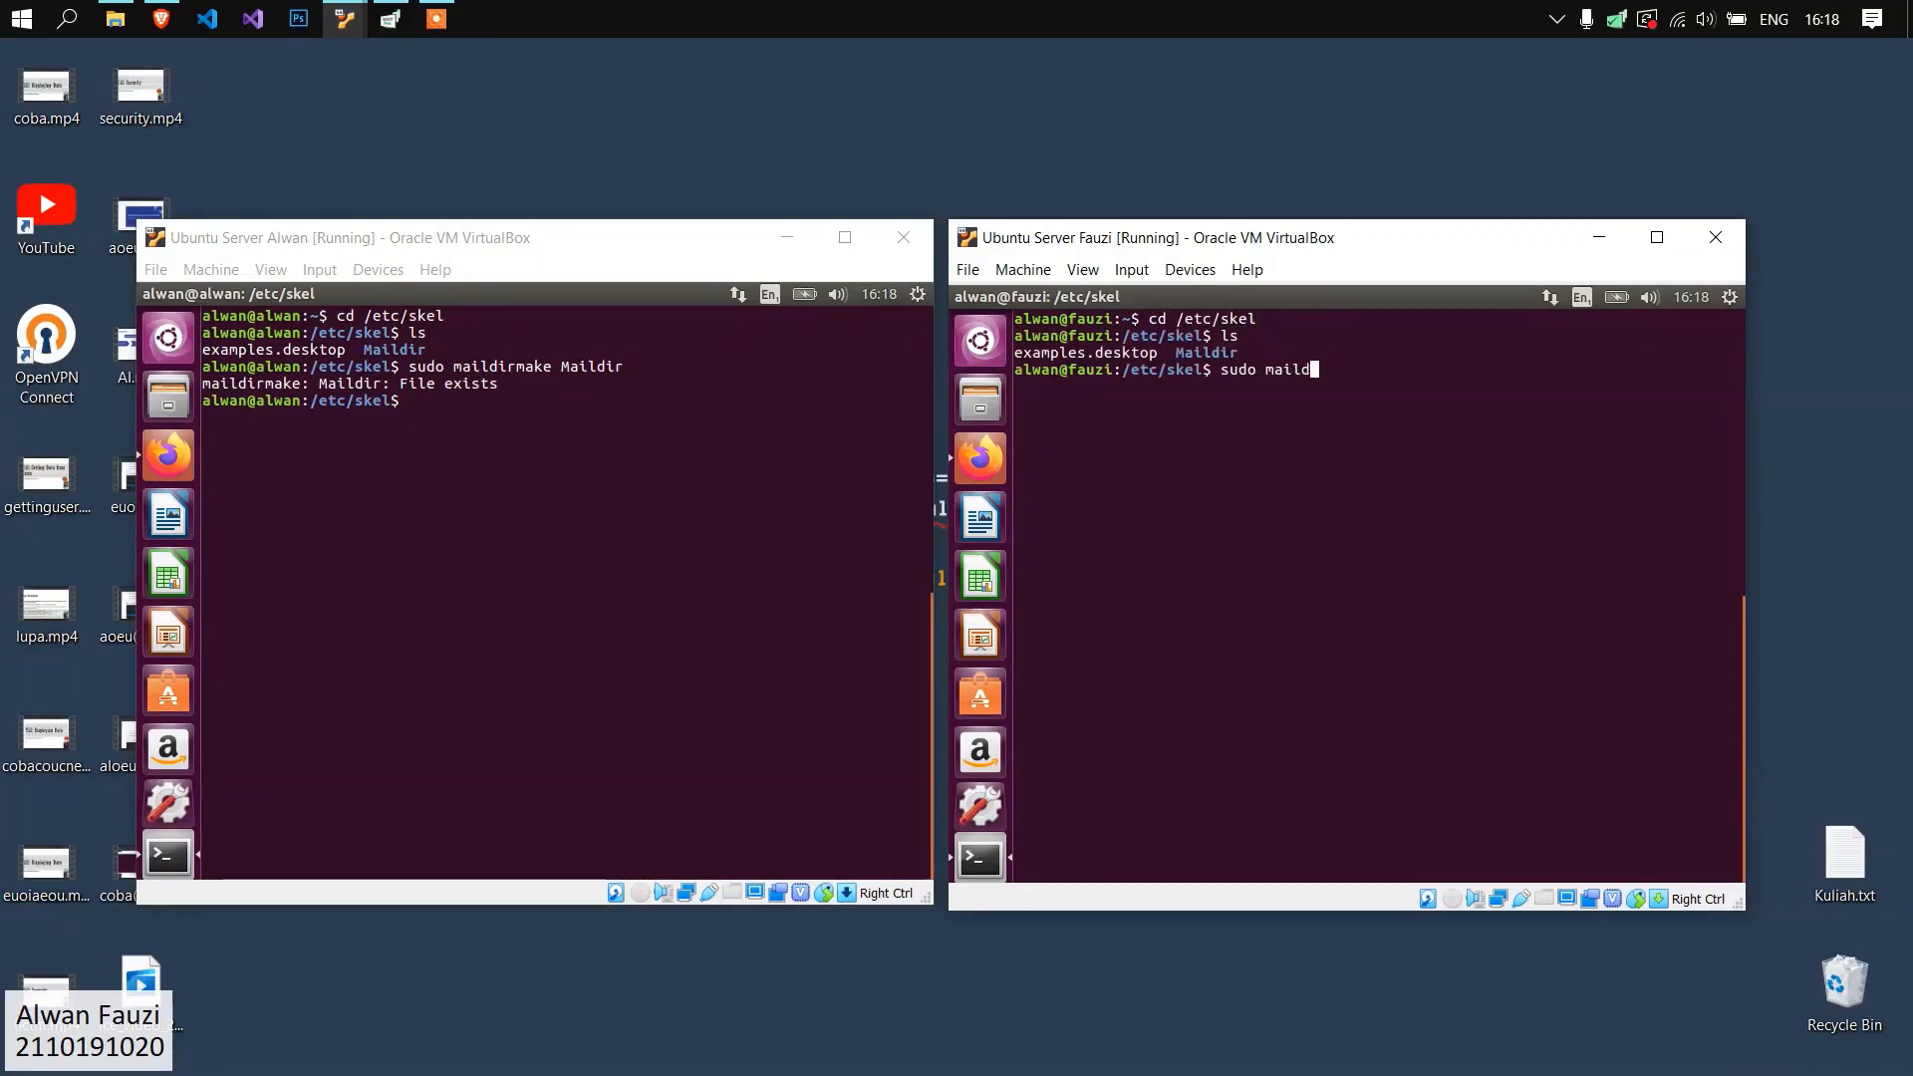
text(irmake Maildir)
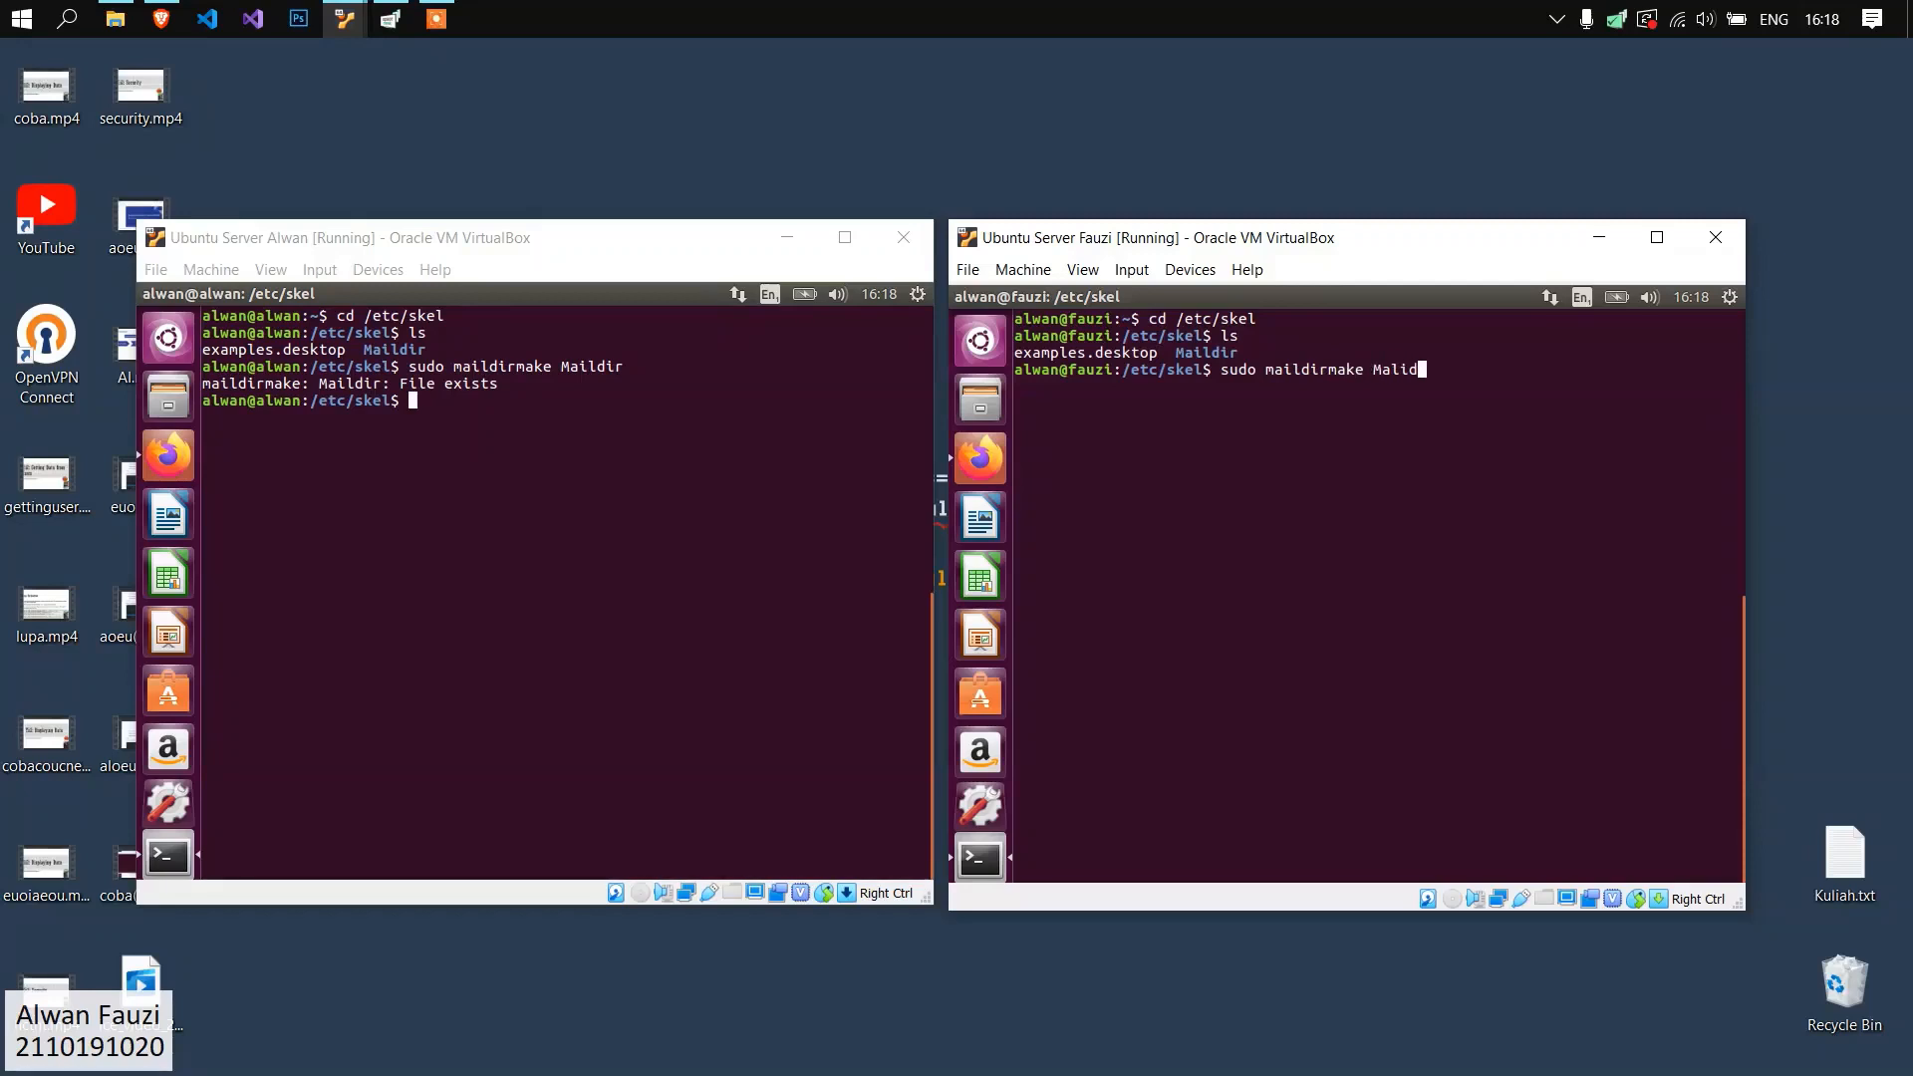
key(Return)
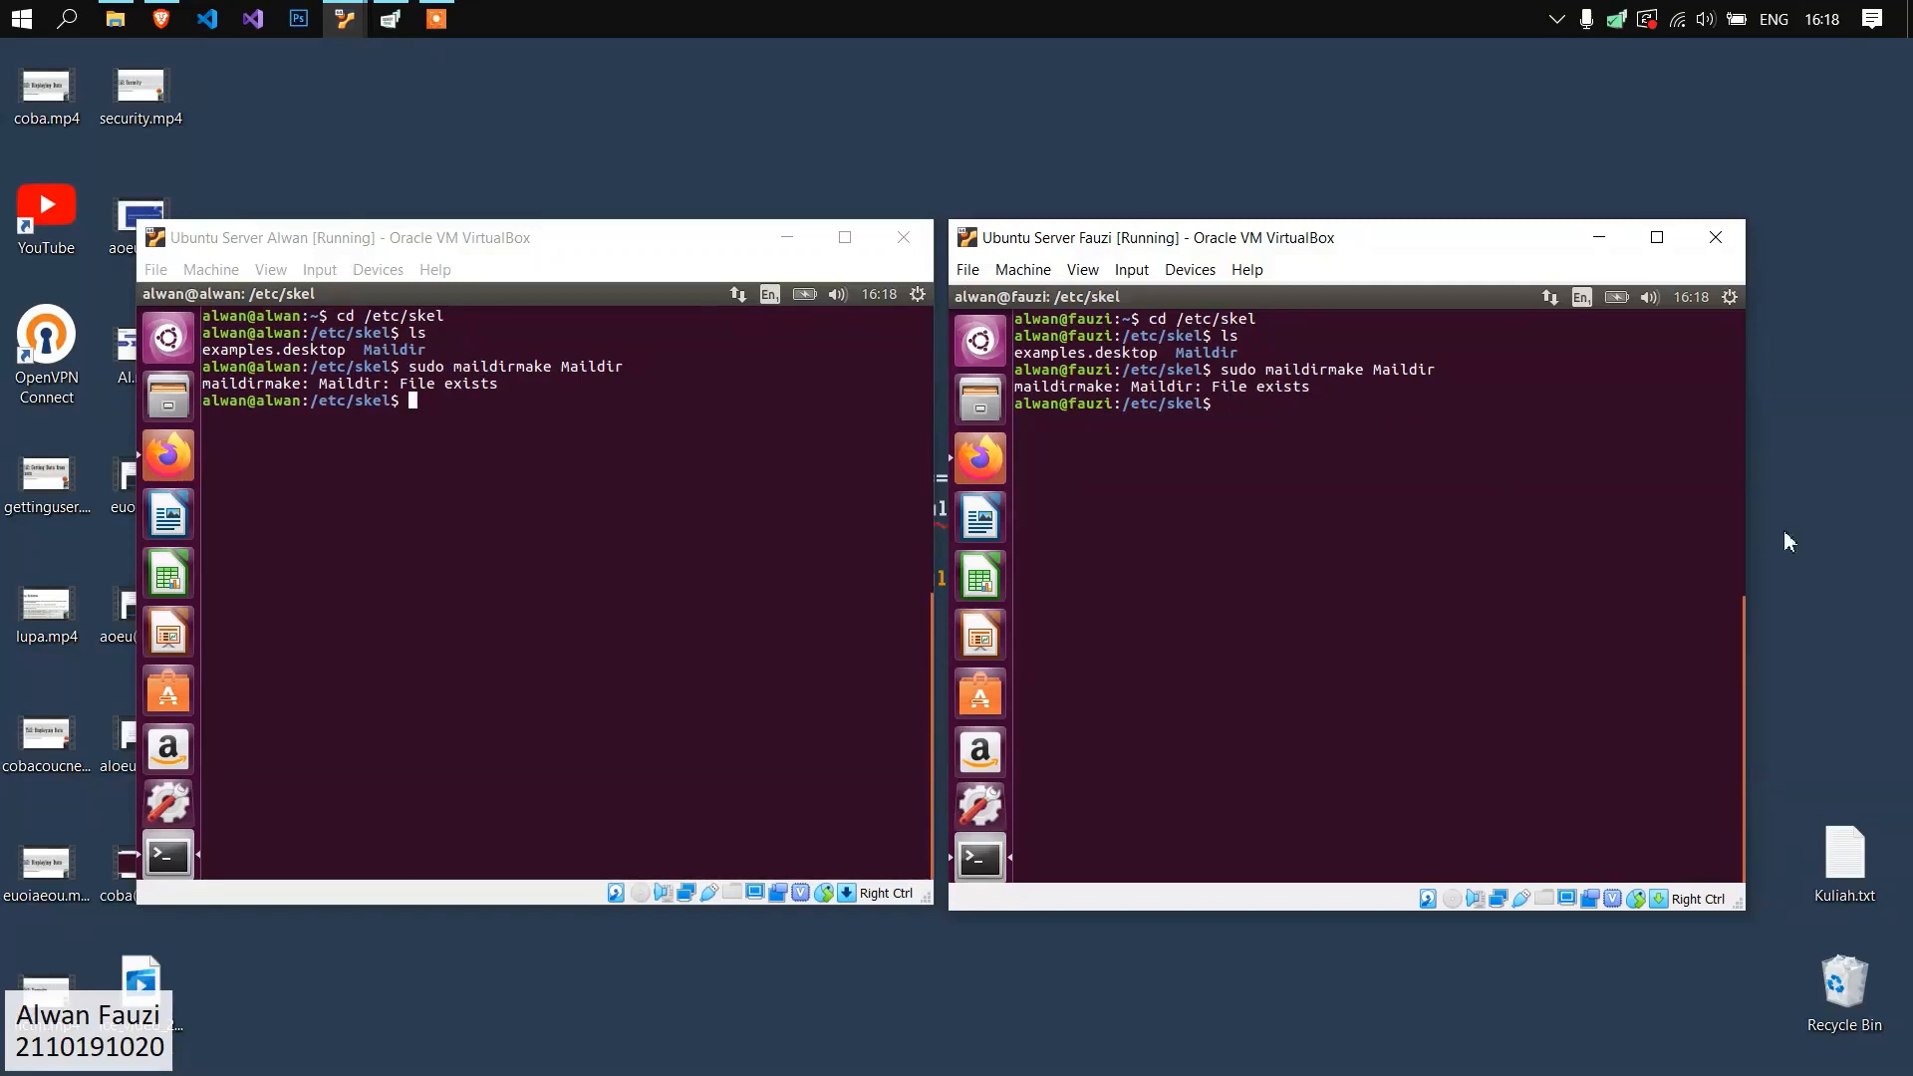
Clear the first server's terminal and review the list of its existing user accounts.
click(531, 391)
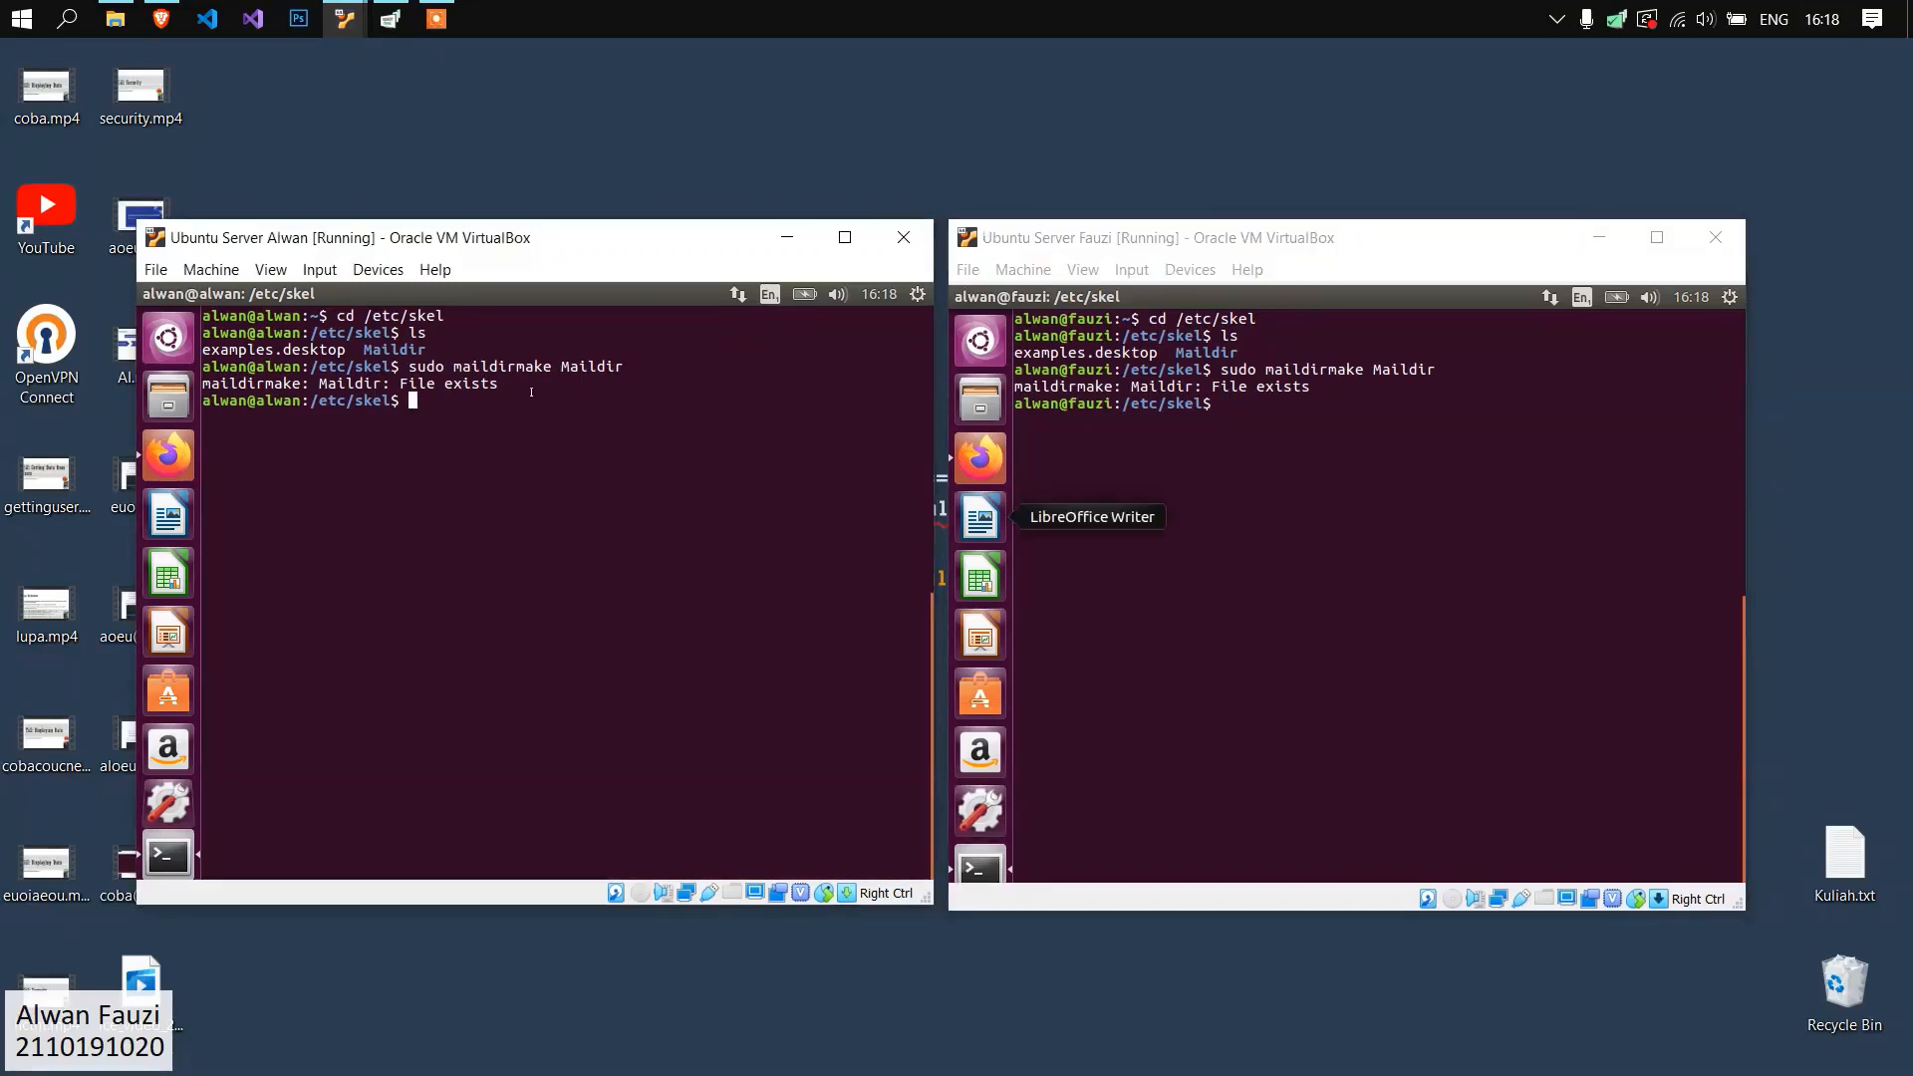
text(clear)
key(Return)
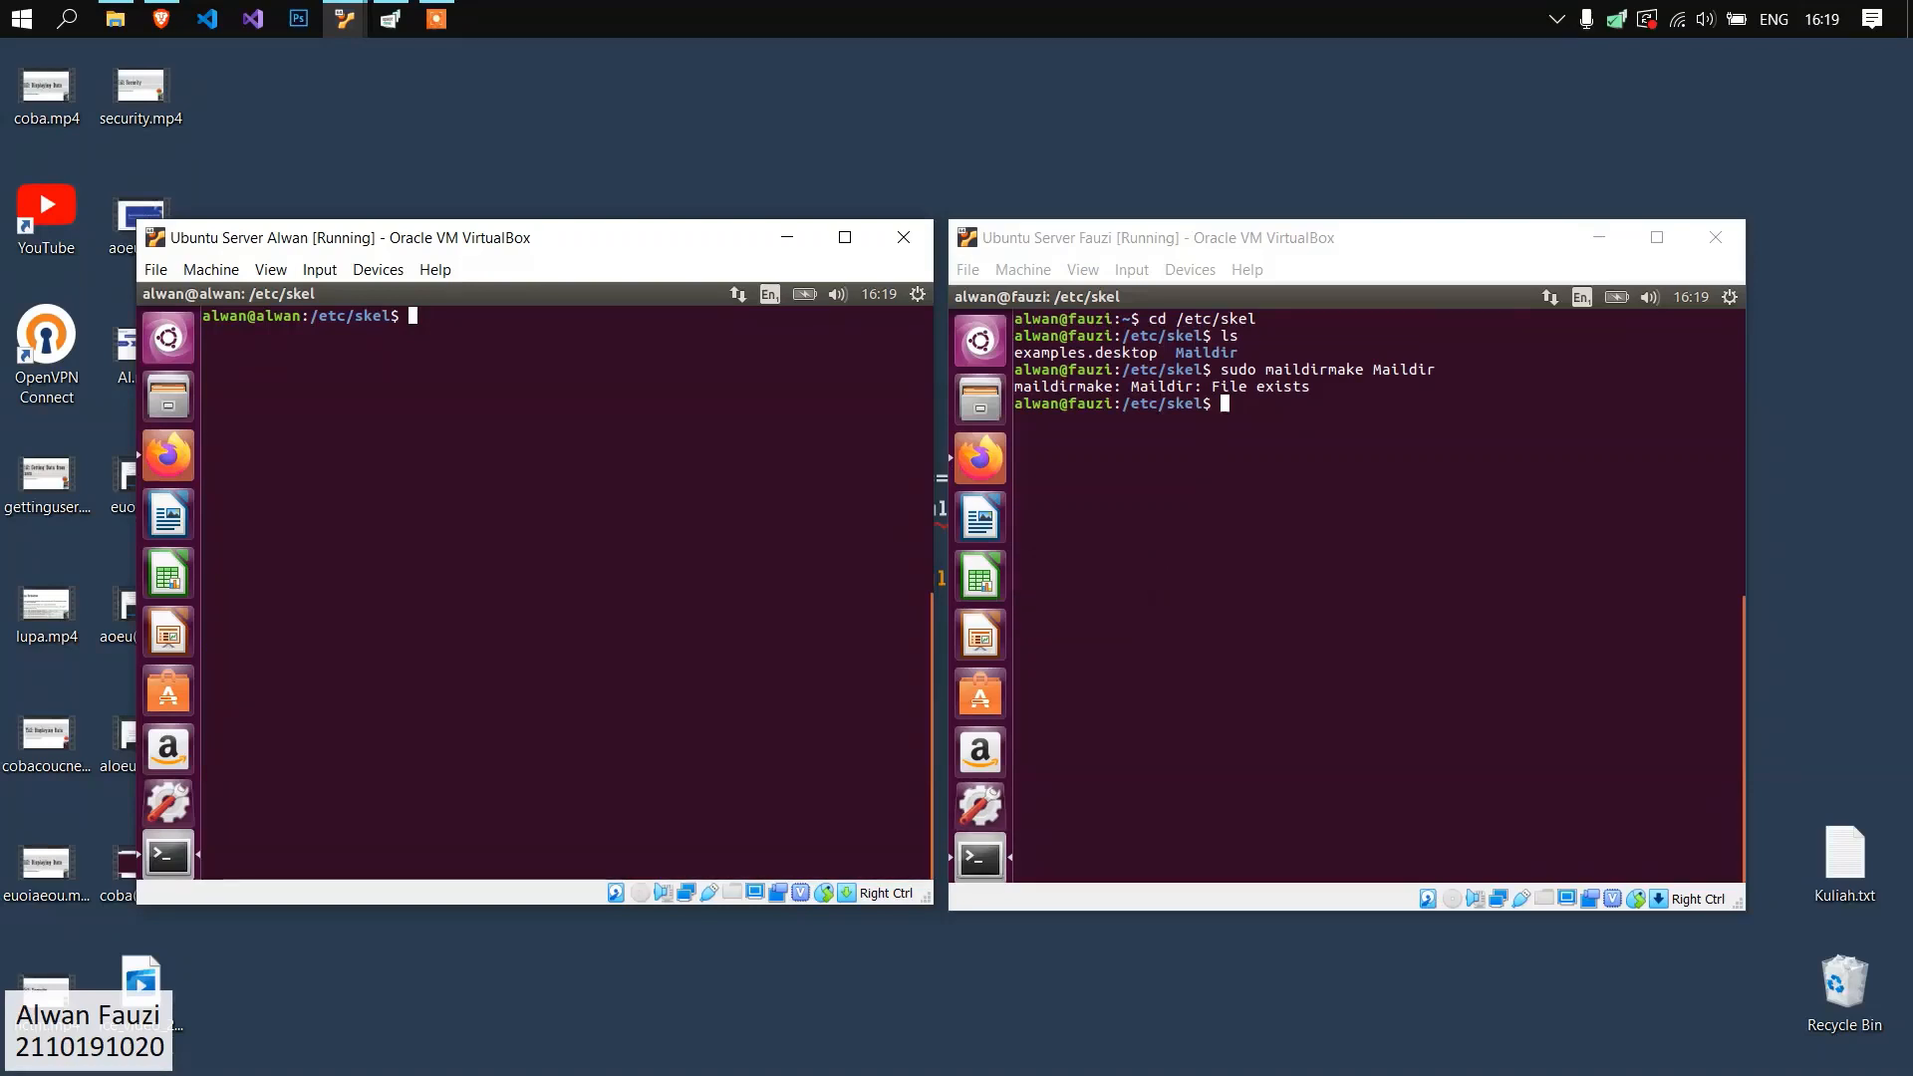
key(alt+Tab)
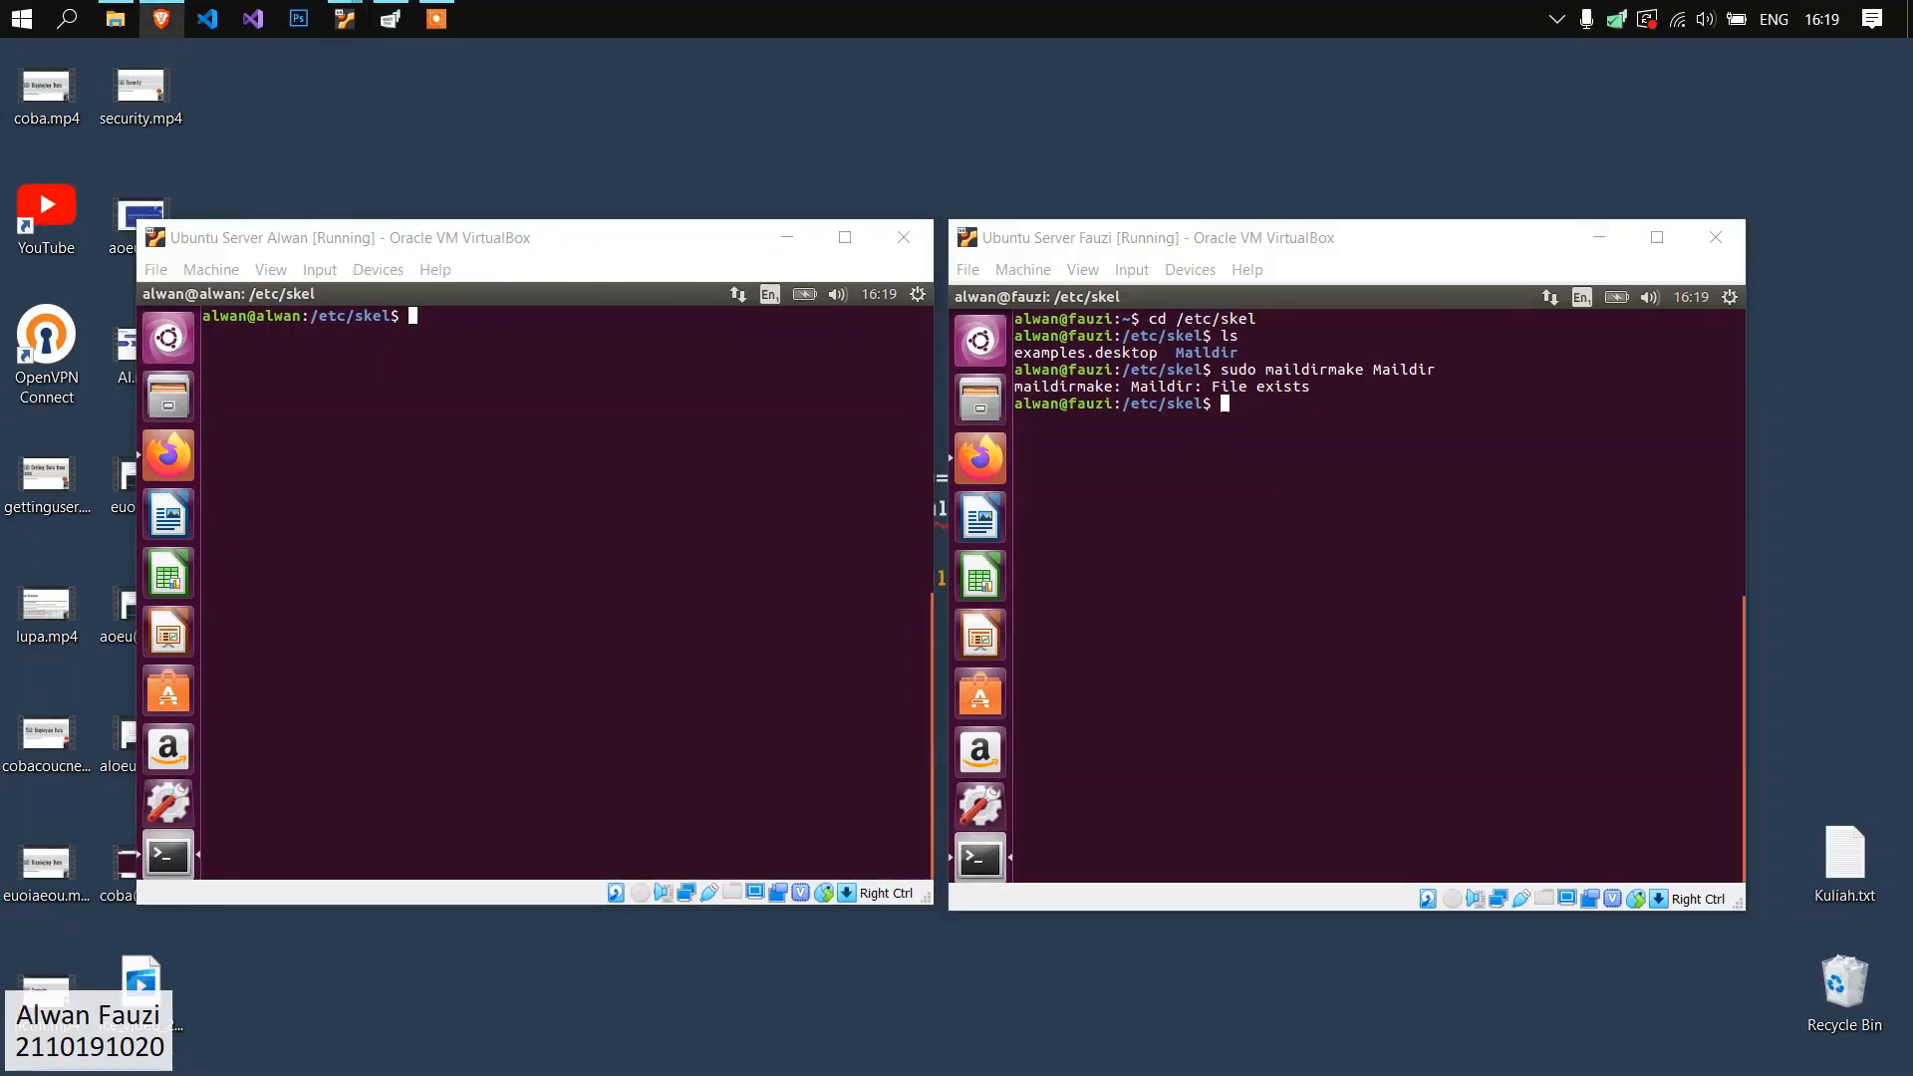
click(565, 500)
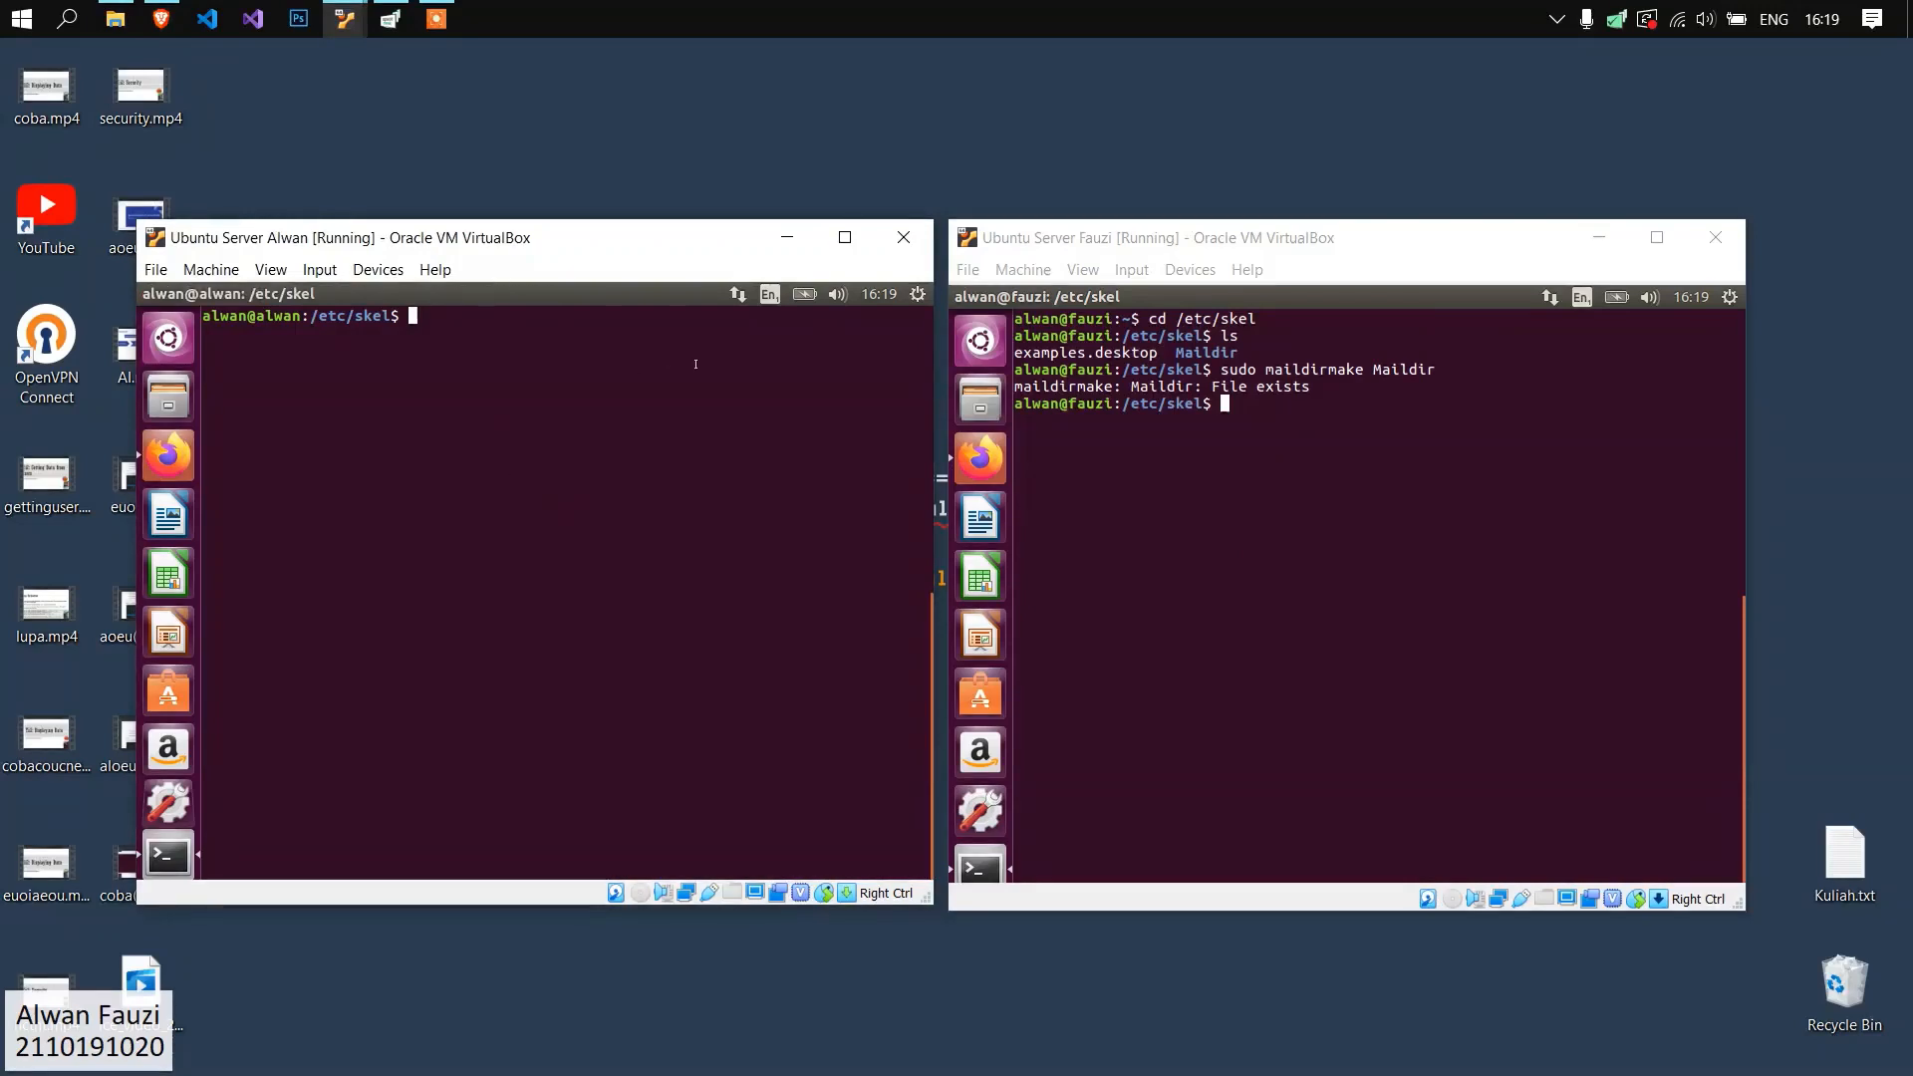
click(918, 295)
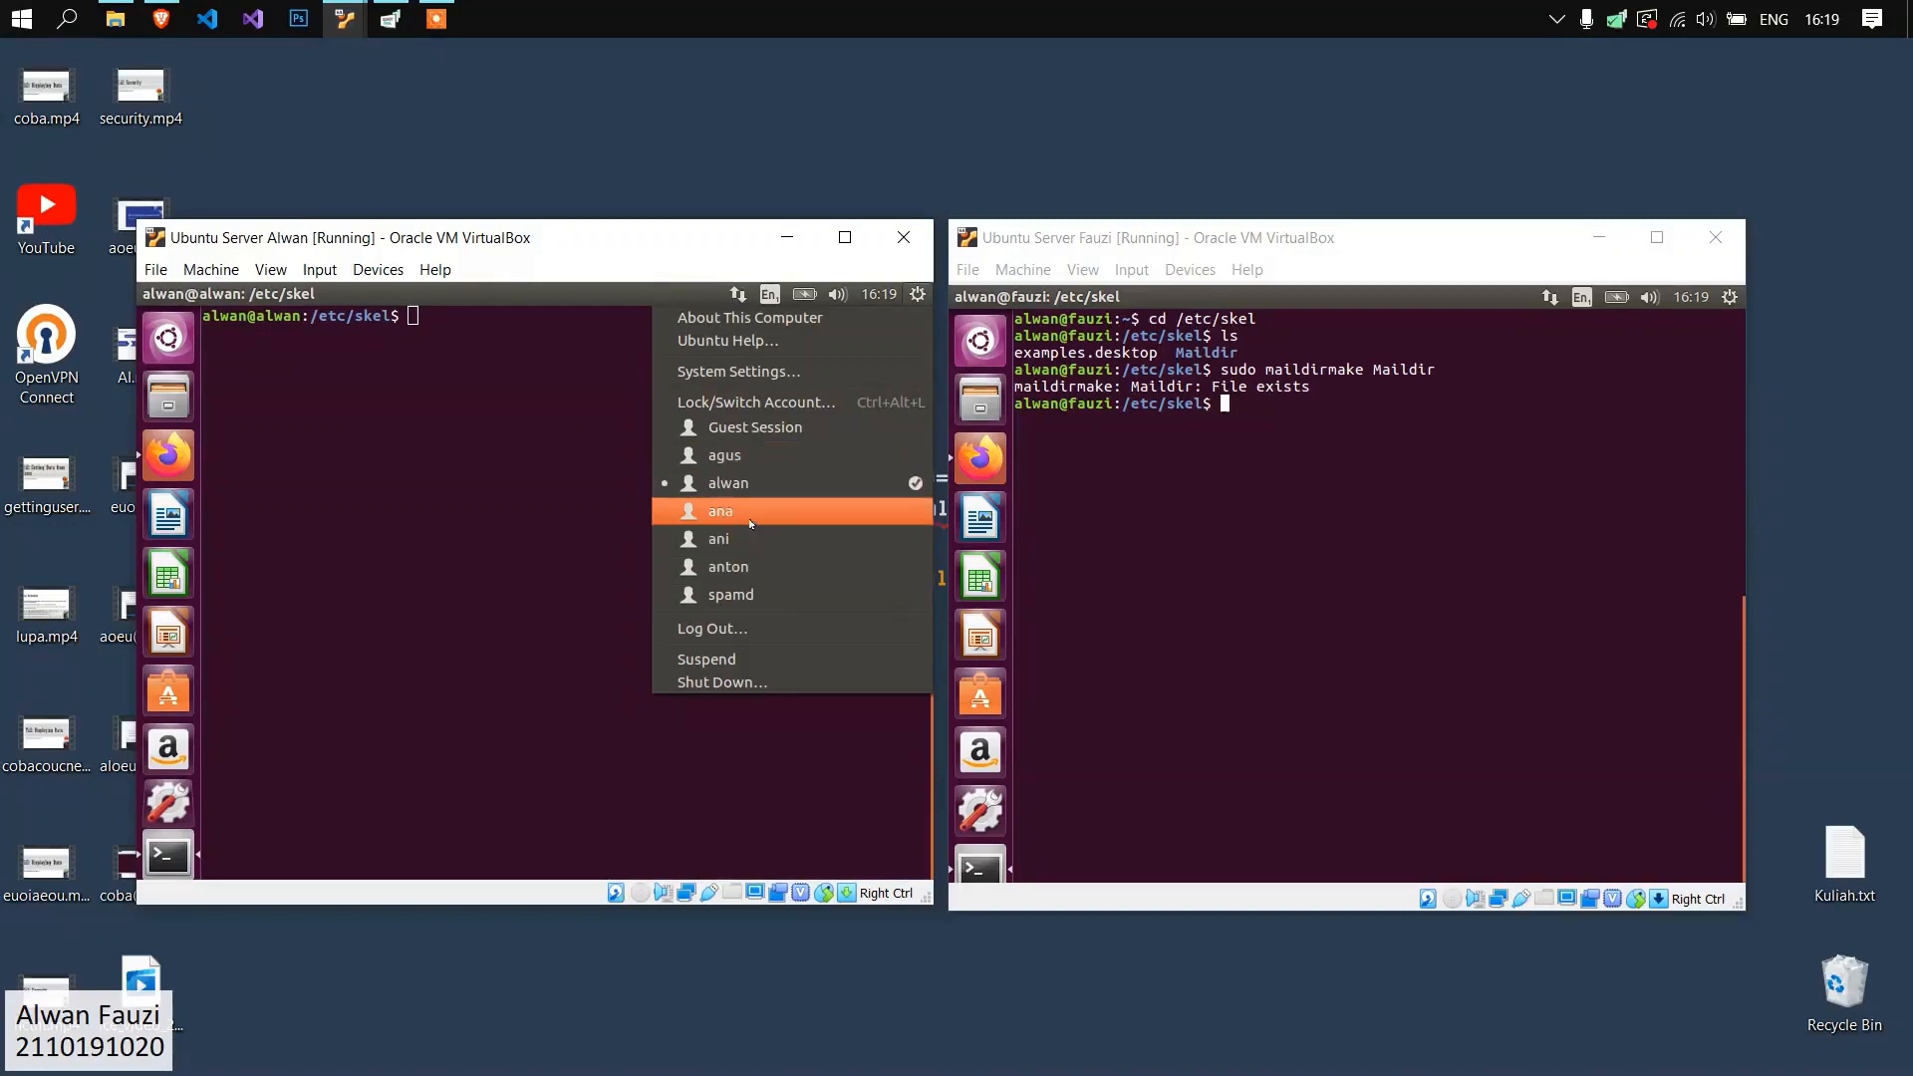
click(523, 350)
Try to add the four mail user accounts on the first server with sudo adduser, one username per command.
text(sudo)
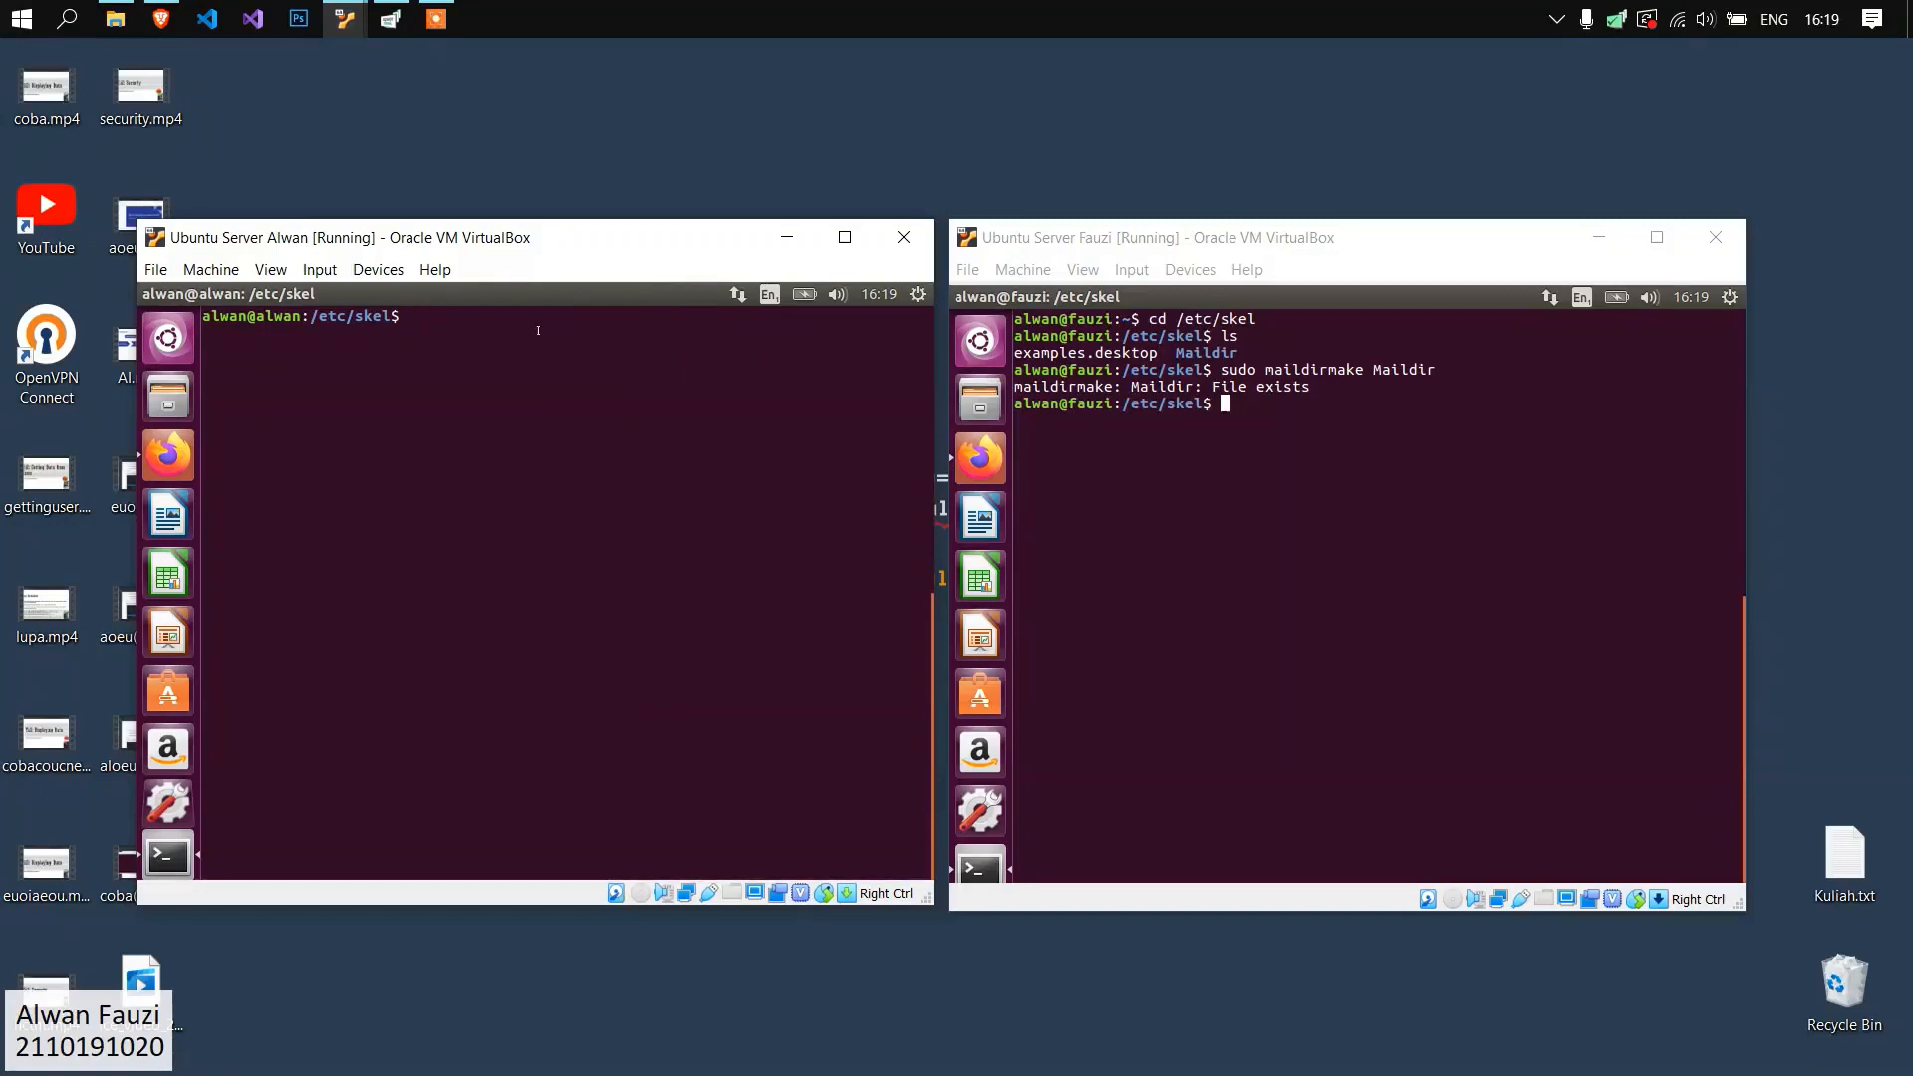
text( adduser agus)
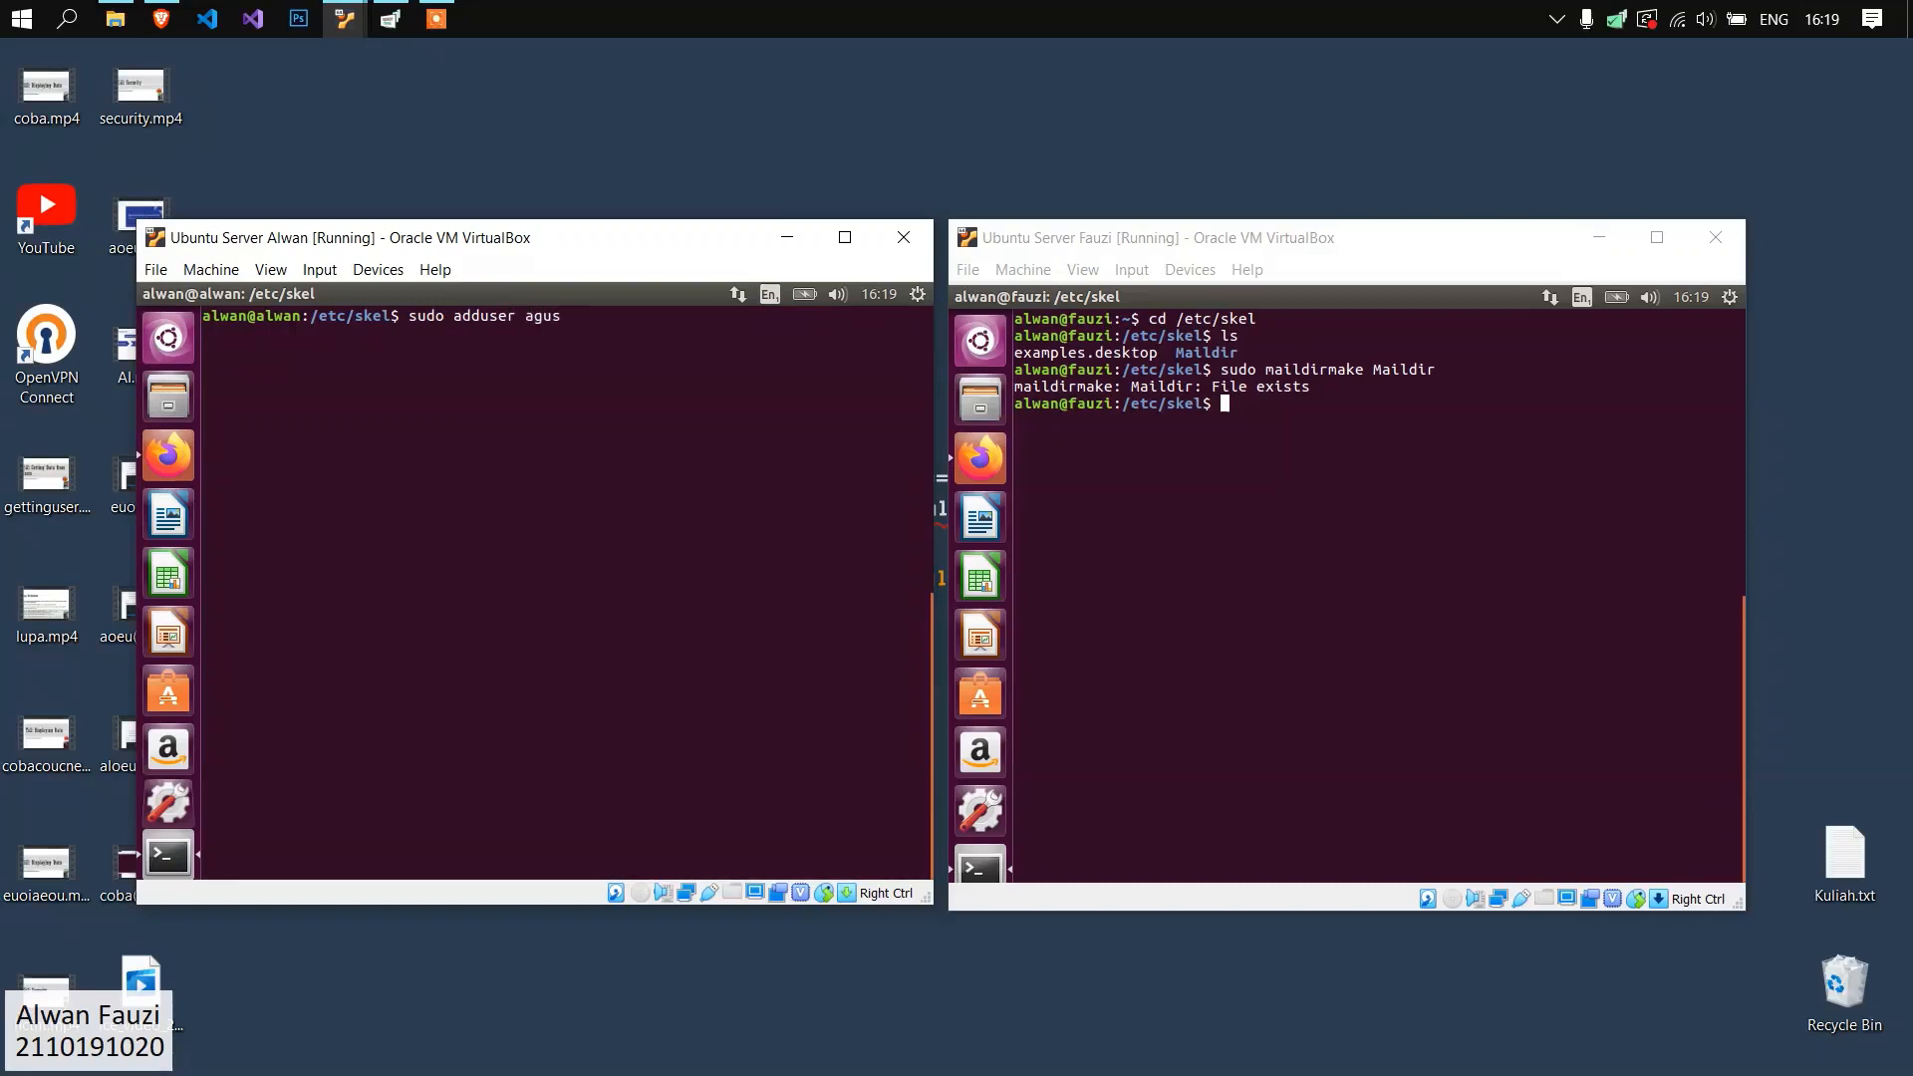
key(Return)
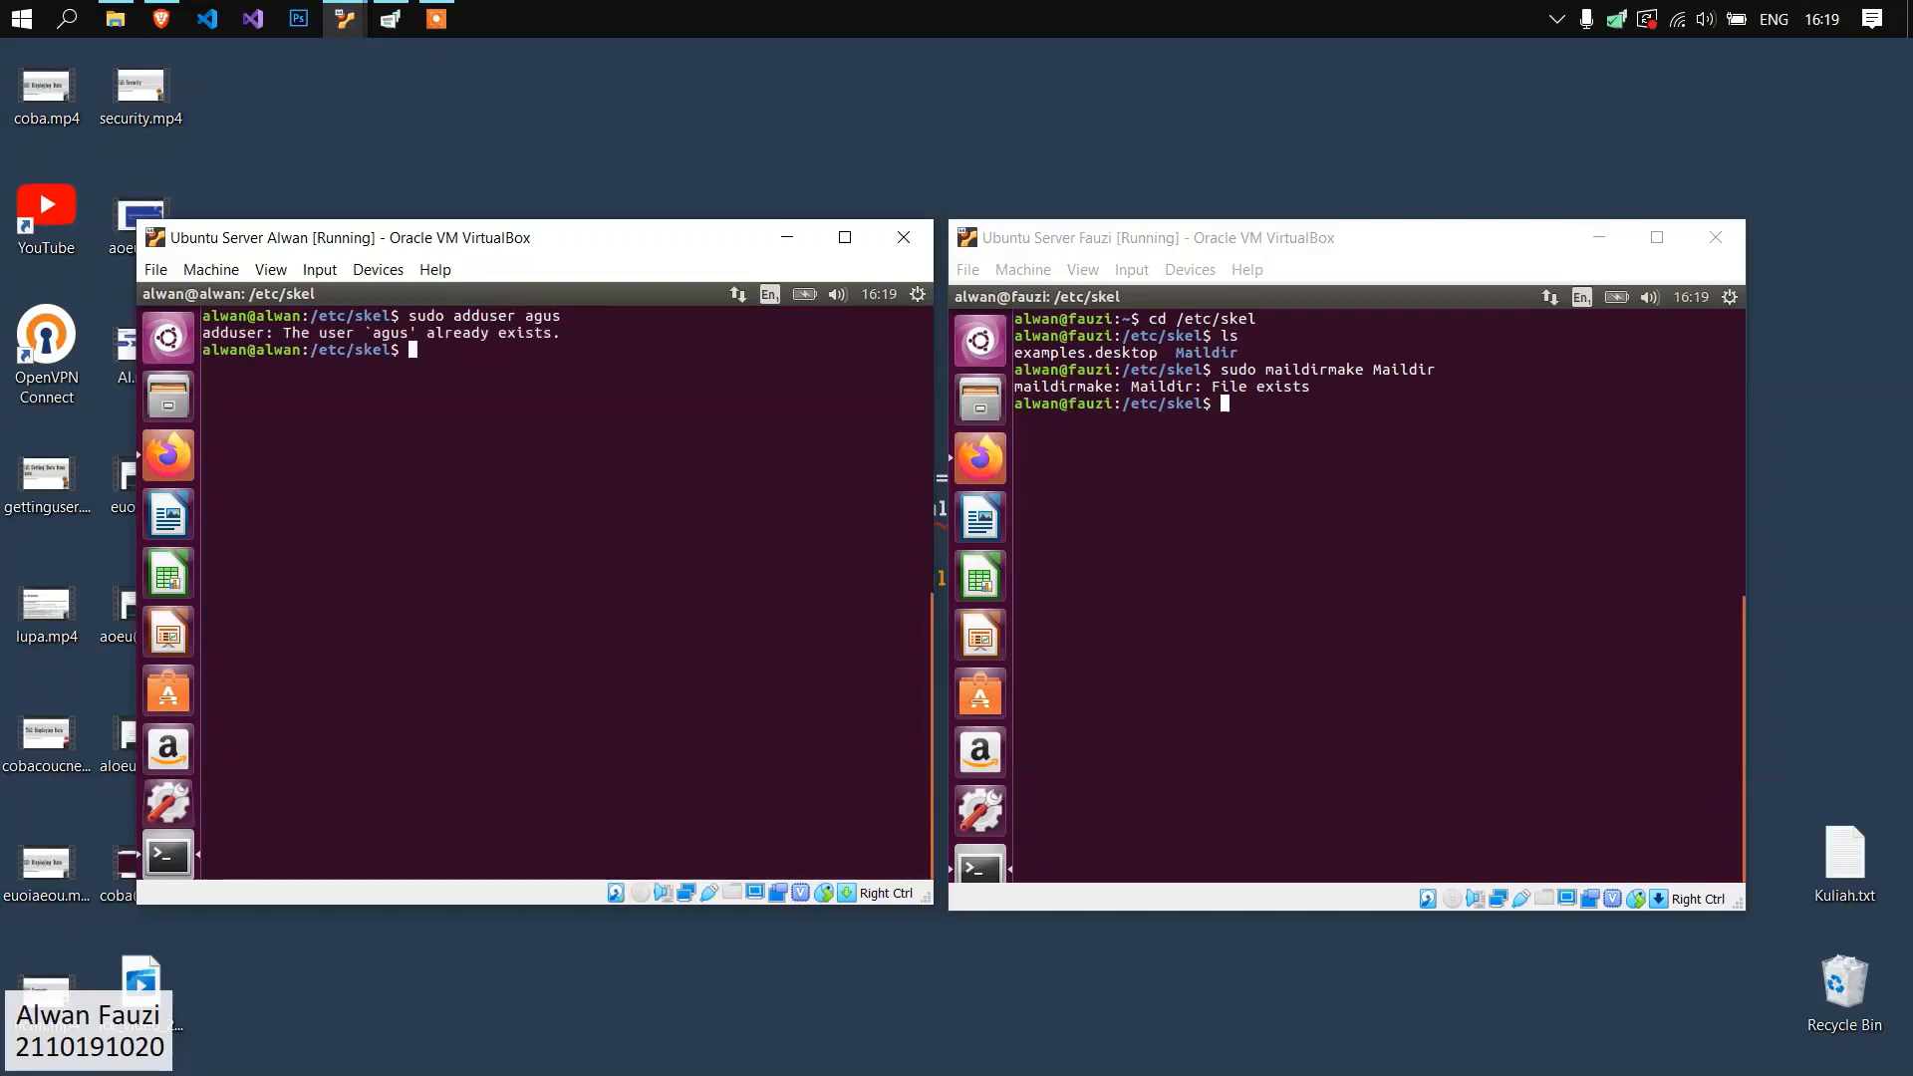
text(sudo adduser anton)
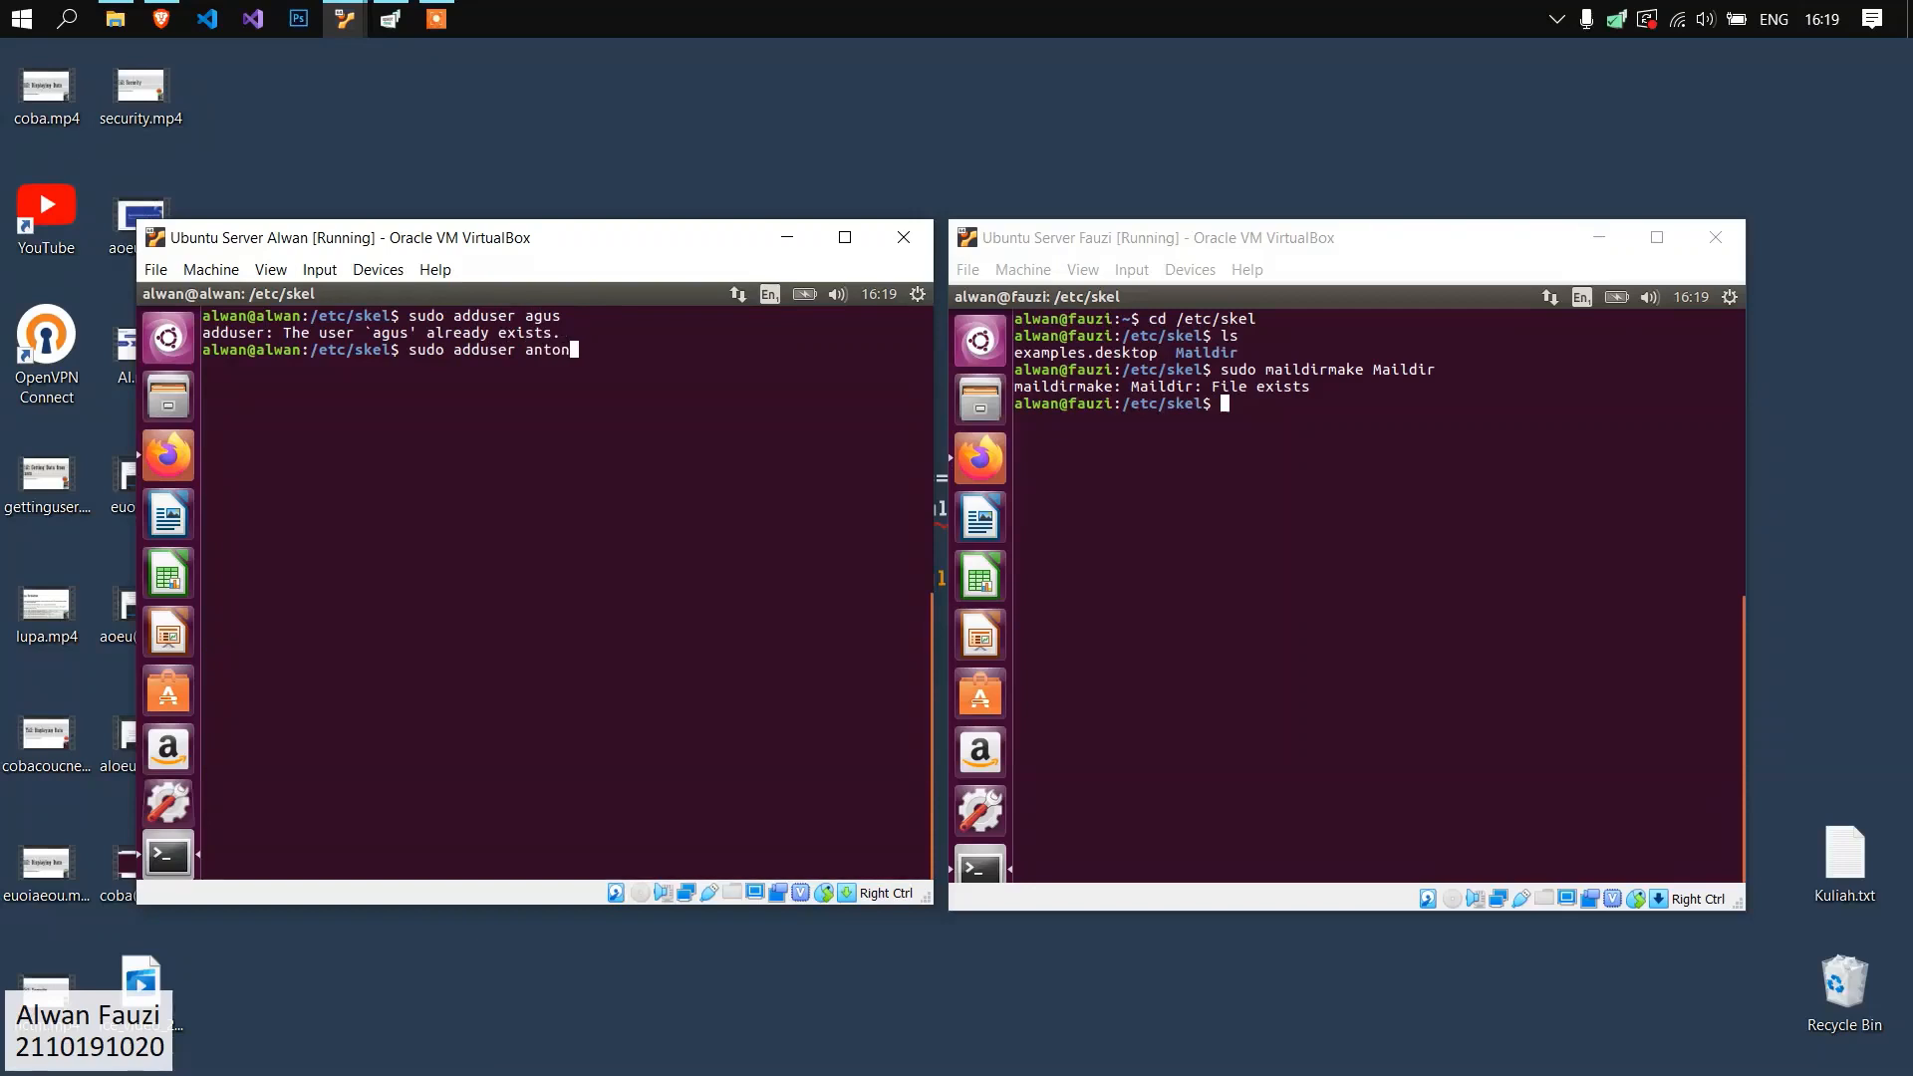
key(Return)
text(sudo adduser ana)
key(Return)
text(sudo adduser ani)
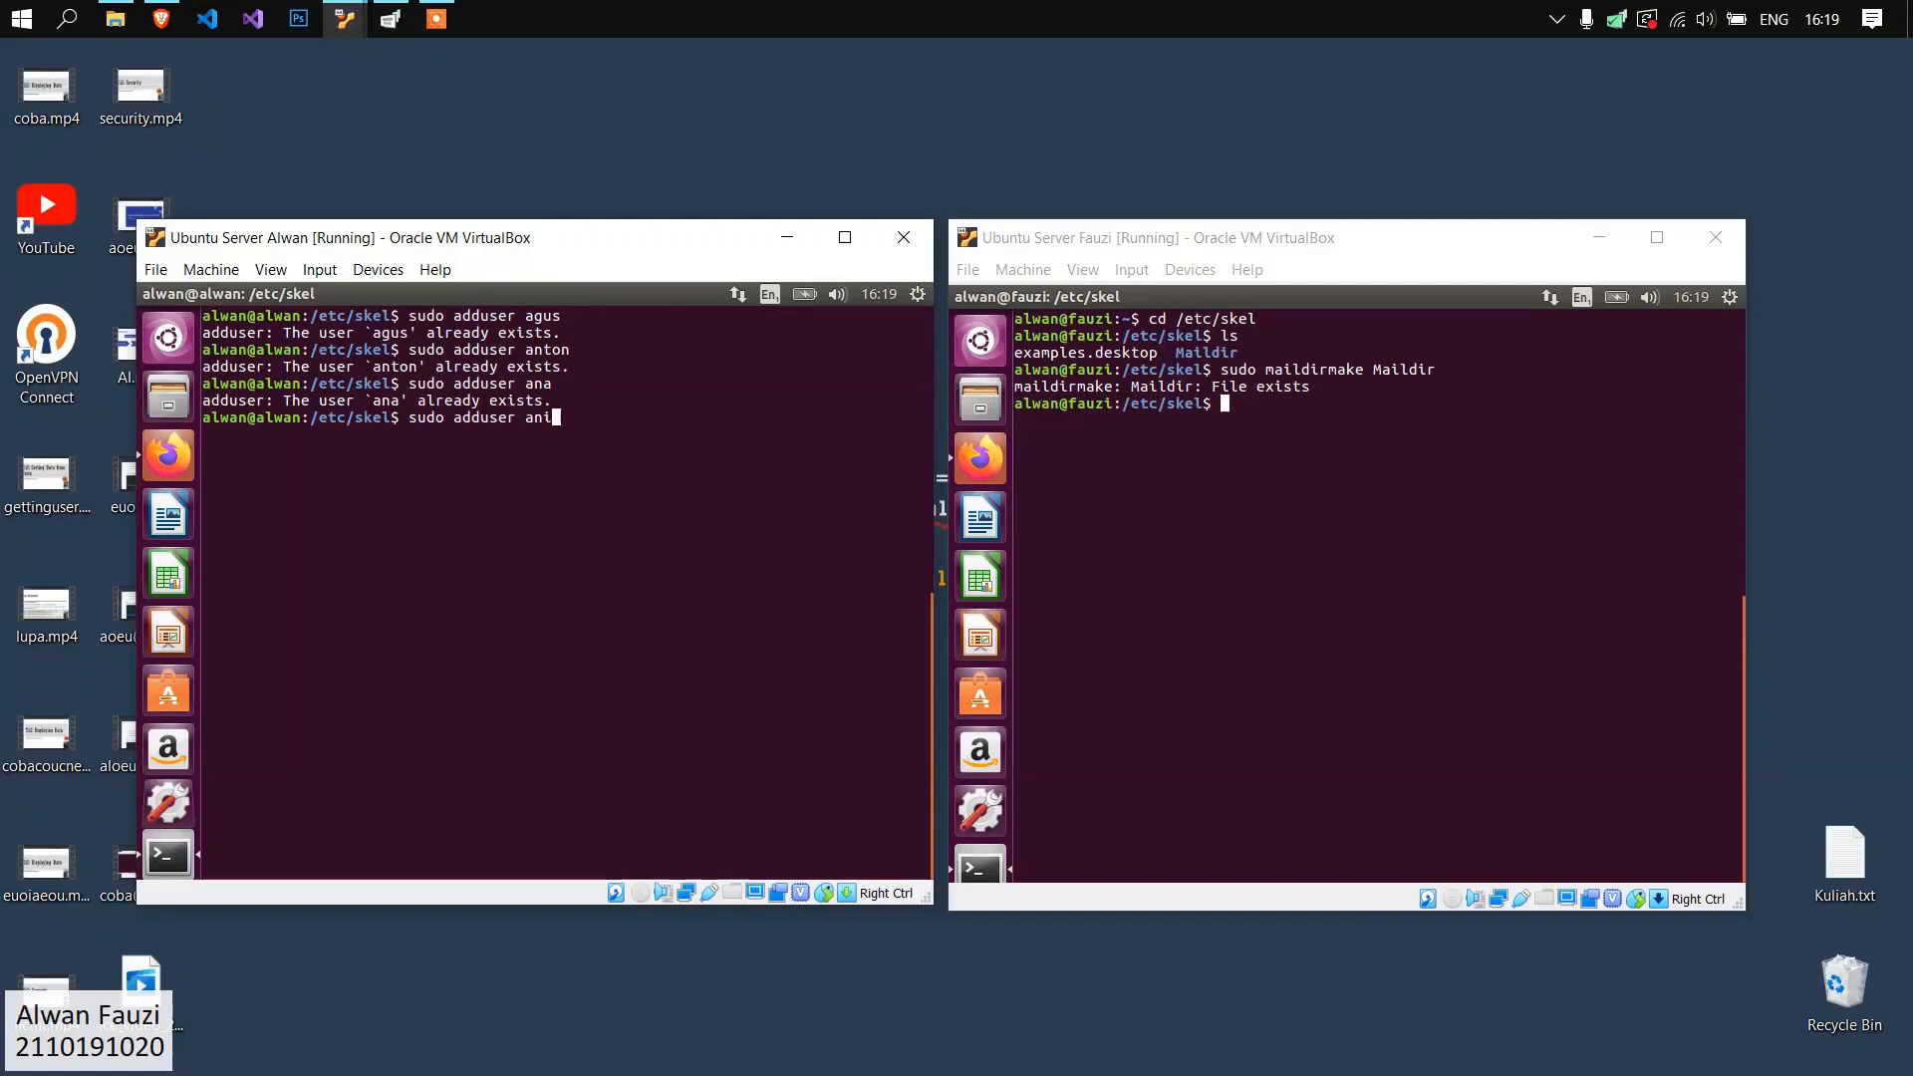
key(Return)
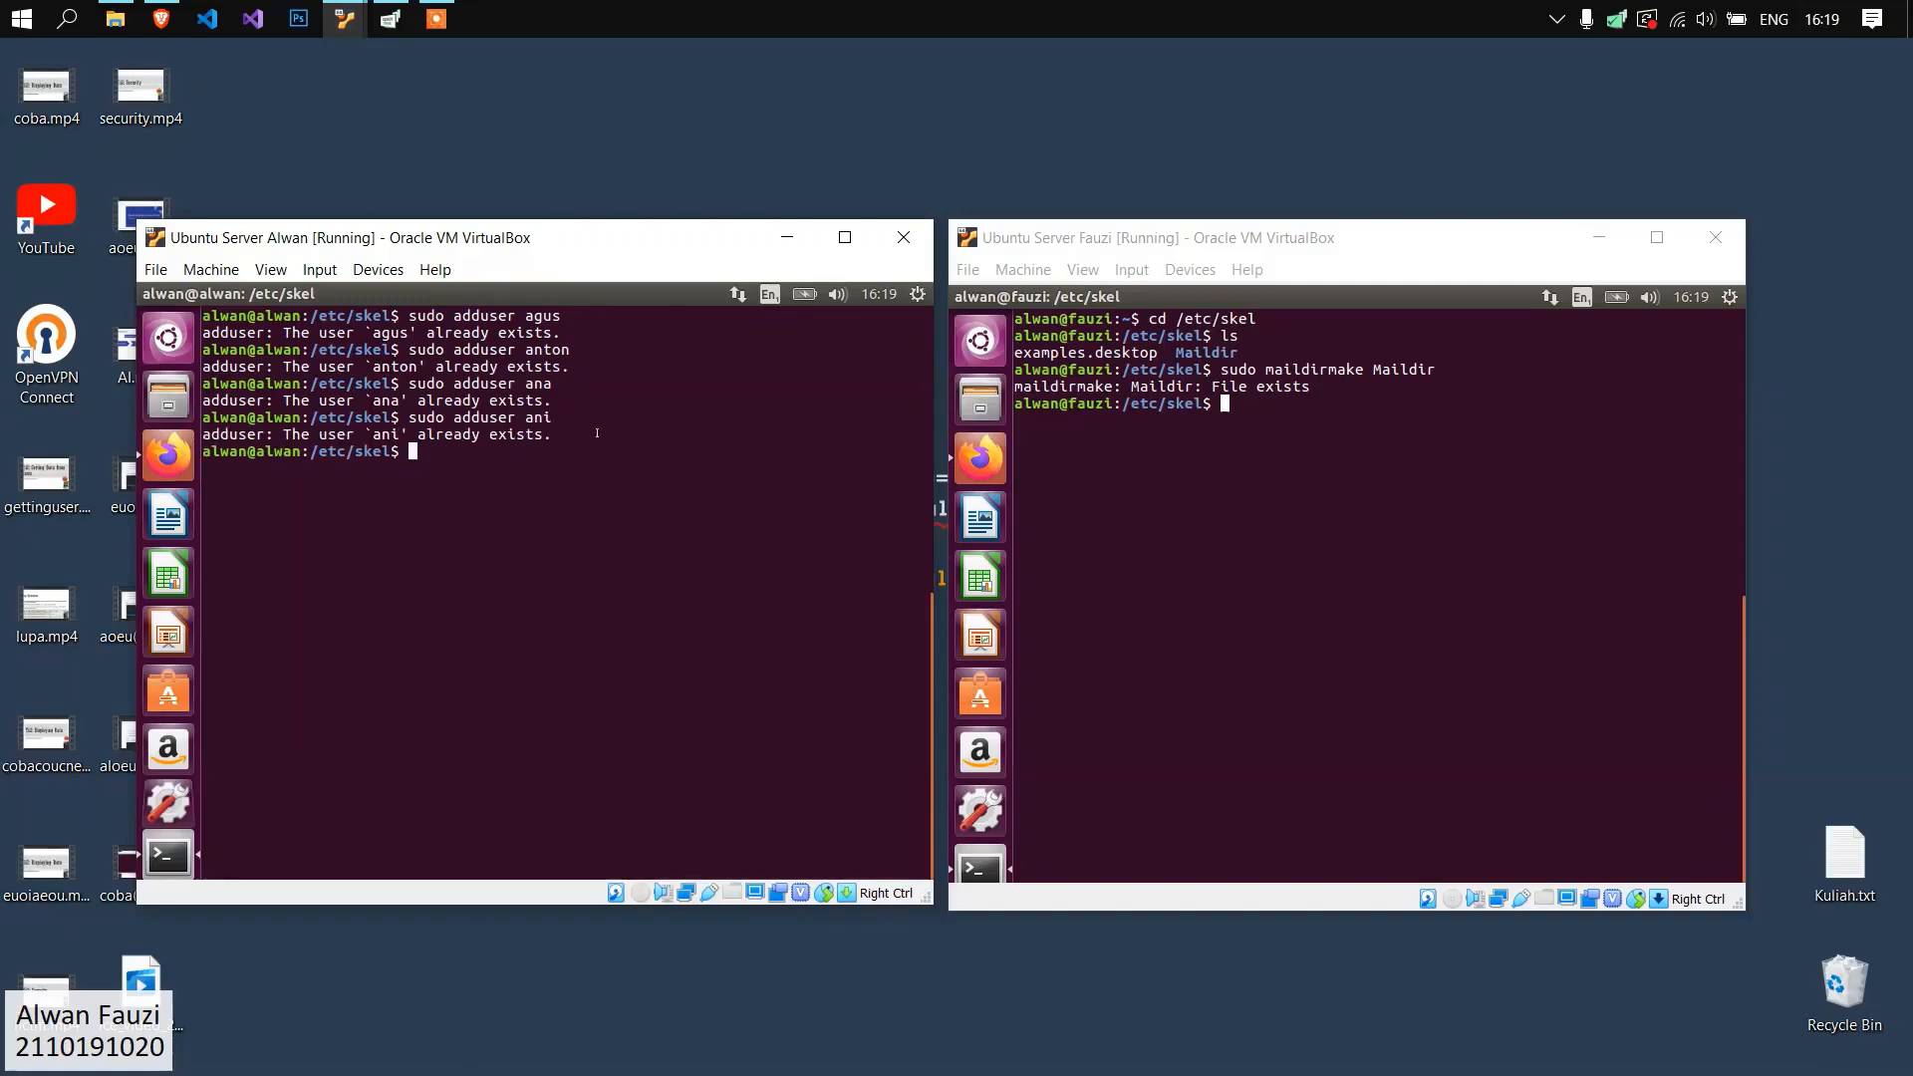
drag(582, 451, 429, 510)
scroll(428, 510, down, 8)
click(737, 536)
Review the list of existing user accounts on the second server.
click(1324, 504)
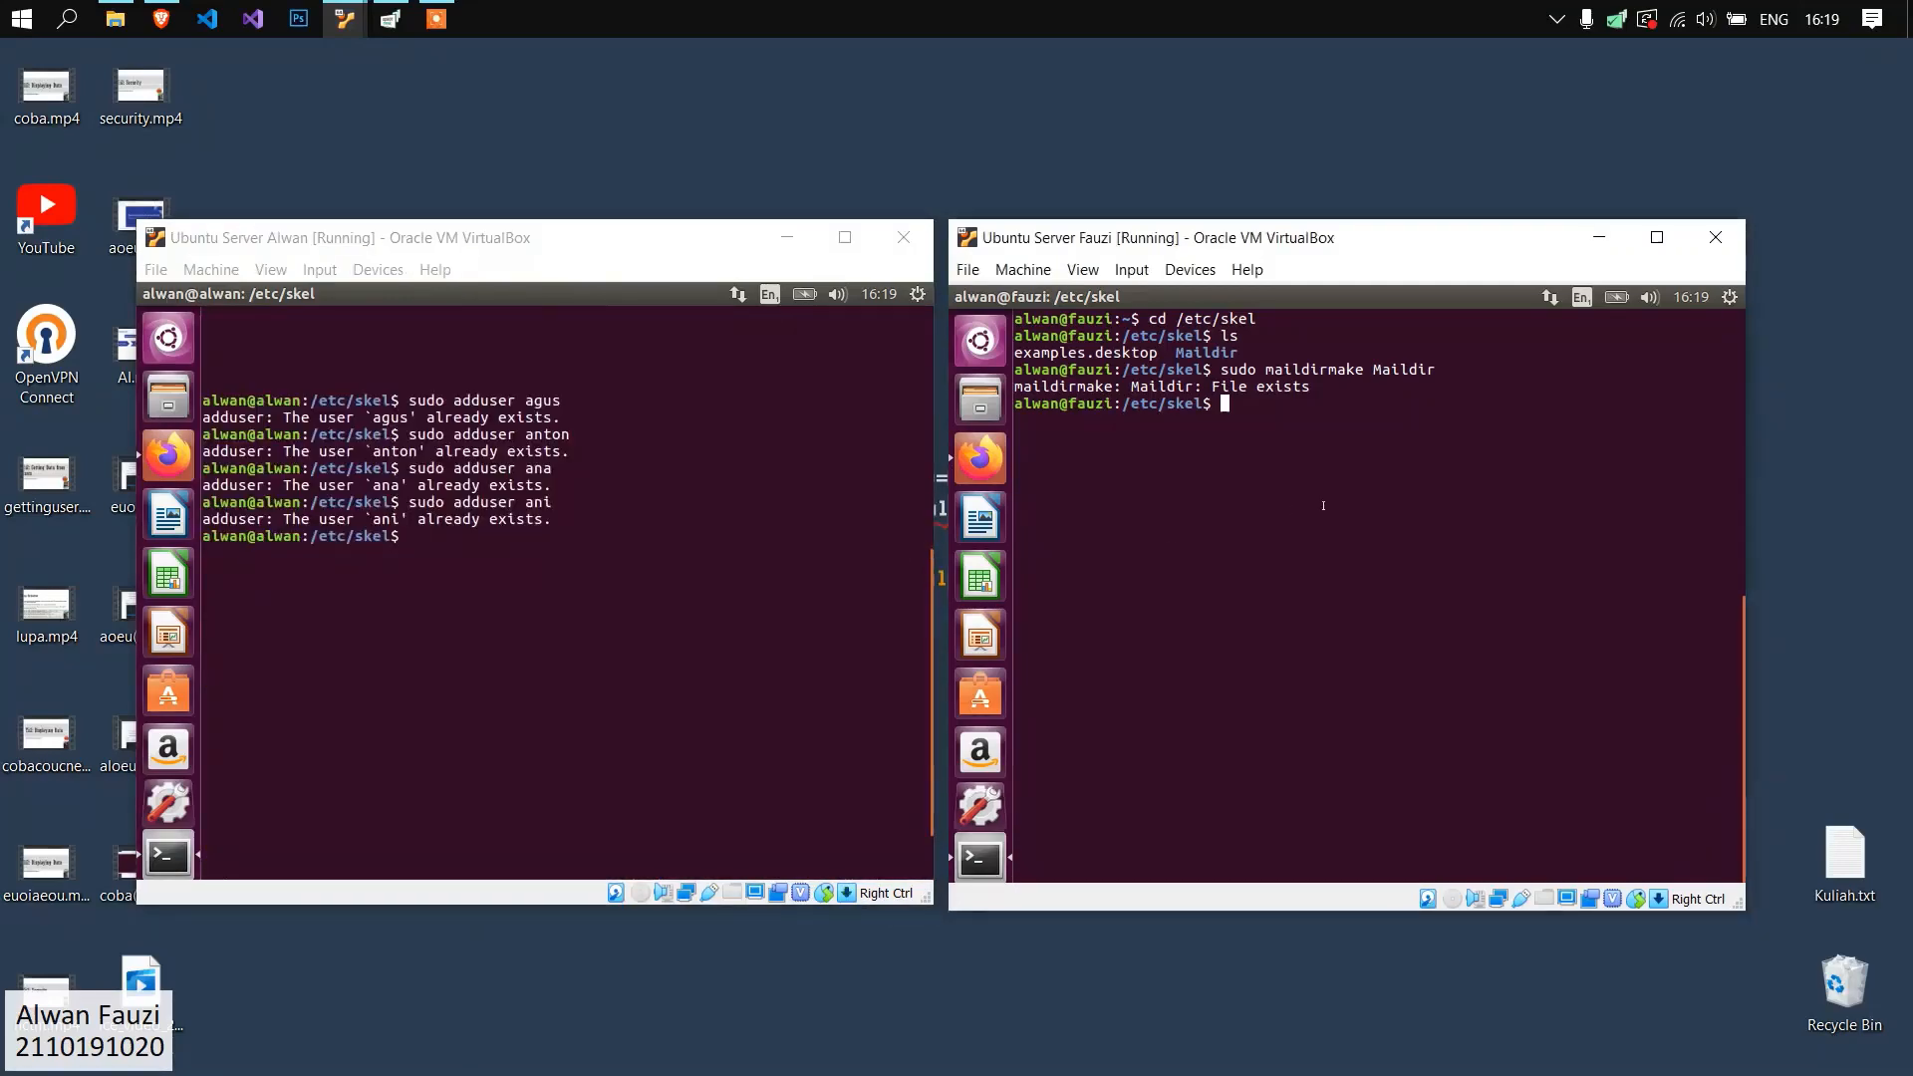
click(1730, 297)
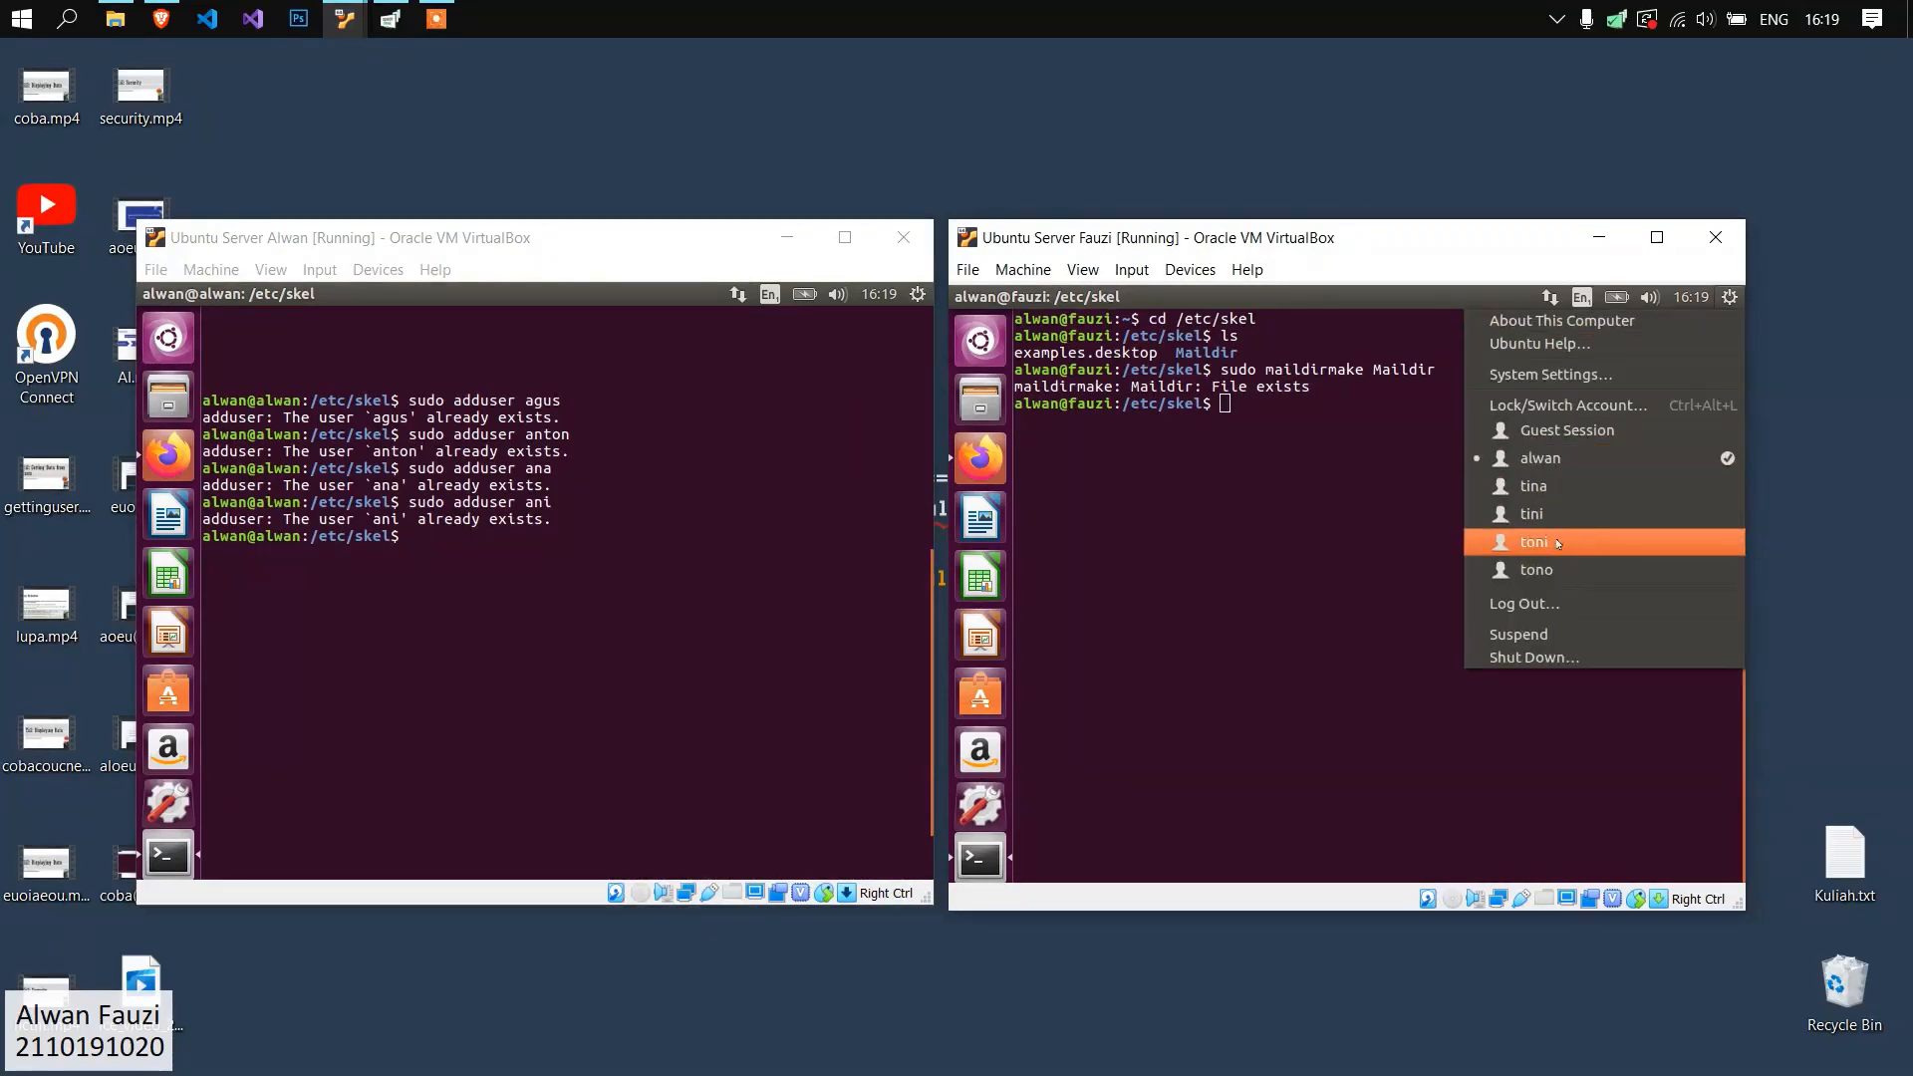
click(1383, 425)
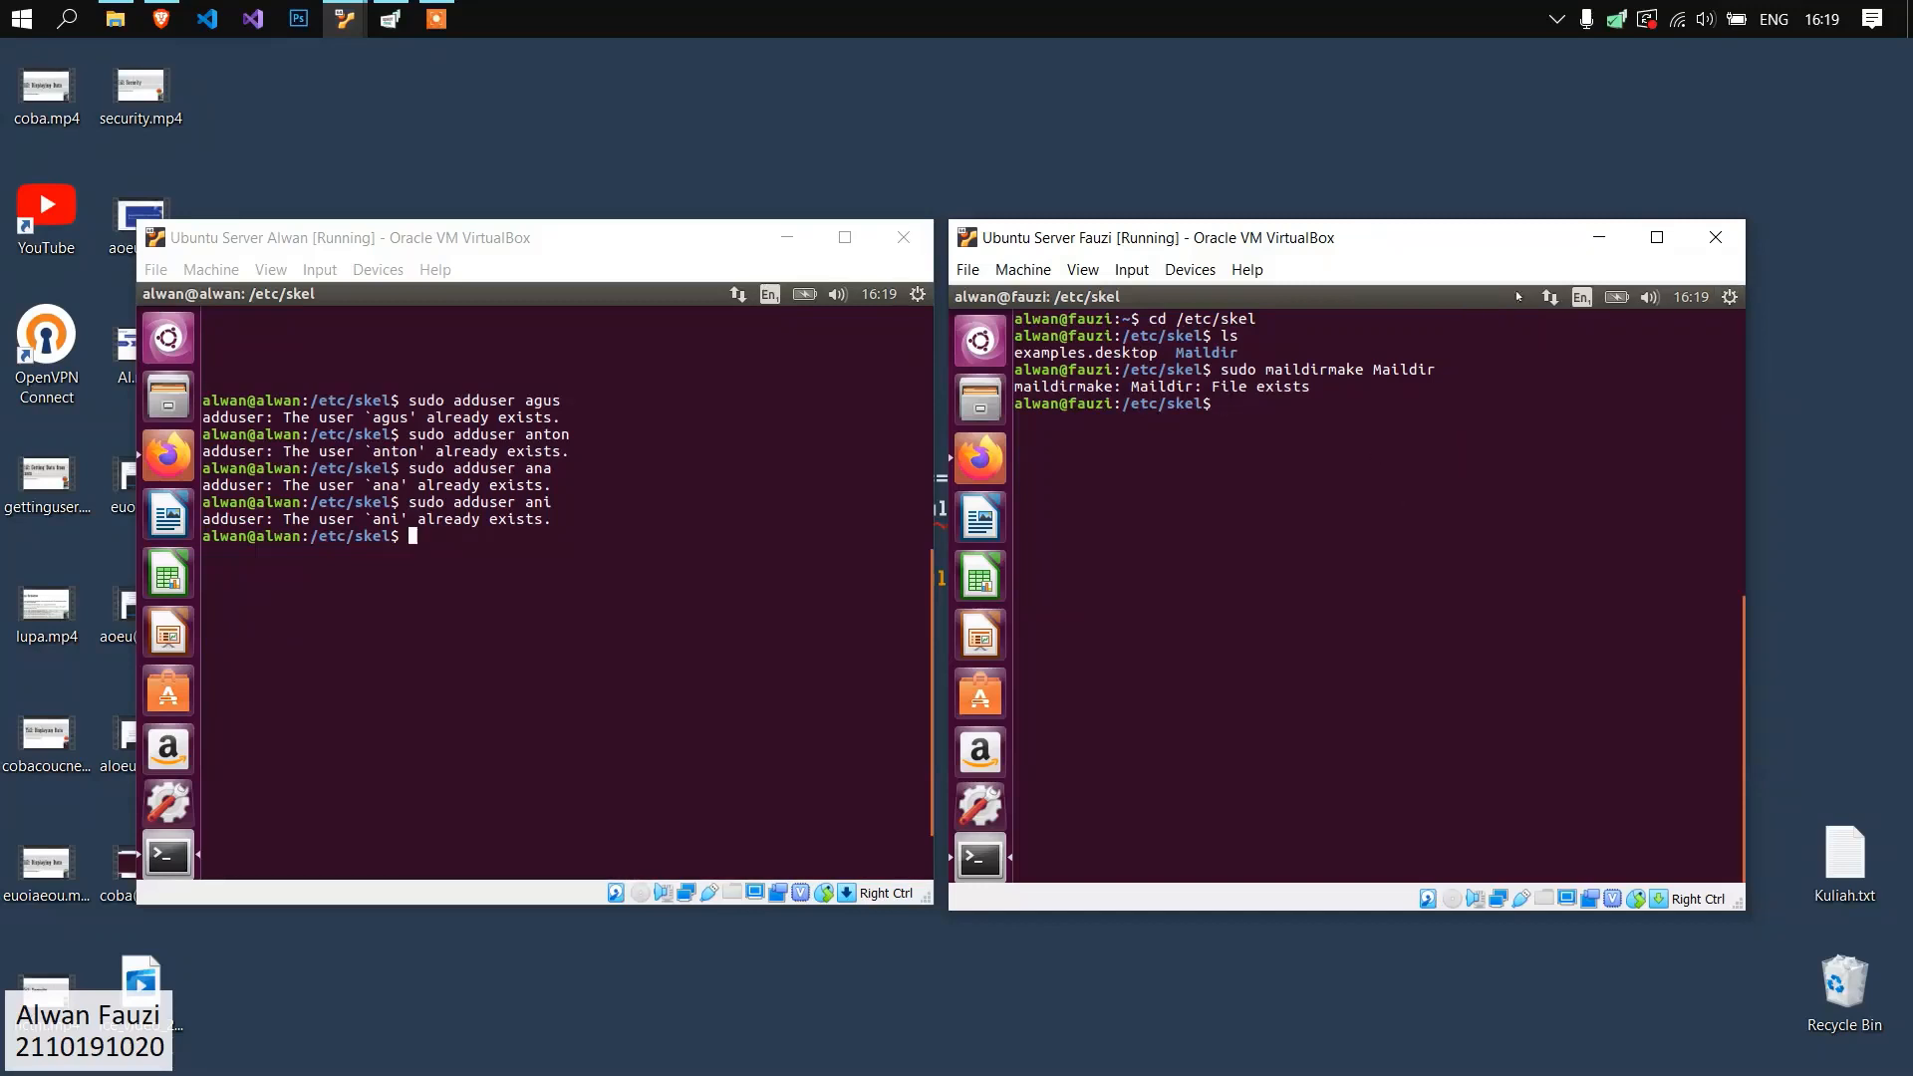
Try to add the four mail user accounts on the second server with sudo adduser, one username per command.
click(1728, 298)
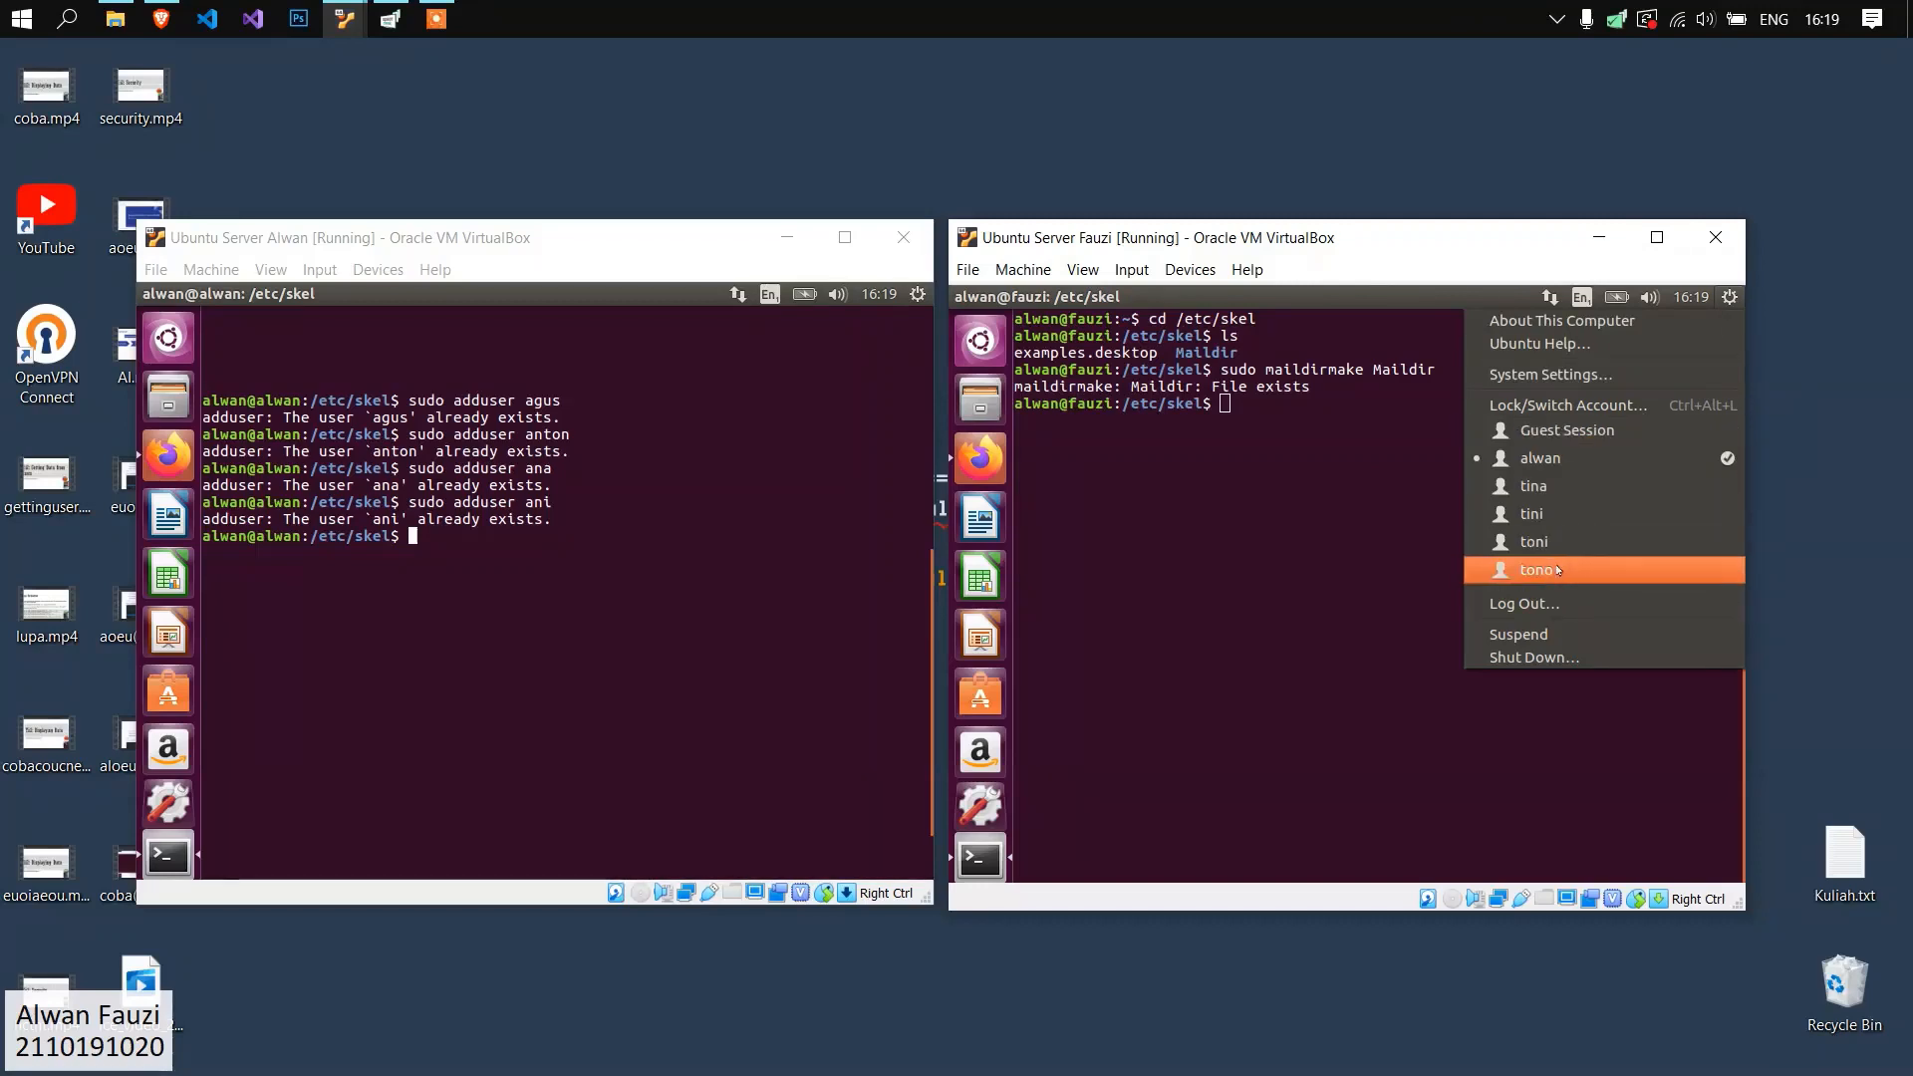
click(1343, 404)
text(sudo add)
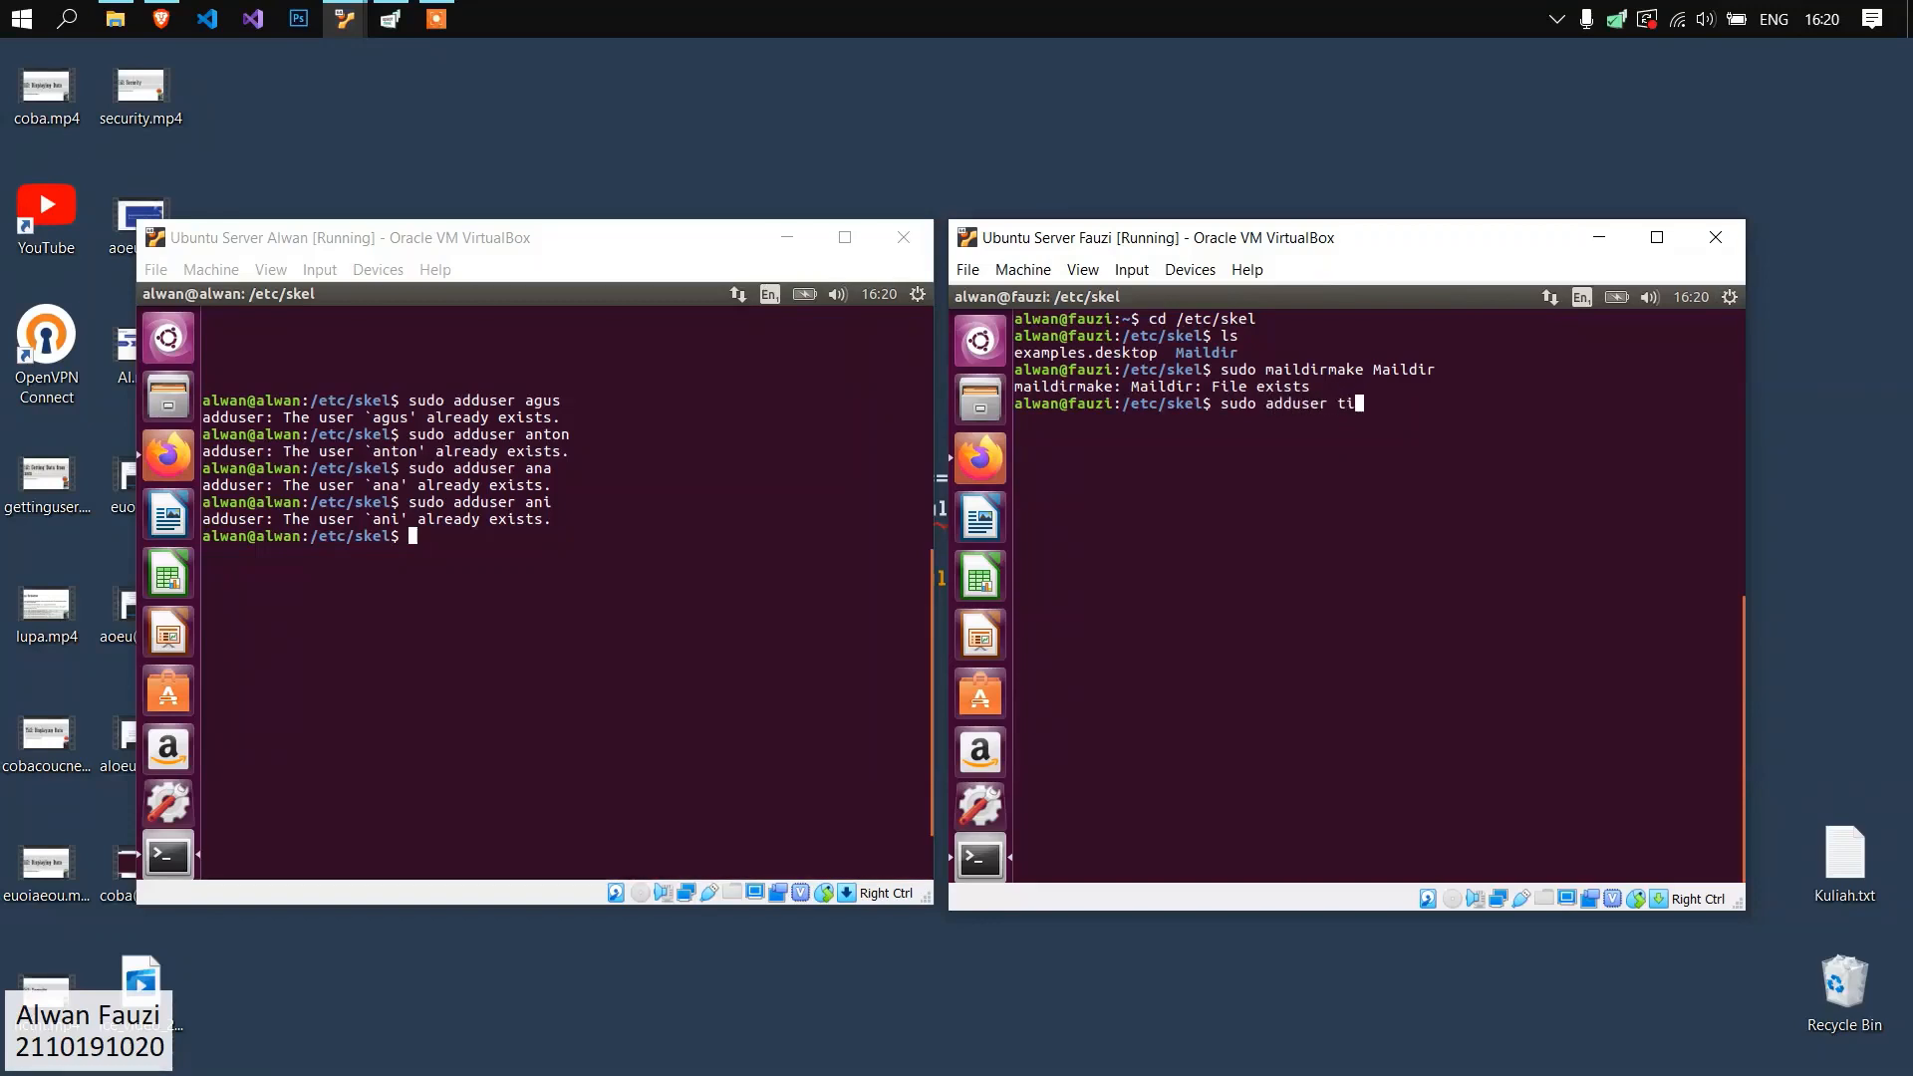
text(user toni)
key(Return)
text(sudo adduser )
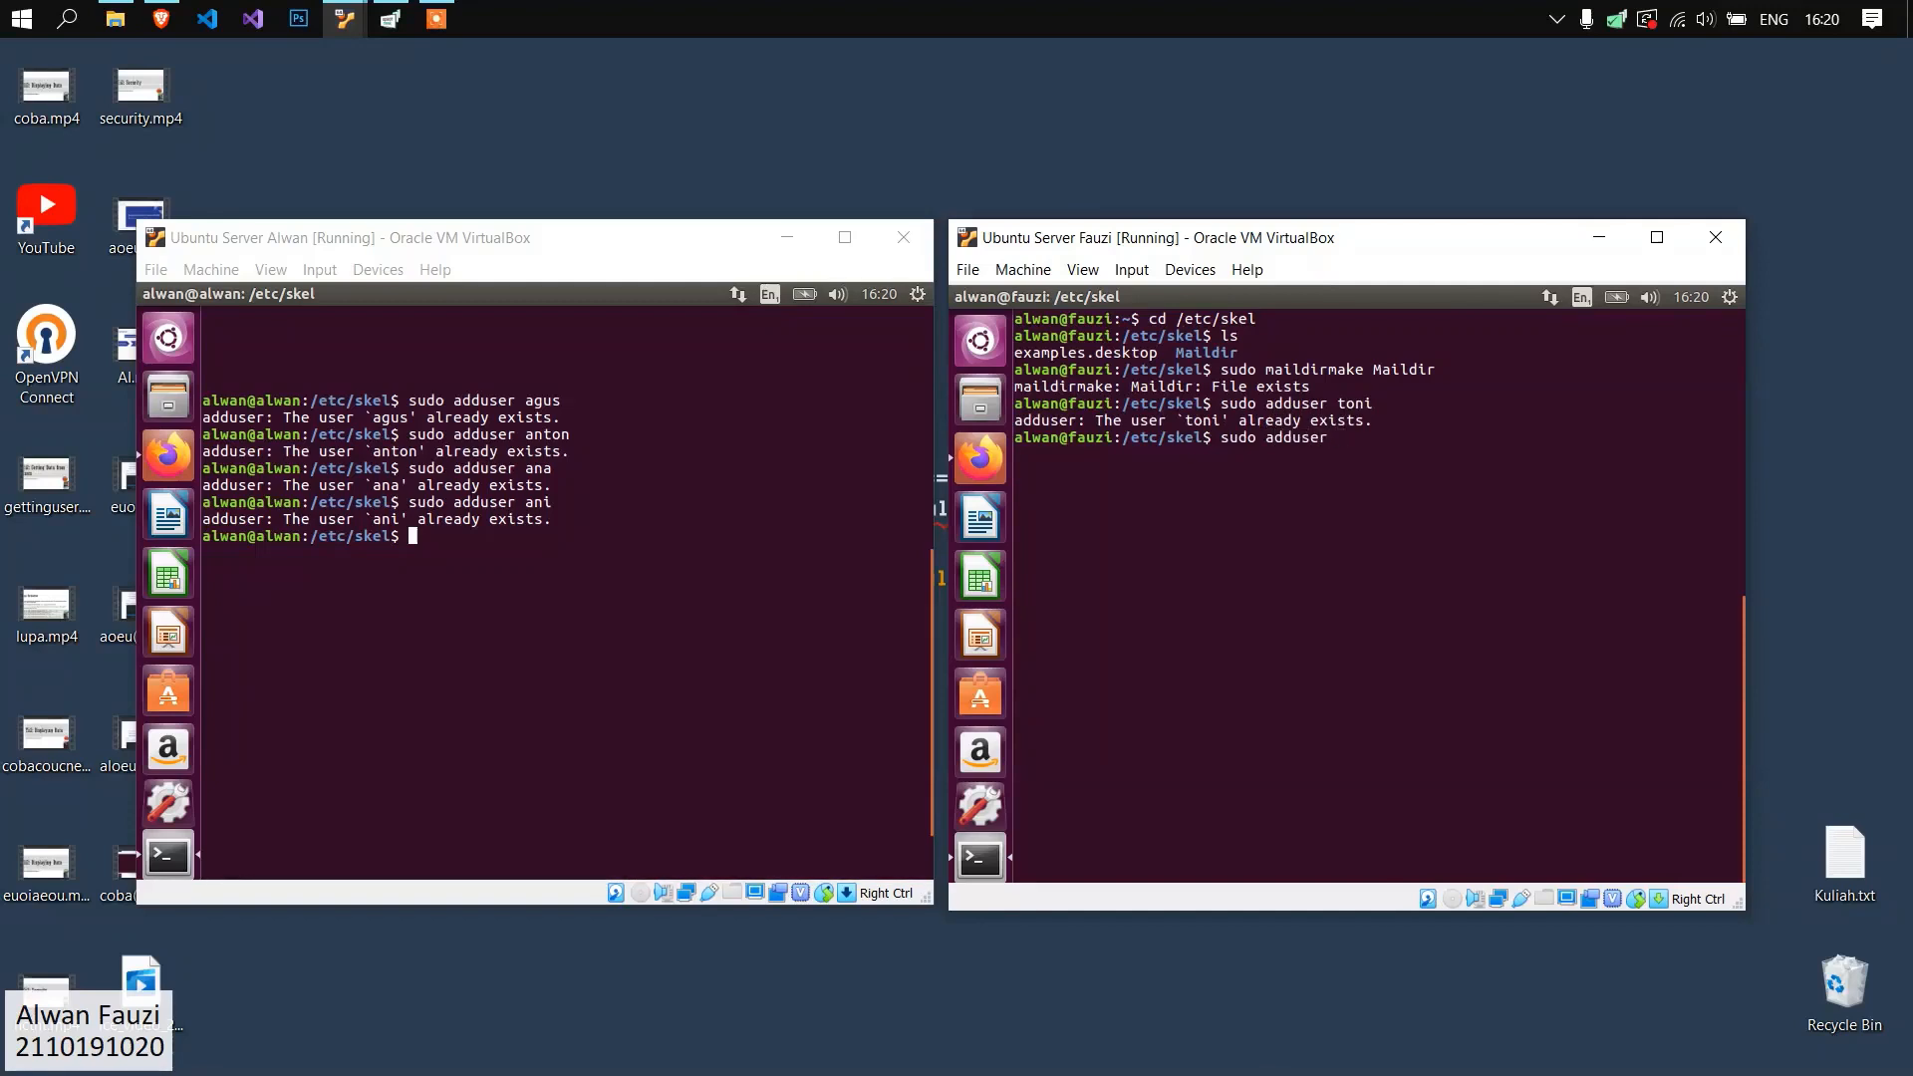
text(tono)
key(Return)
text(sudo )
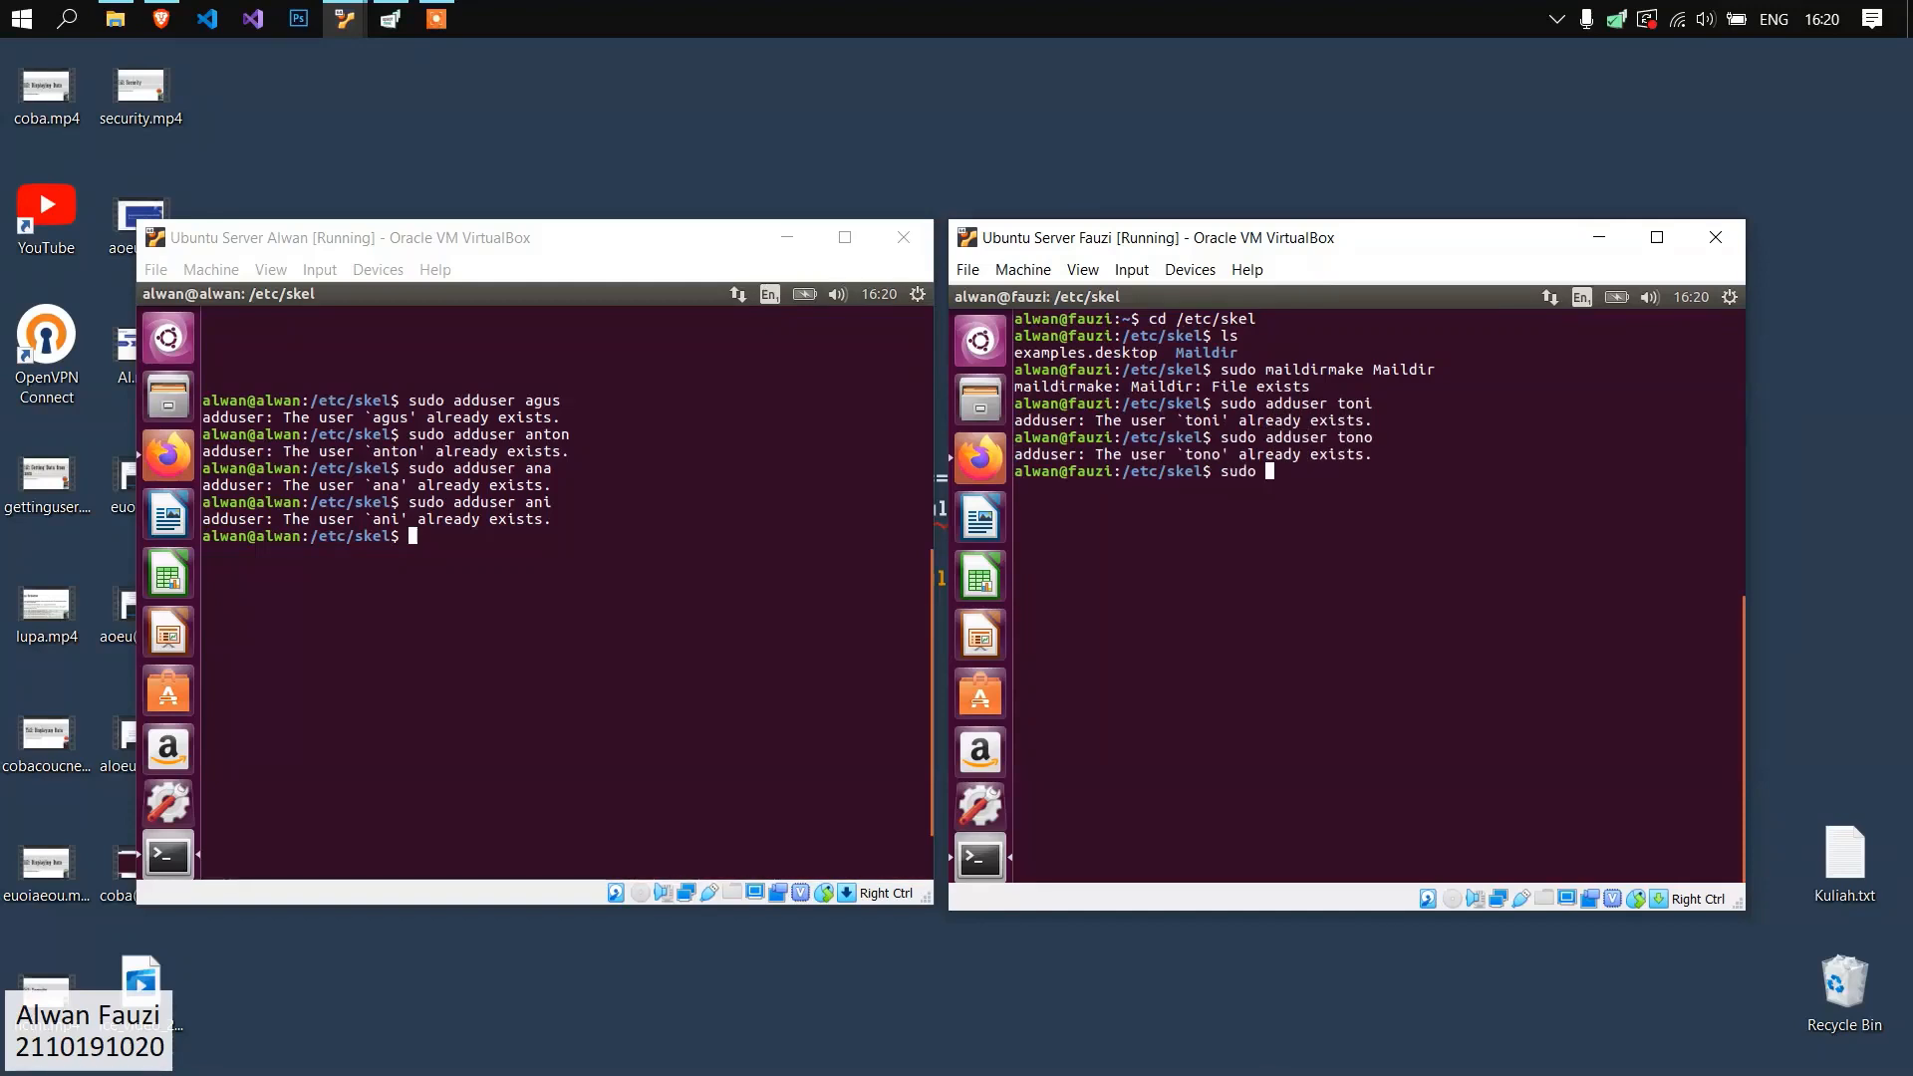
text(adduser tini)
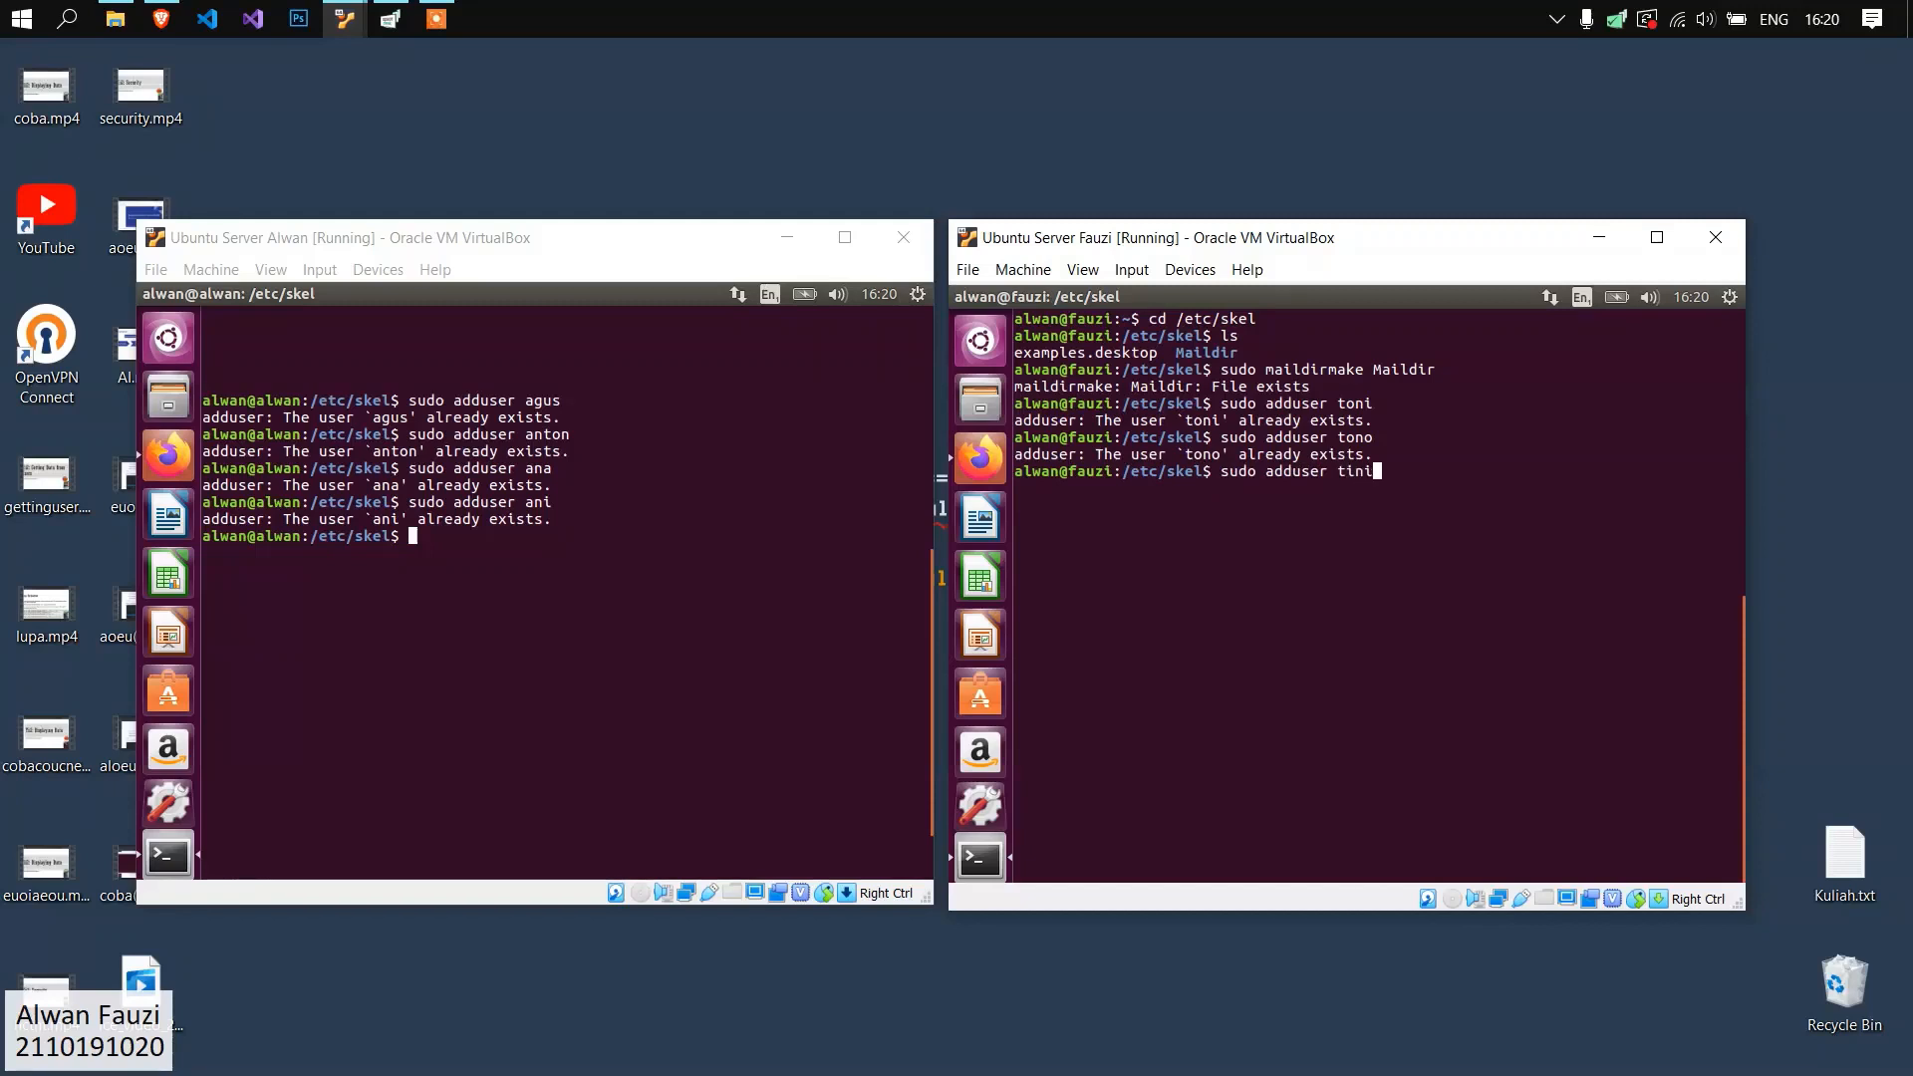
key(Return)
text(sudo addu)
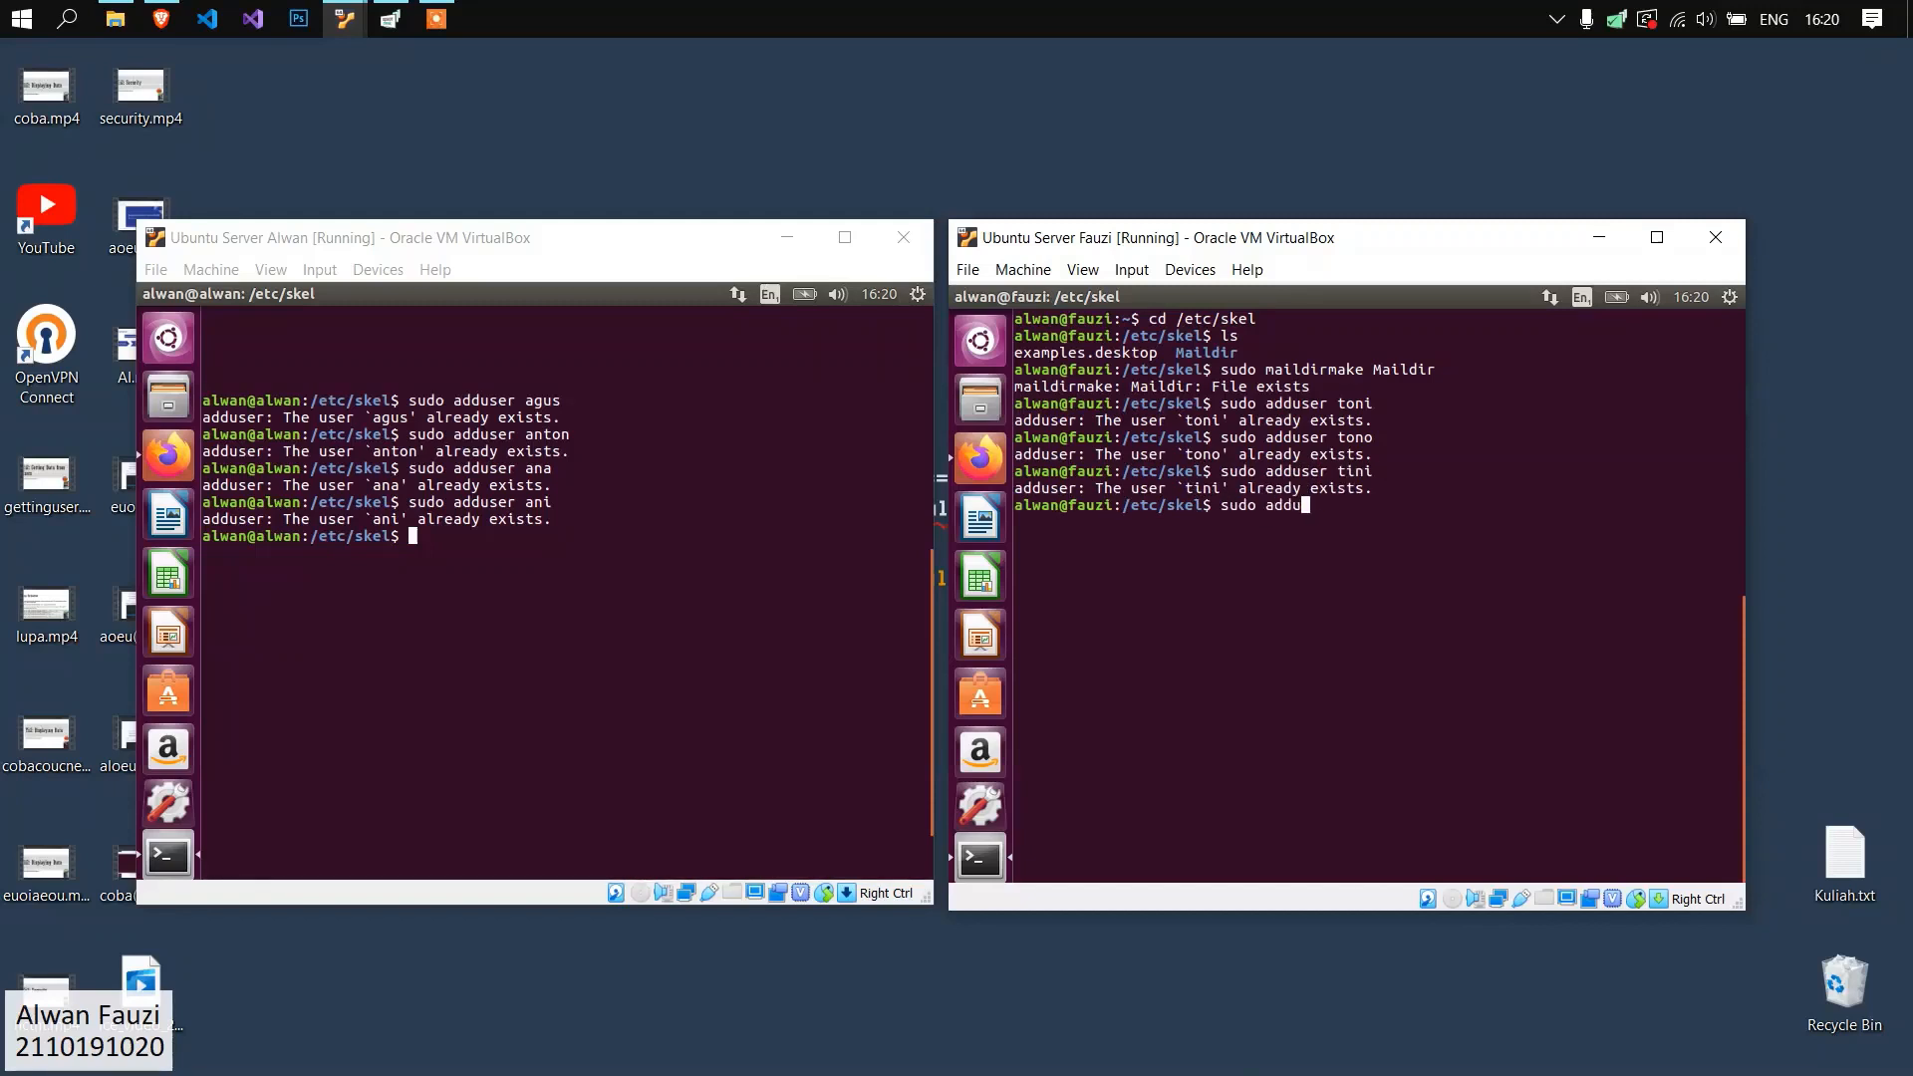
text(ser tina)
key(Return)
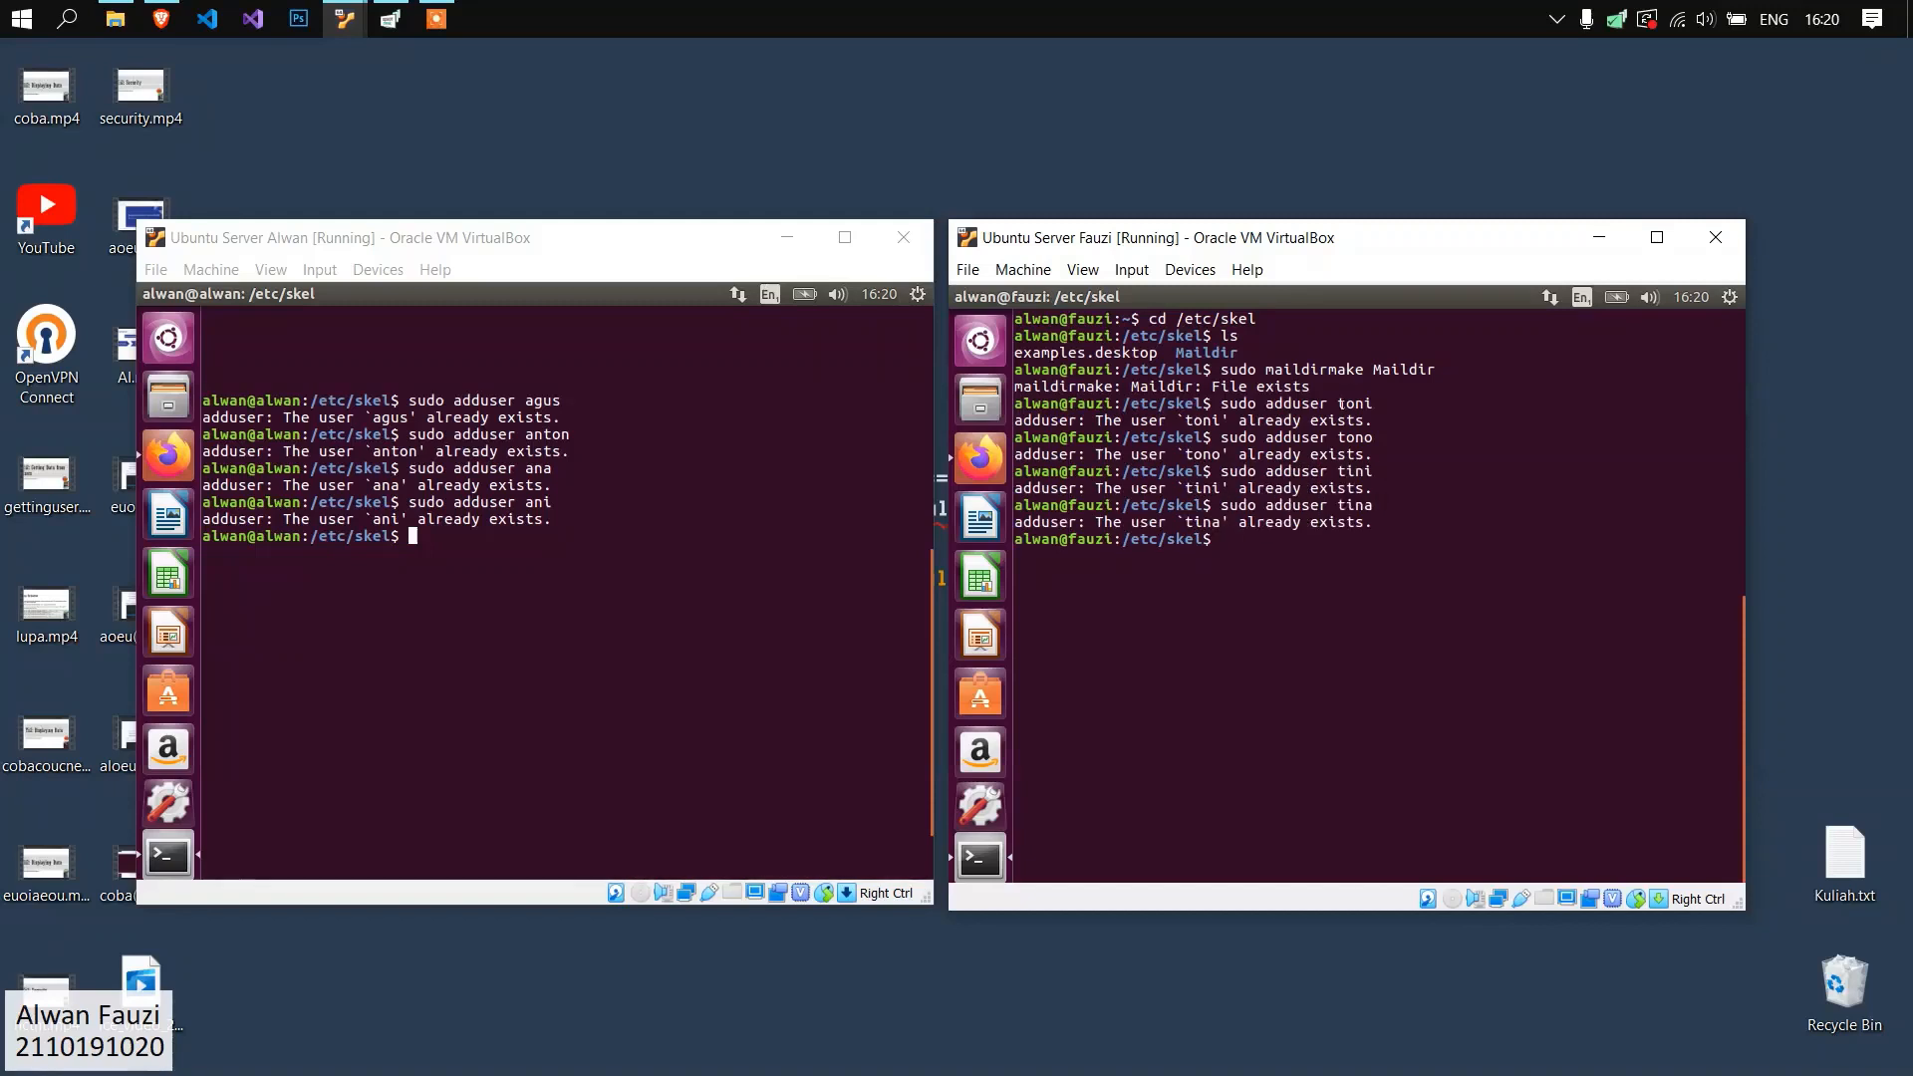
Clear the terminals on both servers.
text(clear)
key(Return)
click(618, 523)
text(clear)
key(Return)
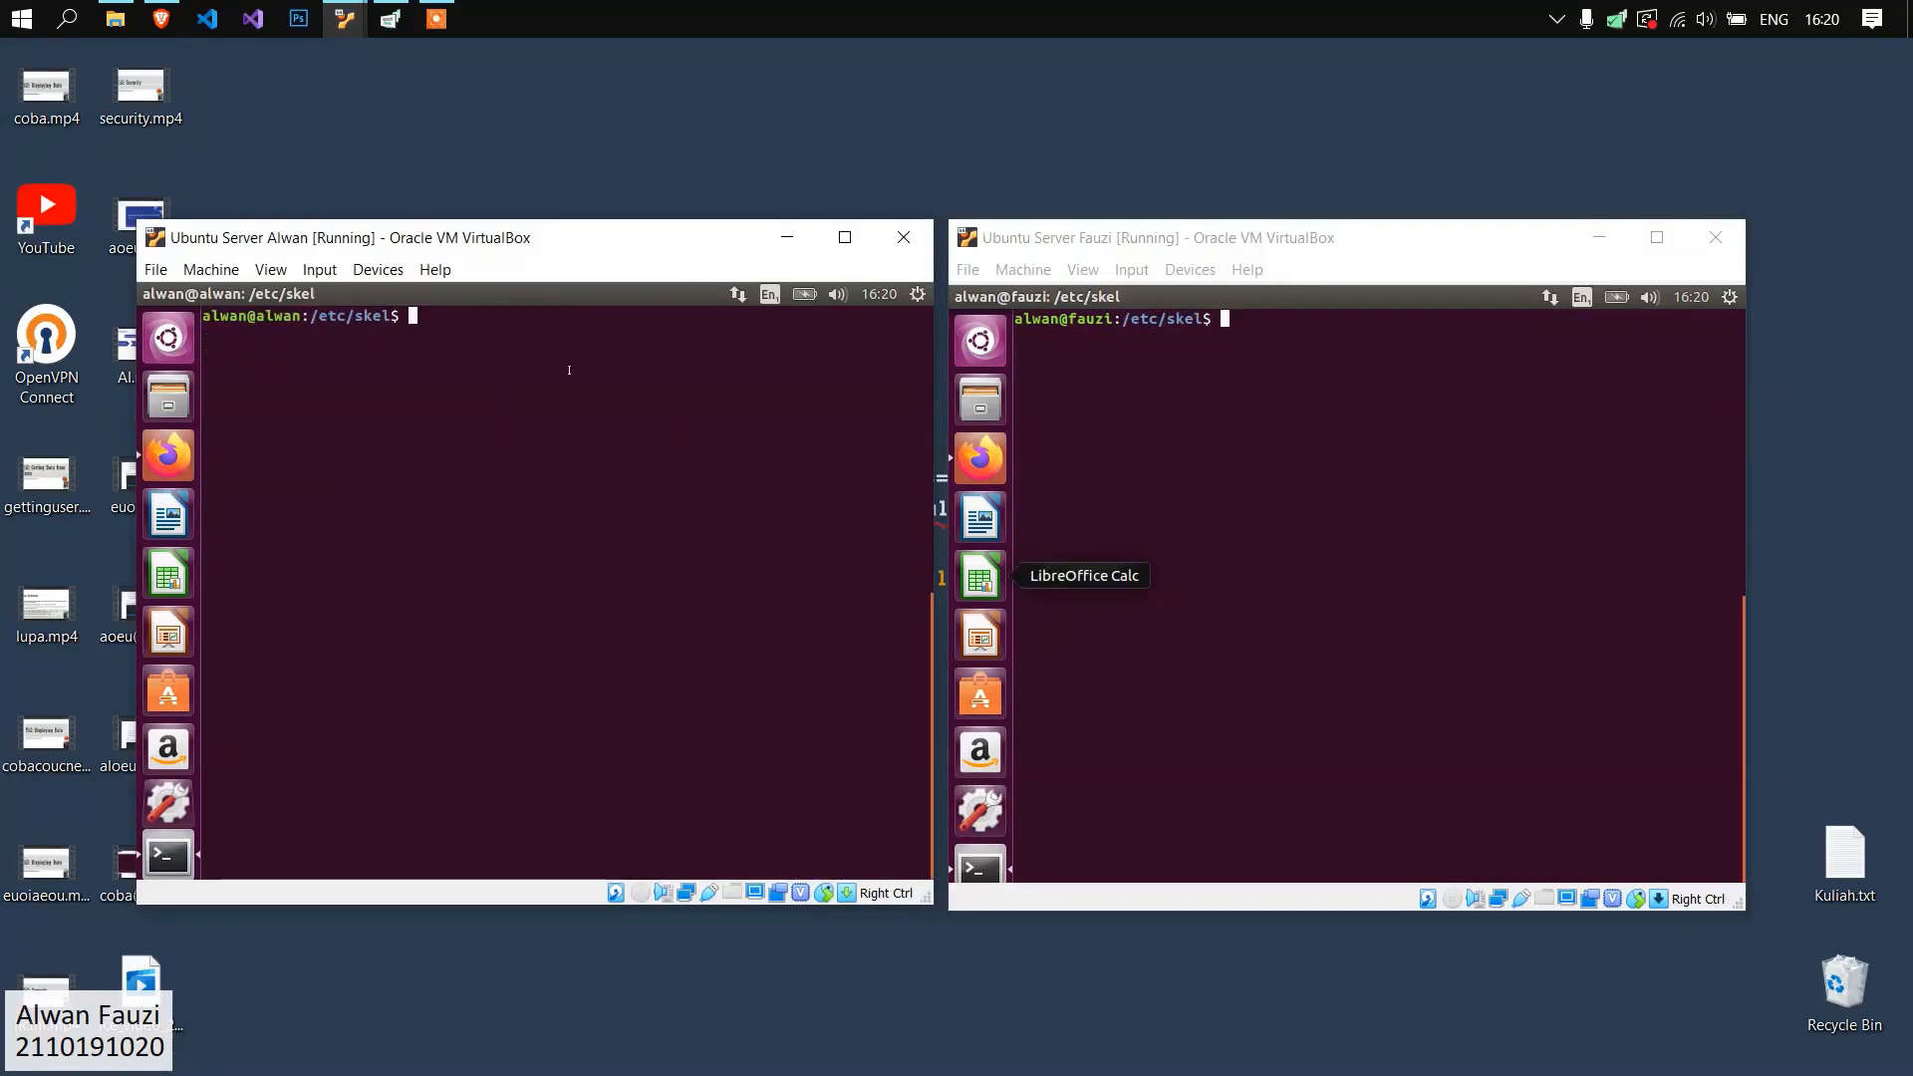
drag(311, 319, 390, 296)
click(491, 501)
scroll(598, 479, down, 5)
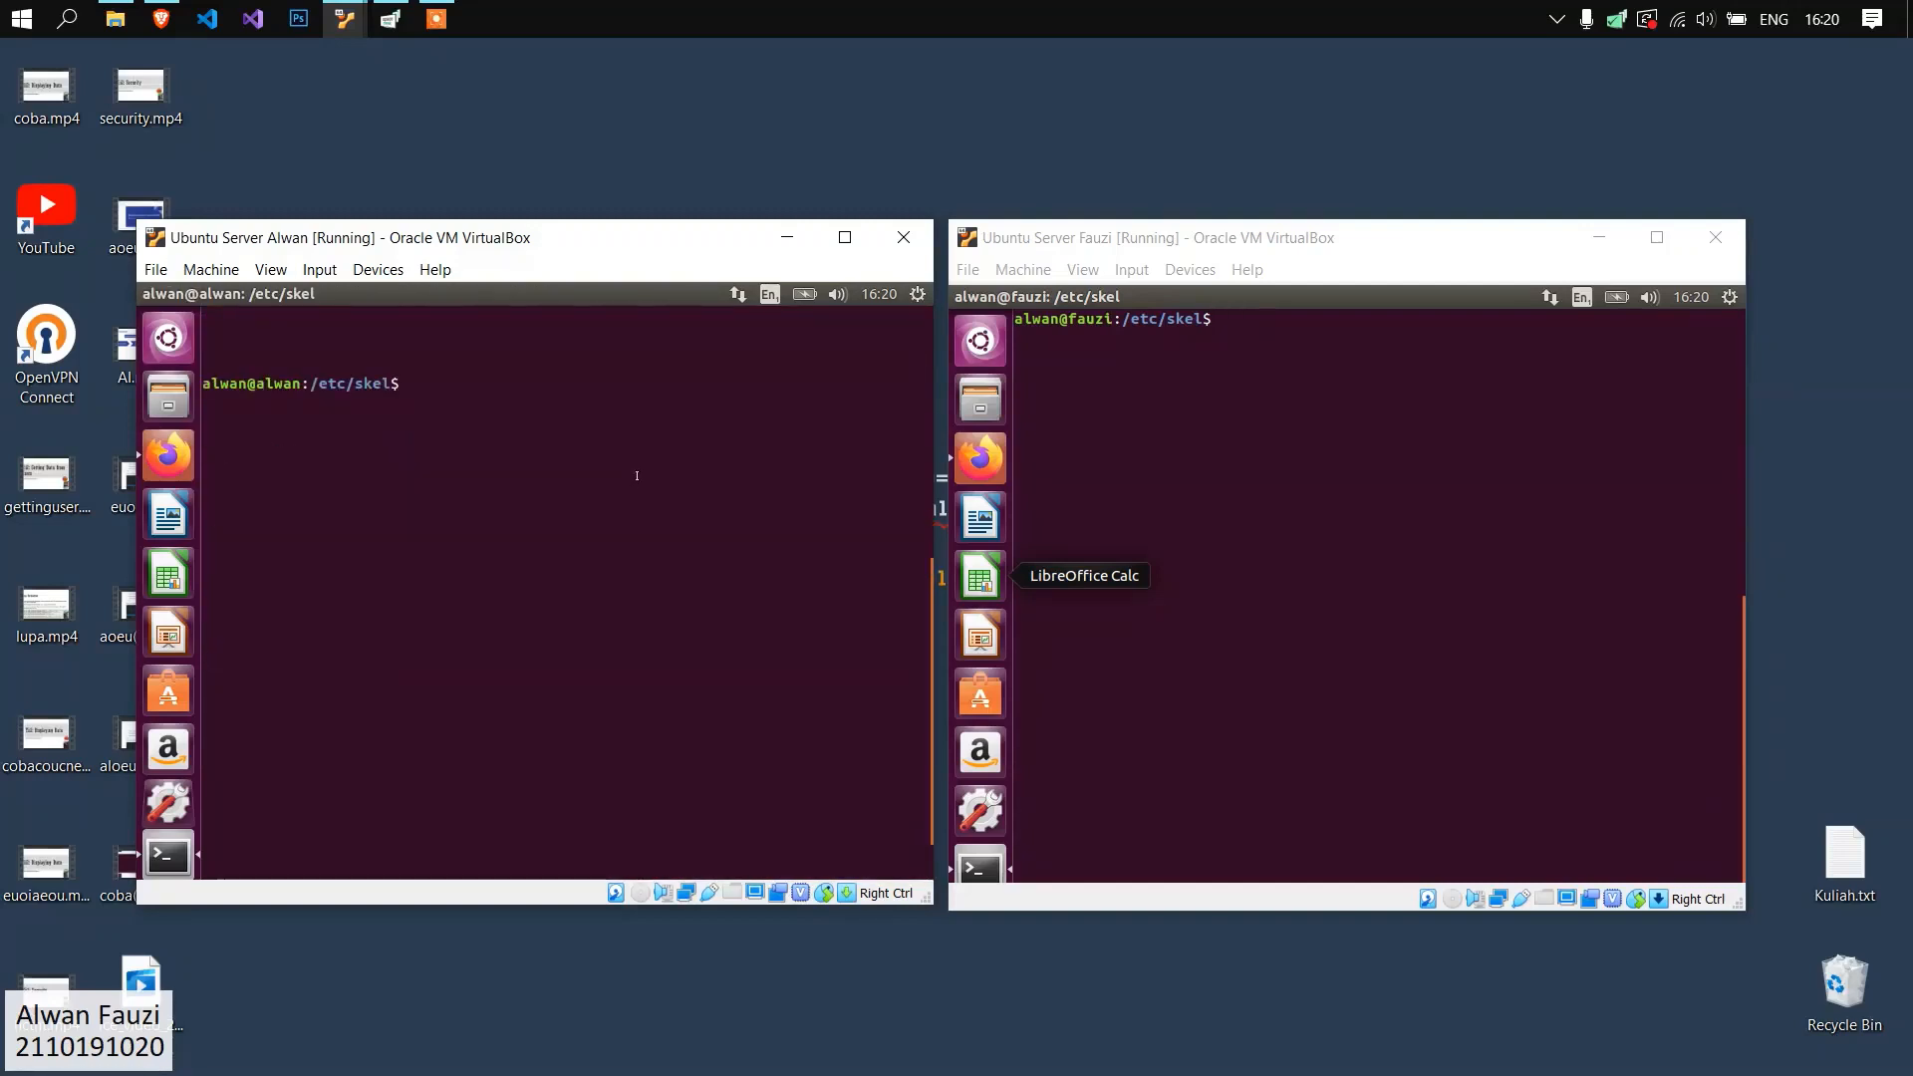
scroll(633, 439, down, 1)
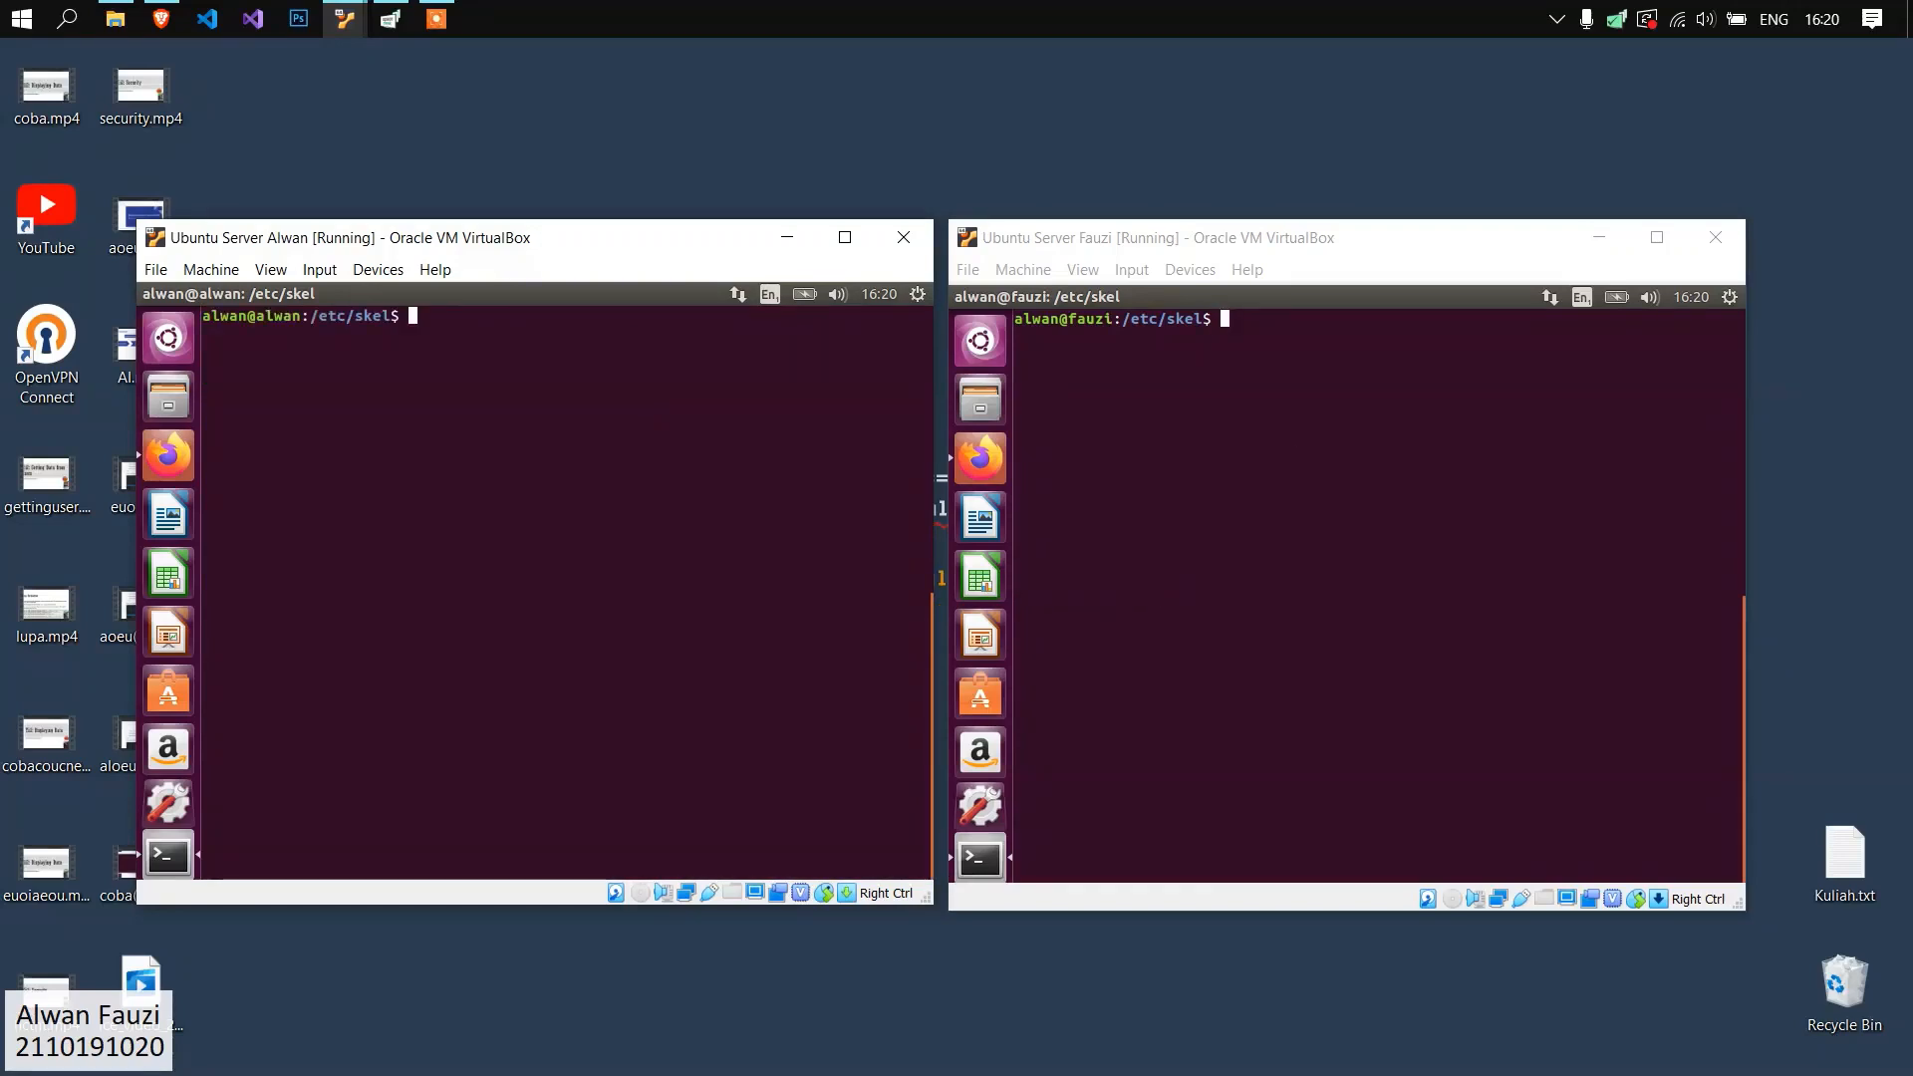
key(alt+Tab)
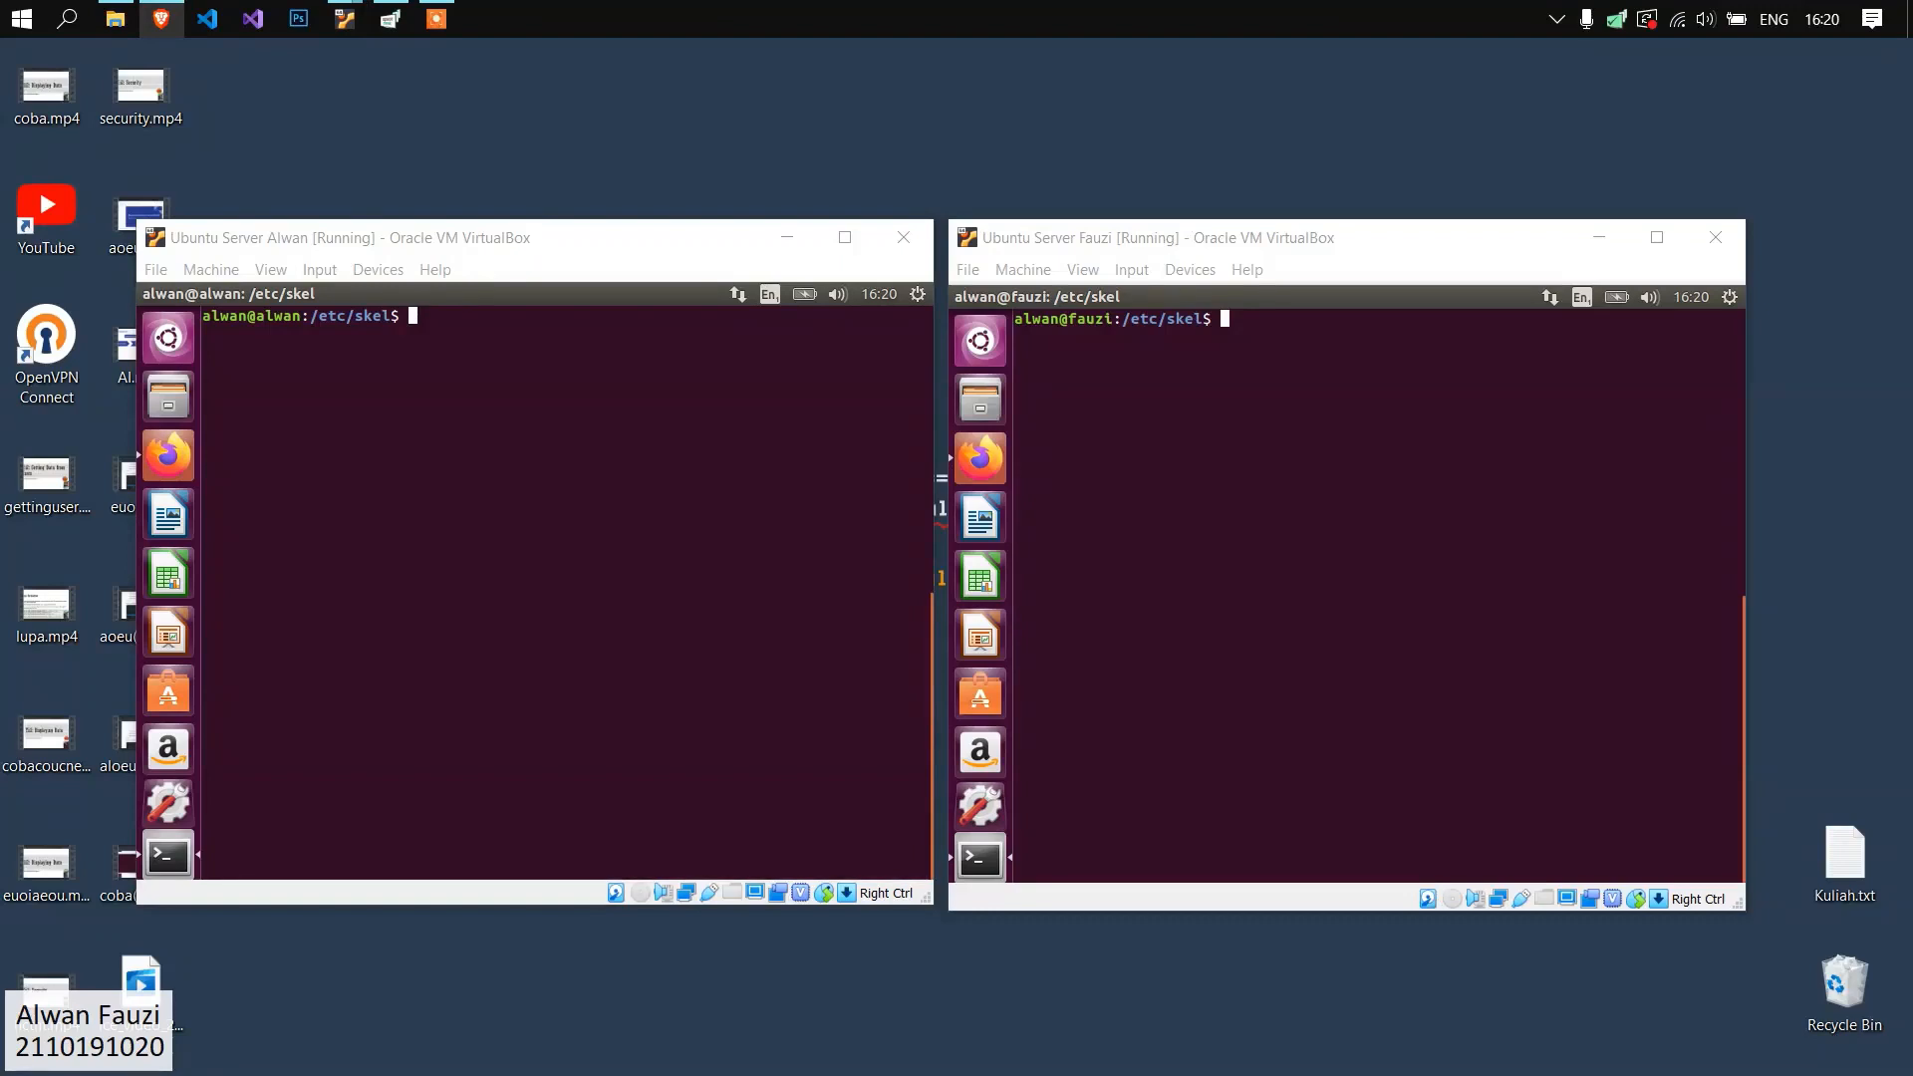
click(715, 579)
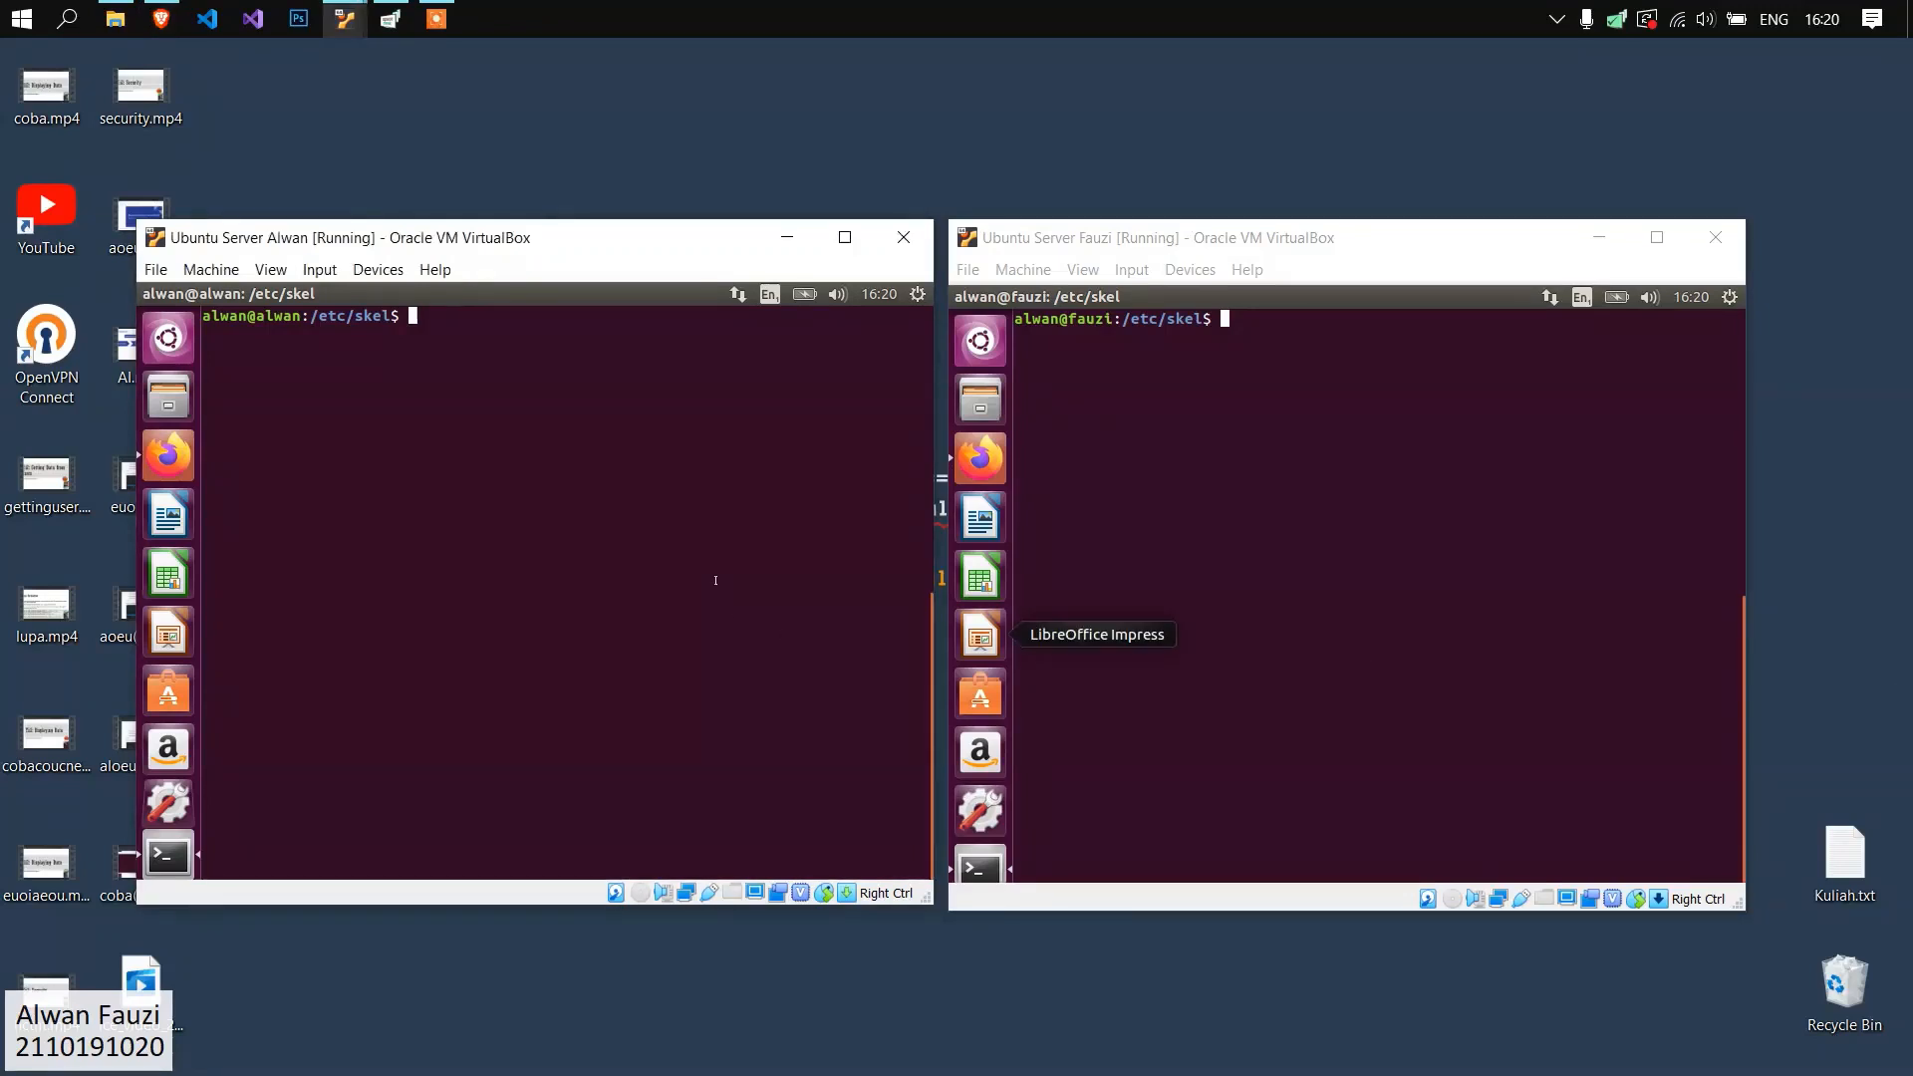
Return to the home directory on the first server, clear its terminal and open /etc/postfix/main.cf in gedit with sudo.
text(cd)
key(Return)
text(clear)
key(Return)
text(sudo gedit /etc/)
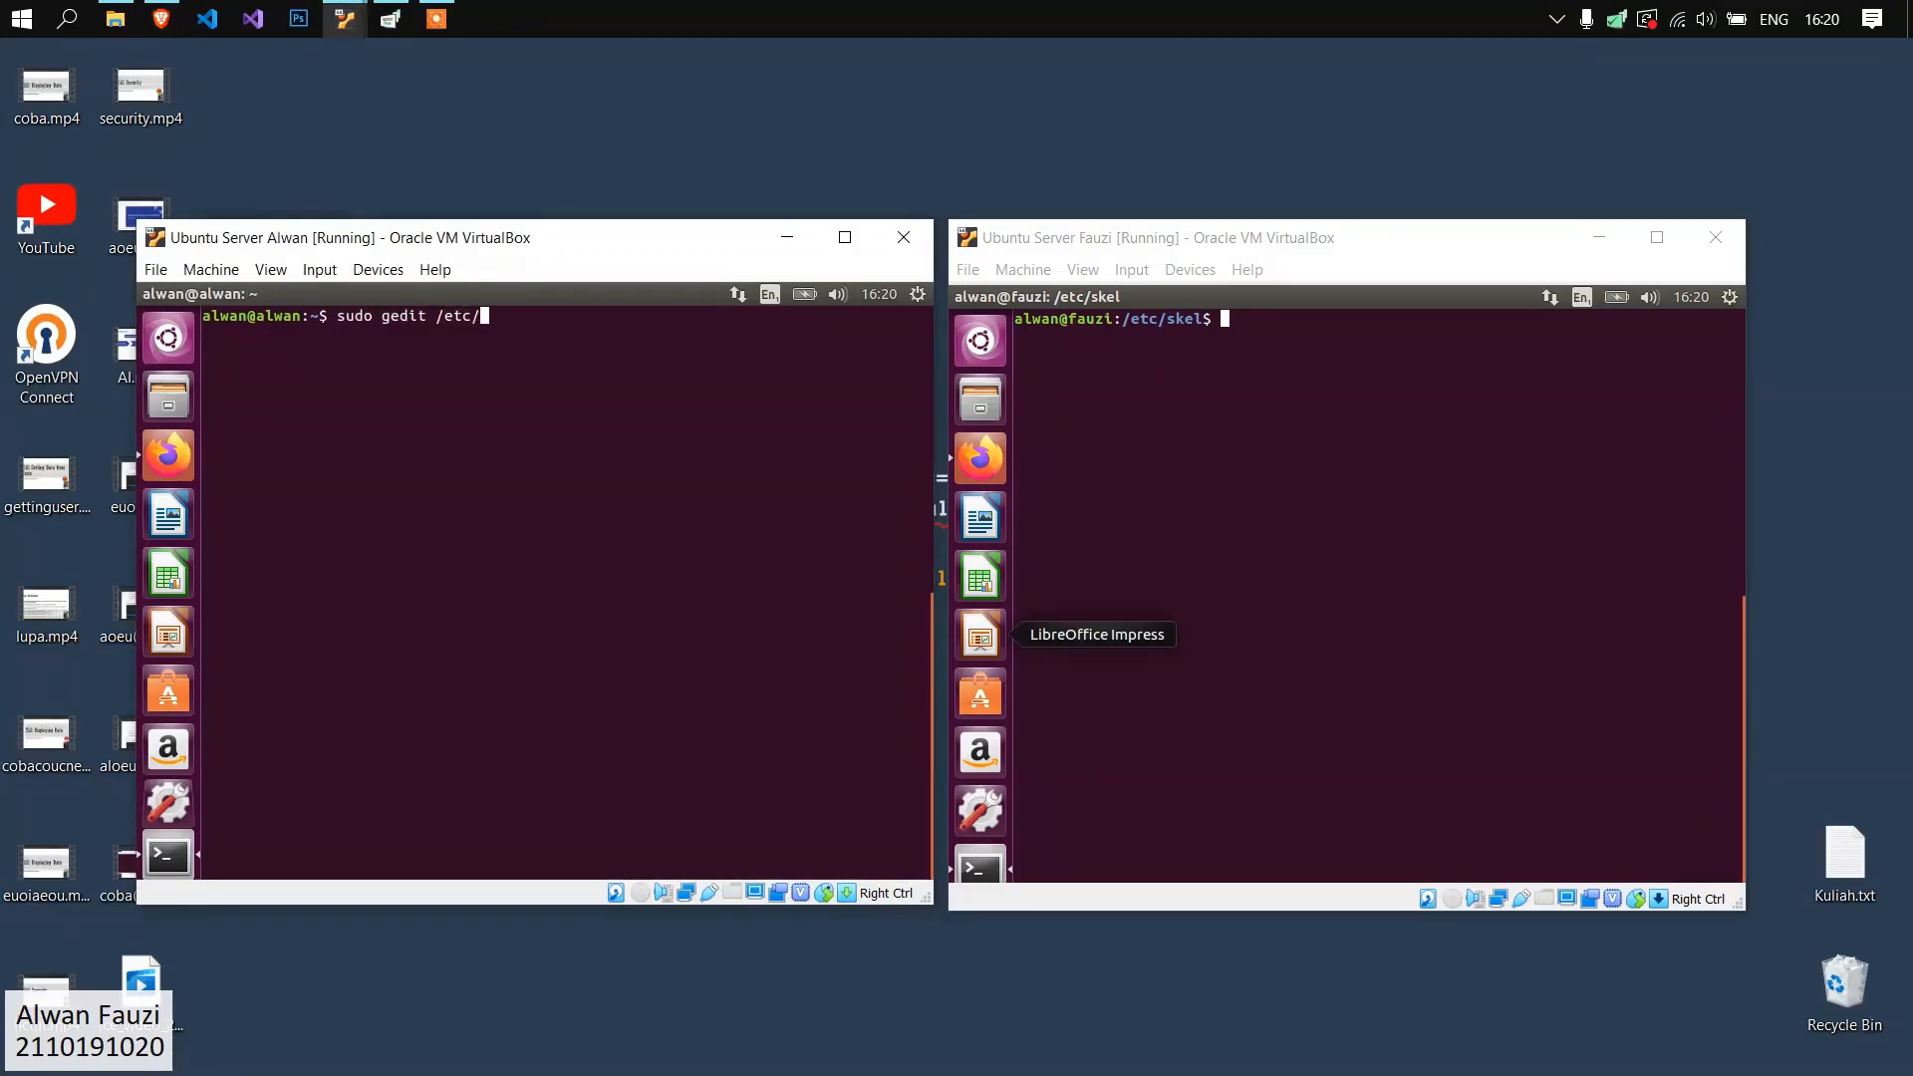
text(postfix/main.cf)
key(Return)
Return to the home directory on the second server and open /etc/postfix/main.cf in gedit with sudo.
click(1311, 415)
text(sud)
key(Return)
key(ctrl+l)
text(sudo g)
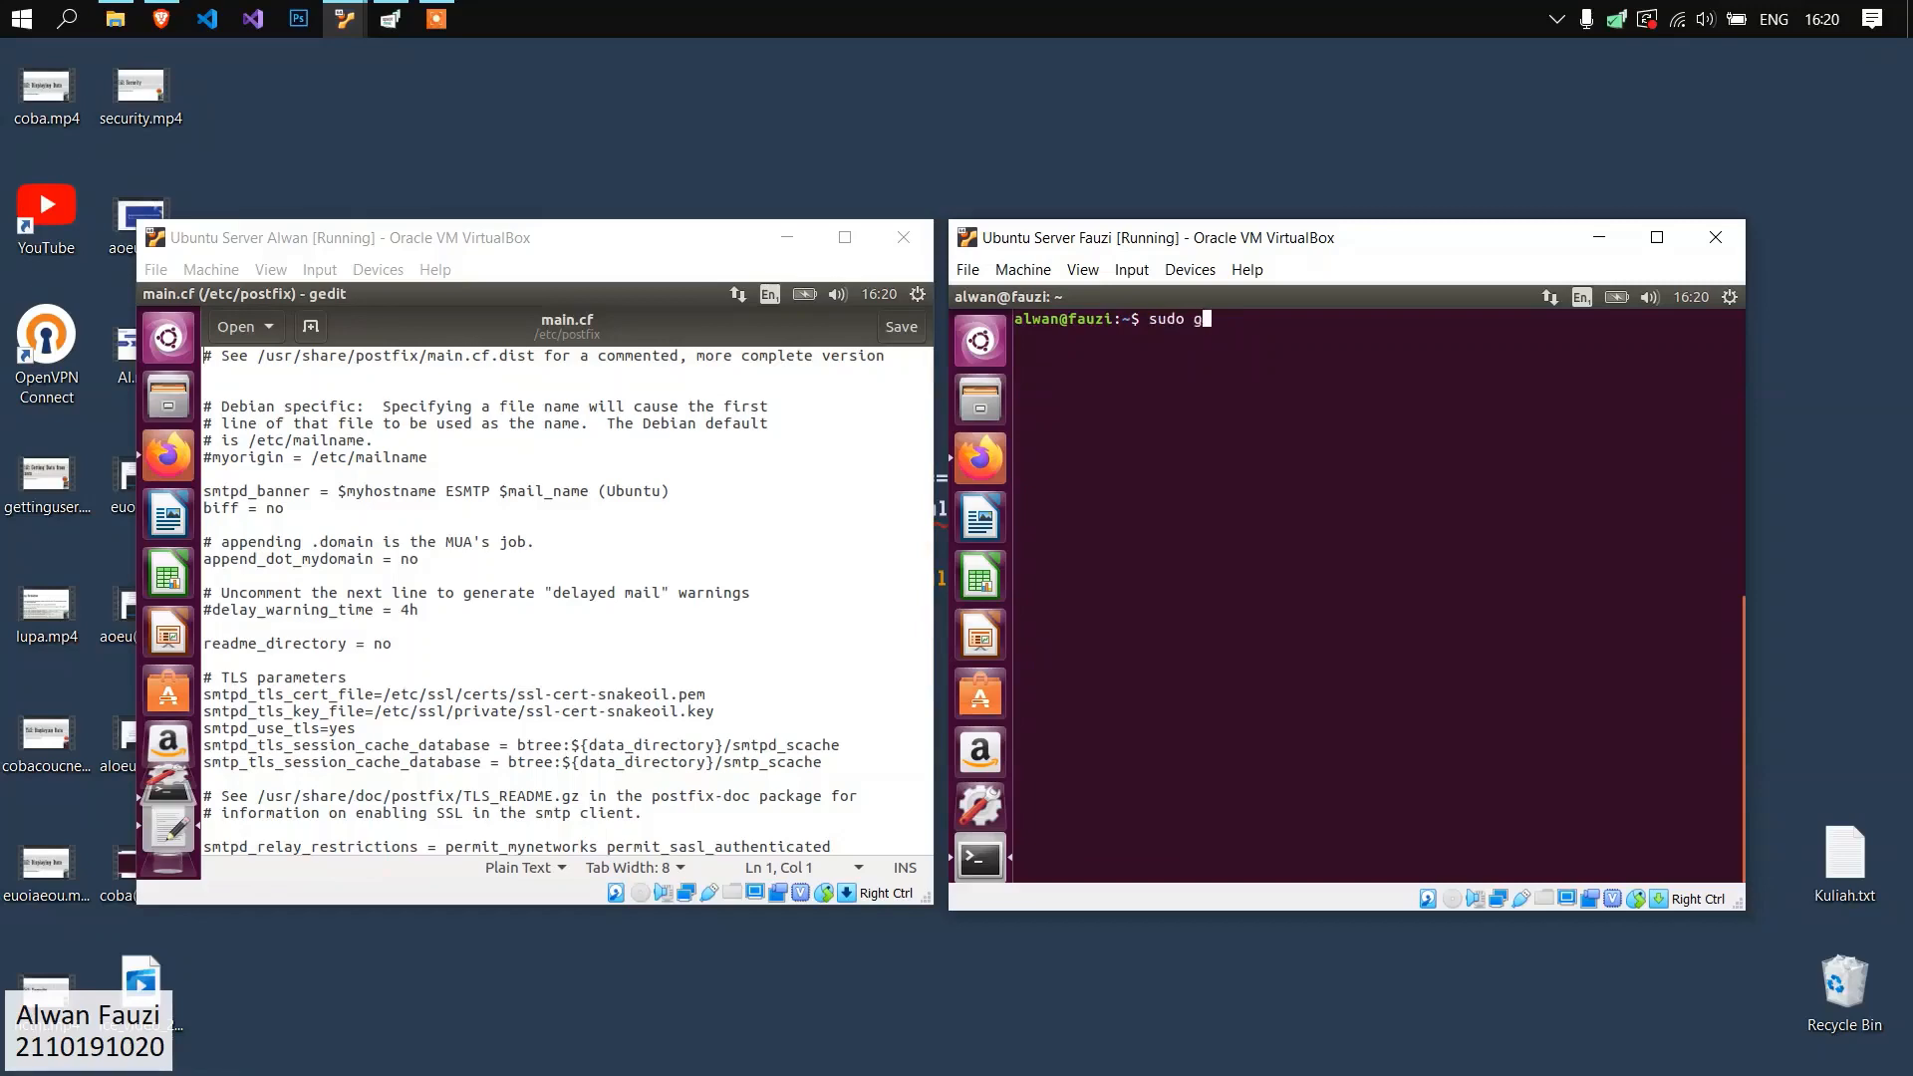
text(edit /etc/postfix/main.cf)
key(Return)
Examine the mydestination and home_mailbox settings in the first server's Postfix main.cf.
scroll(554, 627, down, 5)
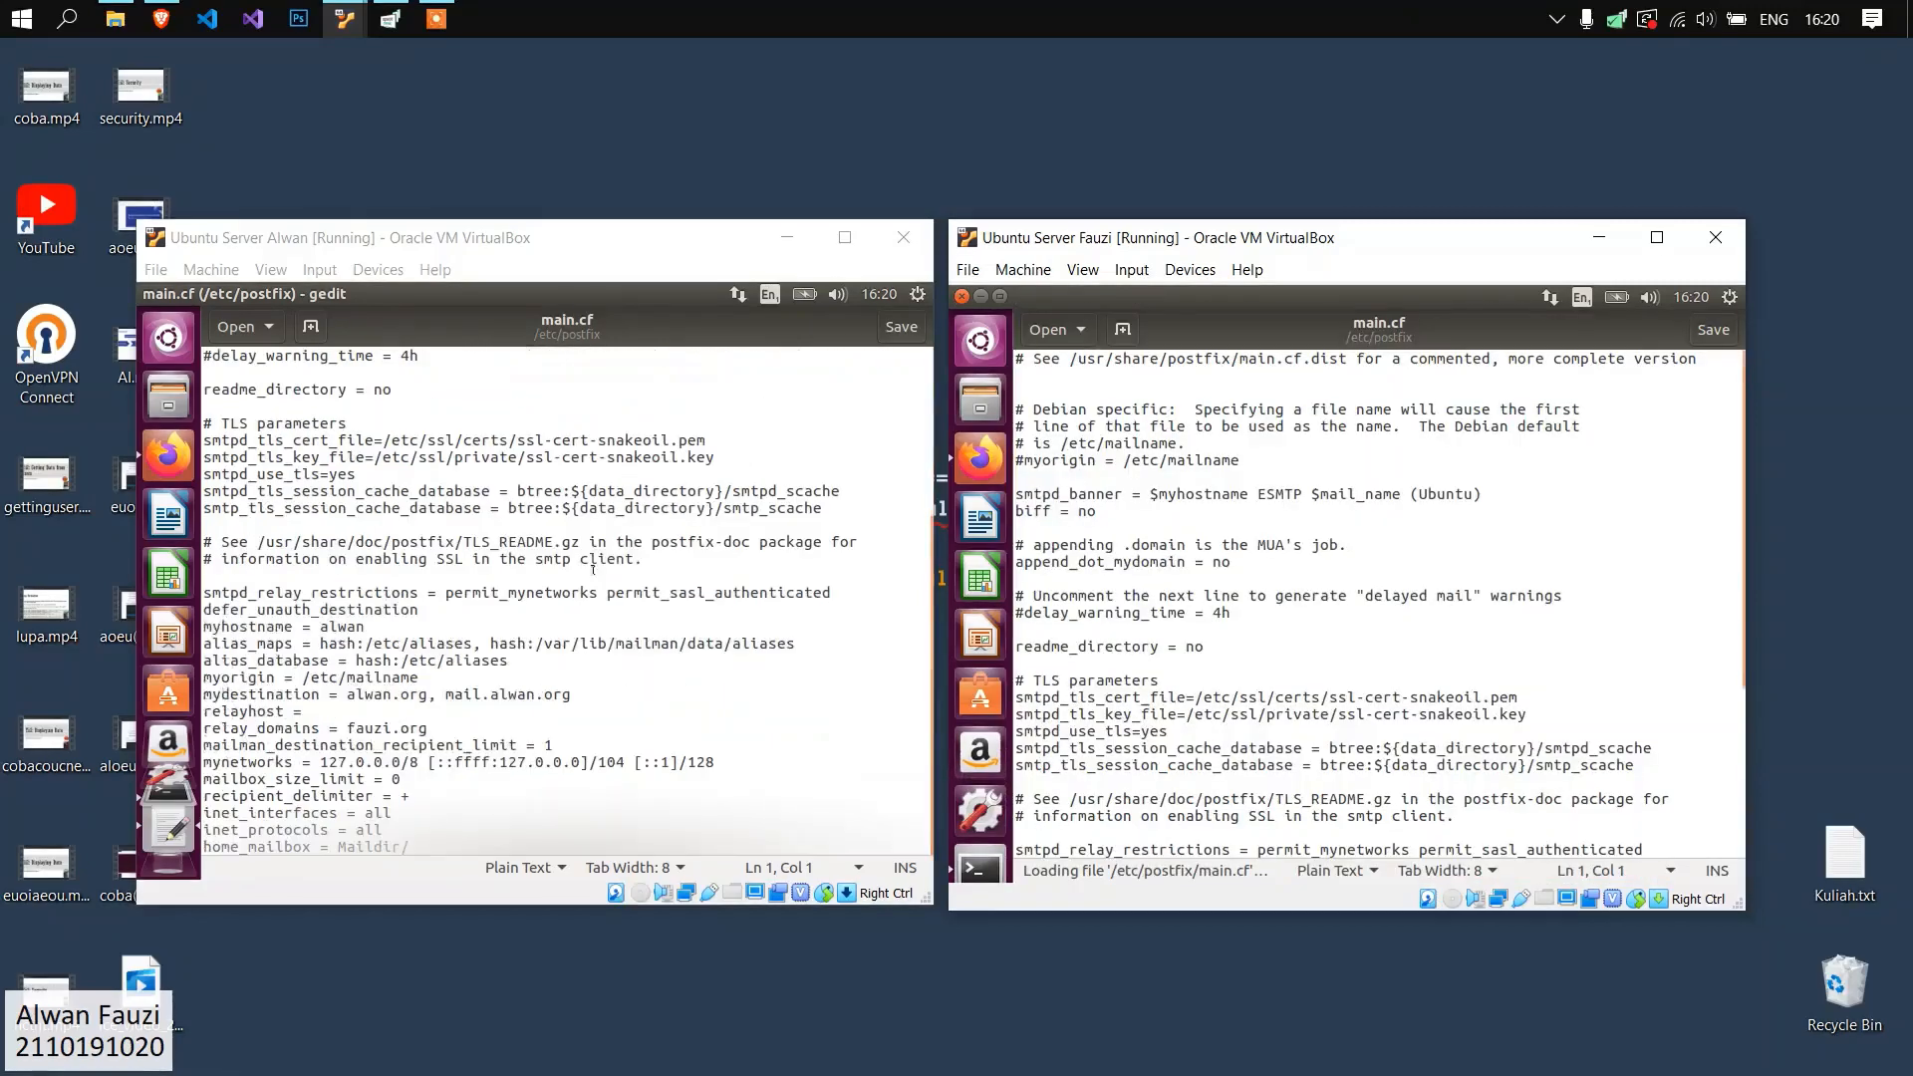
click(554, 628)
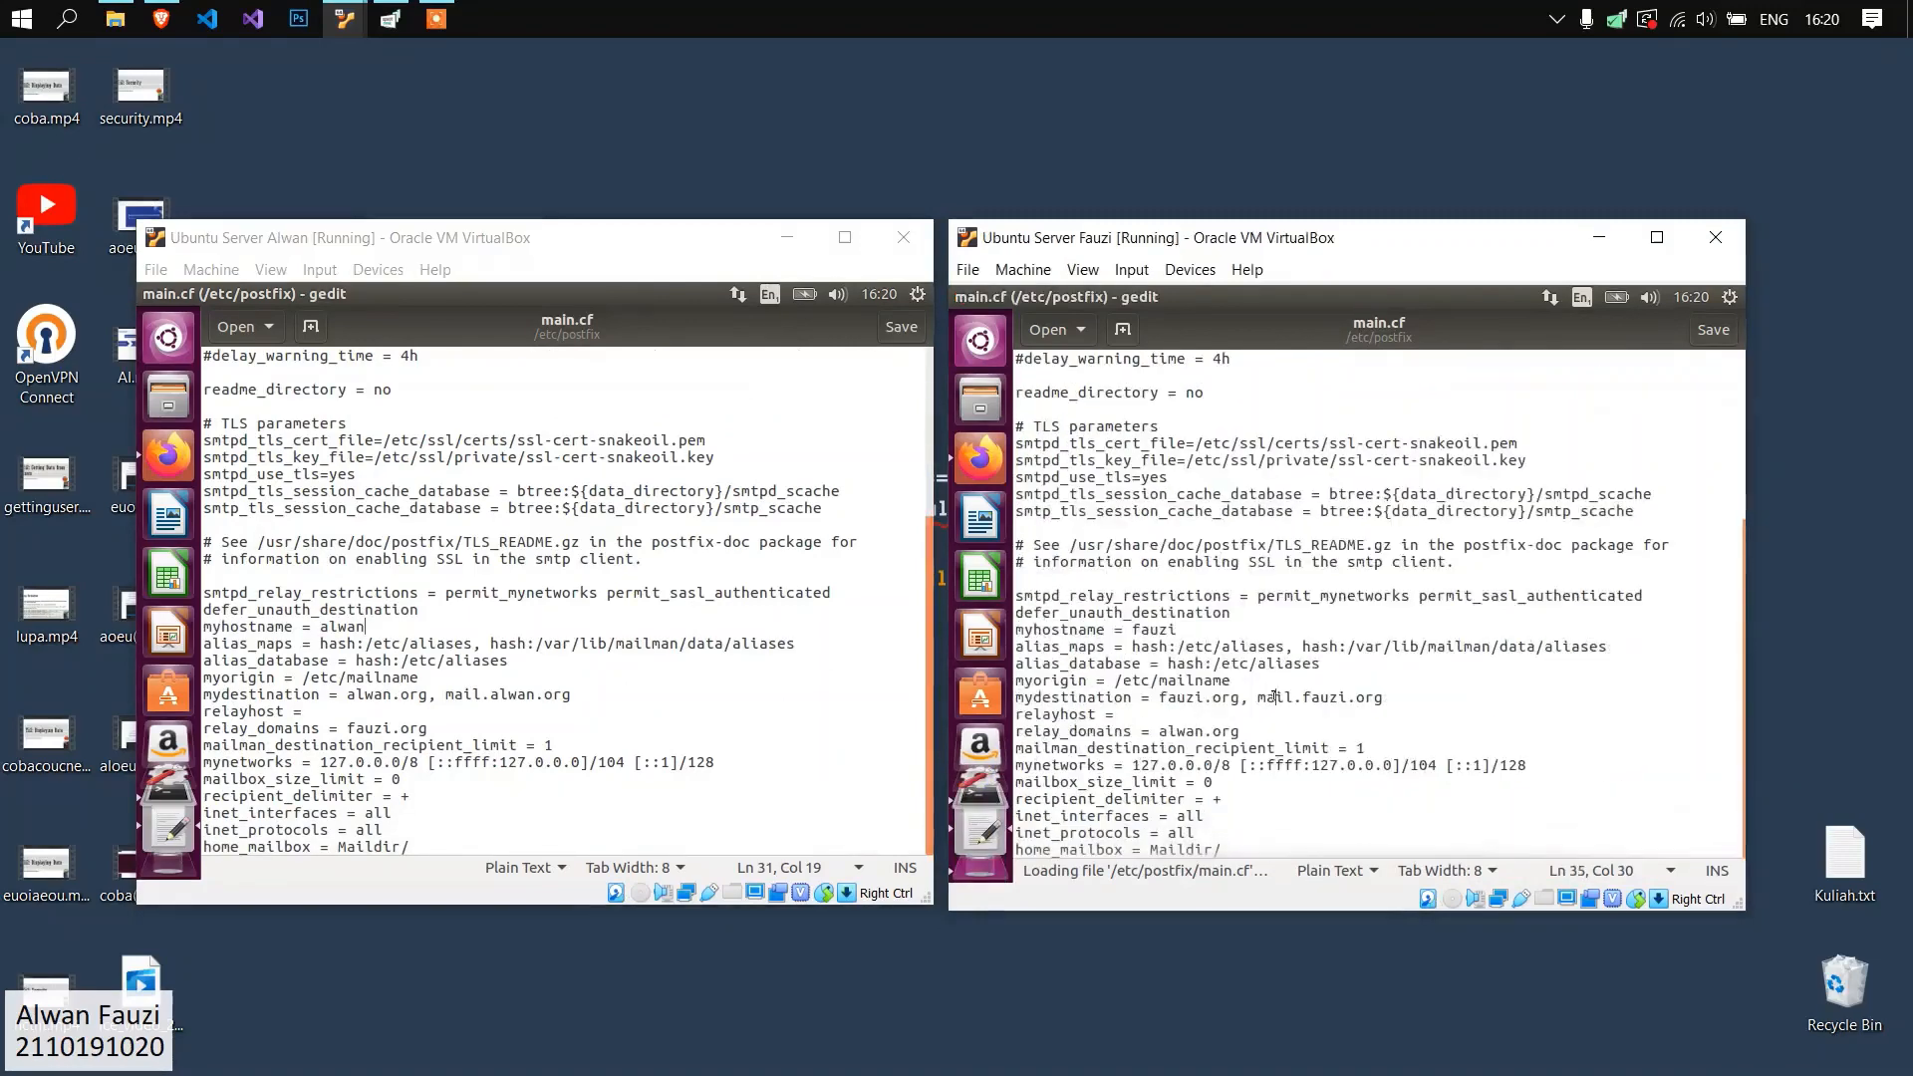
click(535, 508)
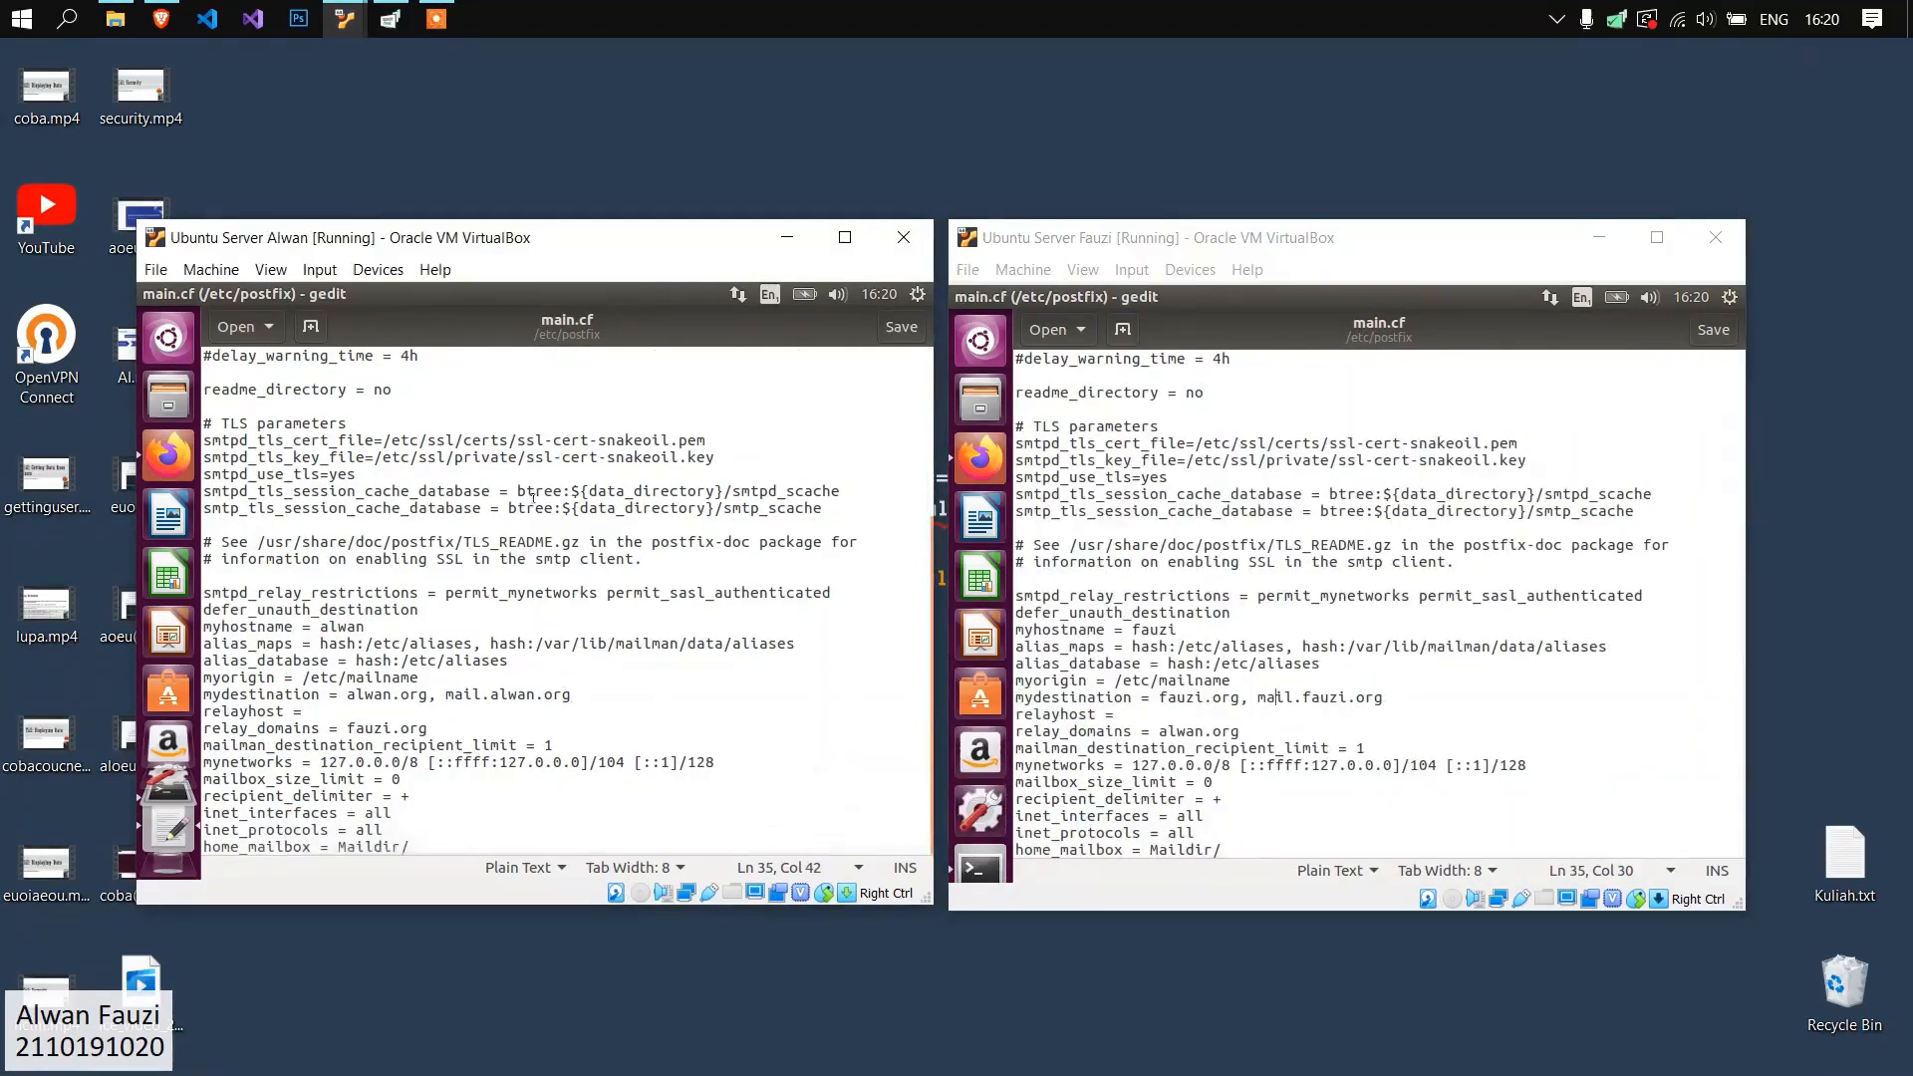
click(446, 626)
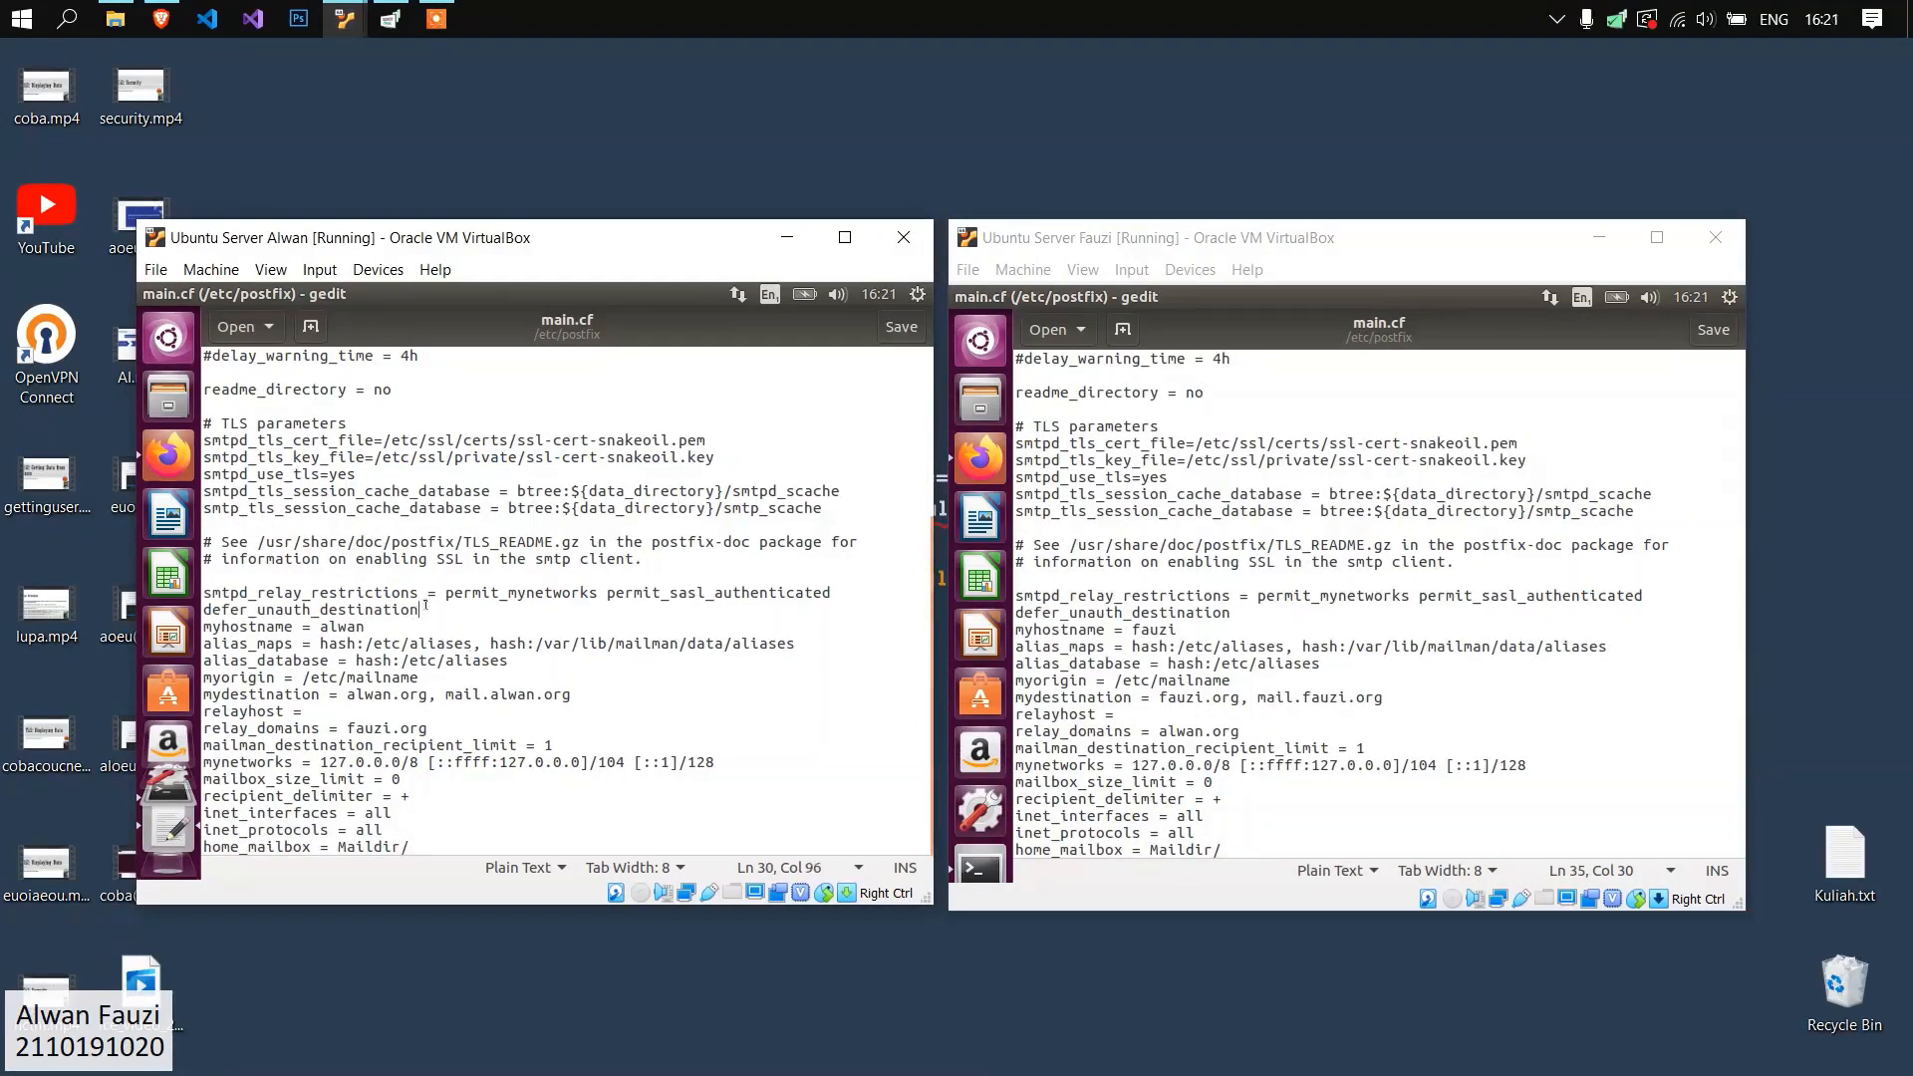
drag(585, 695, 174, 694)
click(527, 692)
drag(574, 686, 203, 694)
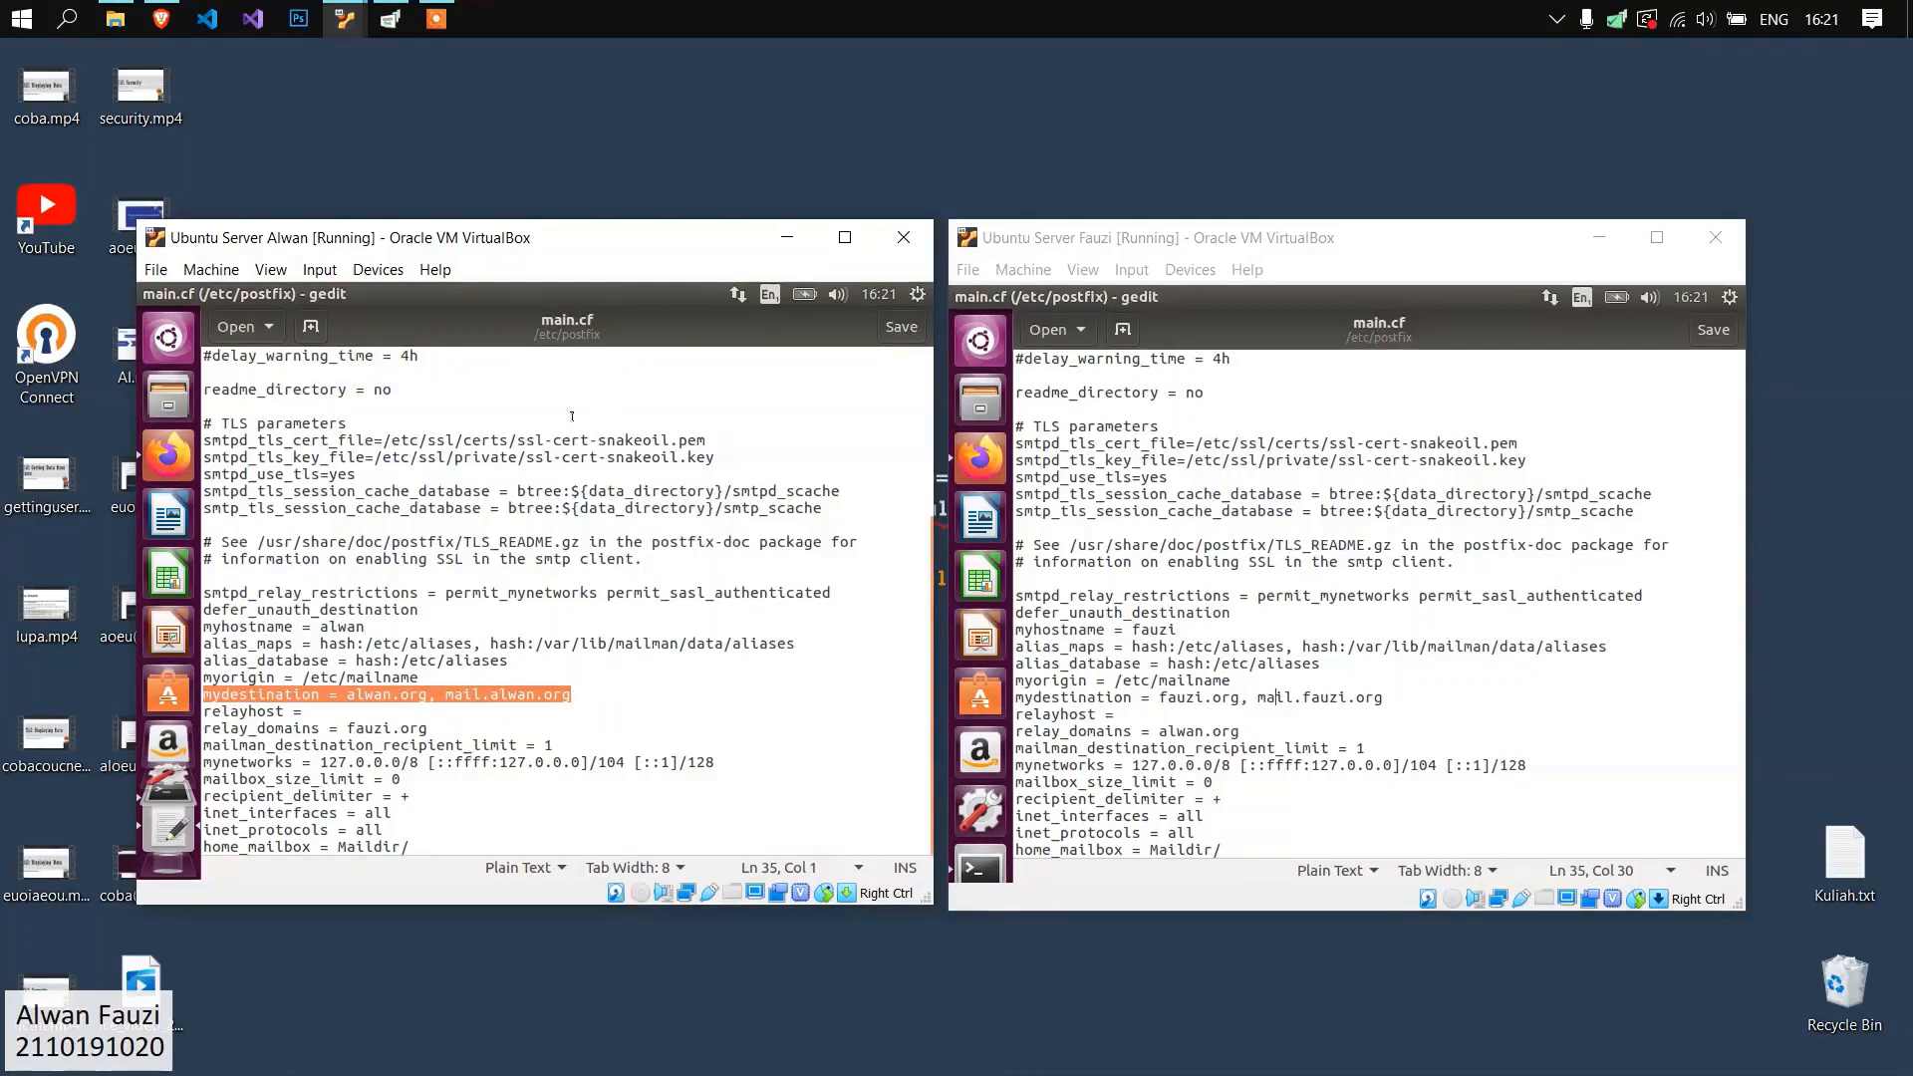
click(560, 509)
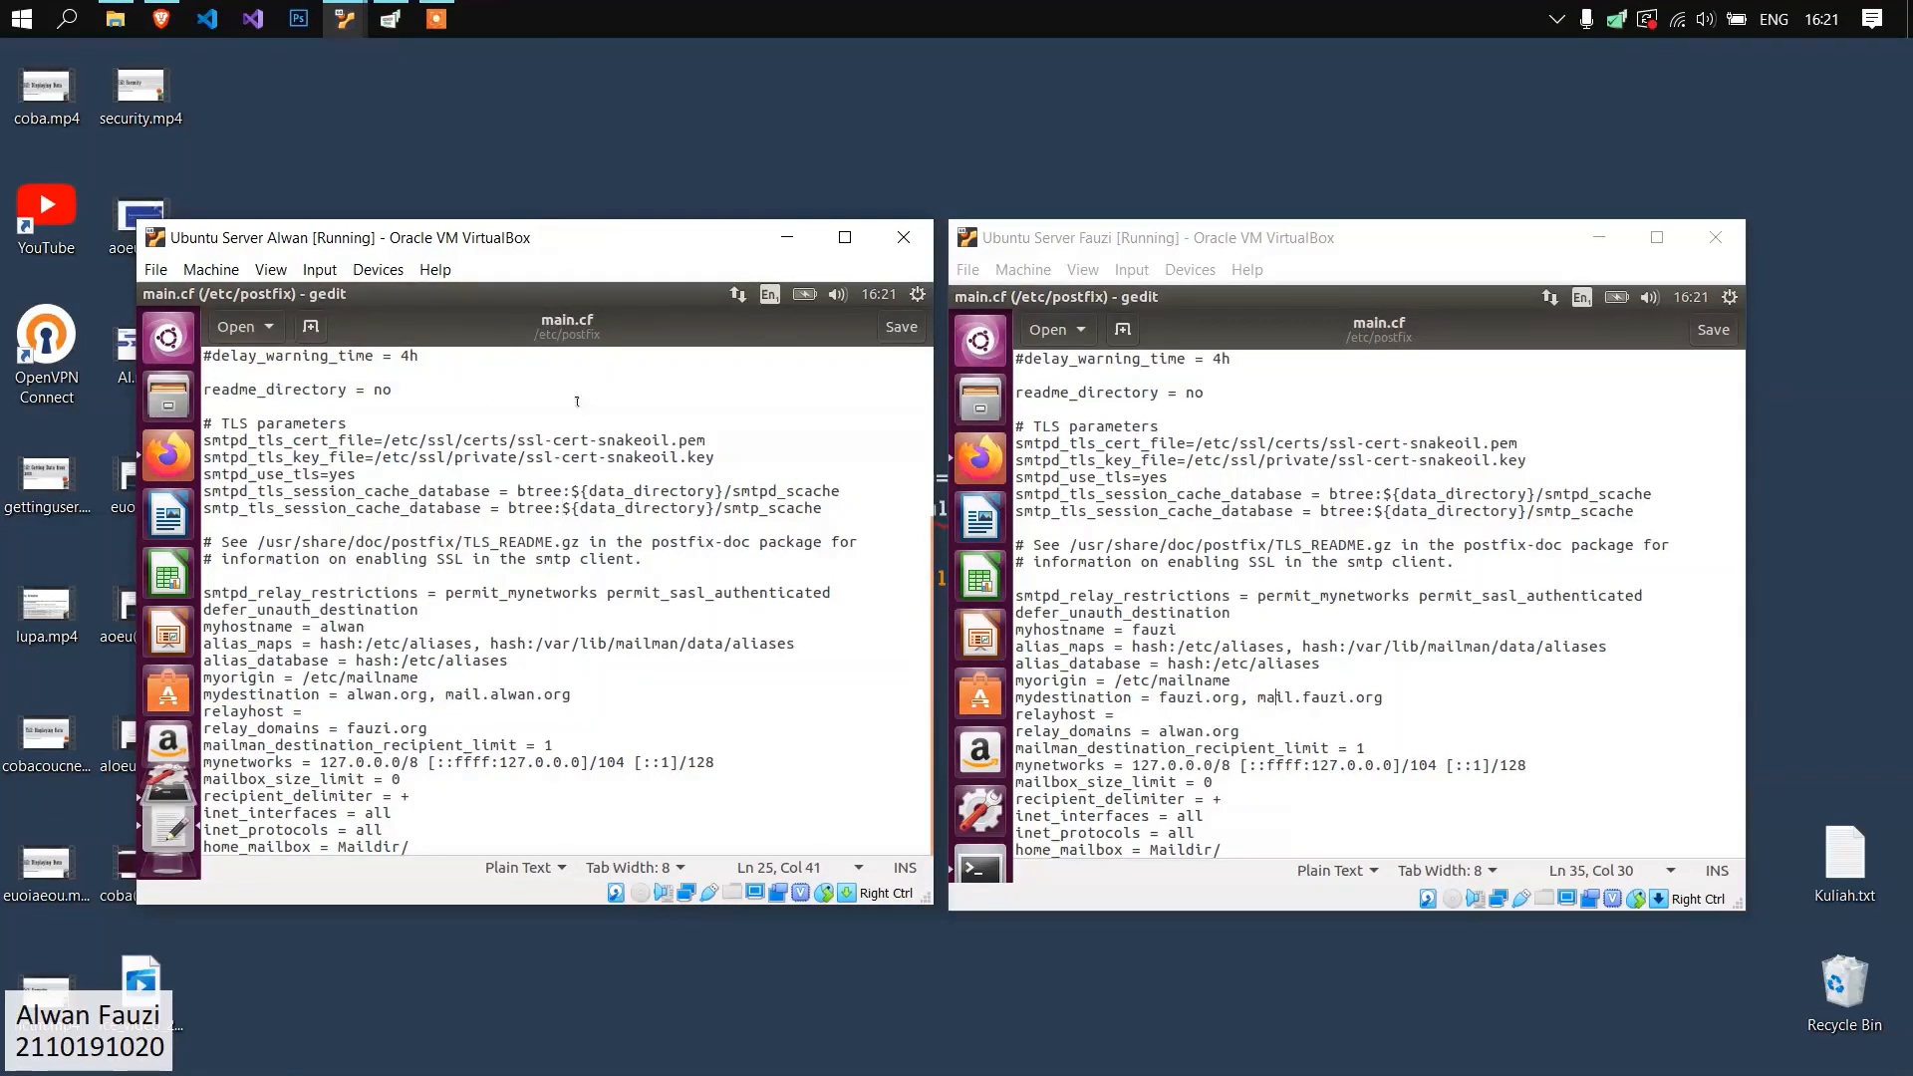
drag(583, 693, 344, 689)
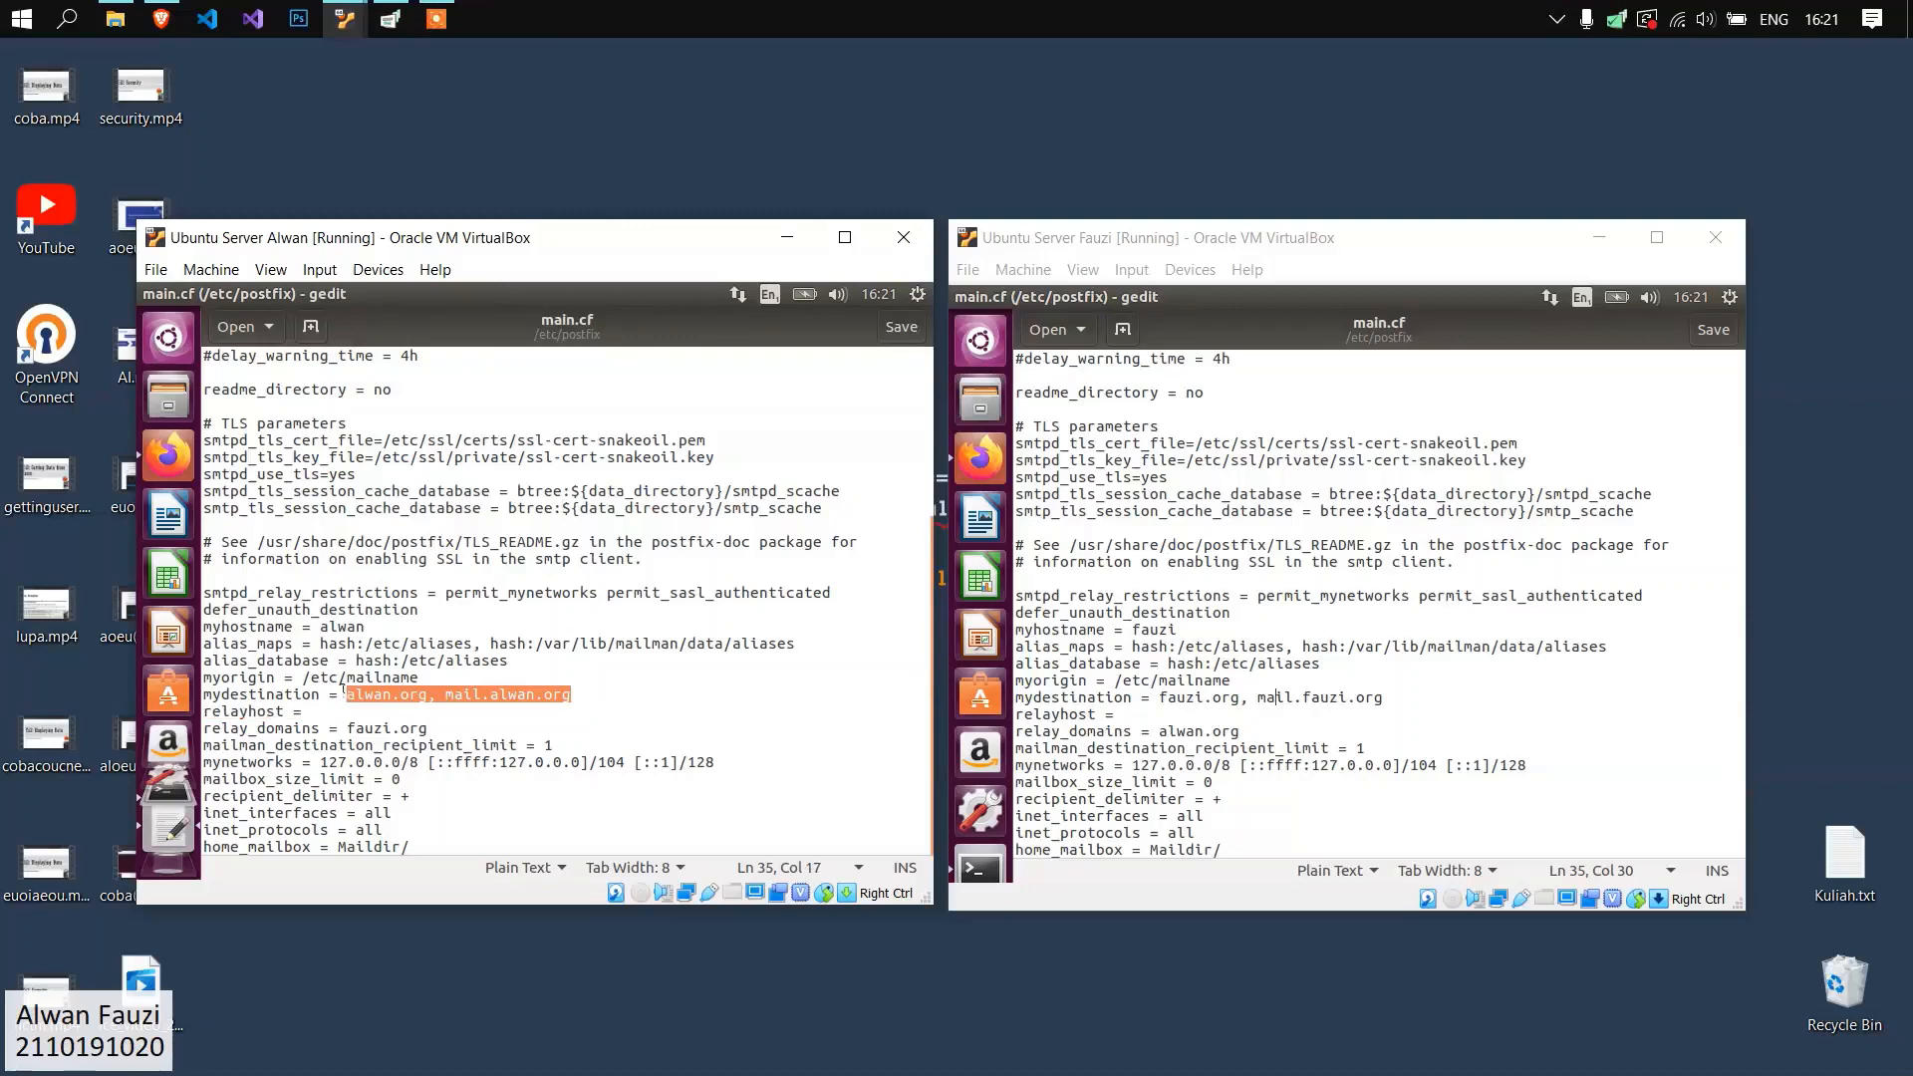
click(445, 689)
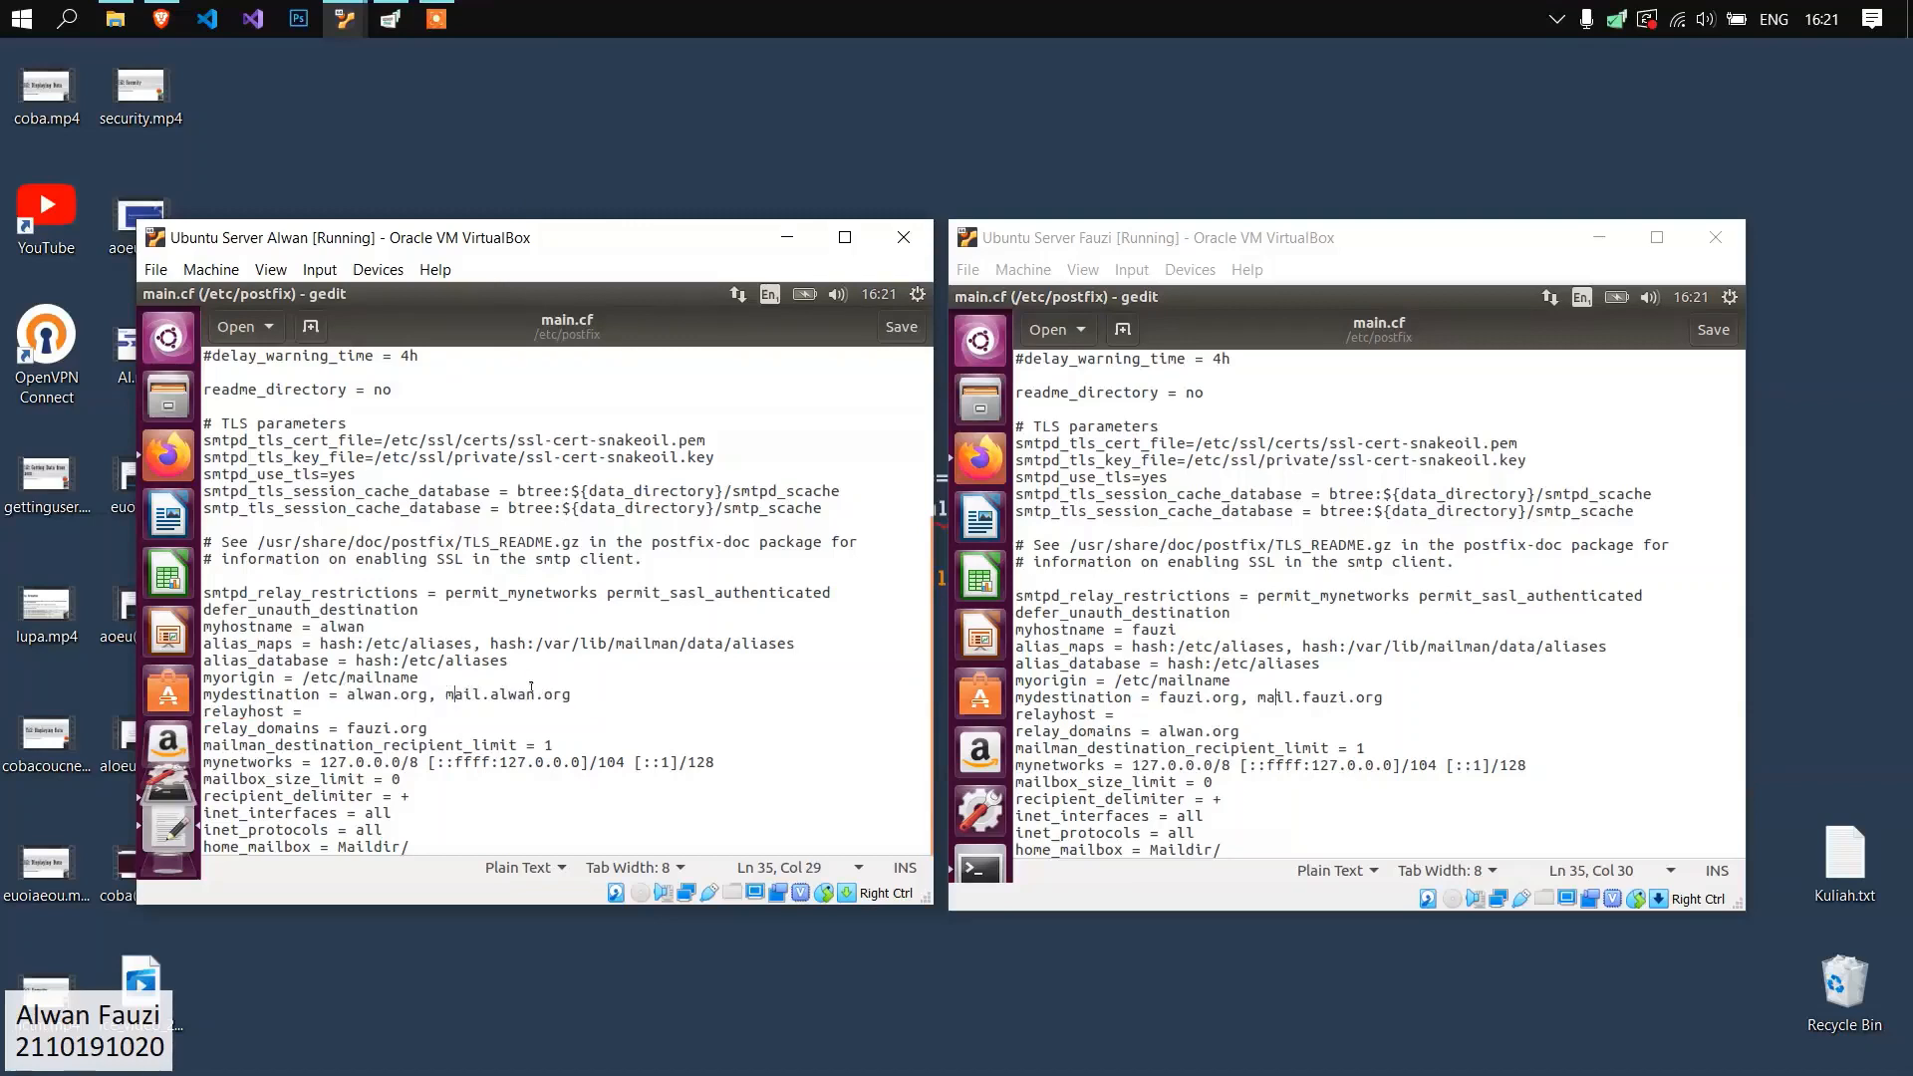
drag(595, 694, 195, 695)
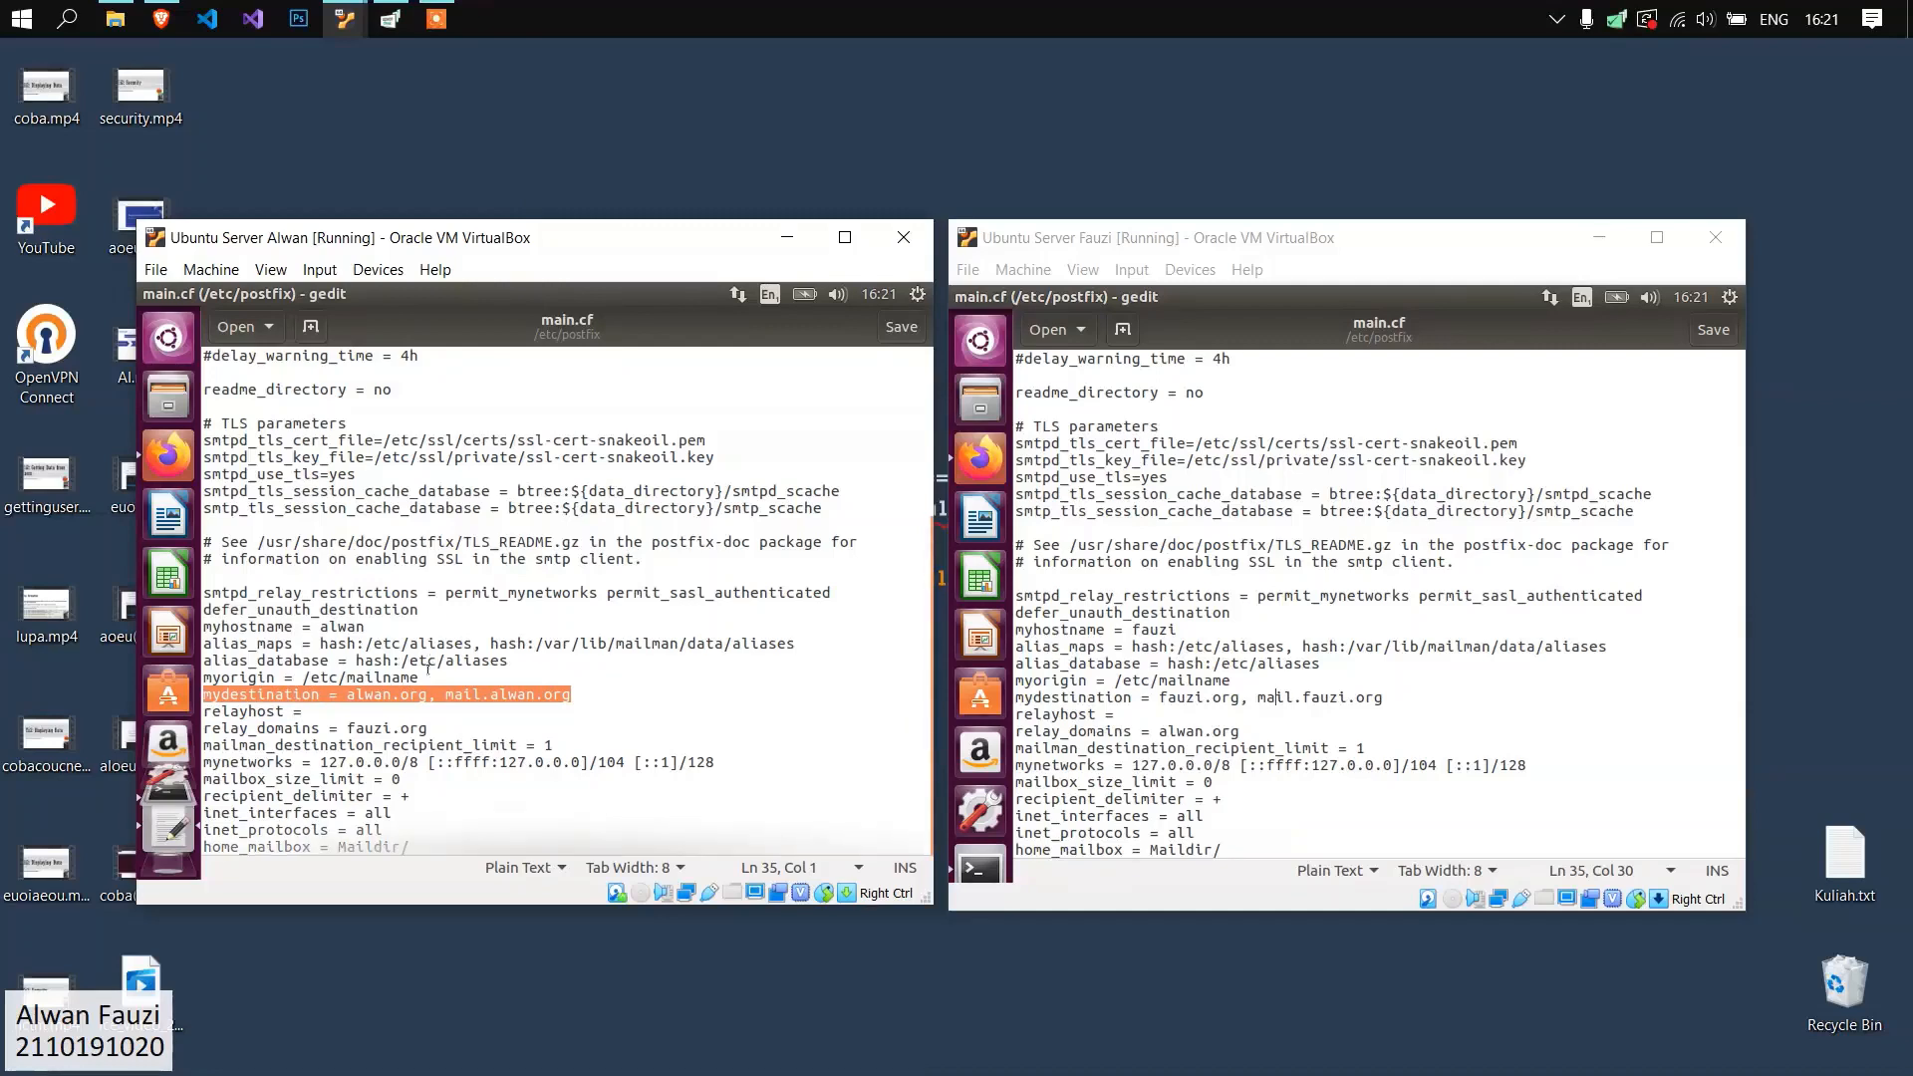
drag(410, 847, 205, 845)
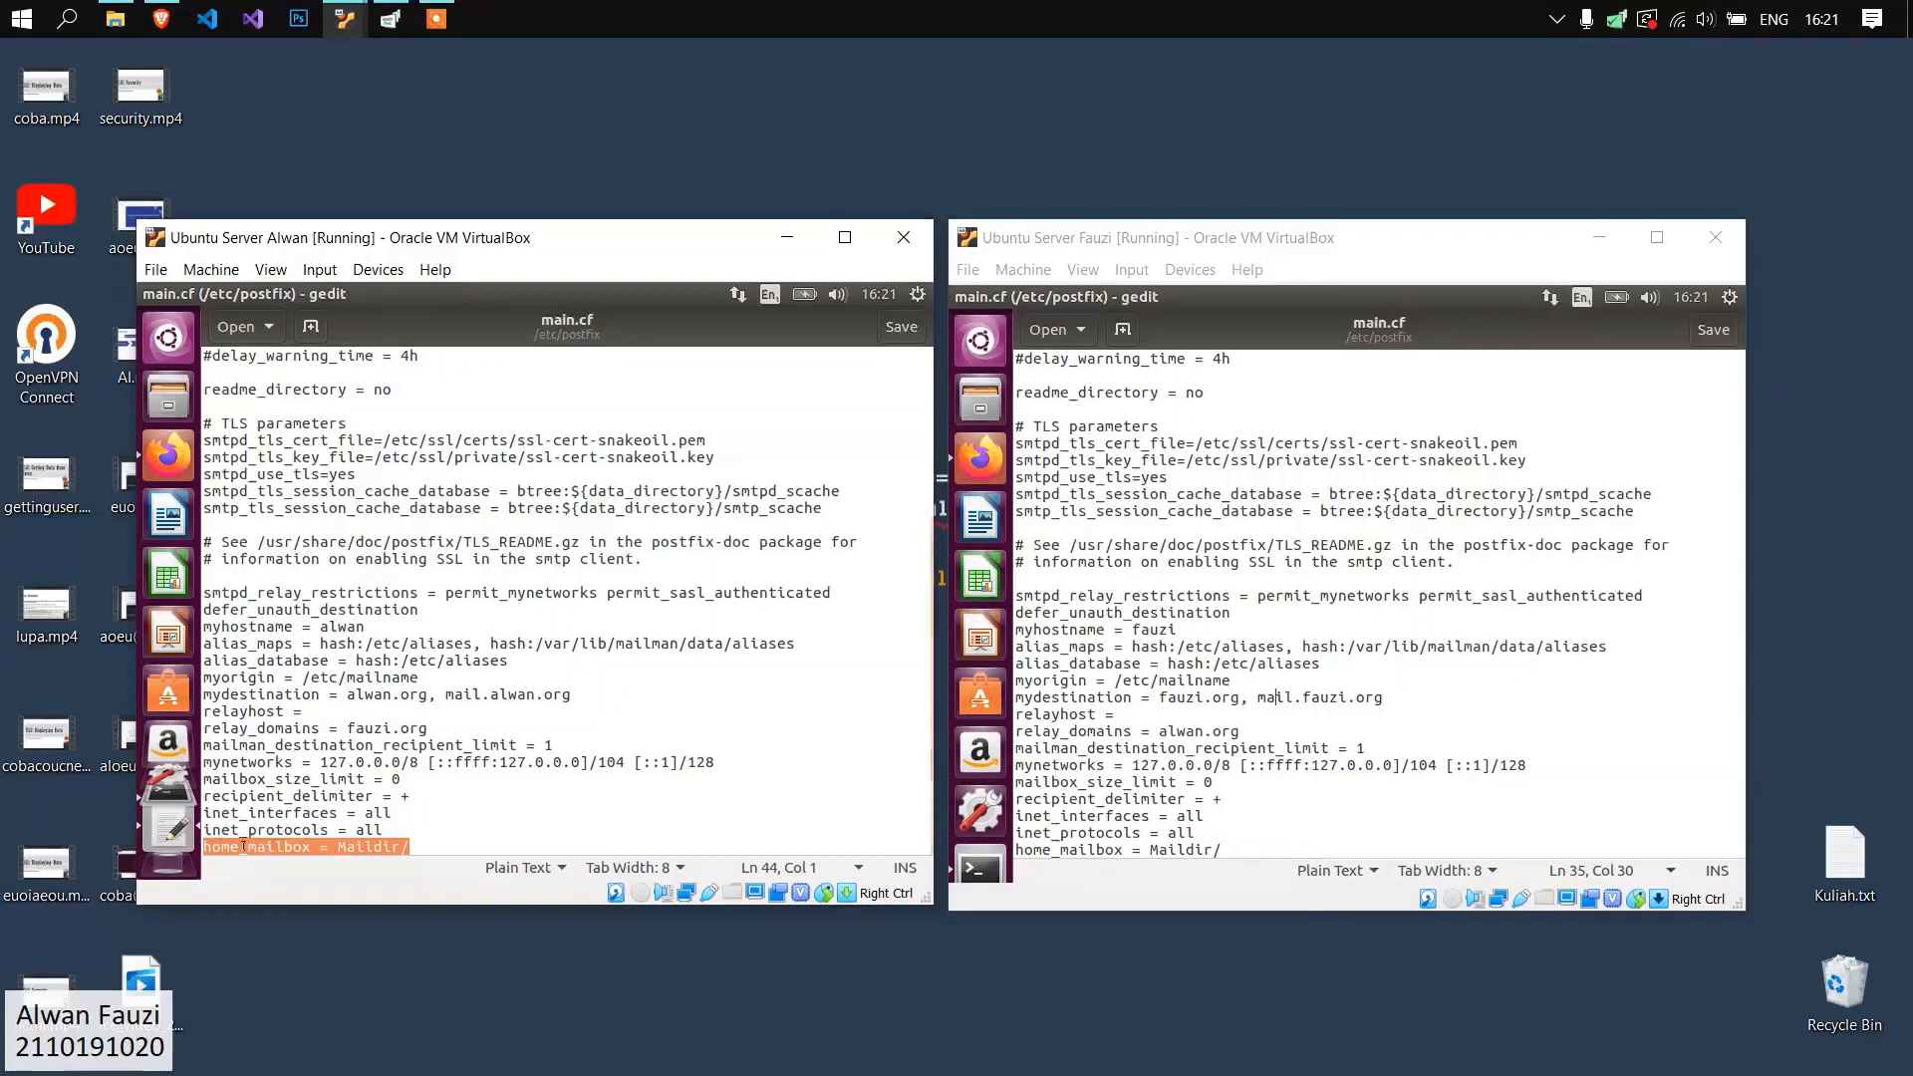
mouse_move(339, 845)
mouse_down()
mouse_move(433, 840)
mouse_move(313, 845)
mouse_move(338, 846)
mouse_up()
click(438, 839)
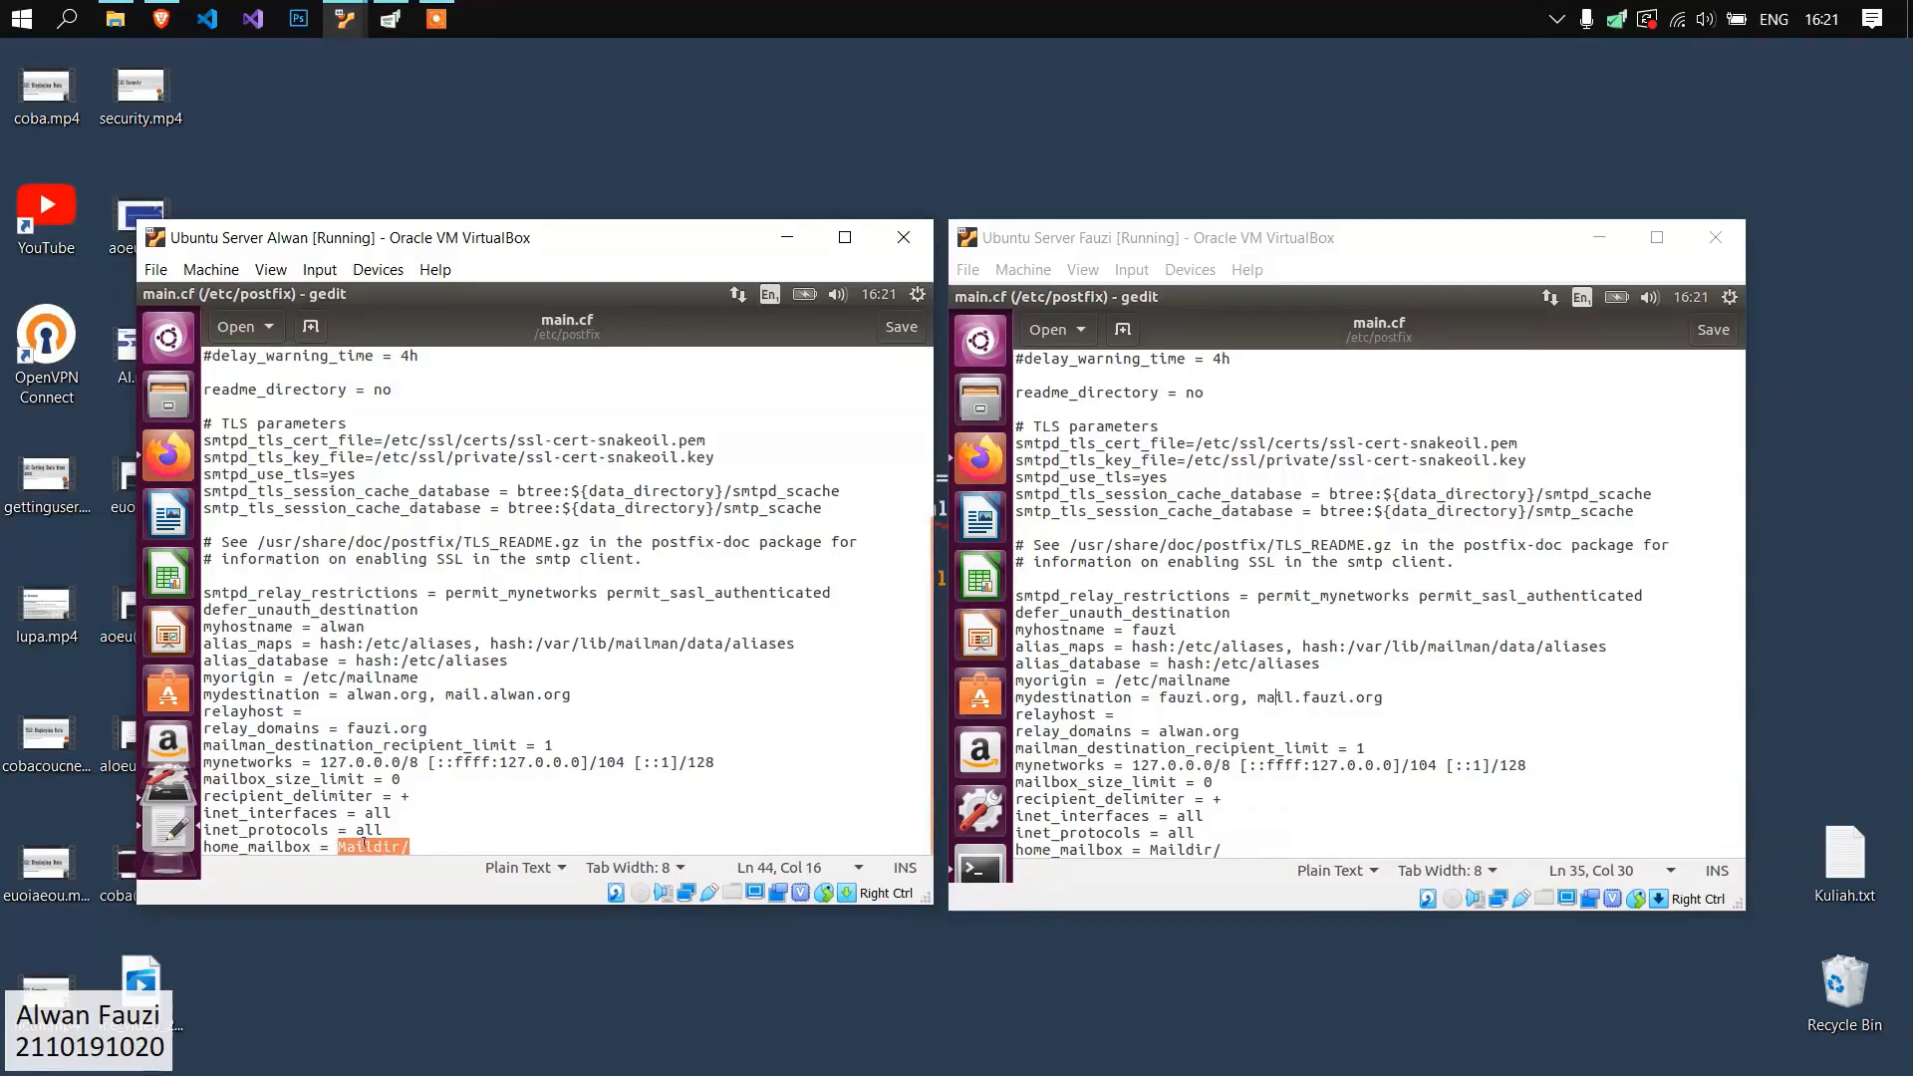
click(401, 830)
Examine the mydestination and home_mailbox settings in the second server's Postfix main.cf.
click(1310, 696)
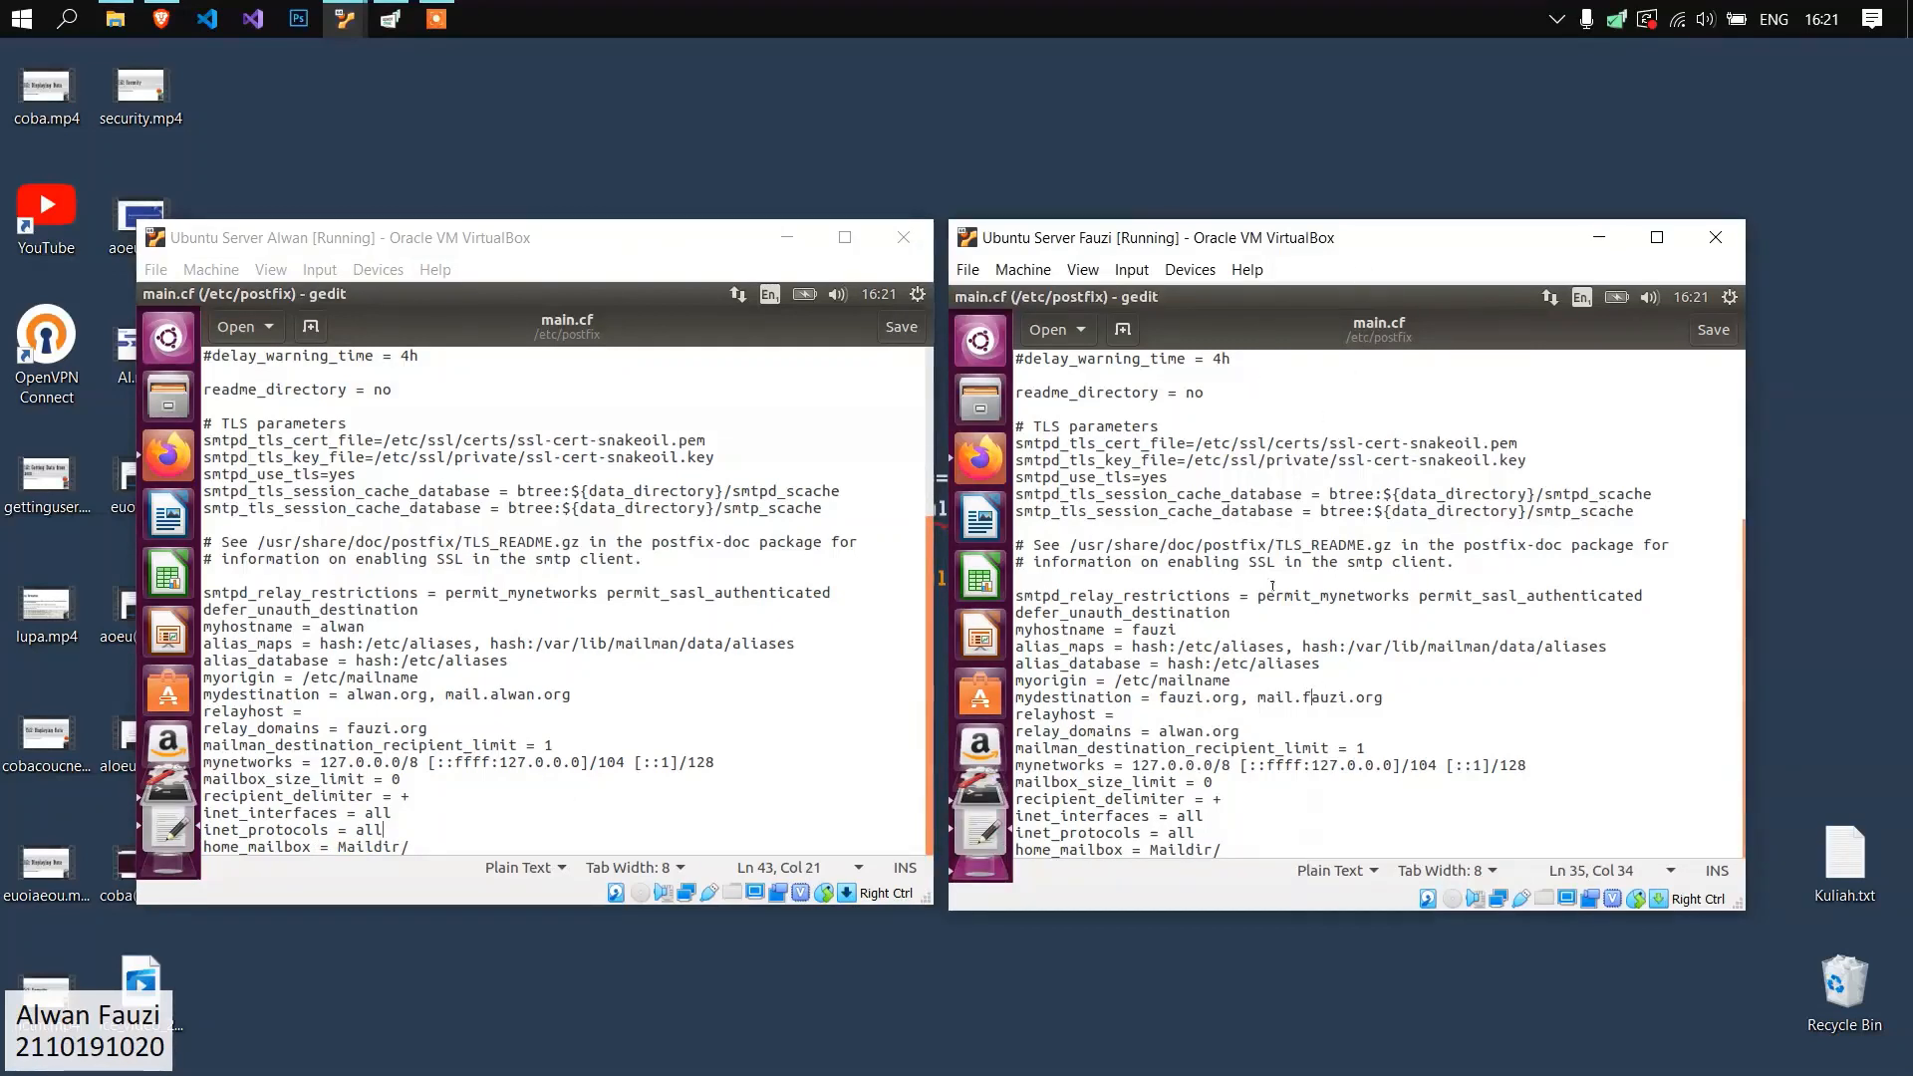
drag(1383, 697, 993, 701)
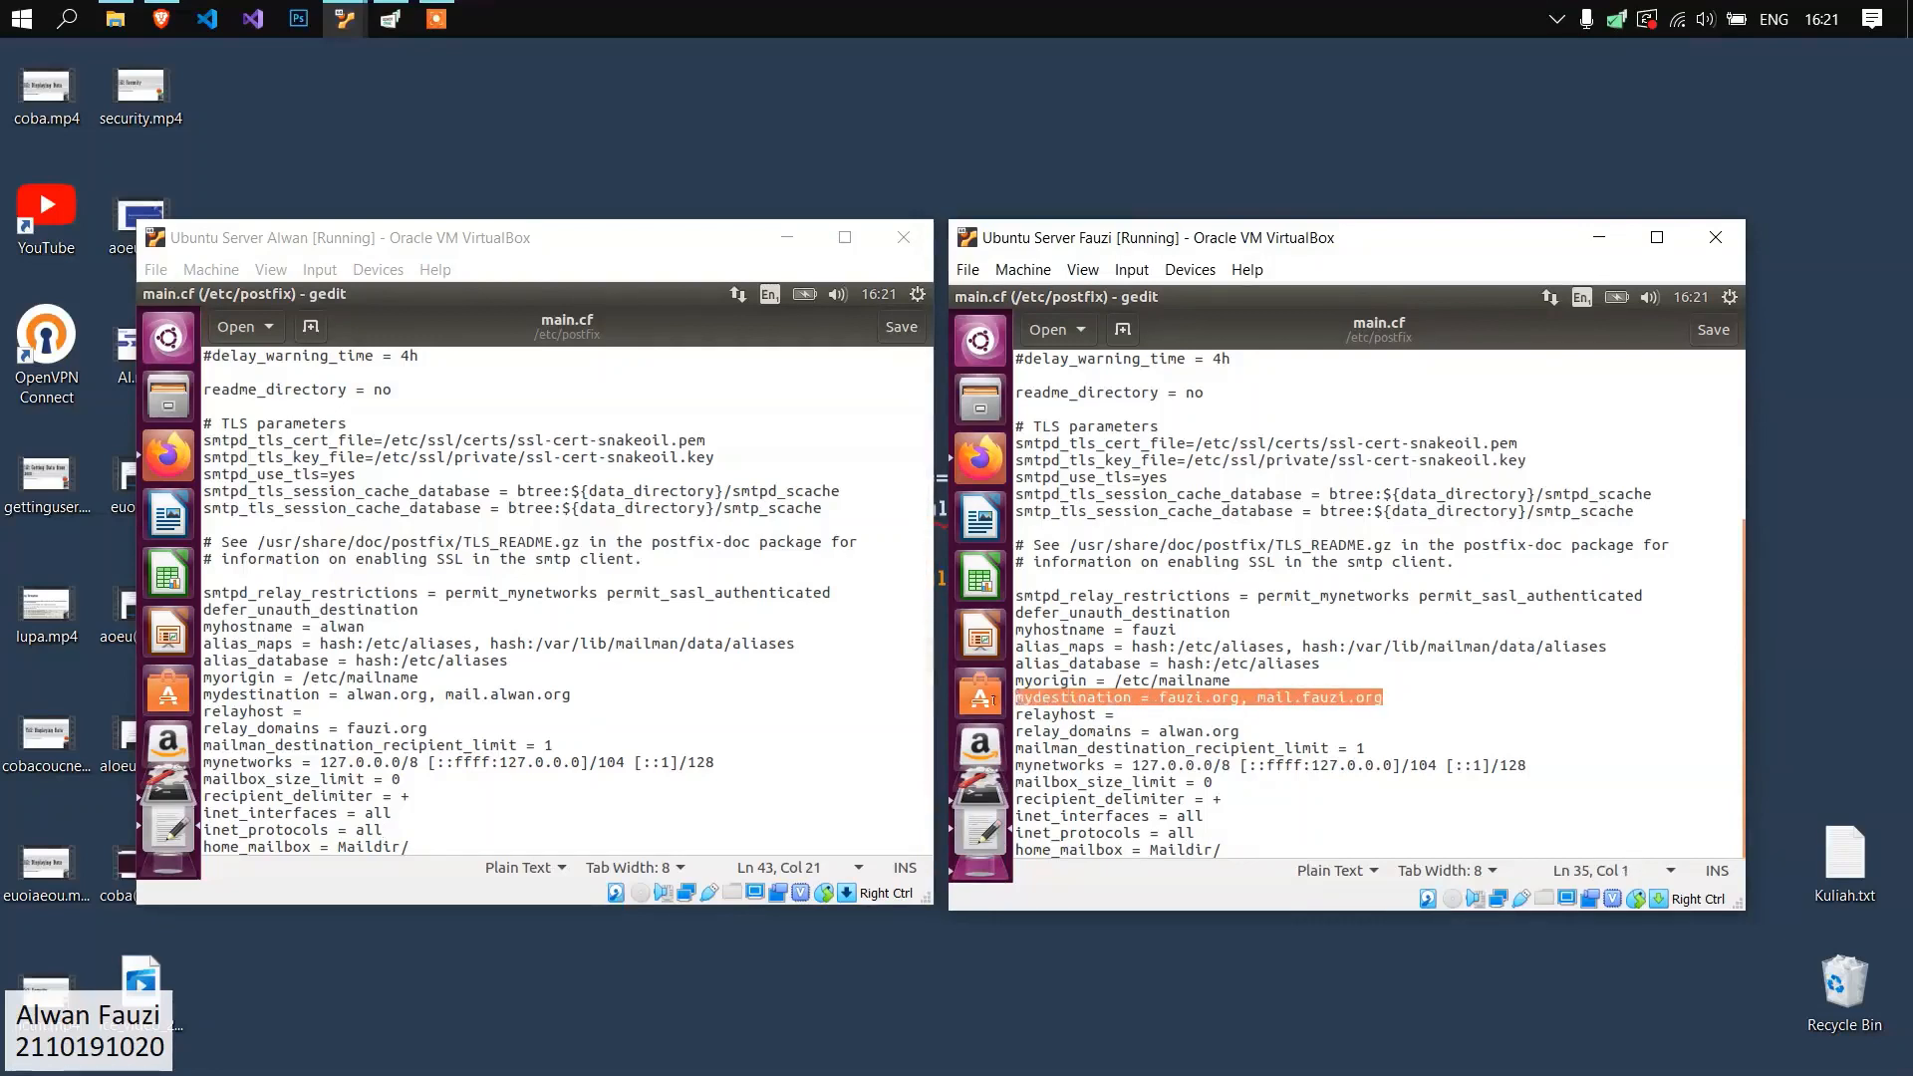
click(1209, 700)
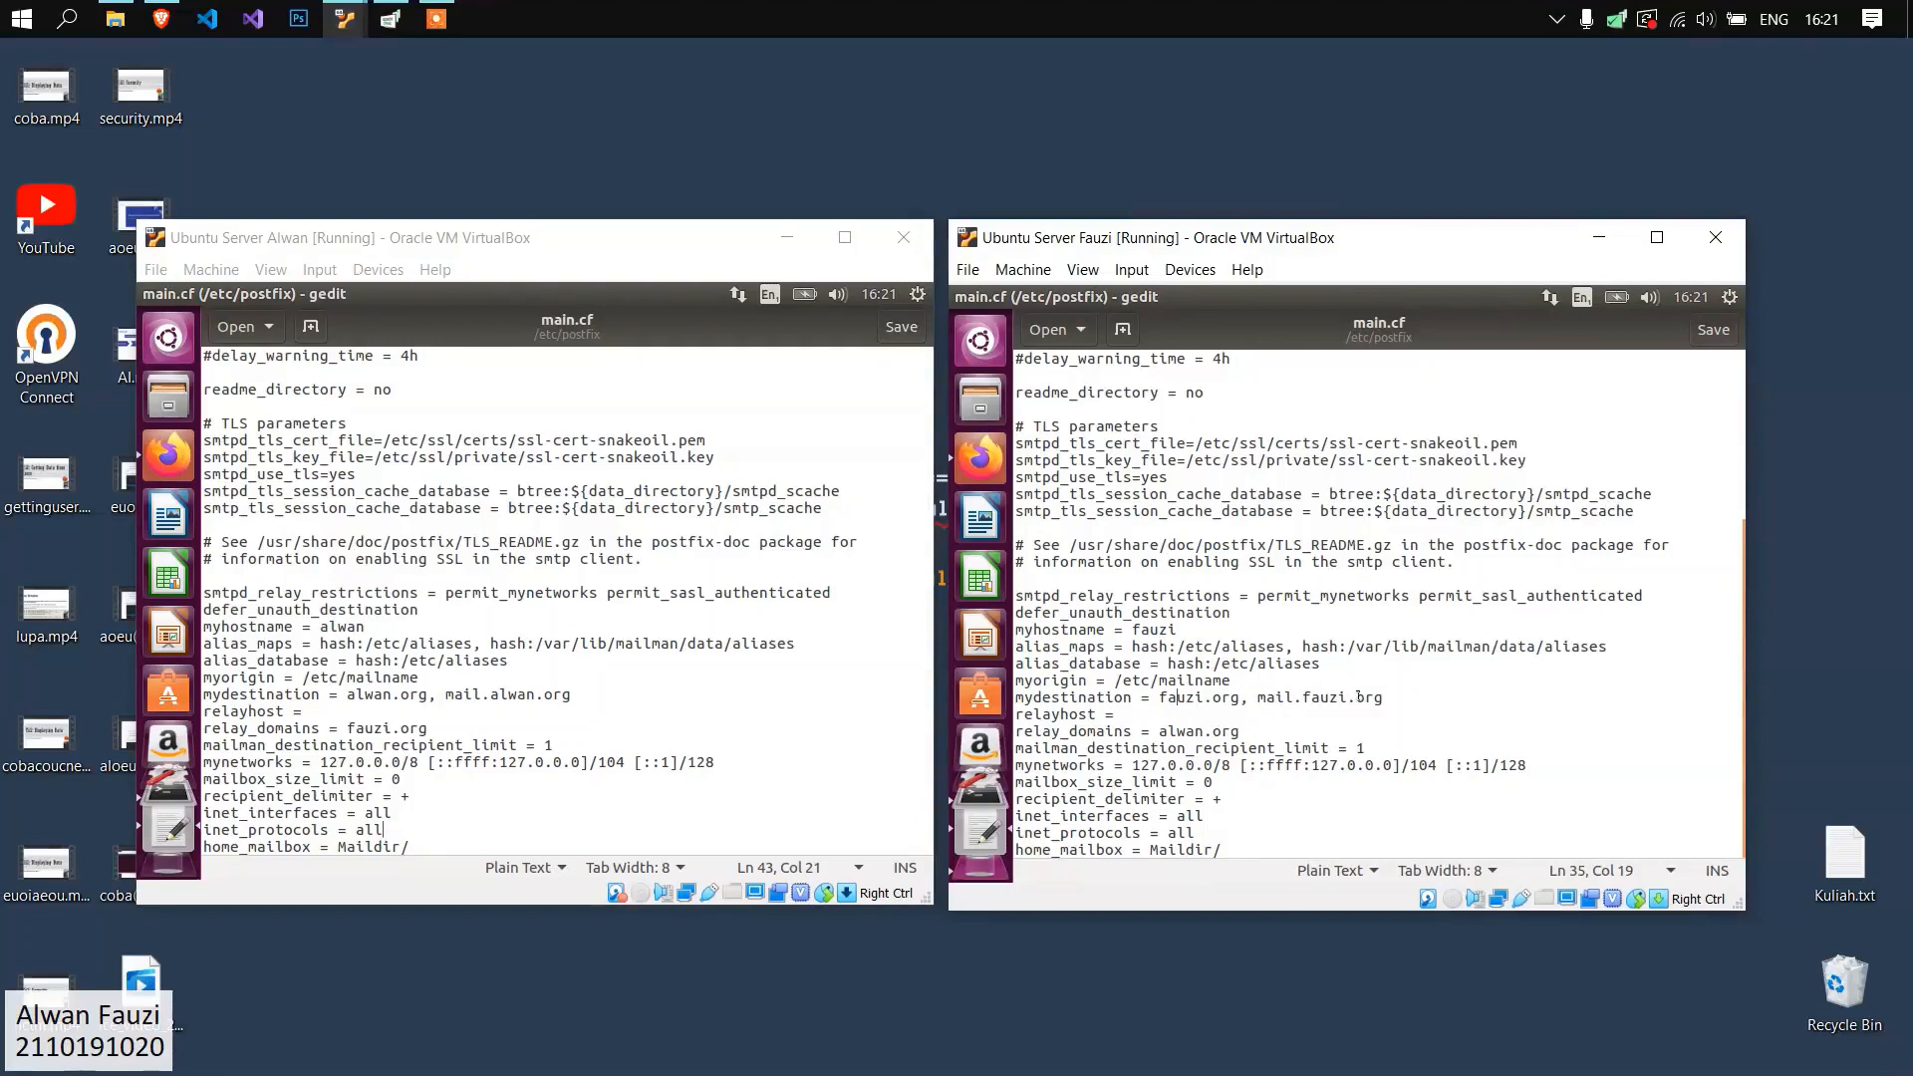
drag(1408, 695, 1141, 697)
click(1321, 697)
drag(1225, 848, 1013, 849)
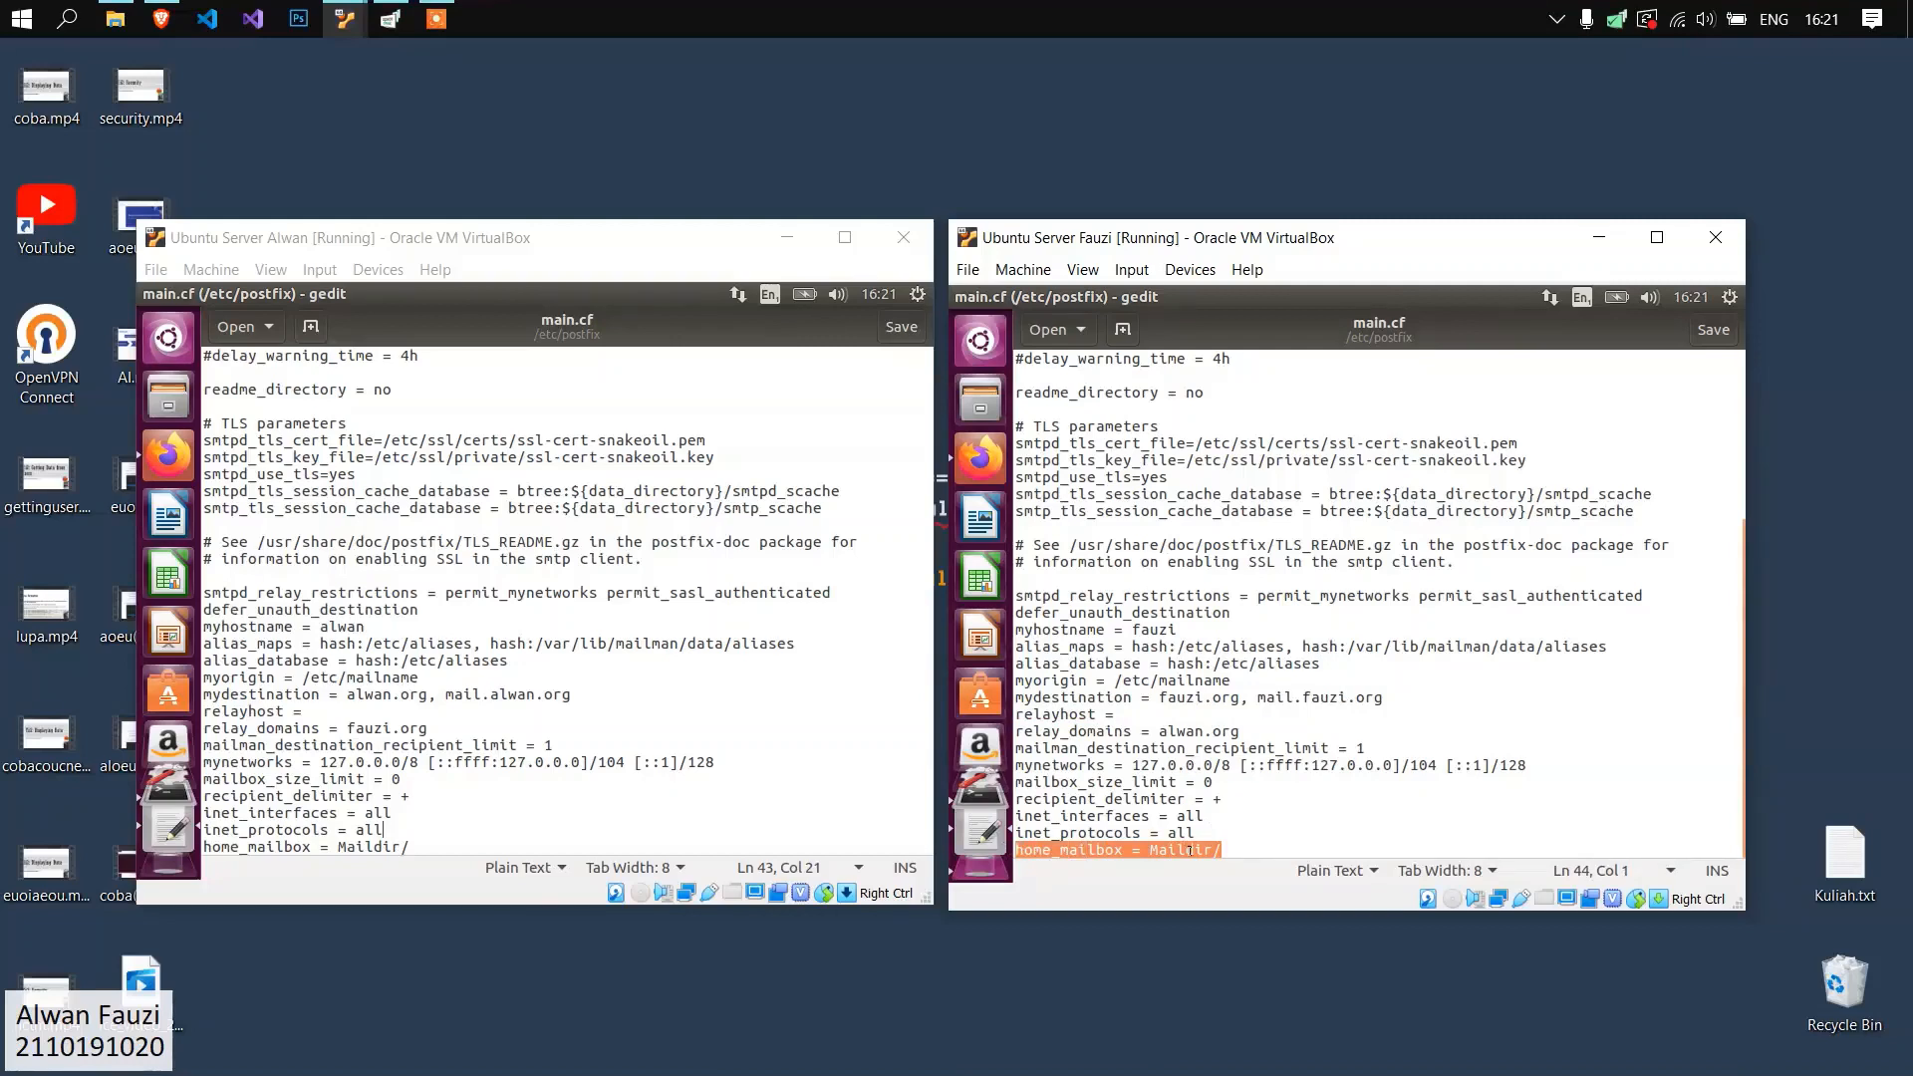
click(1231, 783)
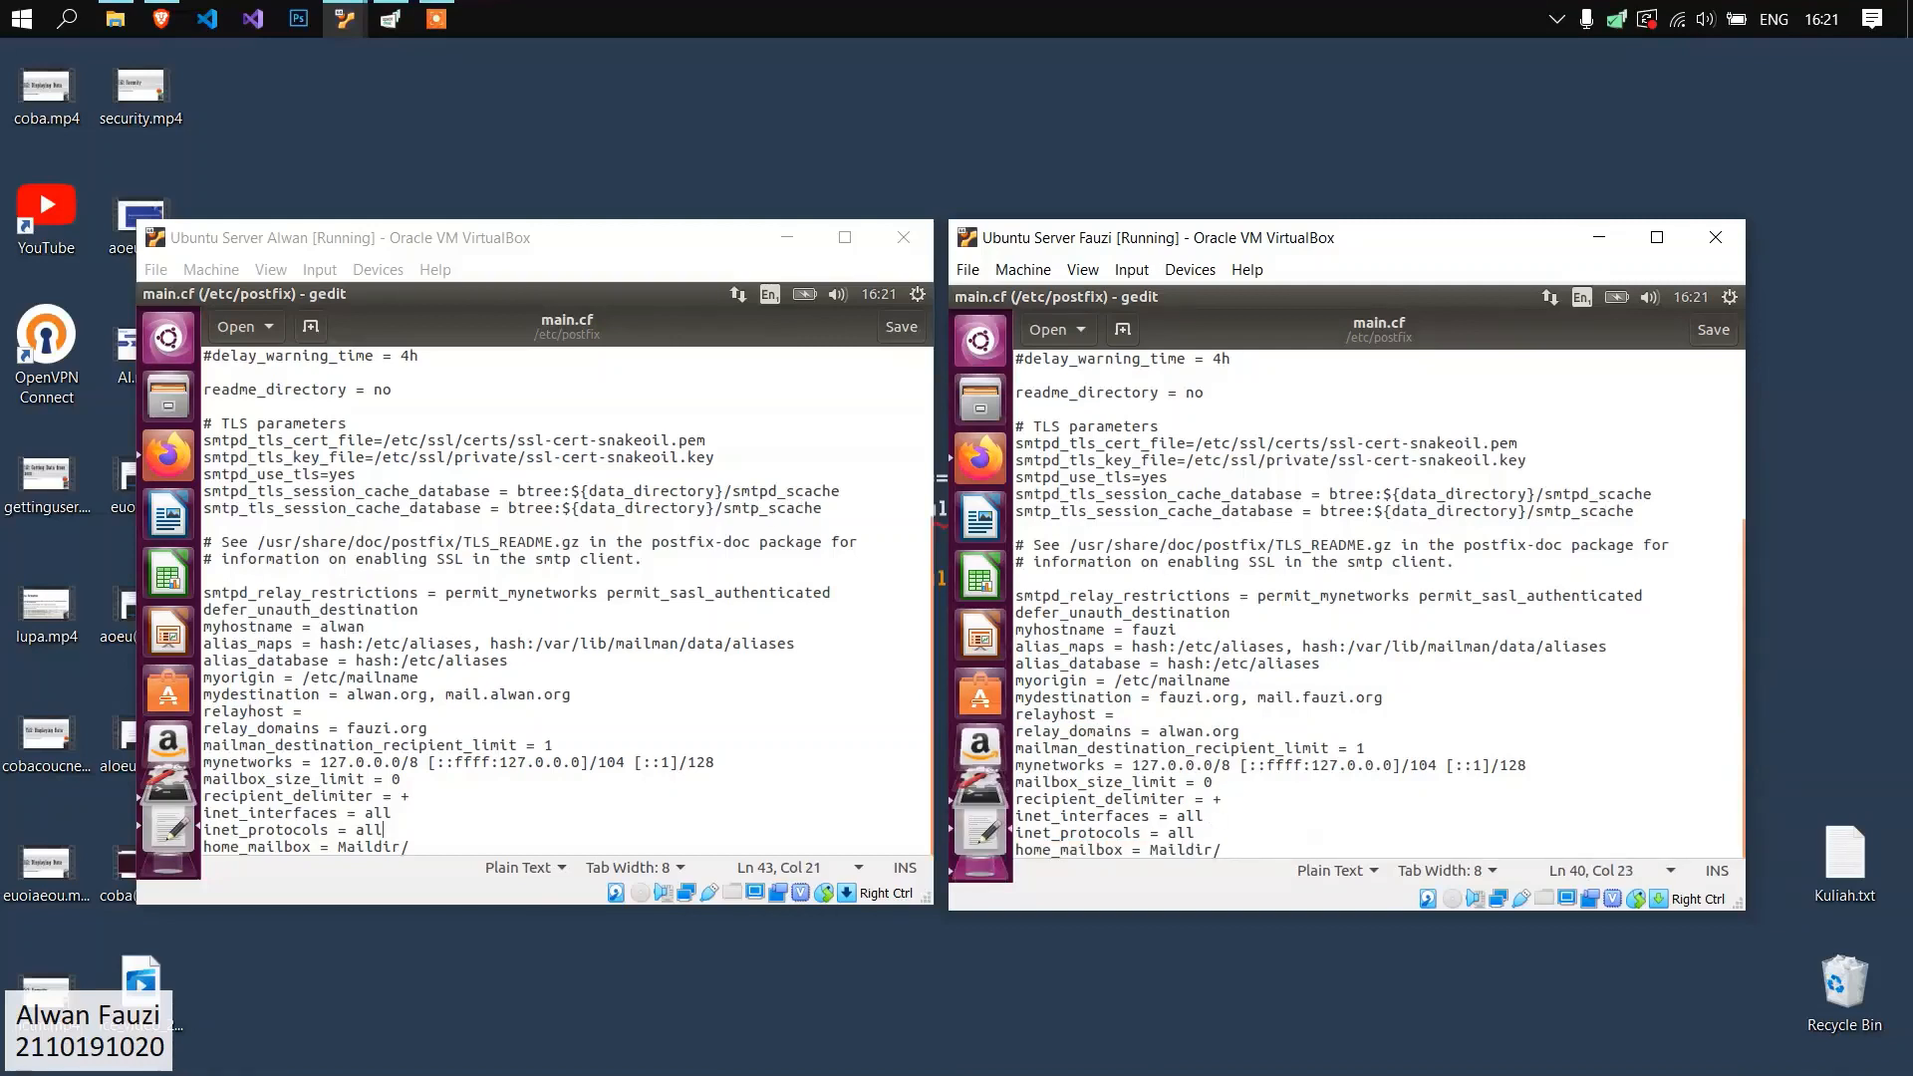
Close the main.cf file in gedit on both servers.
click(359, 474)
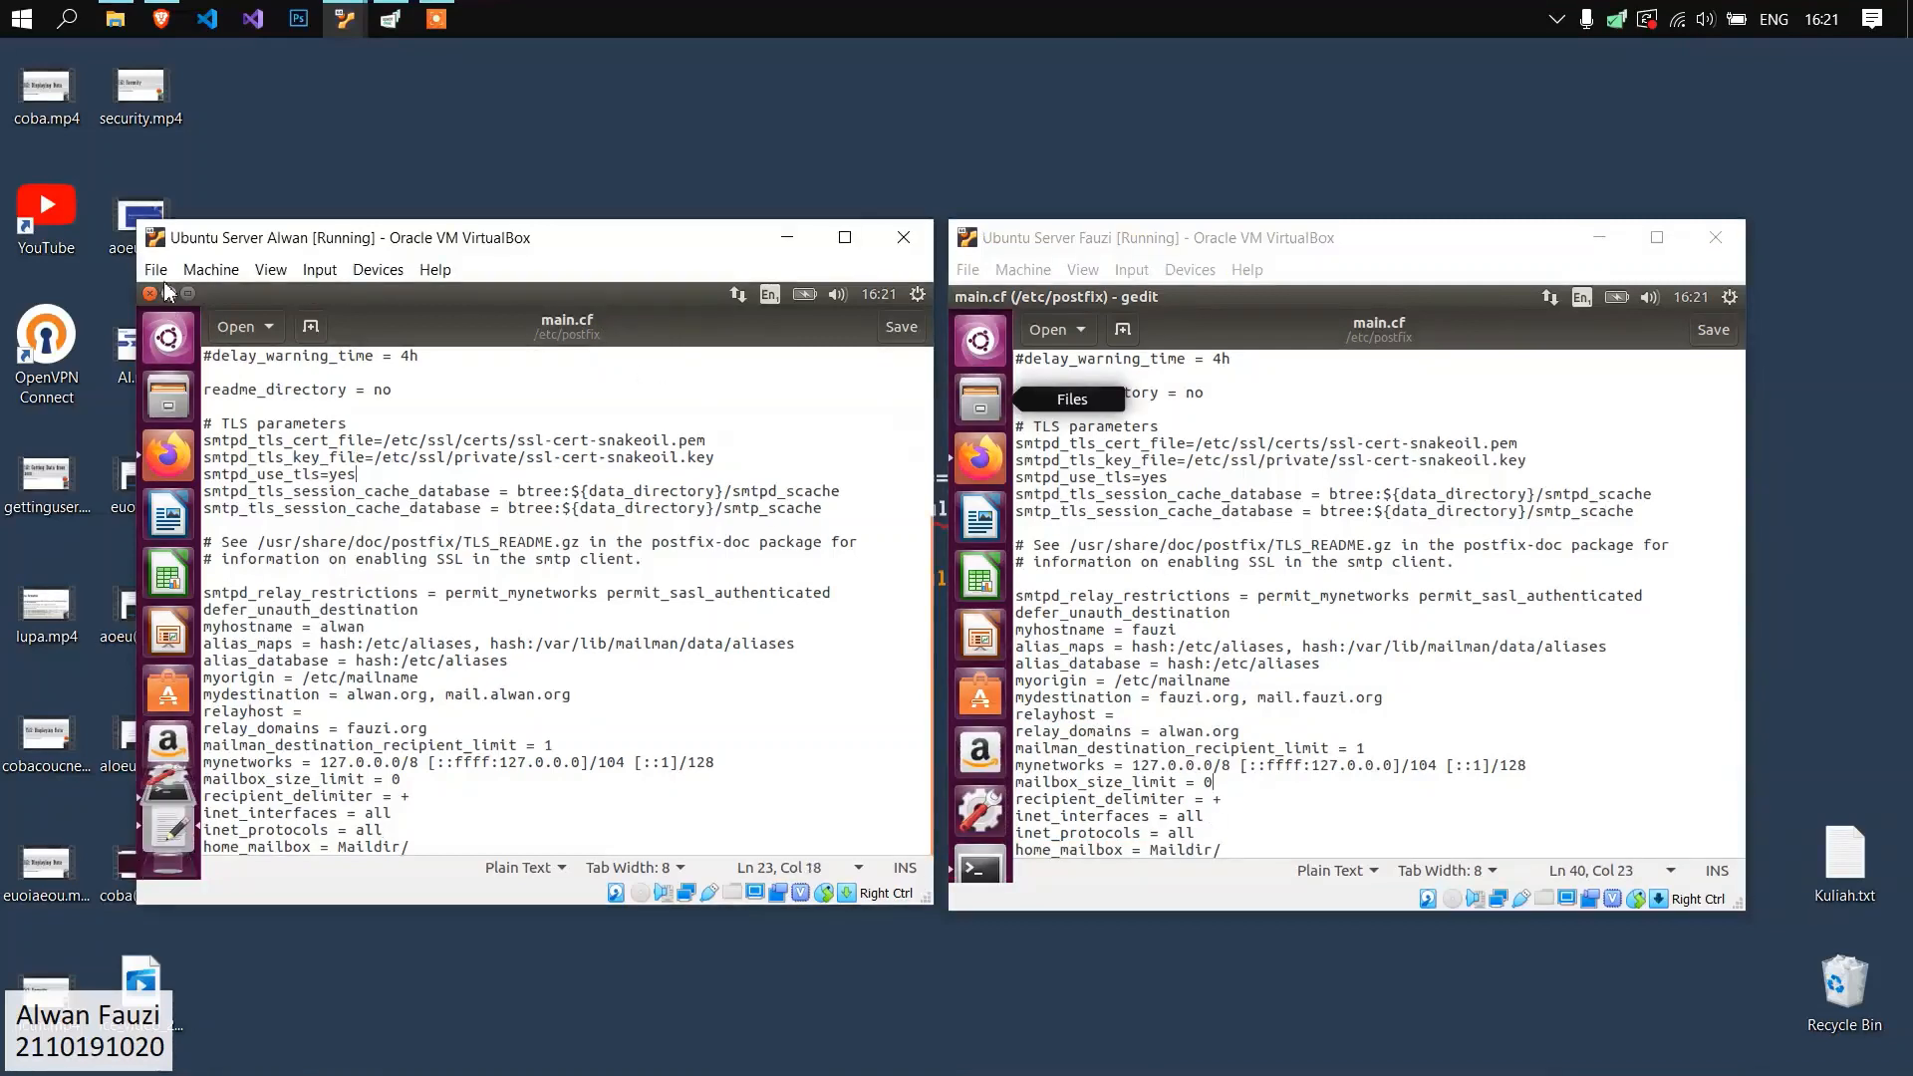
click(152, 295)
click(962, 297)
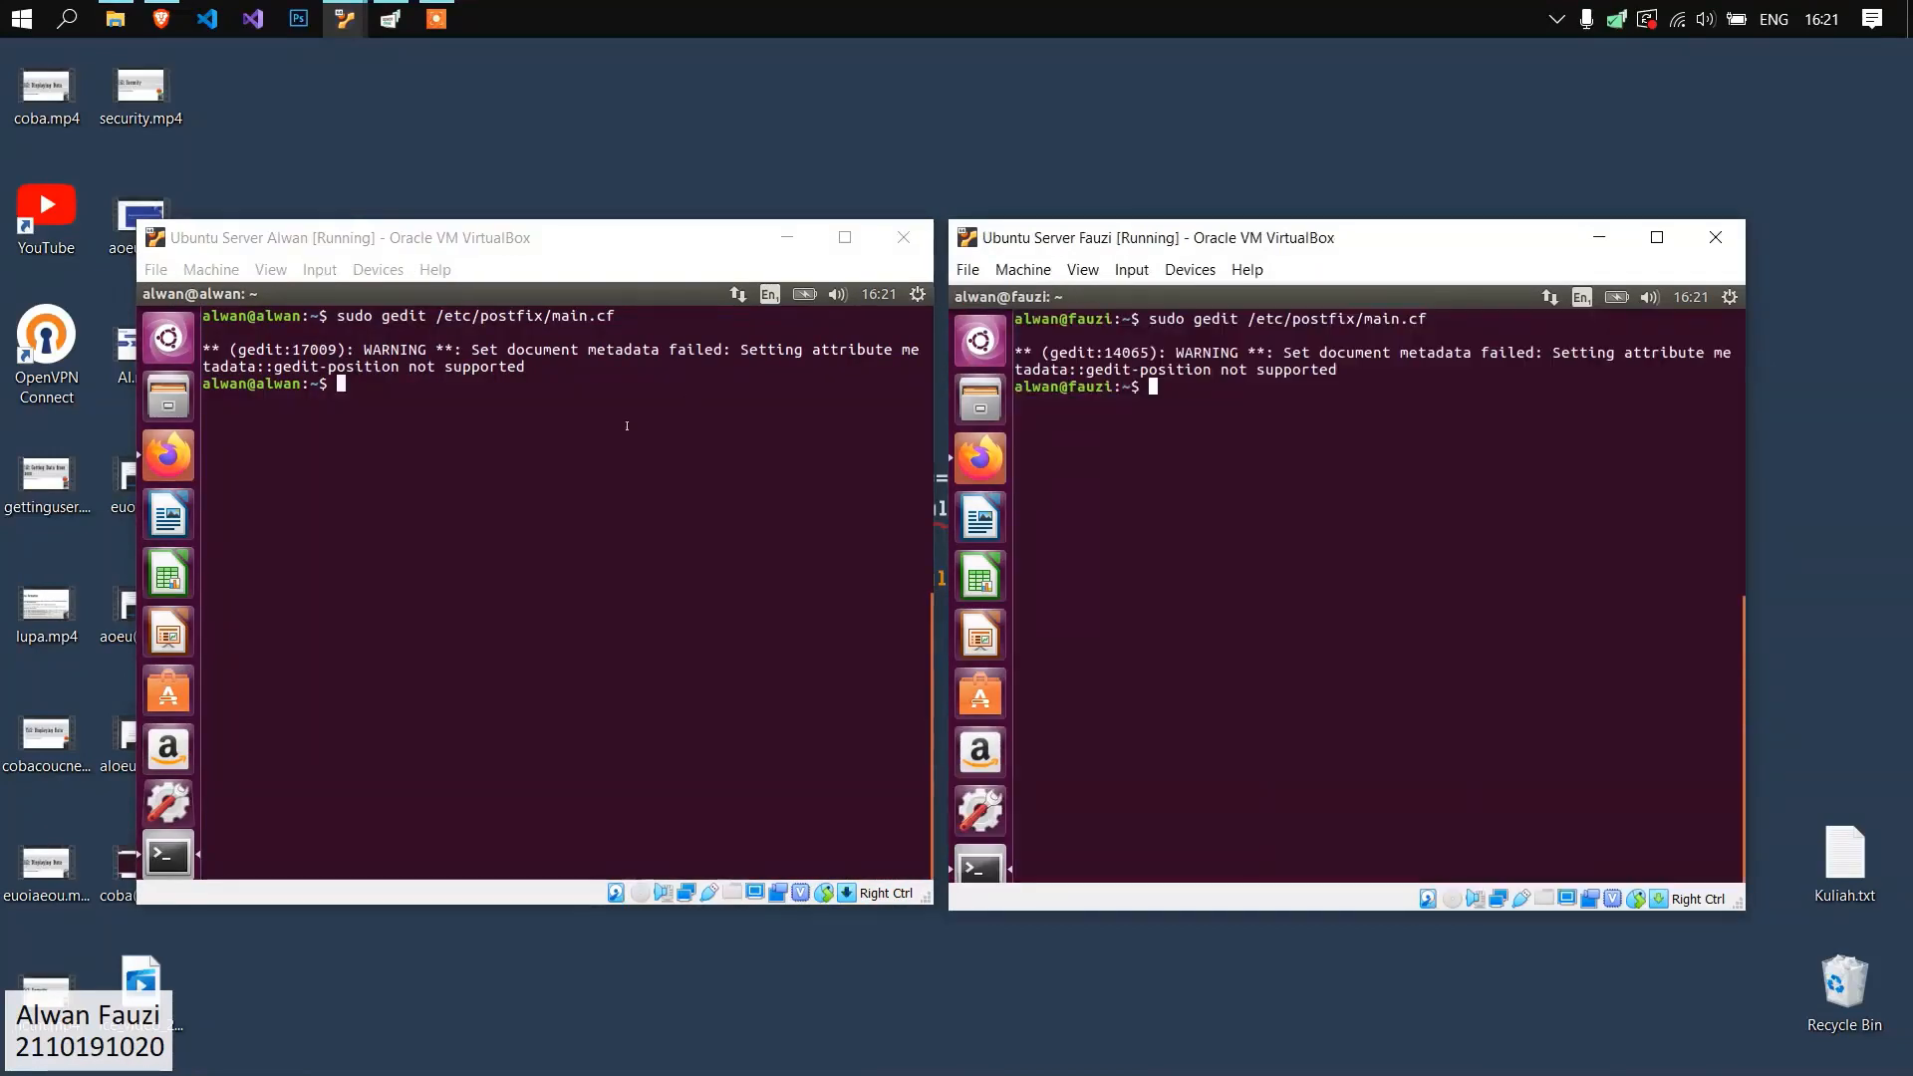
Restart the Postfix service on the first server with "sudo service postfix restart".
text(sudo servi)
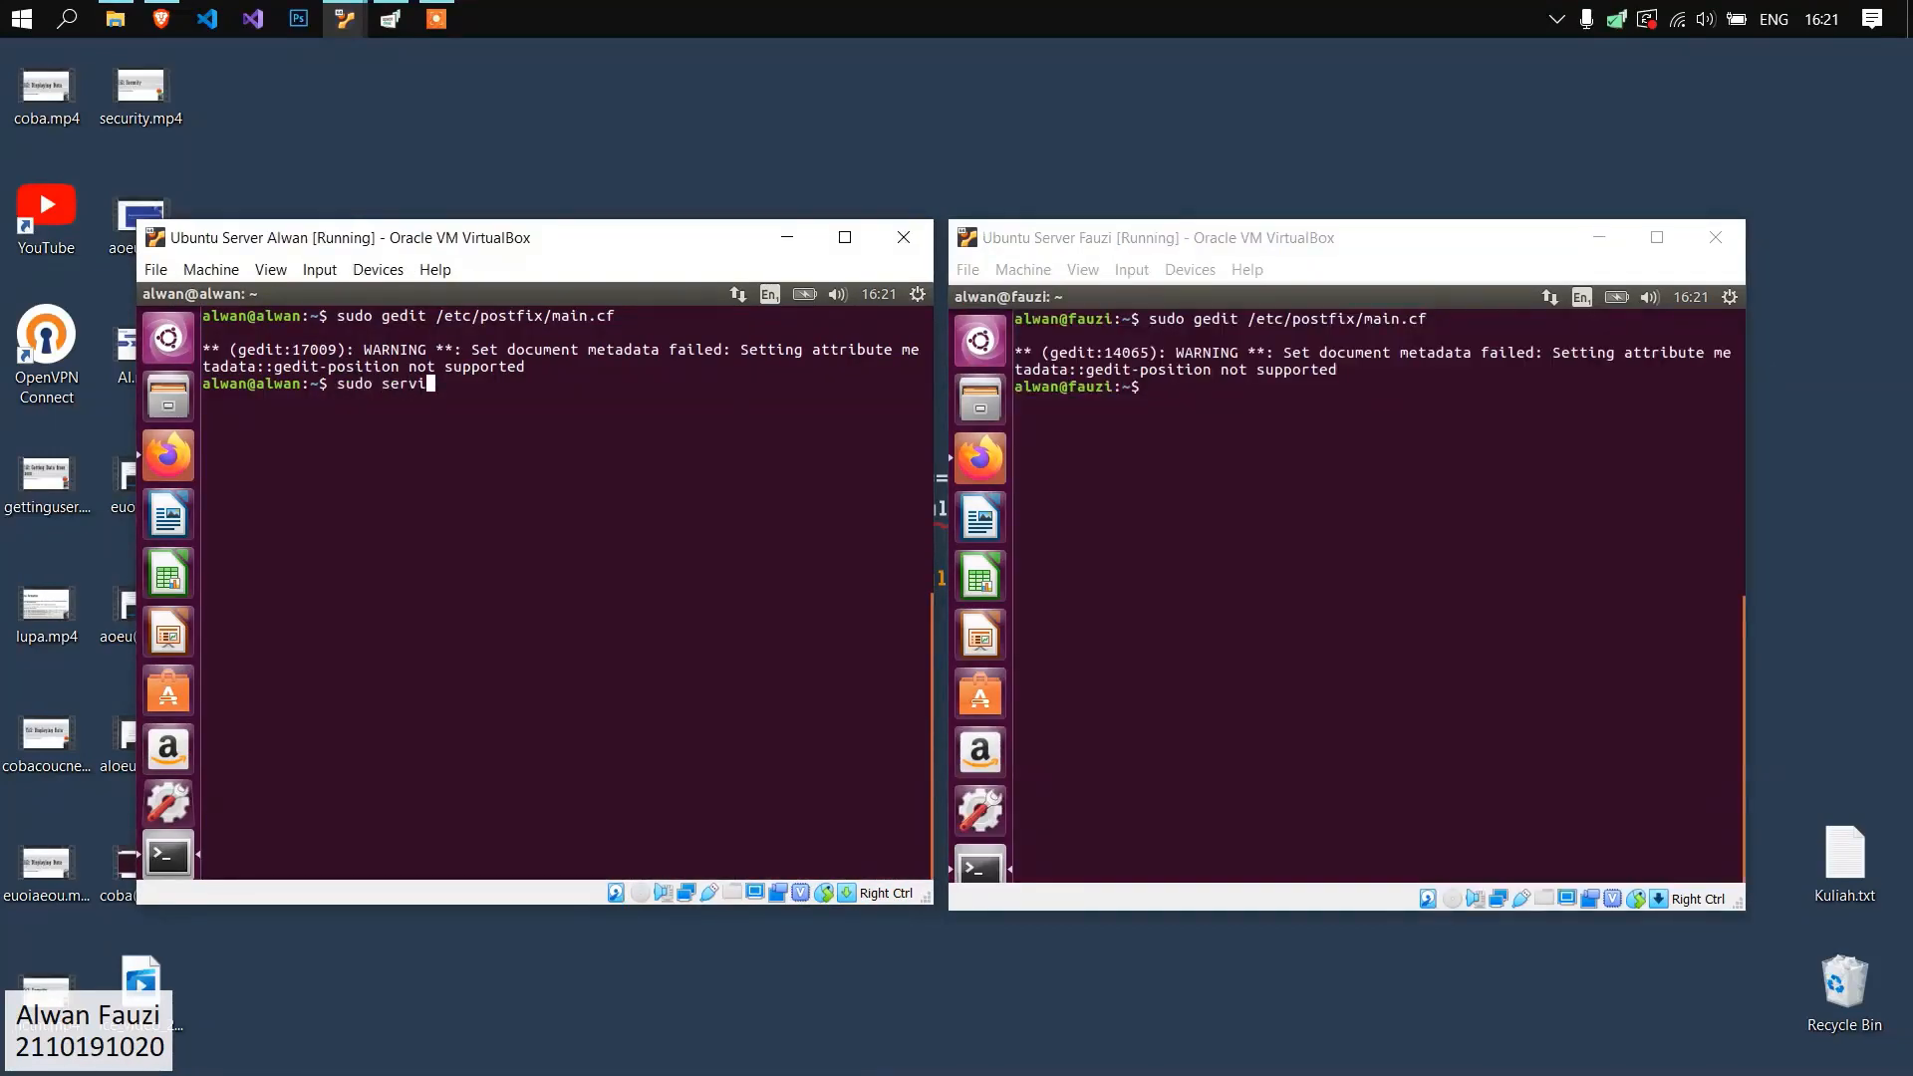
text(ce postfix restart)
key(Return)
Try to restart Postfix on the second server with "sudo service restart postfix".
click(1264, 478)
text(sudo serv)
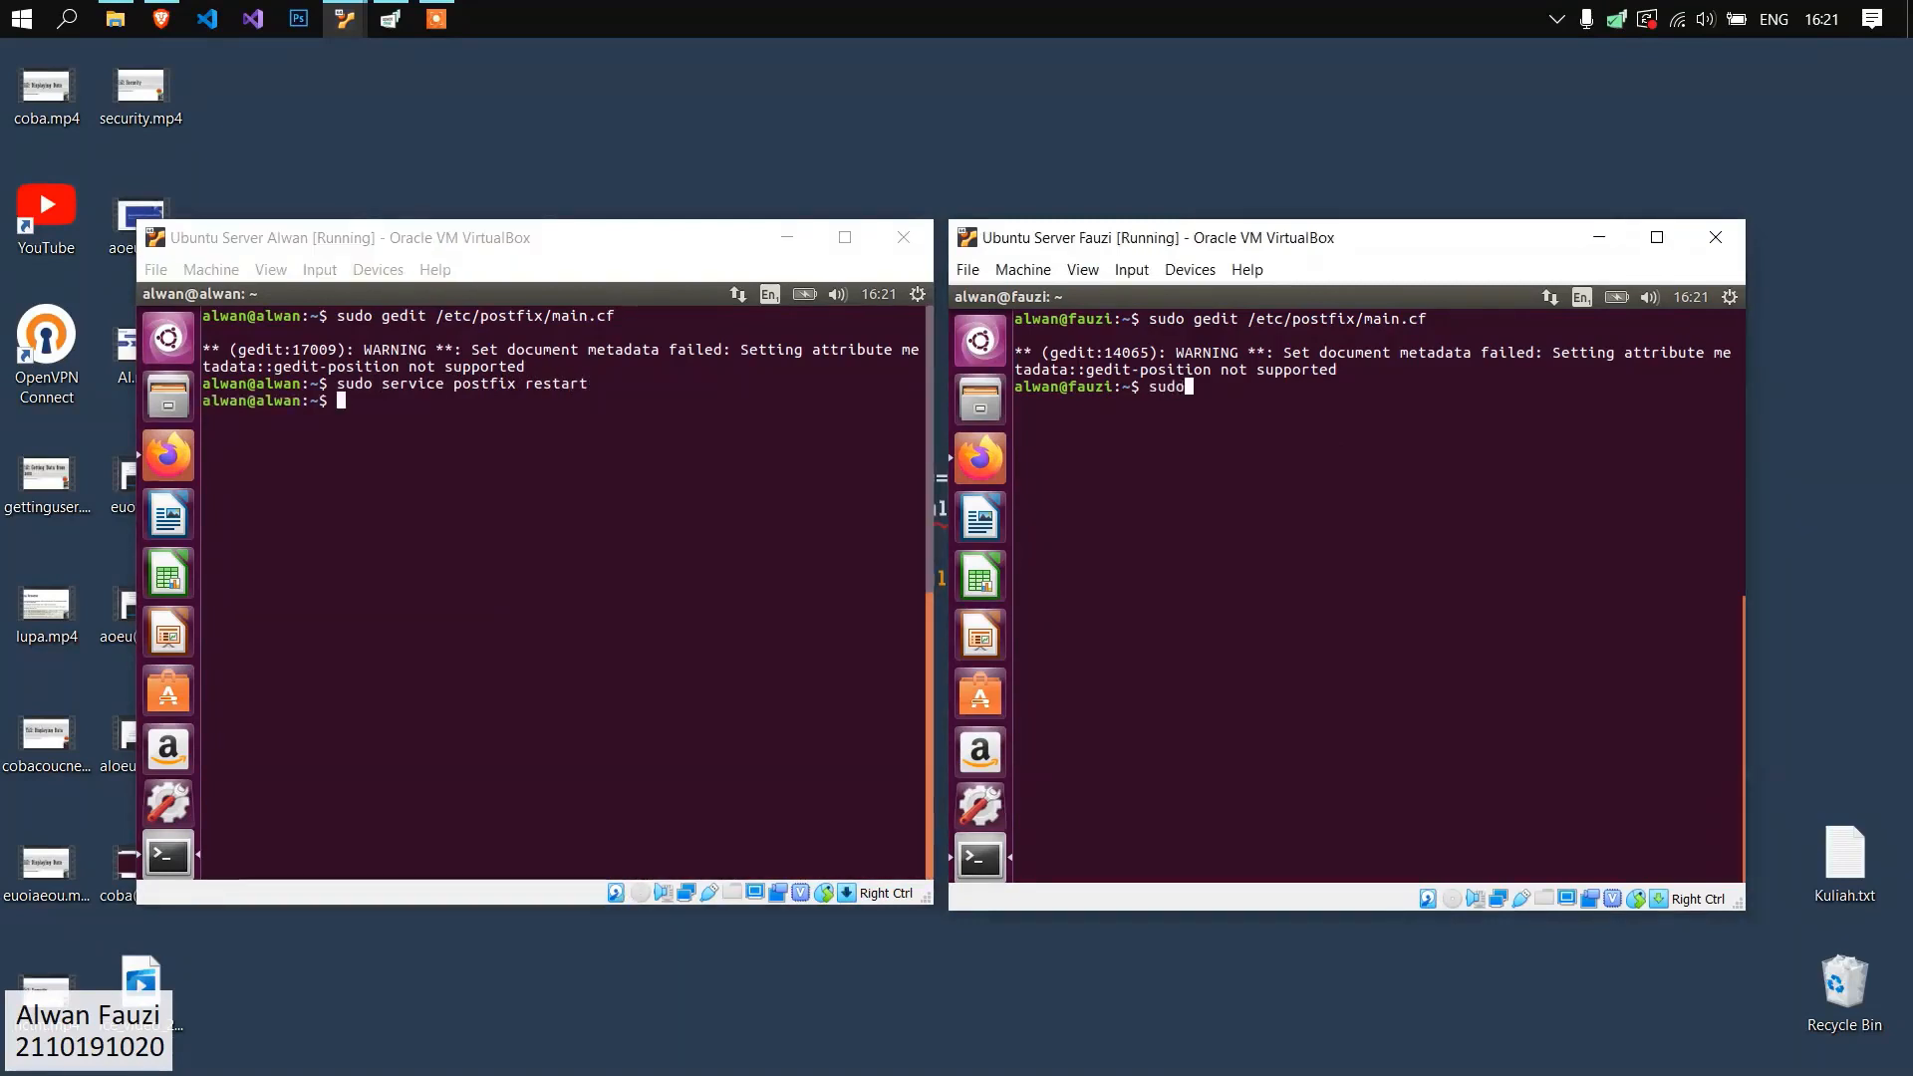
text(ice restart)
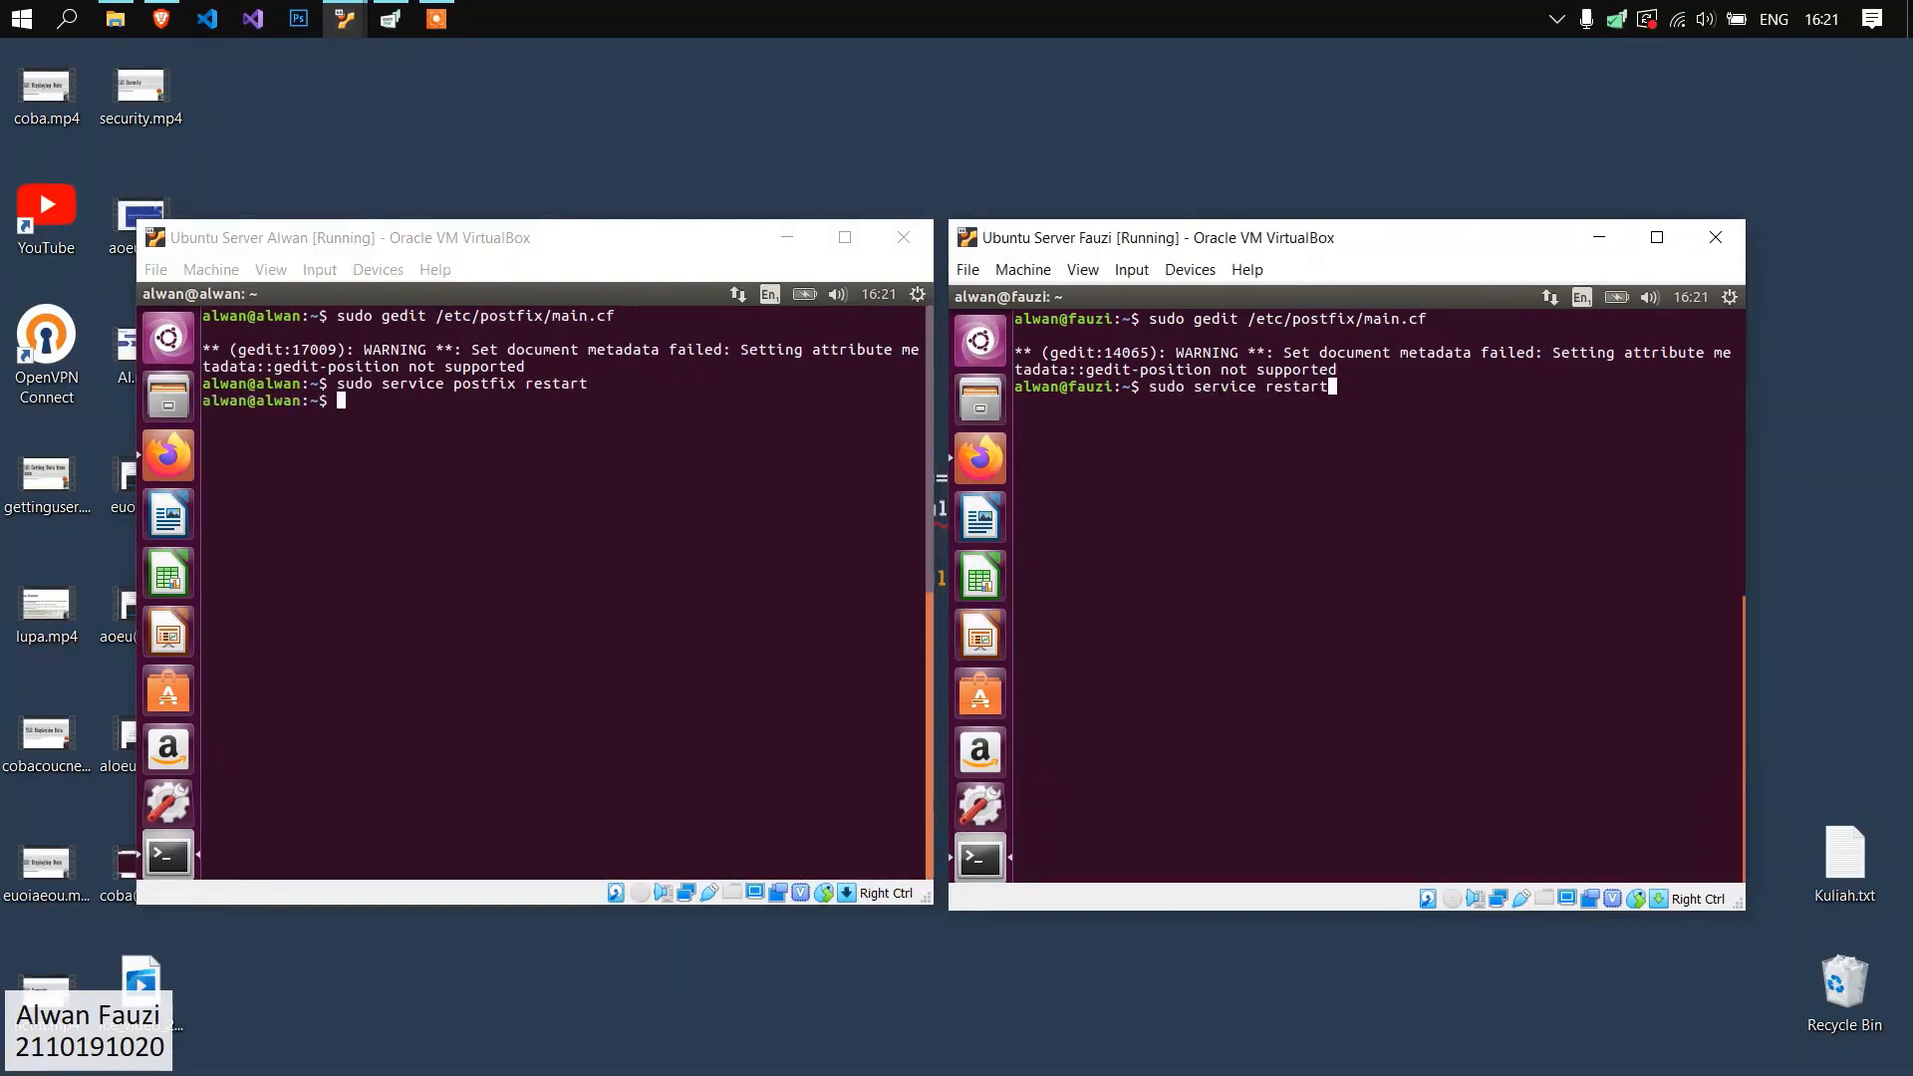
text( postfix)
key(Return)
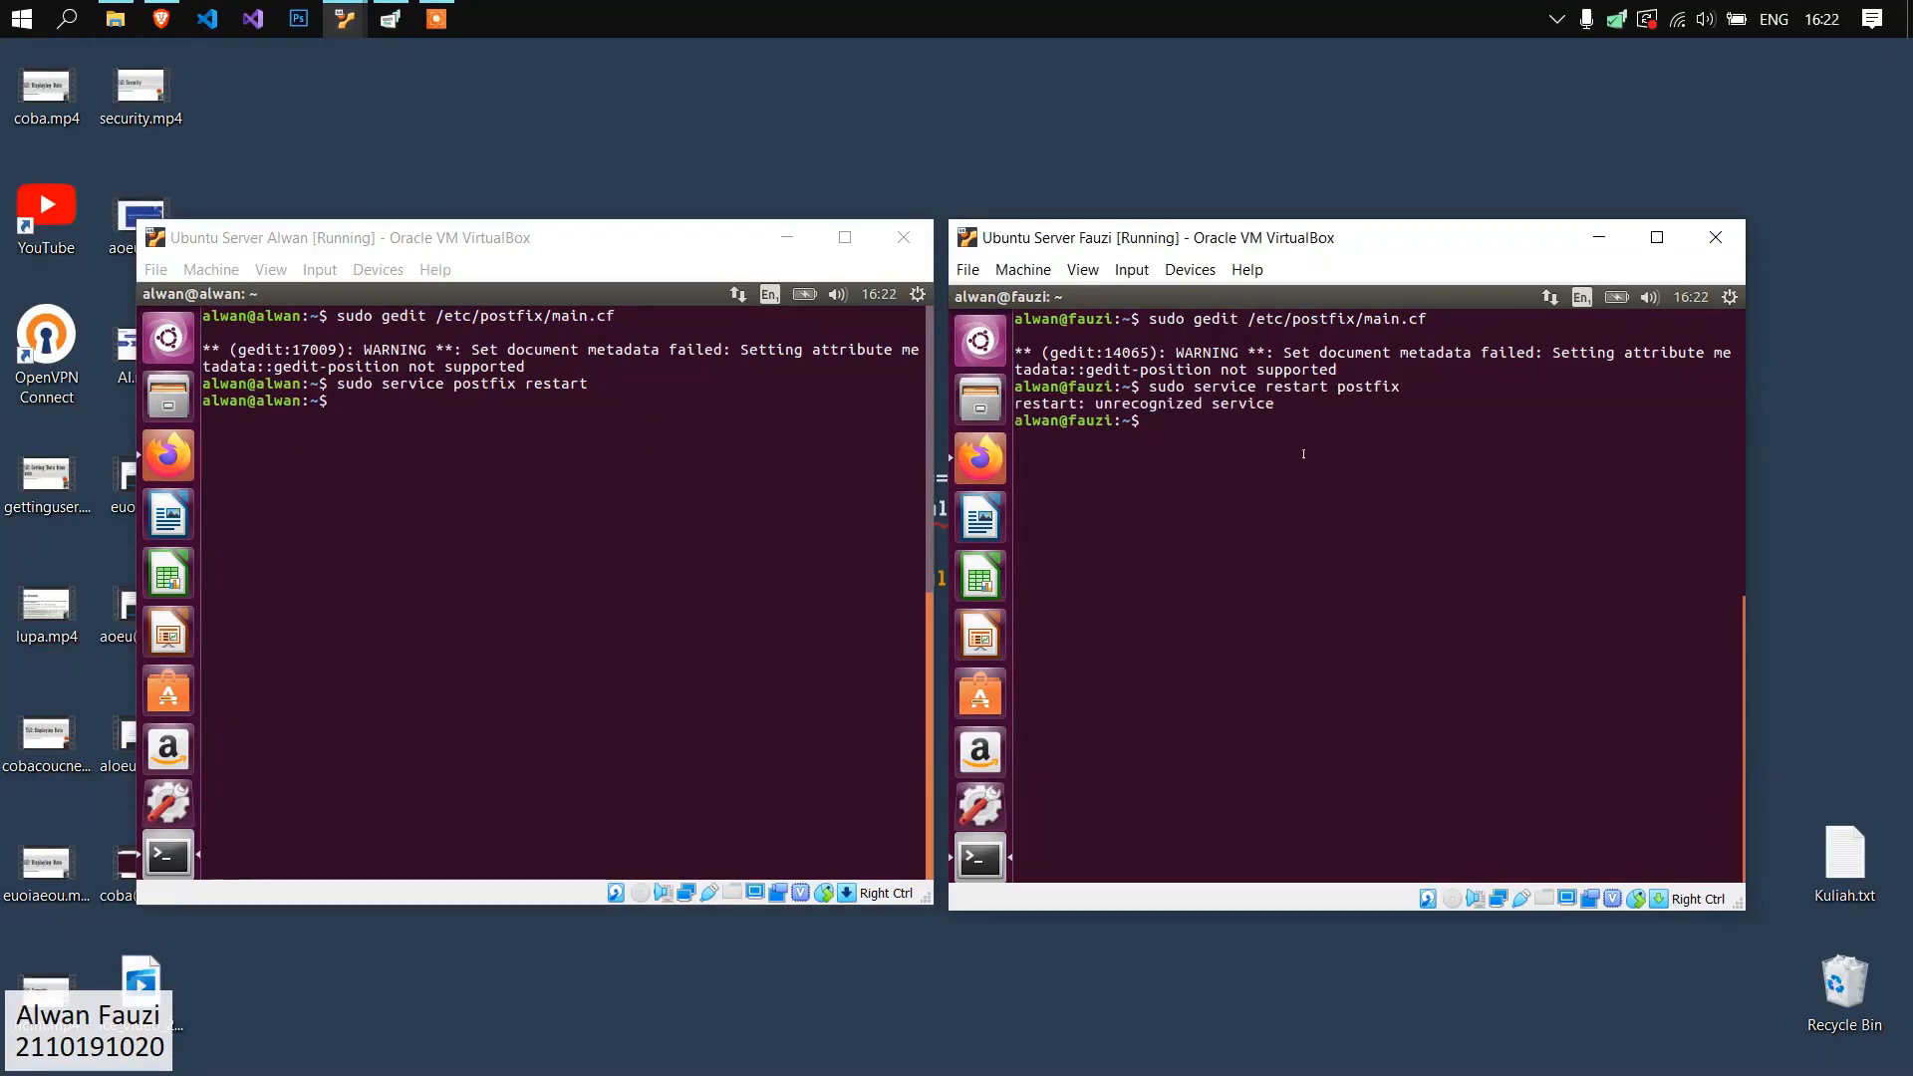
Restart the Postfix service on the second server with the corrected command "sudo service postfix restart".
key(Up)
key(BackSpace)
key(BackSpace)
key(BackSpace)
key(BackSpace)
key(BackSpace)
key(BackSpace)
key(BackSpace)
key(BackSpace)
key(BackSpace)
key(BackSpace)
key(BackSpace)
key(BackSpace)
key(BackSpace)
key(BackSpace)
key(BackSpace)
text(postfix restart)
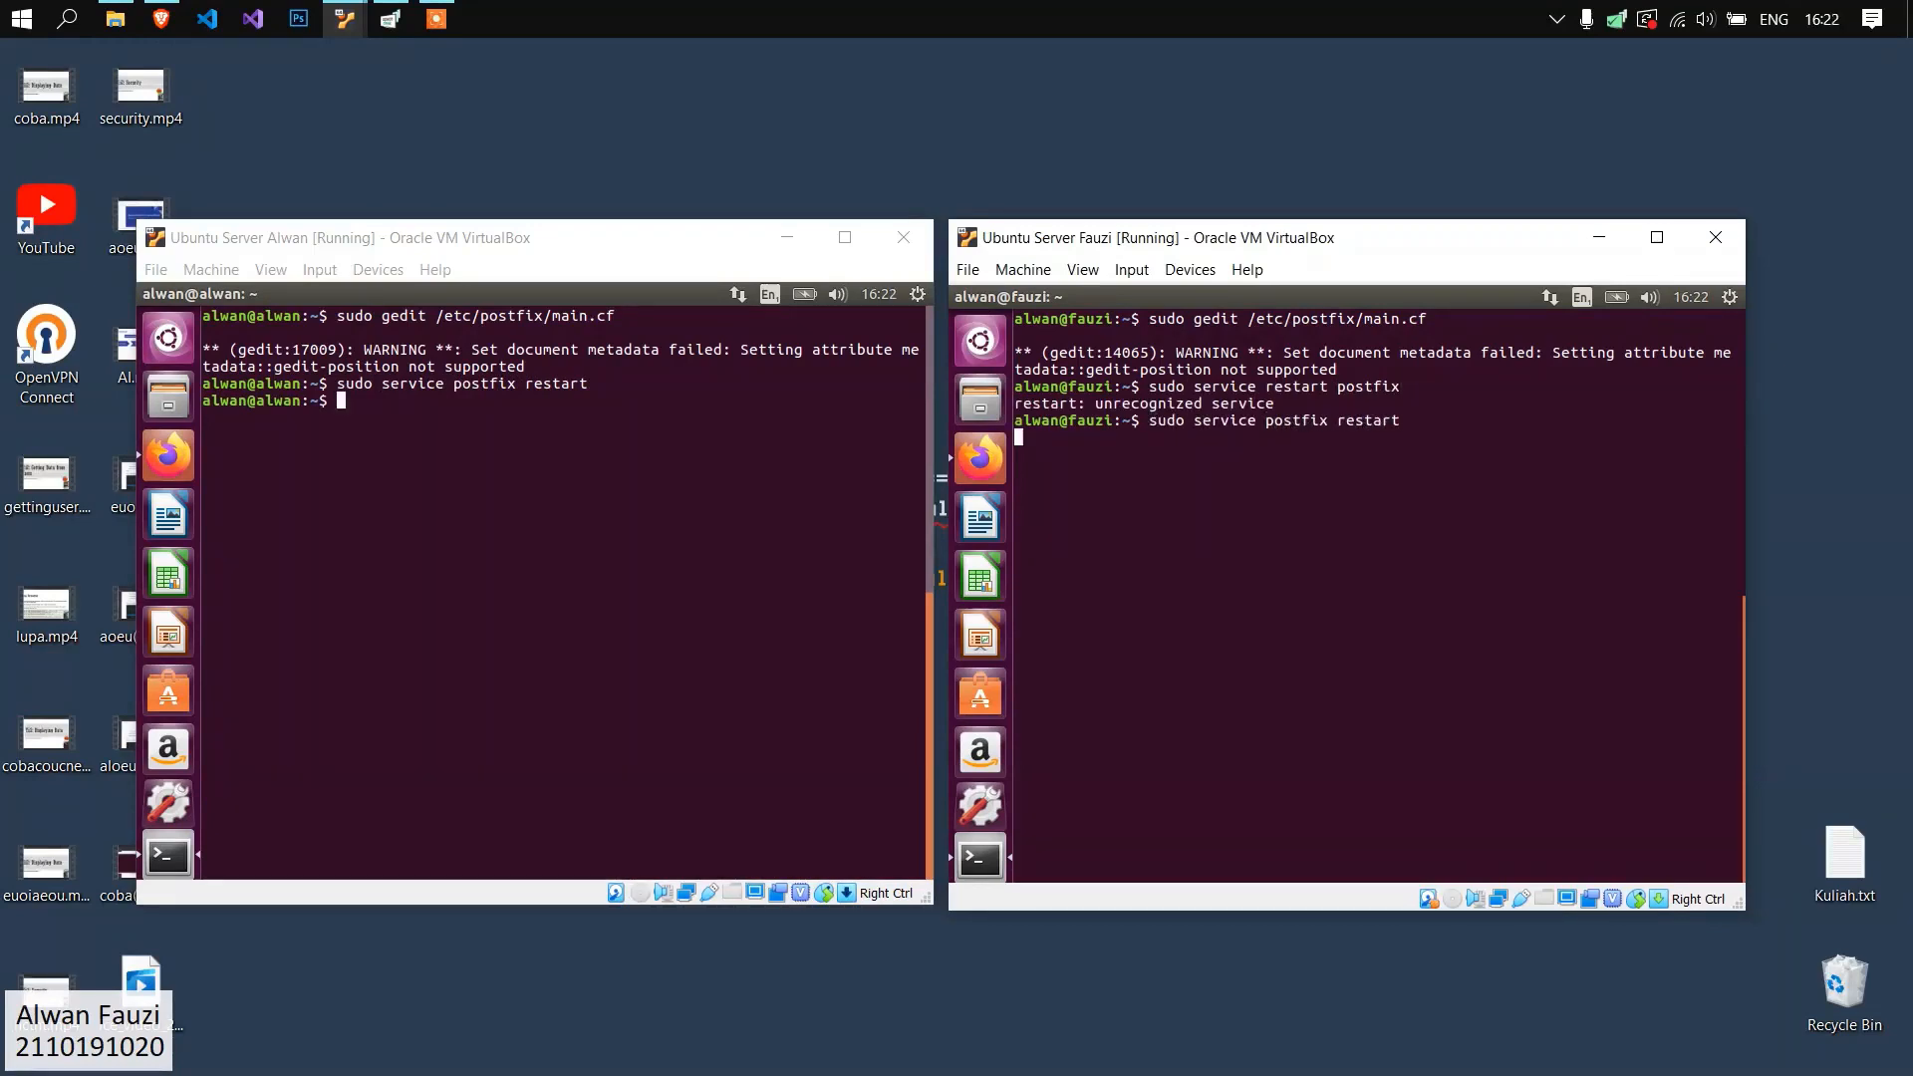
key(Return)
Open the Apache site configuration on the first server with "sudo gedit /etc/apache2/sites-enabled/000-default.conf".
click(782, 510)
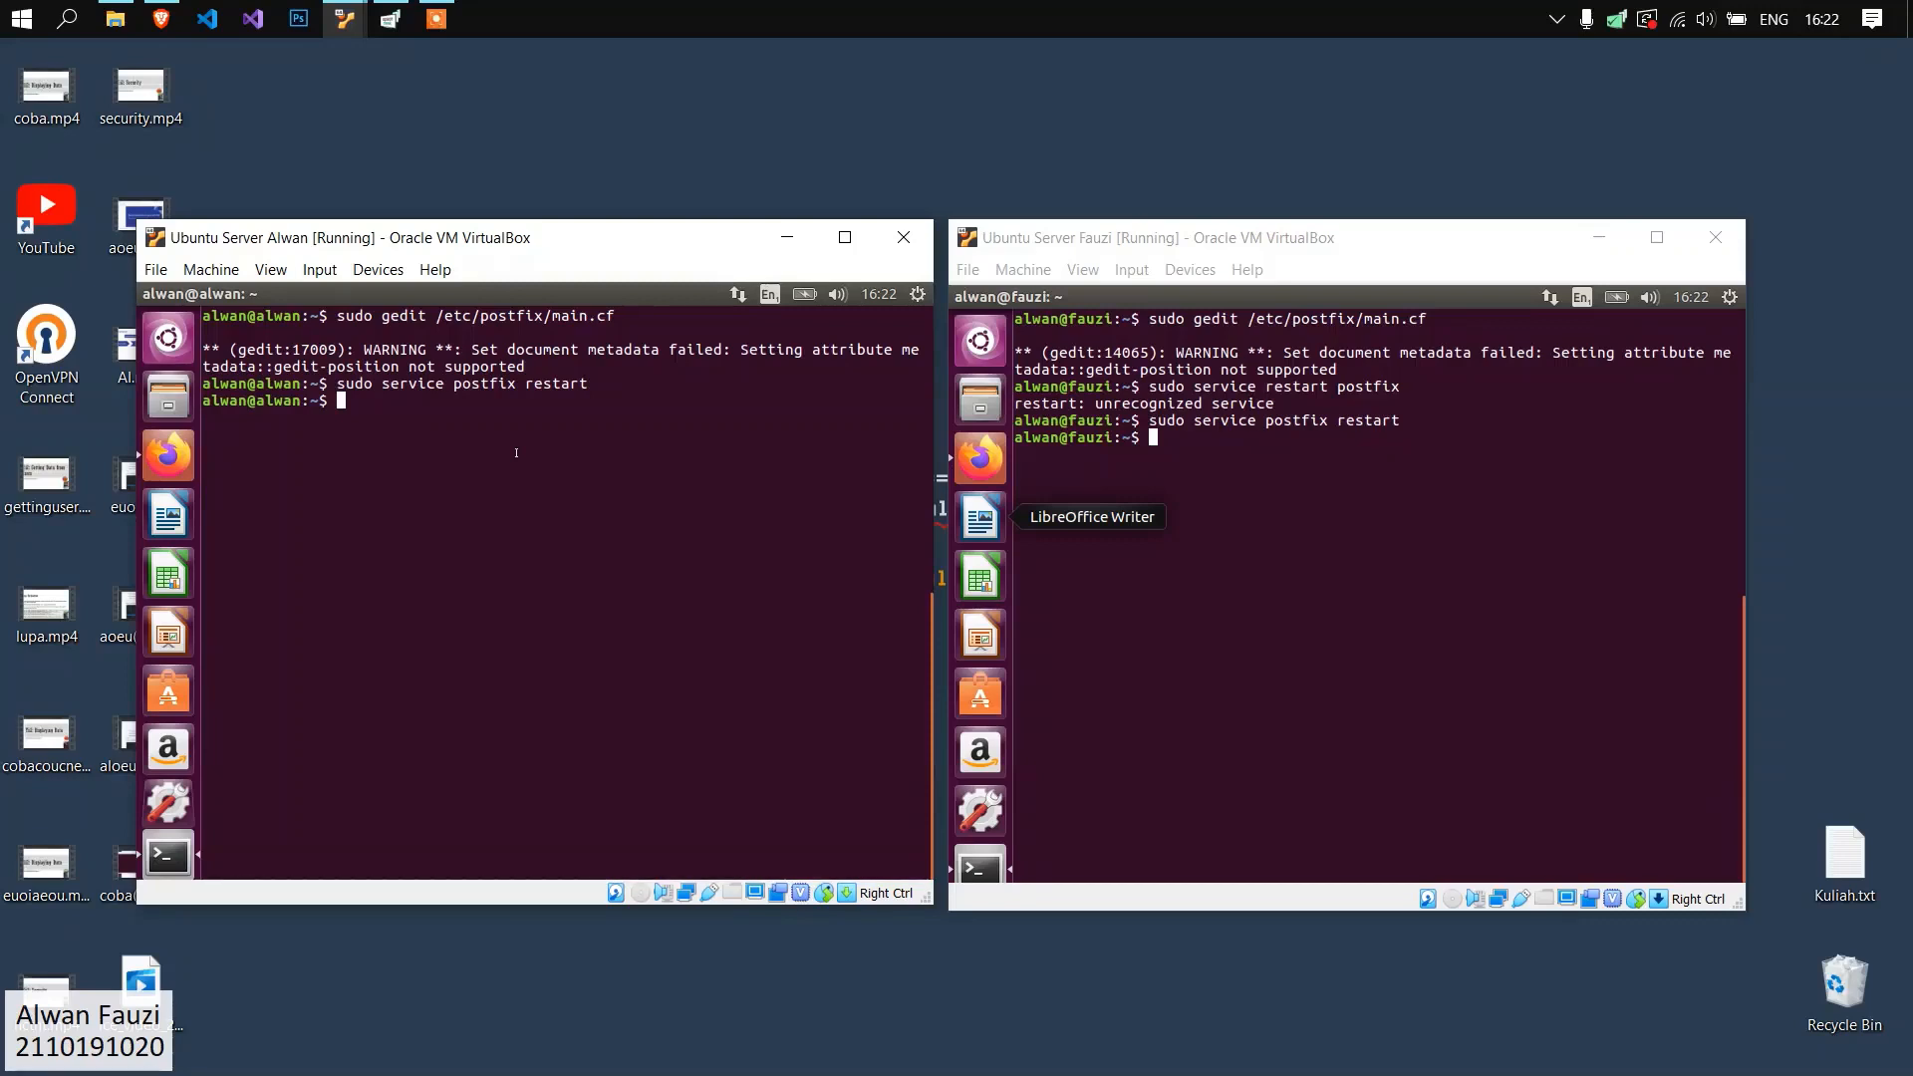
text(sudo gedit )
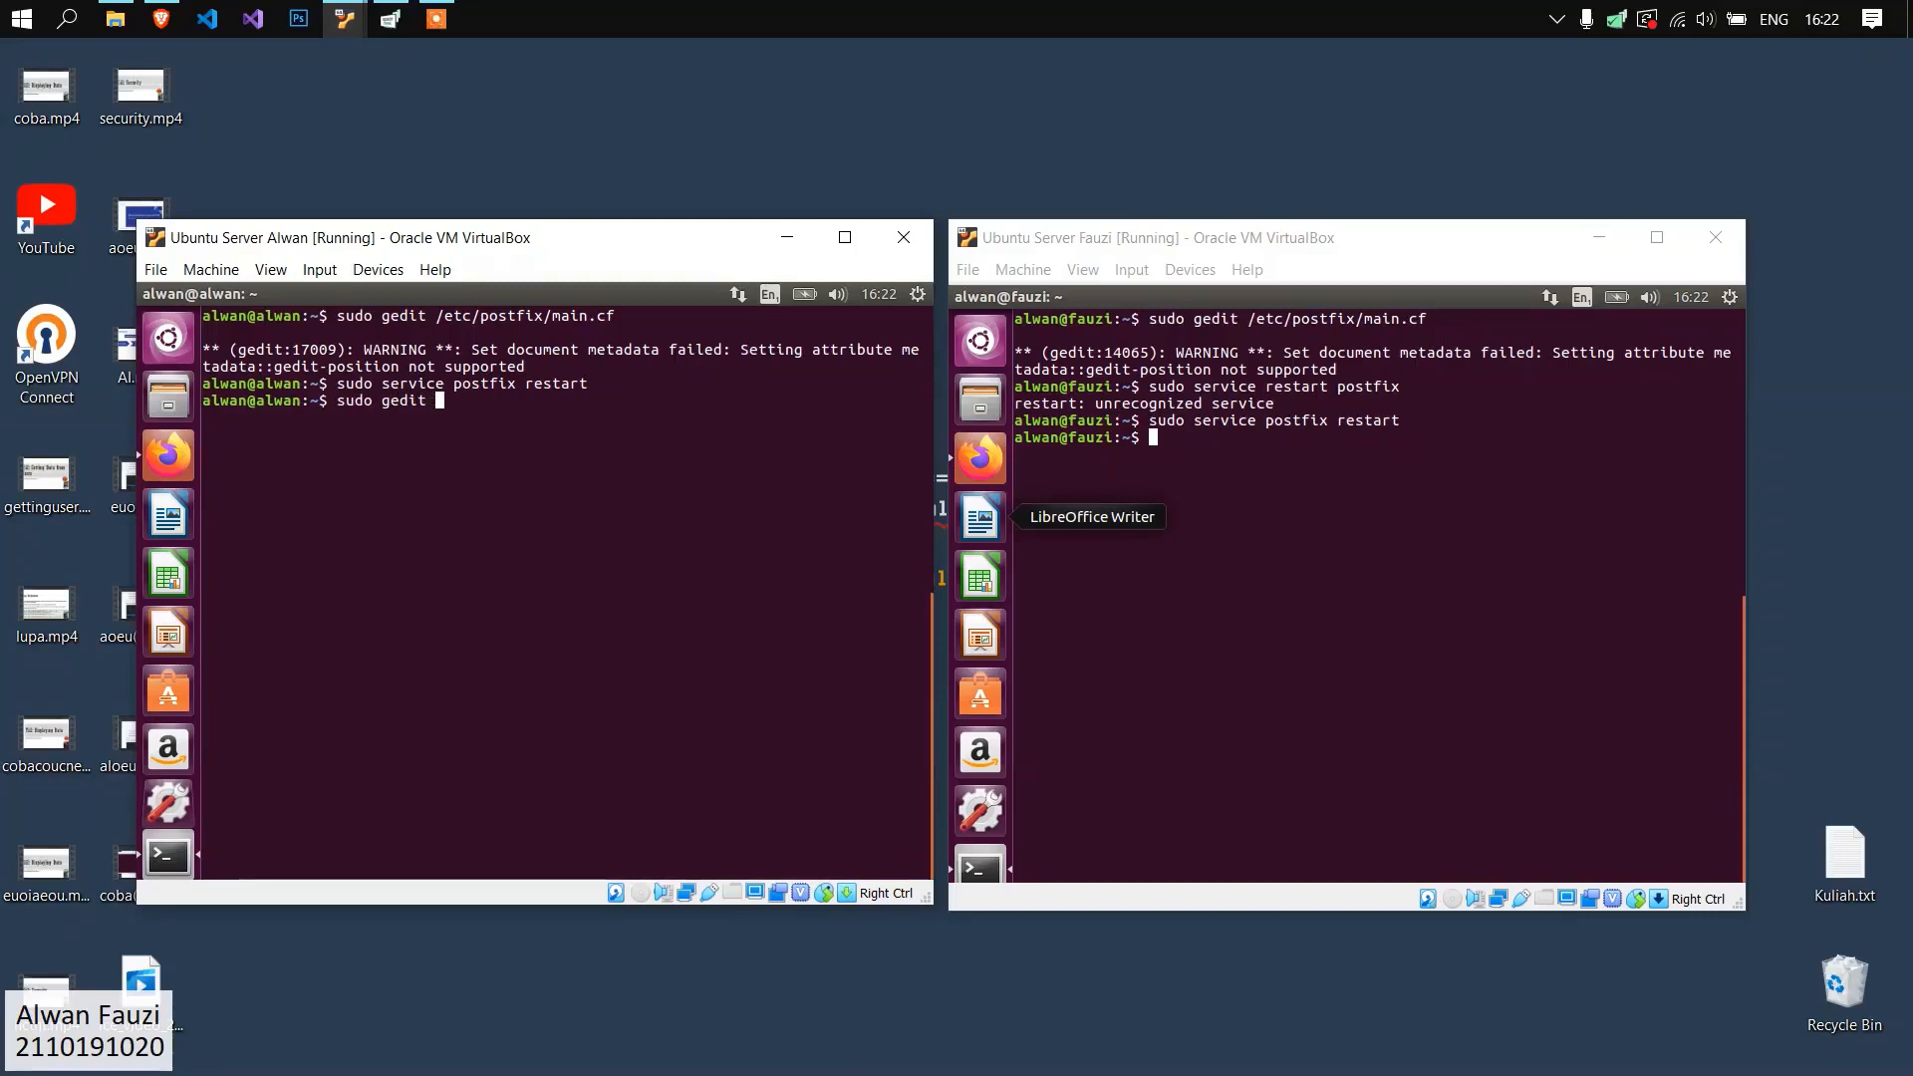
text(/etc/apache2/sites-enable)
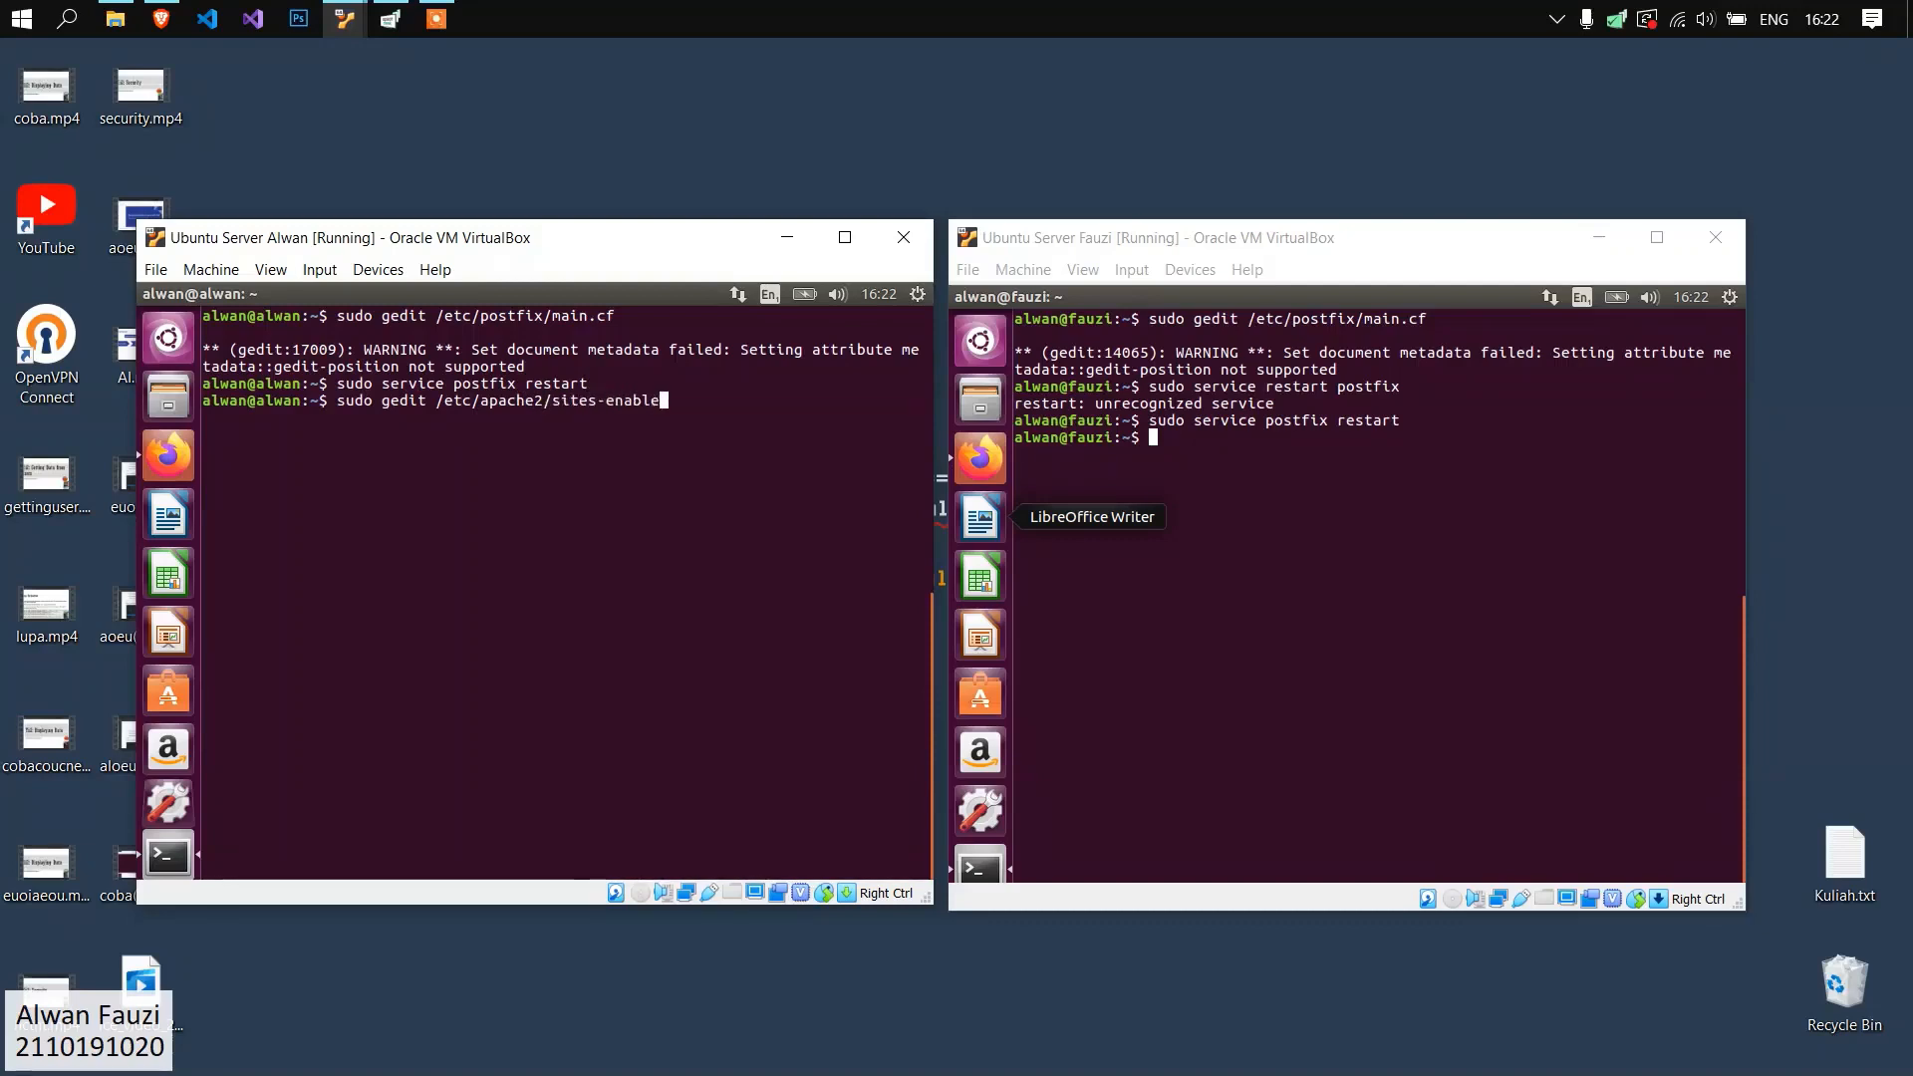
text(d/000-default.conf)
key(Return)
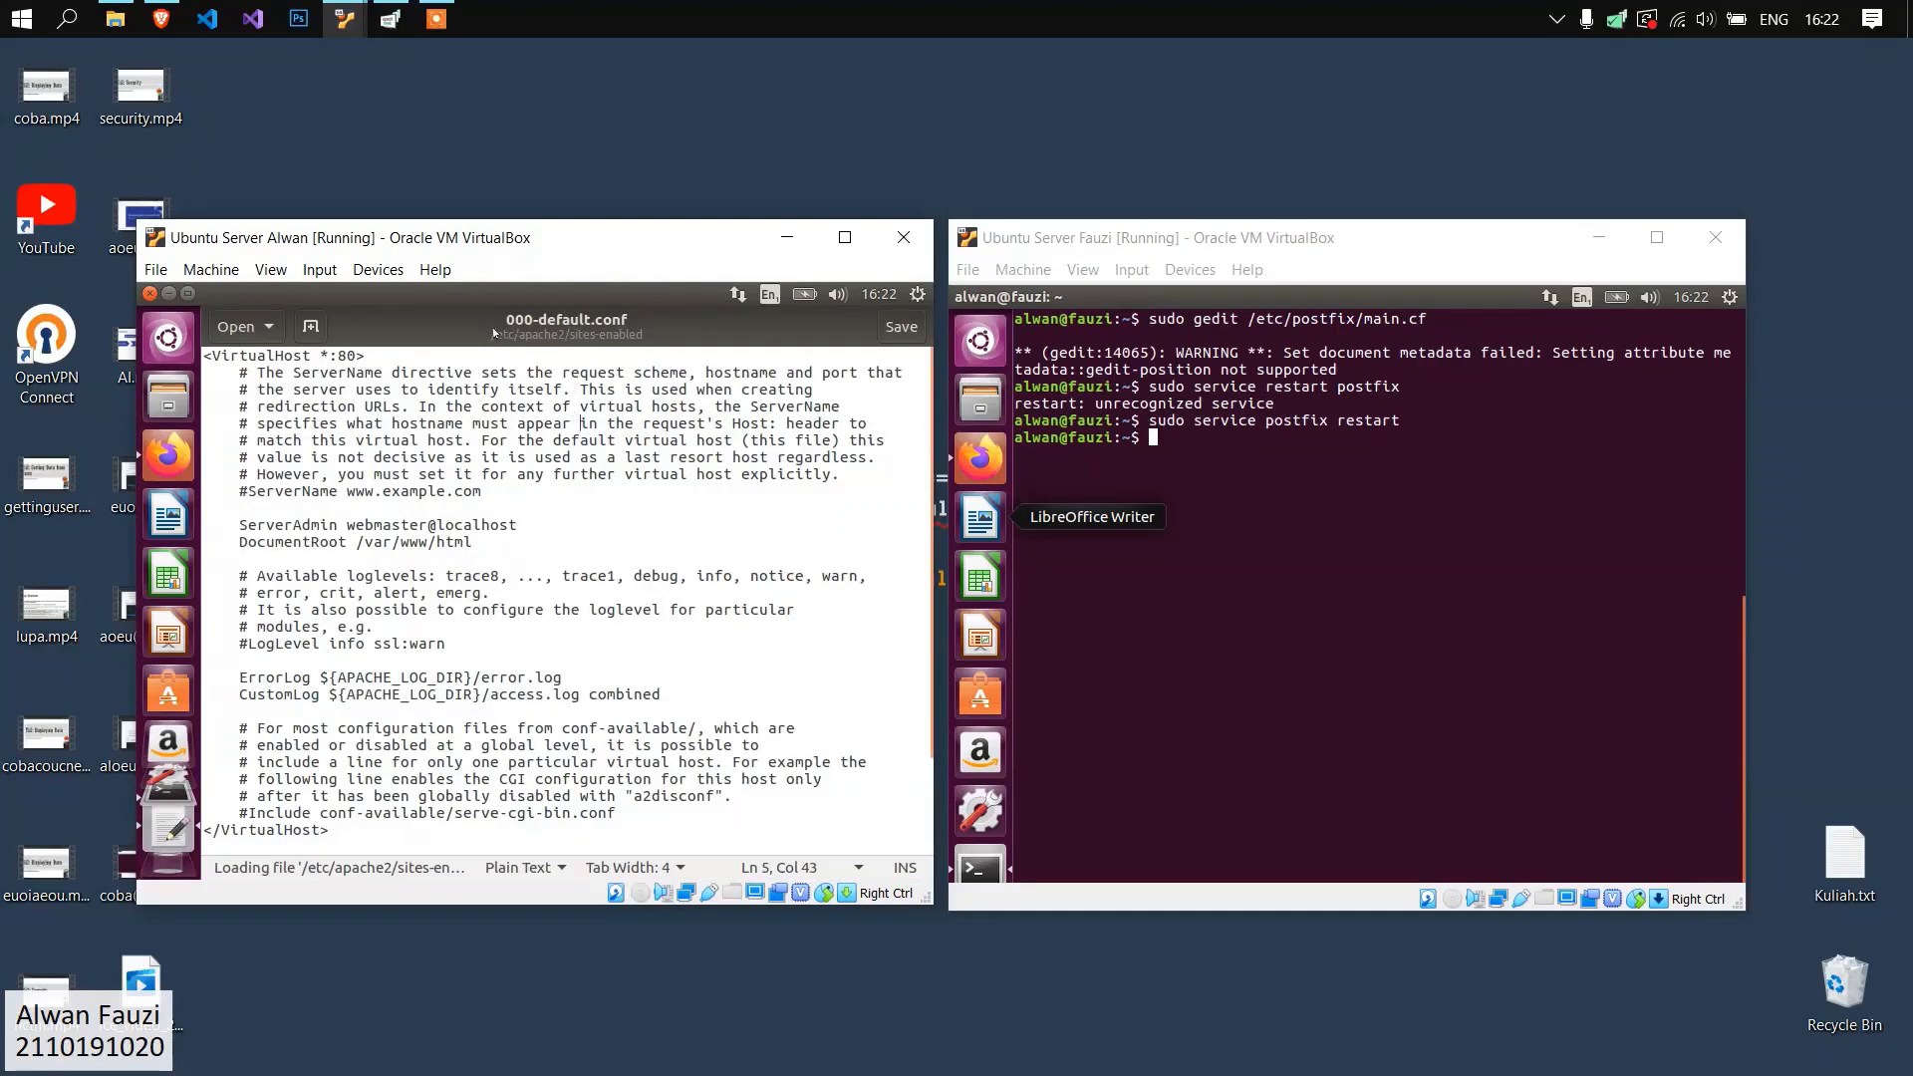
Examine the default VirtualHost block and the SquirrelMail VirtualHost block in the first server's 000-default.conf.
scroll(530, 424, down, 3)
scroll(219, 367, up, 3)
drag(204, 352, 483, 698)
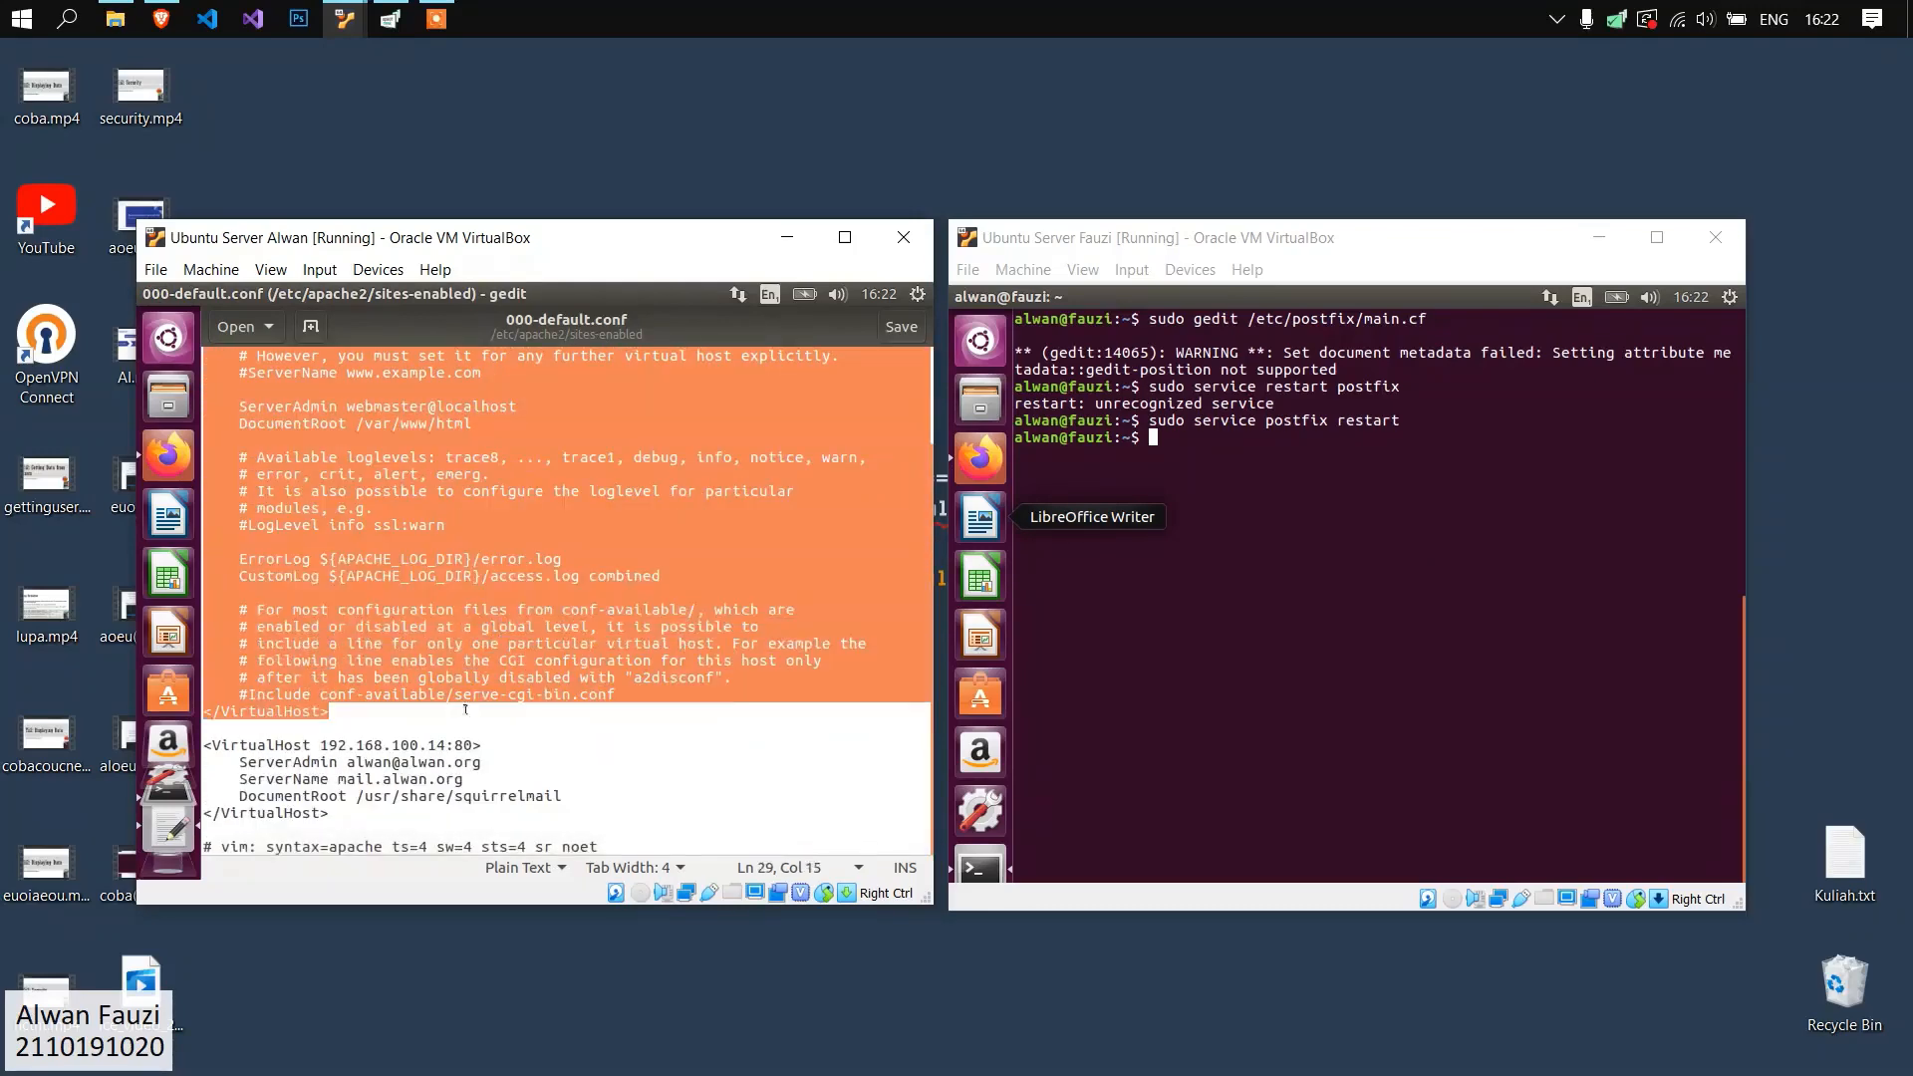
click(484, 697)
drag(332, 812, 194, 737)
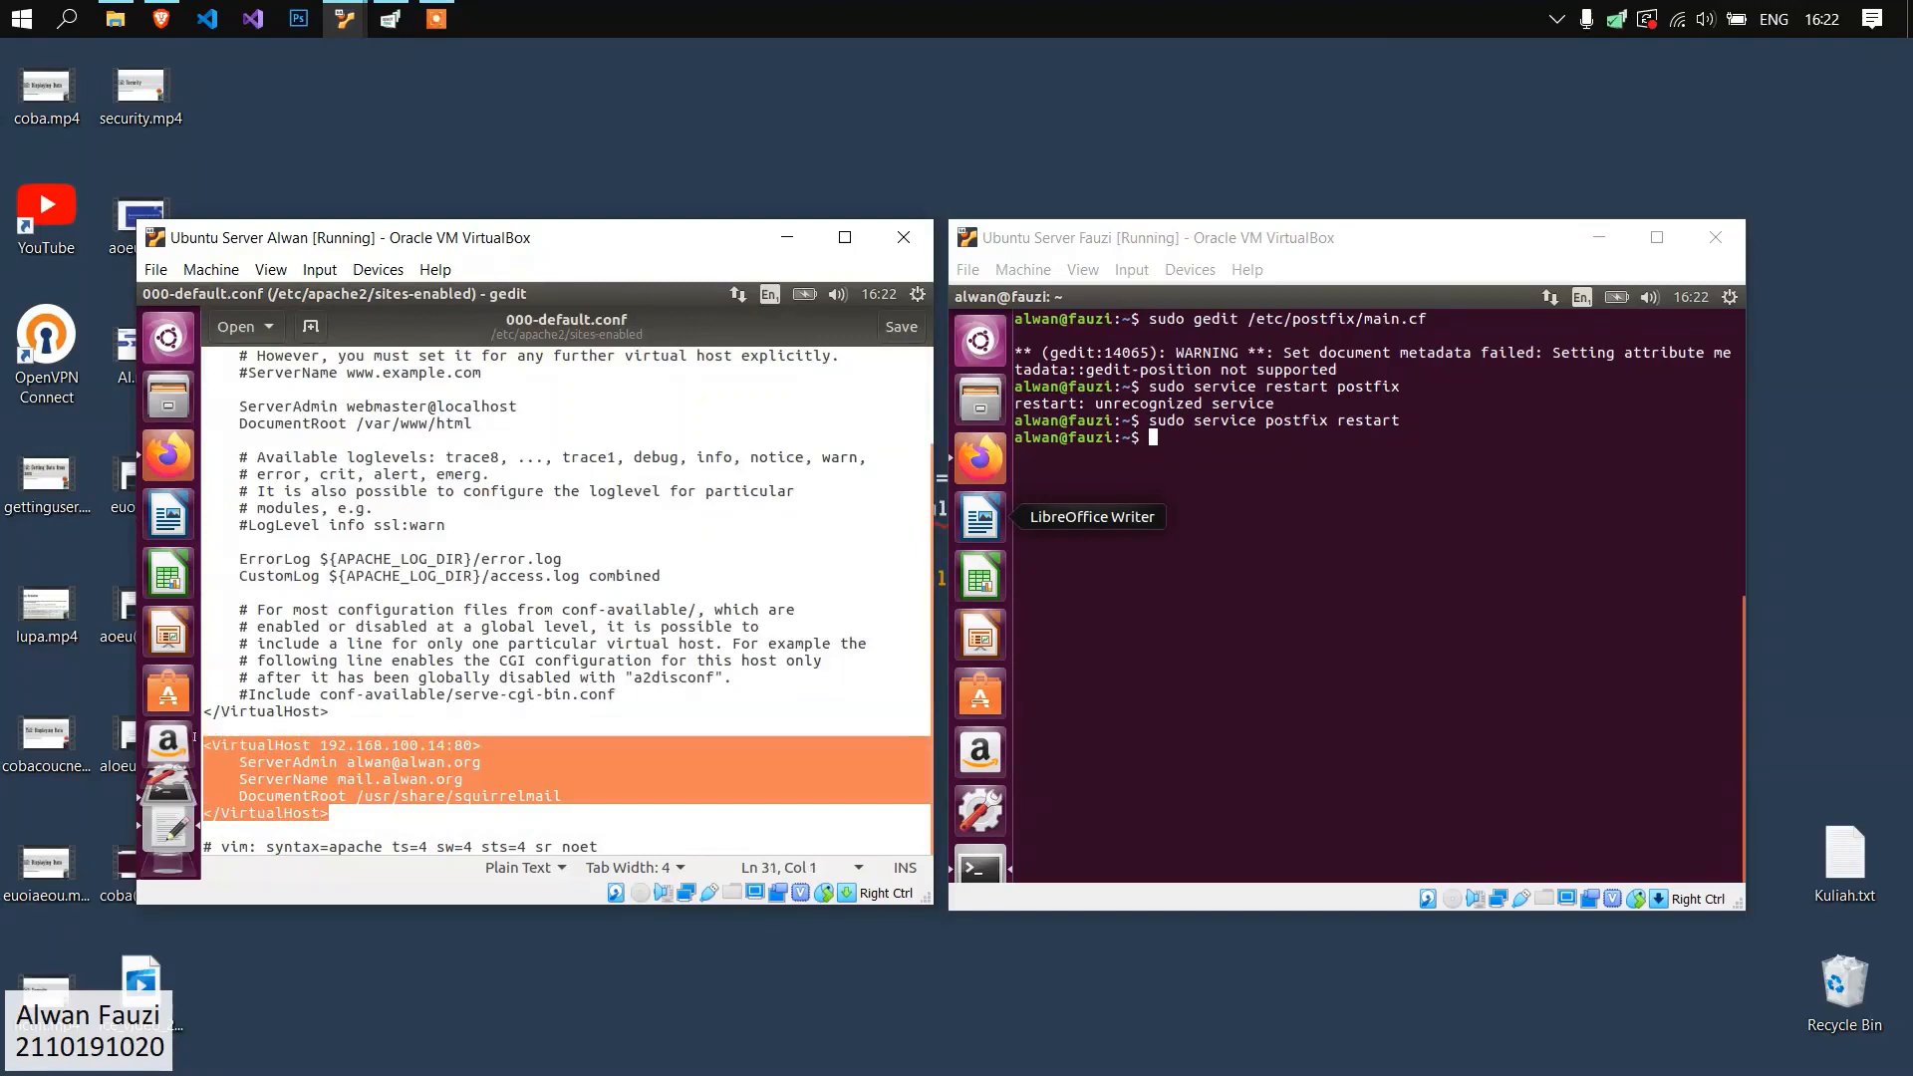
click(399, 762)
Open the Apache site configuration on the second server with "sudo gedit /etc/apache2/sites-enabled/000-default.conf".
click(1197, 467)
text(sudo )
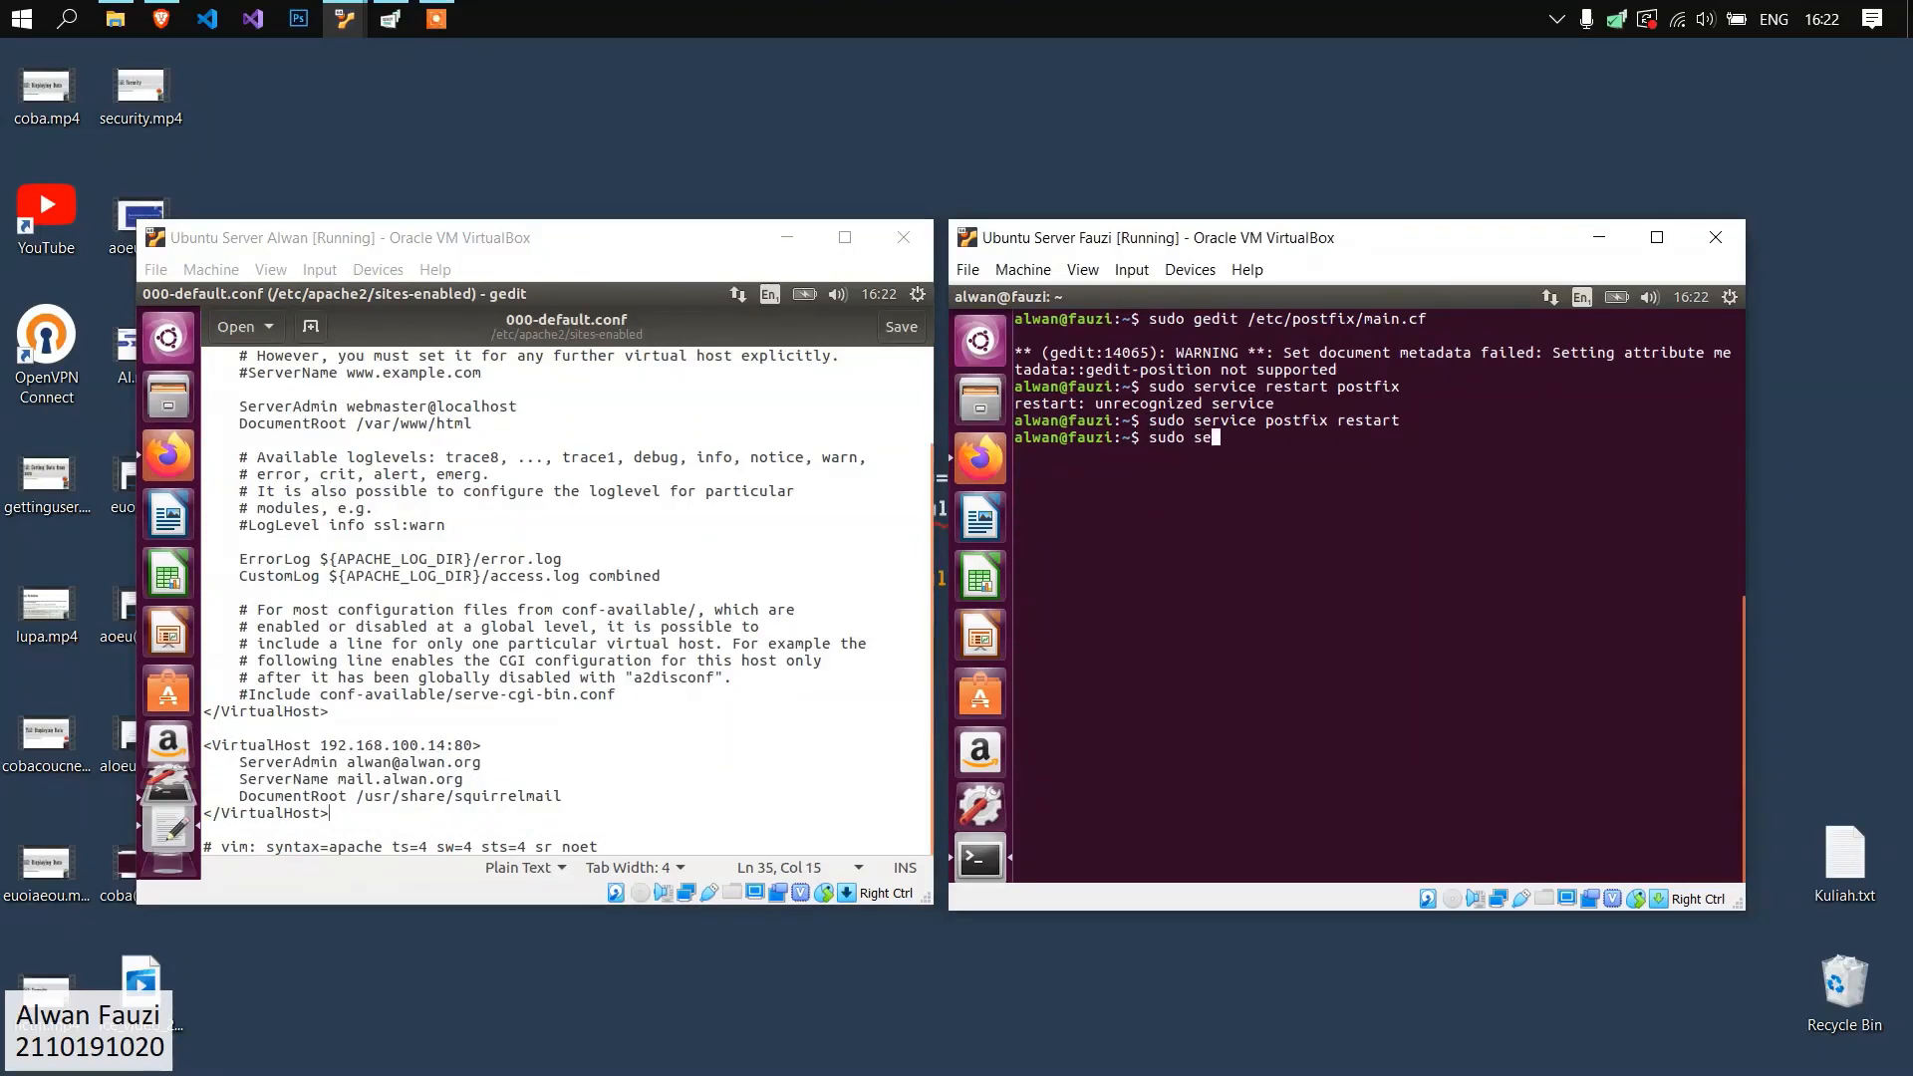
text(gedi)
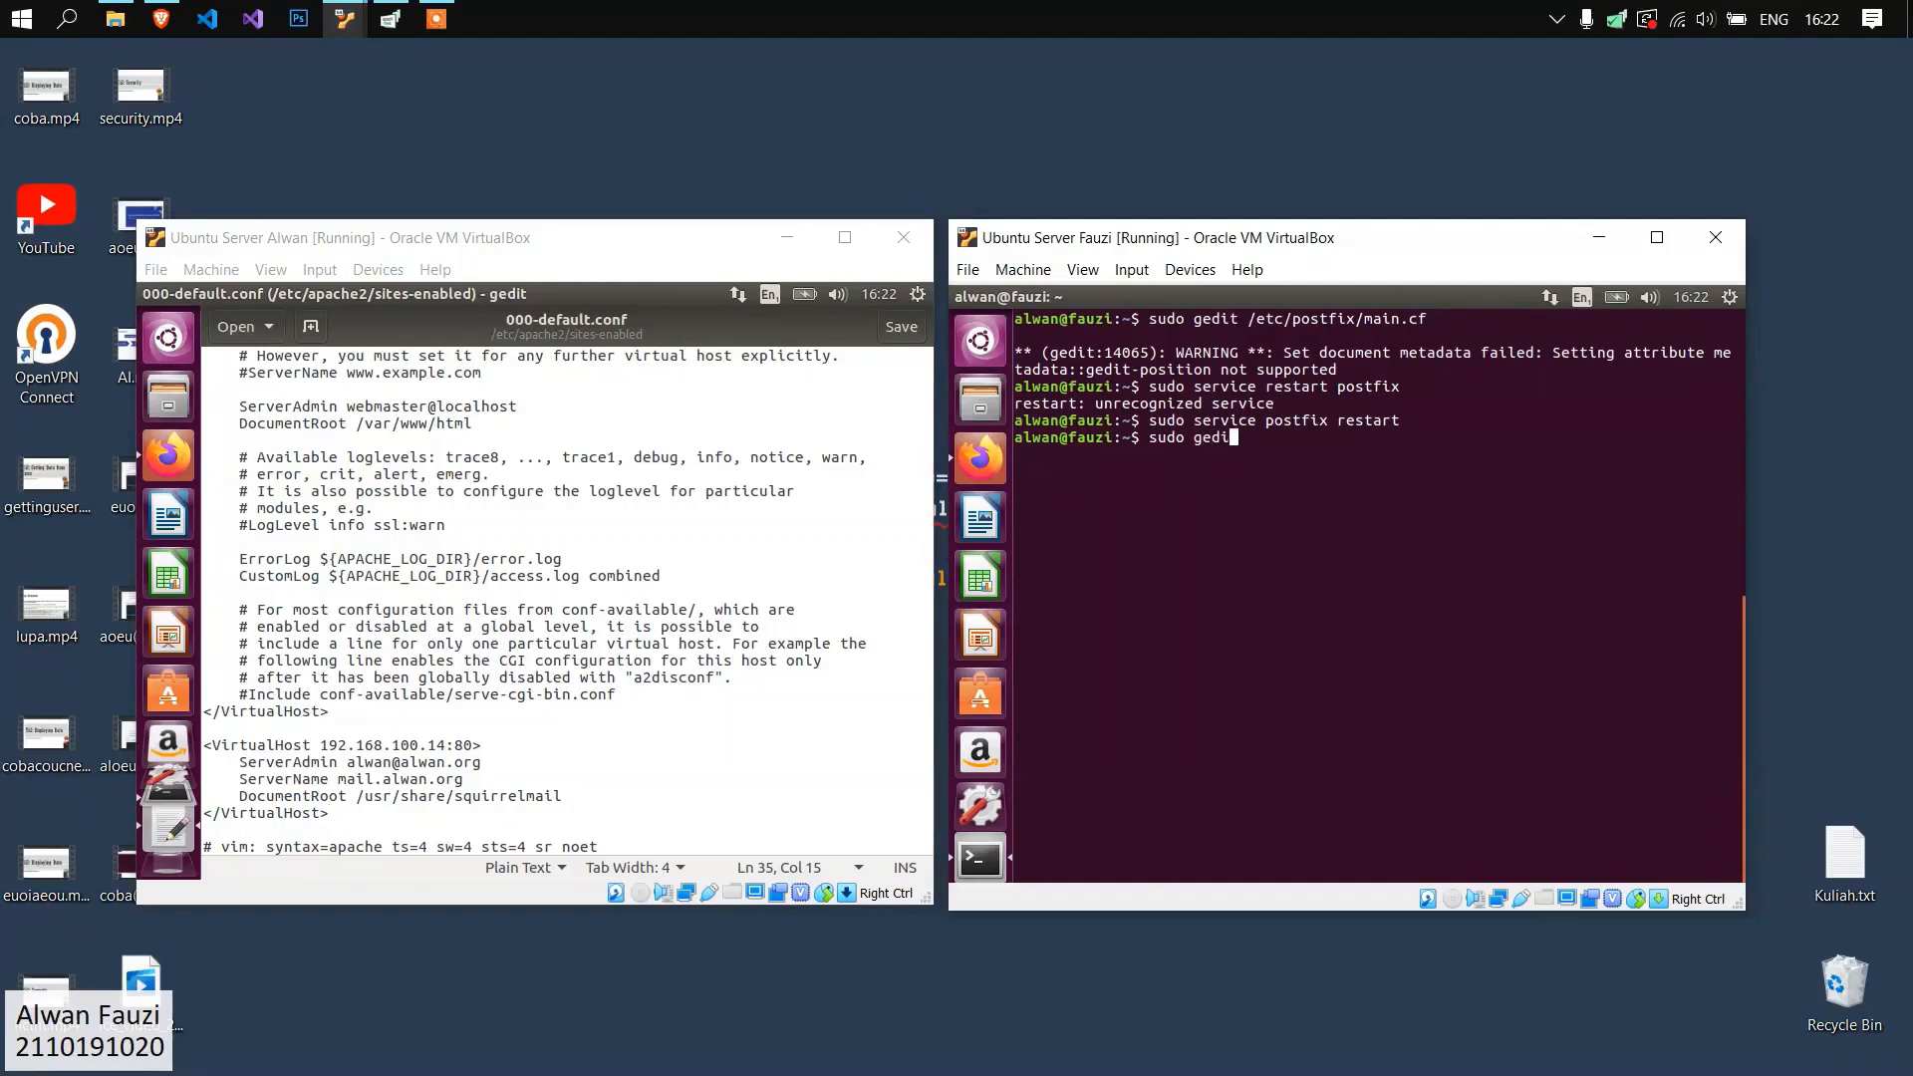
text(t /etc/apache2/sites-enabled/000-d)
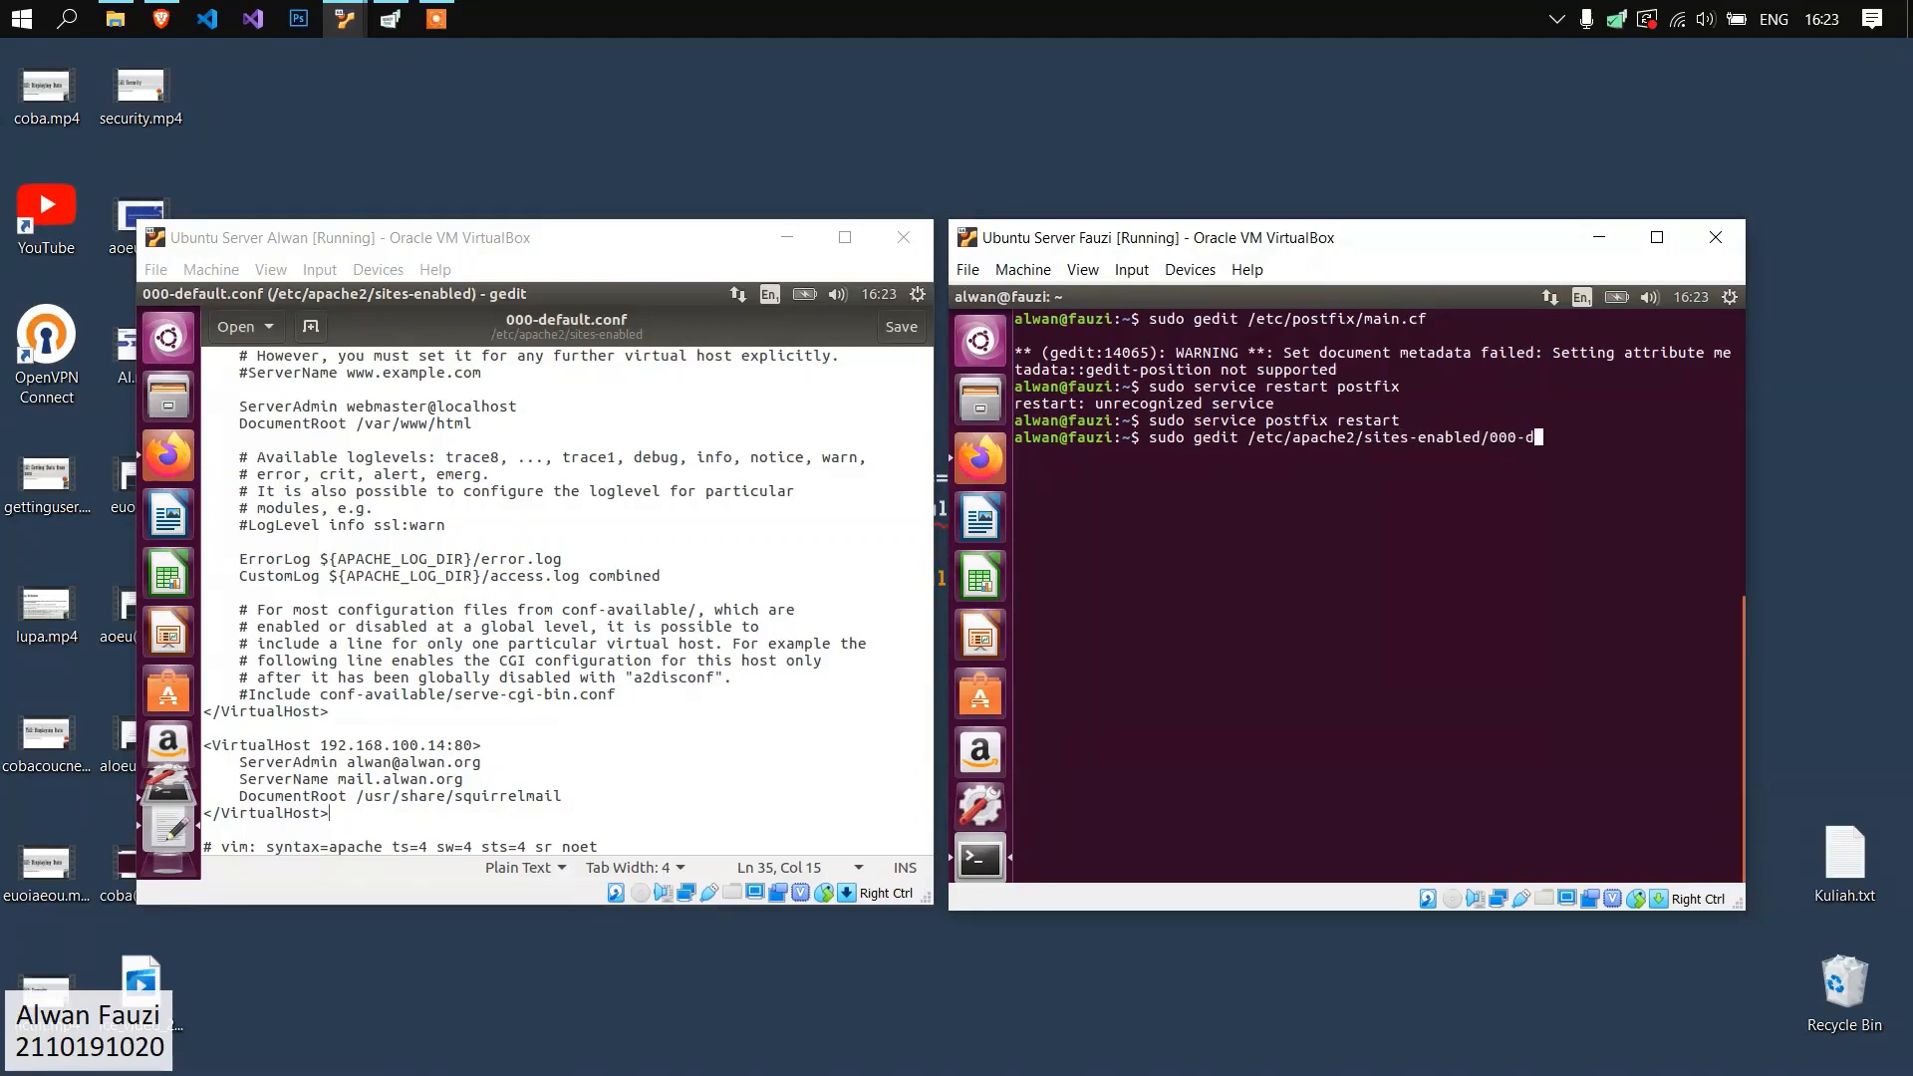
text(efault.conf)
key(Return)
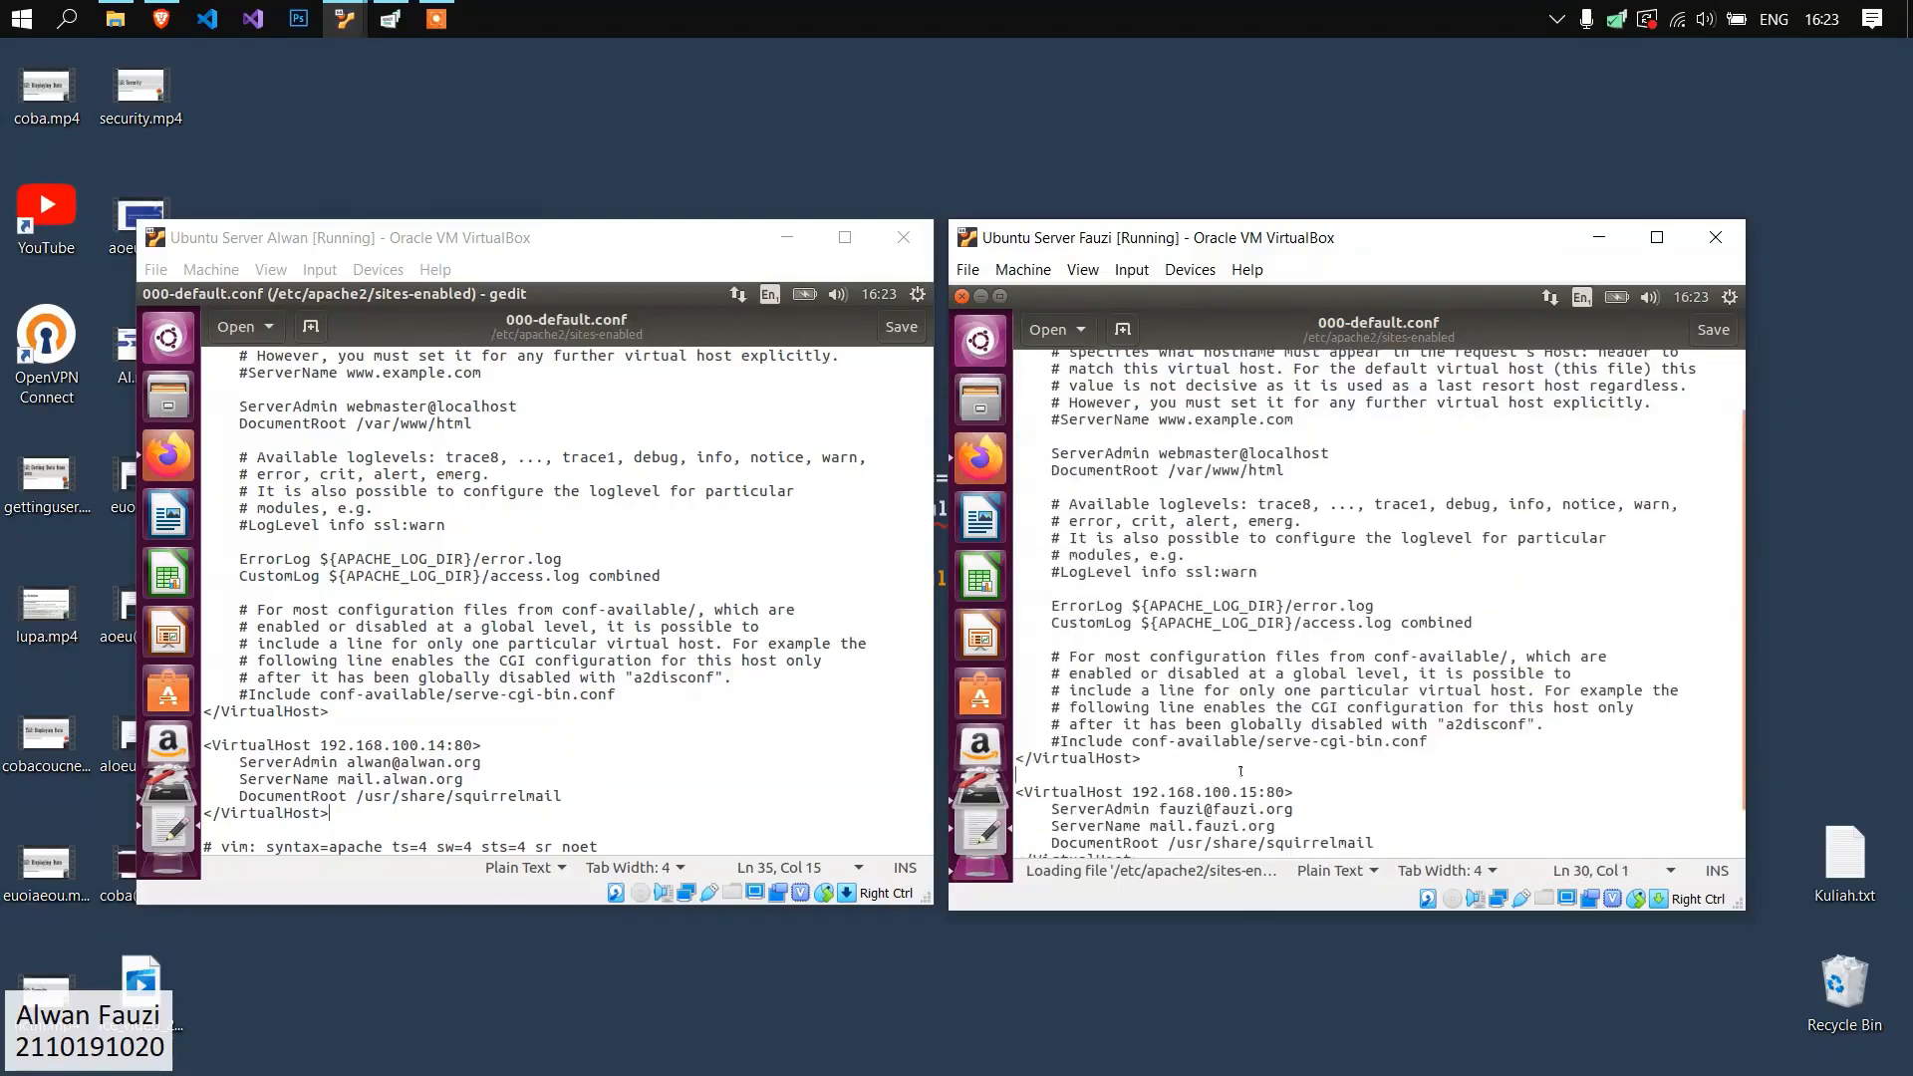
Compare the SquirrelMail VirtualHost blocks and their DocumentRoot paths in 000-default.conf on both servers.
drag(1198, 798, 1015, 730)
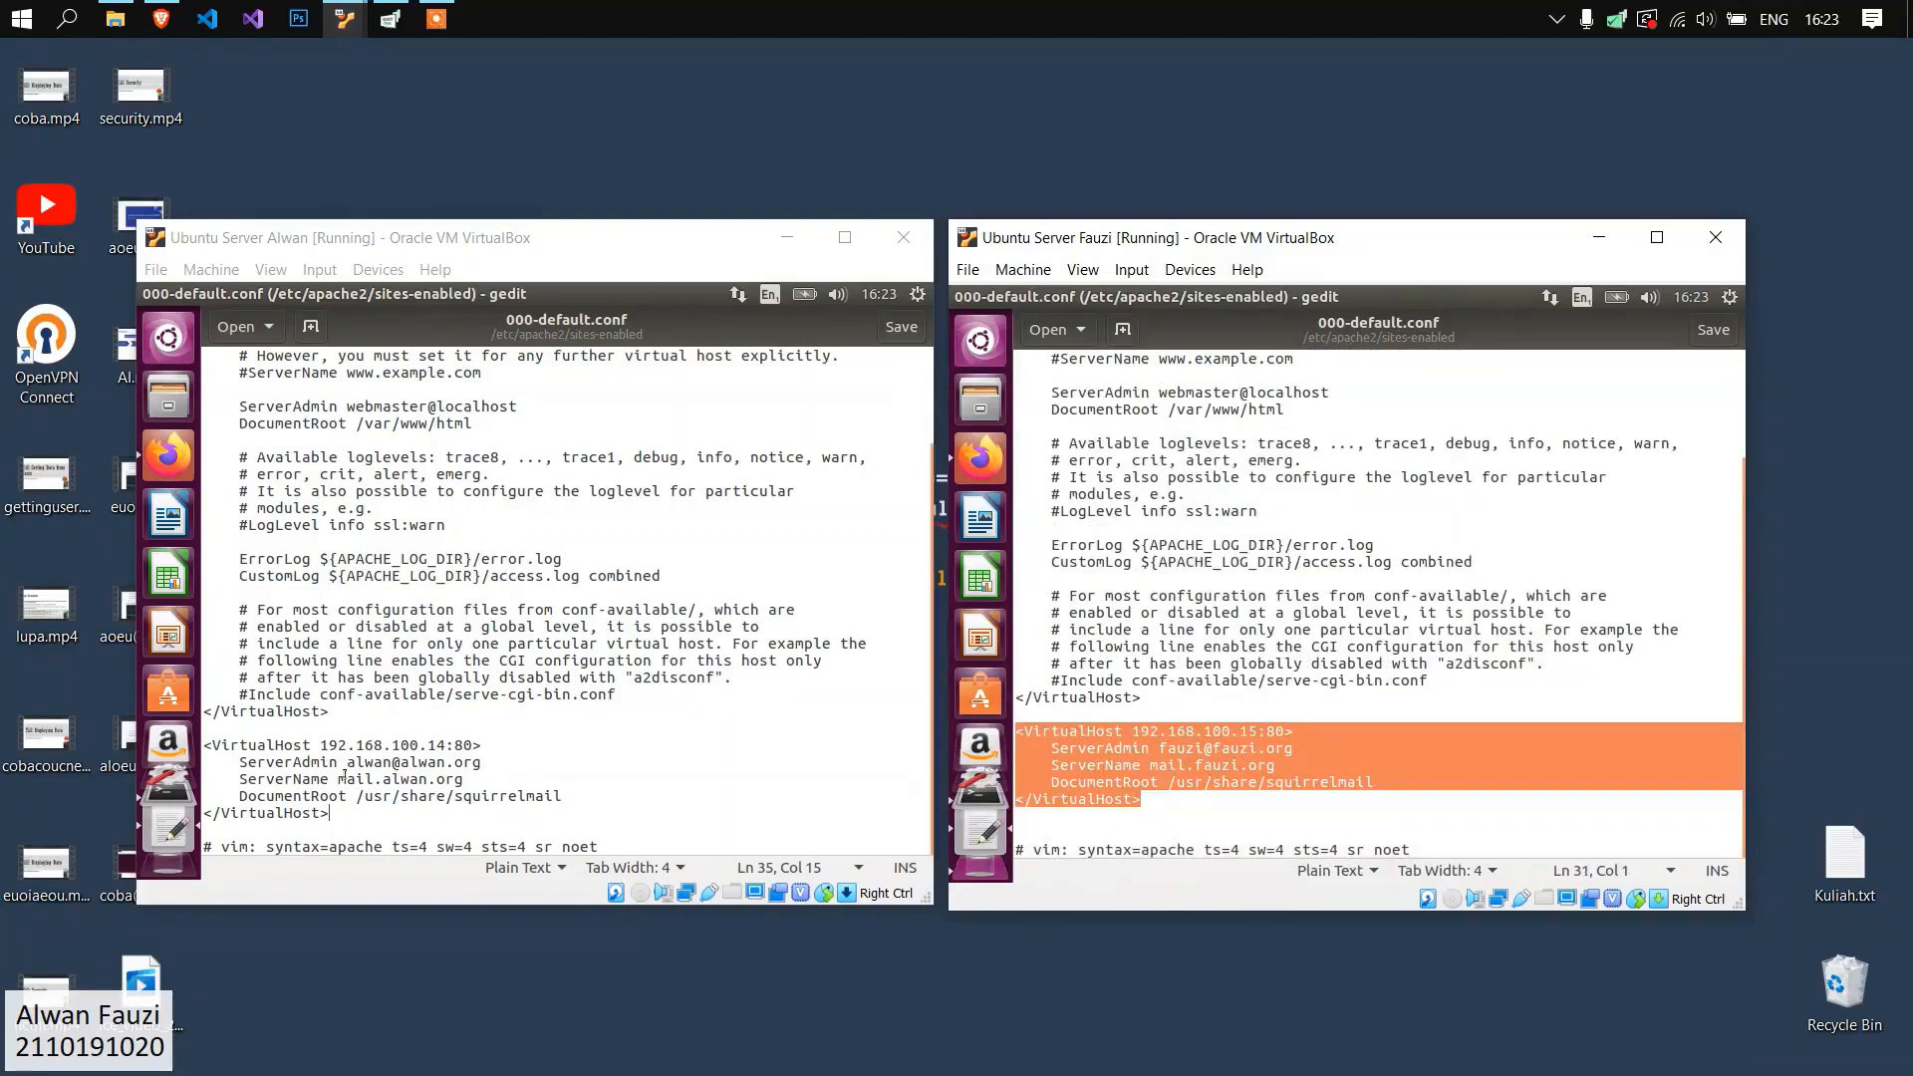
drag(397, 820, 206, 747)
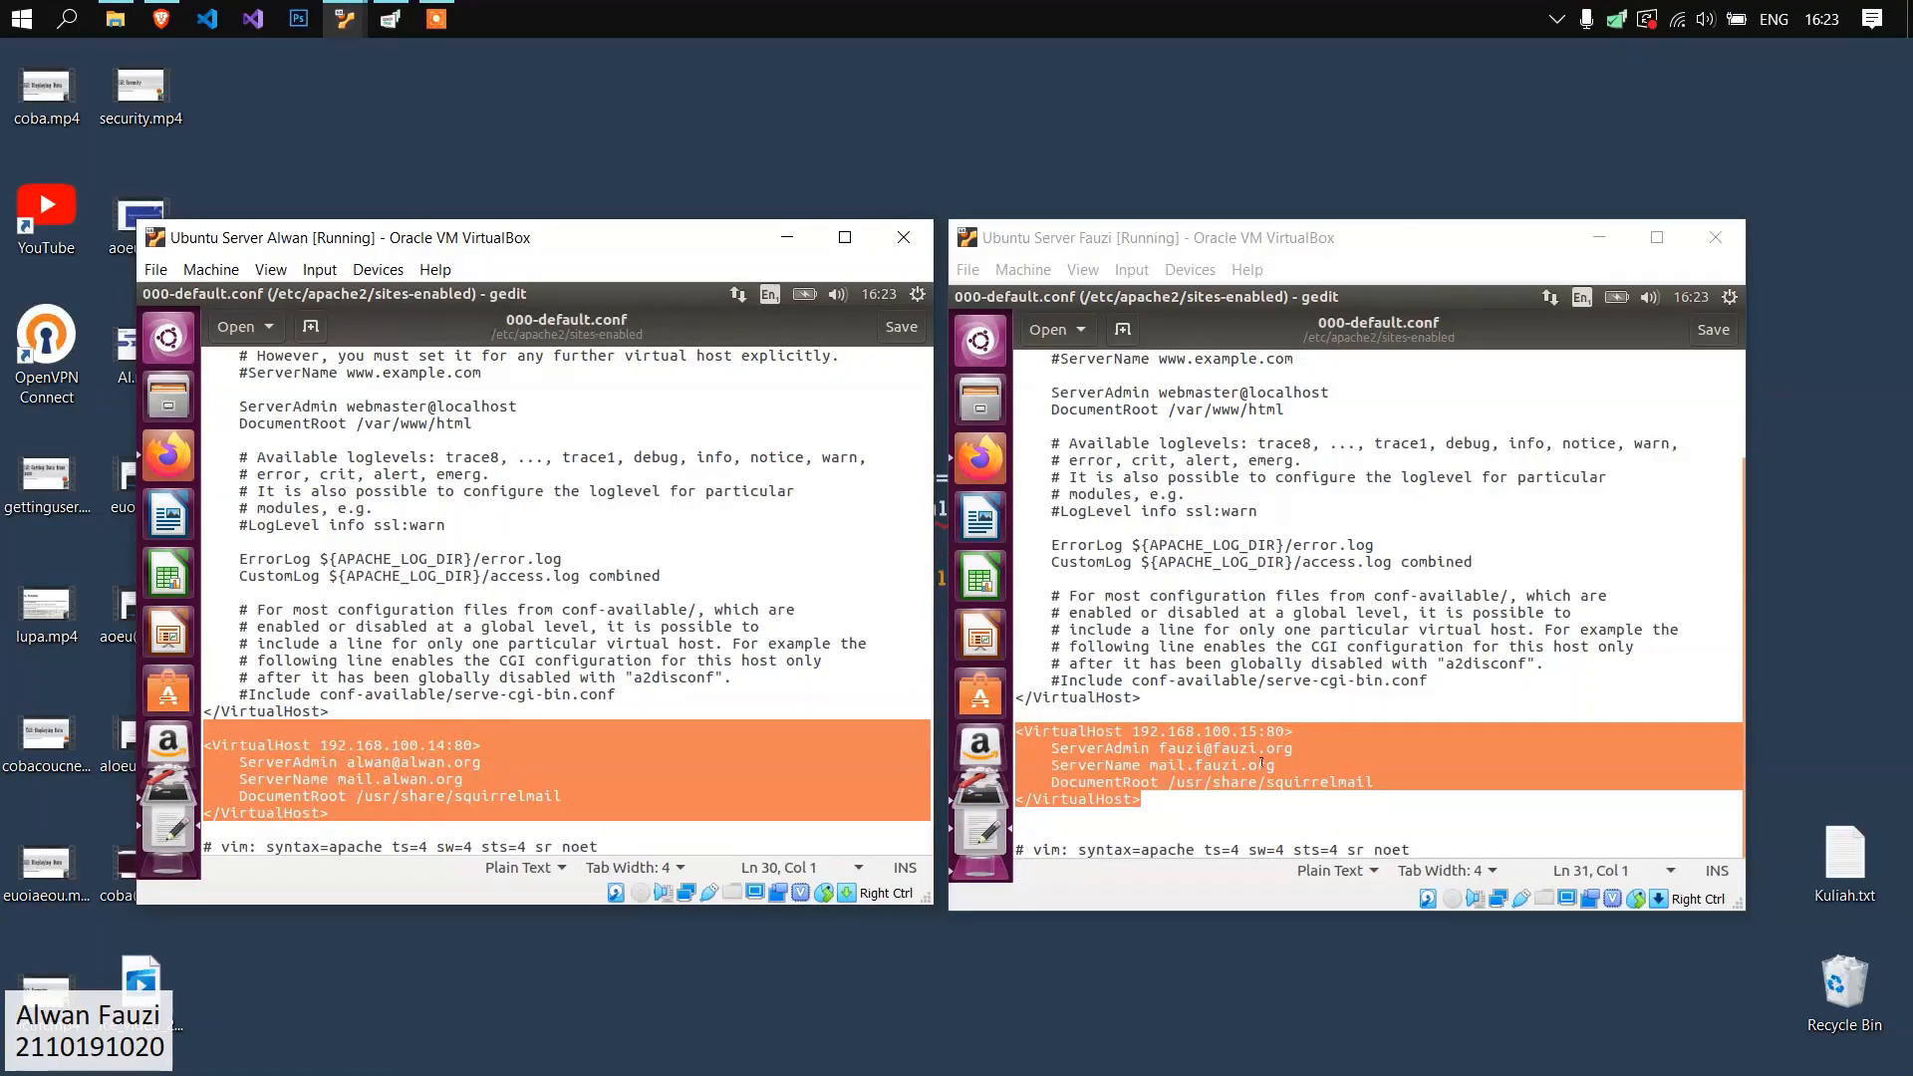
drag(358, 797, 560, 790)
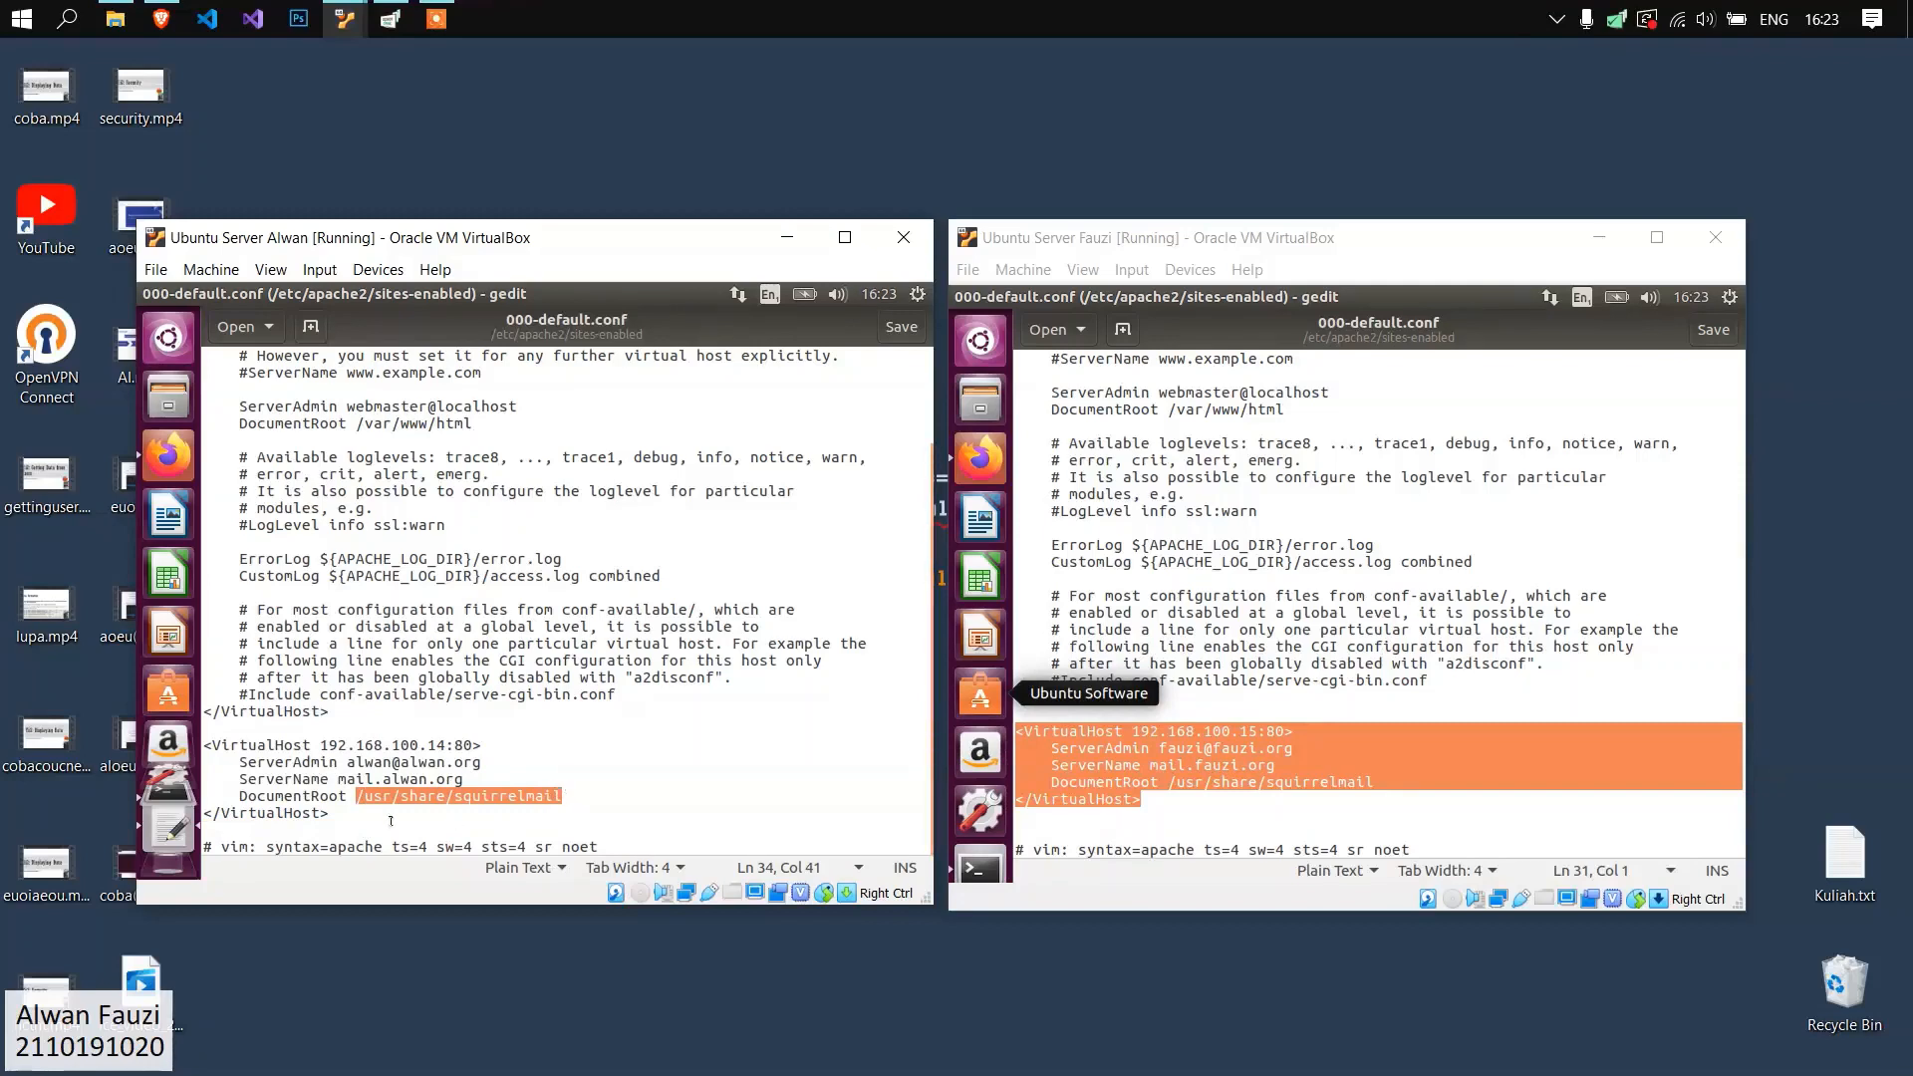
click(394, 825)
double_click(524, 796)
click(1241, 782)
drag(1169, 782, 1373, 784)
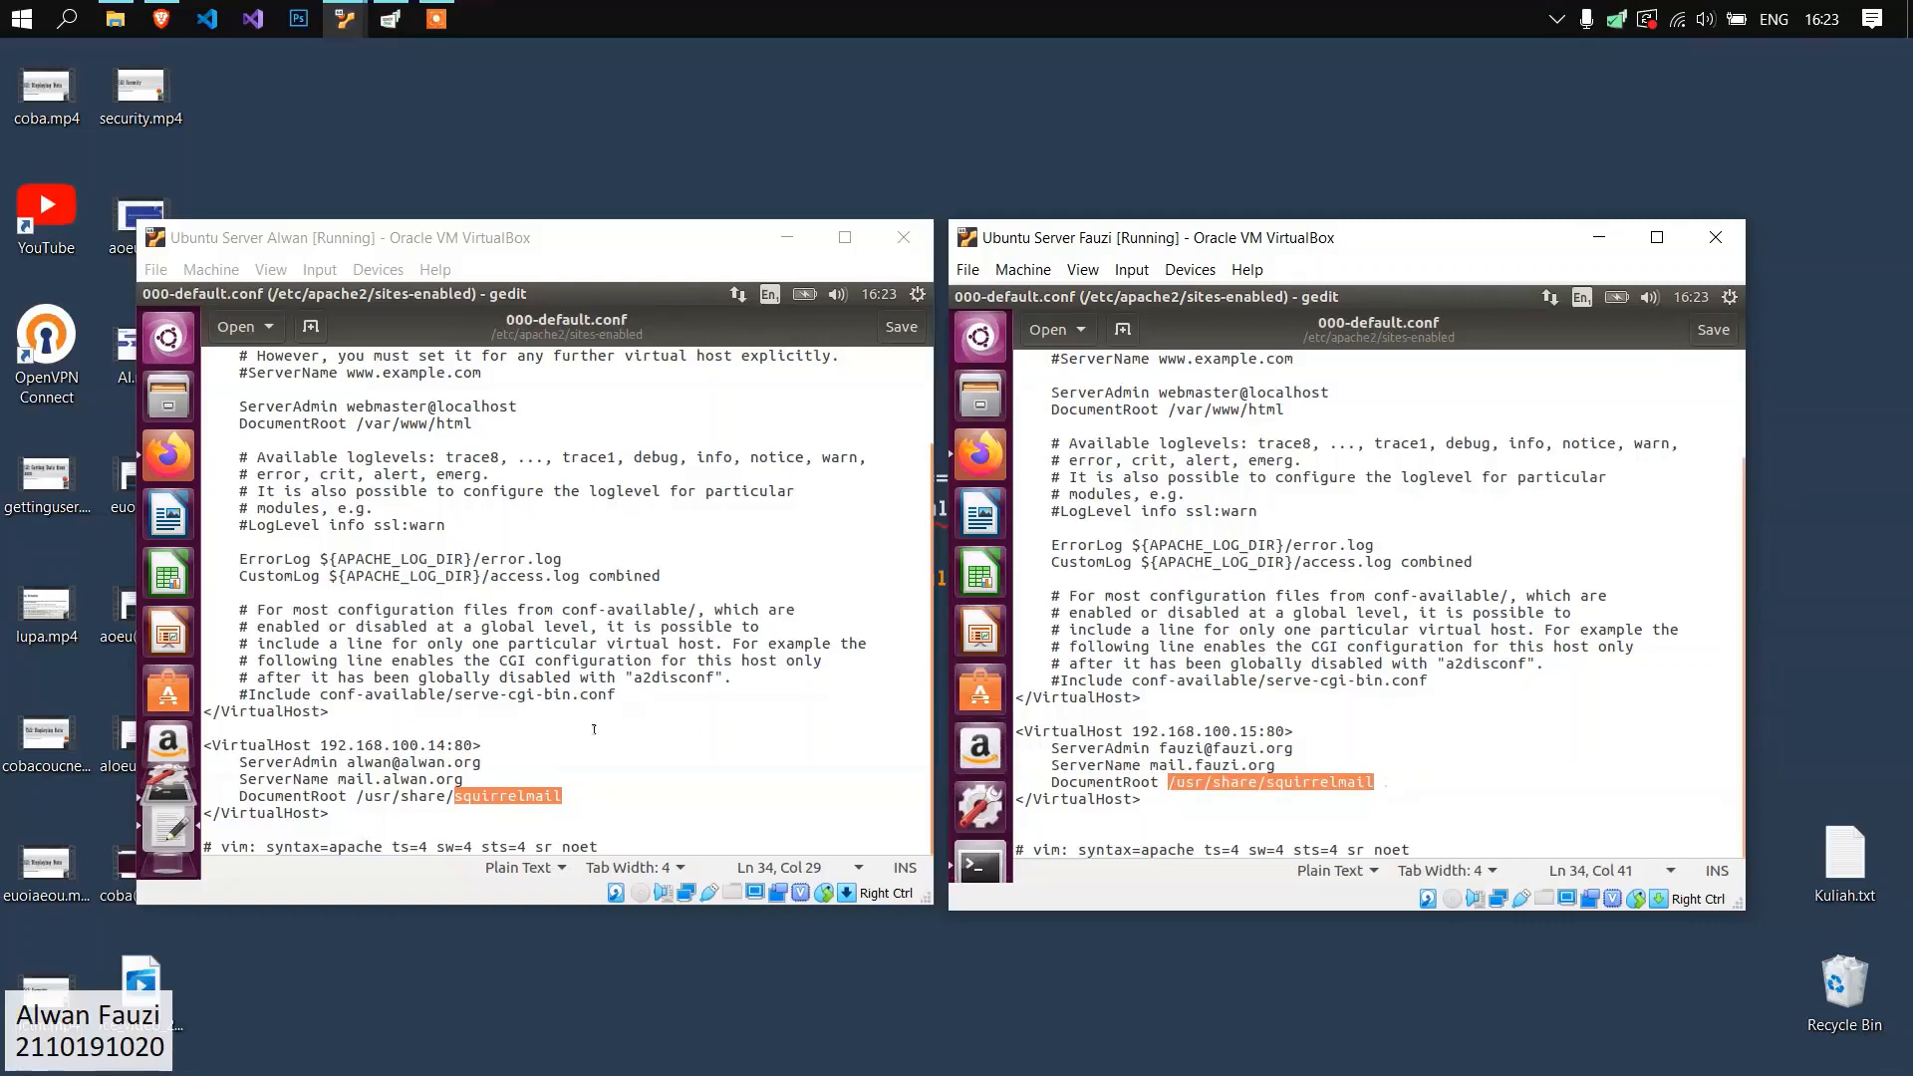
click(519, 796)
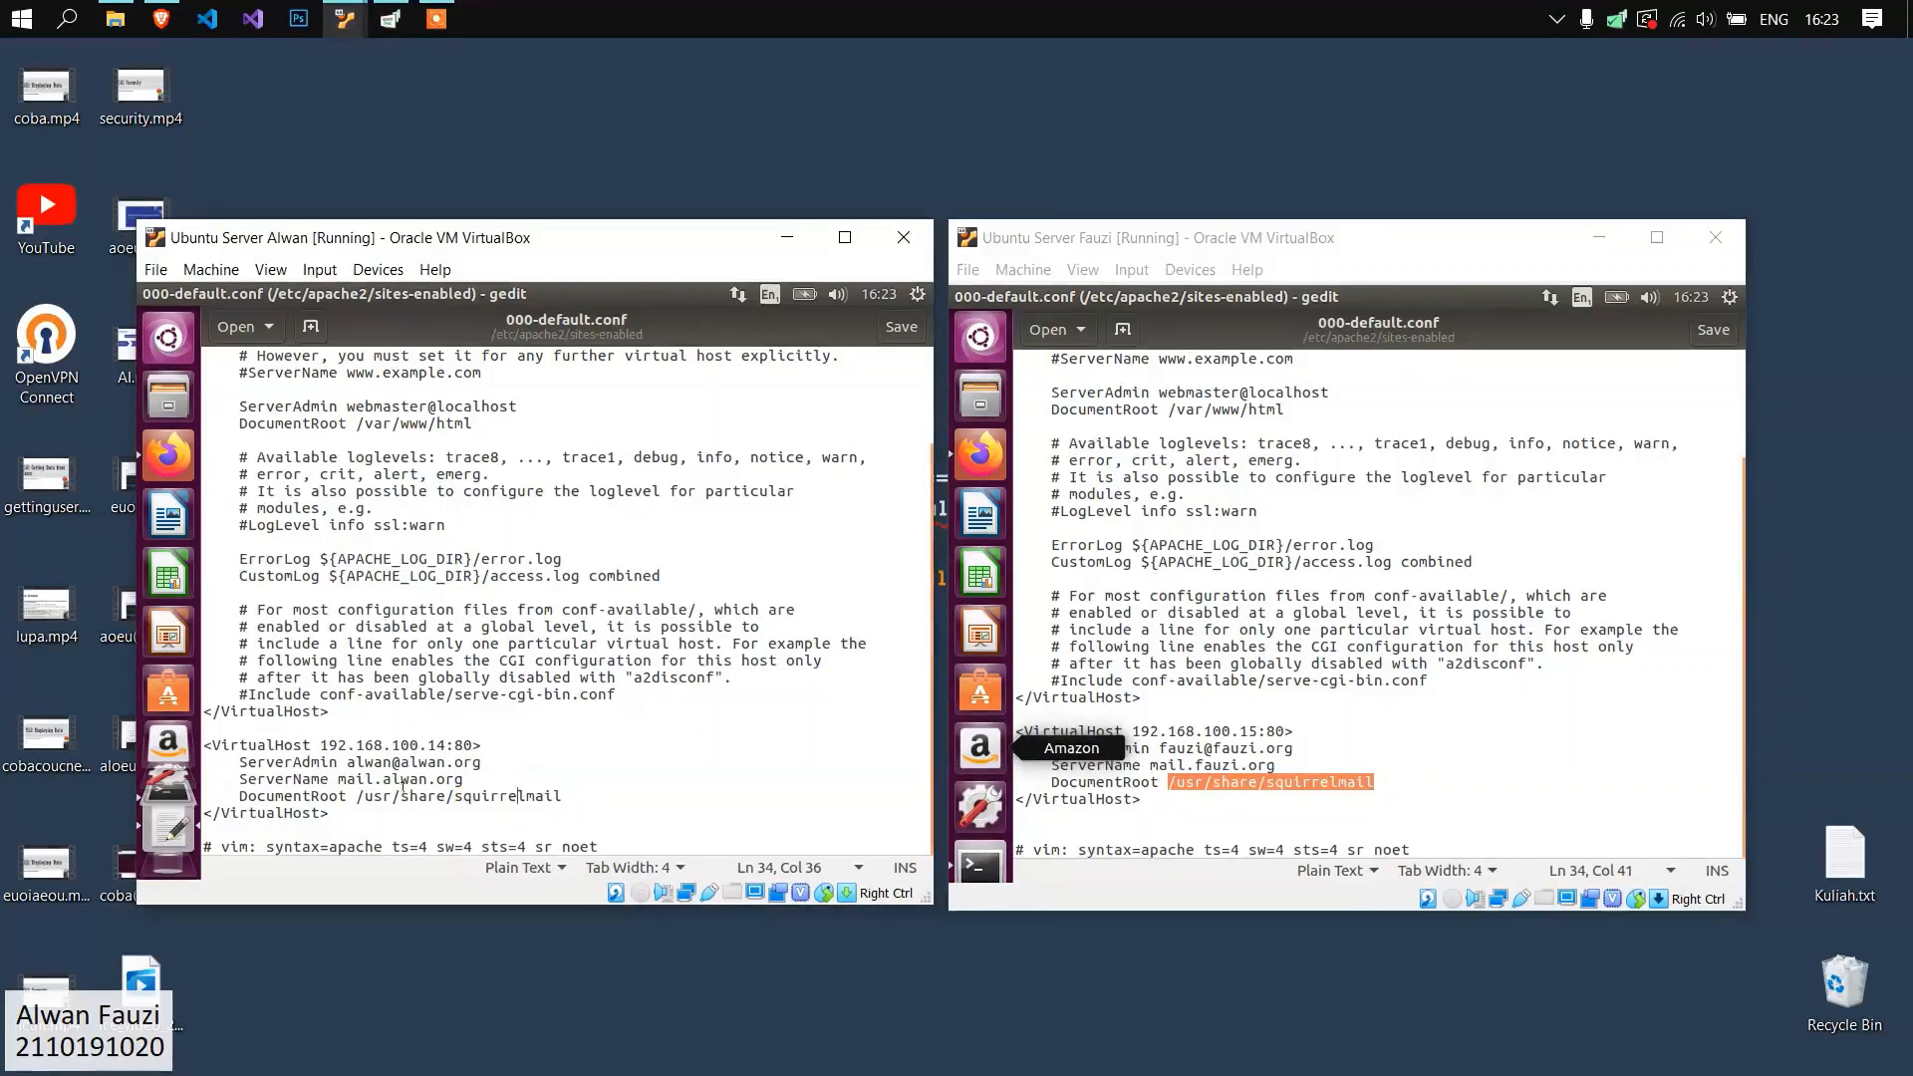
drag(357, 796, 567, 797)
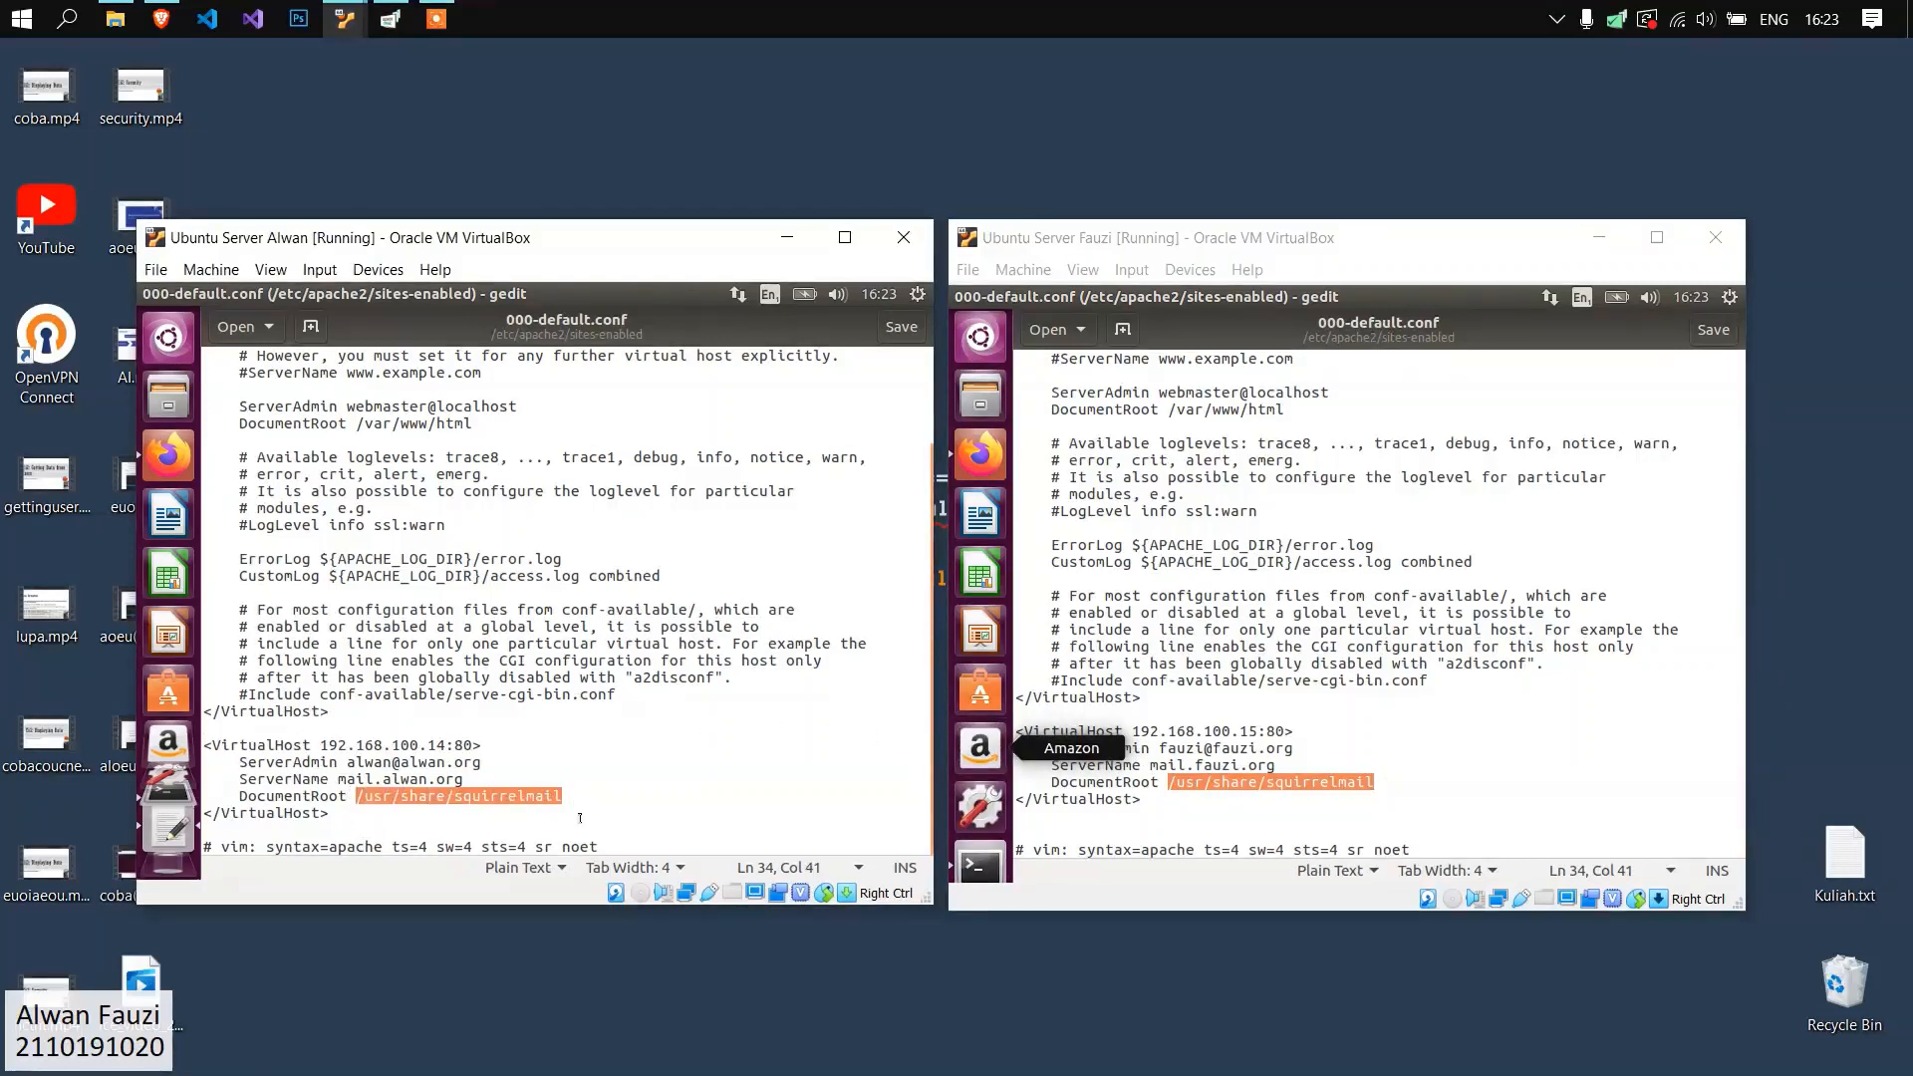
click(580, 823)
click(414, 796)
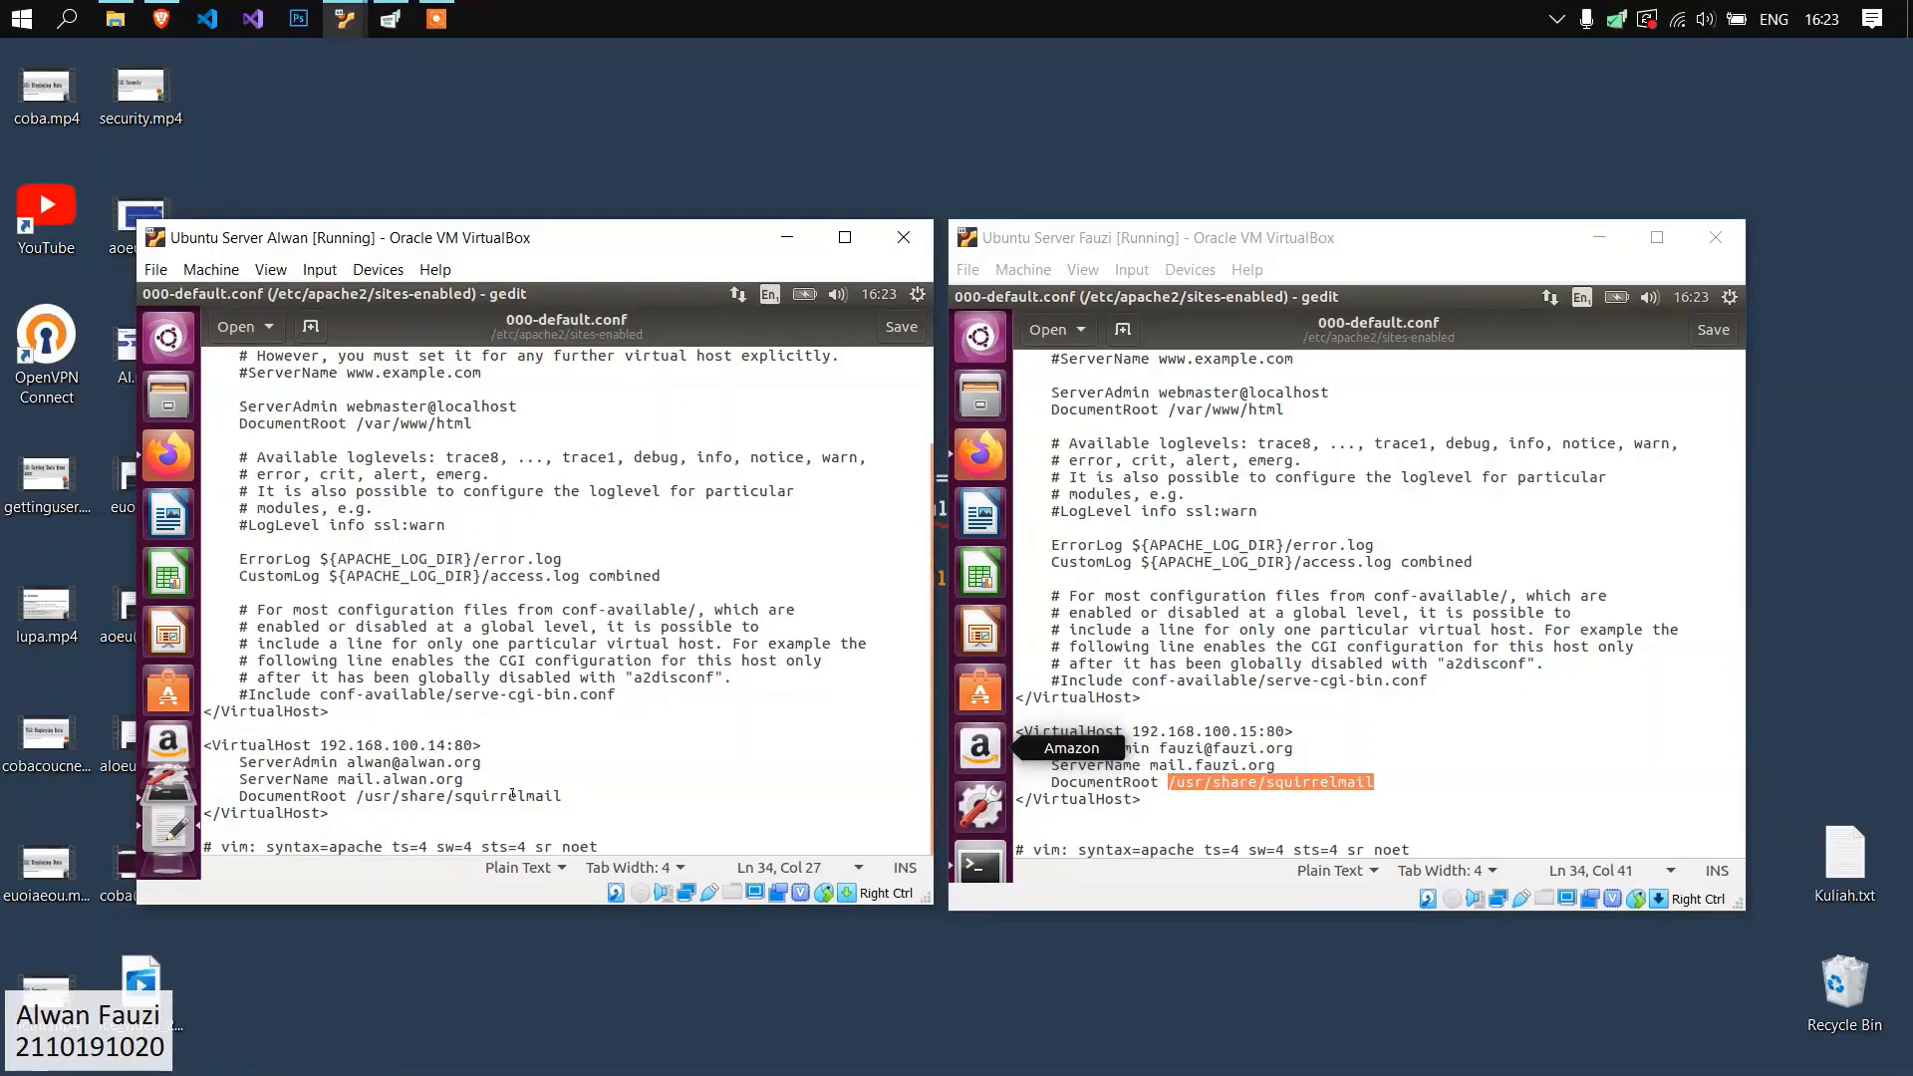
click(574, 793)
click(1204, 782)
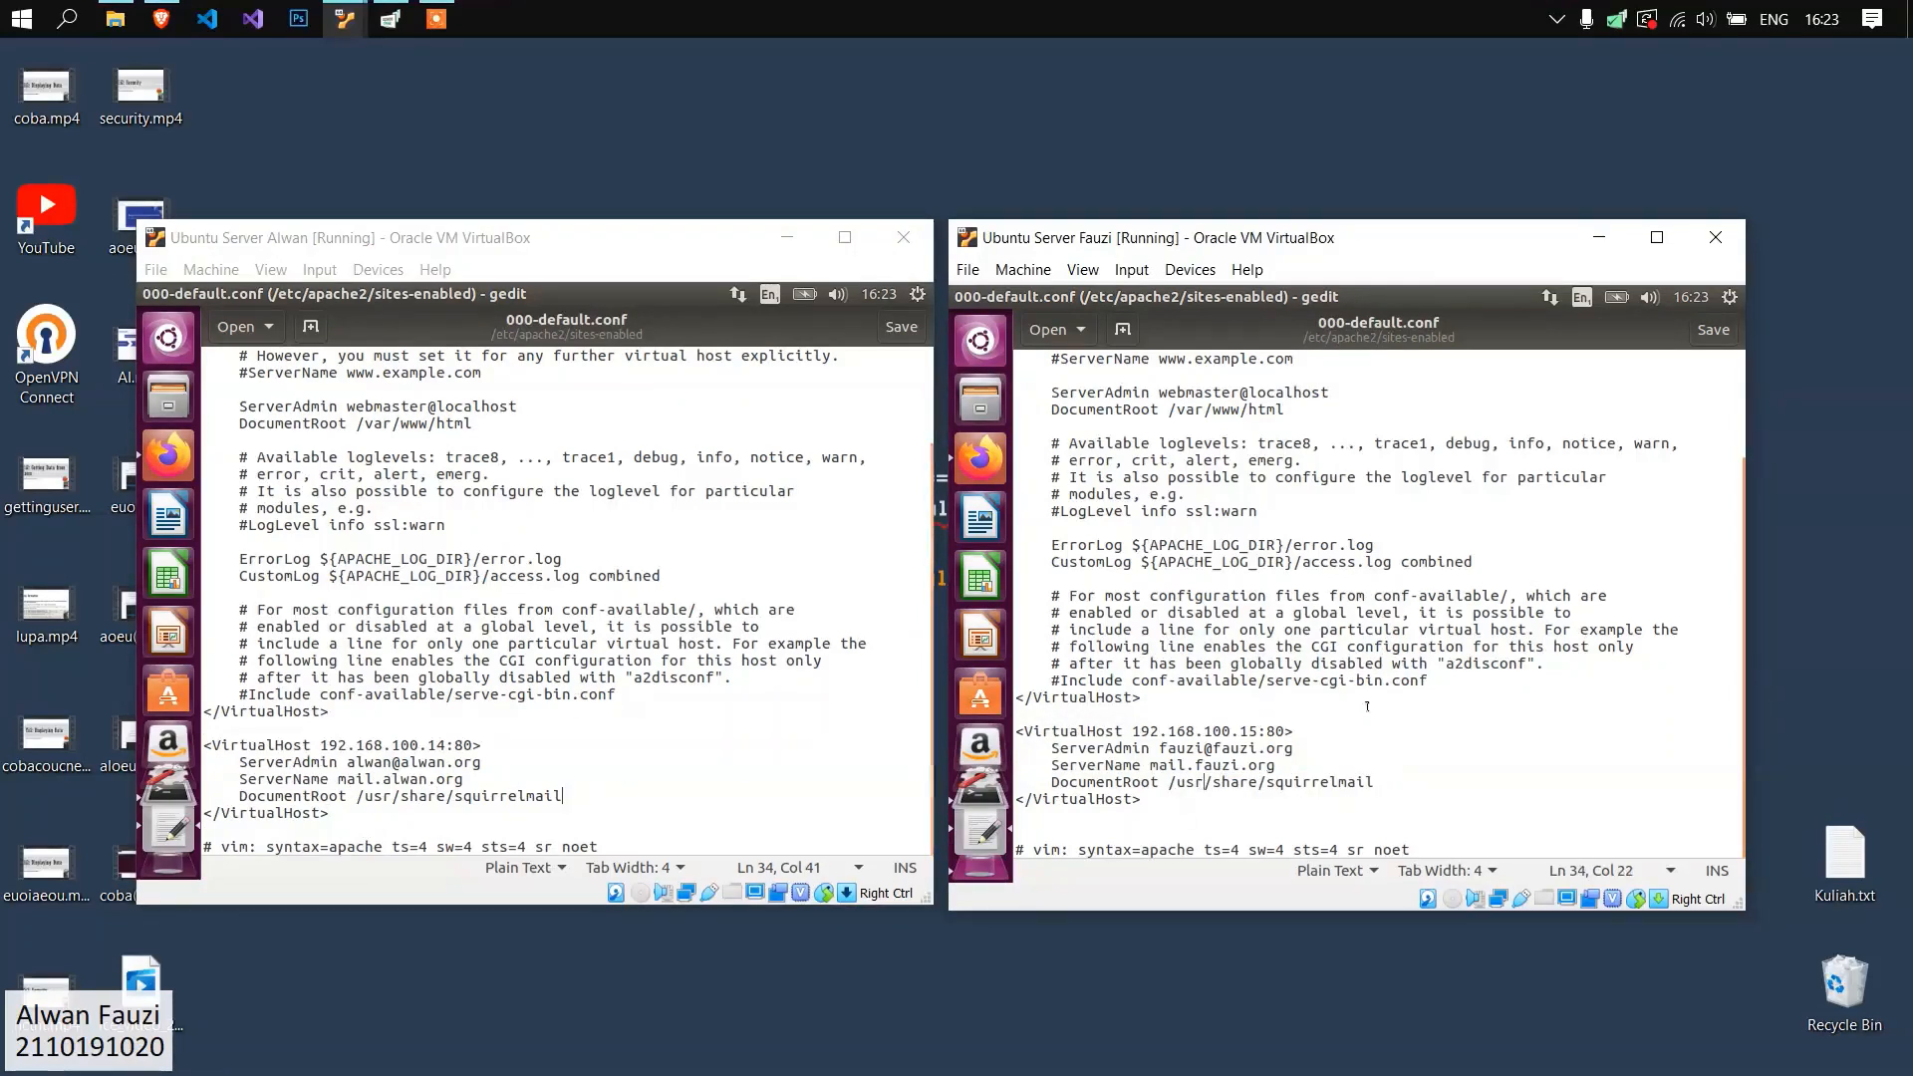
click(1257, 800)
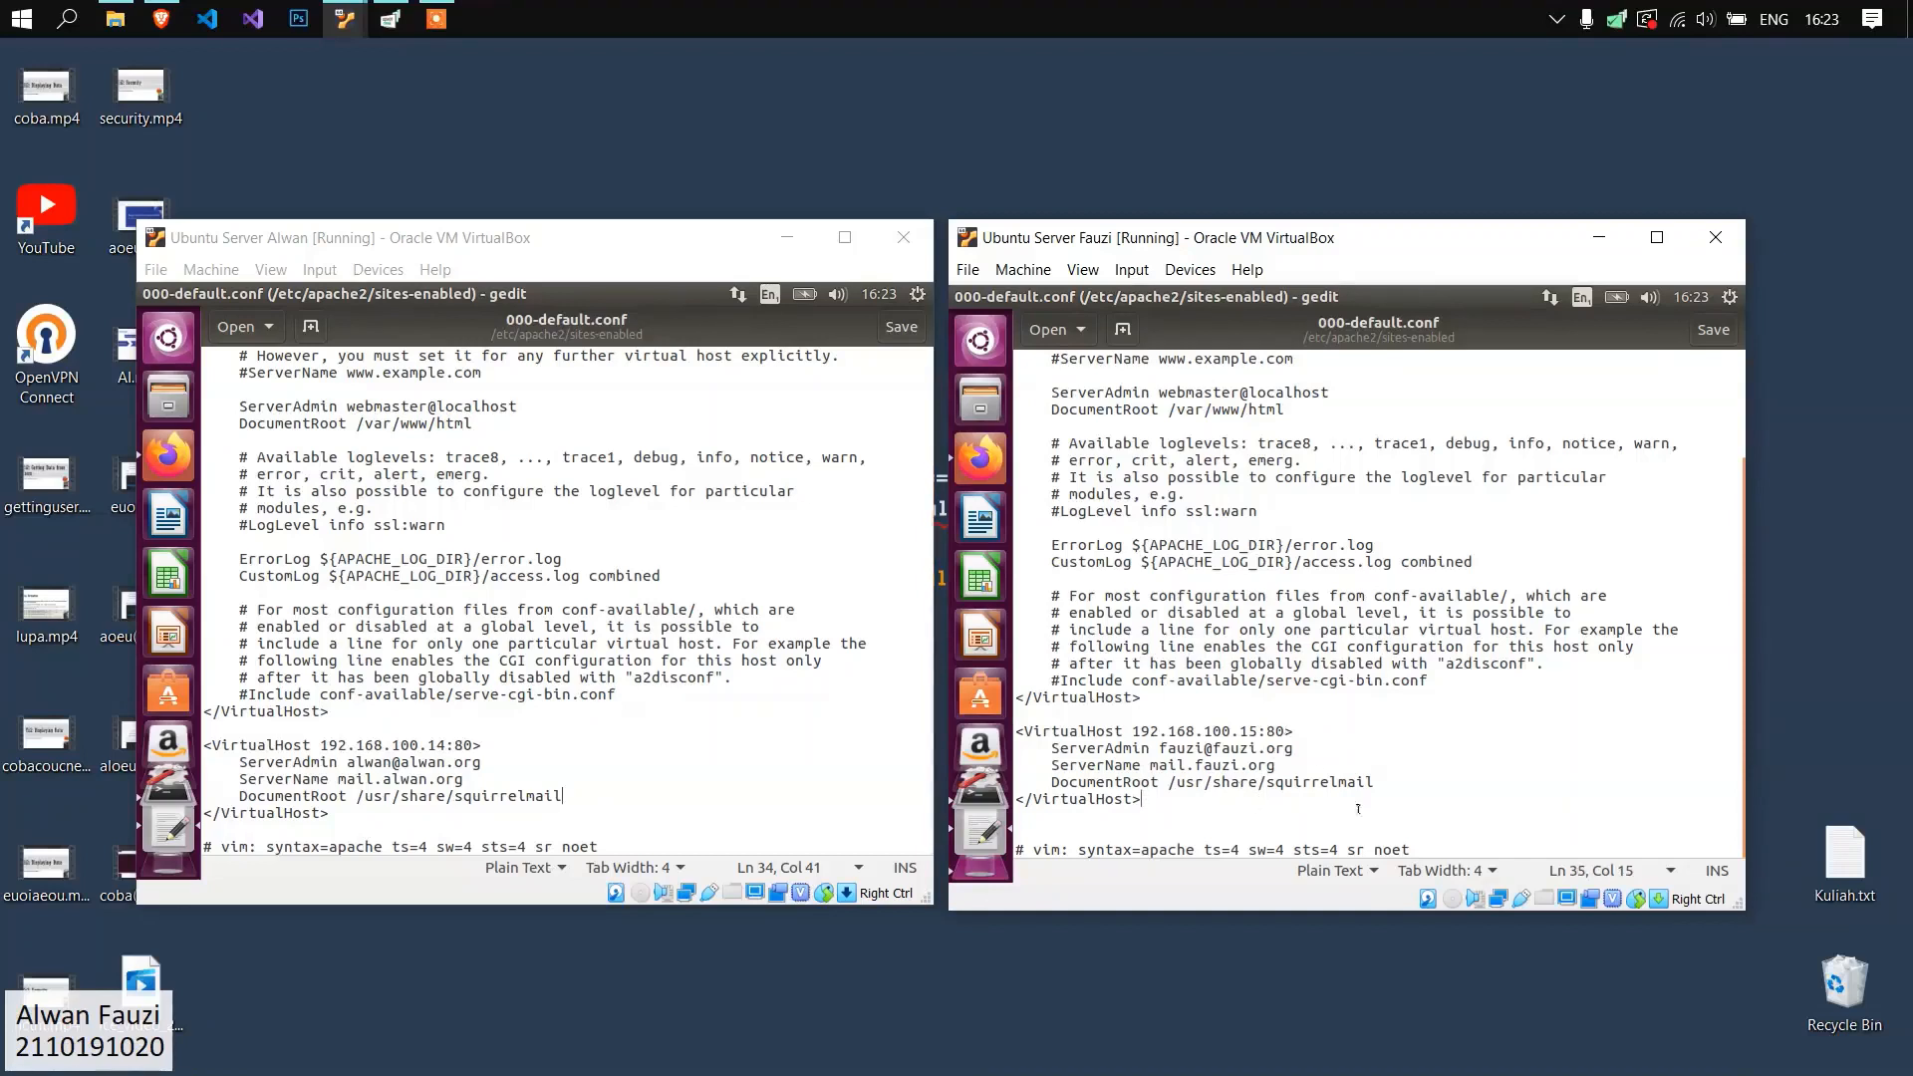
drag(1375, 782, 1164, 782)
drag(562, 795, 365, 795)
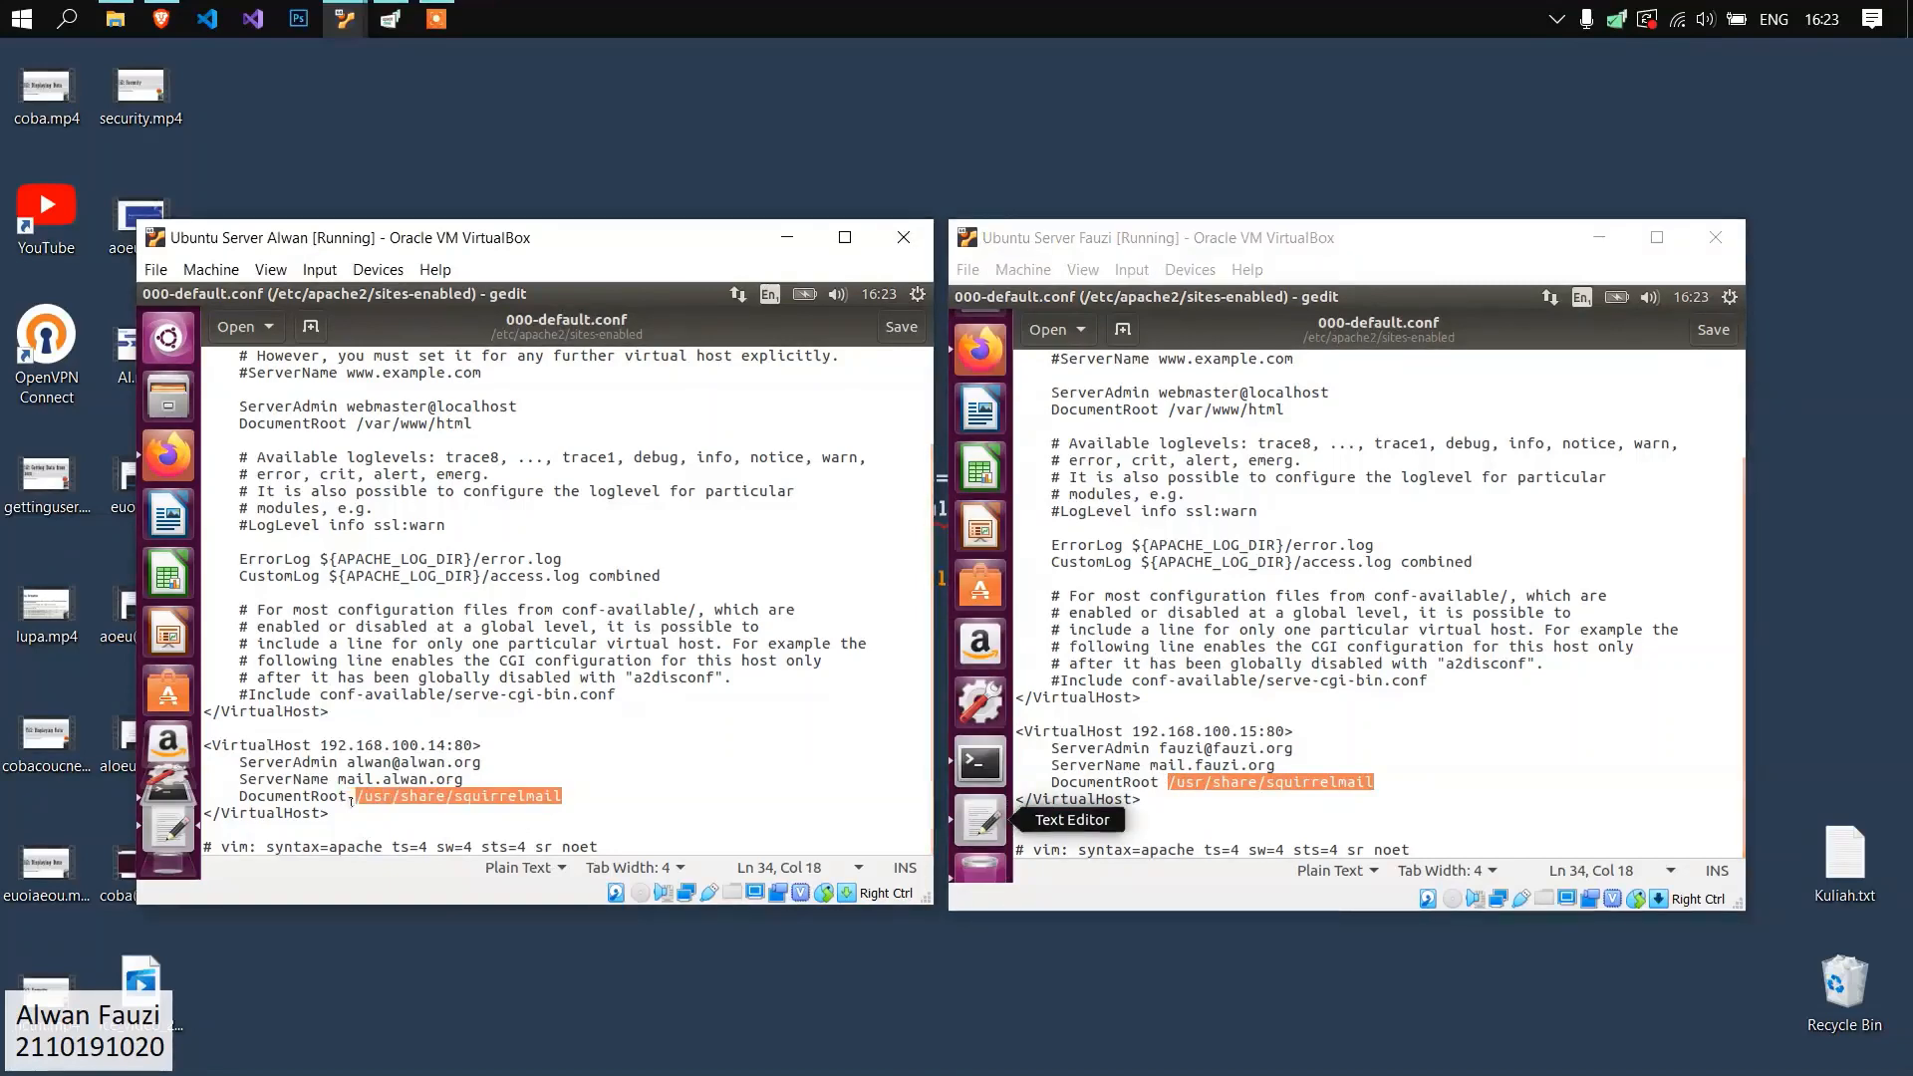
click(360, 796)
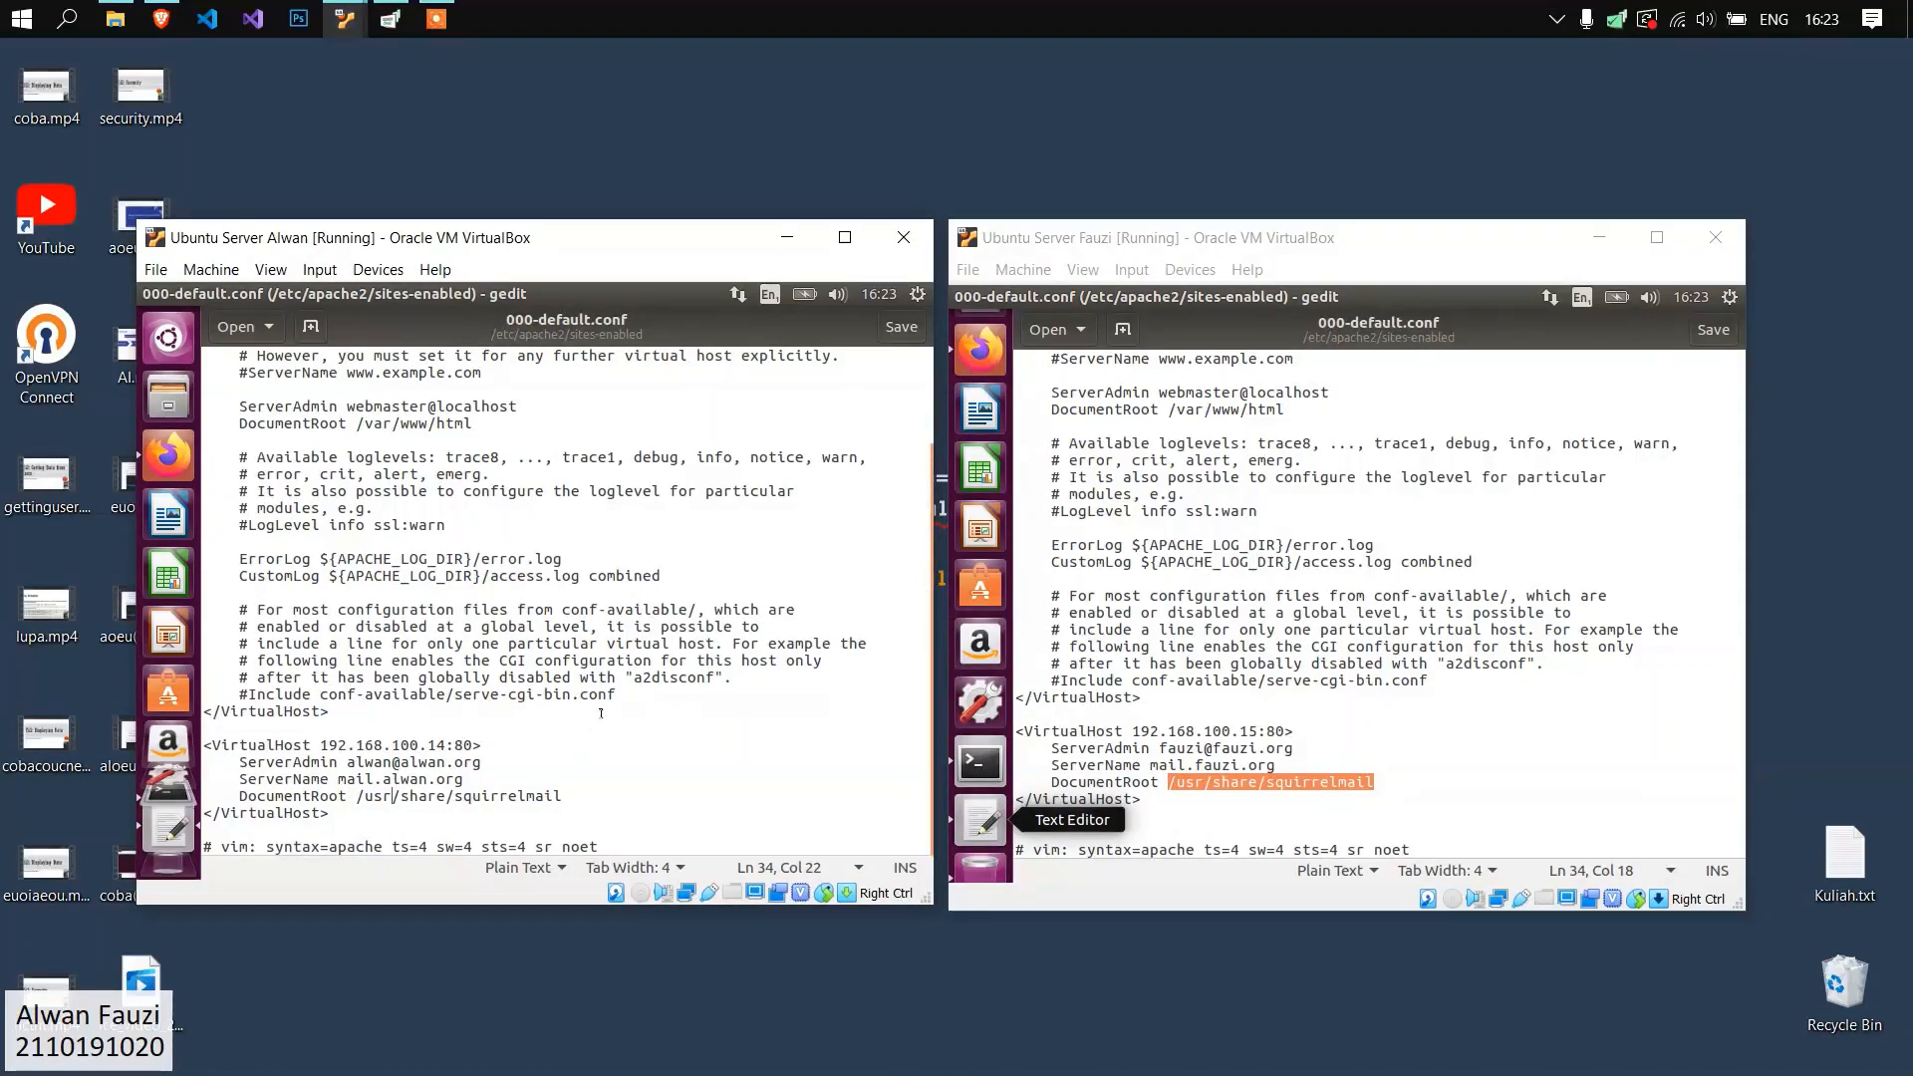
Close the 000-default.conf file in gedit on both servers.
scroll(601, 713, up, 3)
scroll(1344, 597, up, 3)
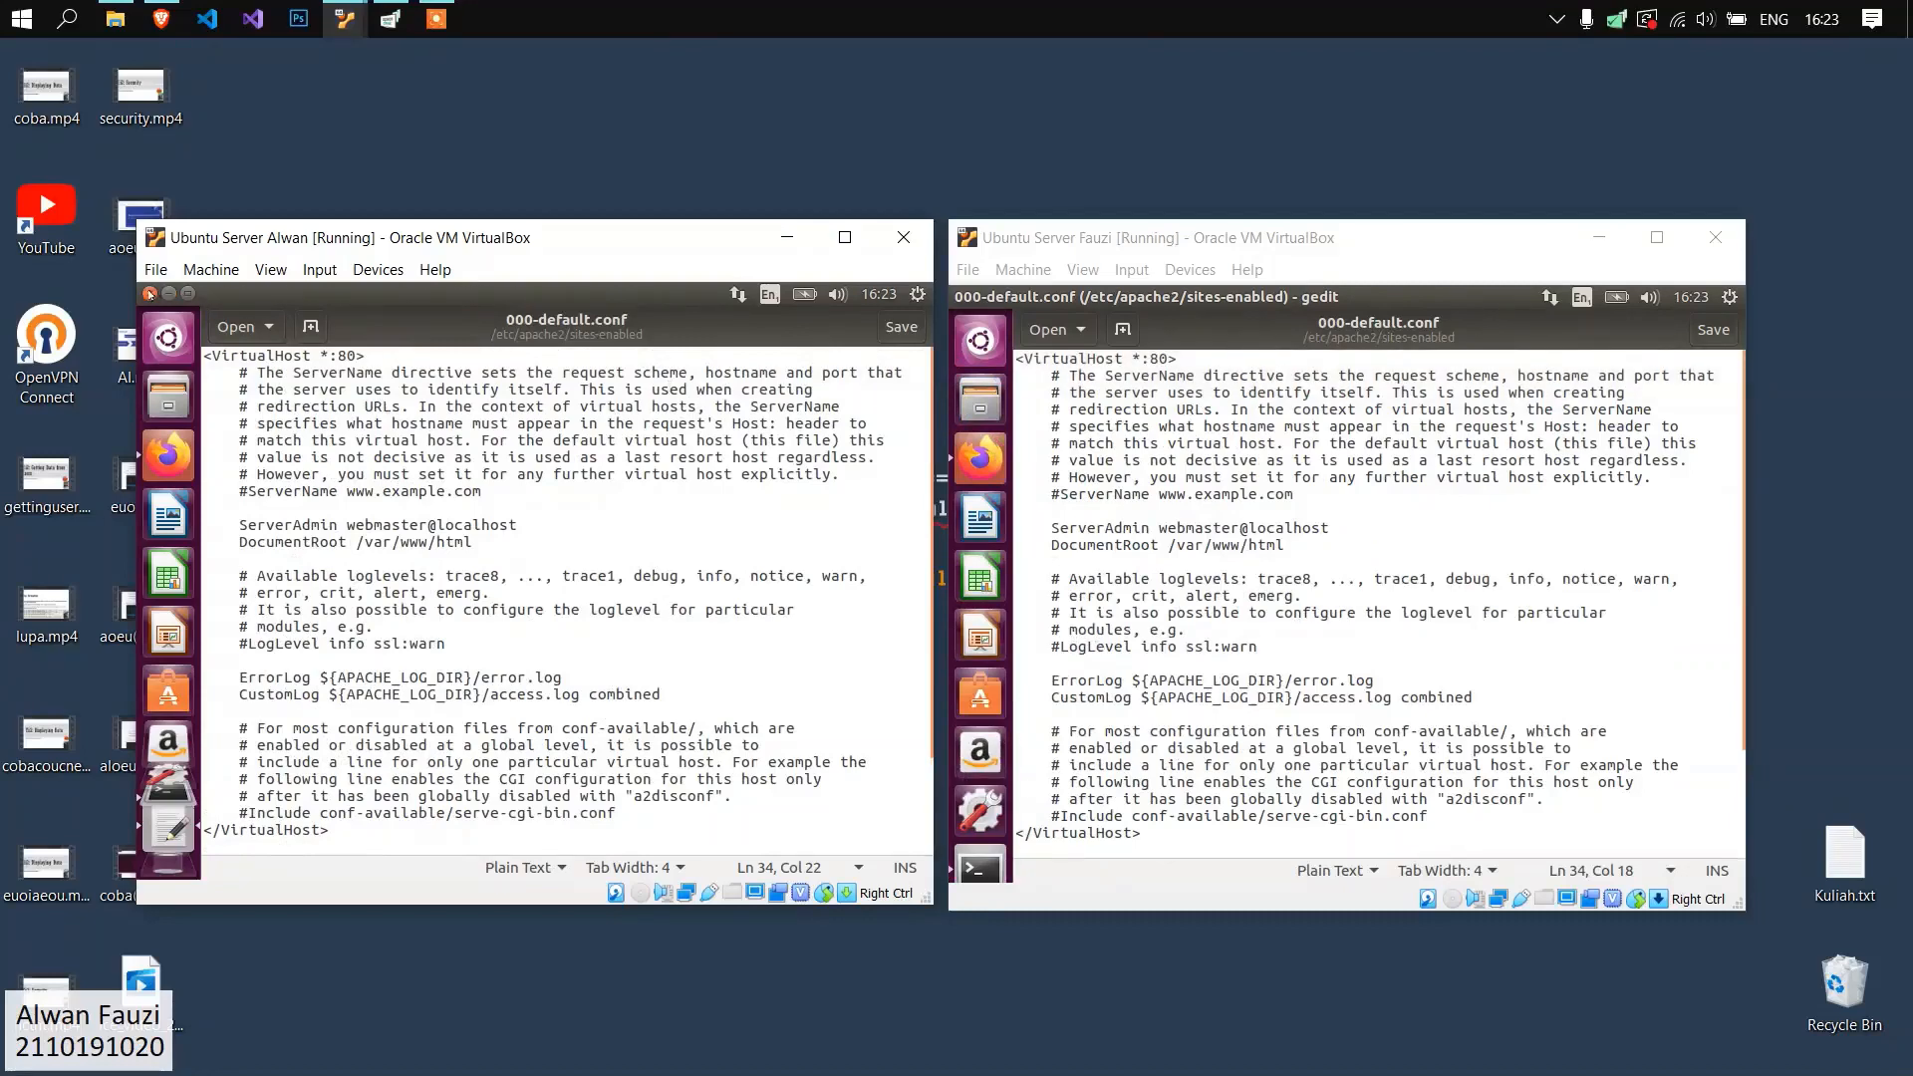
click(149, 293)
click(961, 297)
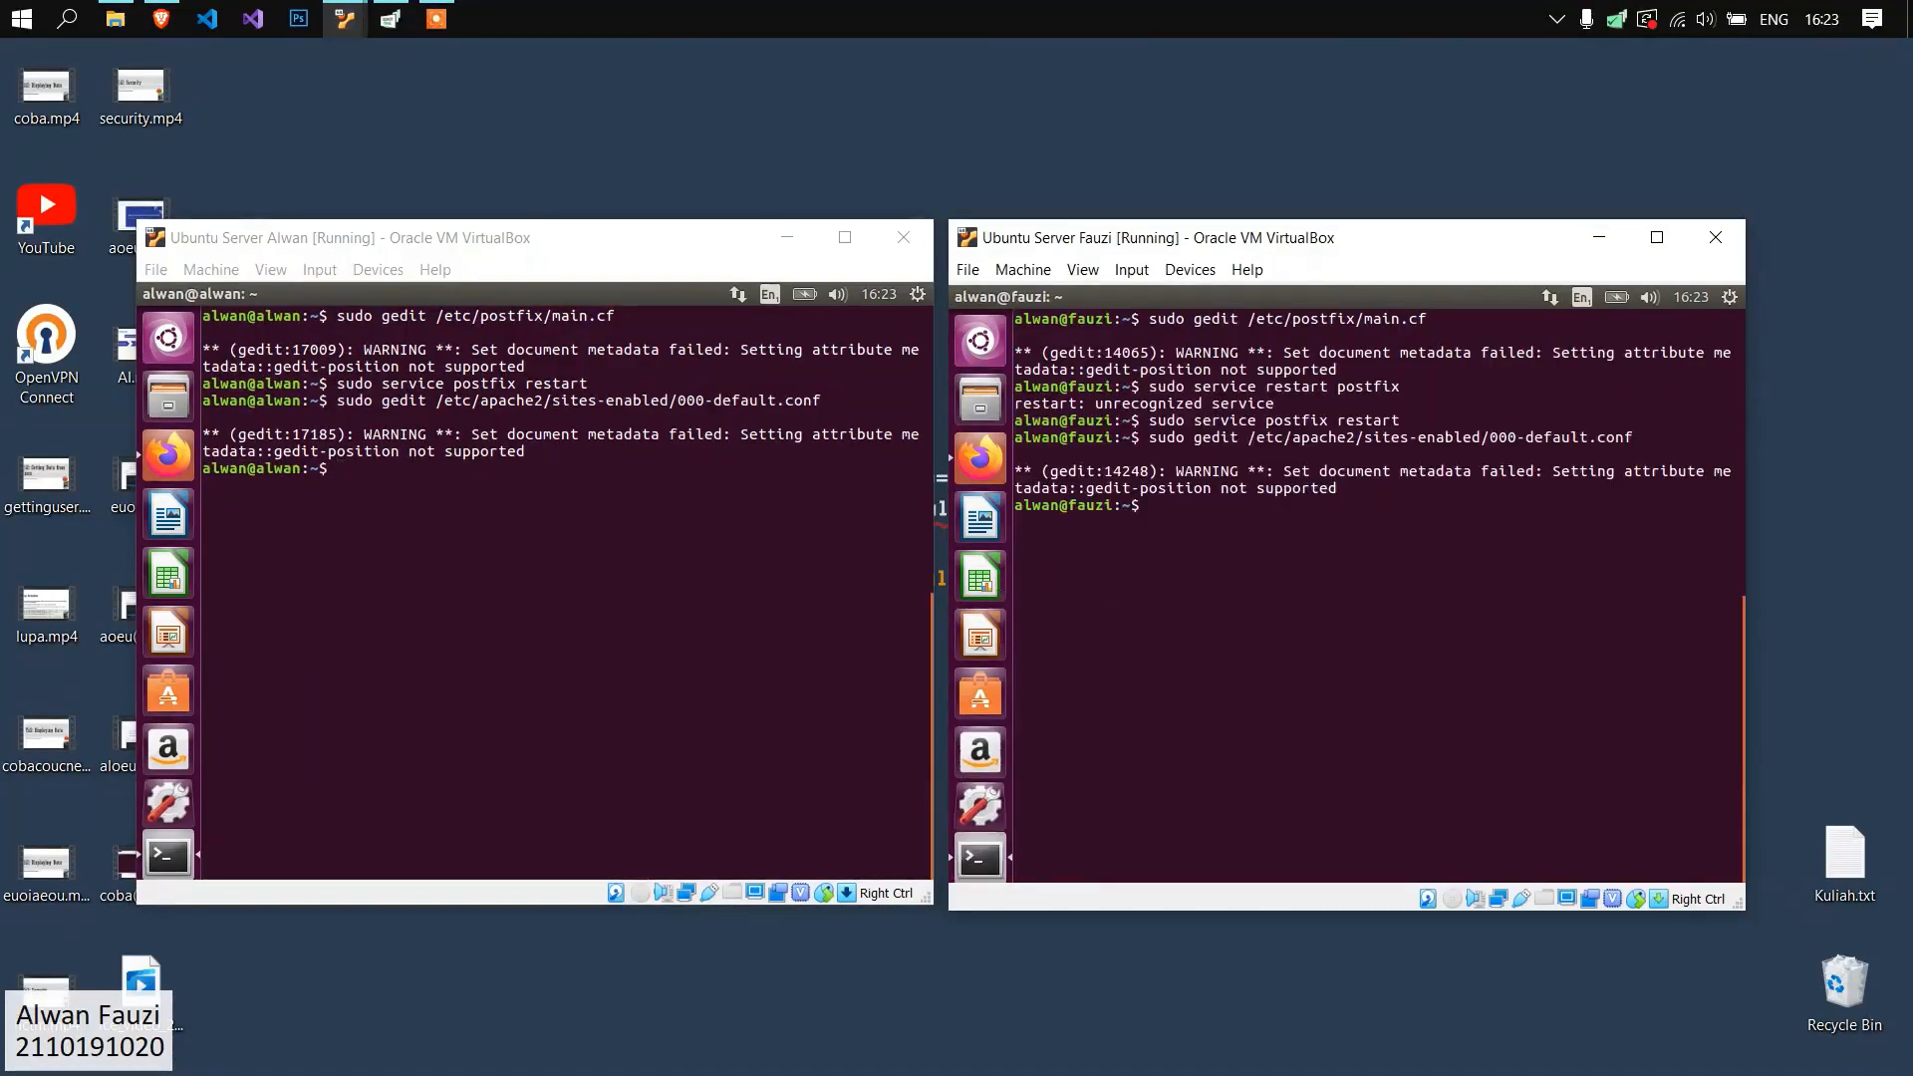
Restart the Apache service on the first server with "sudo service apache2 restart".
click(532, 475)
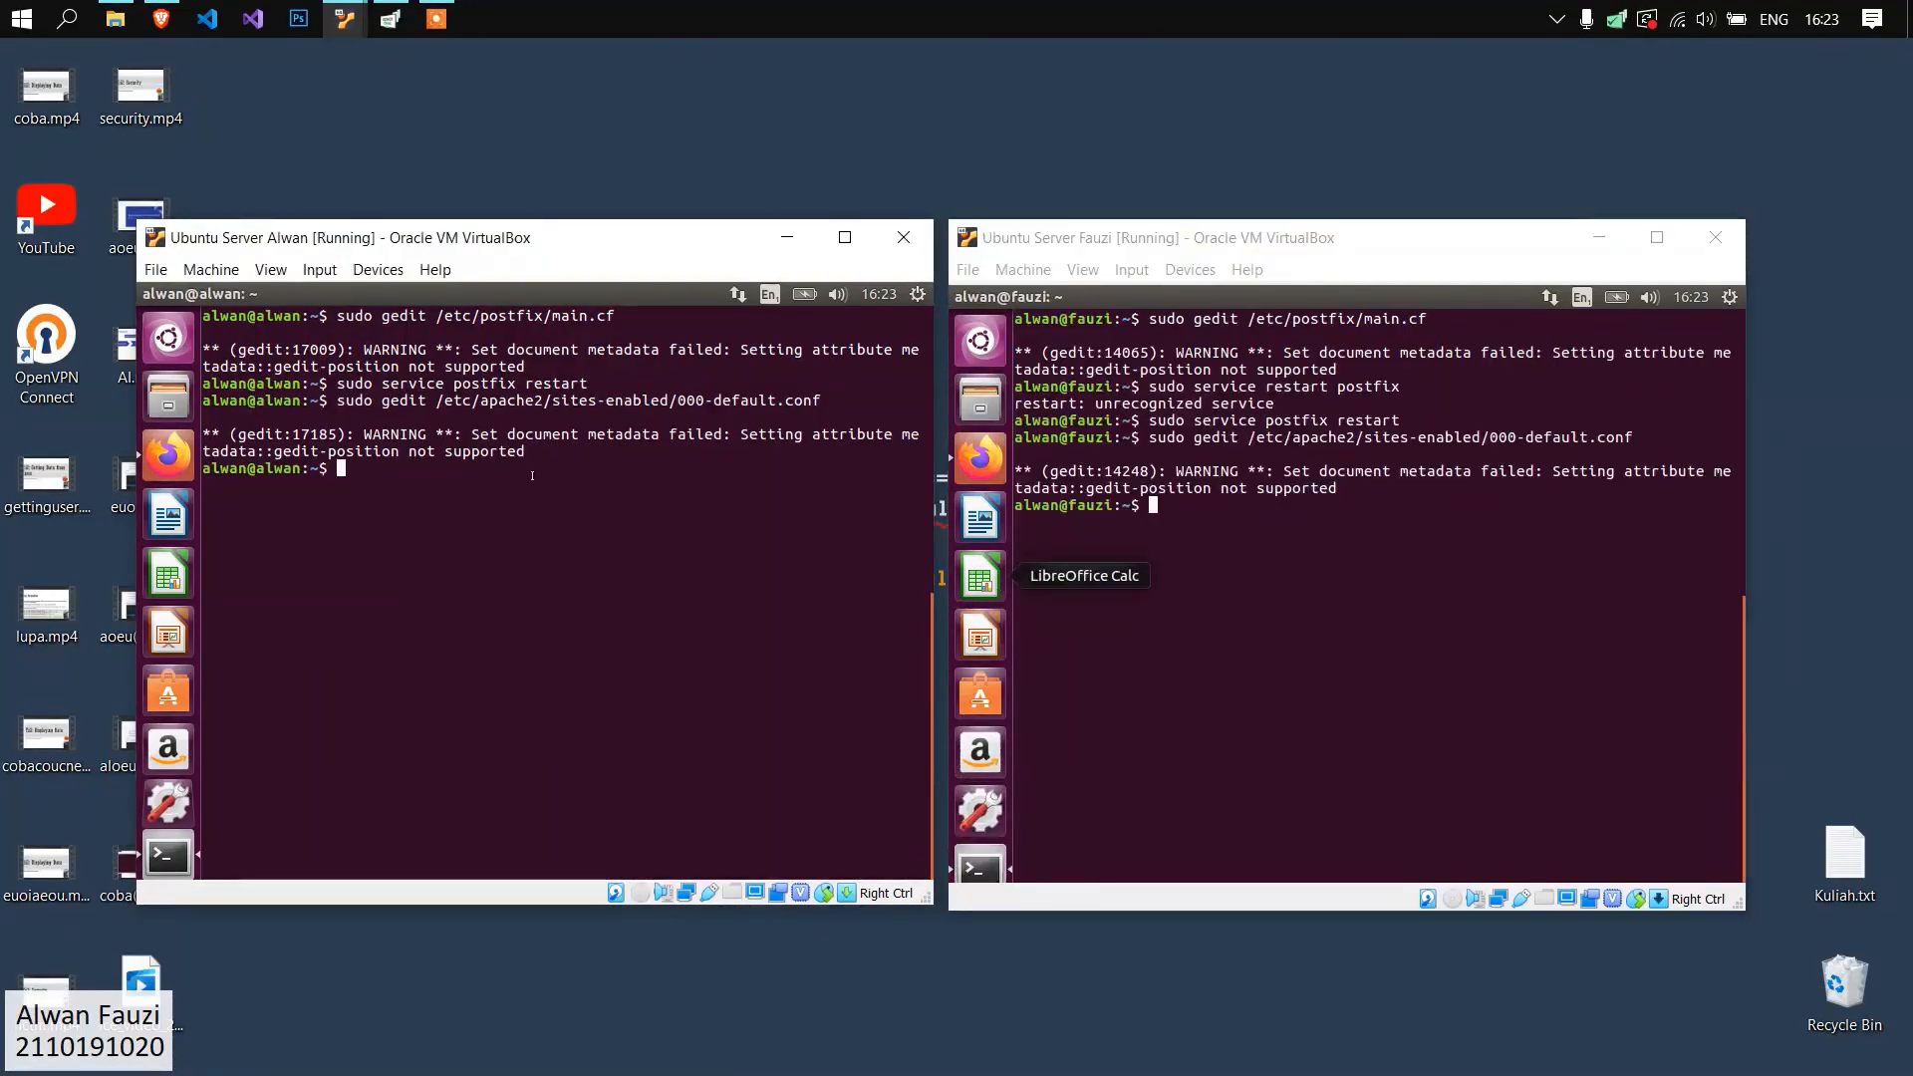
text(sudo service apache2 restart)
key(Return)
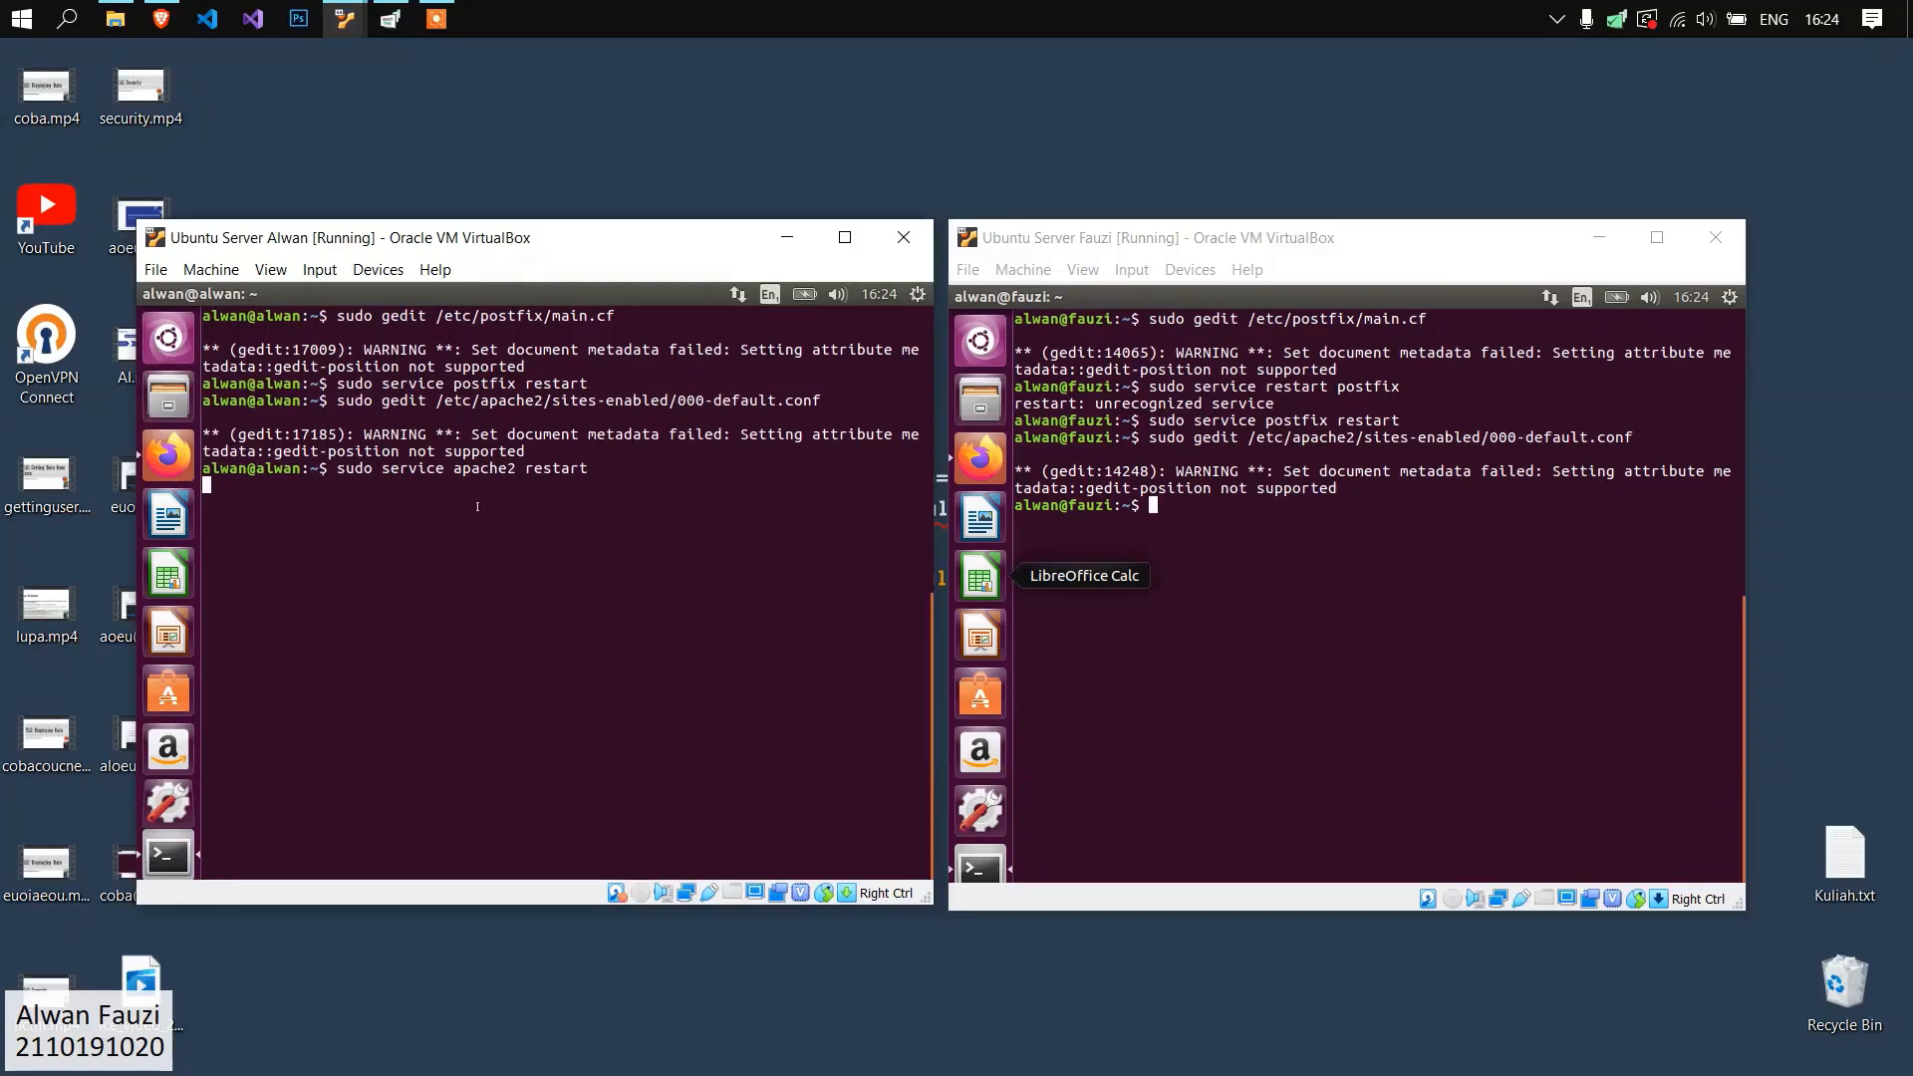
Restart the Apache service on the second server with "sudo service apache2 restart".
click(1266, 553)
text(sudo service apache2 restart)
key(Return)
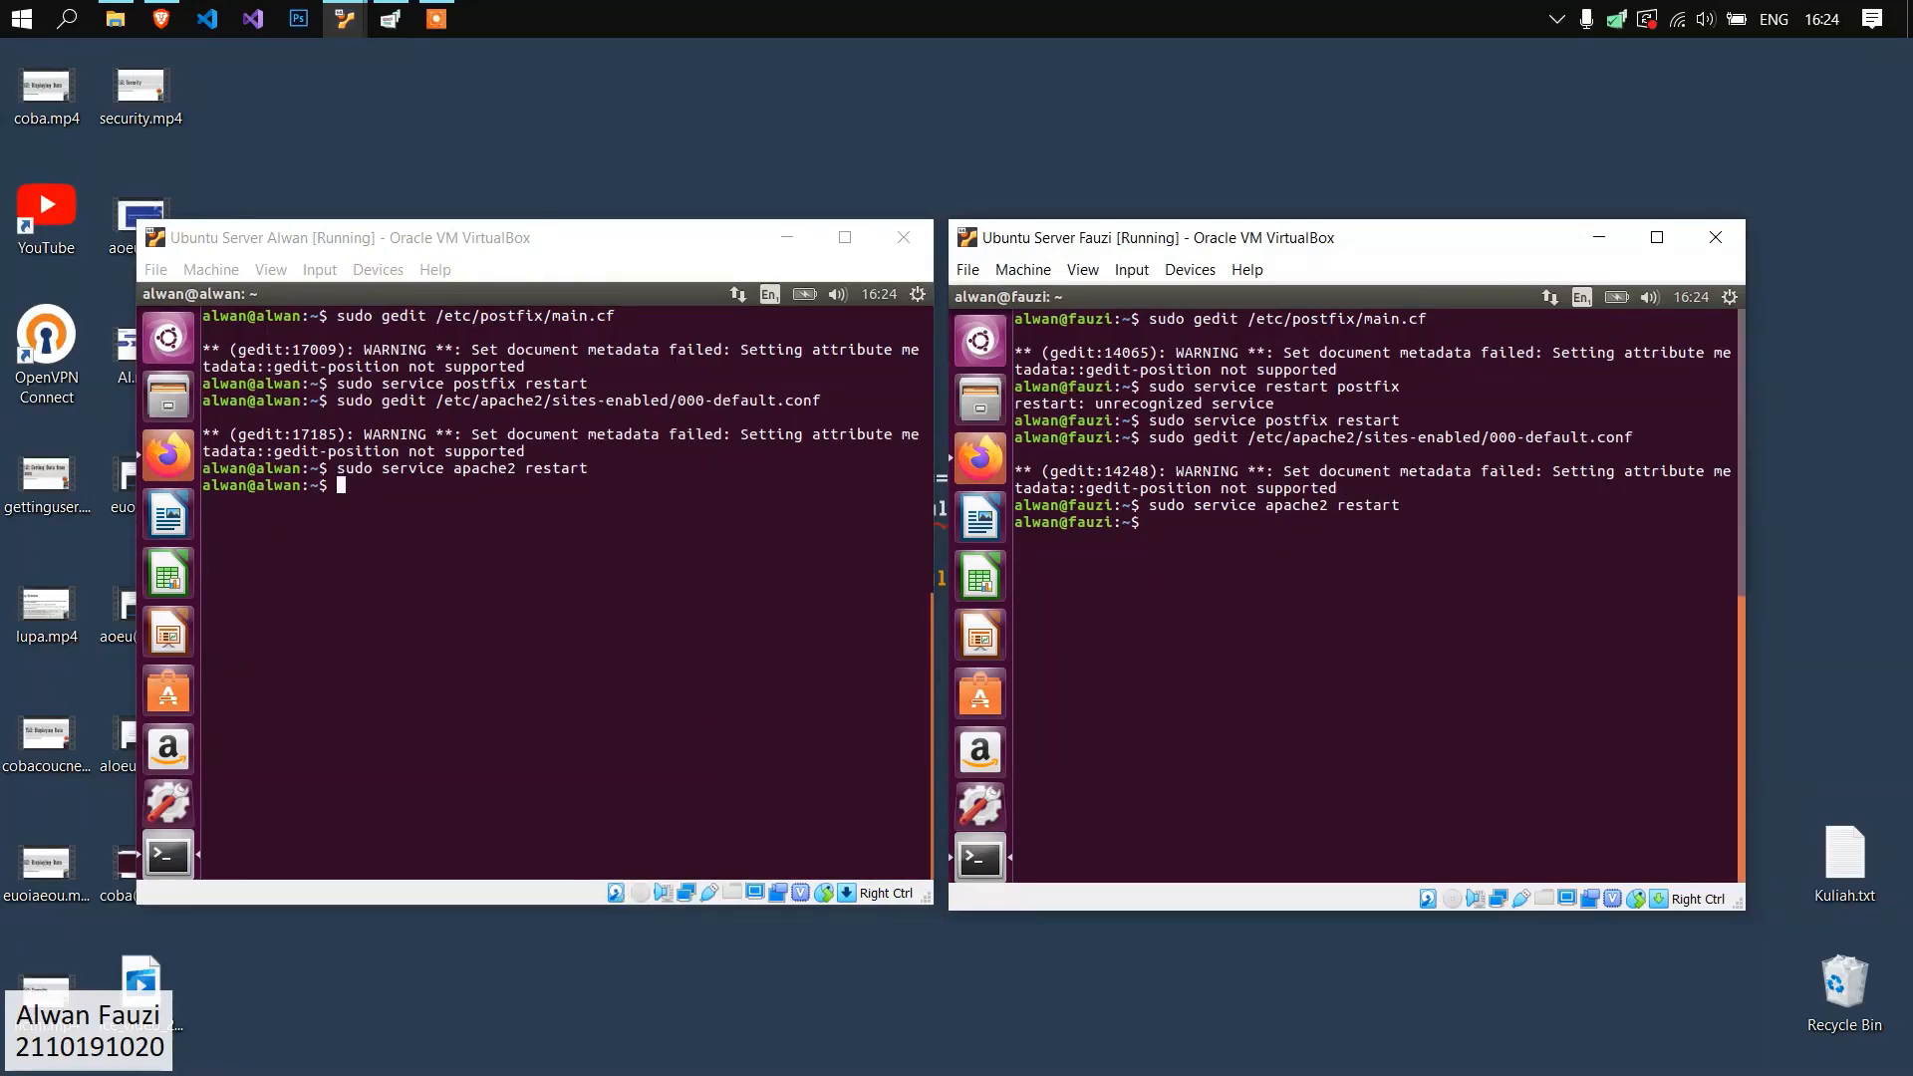
Restart the Courier authentication daemon on the first server with "sudo service courier-authdaemon restart".
click(586, 556)
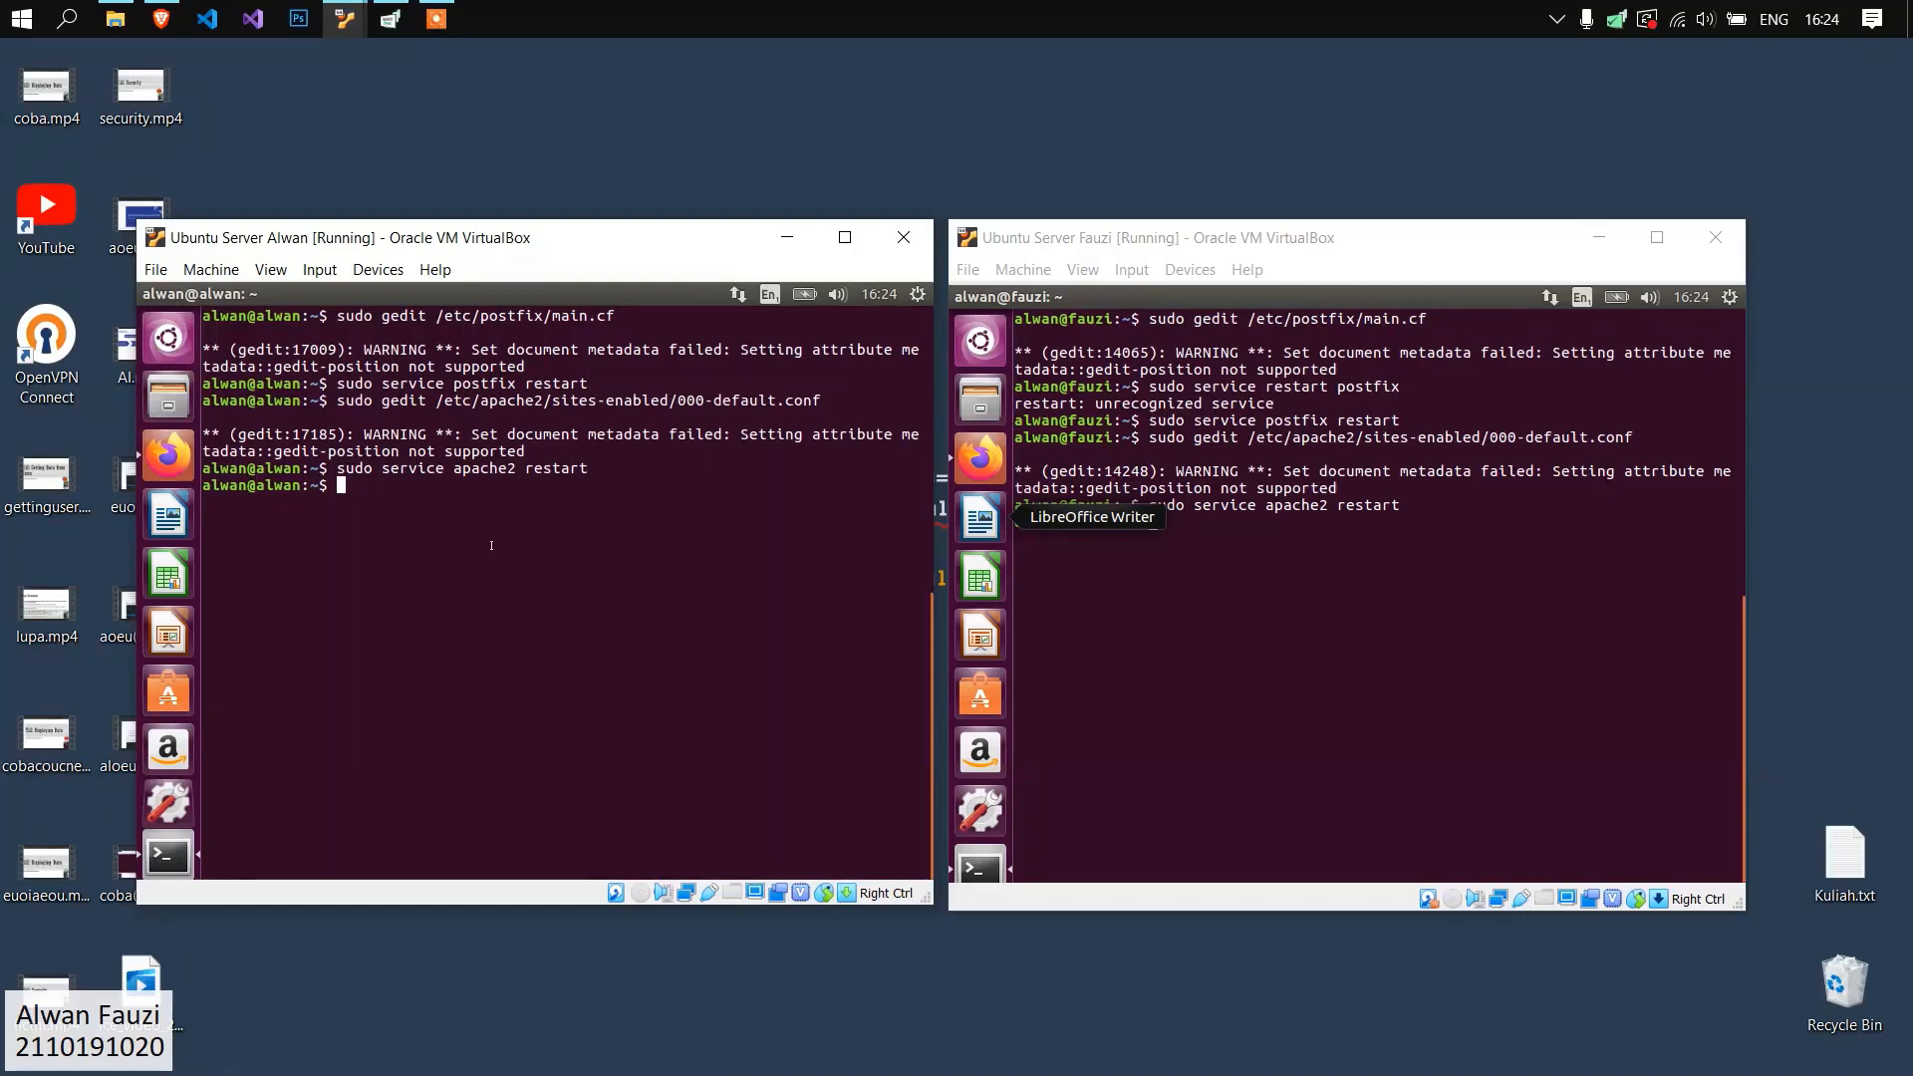
text(service courie)
text(rh-)
key(BackSpace)
key(BackSpace)
text(au)
key(BackSpace)
key(BackSpace)
text(-authdae)
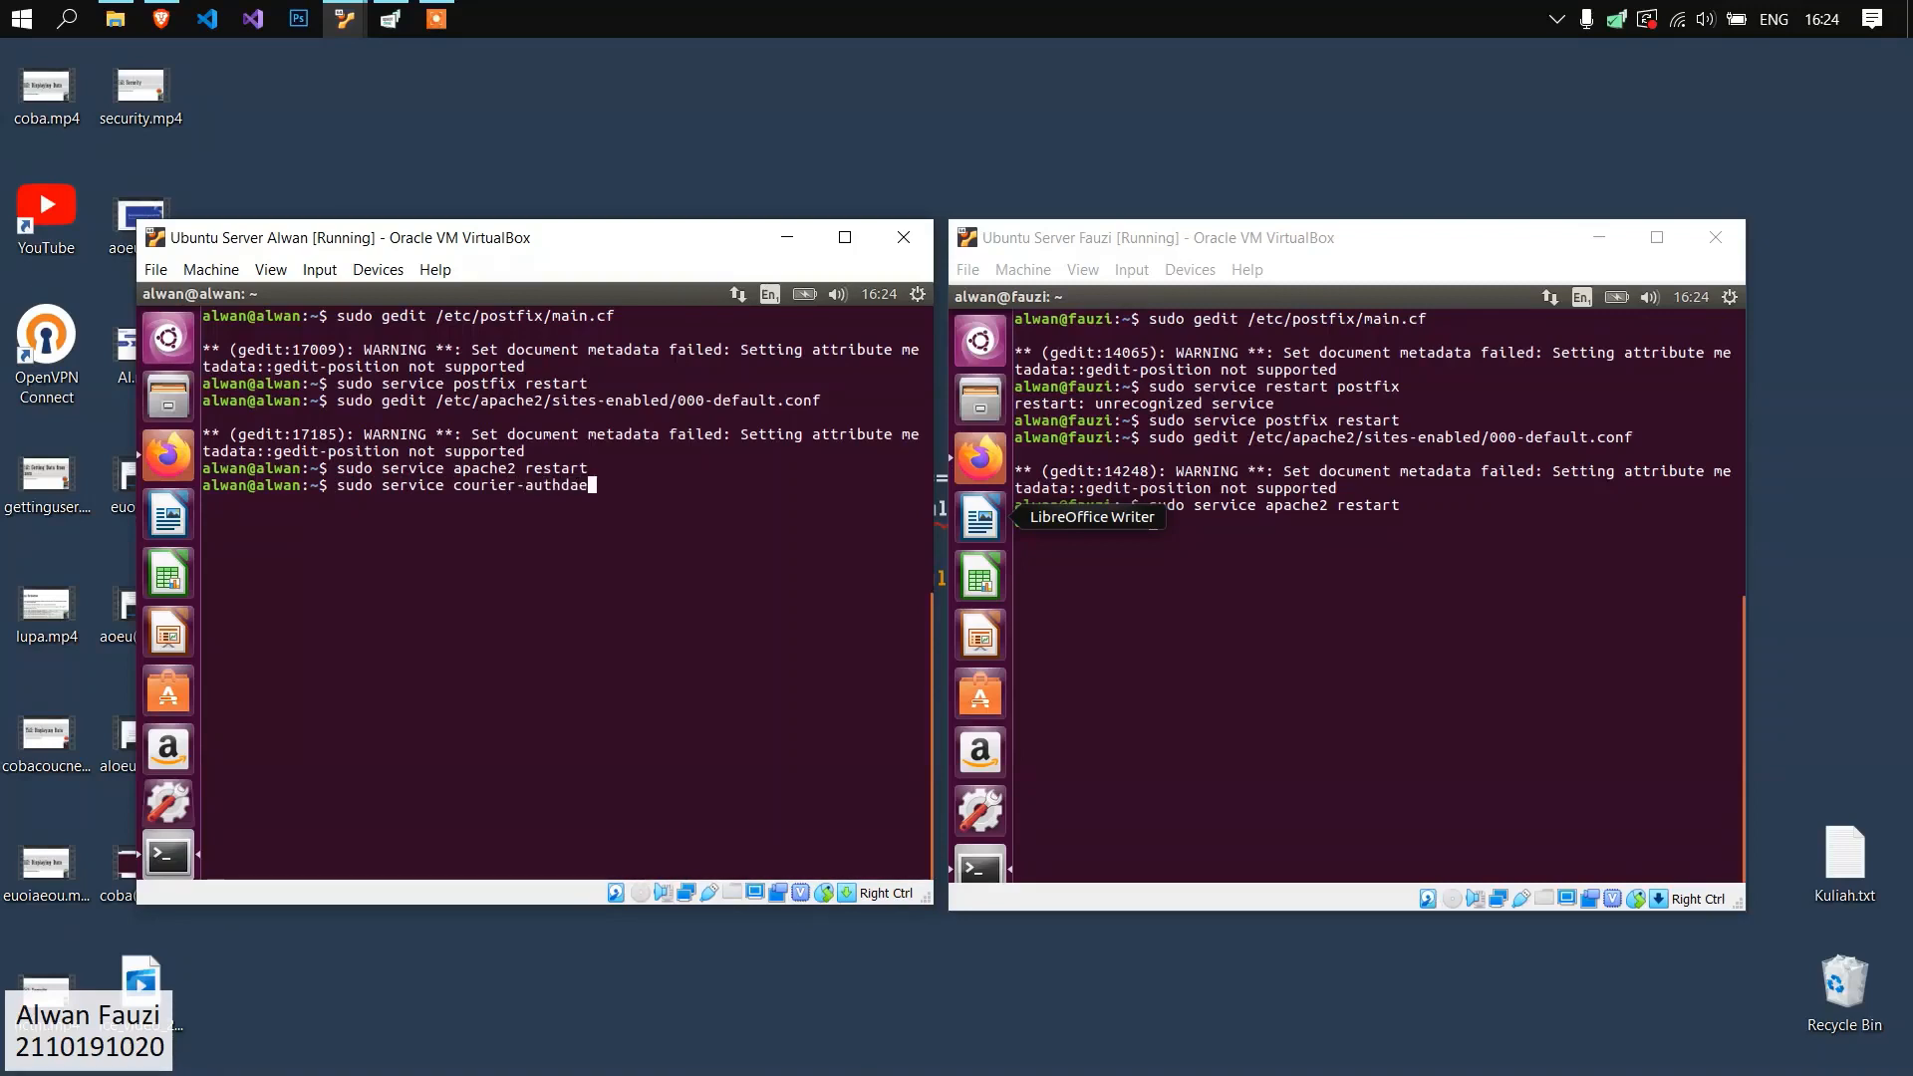
text(mon restart)
key(Return)
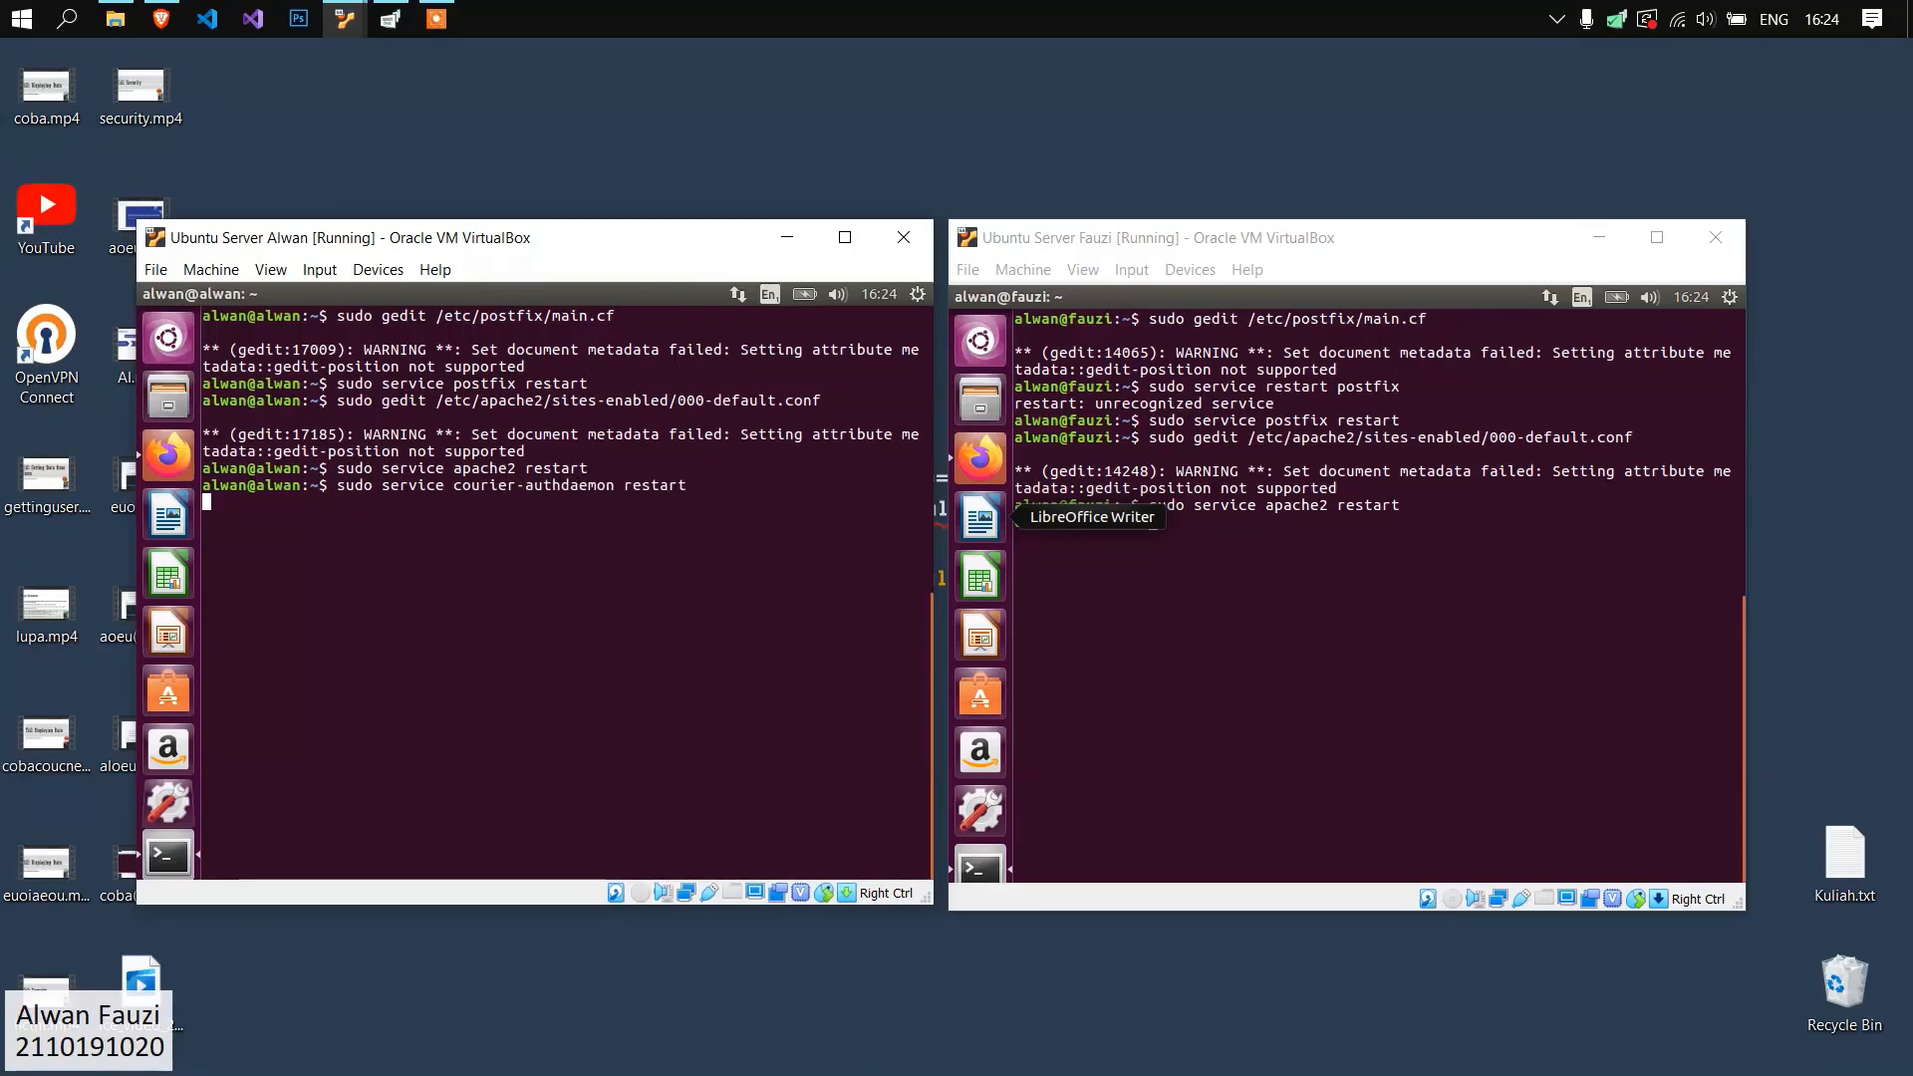
Restart the Courier authentication daemon on the second server with "sudo service courier-authdaemon restart".
click(1386, 626)
text(sudo s)
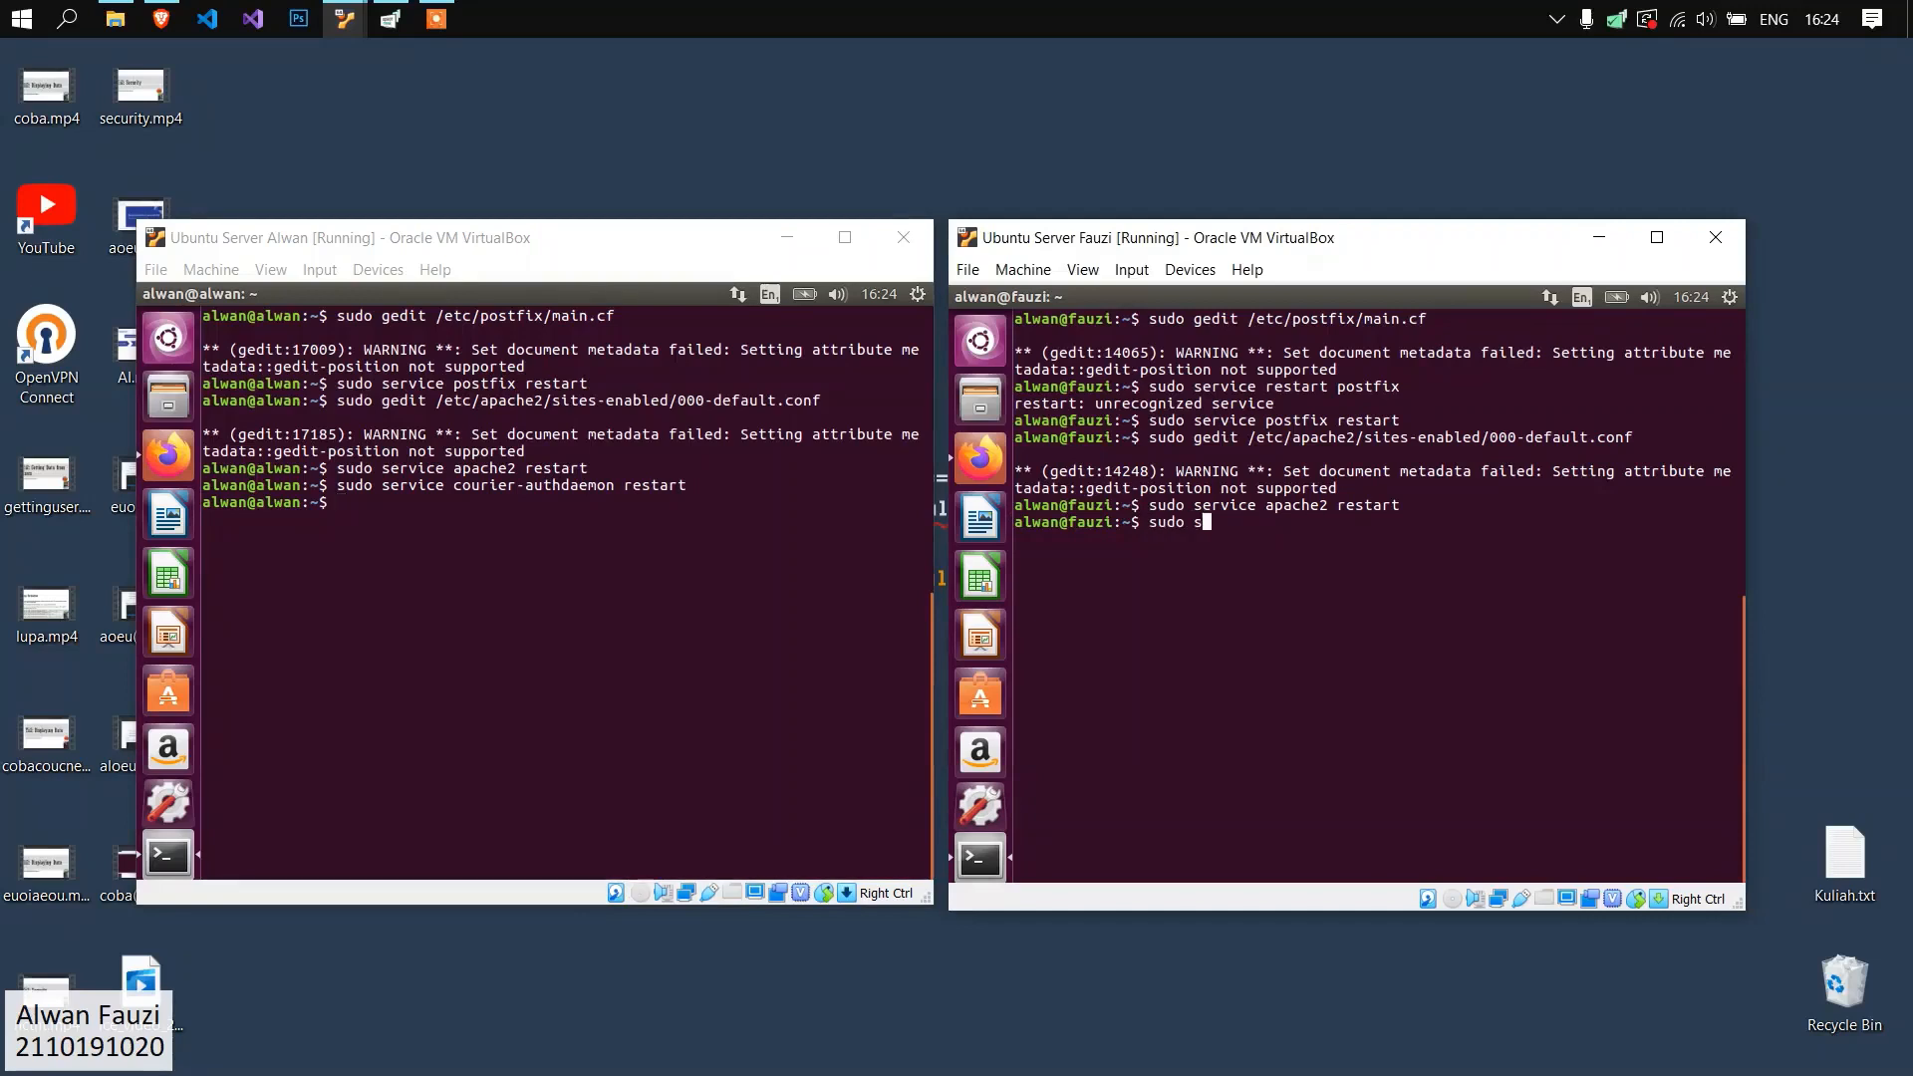
text(ervice courirer-auth)
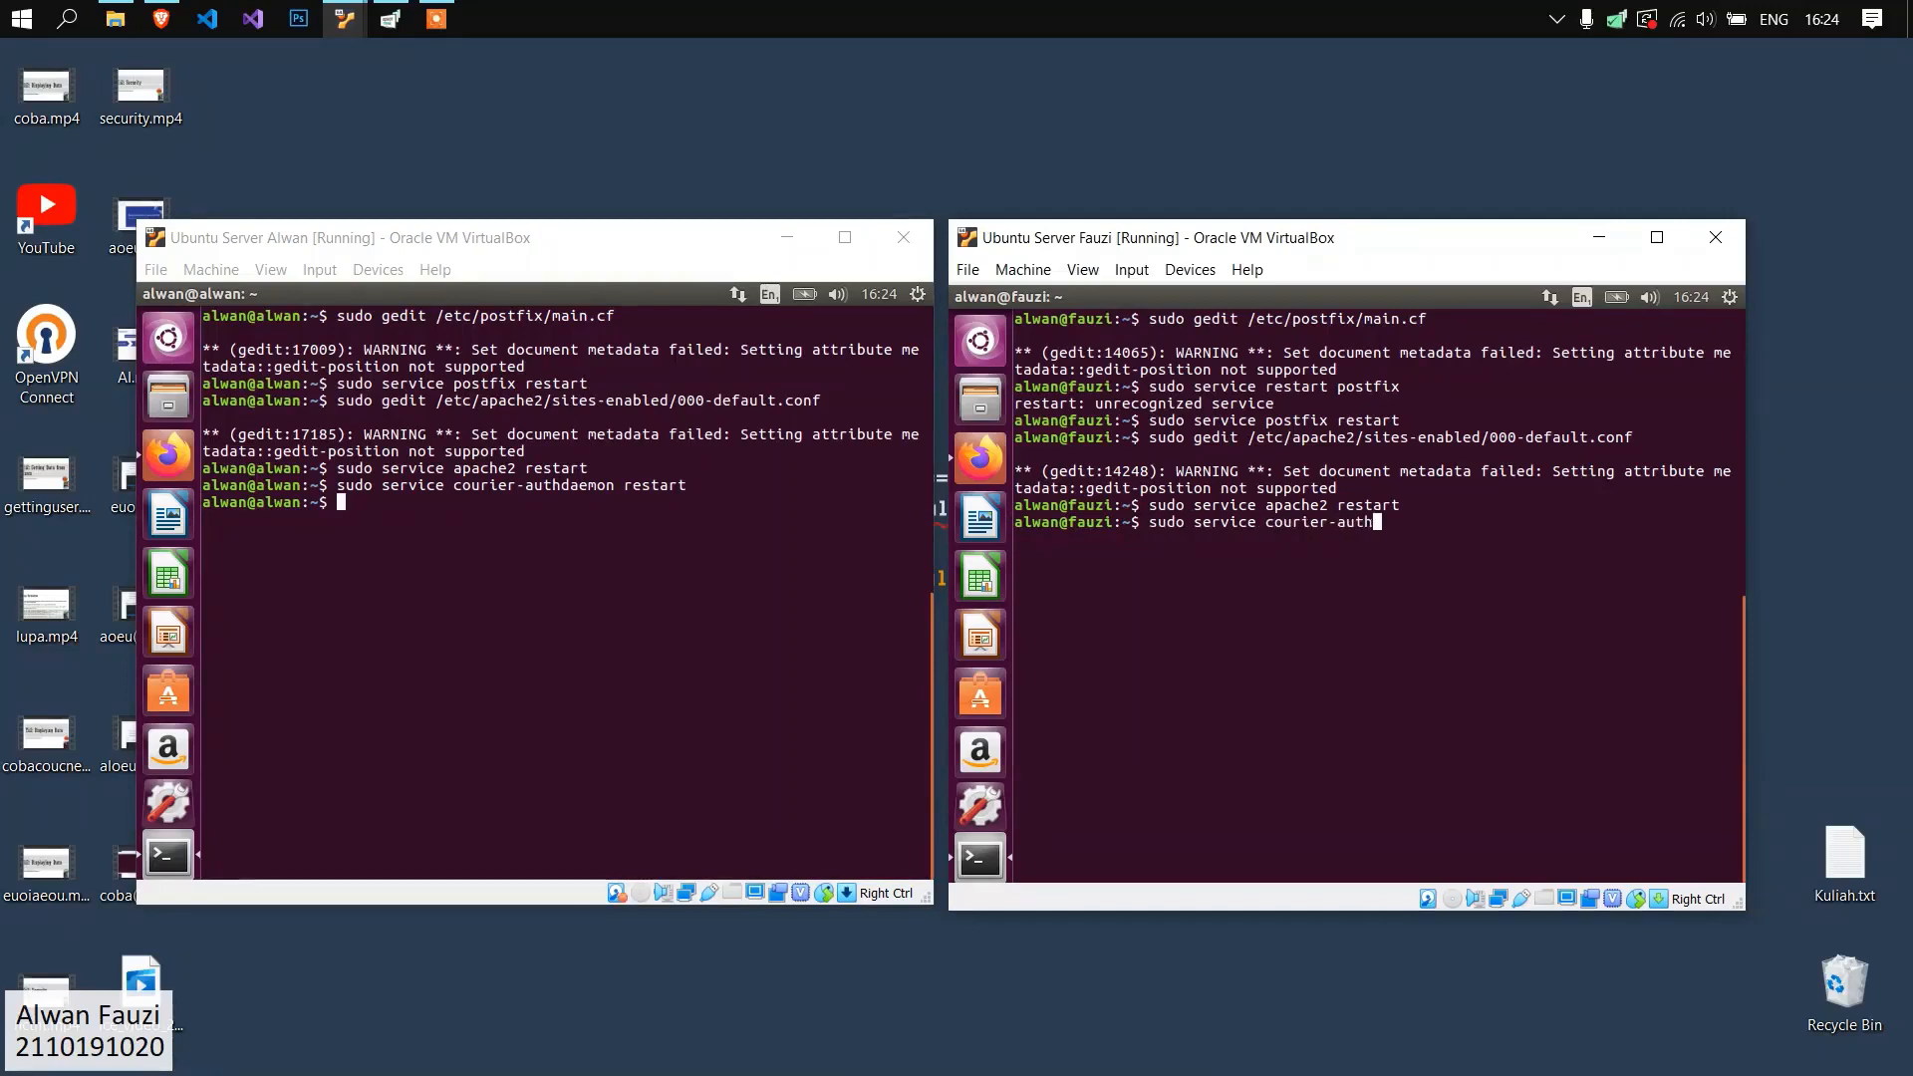
text(daemon restart)
key(Return)
drag(721, 480, 608, 453)
click(646, 473)
click(610, 458)
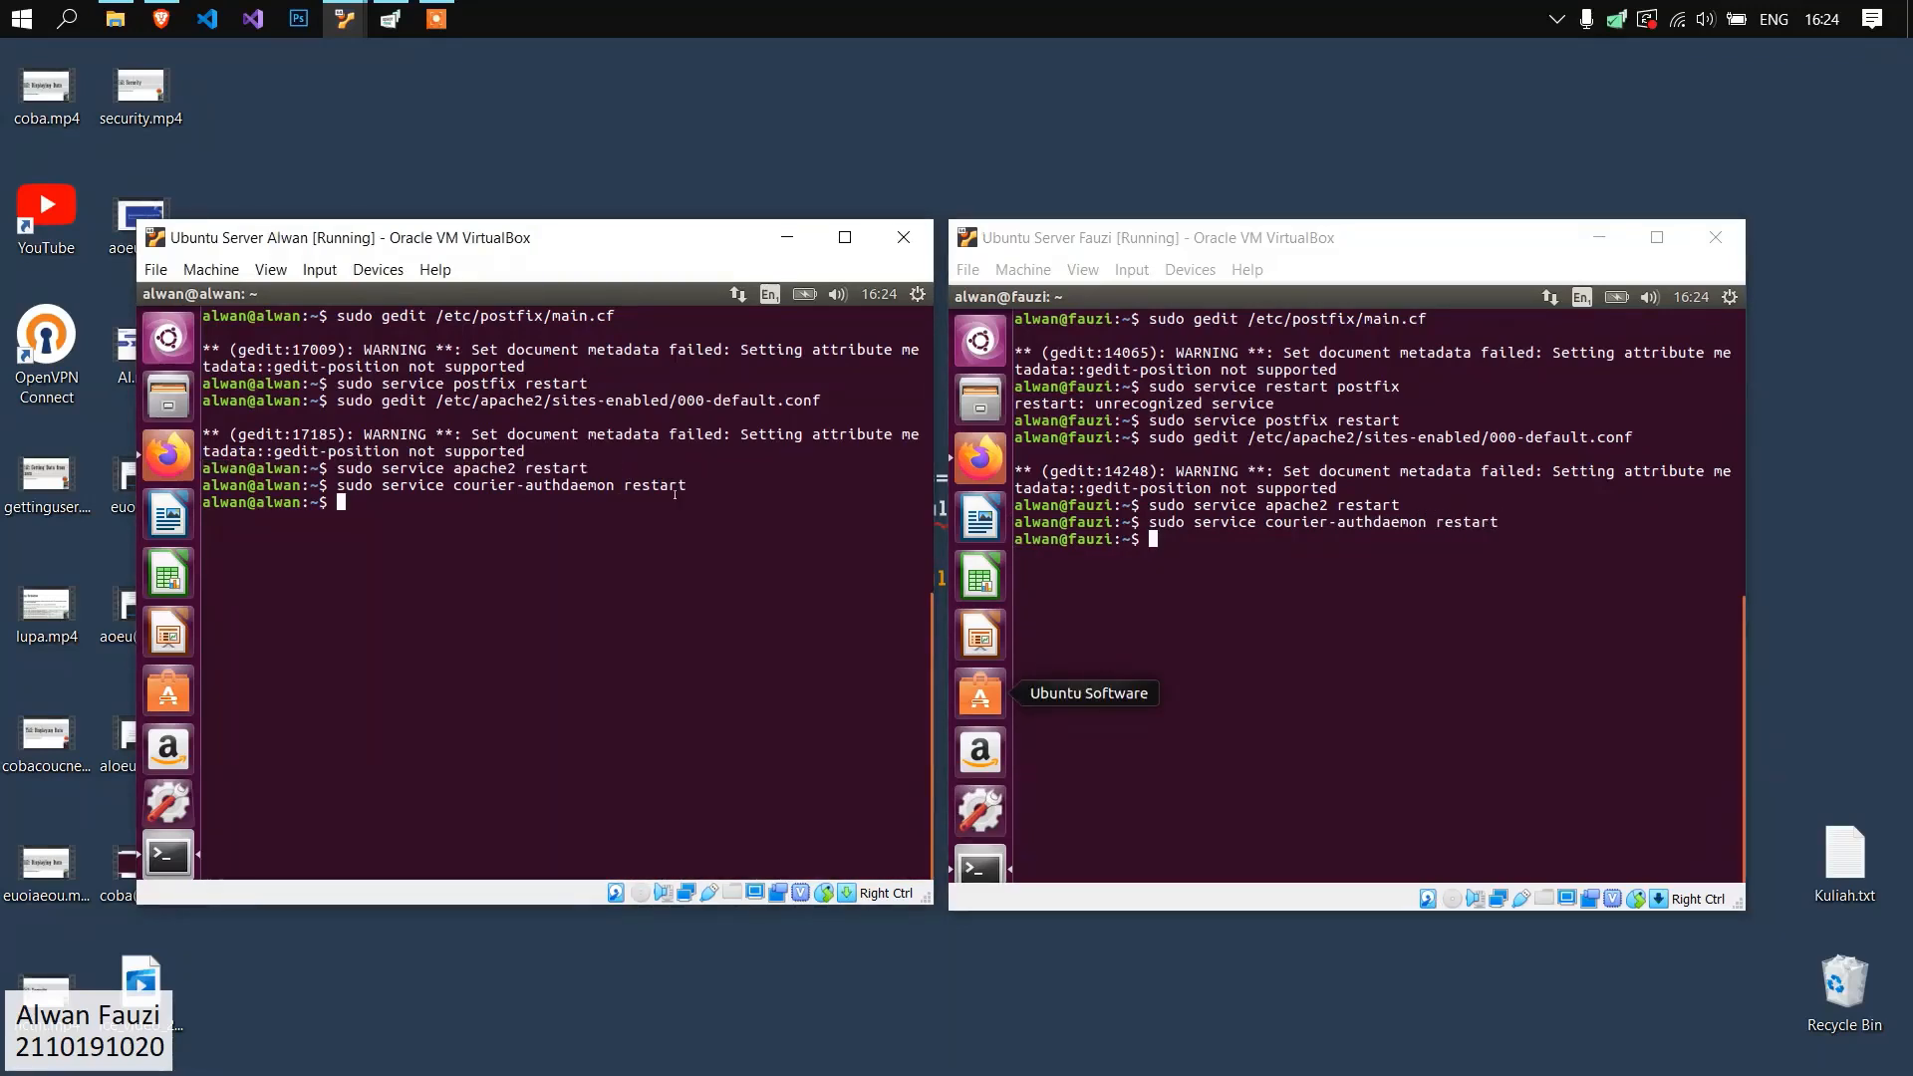
drag(709, 485, 305, 485)
click(497, 515)
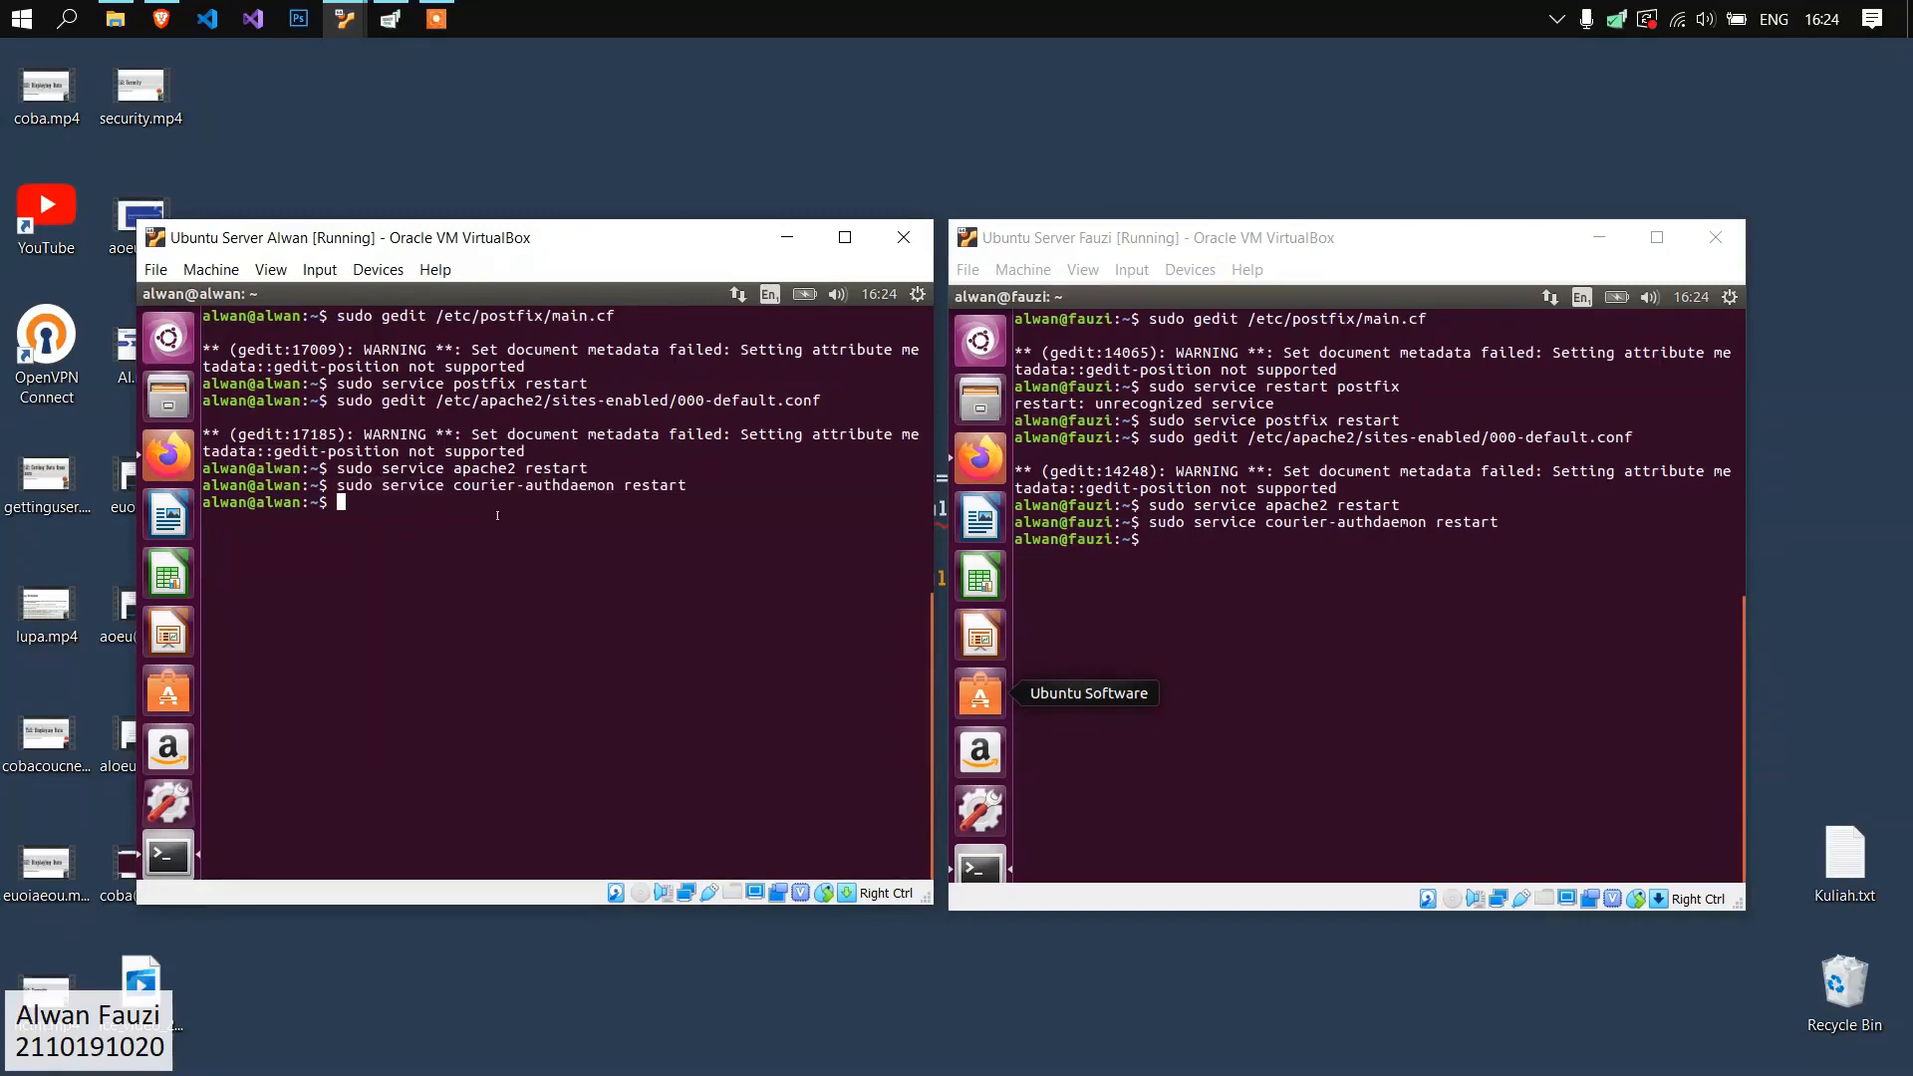
click(1580, 547)
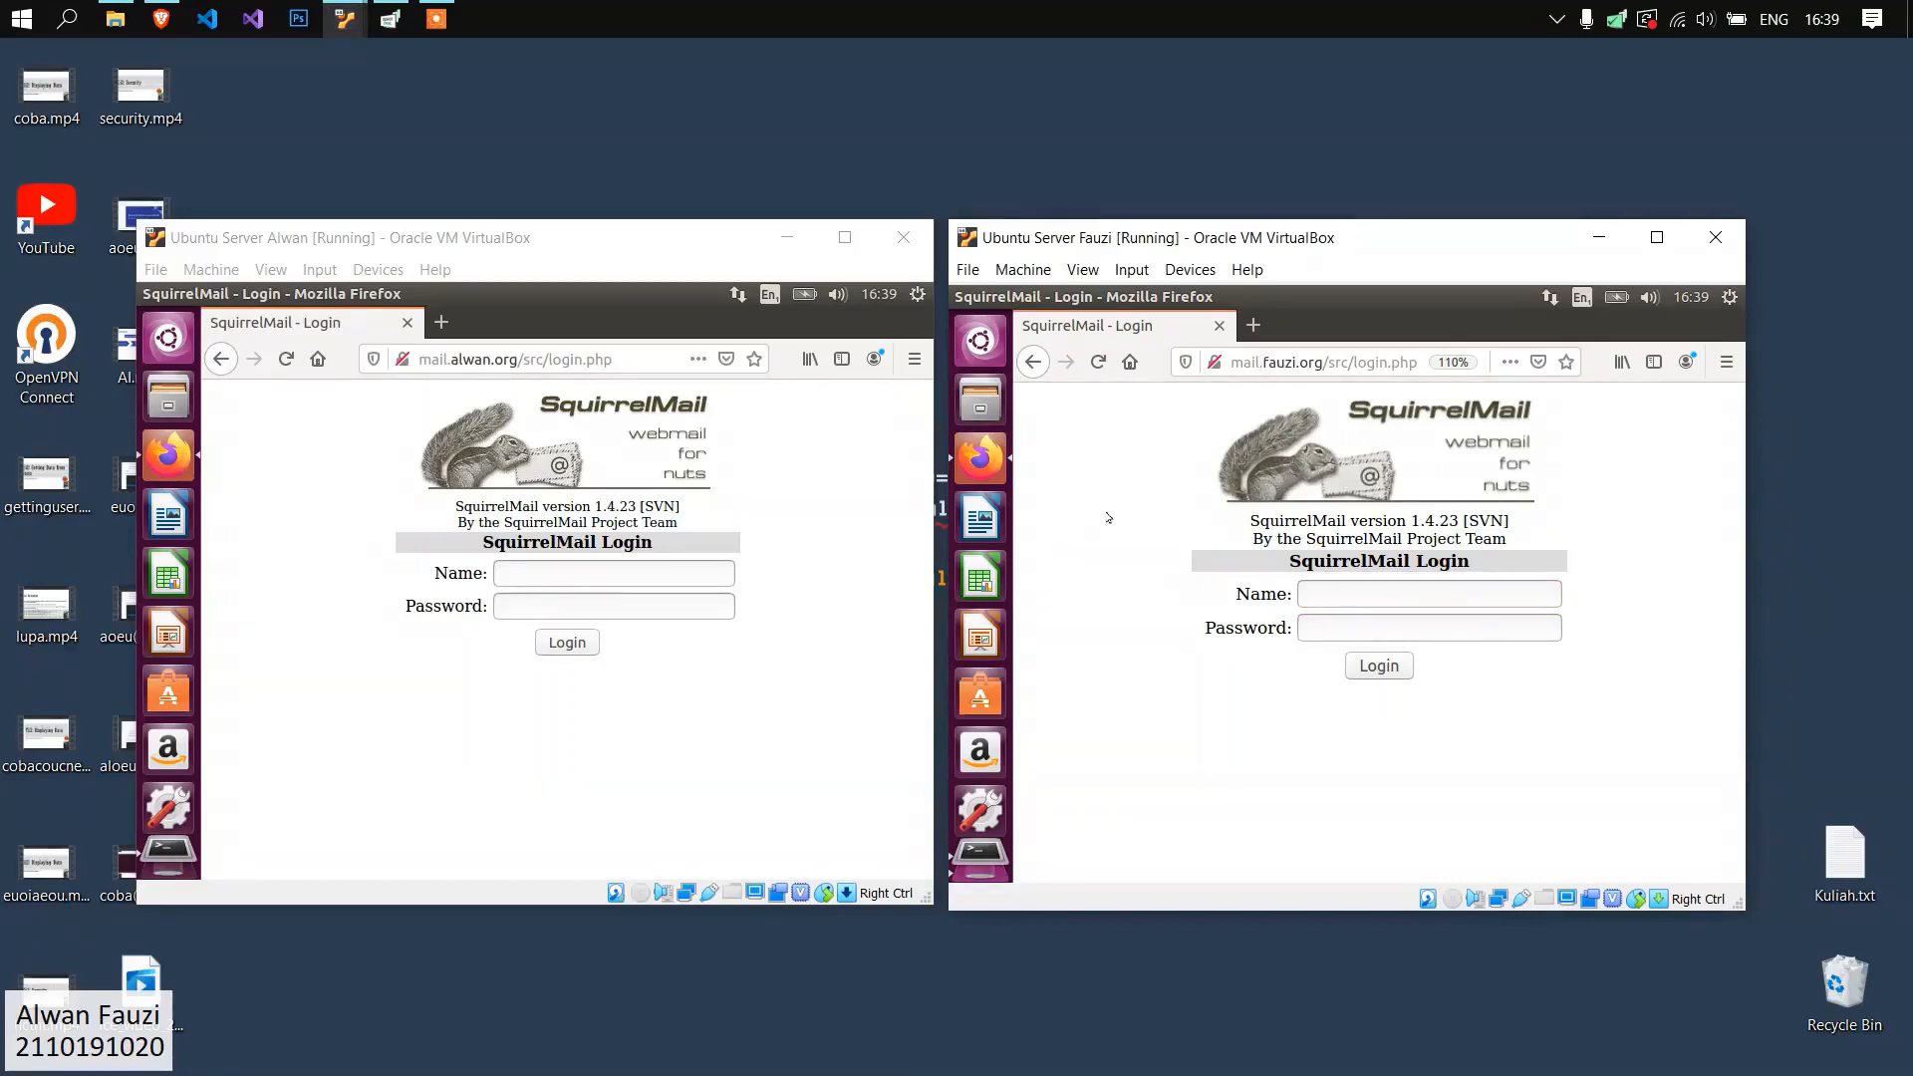
Reset the second server's page zoom and log in to SquirrelMail at mail.alwan.org with the sending user's name and password.
key(ctrl+minus)
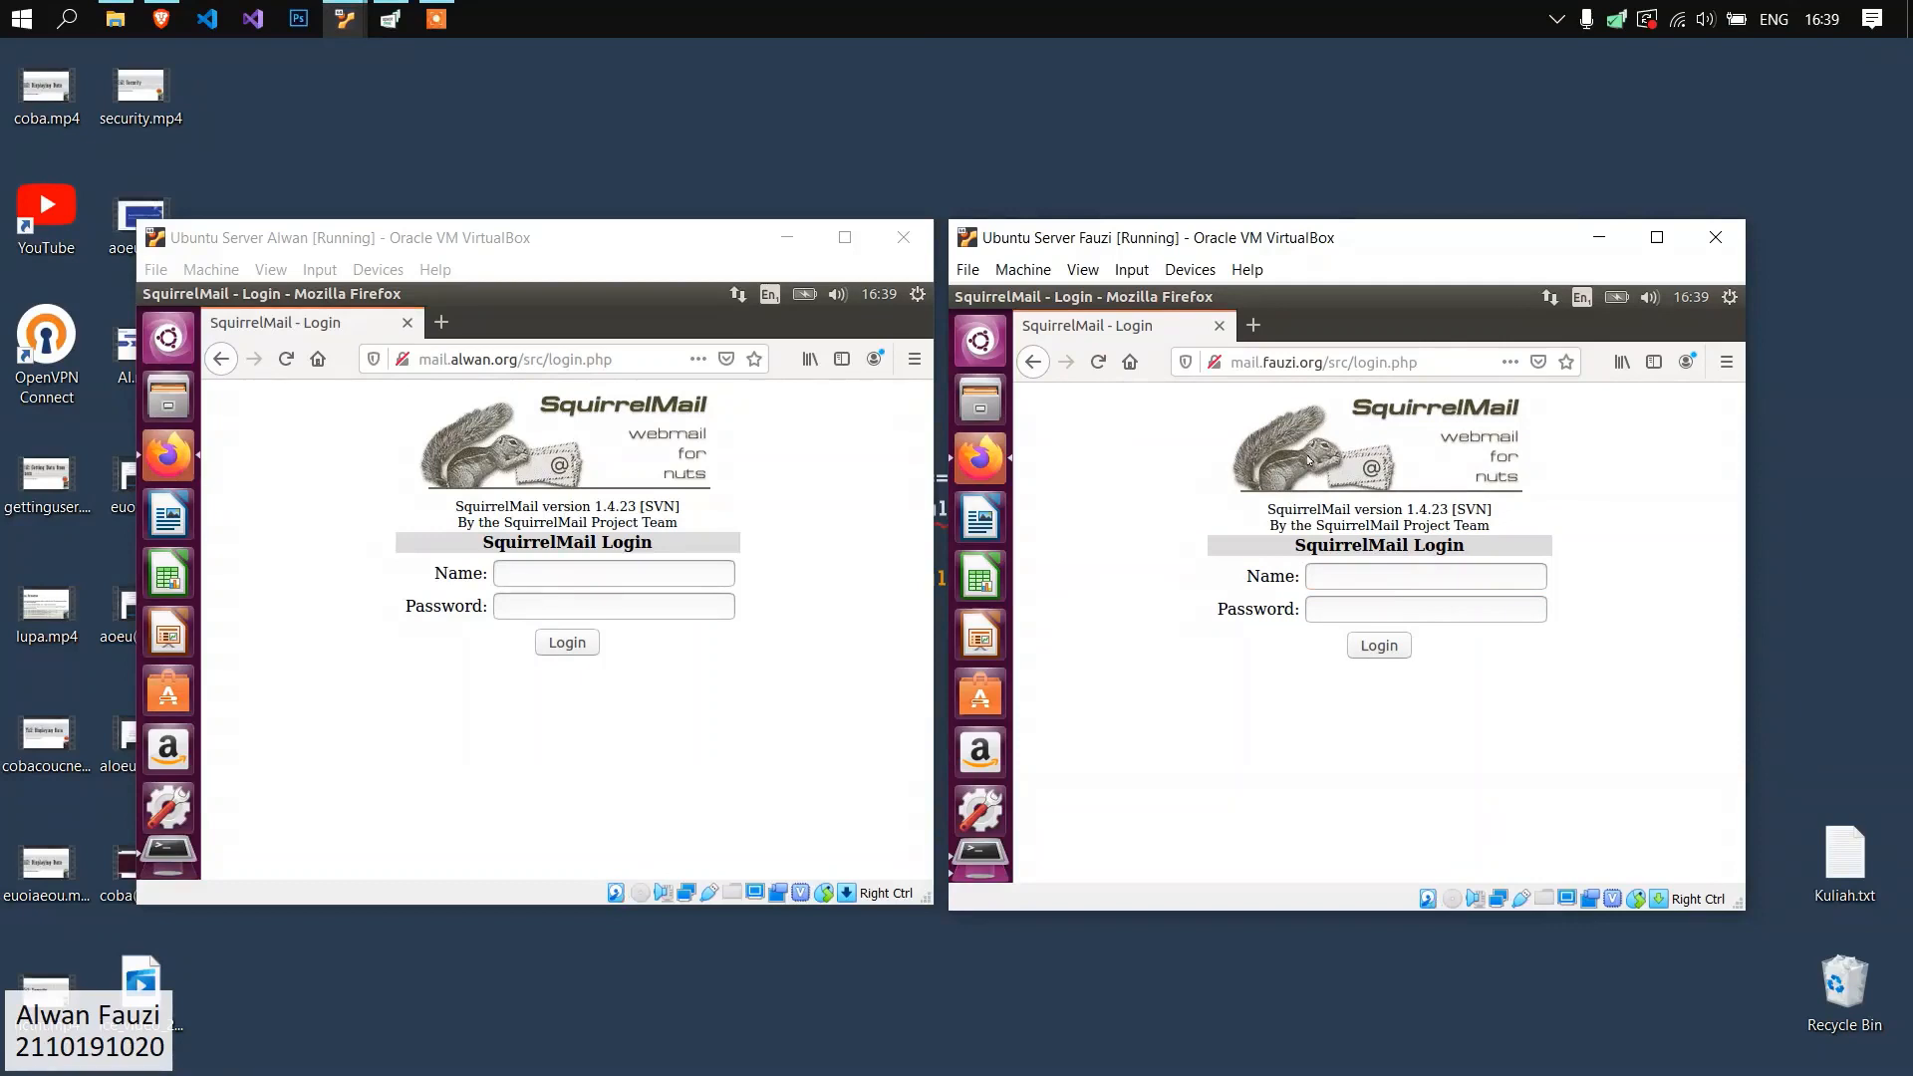
click(815, 576)
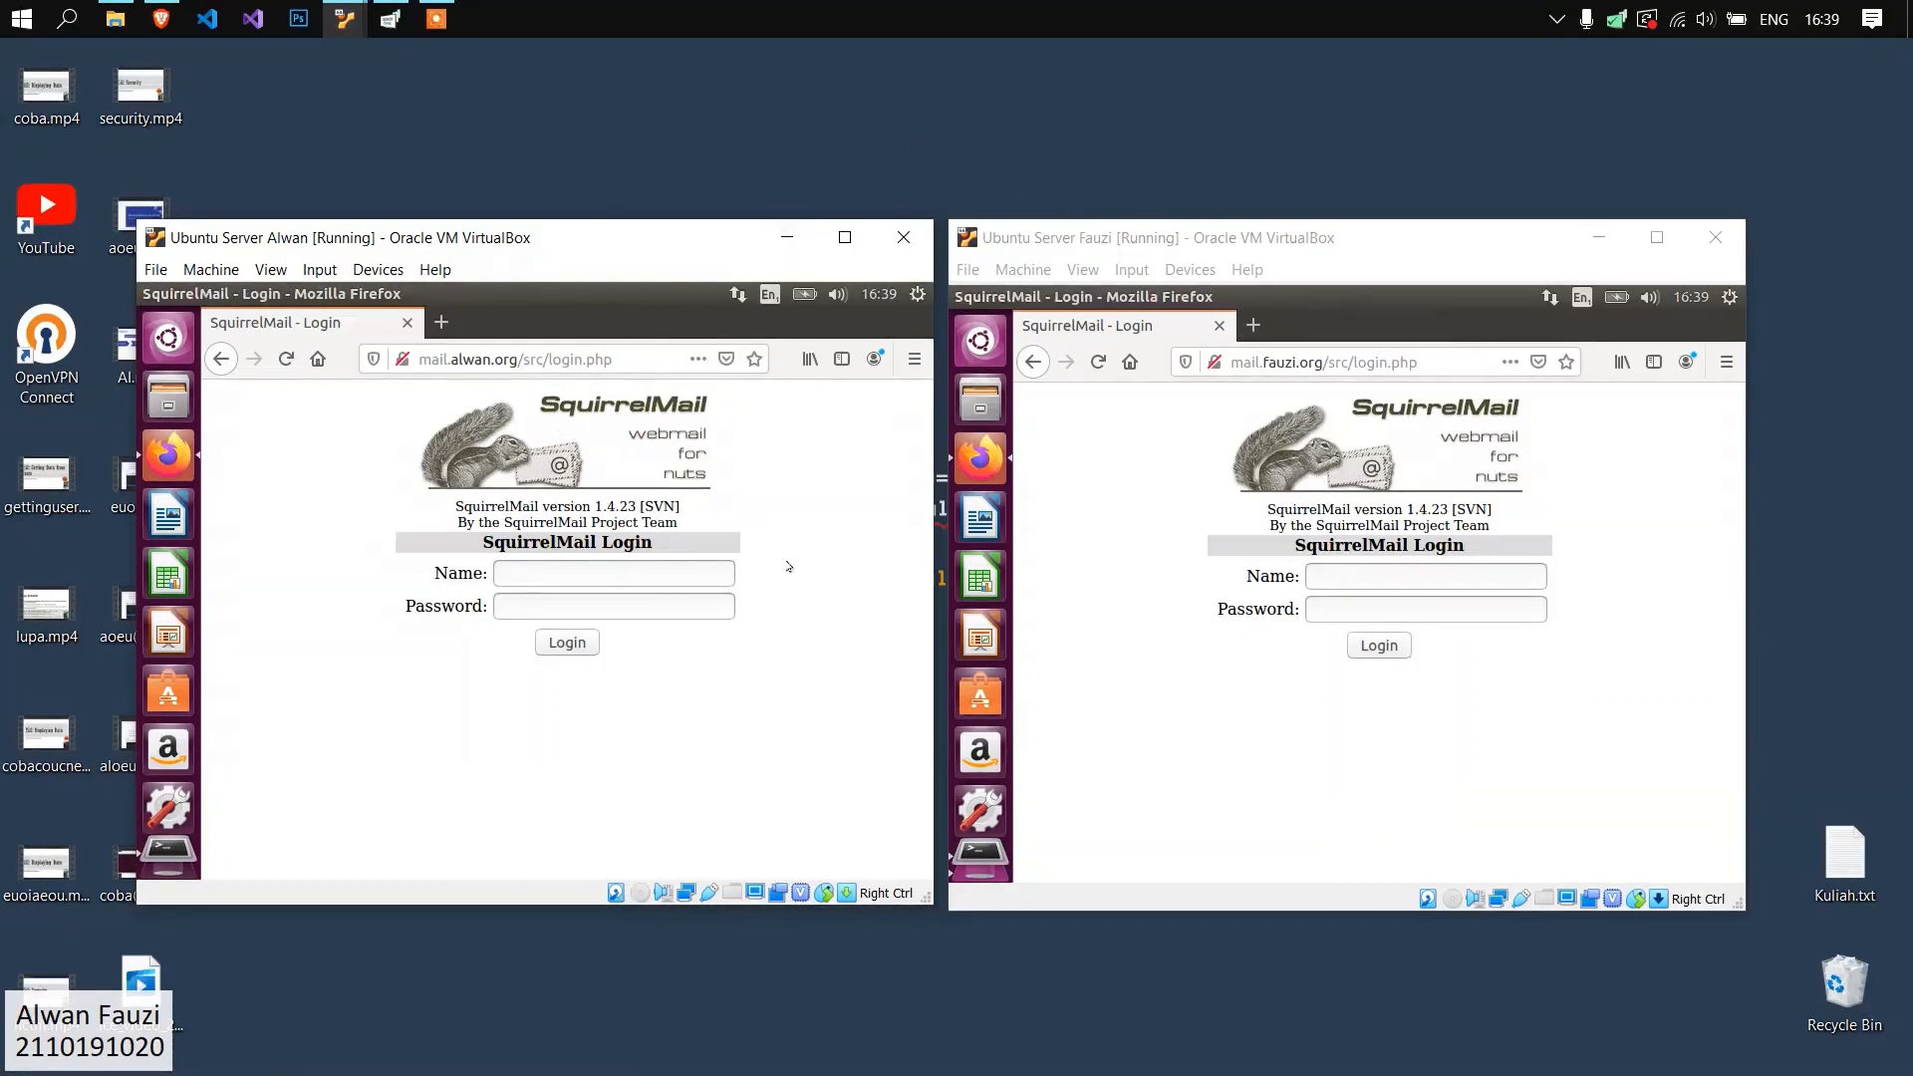
click(714, 574)
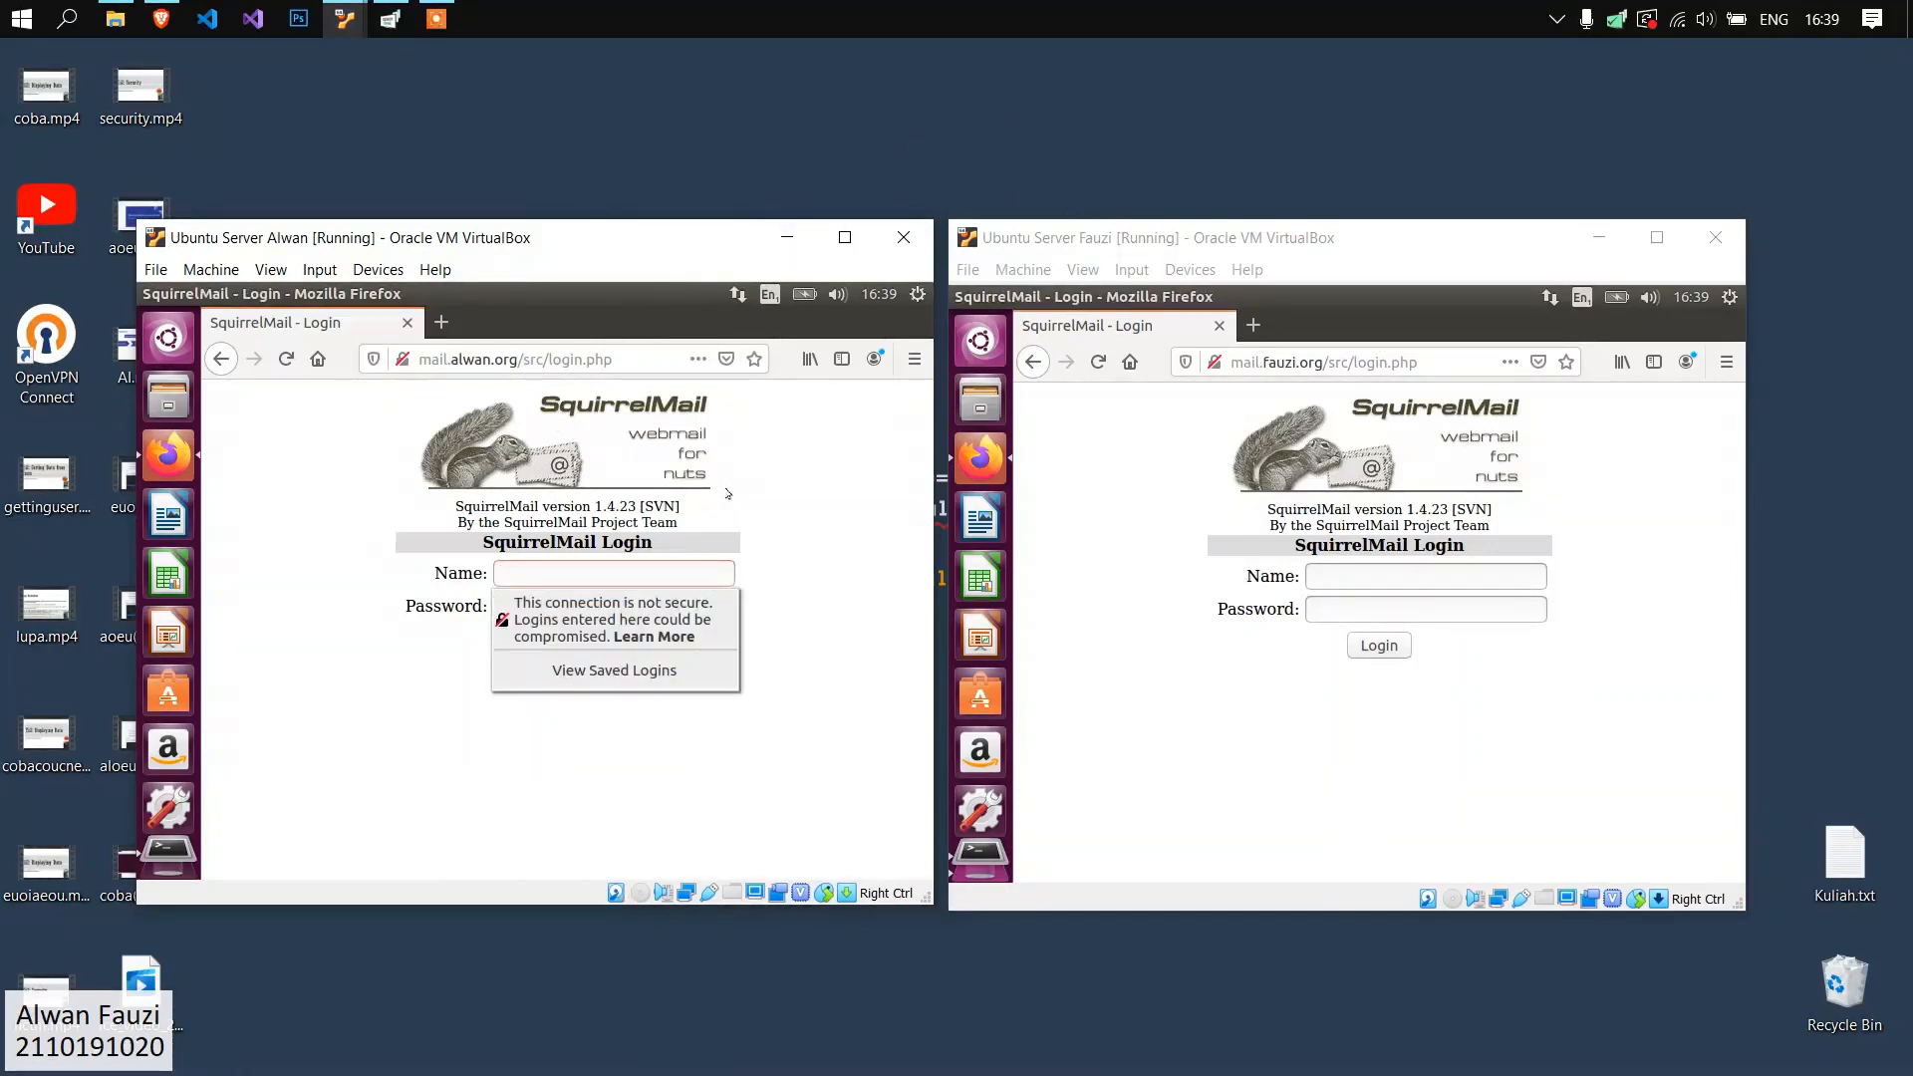
text(agus)
key(Tab)
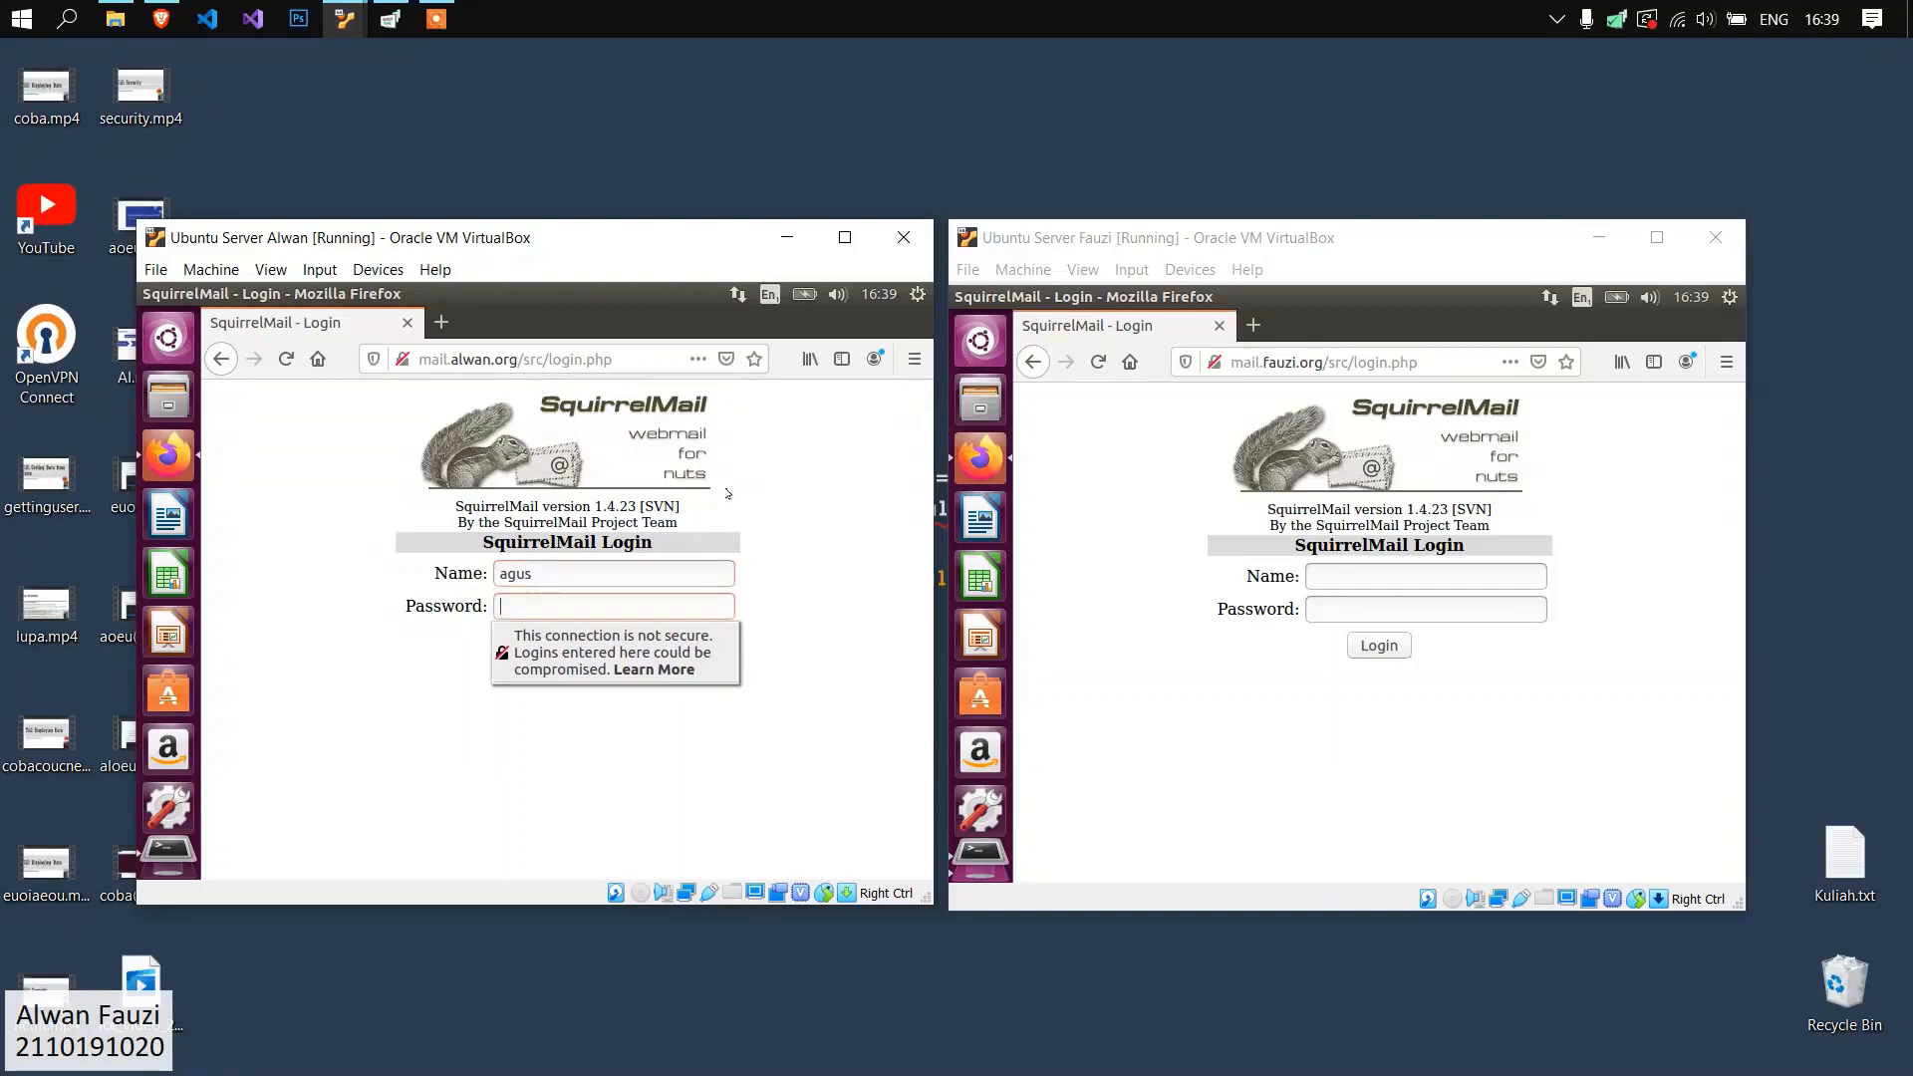
key(Return)
key(Escape)
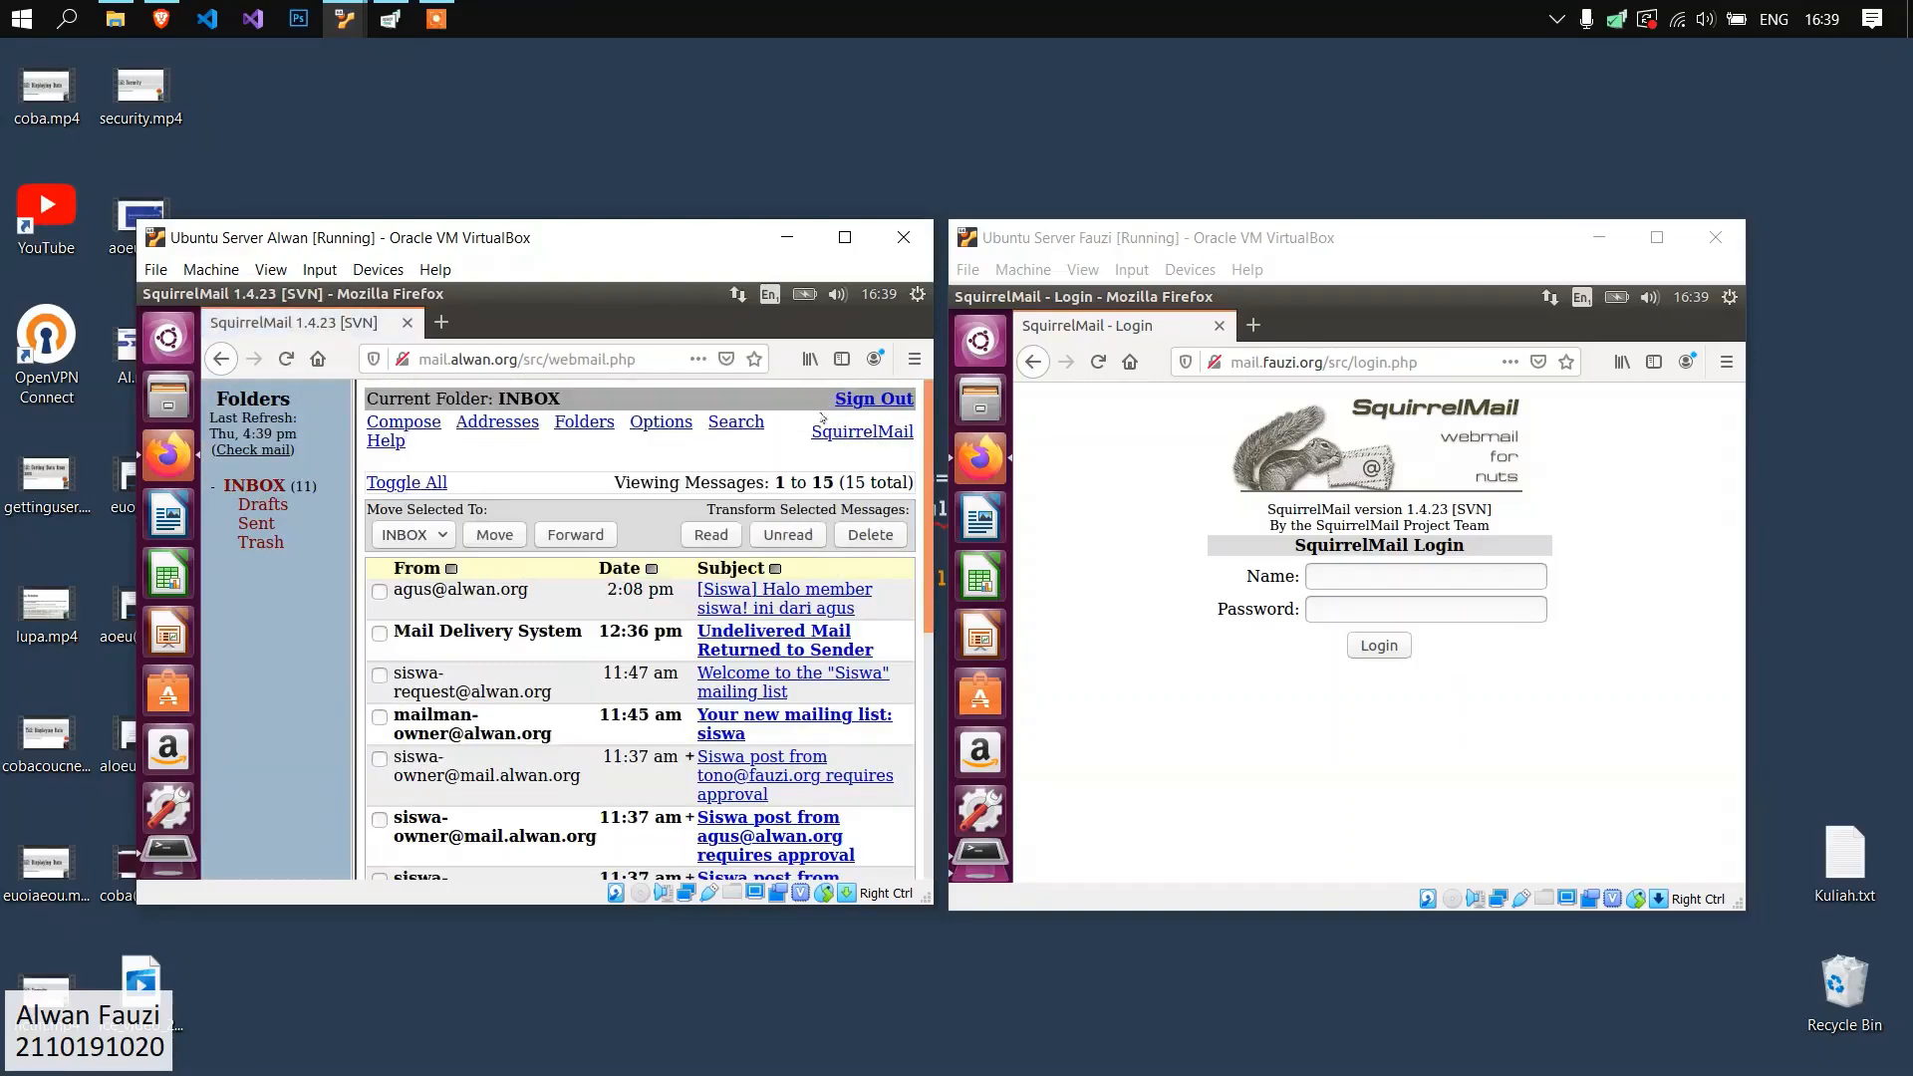
Compose a message to another alwan.org mail user, with the subject "Coba dari" followed by the sender's name.
click(918, 294)
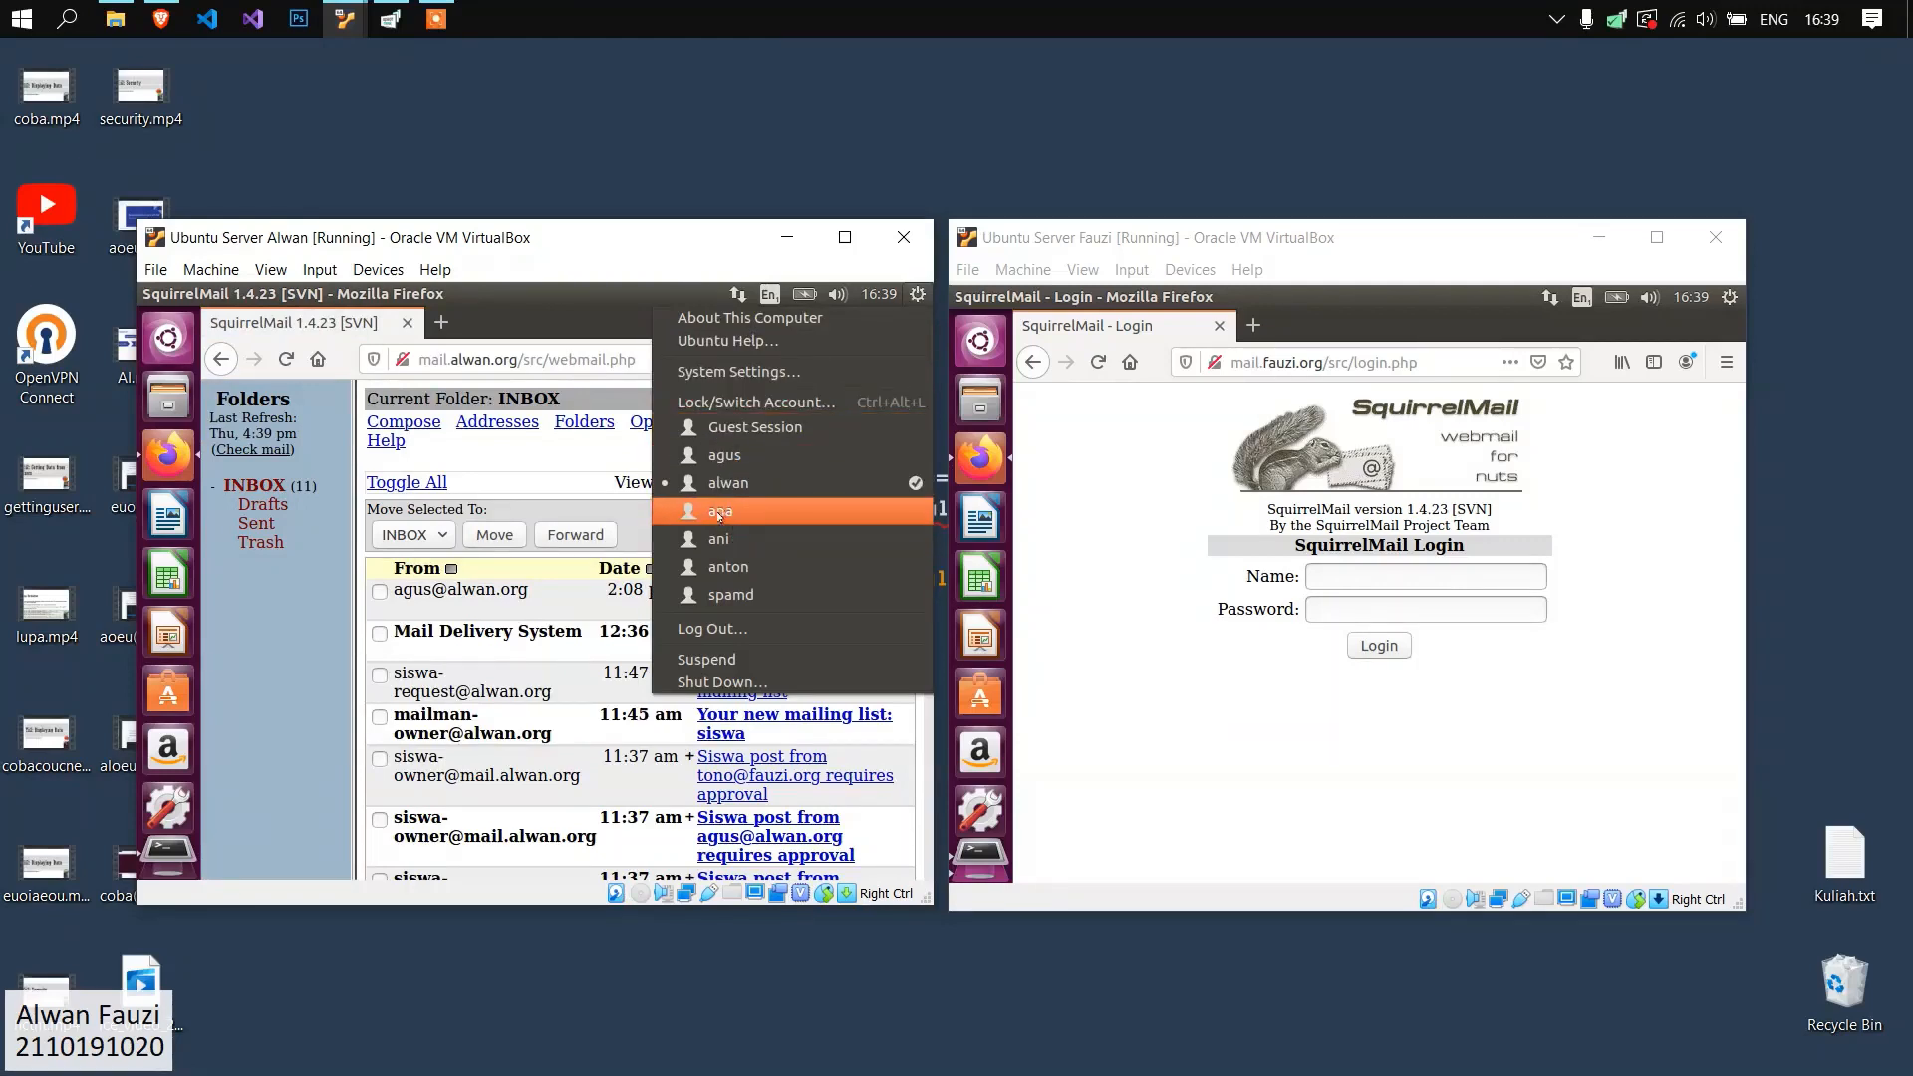
click(425, 455)
click(403, 422)
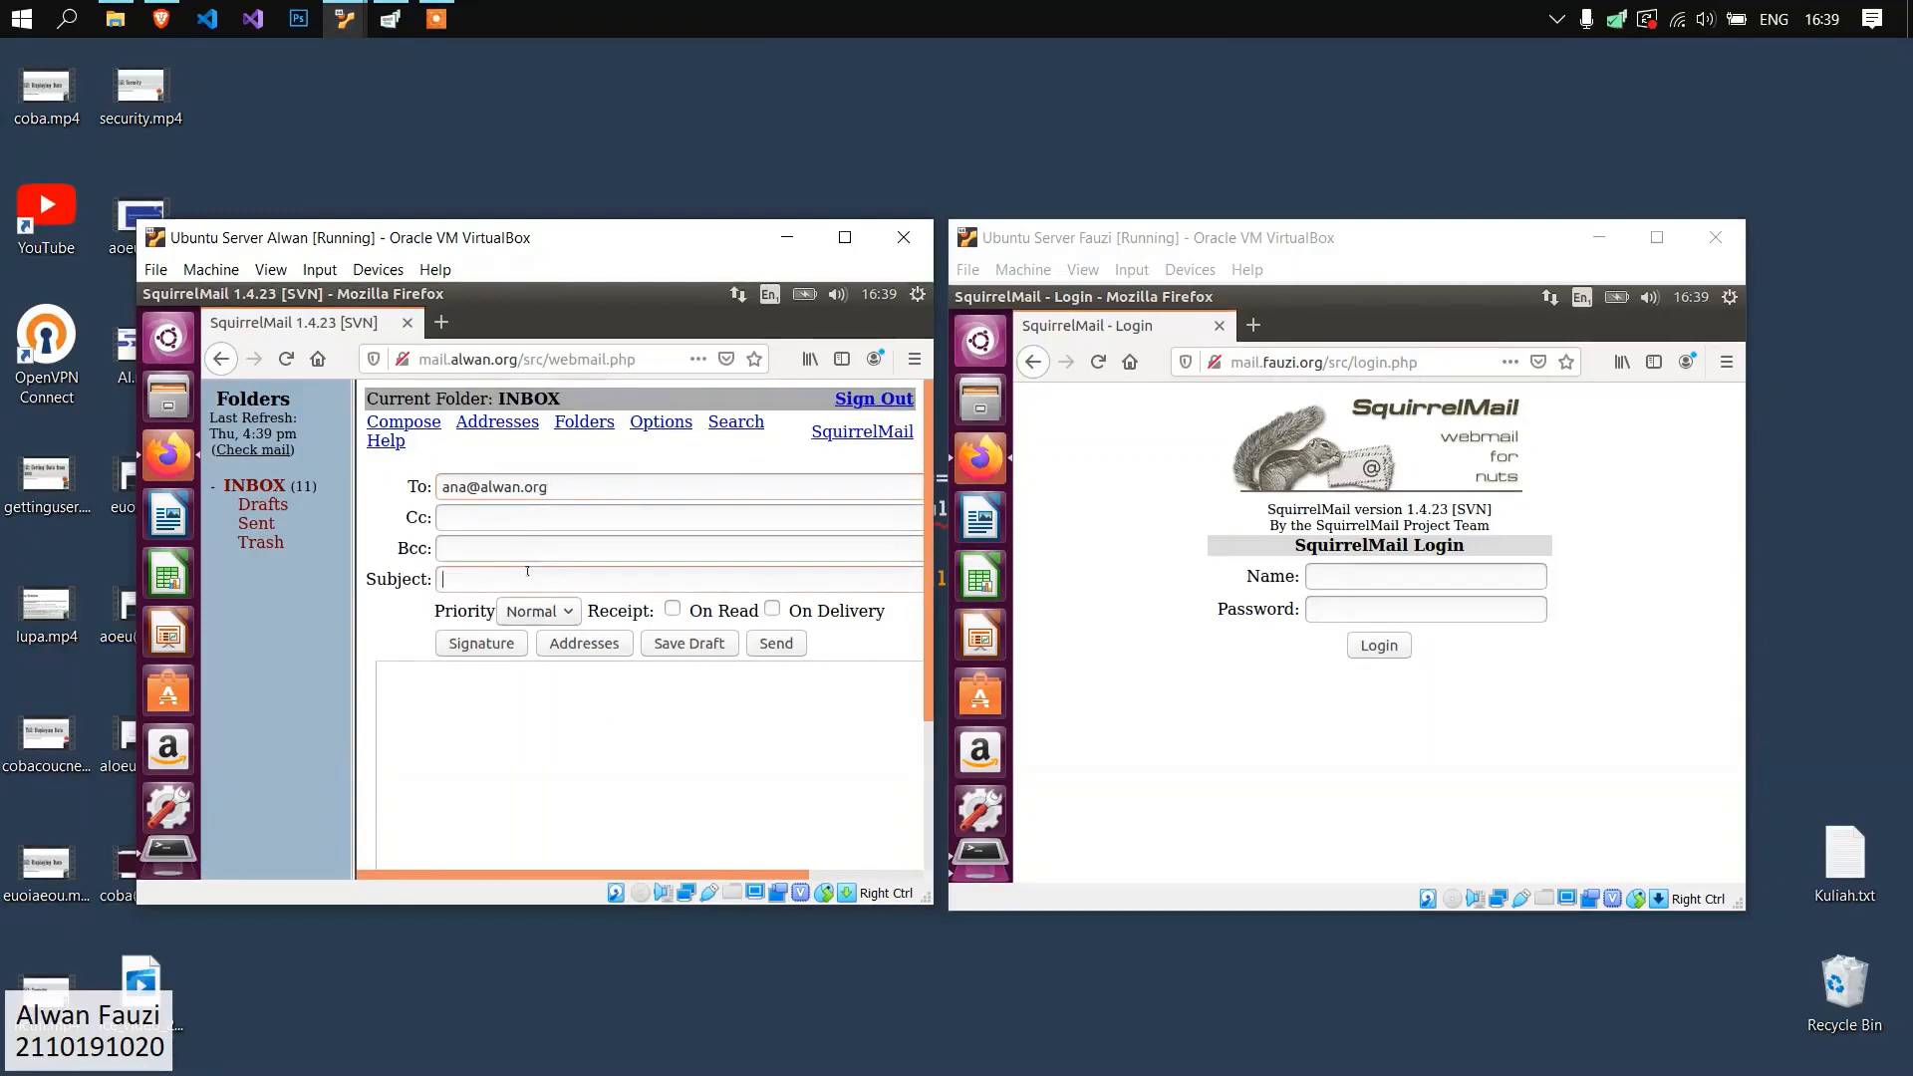
click(525, 575)
text(C)
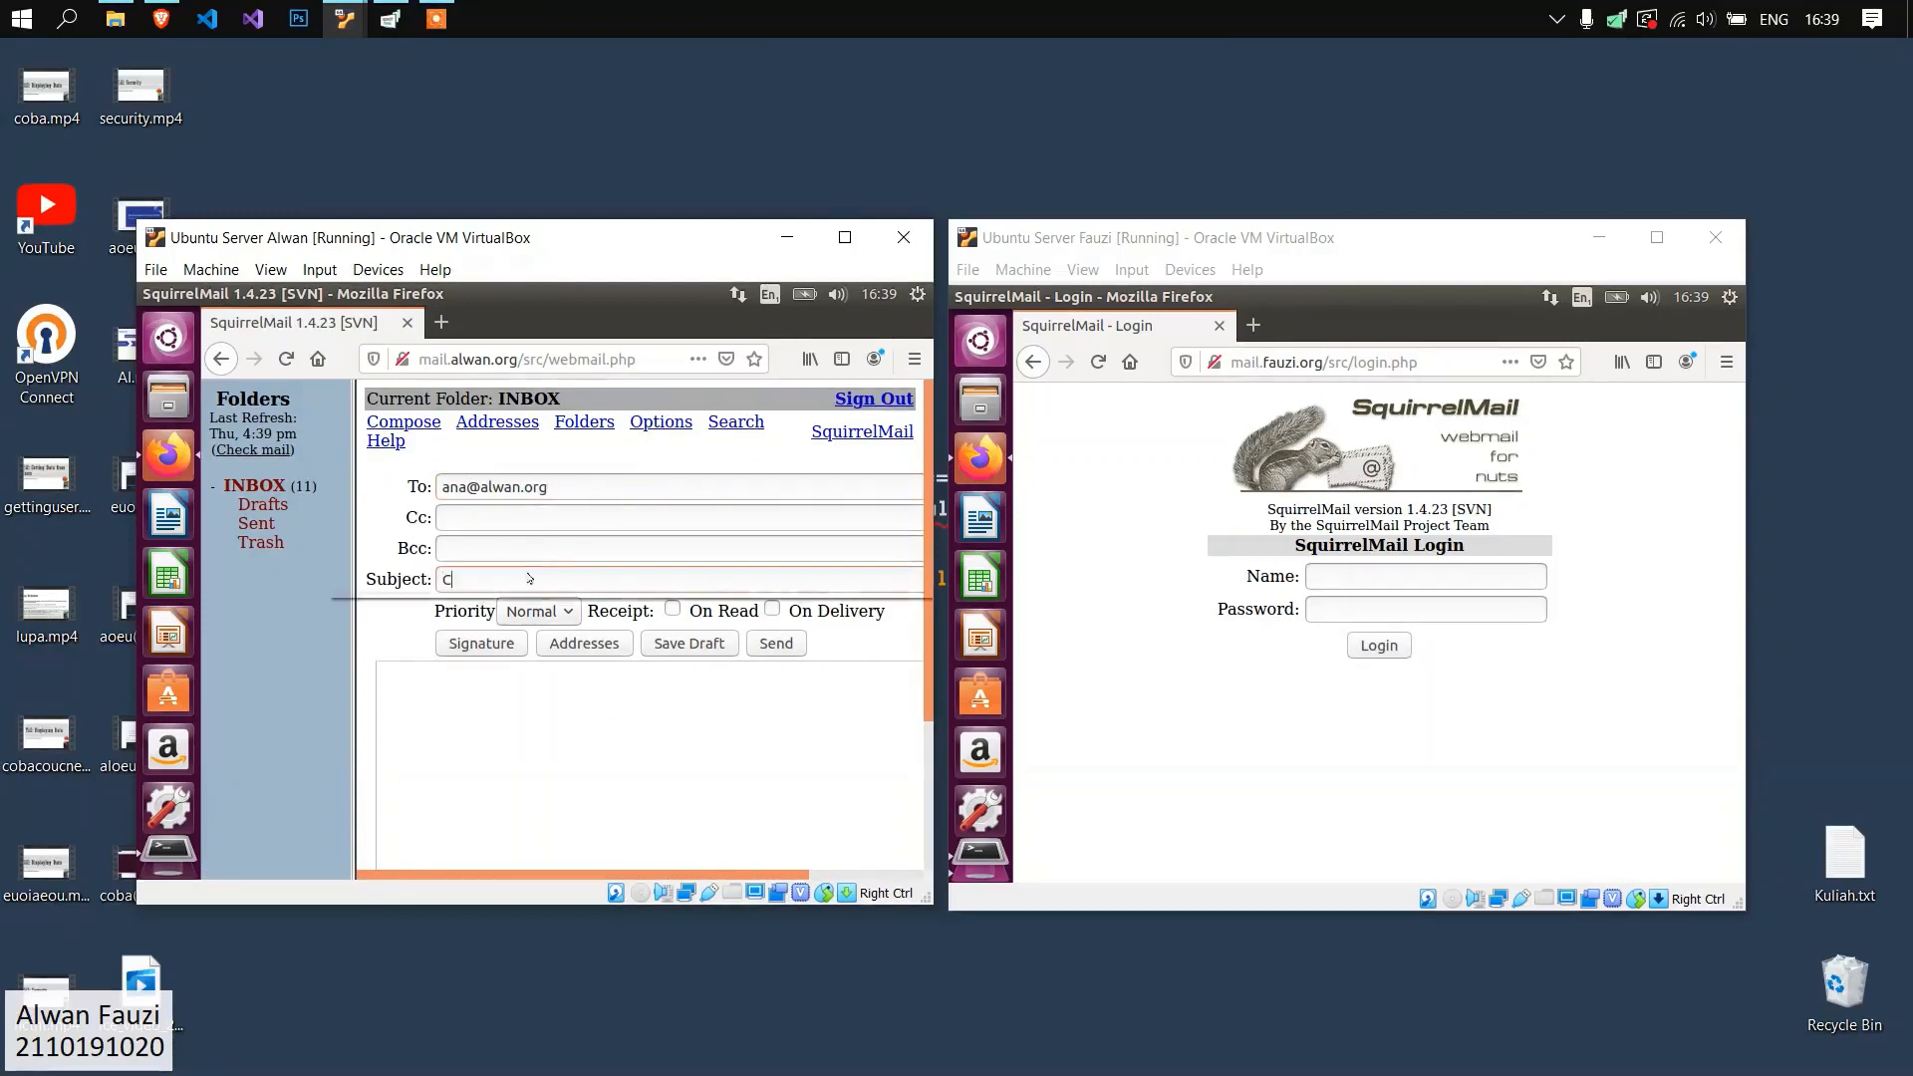
text(oba dari agus)
Enter "aoeuaoeu" as the message body on the first server and send the message.
click(558, 707)
text(aoeuaoeu)
scroll(660, 670, down, 5)
drag(650, 873, 797, 871)
click(883, 786)
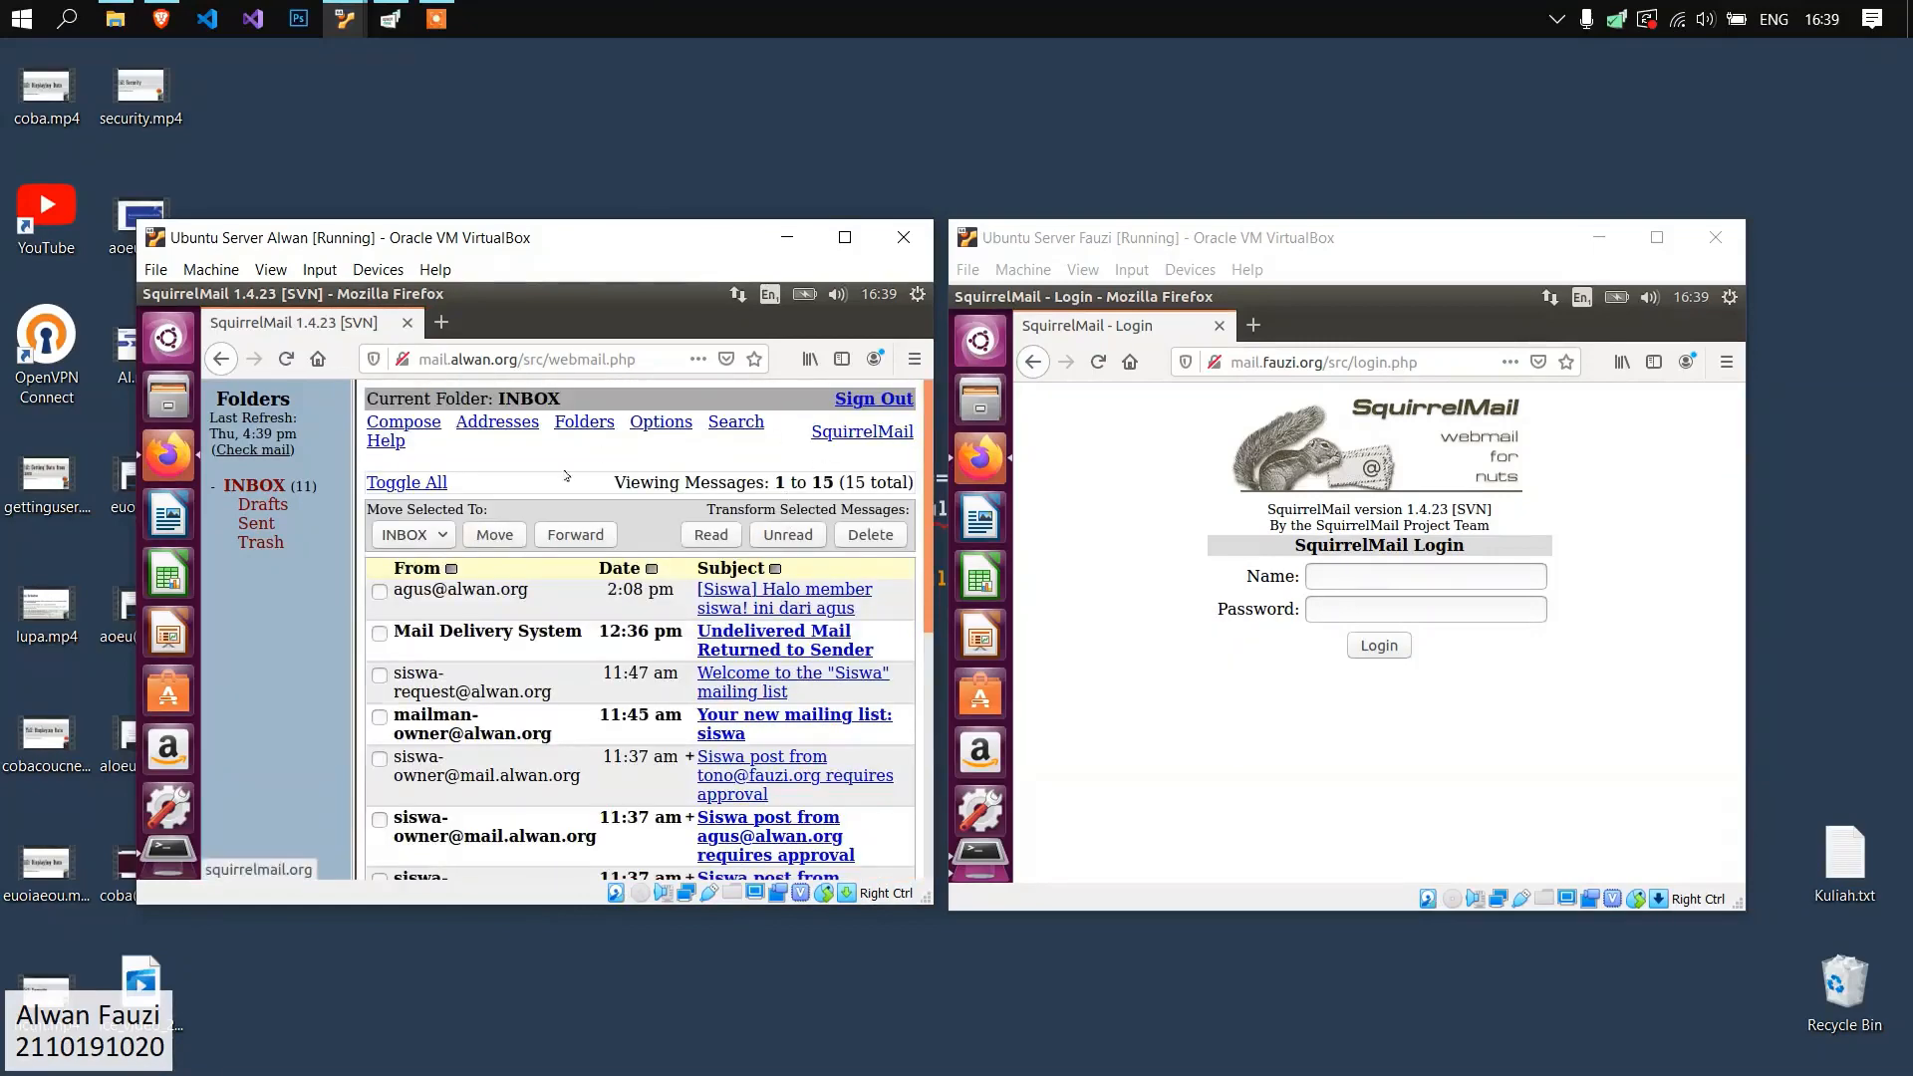
Check the Sent folder on mail.alwan.org, then sign out and return to the login page.
click(254, 524)
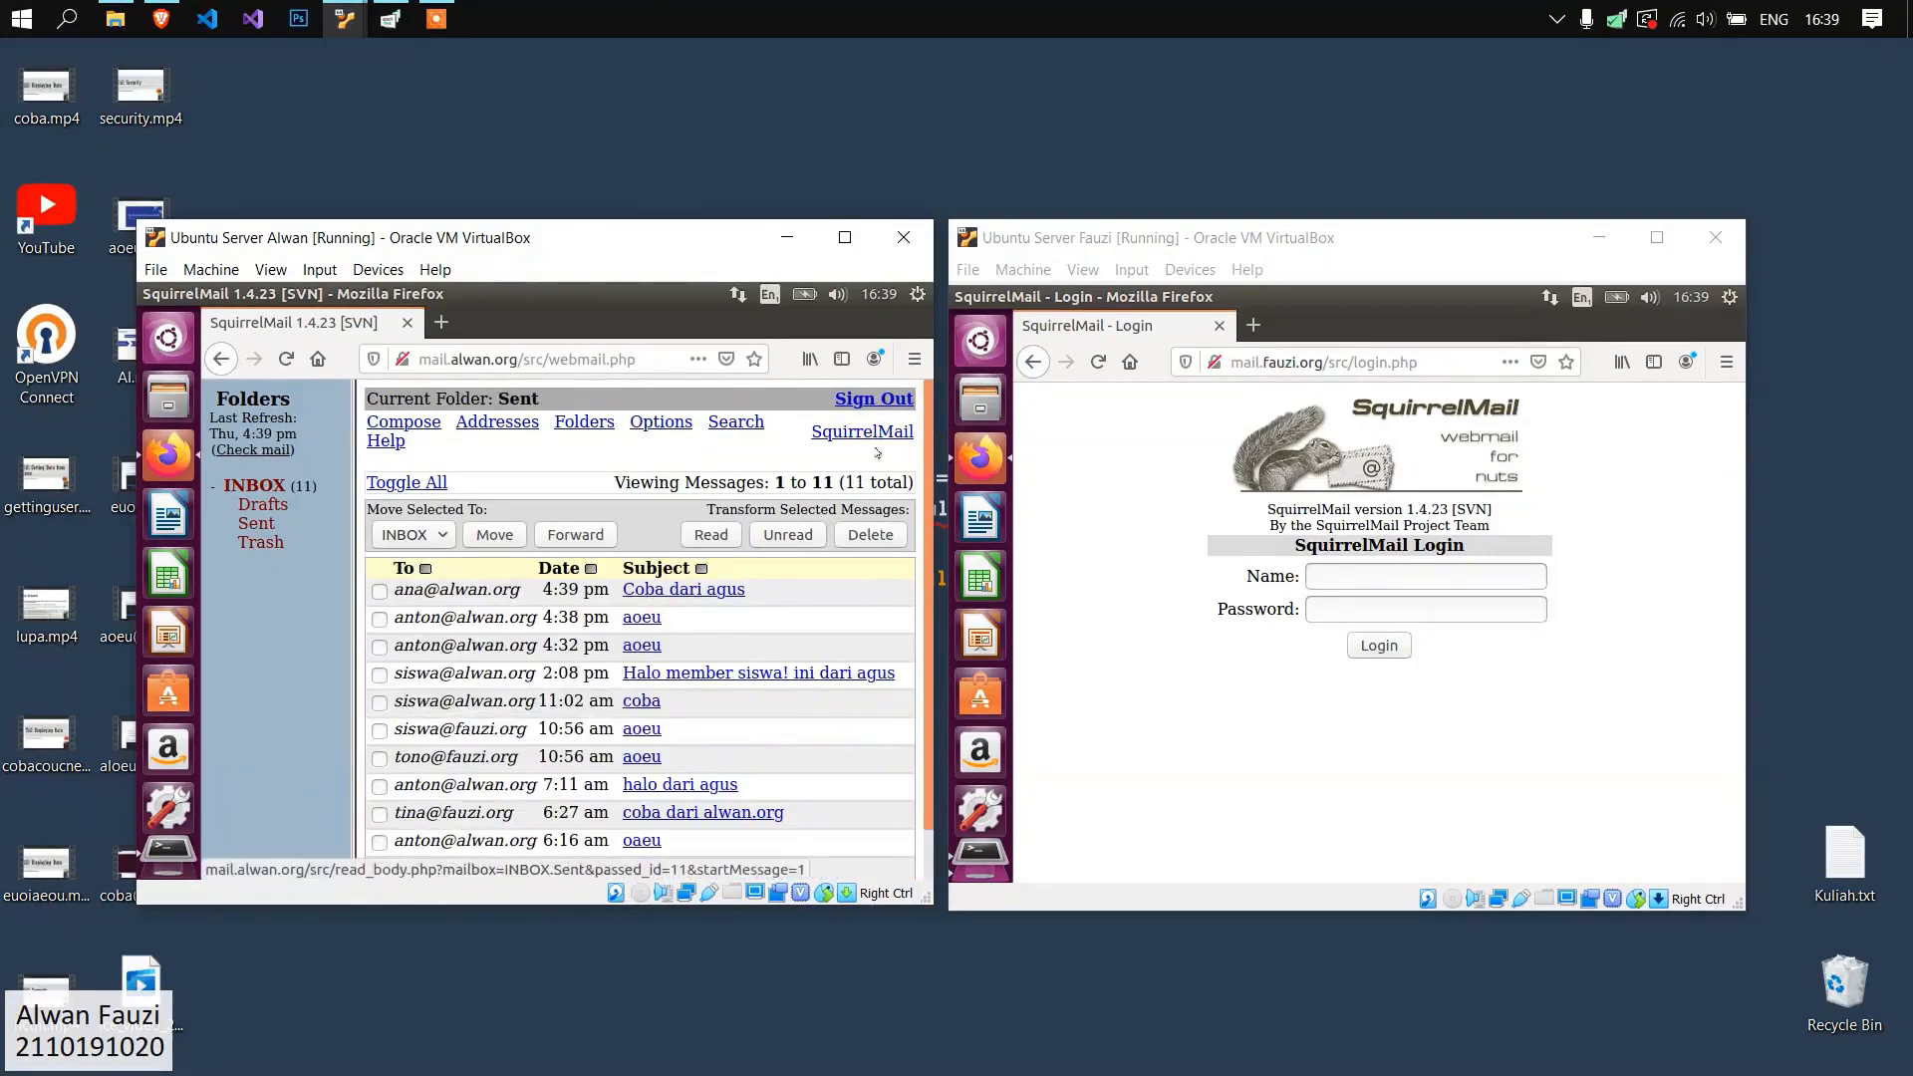
click(881, 400)
click(580, 479)
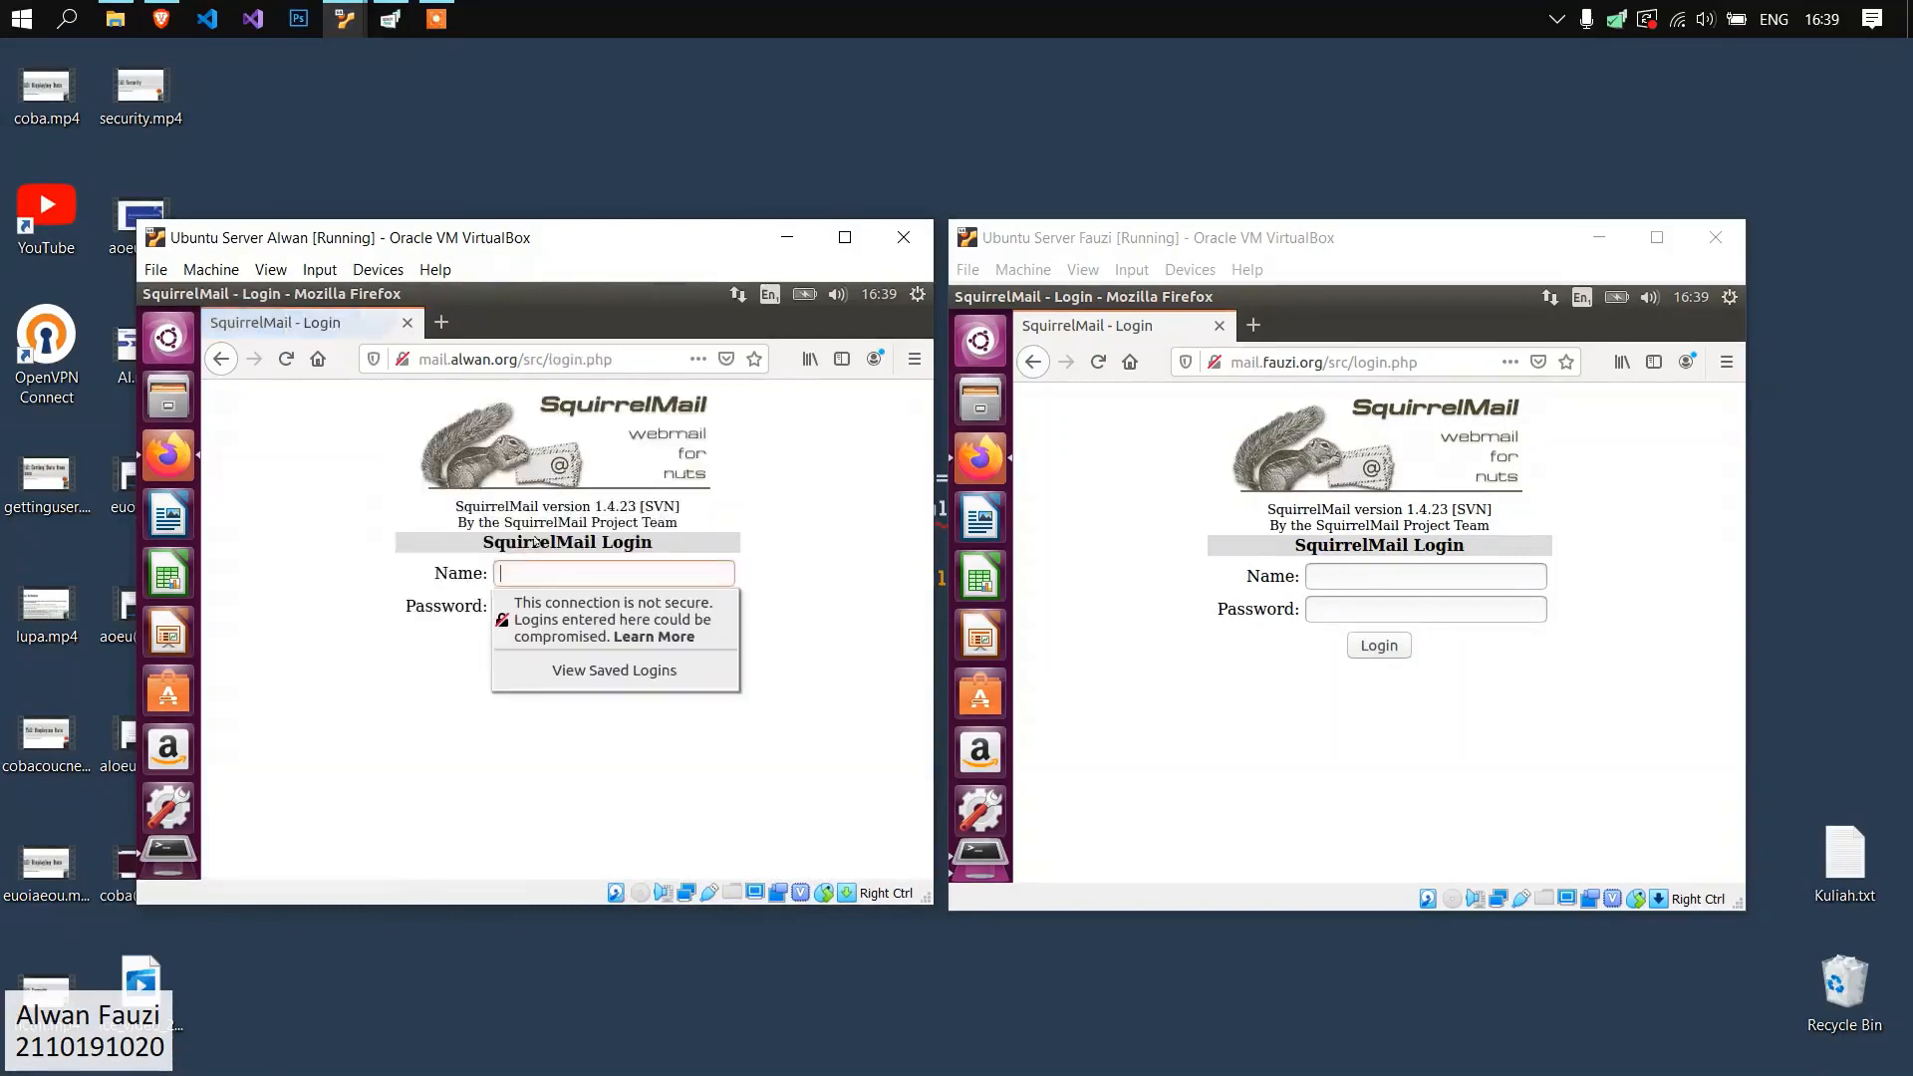
Log in to SquirrelMail at mail.alwan.org with the recipient's user name and password.
key(Tab)
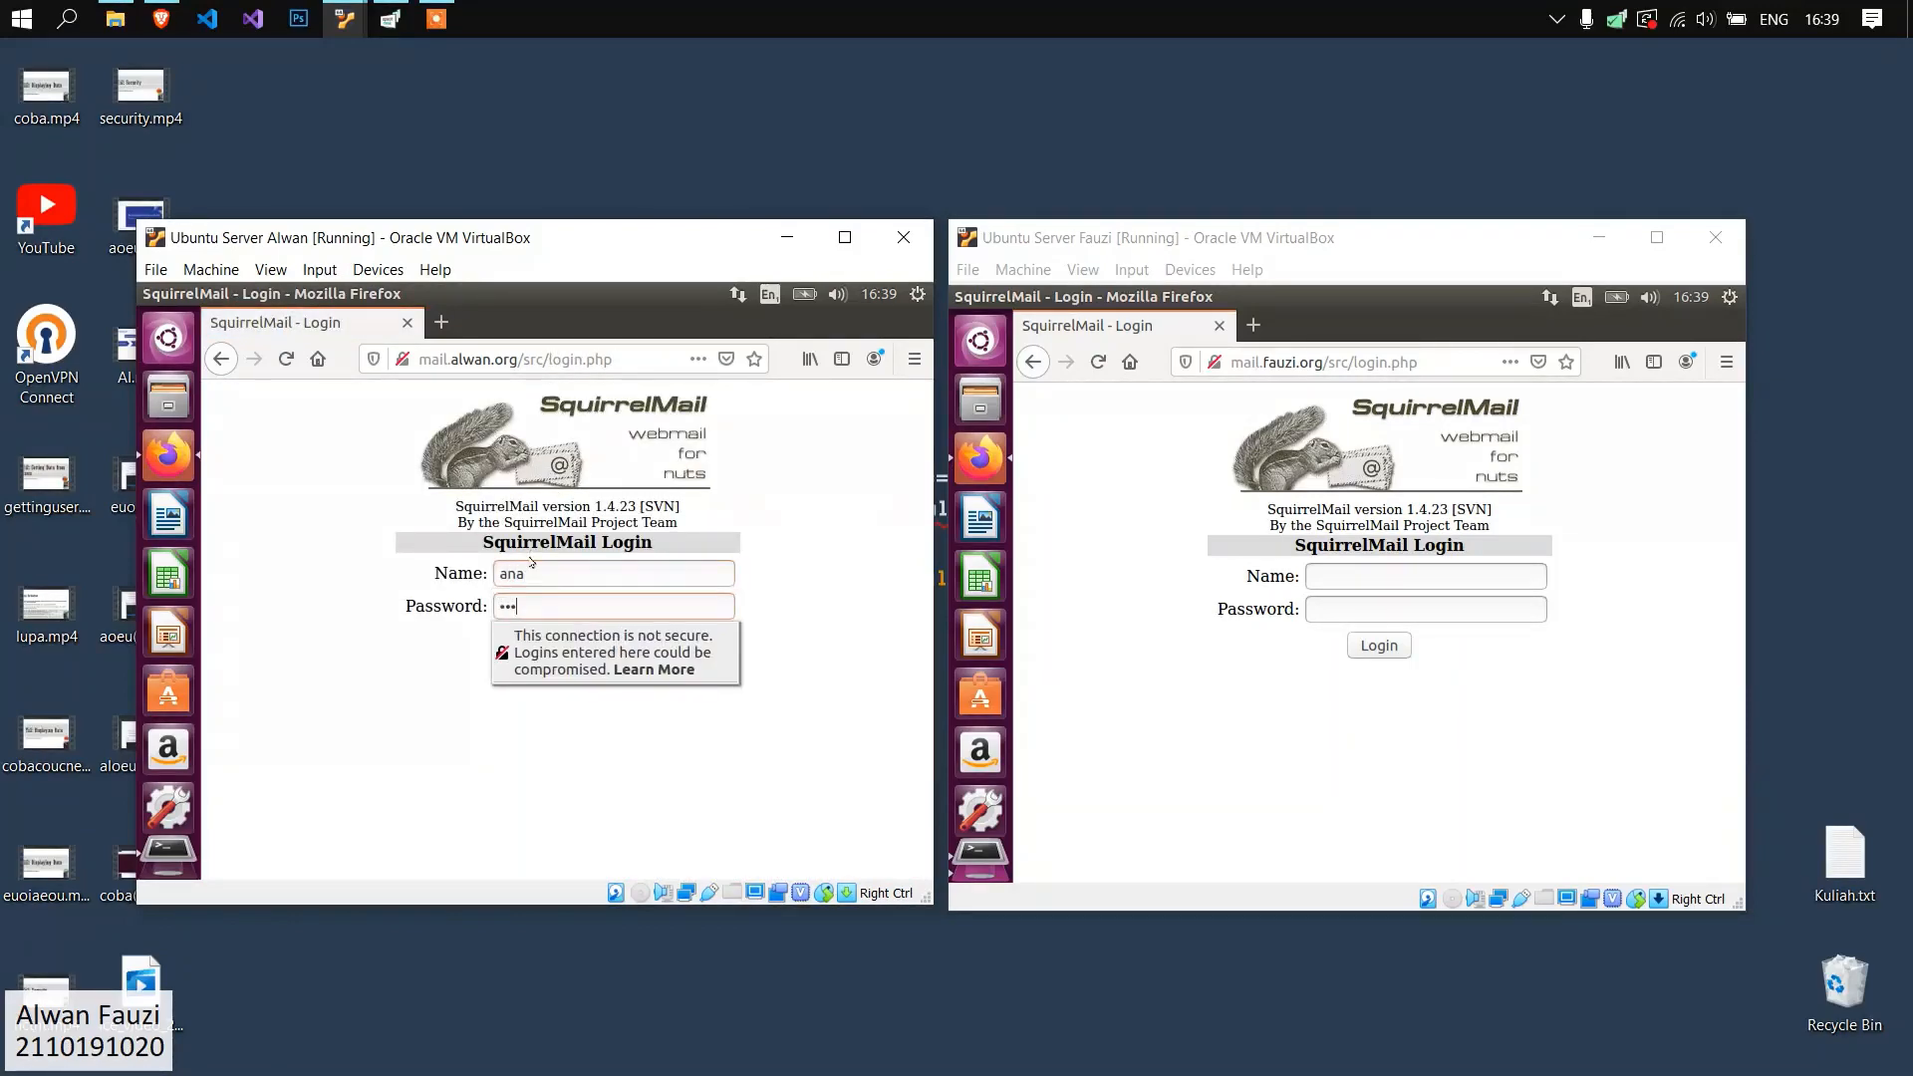
key(Return)
click(531, 561)
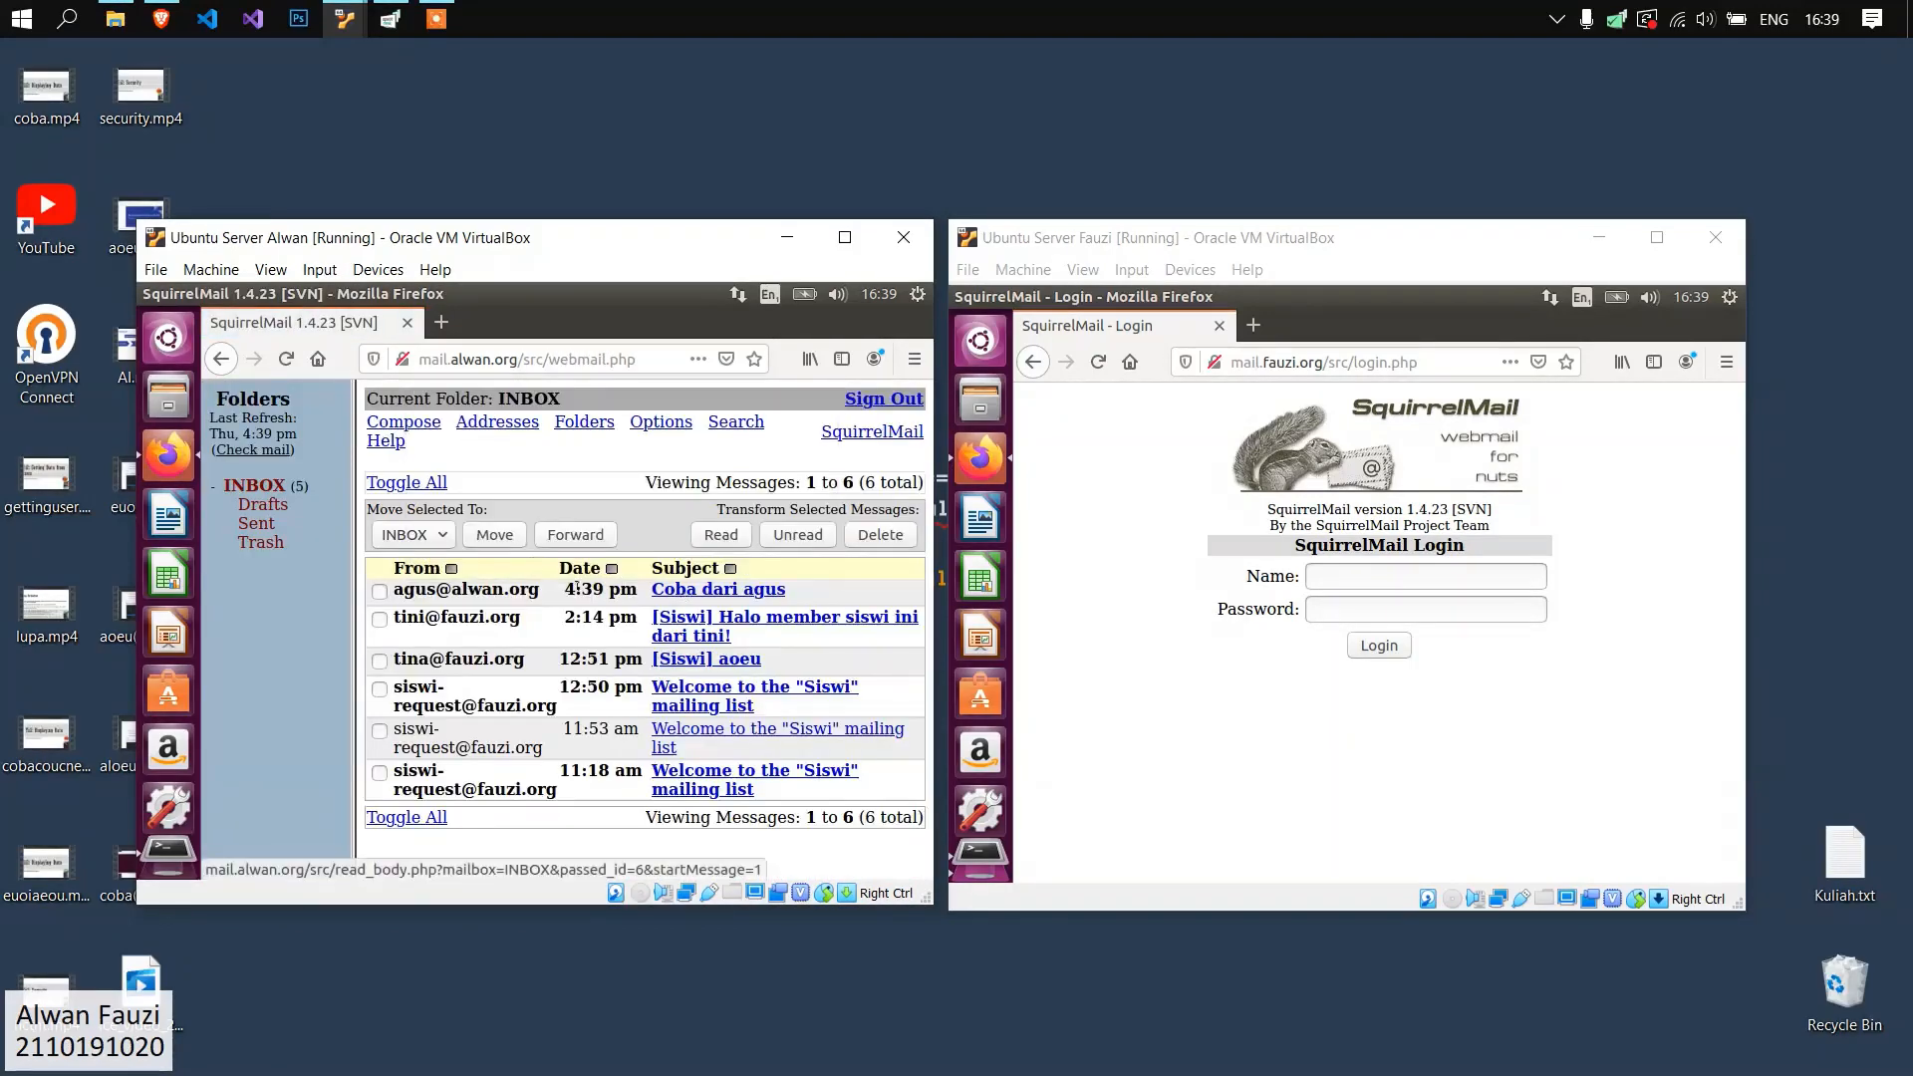
Open the newest "Coba dari" message in the recipient's inbox, then sign out and return to the login page.
drag(566, 589, 619, 588)
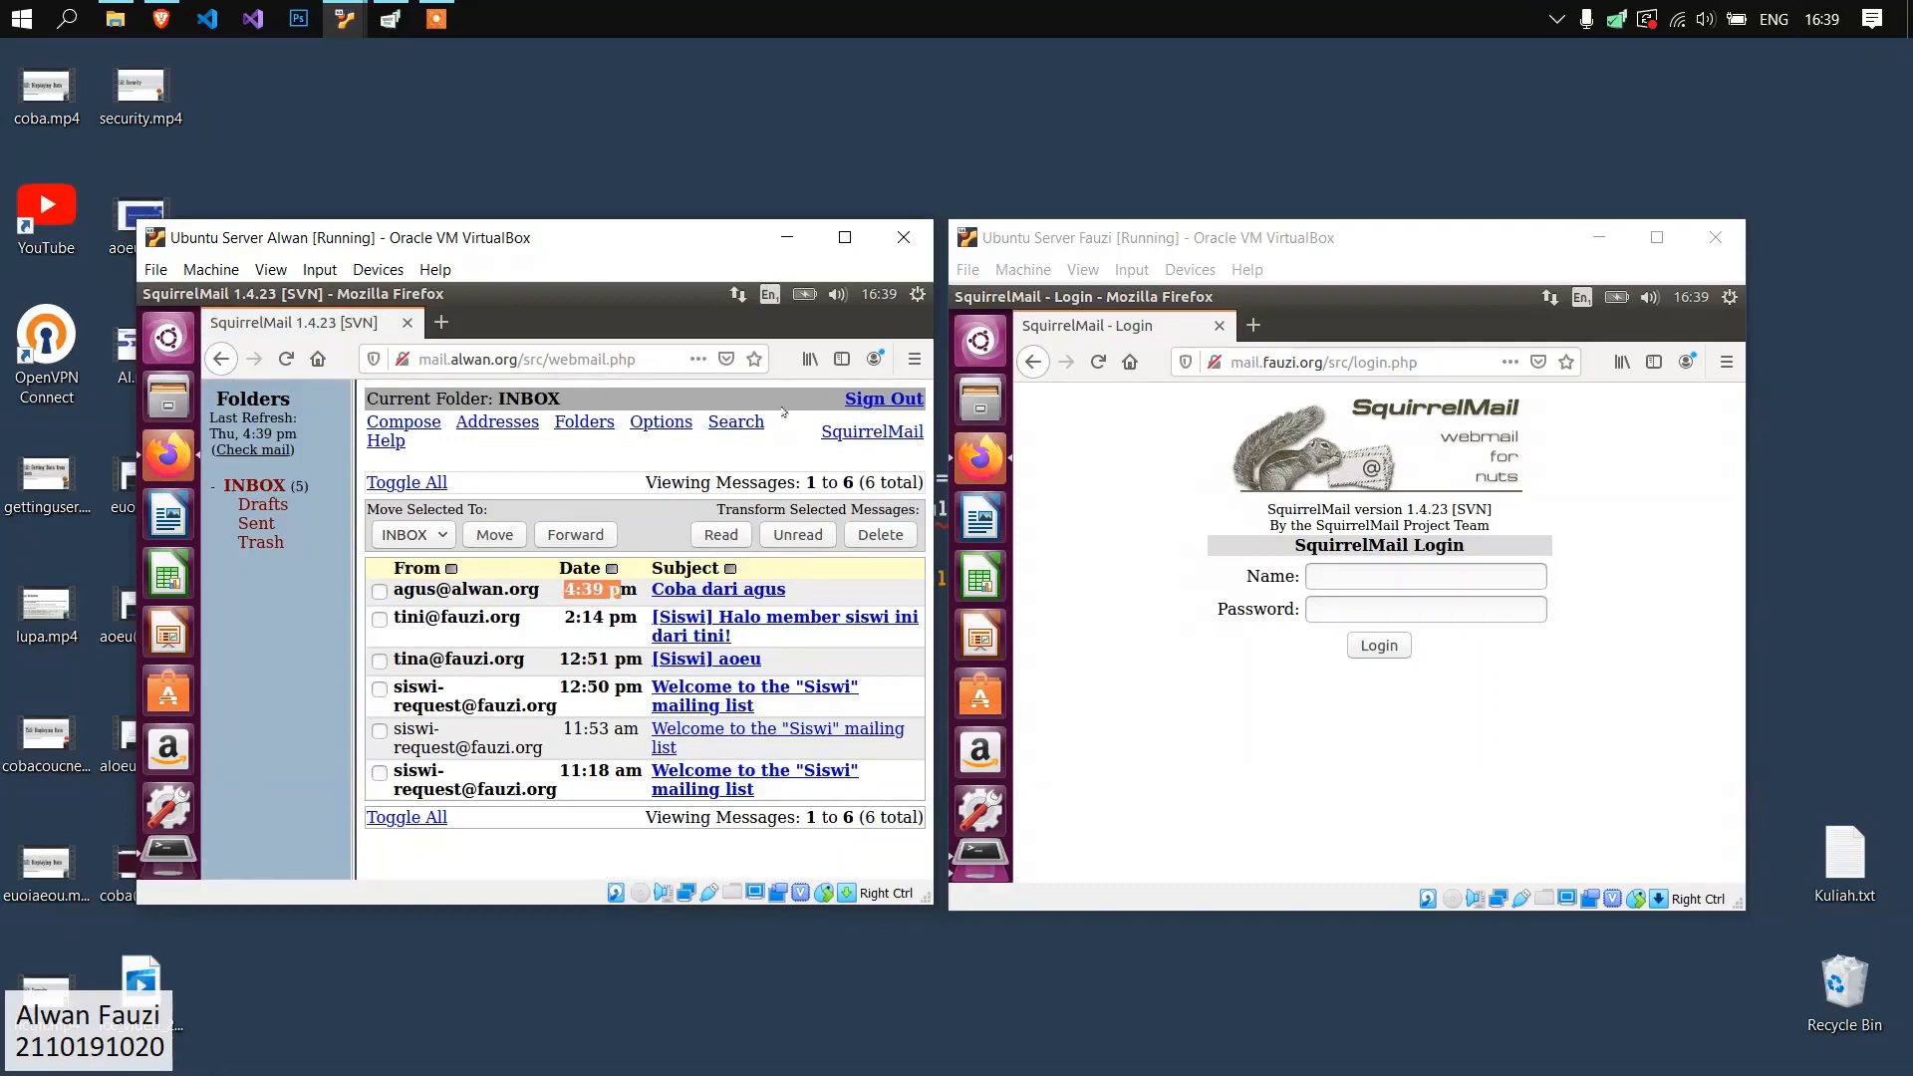
click(700, 592)
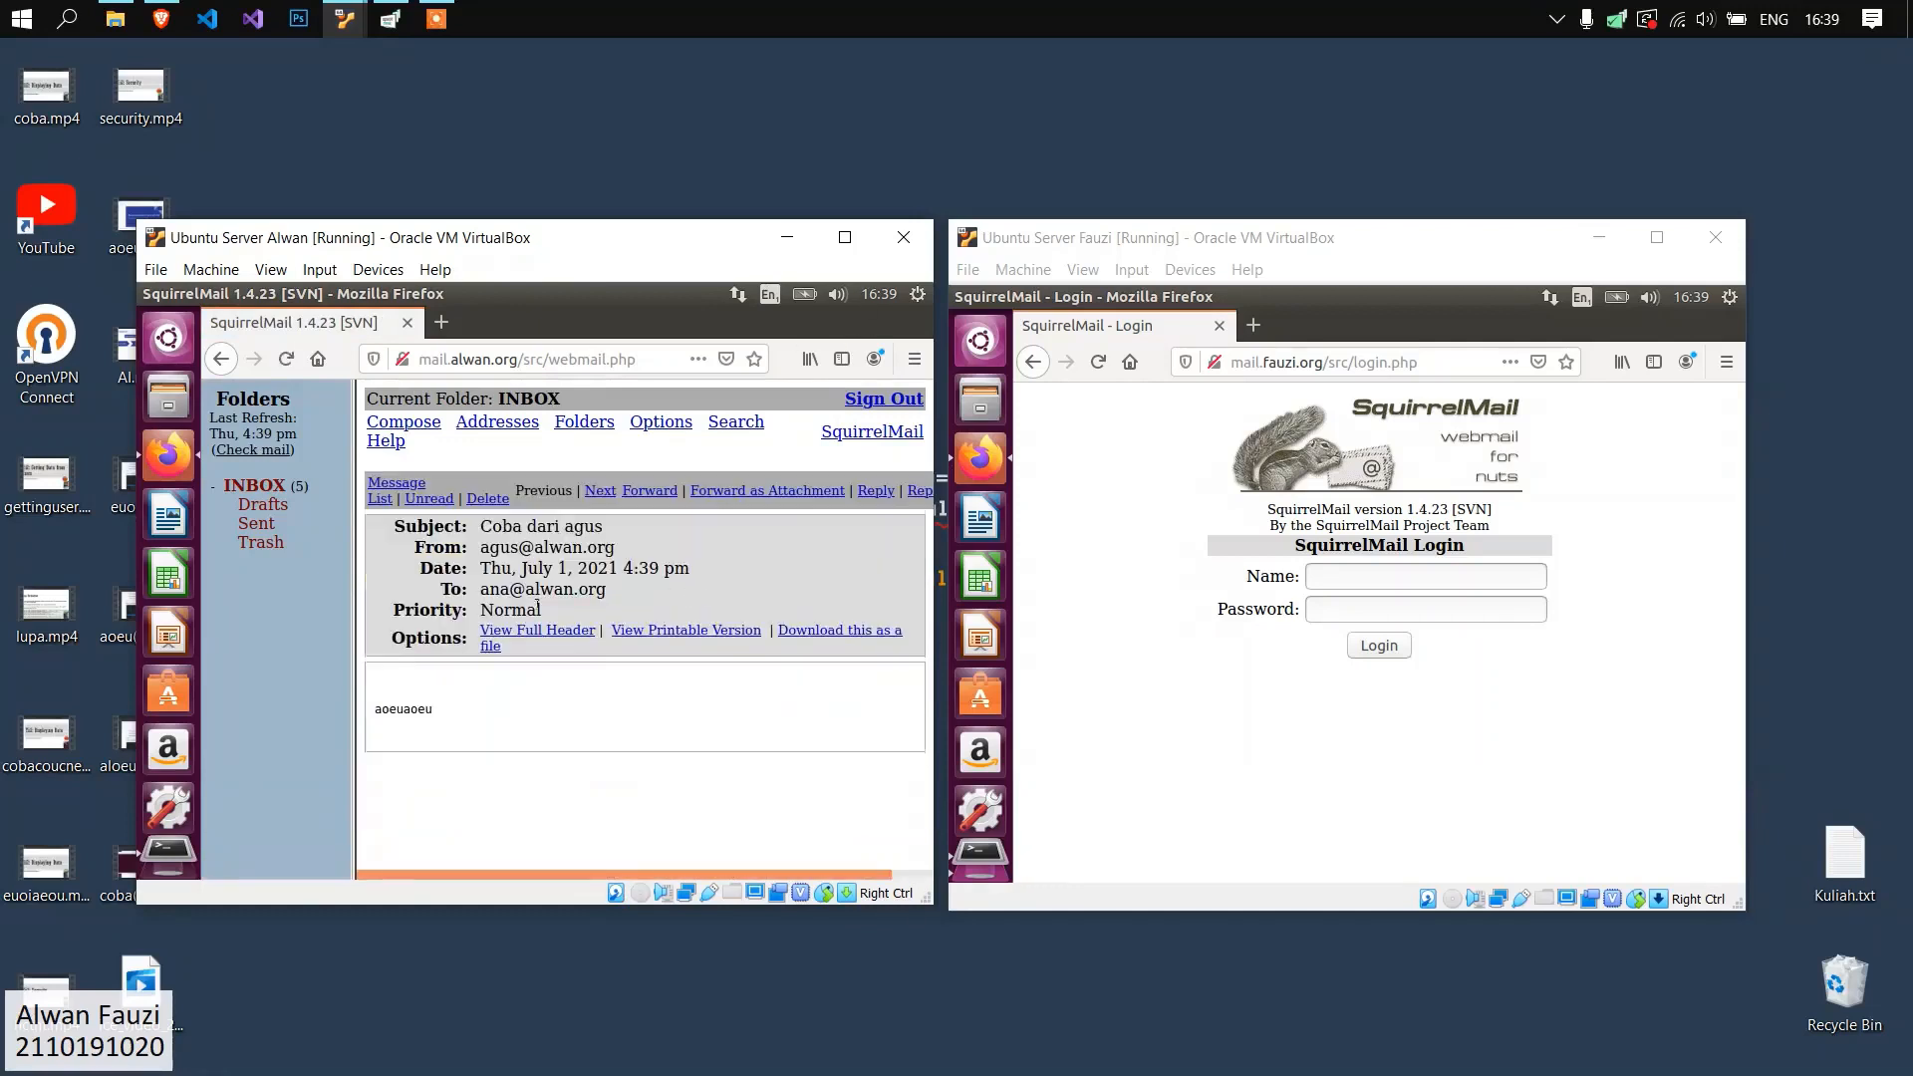
click(885, 399)
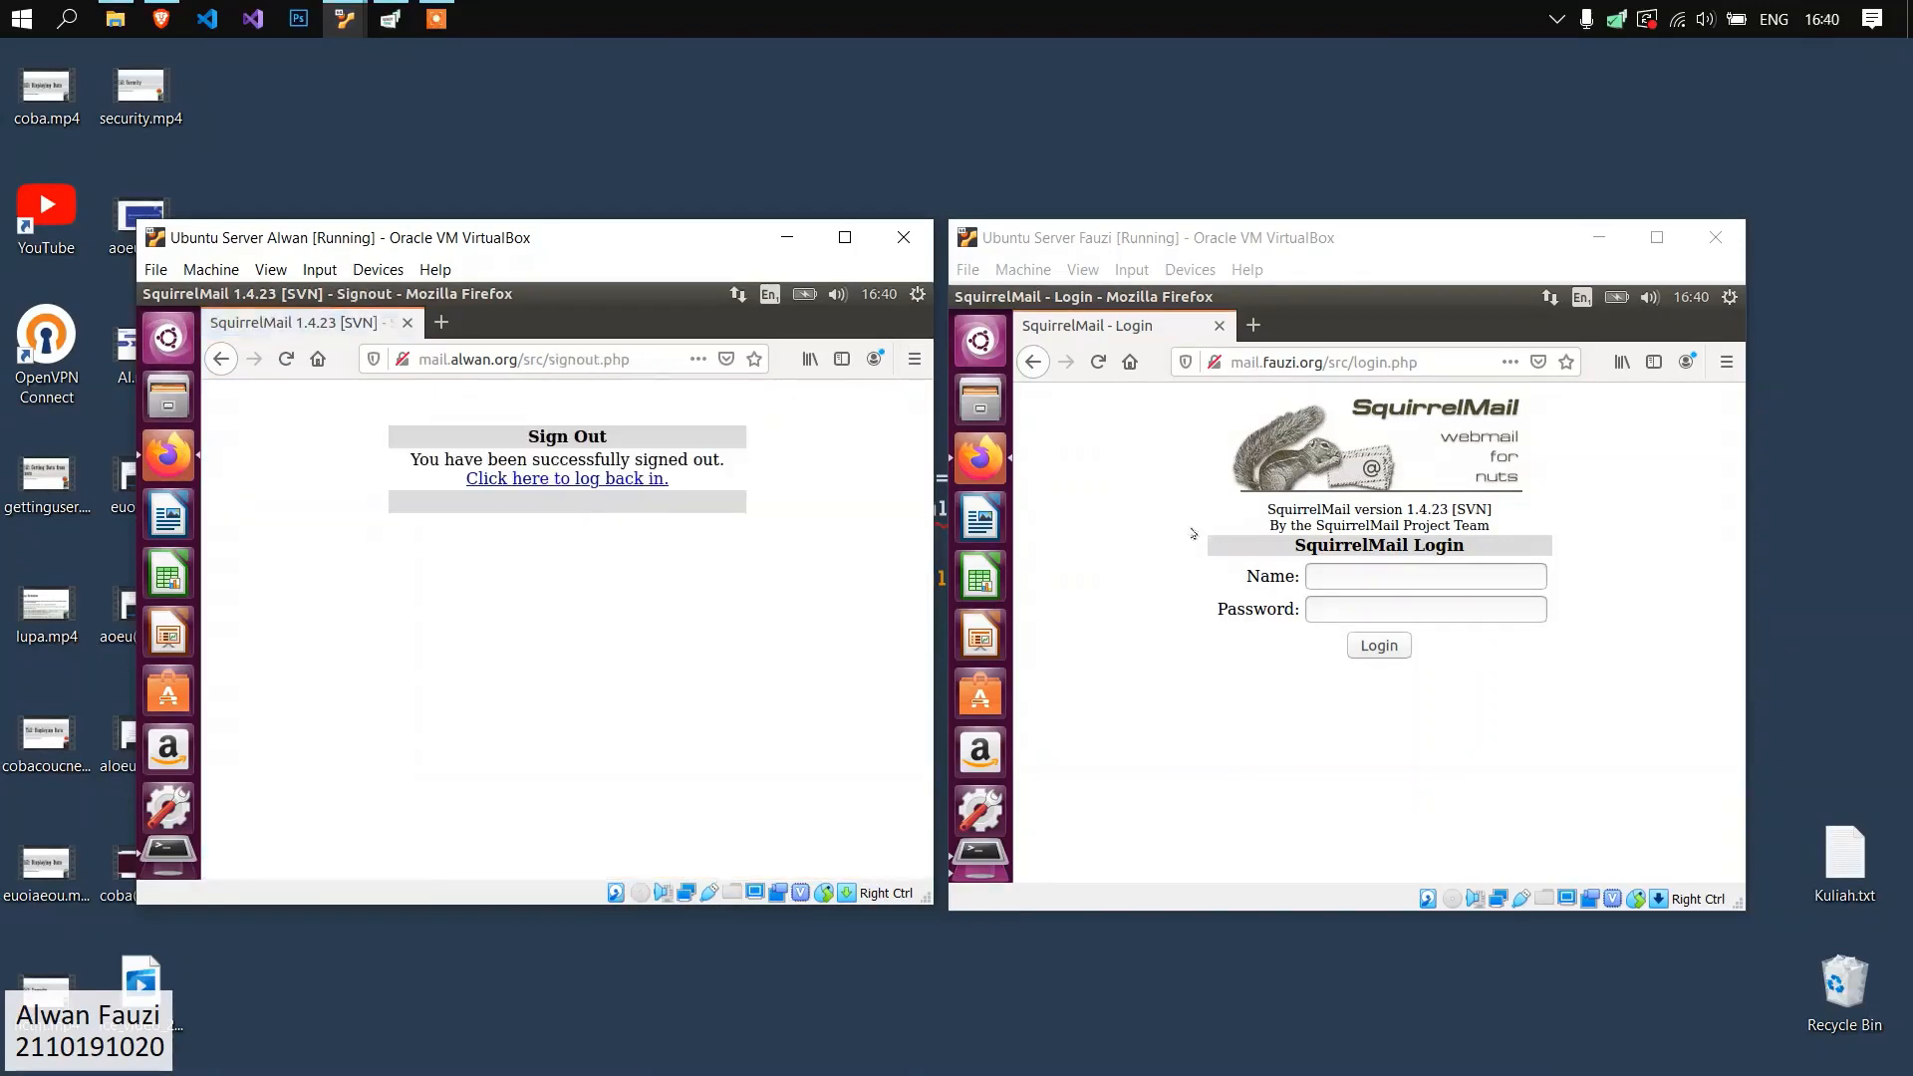
click(588, 480)
Log in to SquirrelMail at mail.fauzi.org with the sending user's name and password, without saving the login in Firefox.
click(1434, 583)
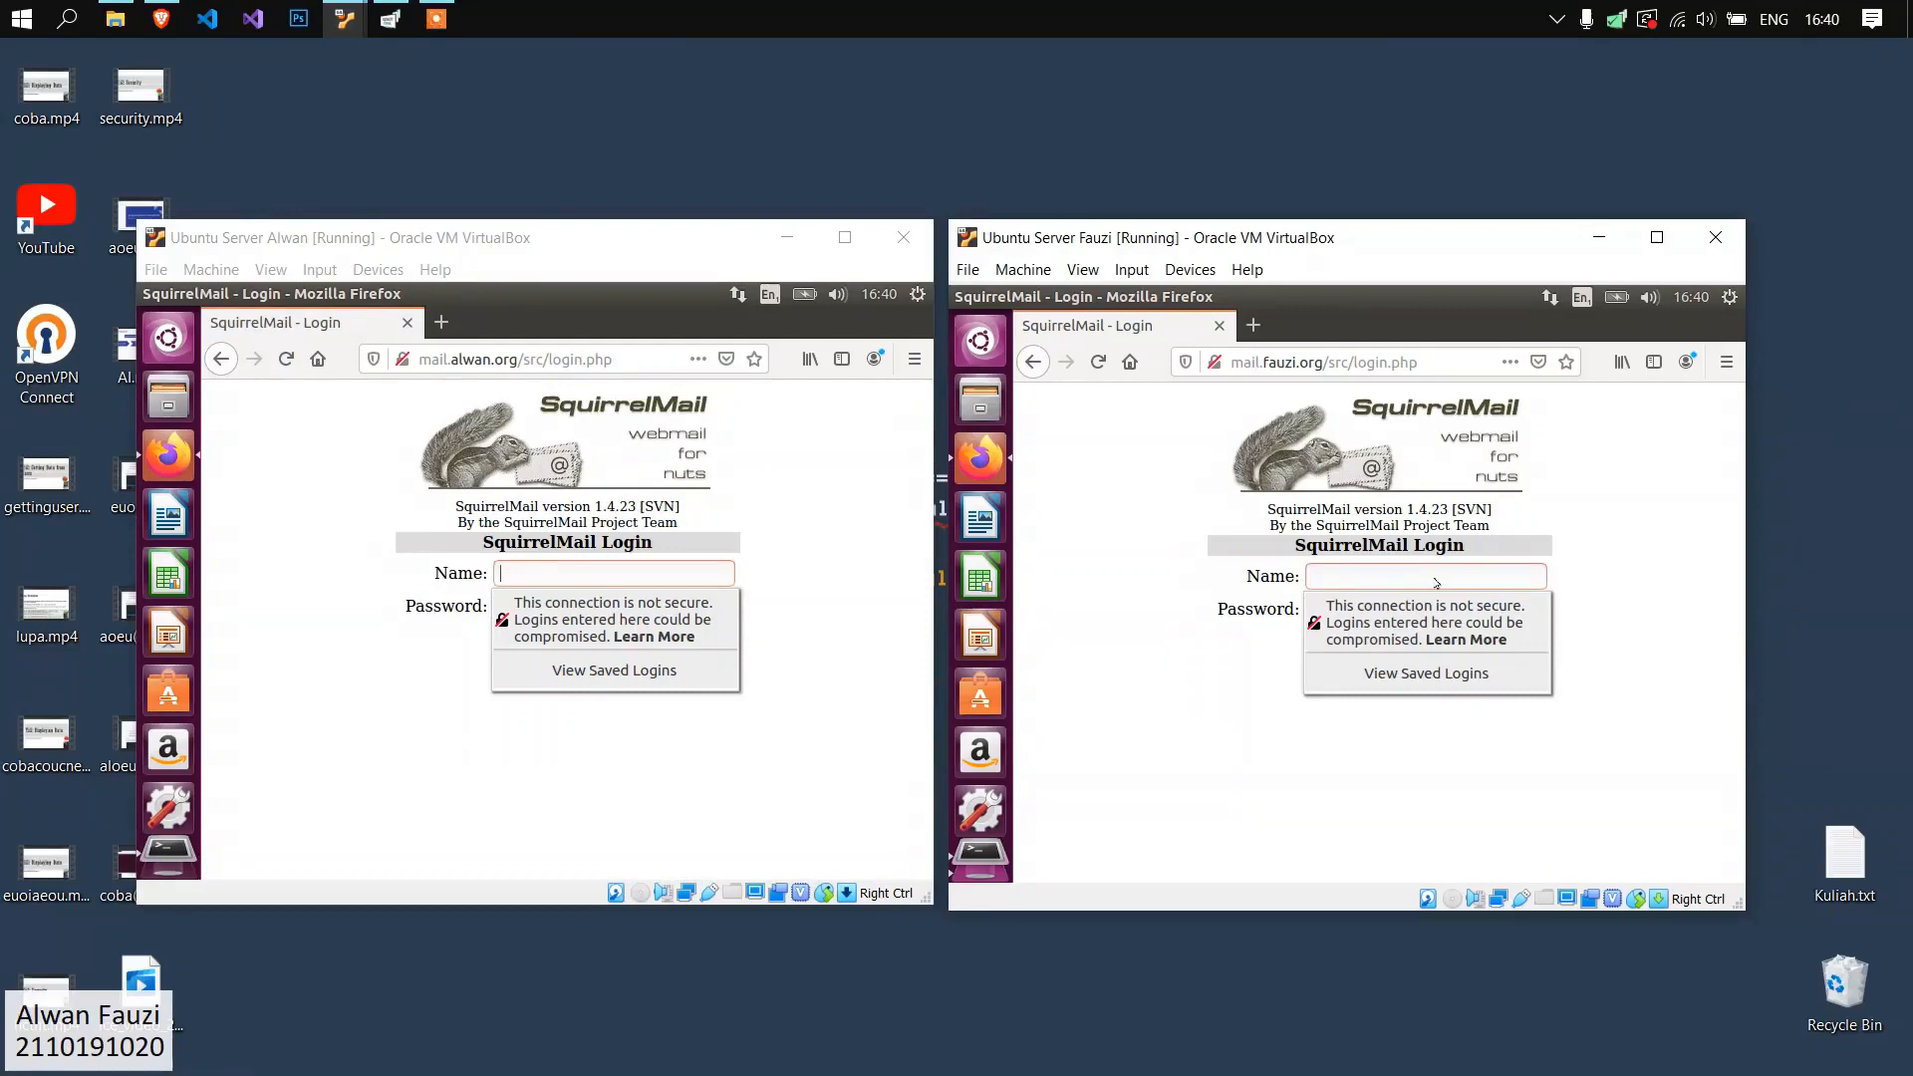
click(1728, 312)
click(1734, 297)
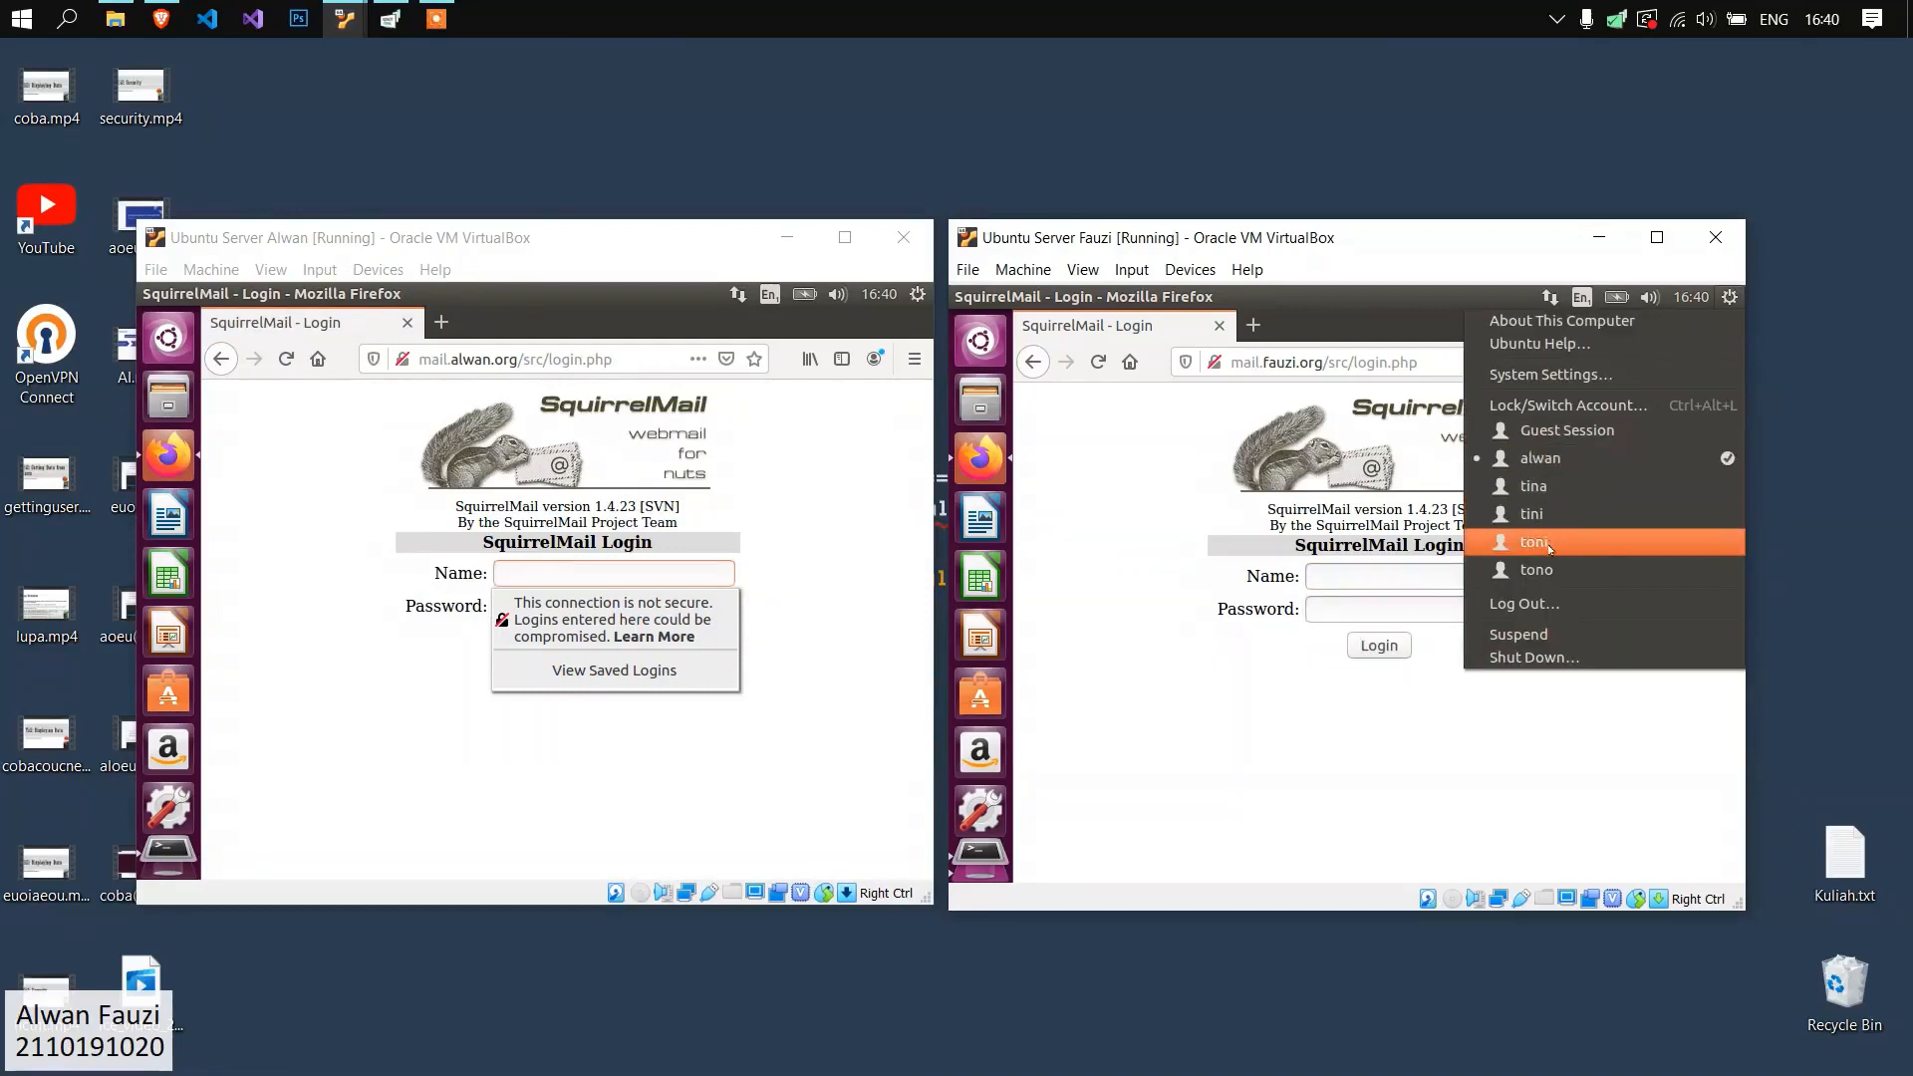
click(1422, 589)
text(tono)
key(Tab)
key(Return)
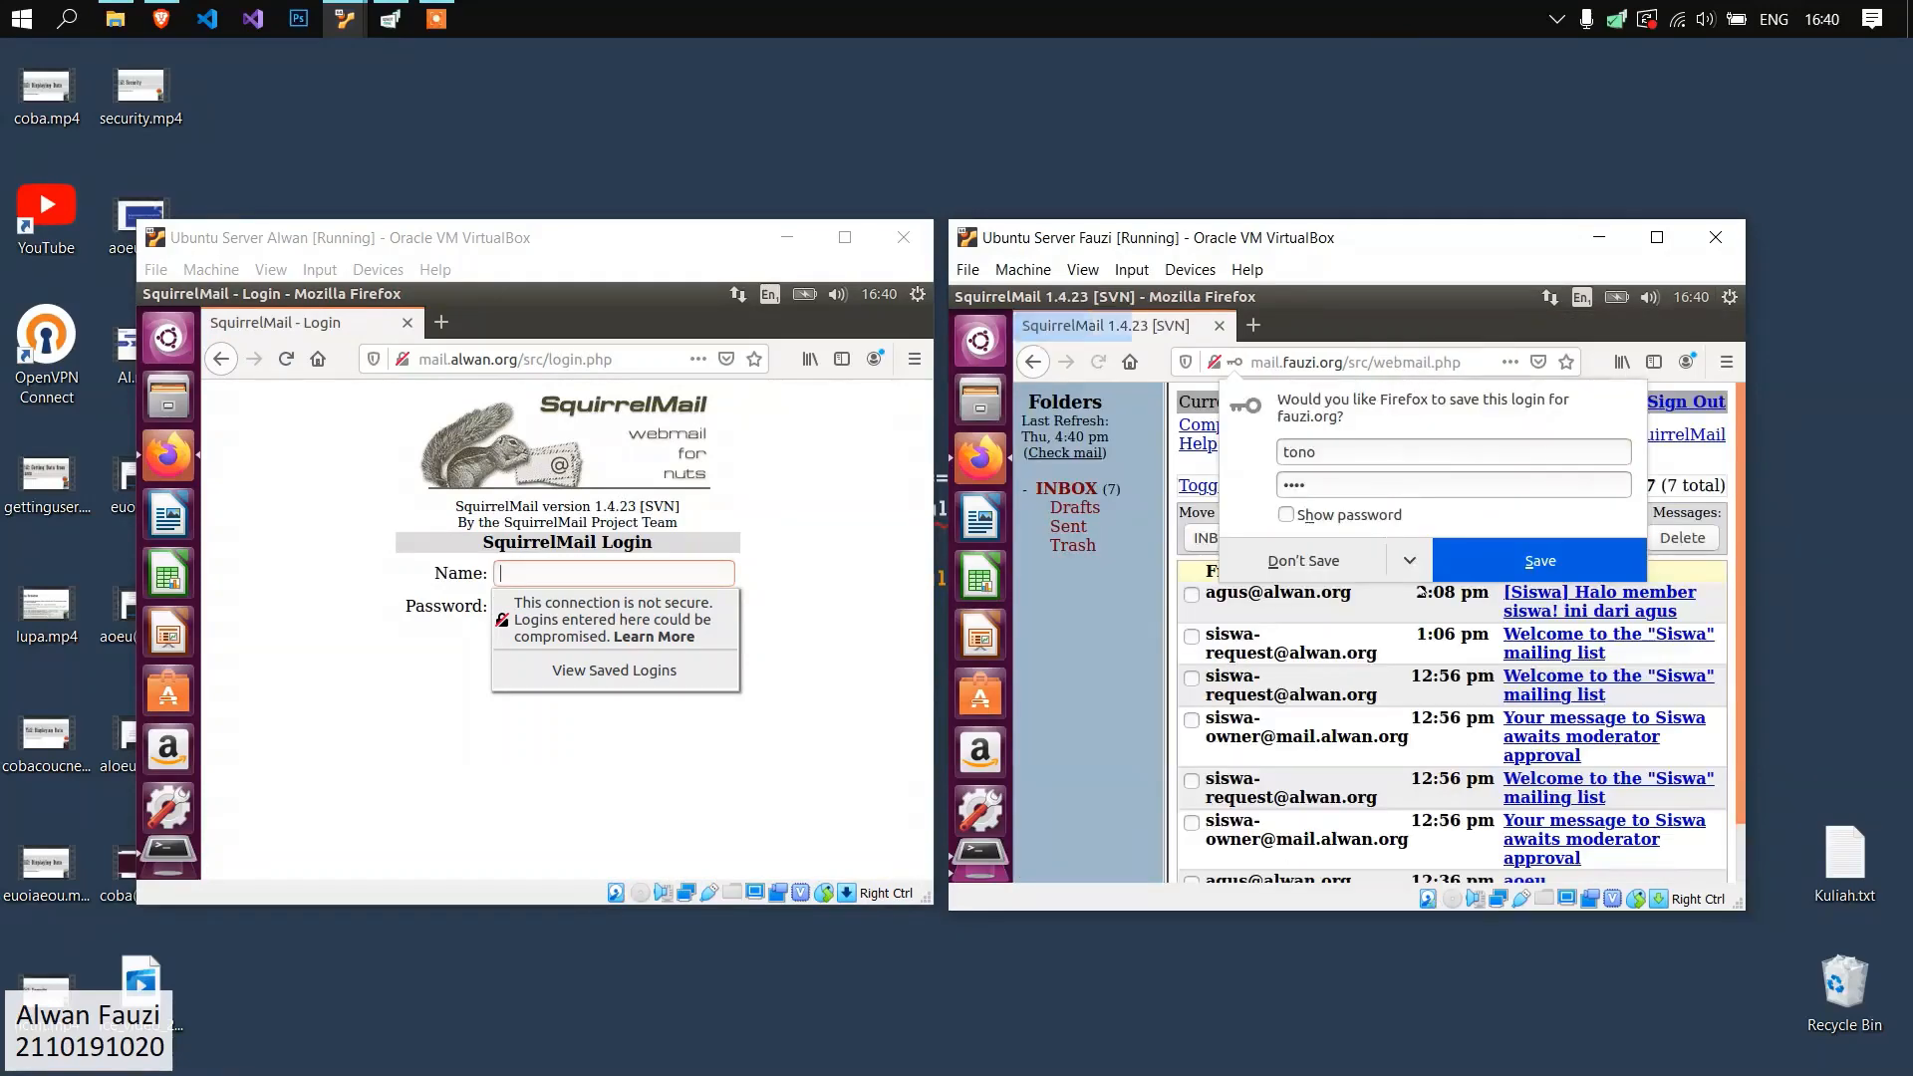
click(1346, 566)
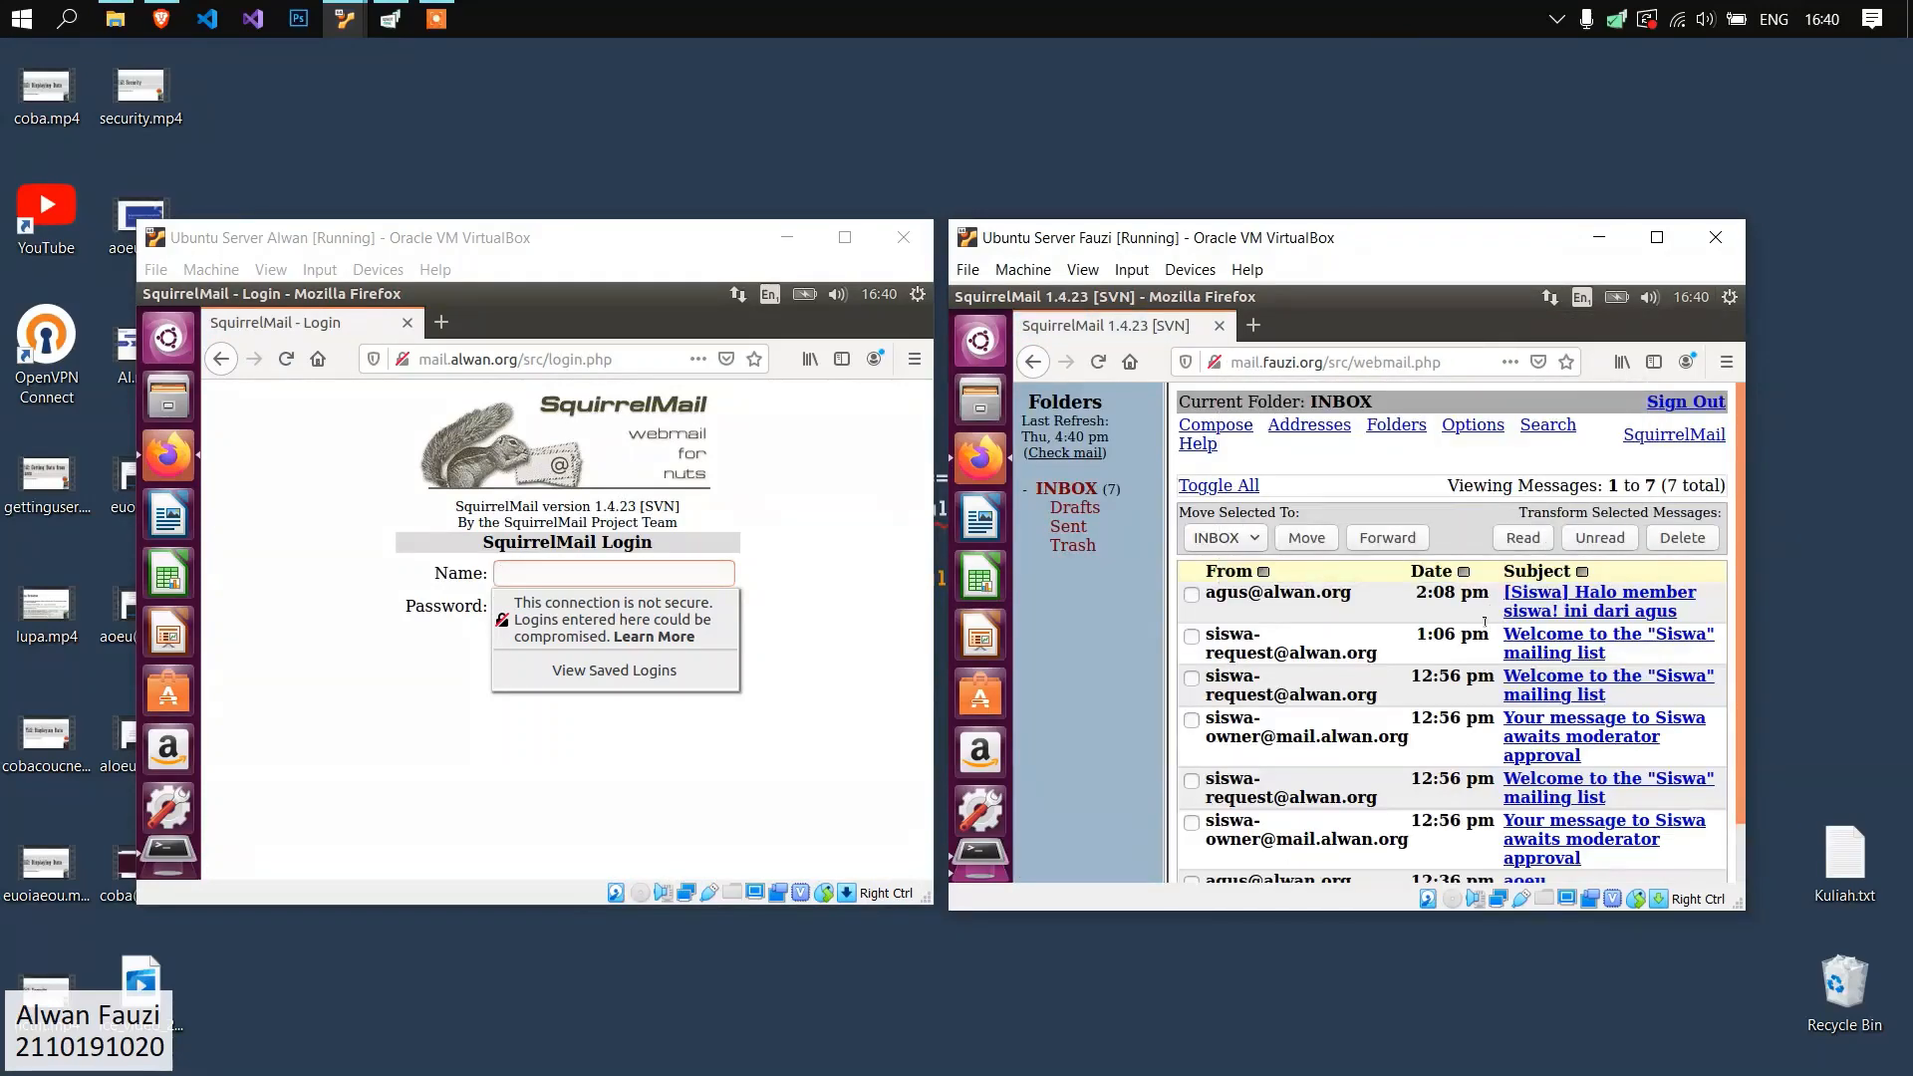
Compose a message to another fauzi.org mail user, with the subject "Coba dari" followed by the sender's name.
click(1227, 430)
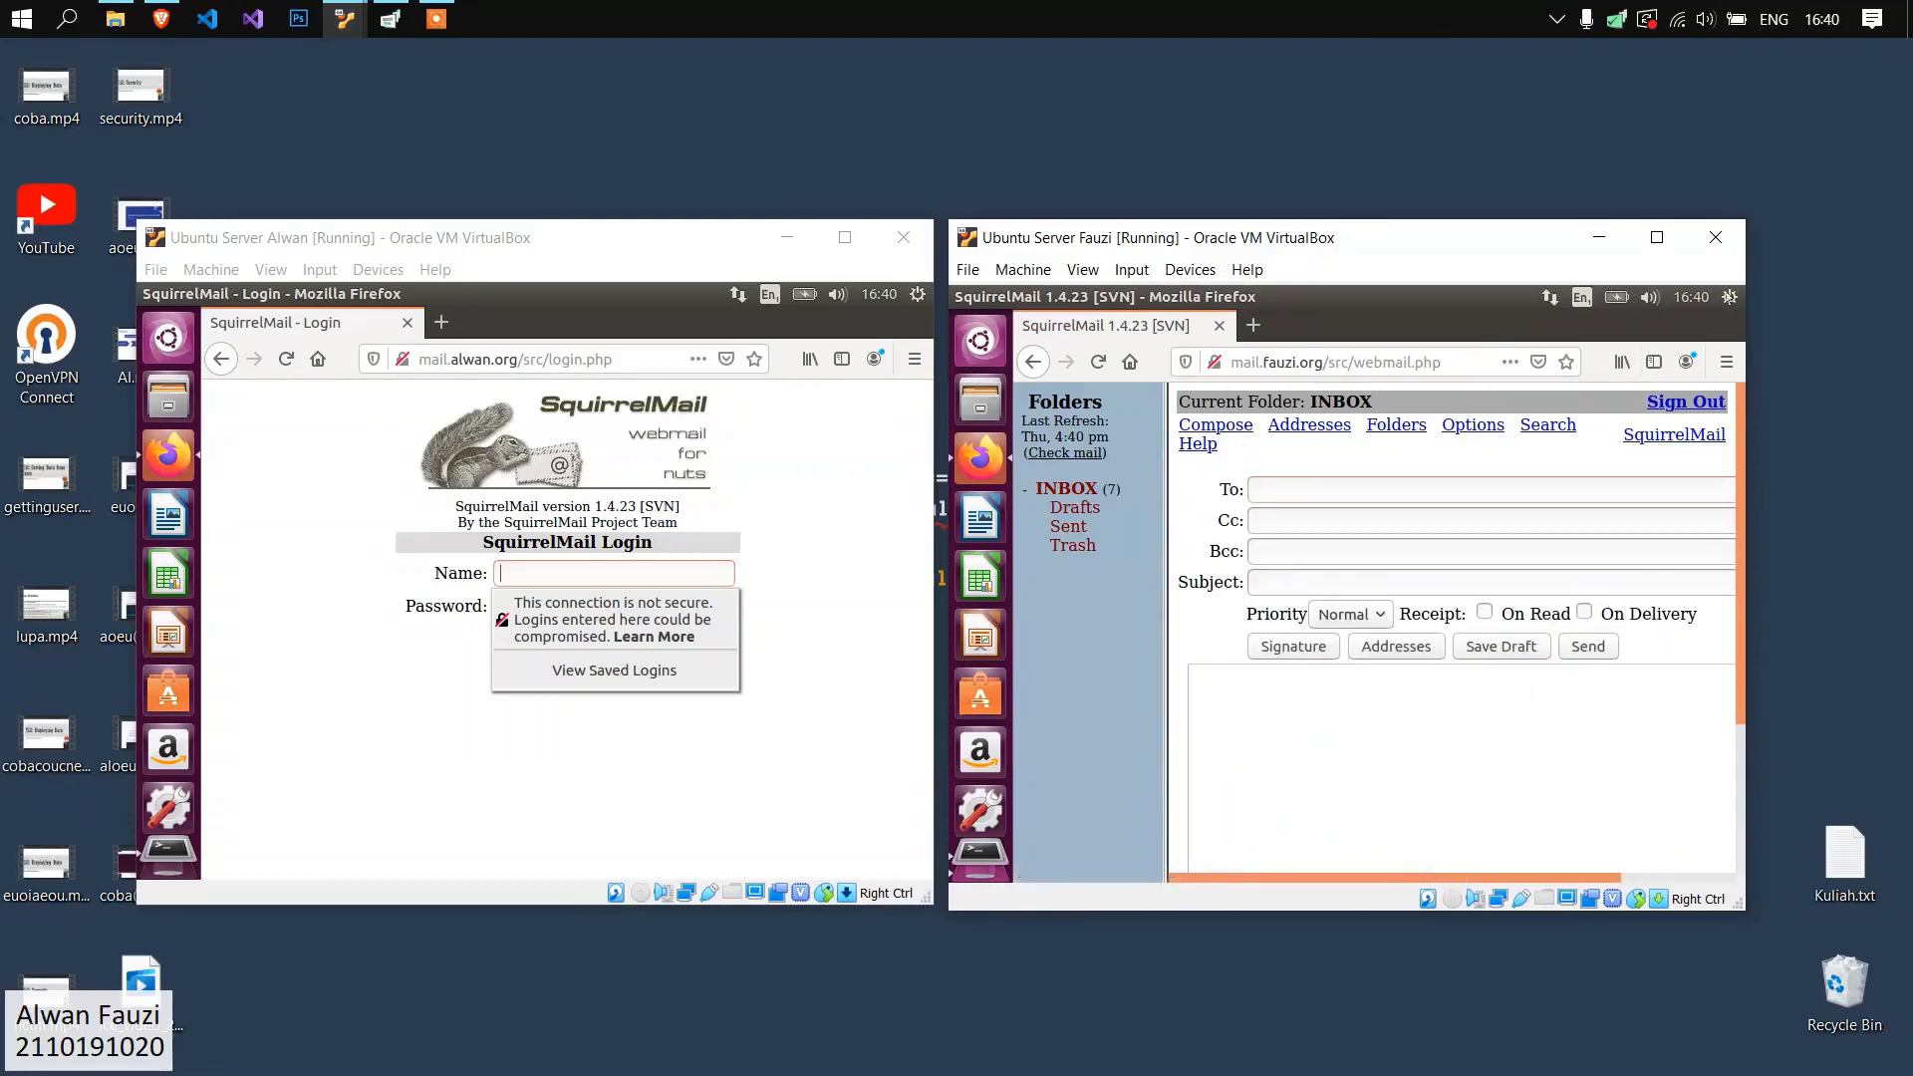
click(1730, 297)
click(1420, 452)
click(1381, 486)
text(toni@#)
key(BackSpace)
text(fauCoba dari tono)
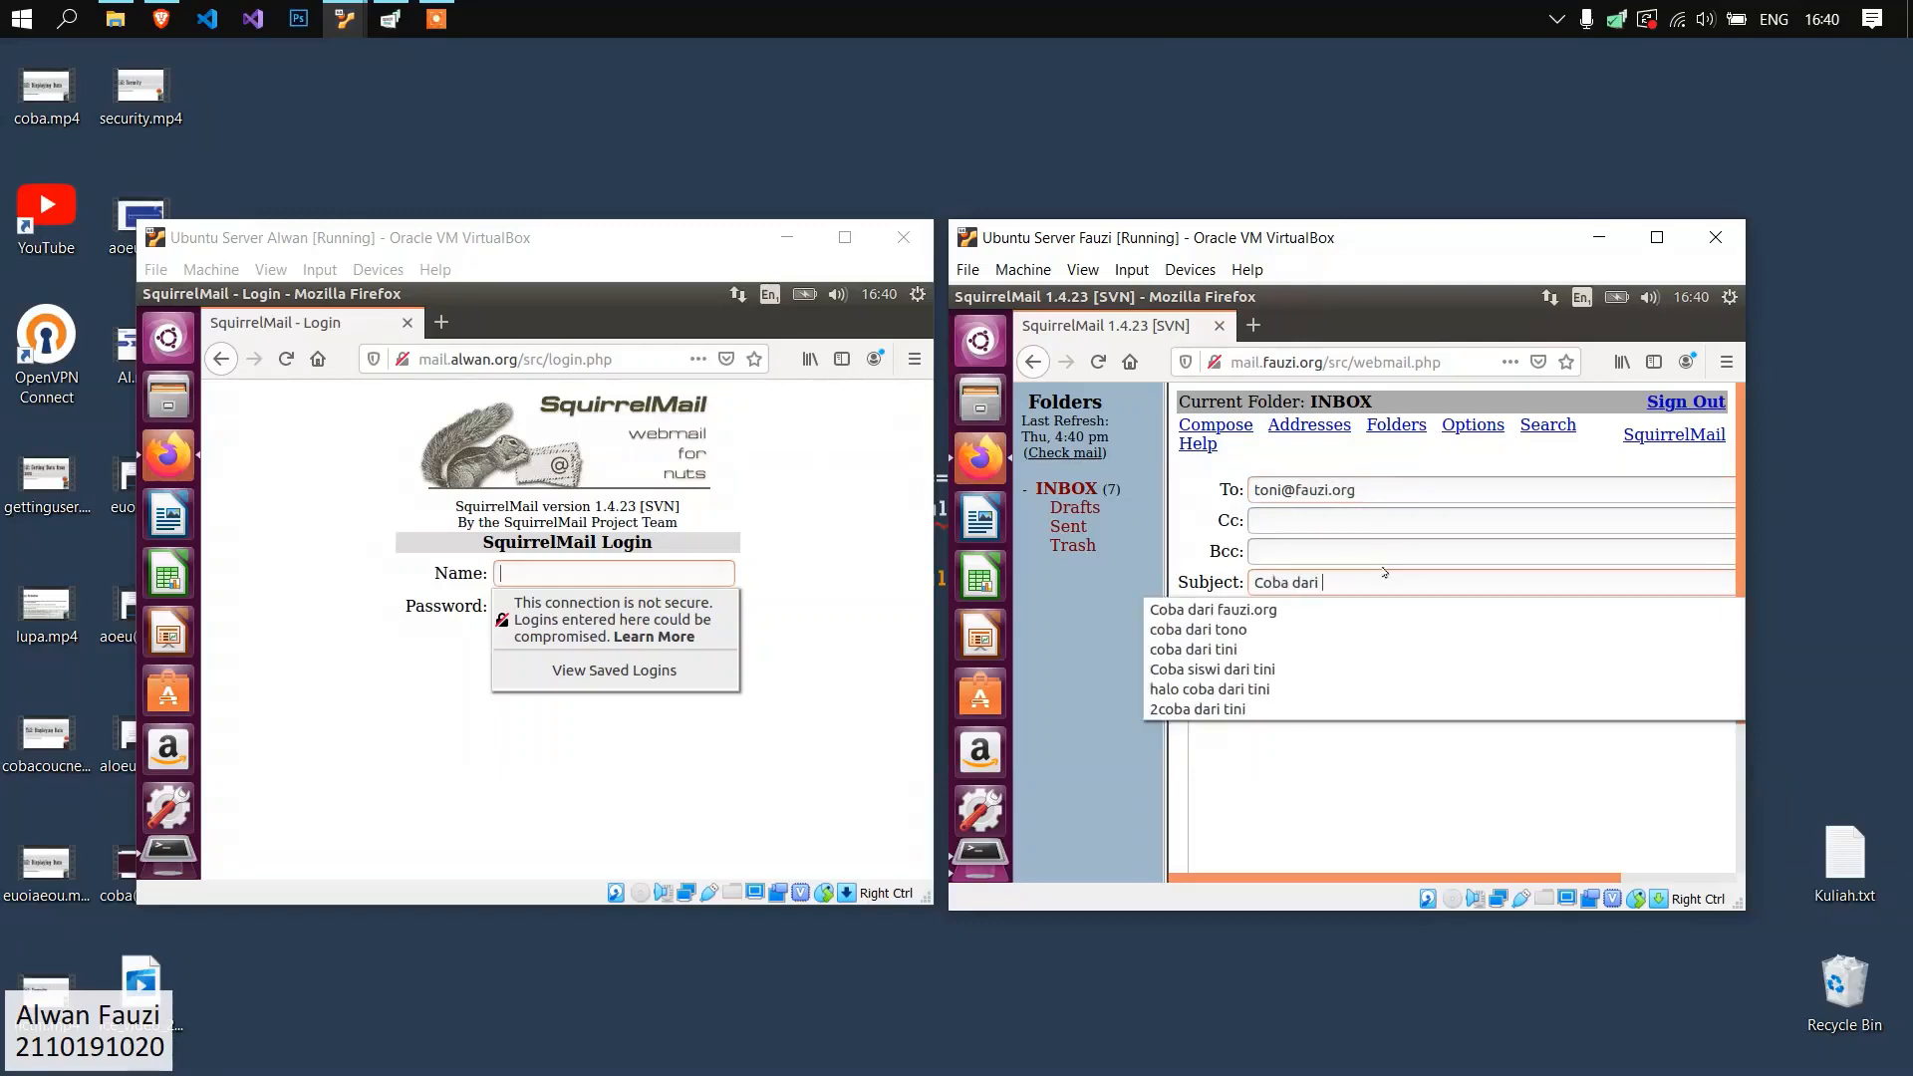
Enter "hahahaha" as the message body on the second server and send the message.
click(1436, 727)
text(hahahaha)
scroll(1436, 728, down, 3)
drag(1444, 877, 1694, 878)
click(1680, 793)
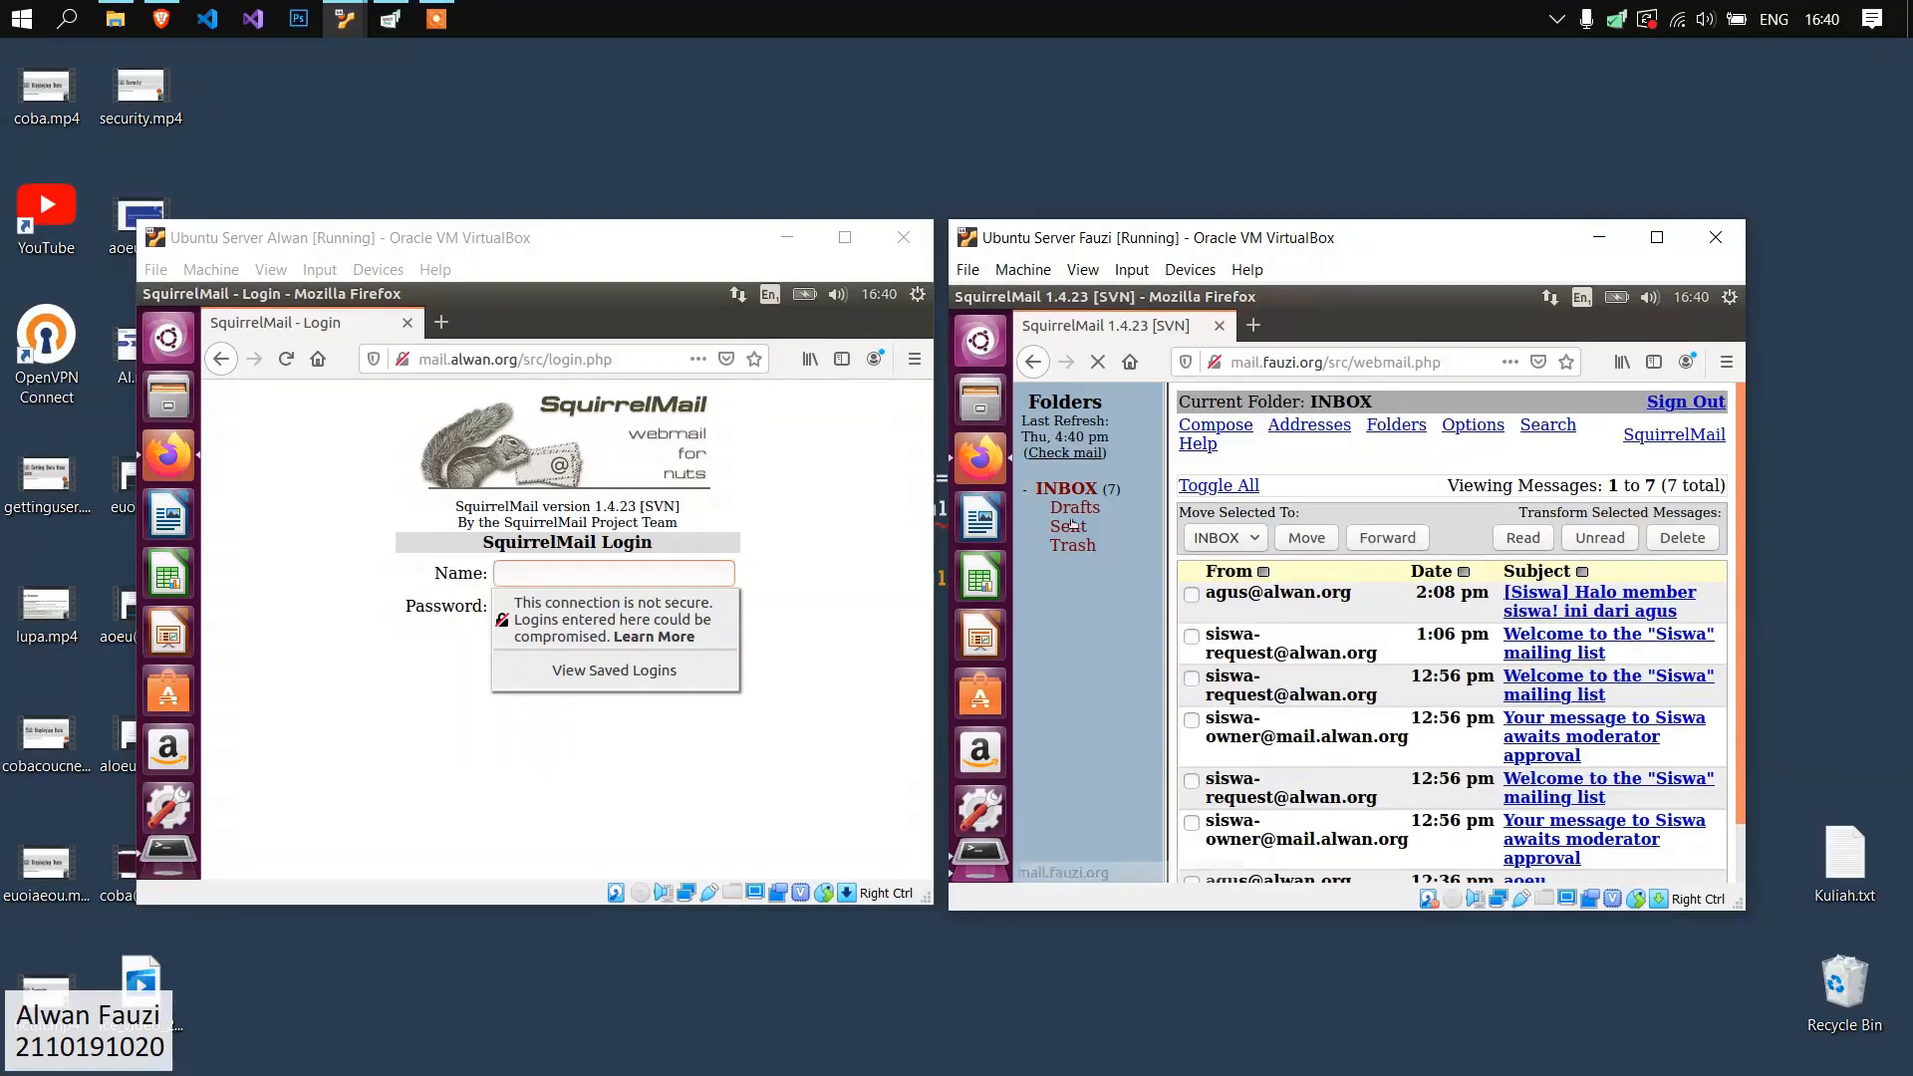
Check the Sent folder on mail.fauzi.org, then sign out and return to the login page.
click(1069, 526)
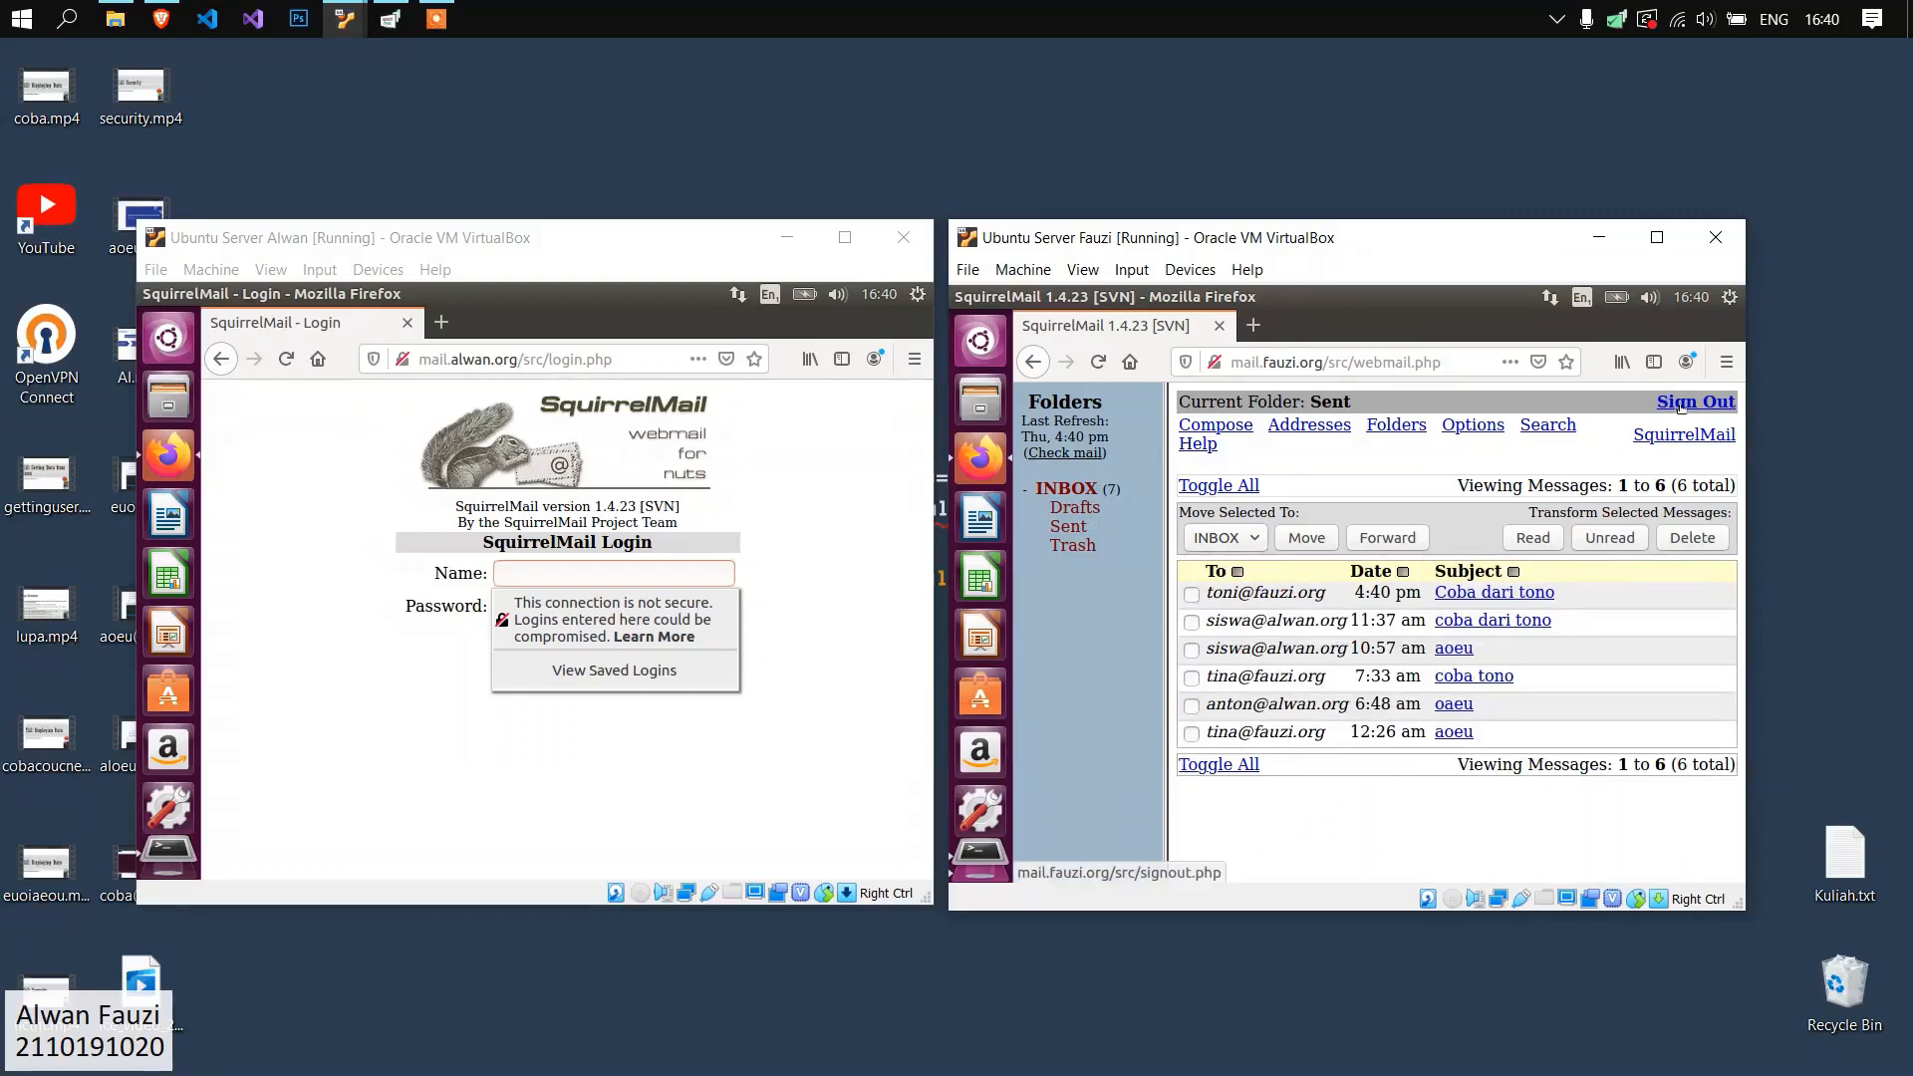
click(1681, 406)
click(1417, 485)
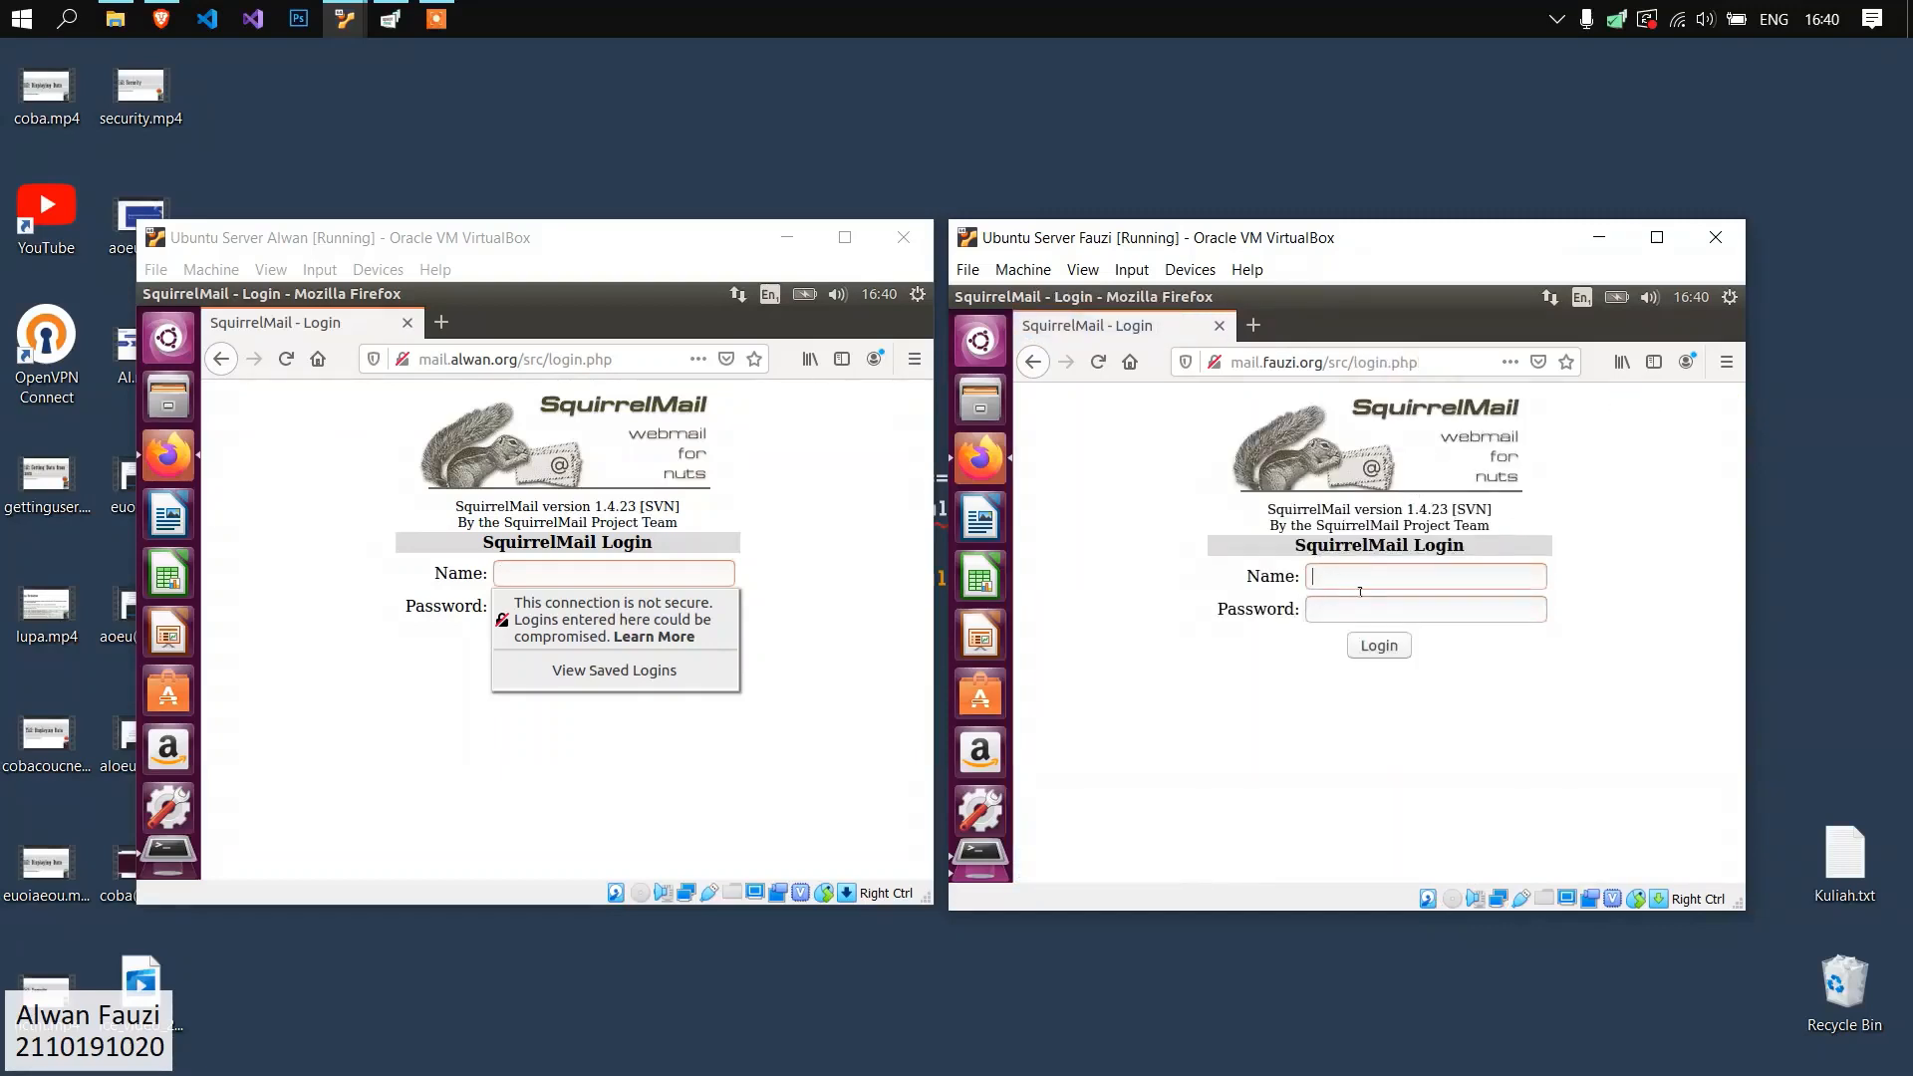
Log in to SquirrelMail at mail.fauzi.org with the recipient's user name and password, without saving the login in Firefox.
text(toni)
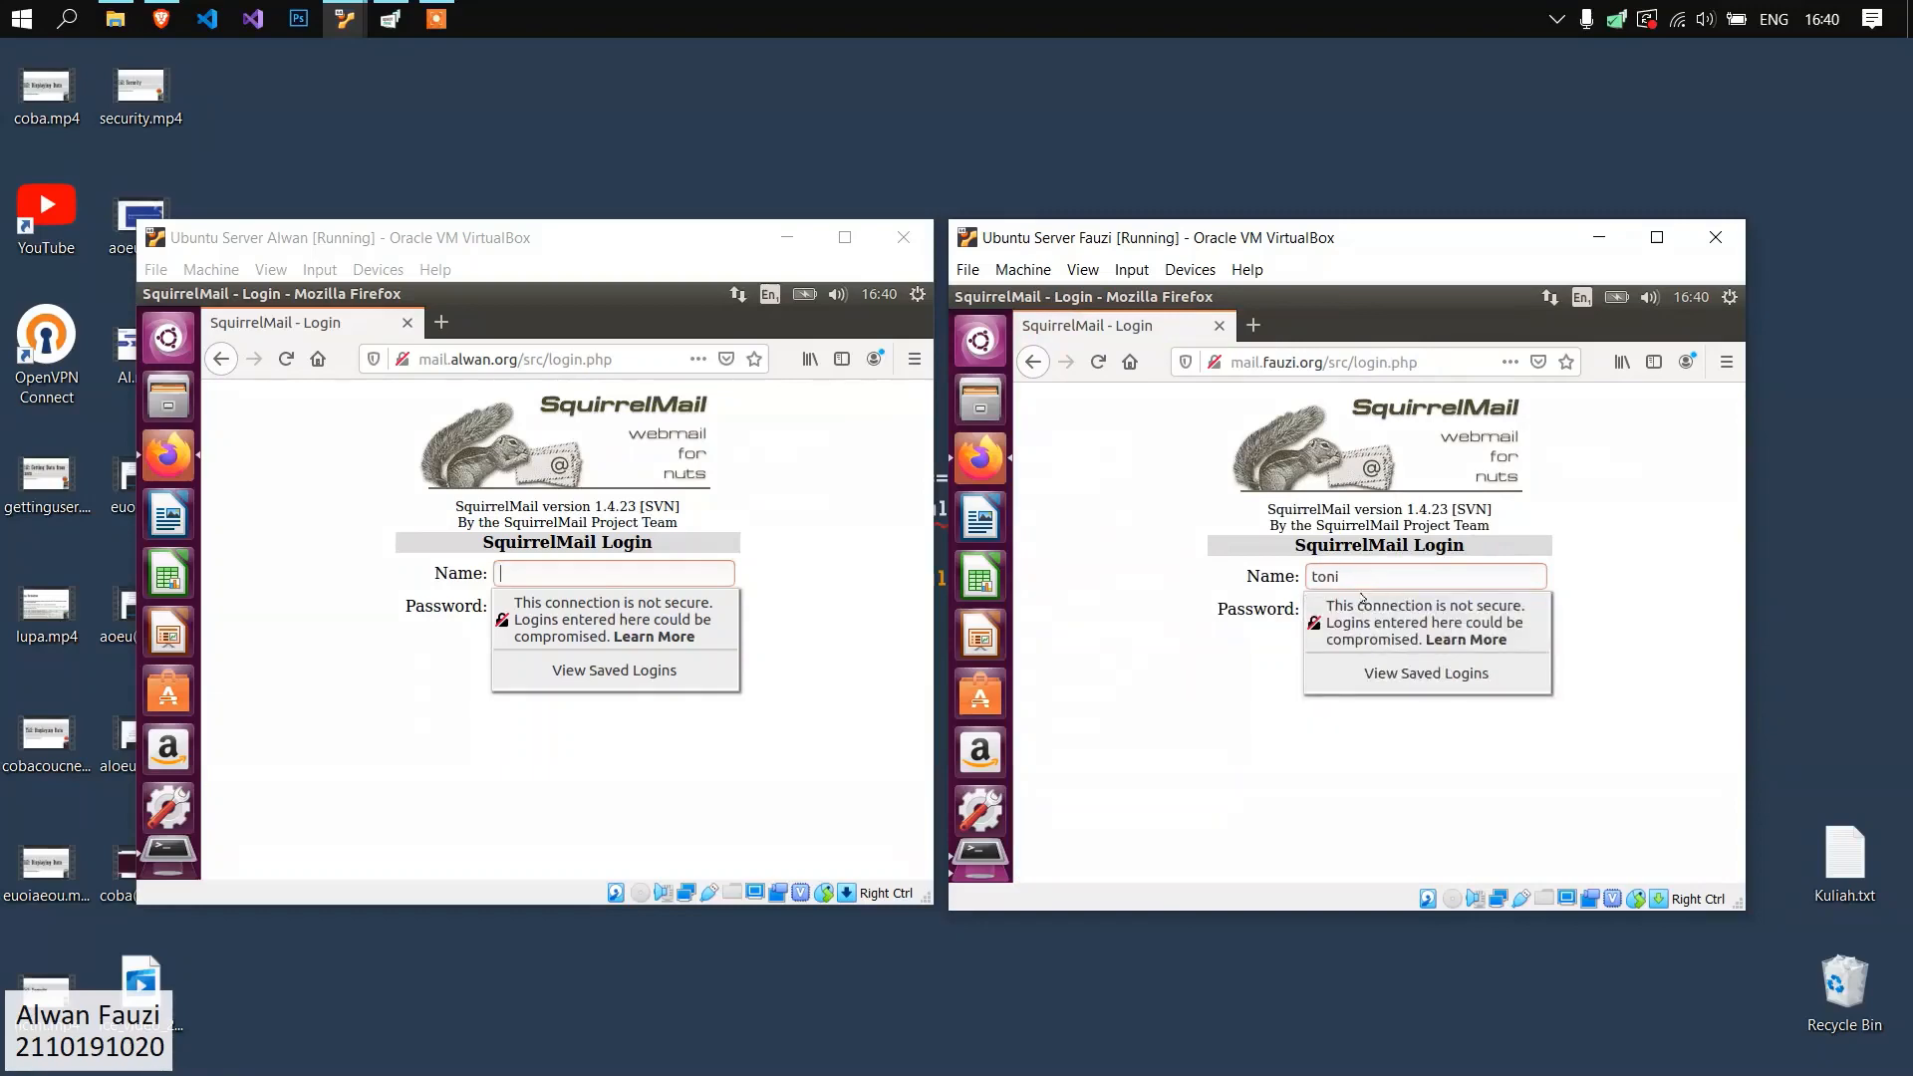
key(Tab)
key(Return)
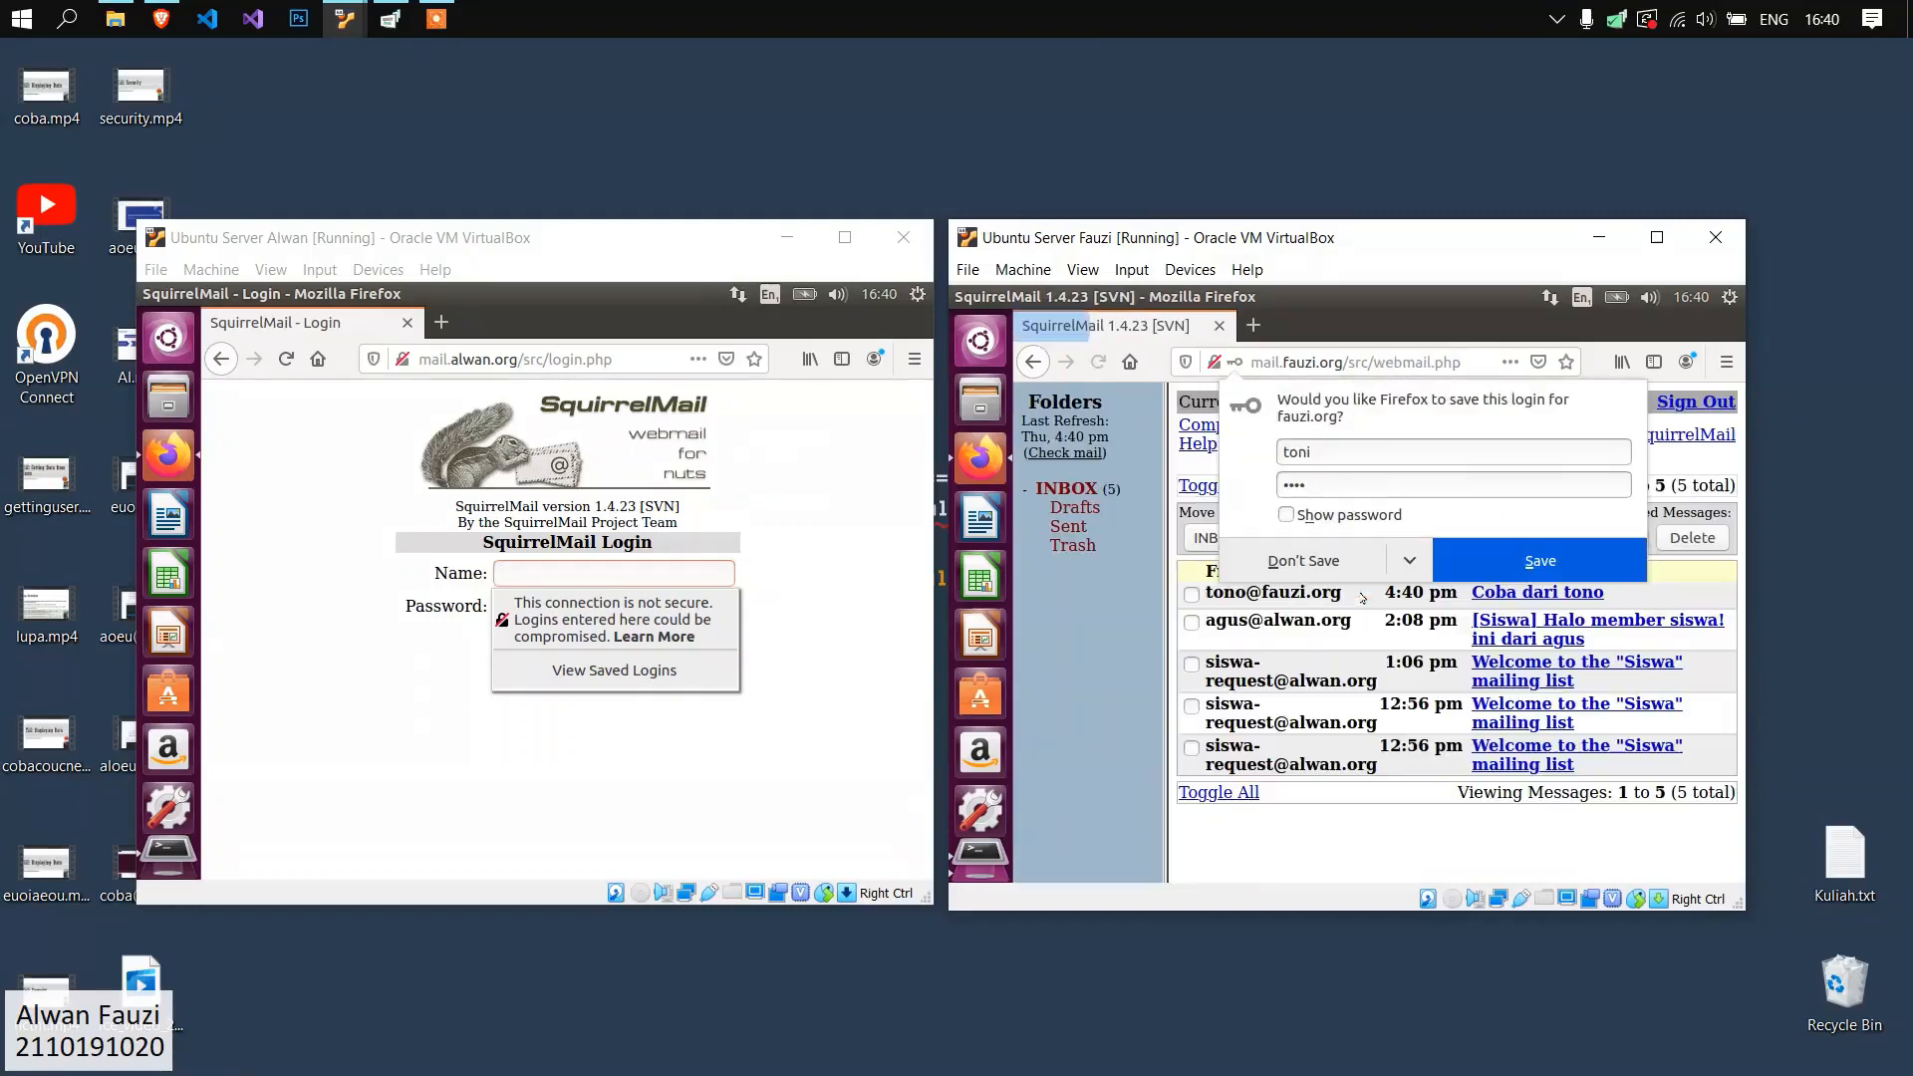
click(1314, 560)
Check the arrival time of the newest "Coba dari" message in the inbox on mail.fauzi.org.
drag(1385, 592, 1441, 591)
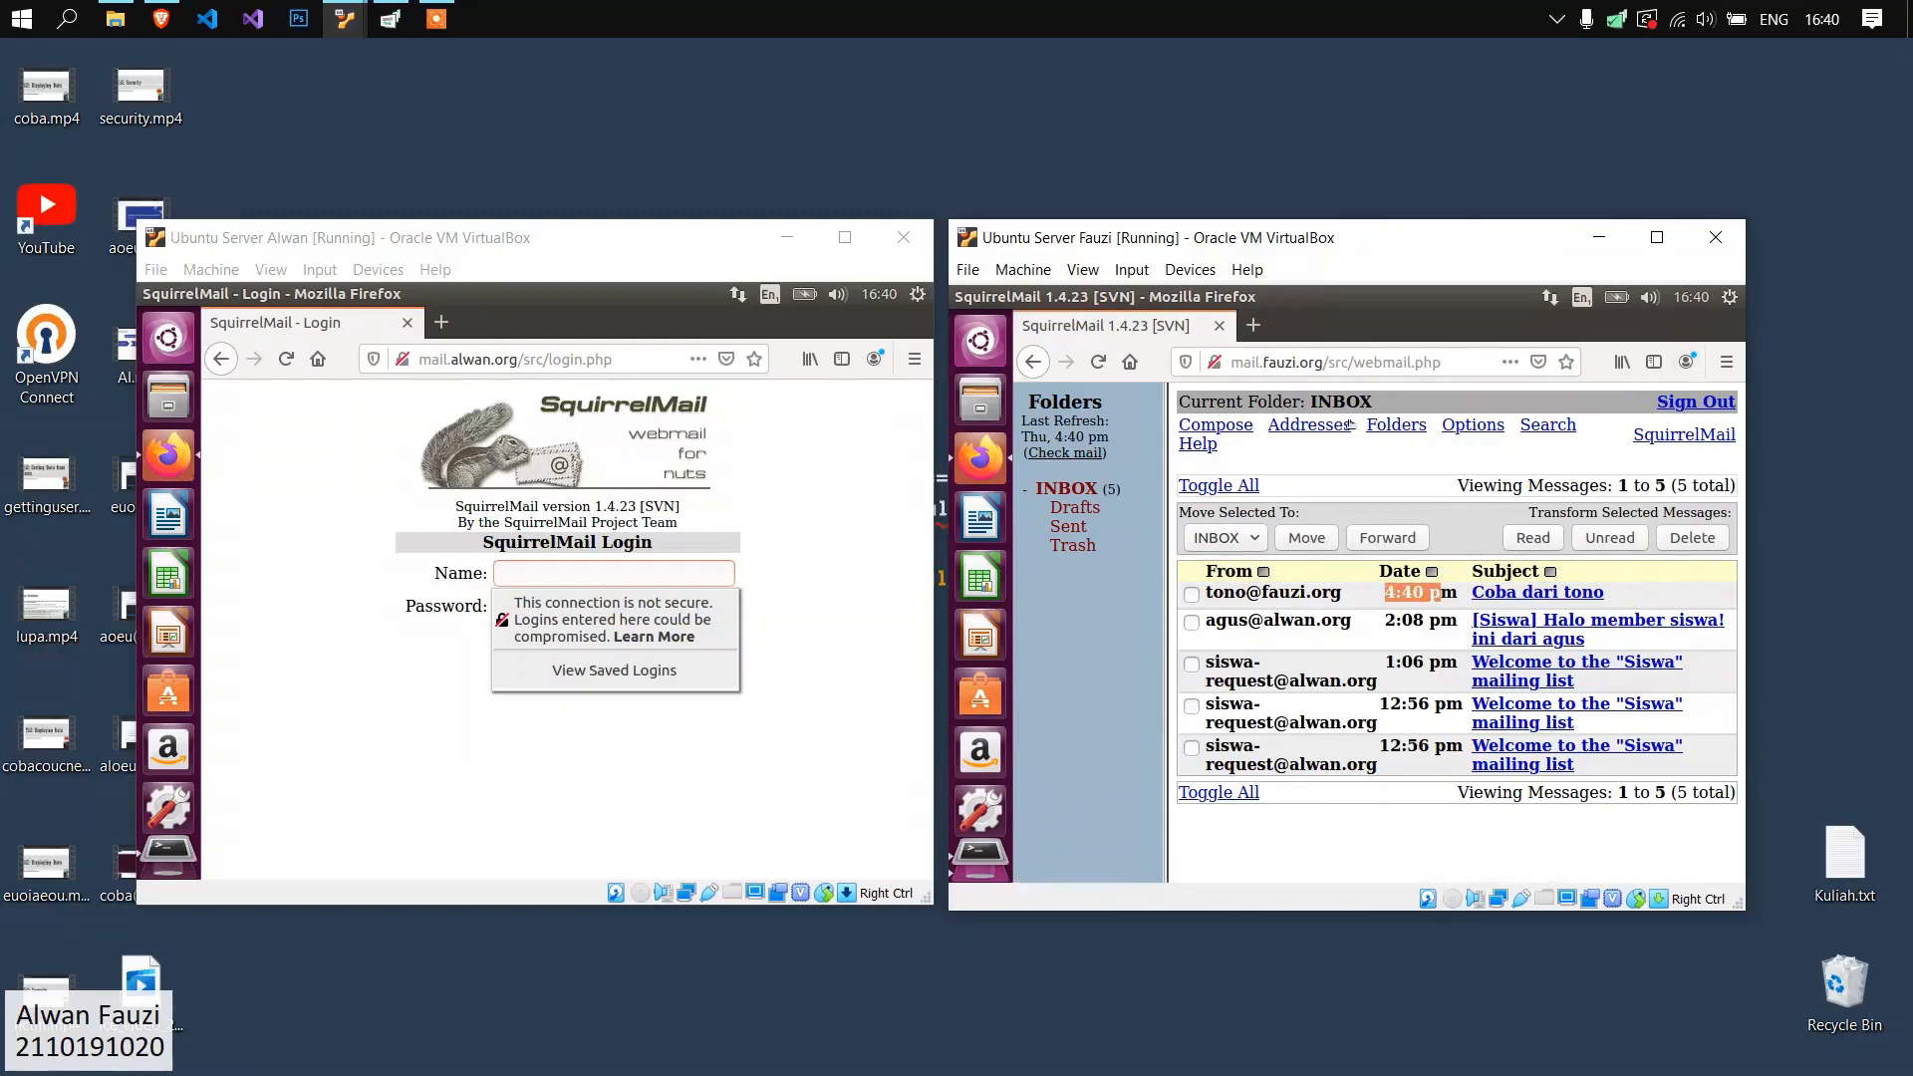
click(678, 567)
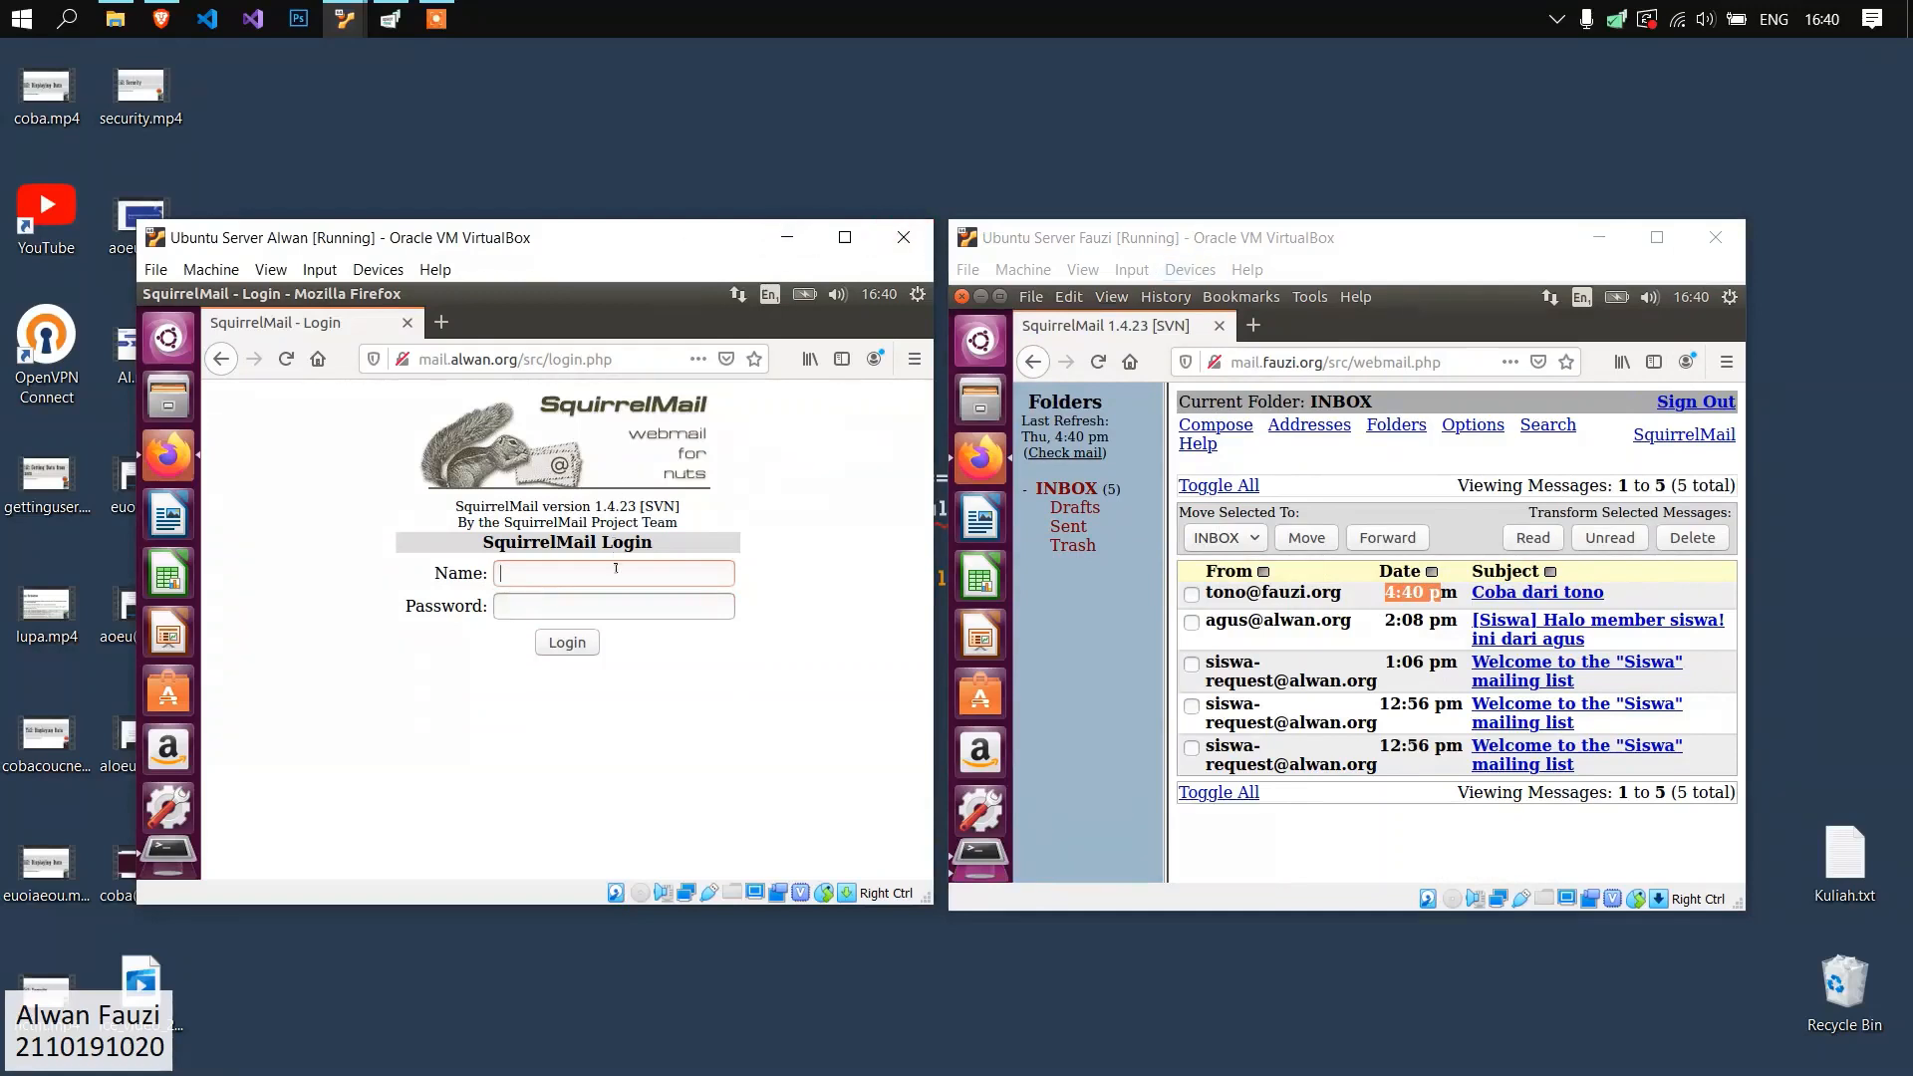
click(1416, 517)
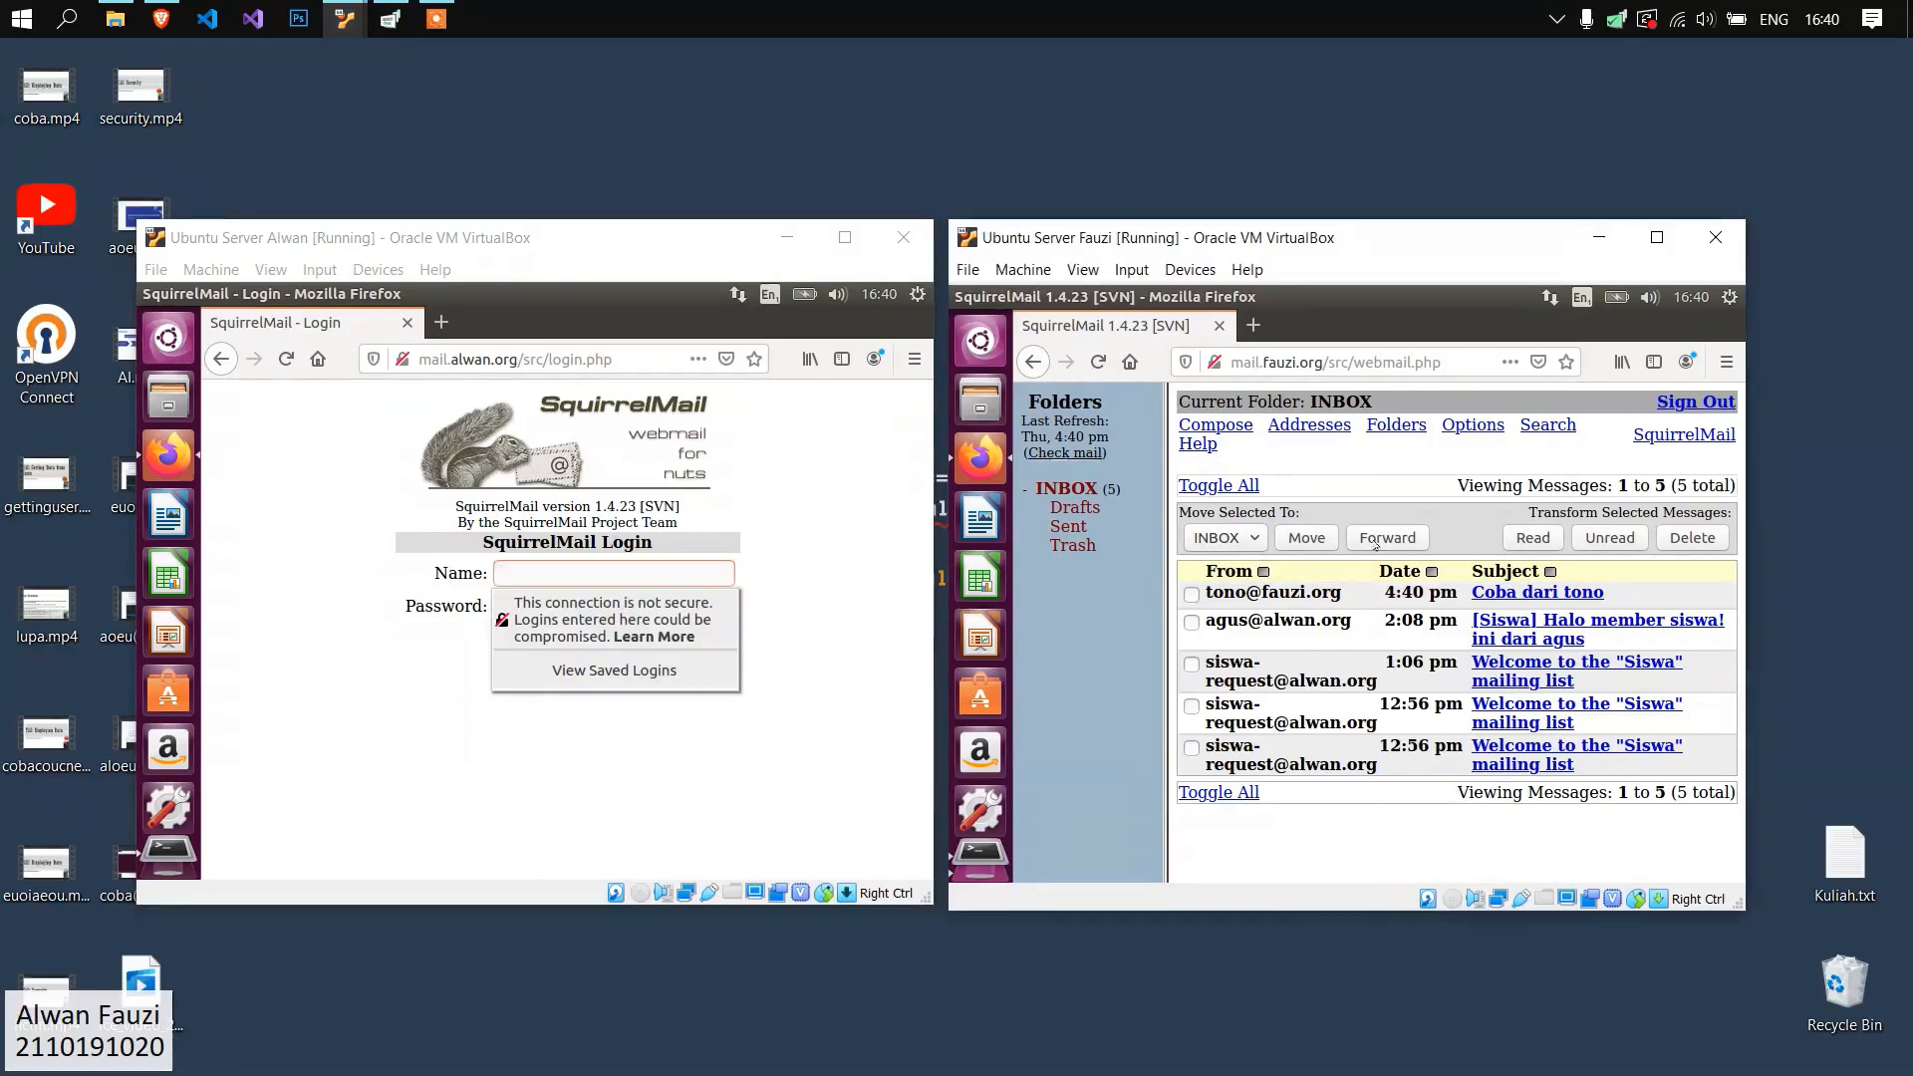
Compose a message on mail.fauzi.org to the recipient's alwan.org address with the subject "Dari fauzi.org".
click(1198, 426)
click(1285, 493)
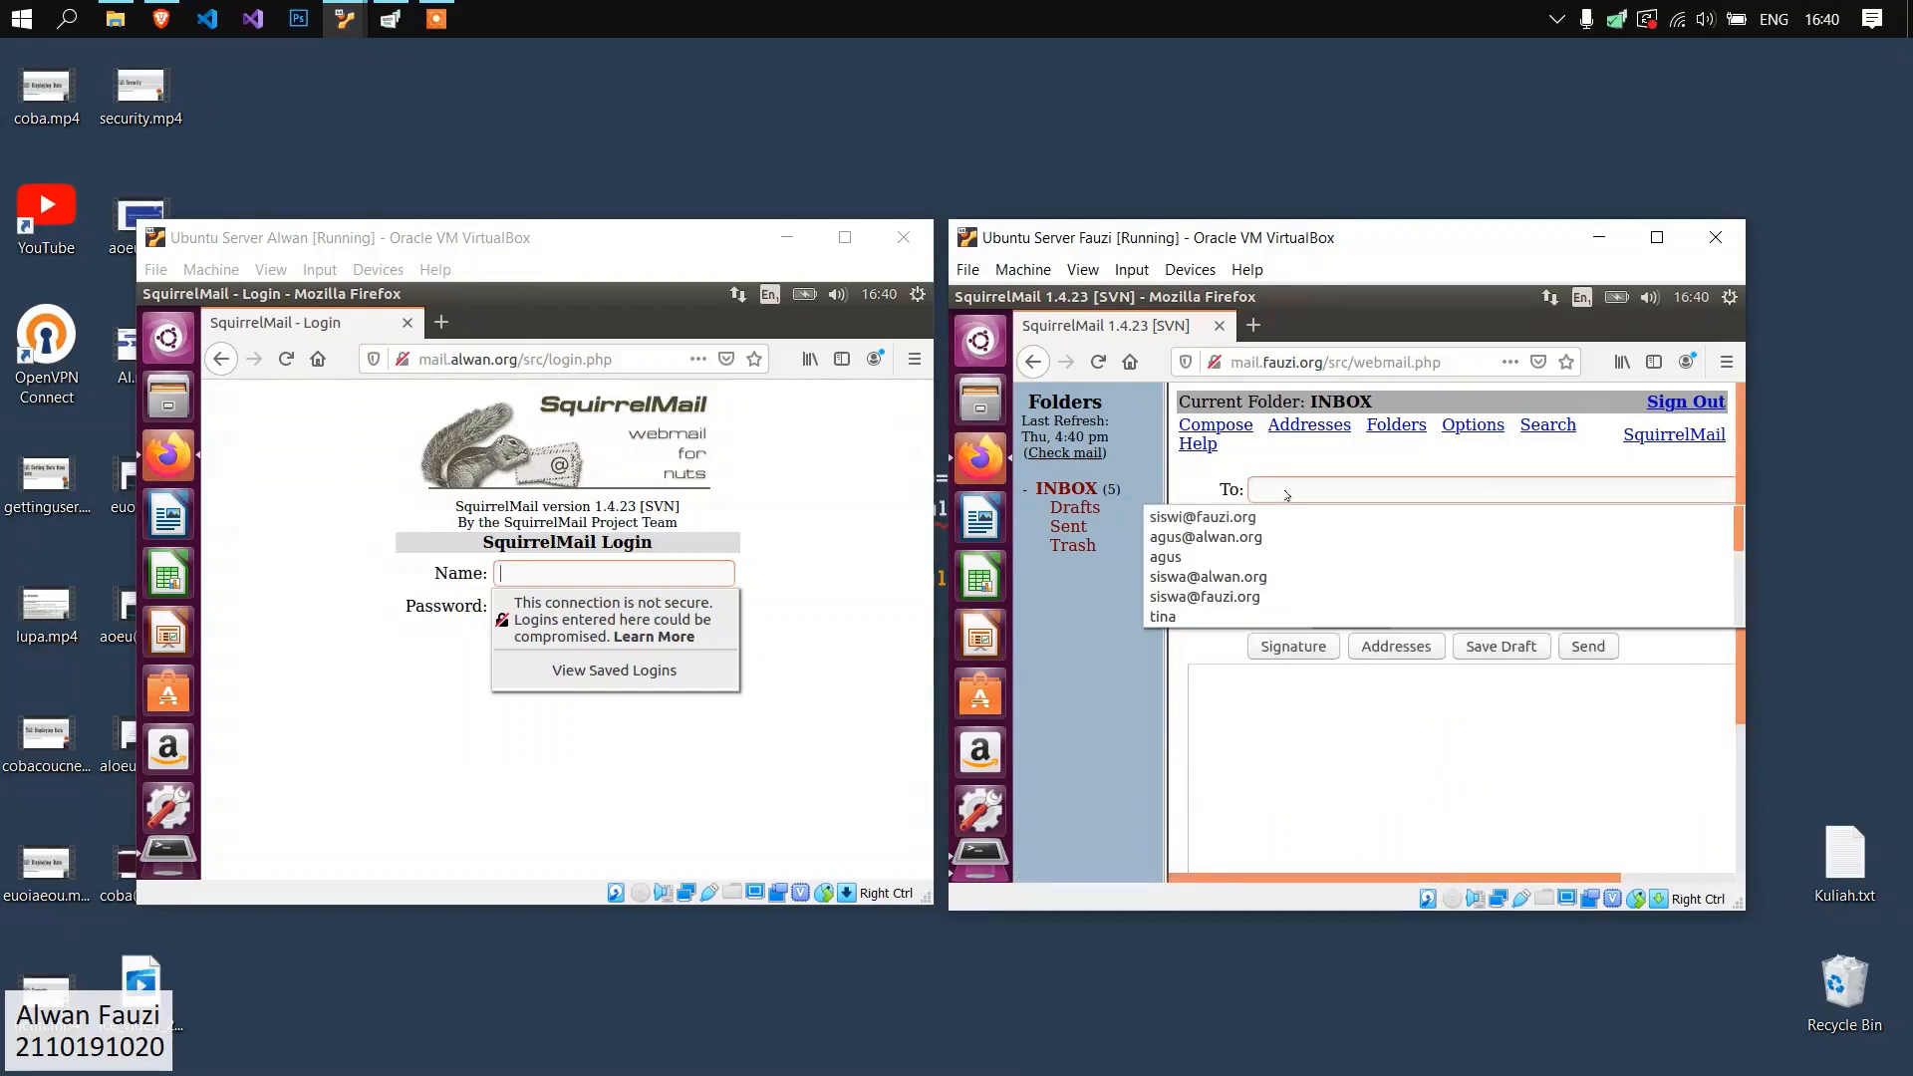
click(1320, 572)
text(Dari fauzi.org)
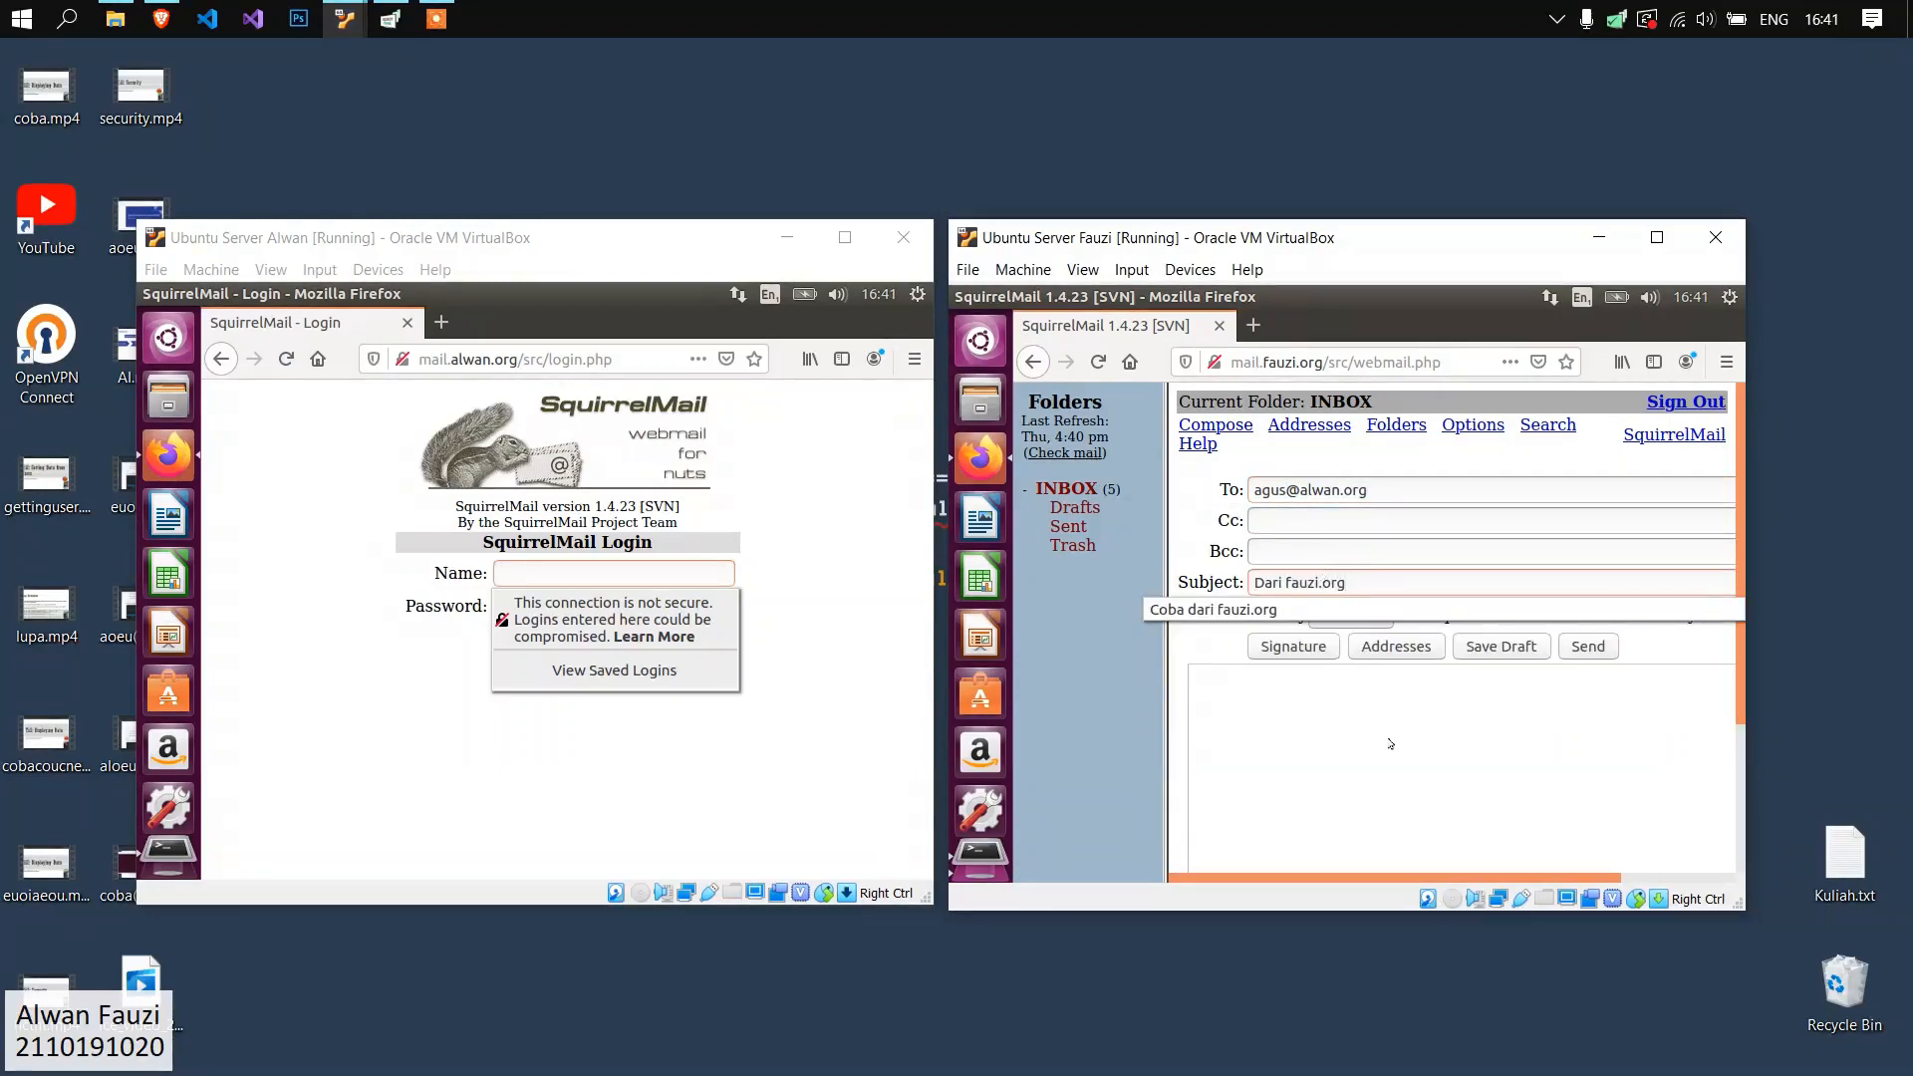
Enter "cobacoba" as the message body, send the message, and check it in the Sent folder on mail.fauzi.org.
click(1388, 737)
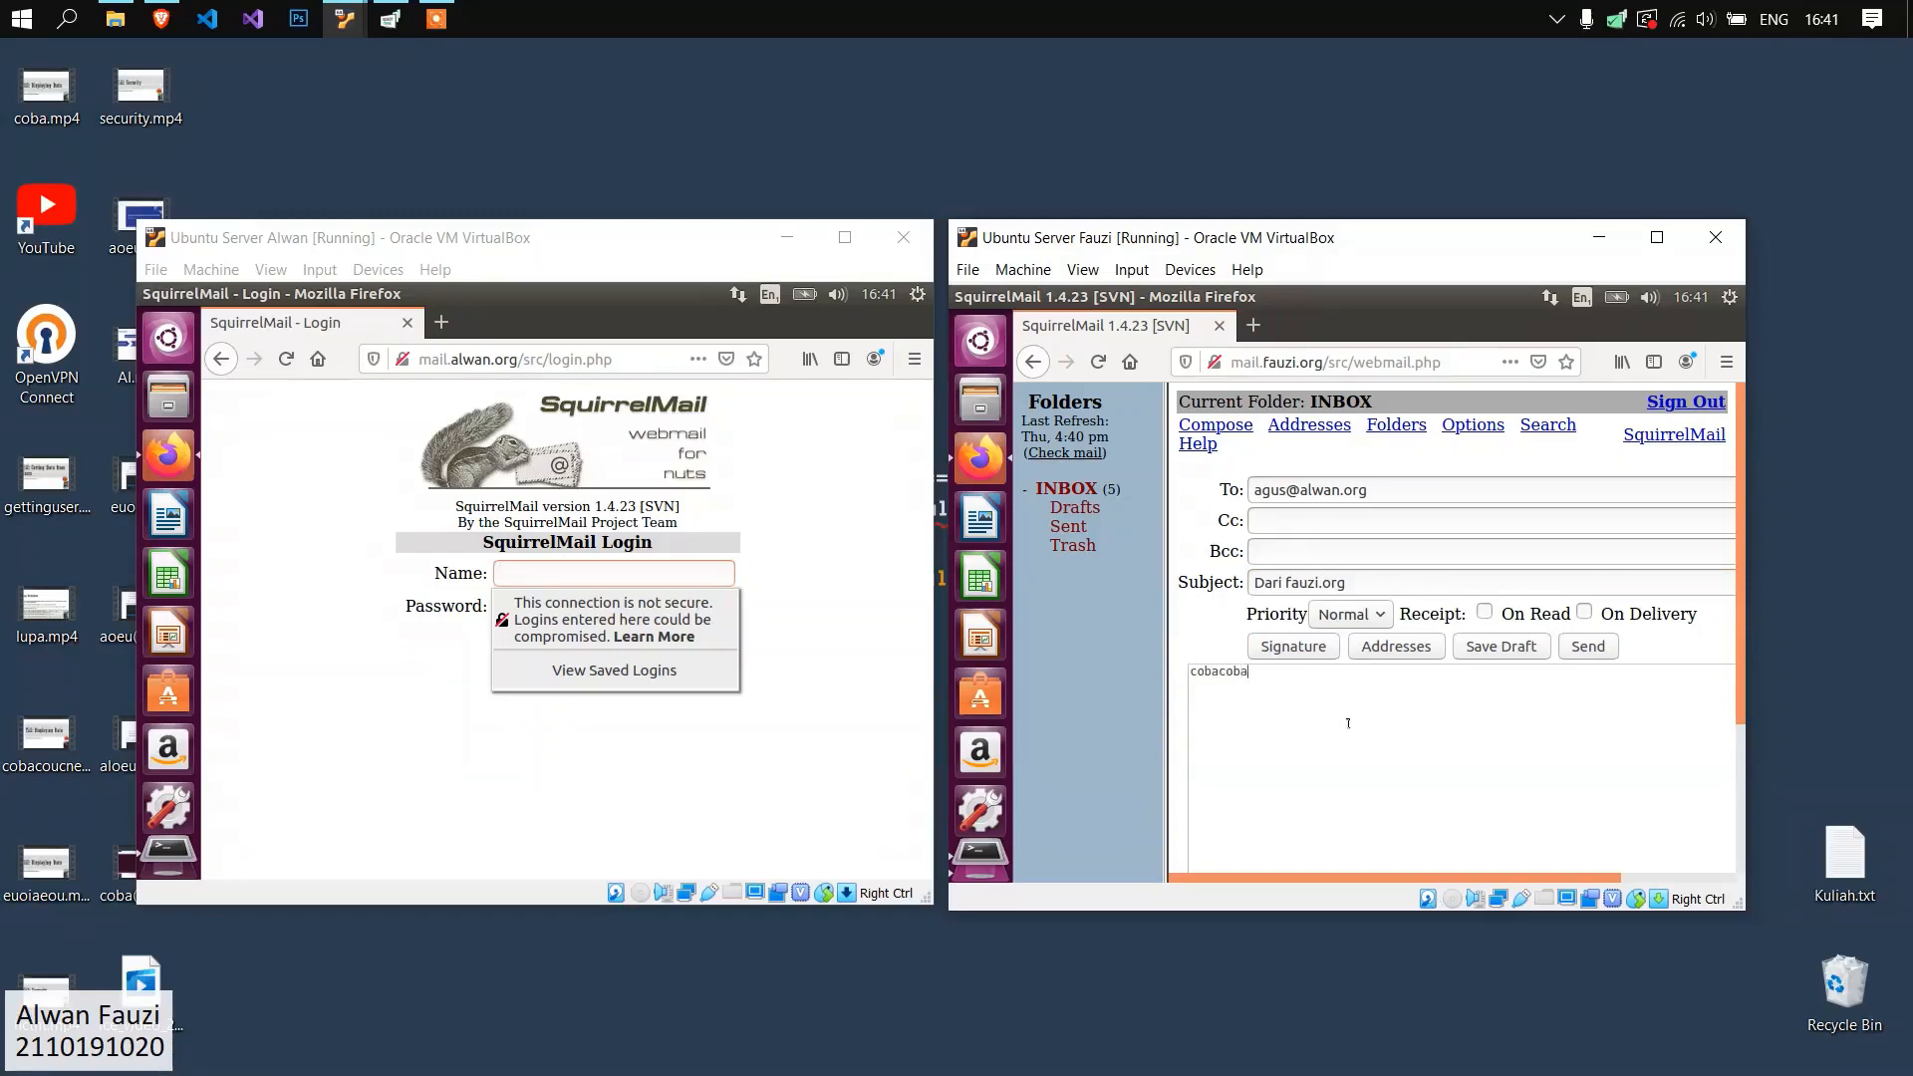
scroll(1347, 719, down, 4)
scroll(1494, 757, up, 2)
click(1666, 792)
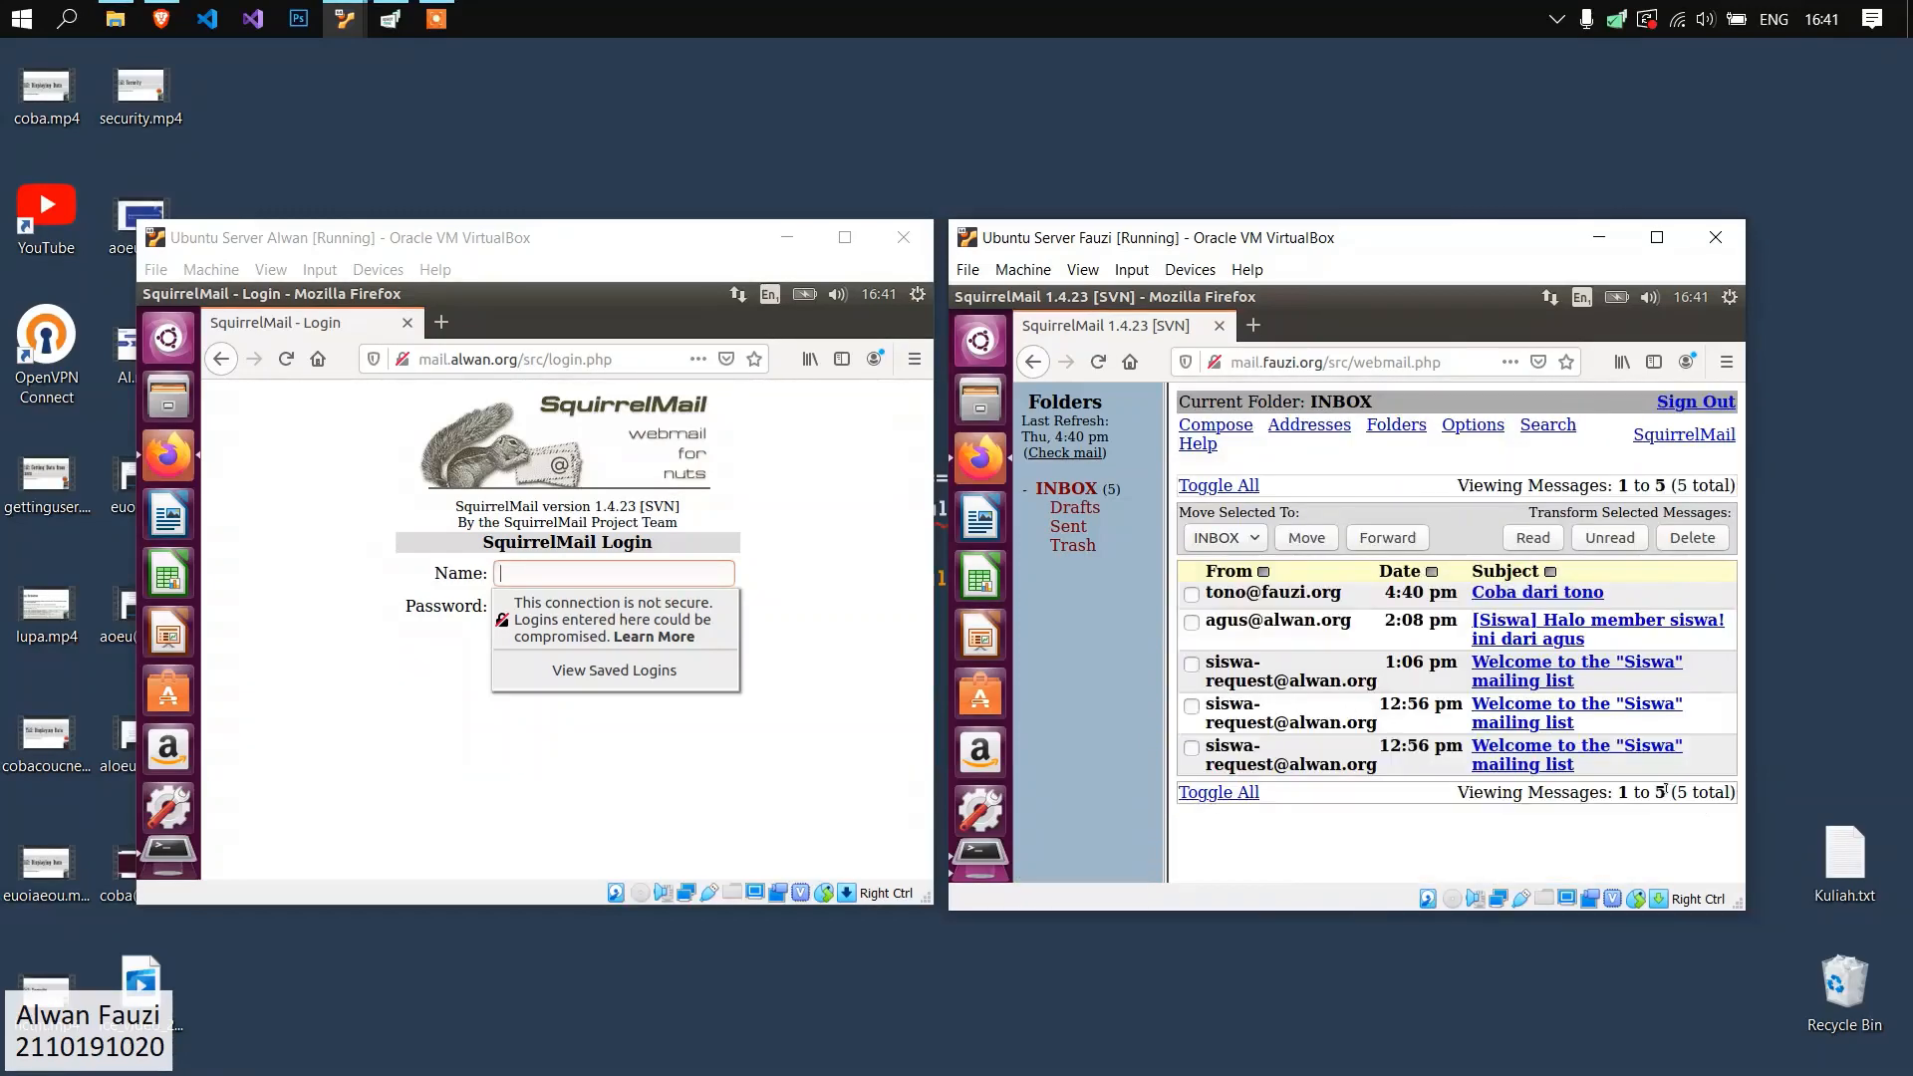
click(1068, 526)
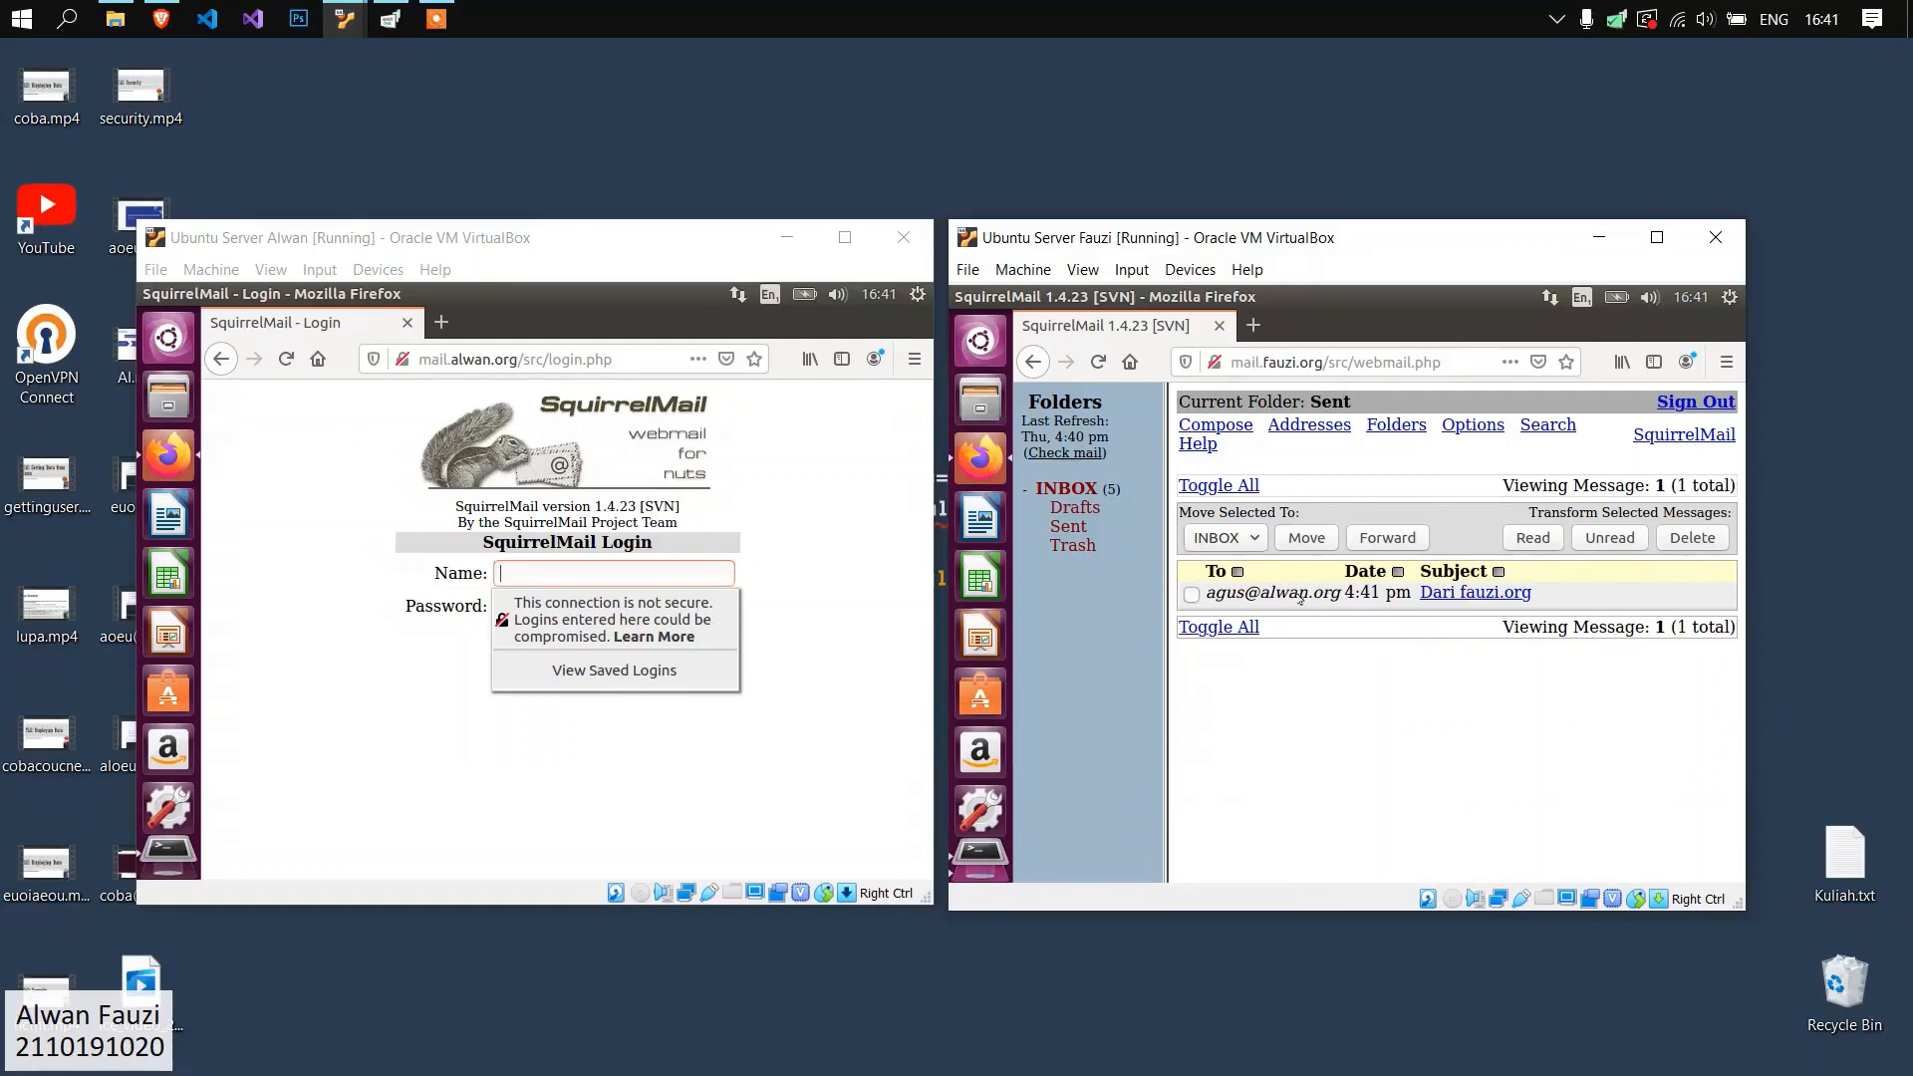
Log in to SquirrelMail at mail.alwan.org with the recipient's user name and password, without saving the login in Firefox.
click(539, 493)
key(Tab)
key(Return)
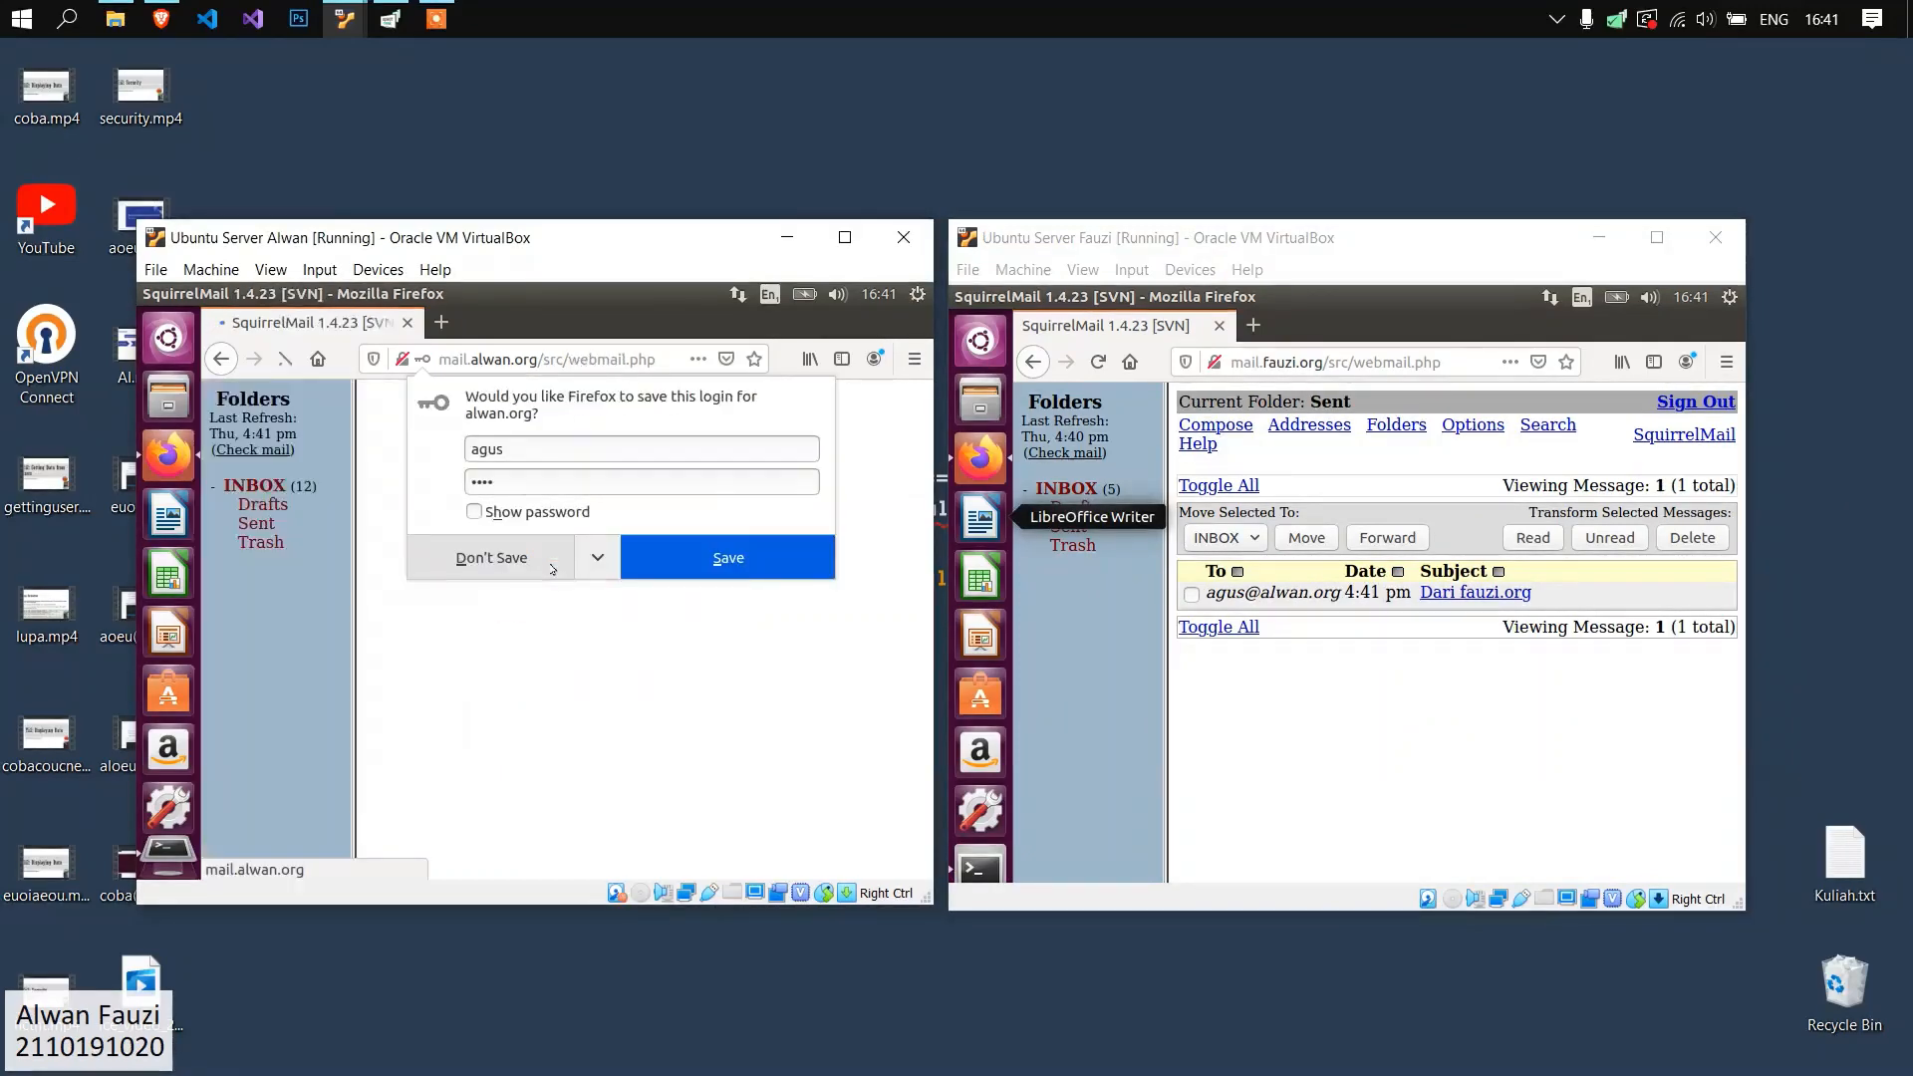
click(550, 565)
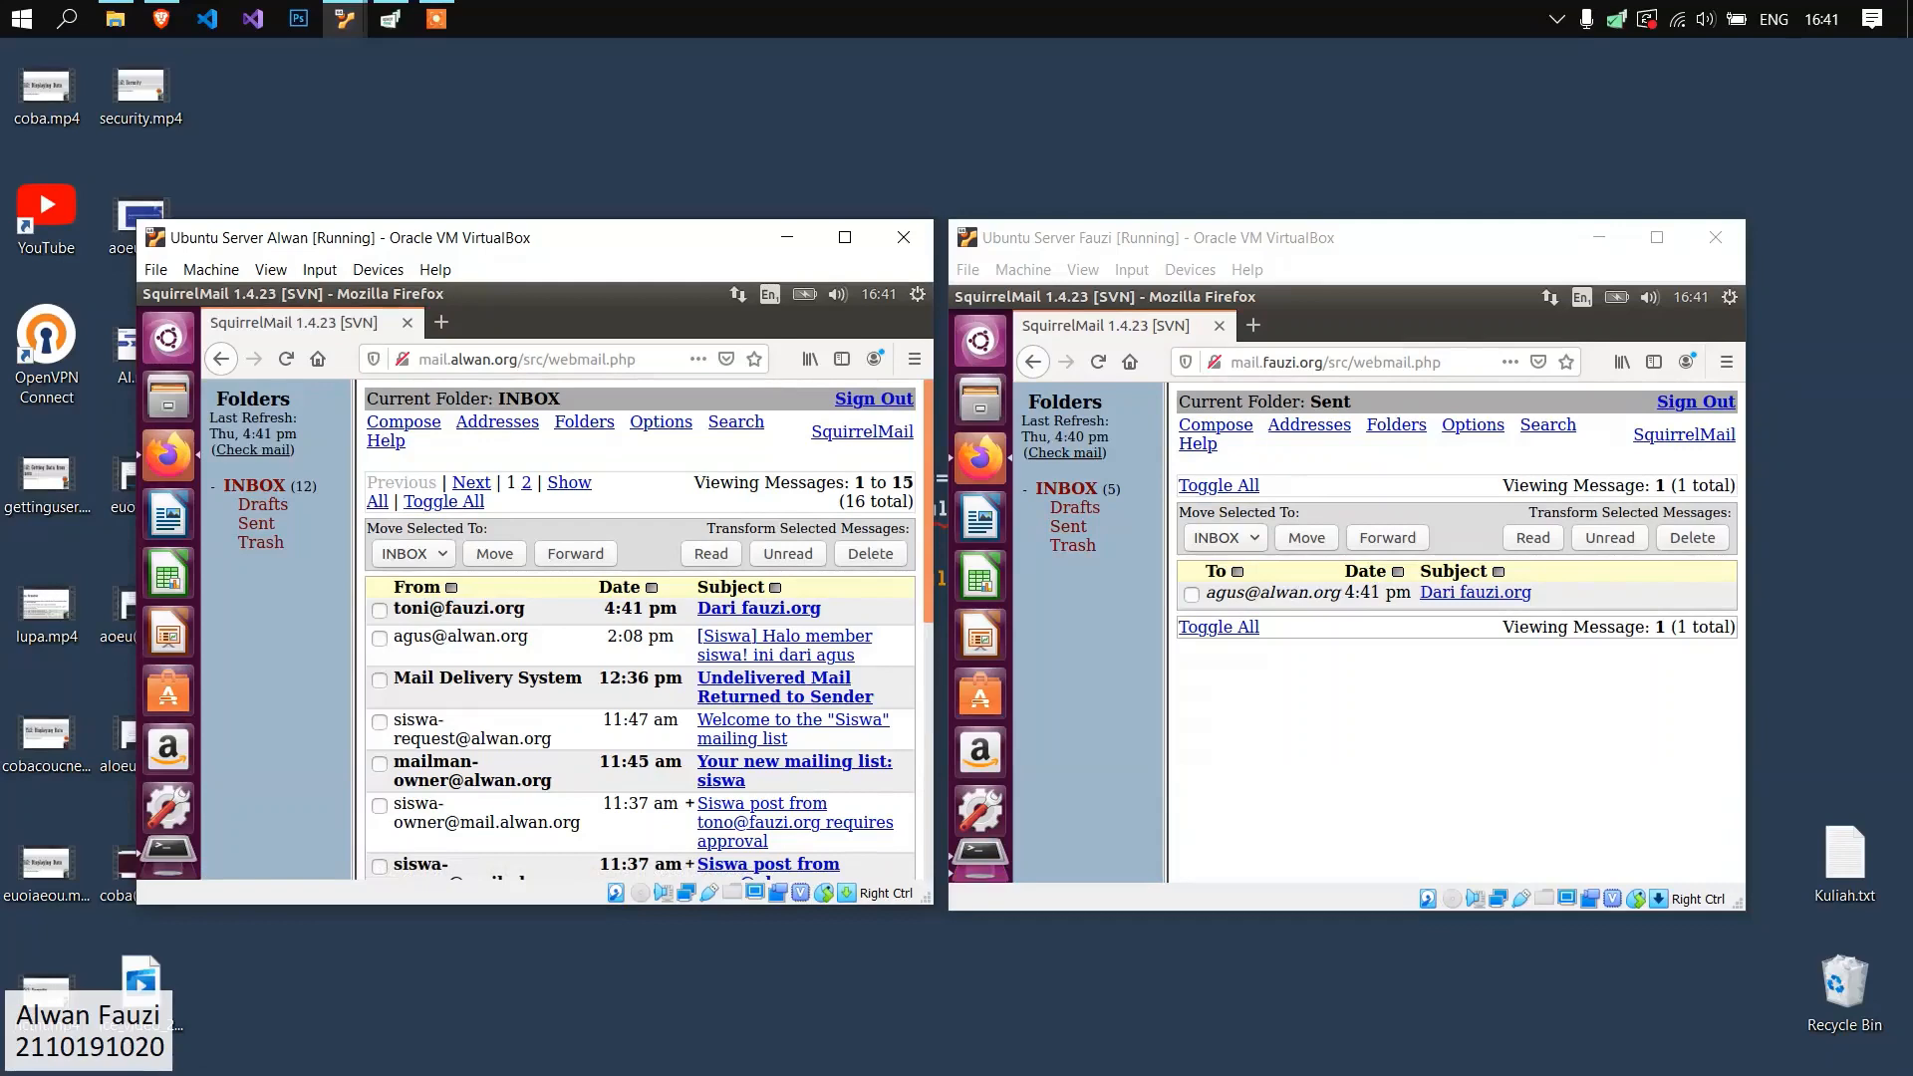
key(alt+Tab)
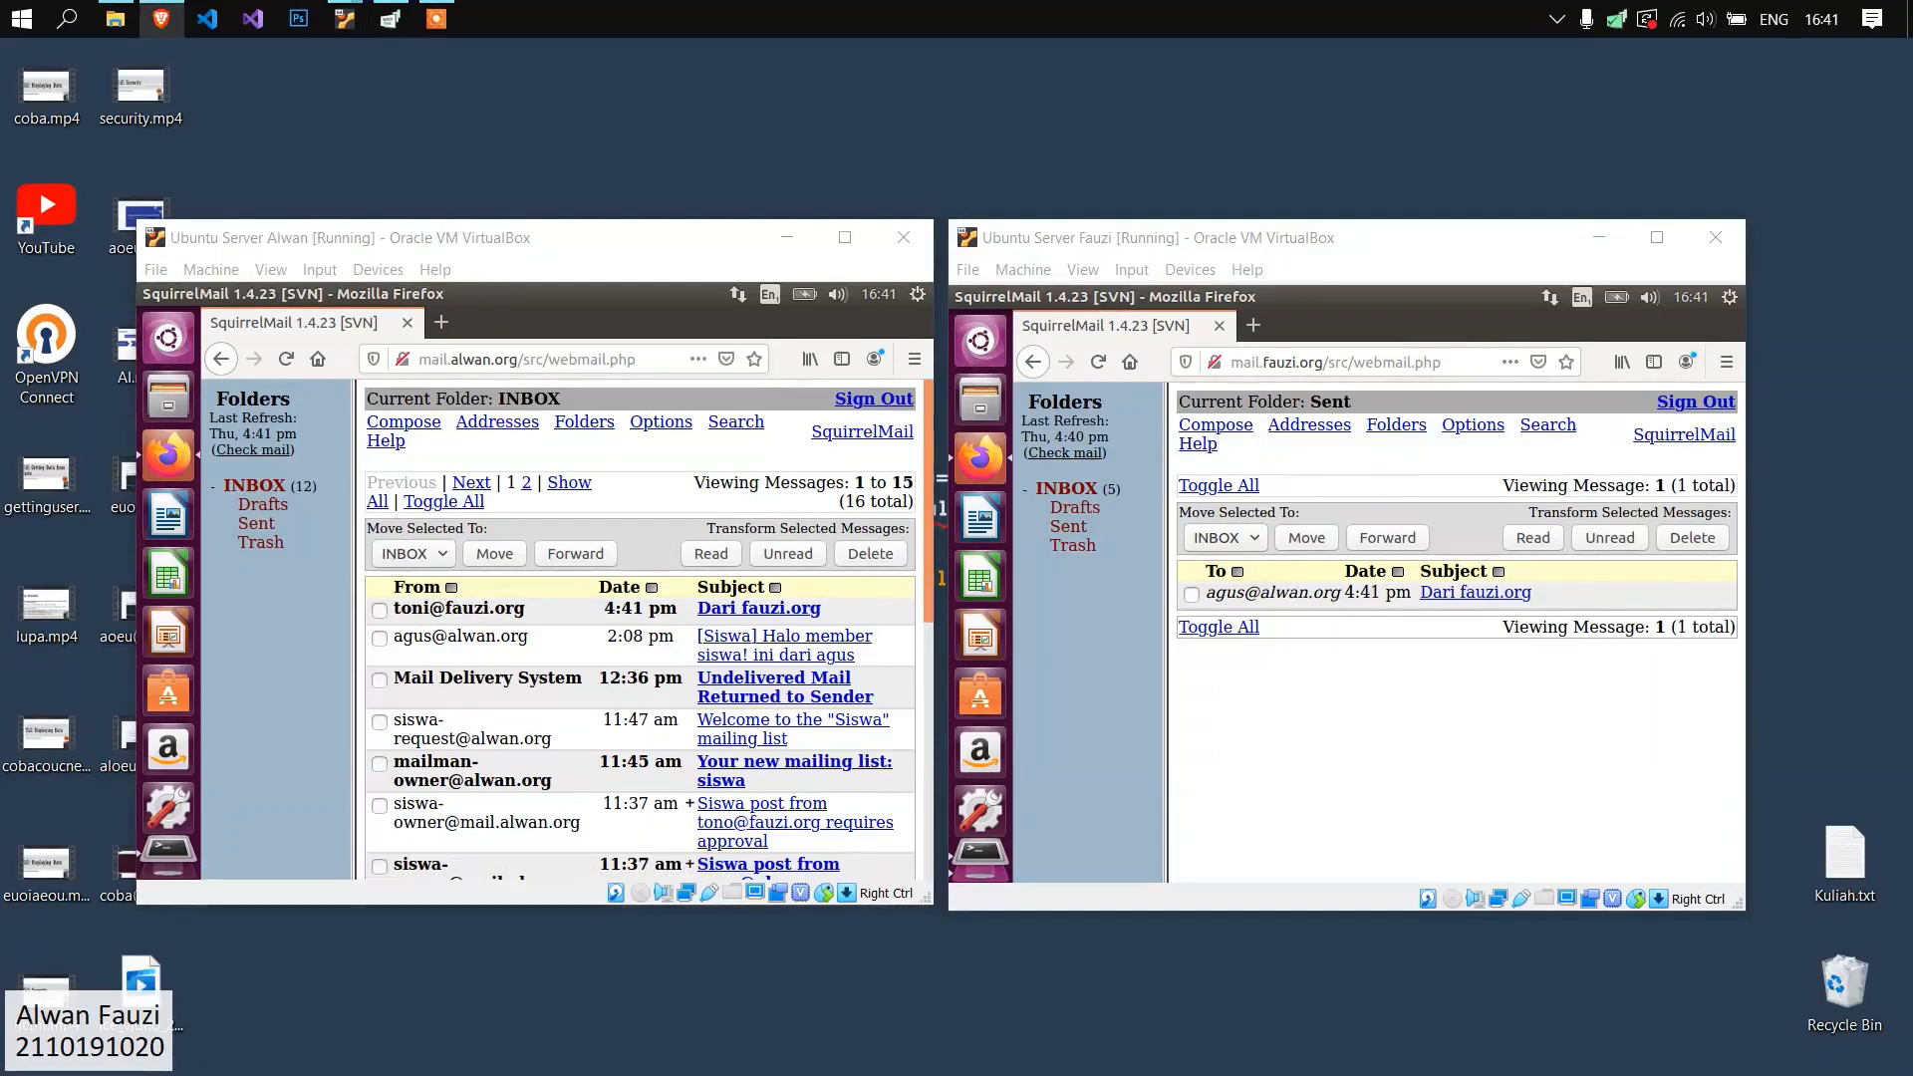
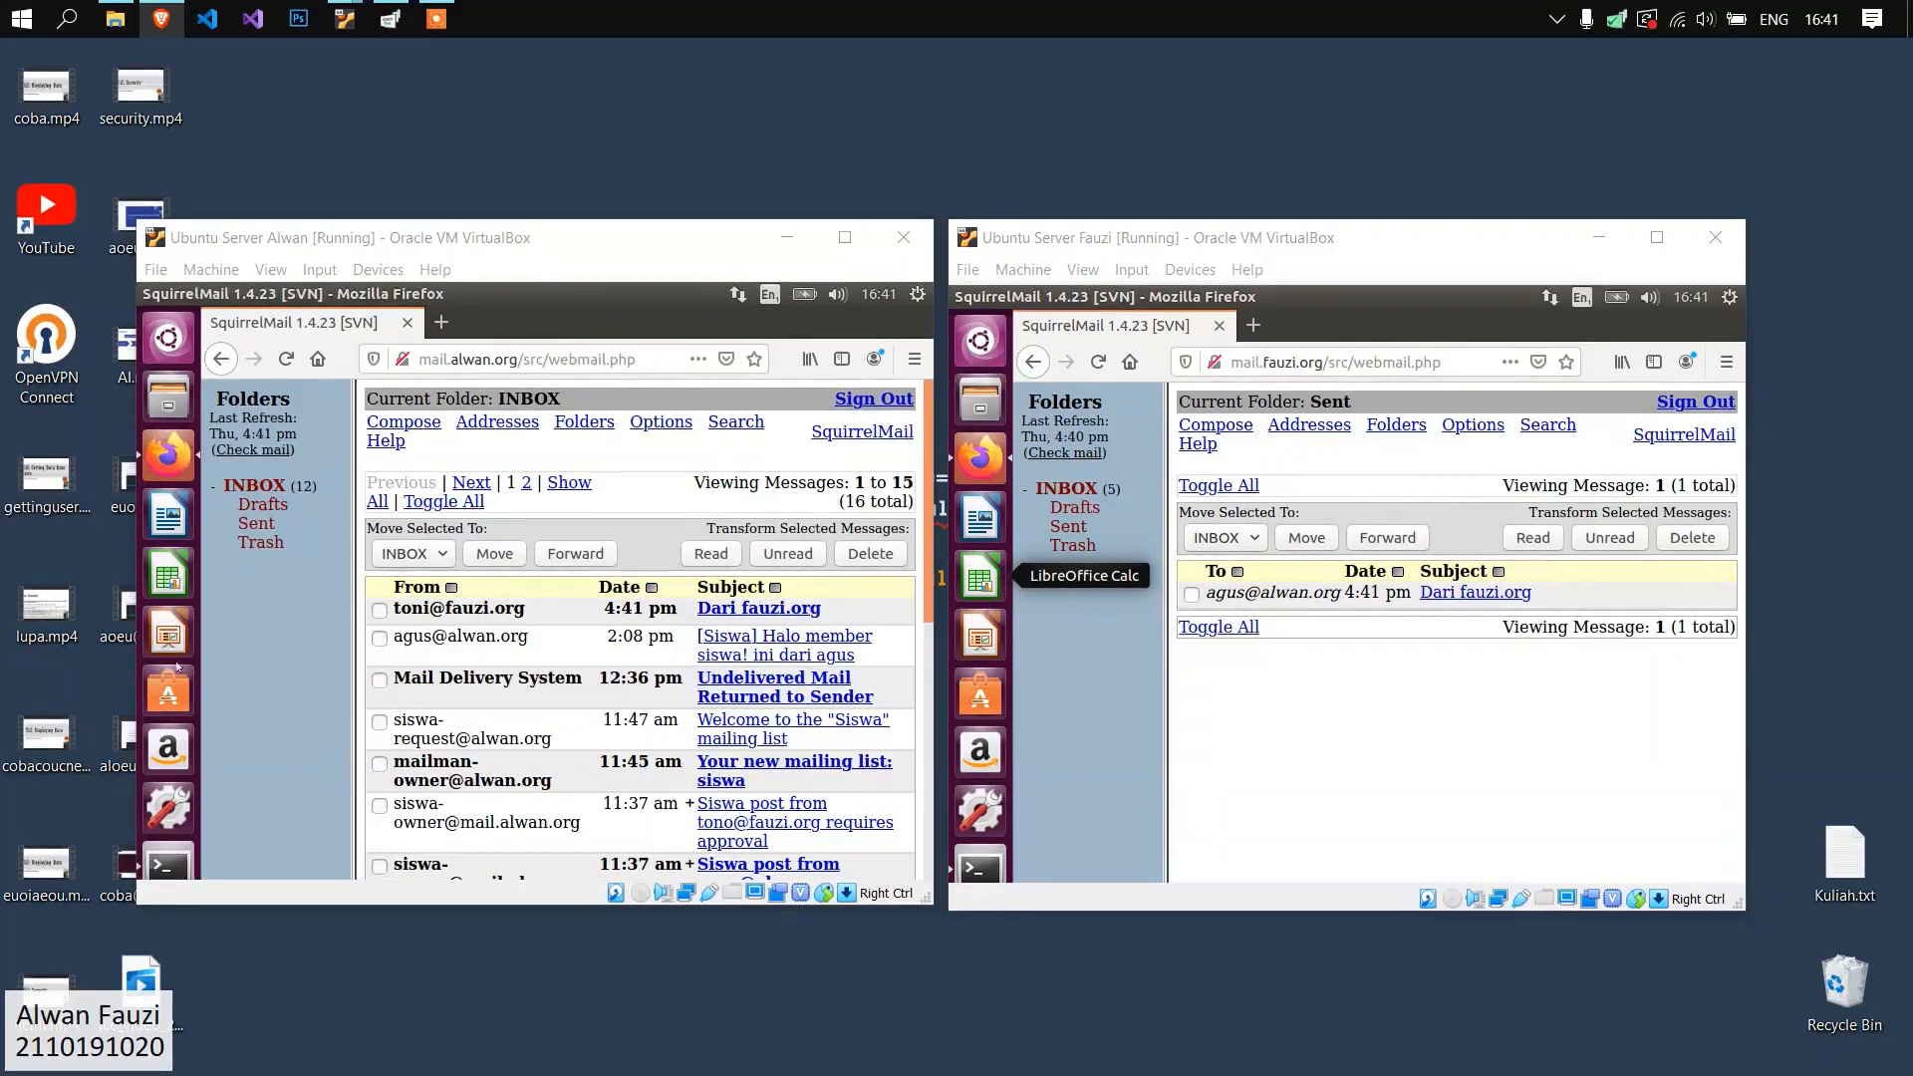
Bring up the terminals on both servers and install the mailman package with apt-get on the alwan.org server.
click(168, 861)
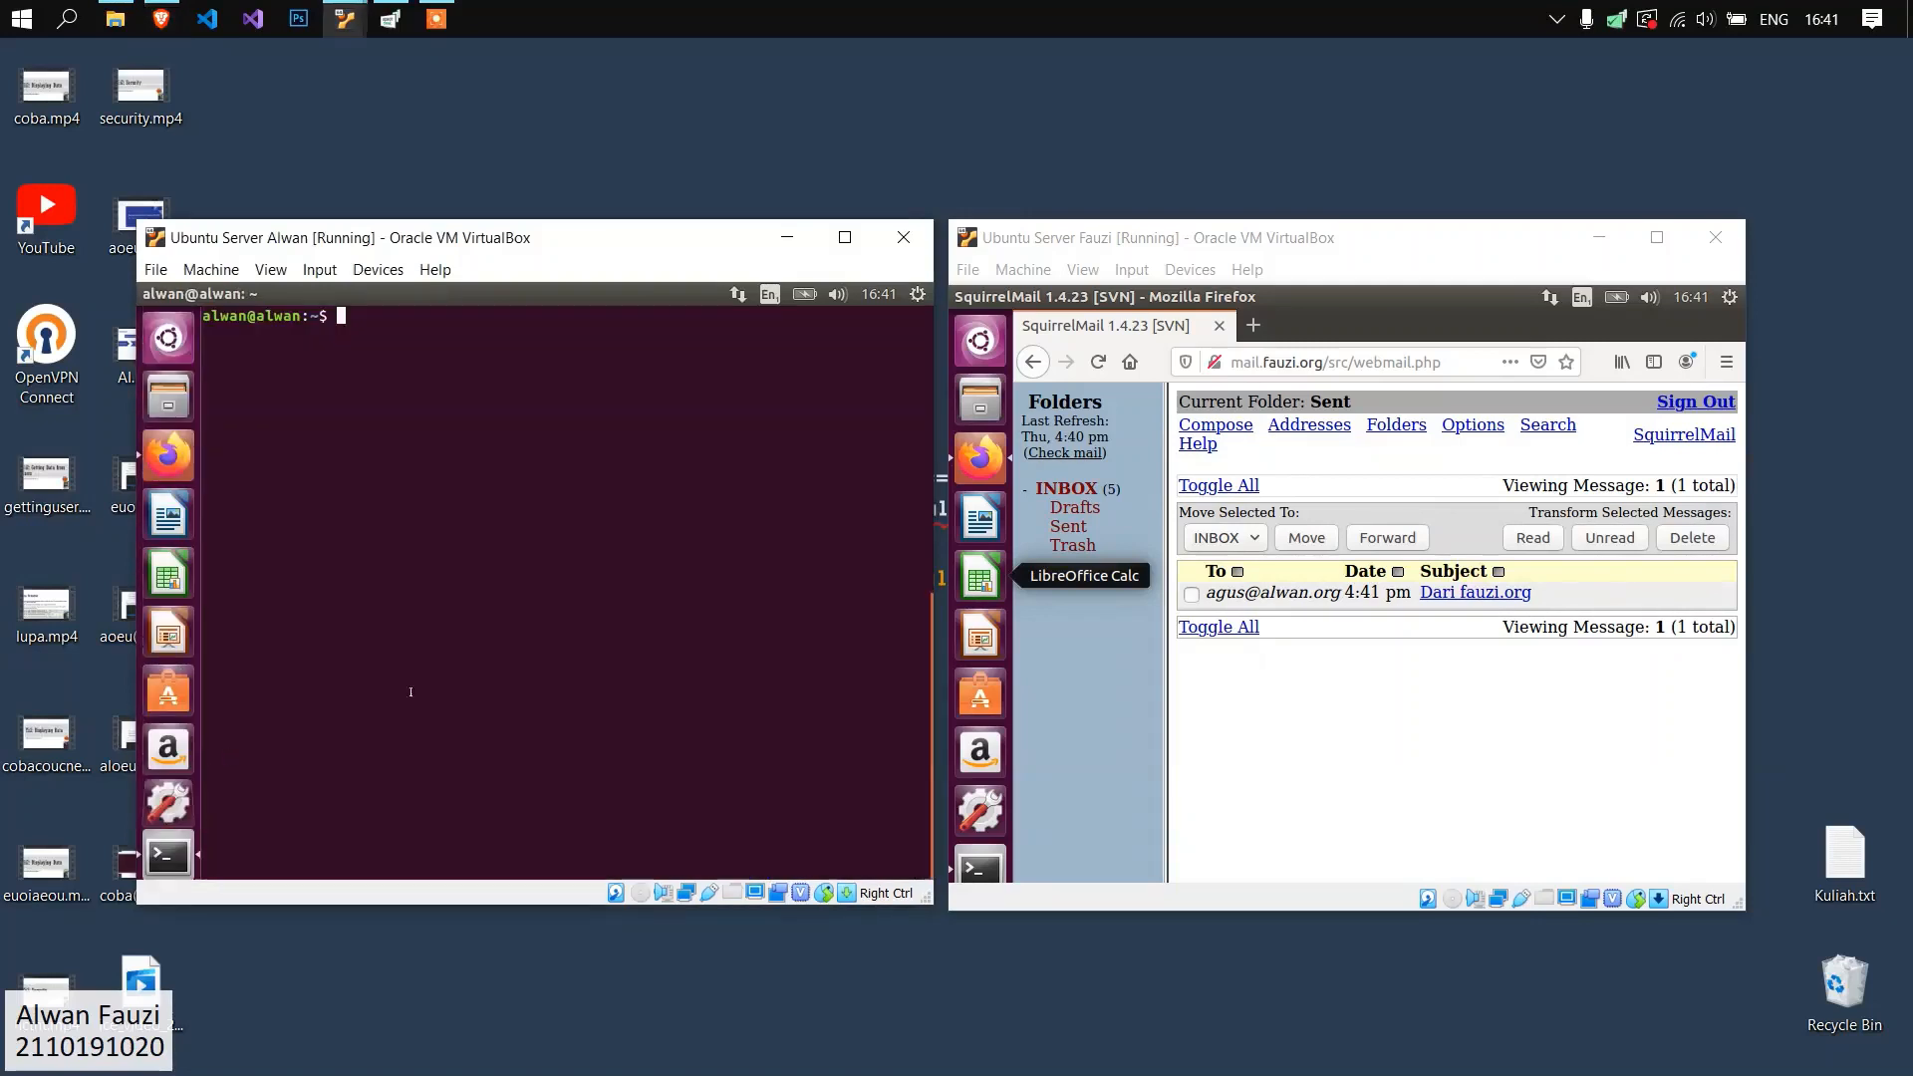
click(981, 809)
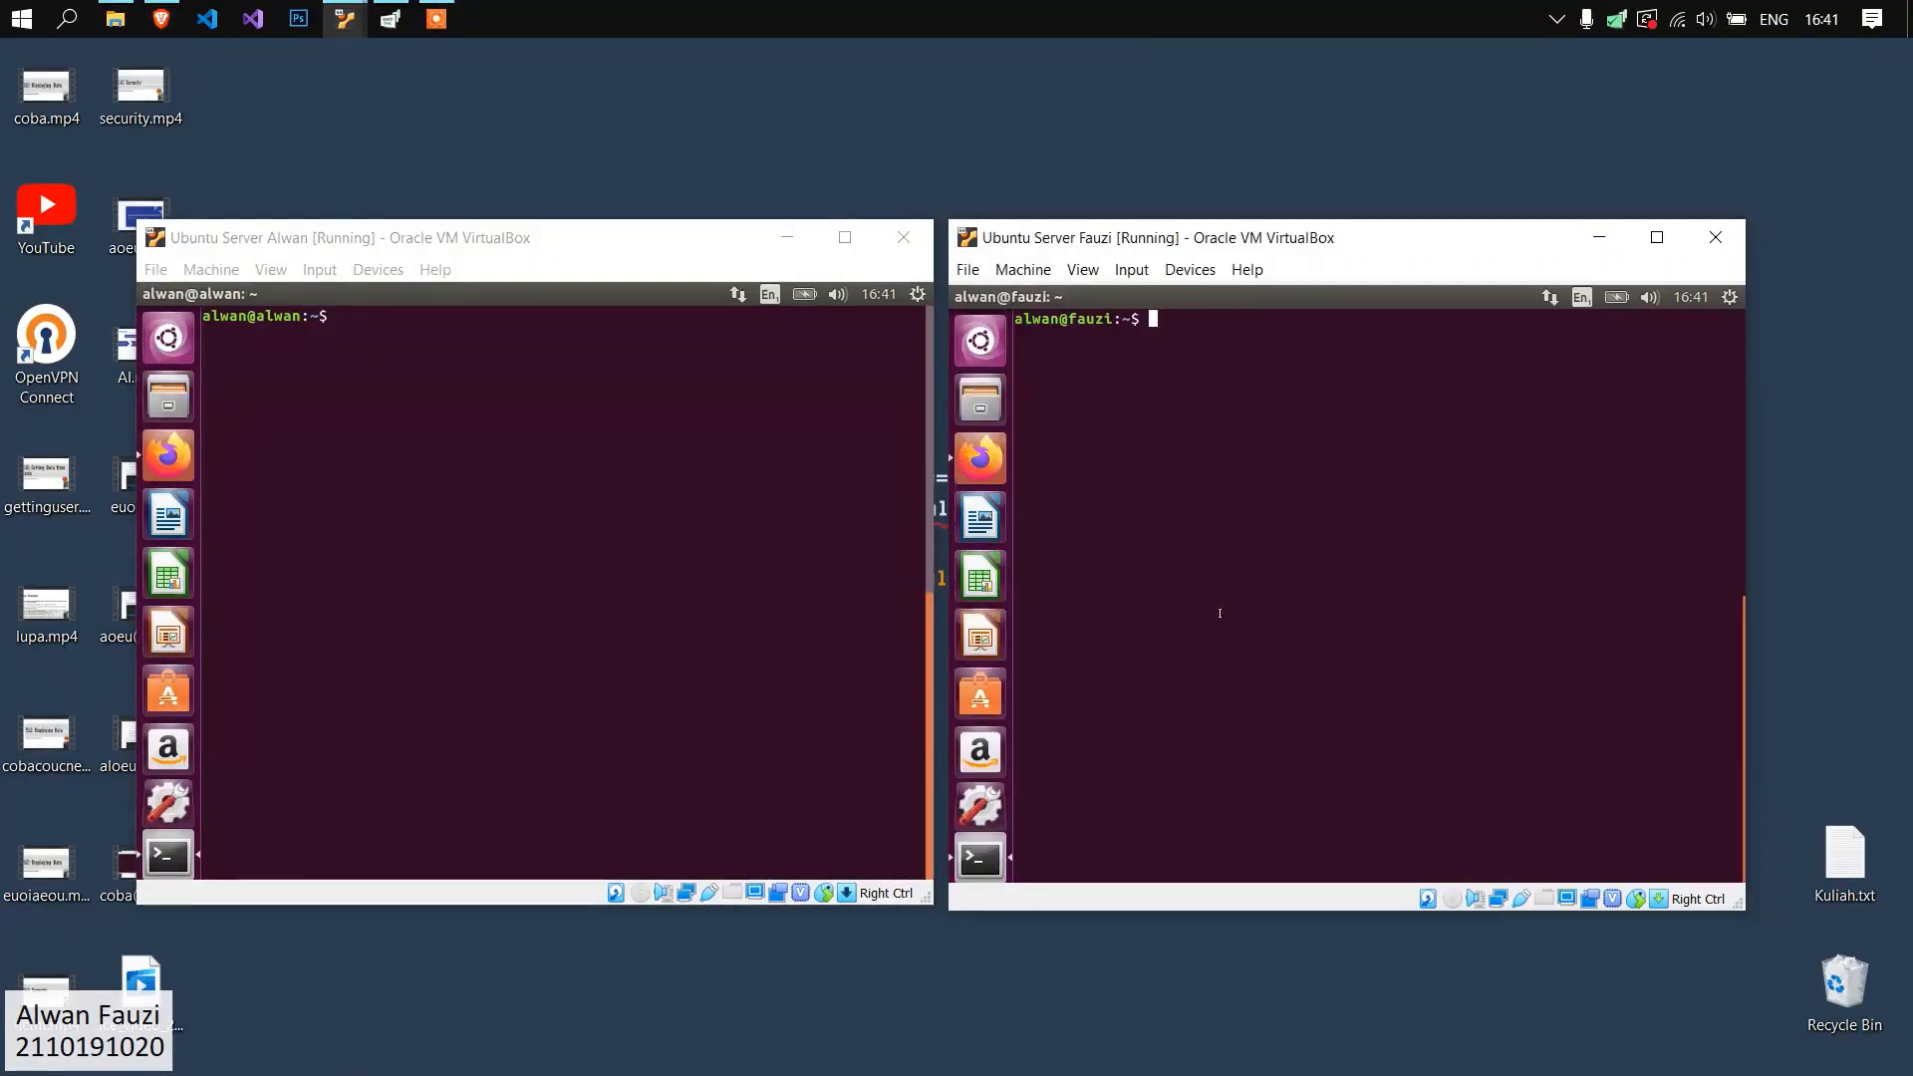
click(581, 369)
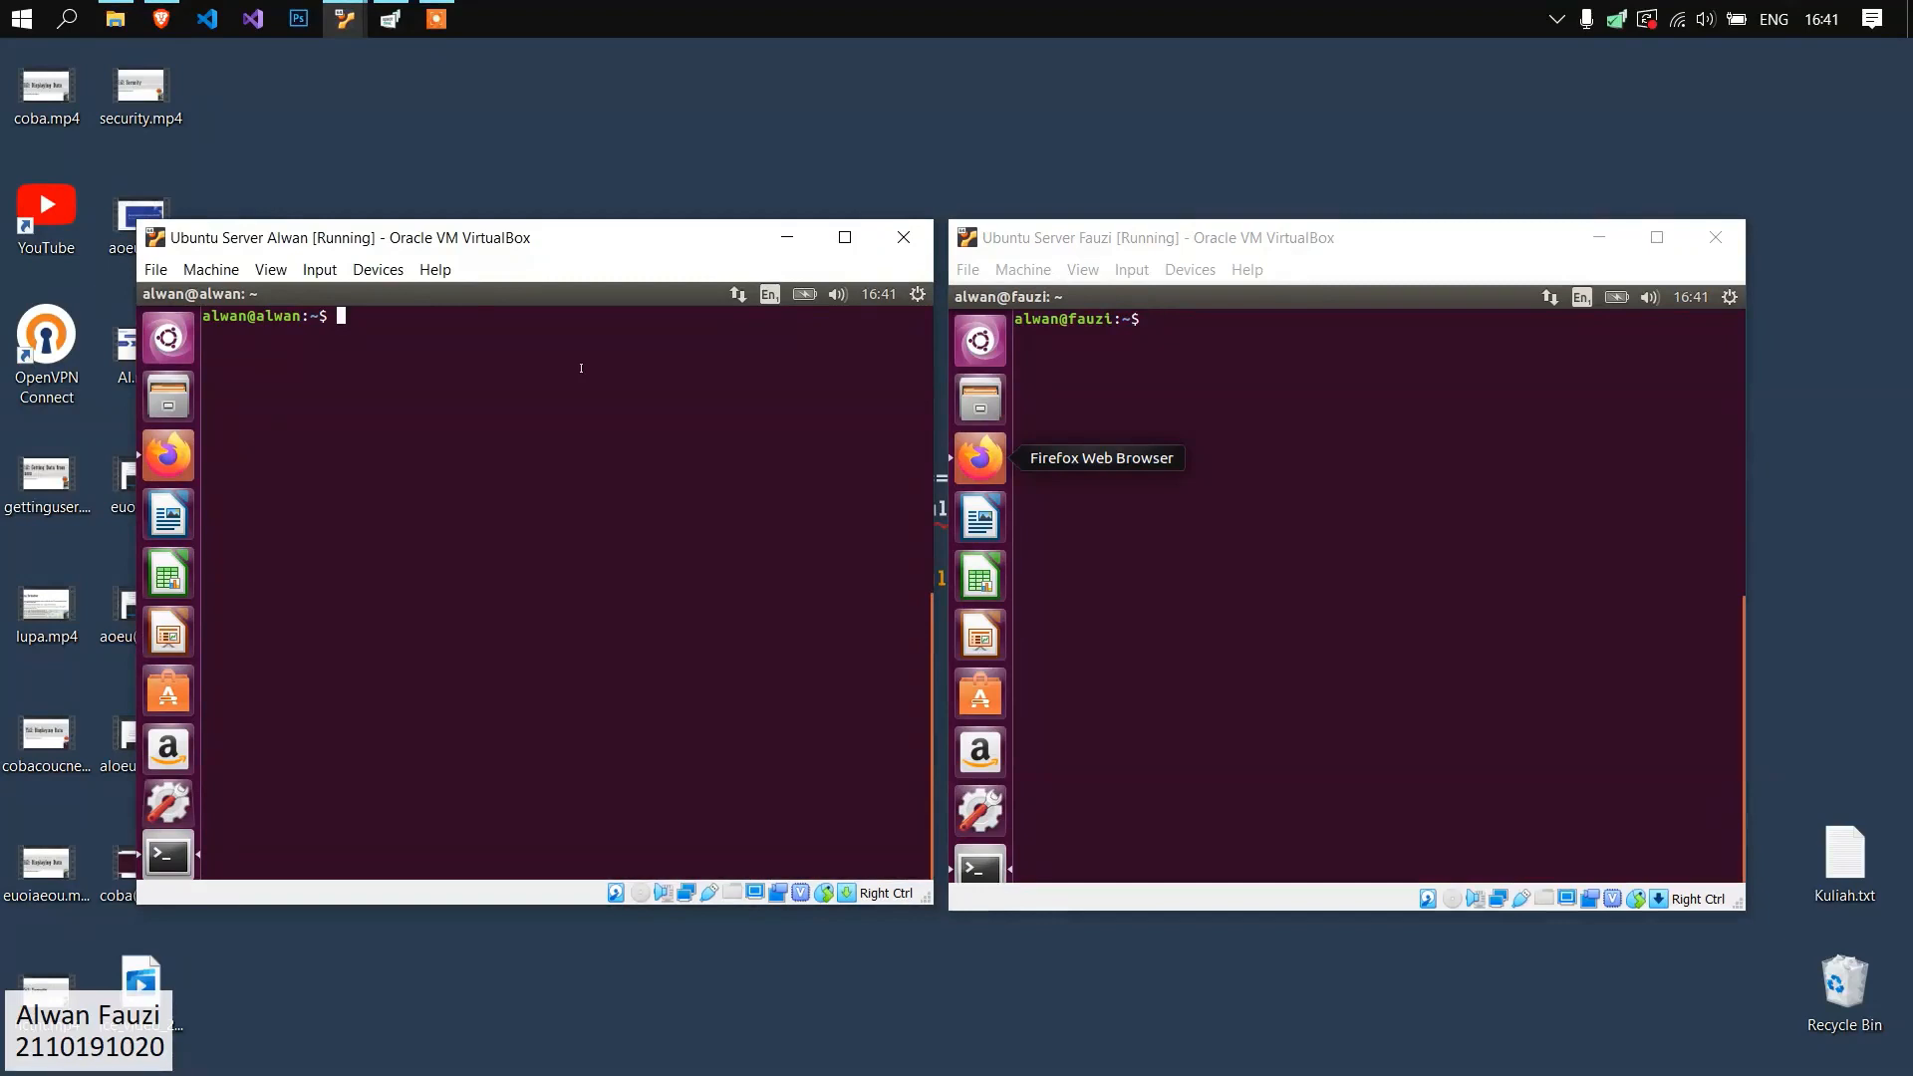
text(sudo a)
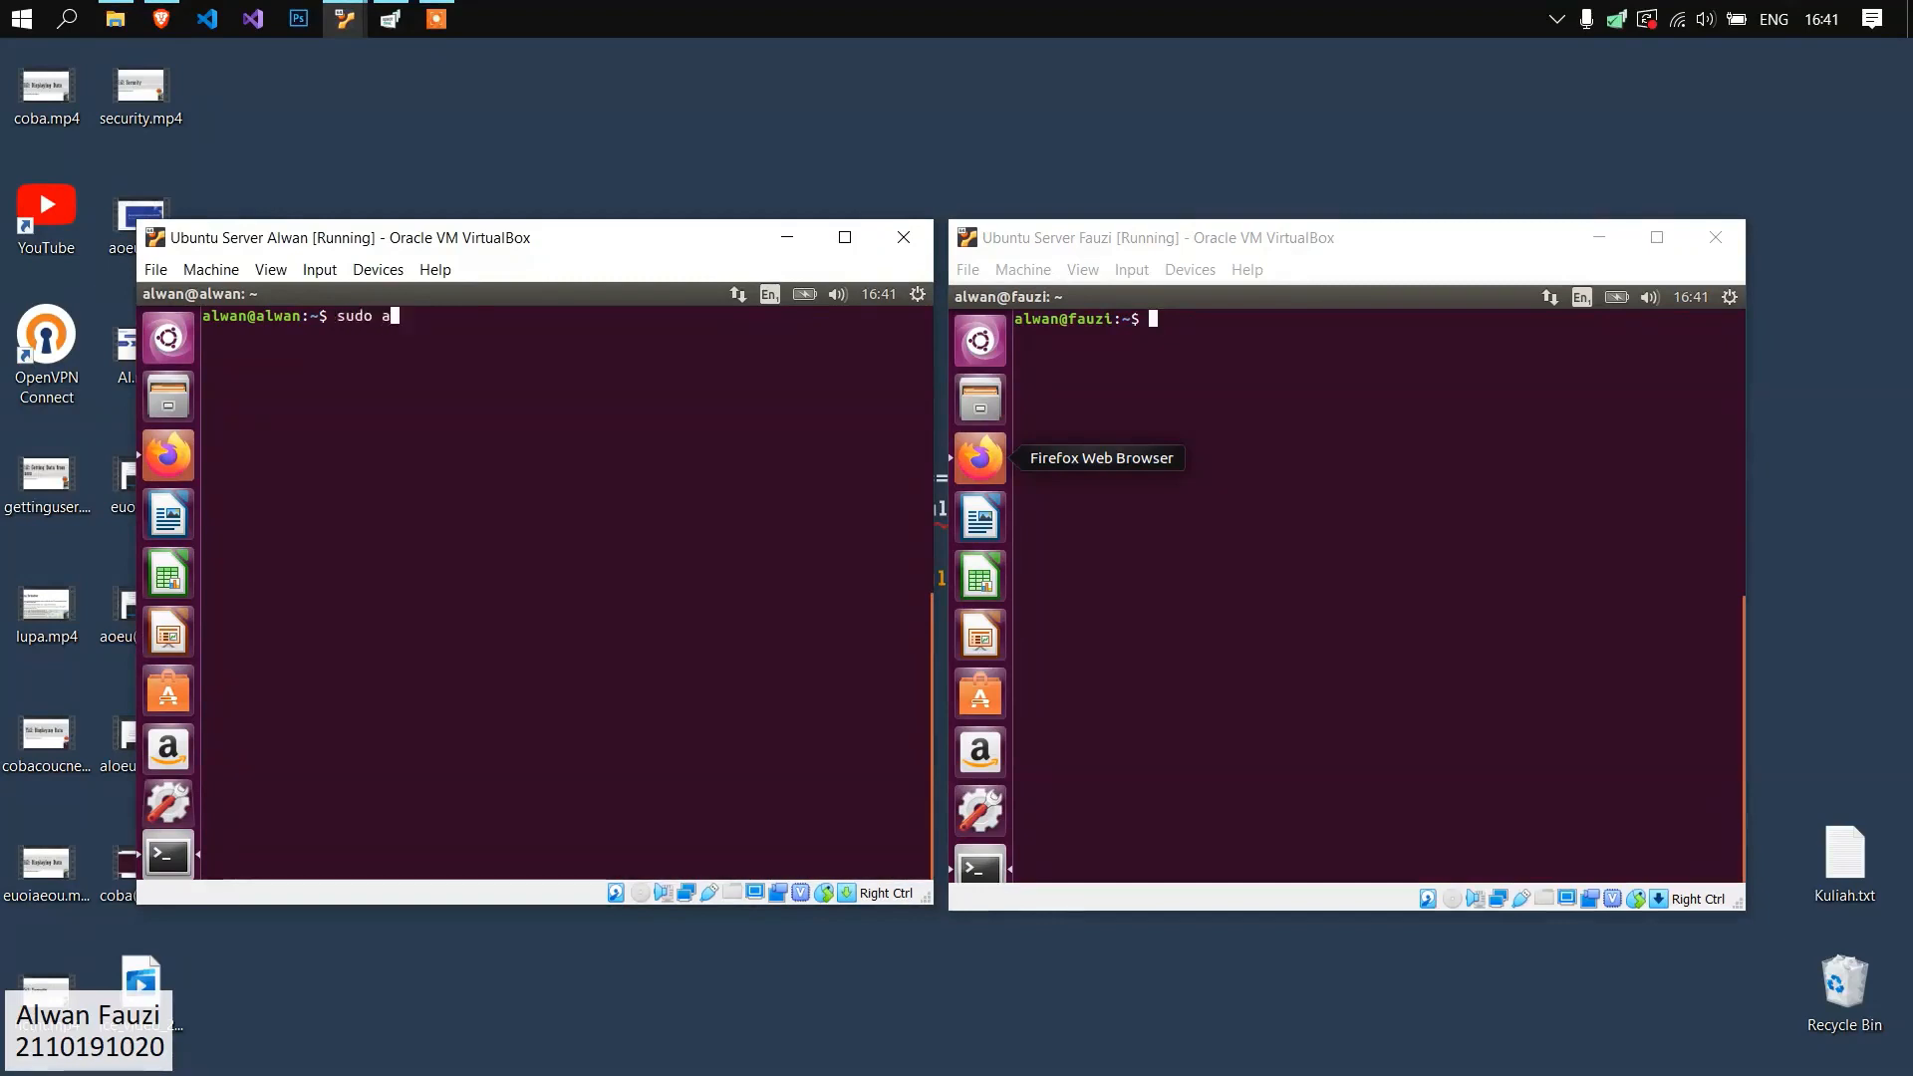
text(pt-get )
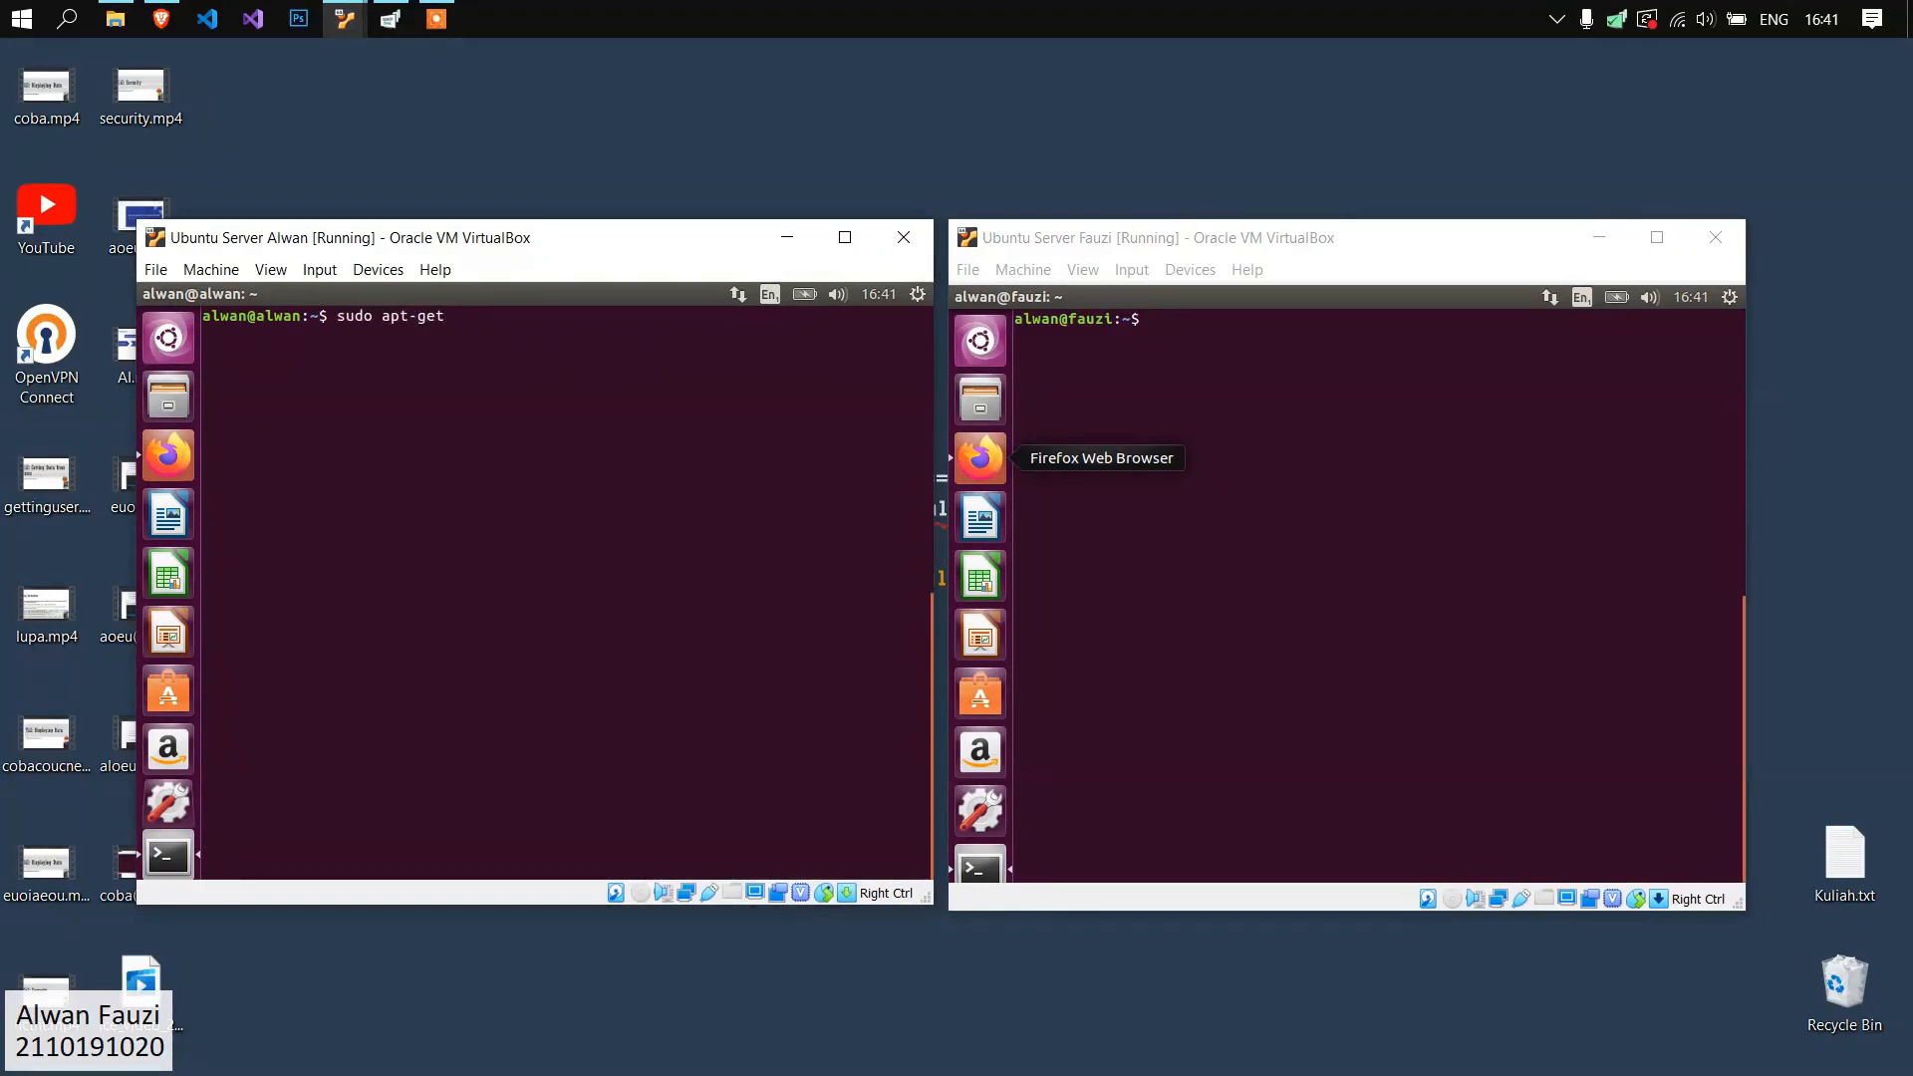
text(install mailman)
key(Return)
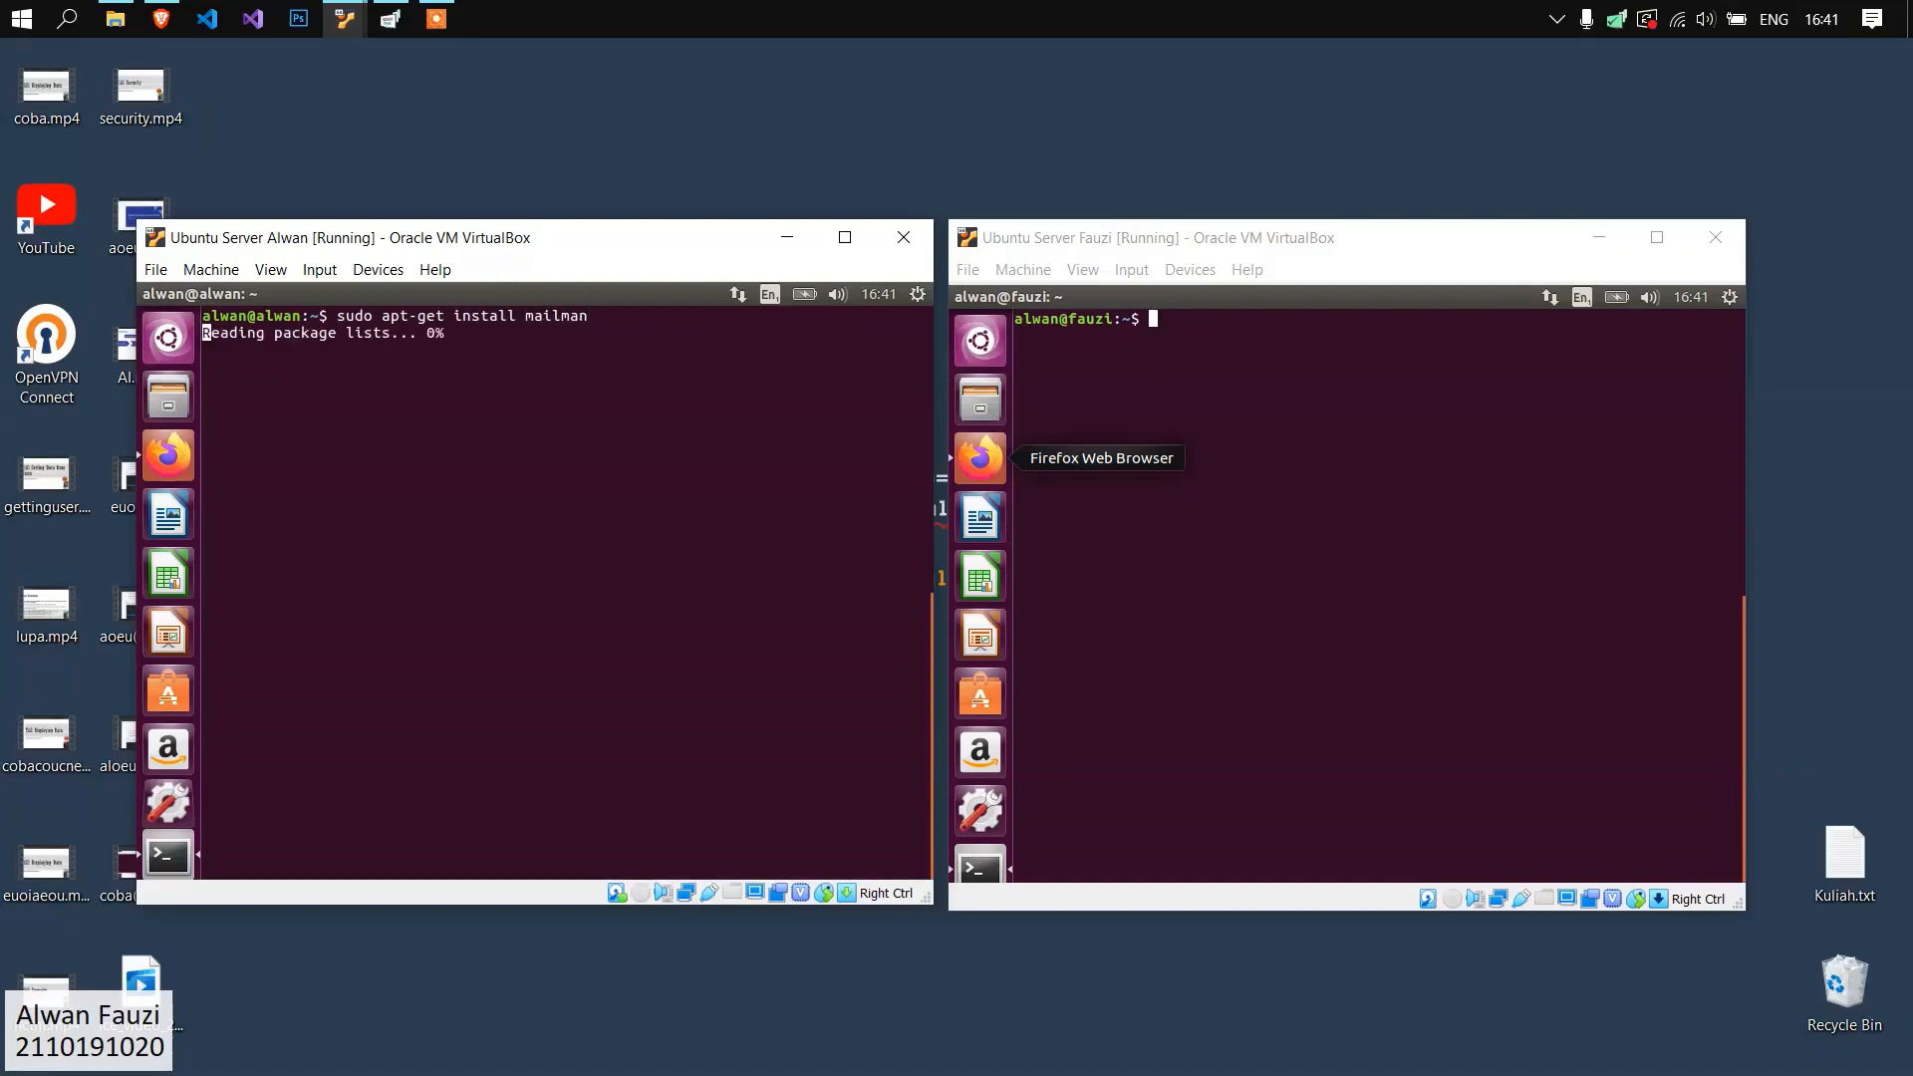
Install the mailman package with apt-get on the fauzi.org server.
click(1298, 469)
text(sudo)
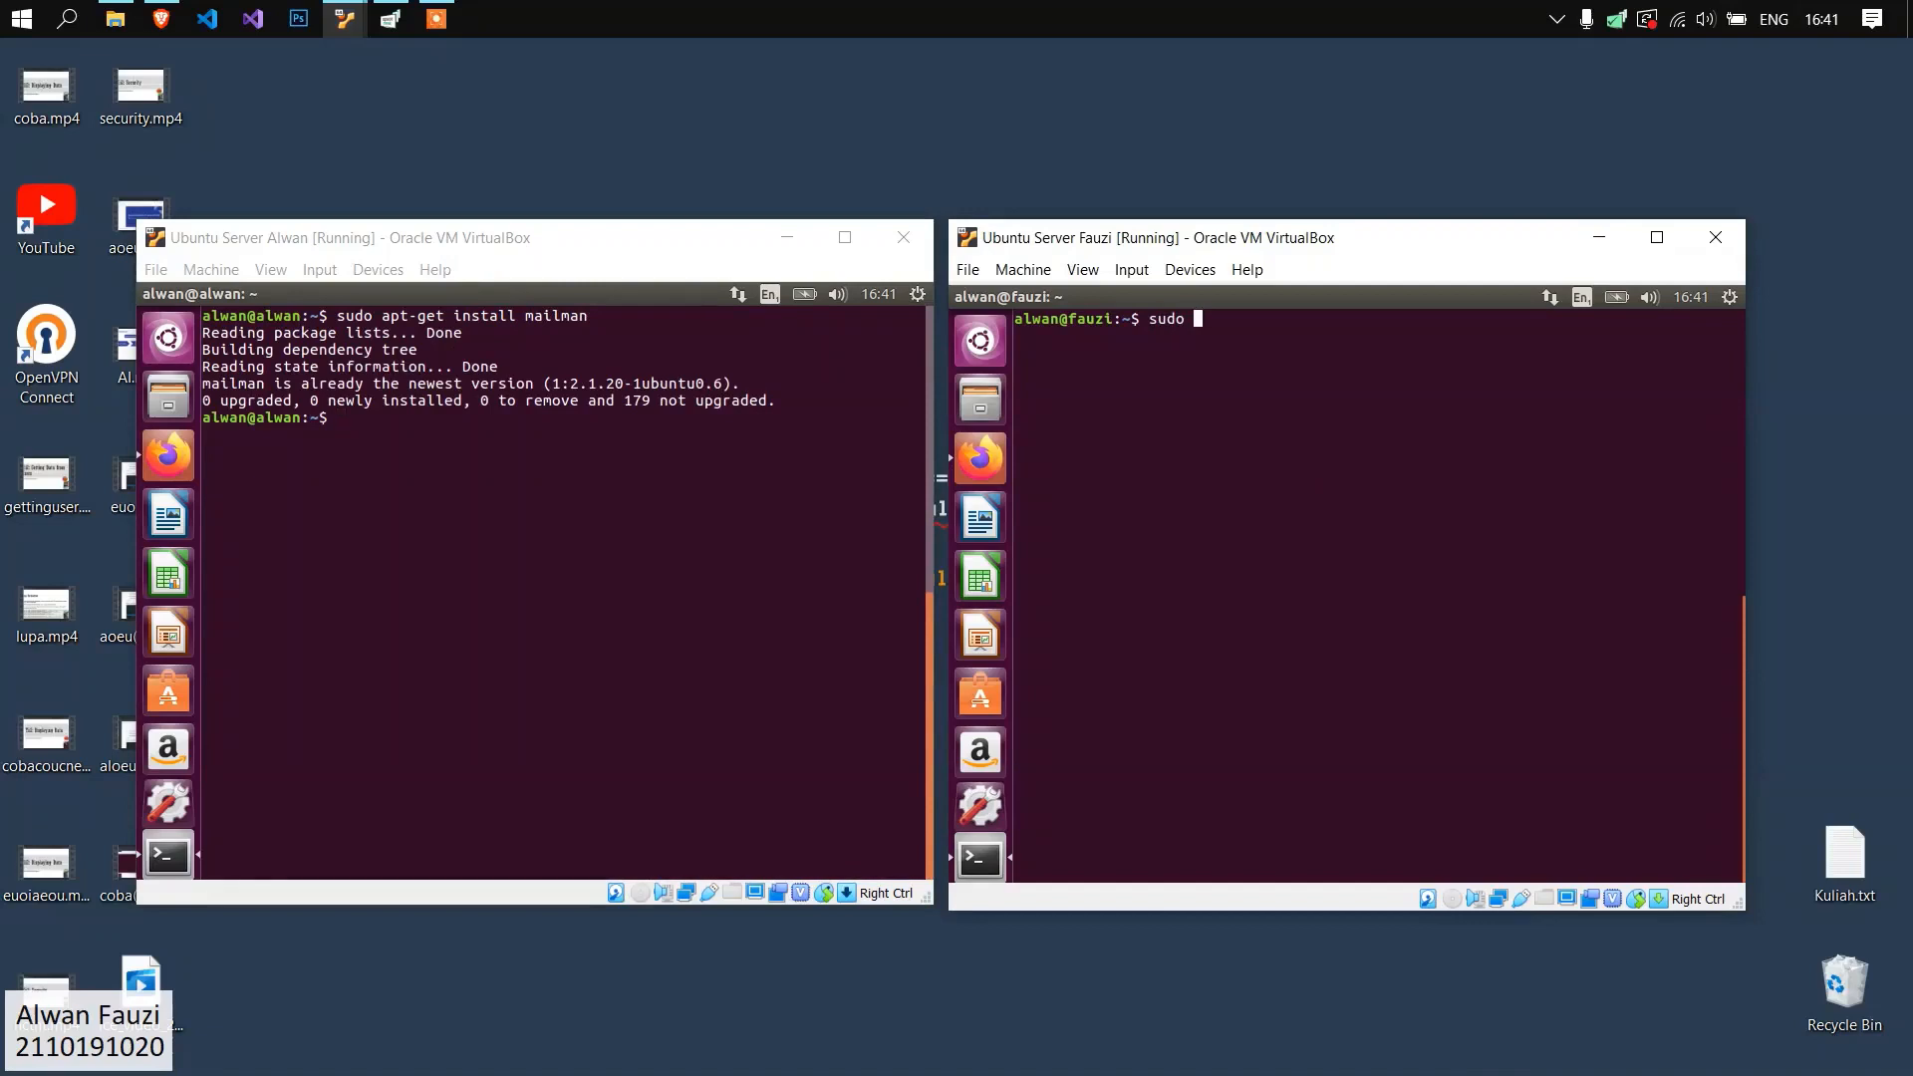
text( apt-get install mailman)
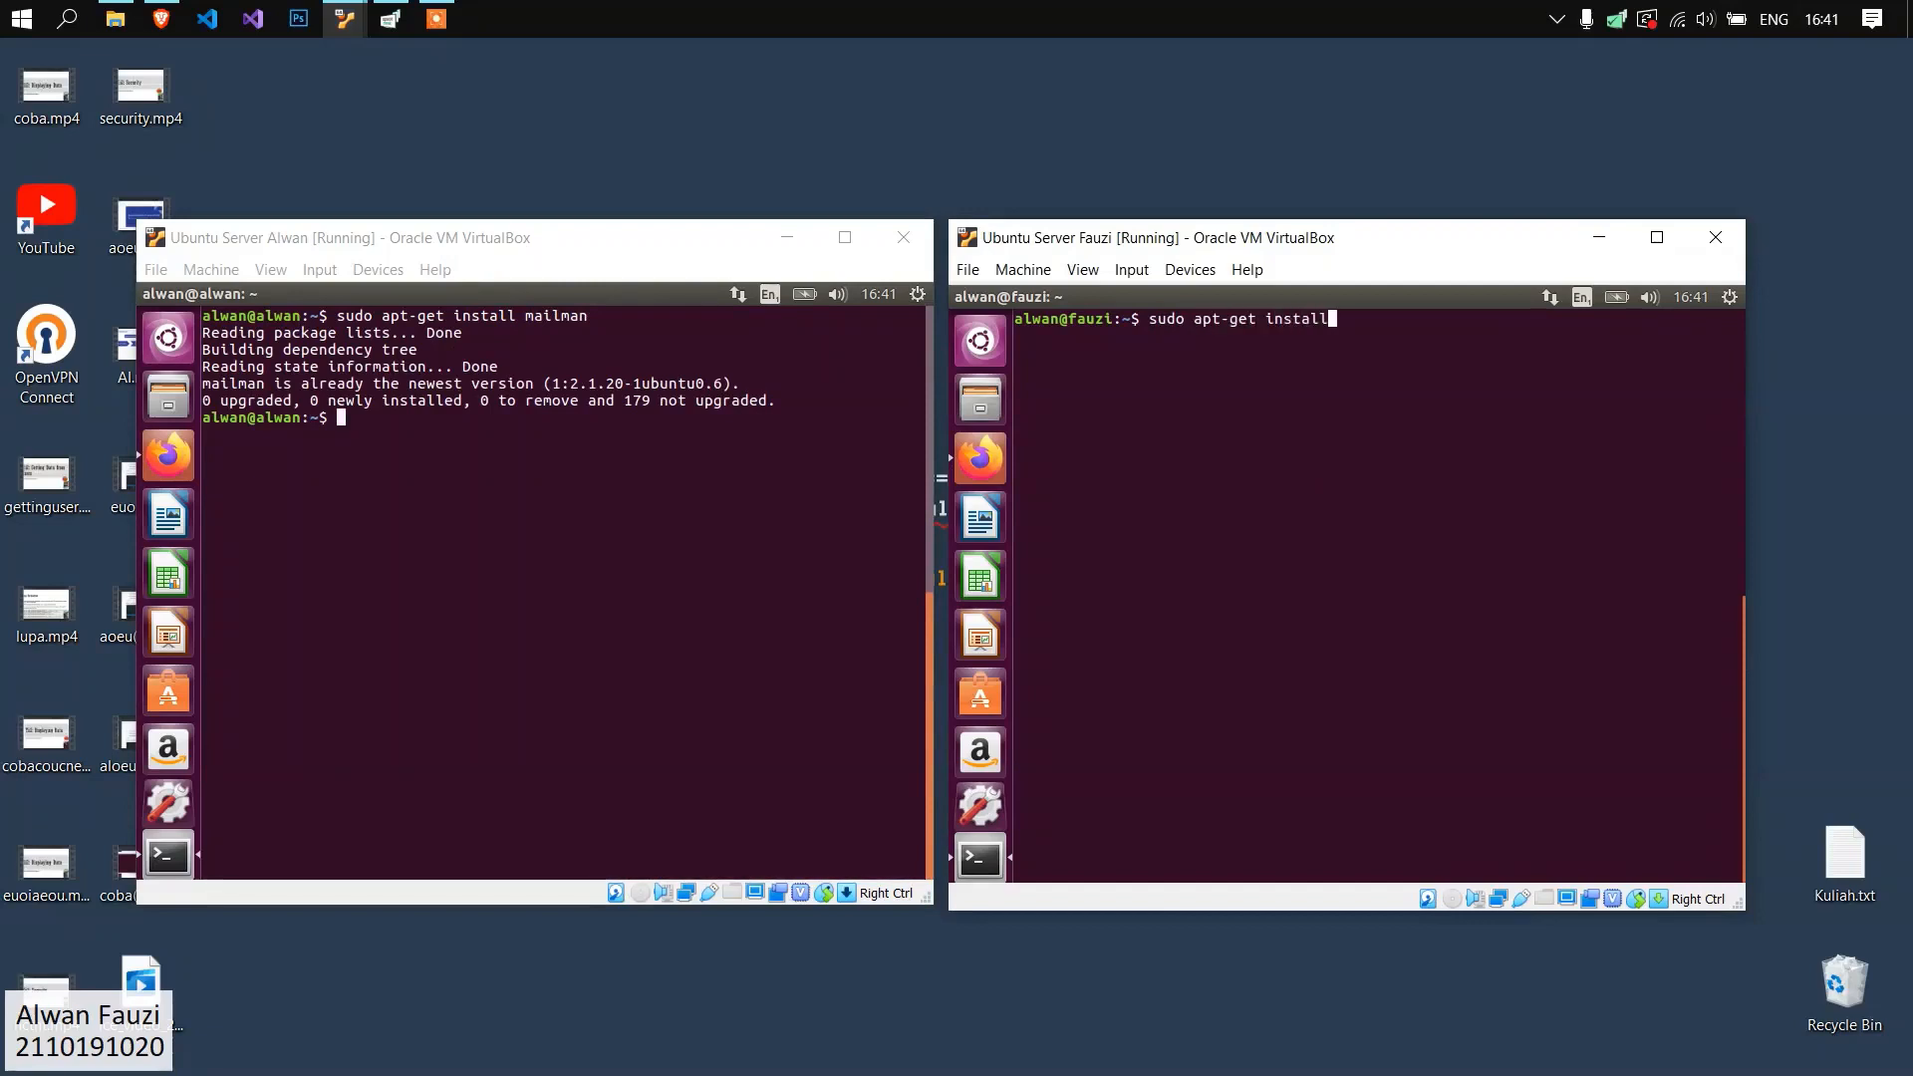
key(Return)
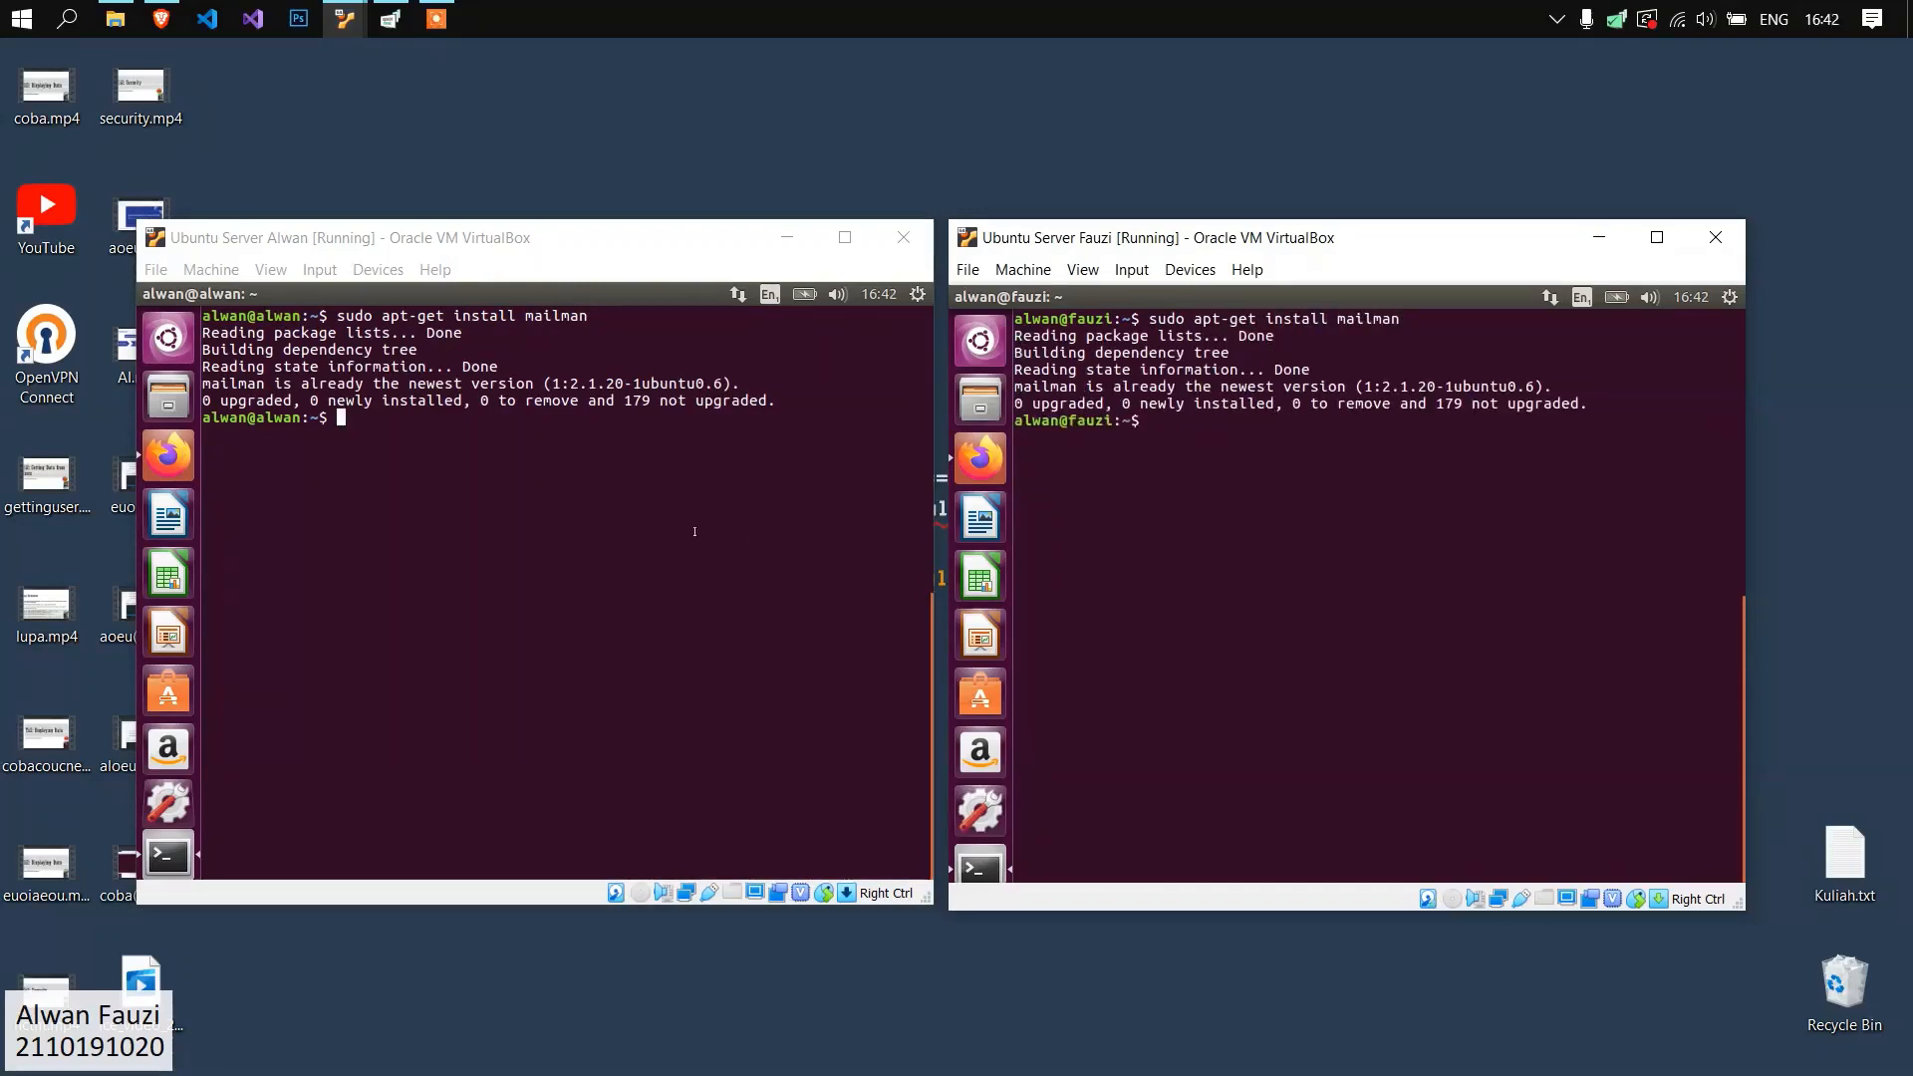
Open /etc/mailman/mm_cfg.py with root rights in gedit on the alwan.org server.
click(679, 513)
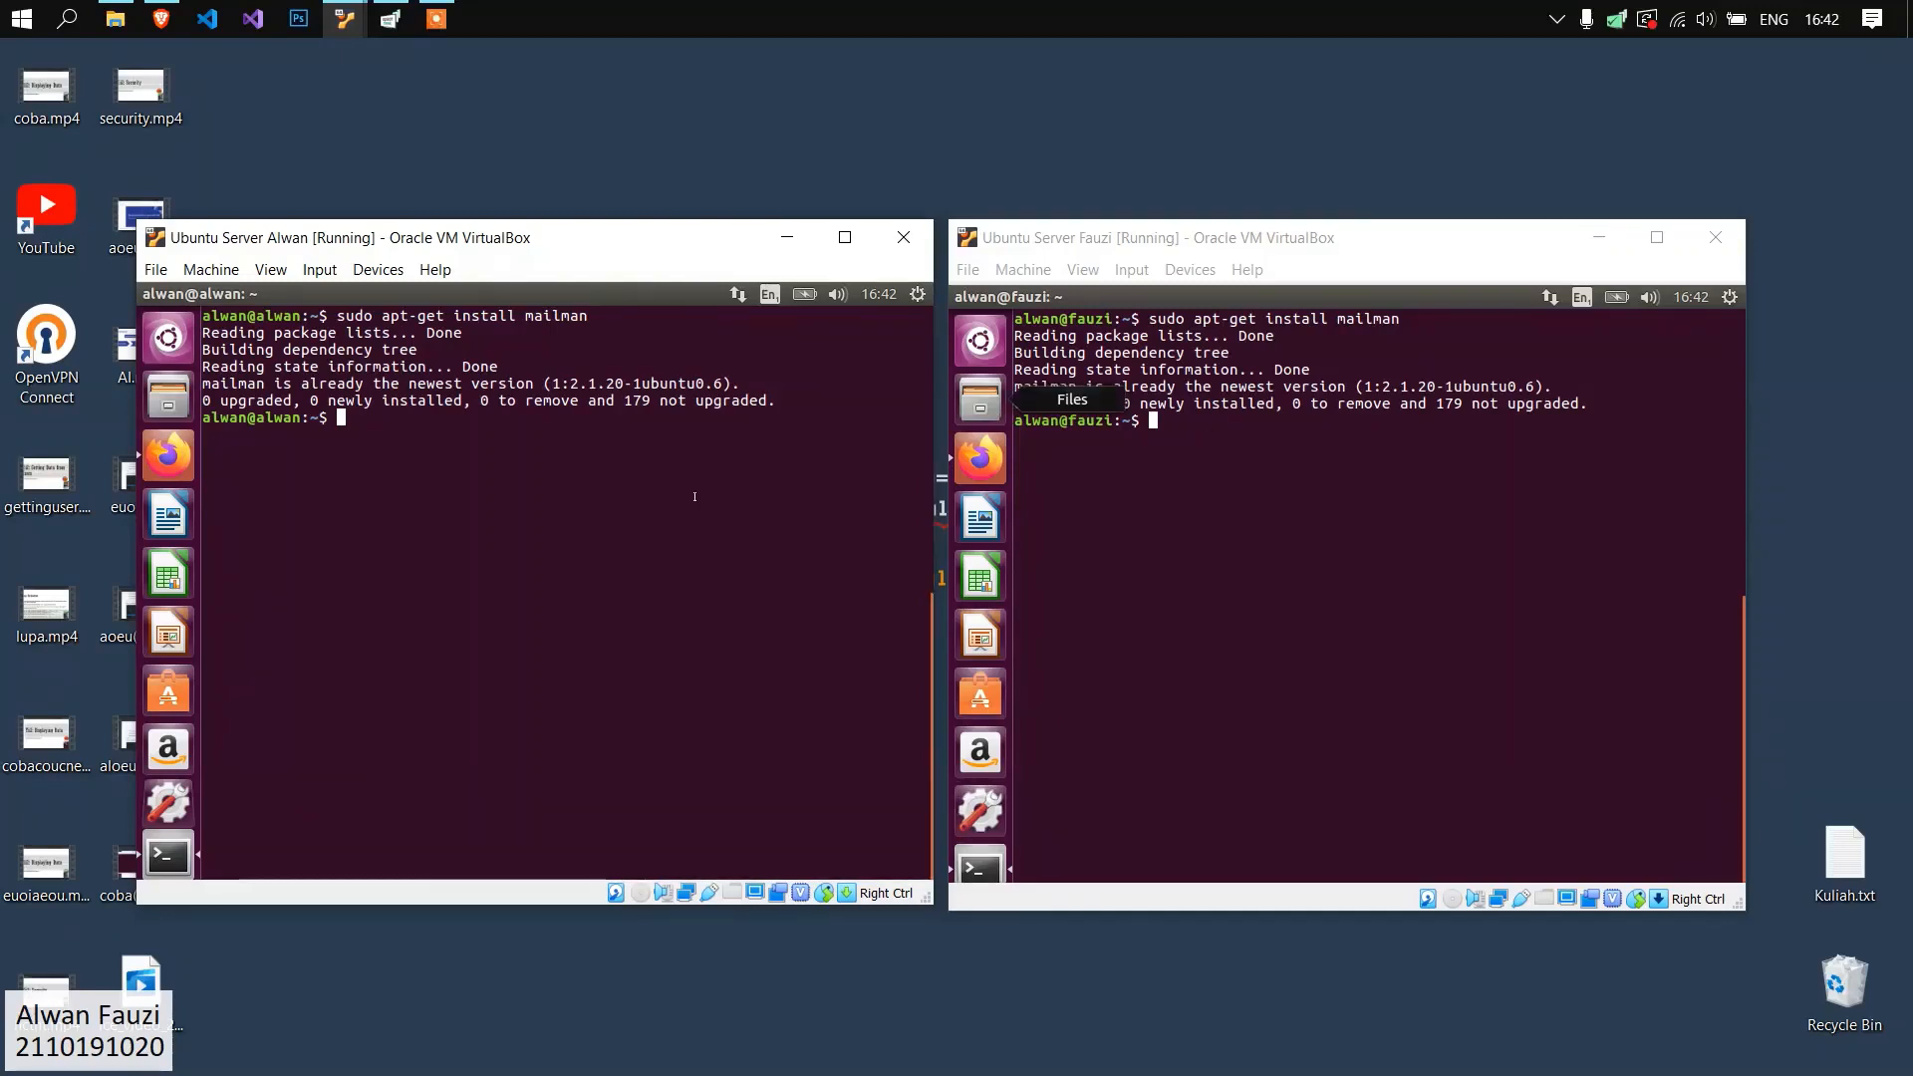
text(sudo gedit /etc/mailman/mm_cfg.py)
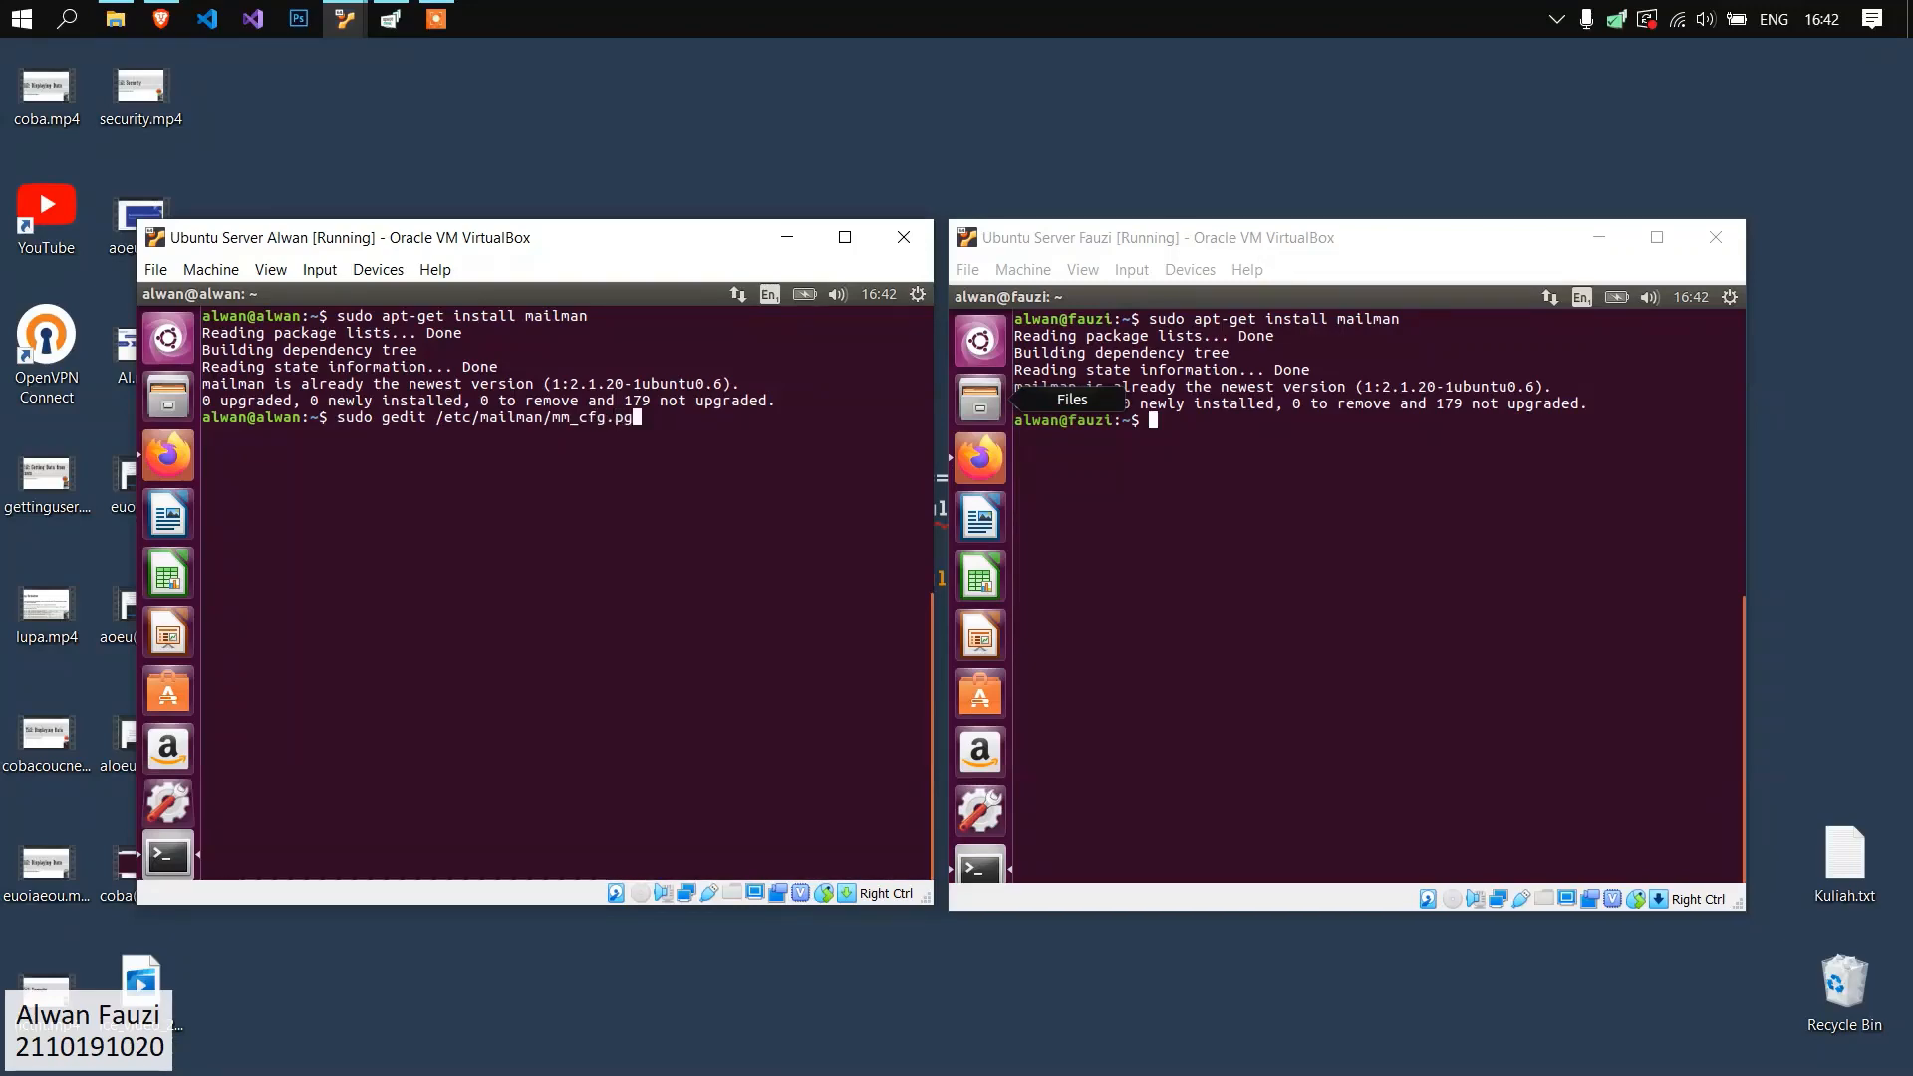
key(Return)
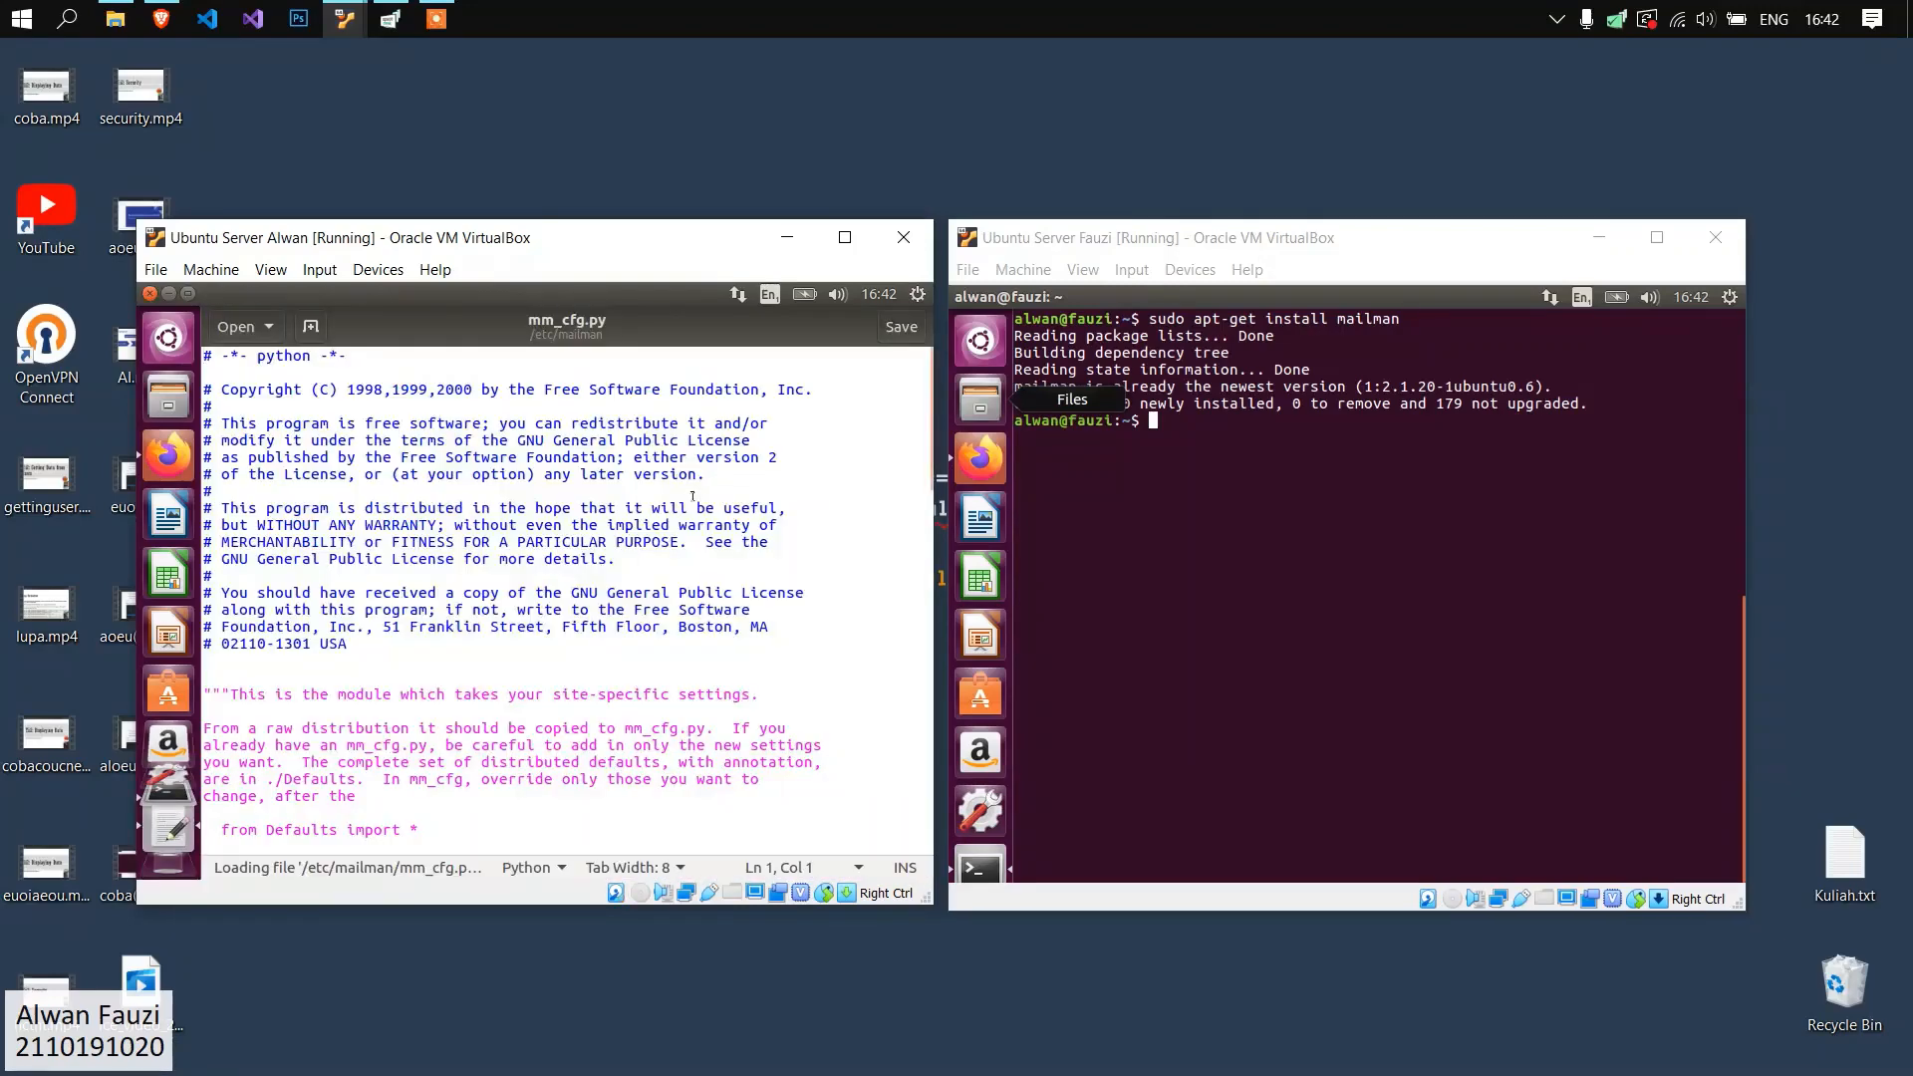
Check the DEFAULT_EMAIL_HOST and DEFAULT_URL_HOST settings in mm_cfg.py on the alwan.org server.
scroll(431, 562, down, 7)
scroll(431, 562, down, 6)
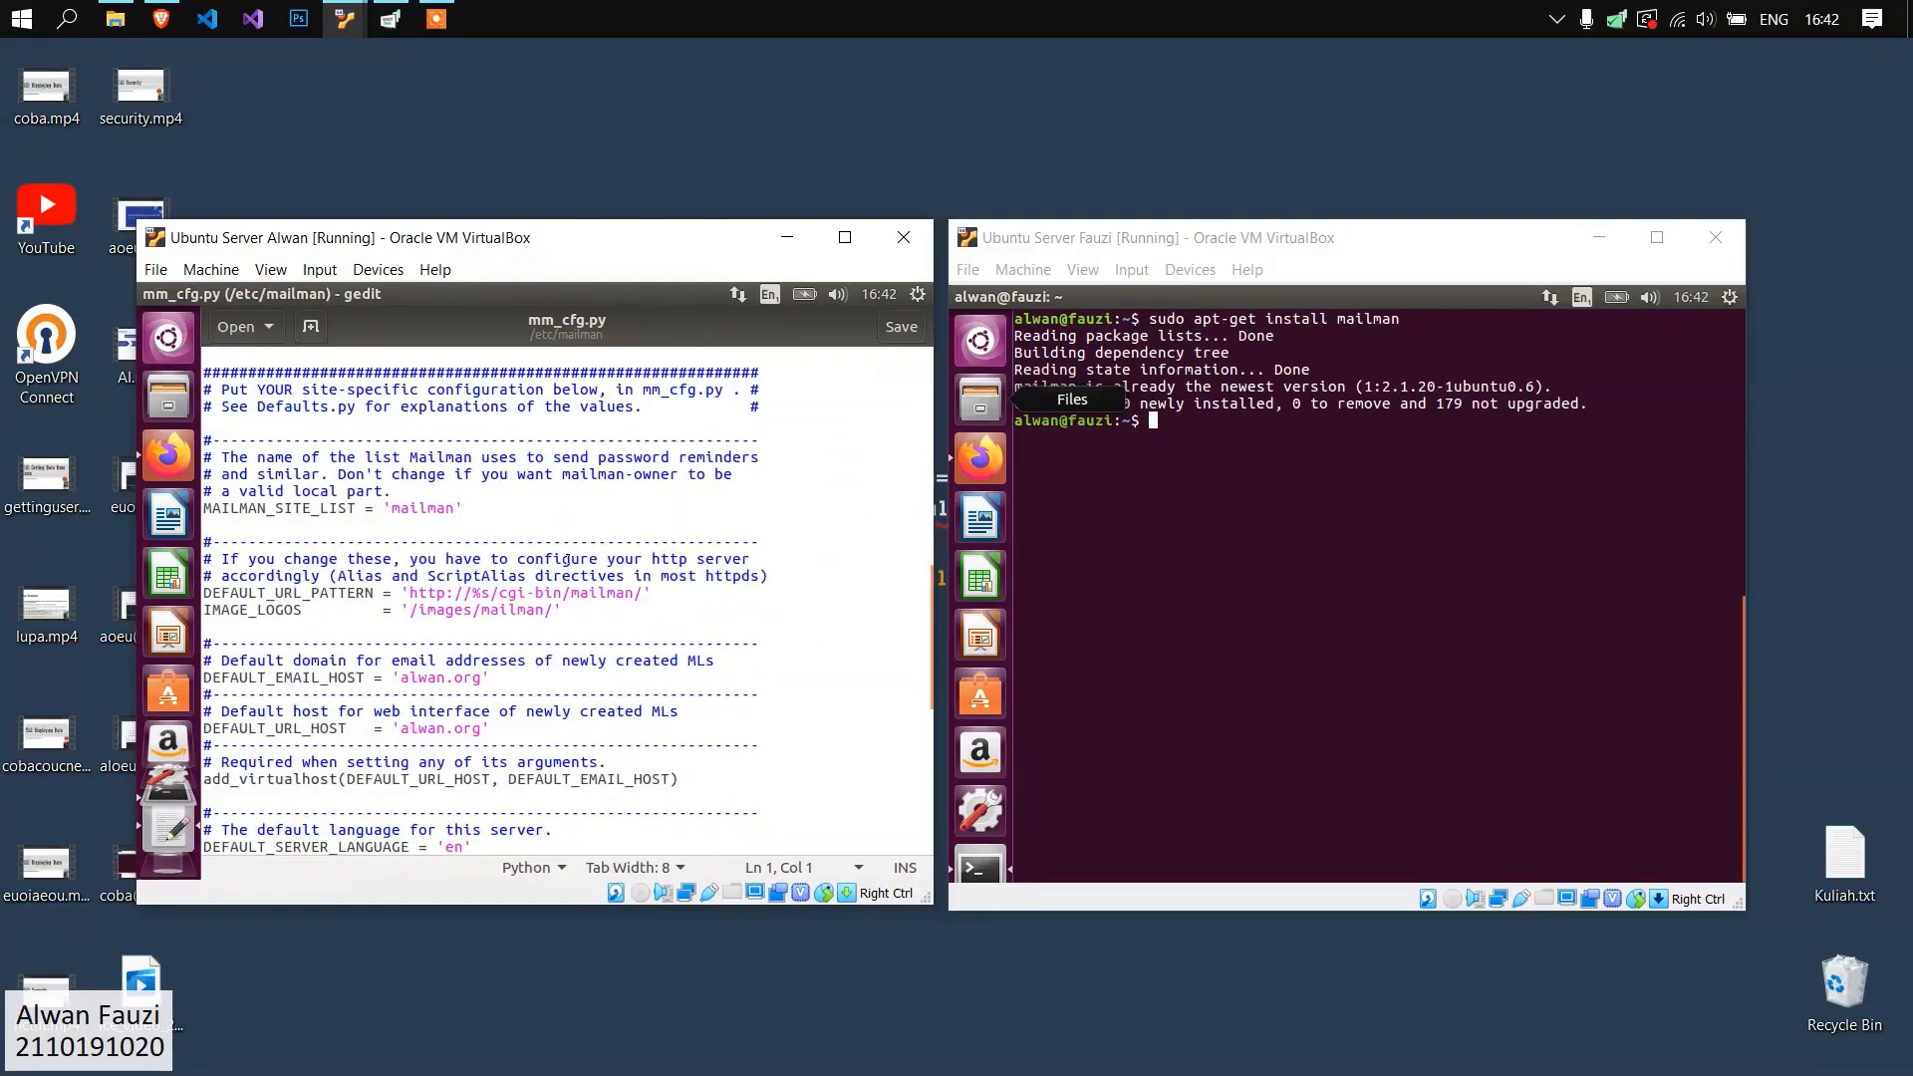
scroll(402, 700, down, 1)
click(515, 661)
drag(492, 661, 194, 596)
click(501, 629)
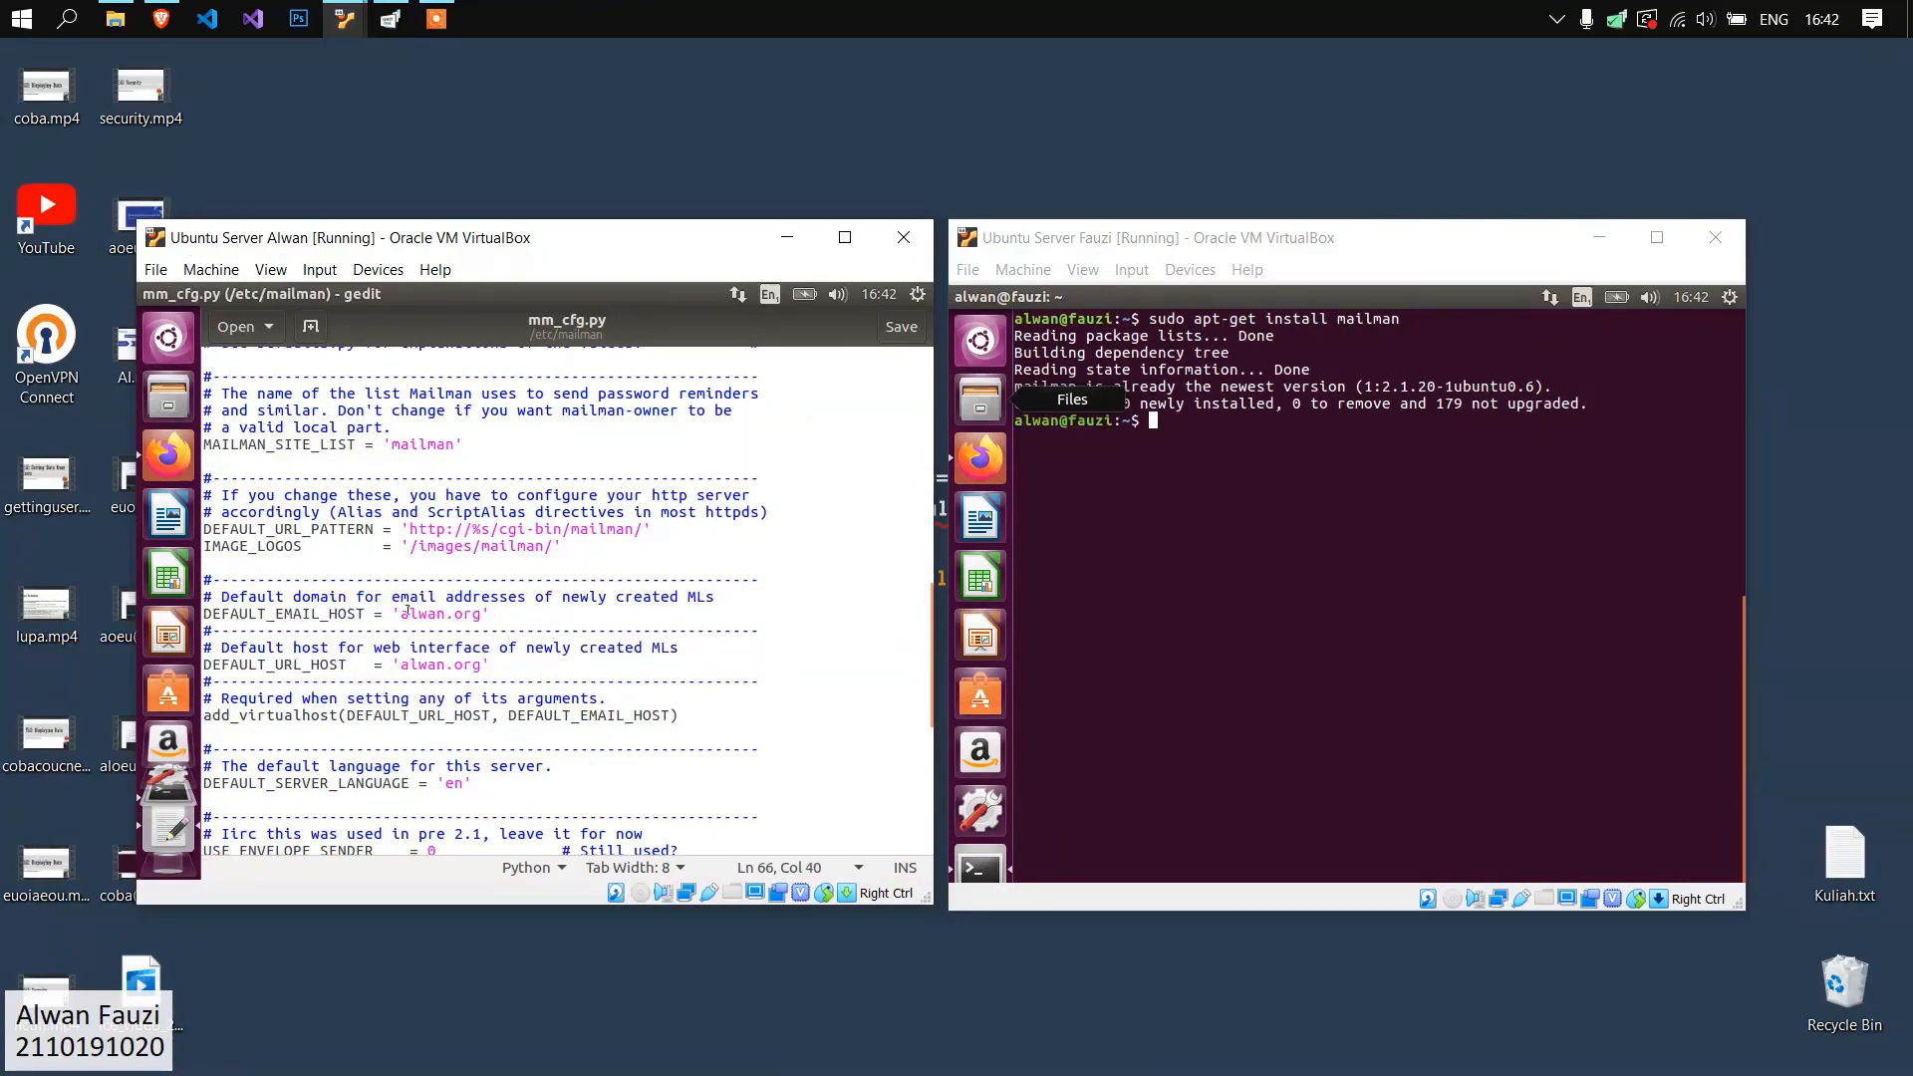
drag(398, 612, 476, 613)
click(551, 631)
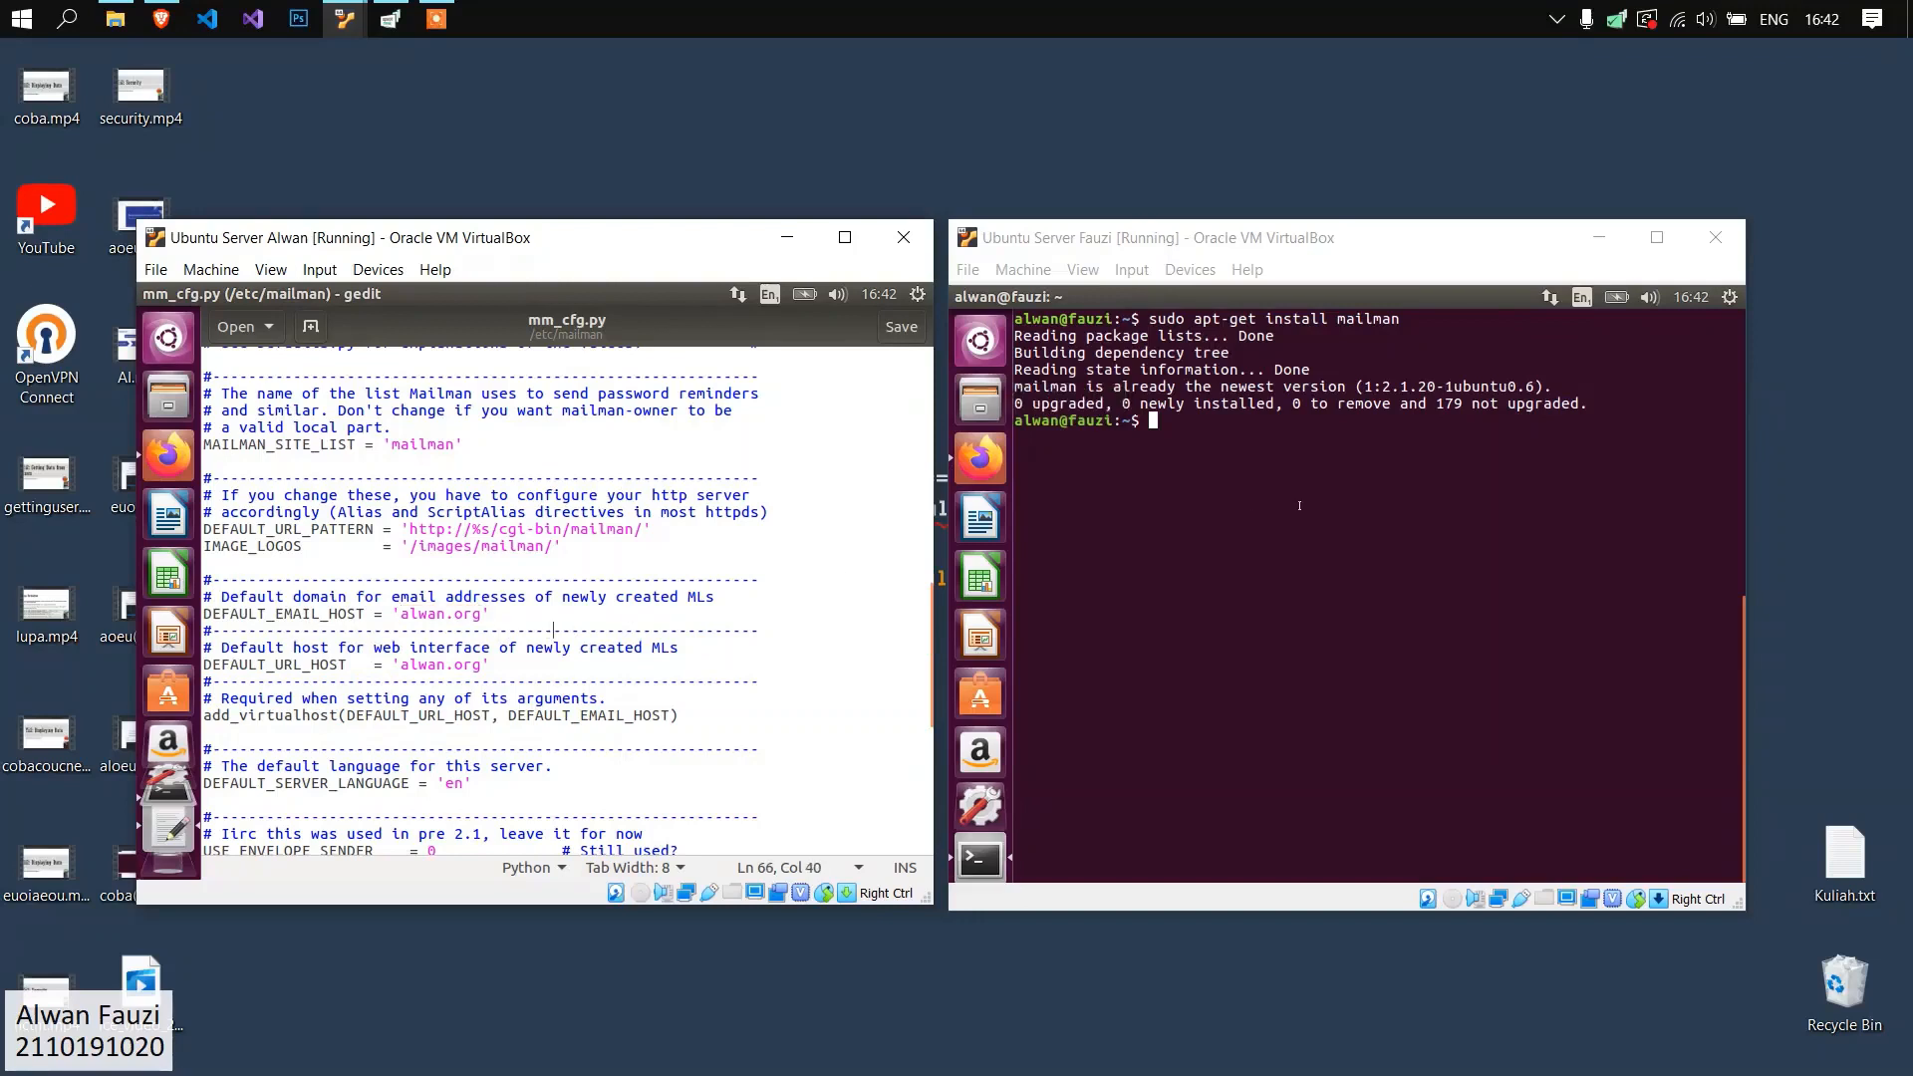
Open /etc/mailman/mm_cfg.py with root rights in gedit on the fauzi.org server.
click(1301, 505)
text(sudo gedit /)
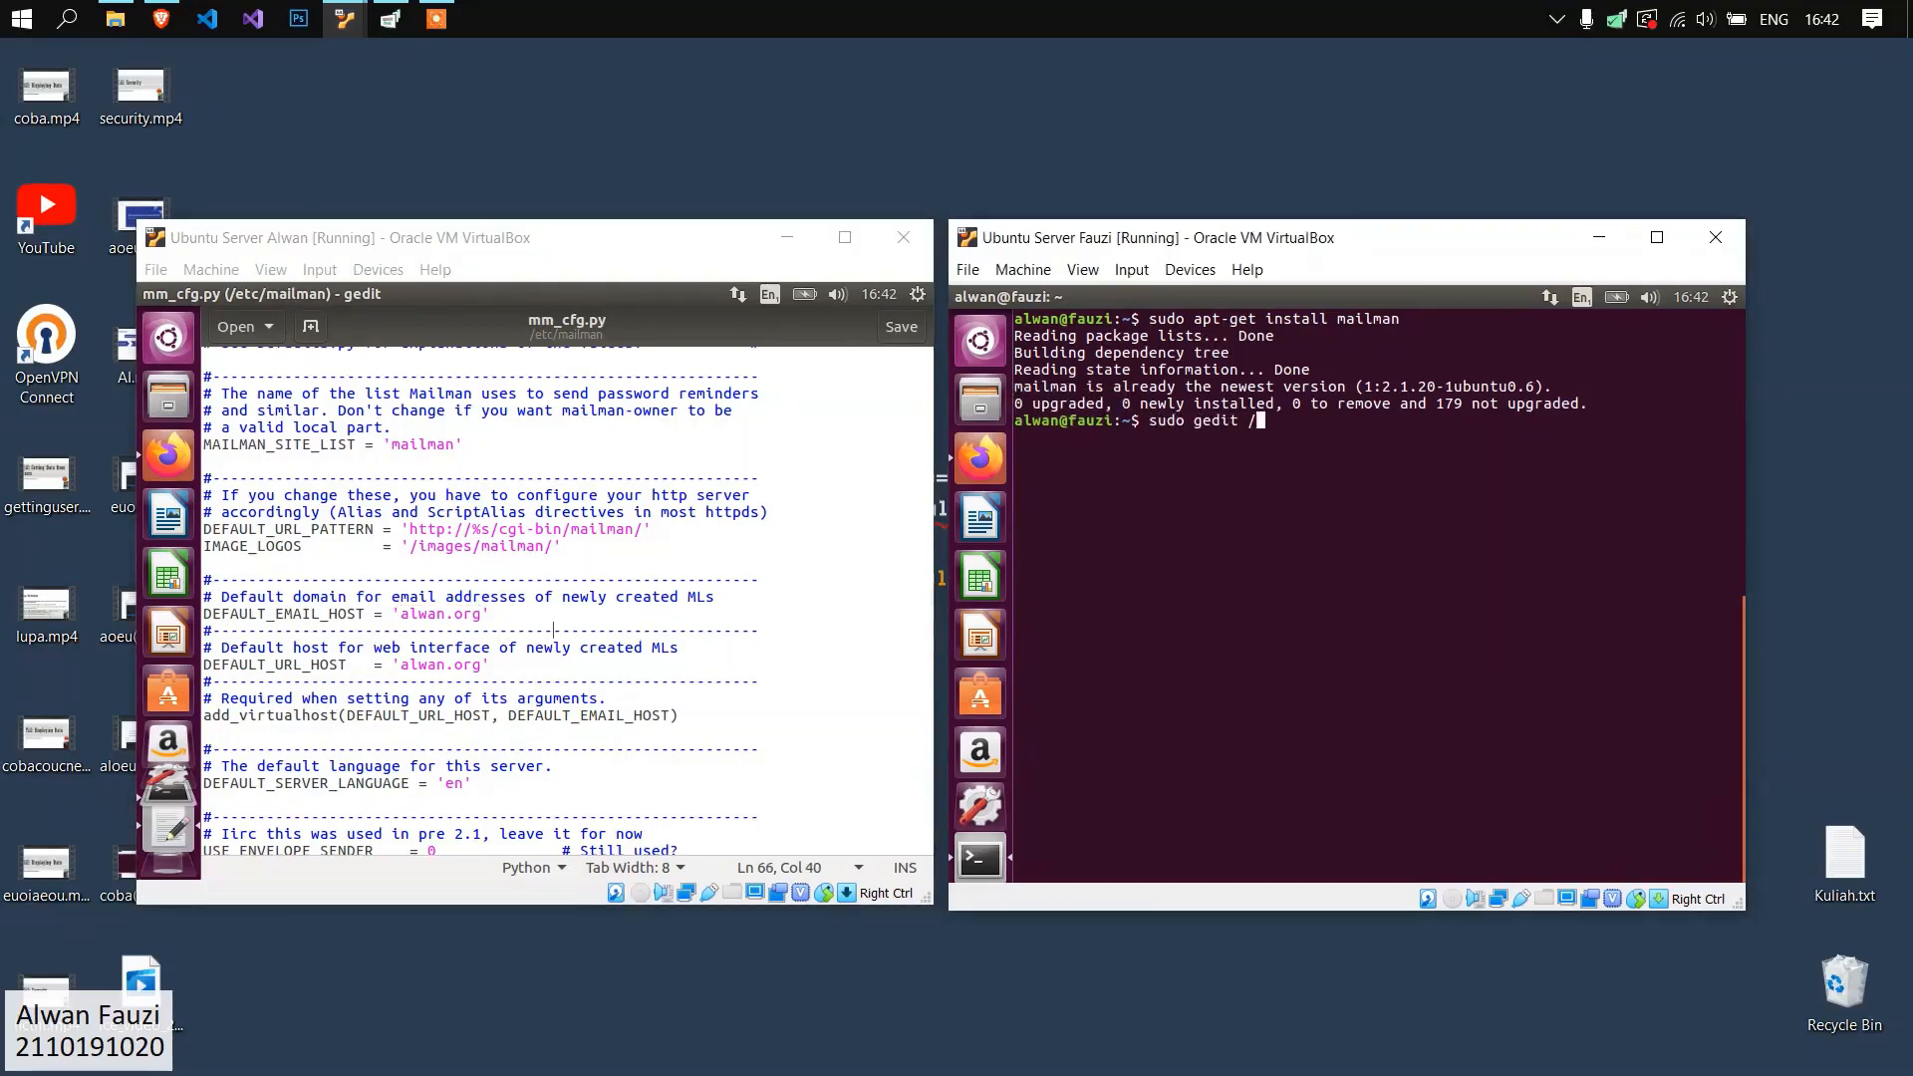
text(etc/mailman/mm_cfg.py)
key(Return)
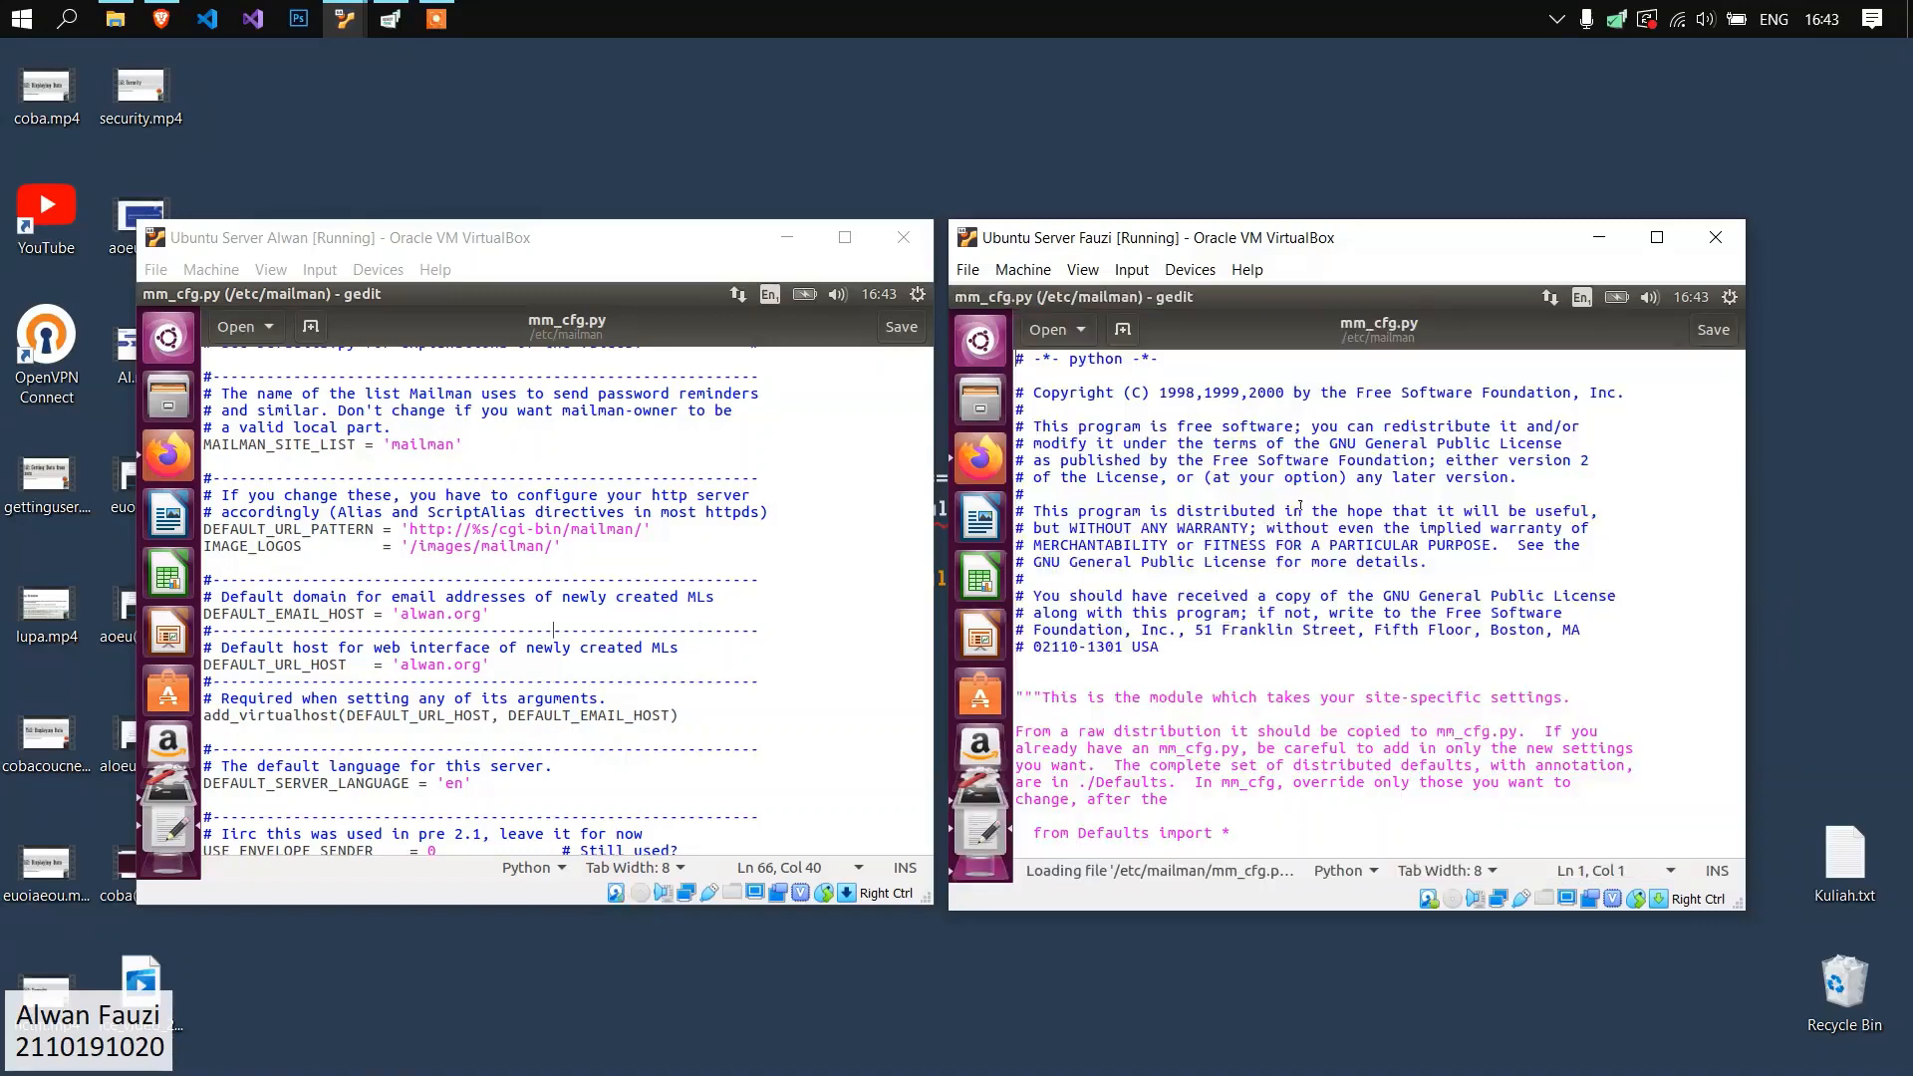
Check the default email host and URL host settings in mm_cfg.py on the fauzi.org server.
scroll(1220, 635, down, 10)
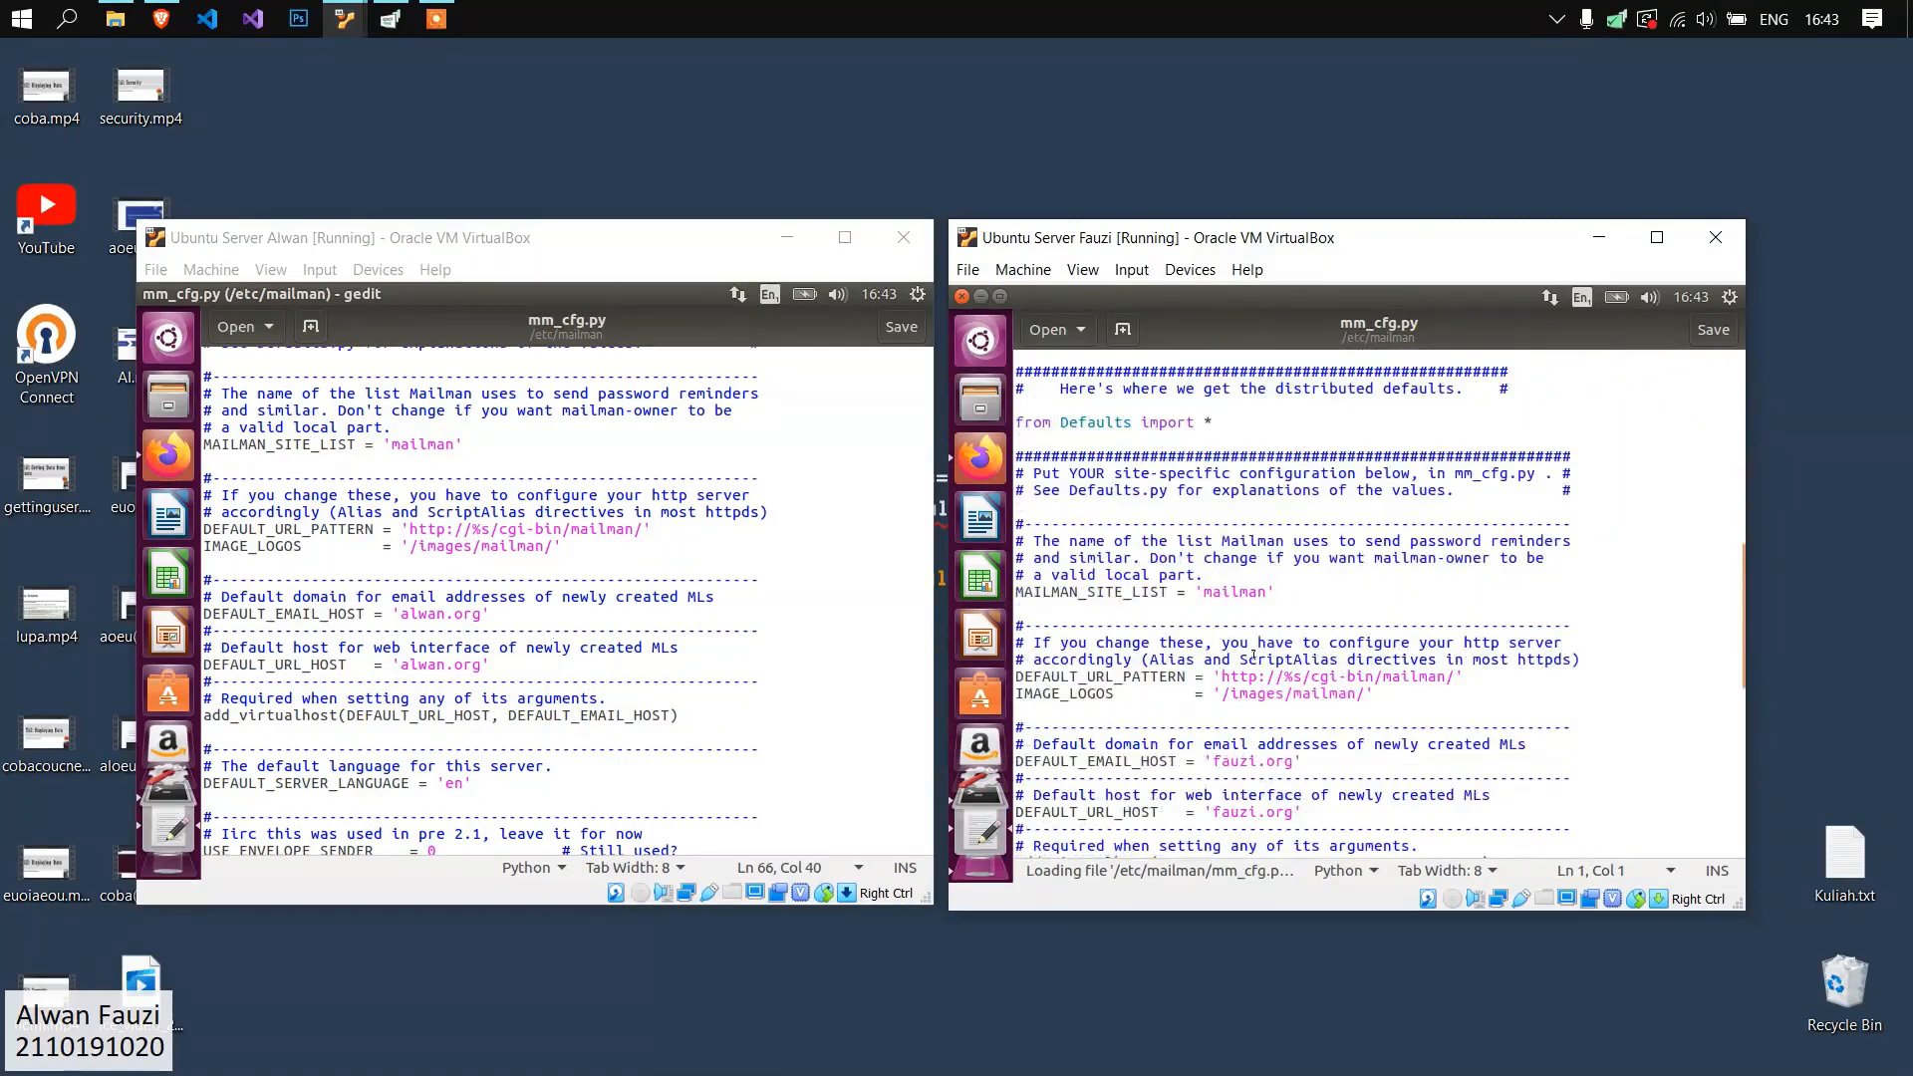
scroll(1253, 653, down, 4)
drag(1302, 621, 1112, 564)
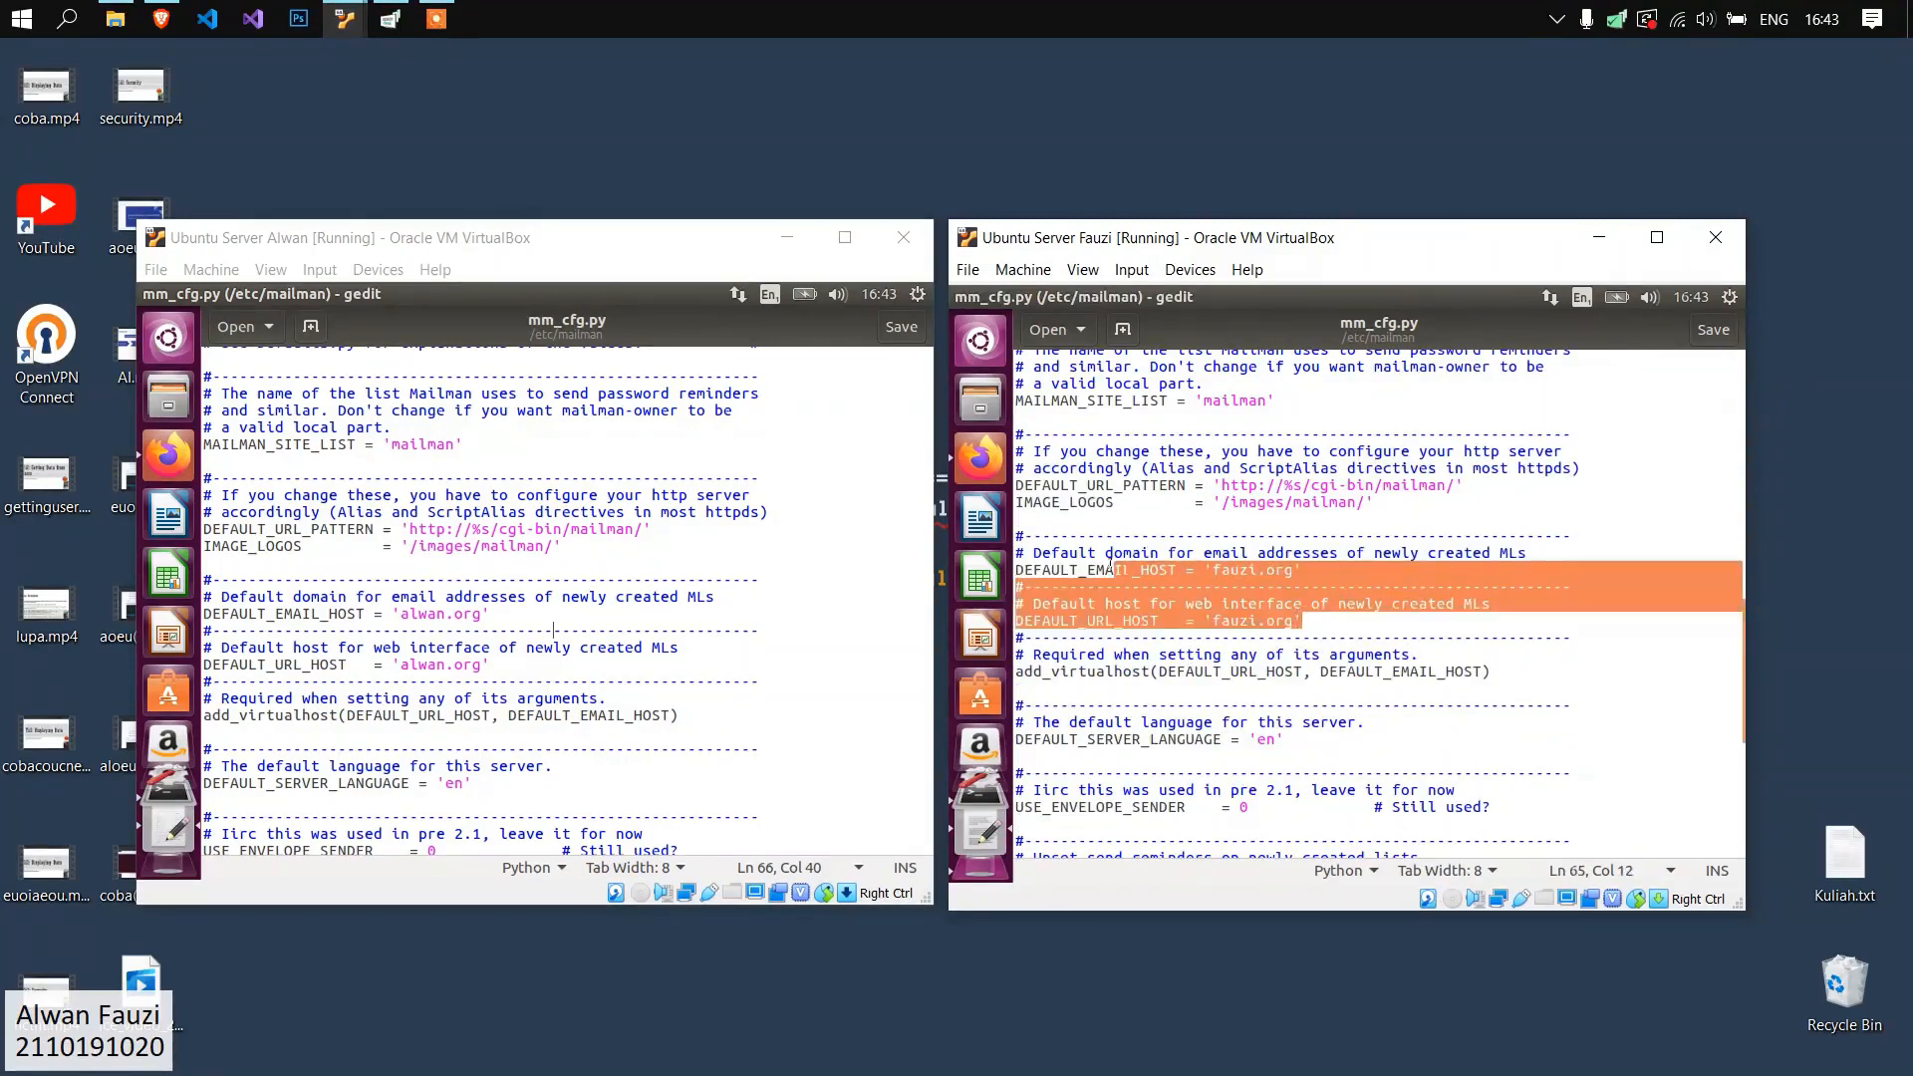
click(1372, 604)
Check the Postfix MTA line in mm_cfg.py on both servers, along with the commented MTA=None line.
scroll(1250, 617, down, 3)
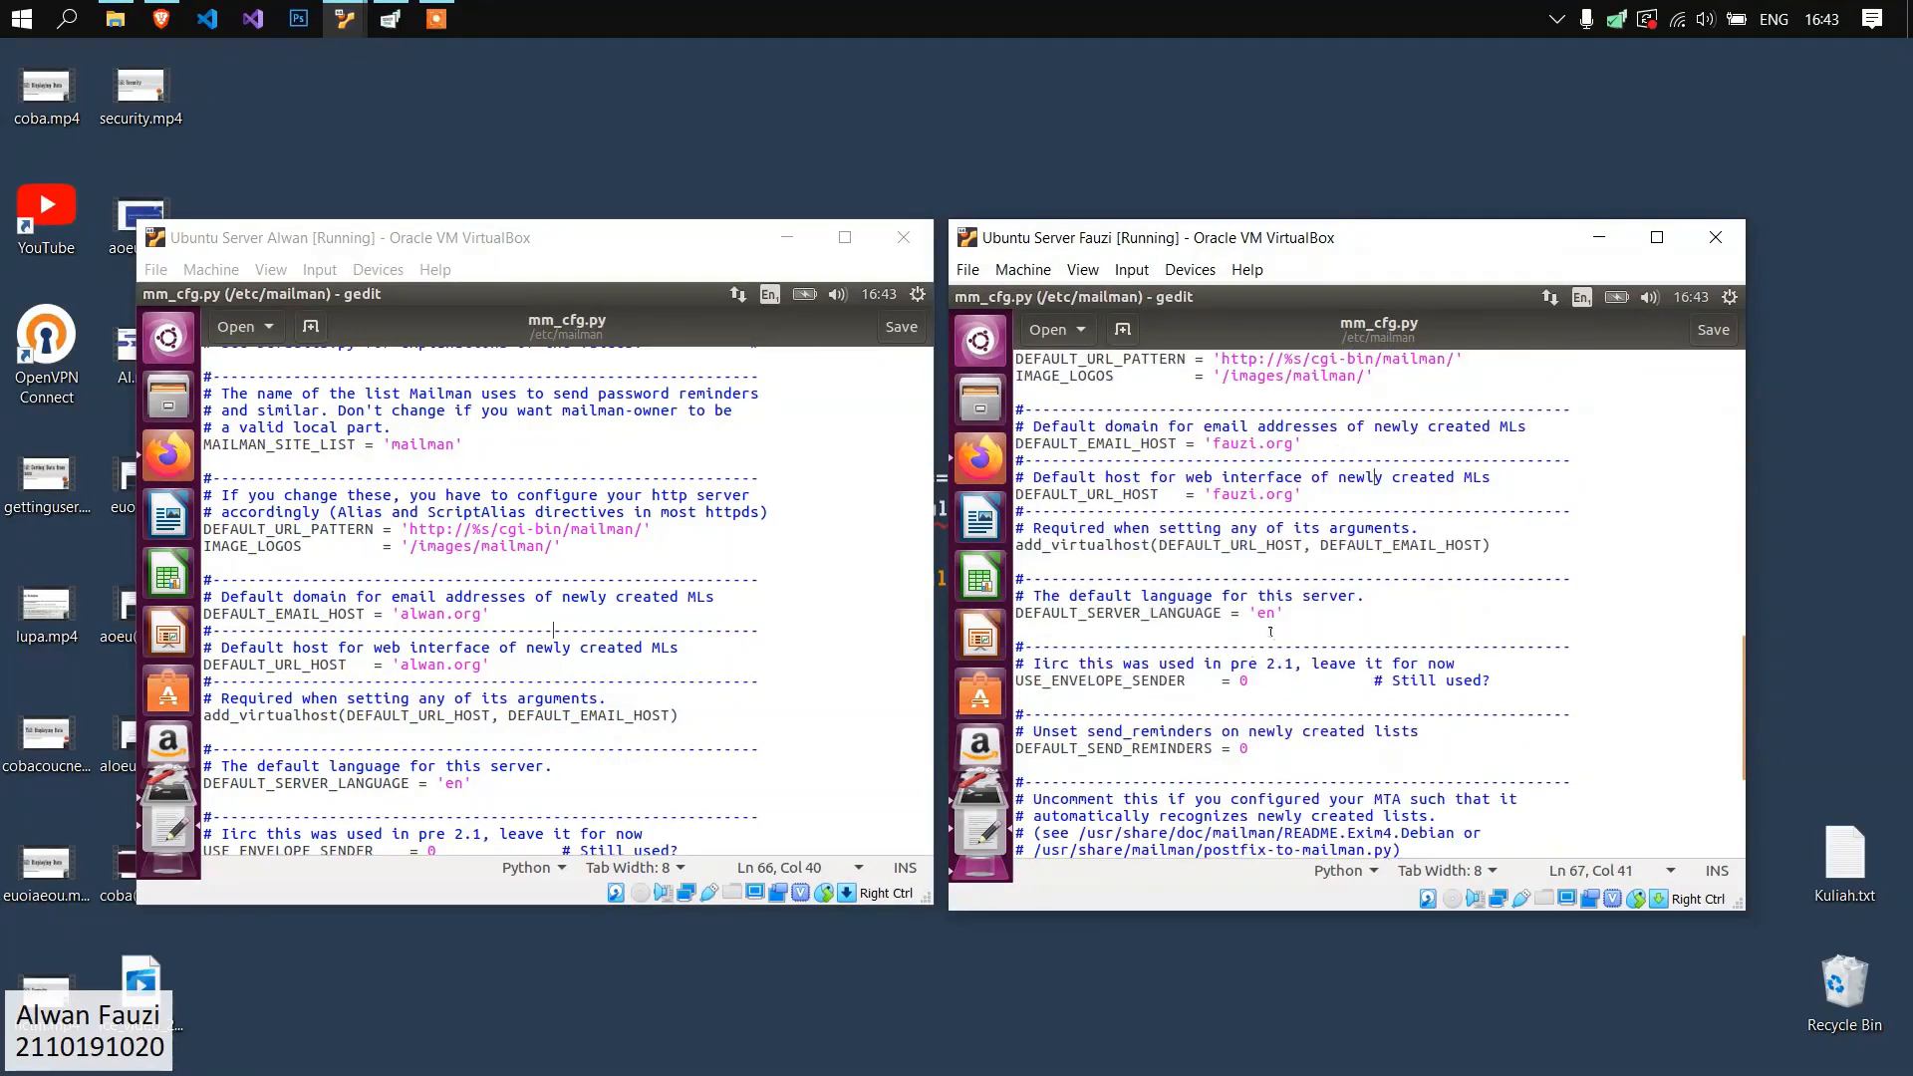
scroll(612, 651, down, 10)
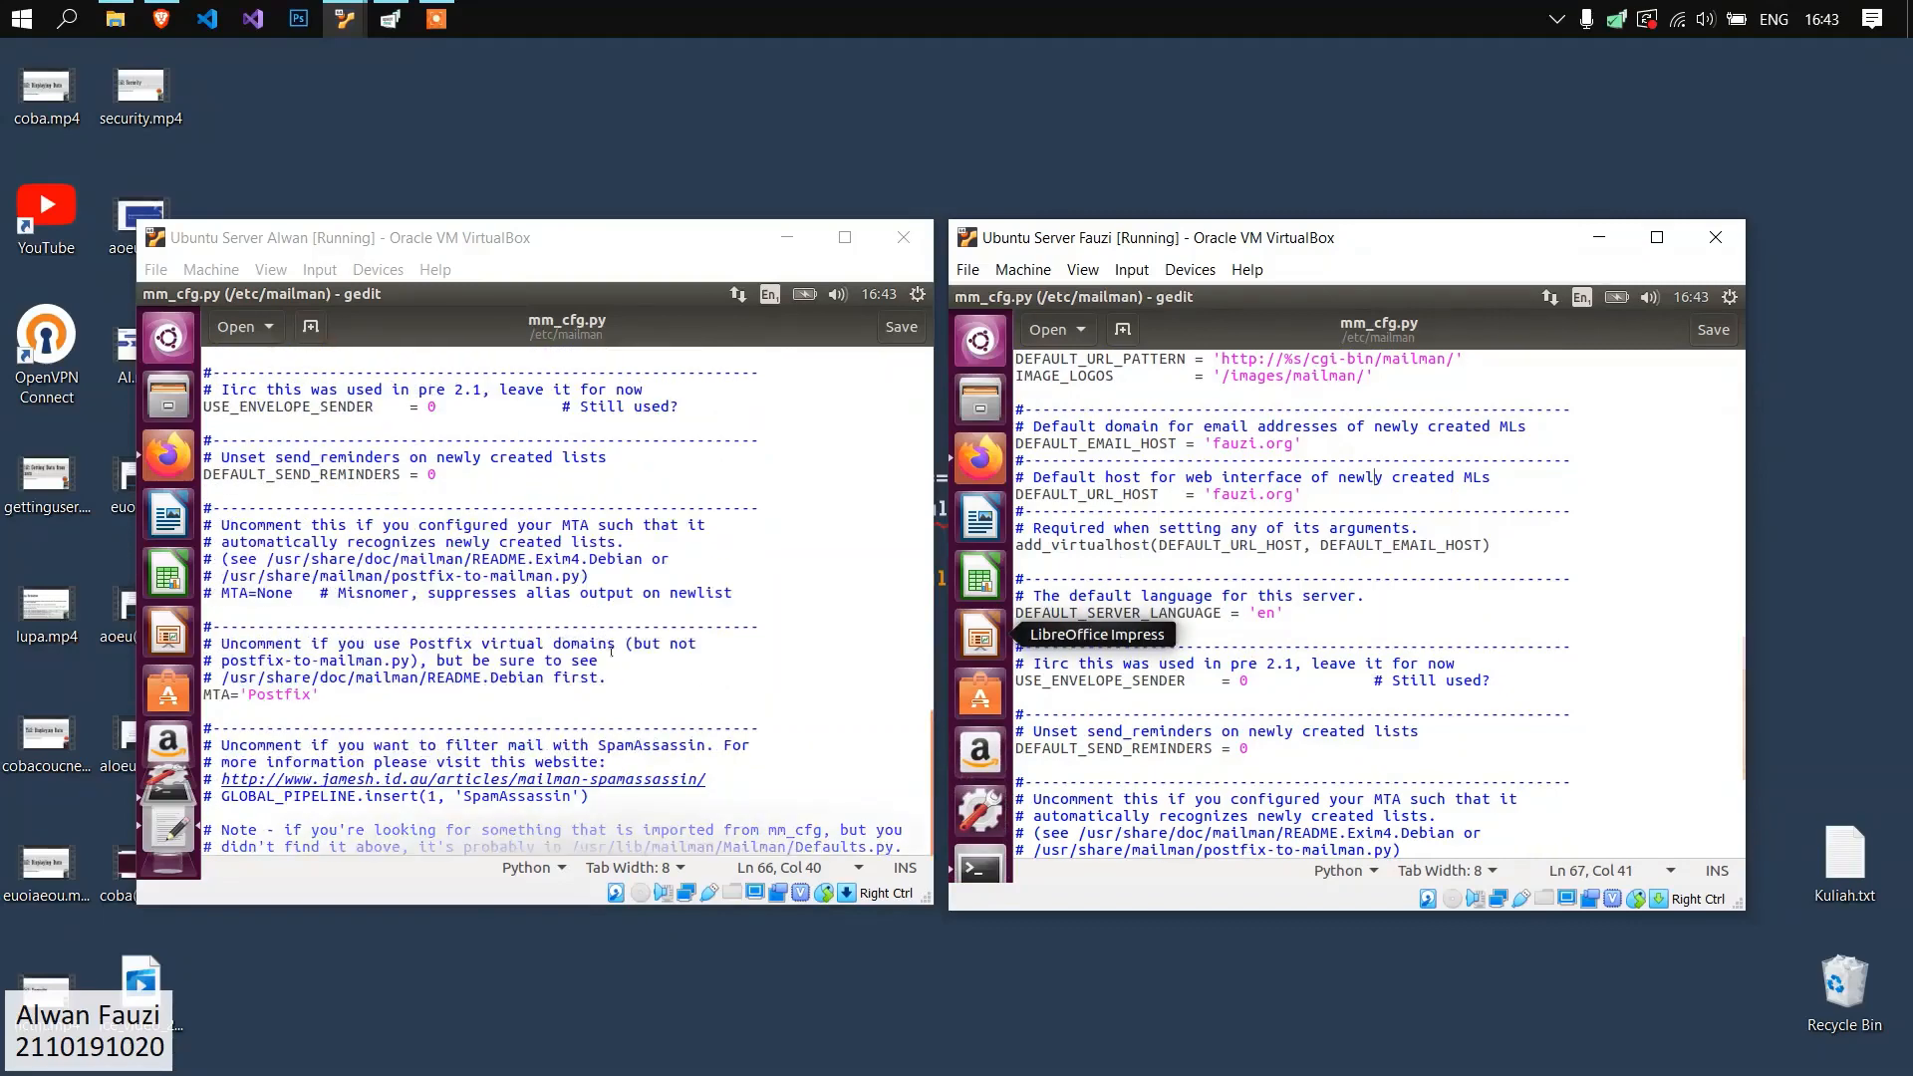
scroll(1295, 618, down, 5)
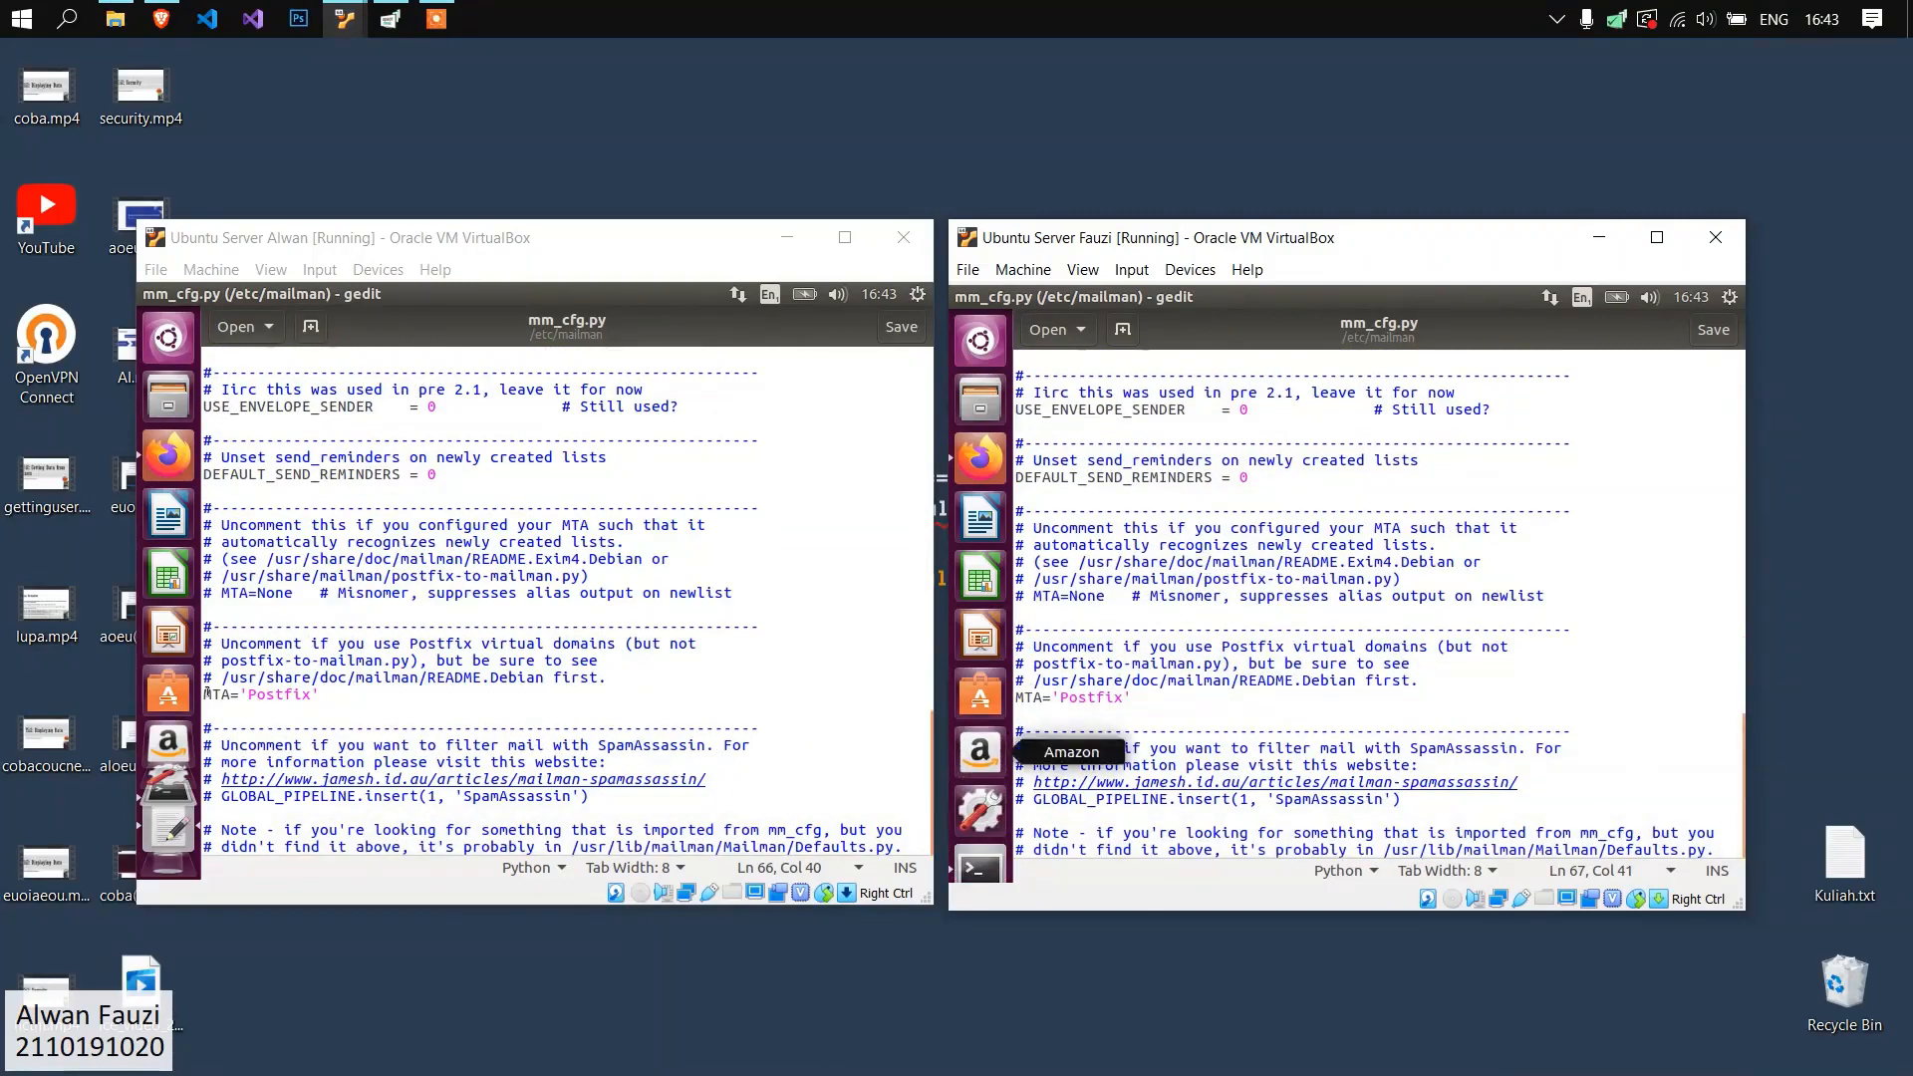
click(256, 694)
click(1093, 681)
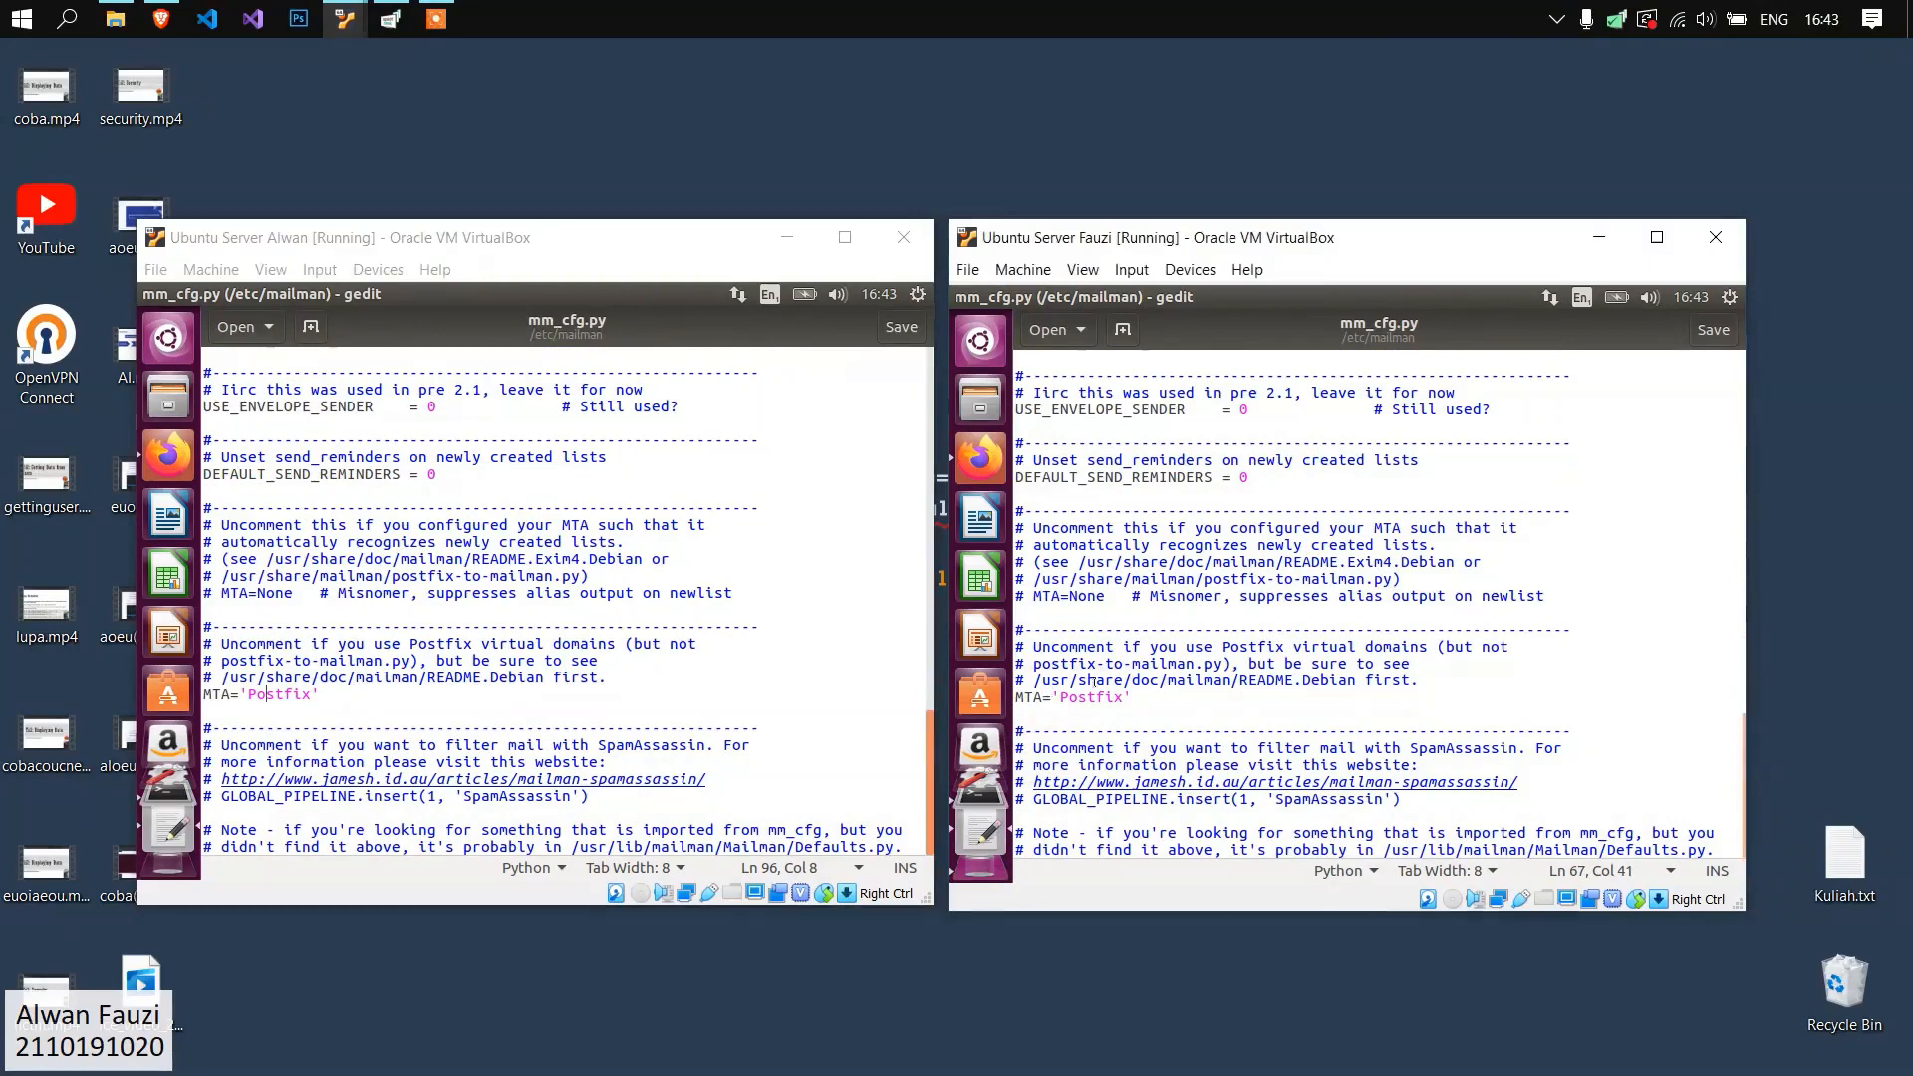
click(1018, 696)
drag(1016, 597, 1168, 598)
click(1203, 647)
click(1022, 697)
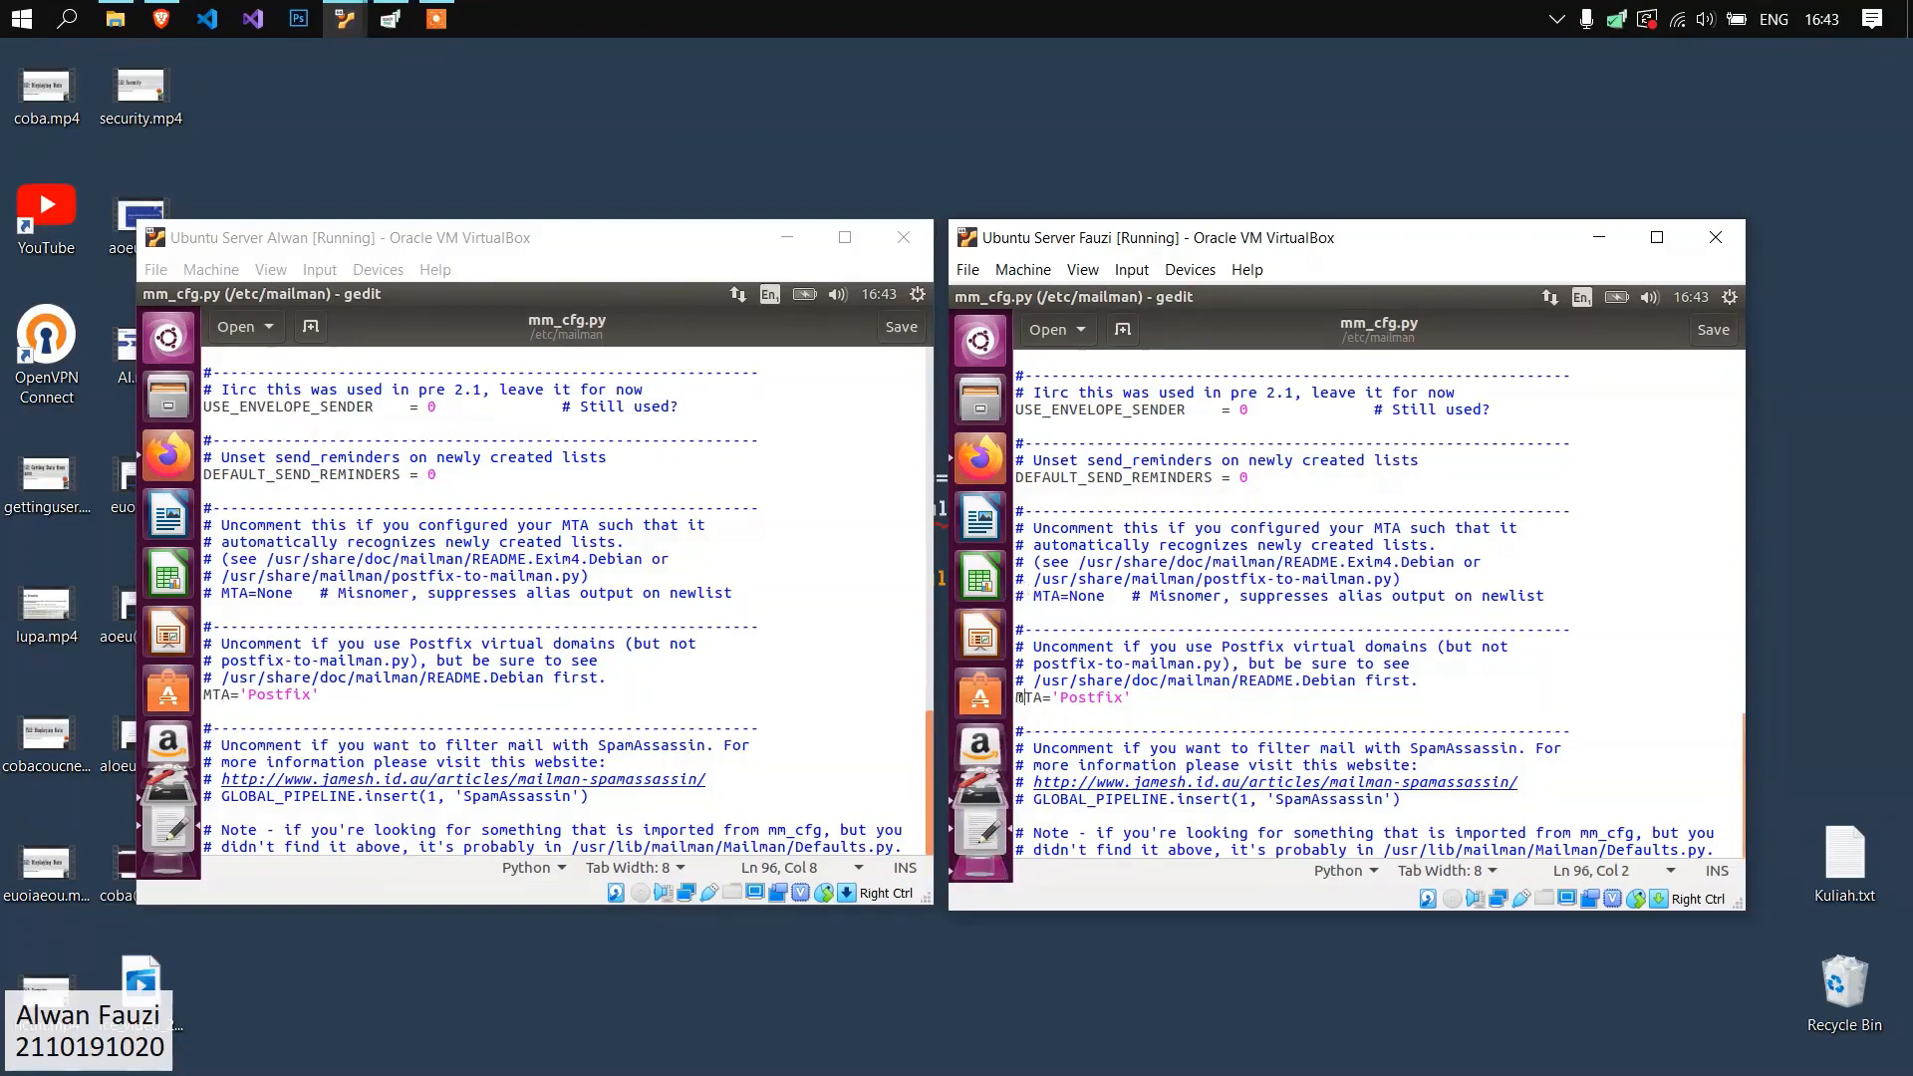
Close mm_cfg.py in gedit on both servers without editing it.
click(461, 708)
scroll(461, 690, up, 6)
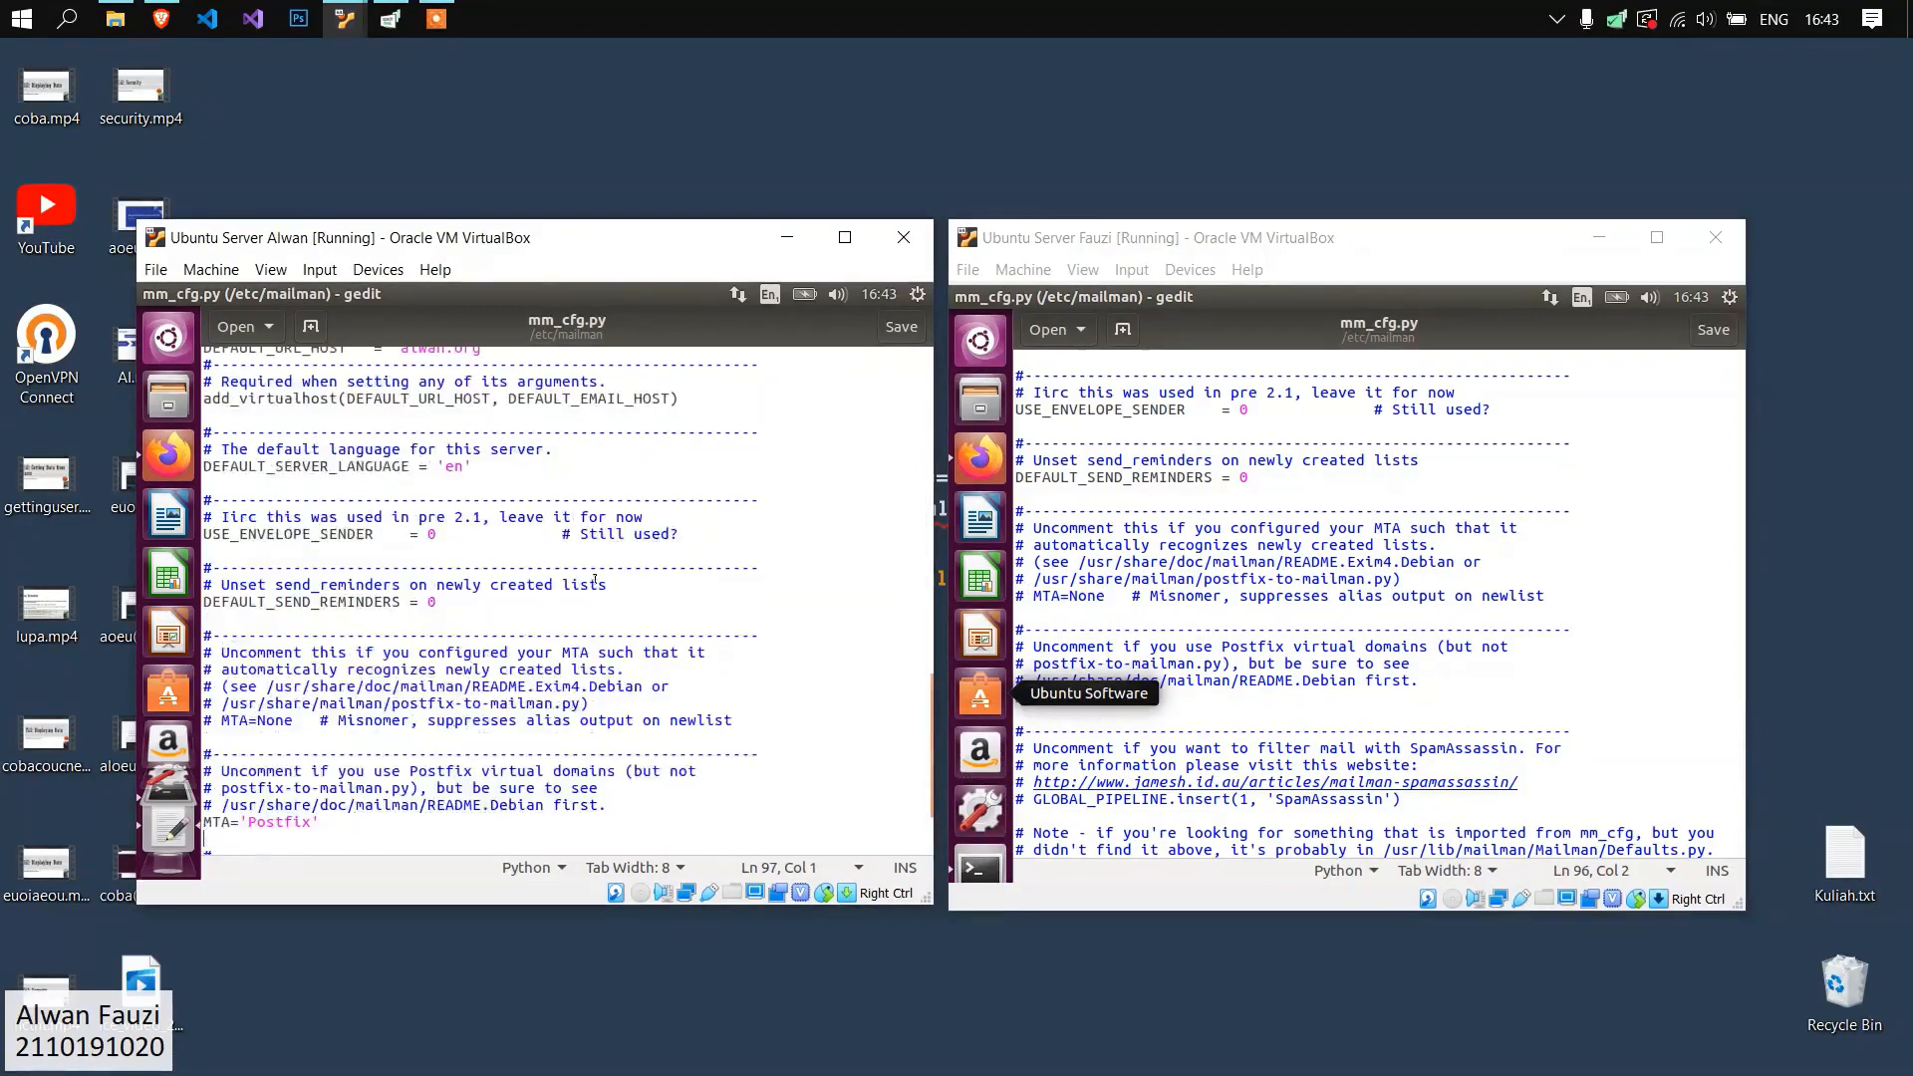
click(149, 293)
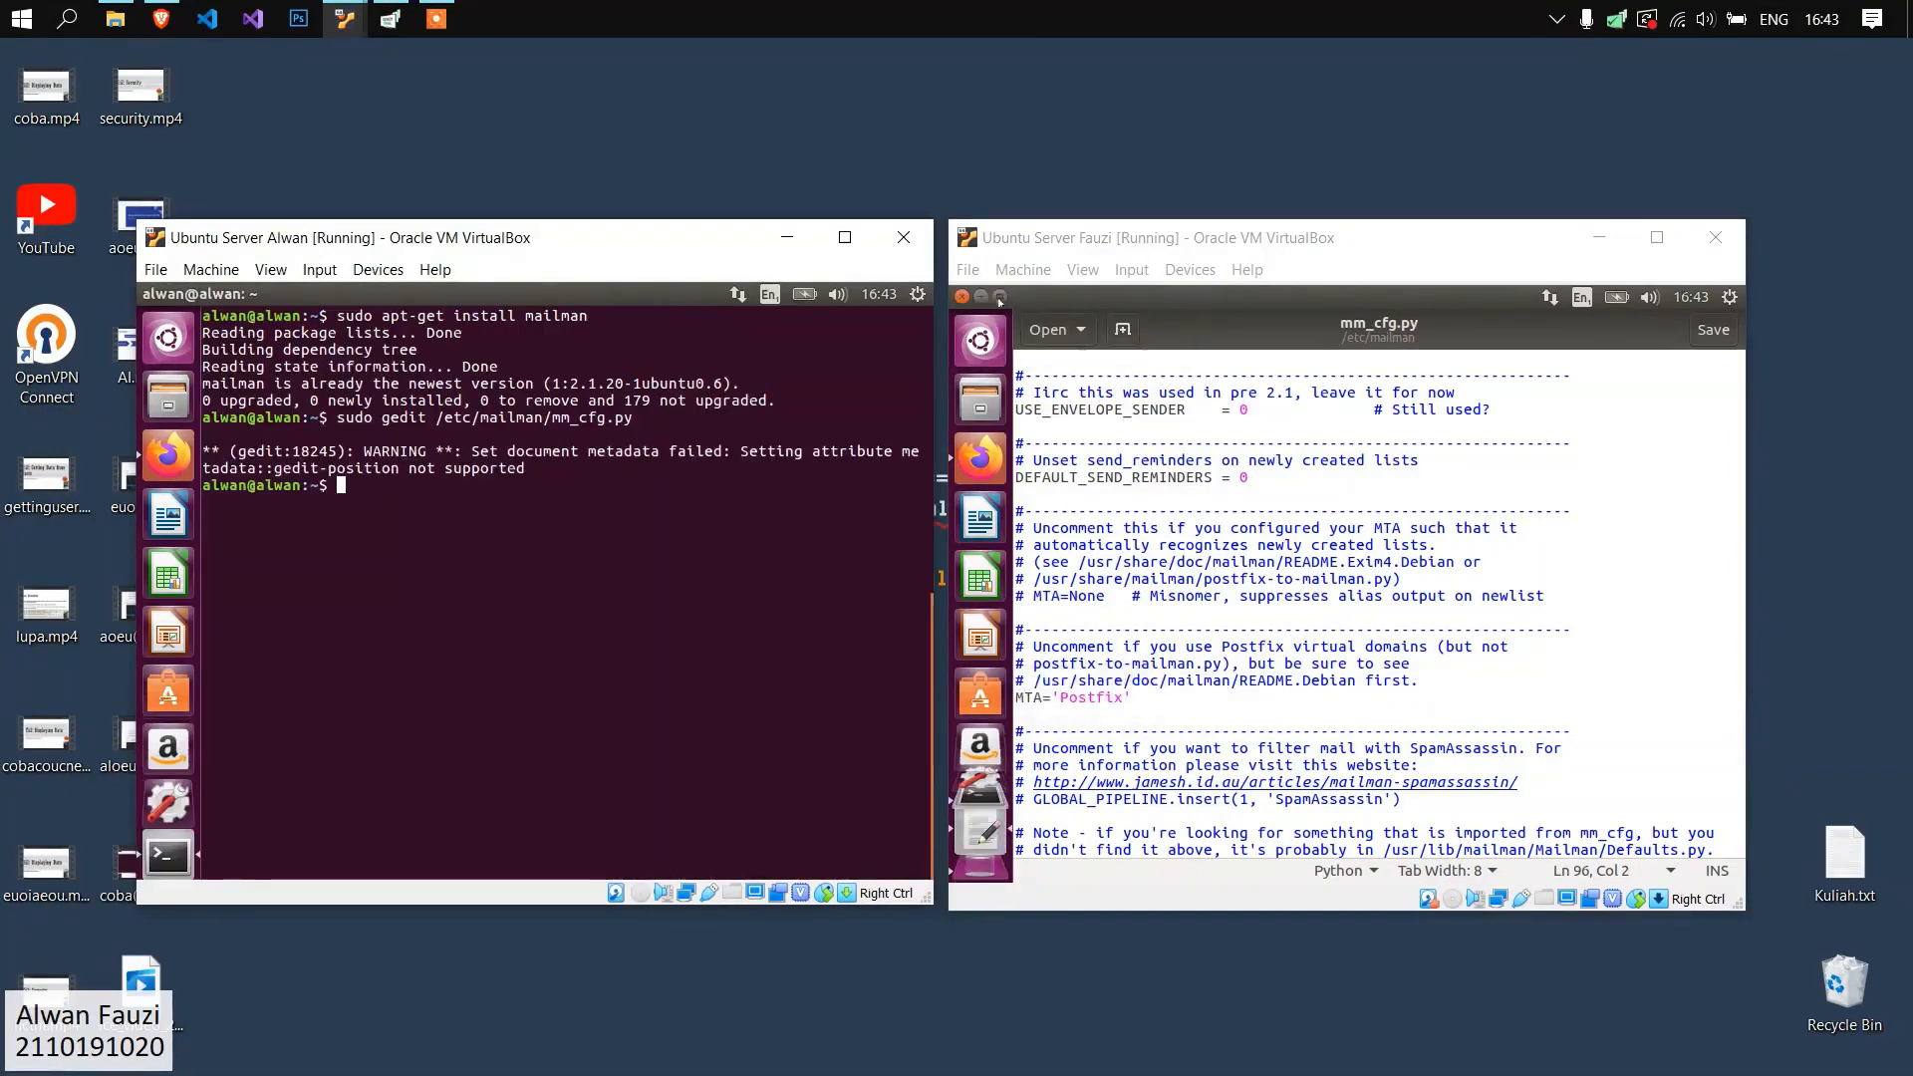
click(961, 297)
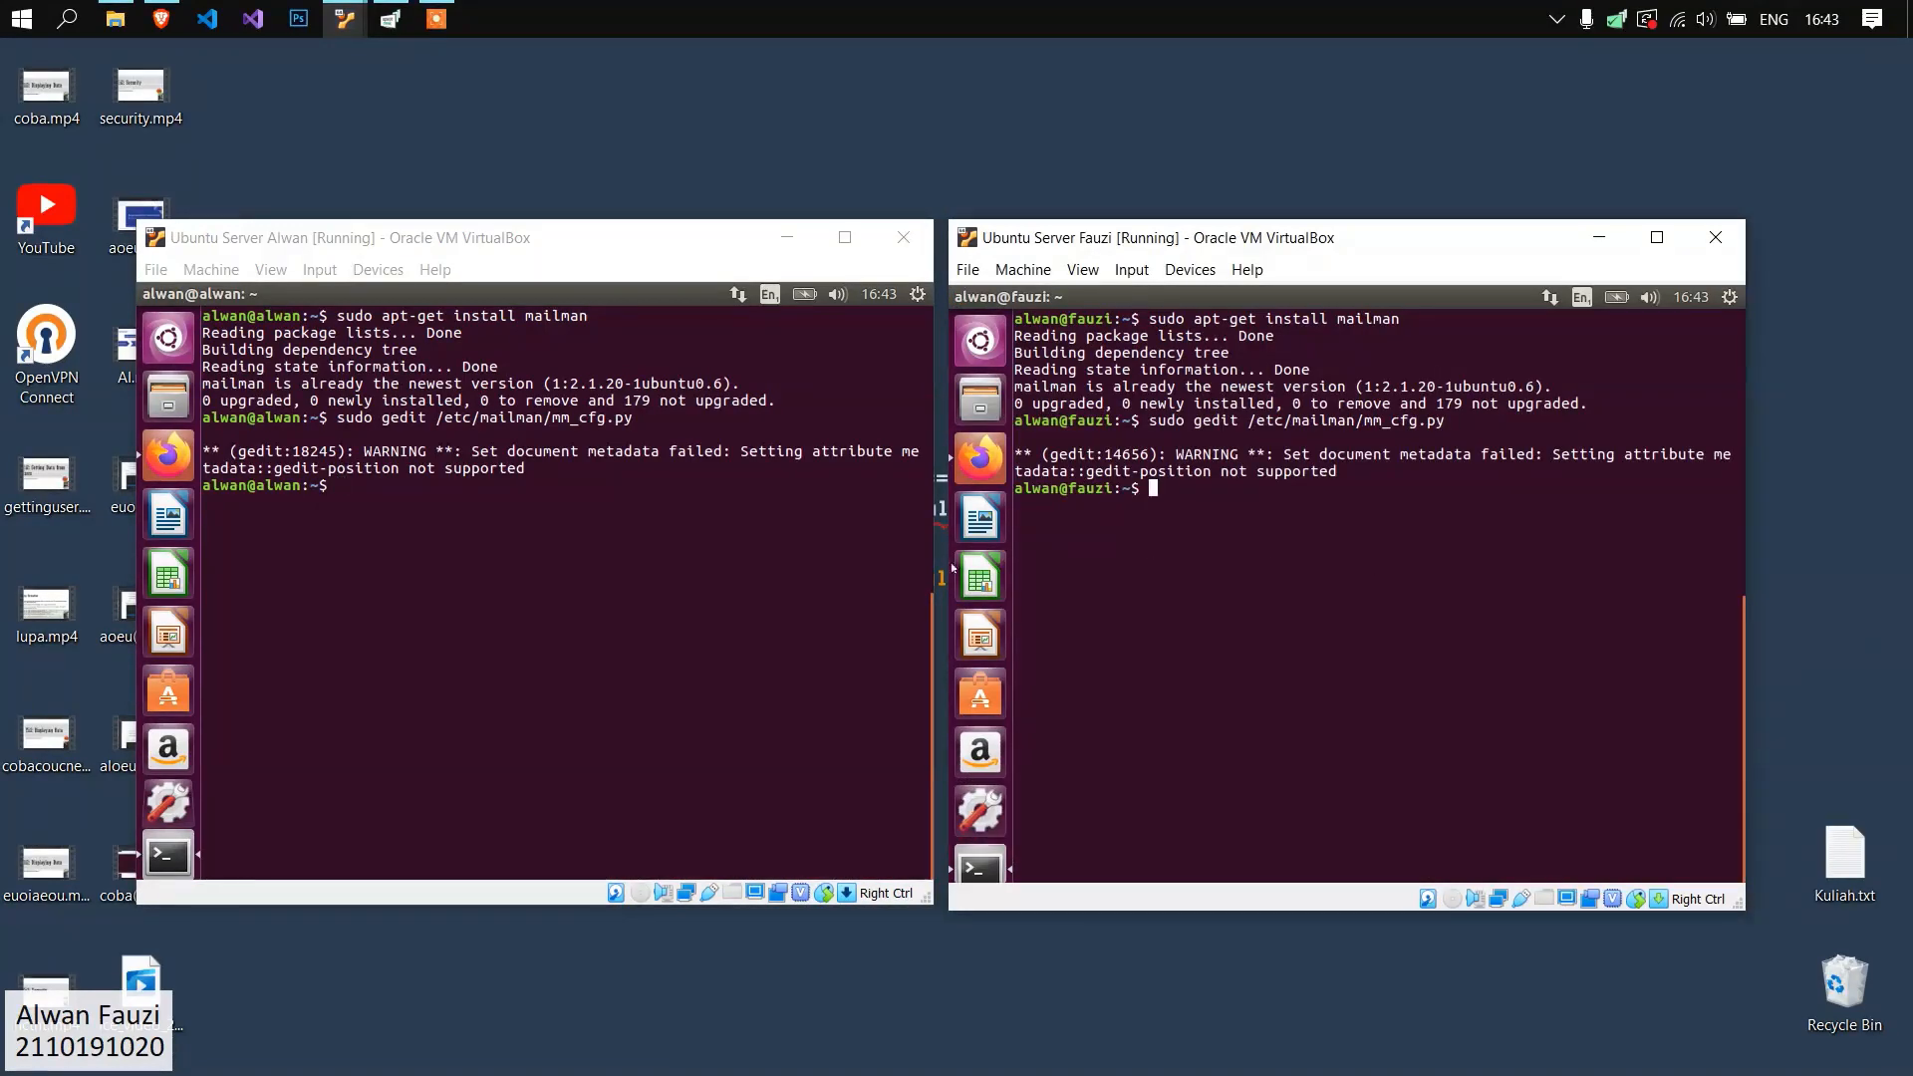
Run newlist with sudo on the alwan.org server to create the "mailman" list, and check its output.
click(510, 472)
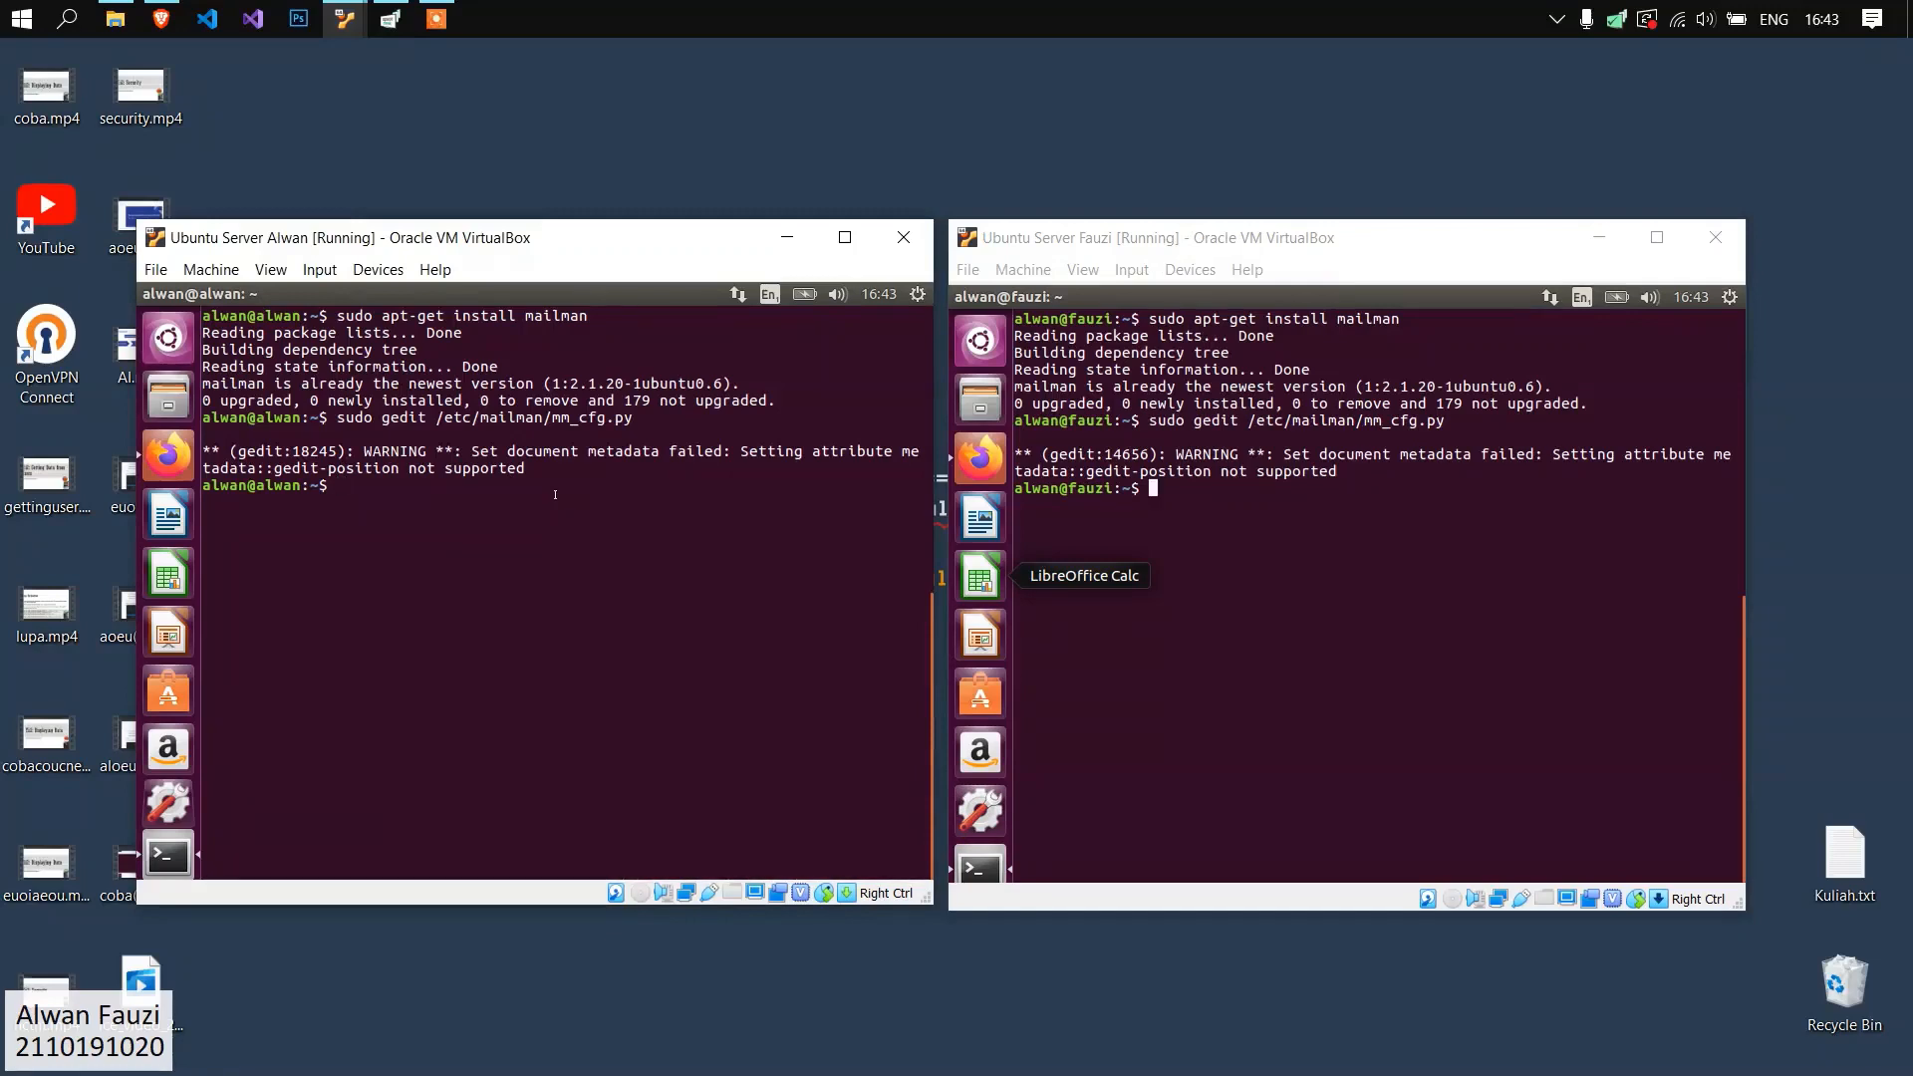
text(sudo newlist mailman)
key(Return)
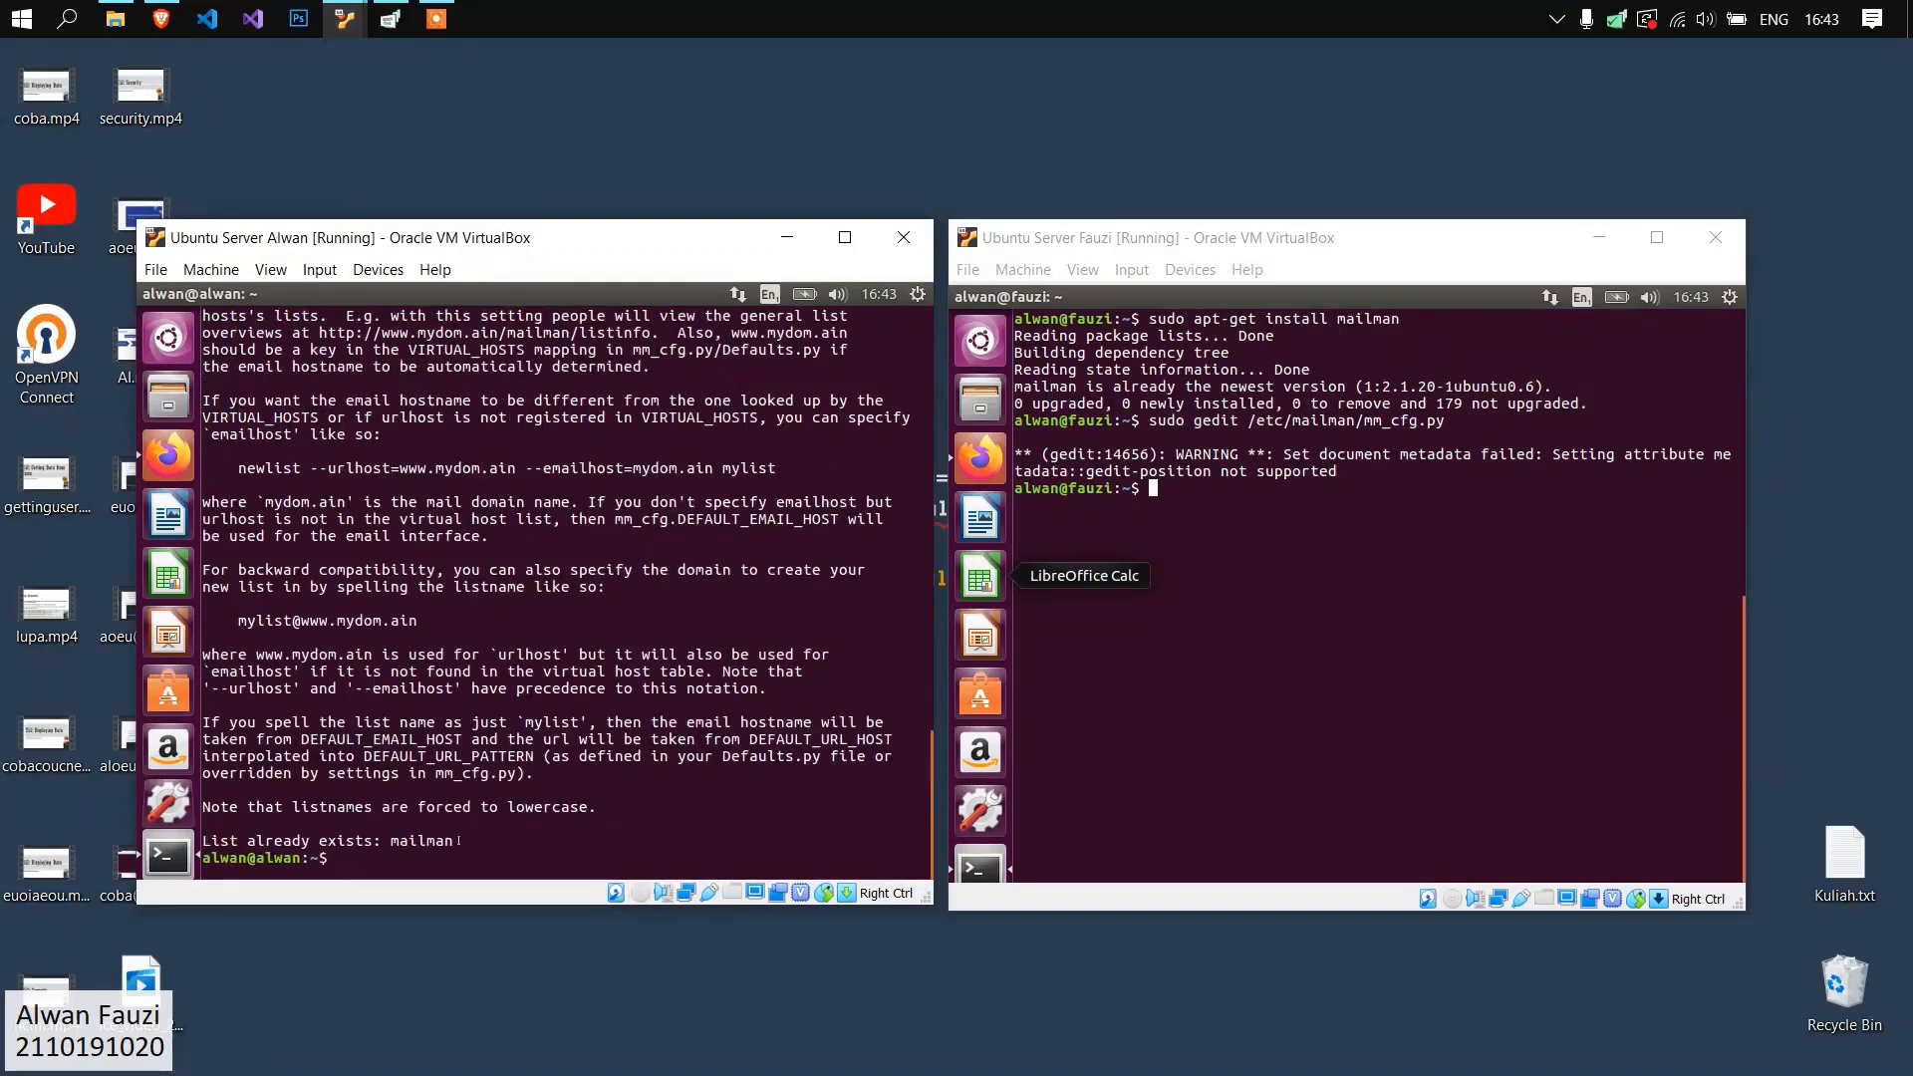
drag(455, 840, 326, 841)
click(518, 787)
Run newlist with sudo on the fauzi.org server to create the "mailman" list.
click(1268, 597)
text(sudo newlist)
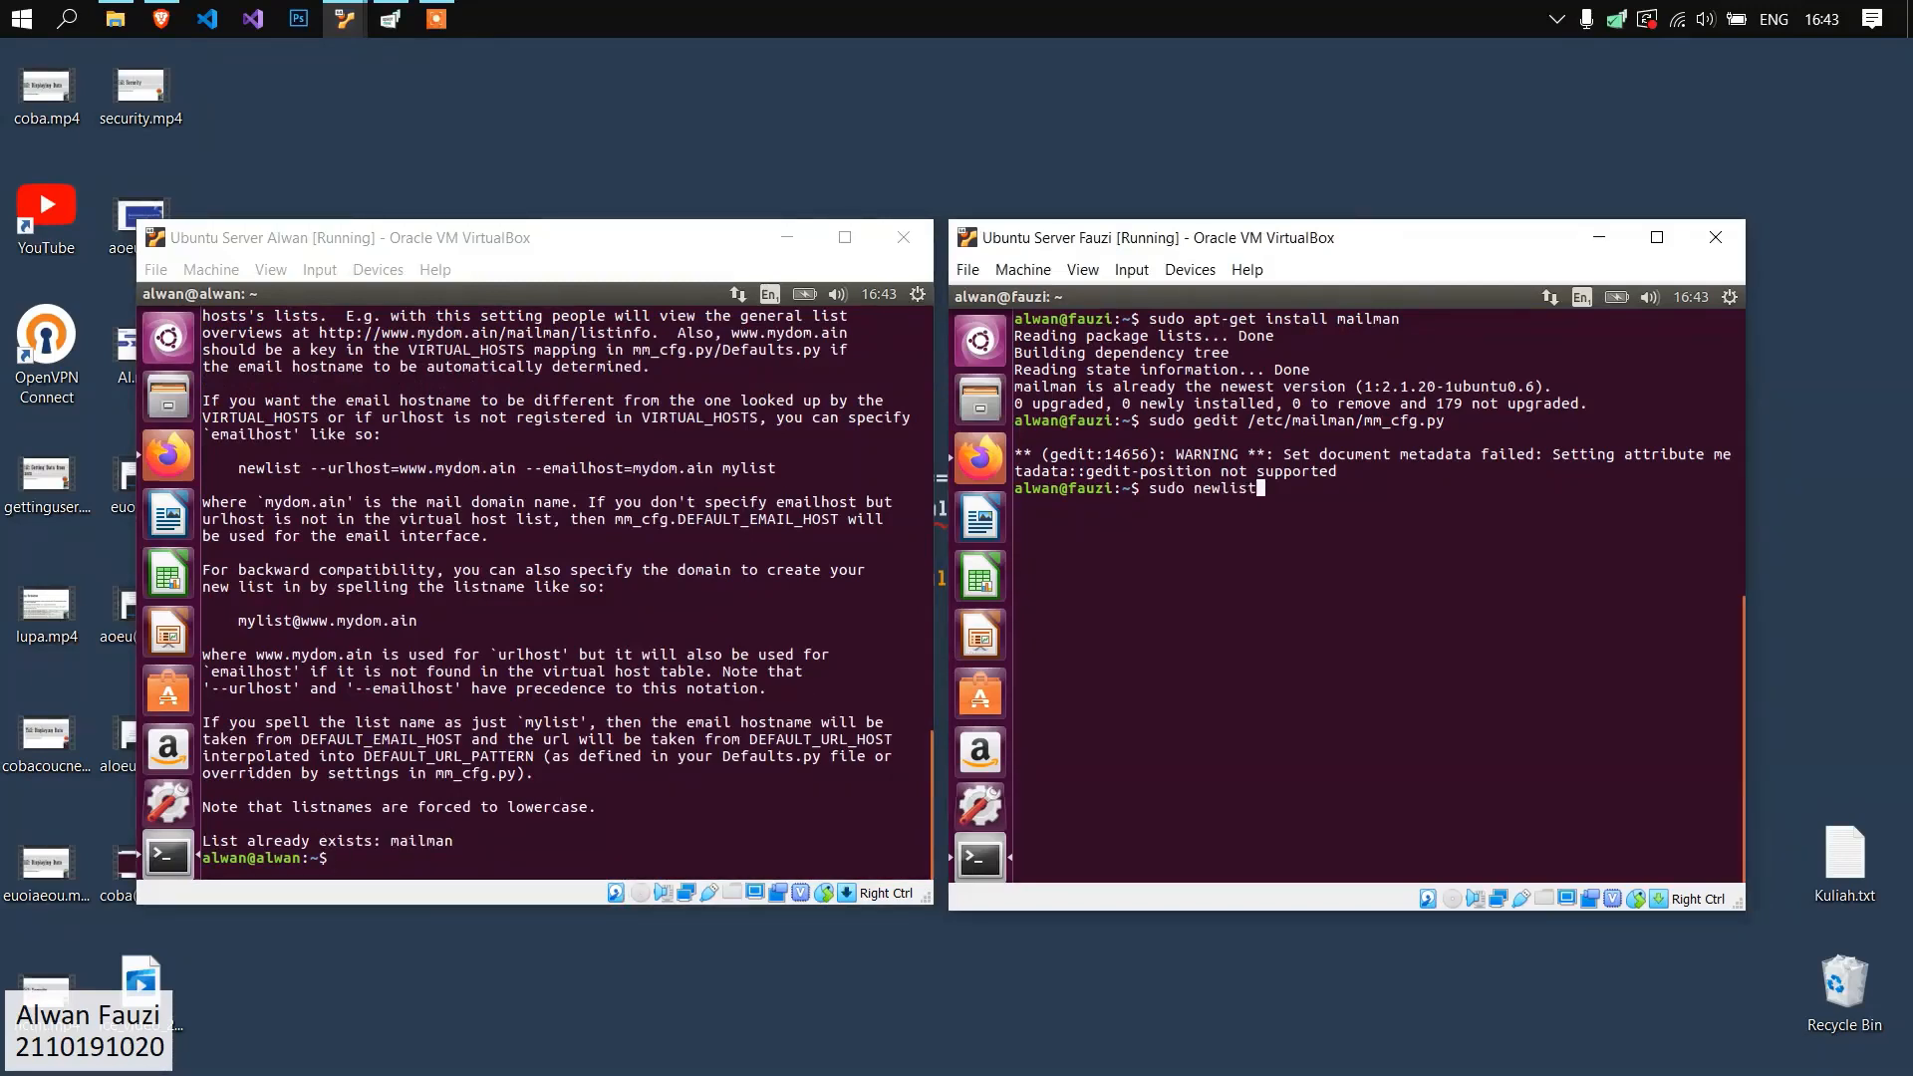
text( mailman)
key(Return)
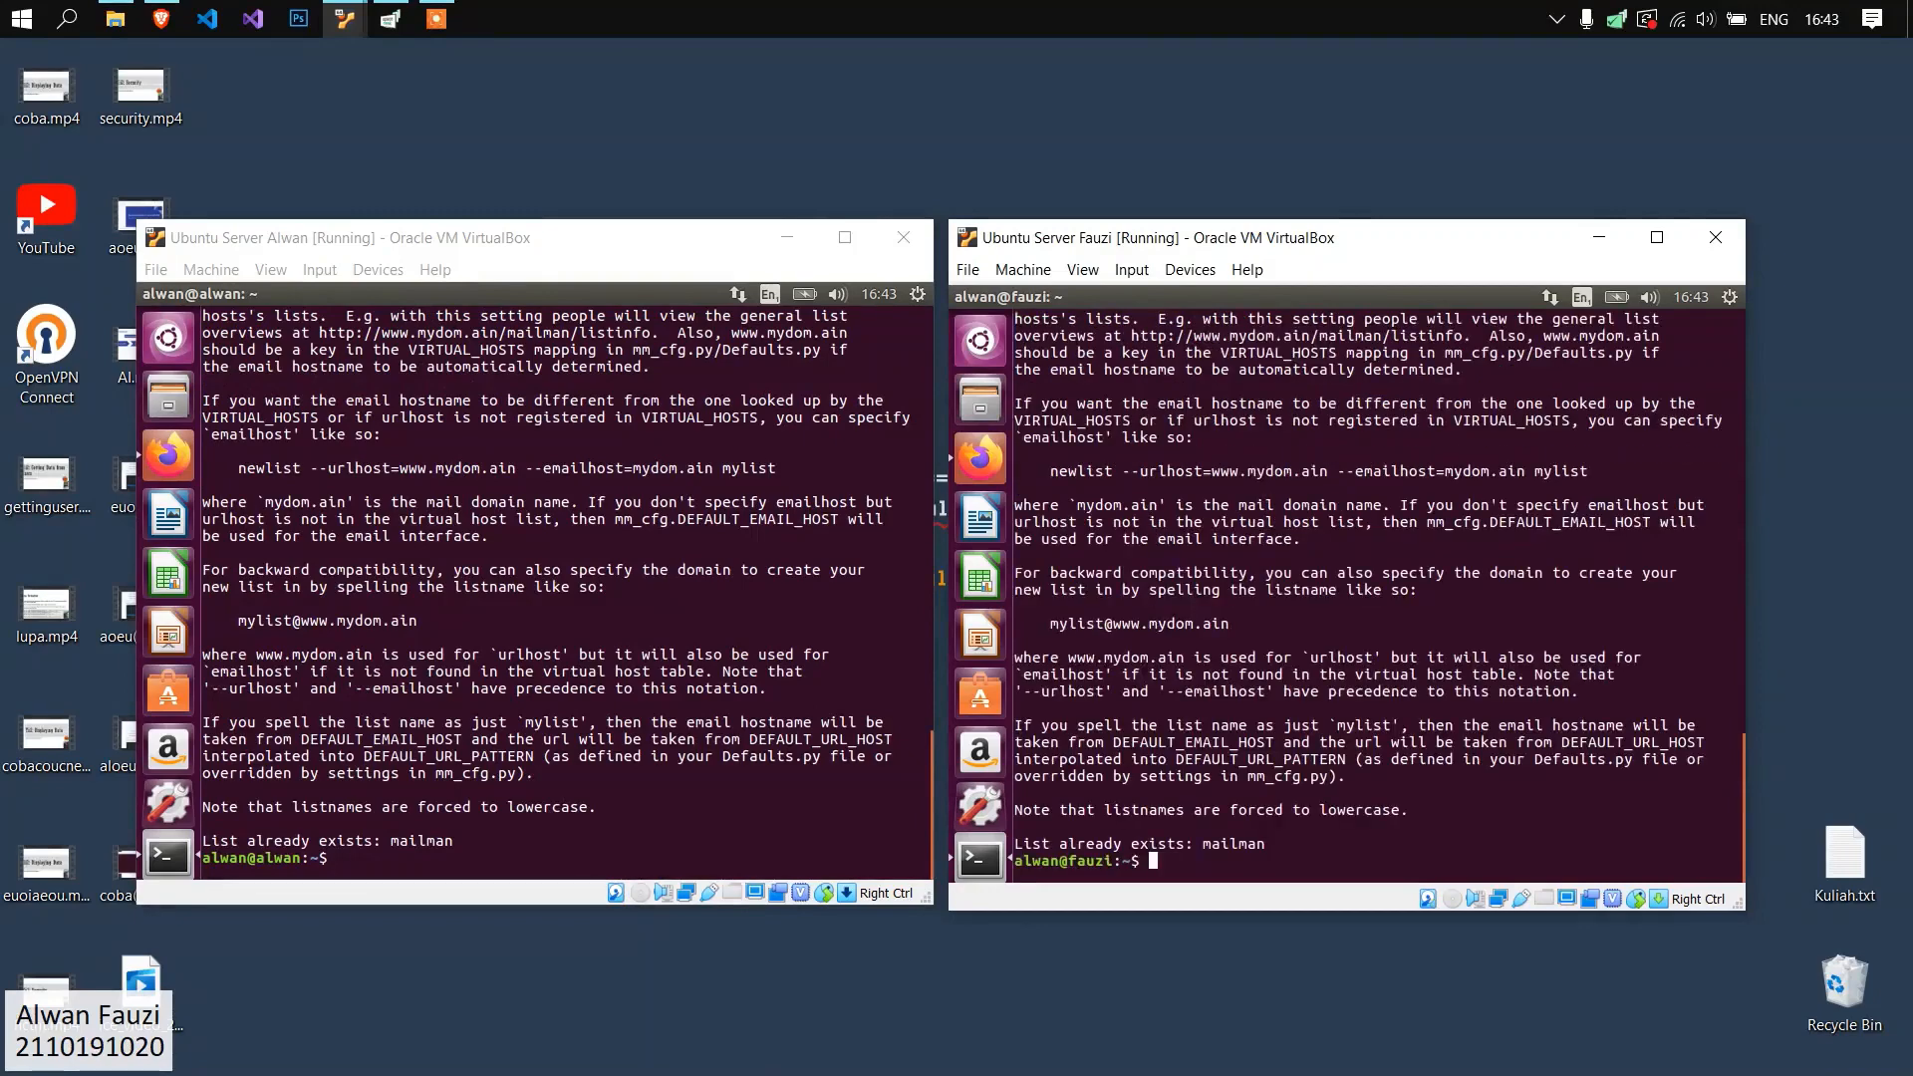
Run newlist with sudo on the alwan.org server to create the "siswa" mailing list, and check its output.
click(596, 823)
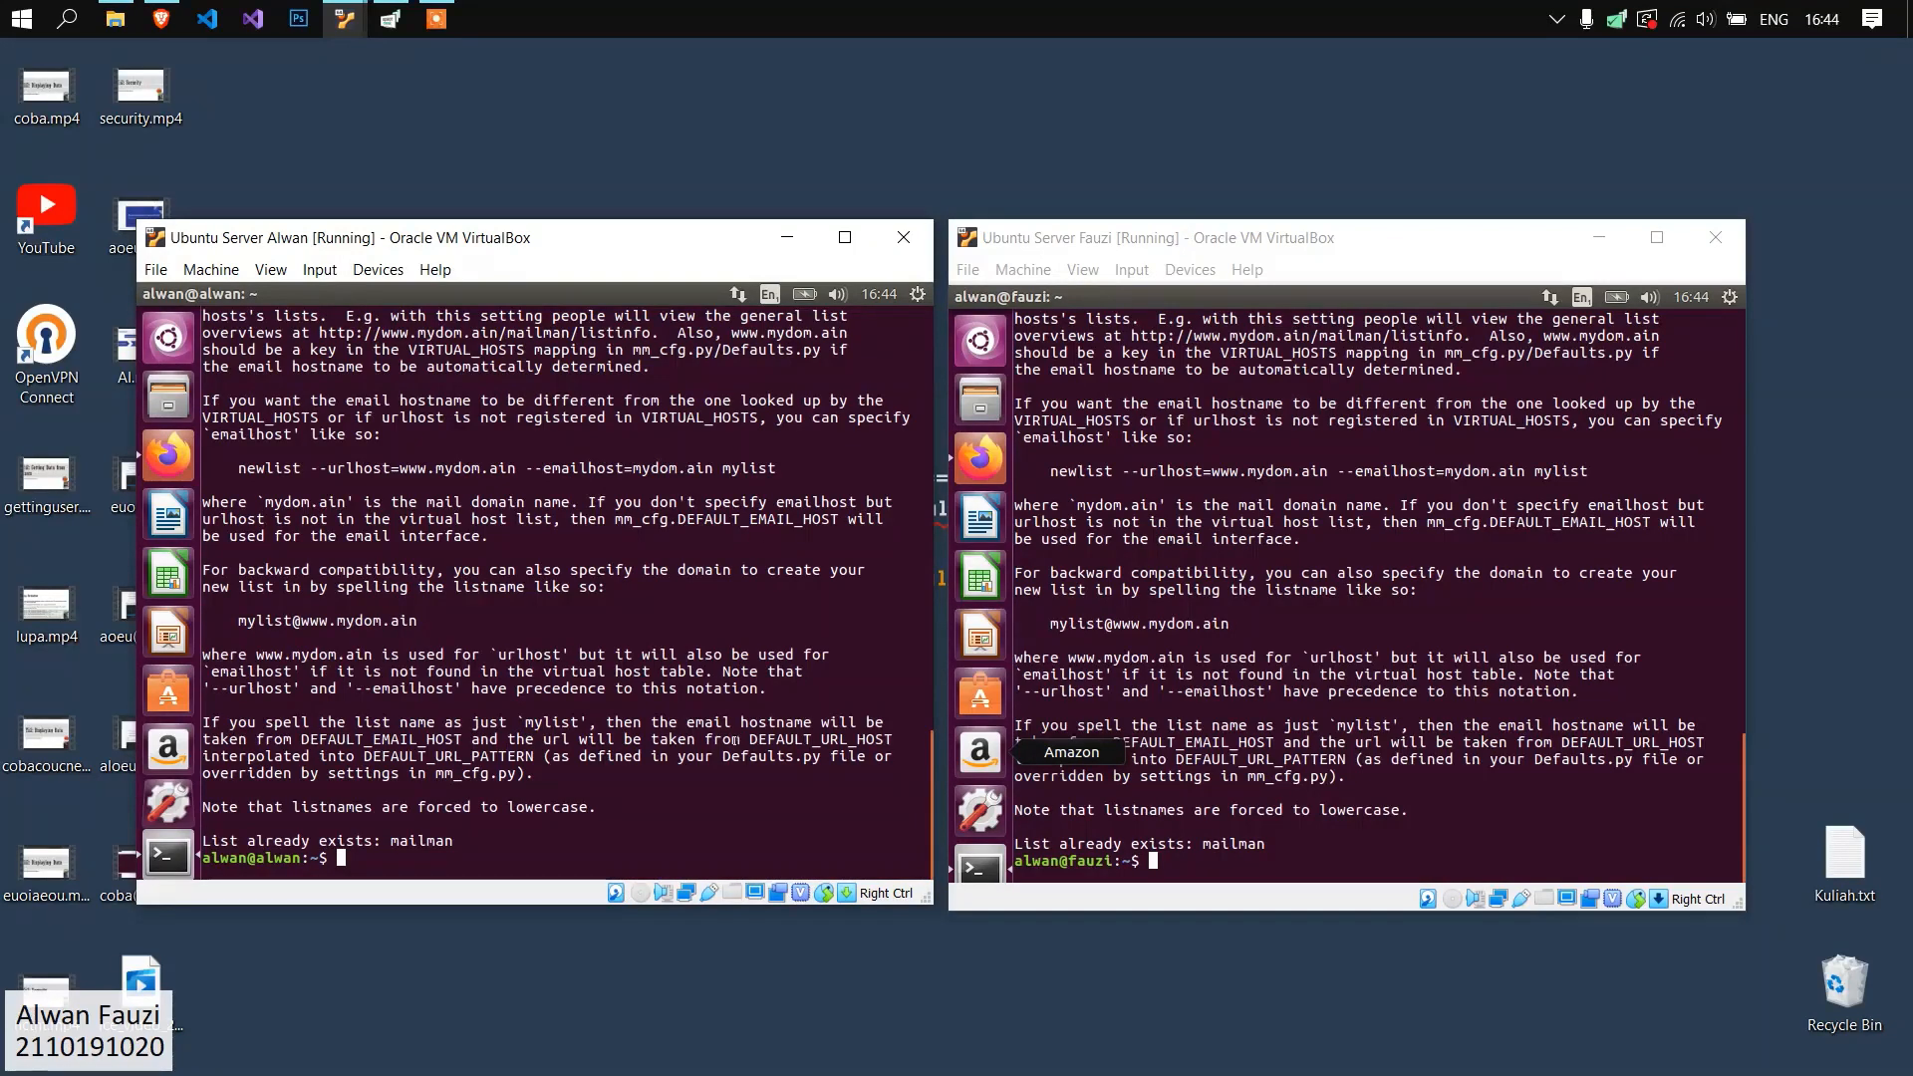
text(sudo newlist siswa)
key(Return)
drag(372, 841, 435, 841)
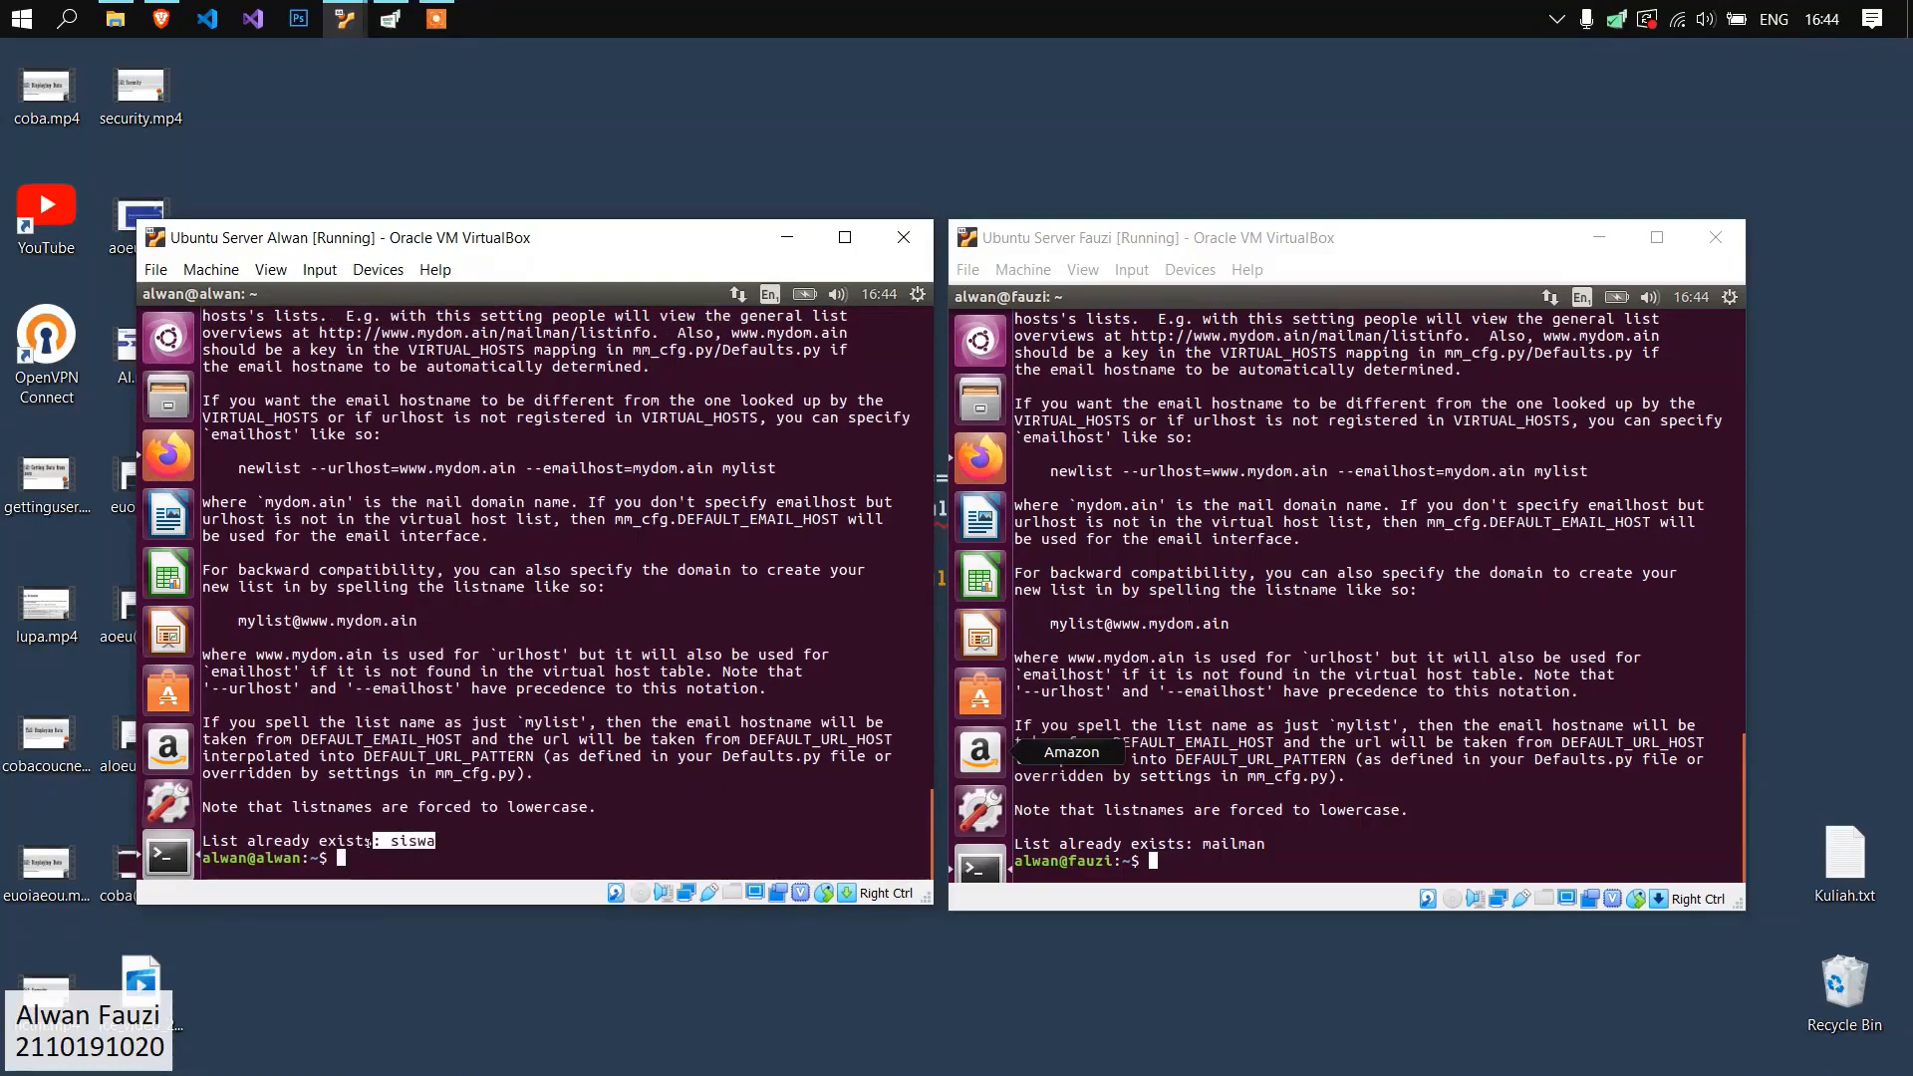
Run newlist with sudo on the fauzi.org server to create the "siswi" mailing list.
click(1285, 725)
text(sudo newlist mailma)
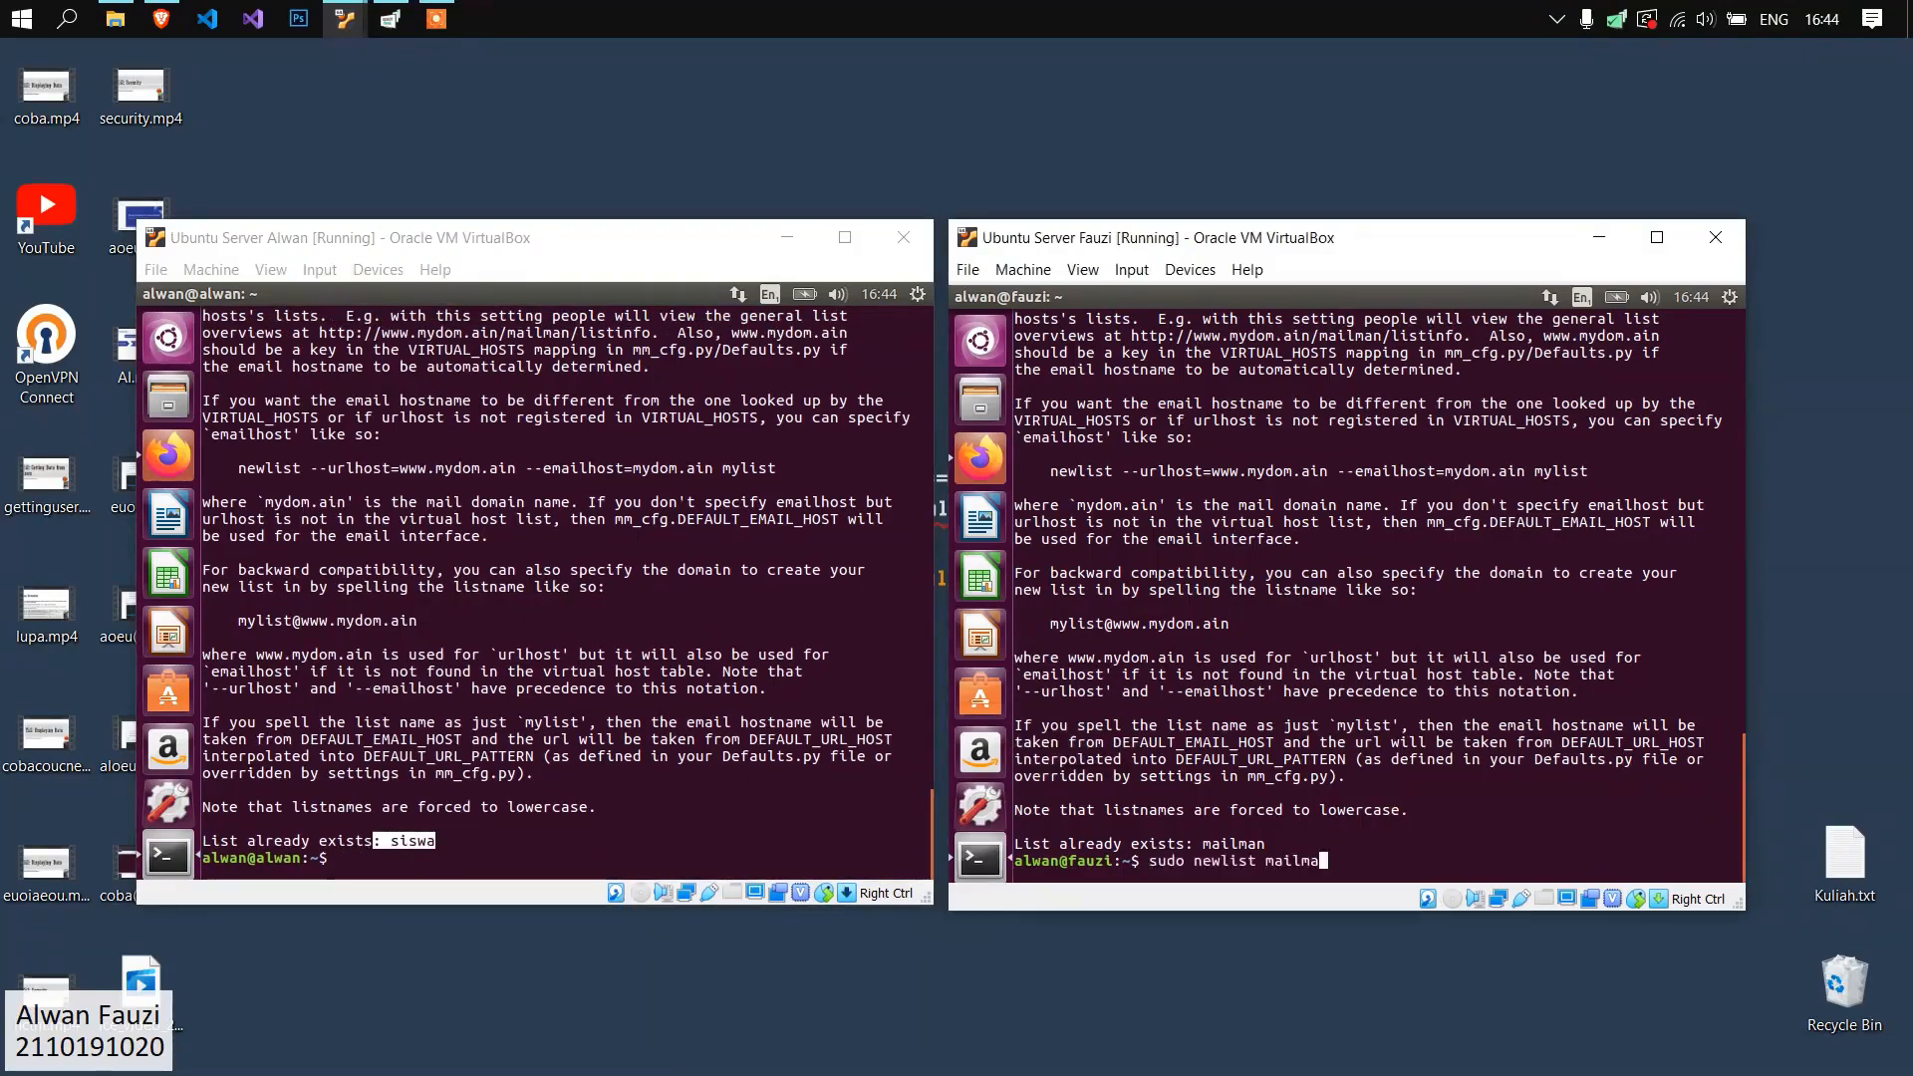
key(BackSpace)
key(BackSpace)
key(BackSpace)
text(ewlist siswi)
key(Return)
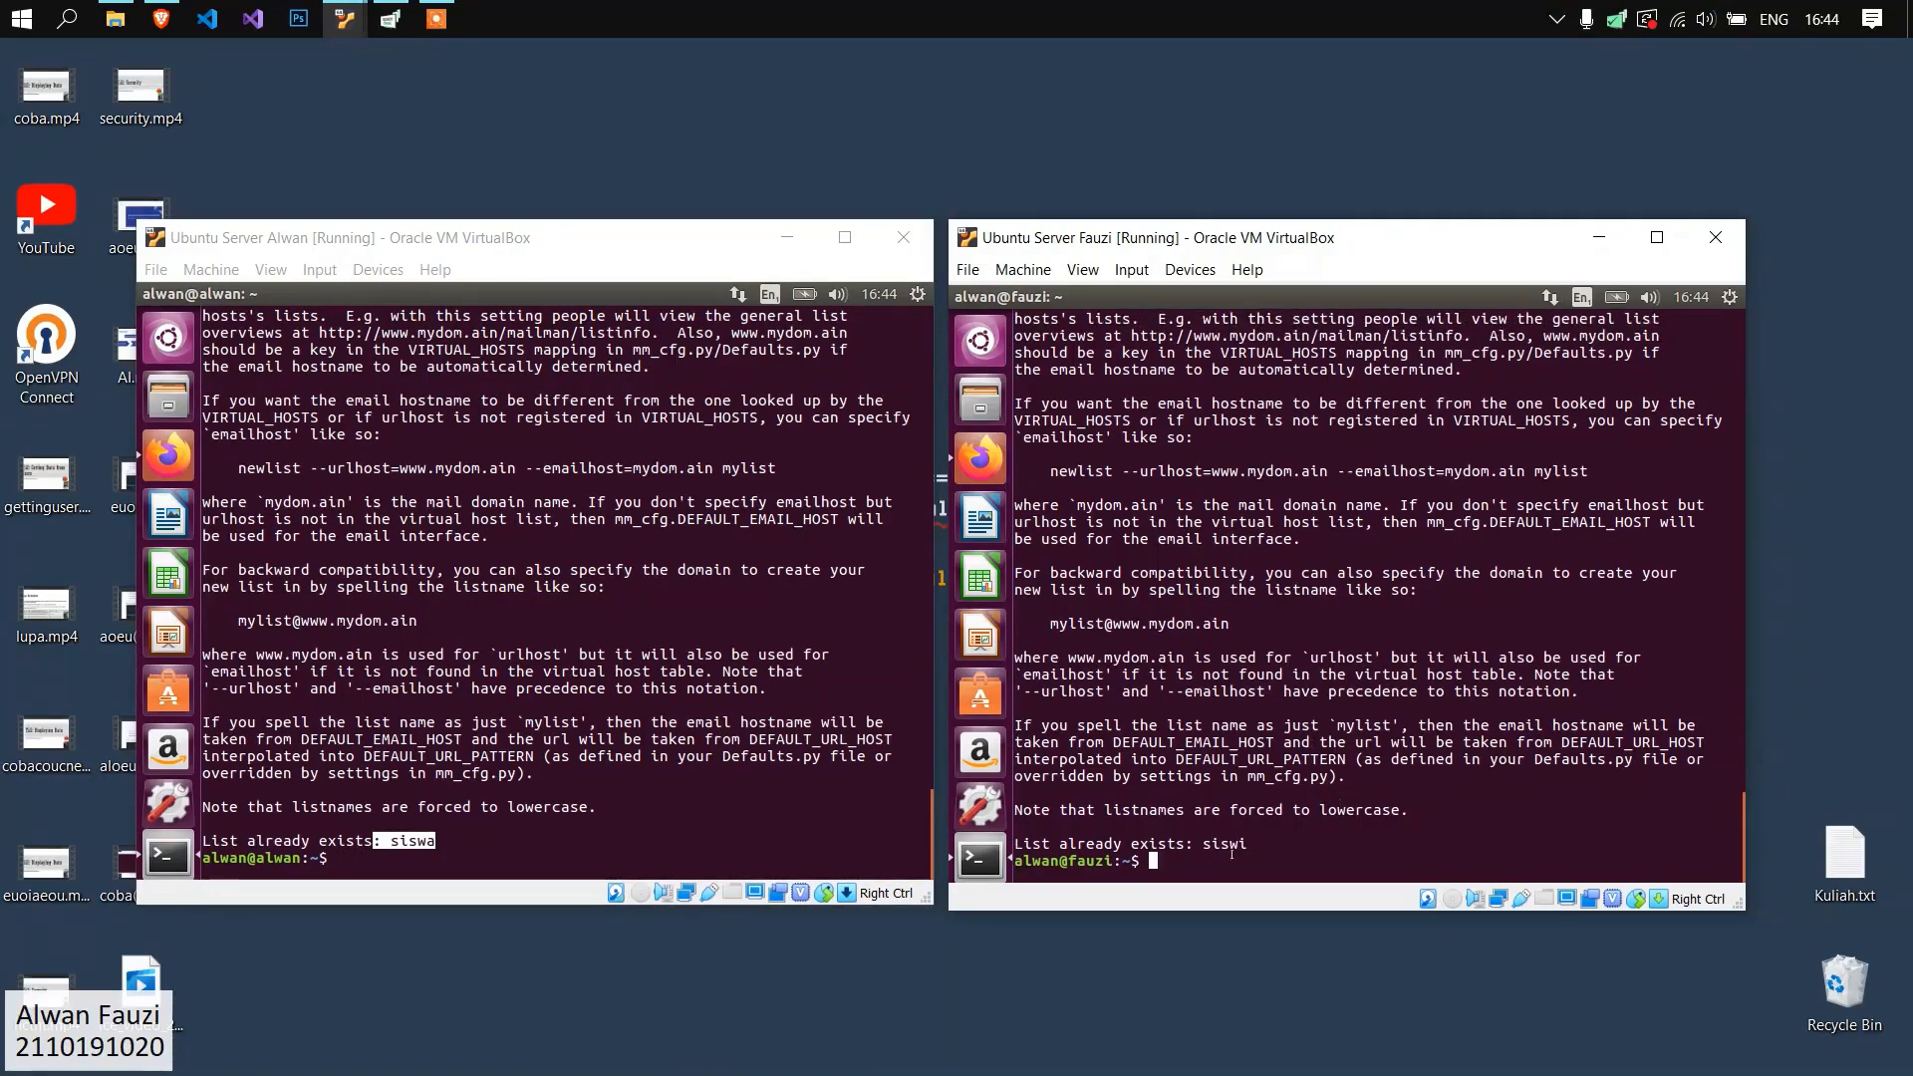
Open /etc/aliases in gedit with sudo on the alwan.org server and check its mailman and siswa alias entries.
click(645, 783)
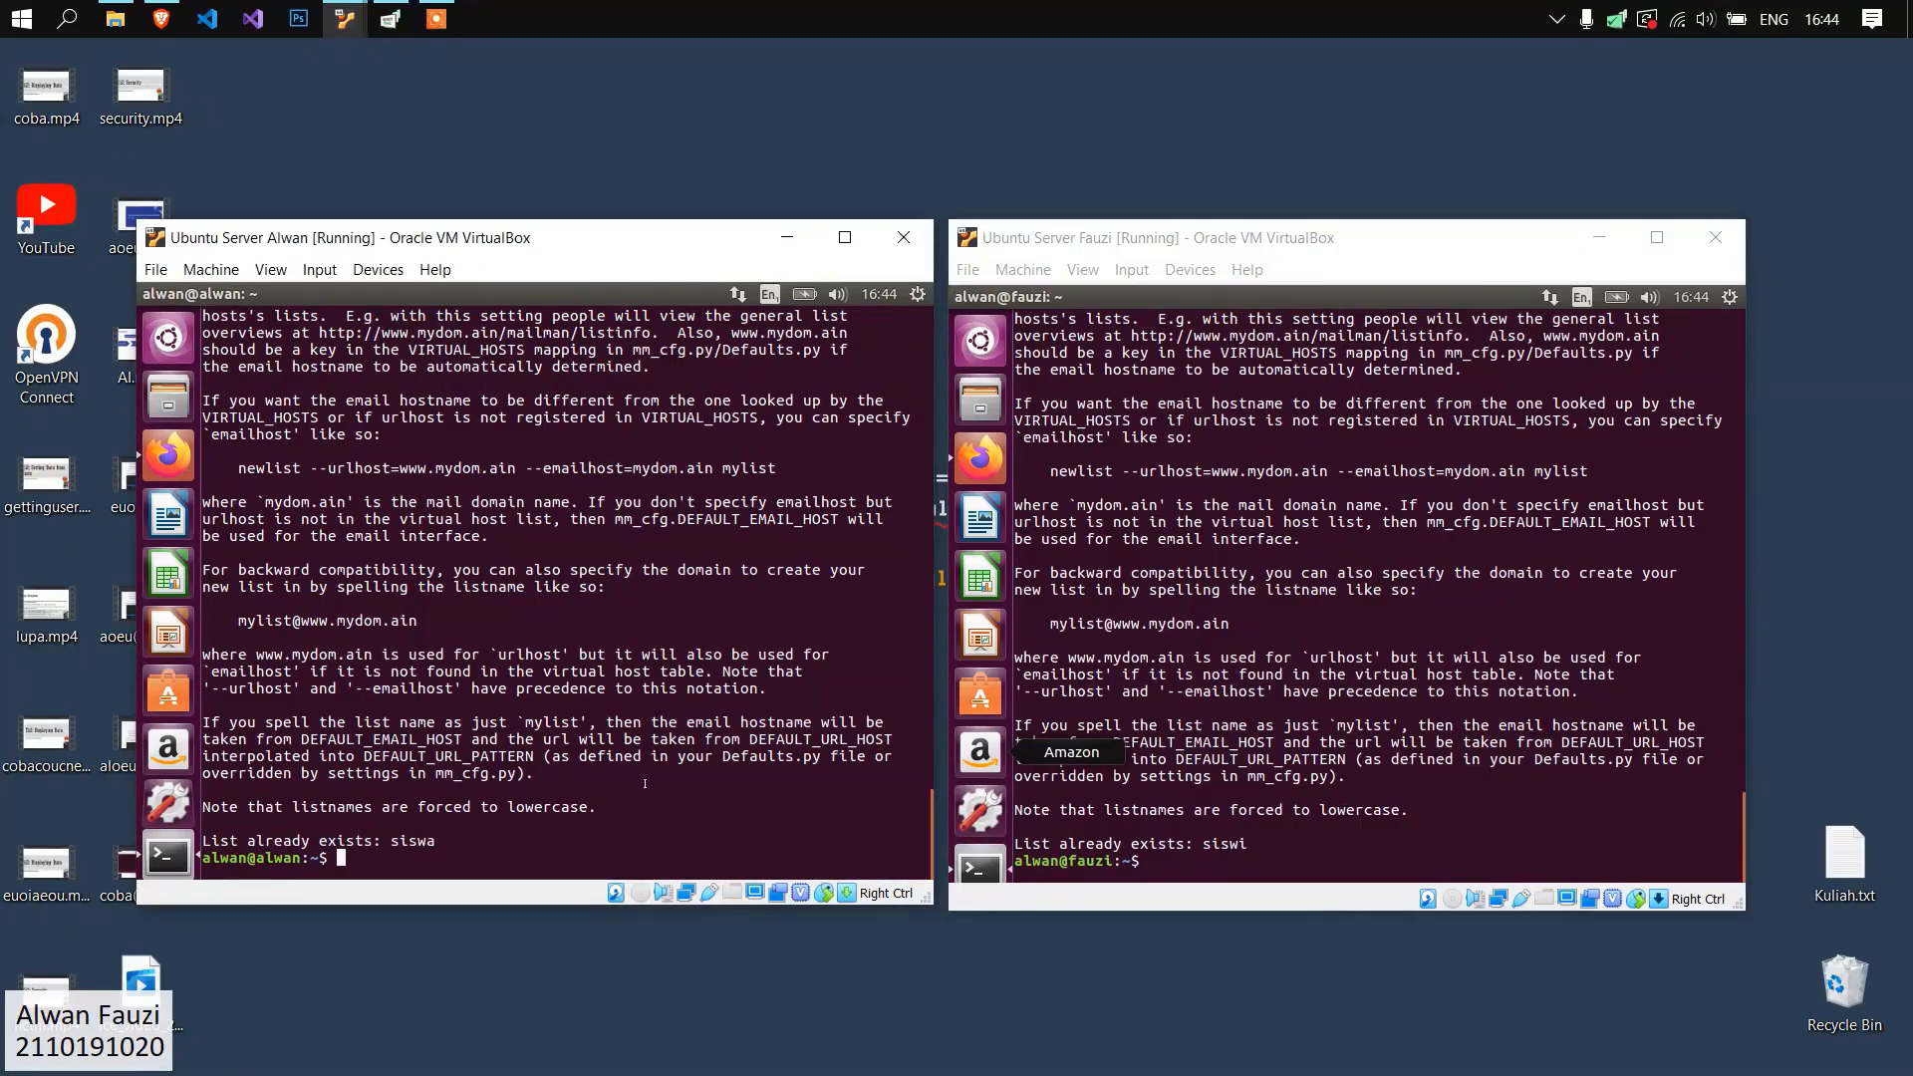
scroll(499, 502, up, 5)
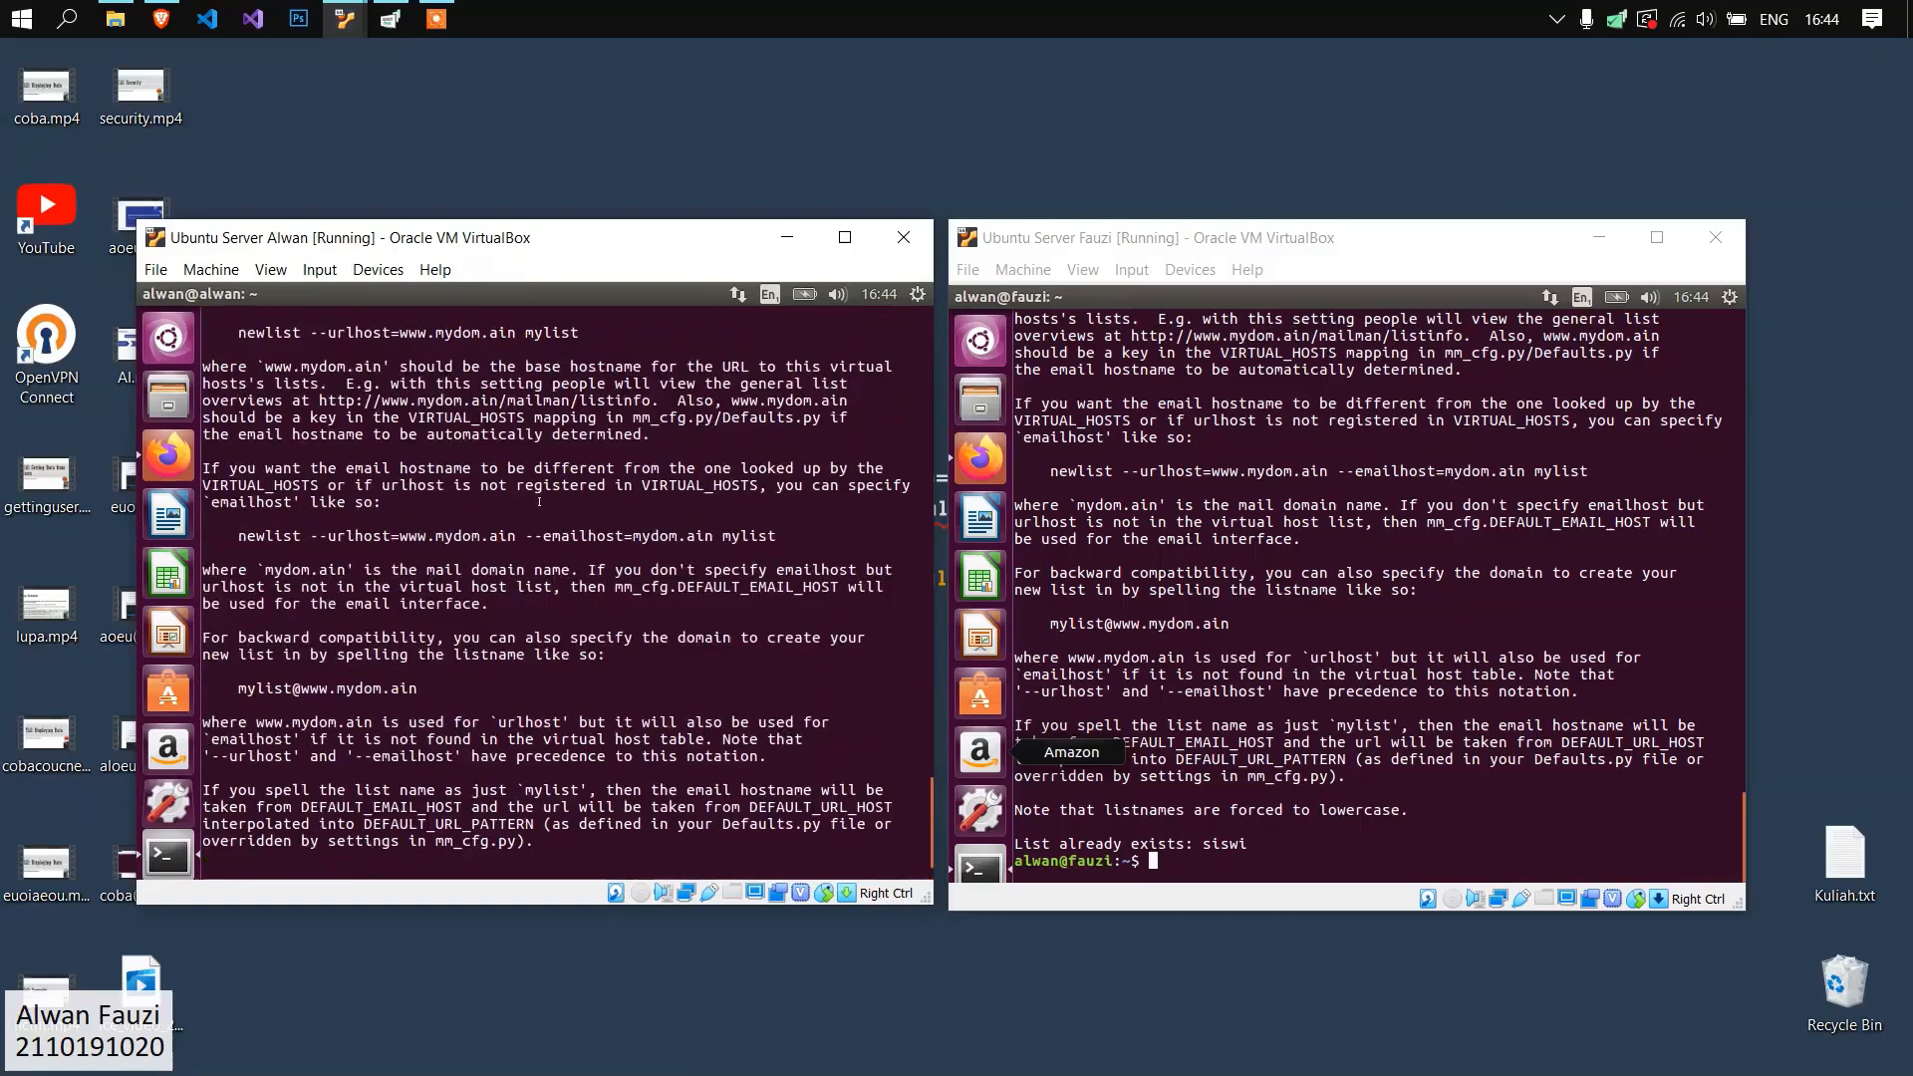
scroll(499, 502, down, 5)
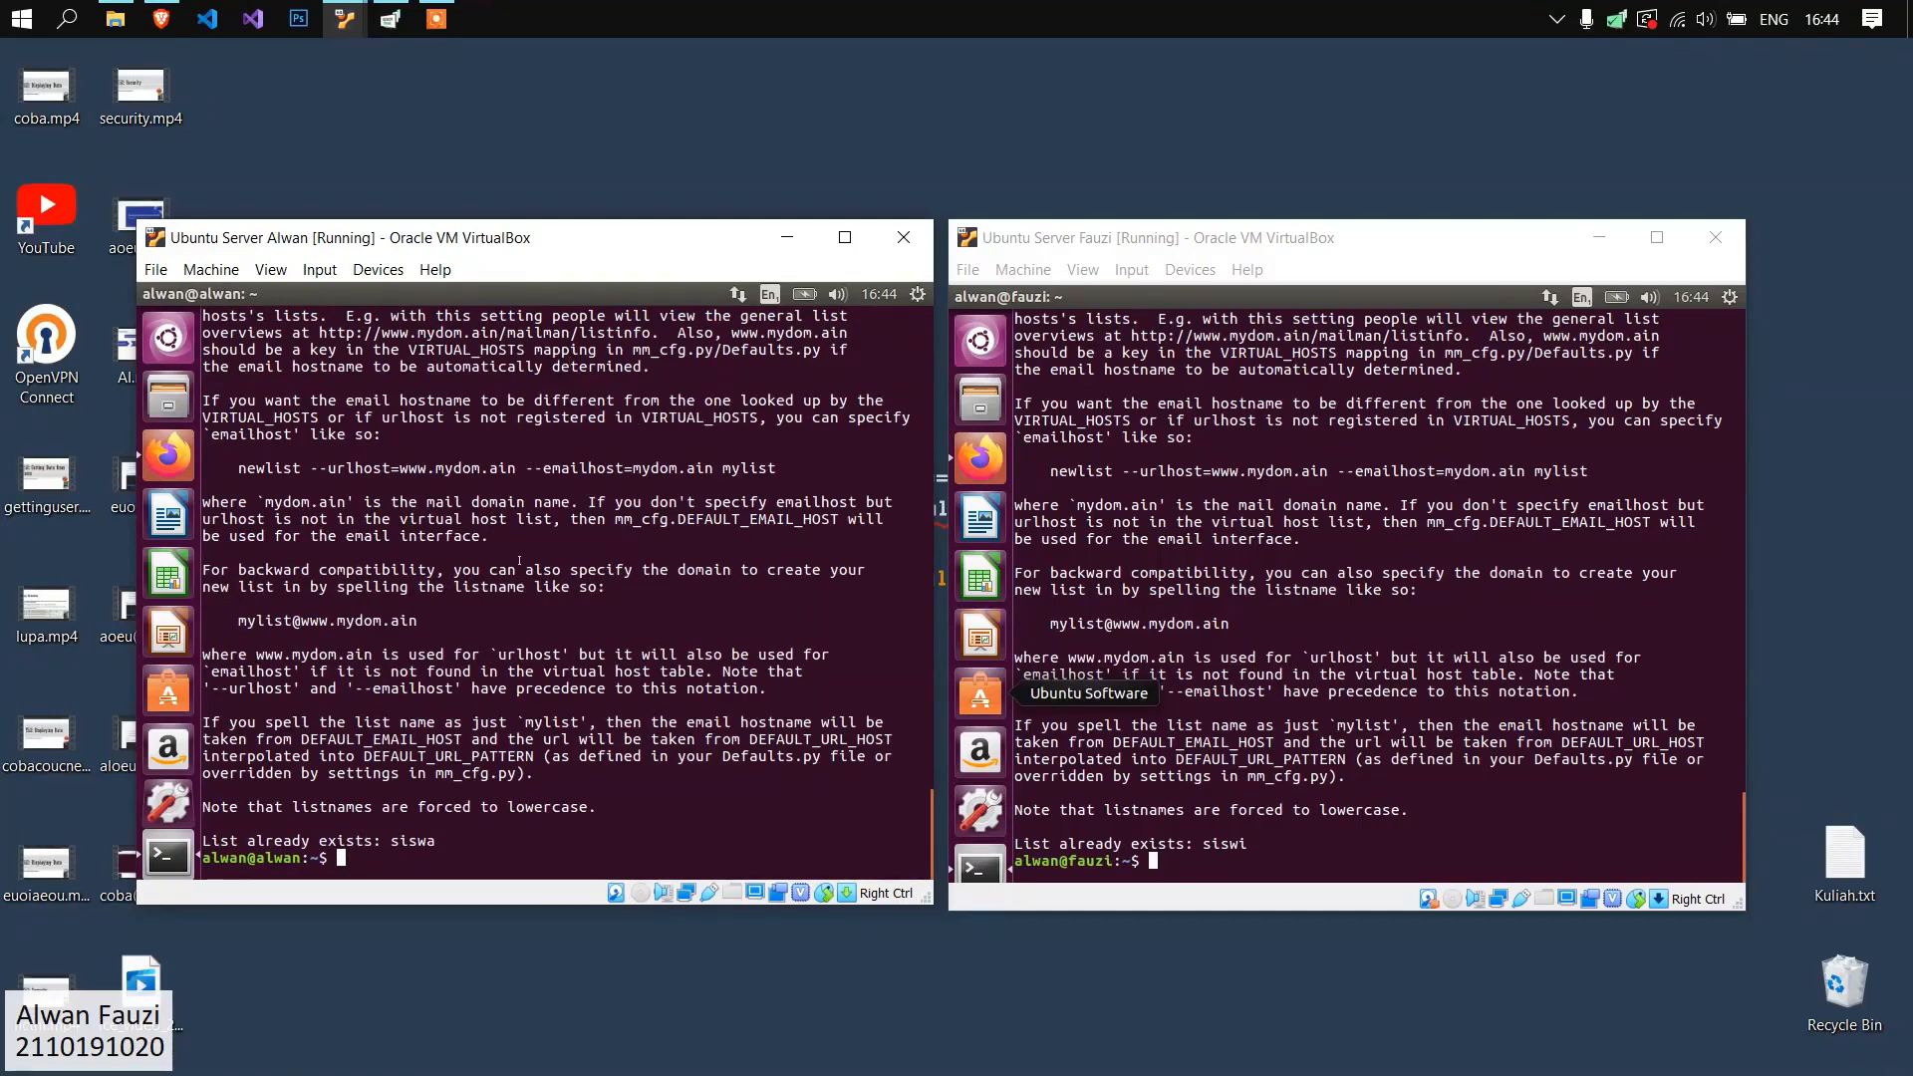
text(sudo gedit /etc/aliases)
key(Return)
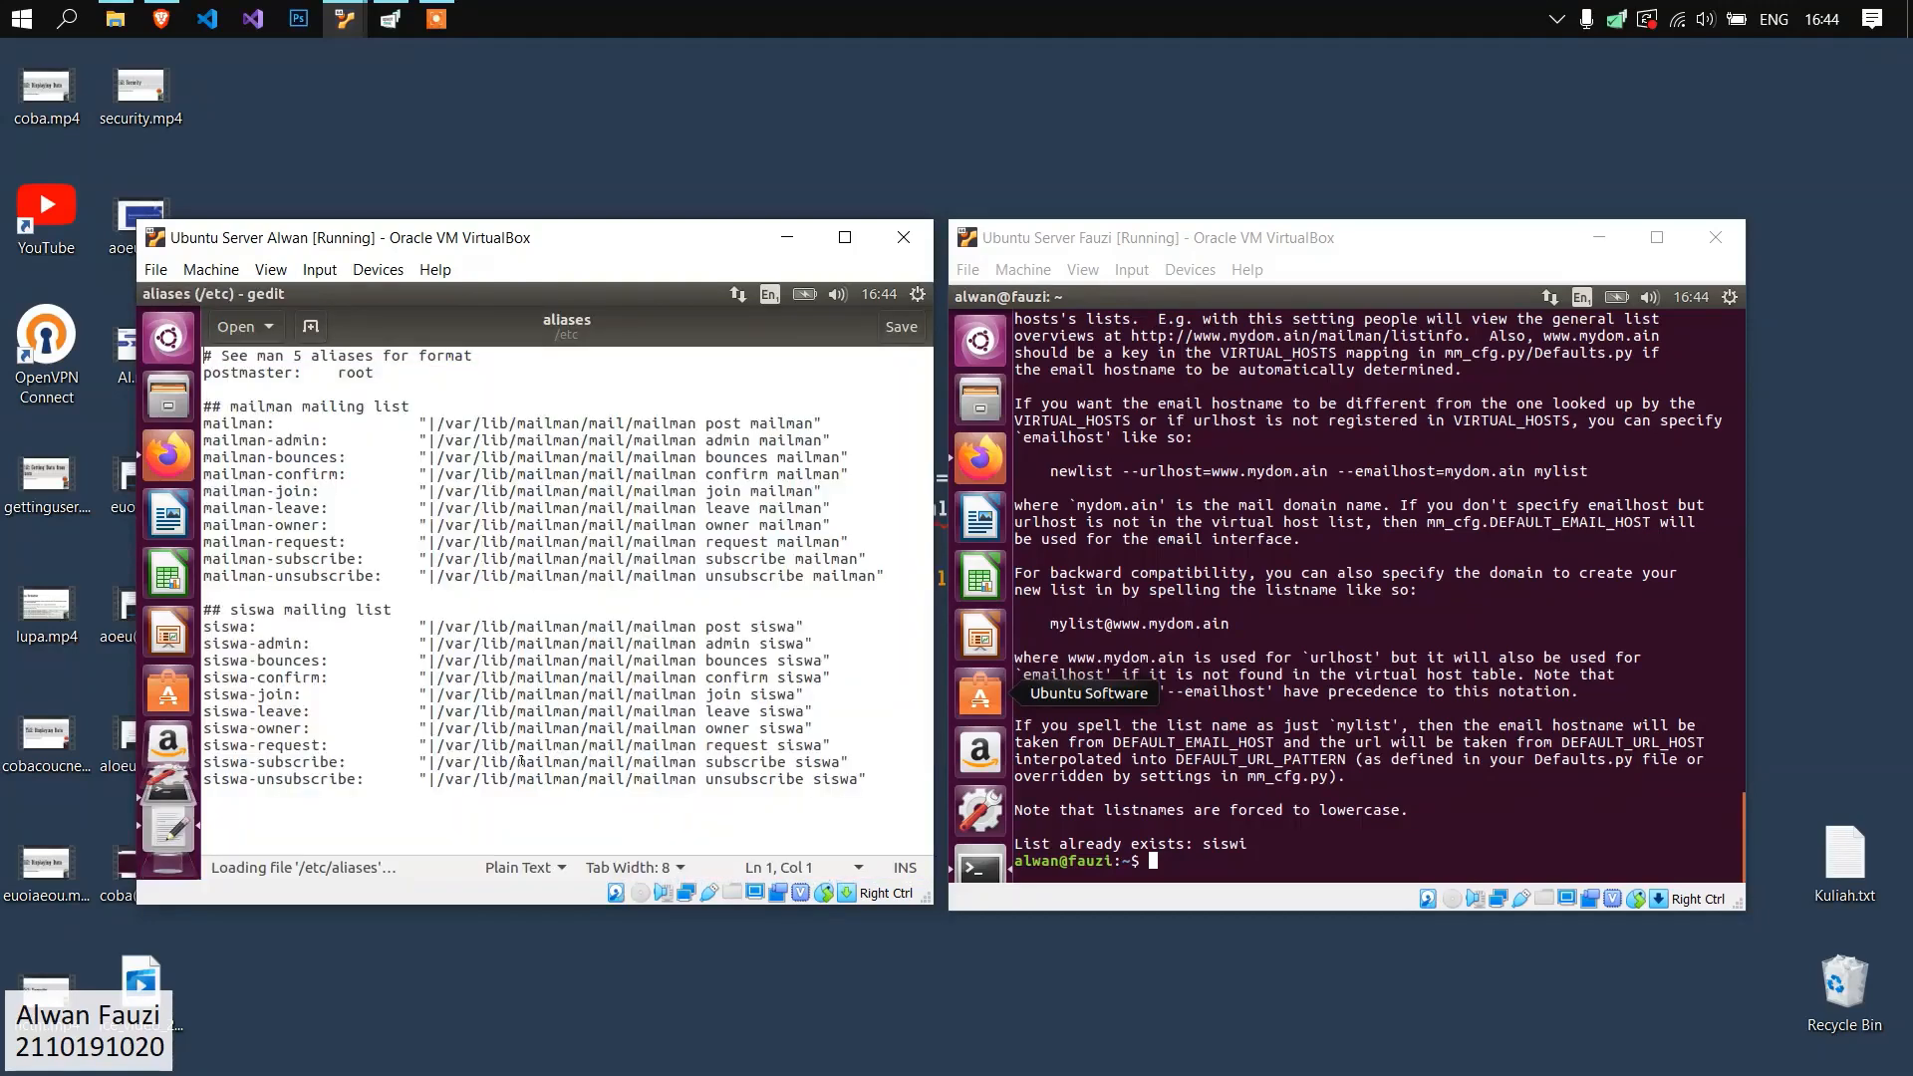
drag(203, 403, 892, 594)
click(883, 787)
click(445, 472)
click(587, 630)
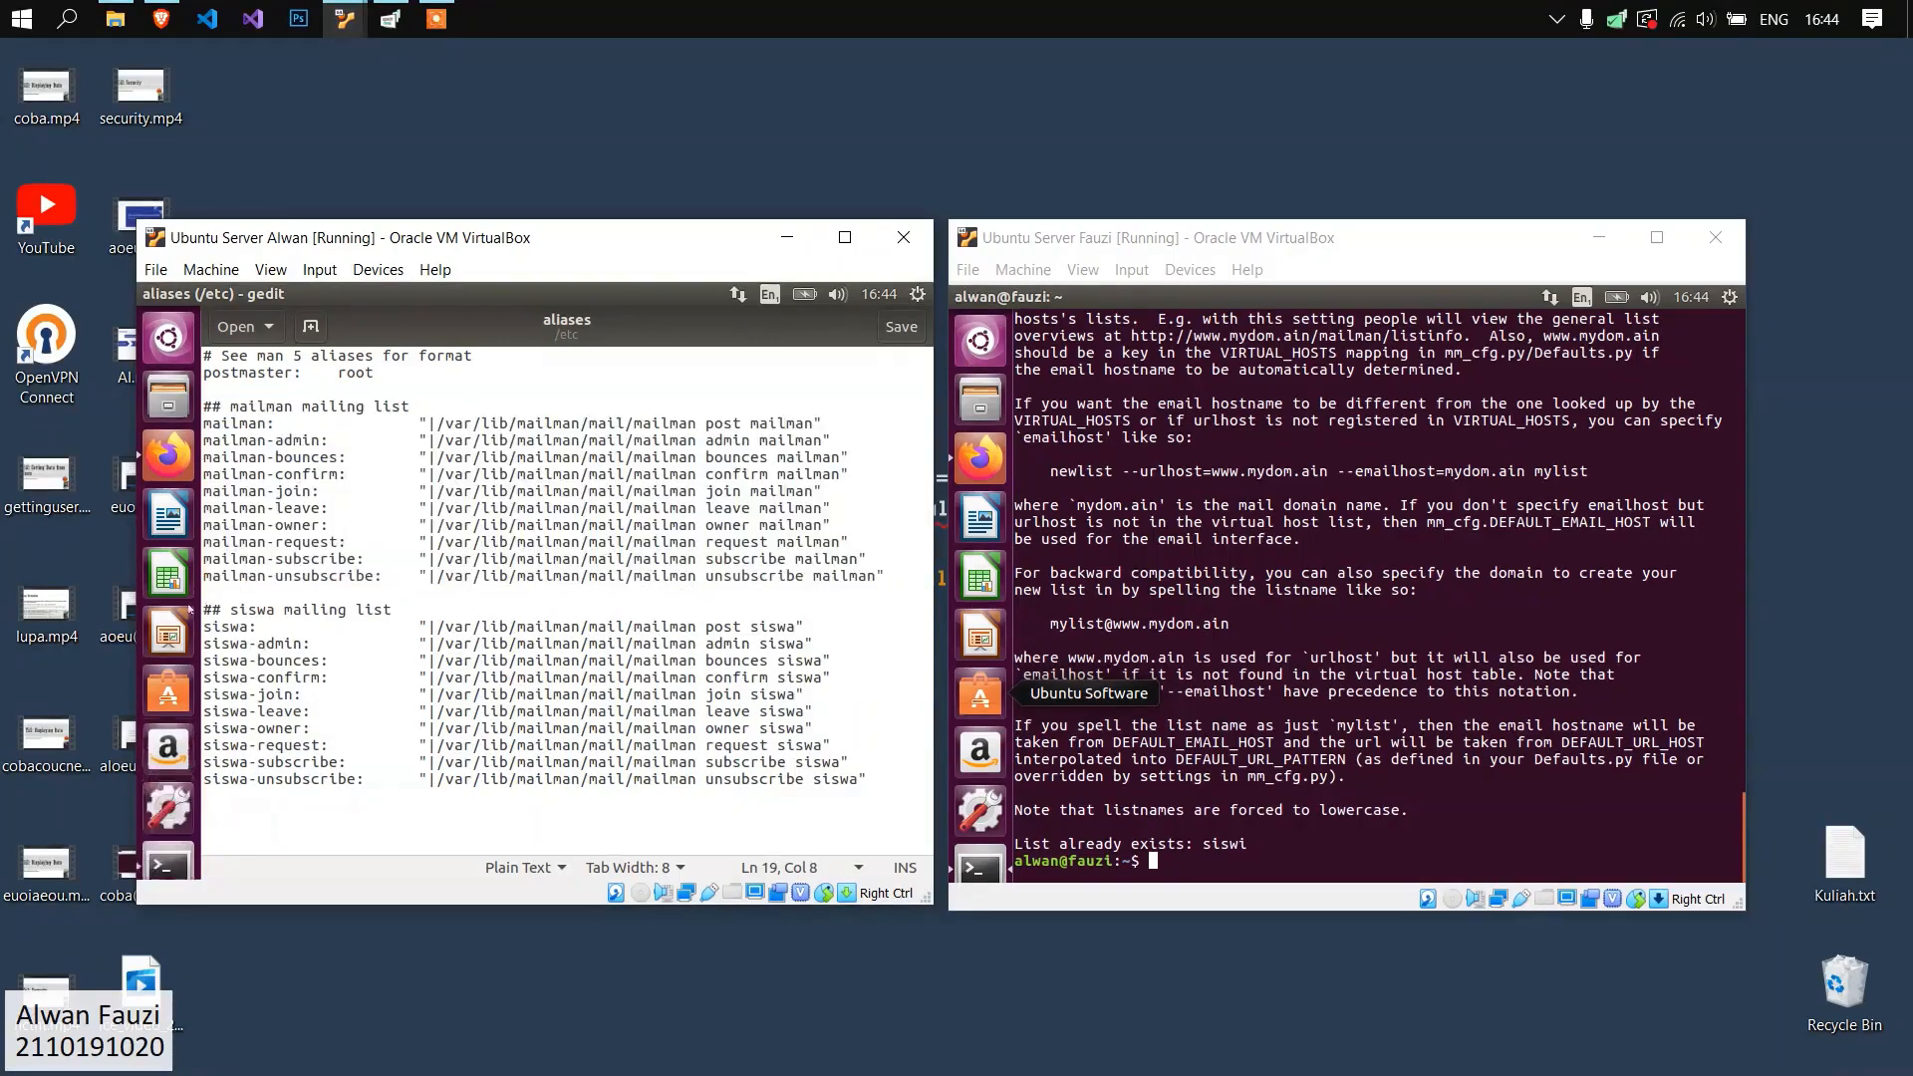
drag(203, 610, 867, 781)
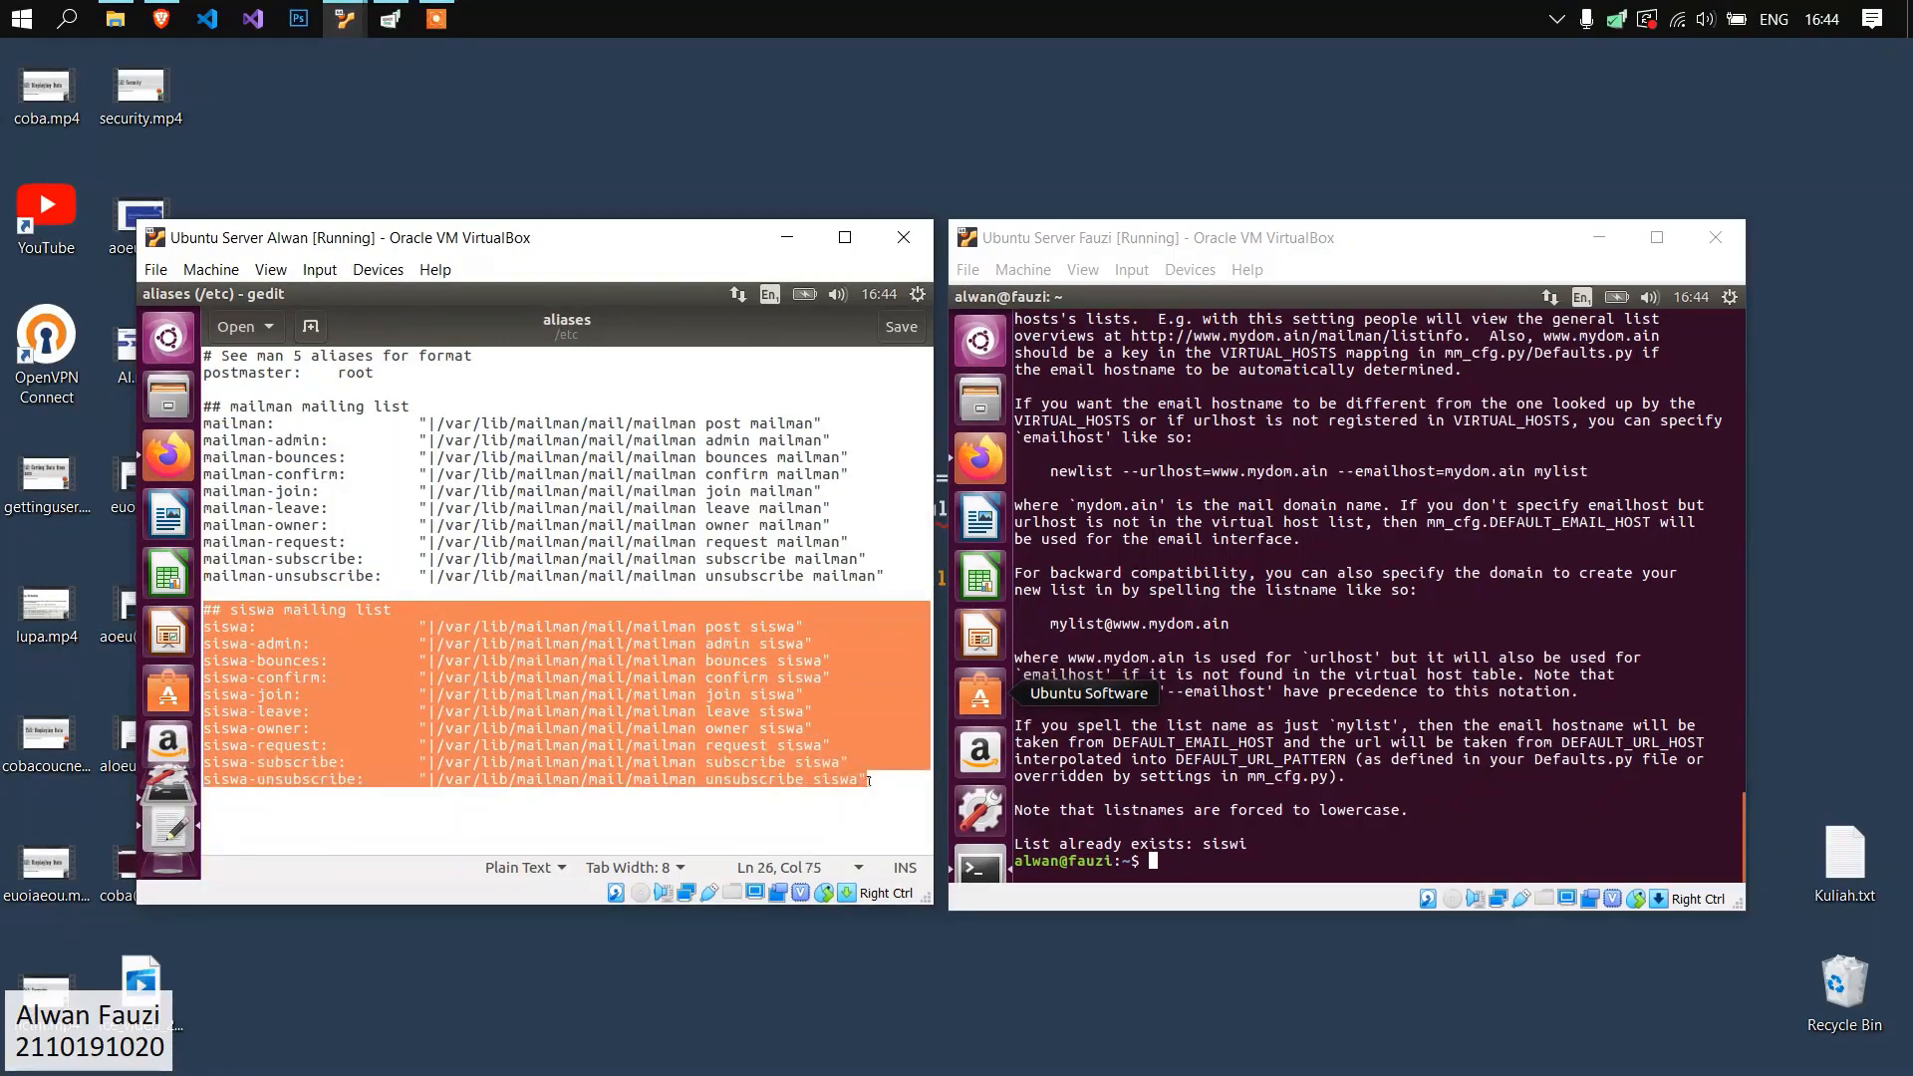
click(854, 748)
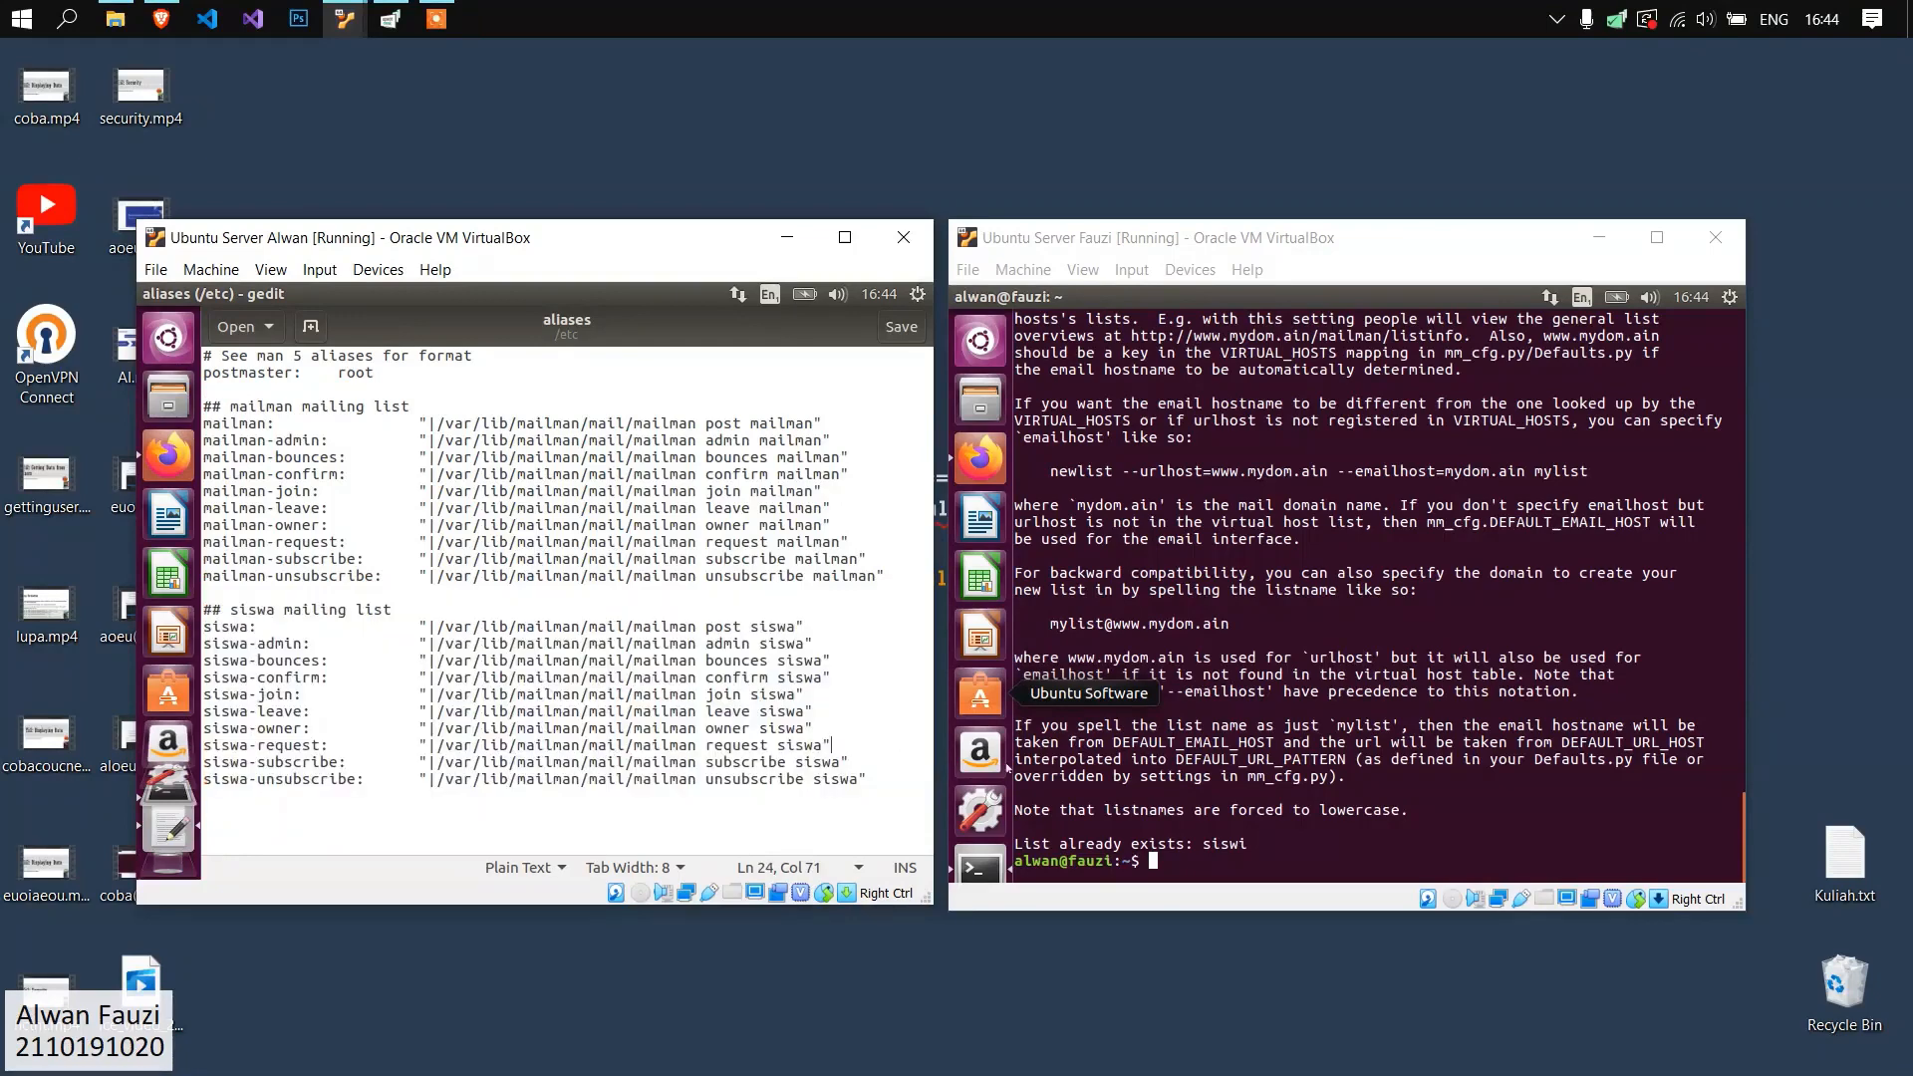
Open /etc/aliases in gedit with sudo on the fauzi.org server and check its mailman and siswi alias entries.
click(980, 862)
text(sudo gedit /et)
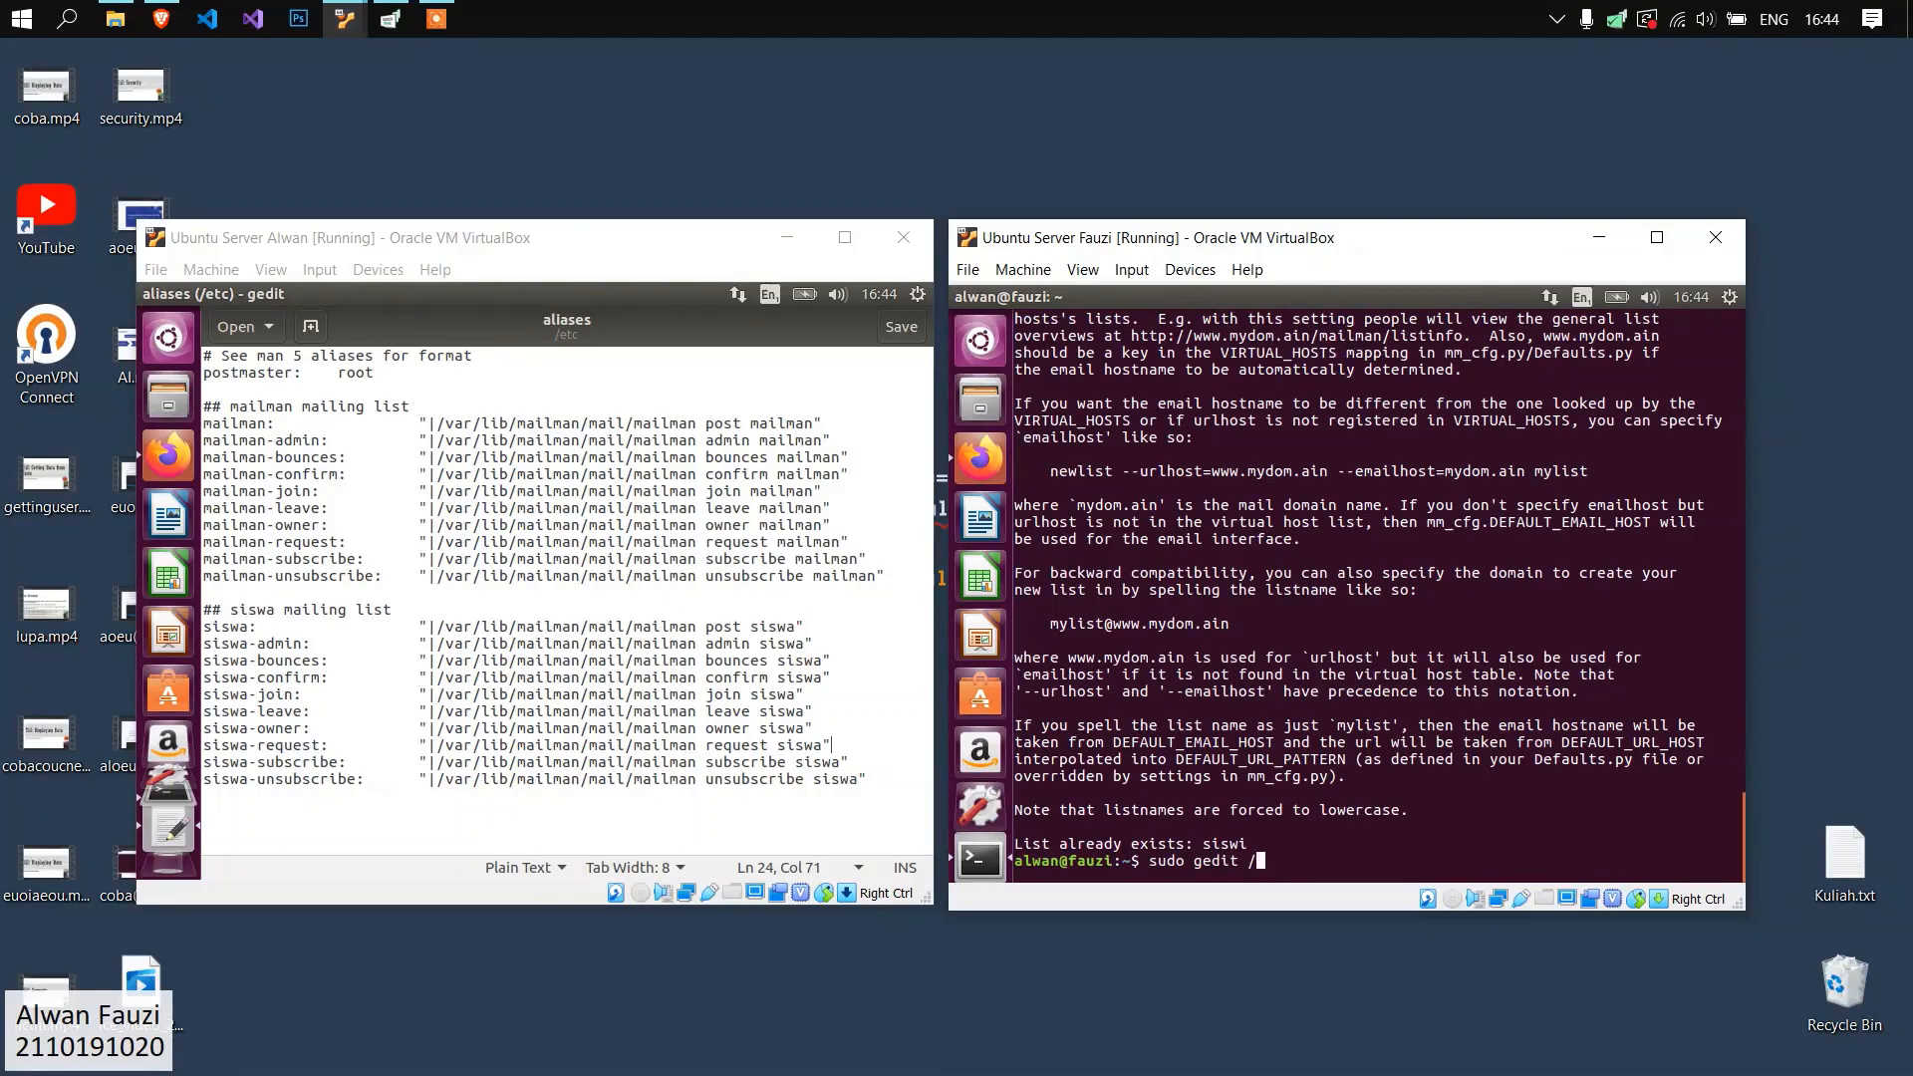
key(BackSpace)
key(BackSpace)
text(/etc/aliases)
key(Return)
drag(1646, 782, 971, 399)
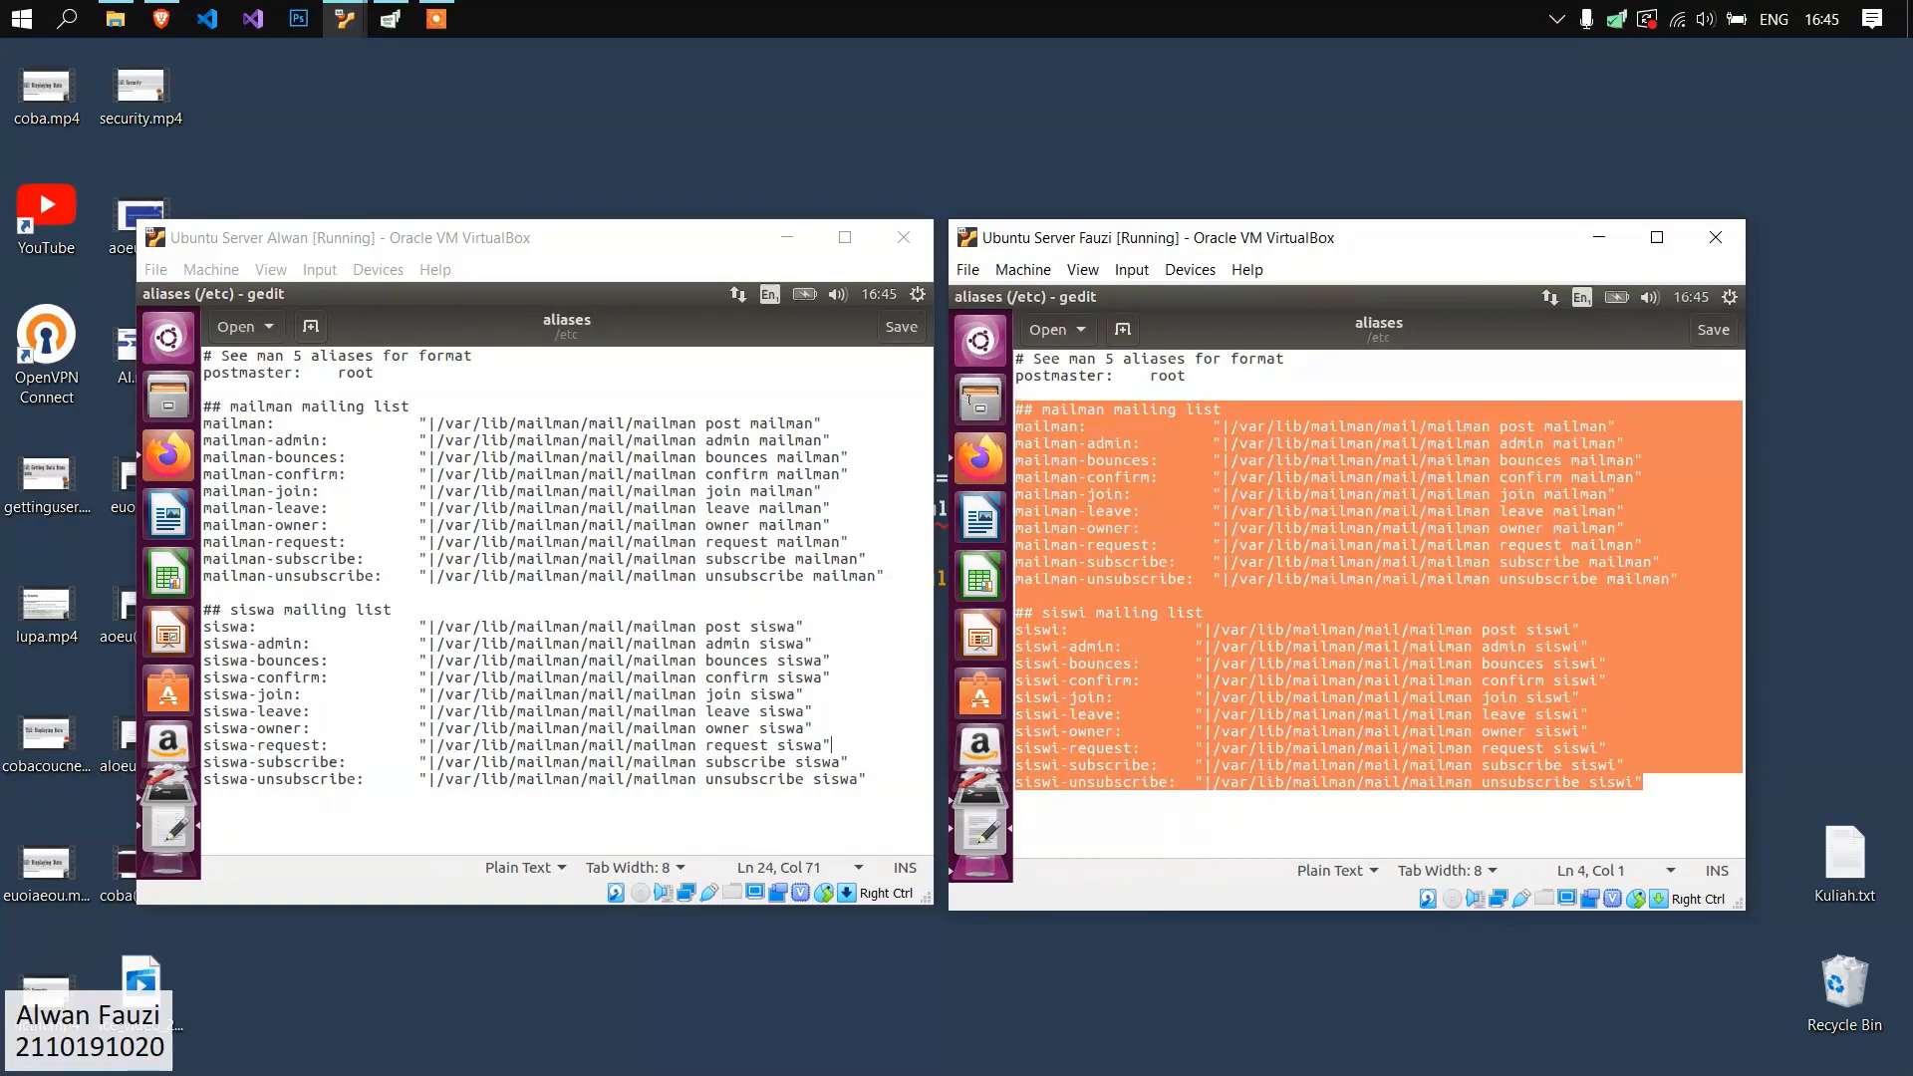
click(1392, 528)
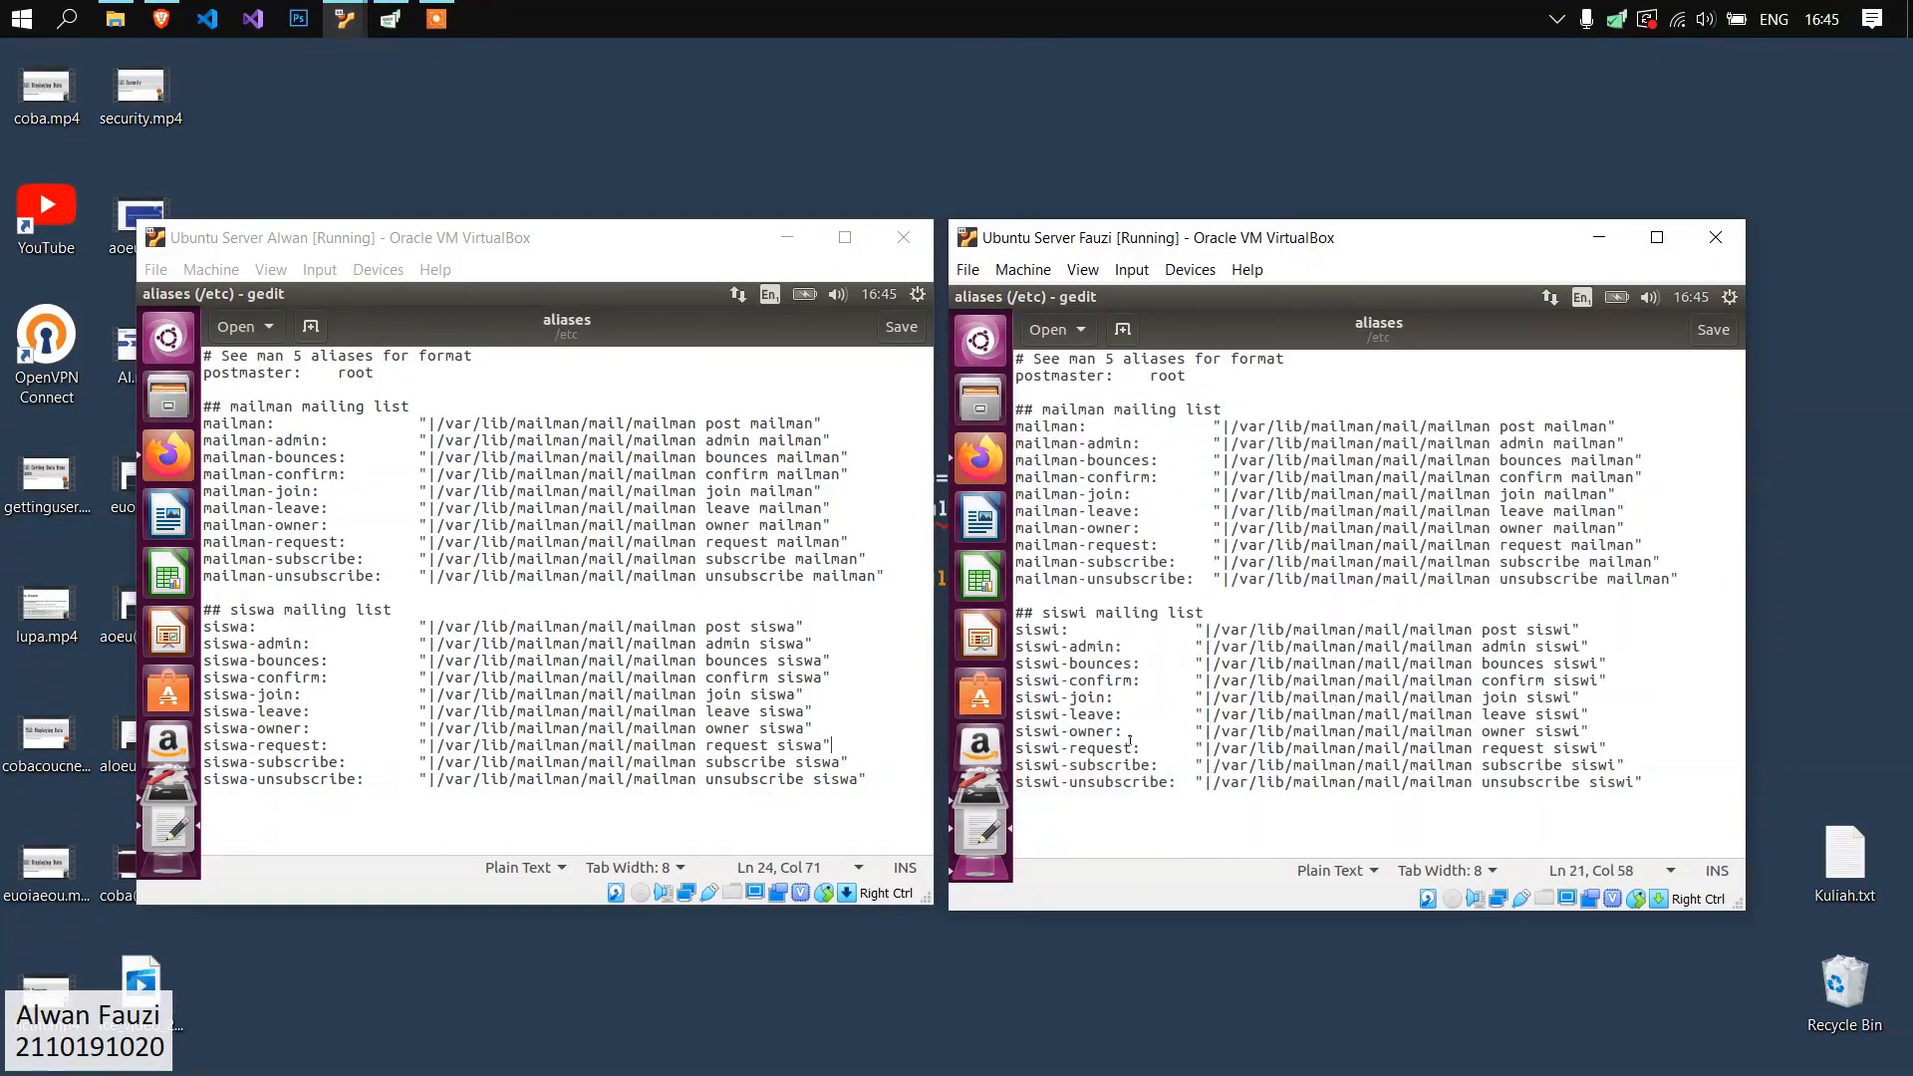
Compare the mailman alias entries in the aliases files of both servers, and close both files.
click(763, 643)
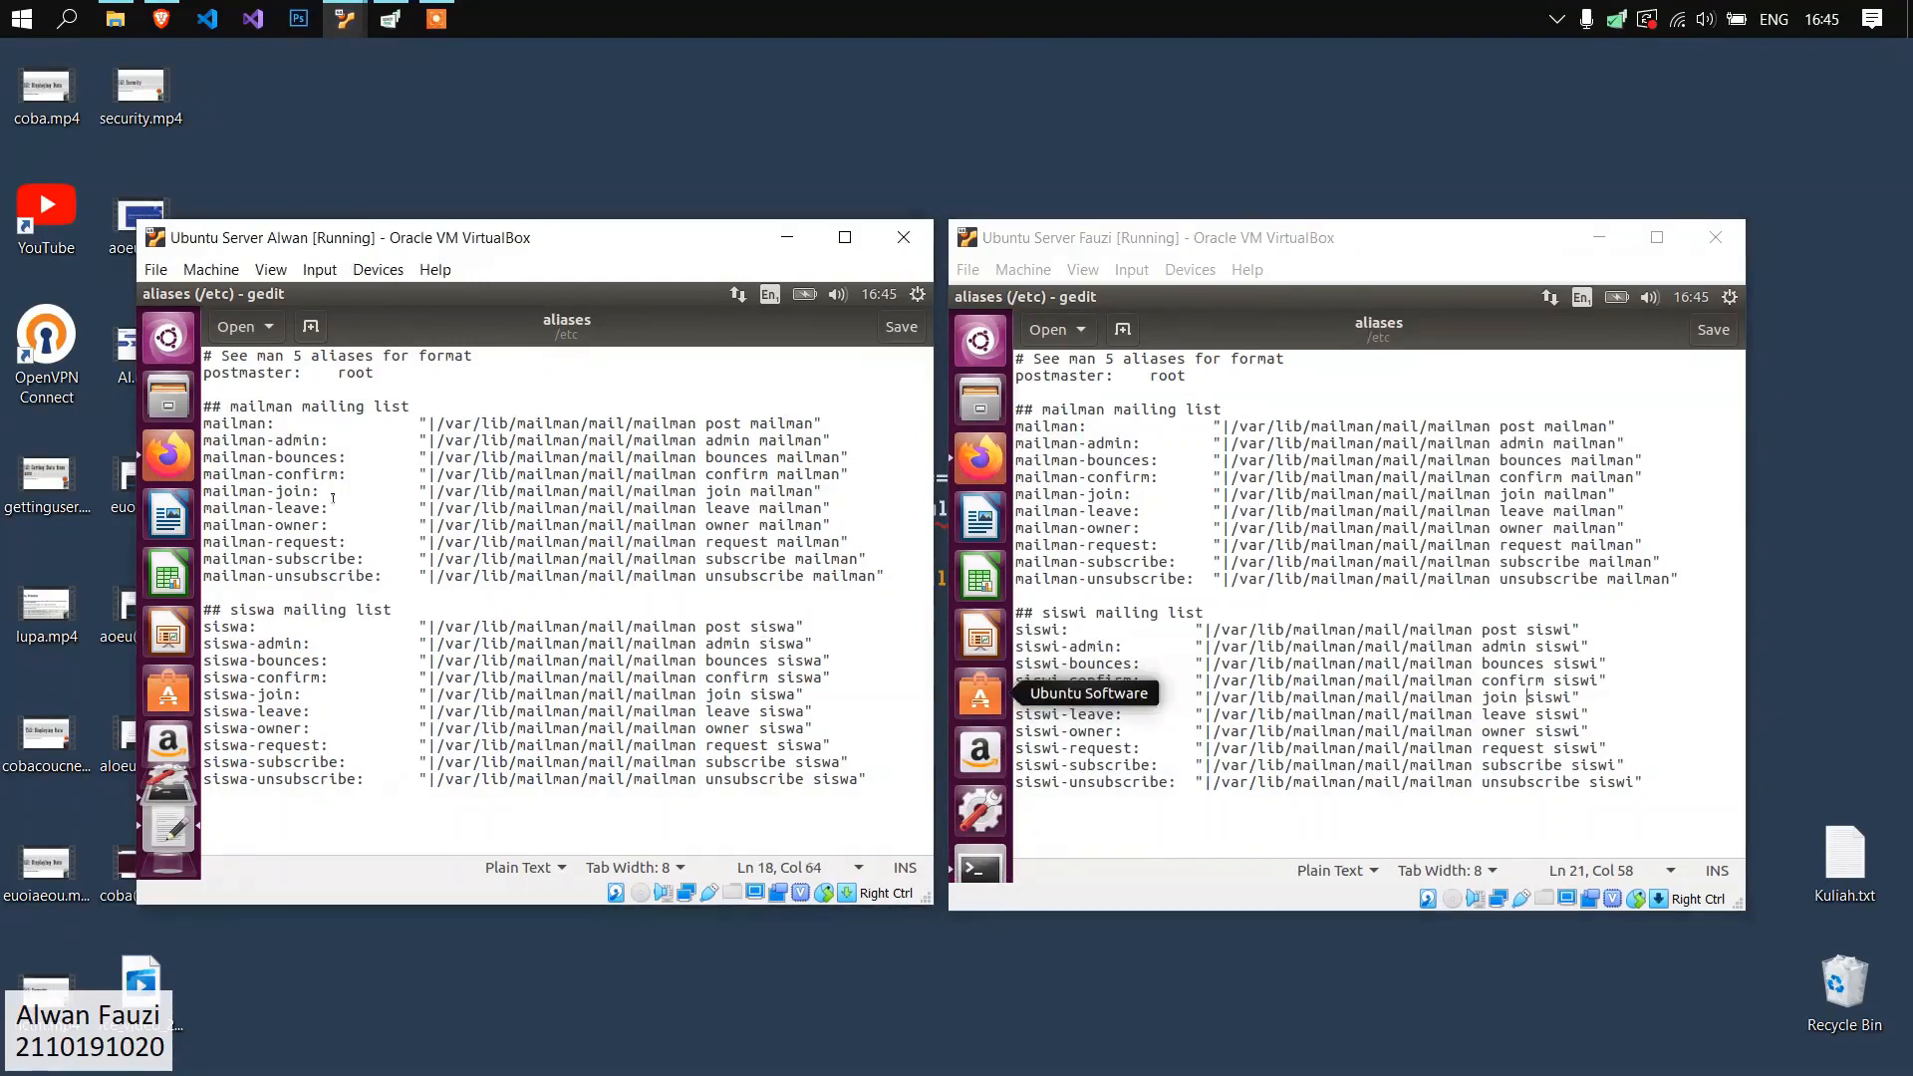
drag(884, 575, 199, 396)
click(414, 420)
drag(886, 575, 203, 403)
click(574, 484)
click(687, 541)
drag(414, 426, 589, 559)
drag(1159, 427, 1306, 547)
click(1351, 630)
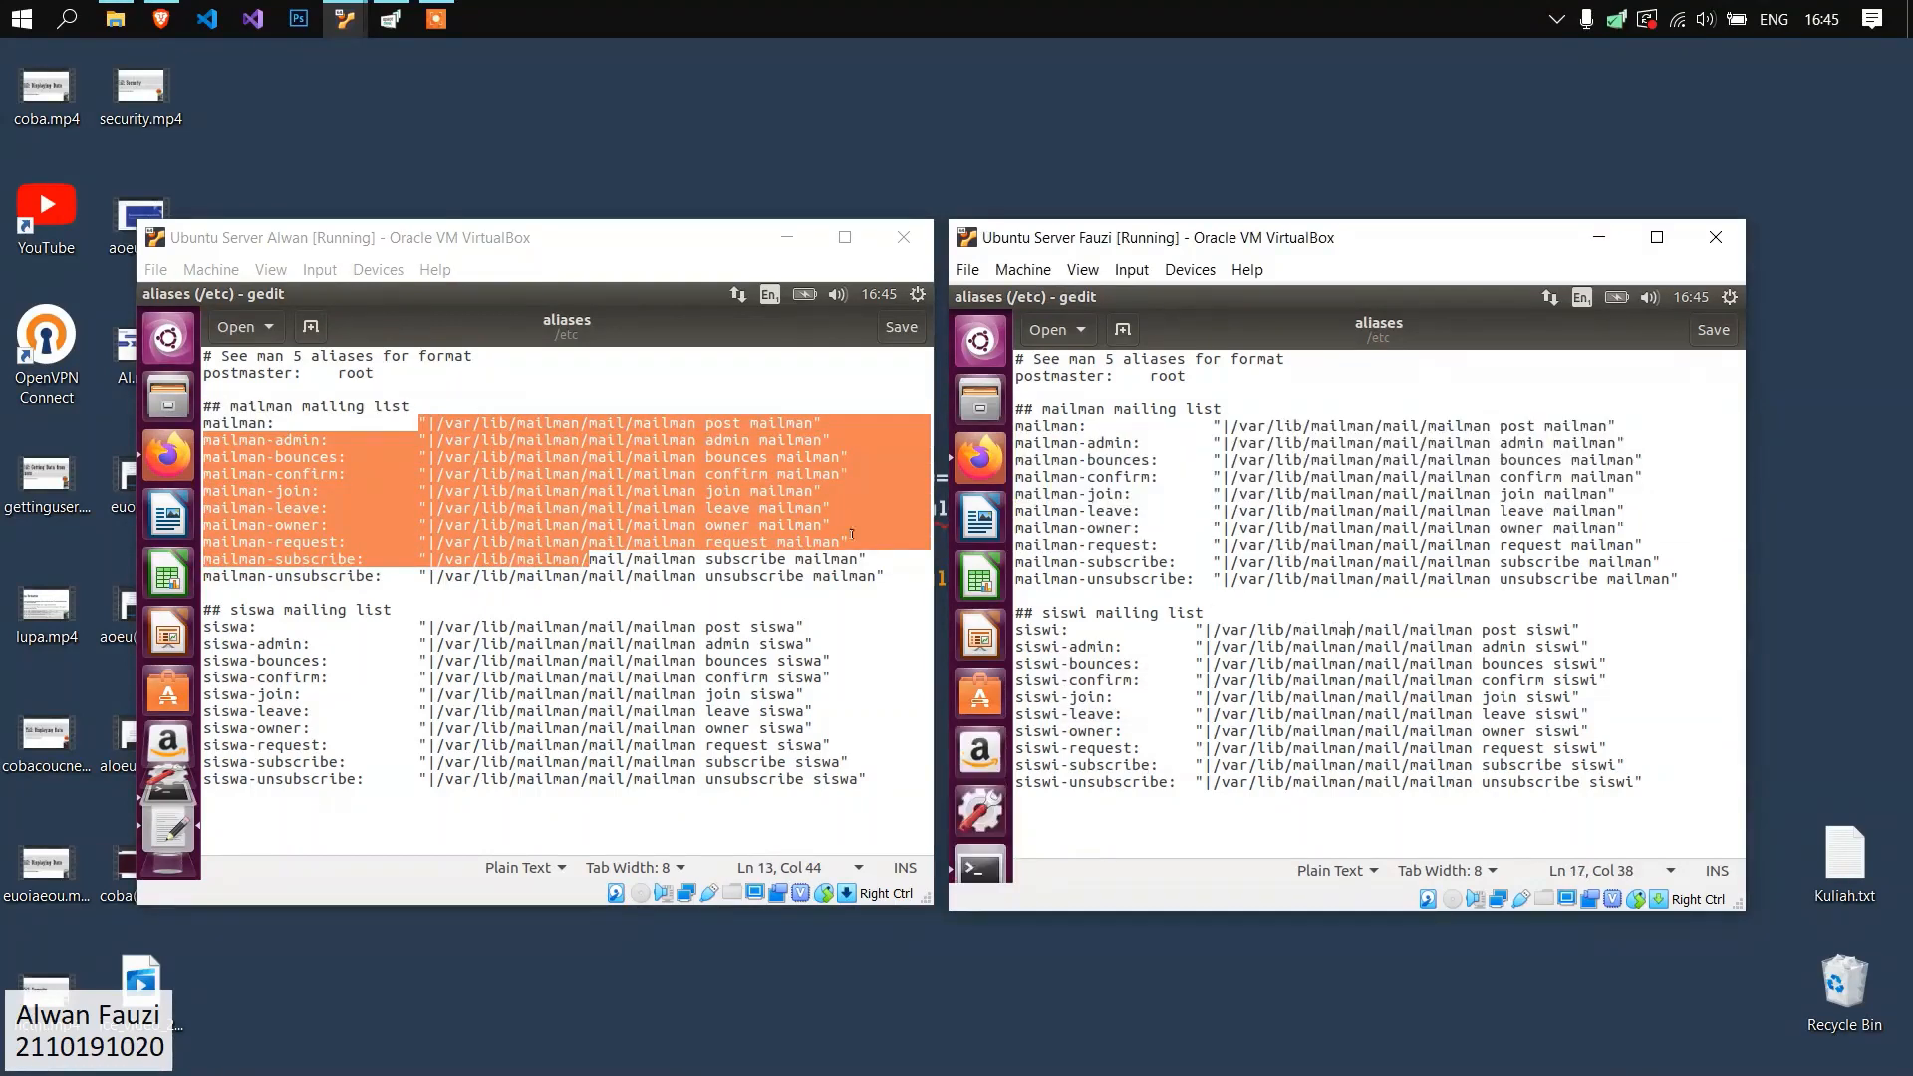
click(746, 525)
click(149, 294)
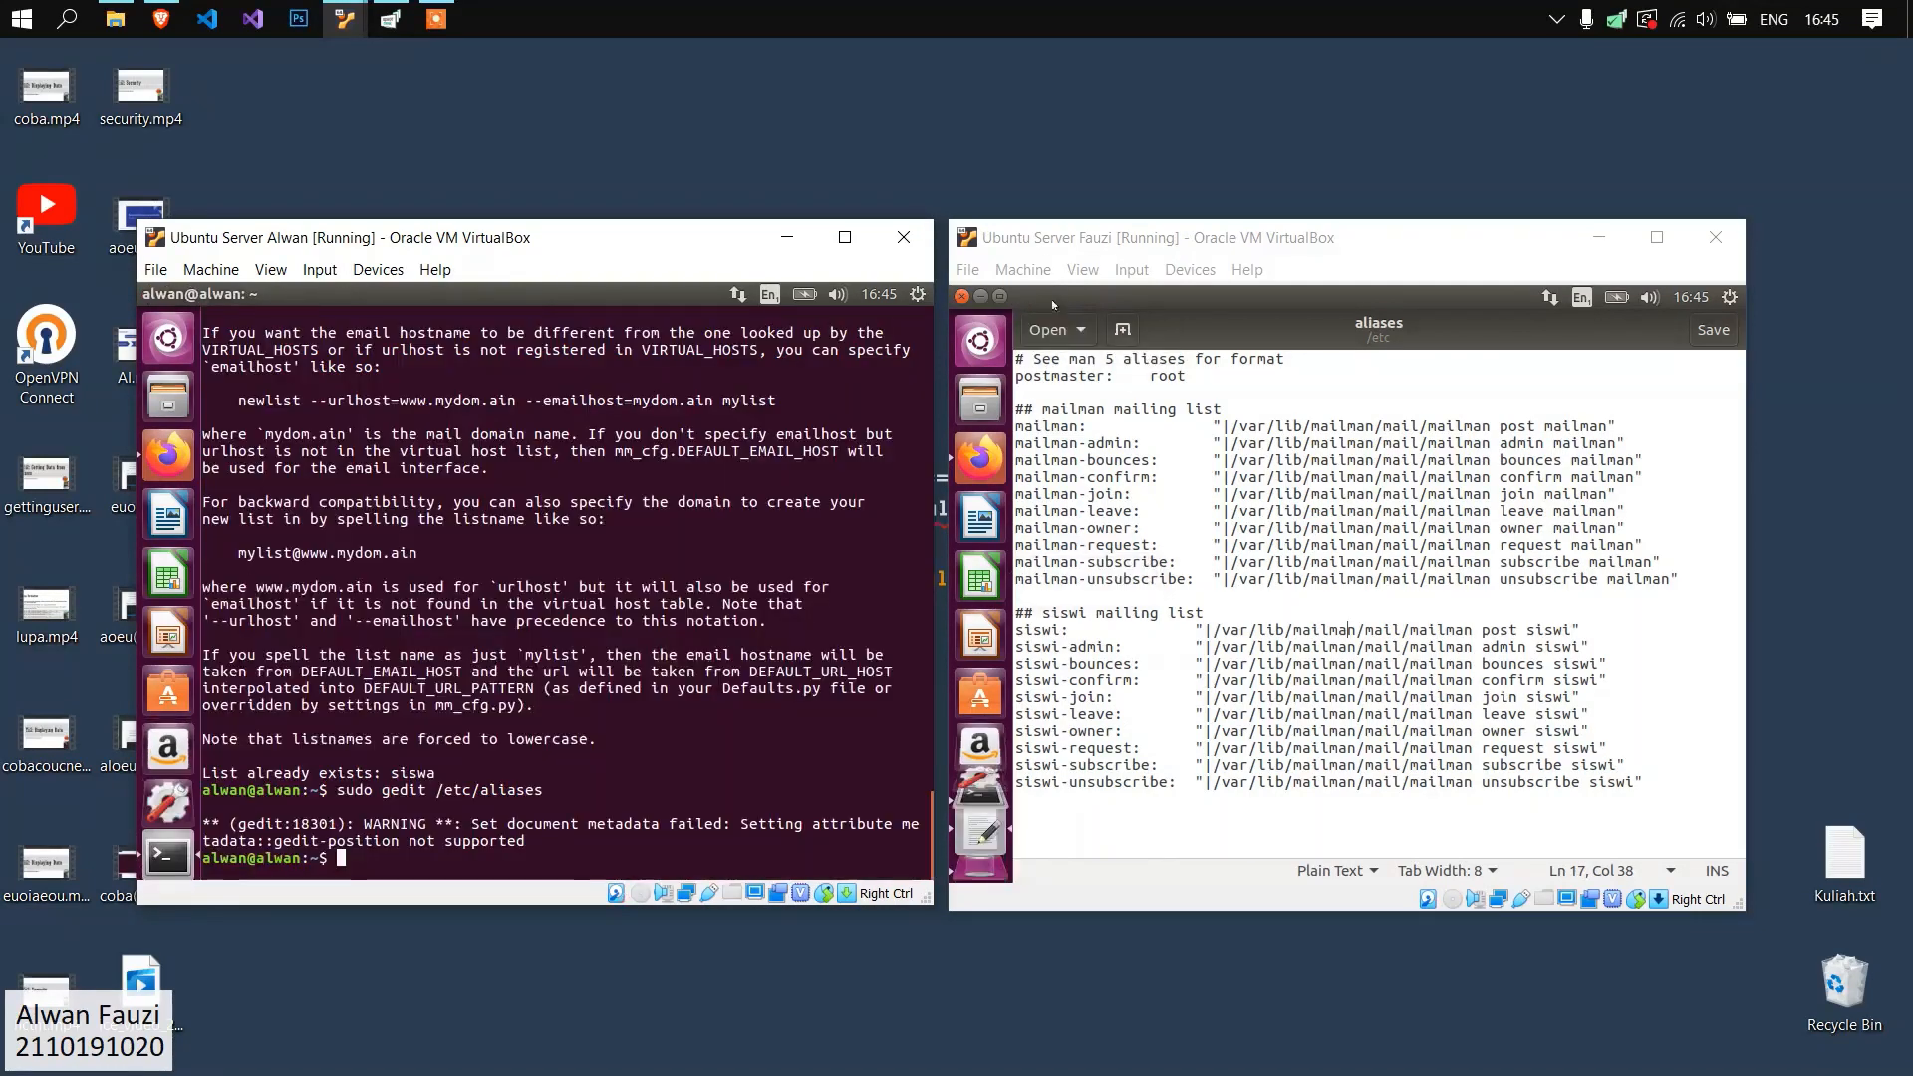
click(960, 297)
Rebuild the mail alias database on the alwan.org server with sudo newaliases.
text(sudfo)
key(BackSpace)
key(BackSpace)
text(o newalisa)
key(BackSpace)
key(BackSpace)
text(ases)
key(Return)
Rebuild the mail alias database on the fauzi.org server with sudo newaliases.
click(1225, 793)
text(sudo newaliases)
key(Return)
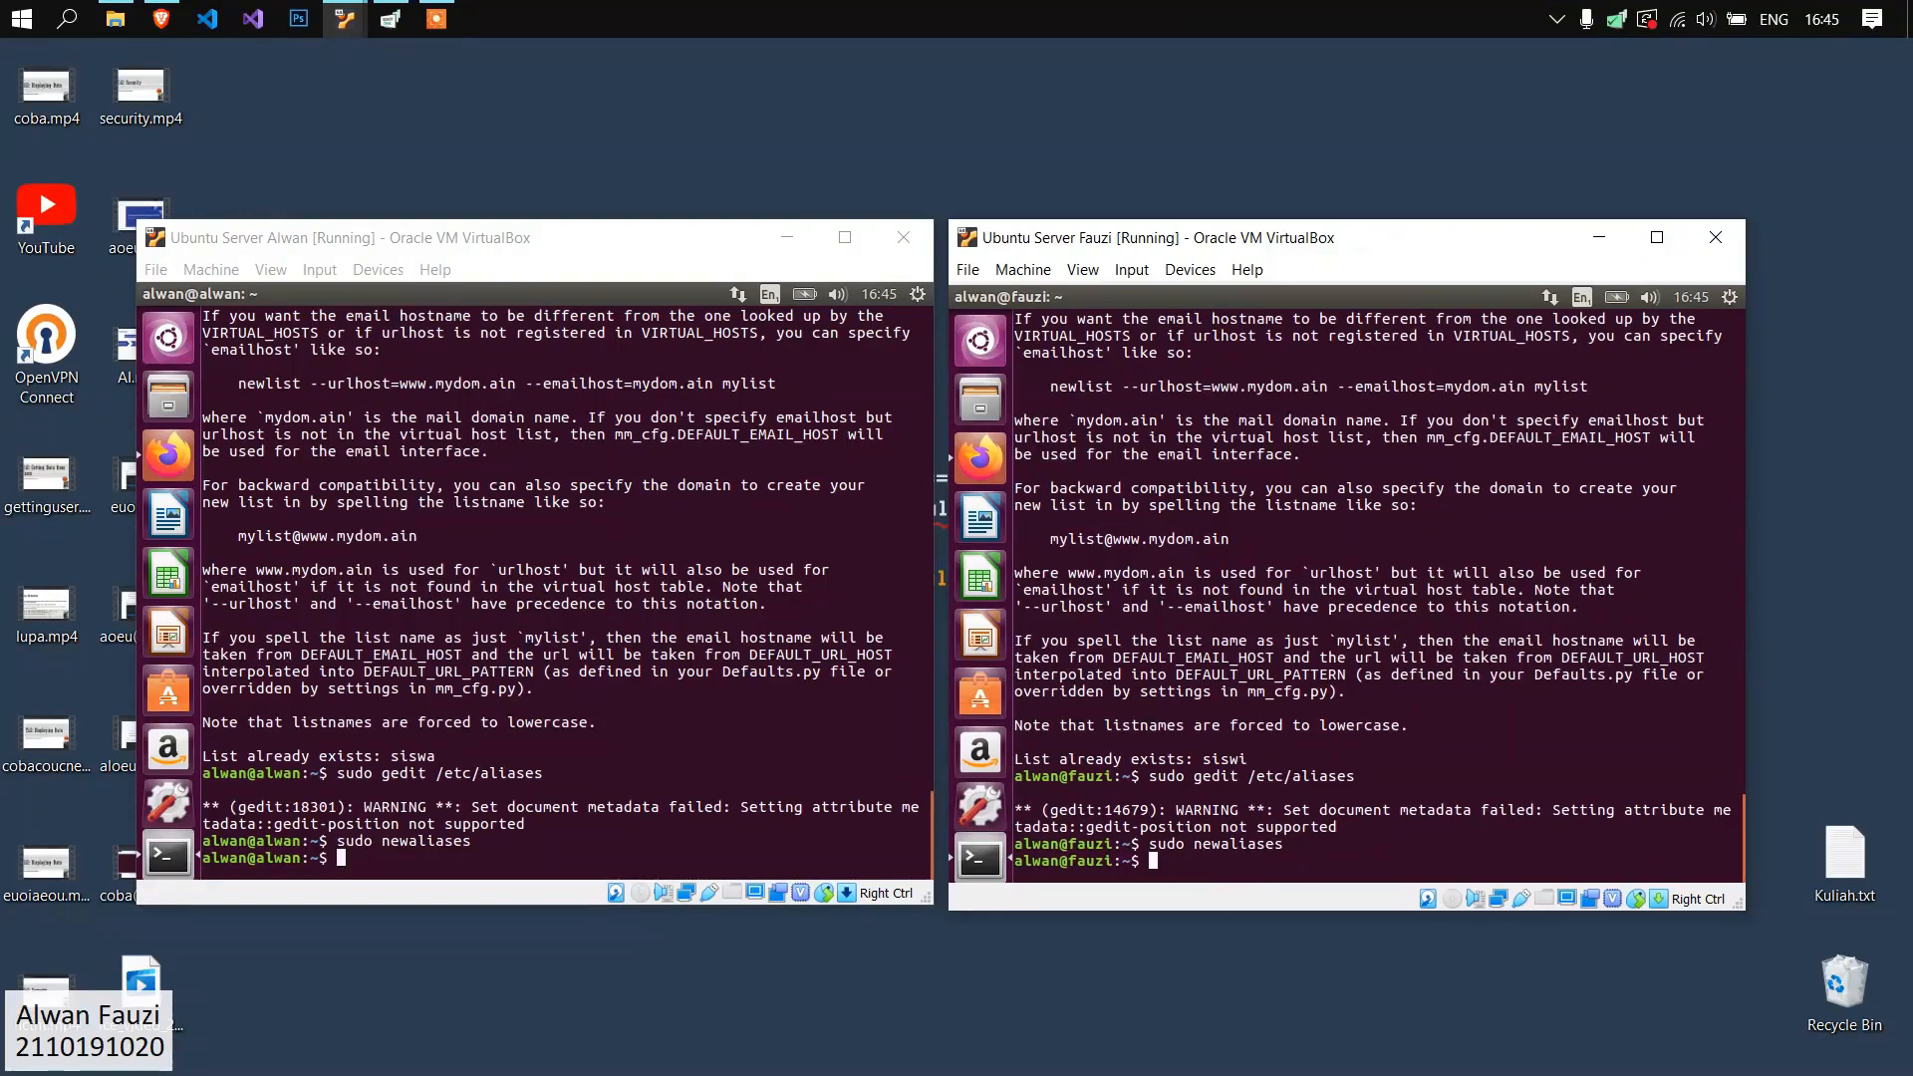
Restart the mailman service with sudo on the alwan.org server.
click(539, 773)
text(sudo service mailman restart)
key(Return)
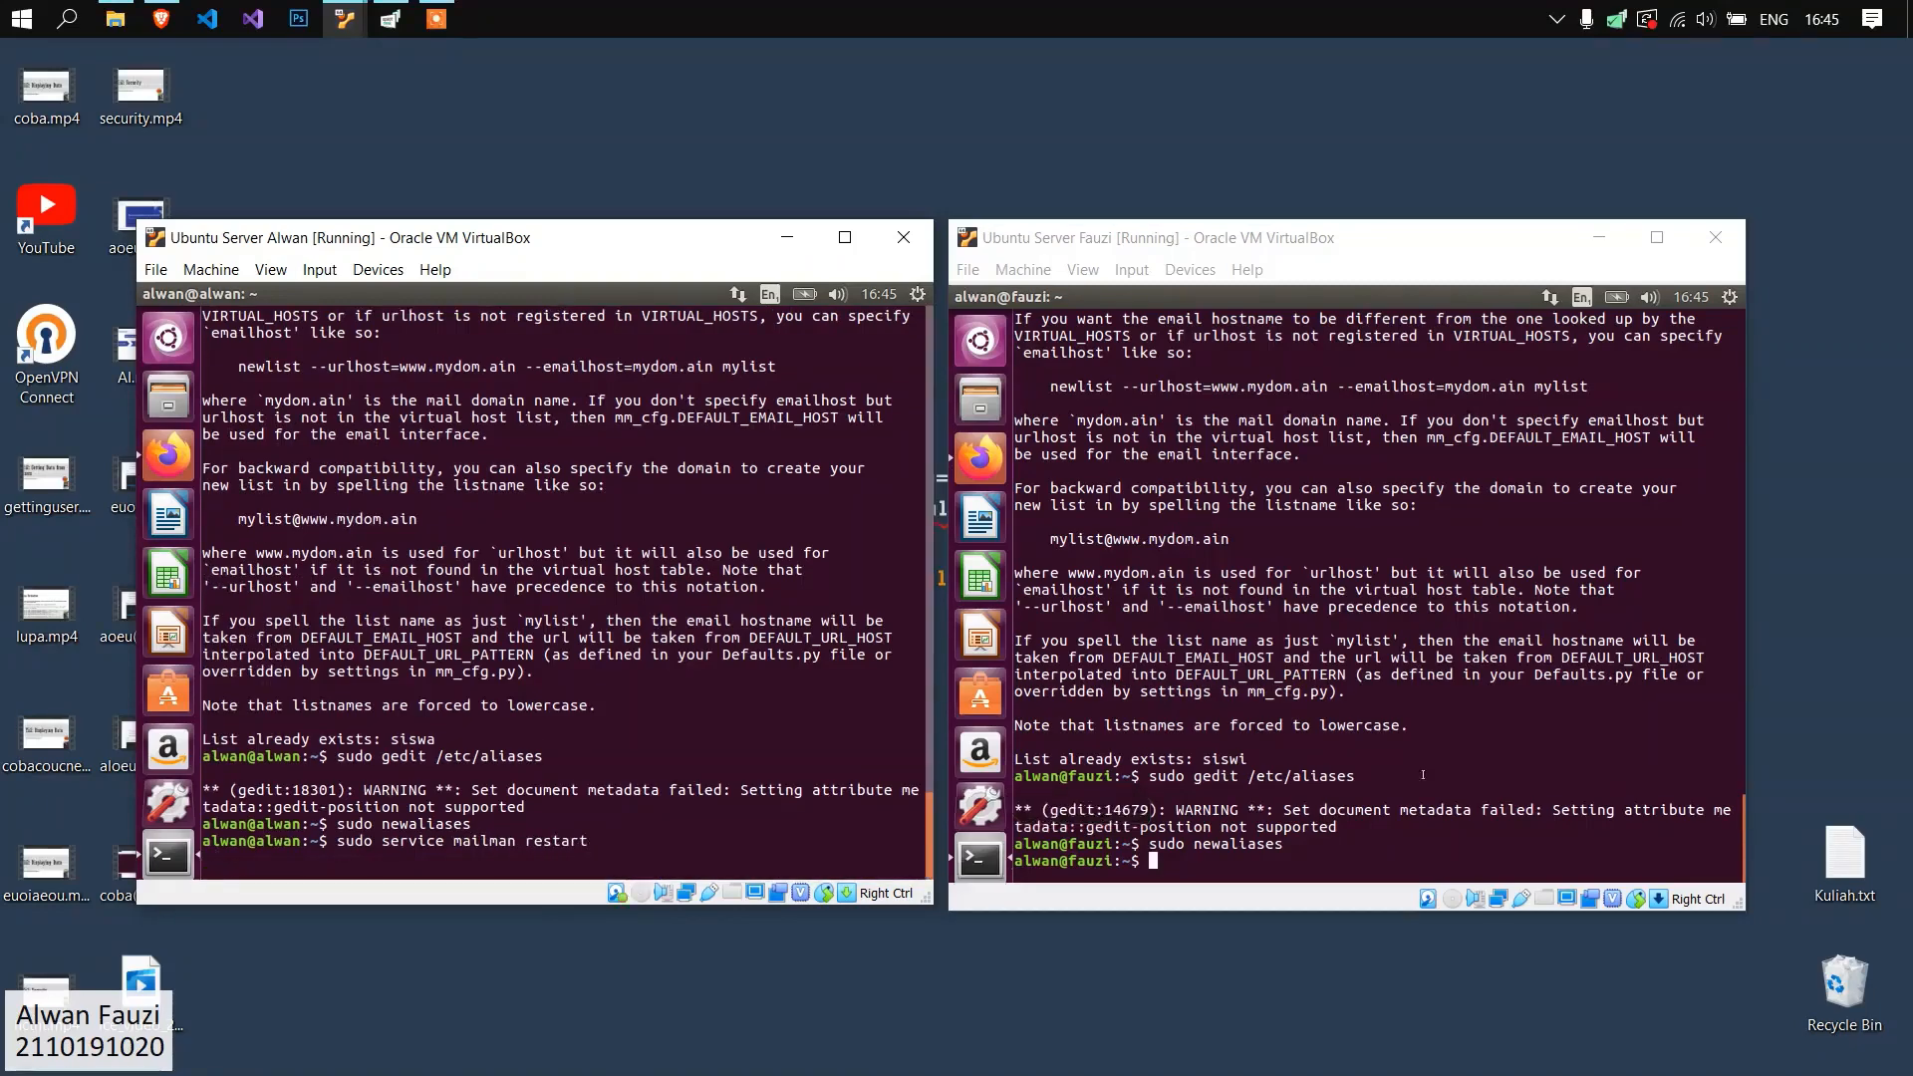
Restart the mailman service with sudo on the fauzi.org server.
click(1377, 781)
text(sudo service mailman restart)
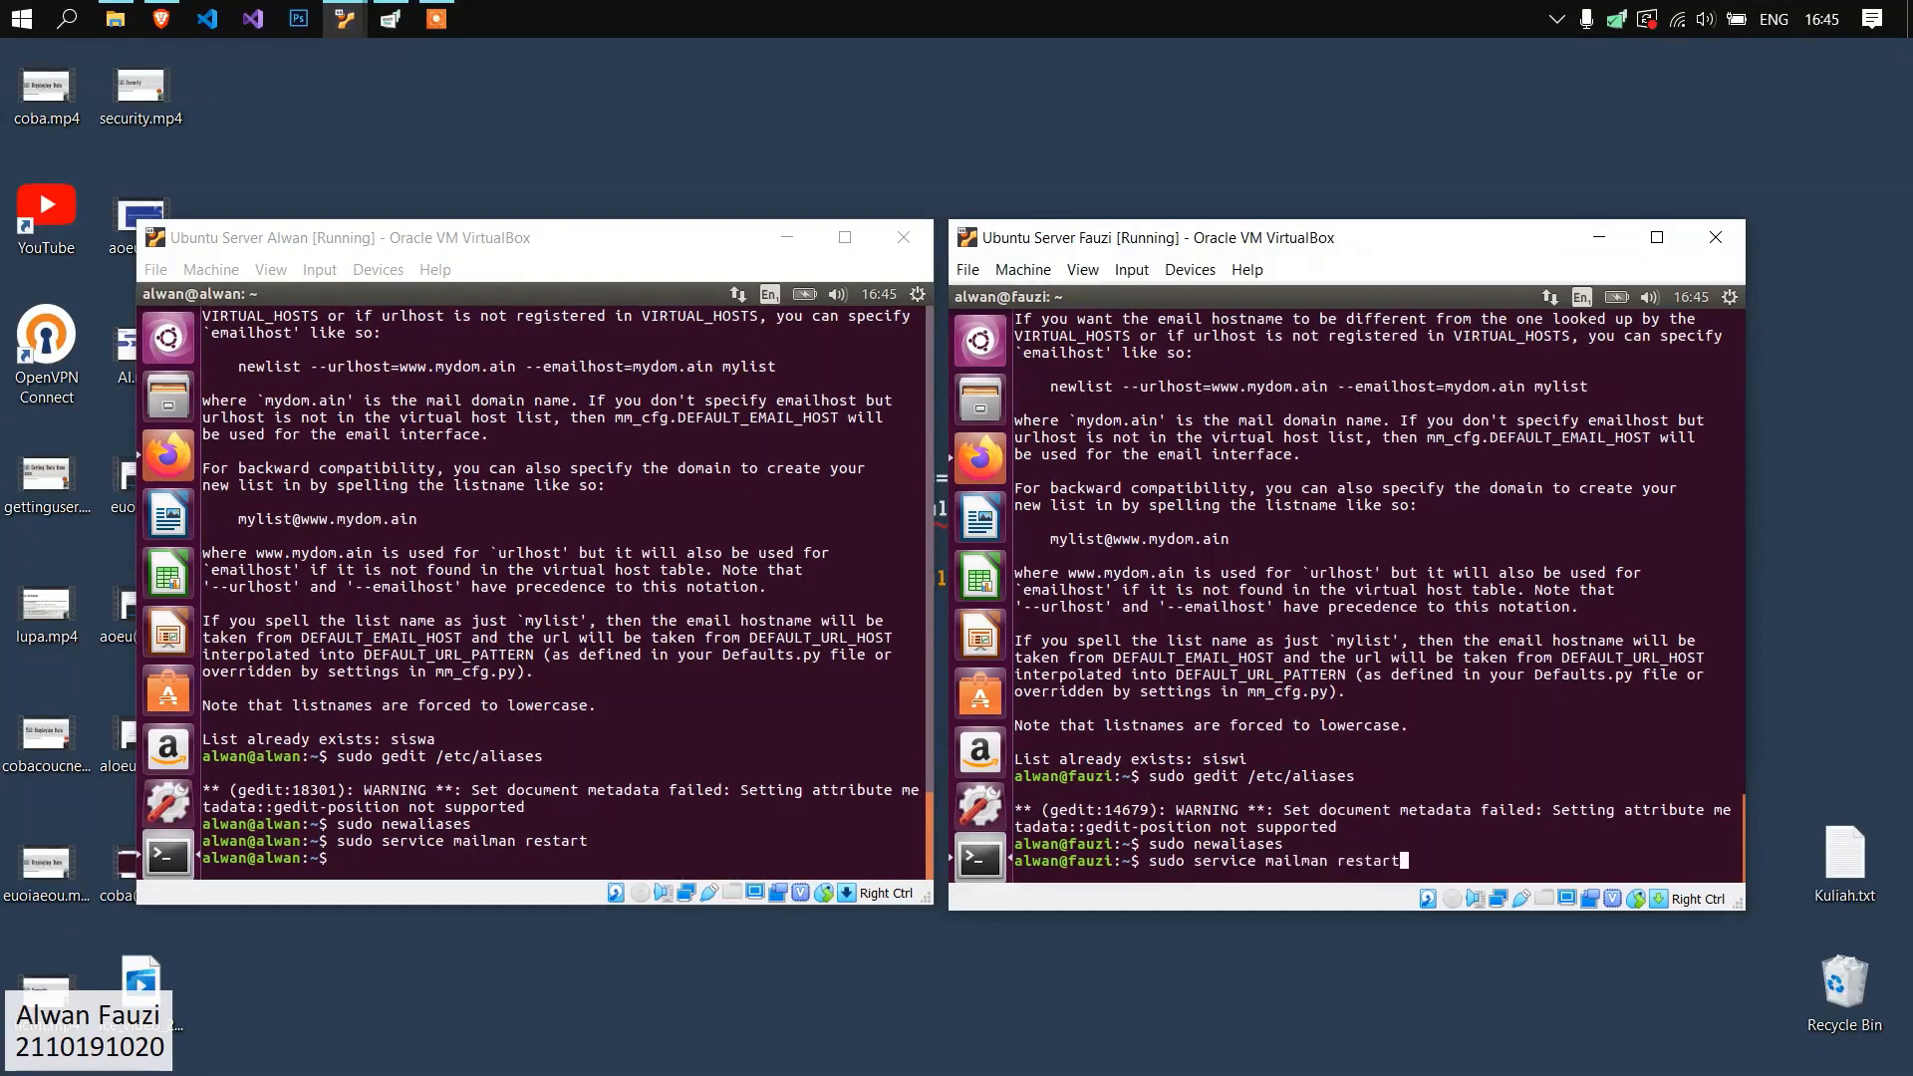
key(Return)
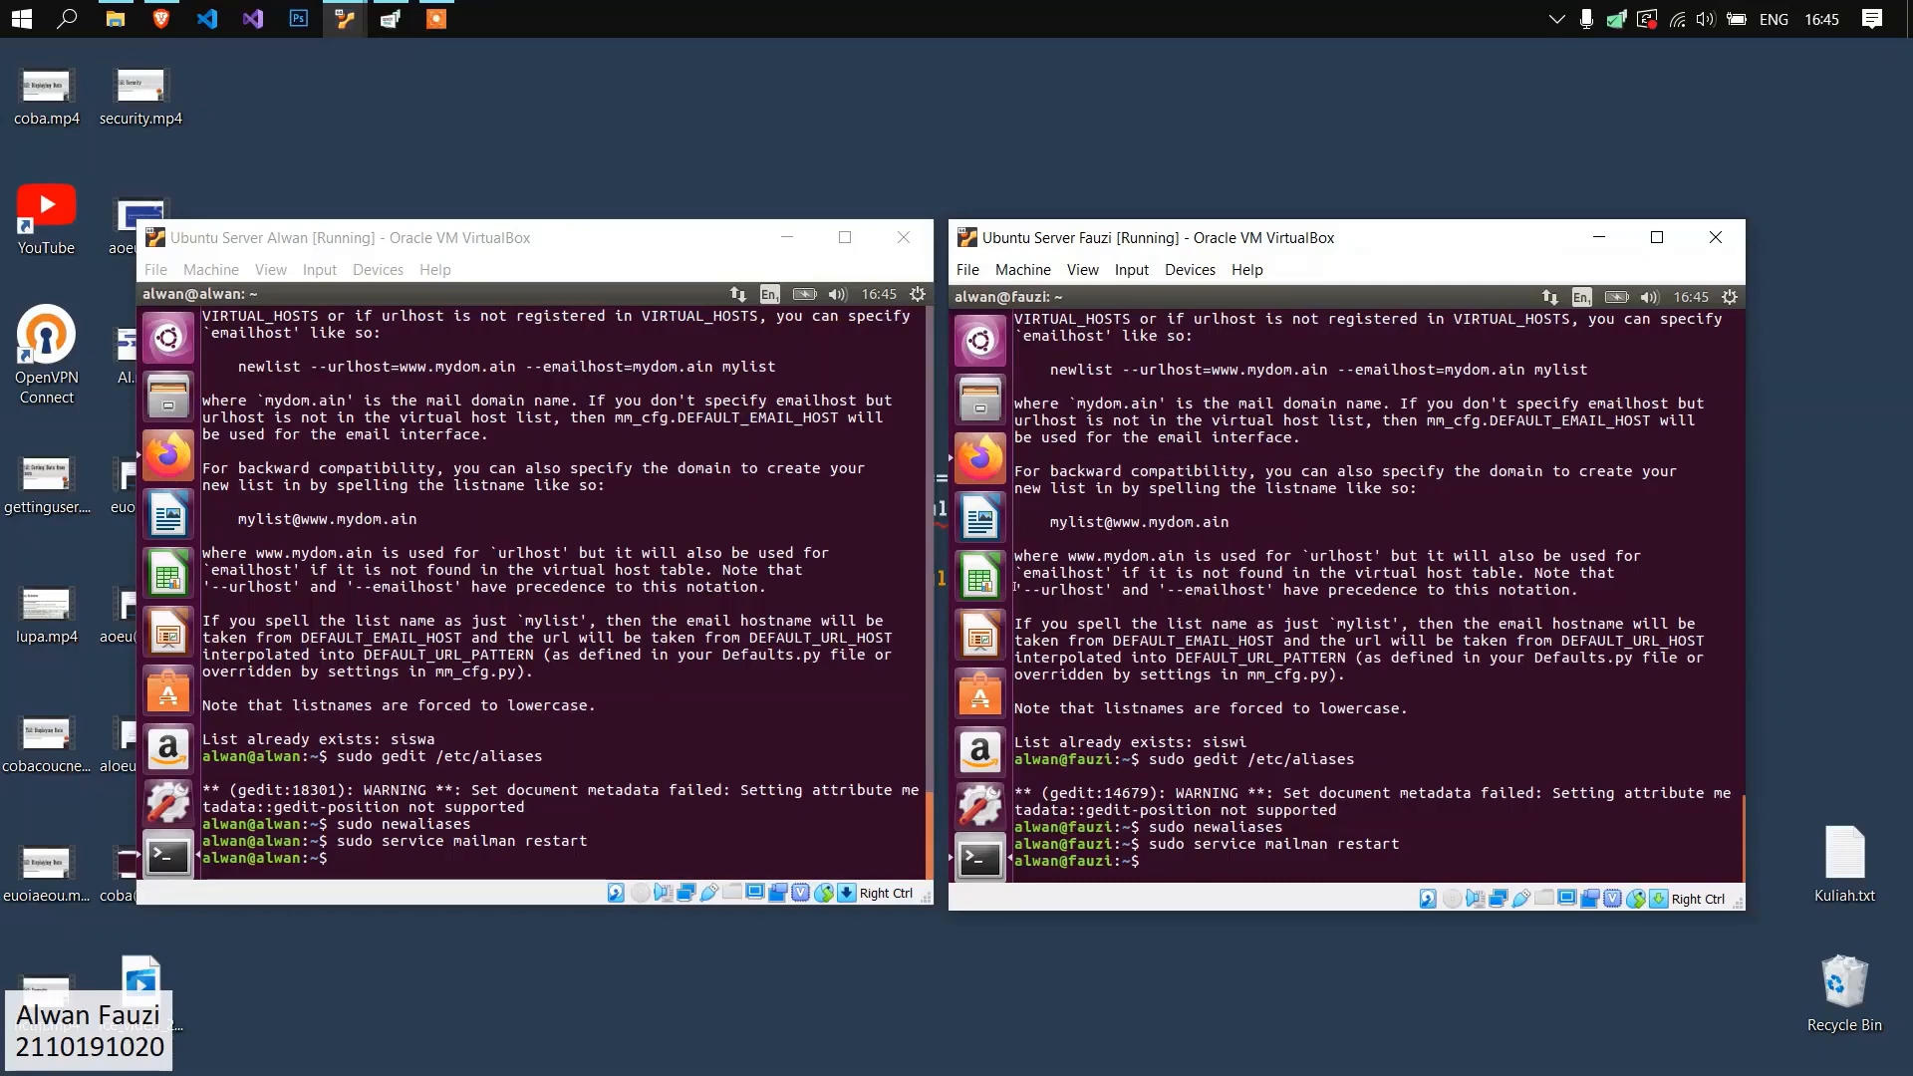
Enable Apache's cgi module on the alwan.org server with sudo a2enmod cgi.
click(636, 605)
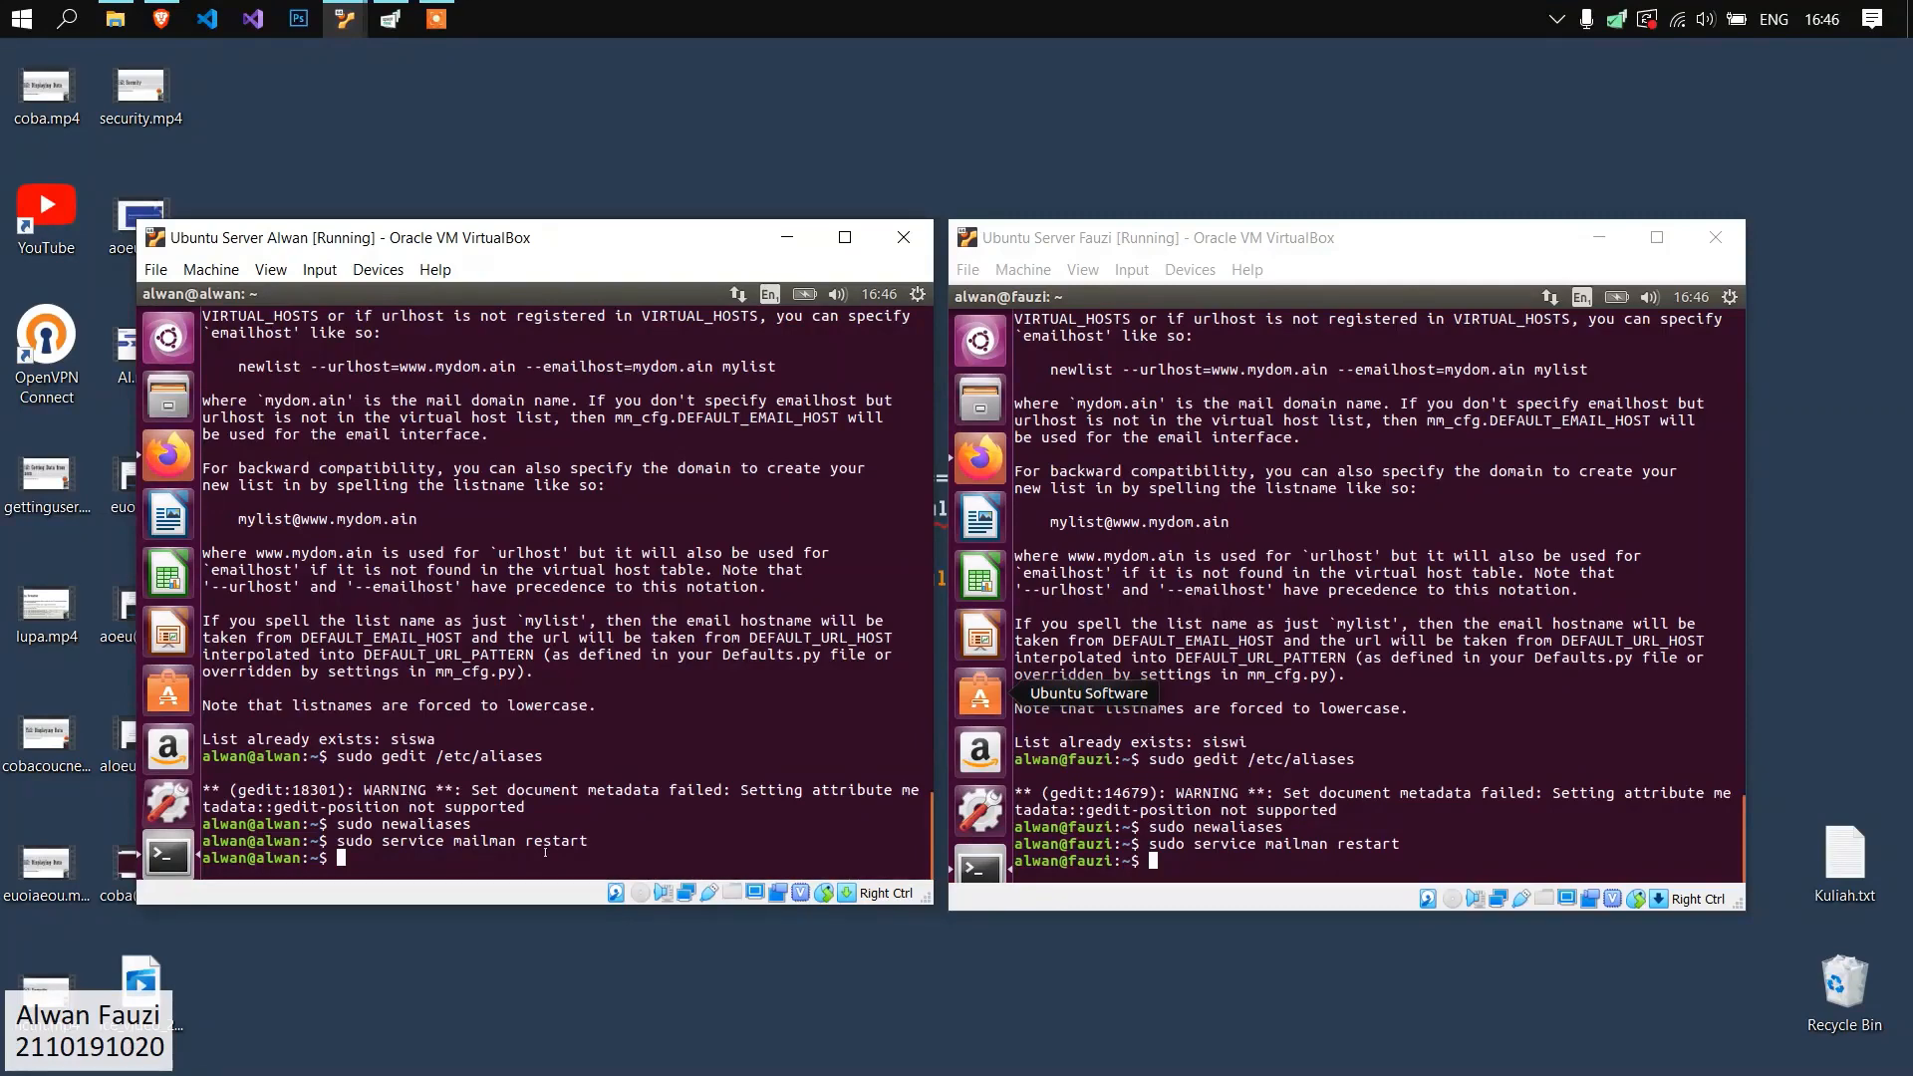
text(sudo a2enmod cgi)
key(Return)
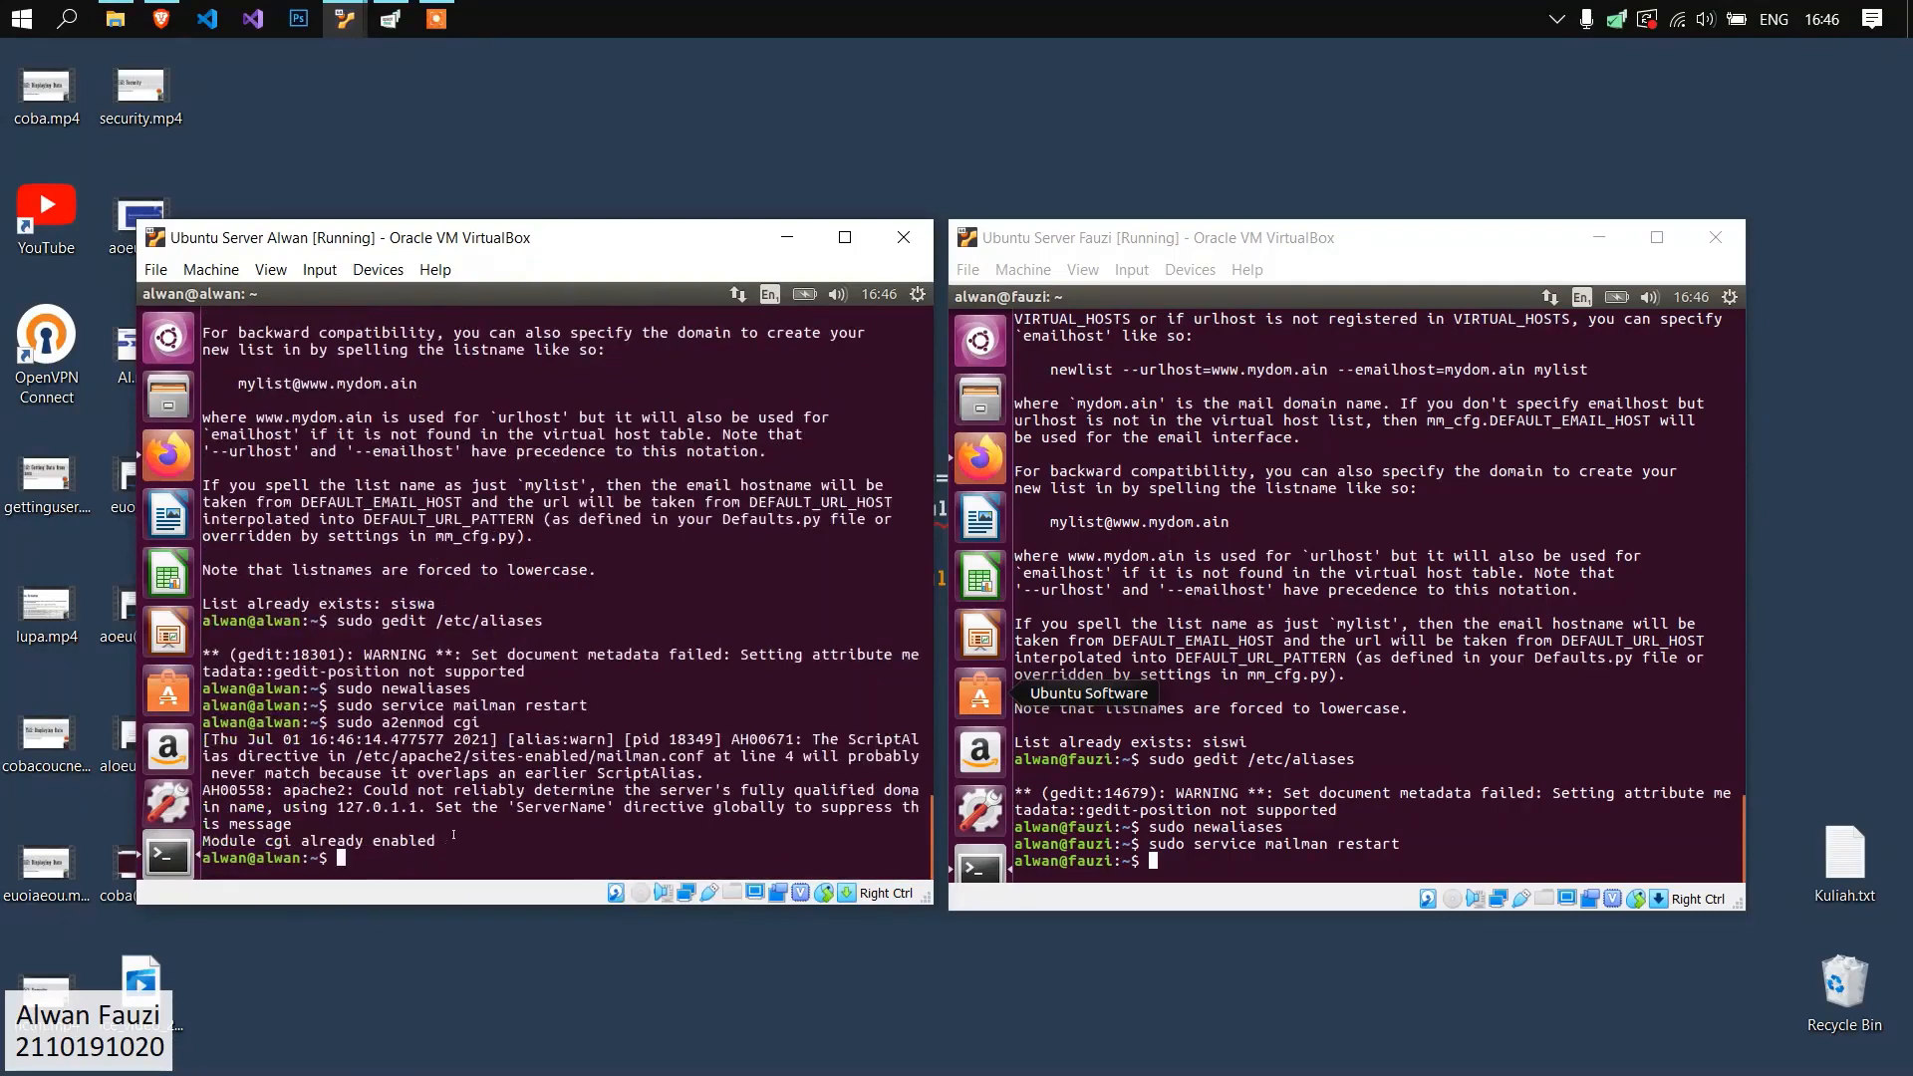
Enable Apache's cgi module on the fauzi.org server with sudo a2enmod cgi, and review the command on both servers.
click(1325, 823)
text(sudo a2enmod cgi)
key(Return)
click(618, 729)
drag(518, 723, 338, 724)
click(1345, 728)
drag(1320, 727, 1115, 727)
click(1111, 722)
Copy /etc/mailman/apache.conf to /etc/apache2/sites-available/mailman.conf with sudo on the alwan.org server.
click(732, 691)
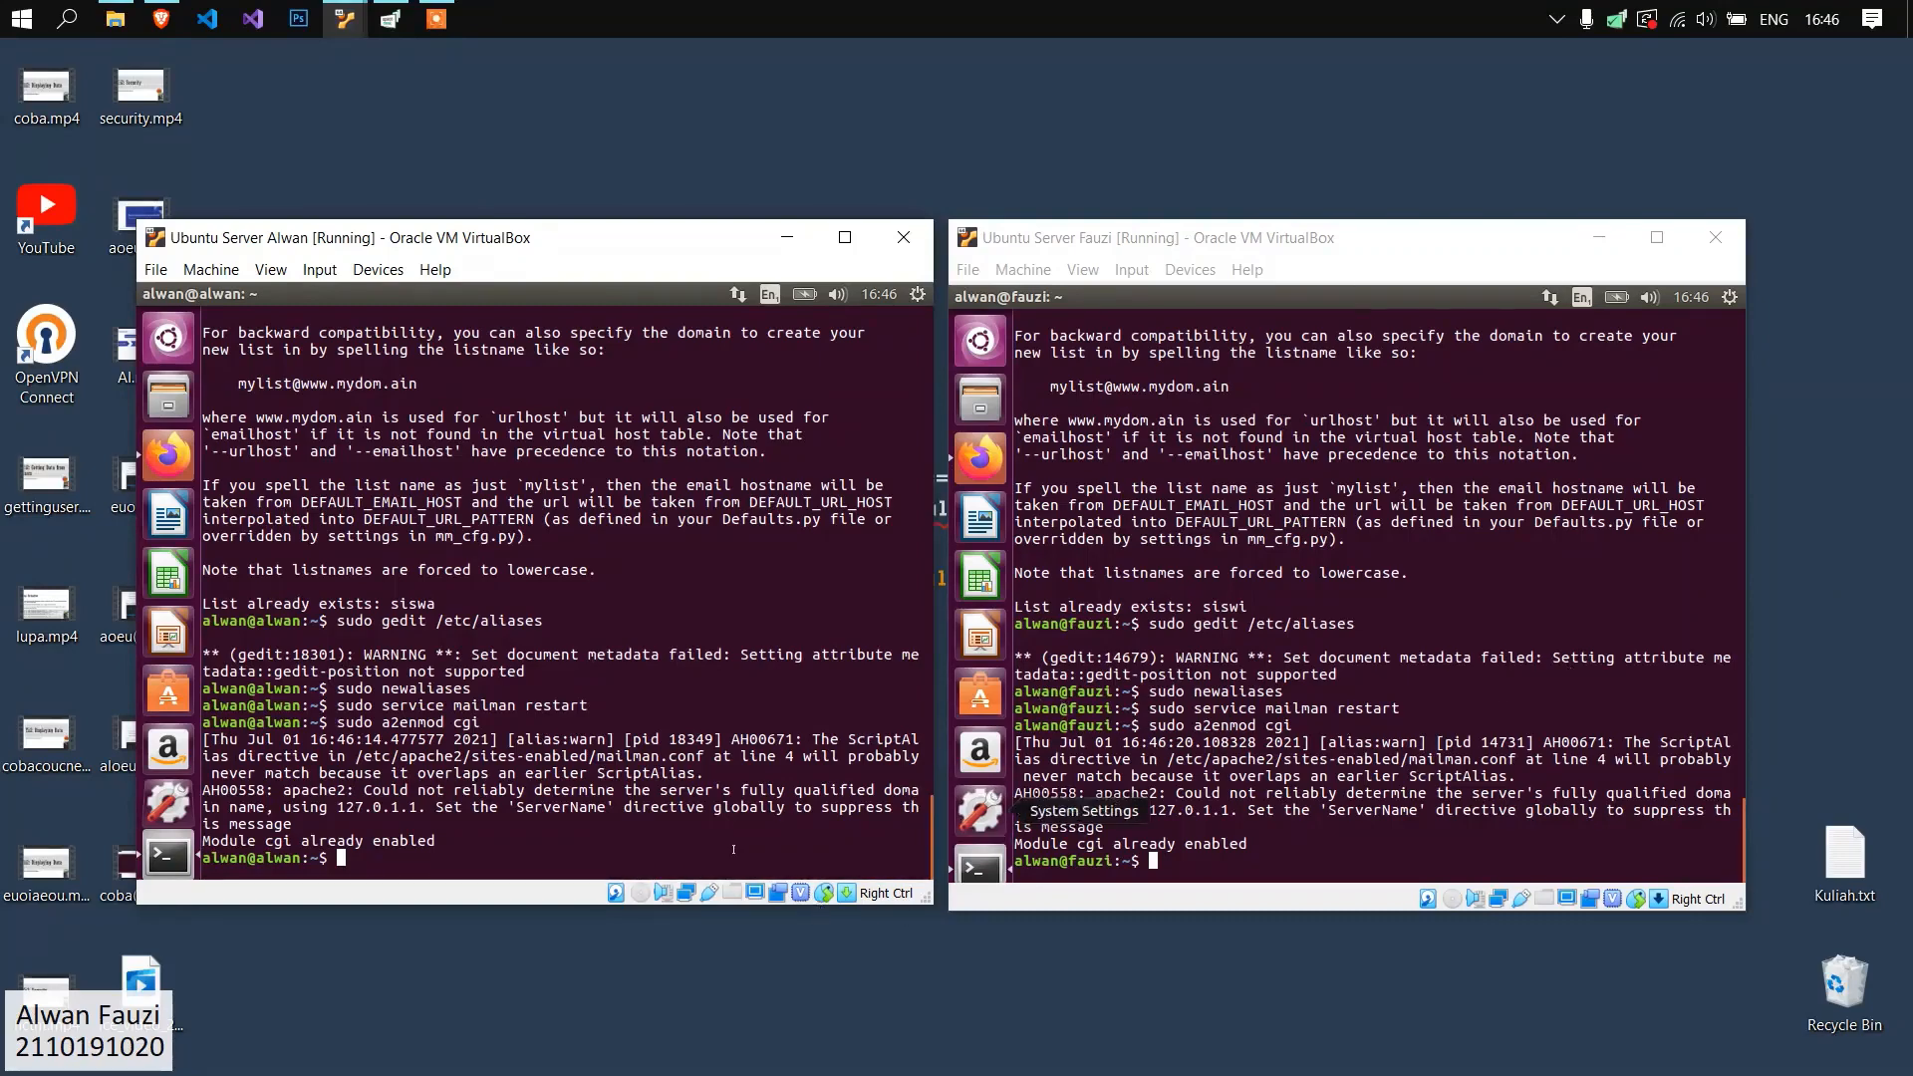
text(sudo cp /etc/mailman/apache)
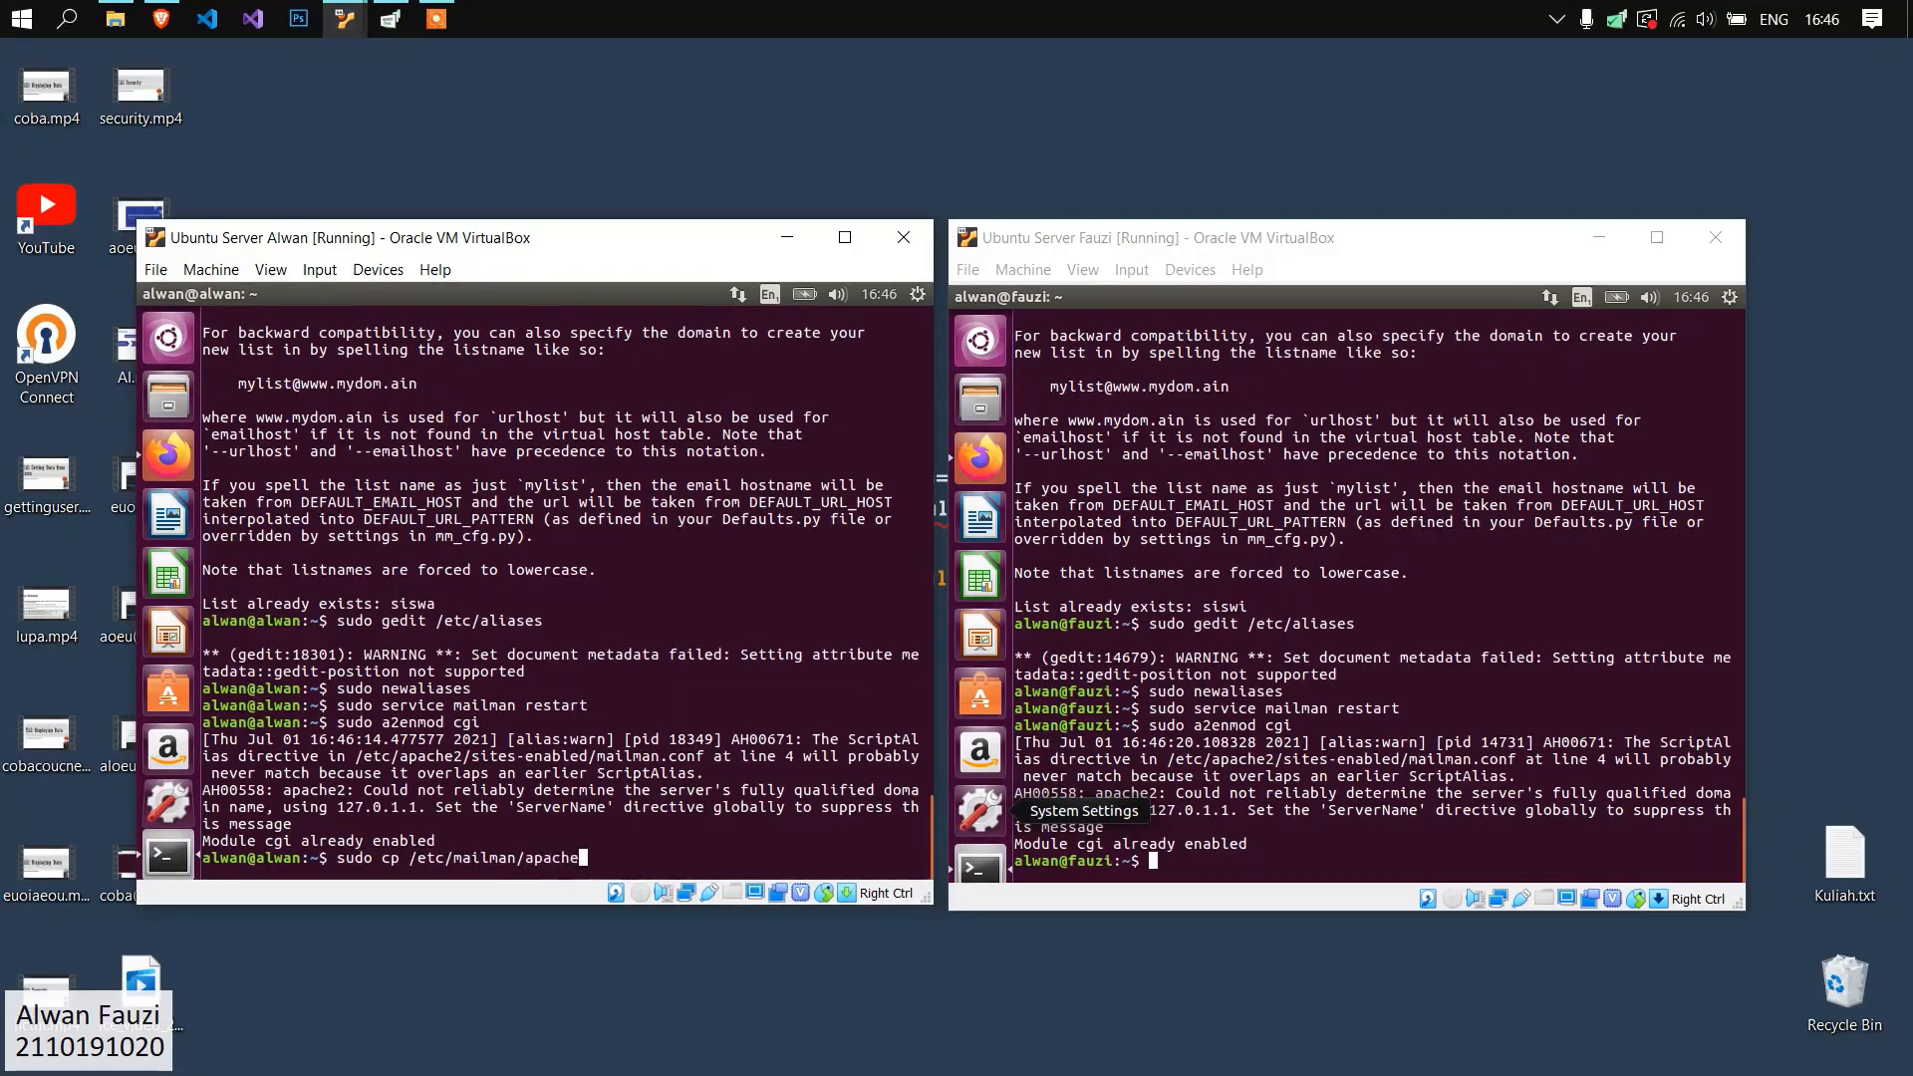
text(.conf /etc/apache21)
text(sites-availabel)
text(/mailman.conf)
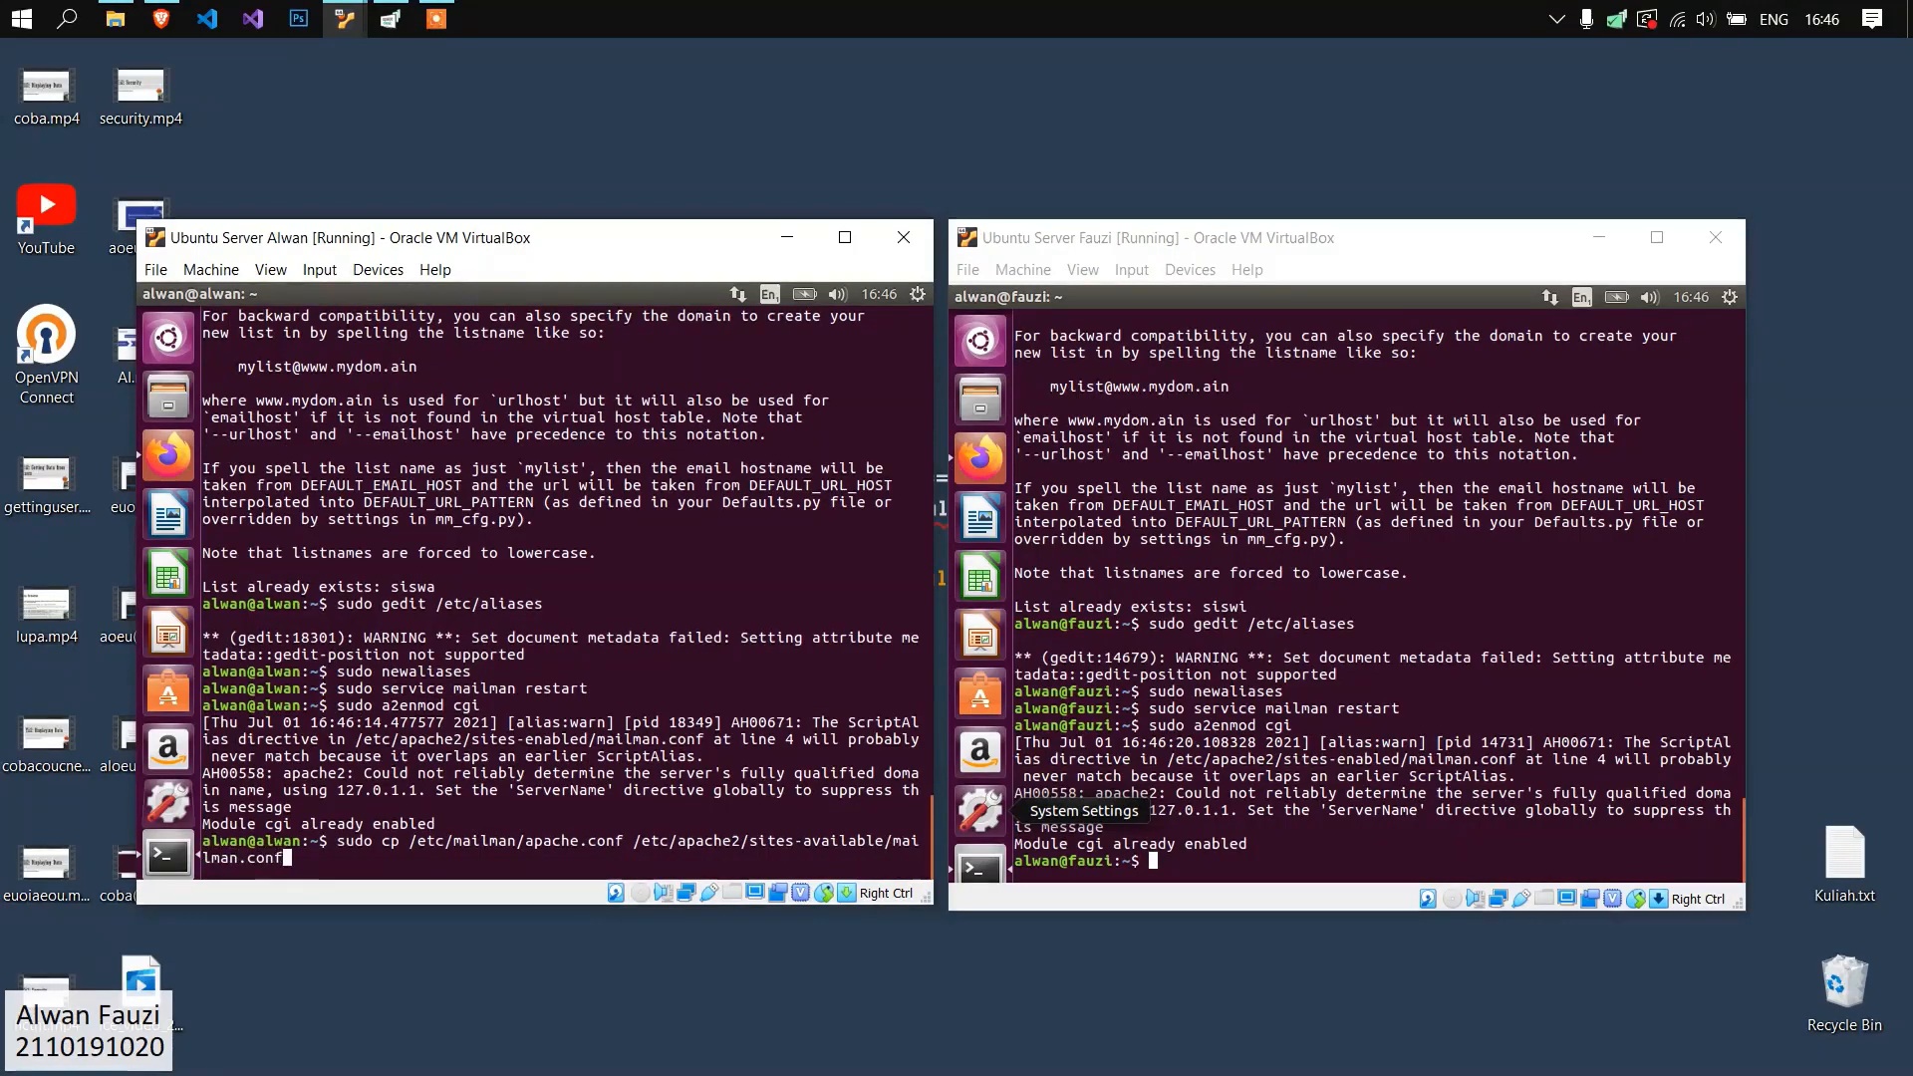
key(Return)
click(1118, 844)
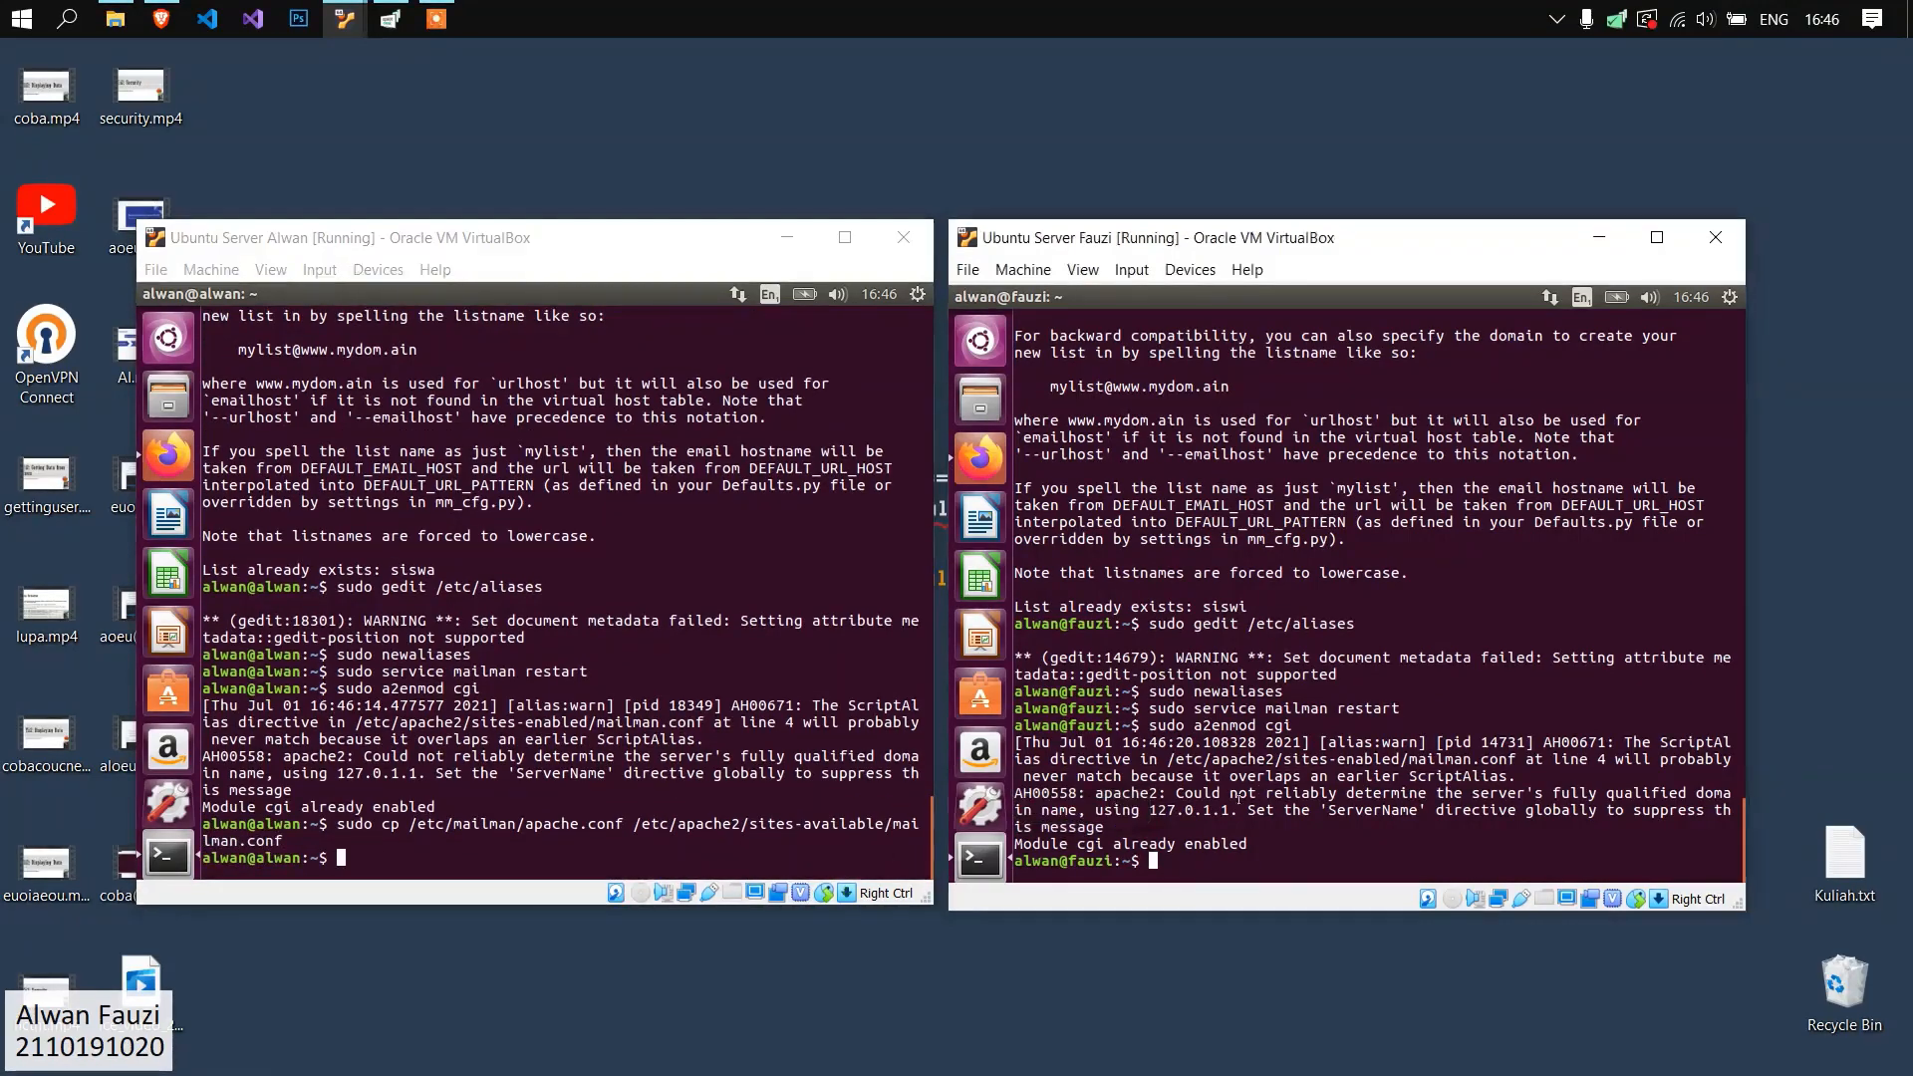
Enable the Mailman site on the alwan.org server with sudo a2ensite mailman.conf, and check the output.
click(590, 848)
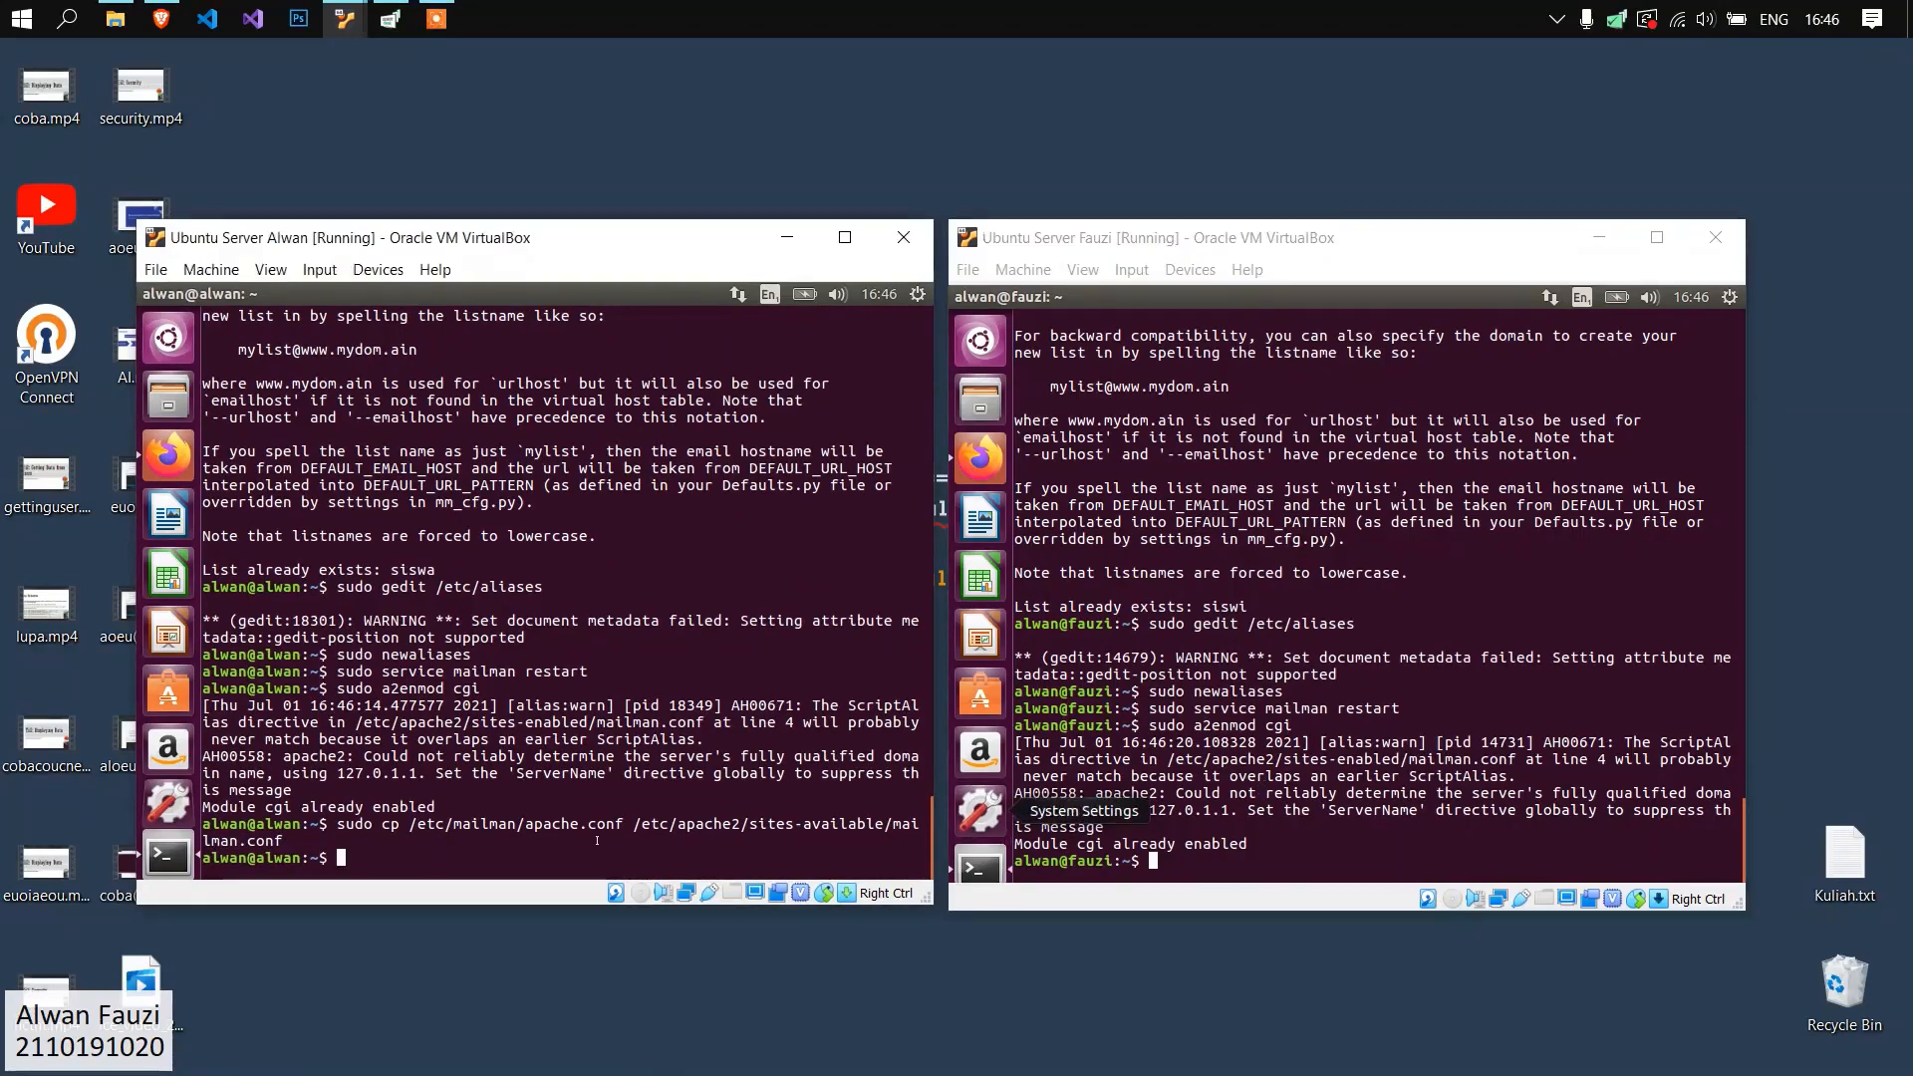
text(sudo a2ensite mailman.conf)
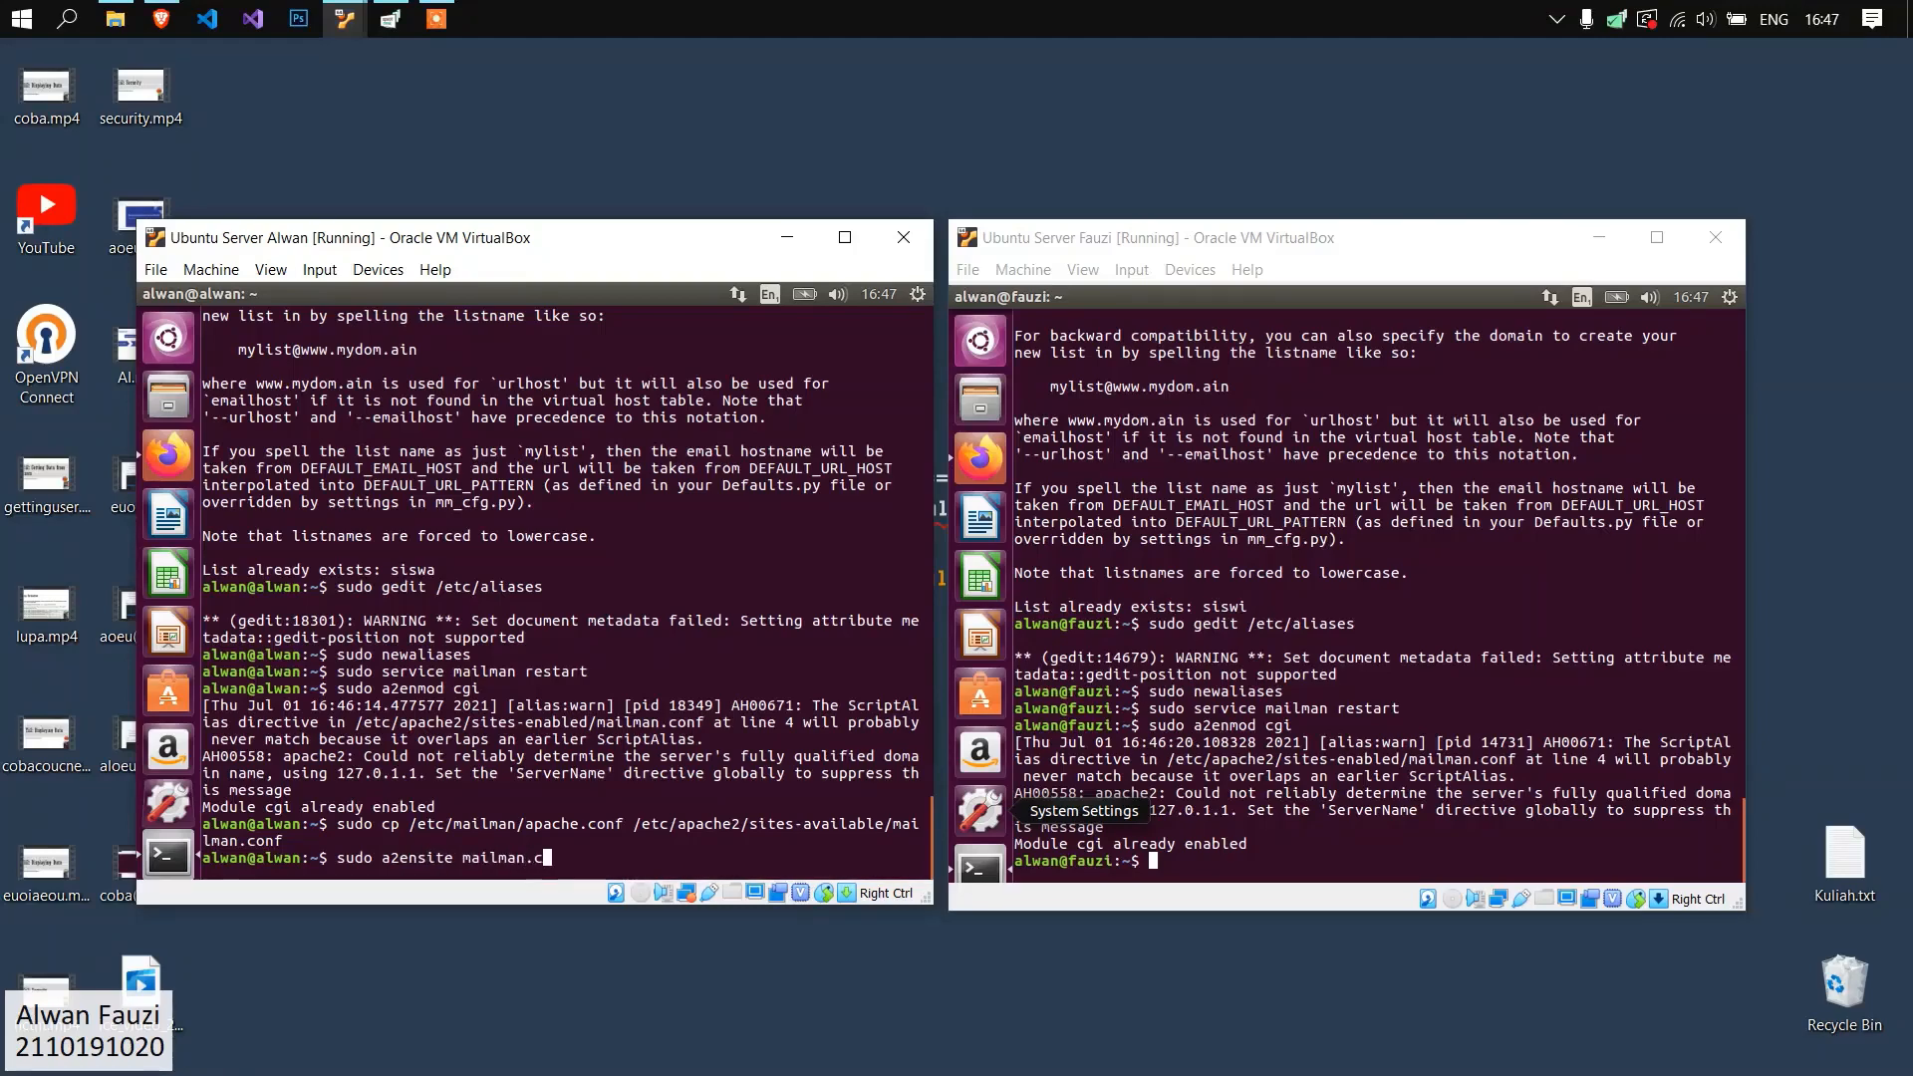
key(Return)
drag(465, 845, 203, 842)
click(464, 788)
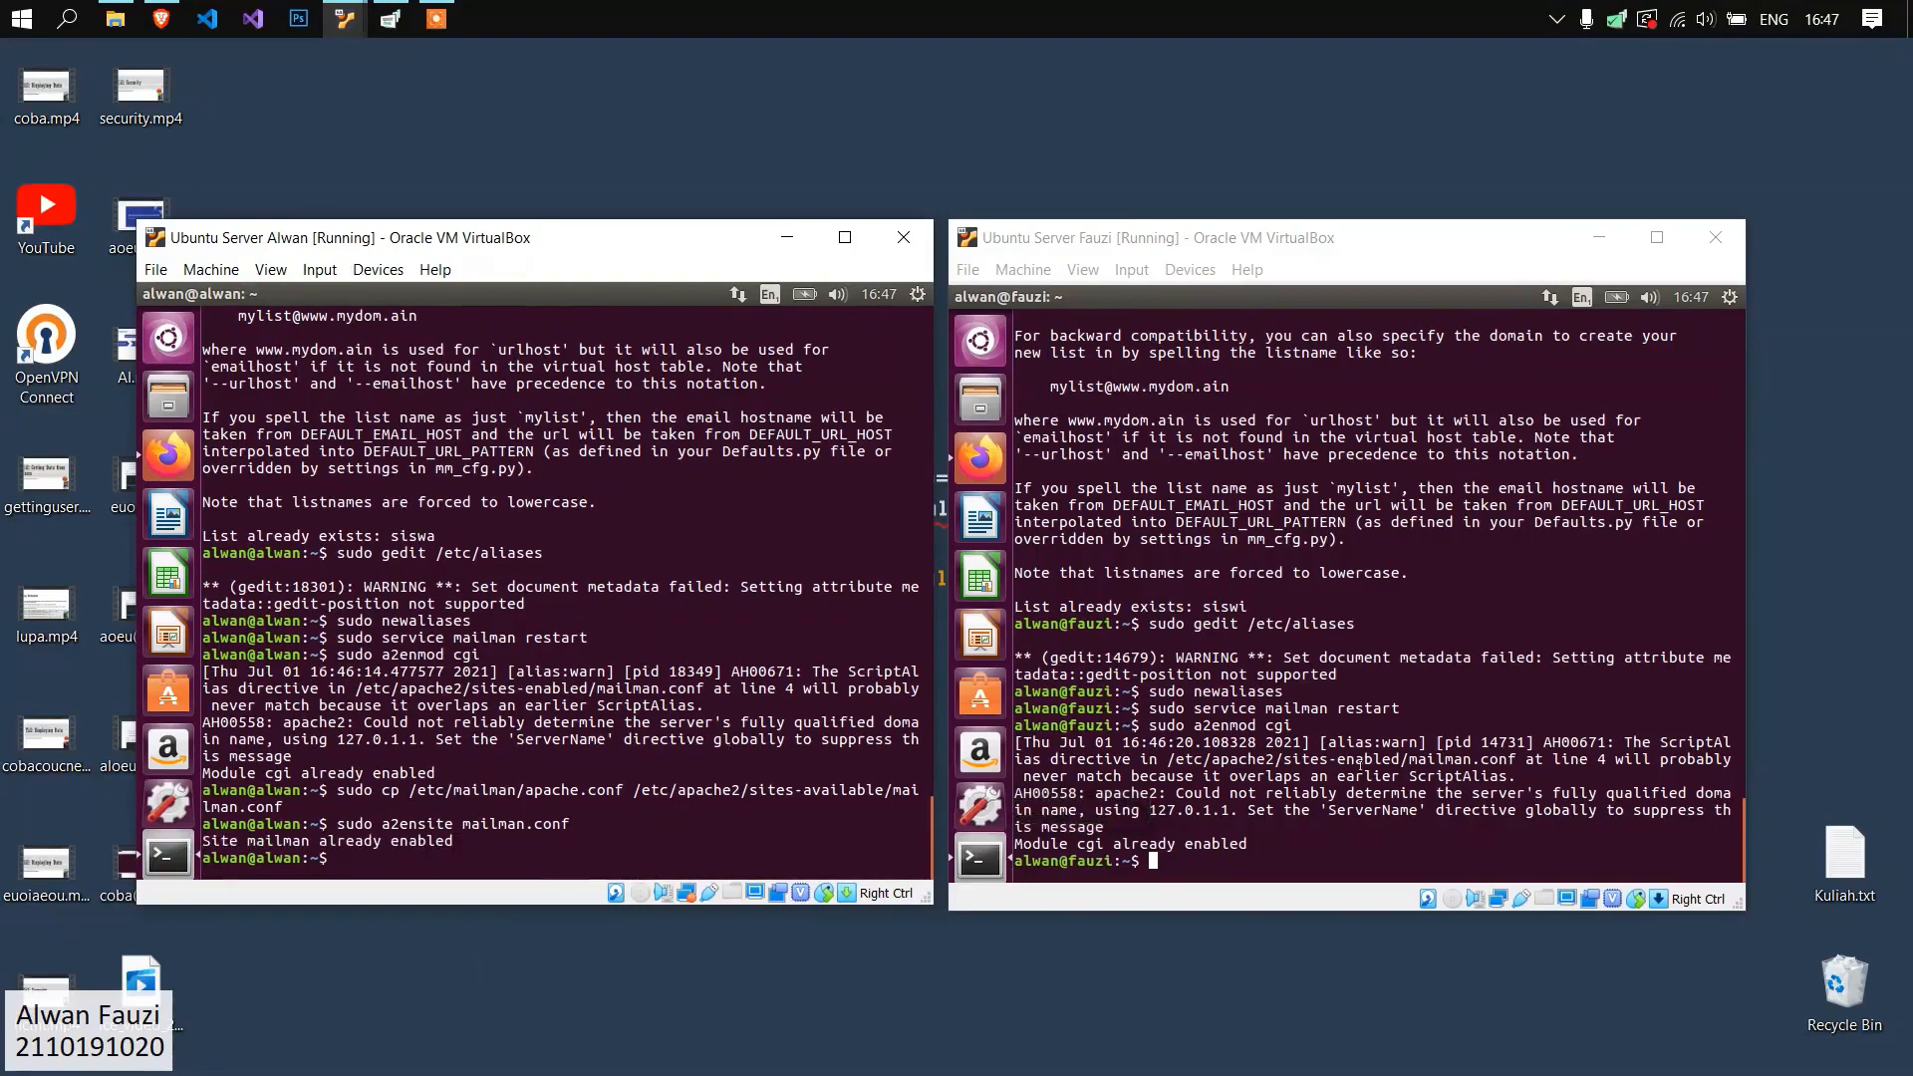
Copy /etc/mailman/apache.conf to /etc/apache2/sites-available/mailman.conf with sudo on the fauzi.org server.
click(1420, 822)
text(sudo)
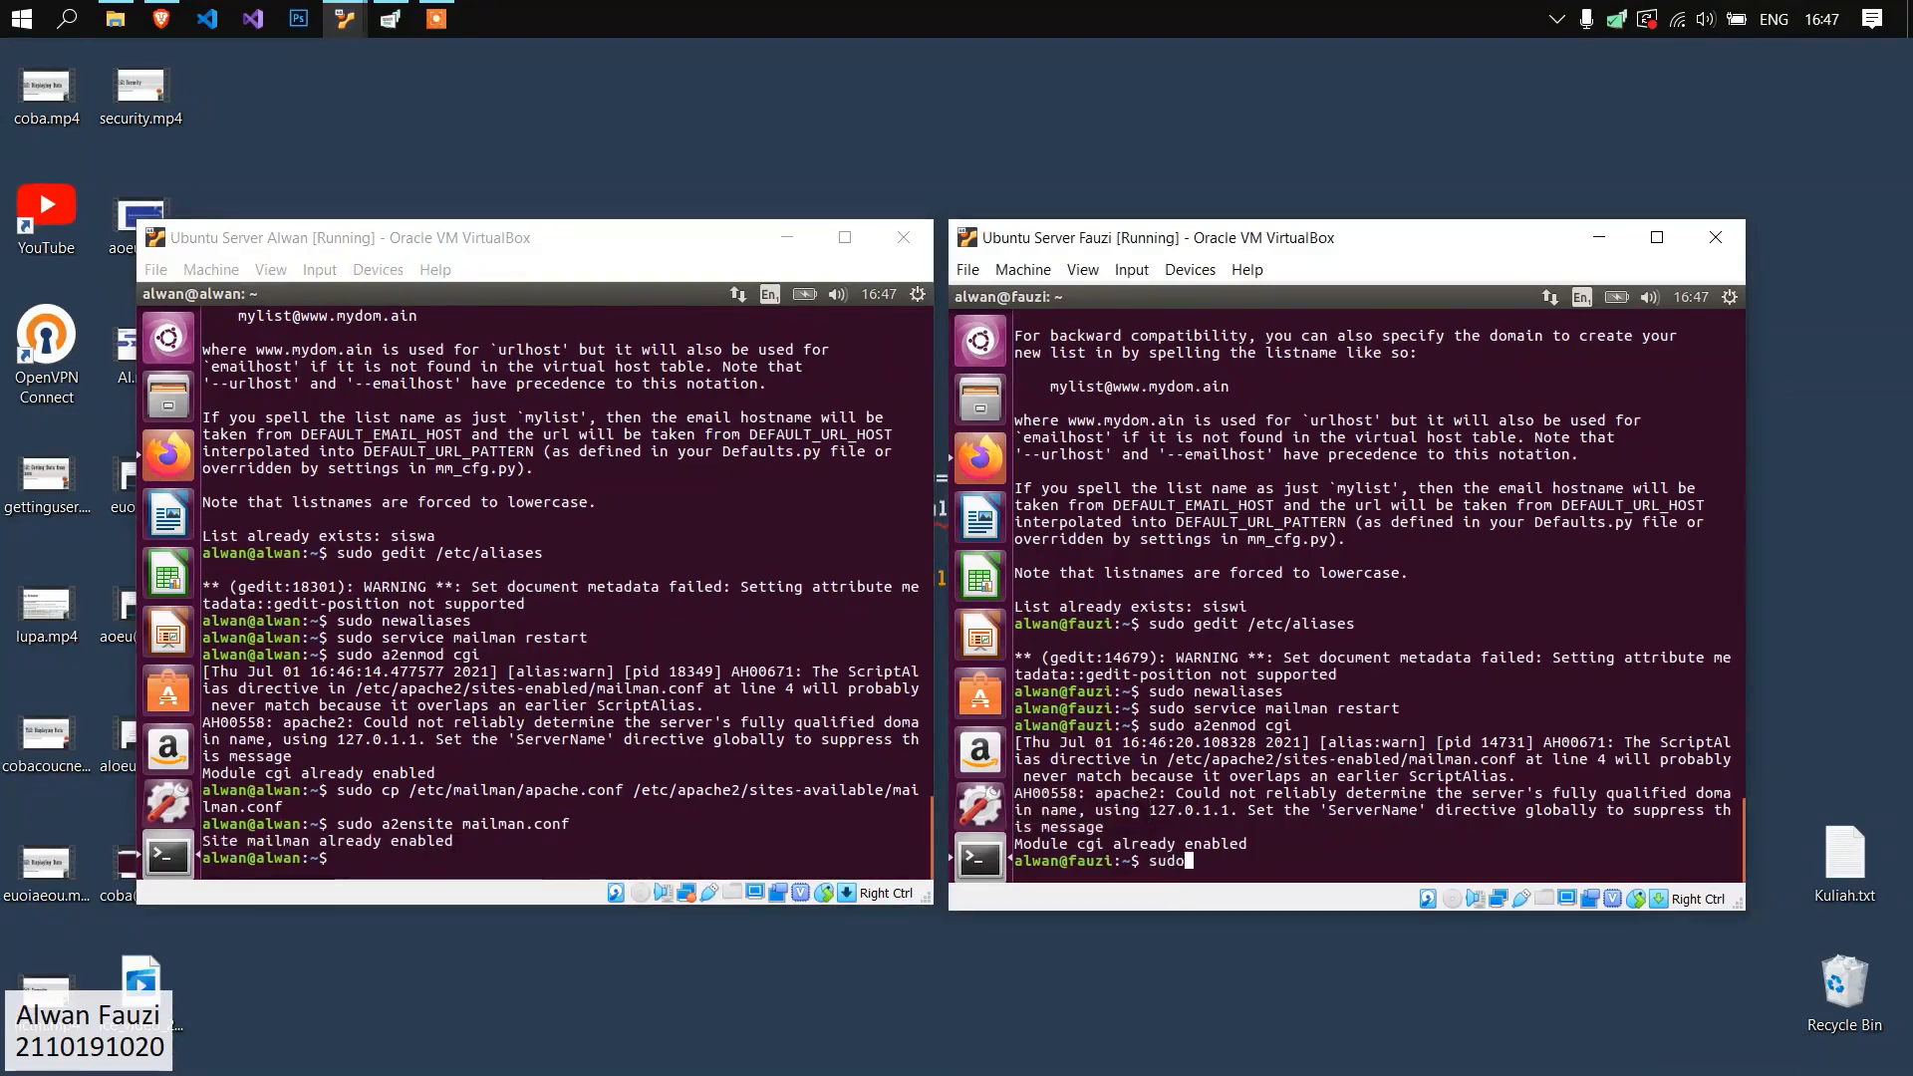
text( cp /etc/mailman)
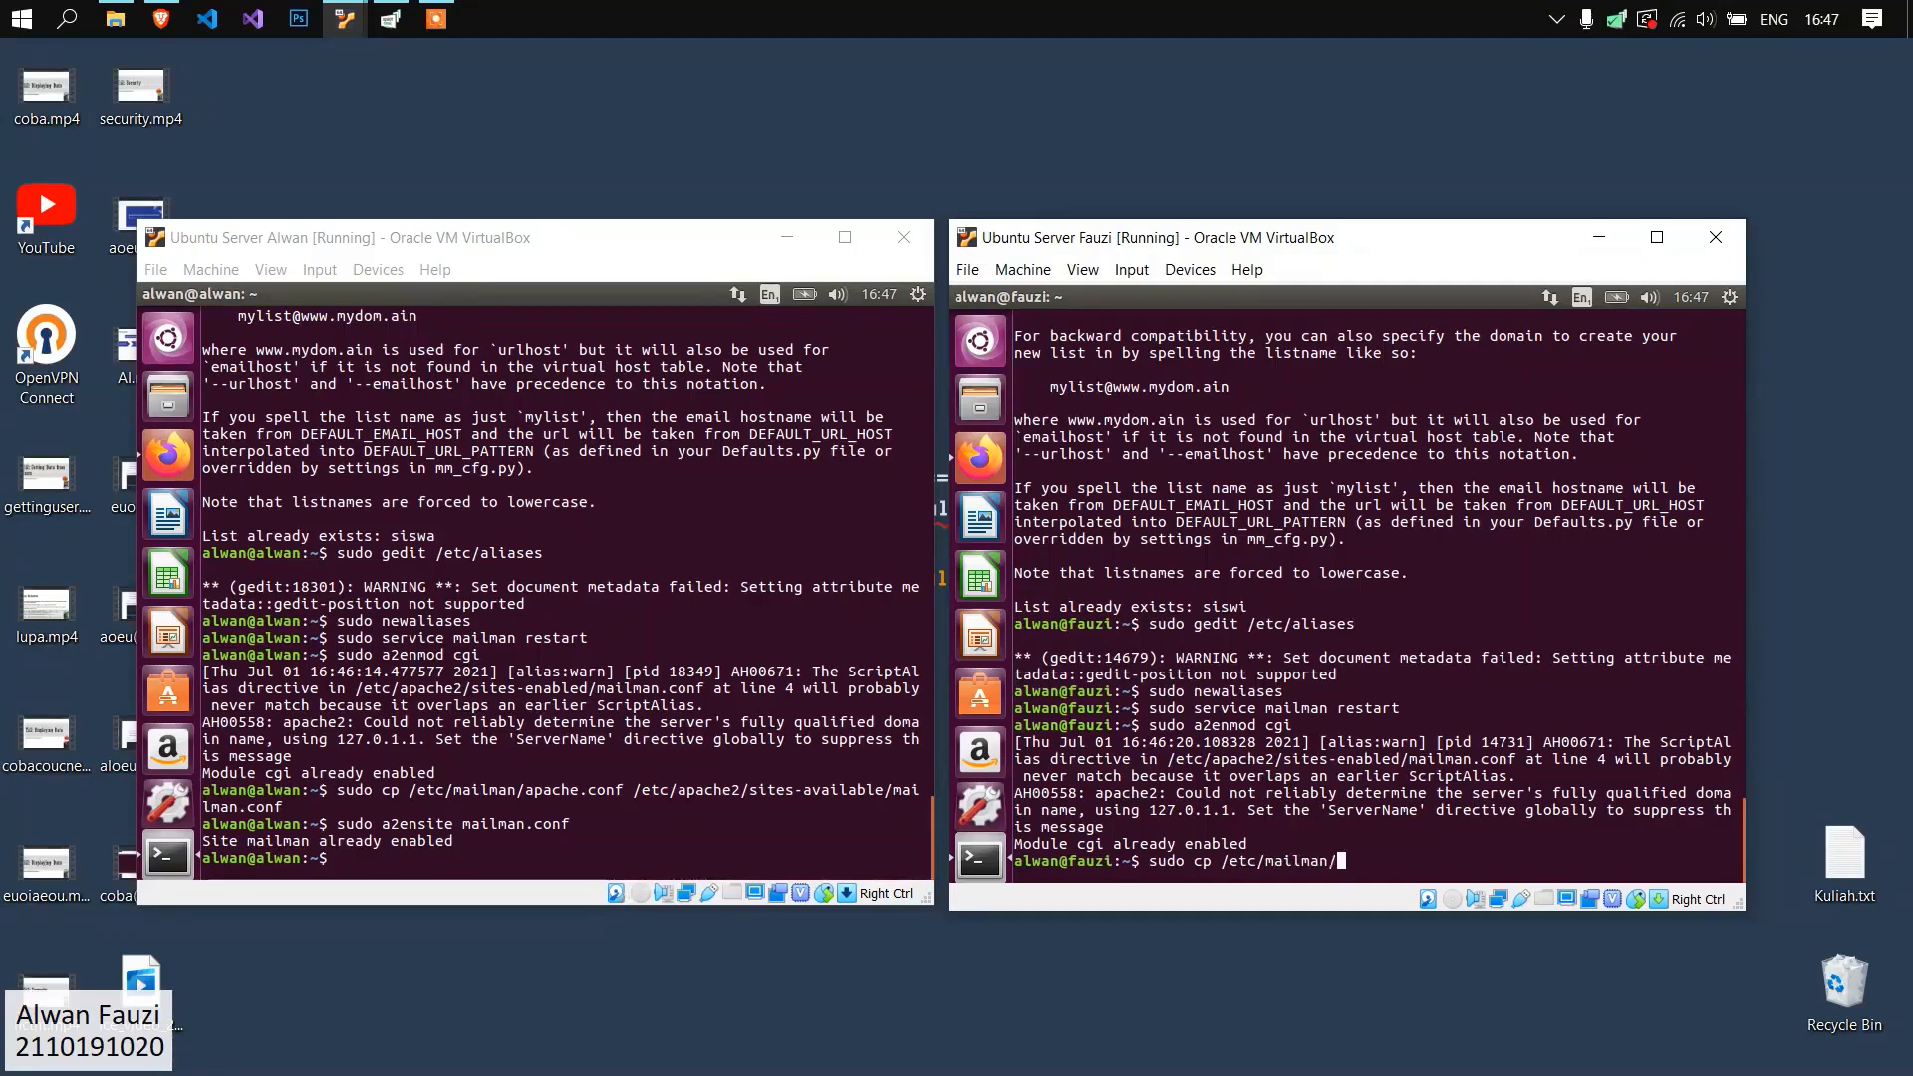
text(/)
text(apache.conf /etc/apache2/sites-available/mailman.conf)
key(Return)
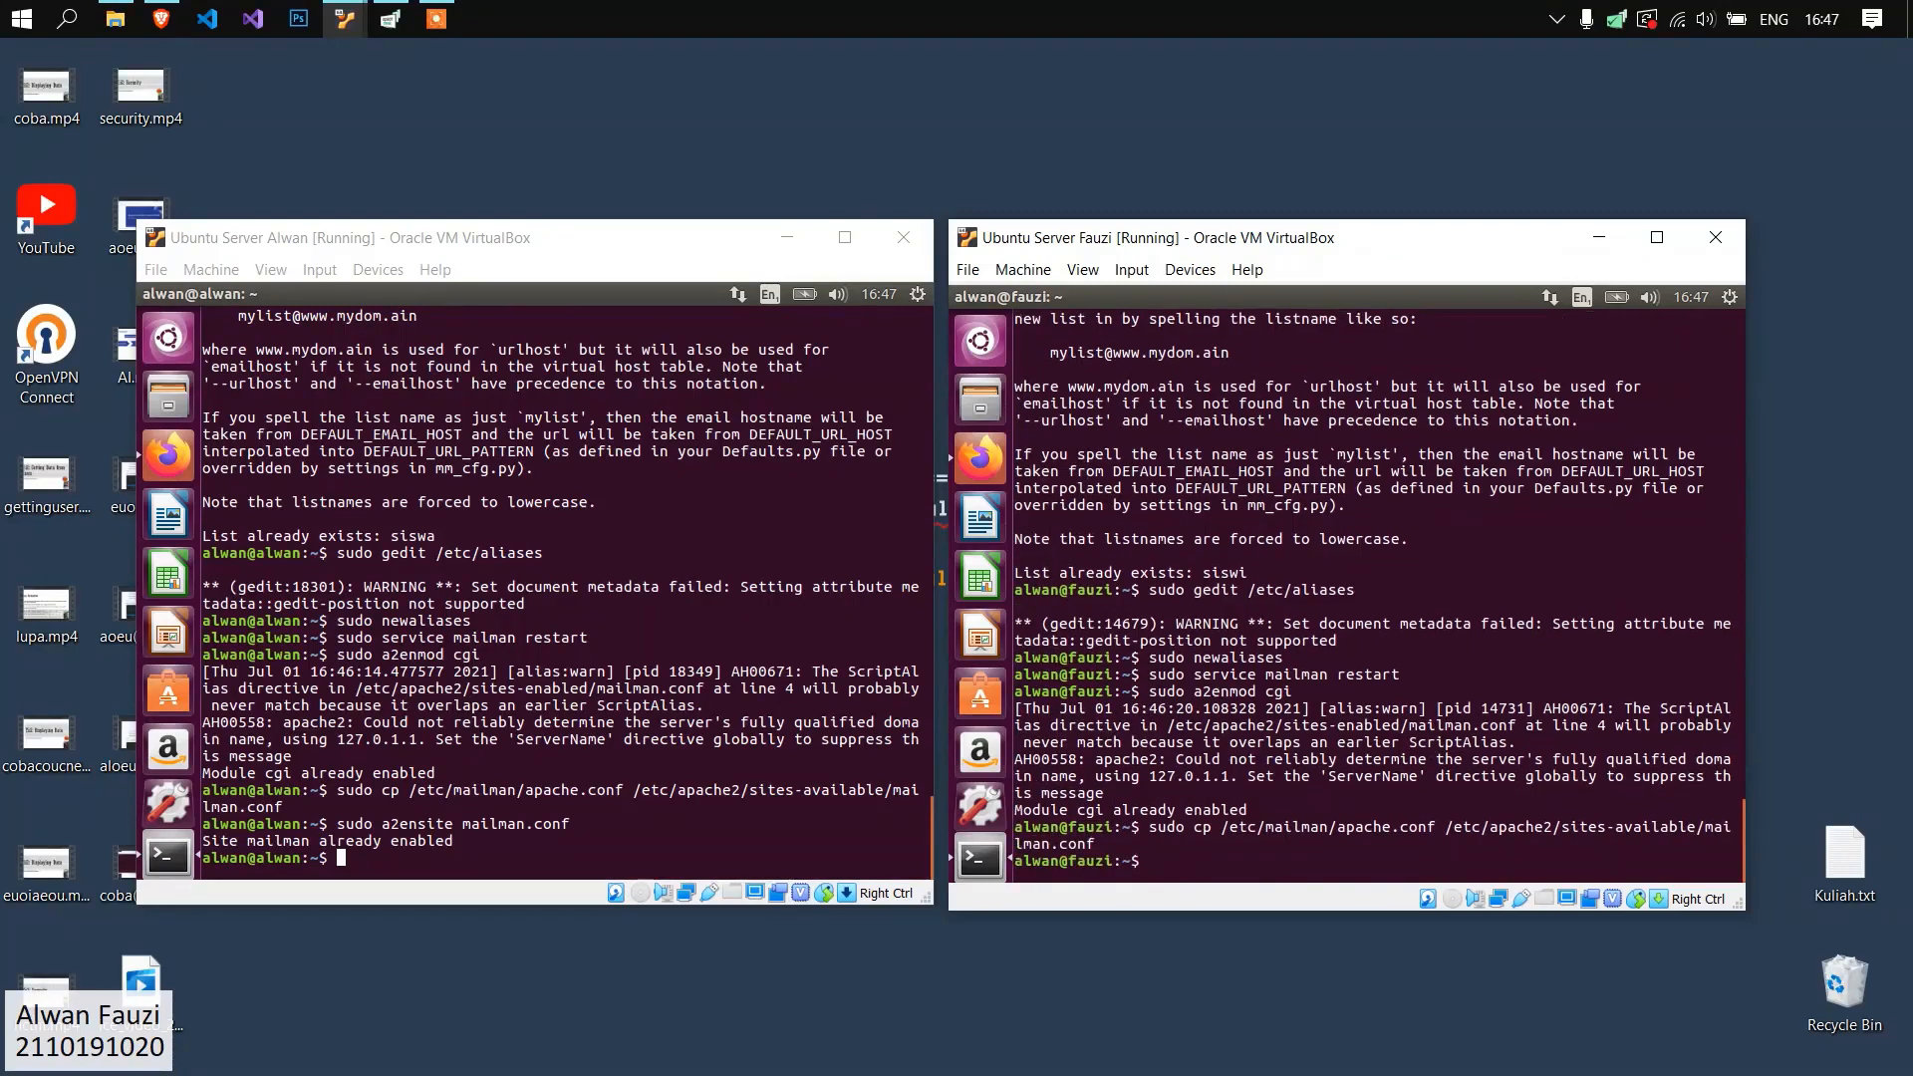
Enable the Mailman site on the fauzi.org server with sudo a2ensite mailman.conf.
text(sudo a)
text(2ensite mailma.co)
text(.)
key(Return)
Clear the terminals on the fauzi.org and alwan.org servers.
text(clear)
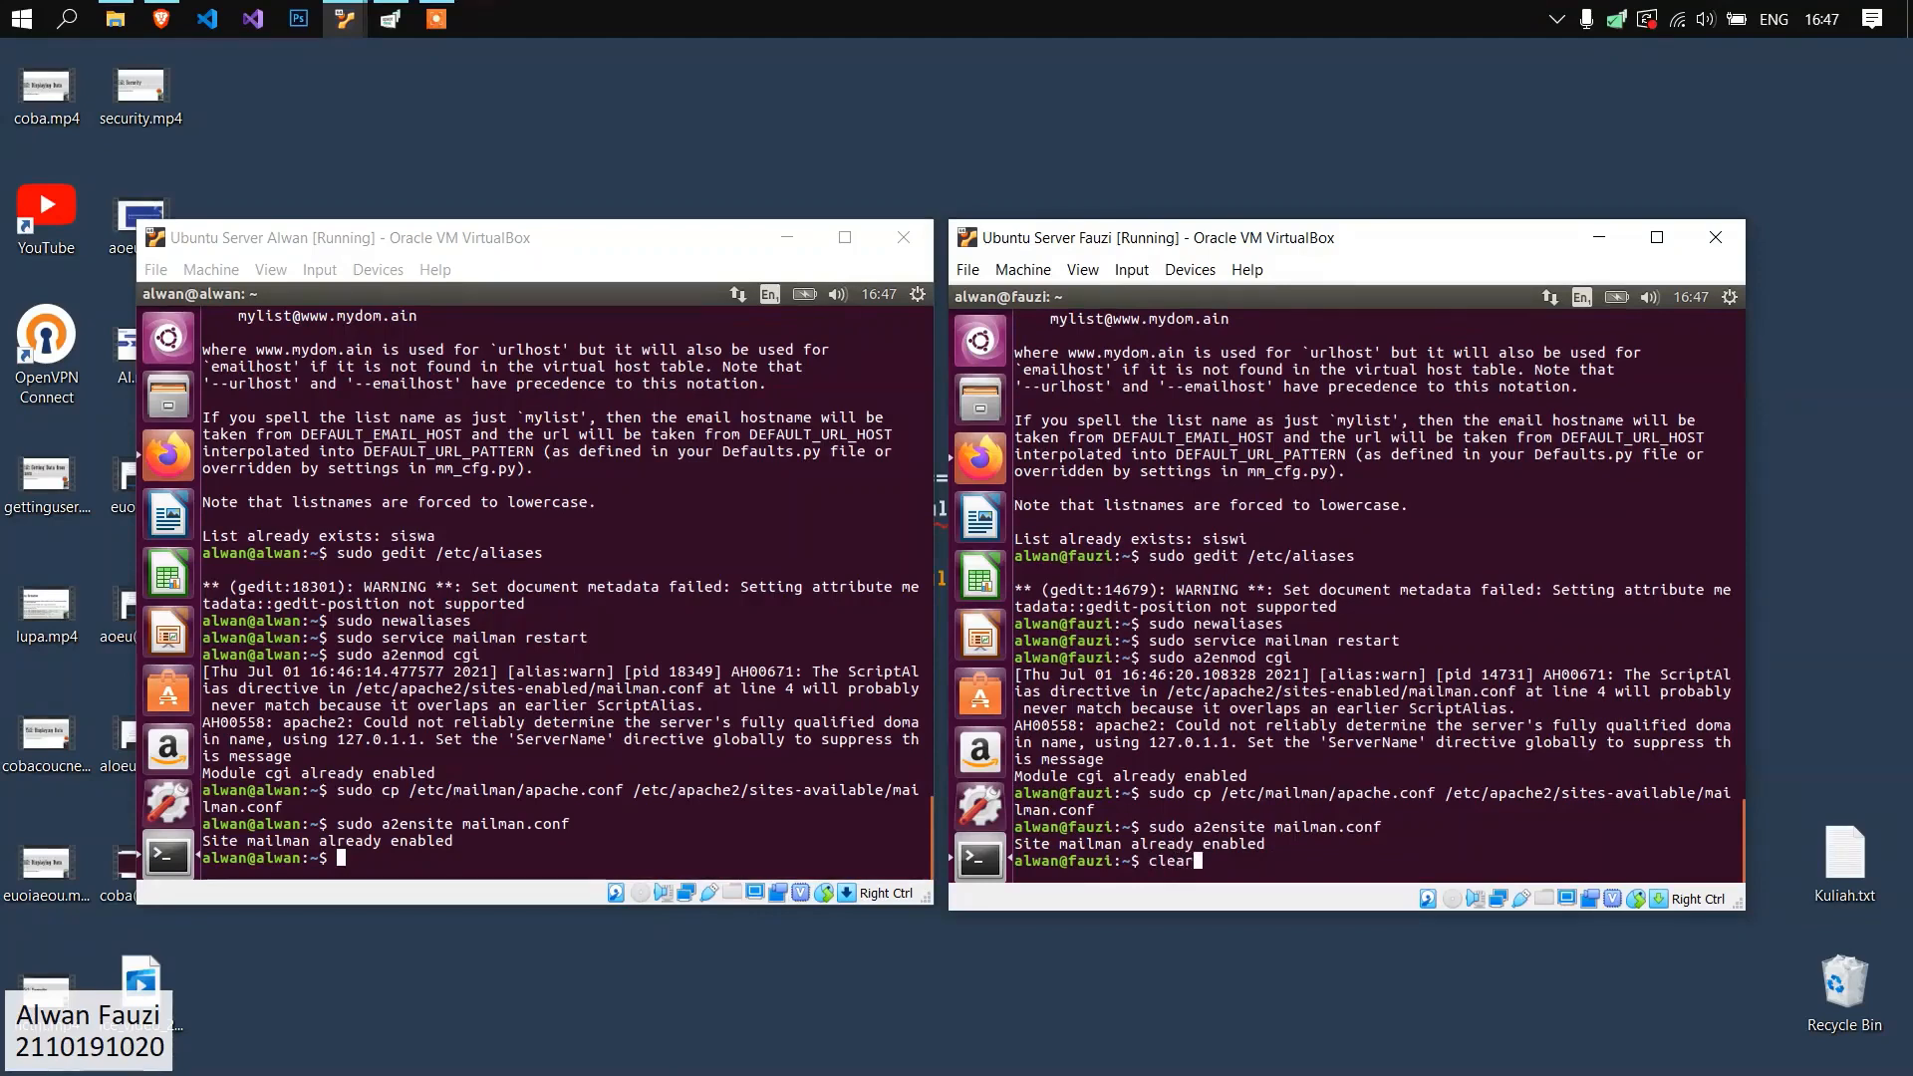
key(Return)
click(648, 715)
text(clear)
key(Return)
Restart the apache2 service with sudo on the alwan.org server.
text(sudo serv)
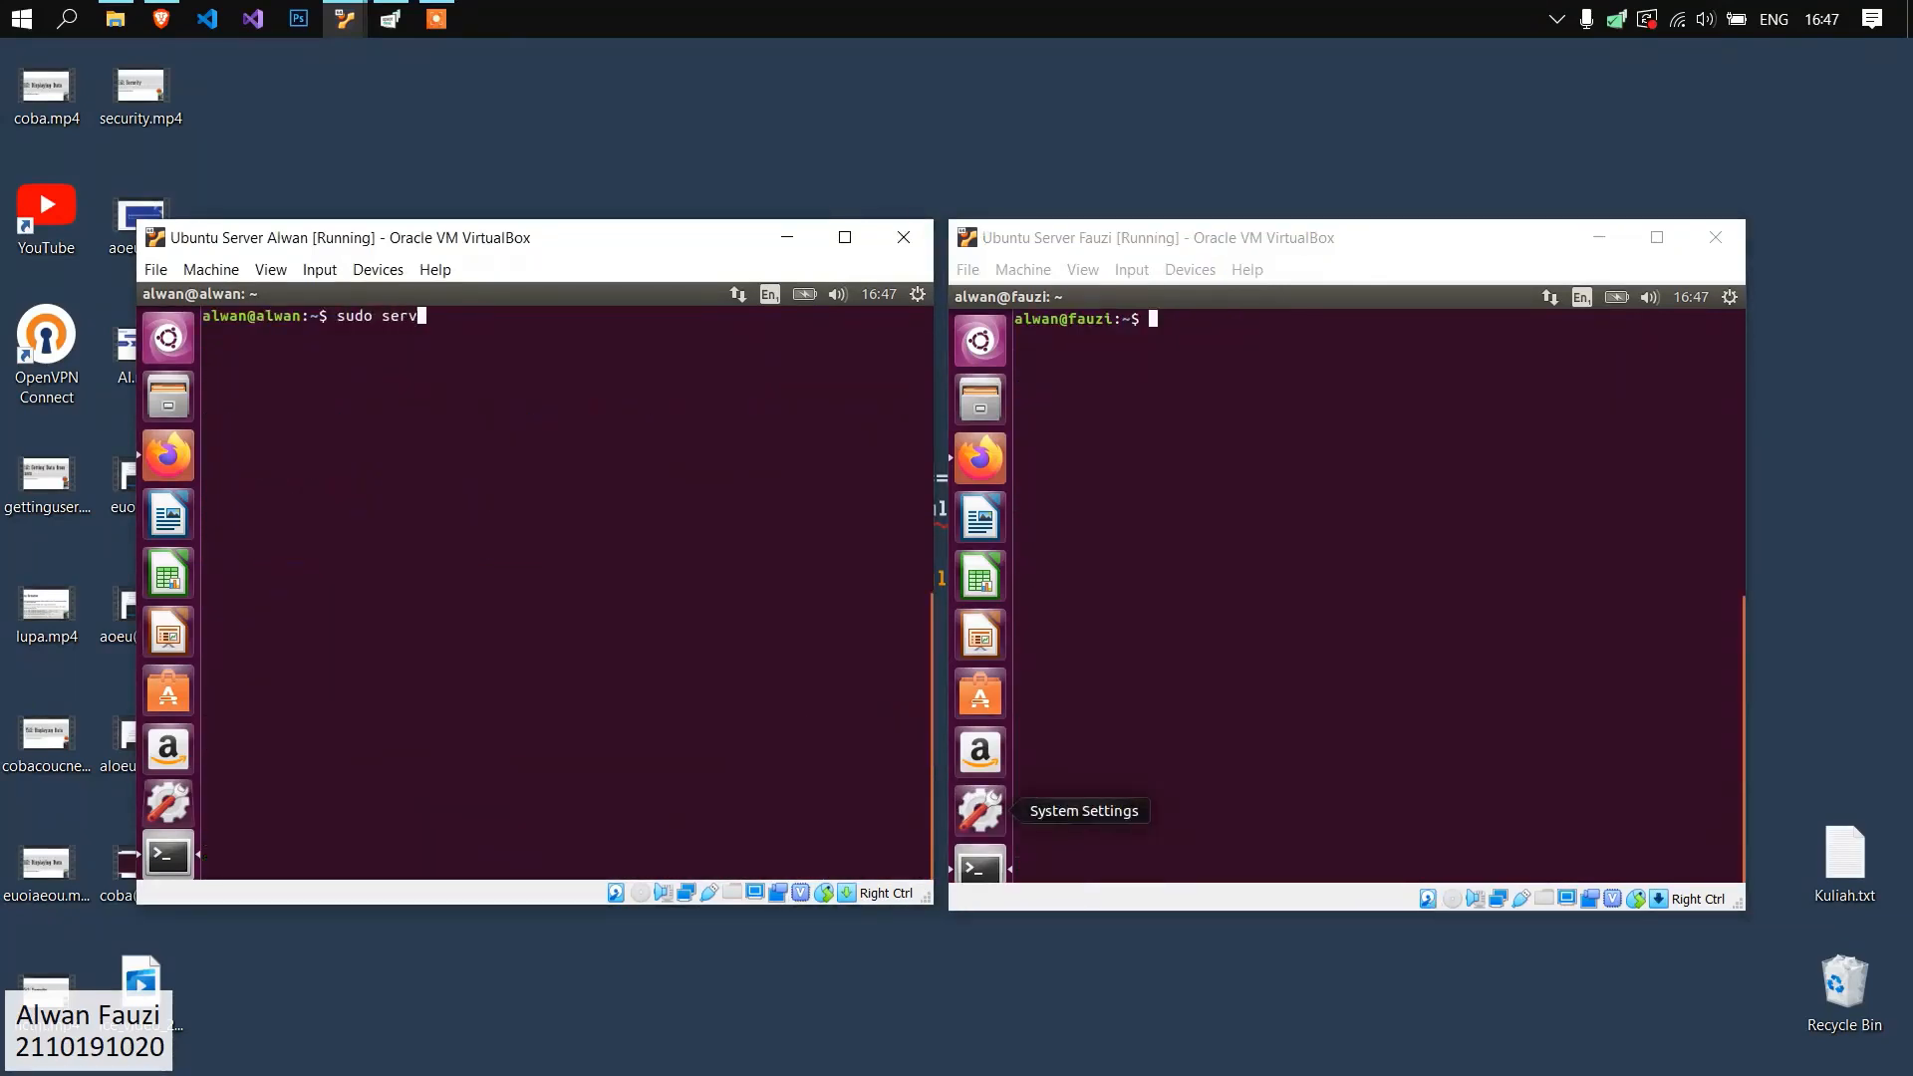
text(ice apache2 restart)
key(Return)
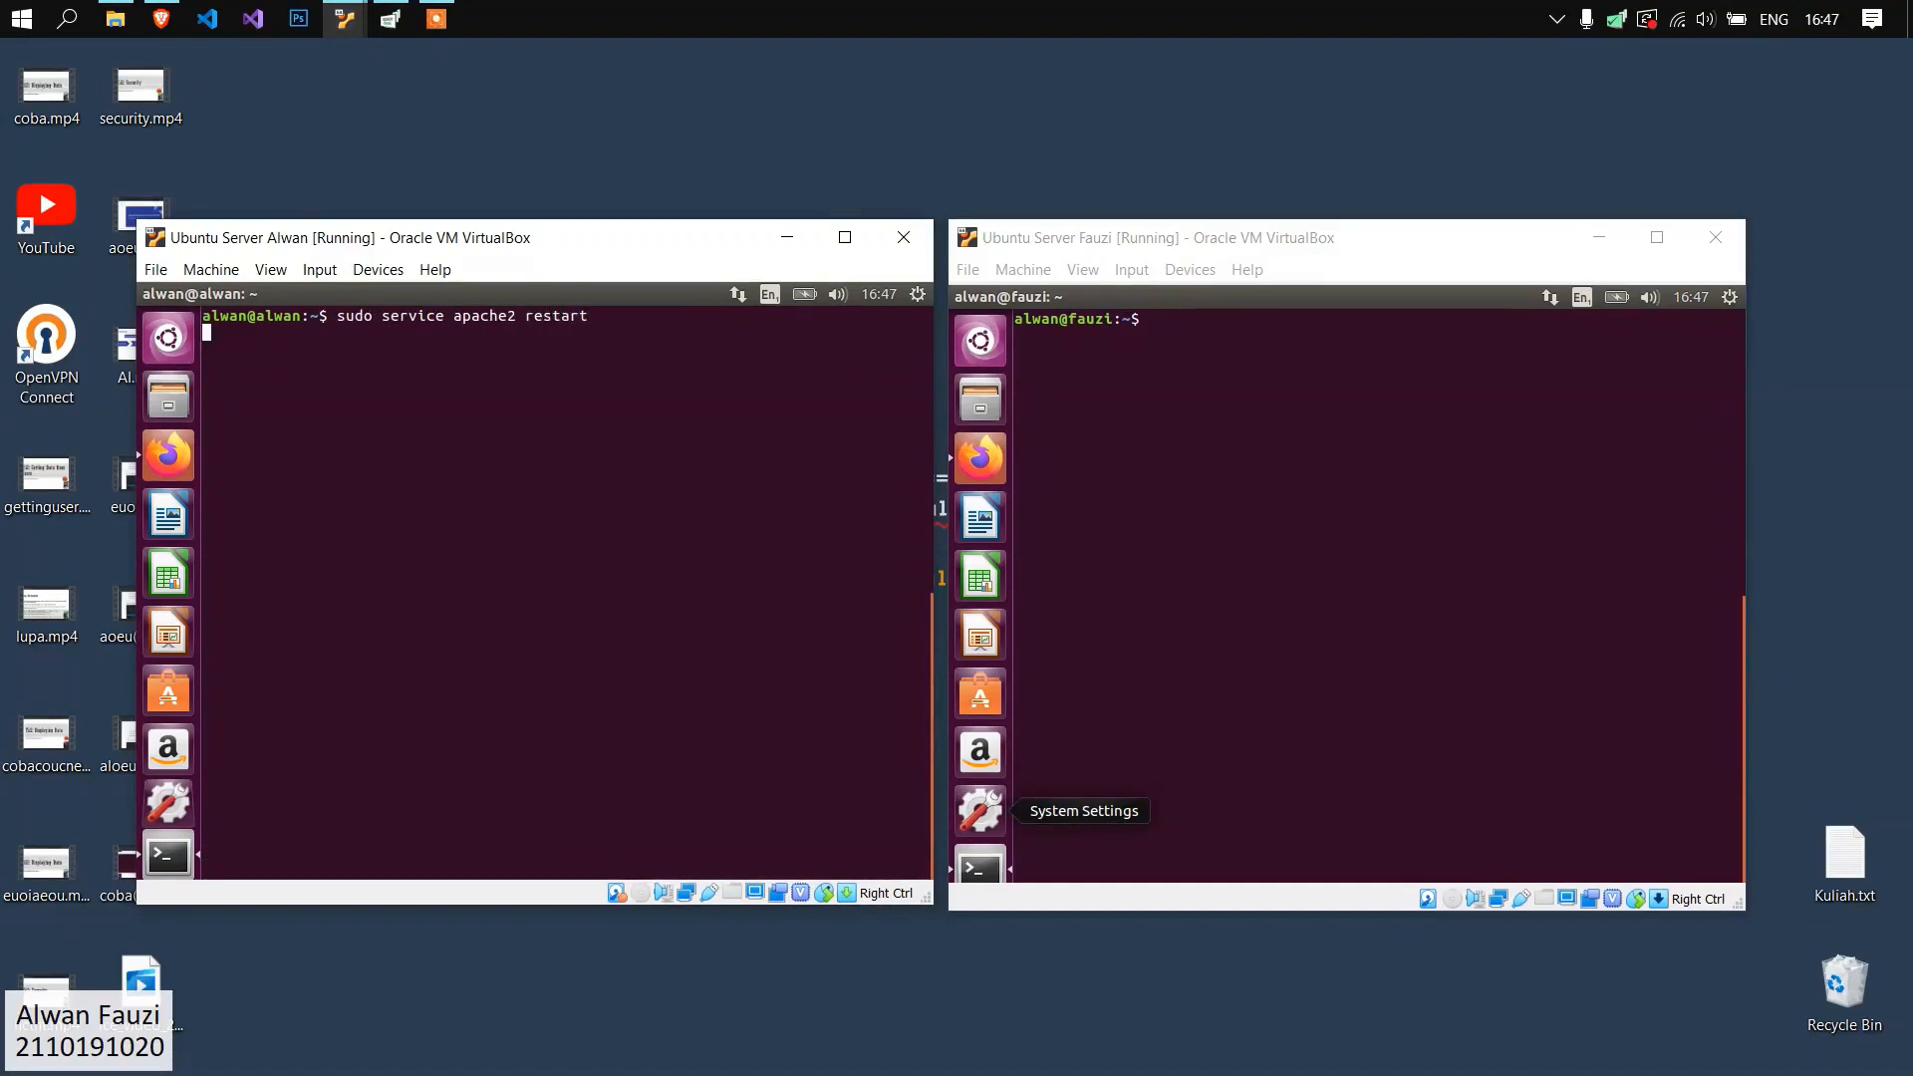
Restart the apache2 service with sudo on the fauzi.org server.
click(1495, 727)
text(sudo service apache2 restart)
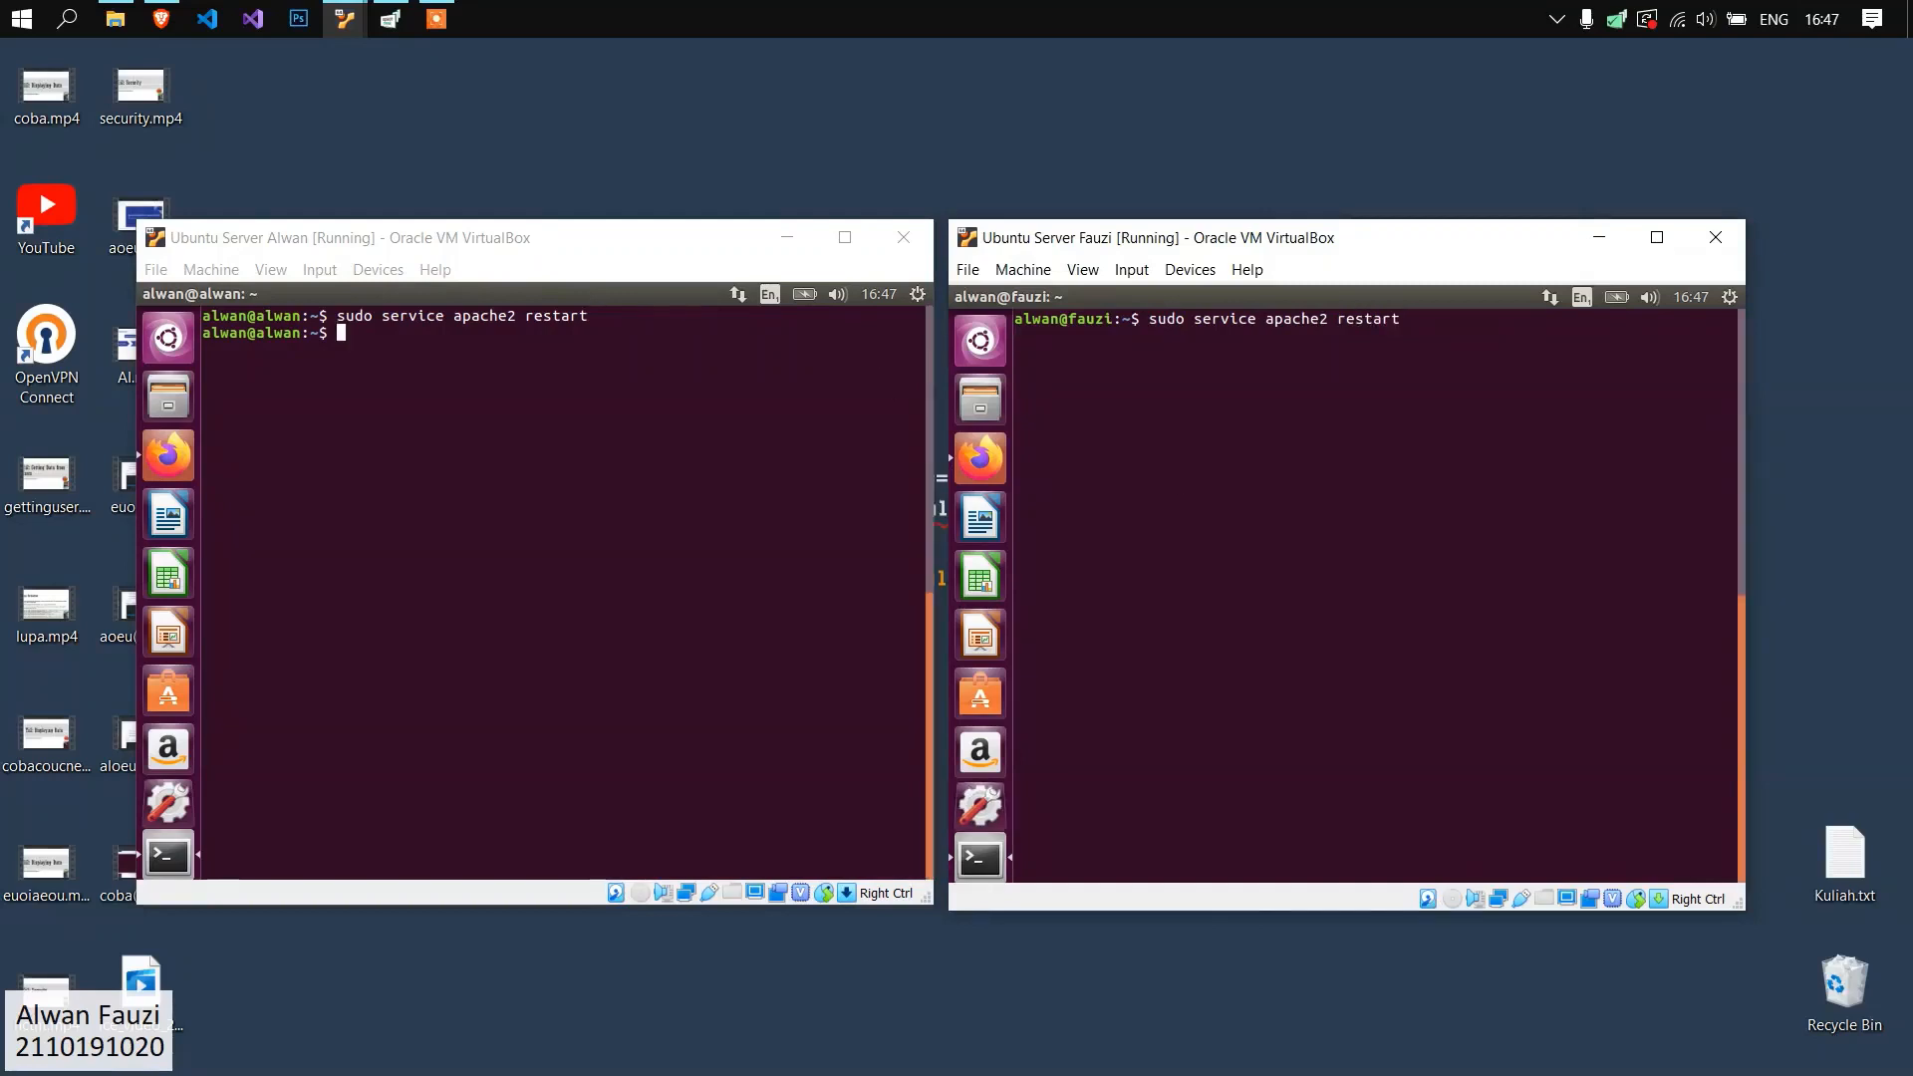
key(Return)
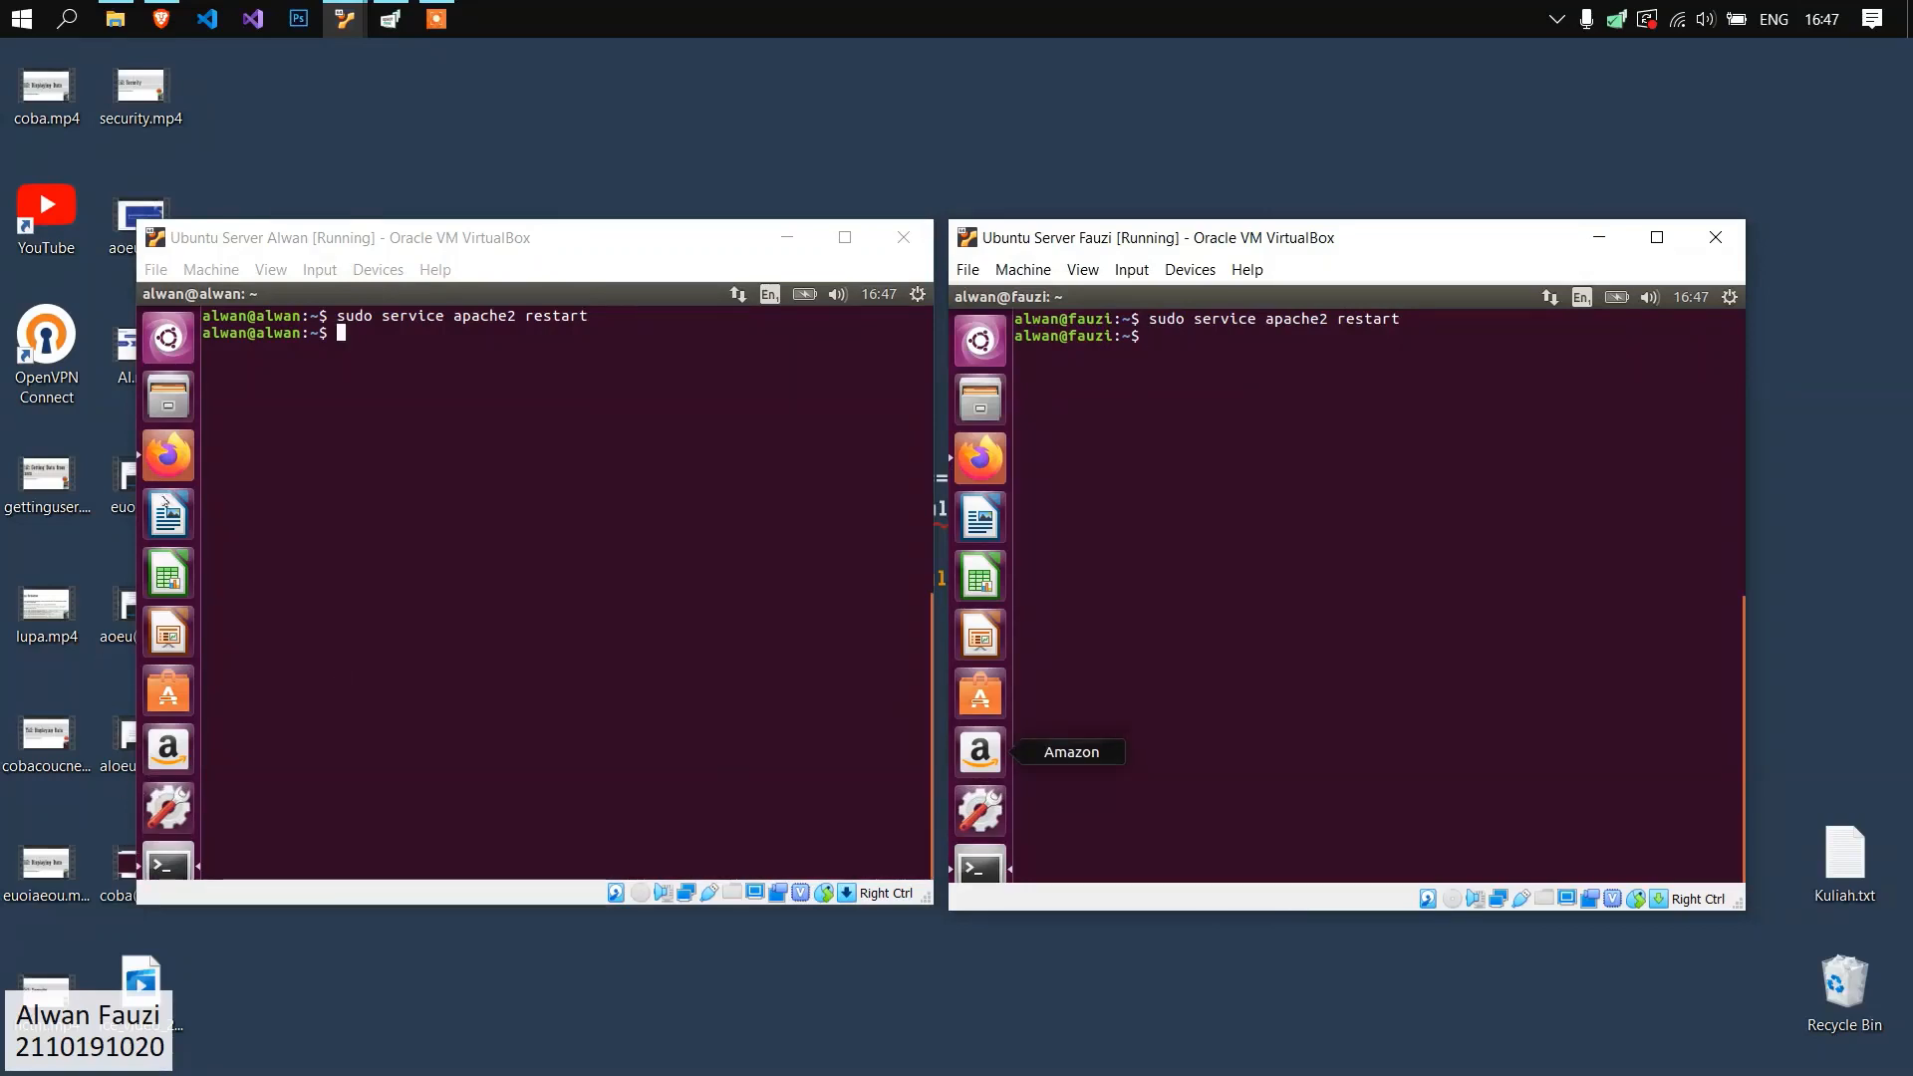
Open alwan.org/cgi-bin/mailman/admin/siswa in a new Firefox tab on the alwan.org server and log out of the Siswa list administration.
click(167, 455)
key(ctrl+t)
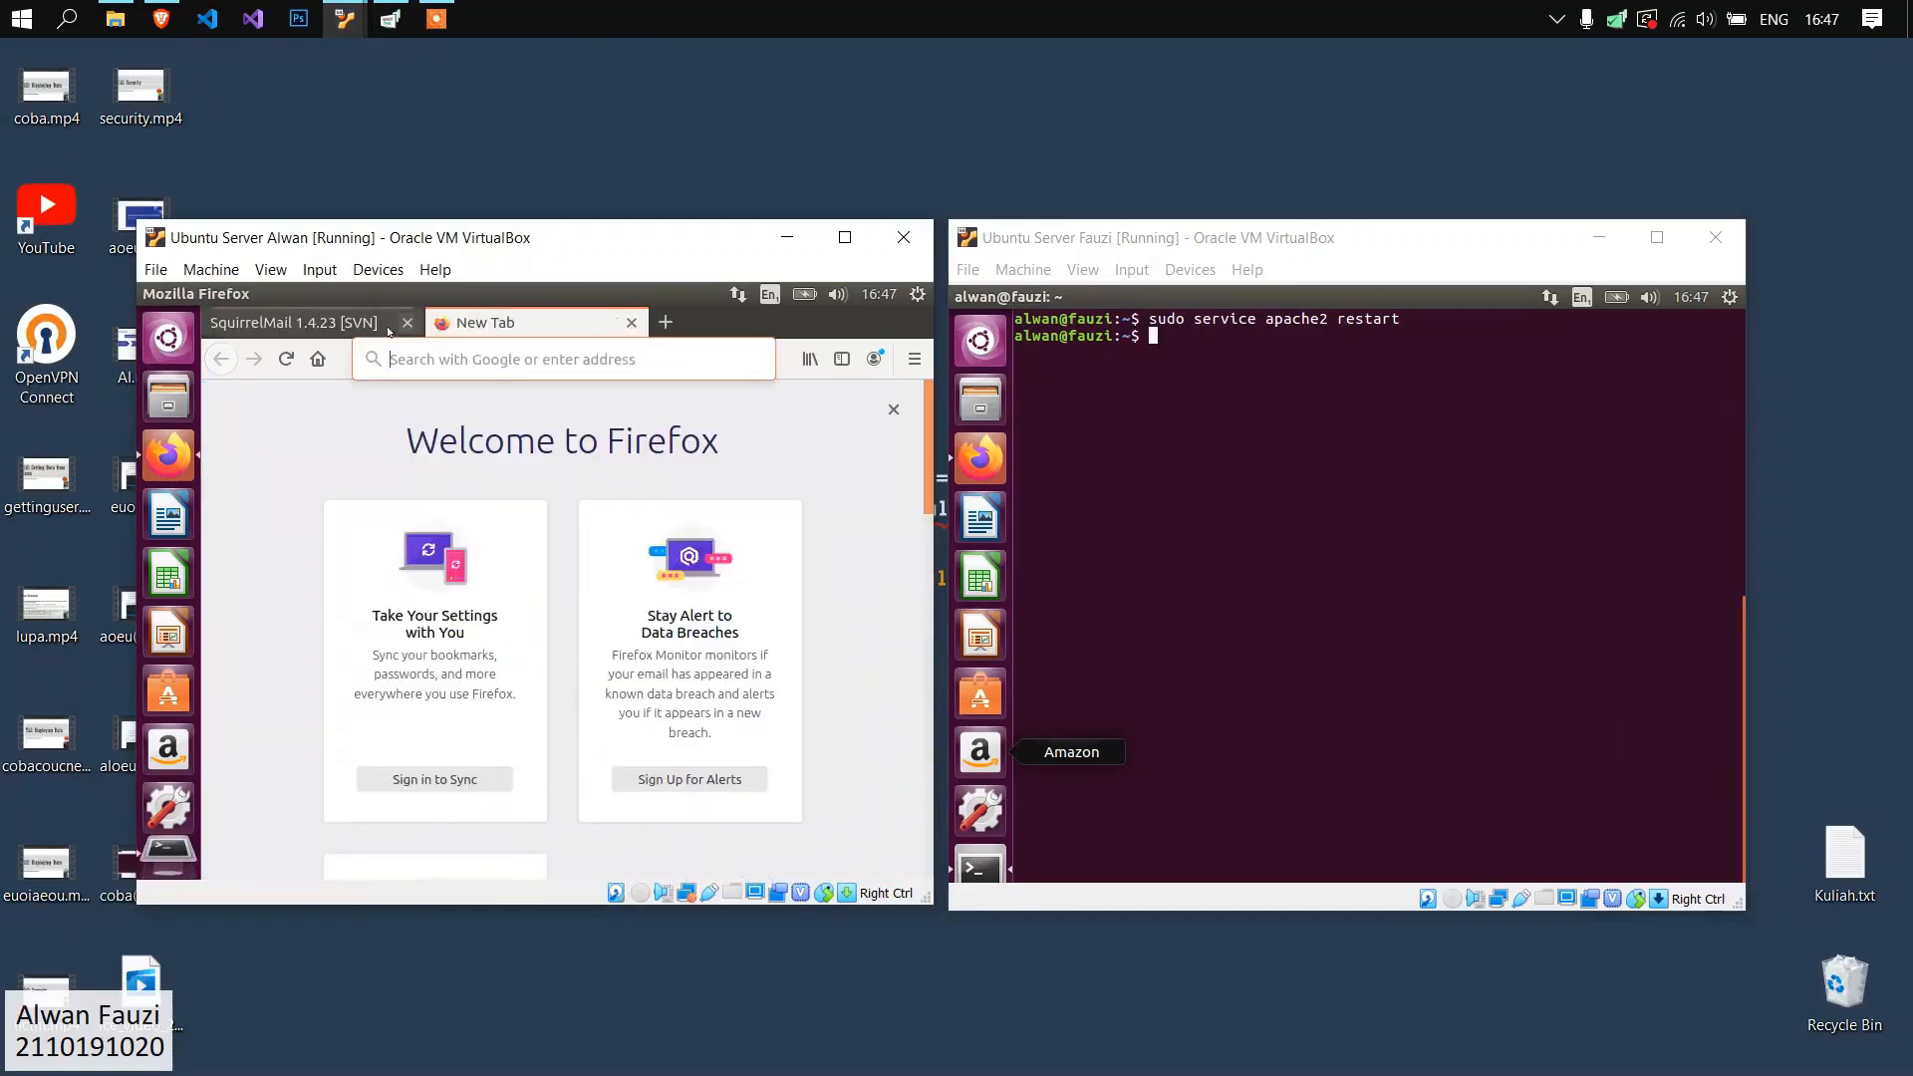
text(alwan.org/c)
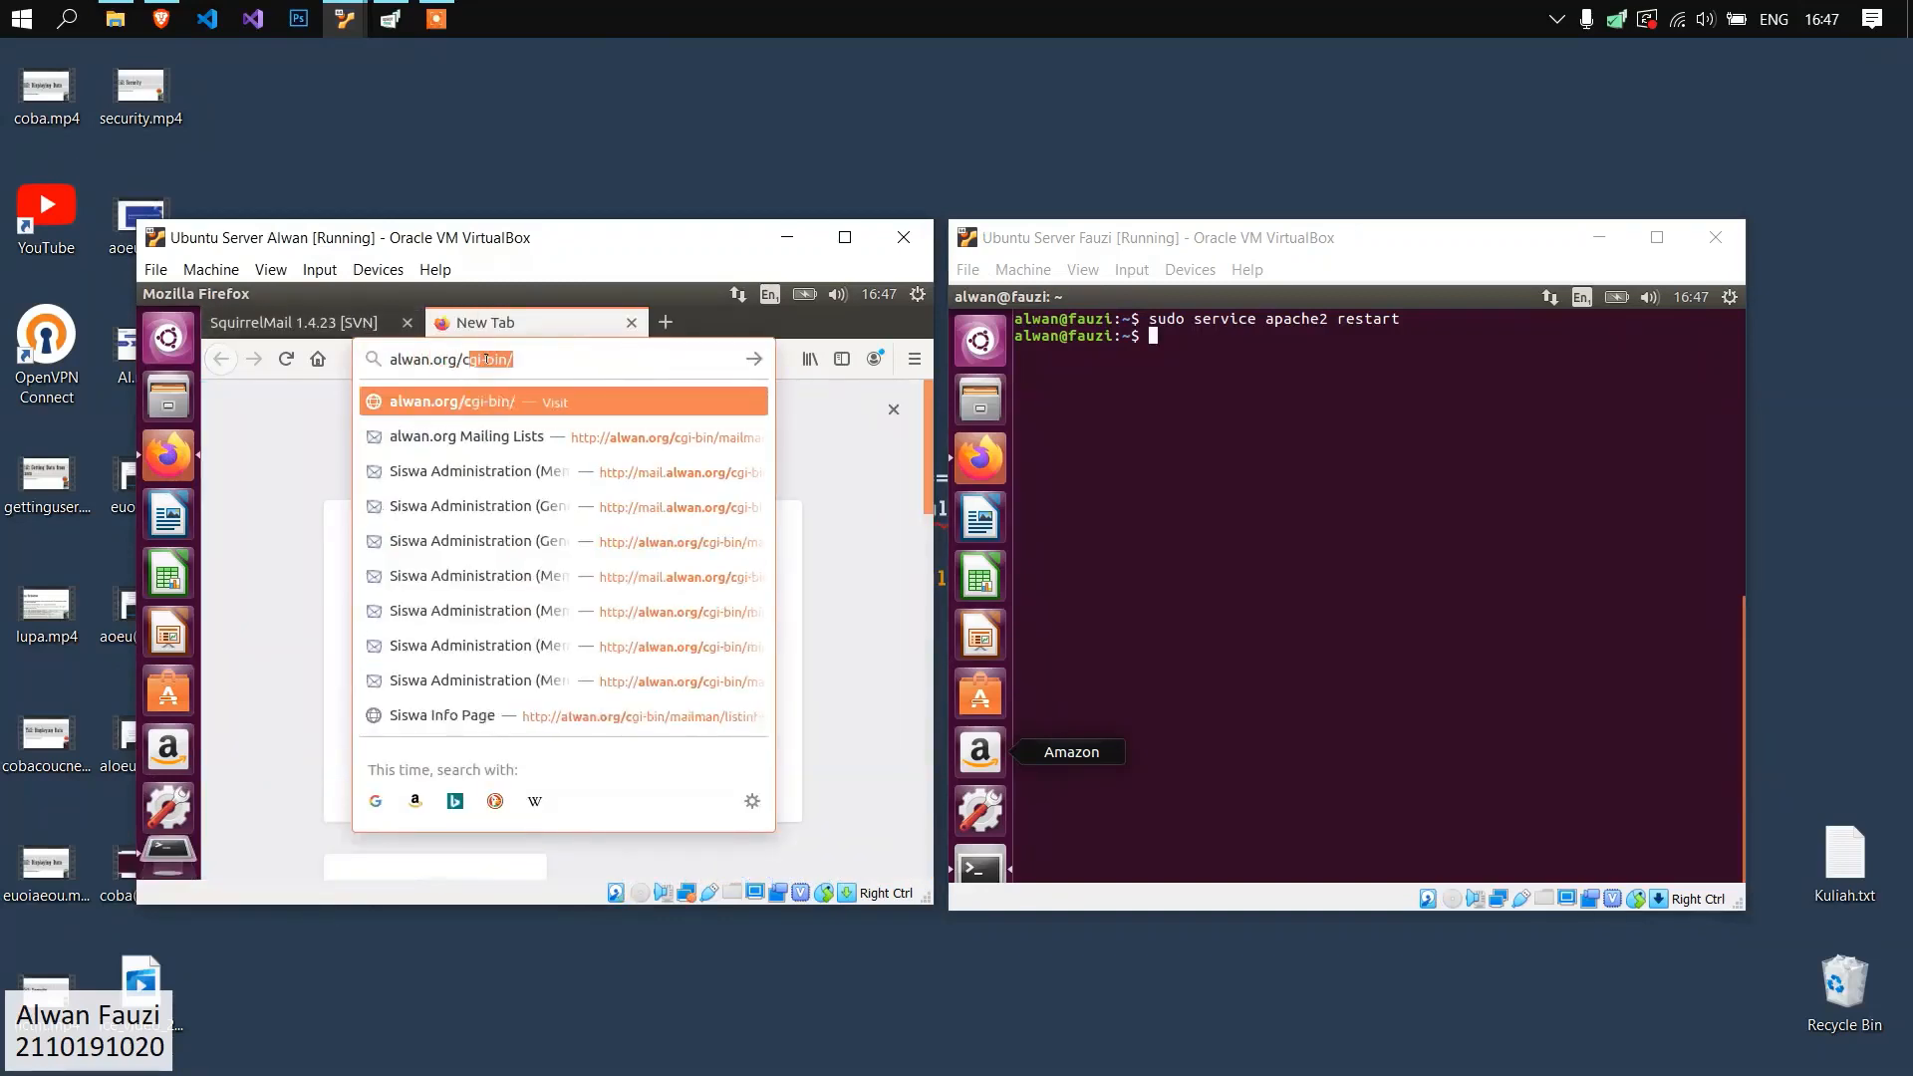
text(gi-bin/mailman)
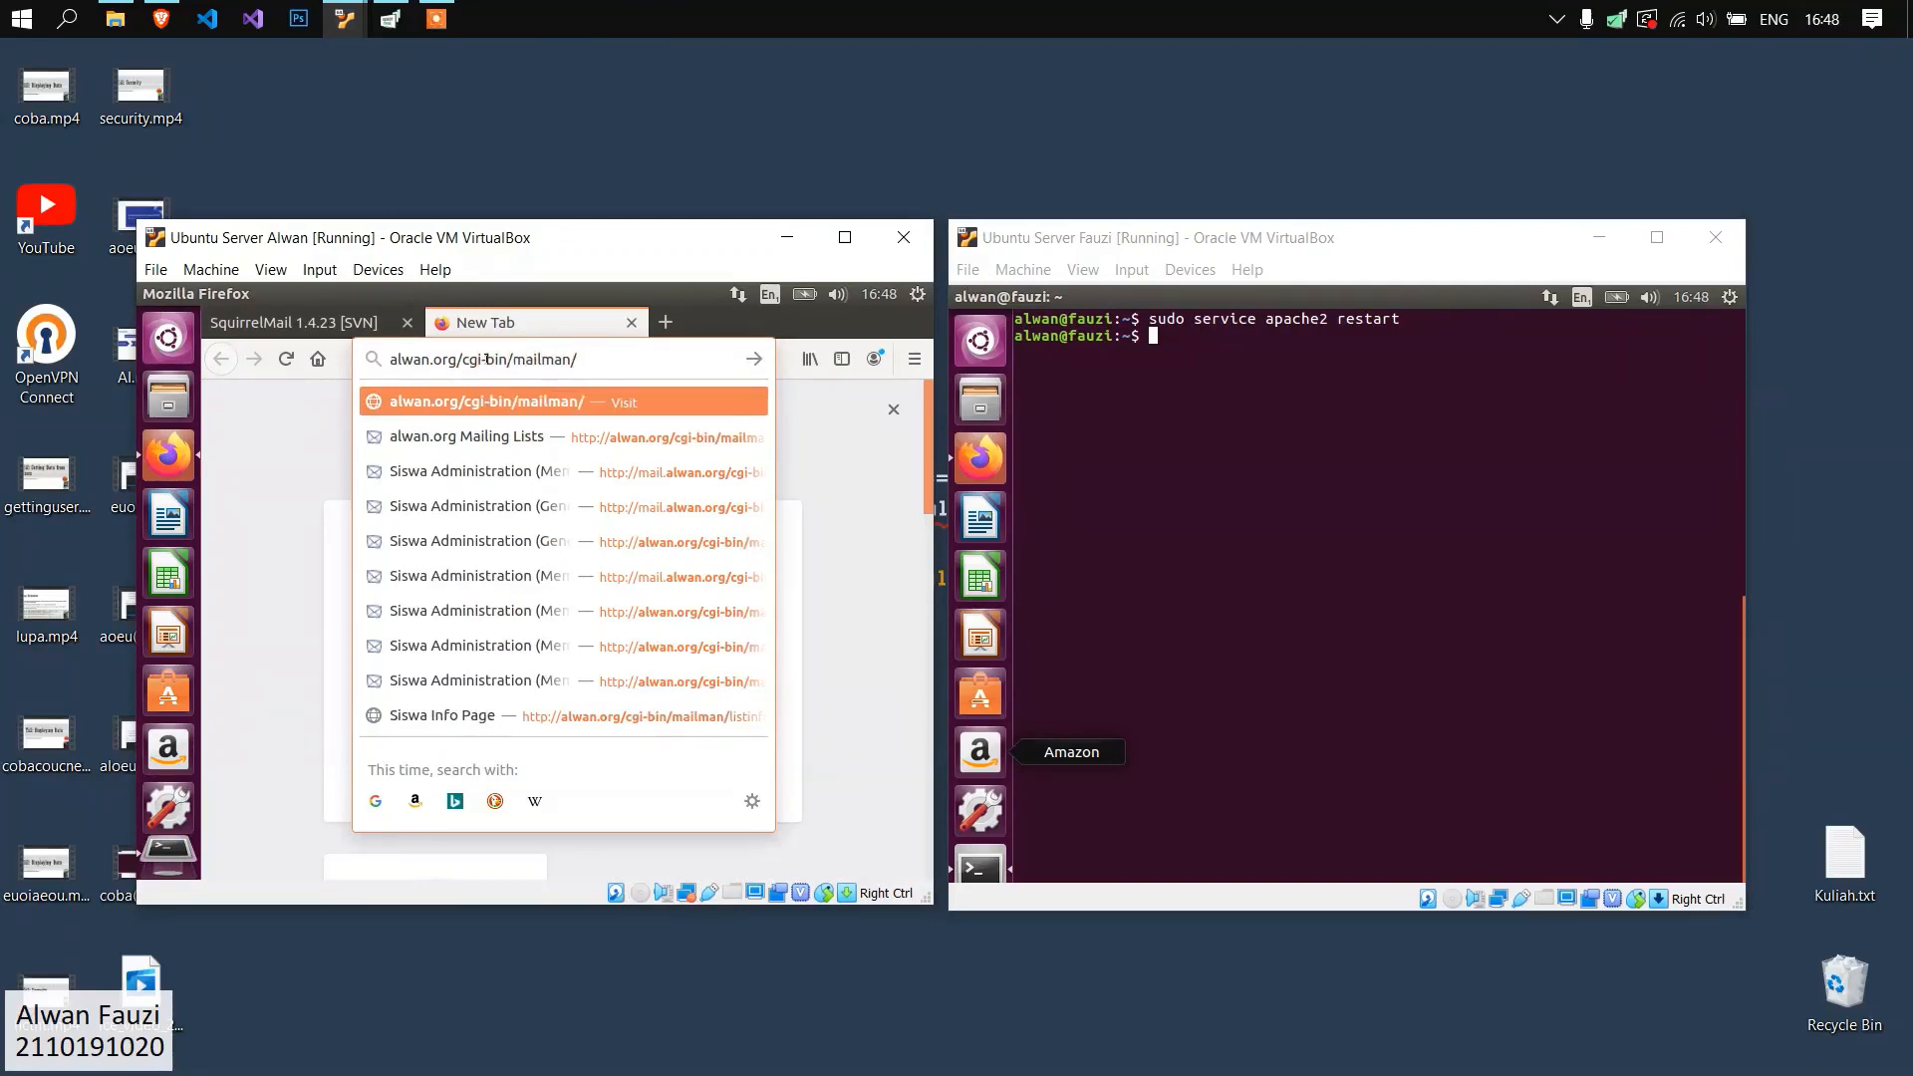
text(/admin/siswa)
key(Return)
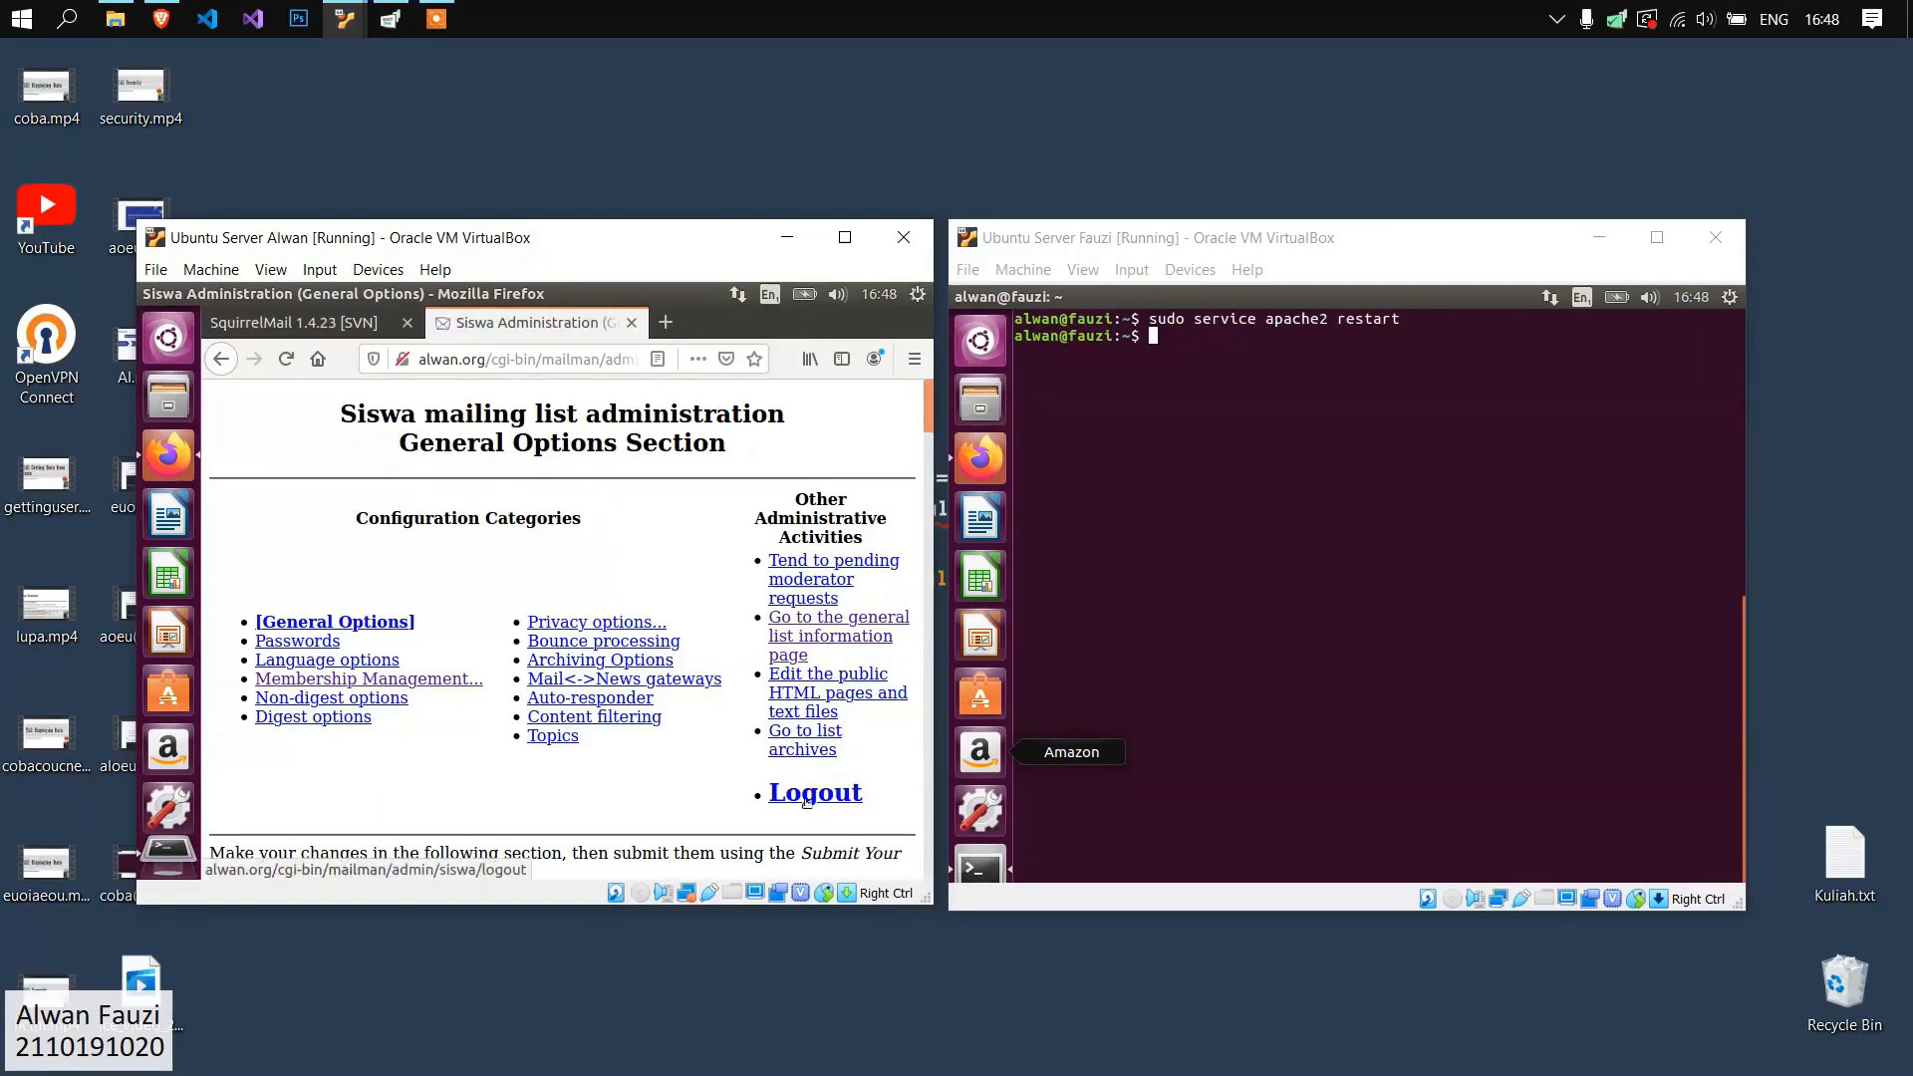
click(807, 797)
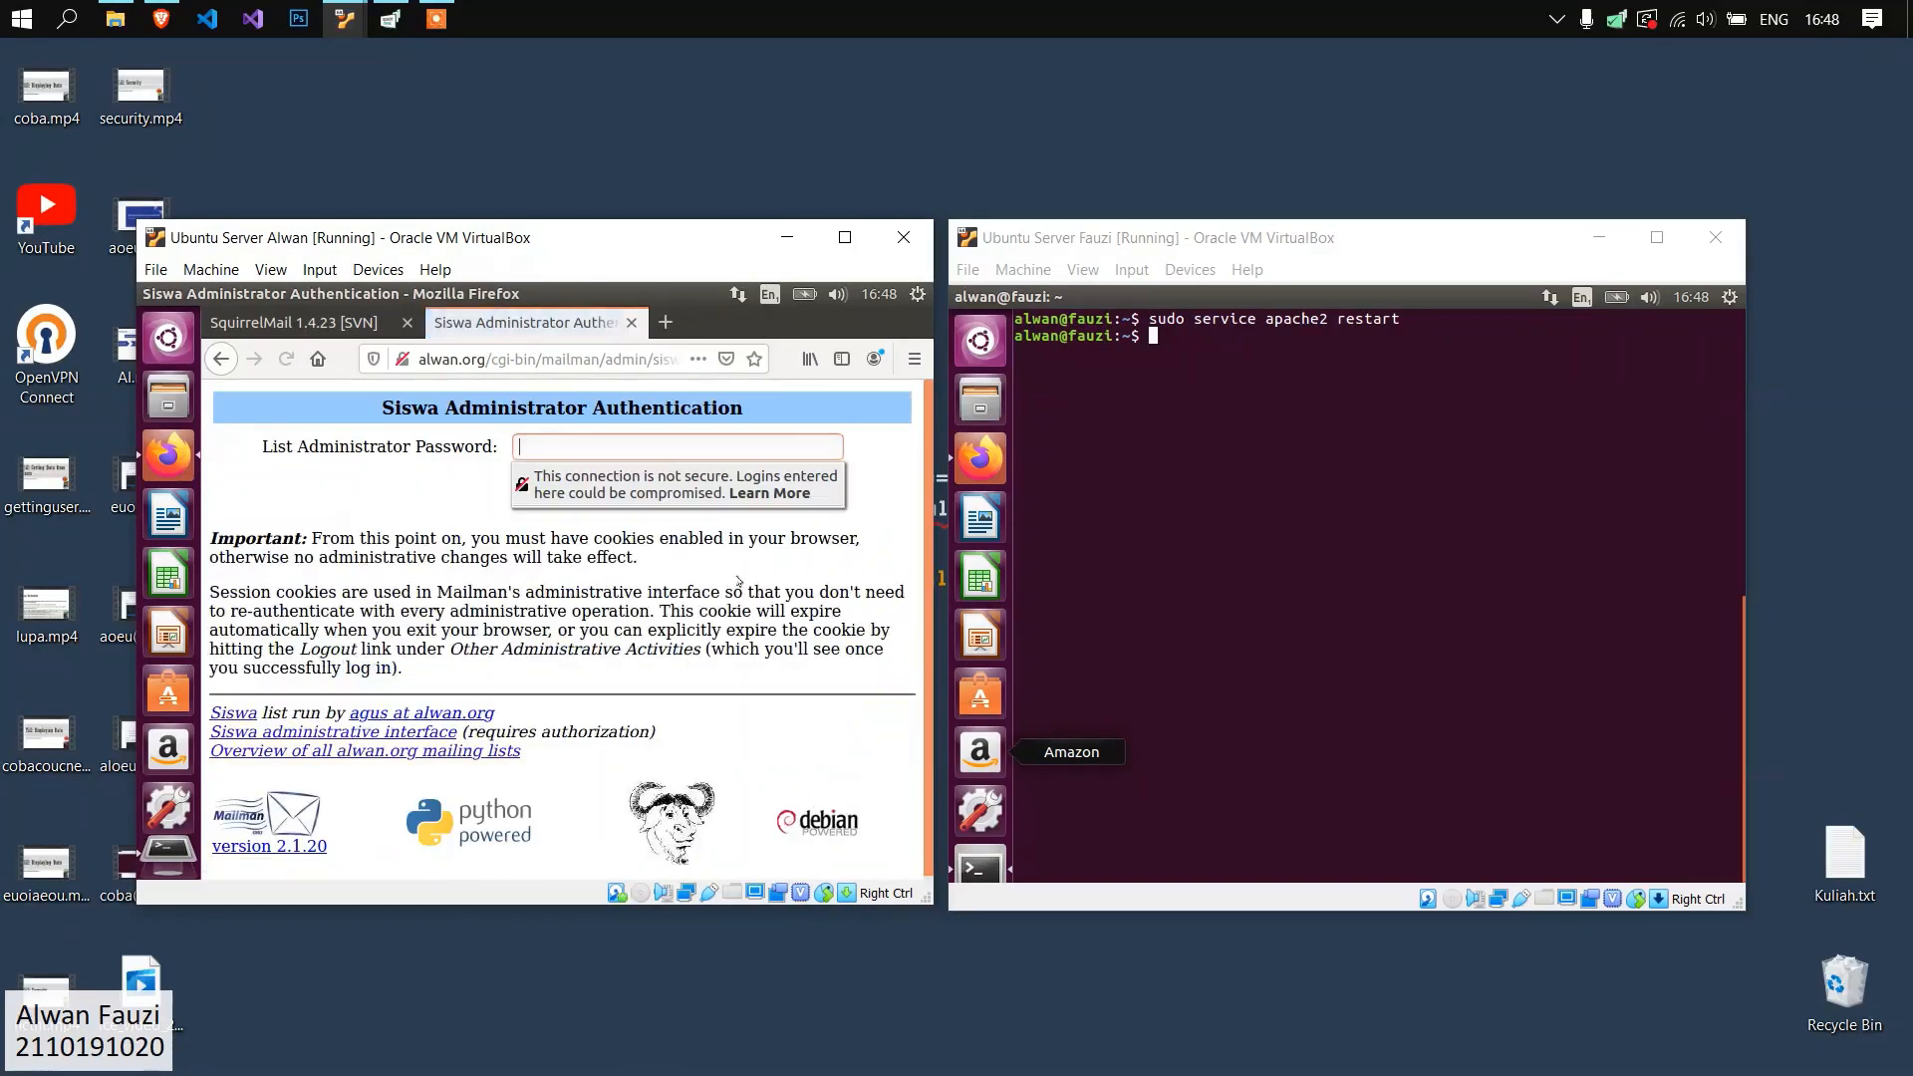
click(654, 451)
Open fauzi.org/cgi-bin/mailman/admin/siswi in a new Firefox tab on the fauzi.org server and log out of the Siswi list administration.
click(1281, 504)
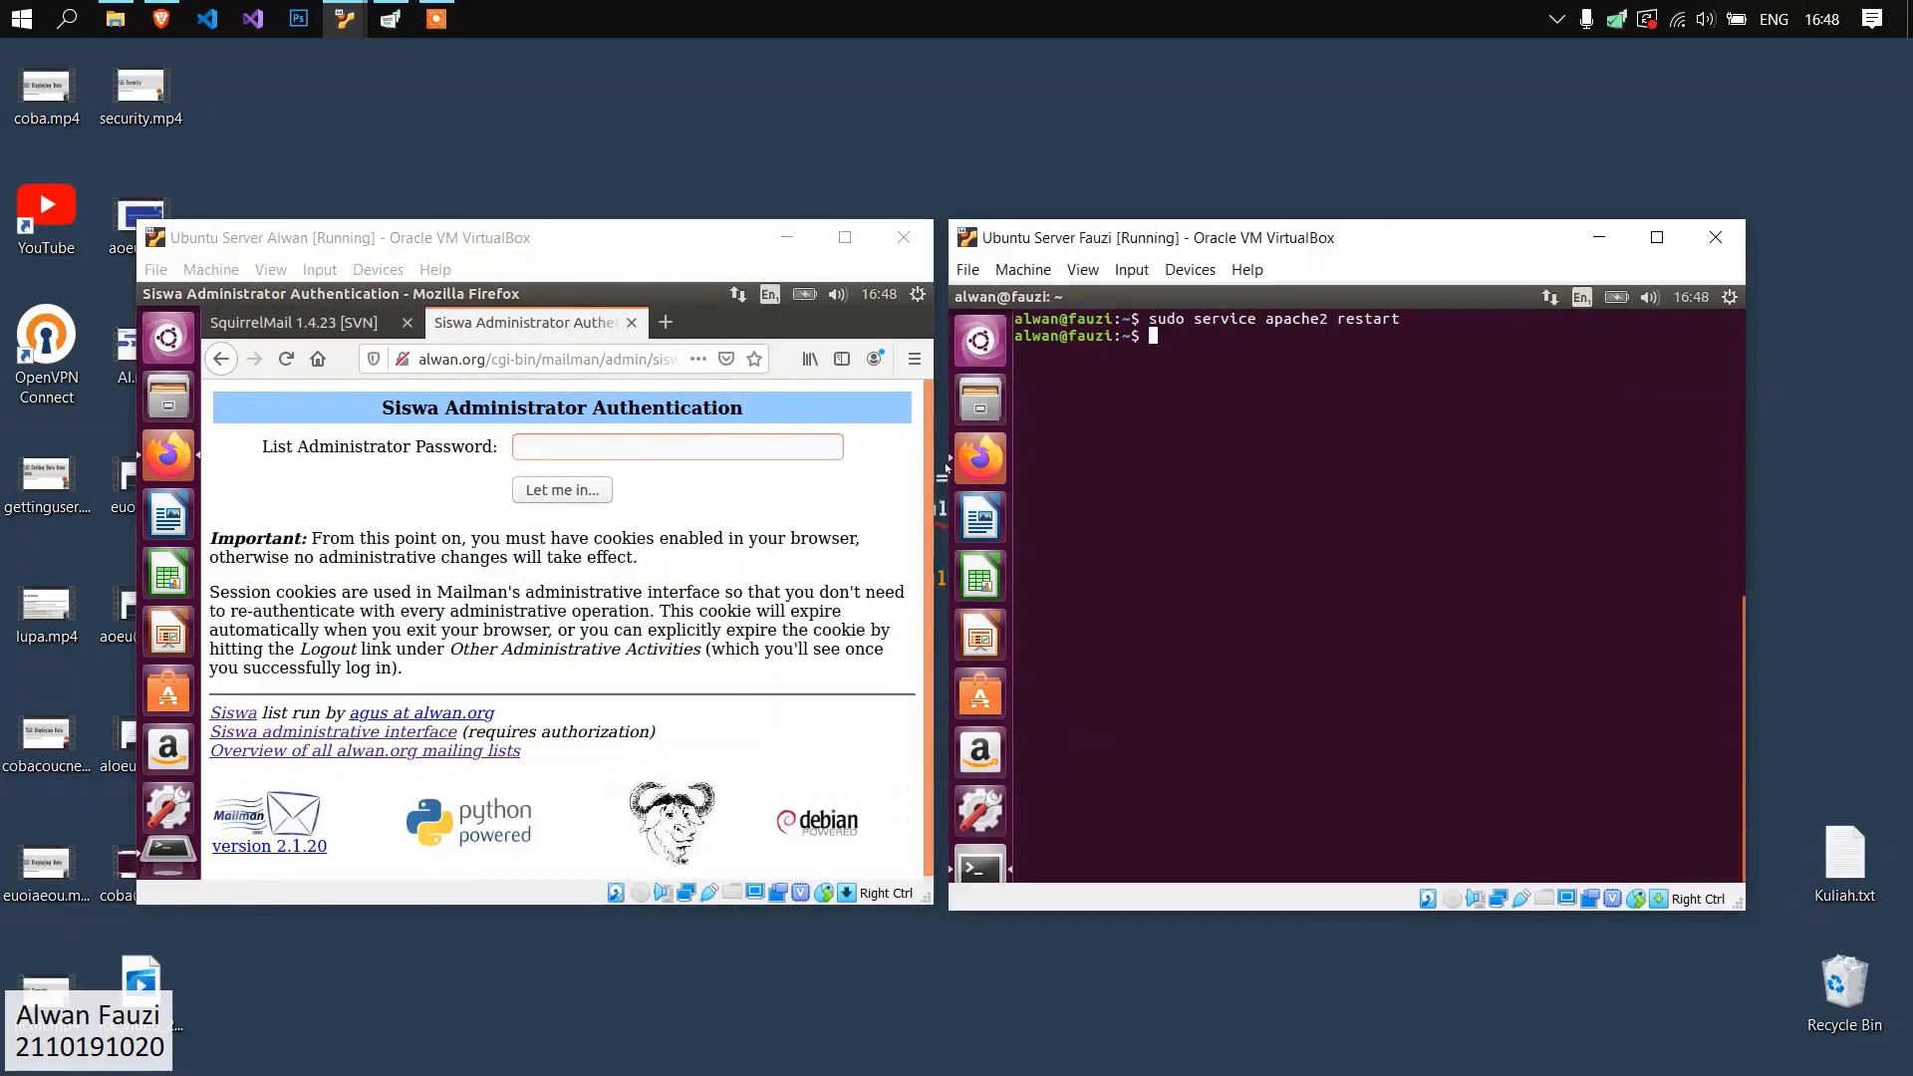
click(981, 458)
click(1265, 325)
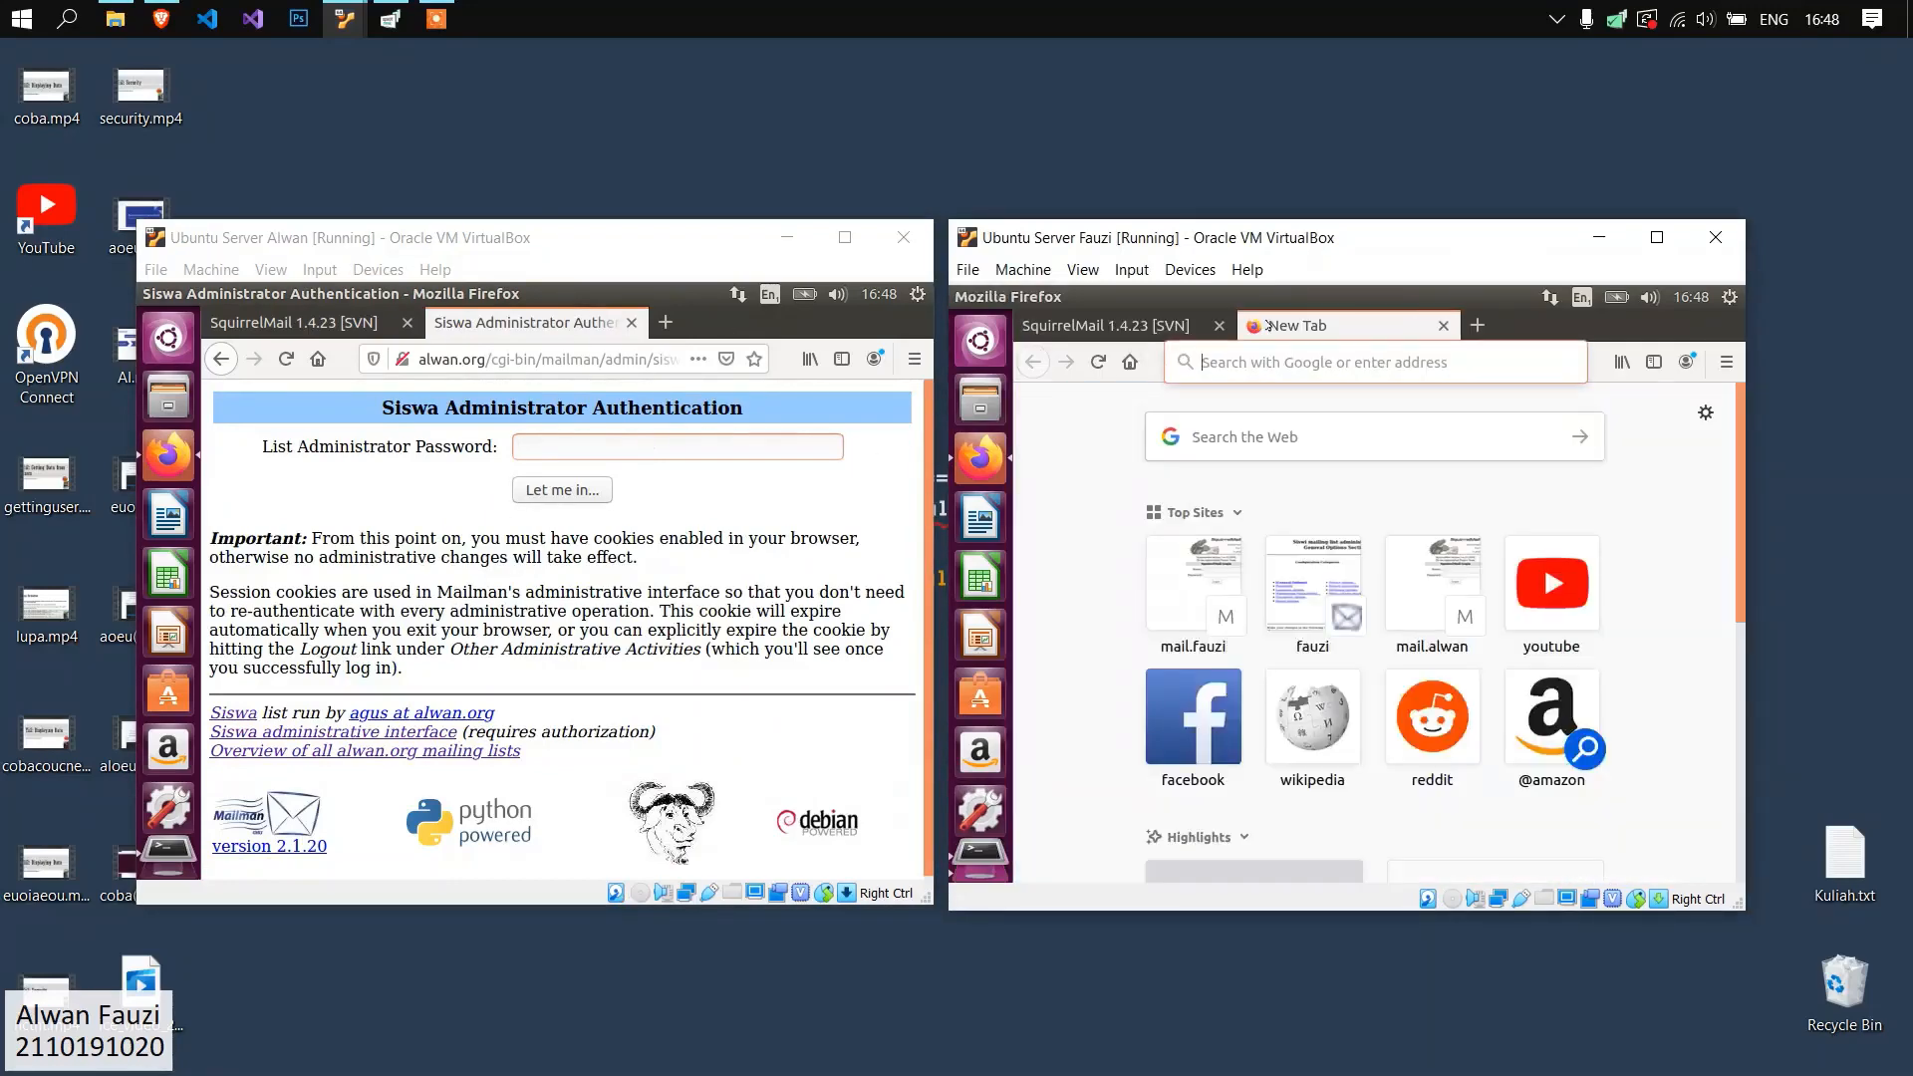
text(fauzi.org/)
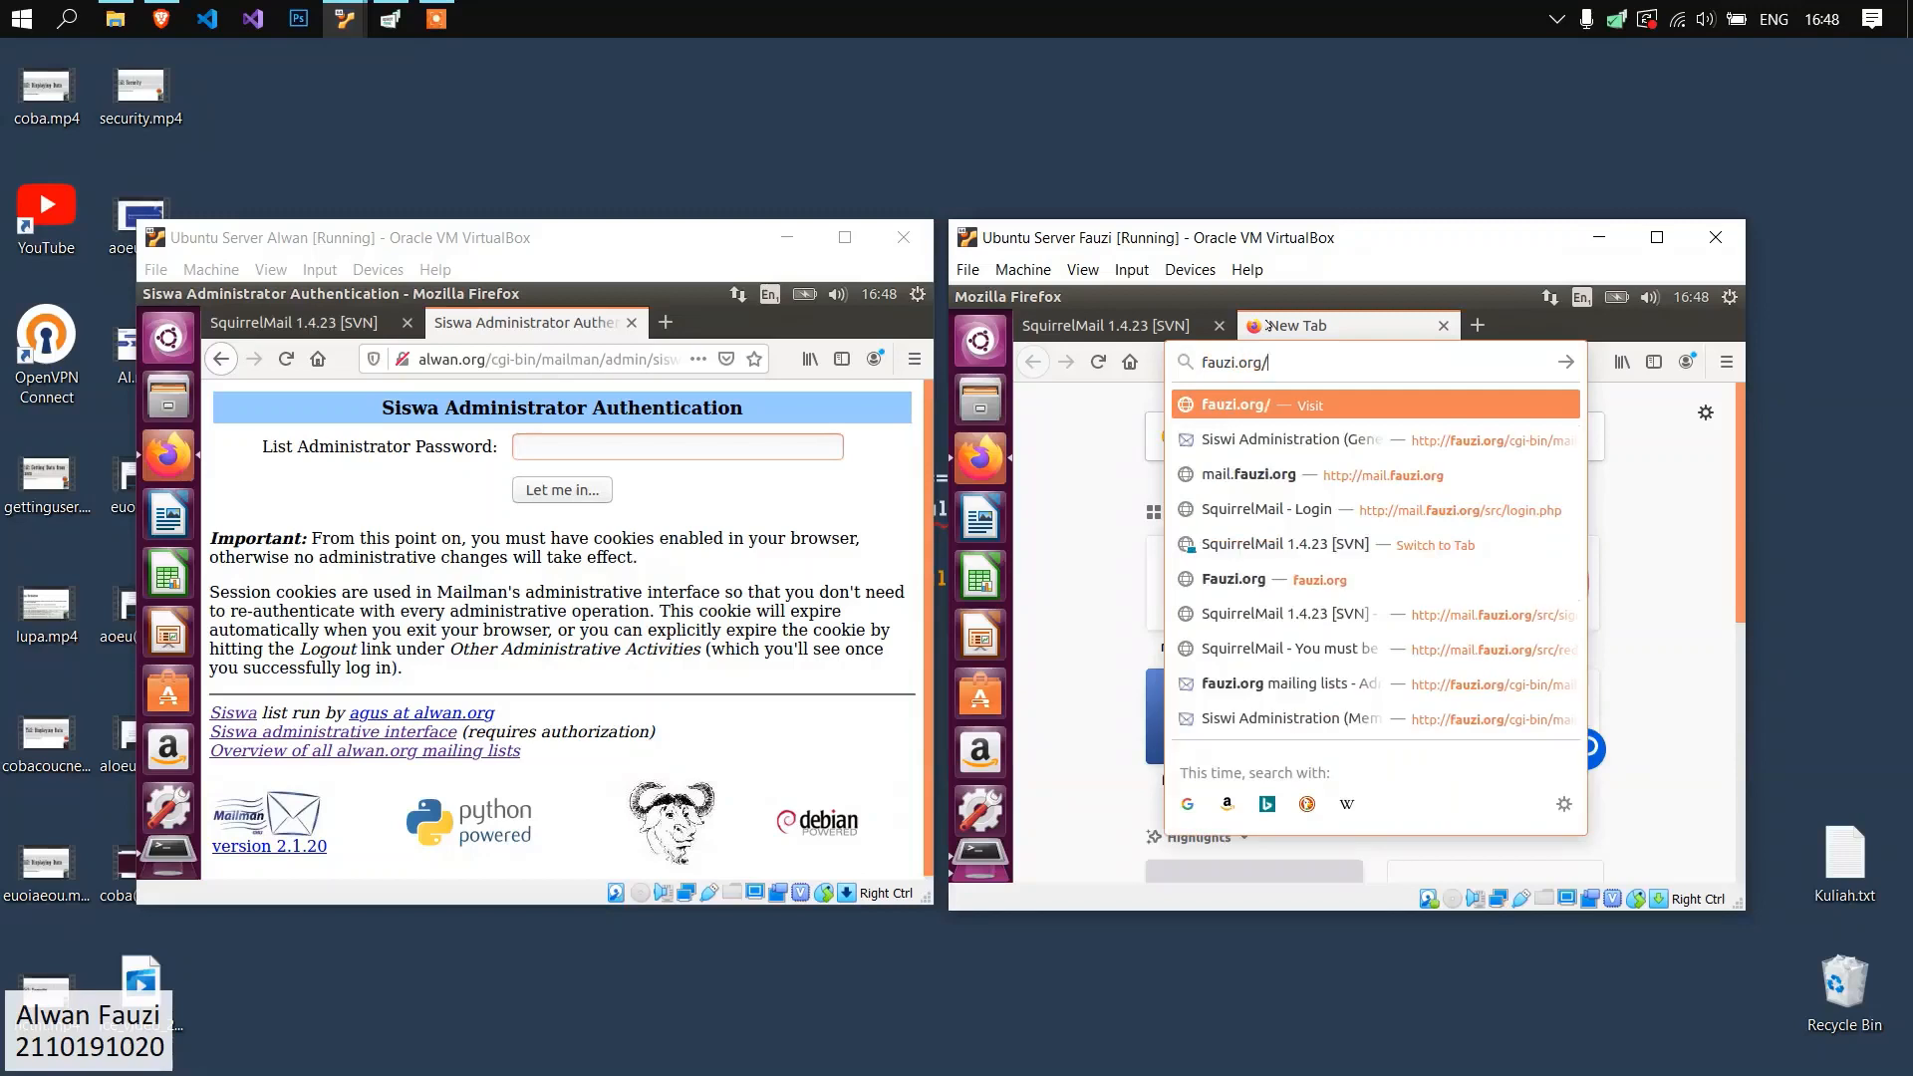
text(cgi-bin/mailman/admin/siswi)
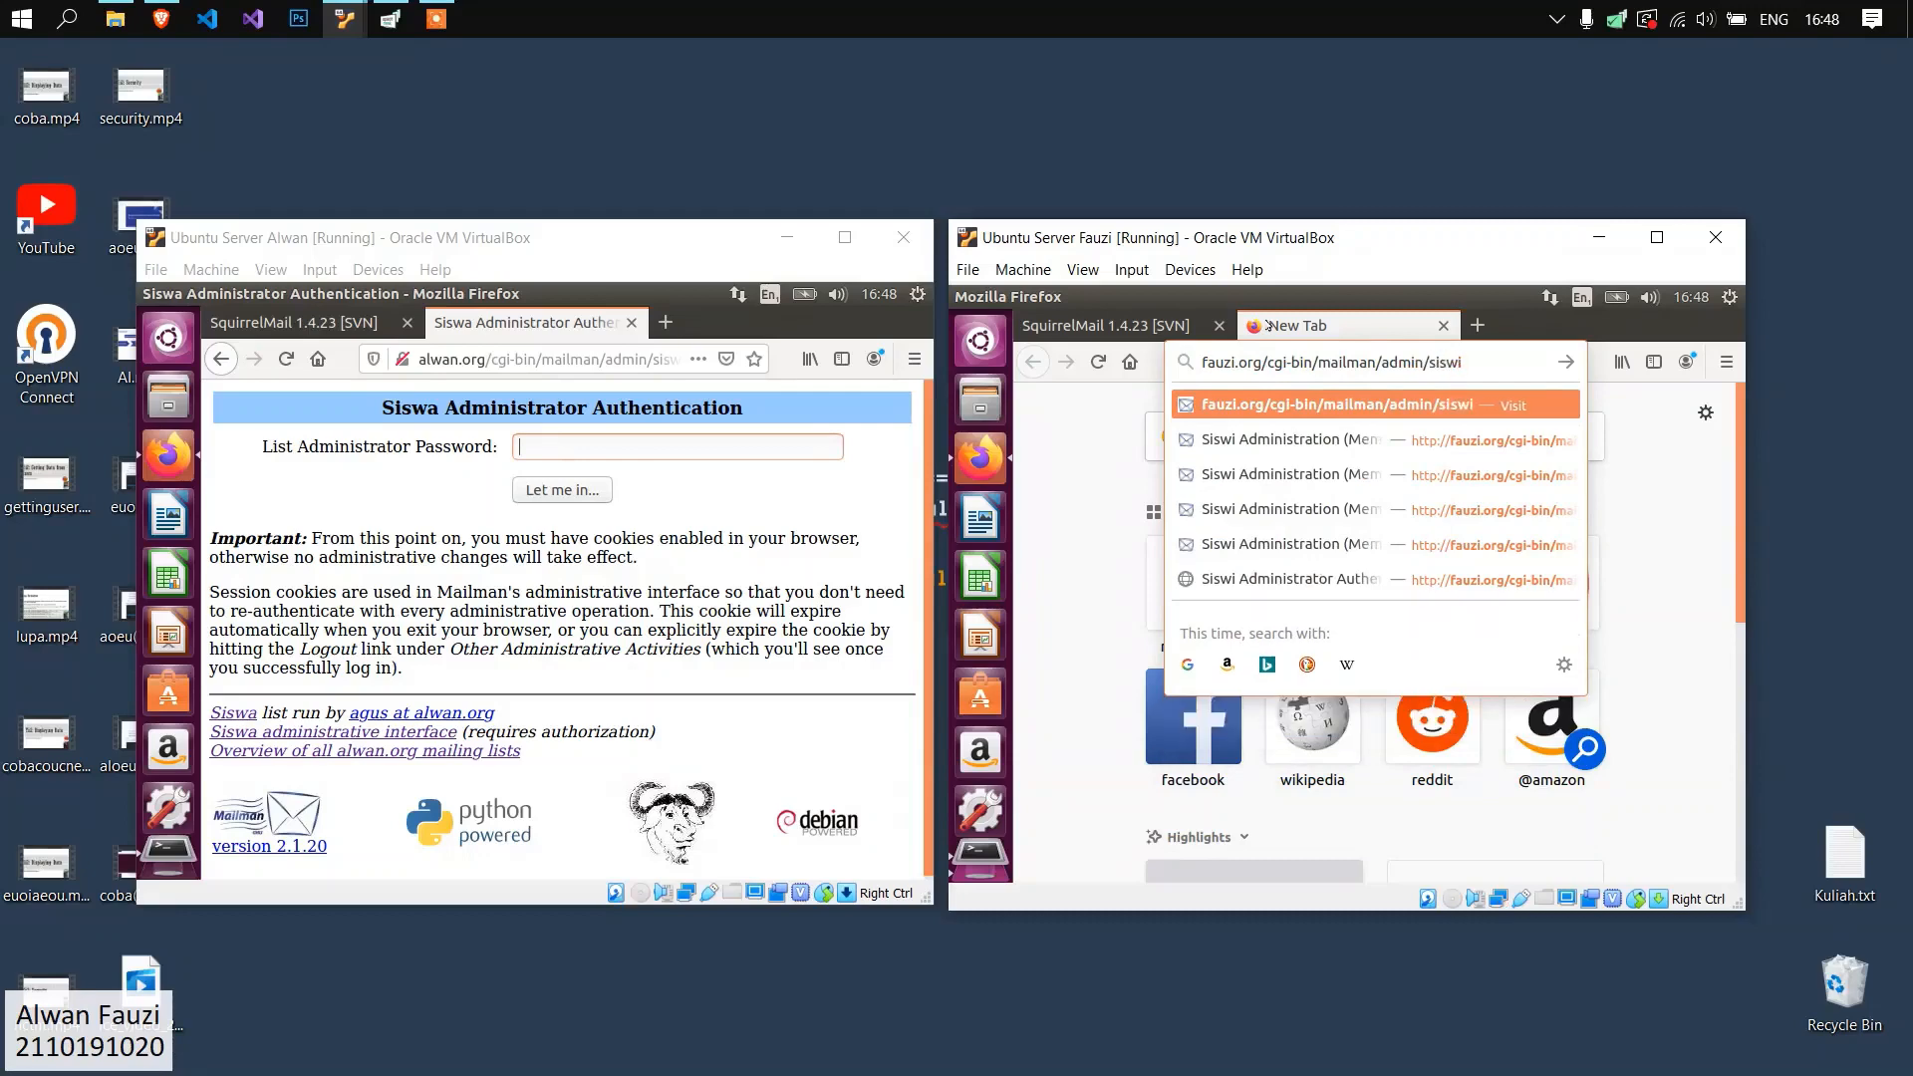
key(Return)
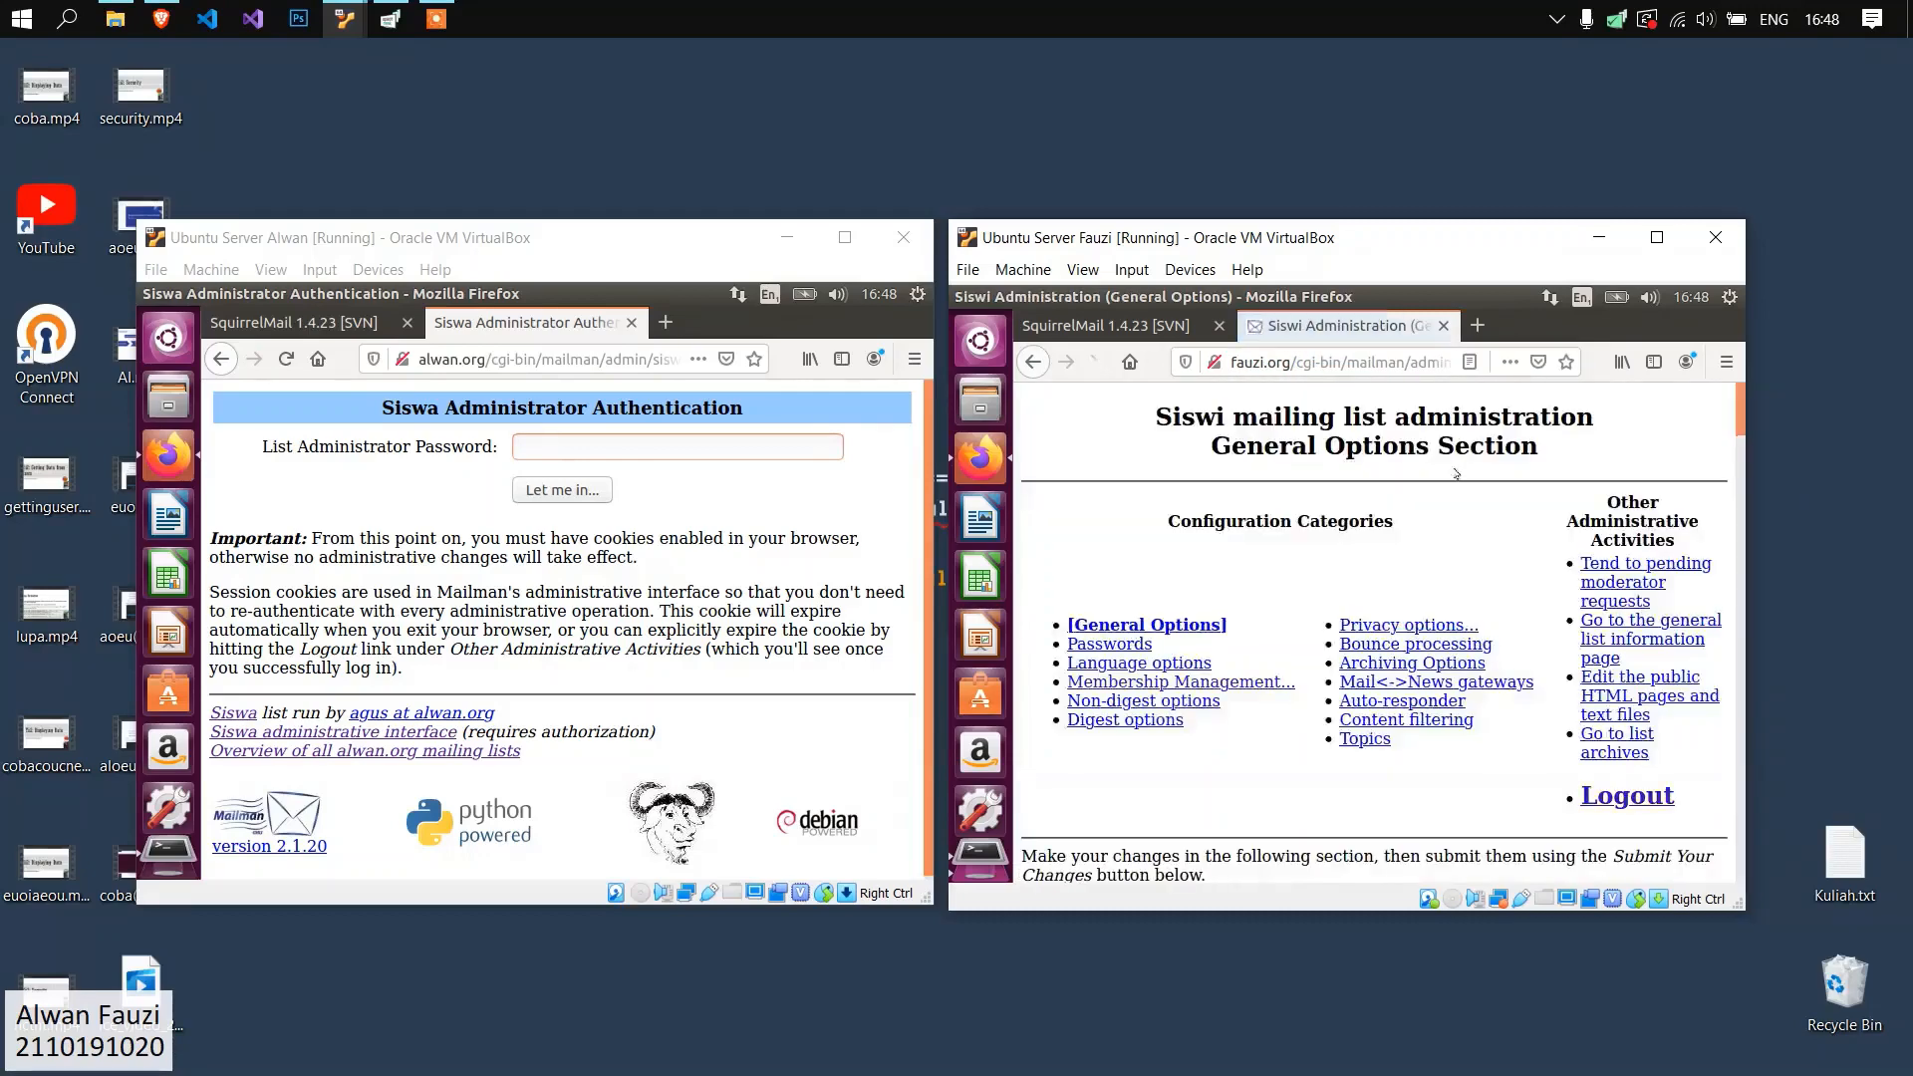
Log in to the Siswa list administration with the list administrator password, without letting Firefox save it.
click(614, 448)
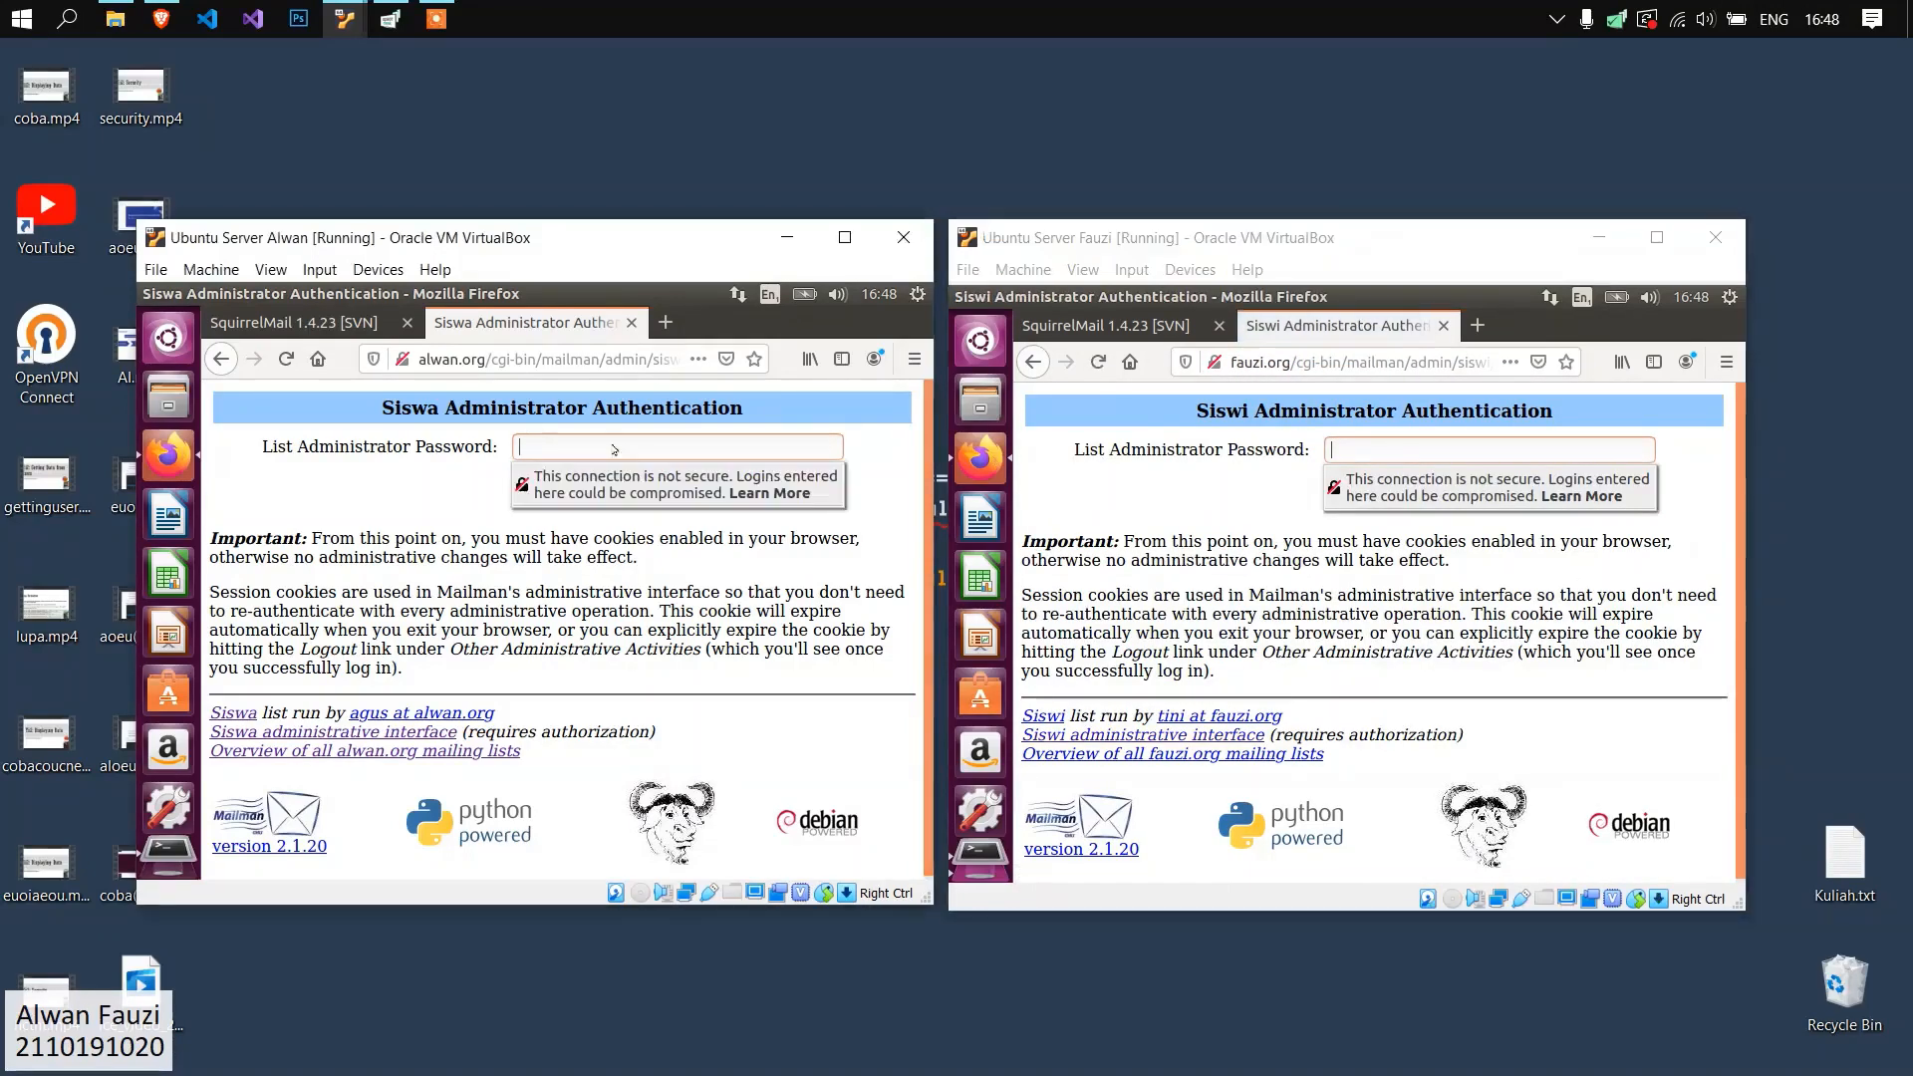
key(Return)
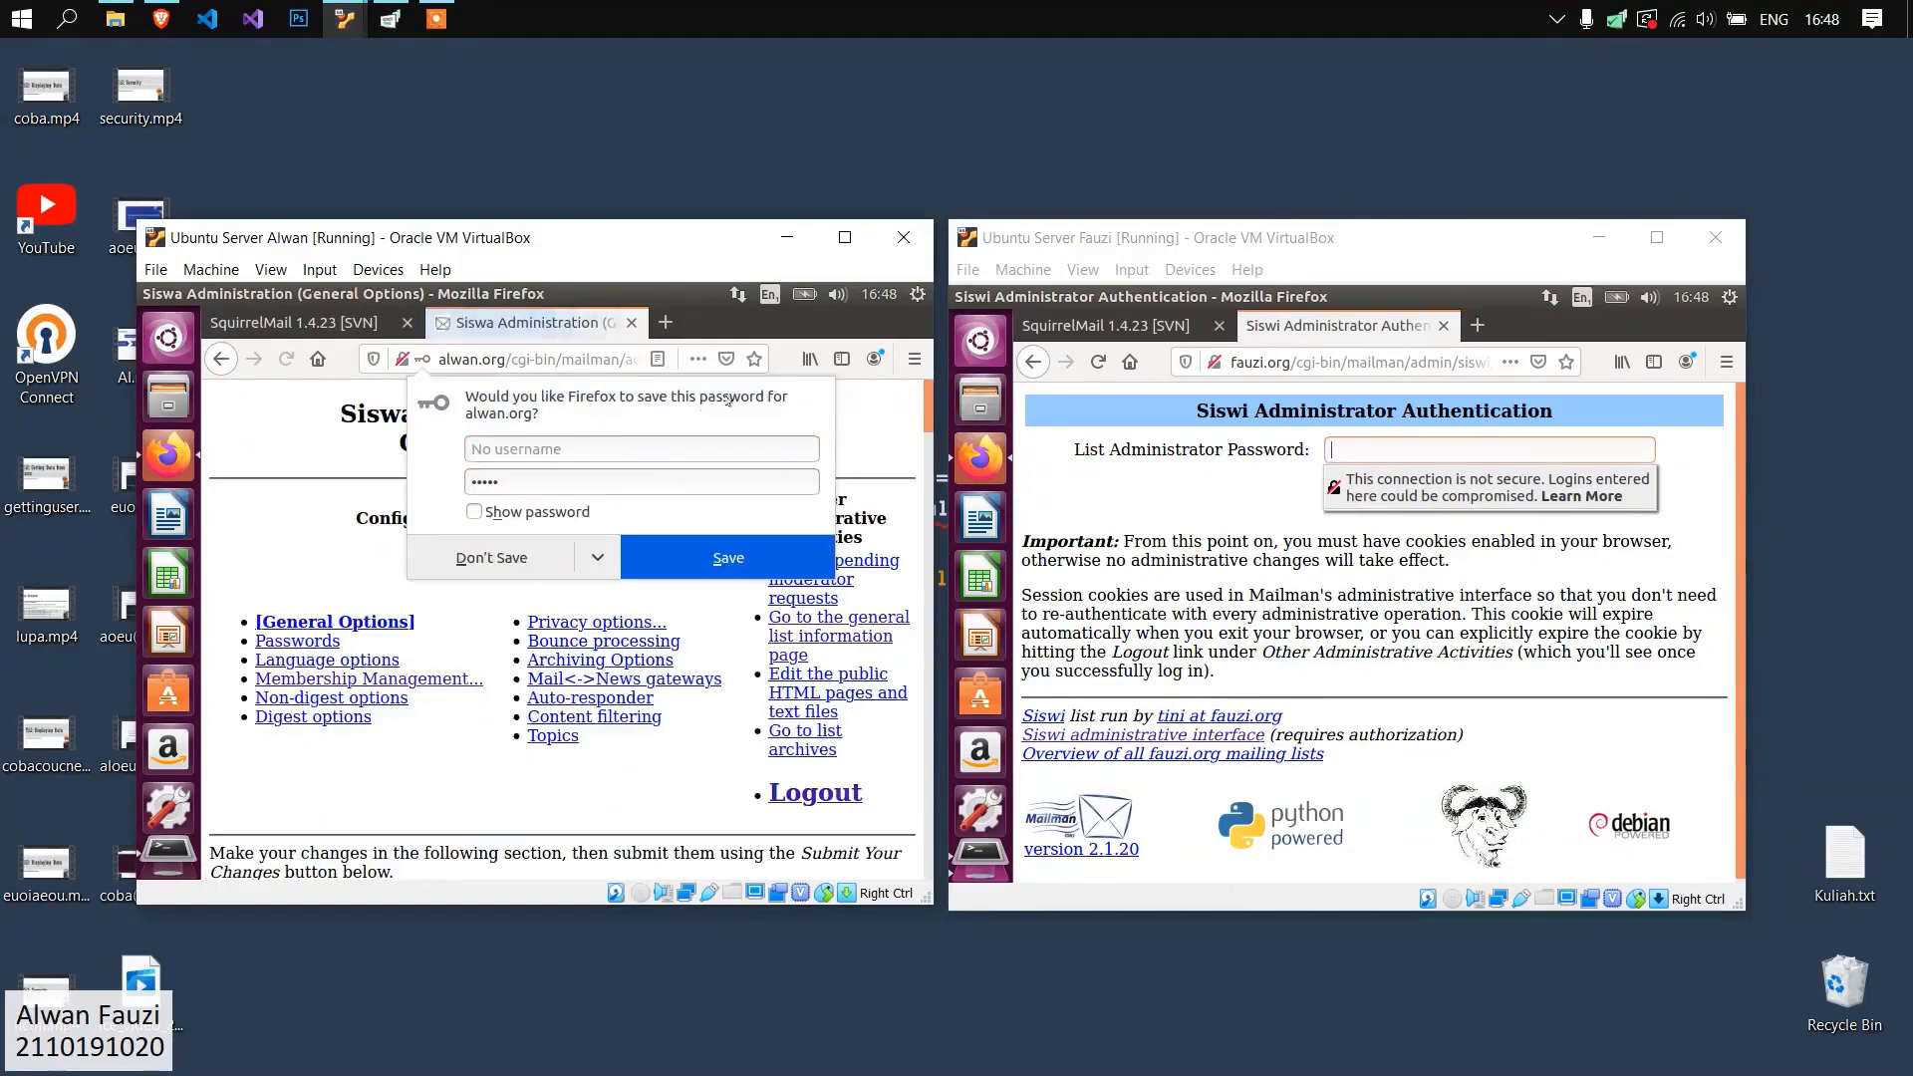
click(488, 556)
Log in to the Siswi list administration with the list administrator password, without letting Firefox save it.
click(1365, 450)
text(•••)
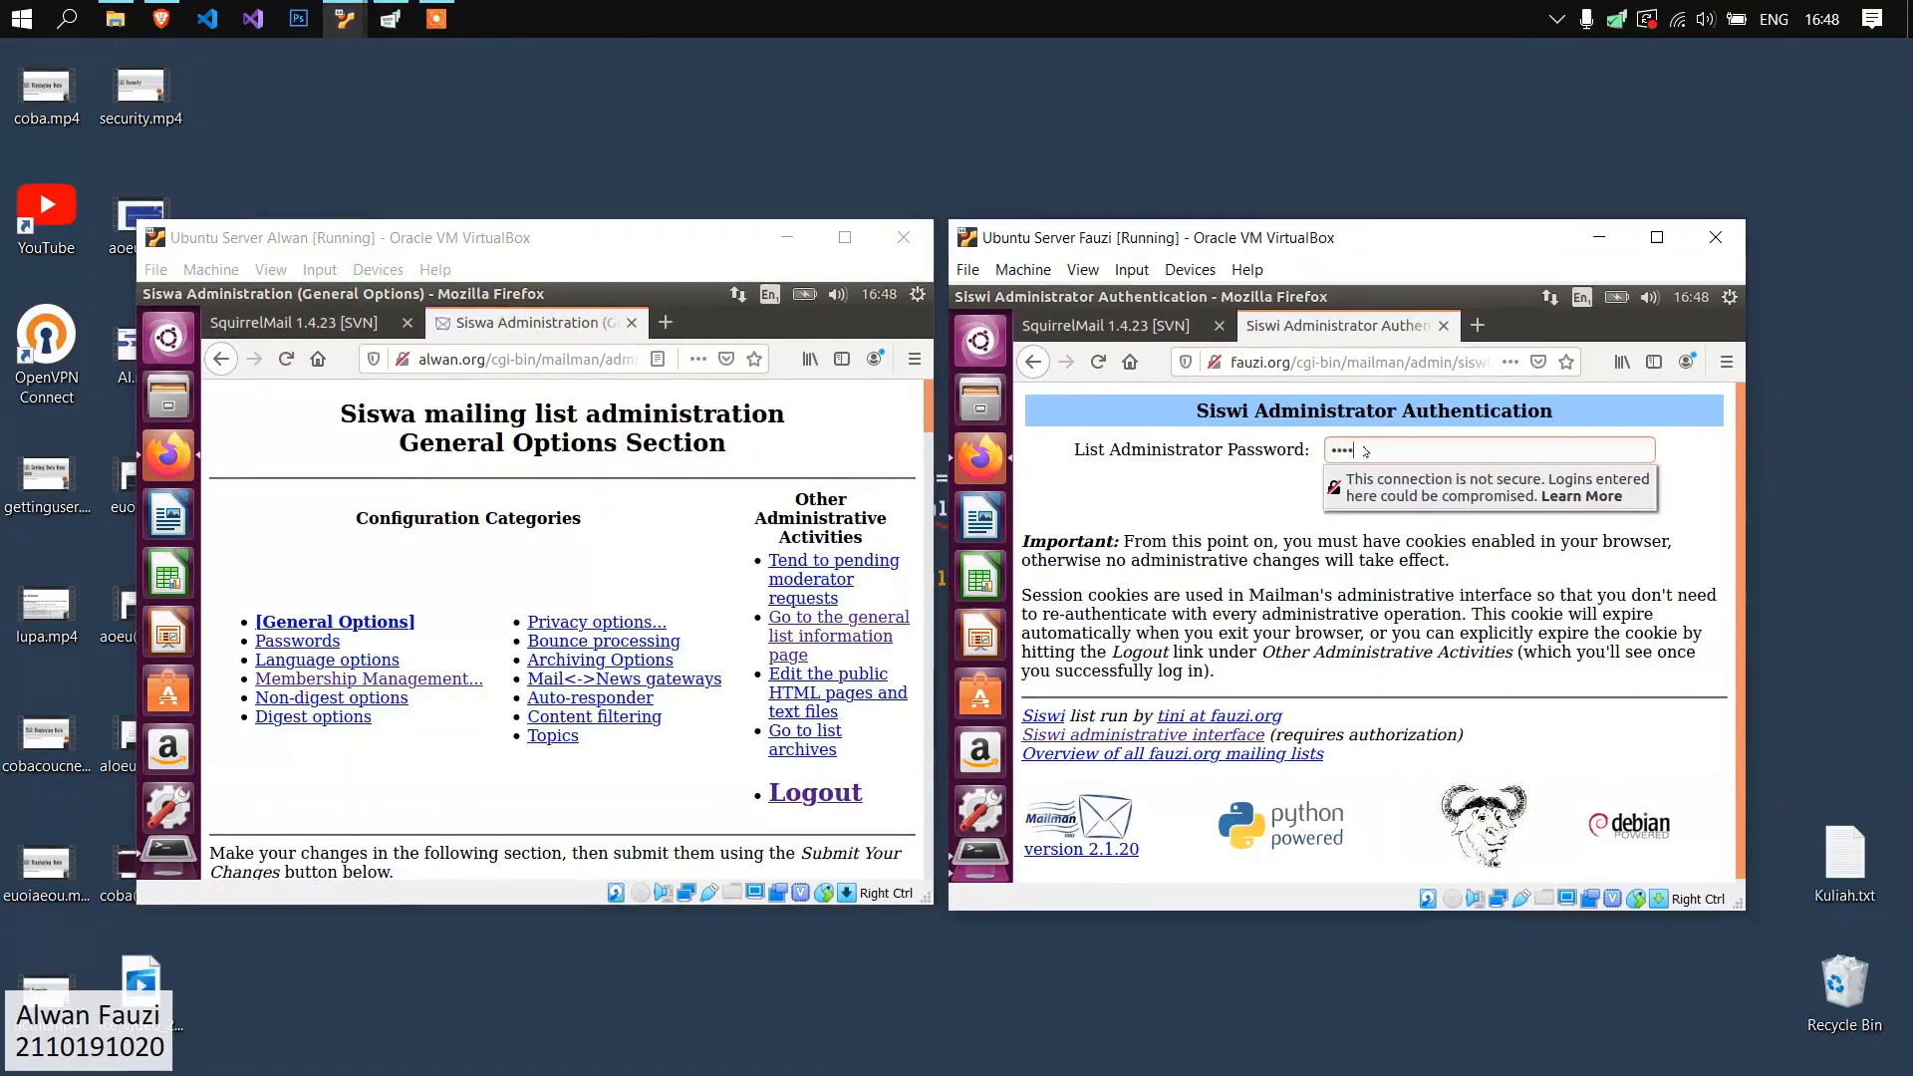
key(Return)
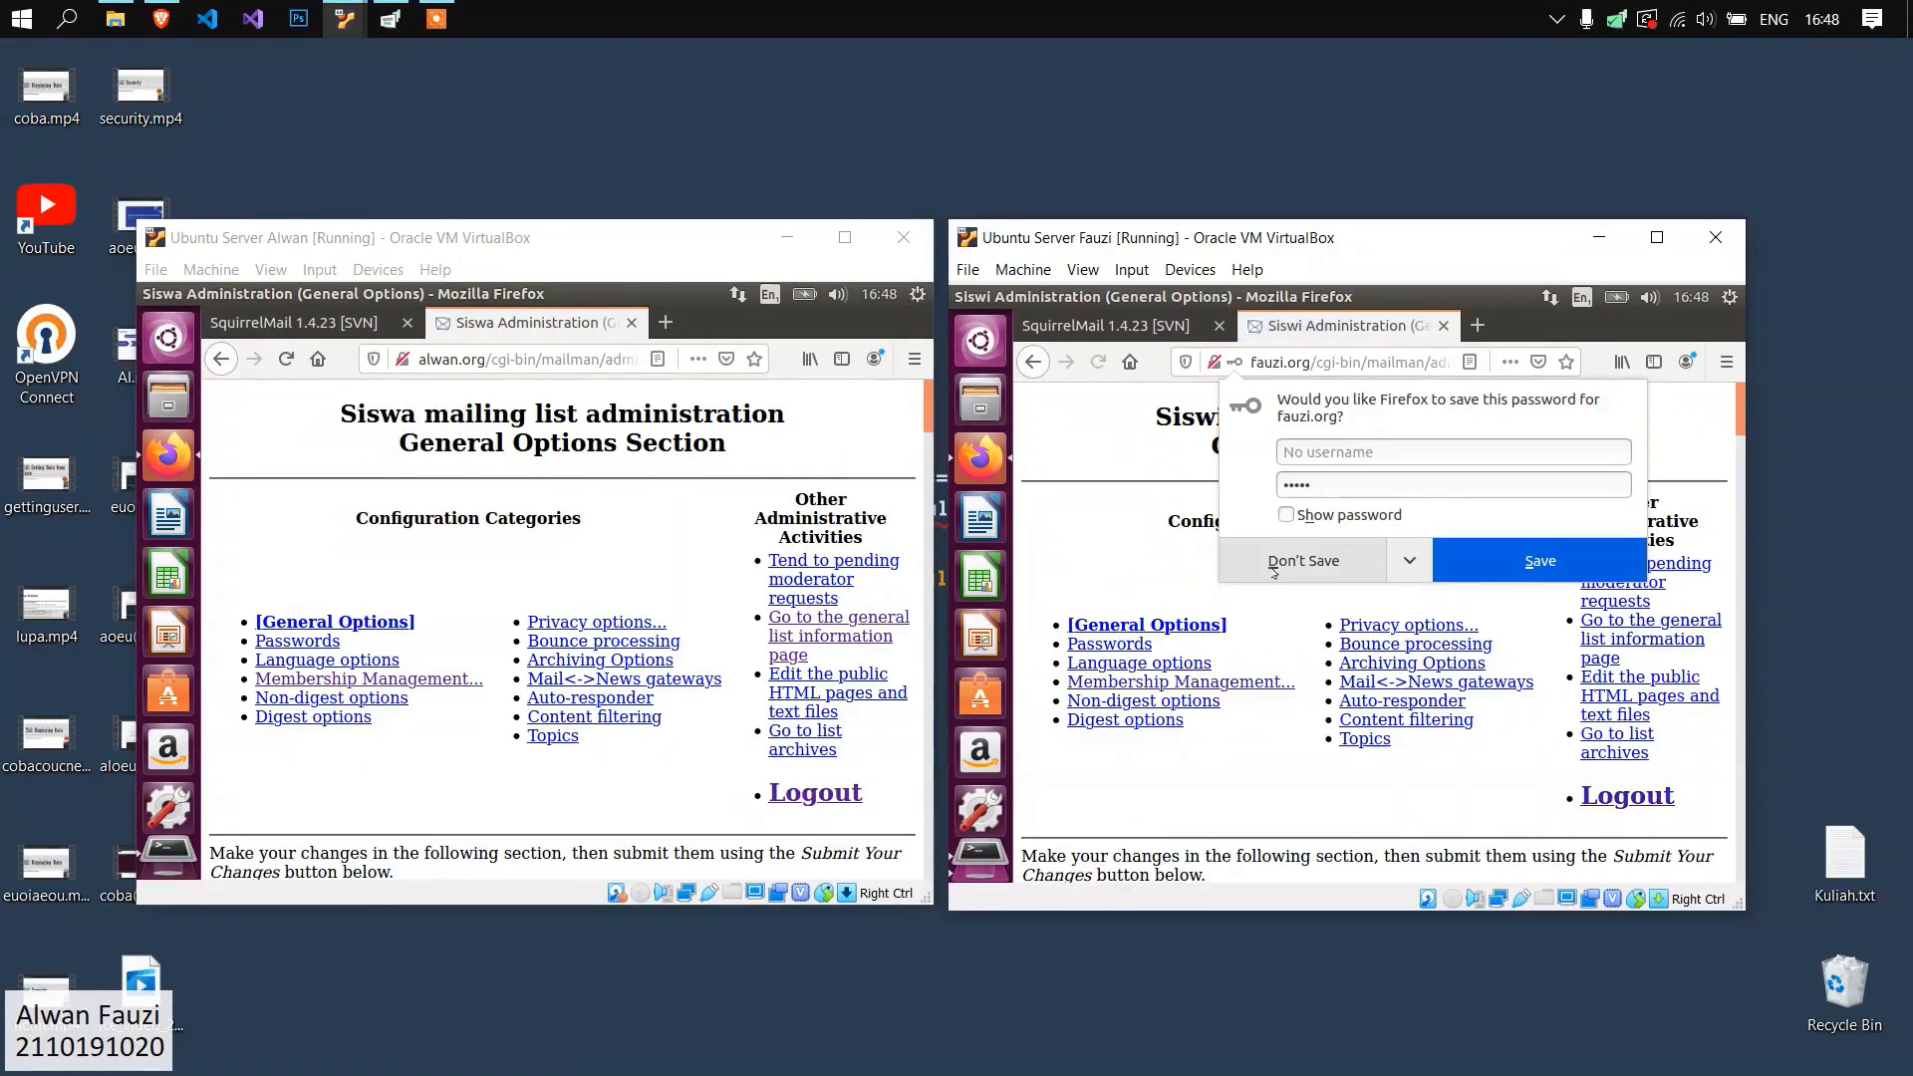
click(1380, 555)
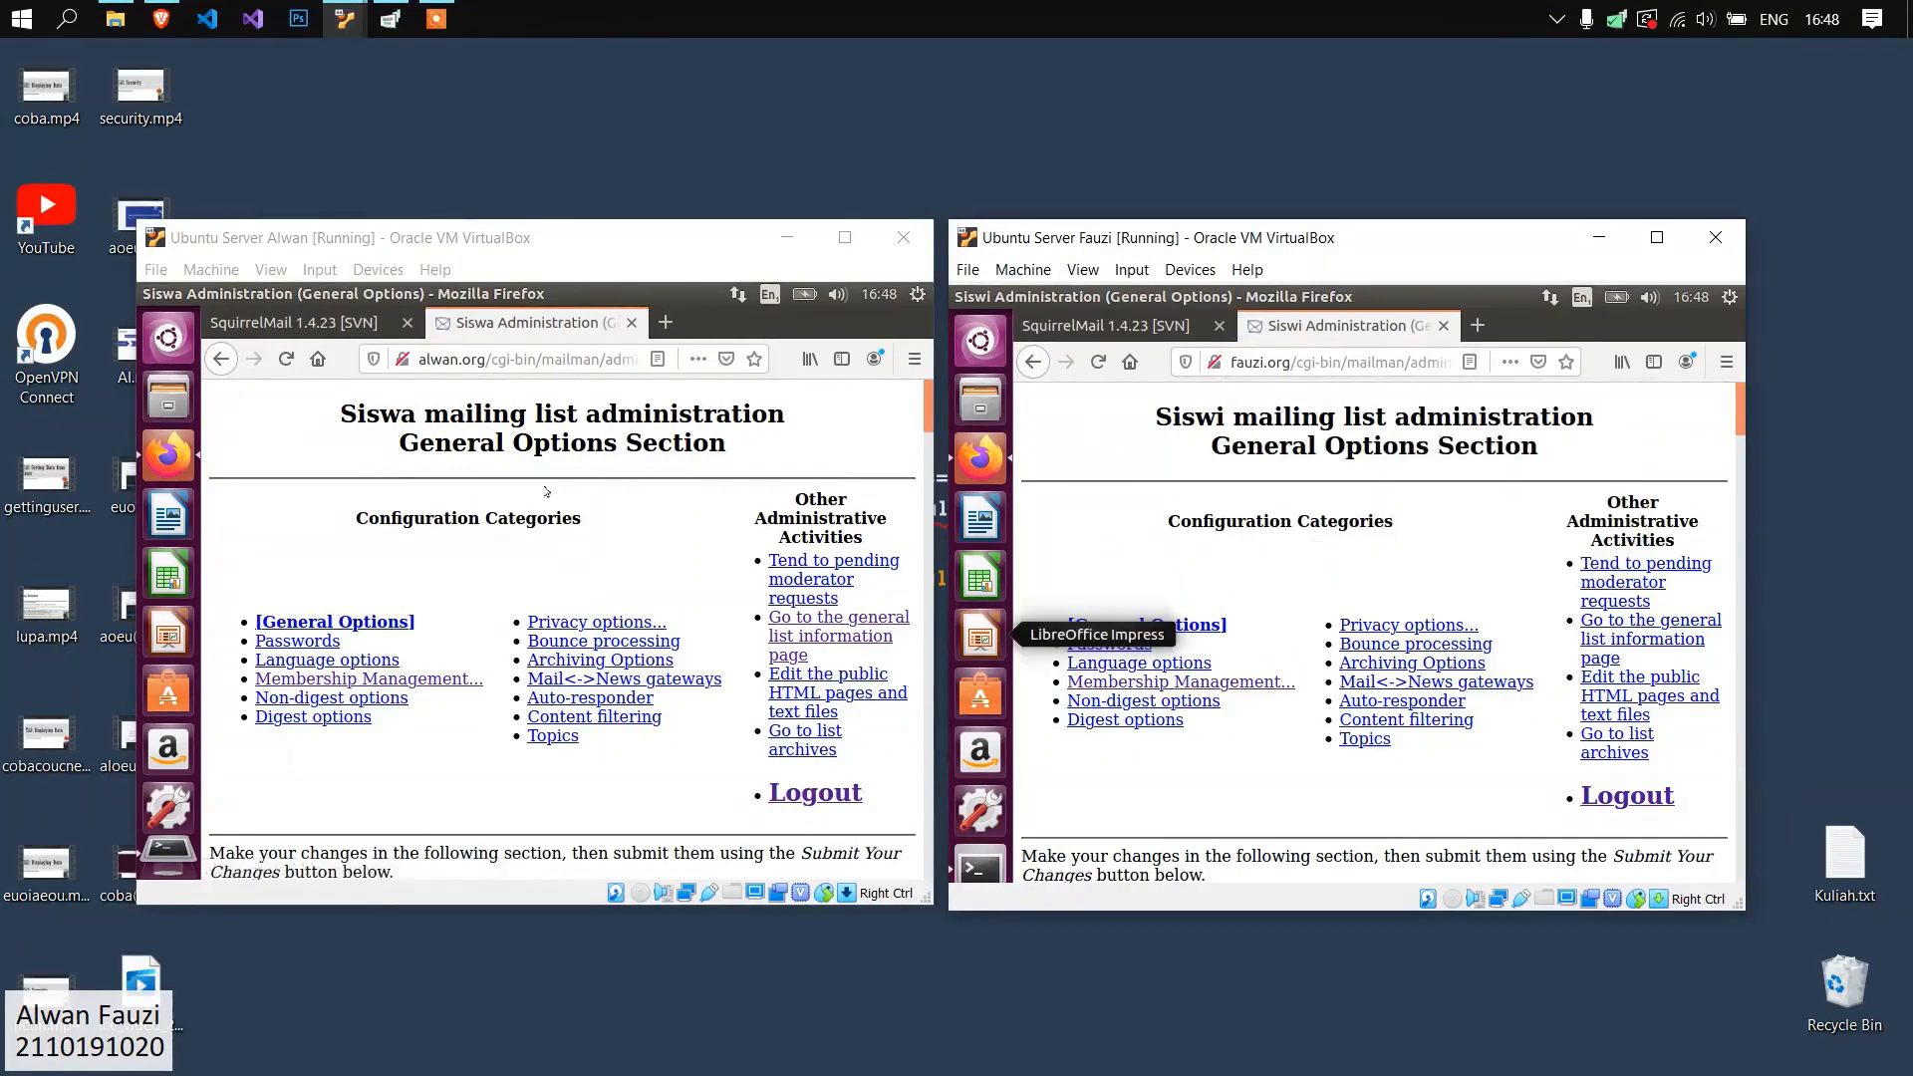
Open the Mass Subscription page under Membership Management for both the Siswa and Siswi mailing lists.
click(349, 681)
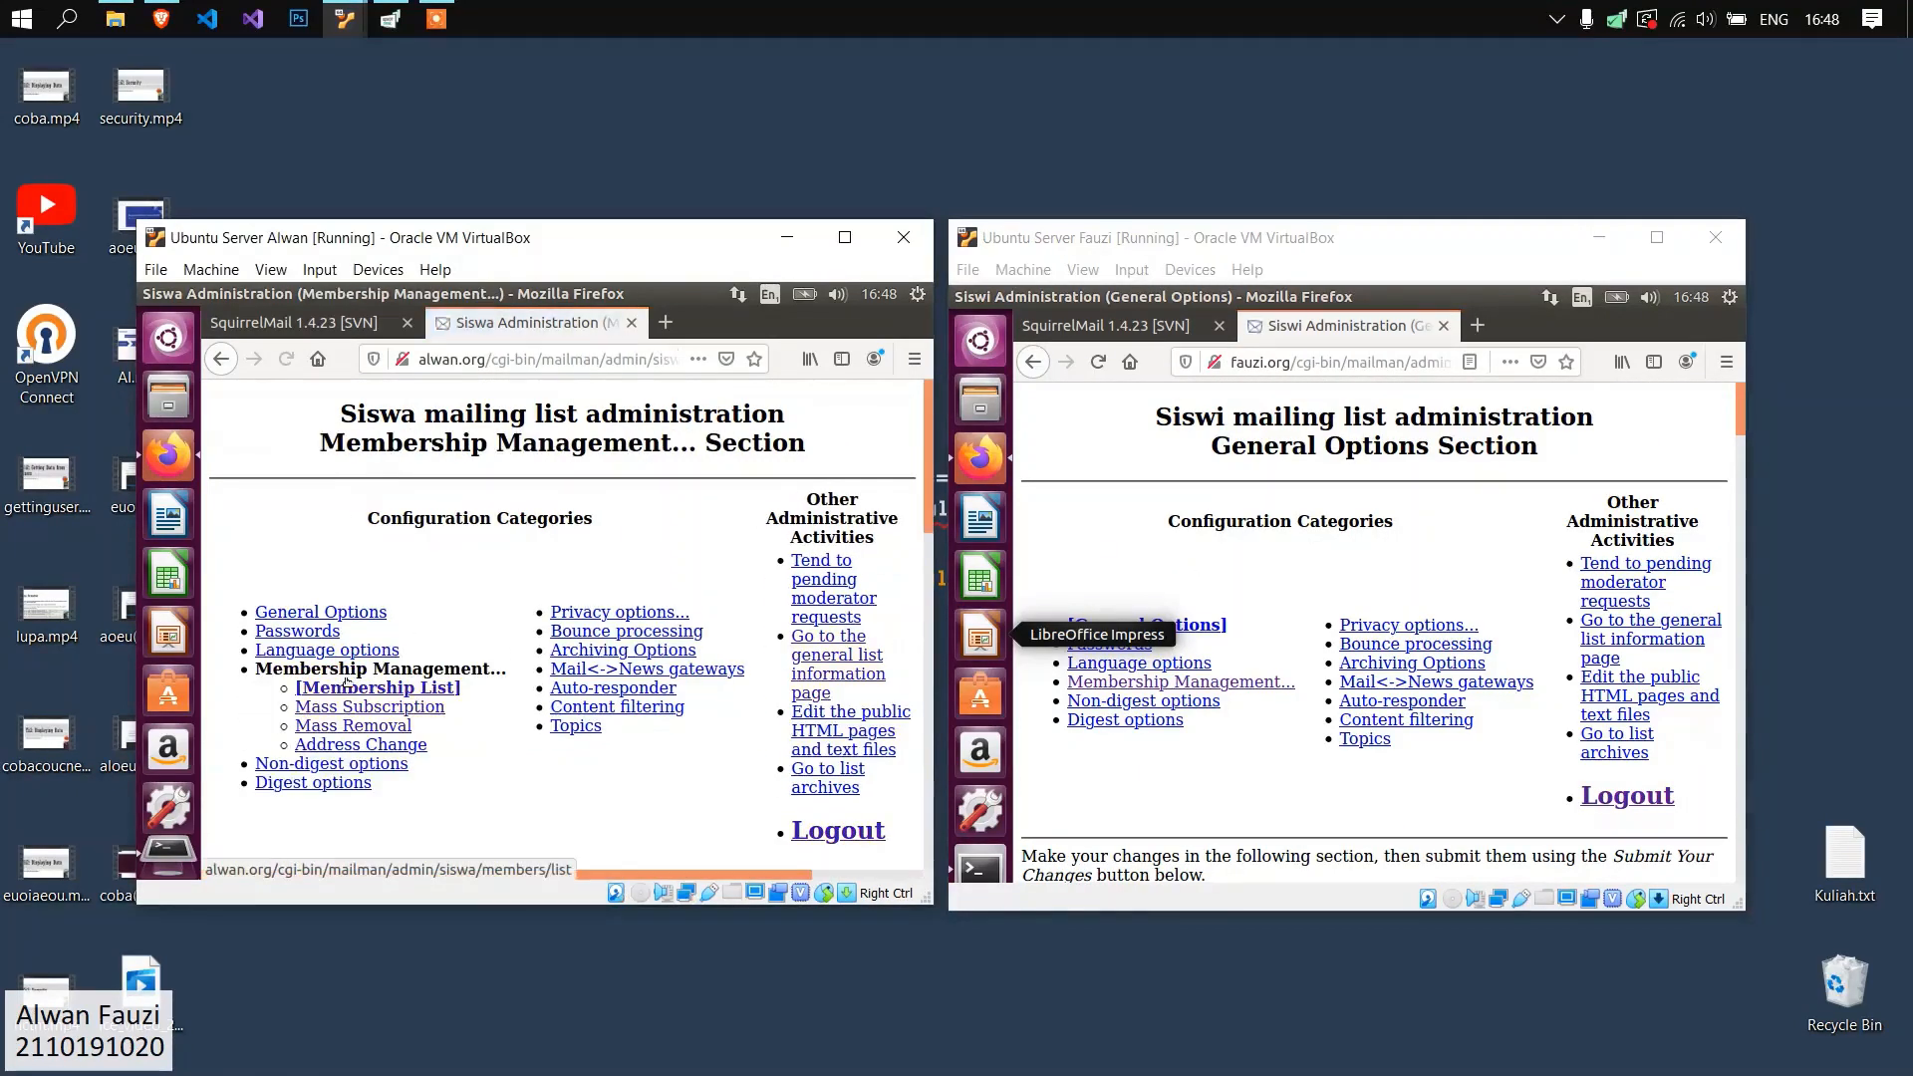
scroll(397, 652, down, 1)
click(1213, 680)
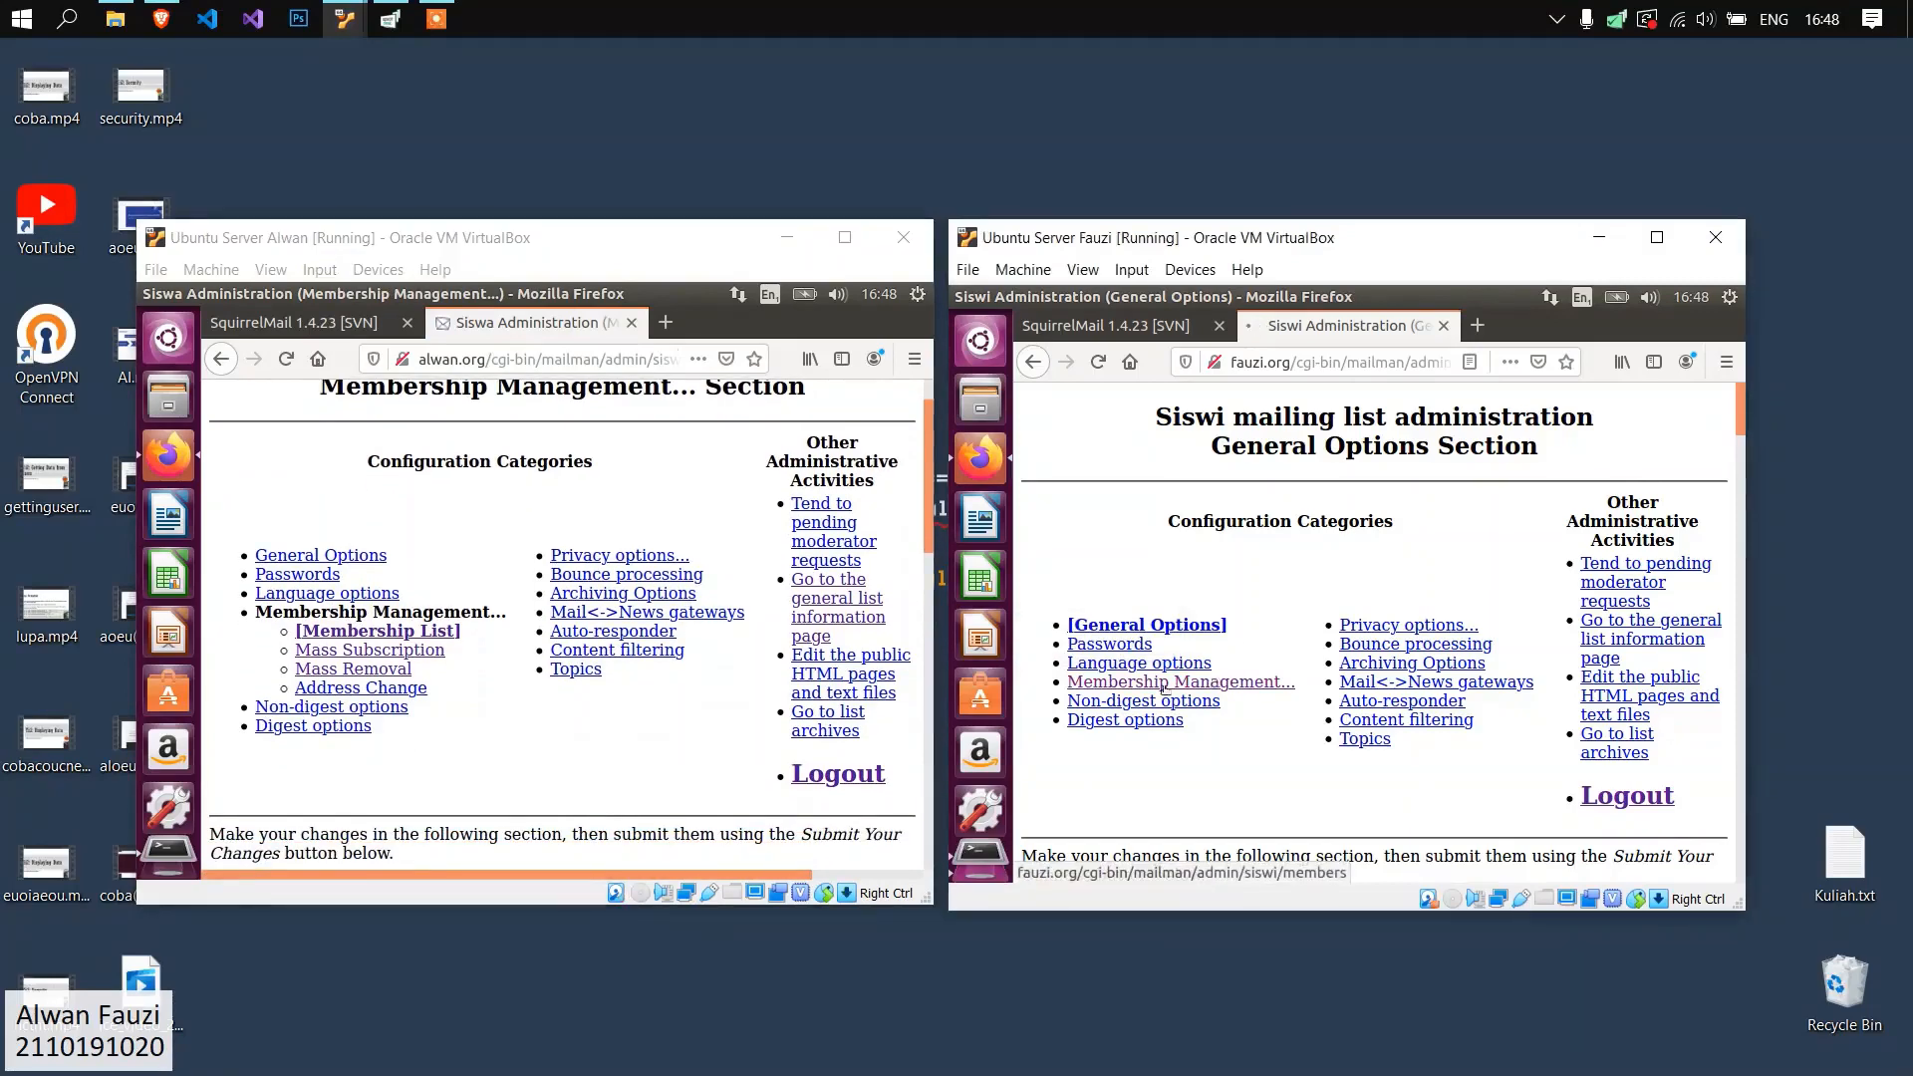
scroll(396, 616, down, 1)
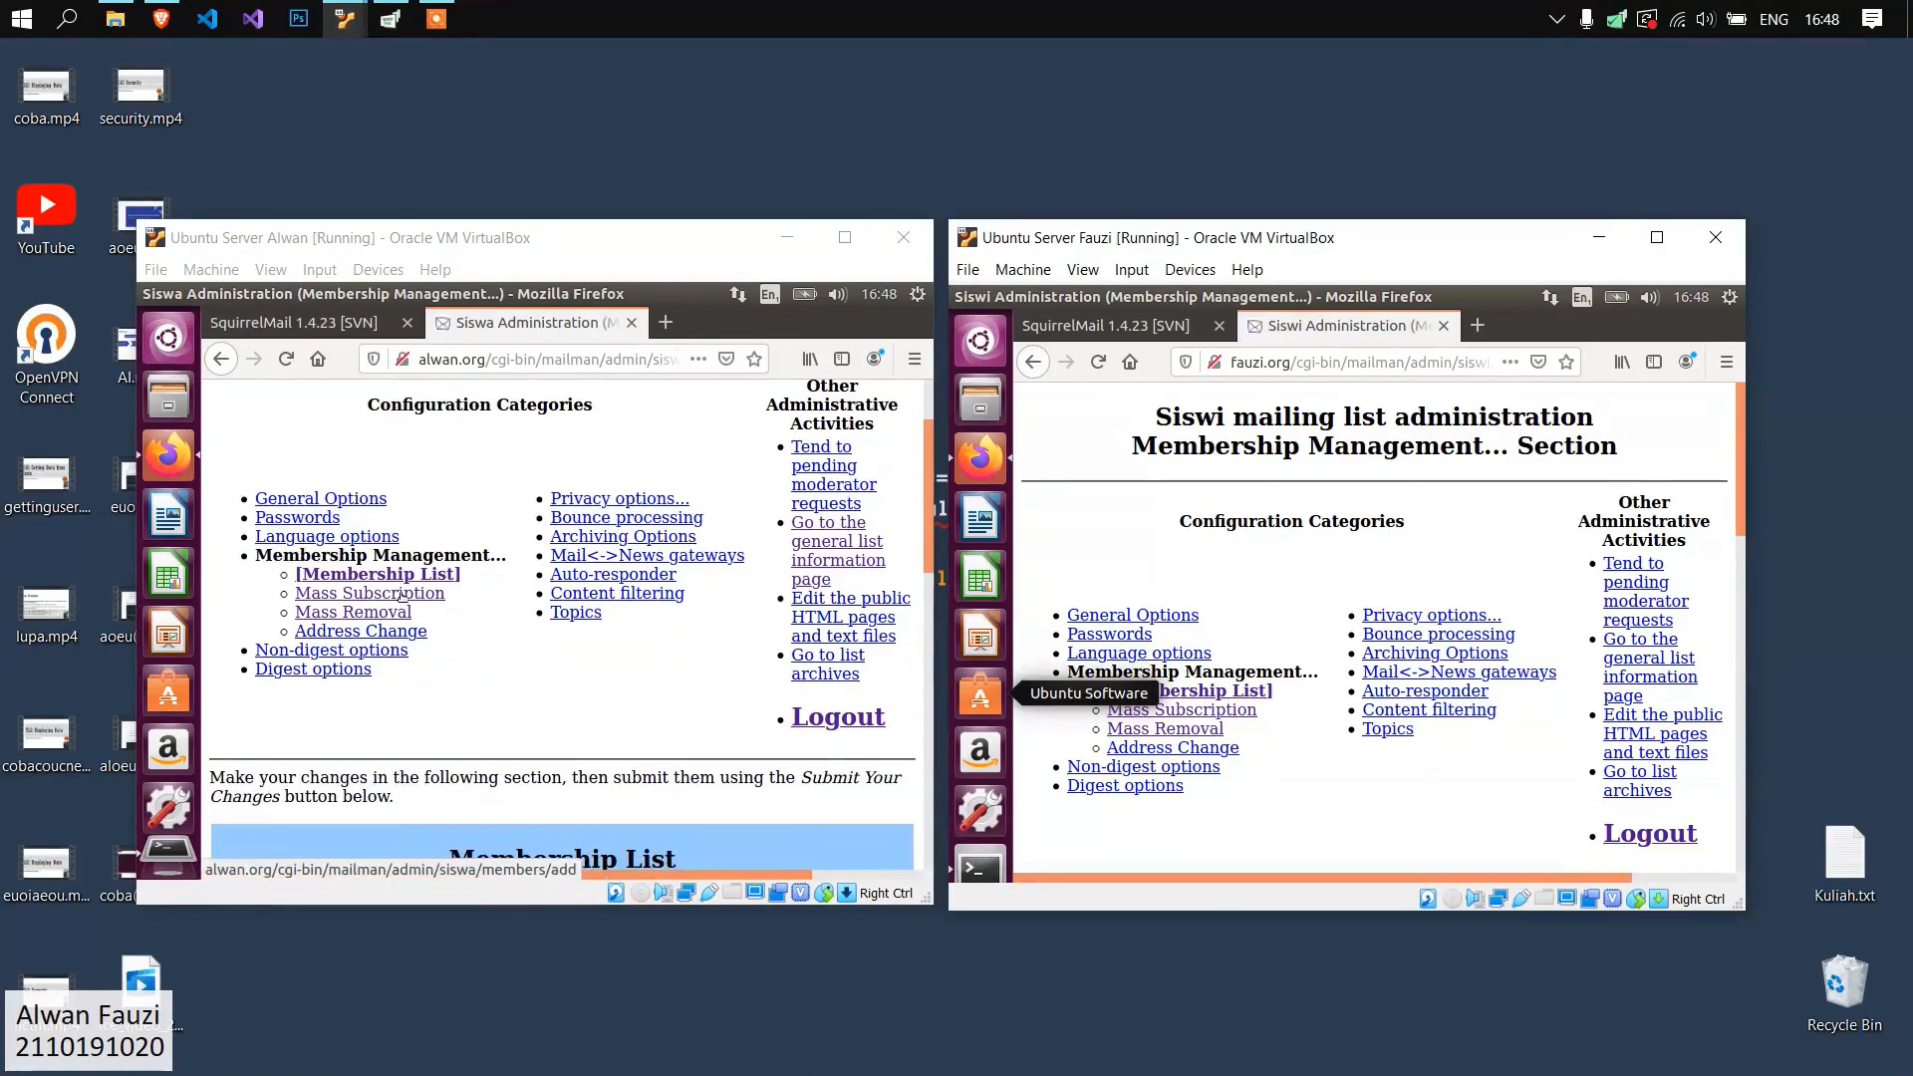
click(403, 594)
click(1206, 713)
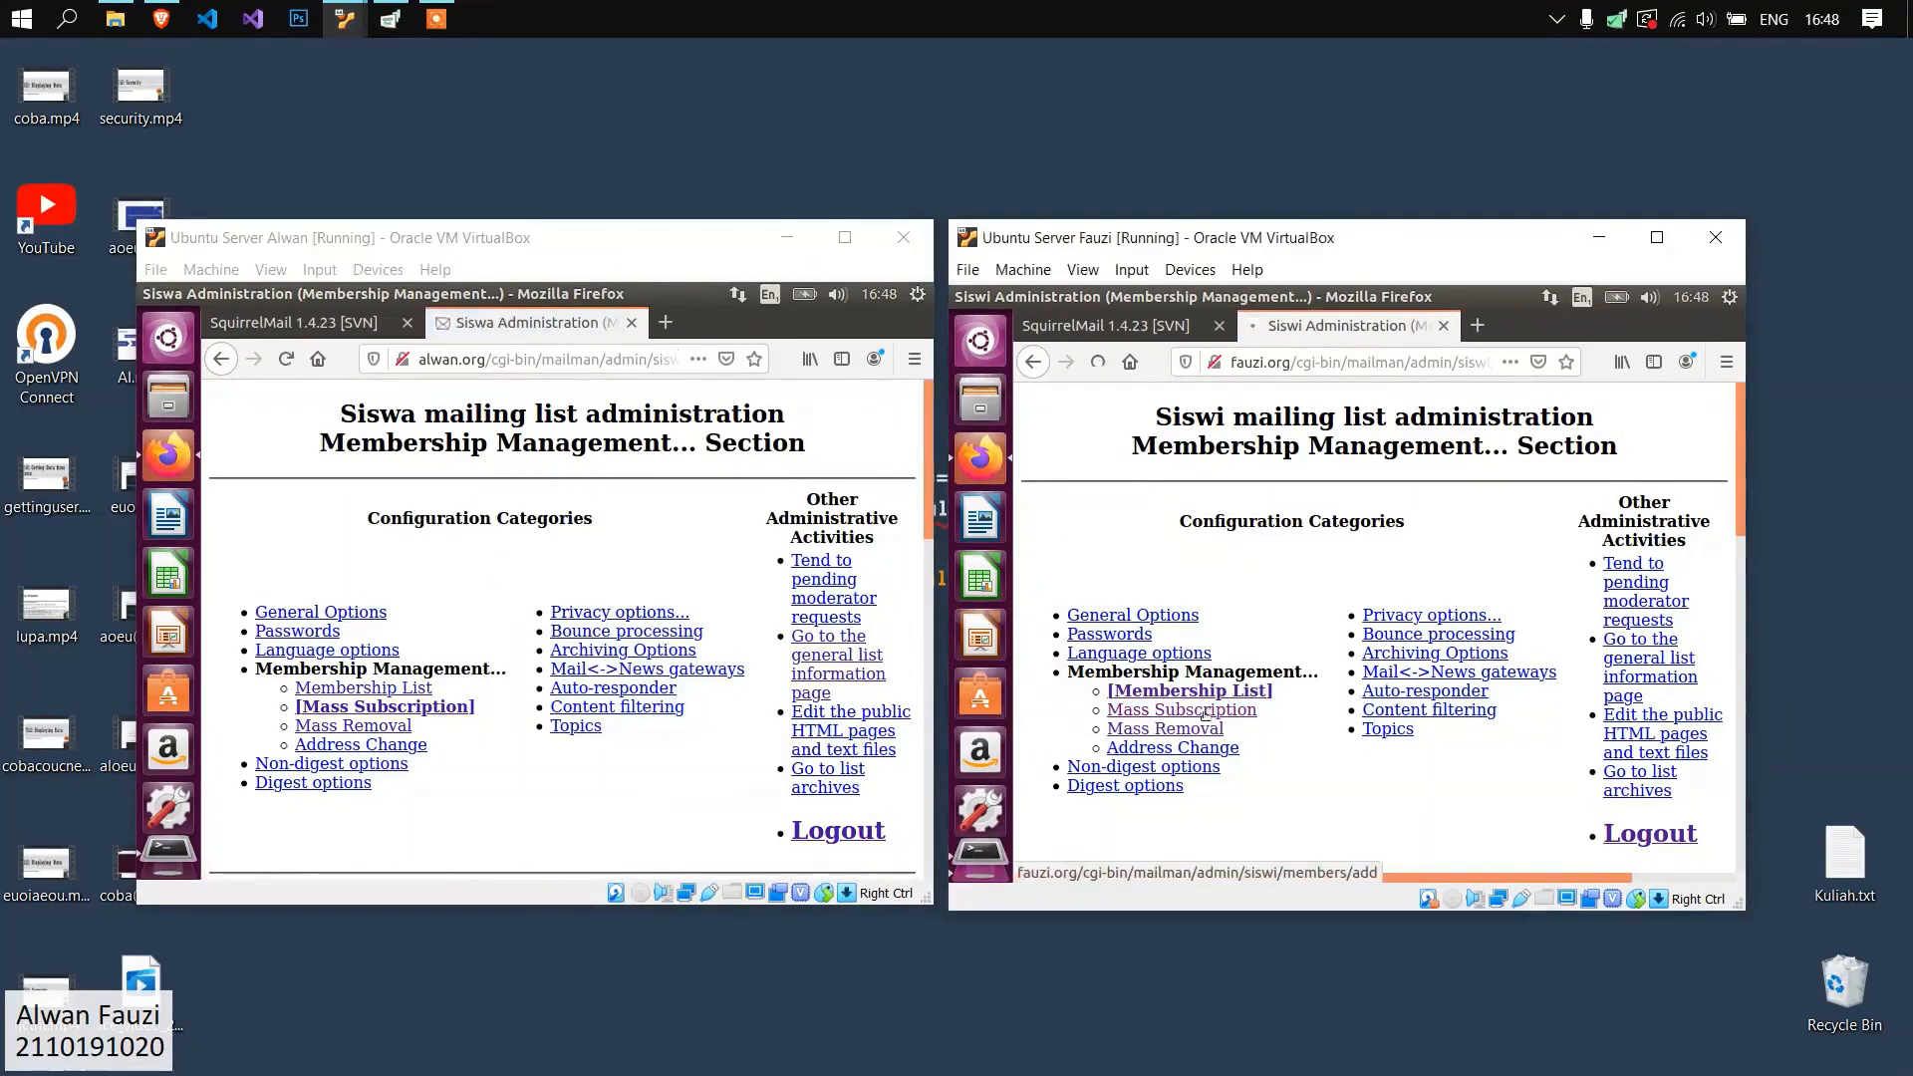
Examine the mass subscription forms of both lists and check which user accounts exist on the alwan.org server.
scroll(544, 518, down, 6)
scroll(544, 518, down, 5)
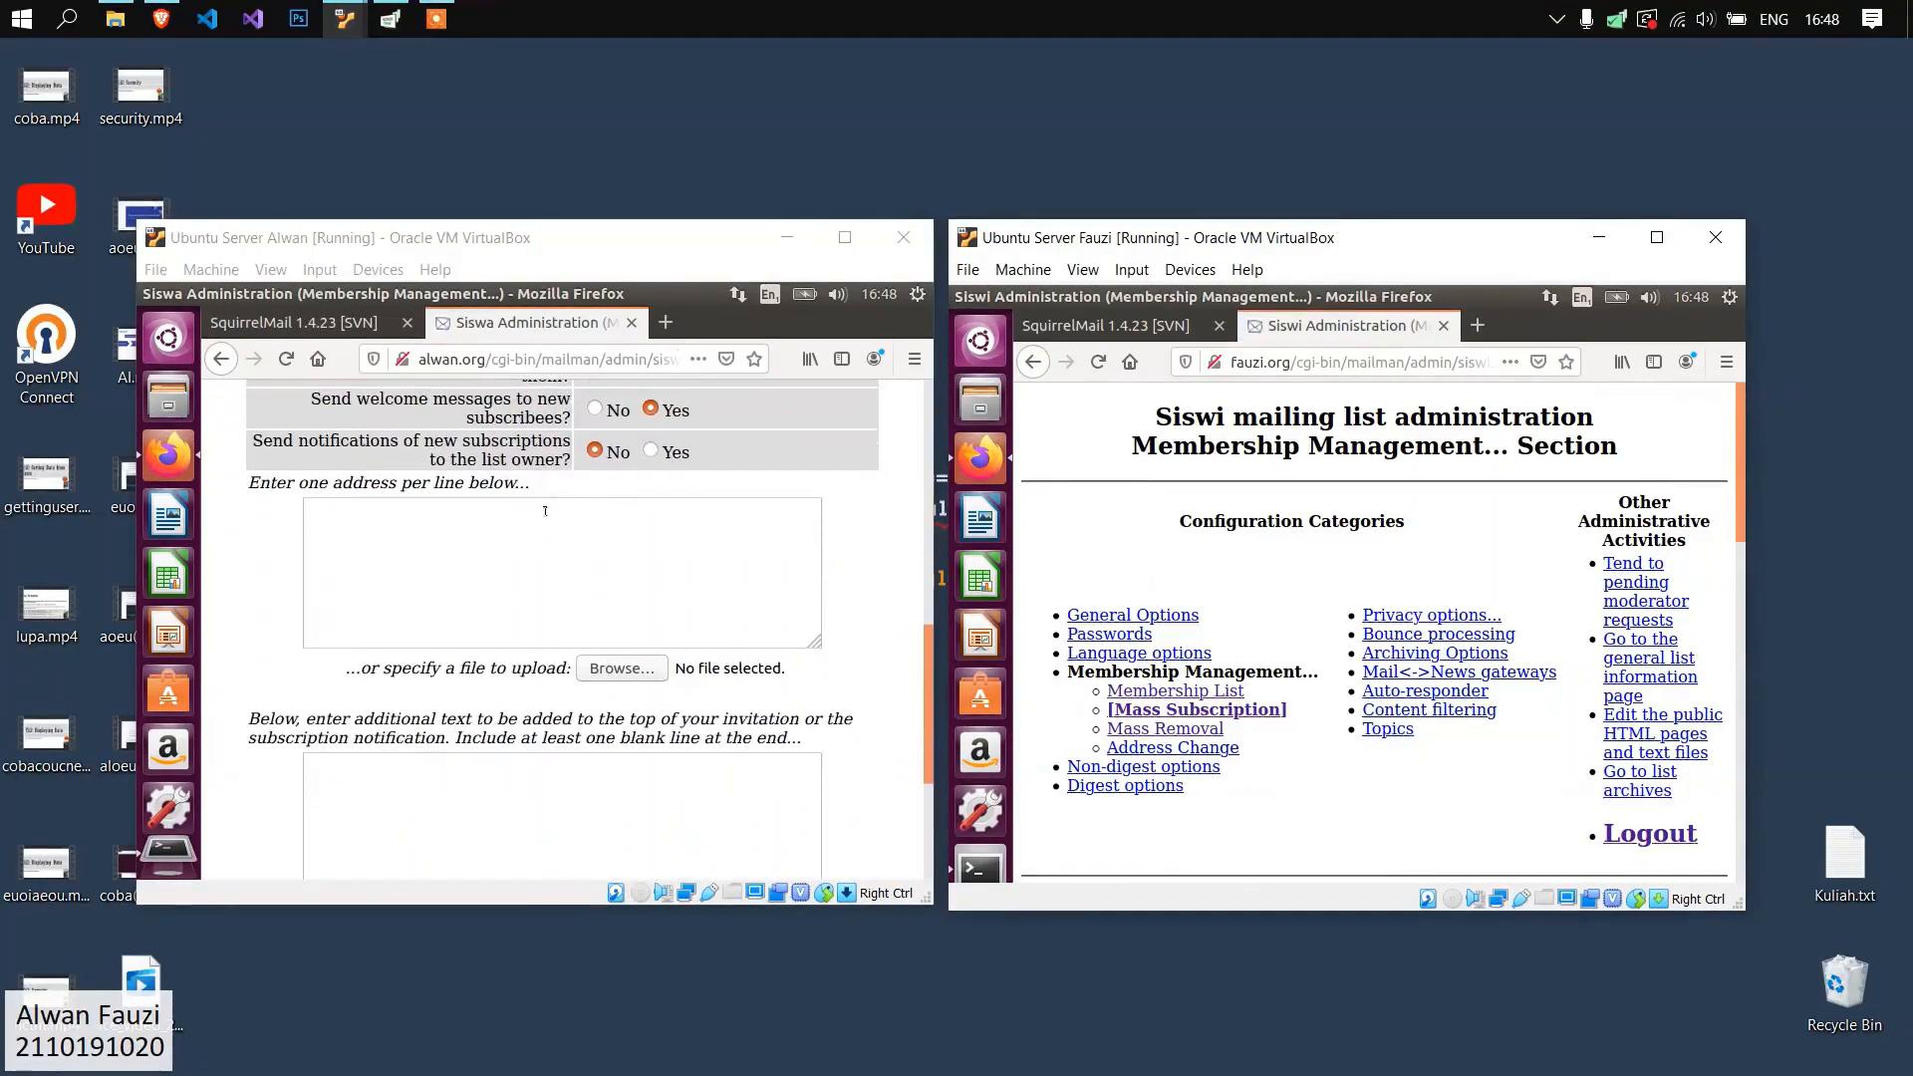
scroll(544, 518, up, 8)
scroll(544, 518, up, 2)
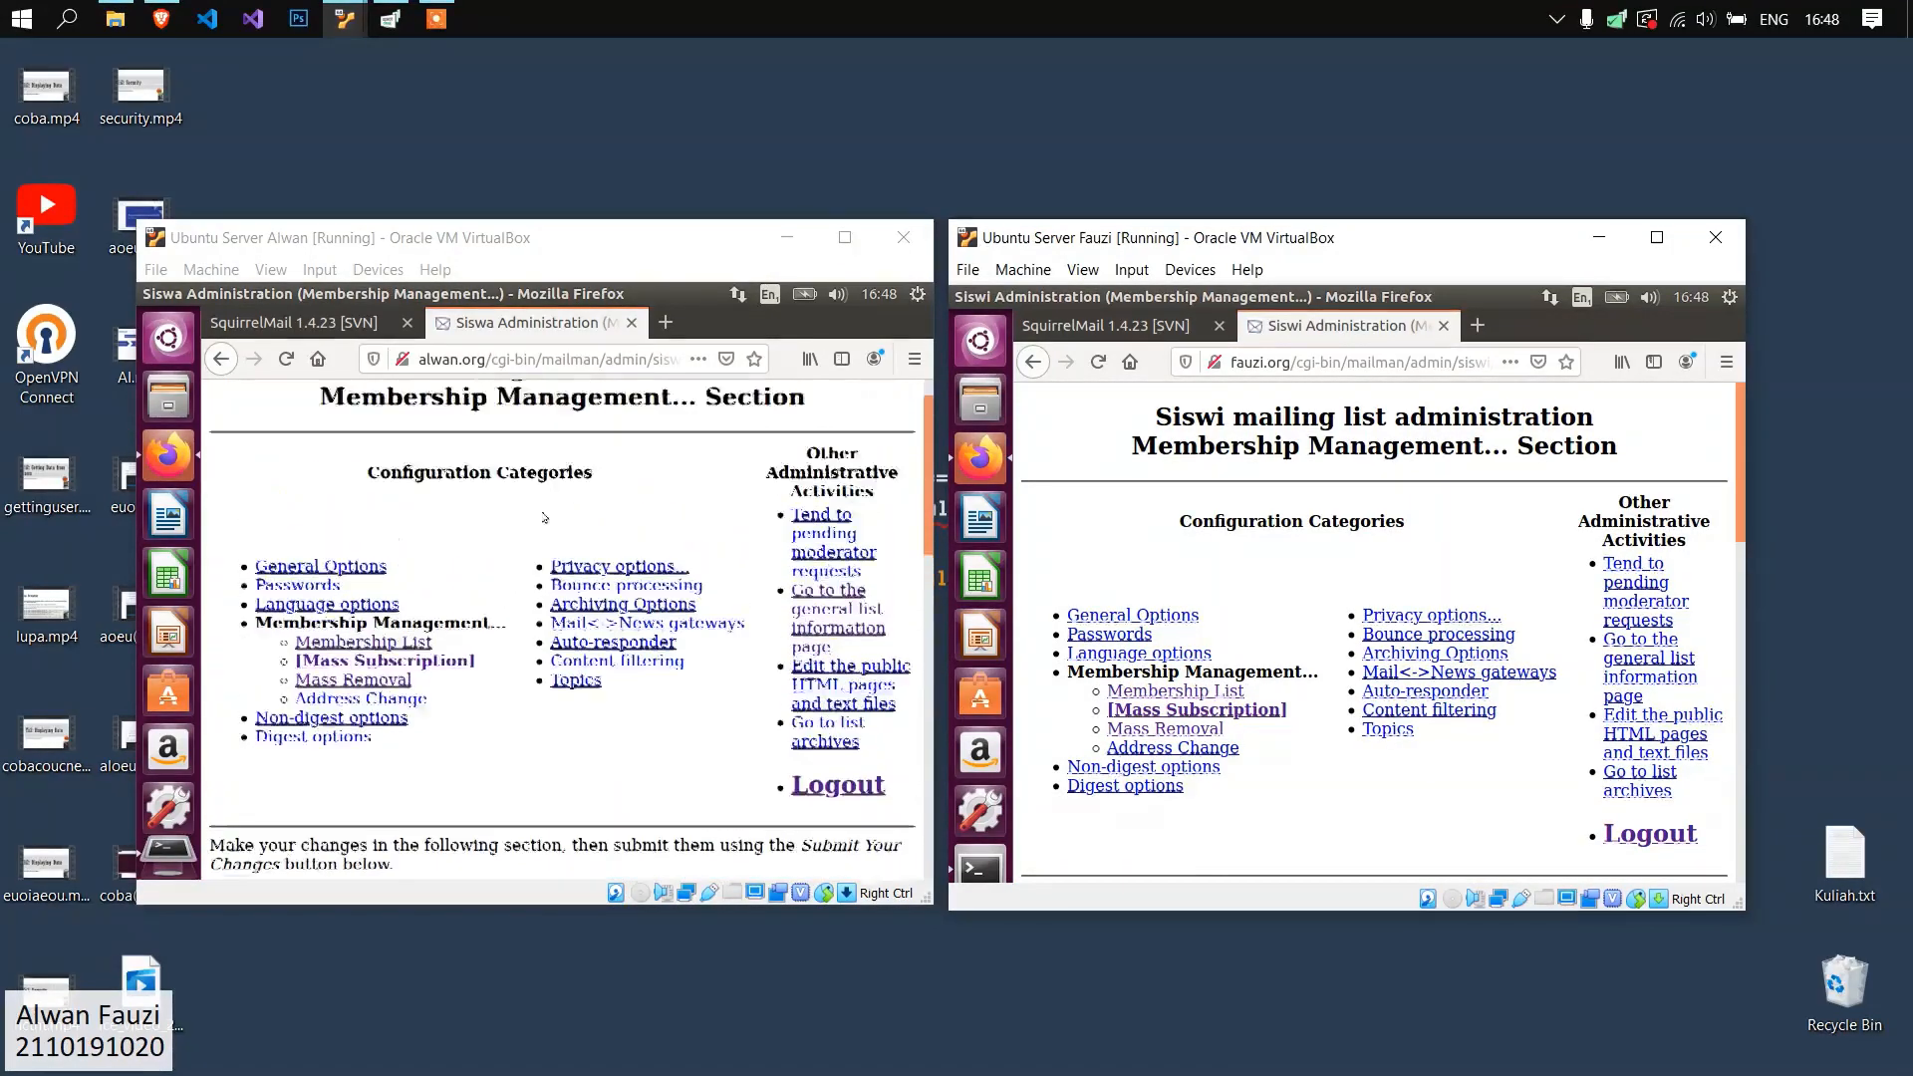
scroll(504, 572, down, 4)
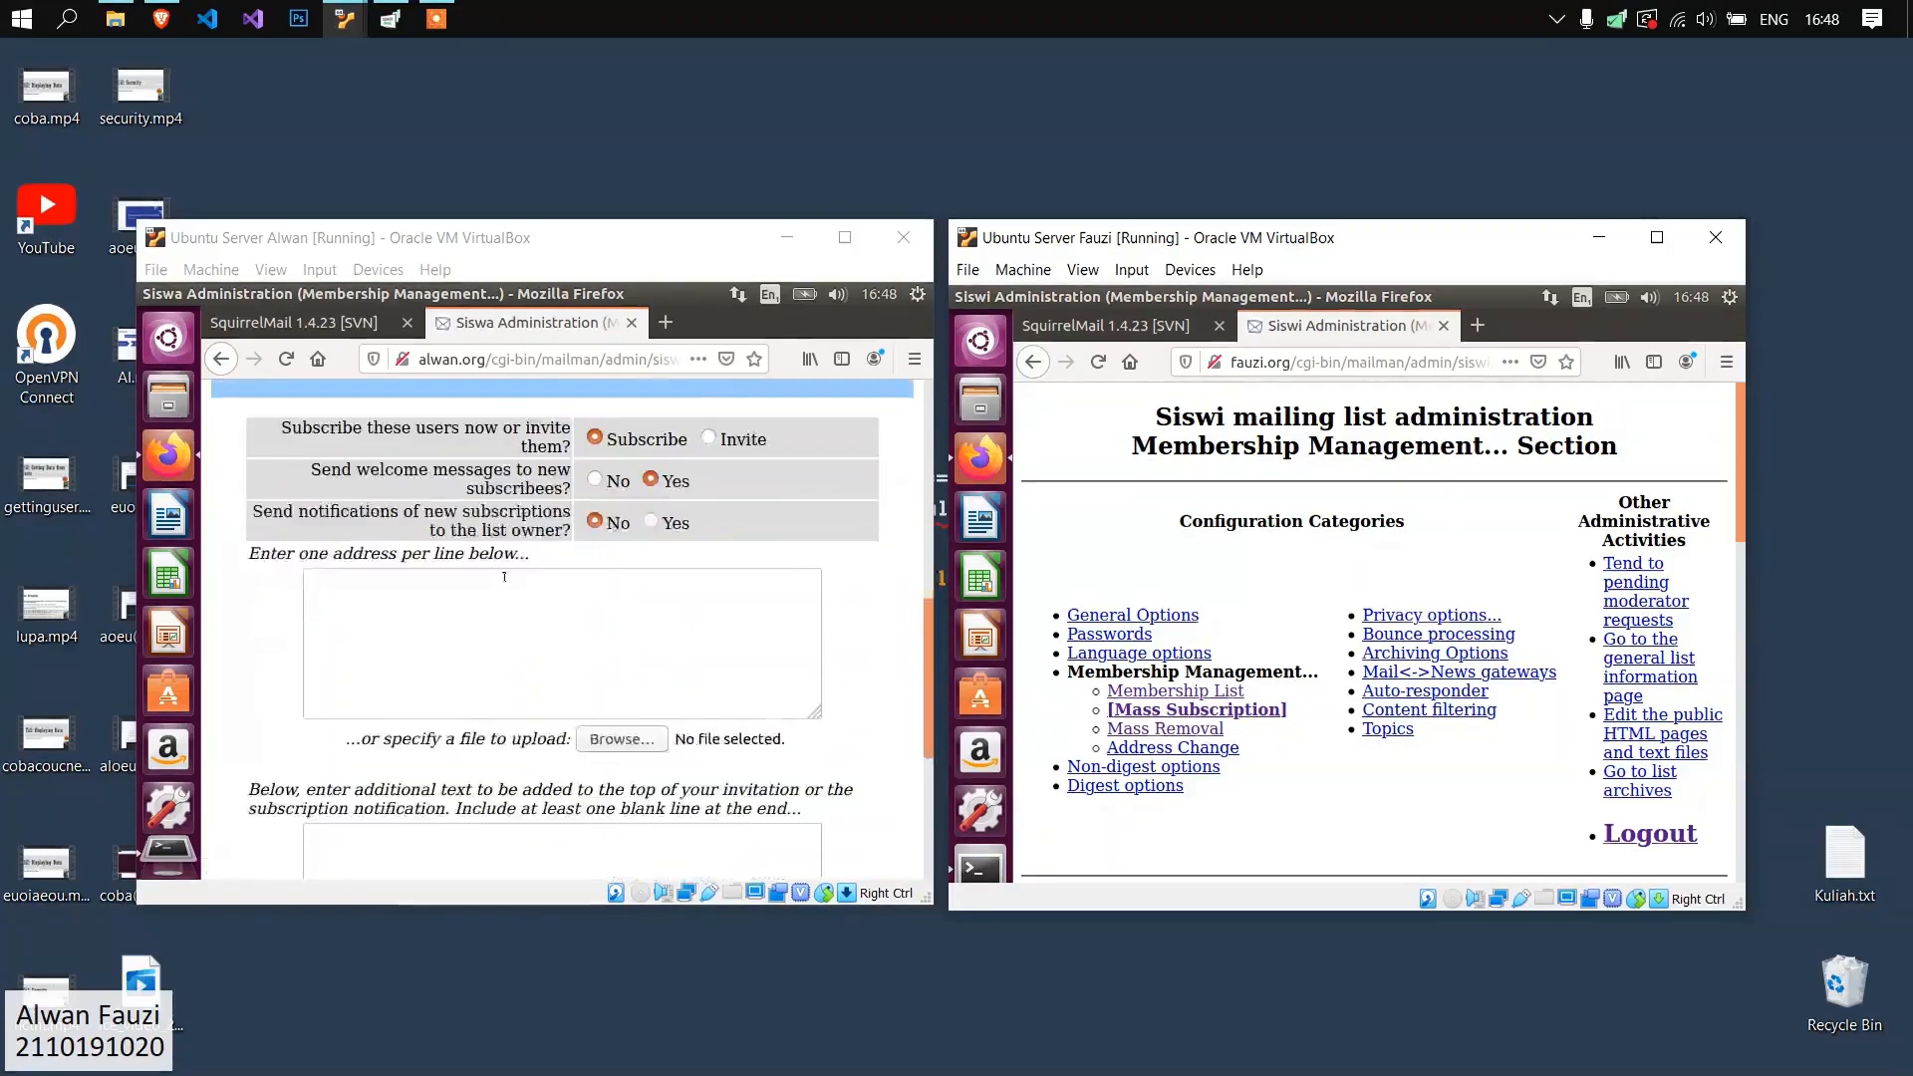
click(508, 566)
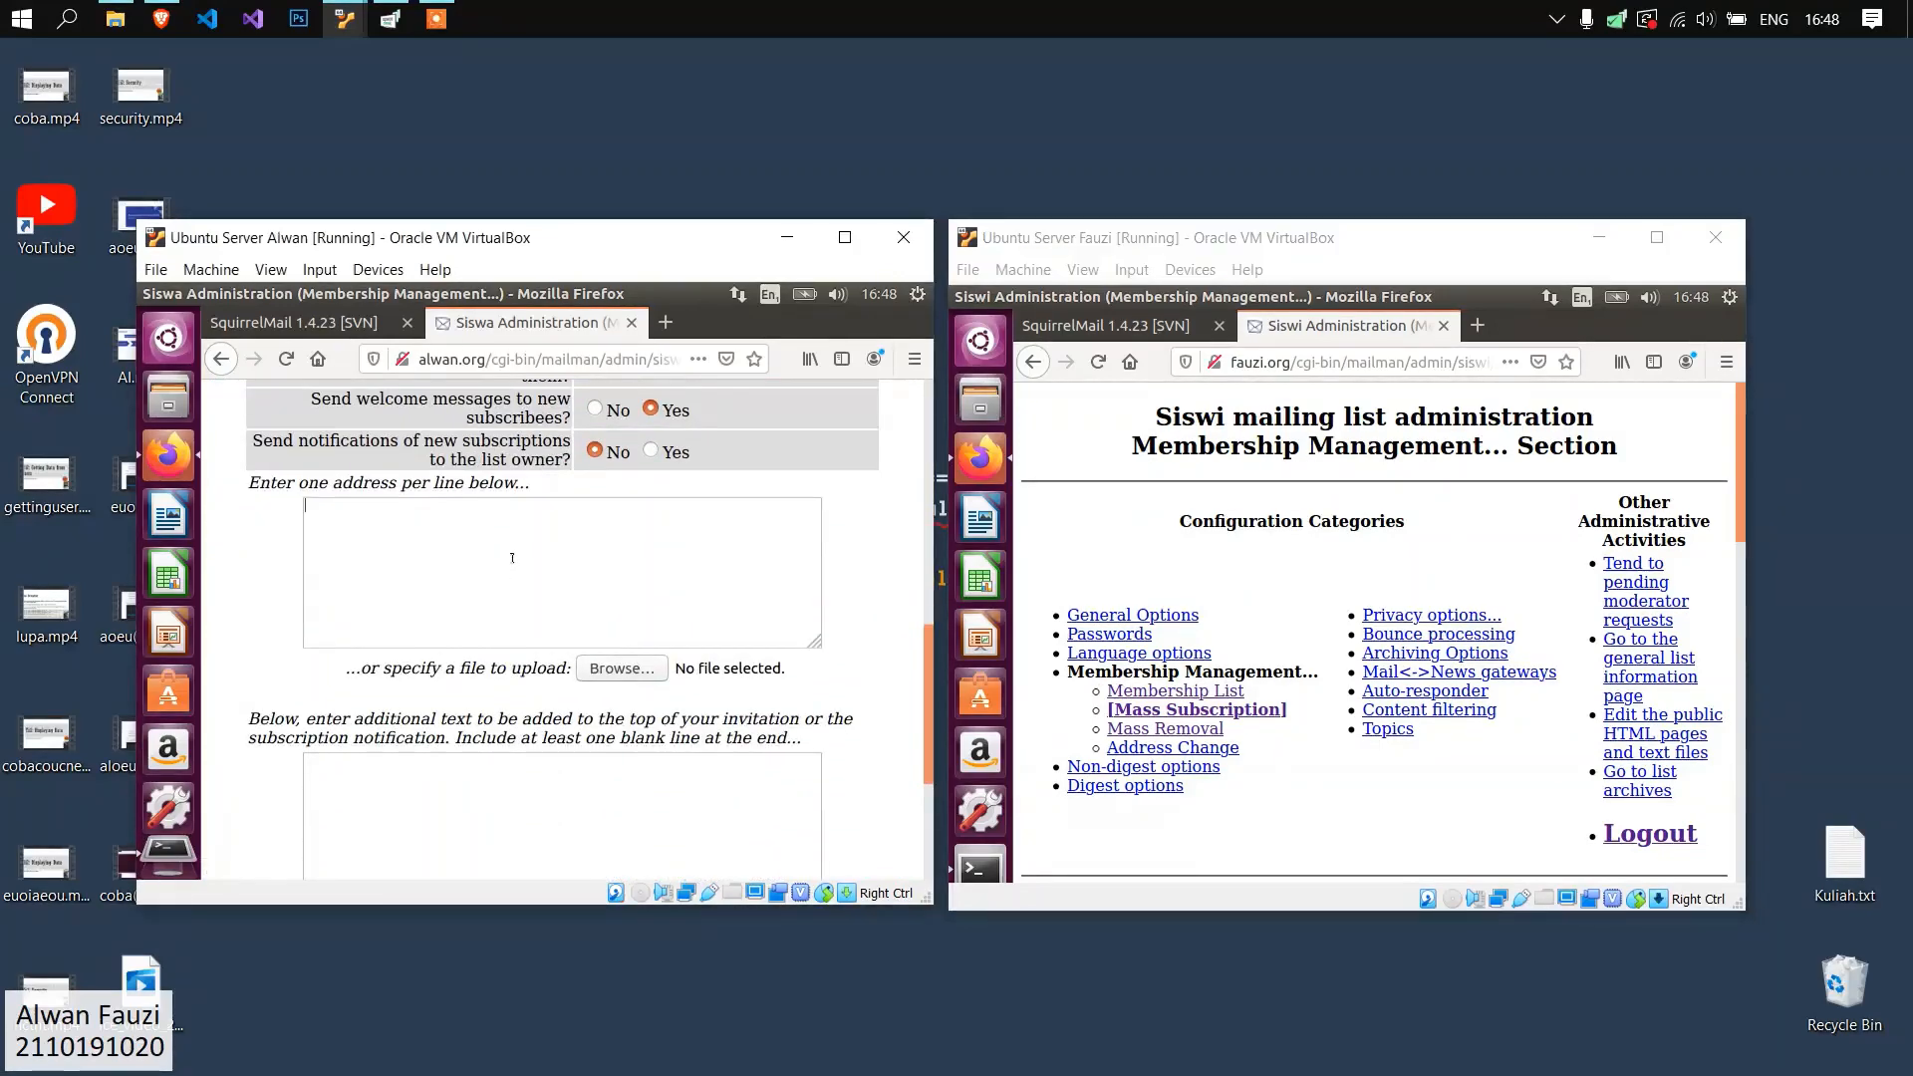
scroll(1260, 588, down, 6)
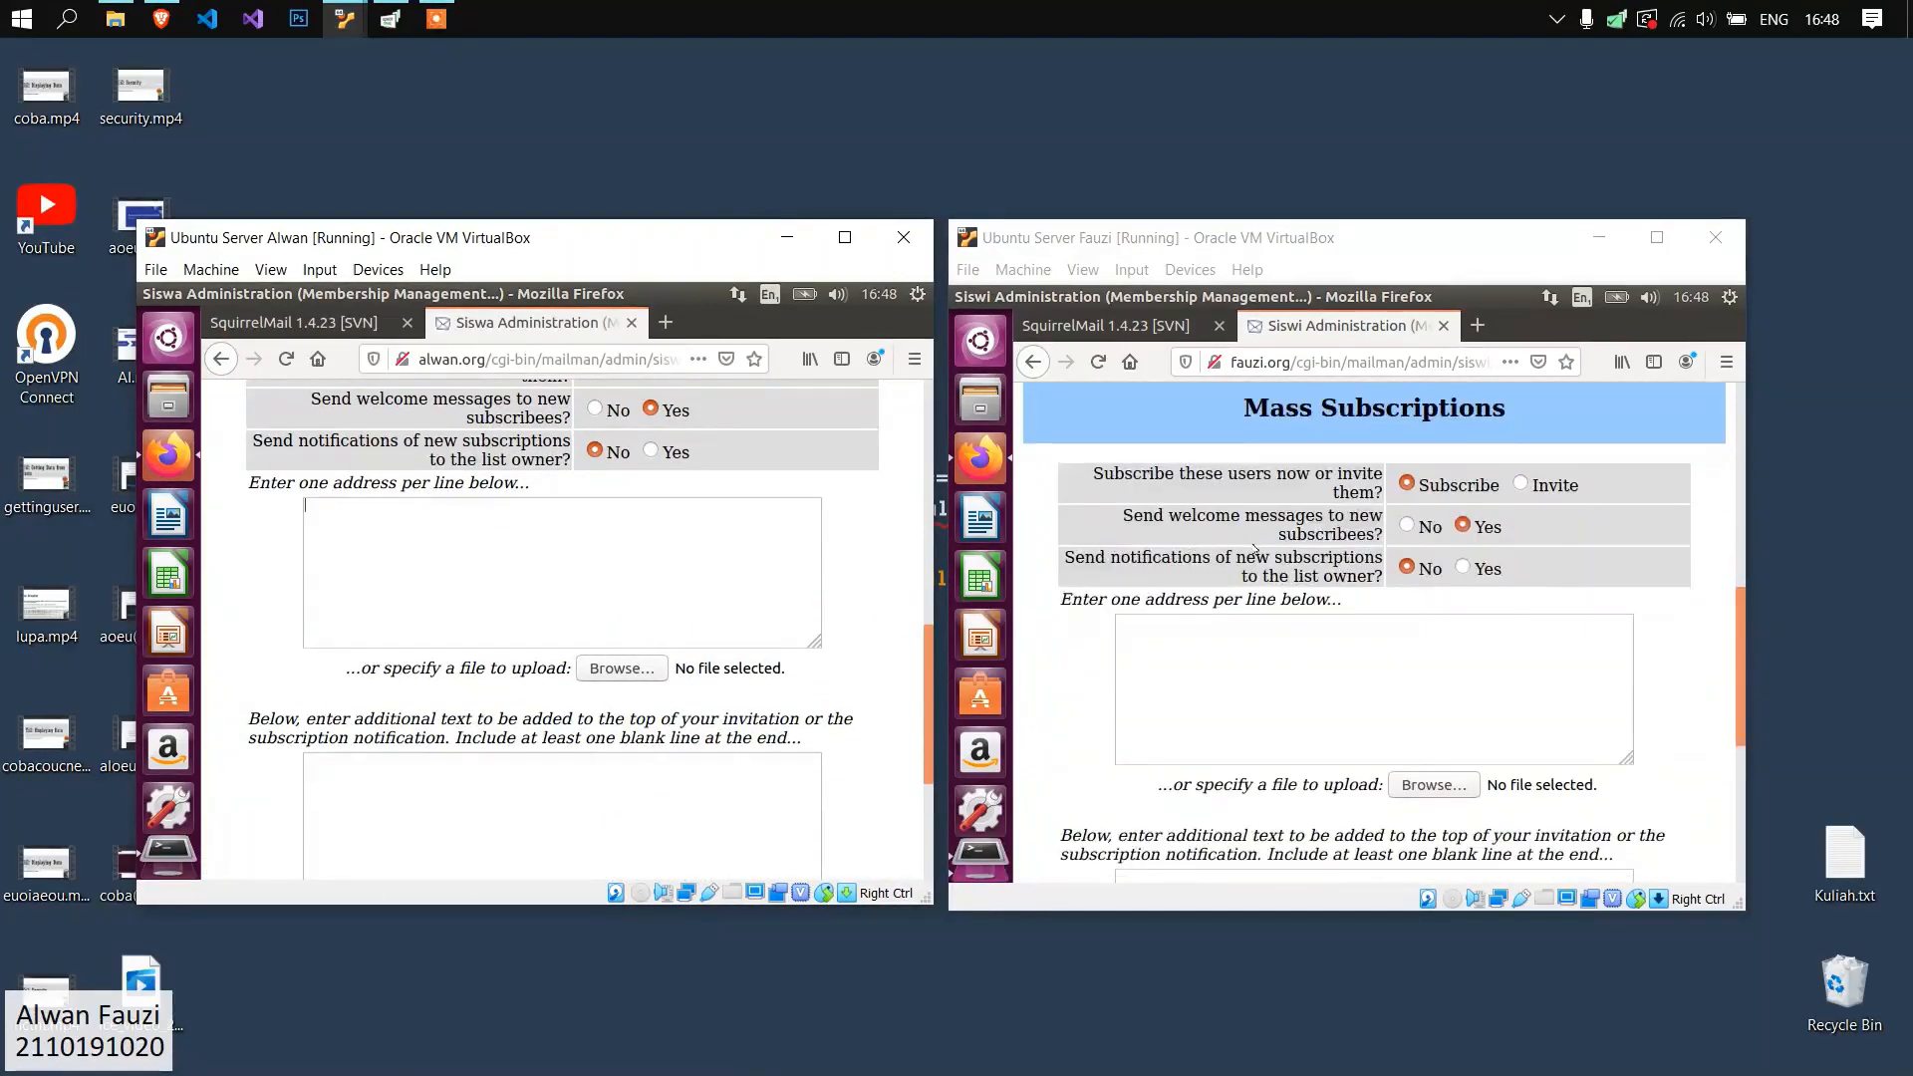
scroll(1257, 598, down, 1)
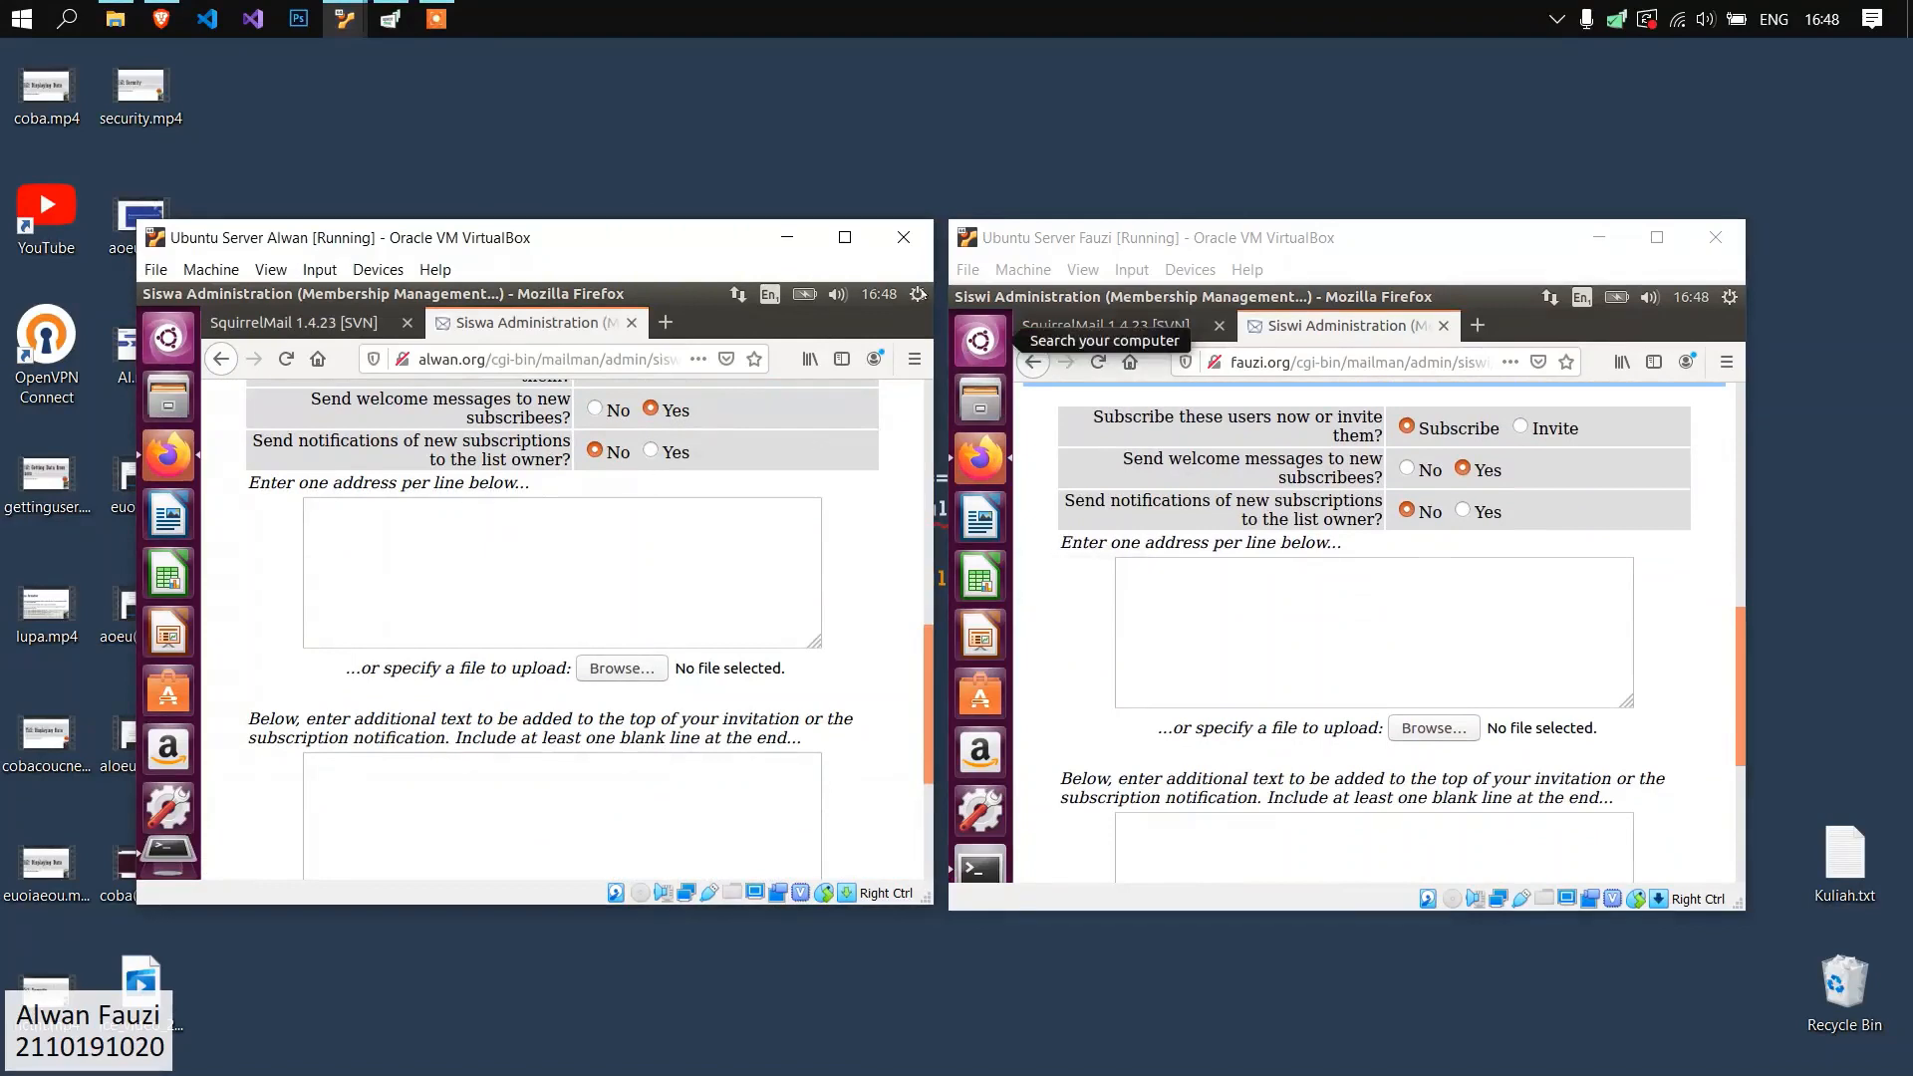
click(918, 295)
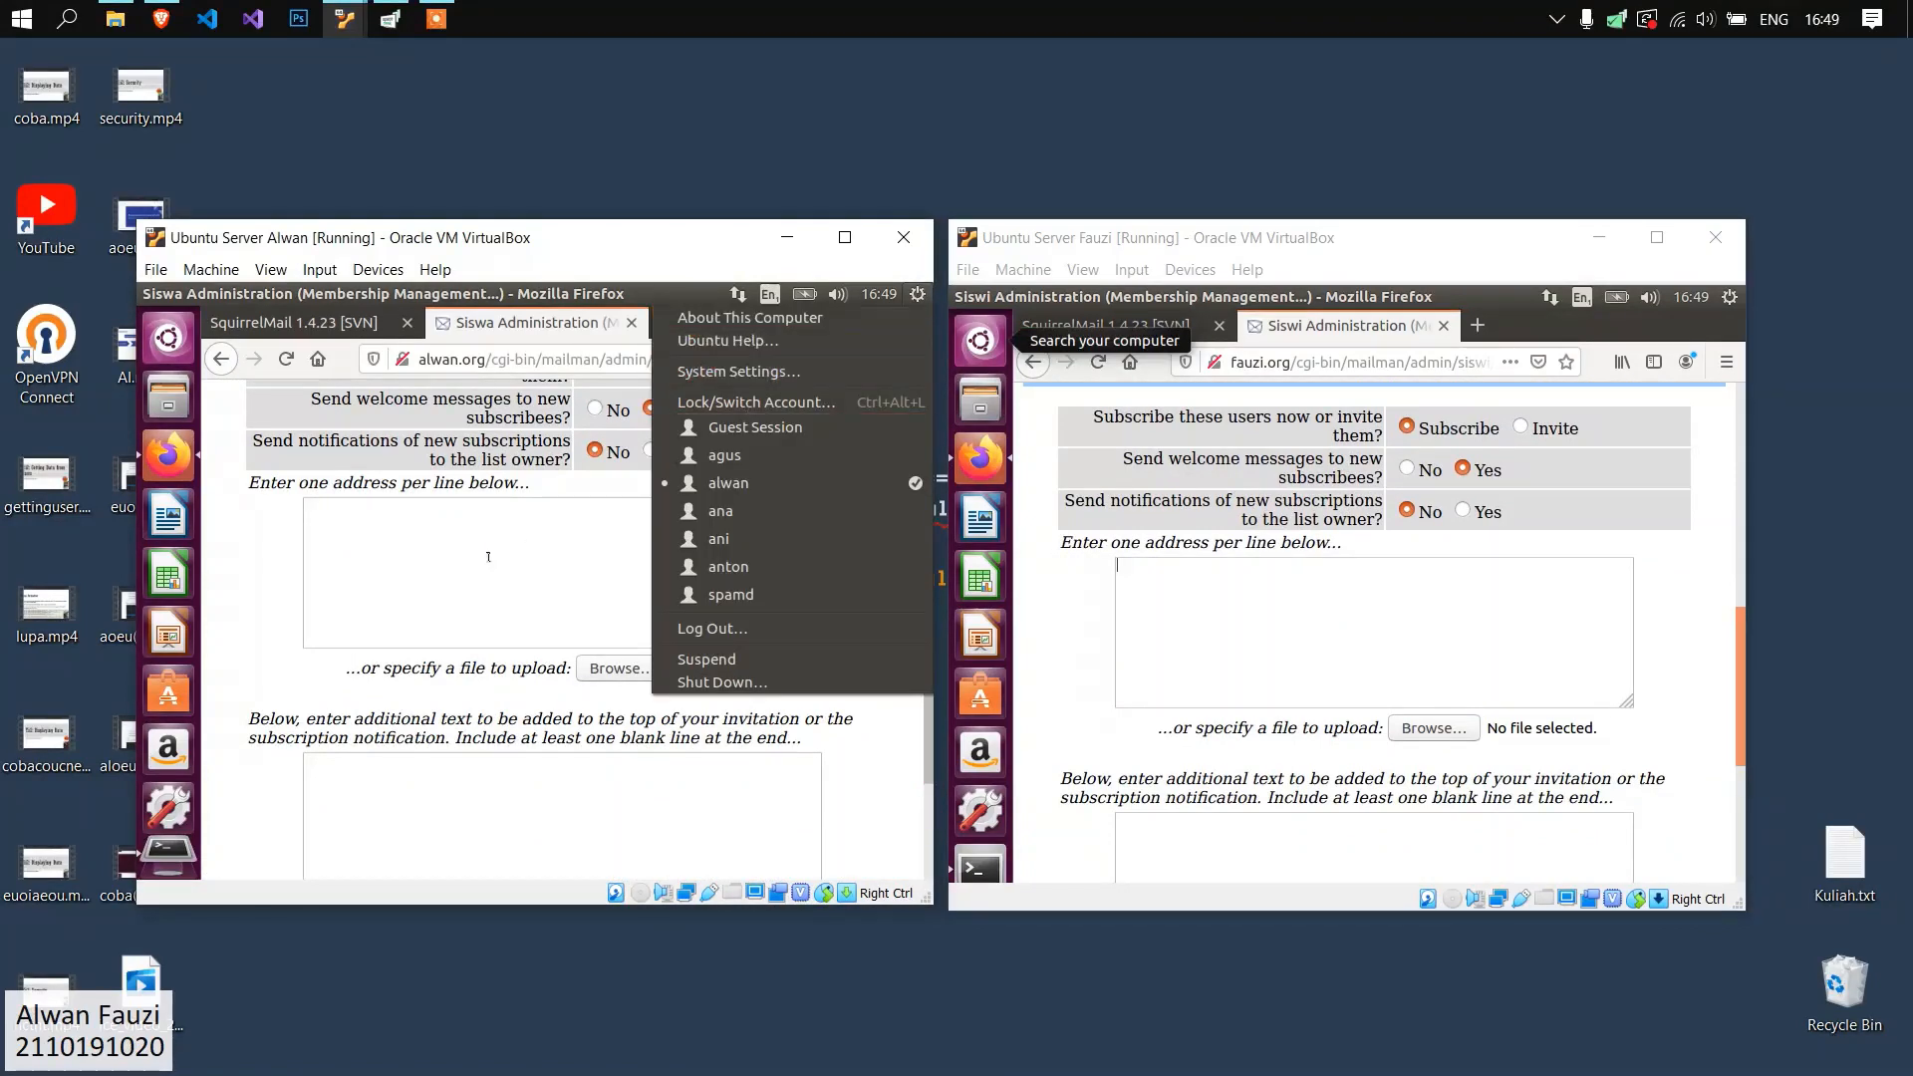
click(489, 557)
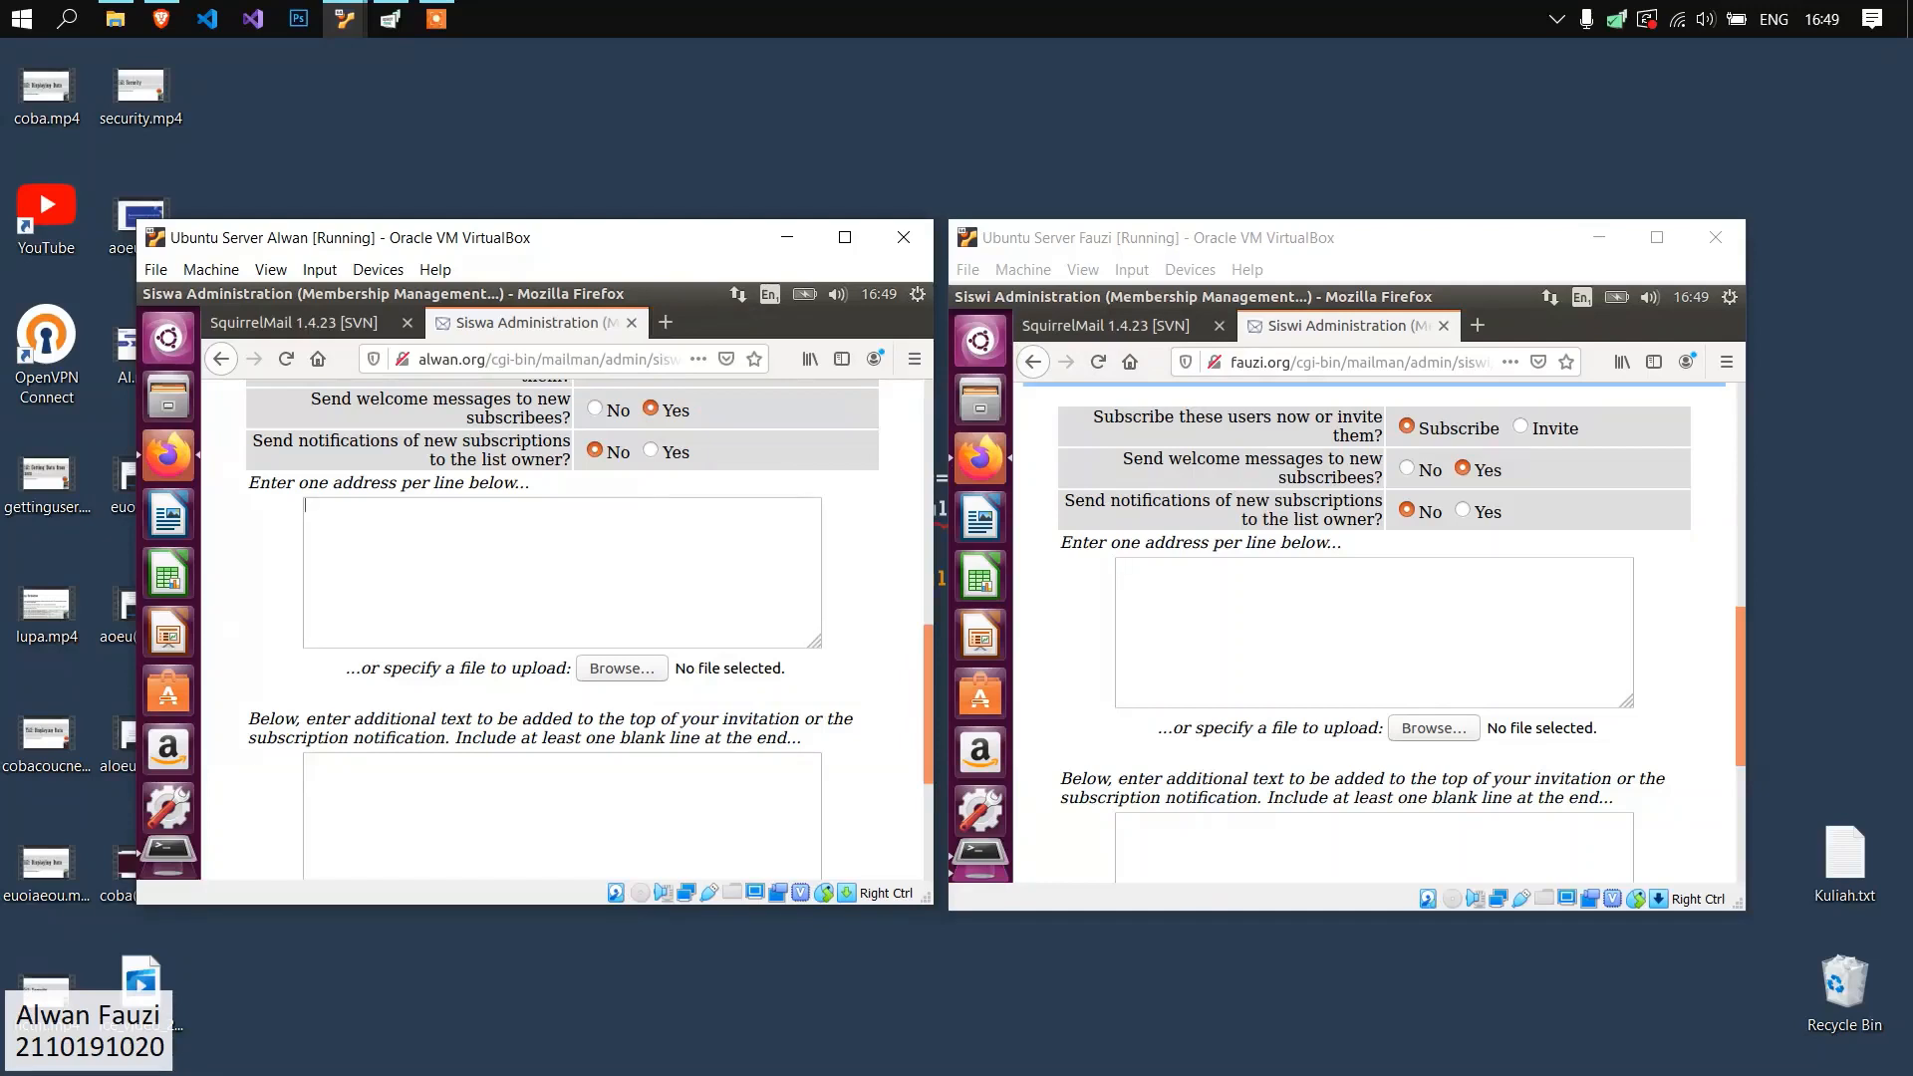
Enter the e-mail addresses of two male alwan.org users, one per line, in the Siswa mass subscription form.
click(694, 523)
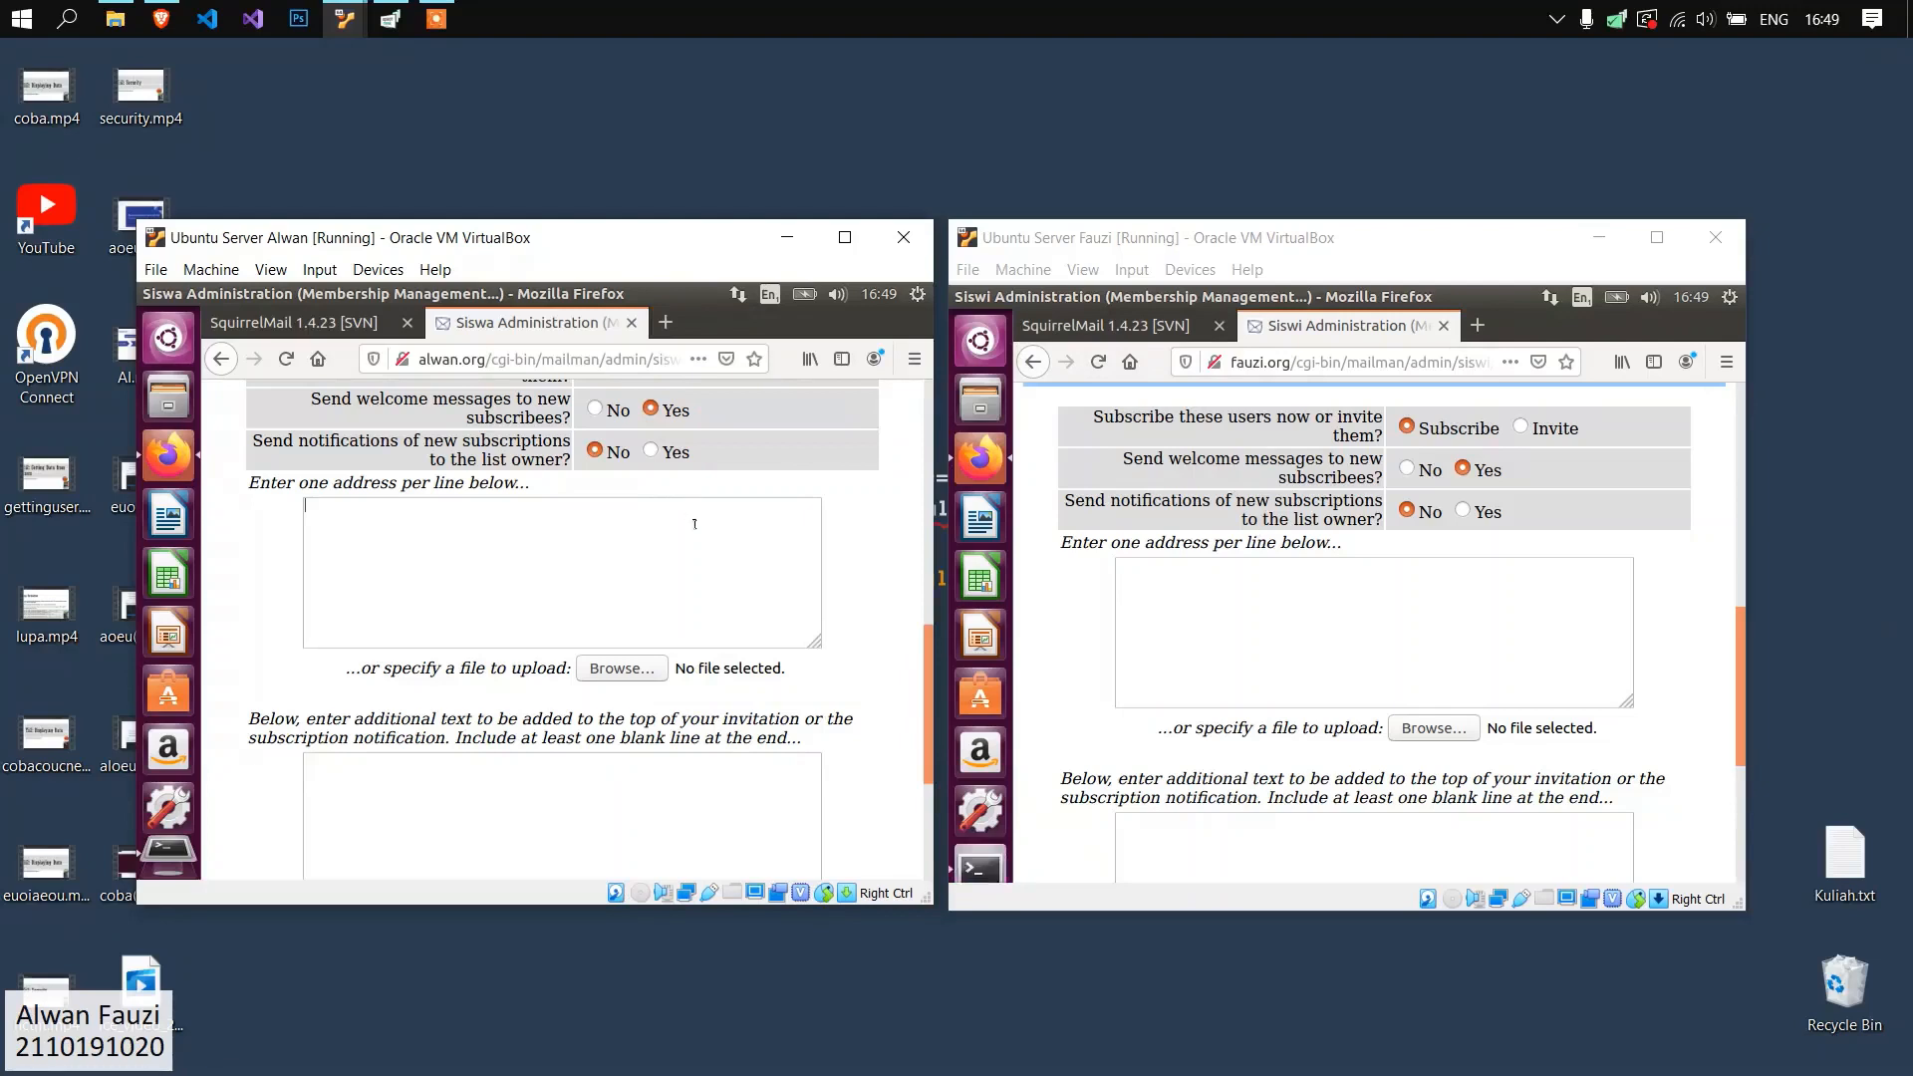
key(Return)
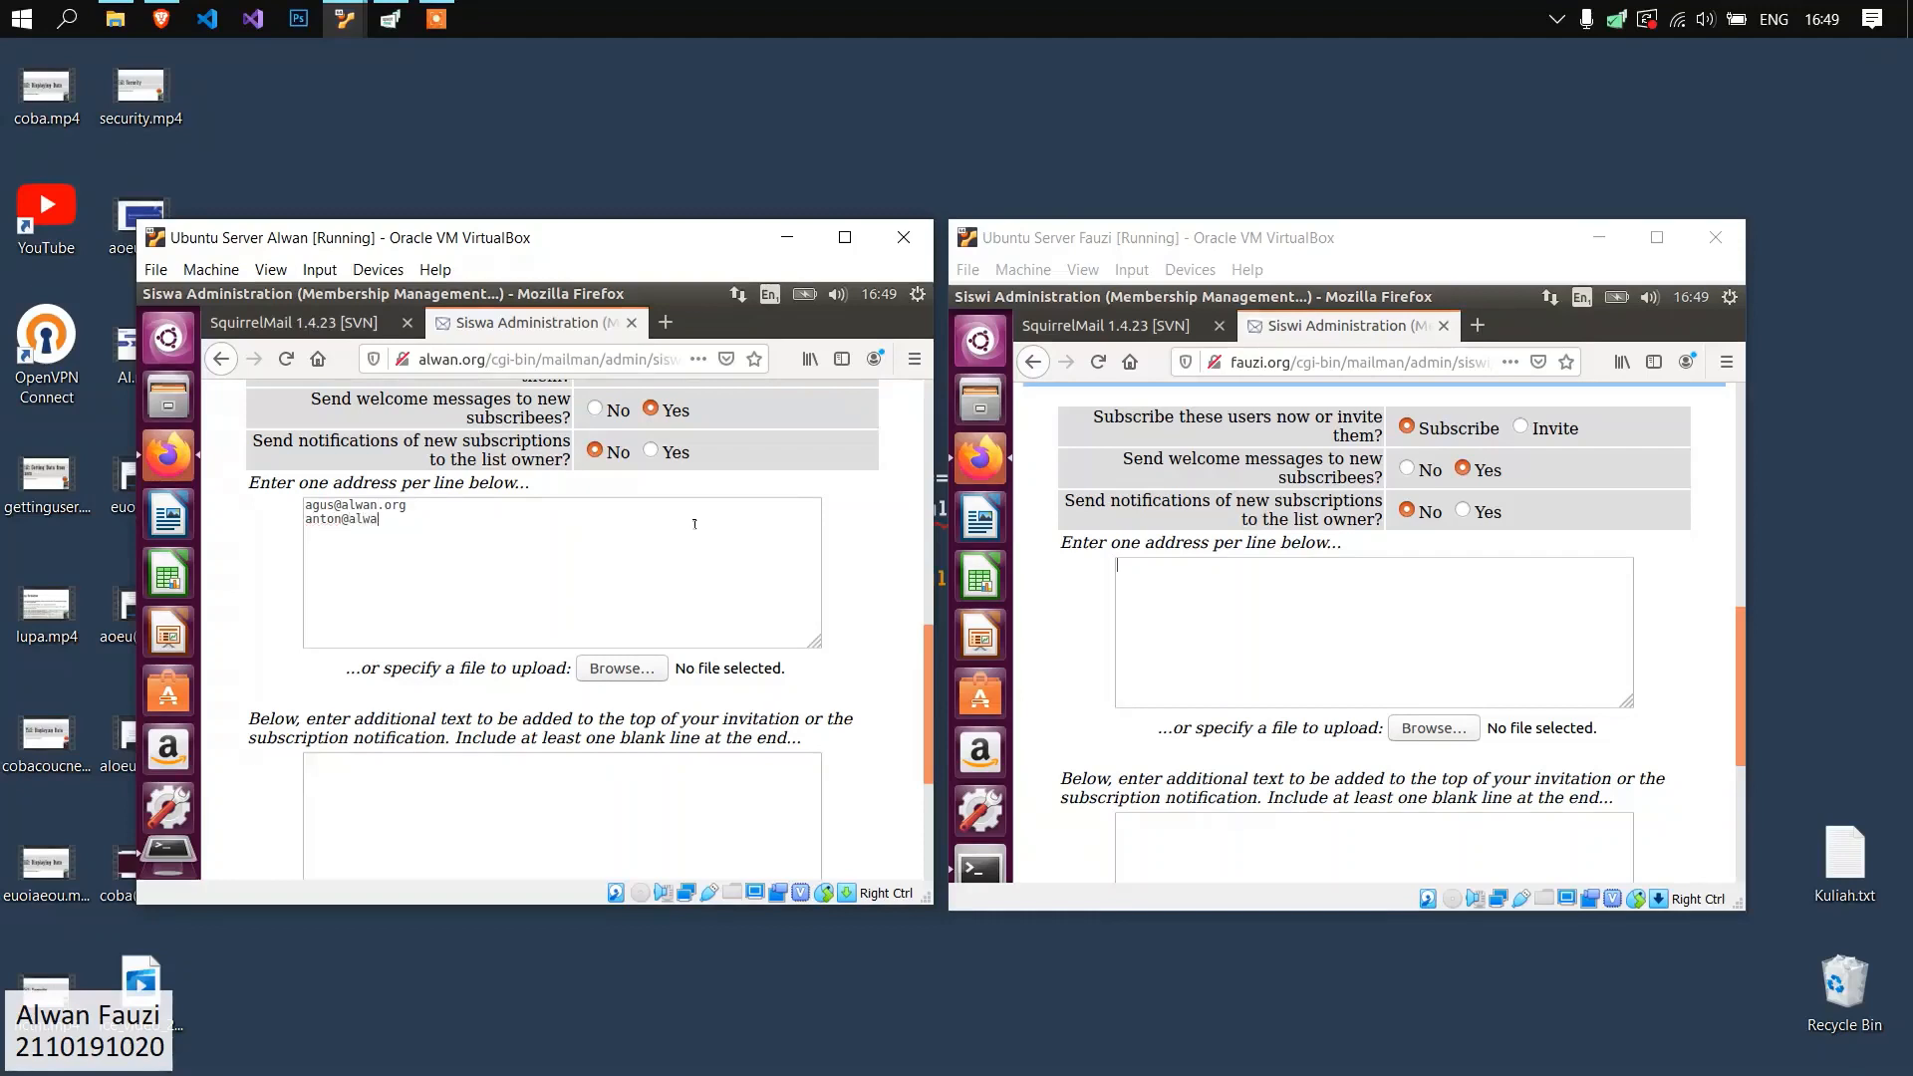
key(Return)
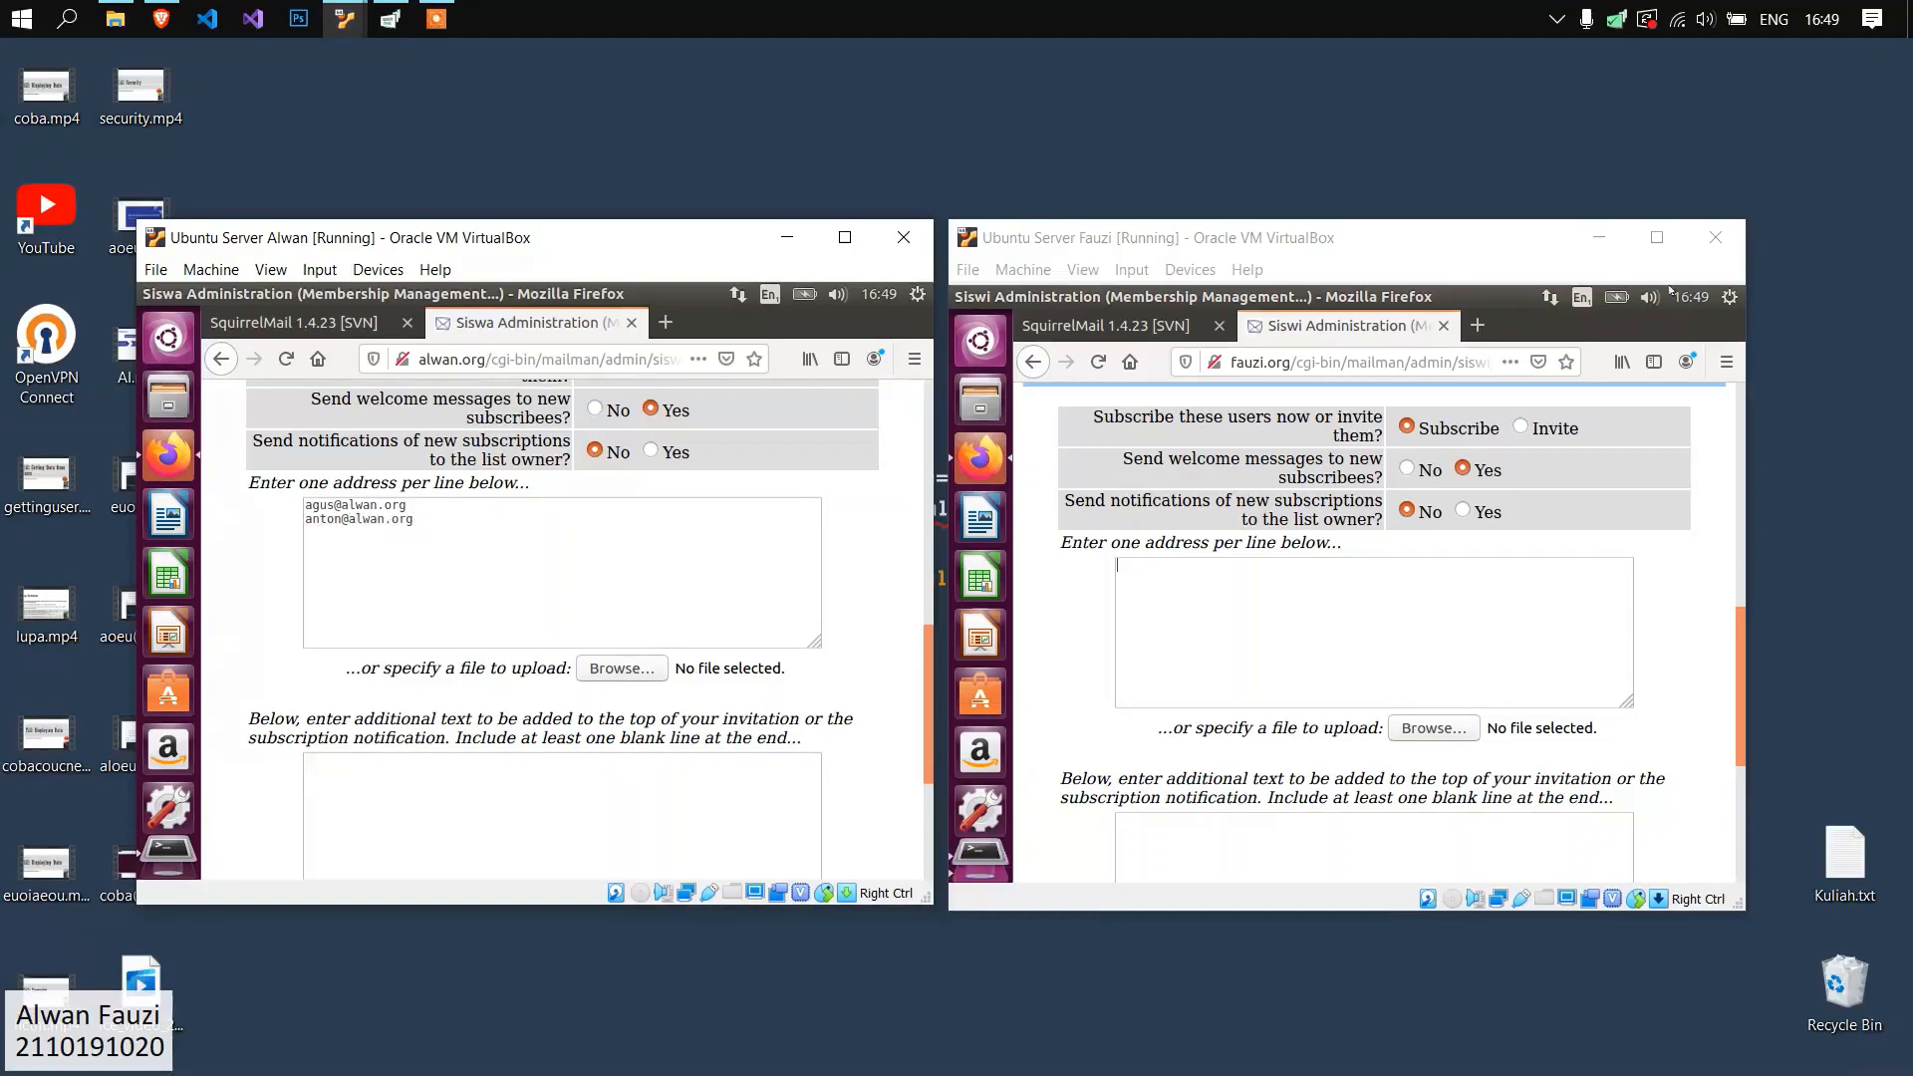
Check the user accounts on the fauzi.org server and add two male fauzi.org users' e-mail addresses to the Siswa mass subscription form.
click(1727, 298)
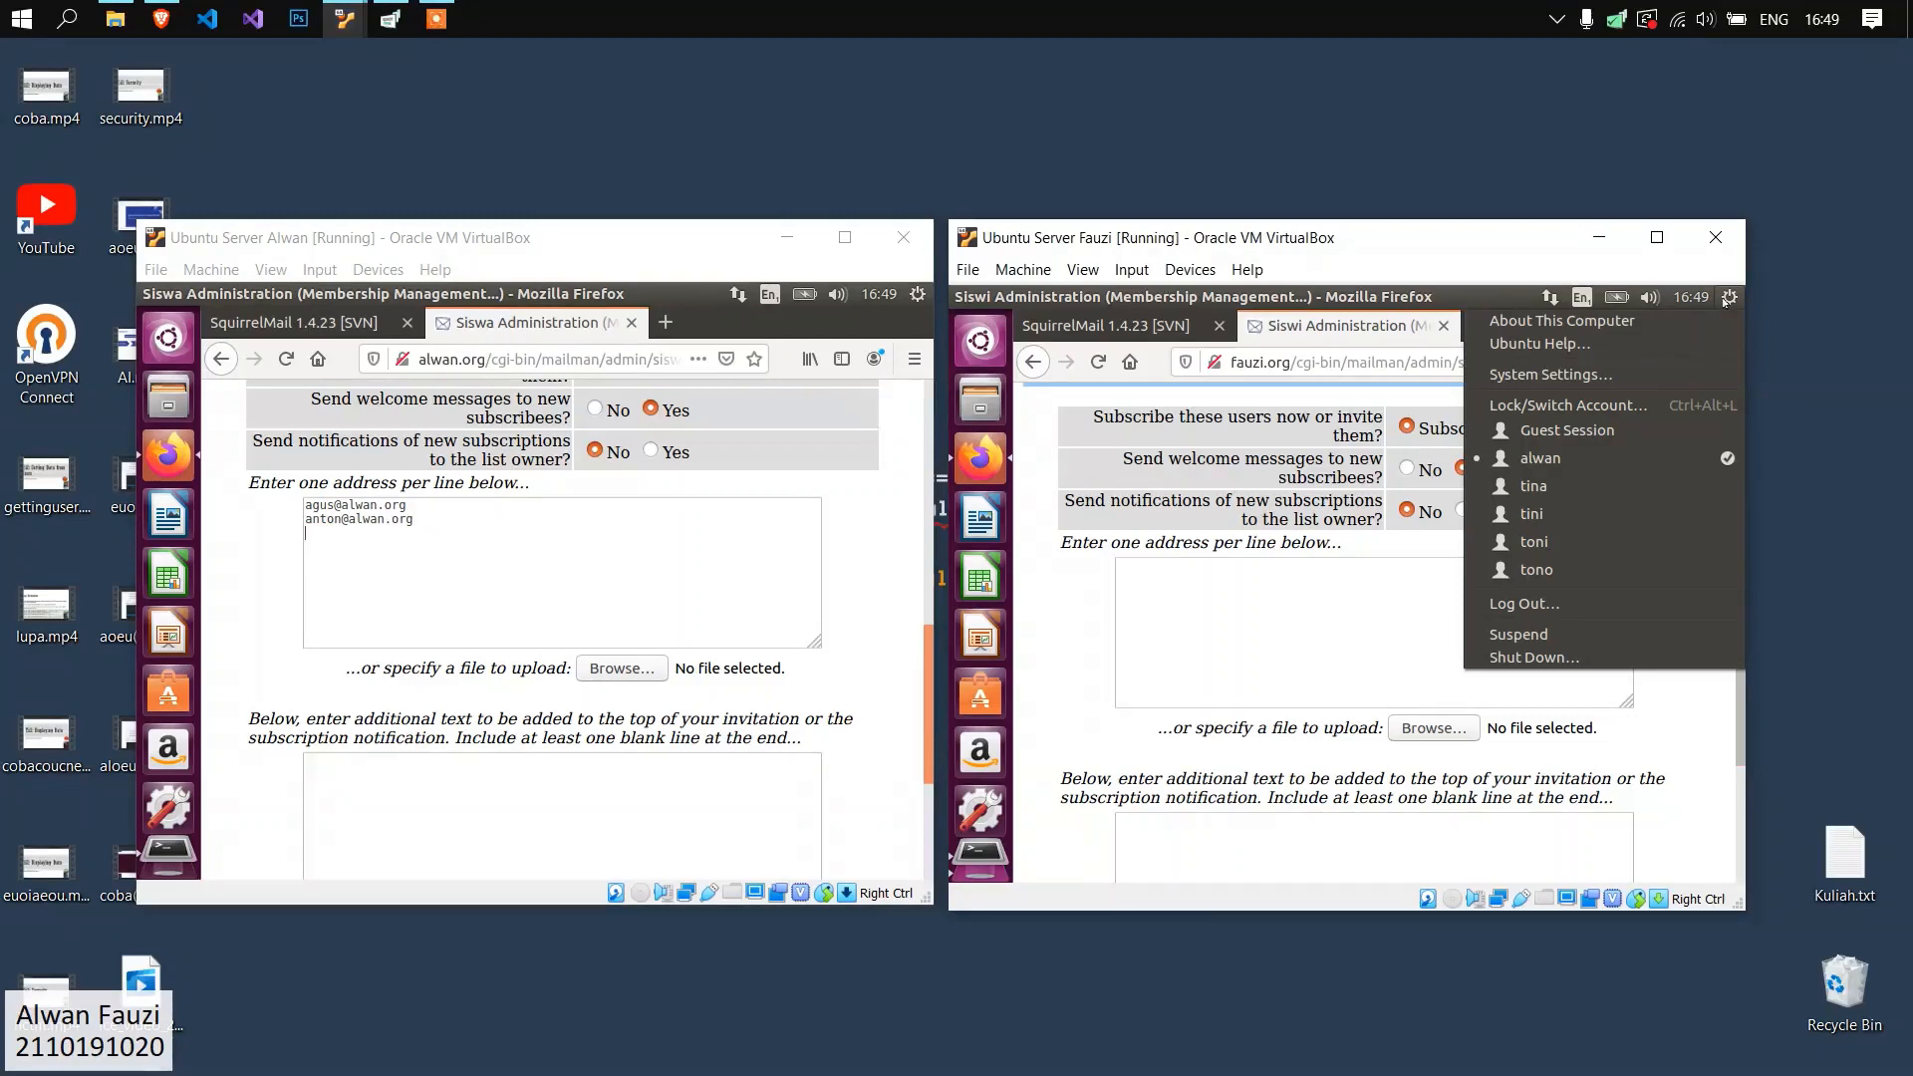
click(476, 513)
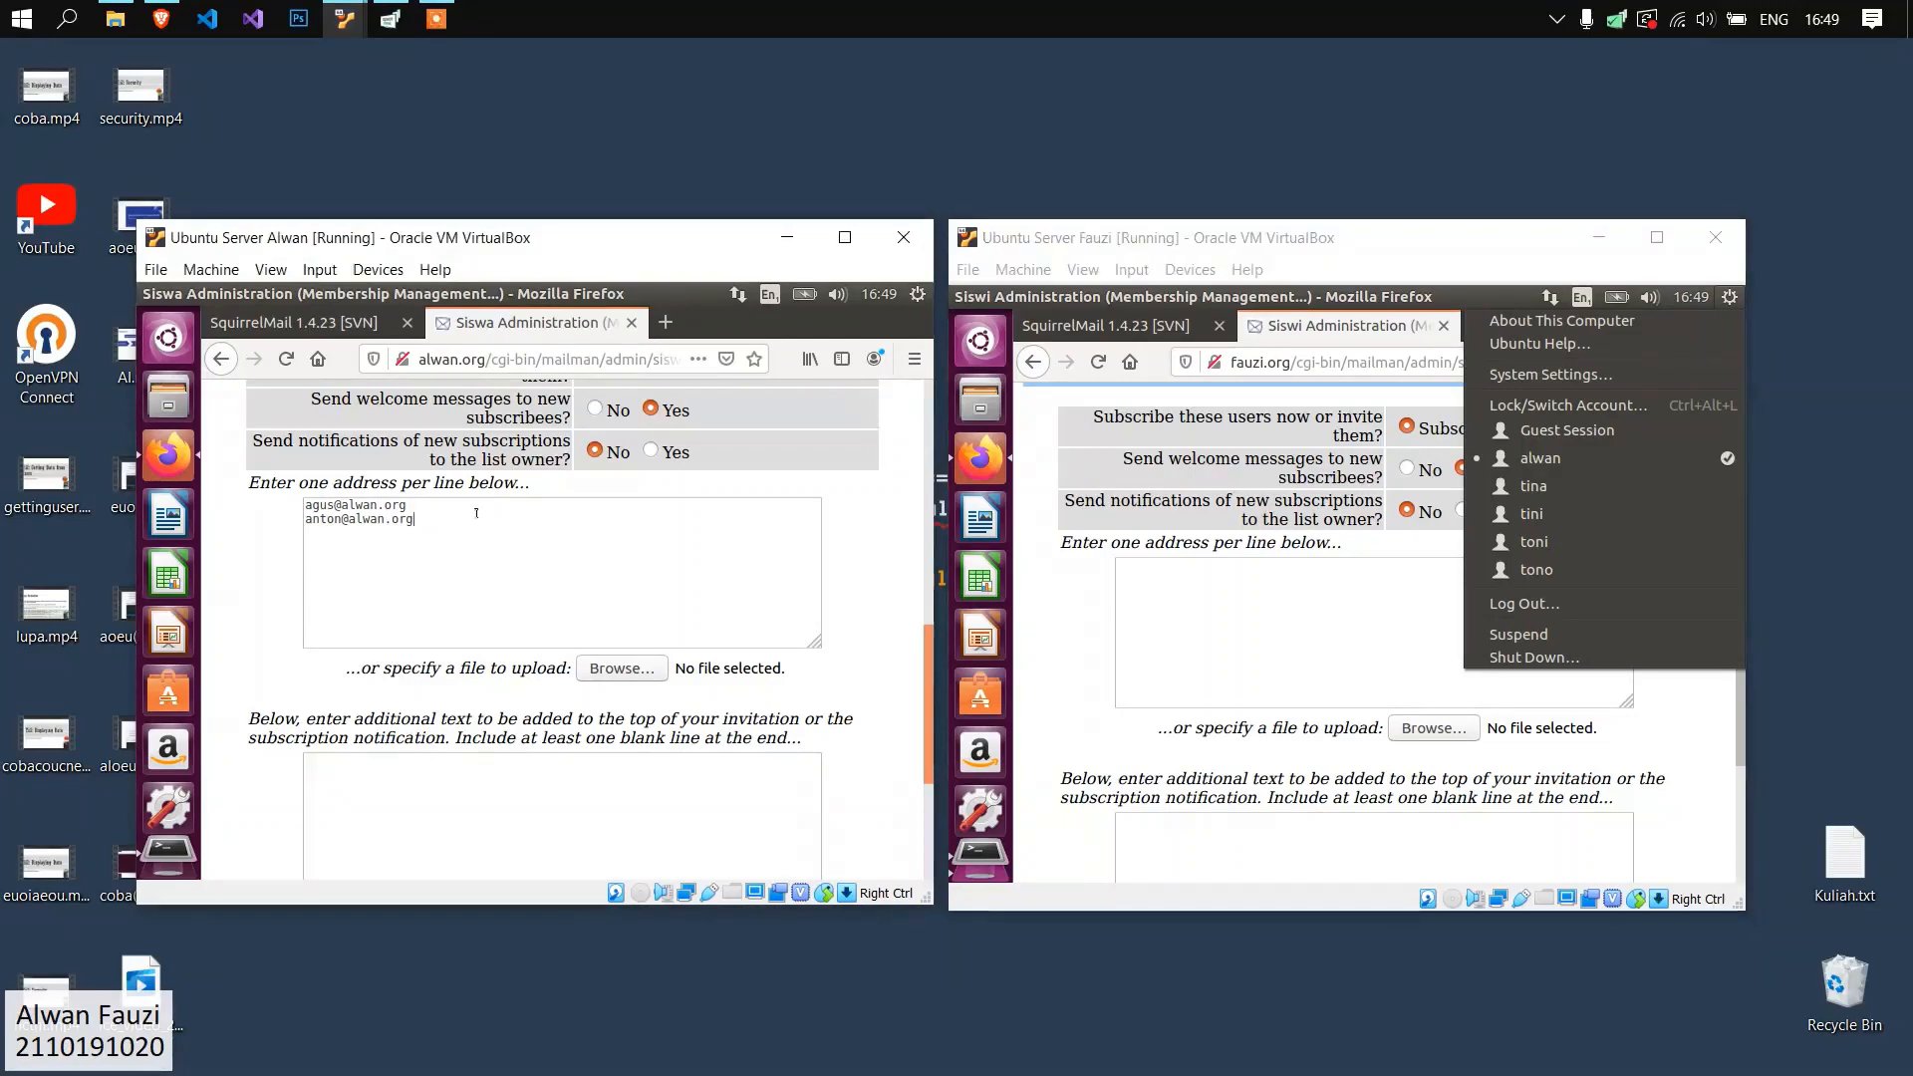
key(Return)
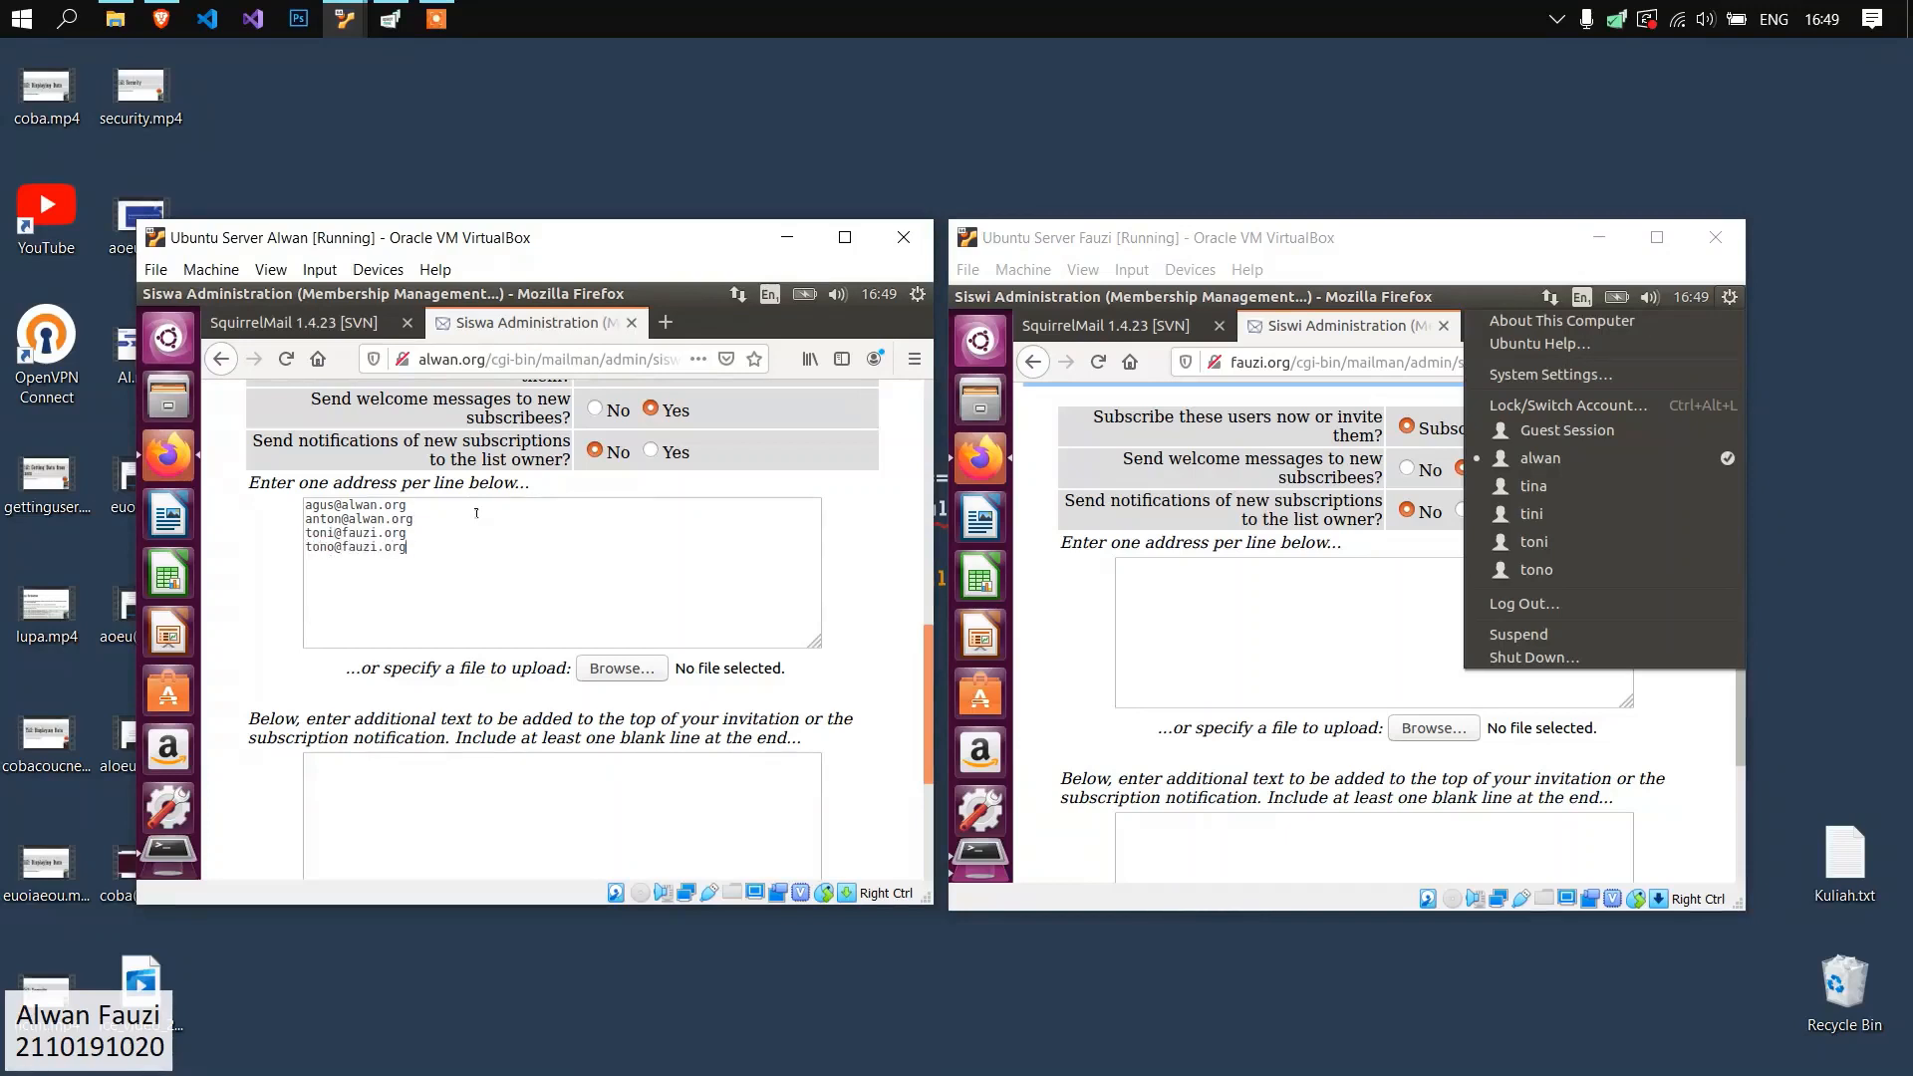
key(Return)
scroll(567, 644, down, 5)
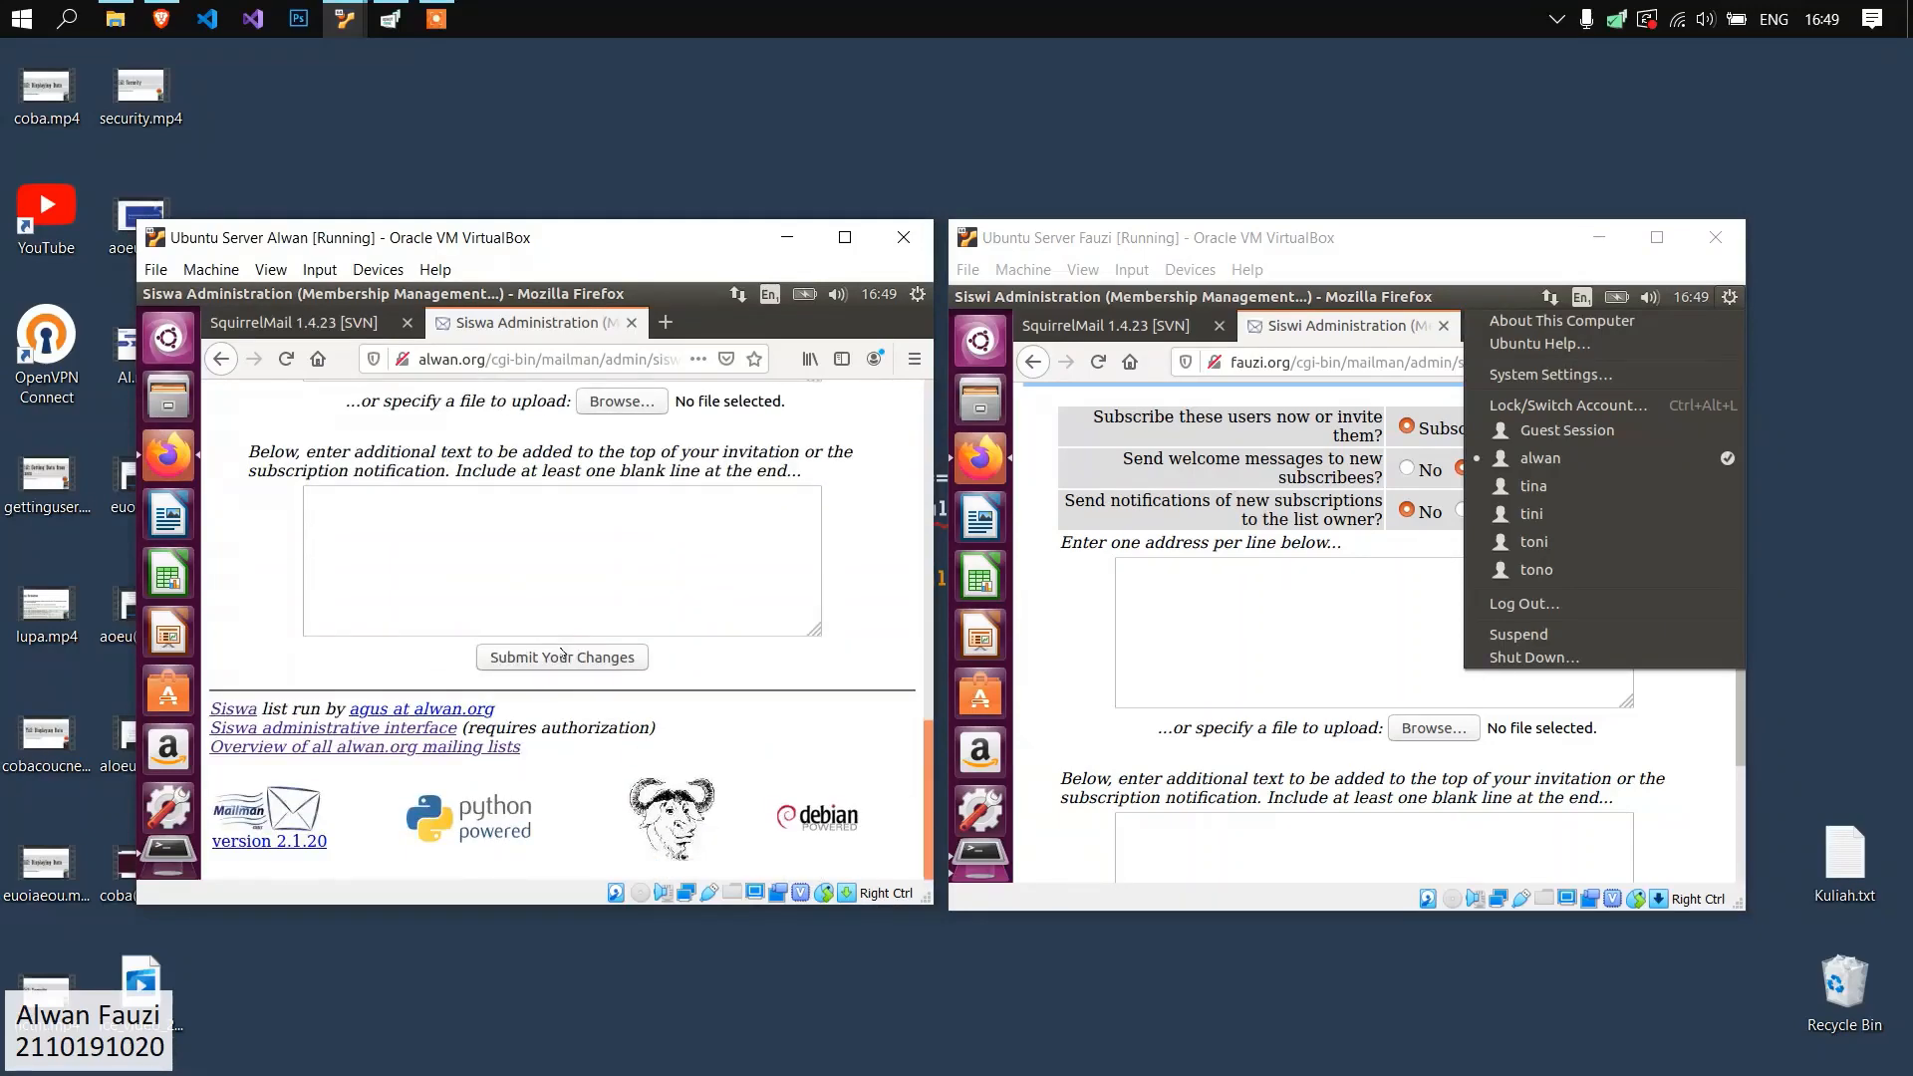
scroll(566, 645, up, 13)
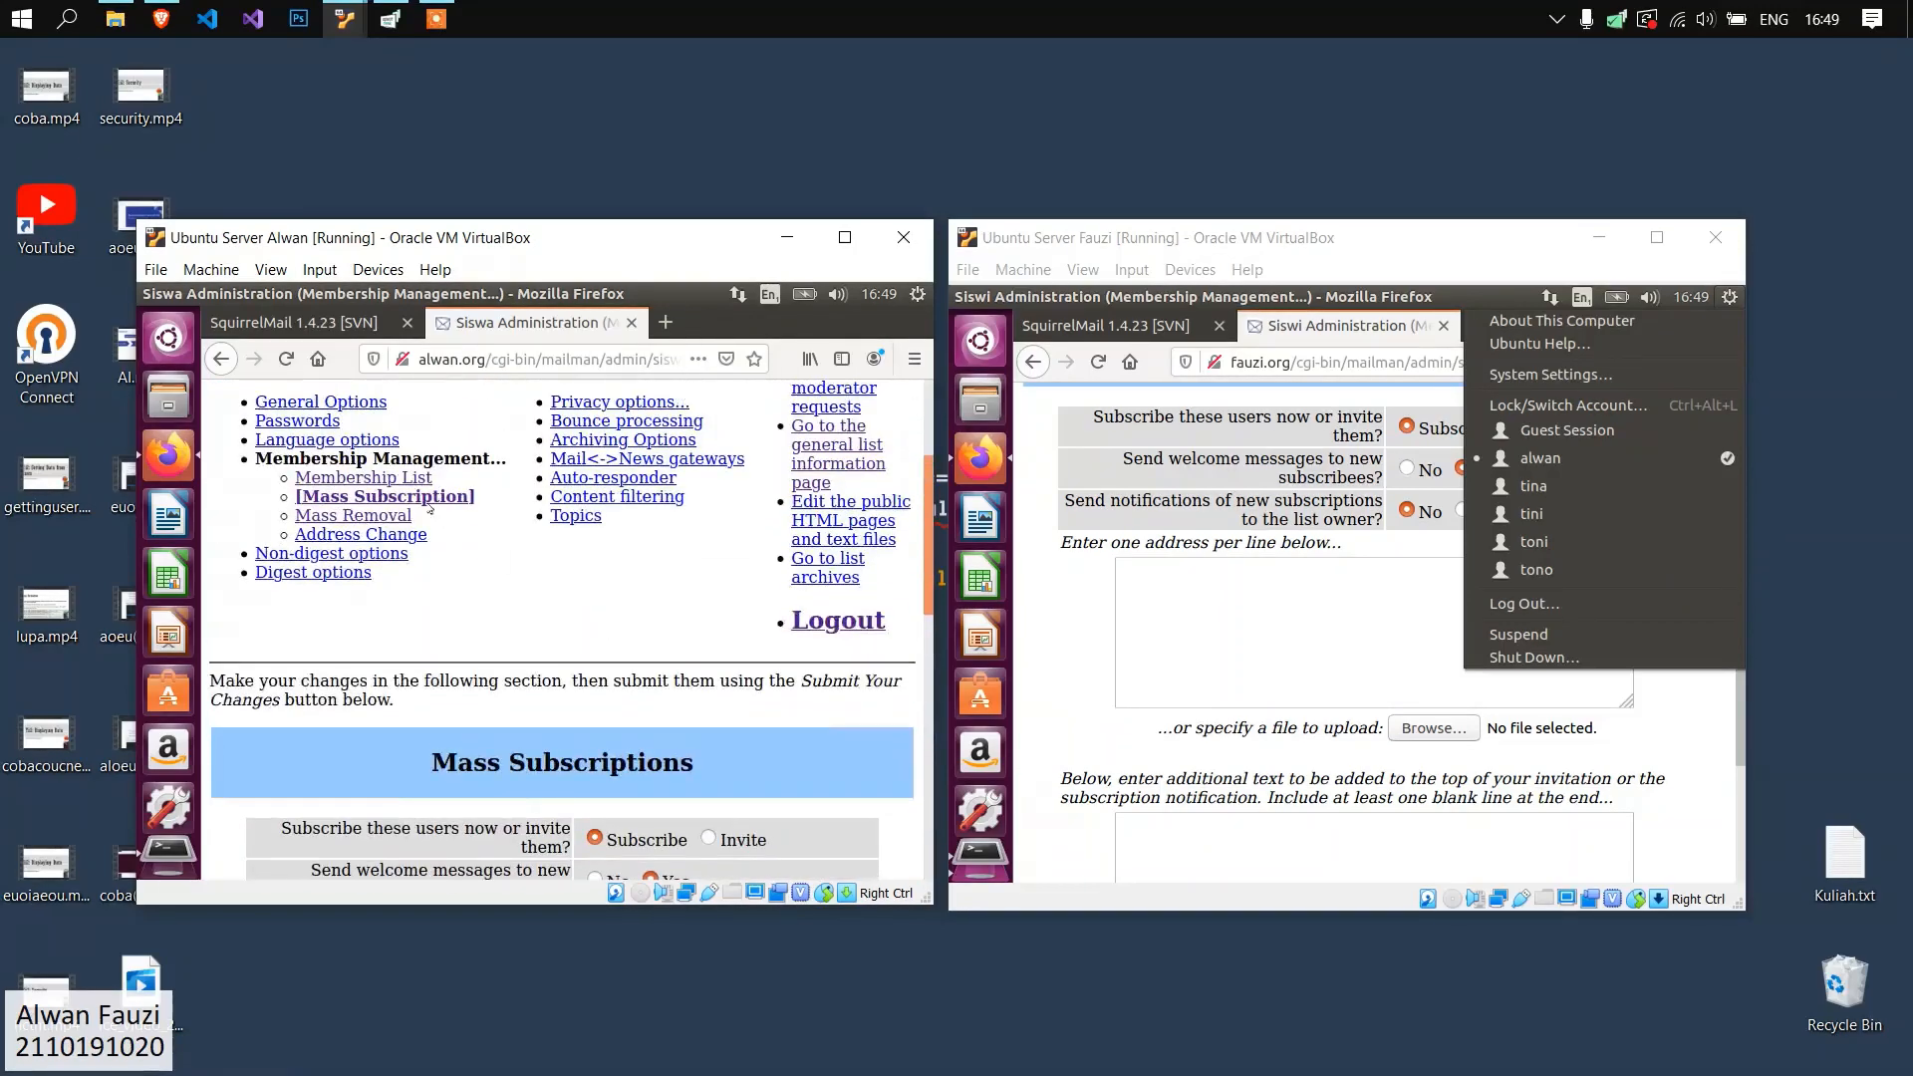
Open the Siswa membership list and review its subscribed addresses.
click(399, 479)
scroll(495, 559, down, 12)
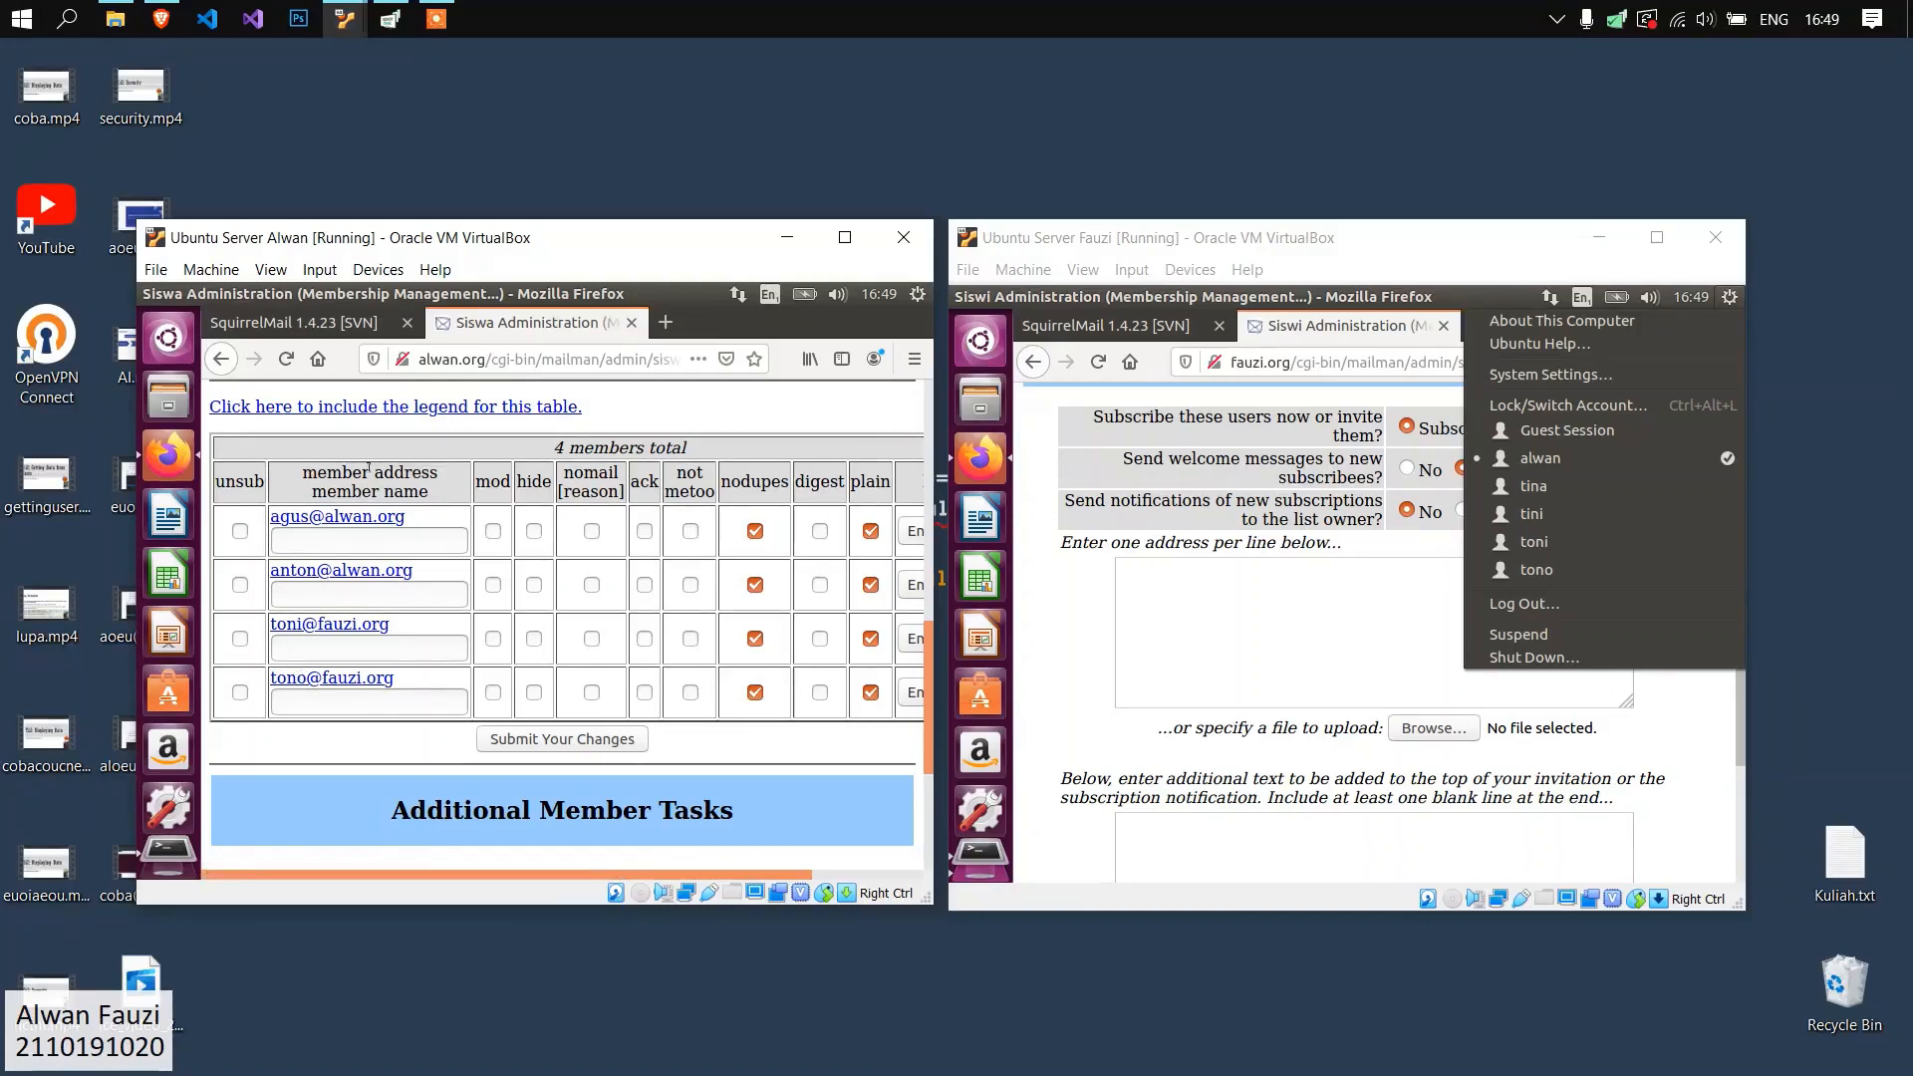
Subscribe two female fauzi.org users and two female alwan.org users to the Siswi list, entering one e-mail address per line.
click(1356, 582)
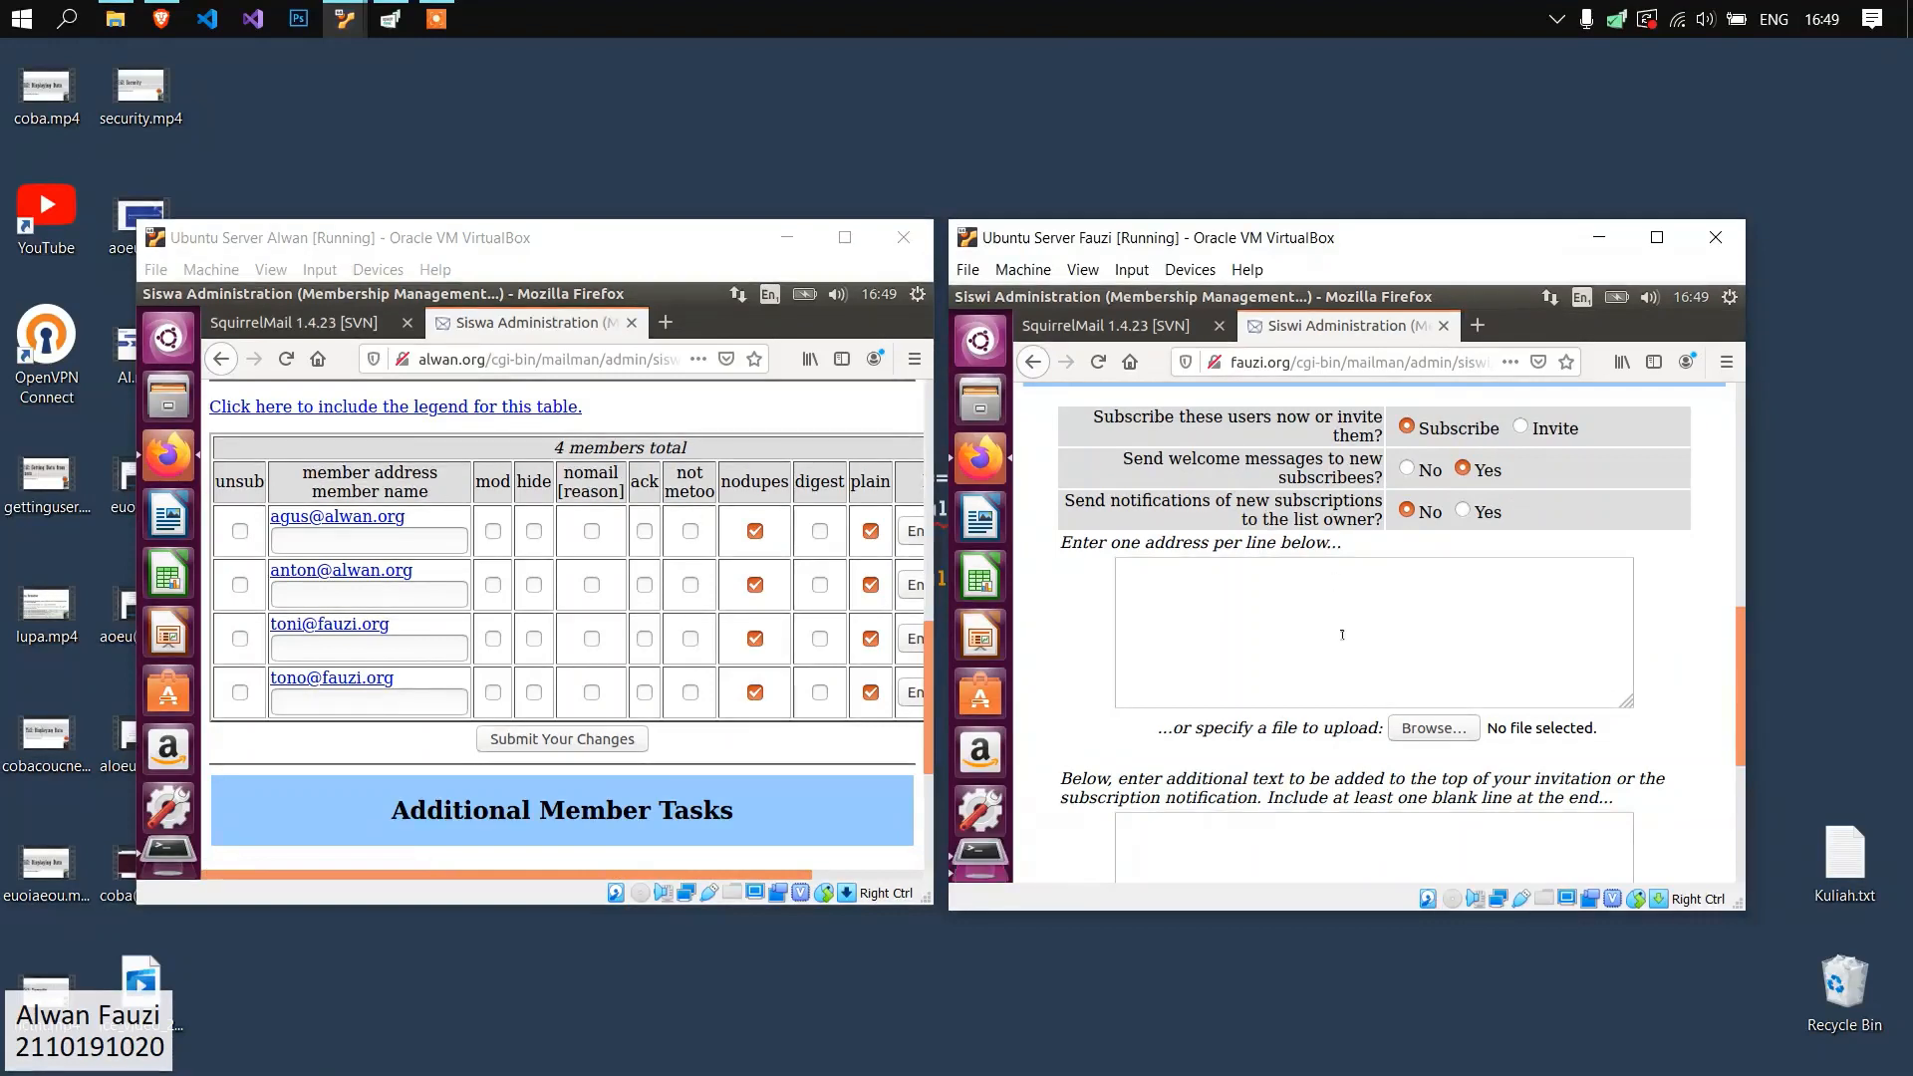
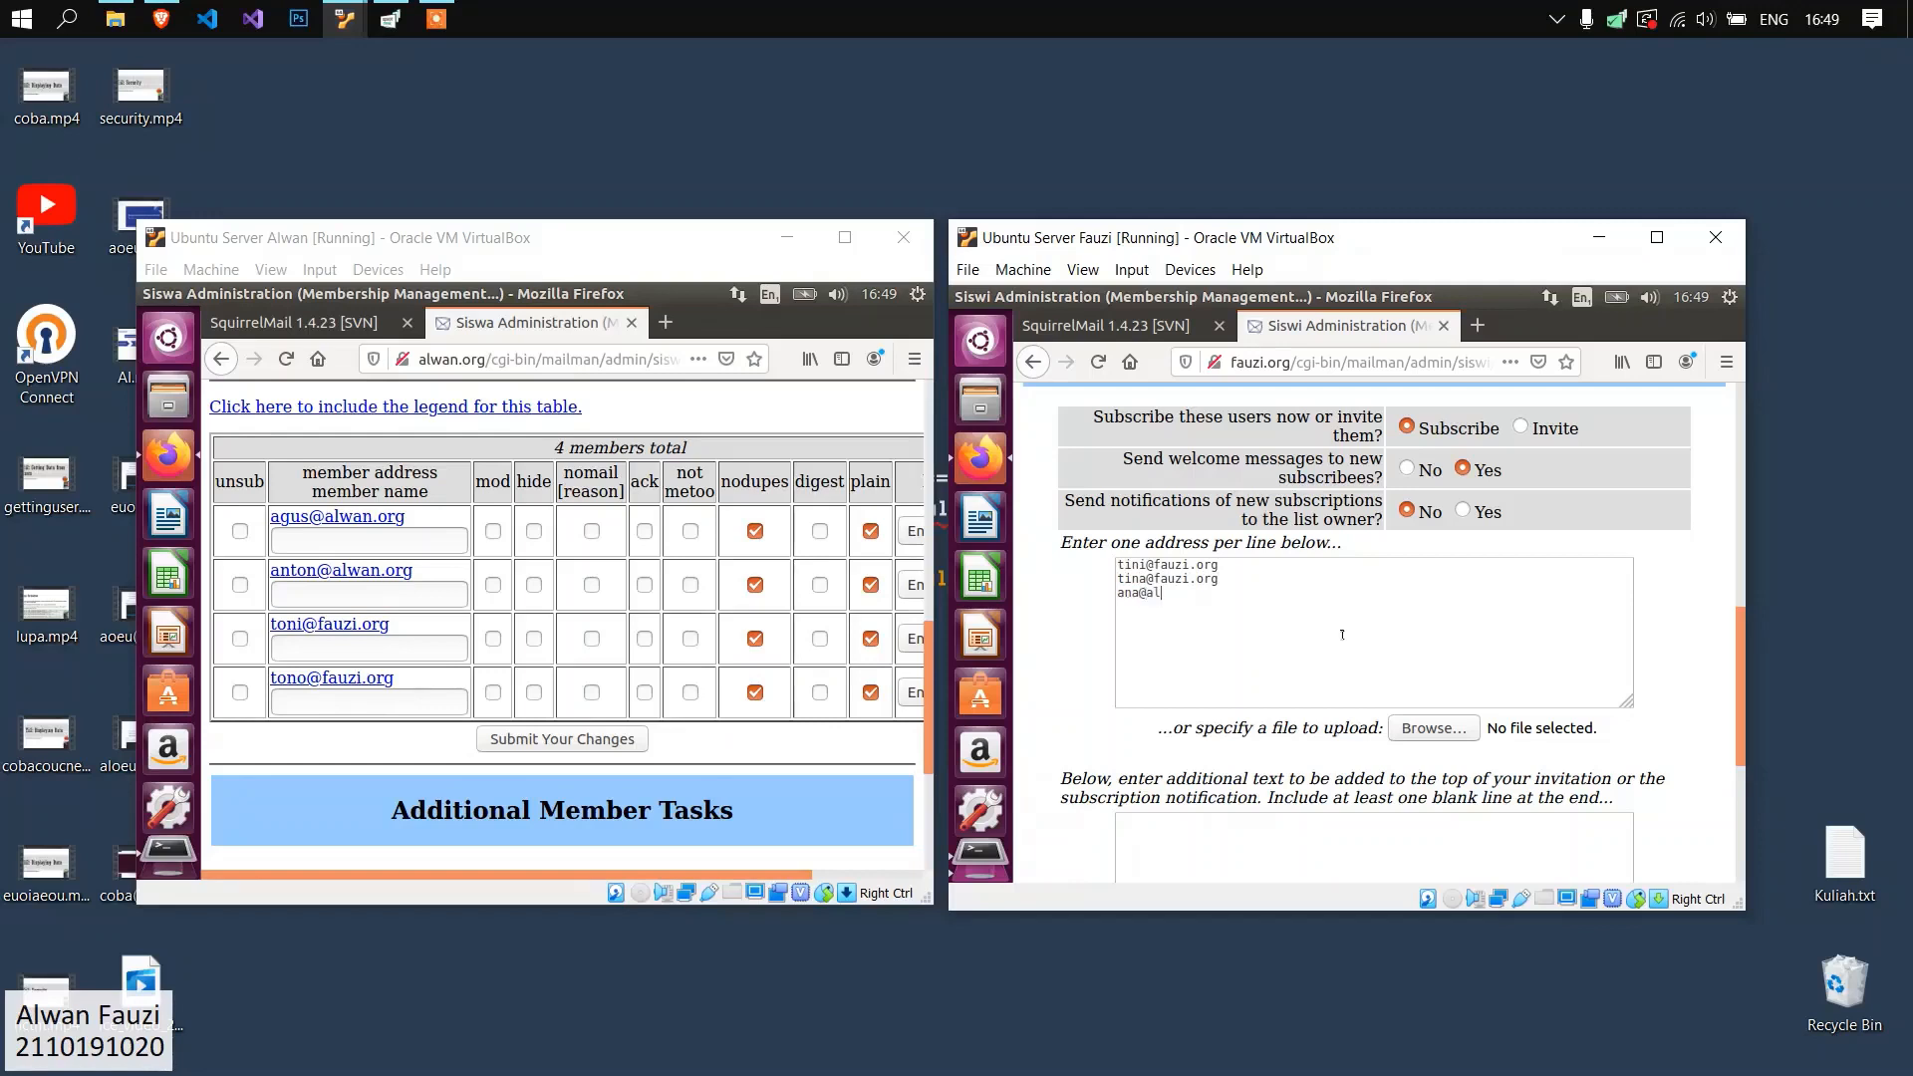
key(Return)
scroll(1325, 627, up, 5)
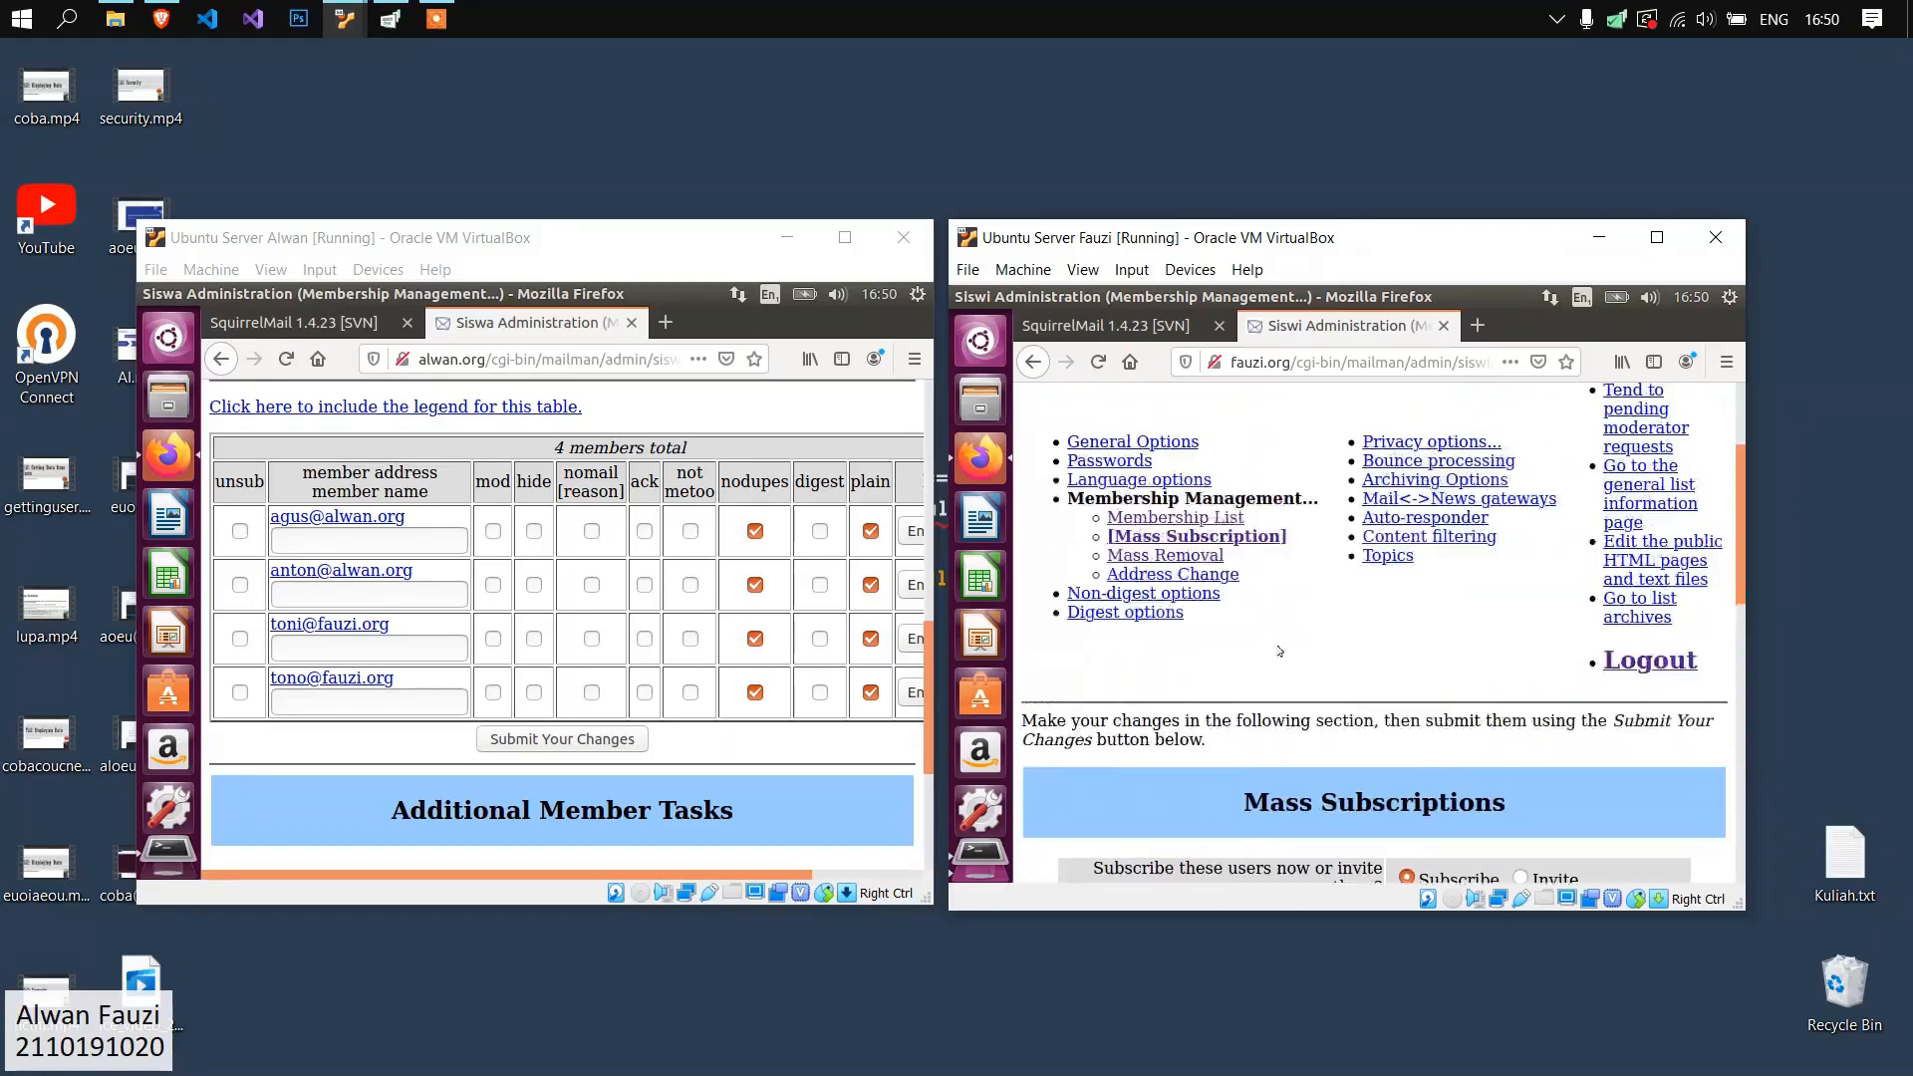
scroll(1290, 615, down, 4)
scroll(1290, 615, down, 3)
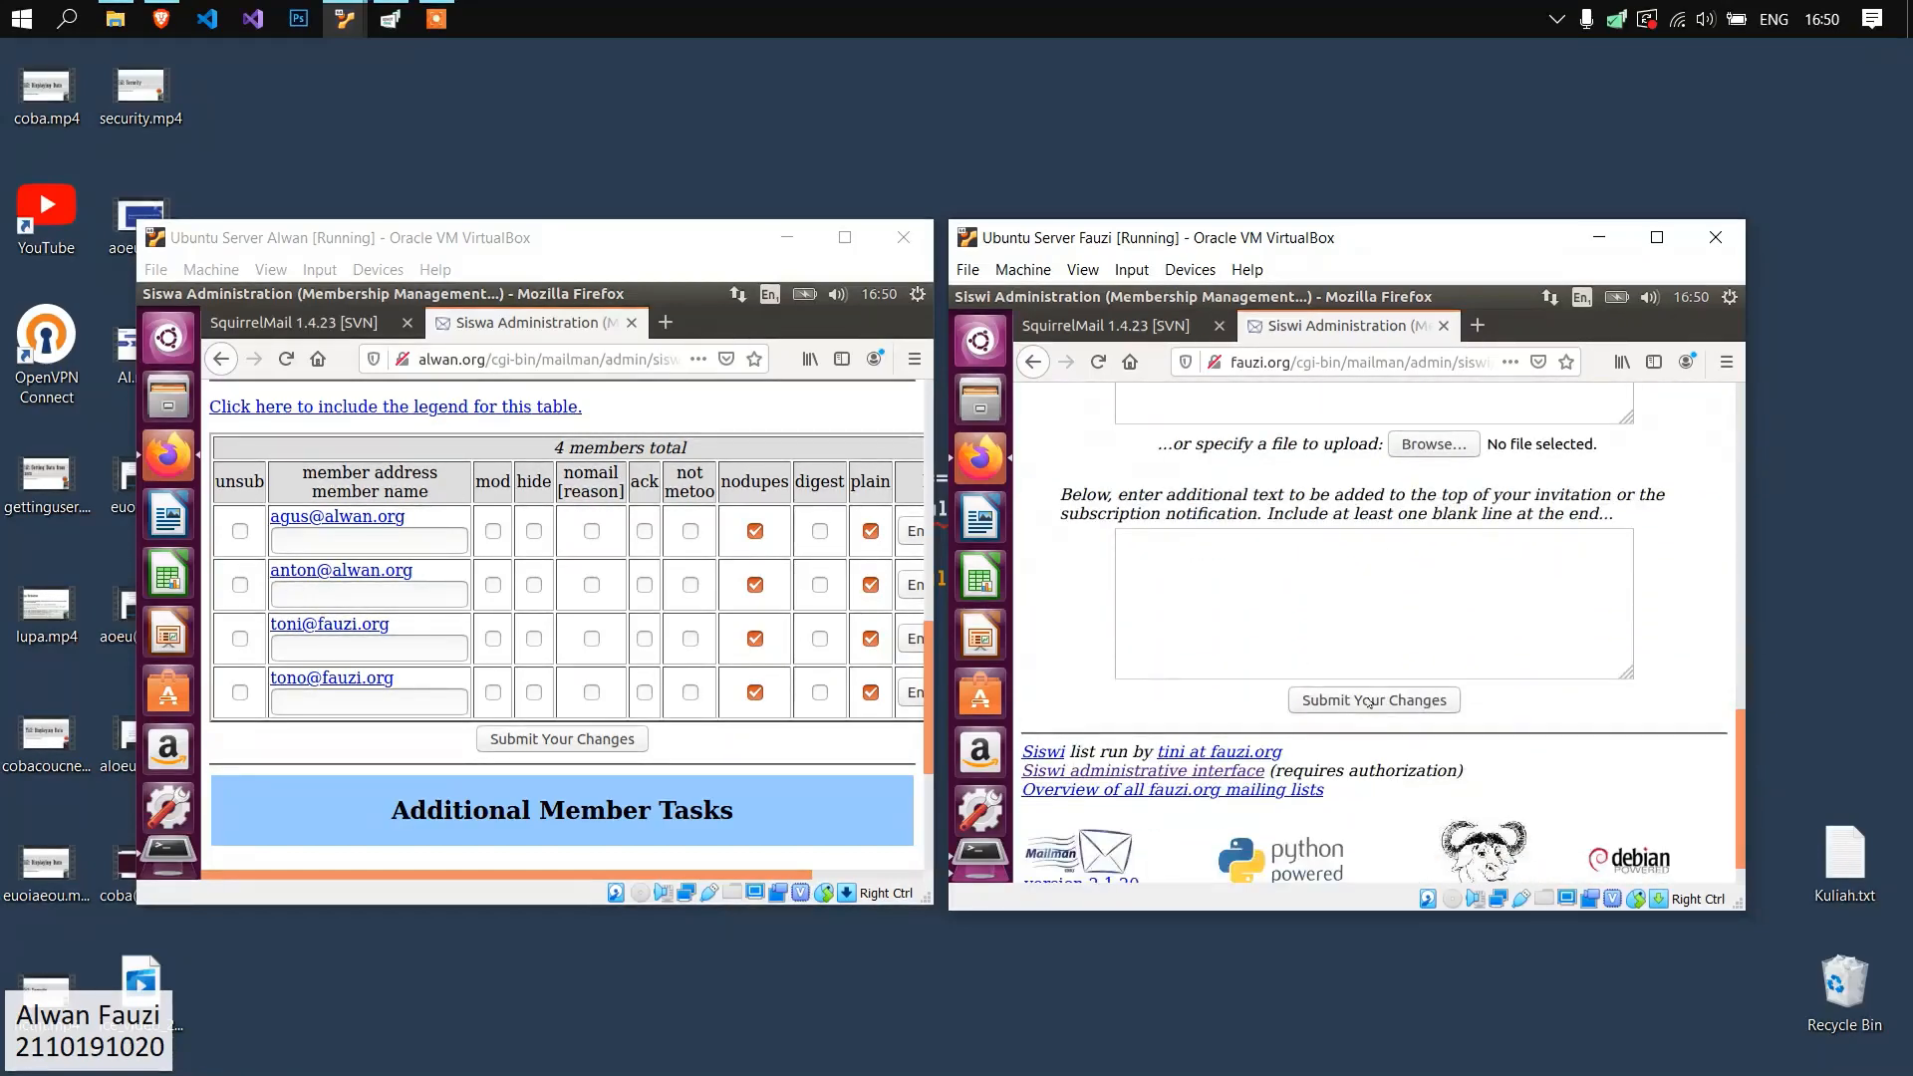
Open the Siswi membership list and review its subscribed addresses.
scroll(1327, 646, up, 3)
scroll(1327, 646, up, 5)
click(1166, 526)
scroll(1206, 482, down, 10)
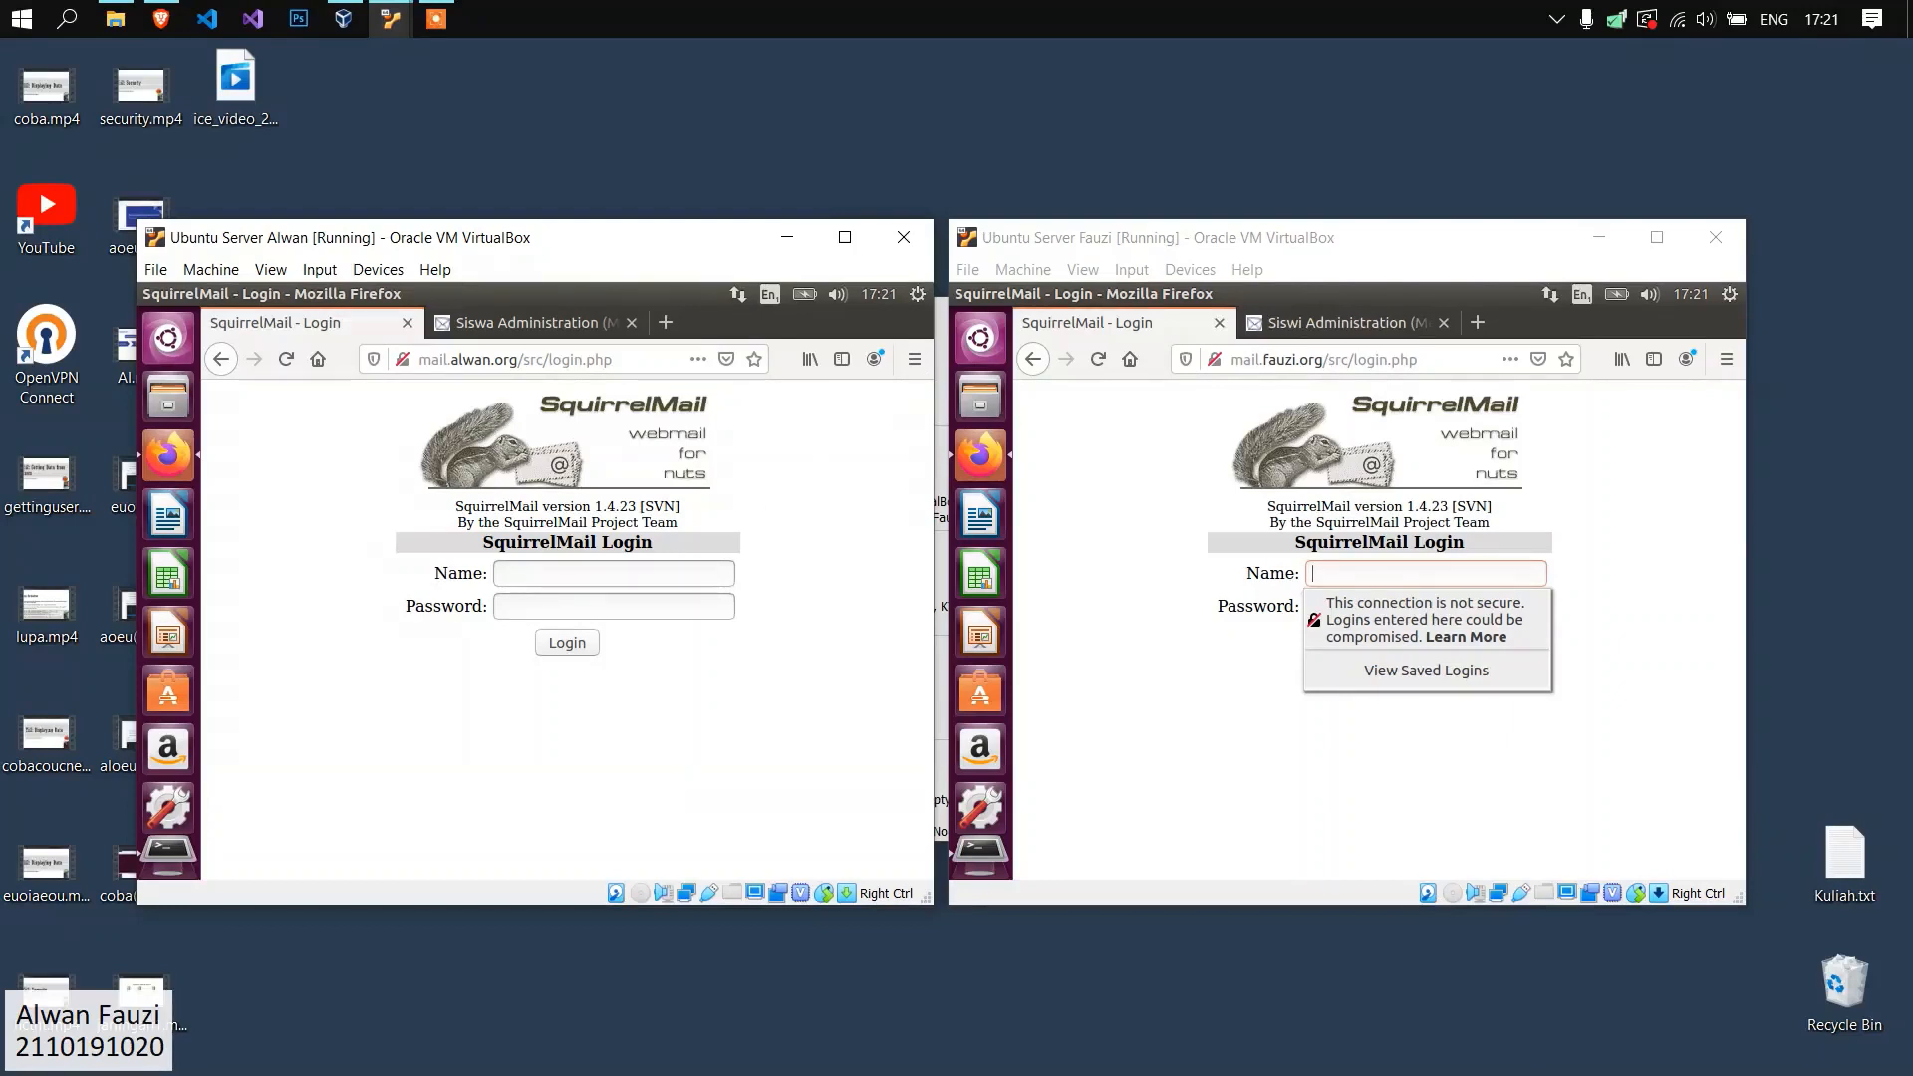
Check which user accounts exist on the alwan.org and fauzi.org servers.
key(alt+Tab)
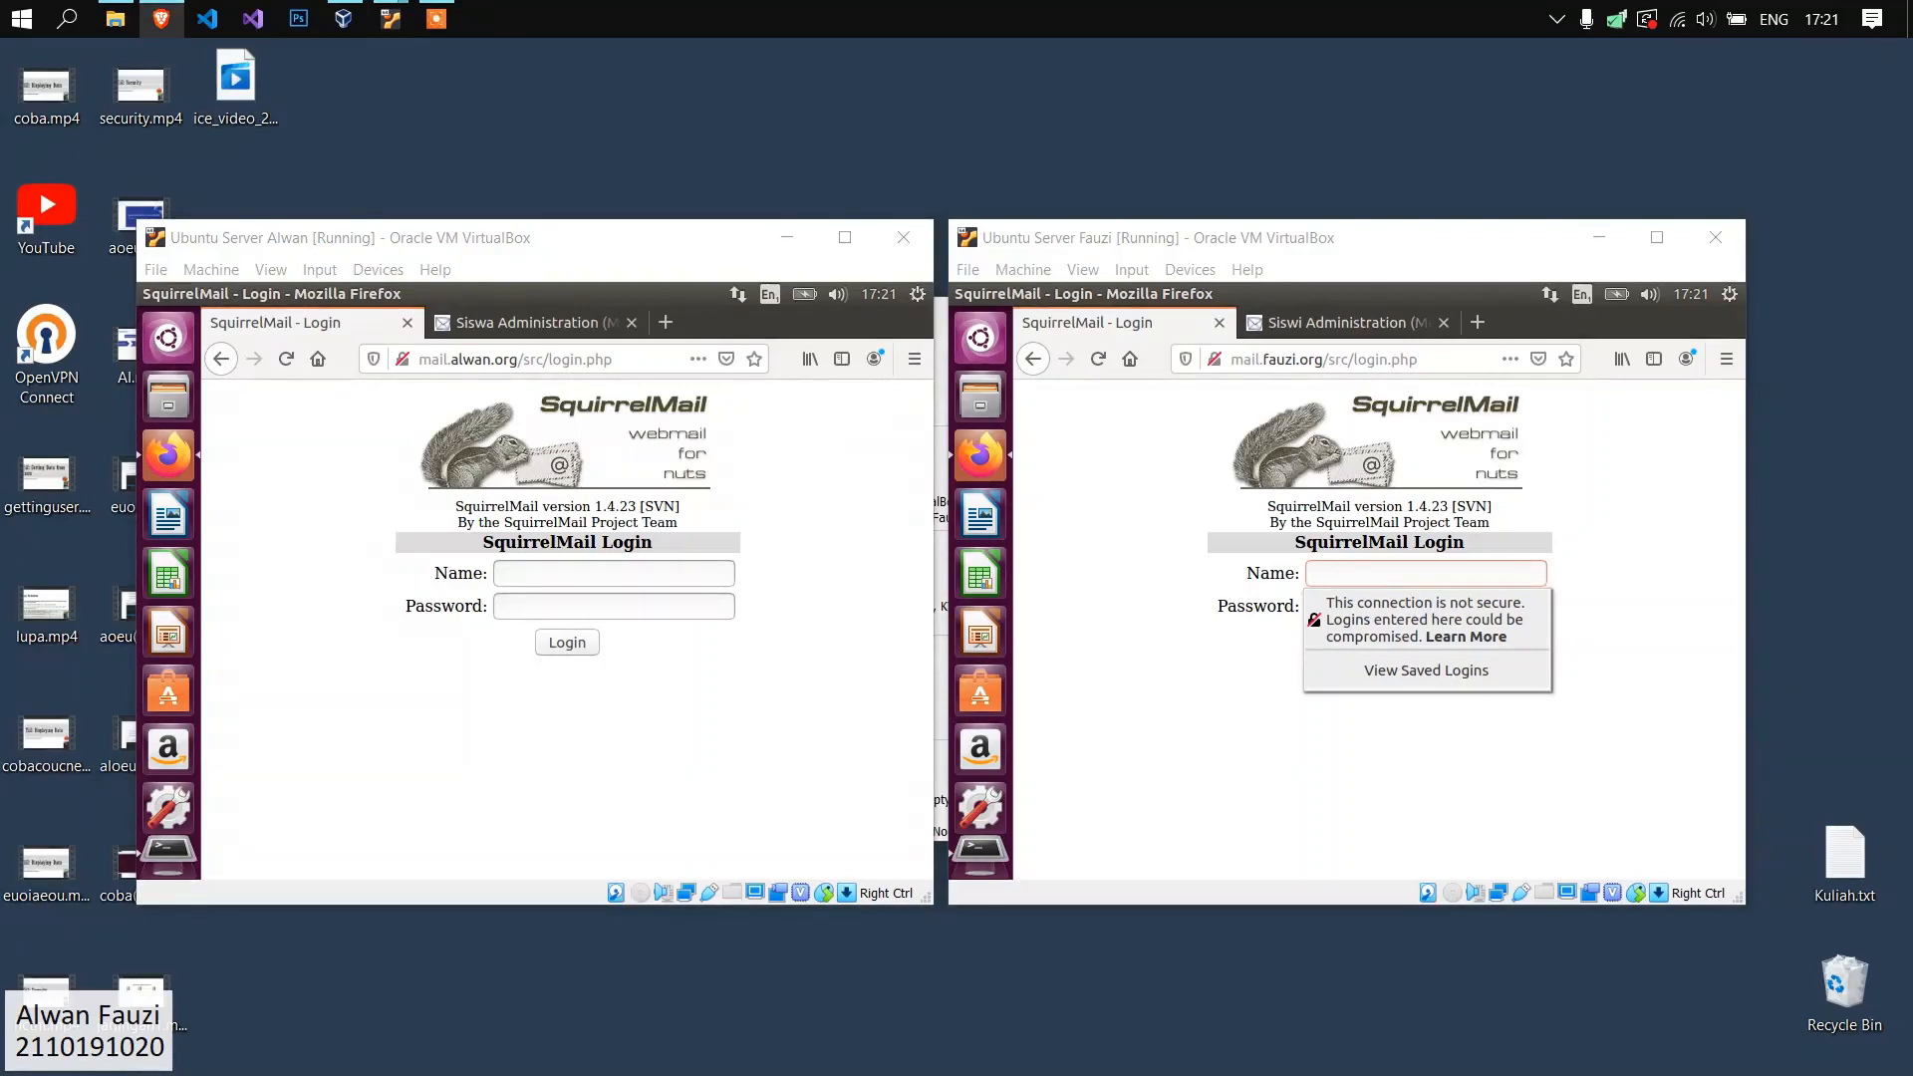
click(839, 540)
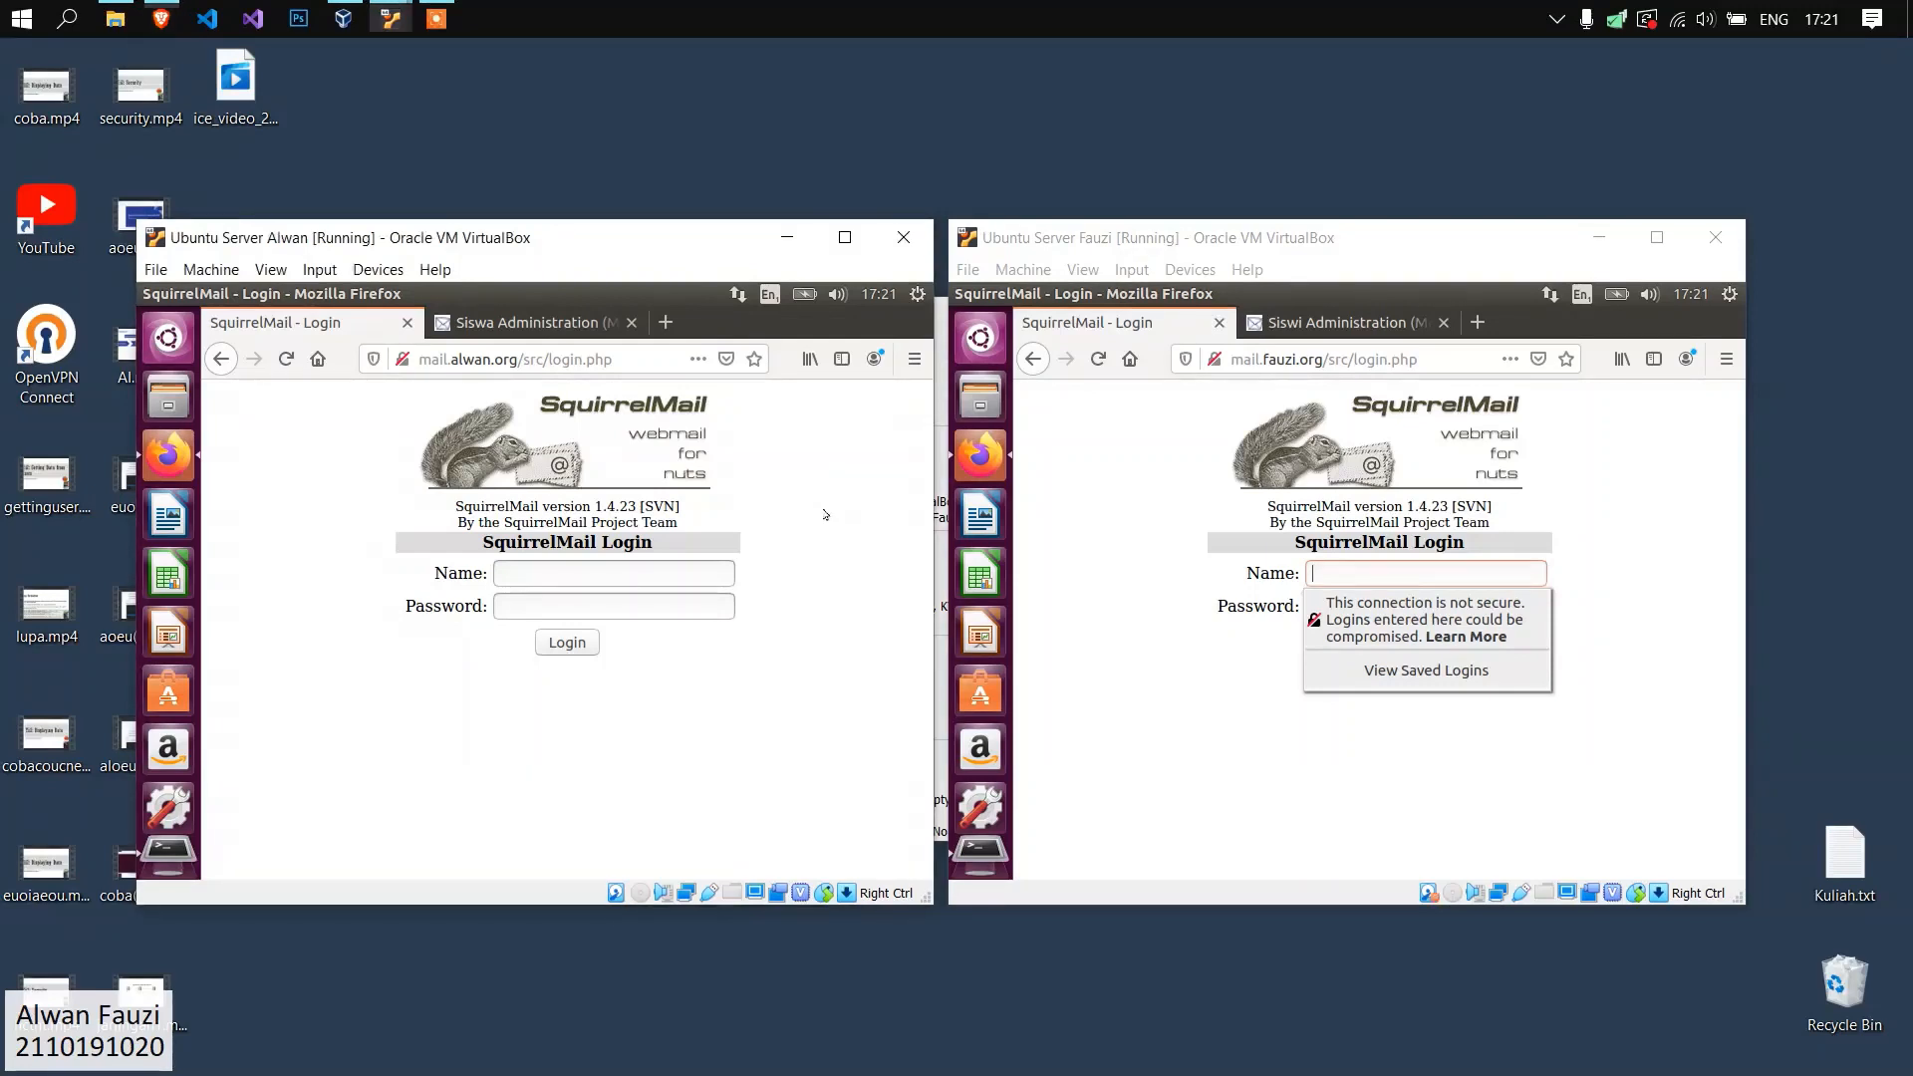
click(918, 294)
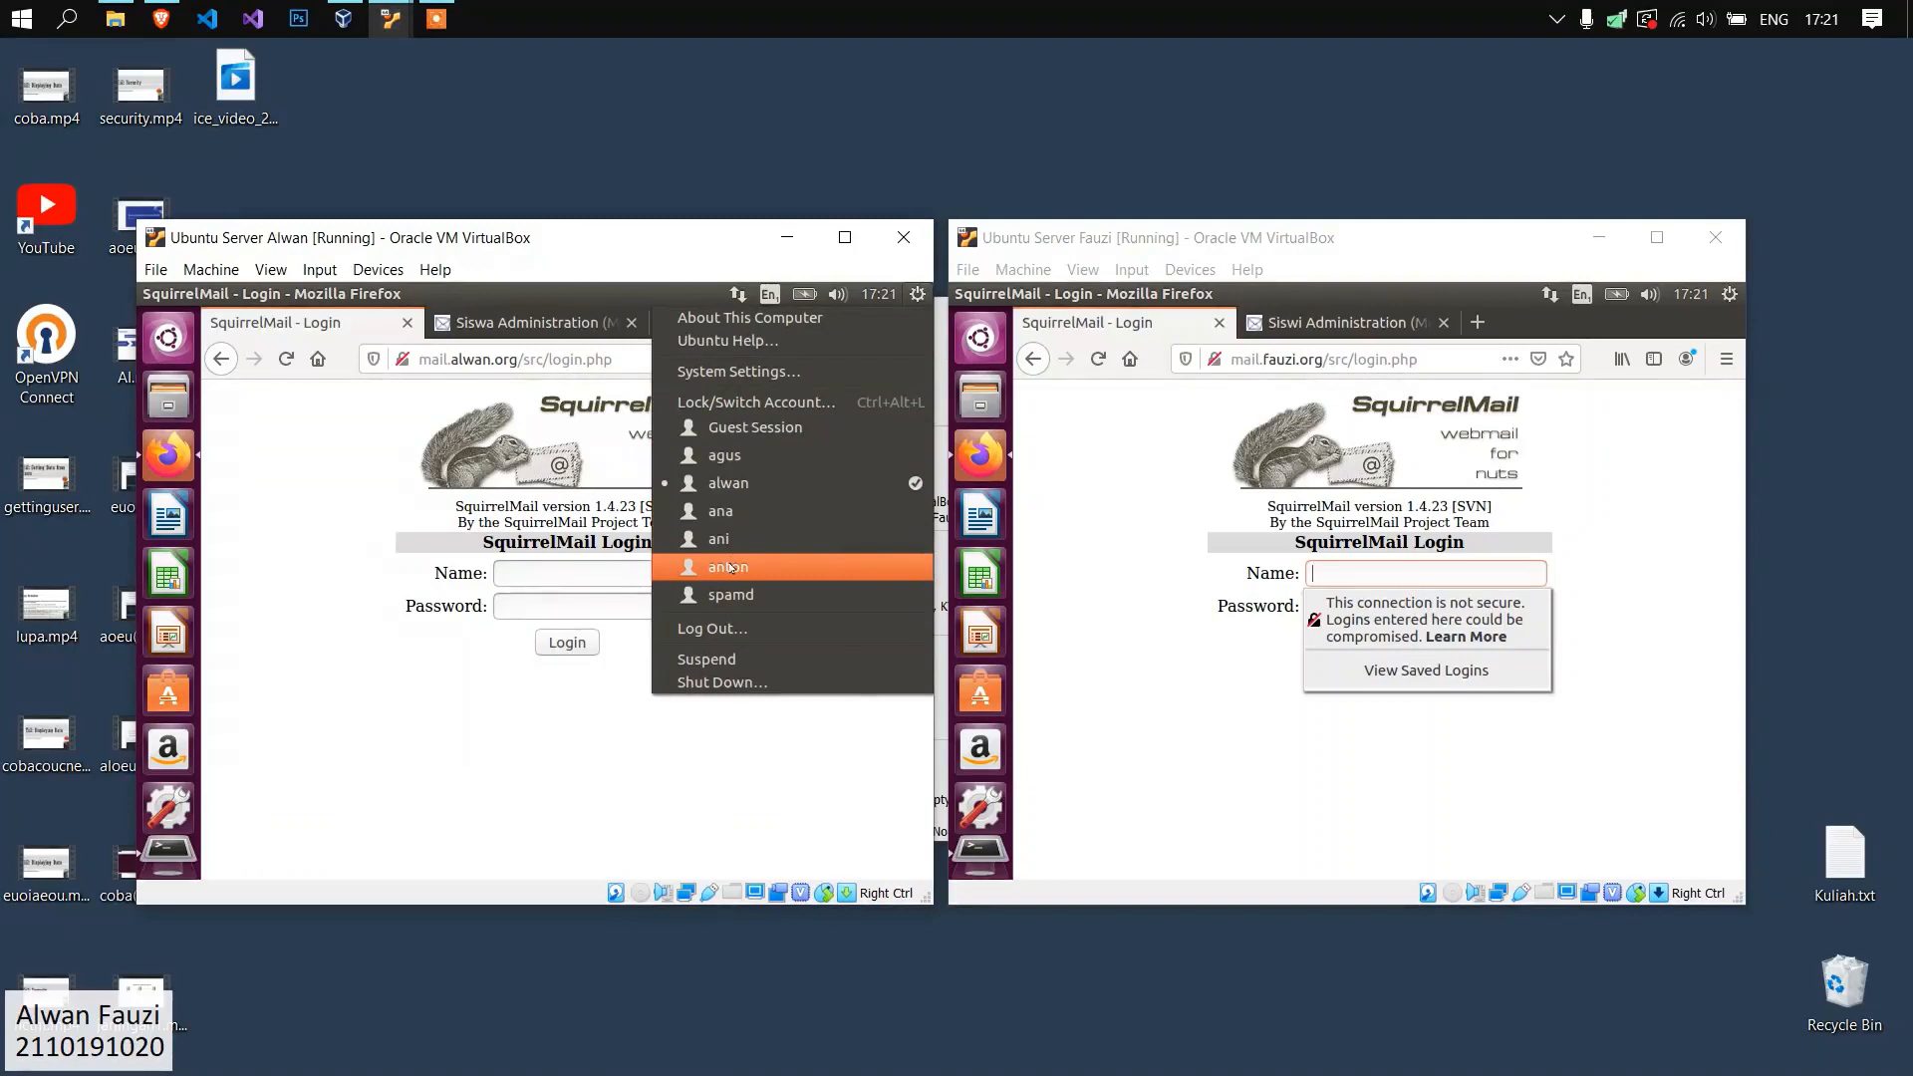
click(1730, 294)
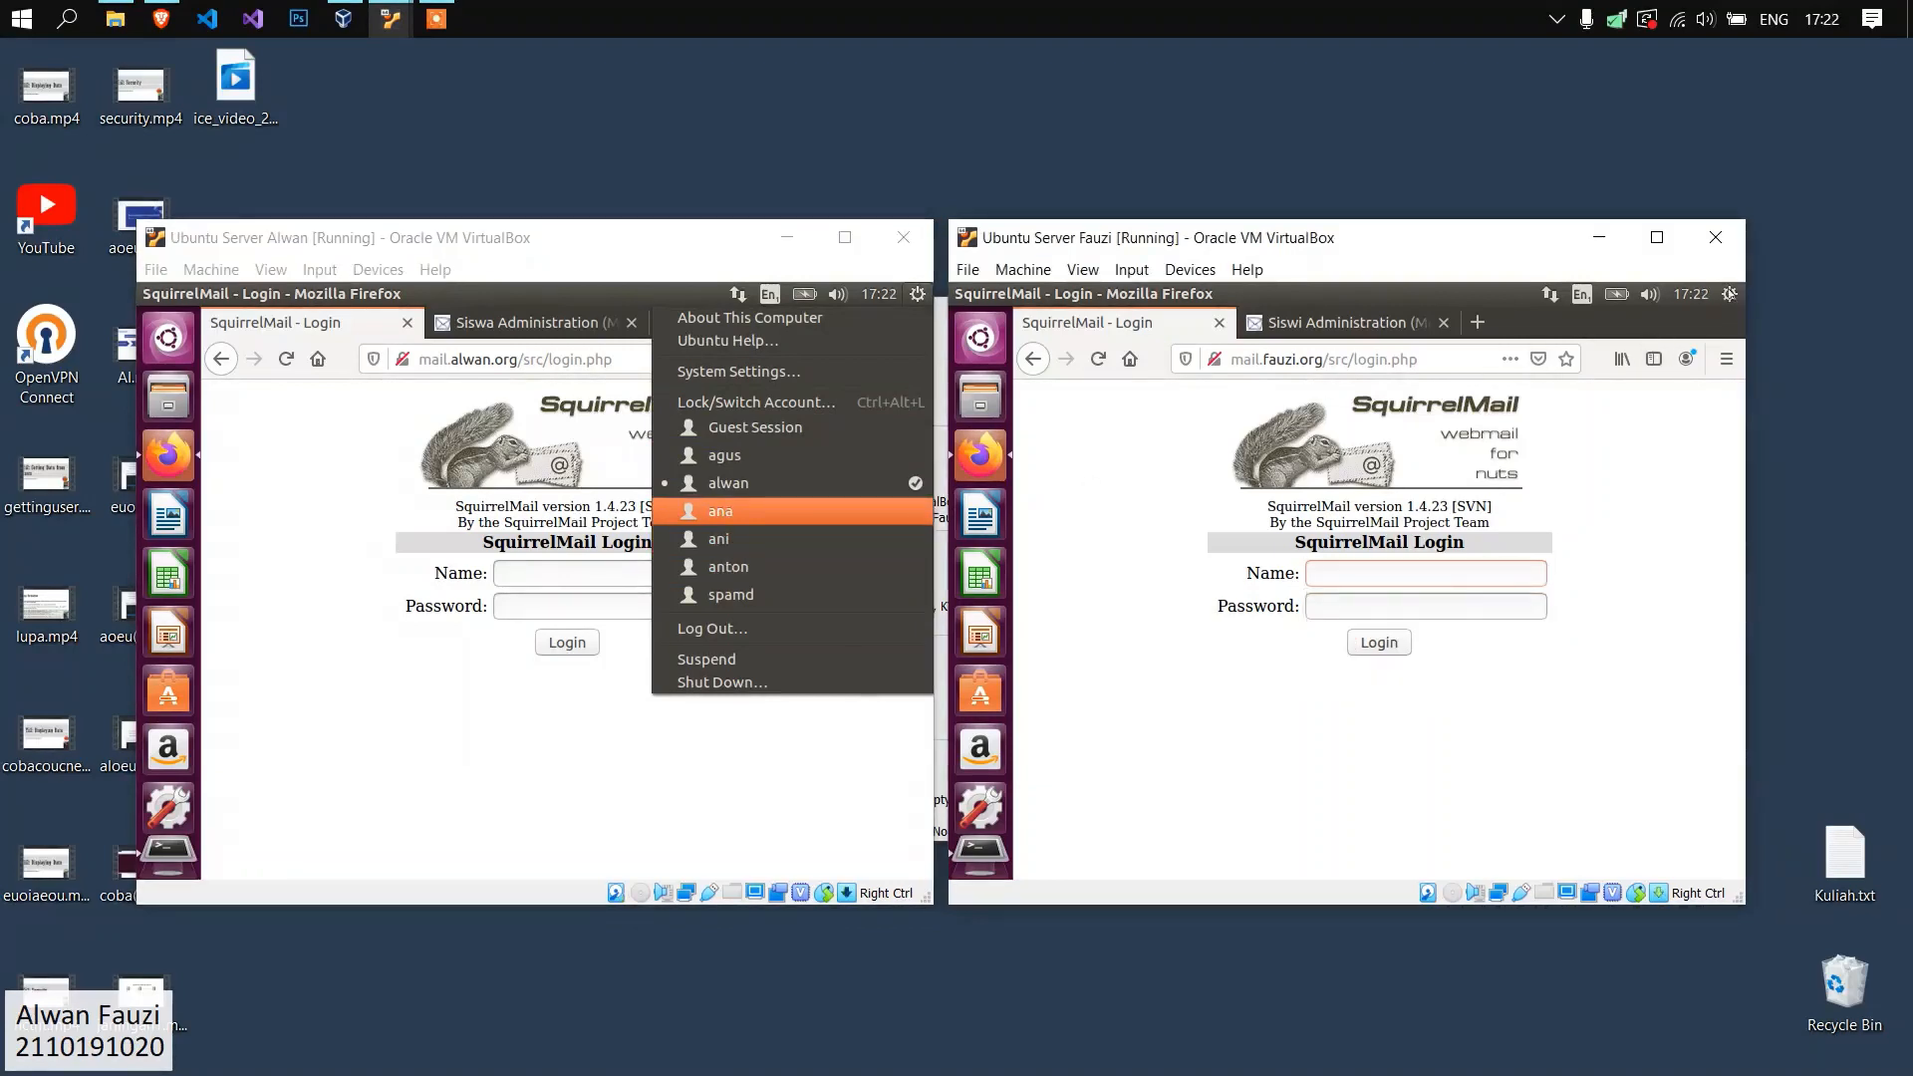
click(1730, 294)
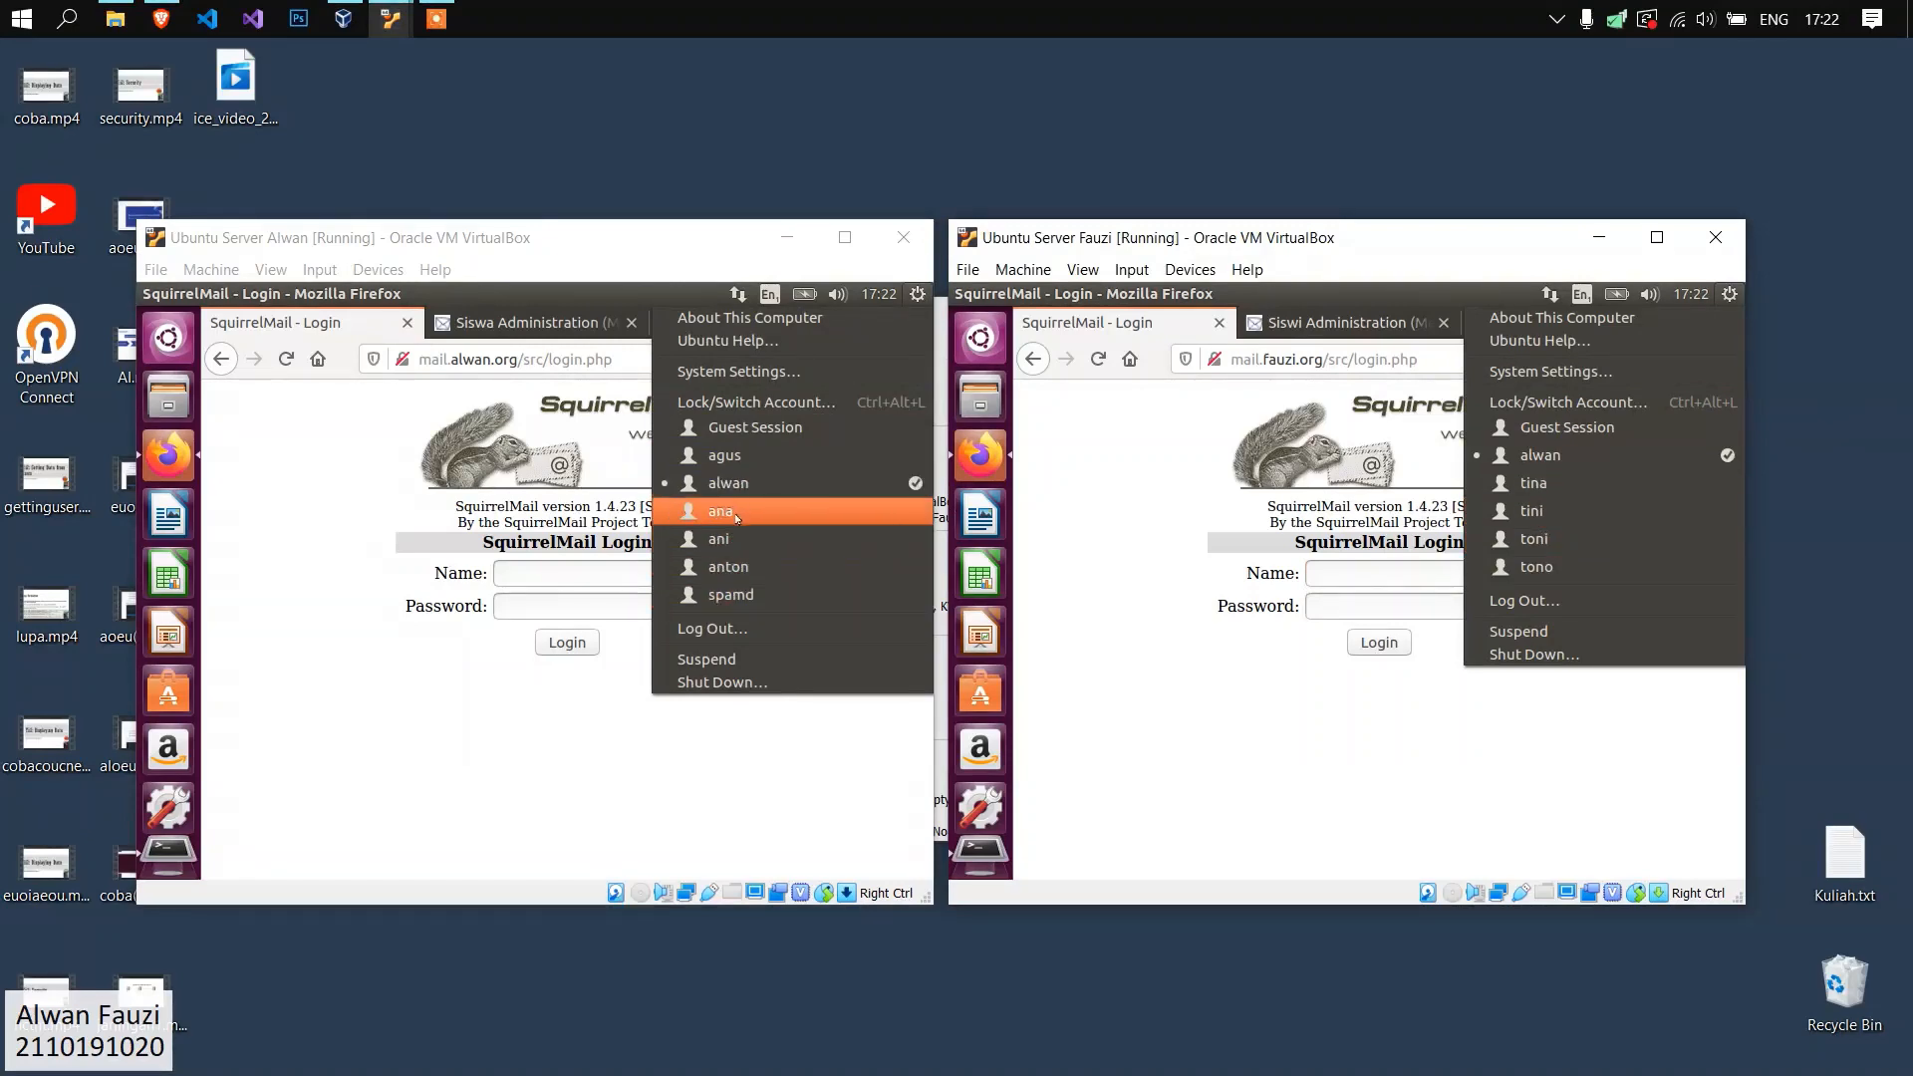
Review the members of the Siswa list and the Siswi administration page, and return to the webmail login page on both servers.
click(517, 328)
click(517, 329)
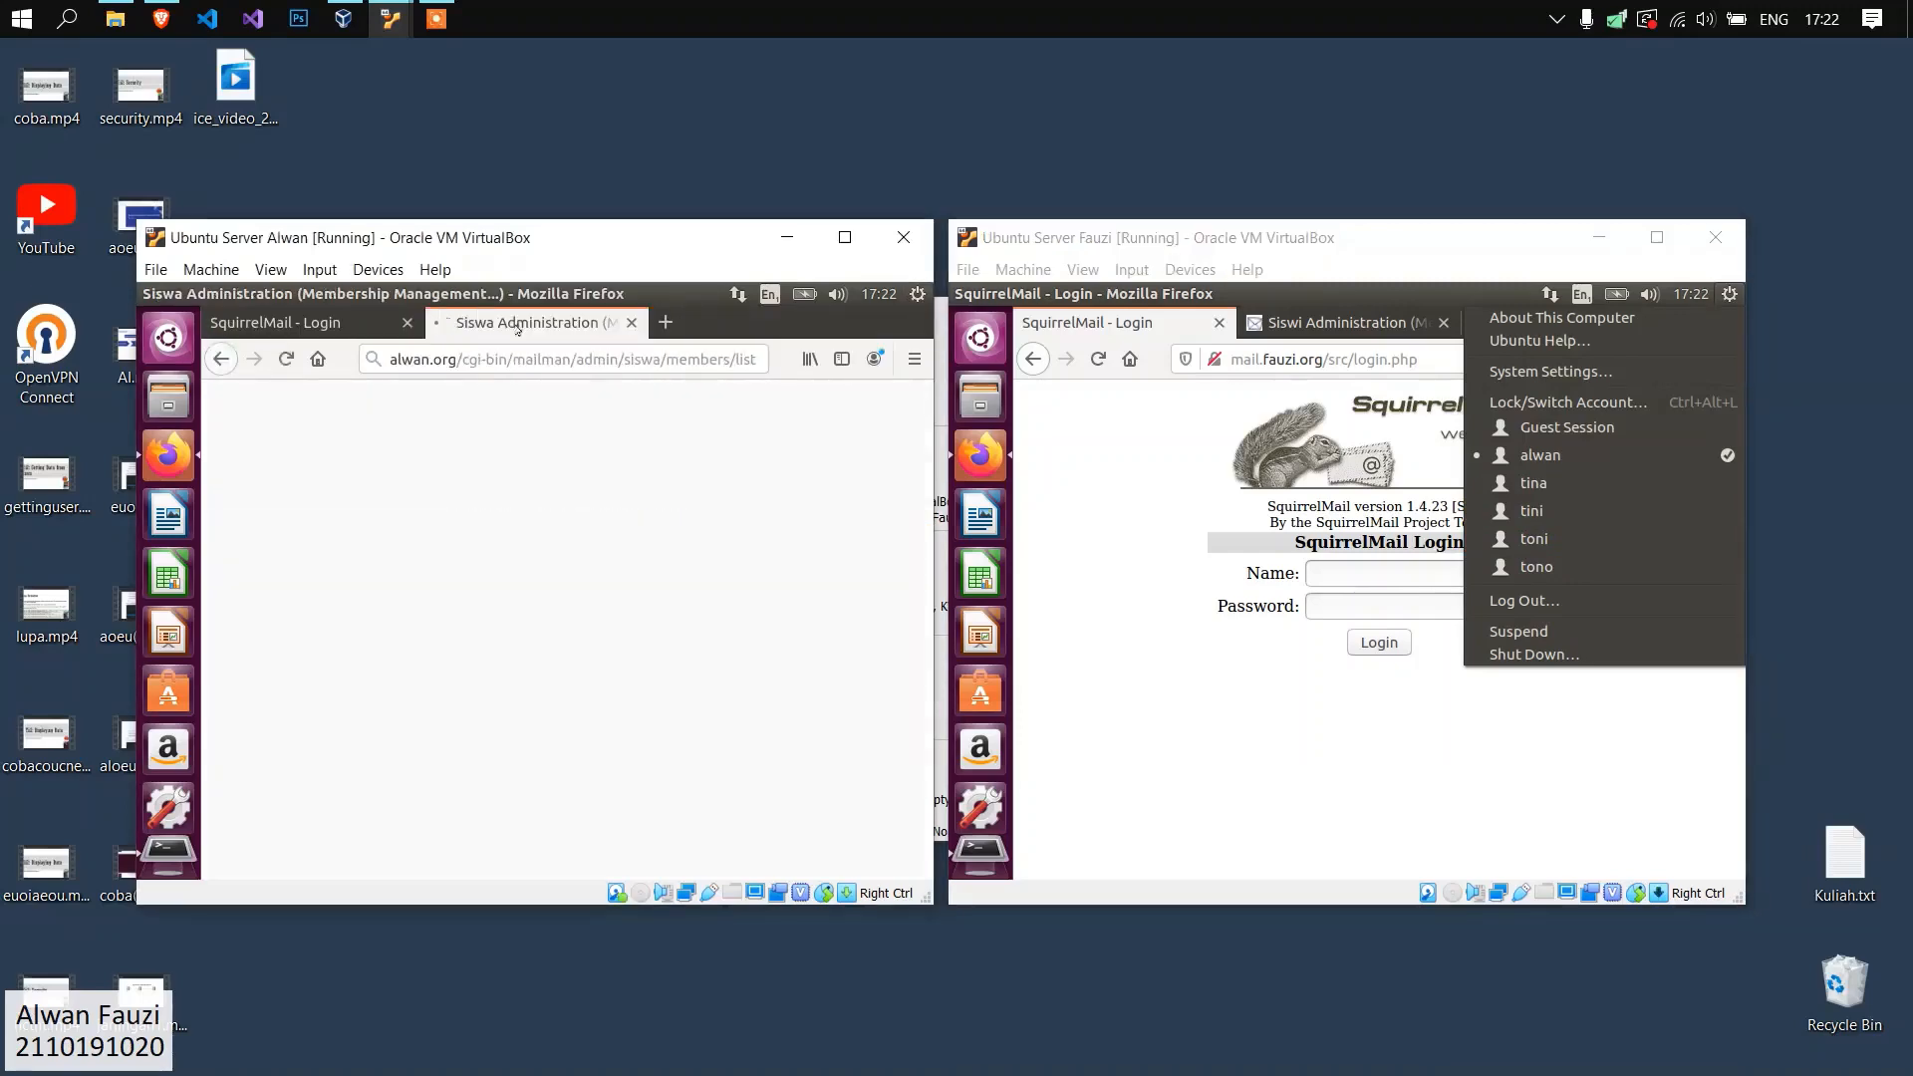
scroll(386, 546, down, 10)
scroll(386, 546, up, 2)
scroll(385, 546, up, 1)
click(447, 471)
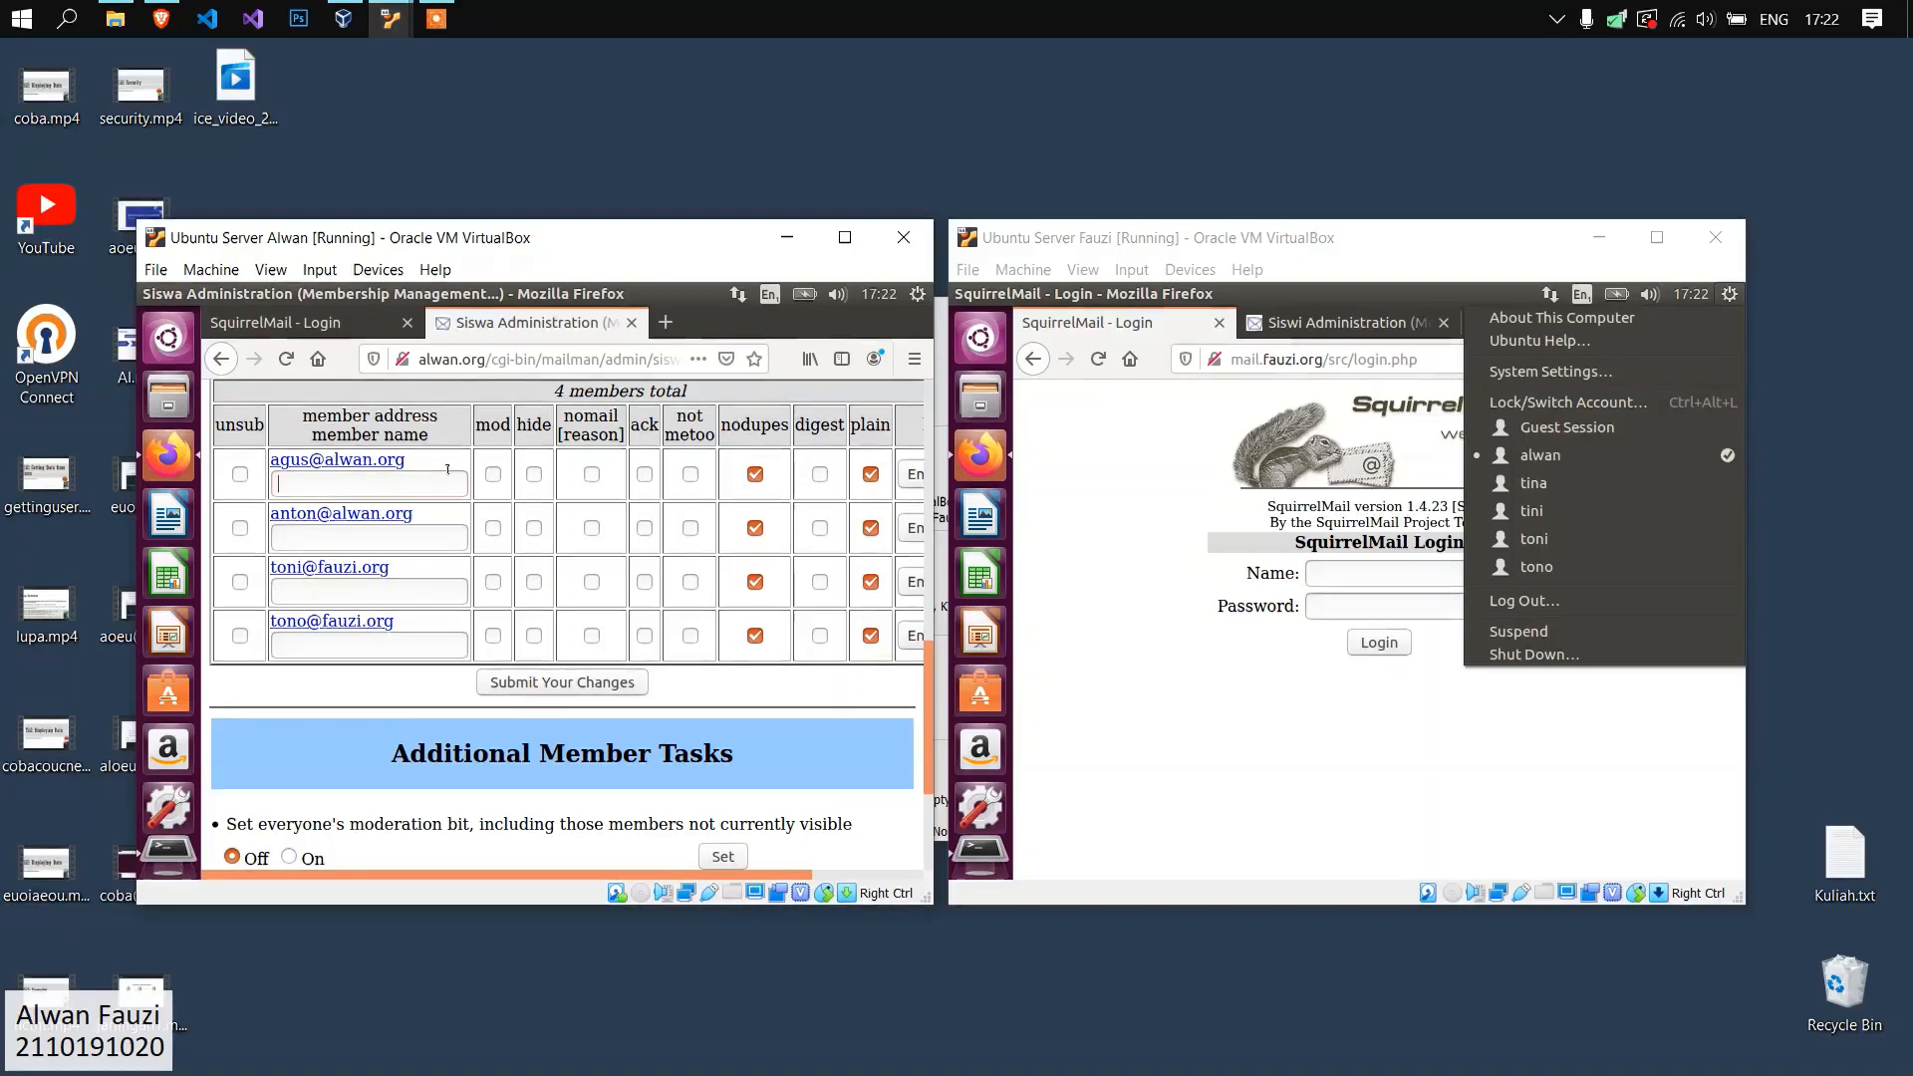
click(1383, 327)
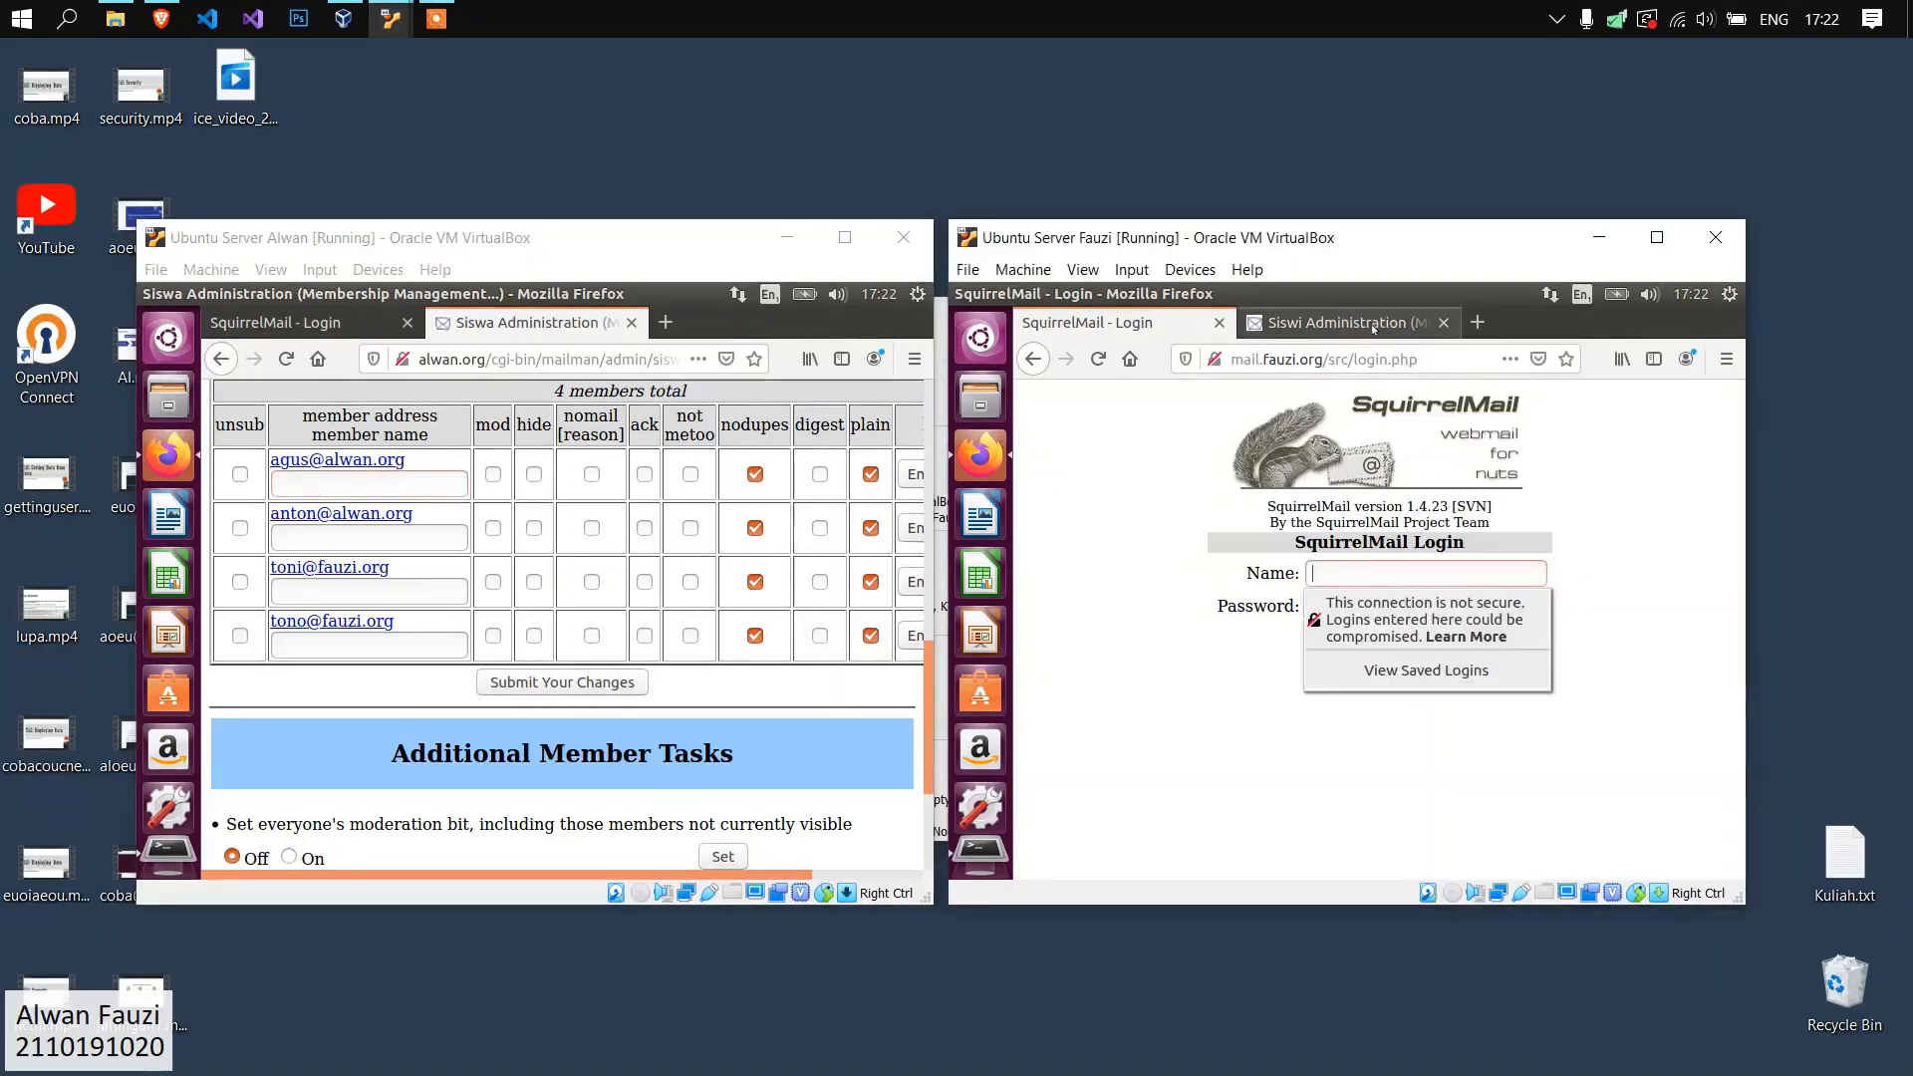
click(1380, 326)
click(1086, 322)
click(275, 322)
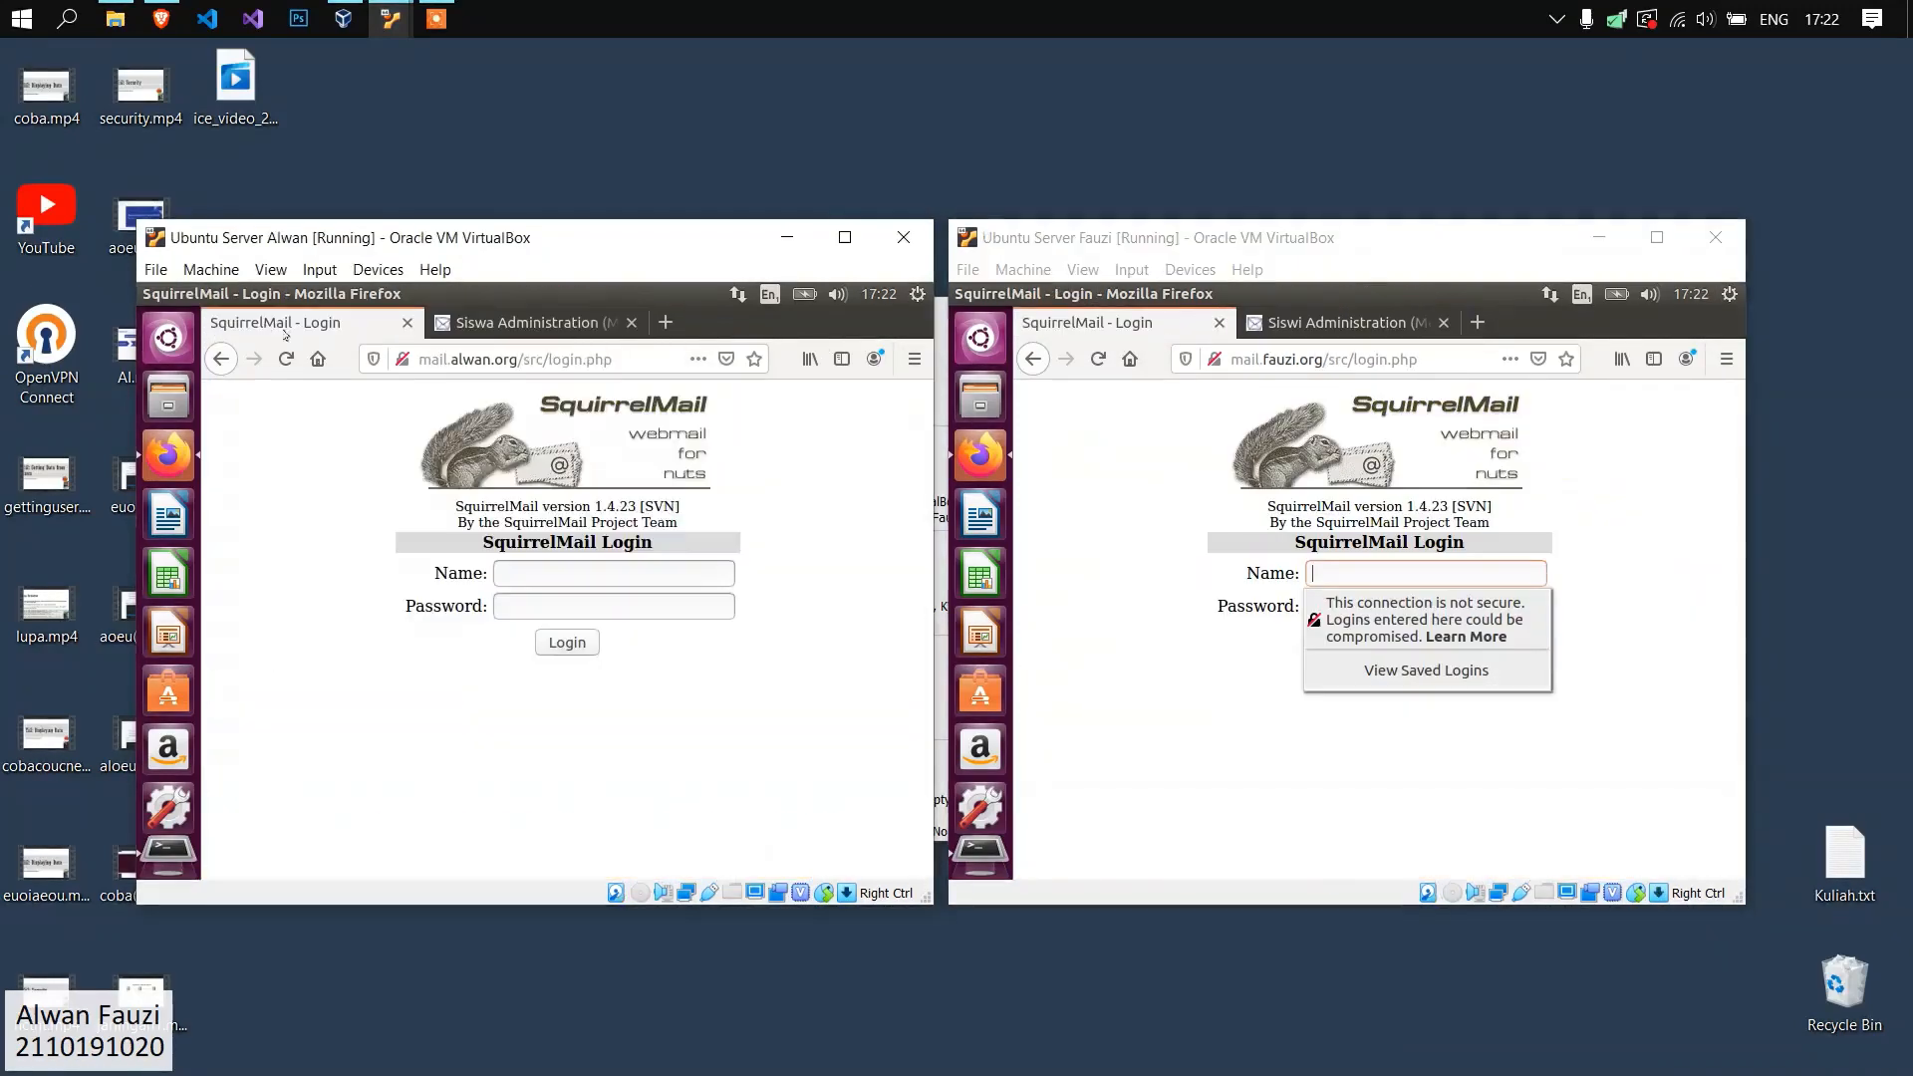
Log in to the alwan.org webmail as the first male user with the account name and password, without saving the login.
click(526, 576)
key(Tab)
key(Return)
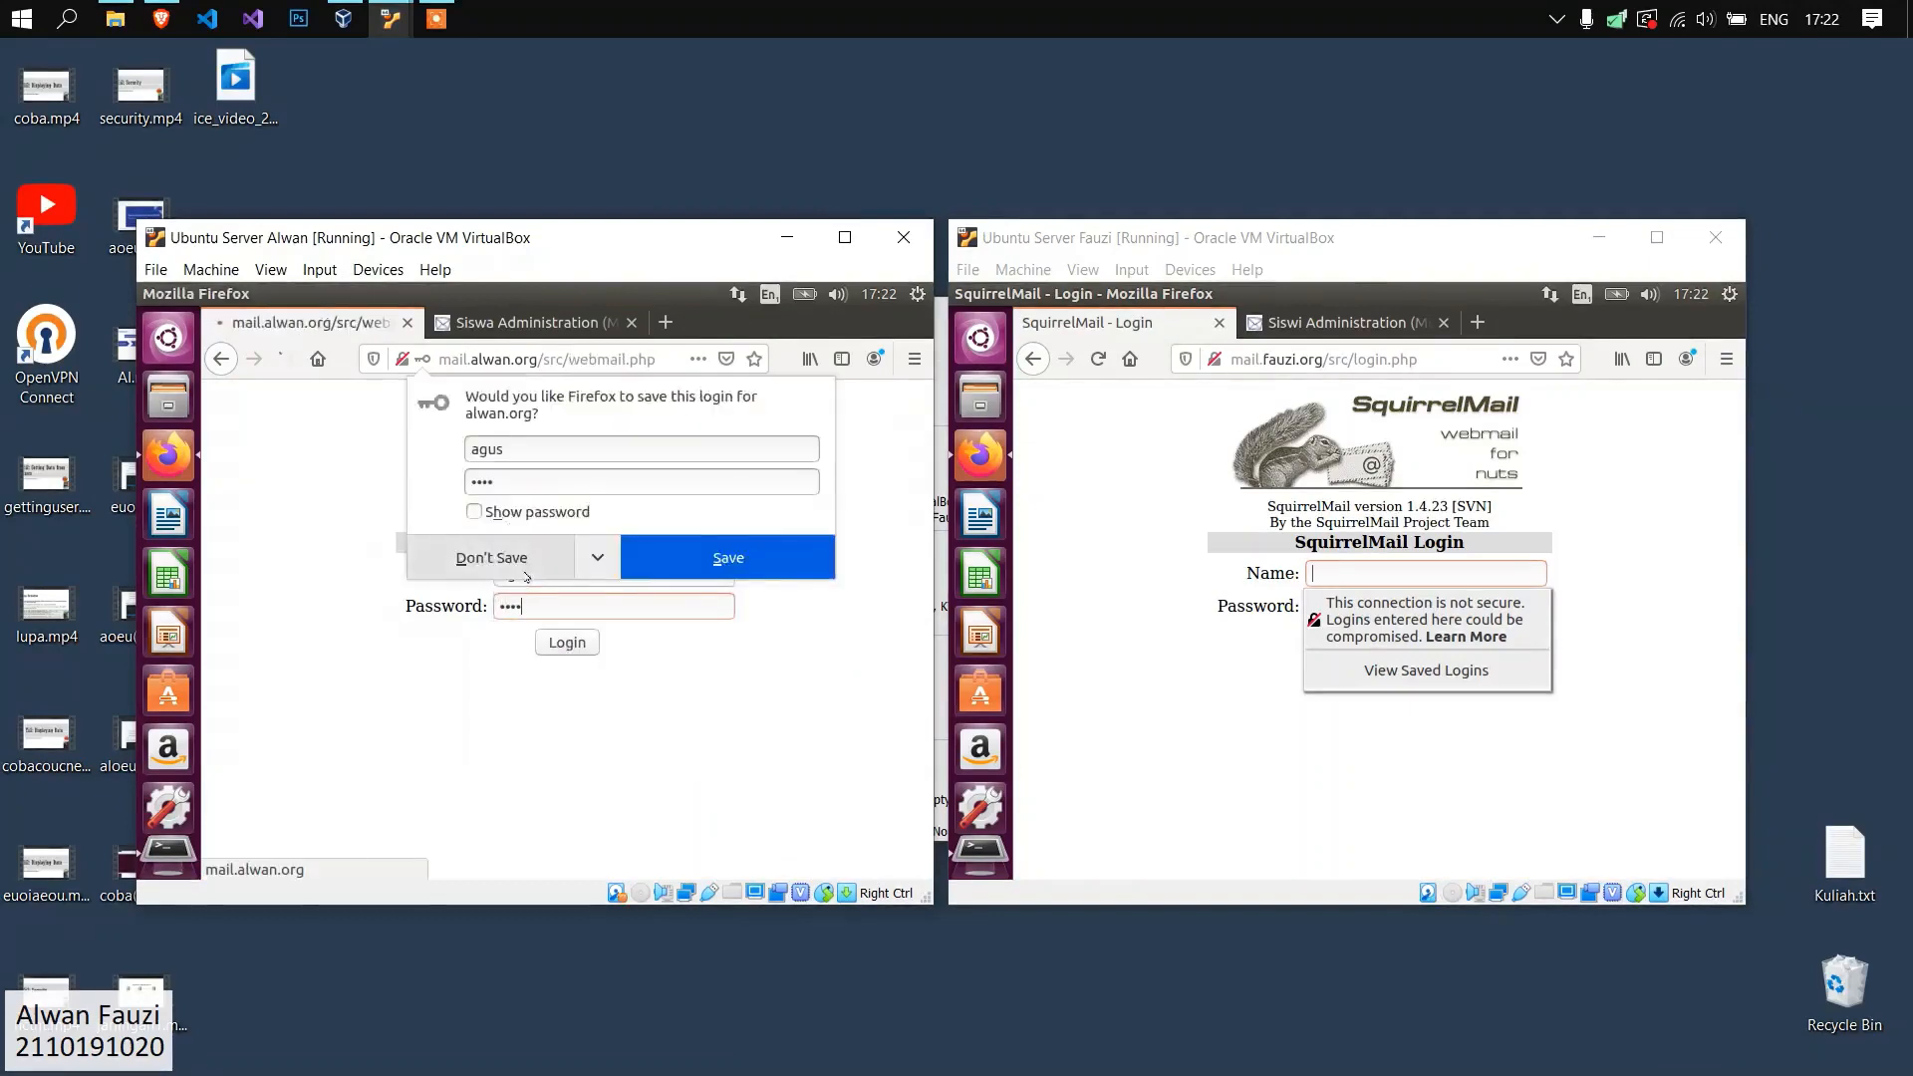
click(526, 573)
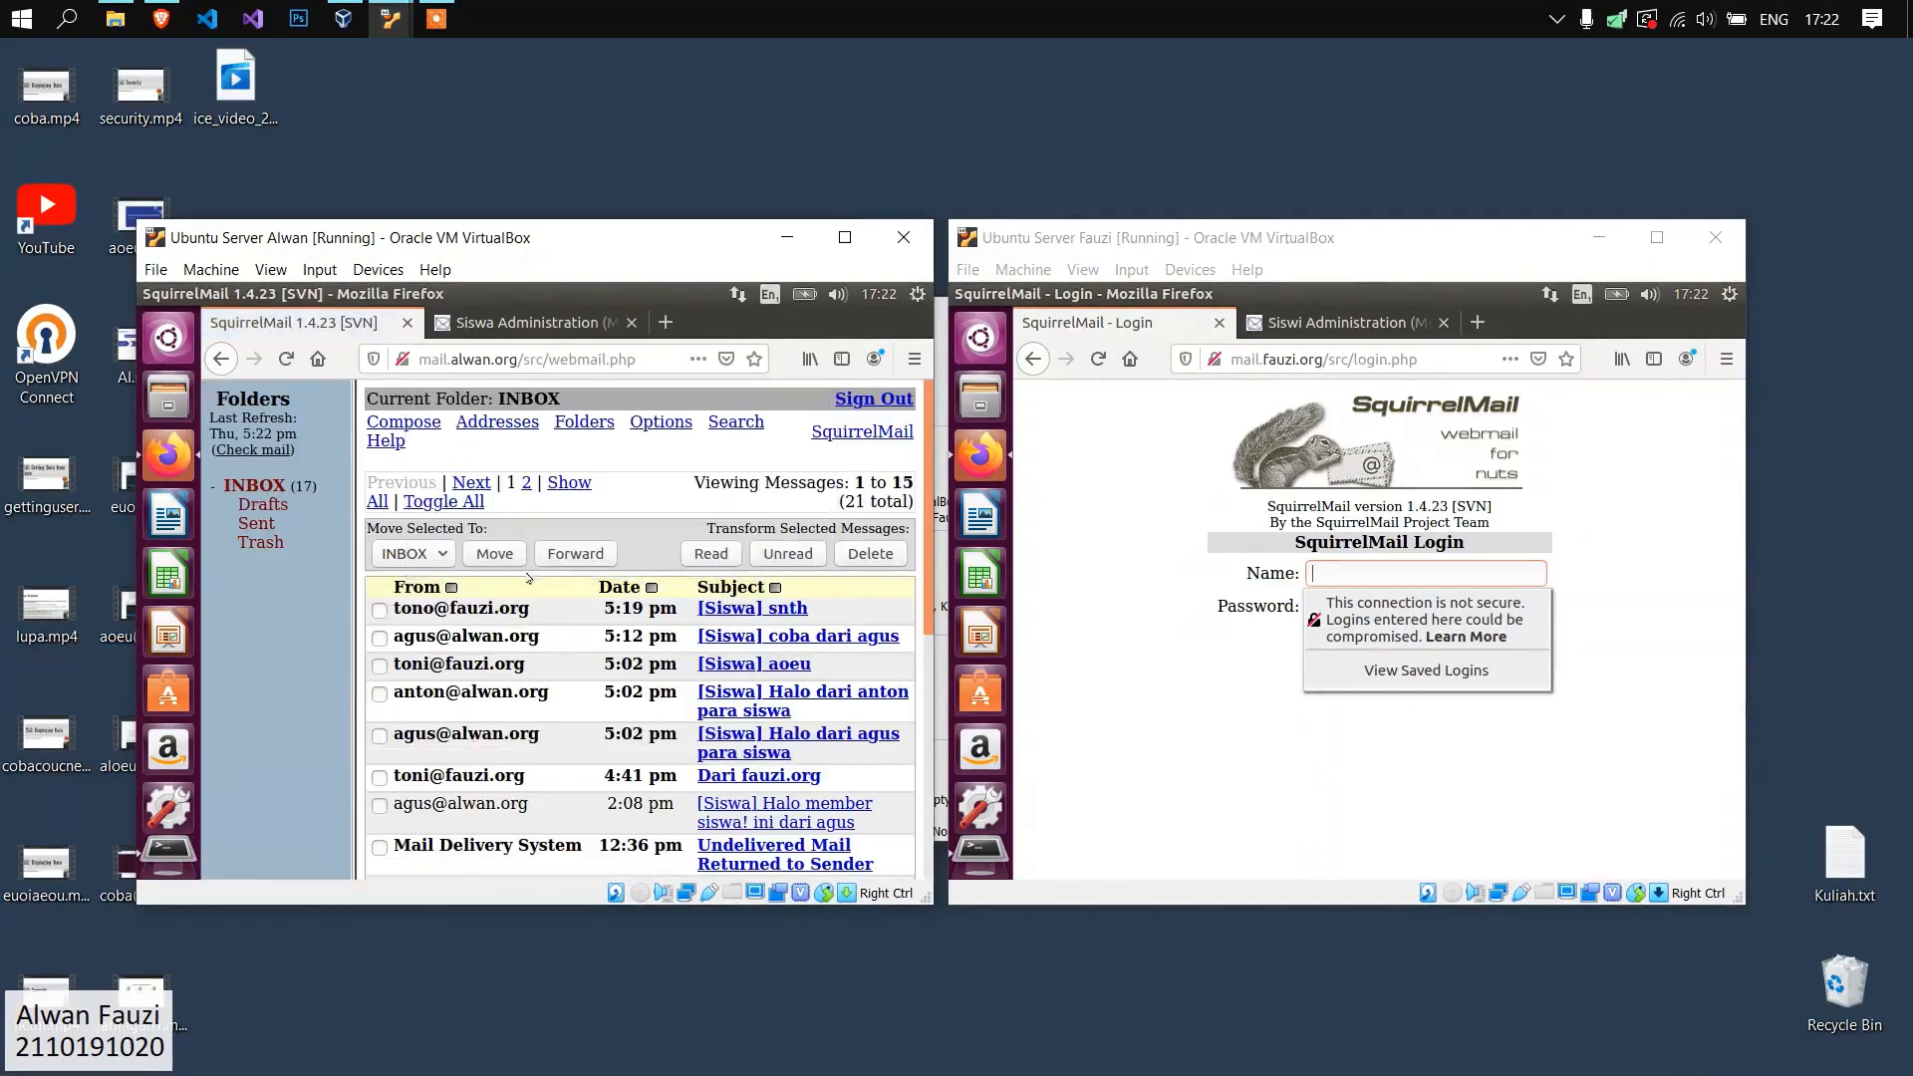
Compose a new message addressed to the Siswa mailing list at alwan.org.
click(388, 425)
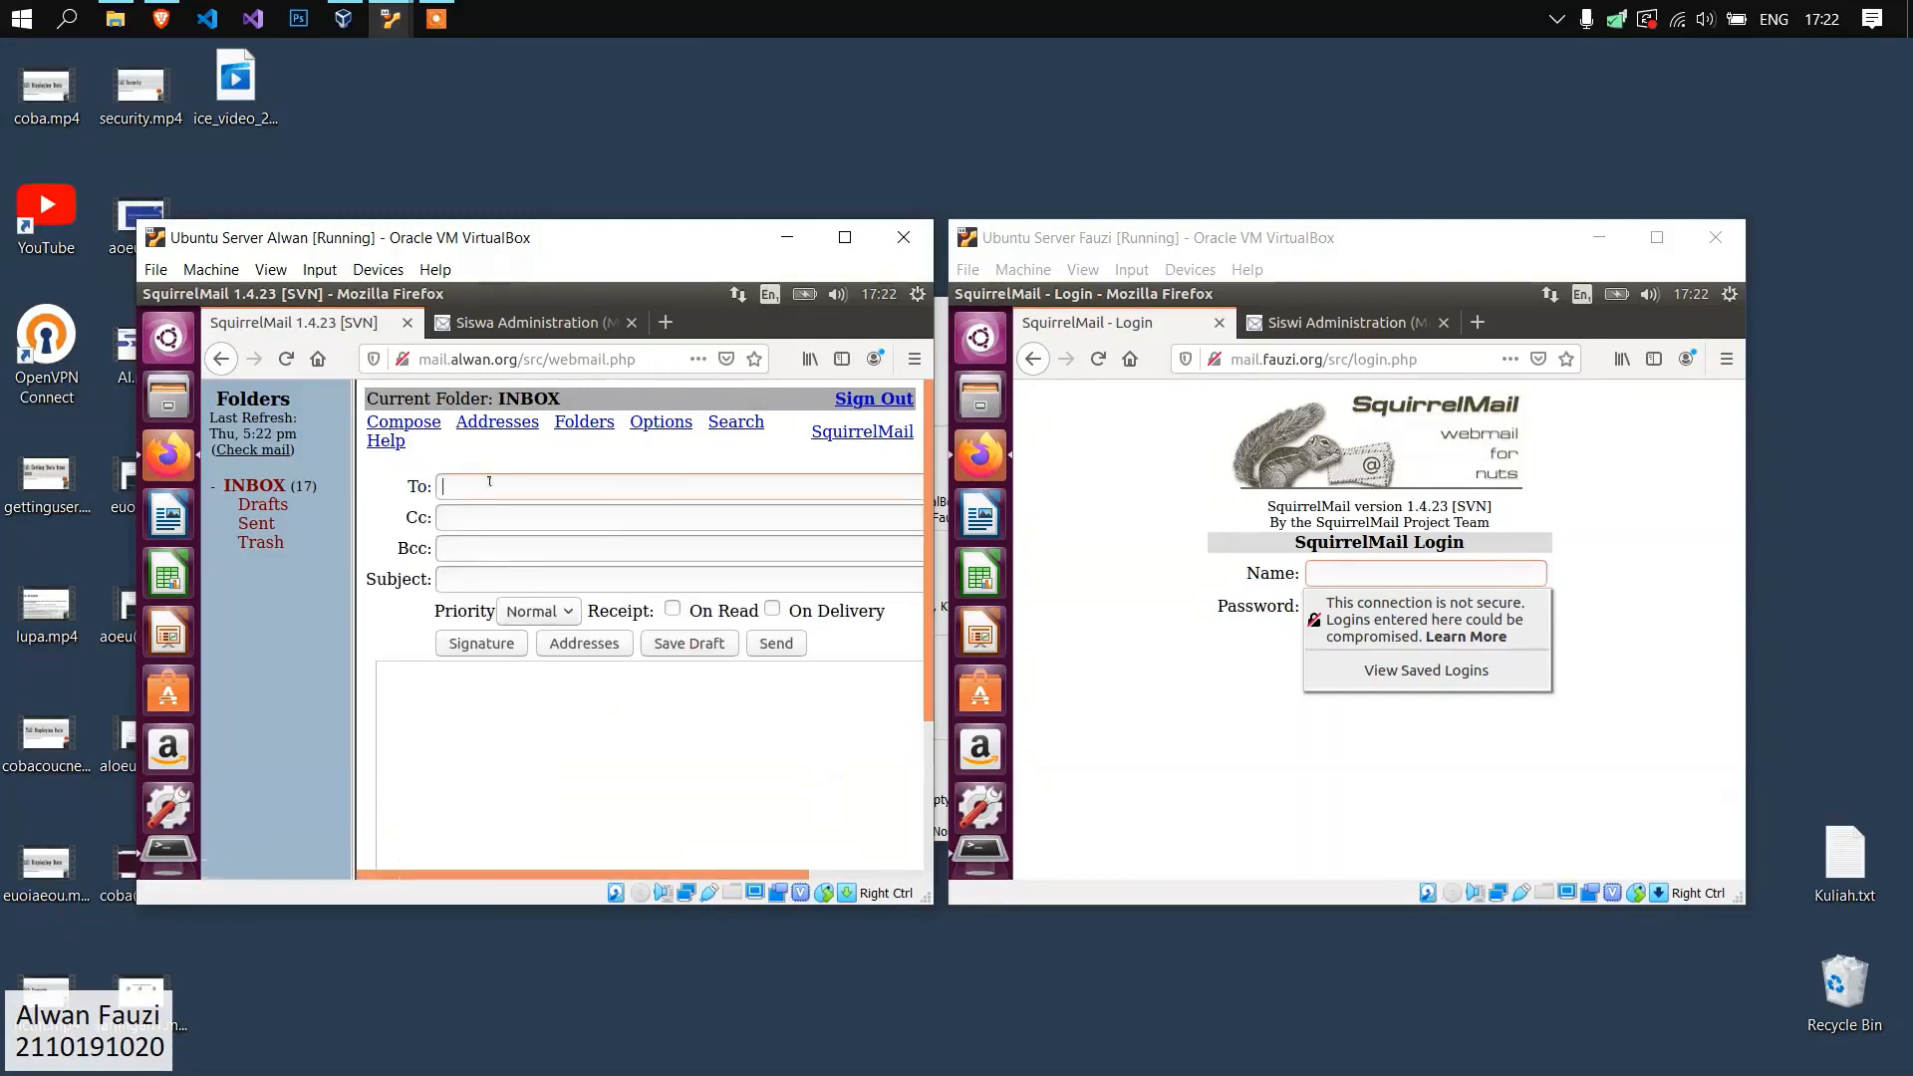
click(489, 484)
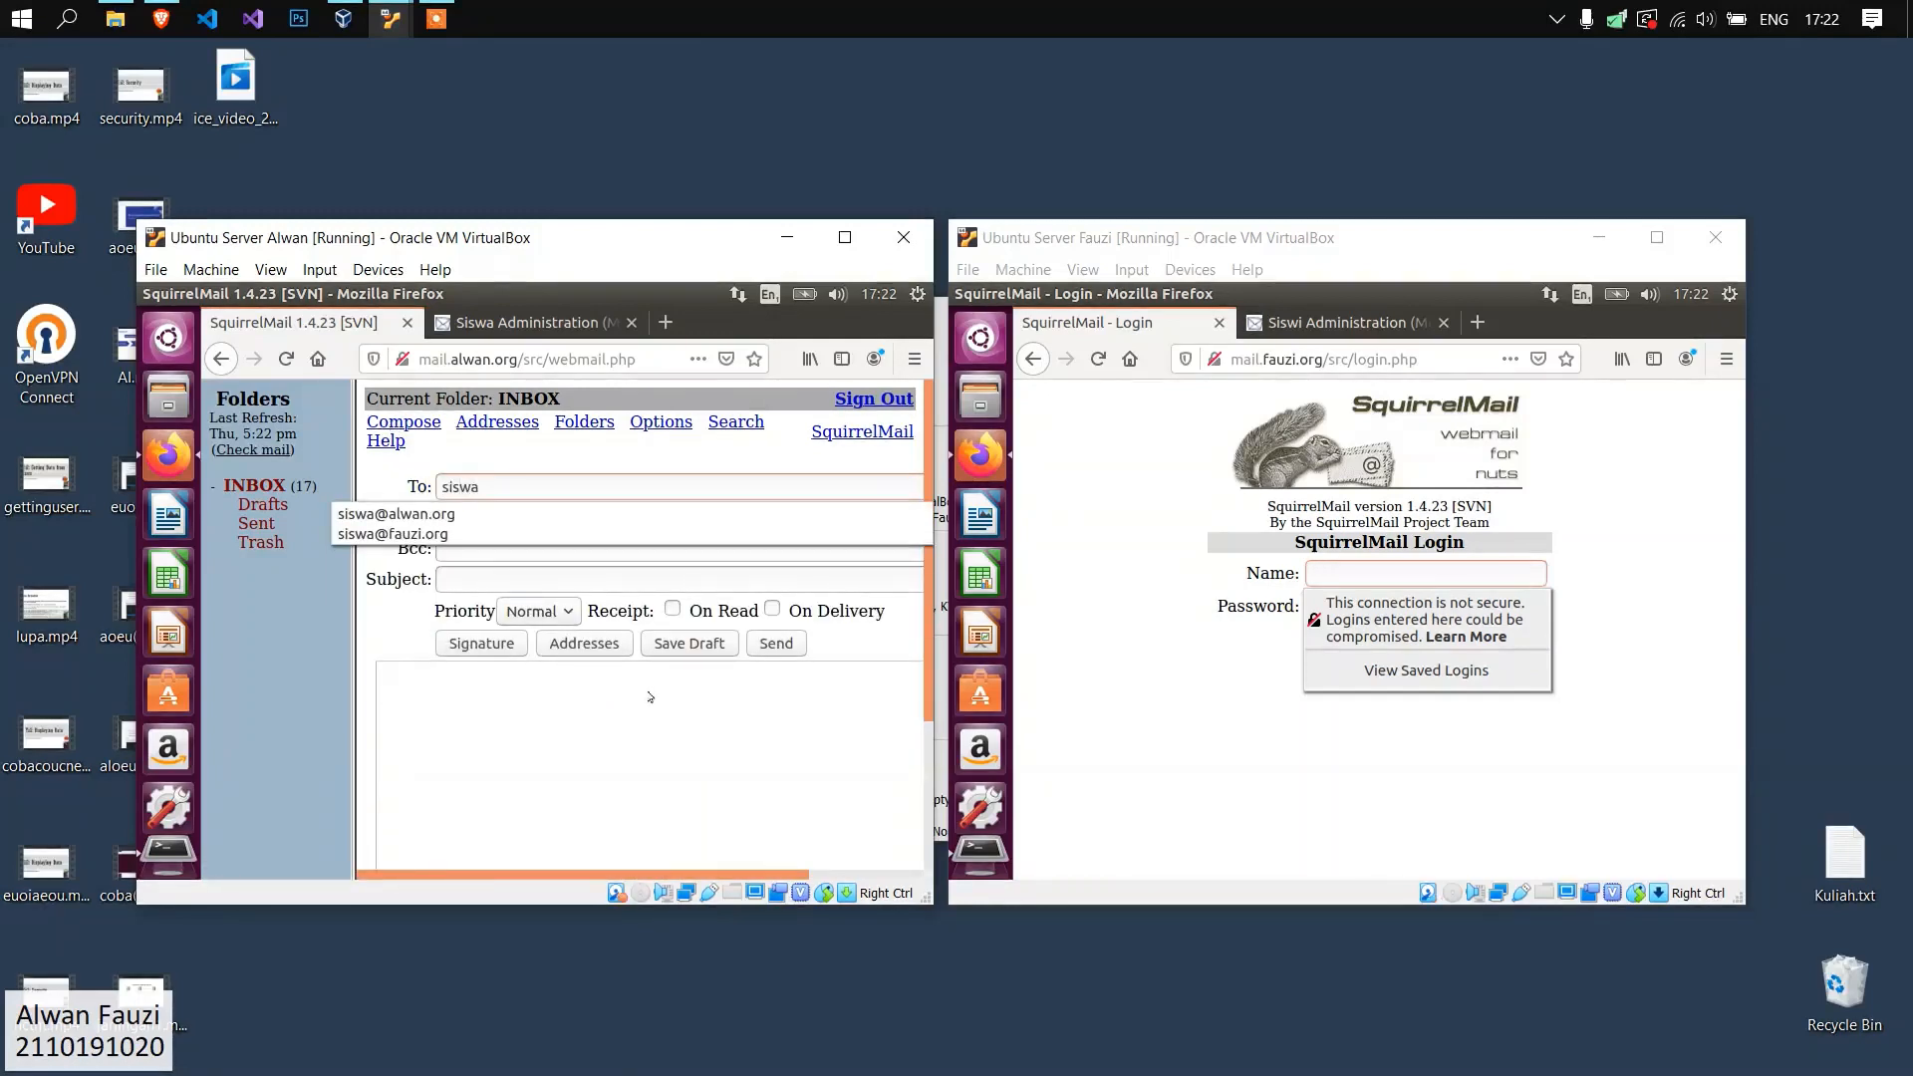
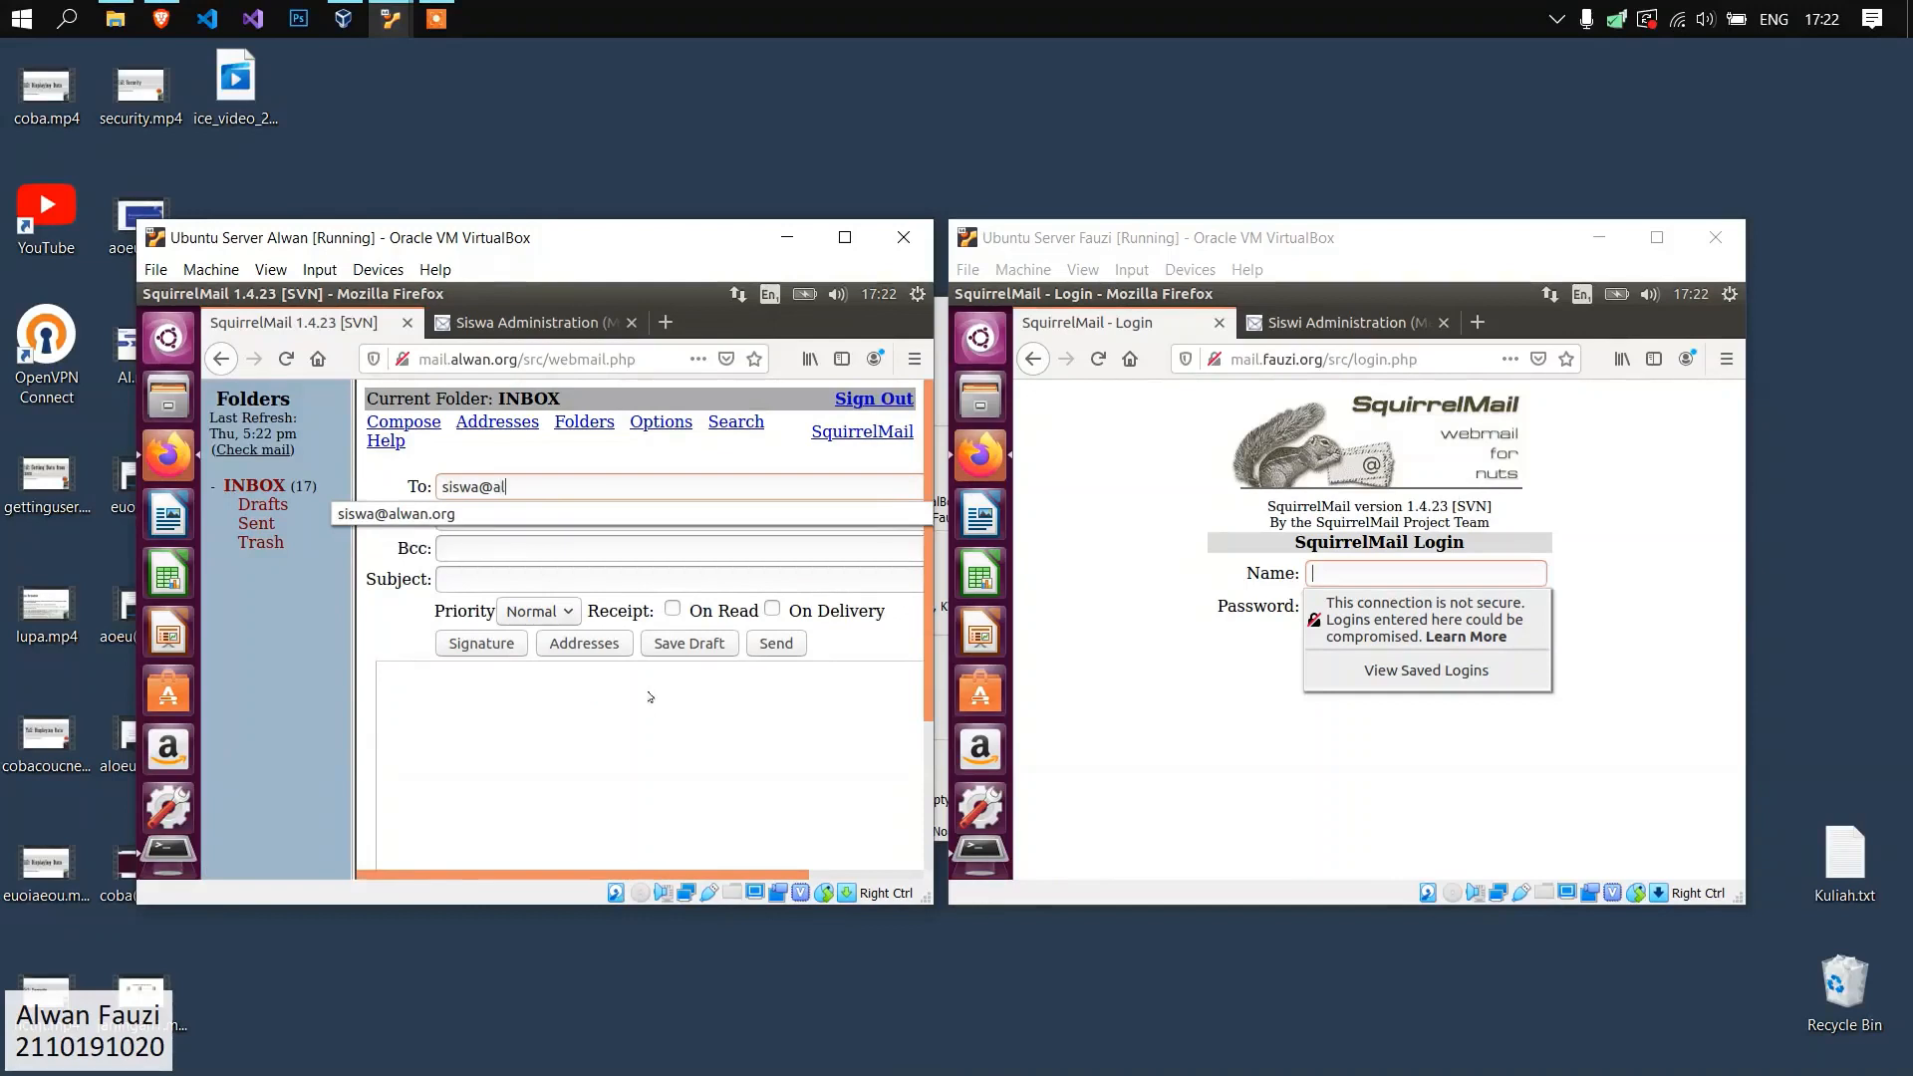
click(652, 704)
drag(472, 487, 442, 487)
click(500, 485)
click(499, 483)
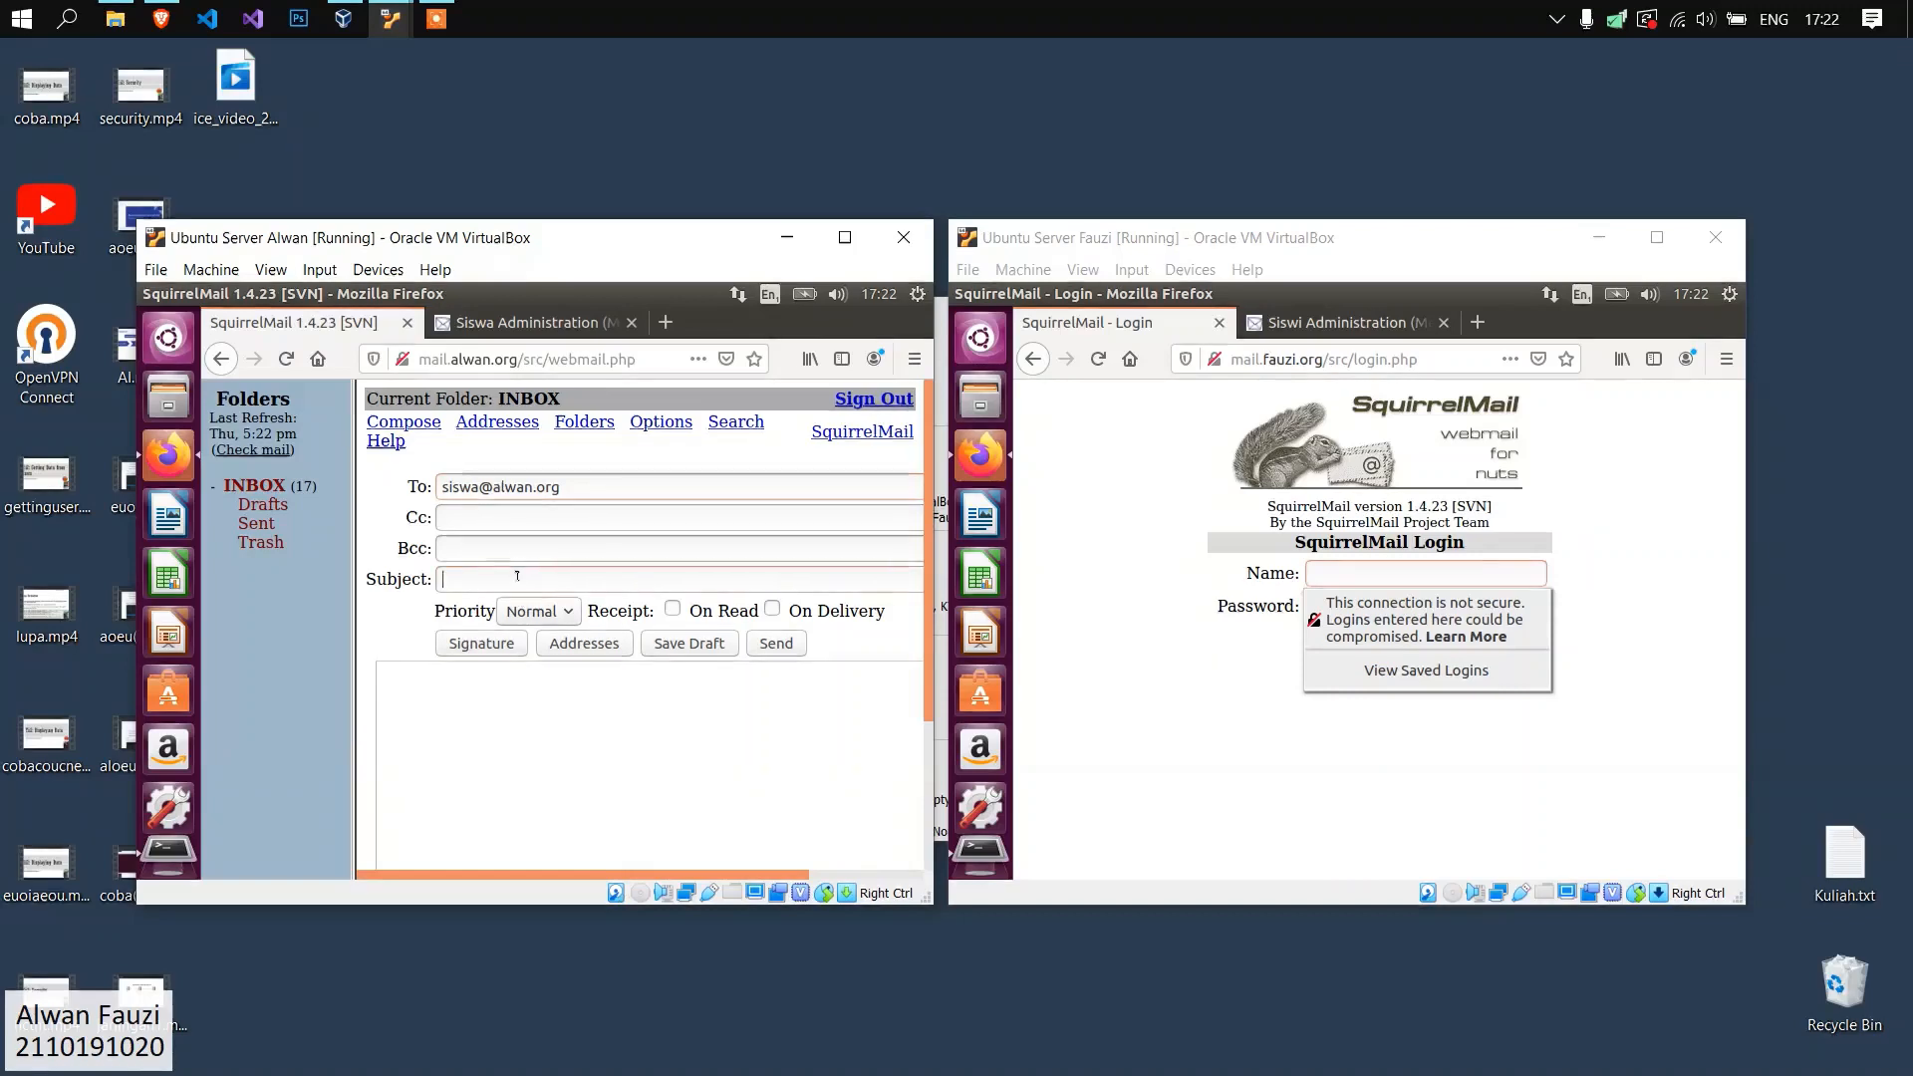
Enter the subject "Coba halo seluruh siswa dari" plus the sender's name and the body "oaeuaoue", send the message and reload the inbox.
text(Coba )
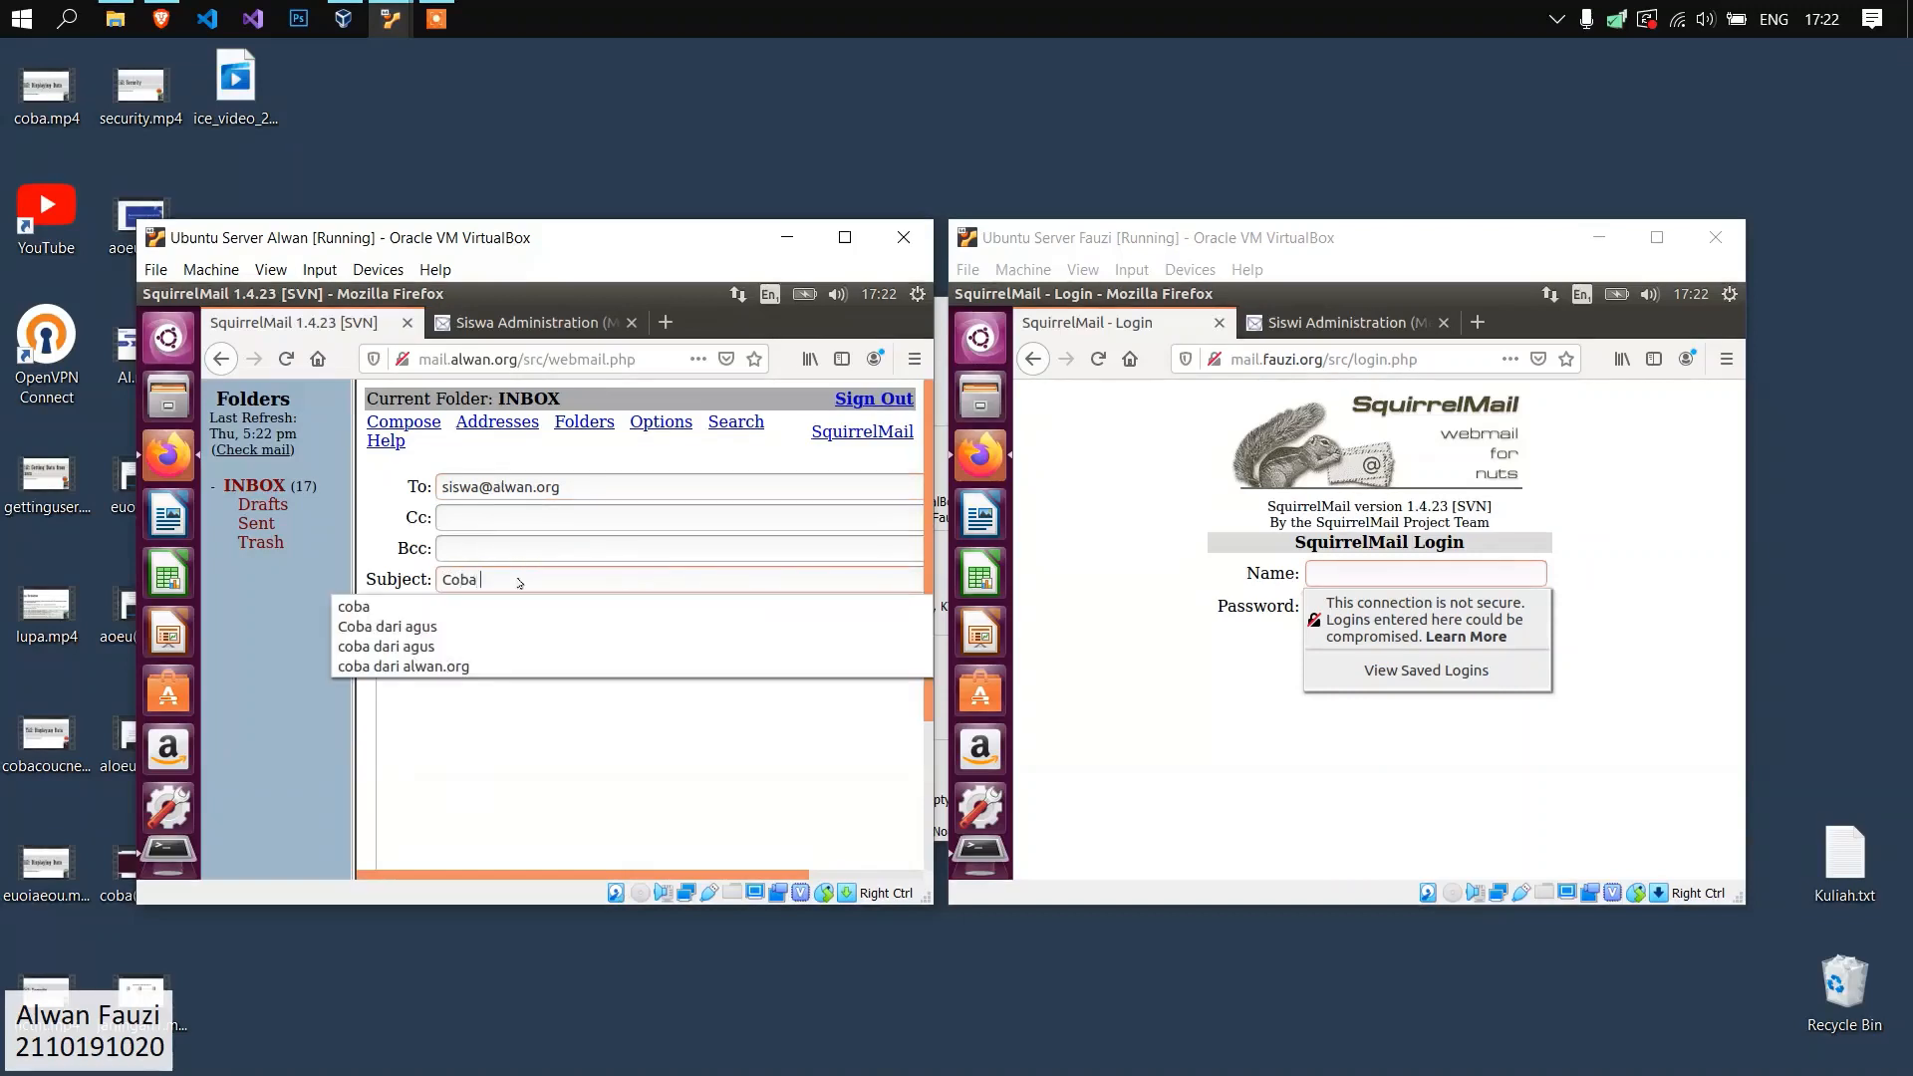
text(halo seluruh siswa dari agus!)
click(647, 734)
text(oaeuaoue)
scroll(658, 757, down, 3)
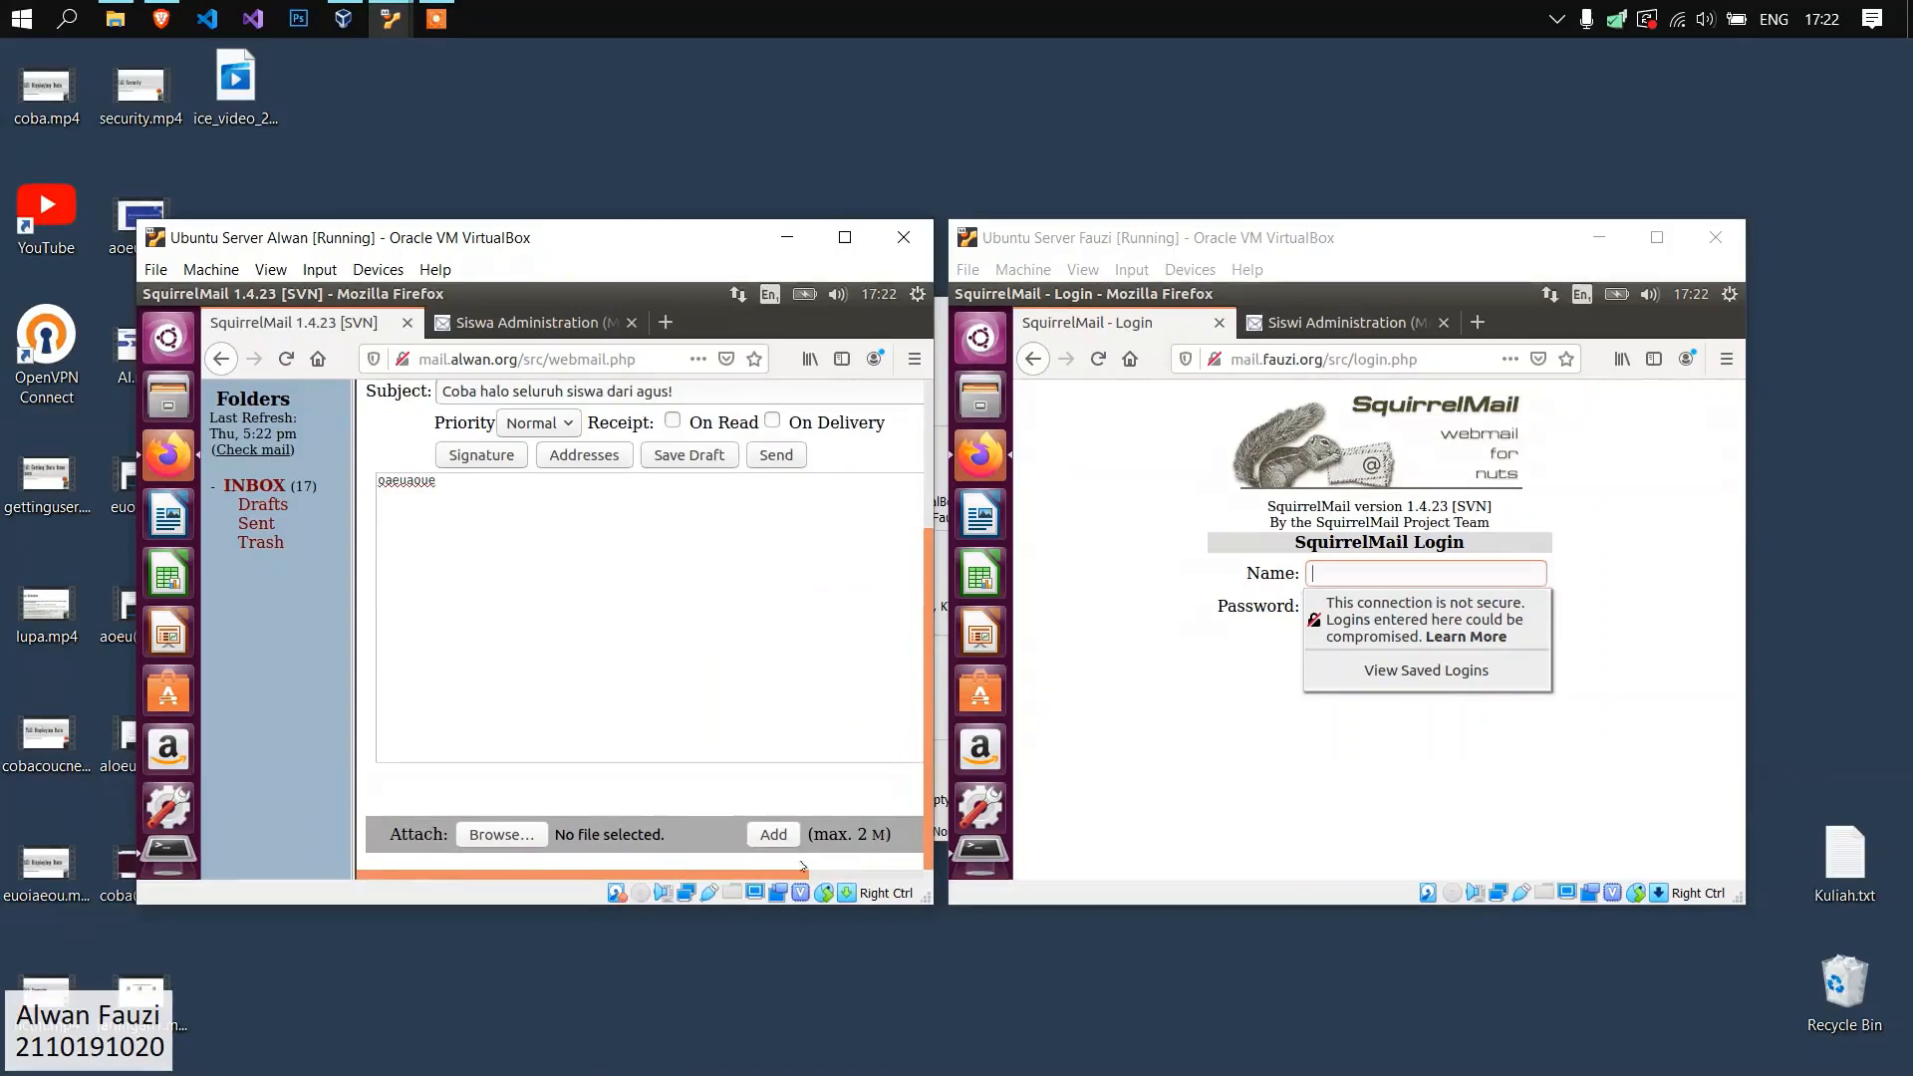
scroll(823, 852, right, 3)
click(865, 781)
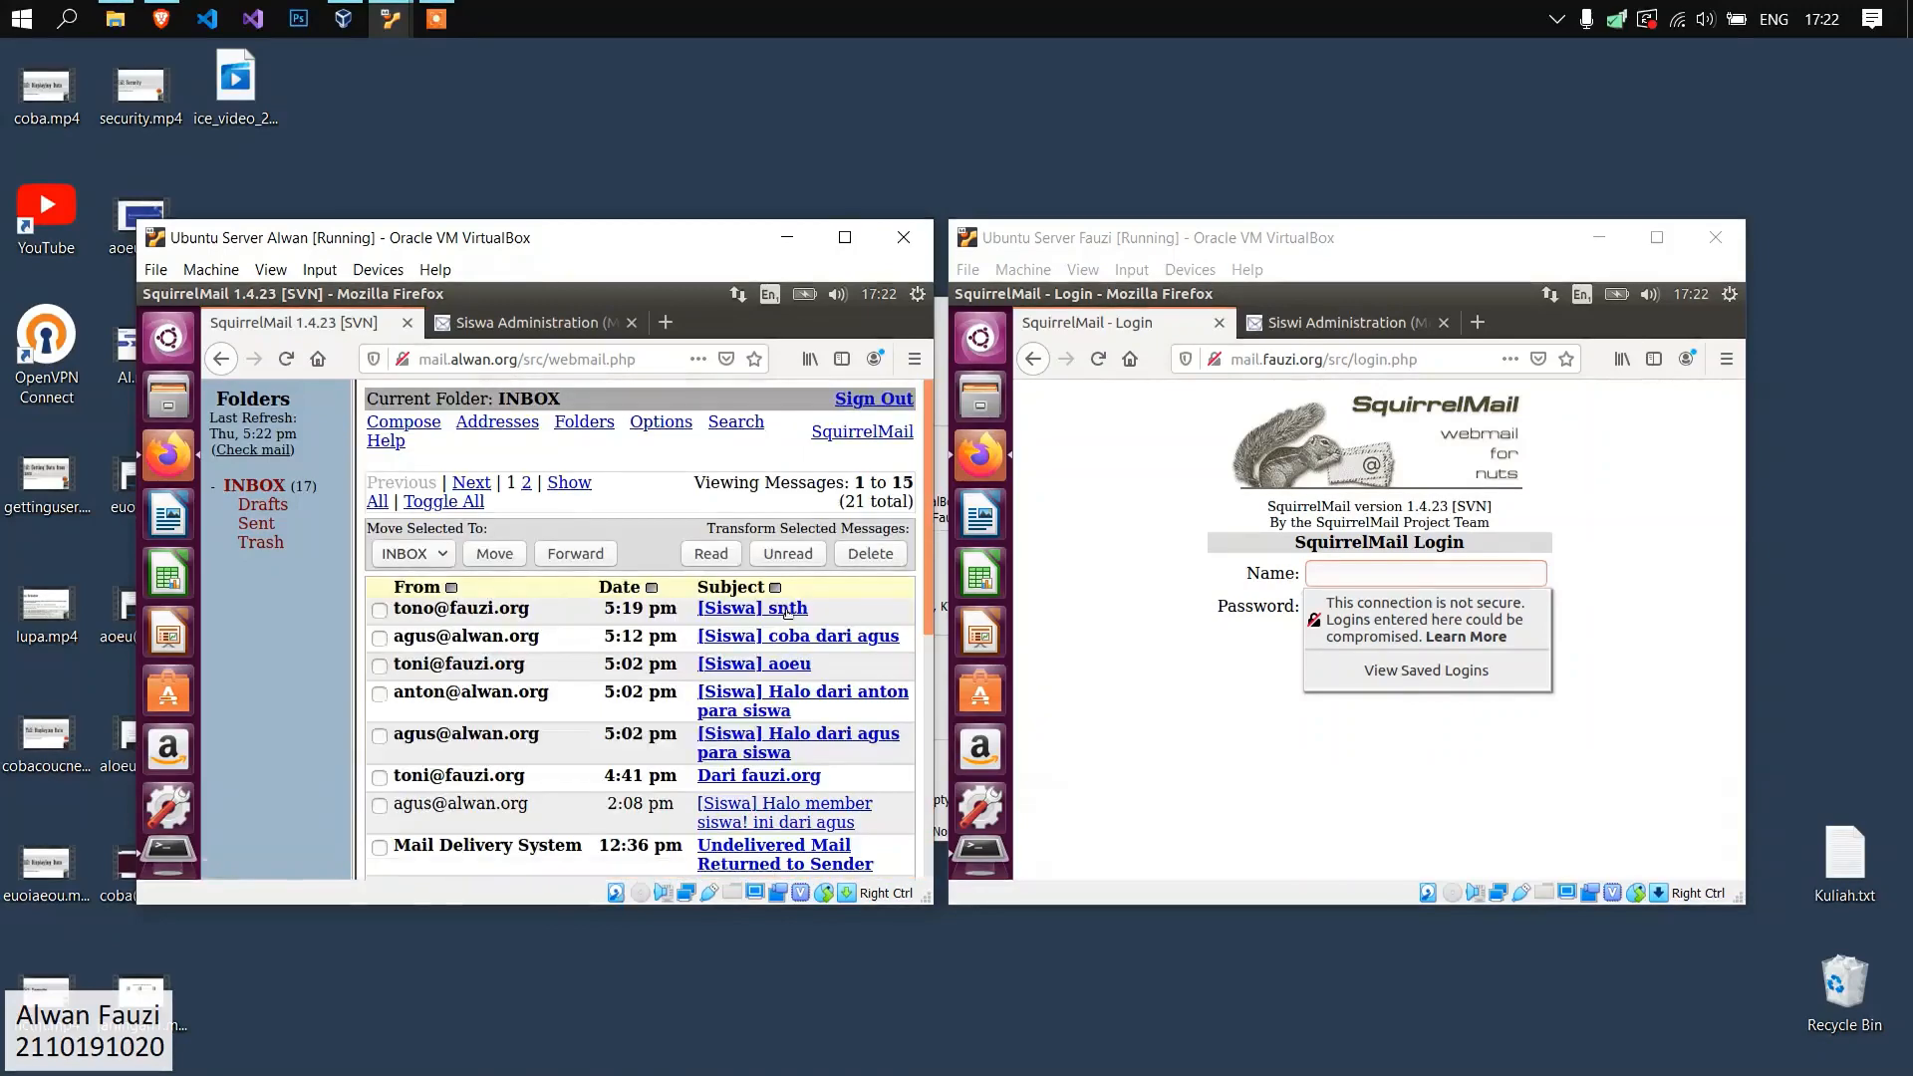
click(260, 485)
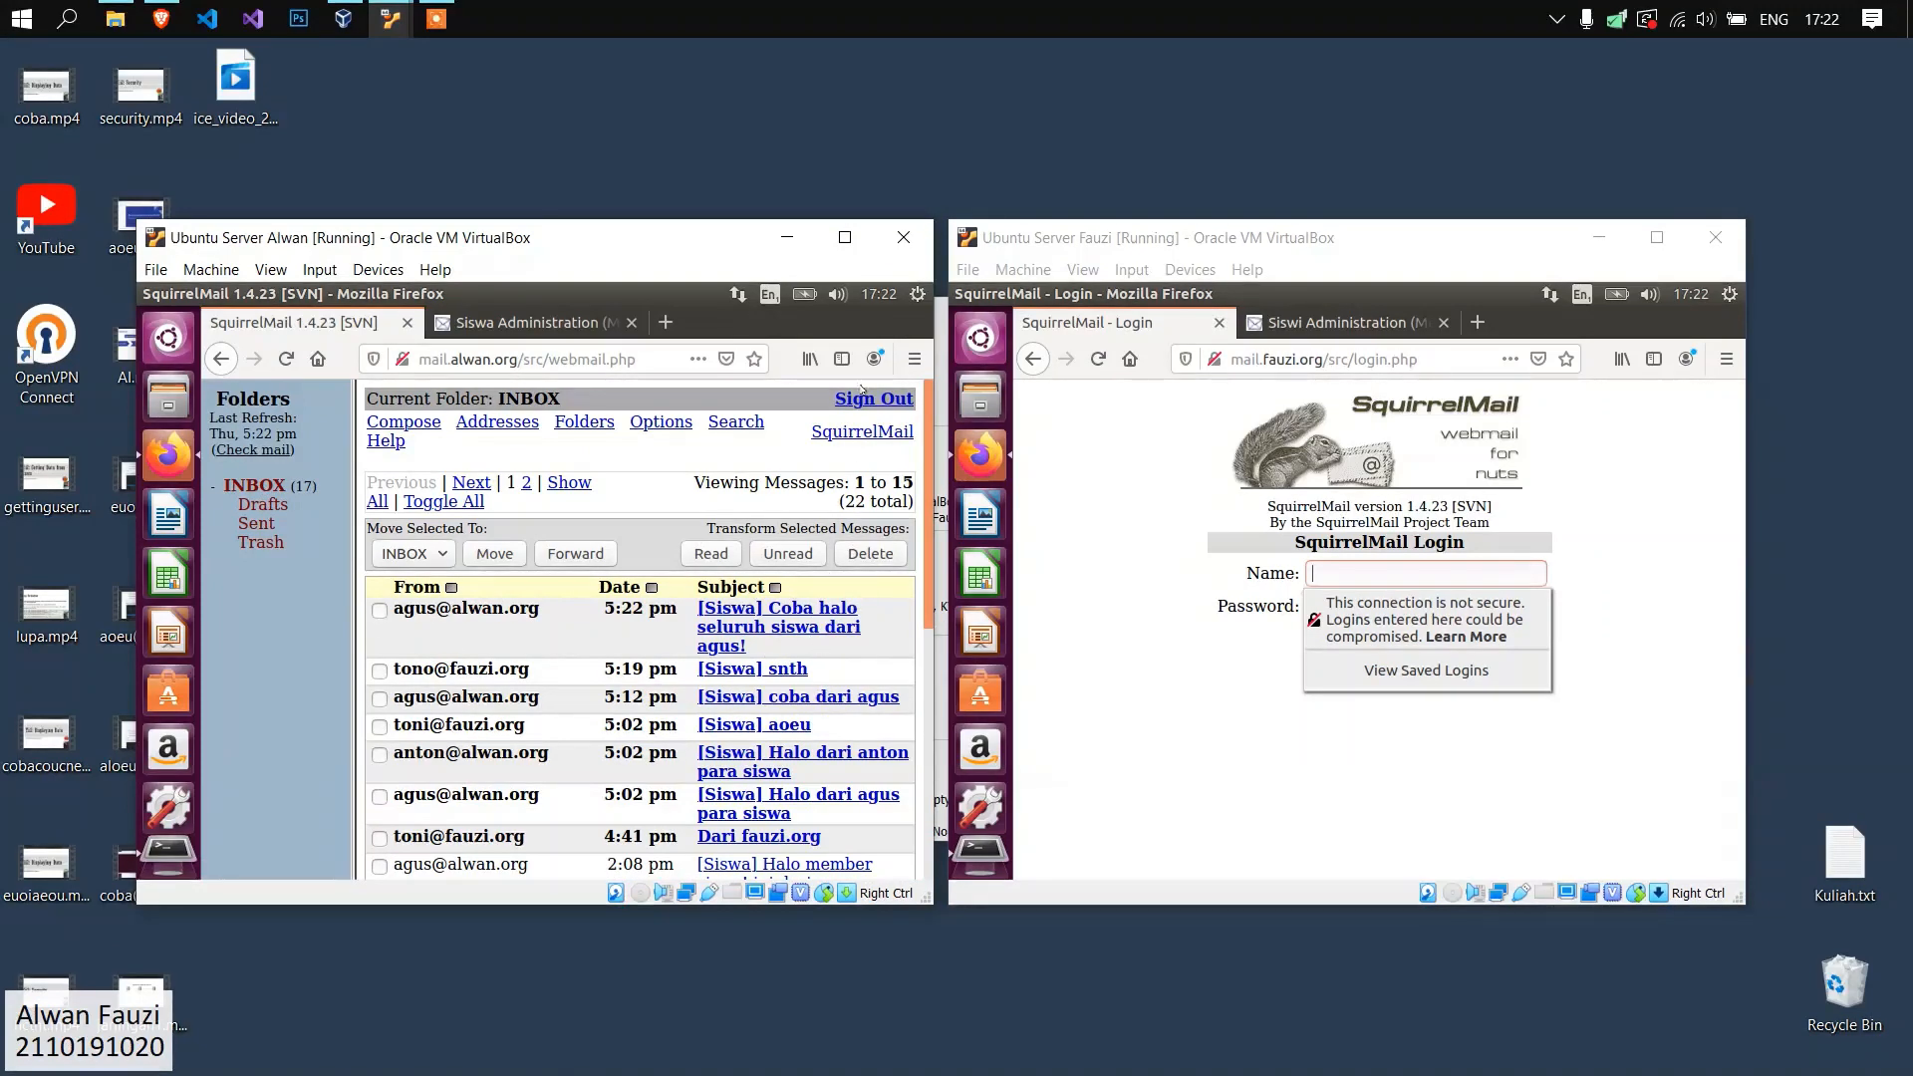
Switch the alwan.org webmail to the second male user with the account name and password, and check the new Siswa message's arrival time.
click(858, 400)
click(503, 480)
text(anton)
click(562, 604)
key(Return)
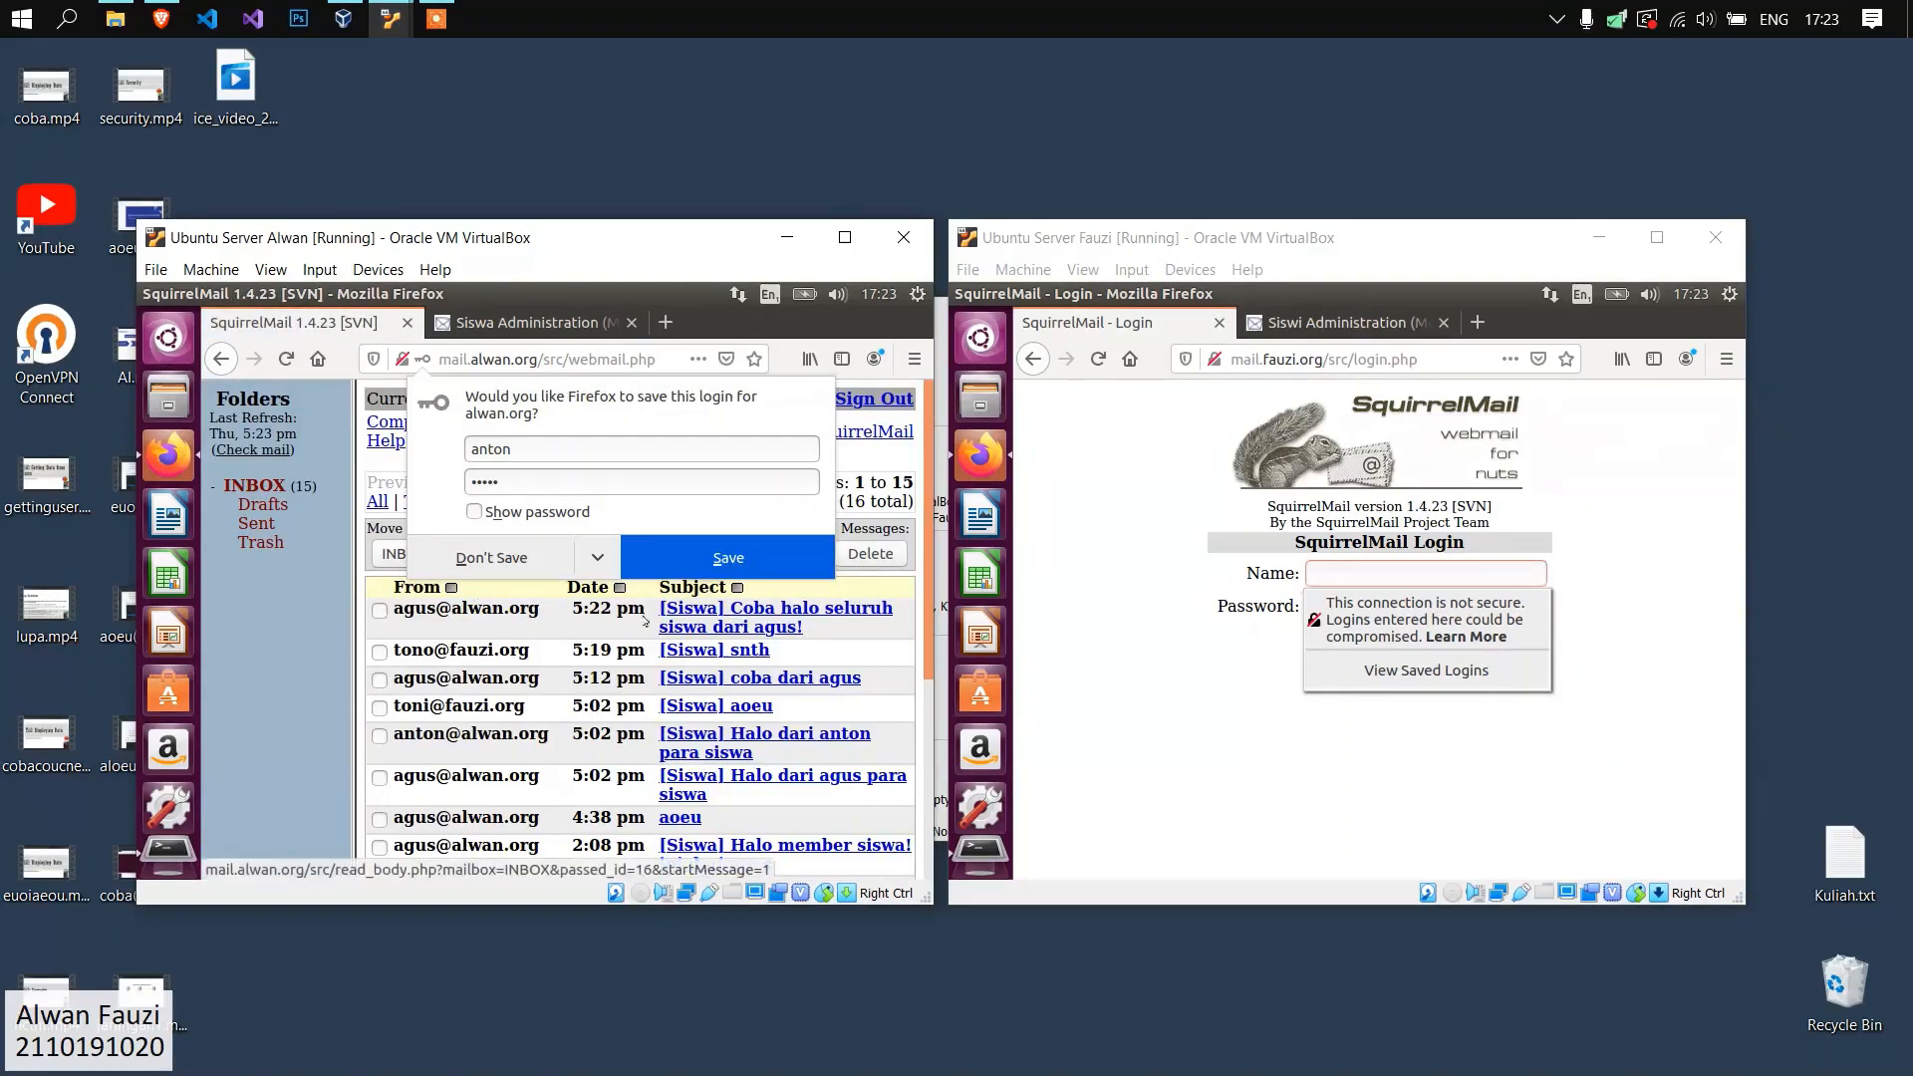
click(573, 609)
drag(572, 609, 625, 610)
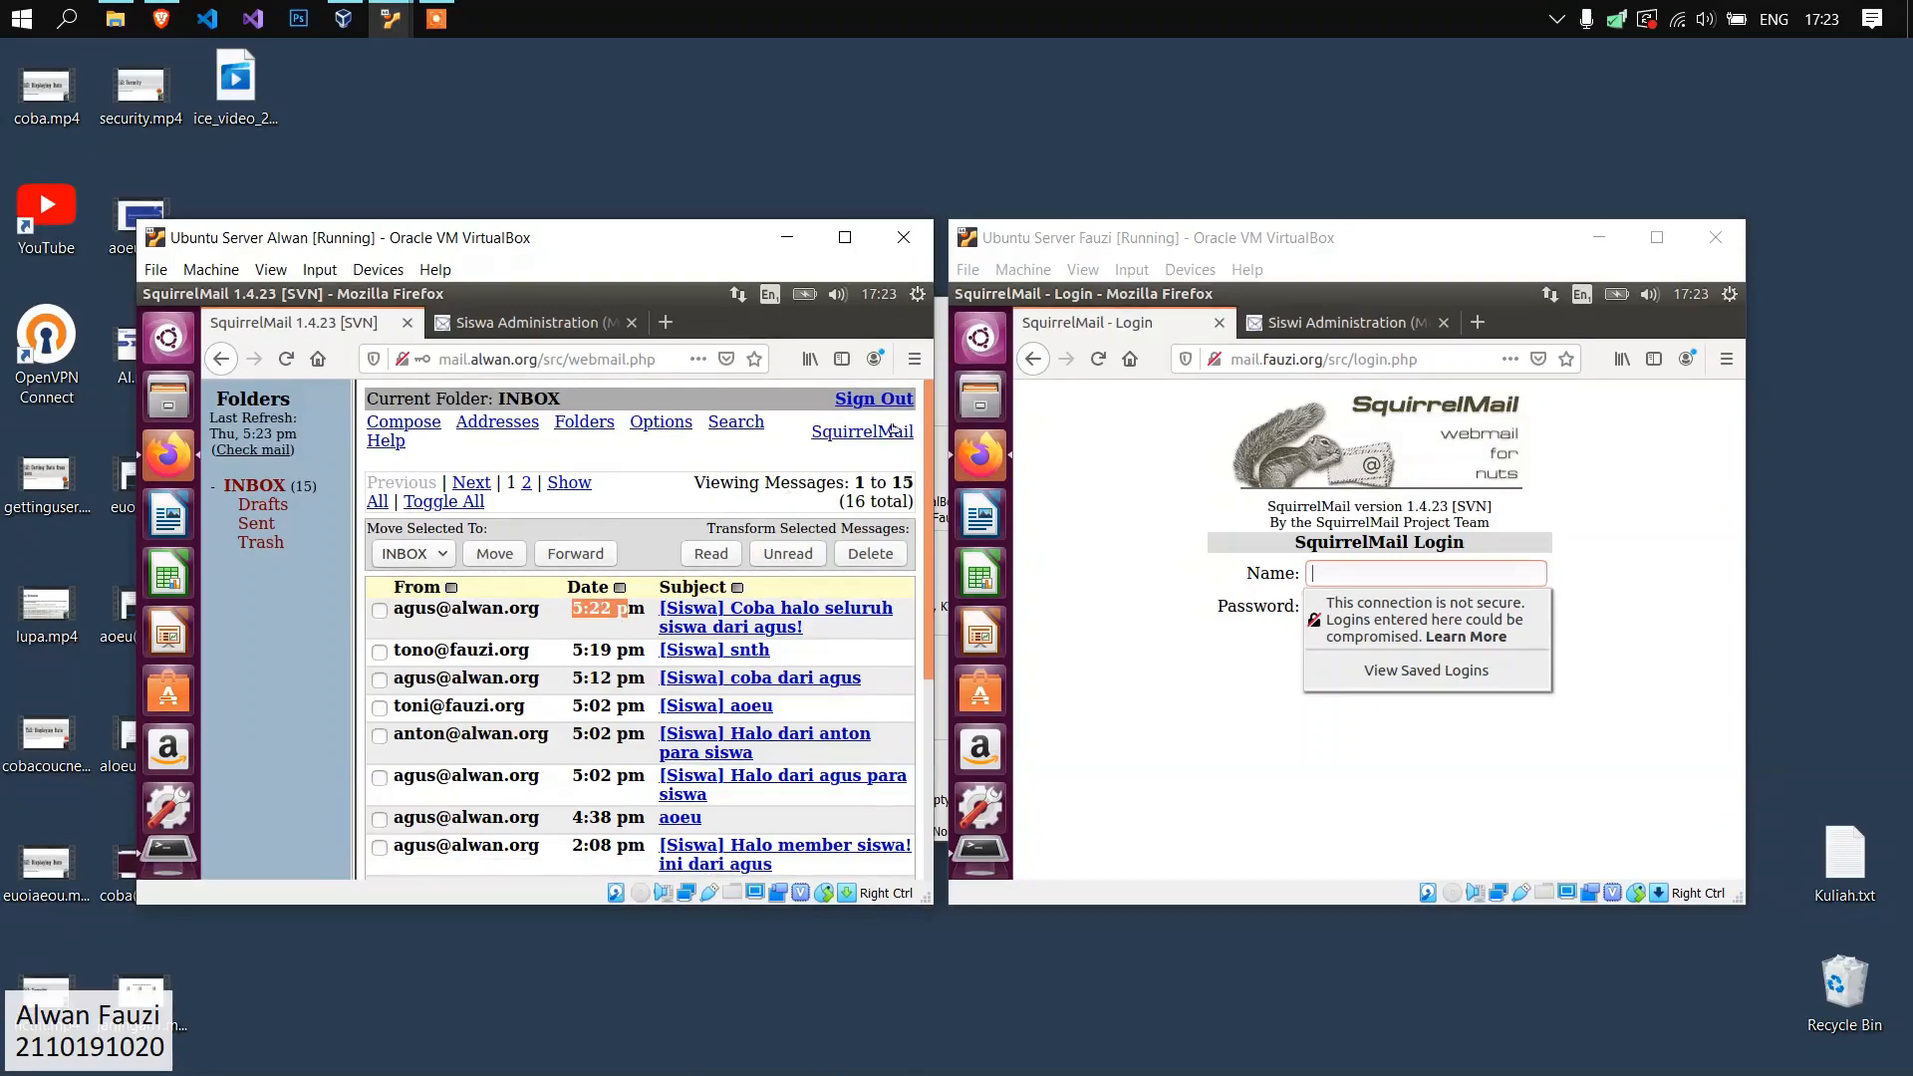
Log in to the fauzi.org webmail as a male Siswa member with the account name and password, and check the new list message's time.
click(1464, 564)
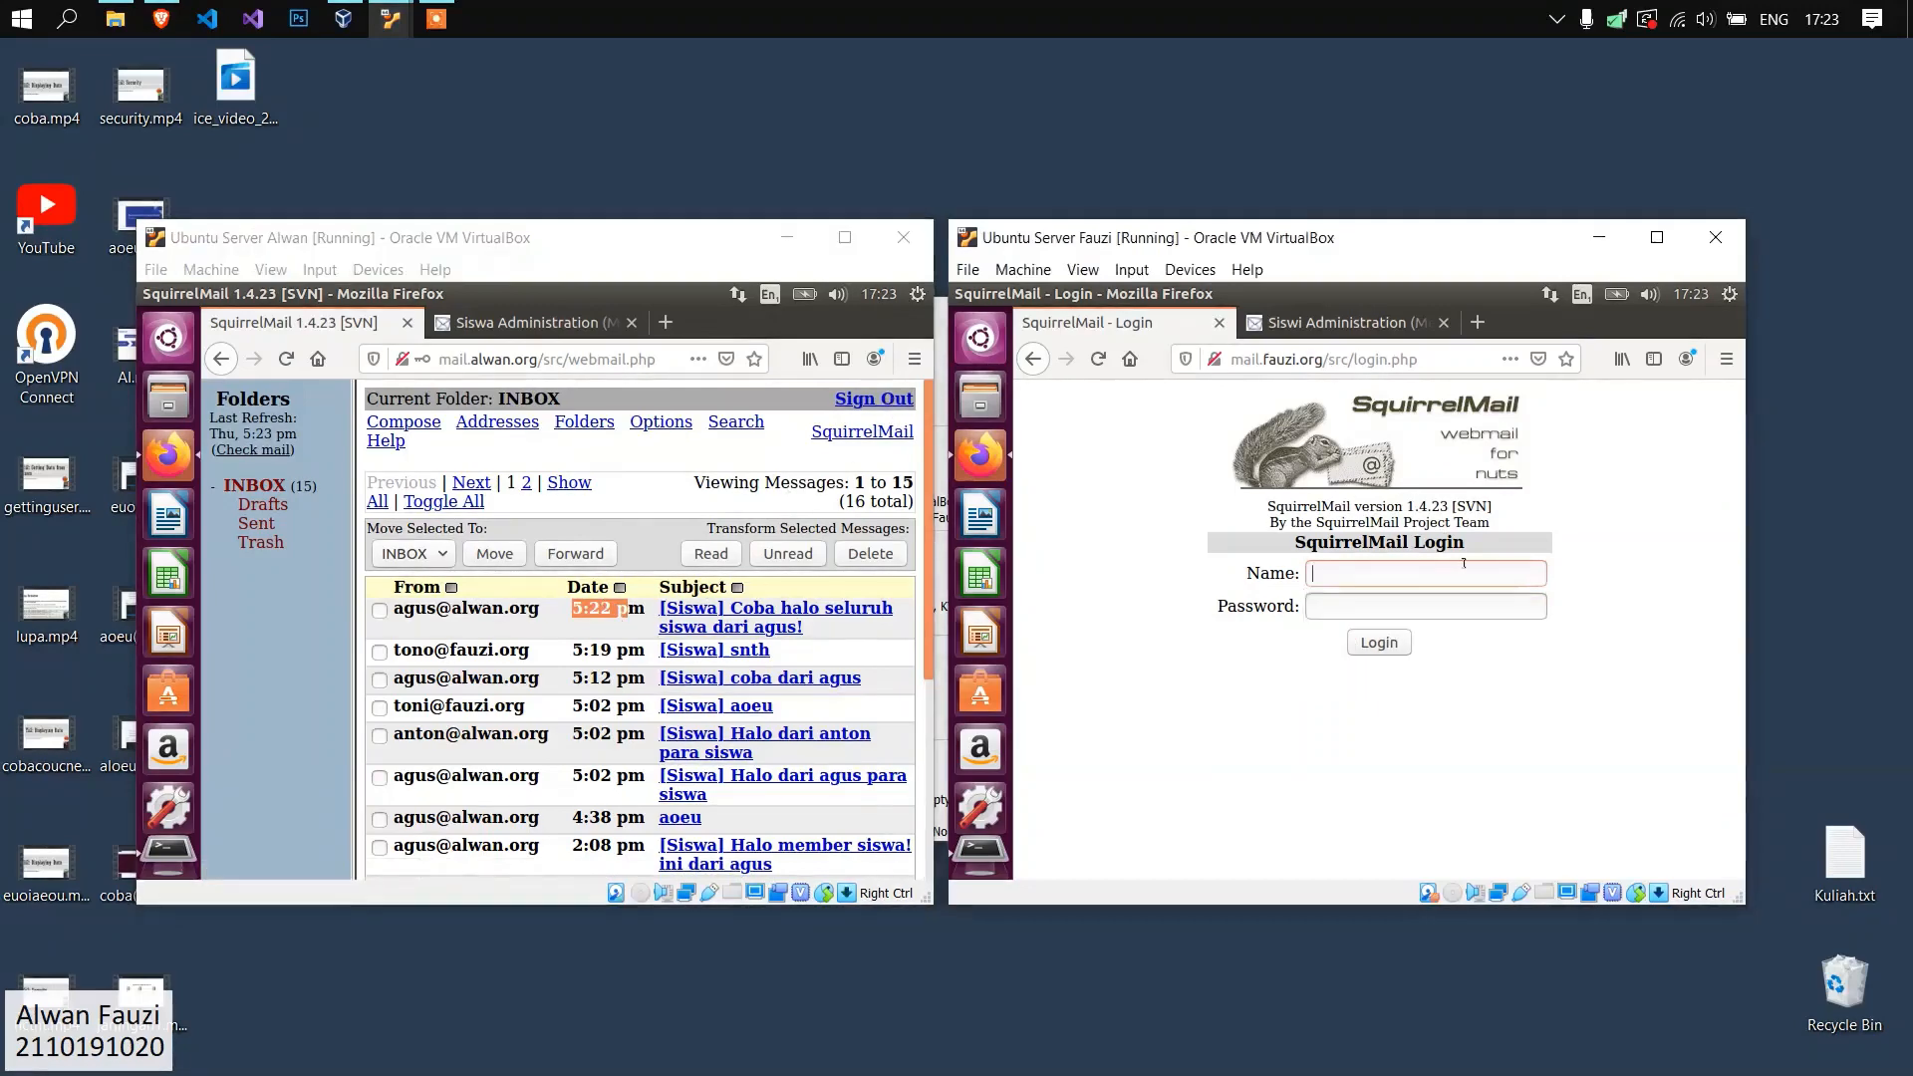
click(1463, 574)
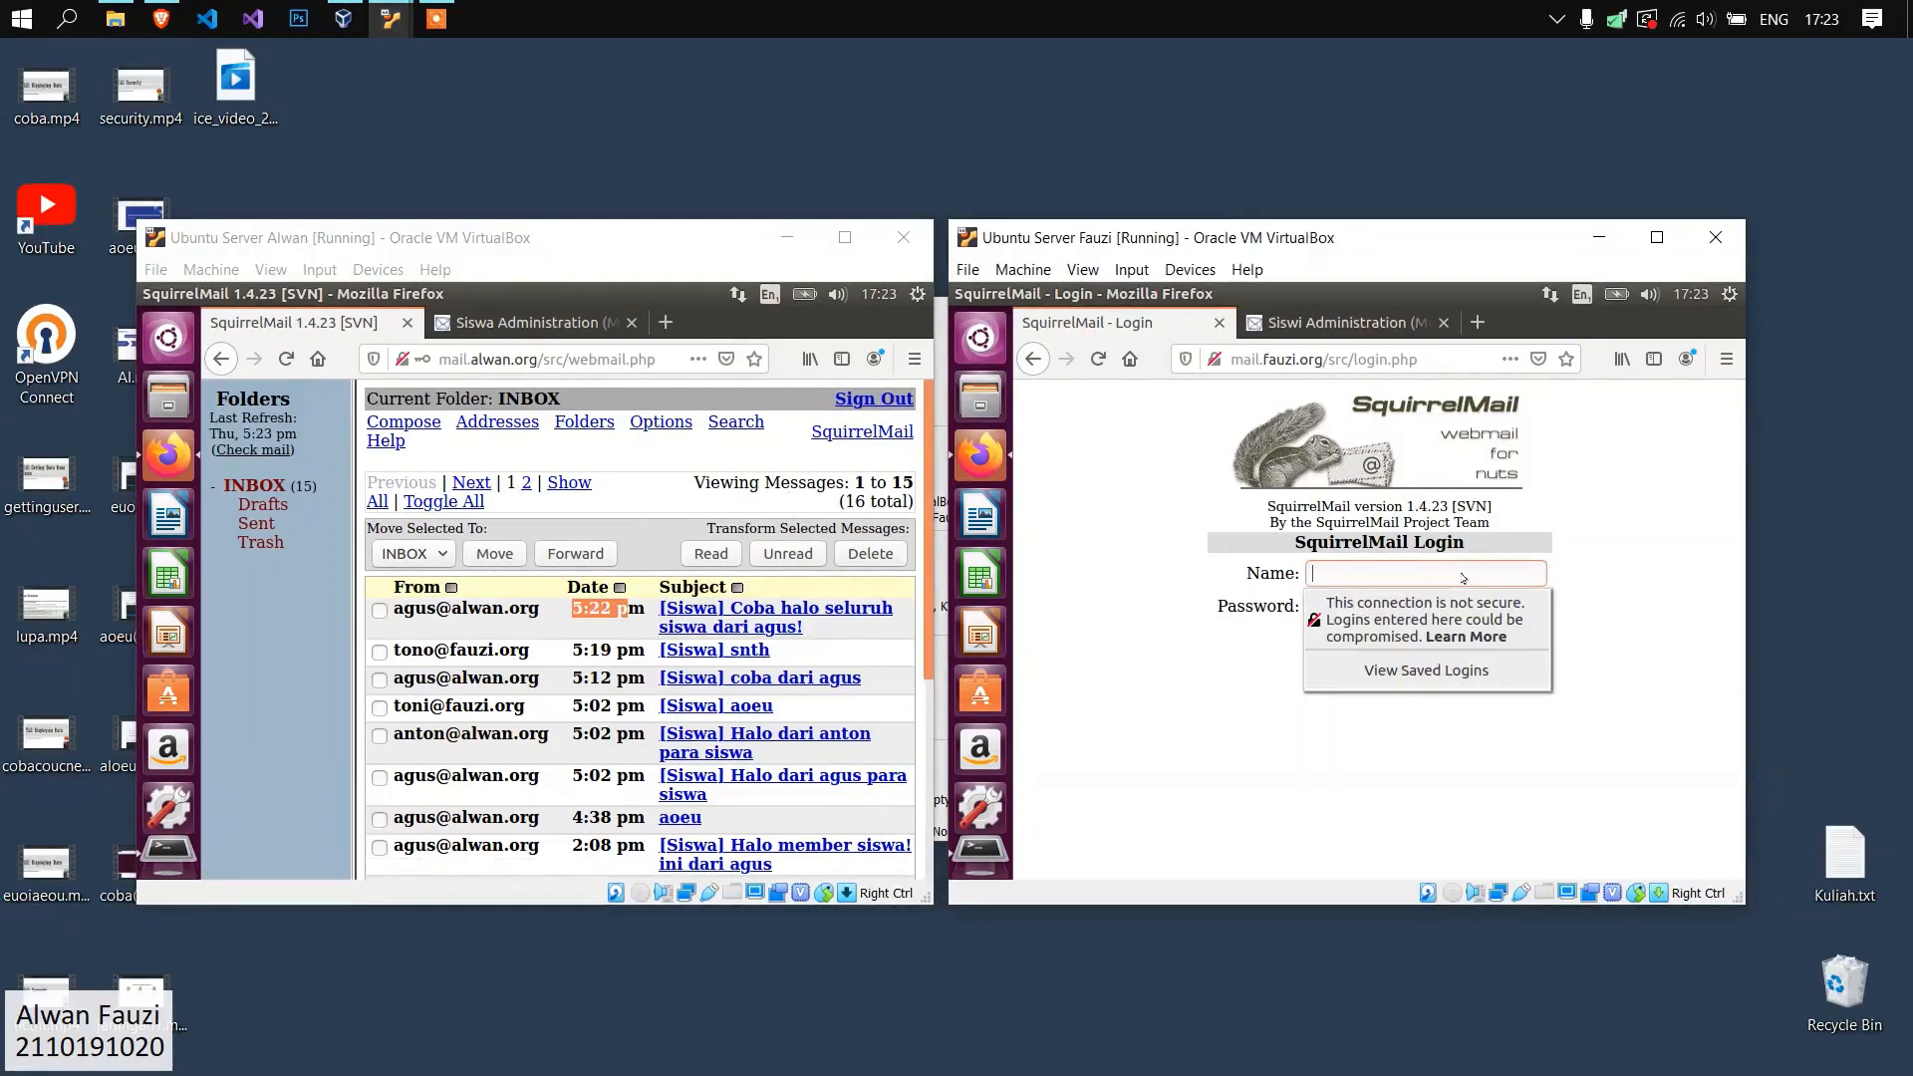
key(Tab)
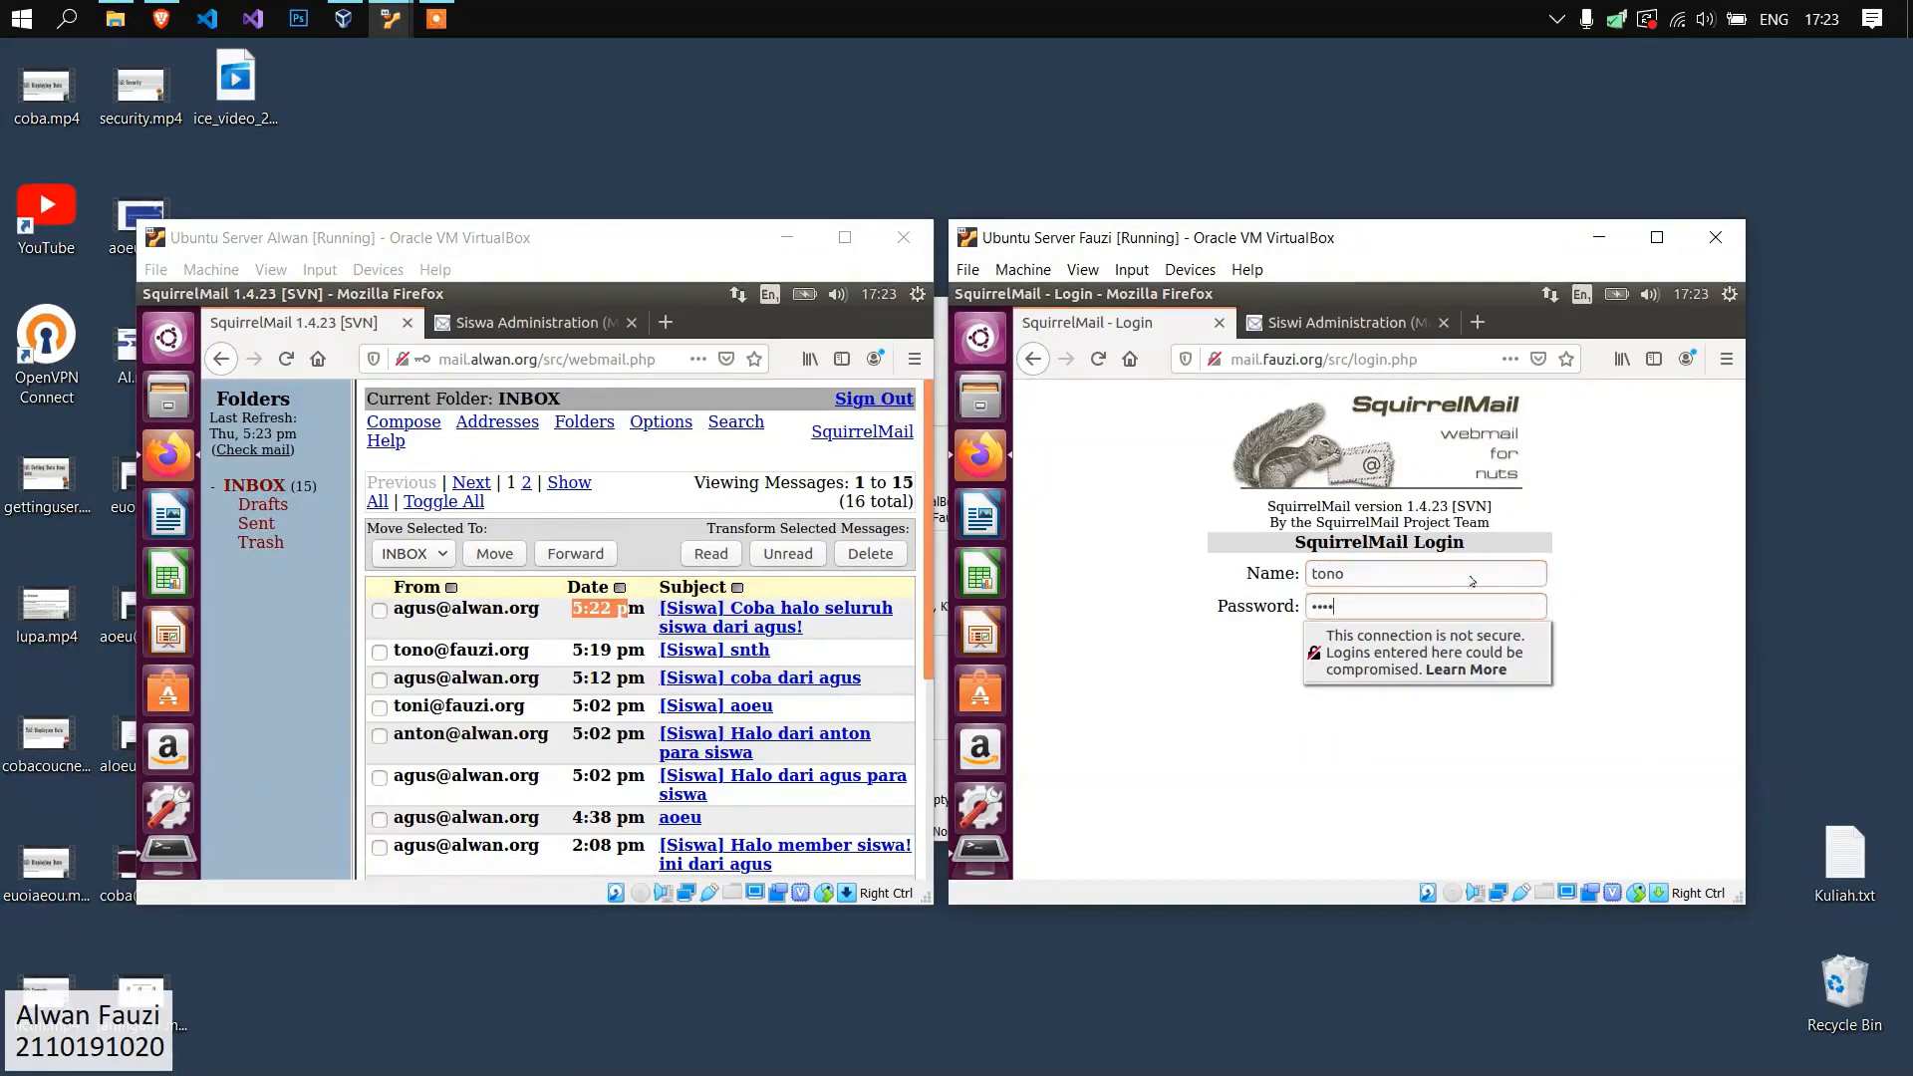
key(Return)
click(1491, 579)
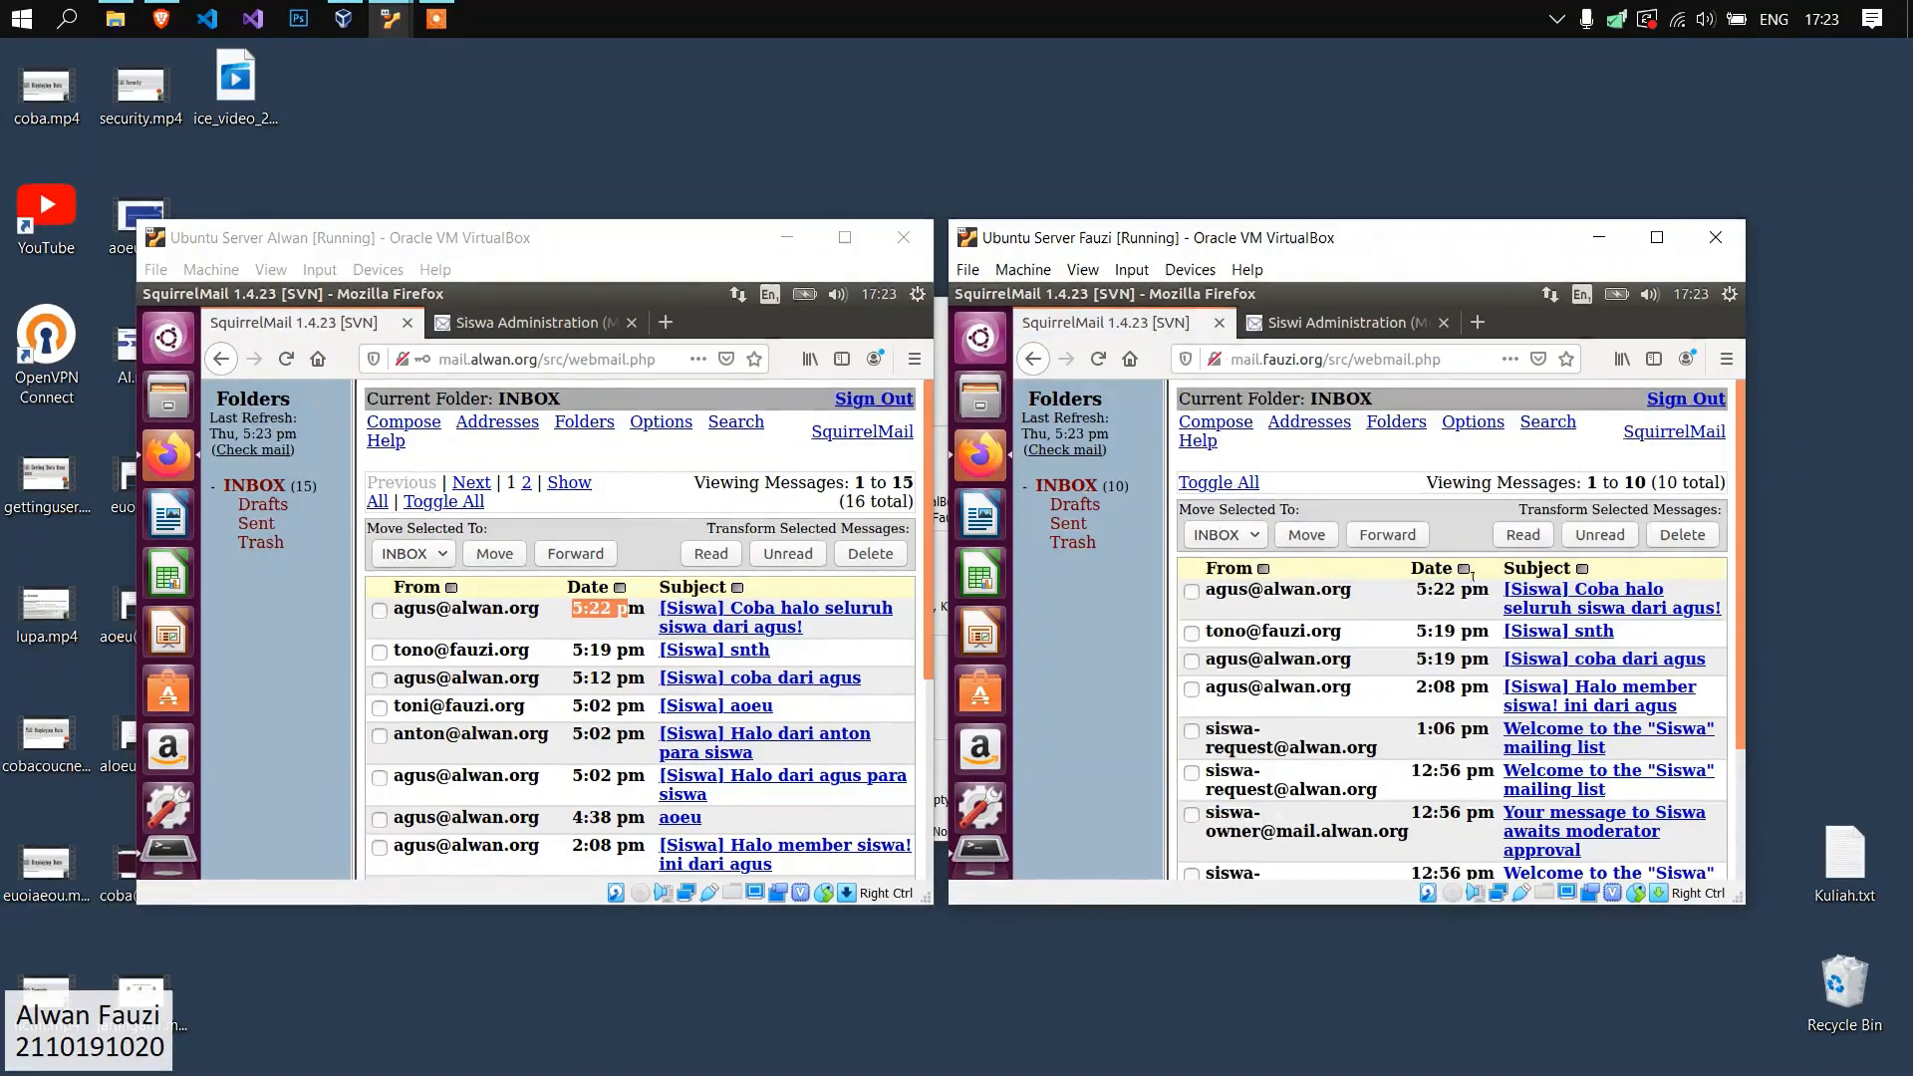
drag(1415, 591, 1455, 592)
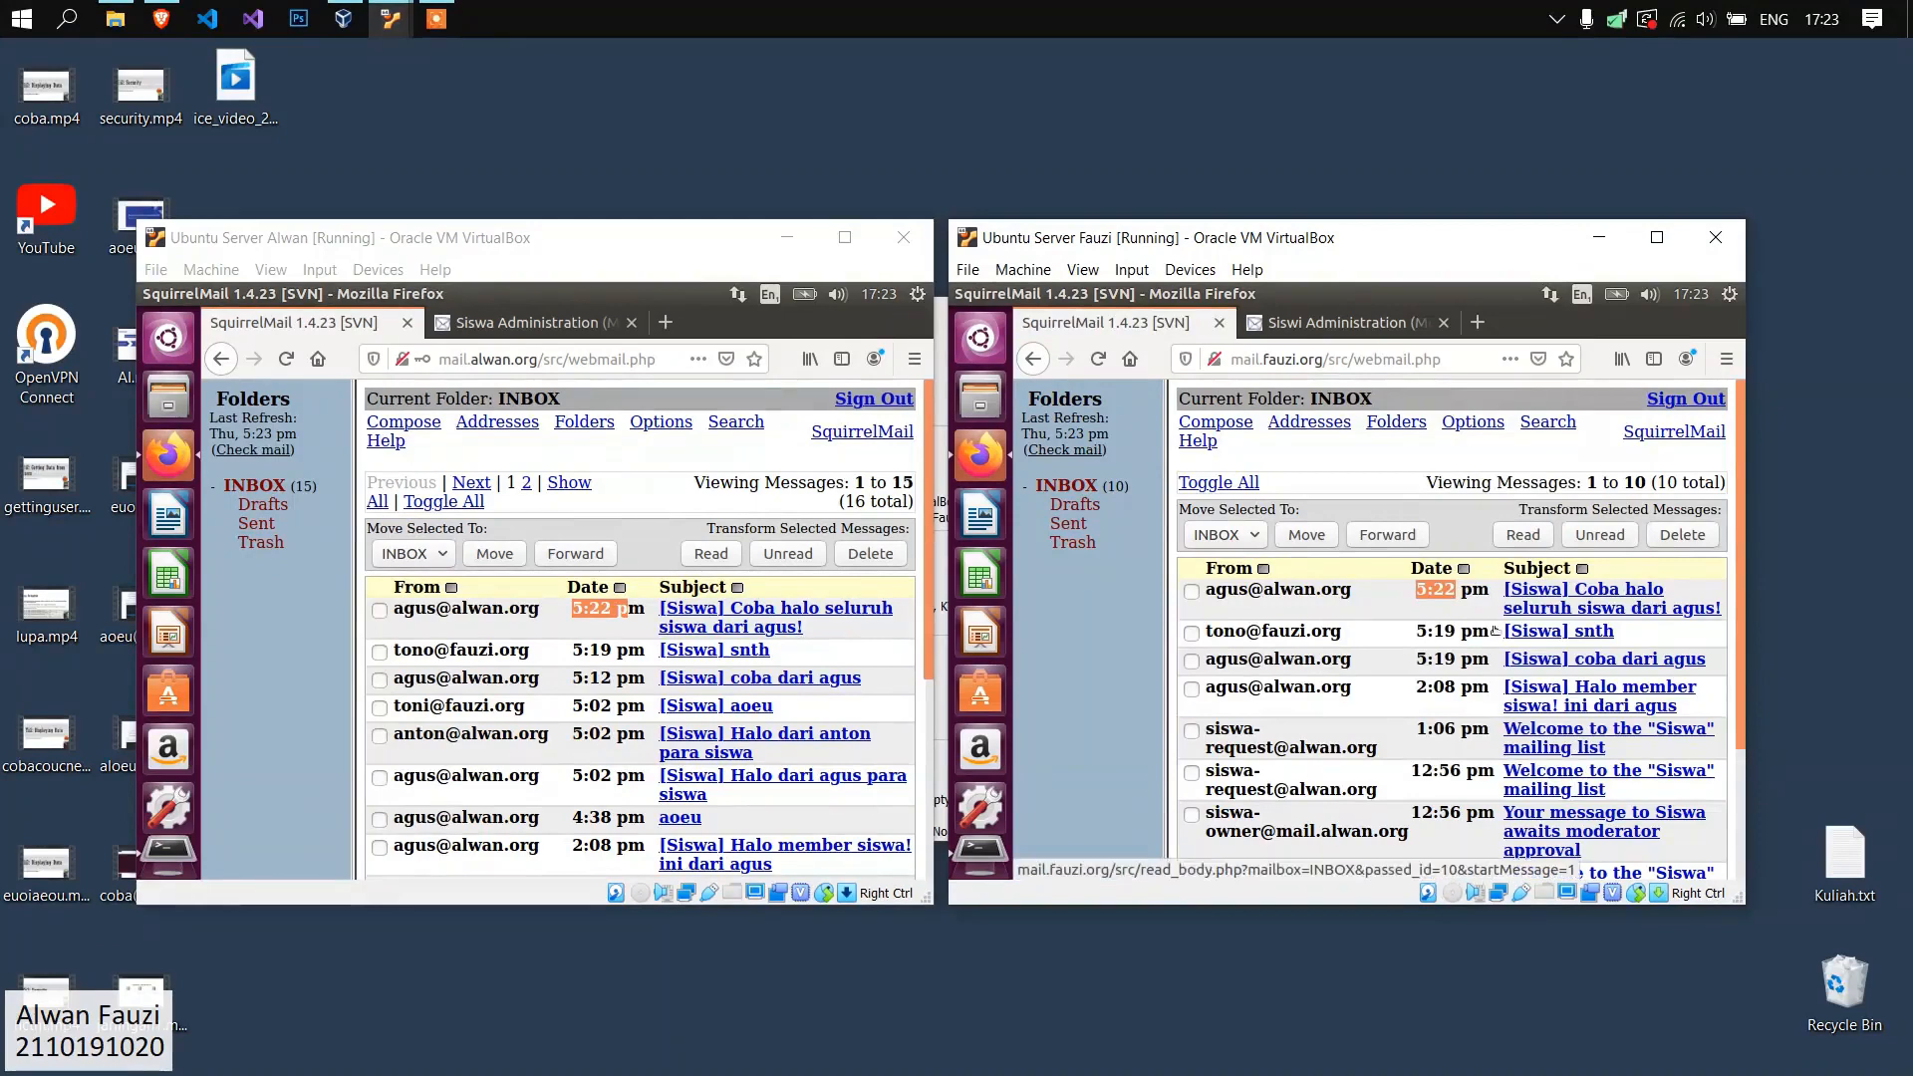
Switch the fauzi.org webmail to the other male Siswa member with the account name and password, check the inbox and sign out.
click(1691, 399)
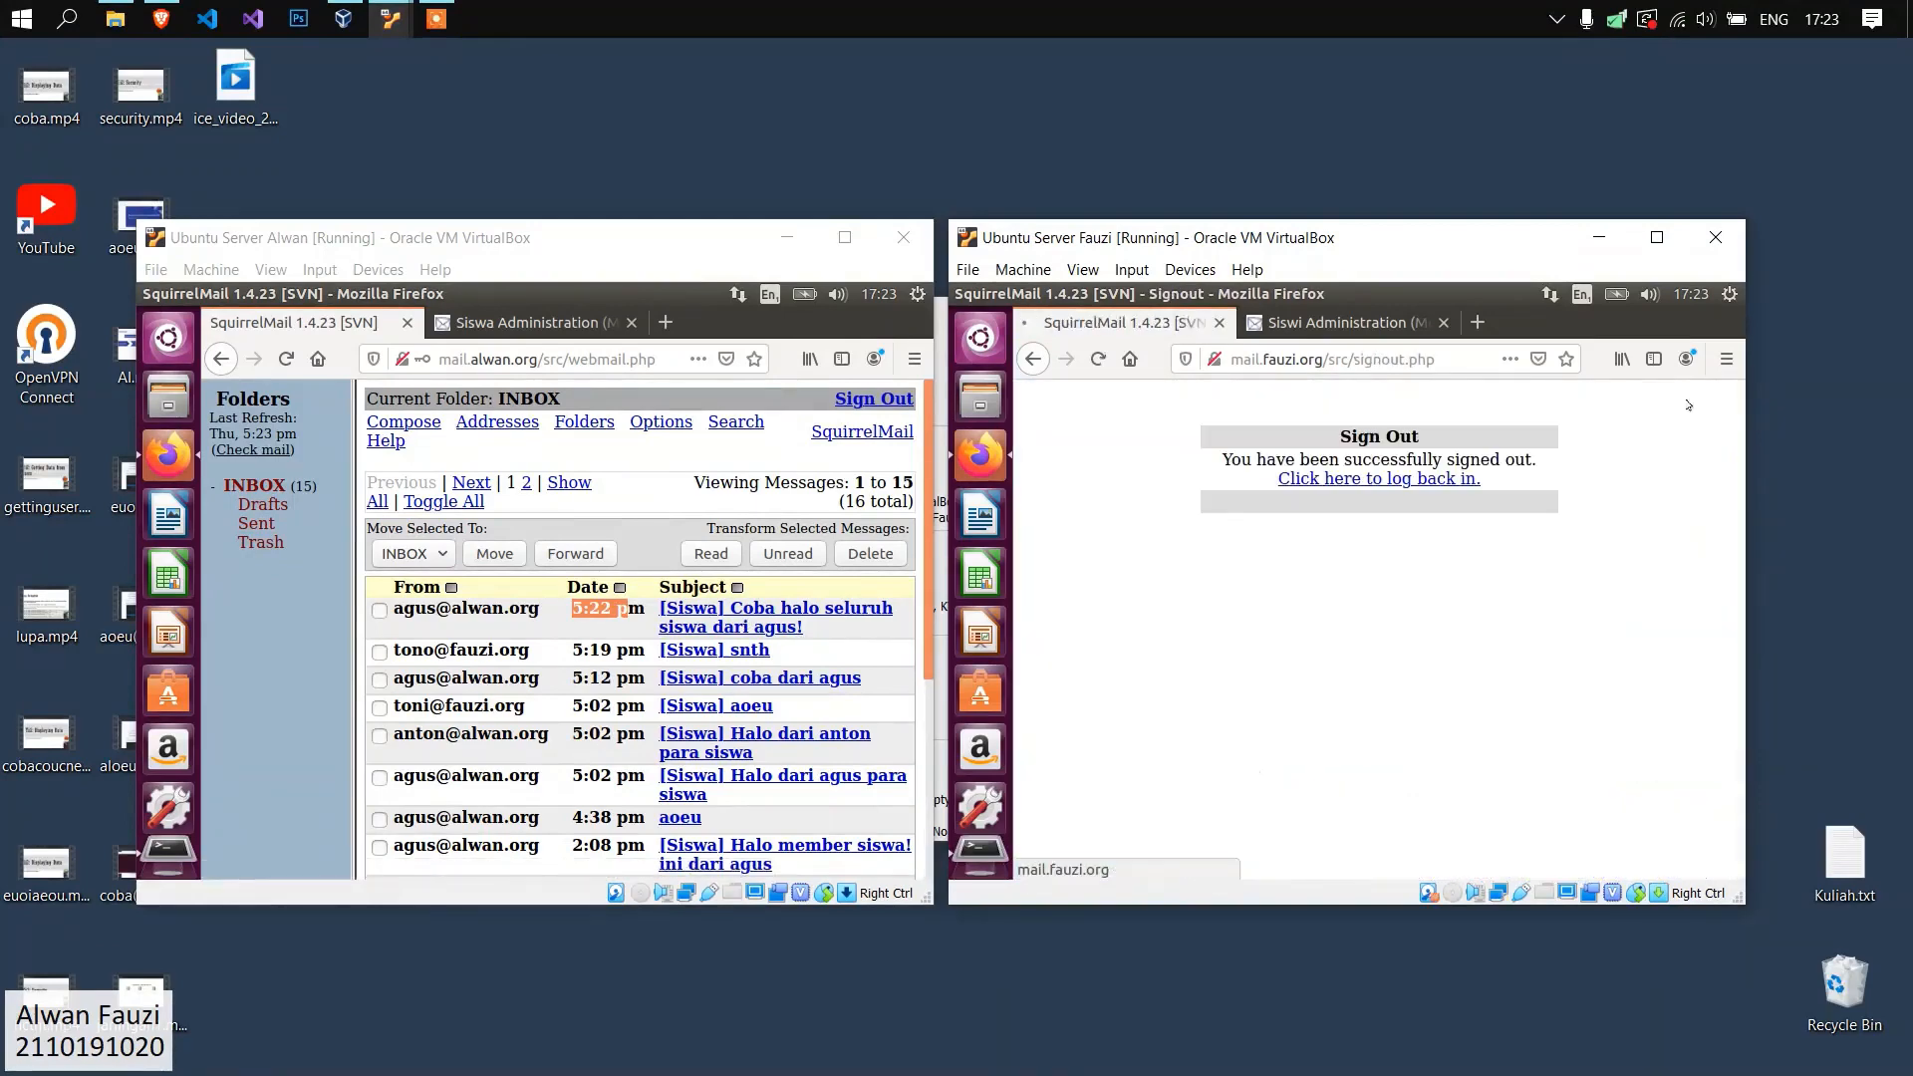
click(1409, 483)
key(Tab)
key(Return)
click(1338, 574)
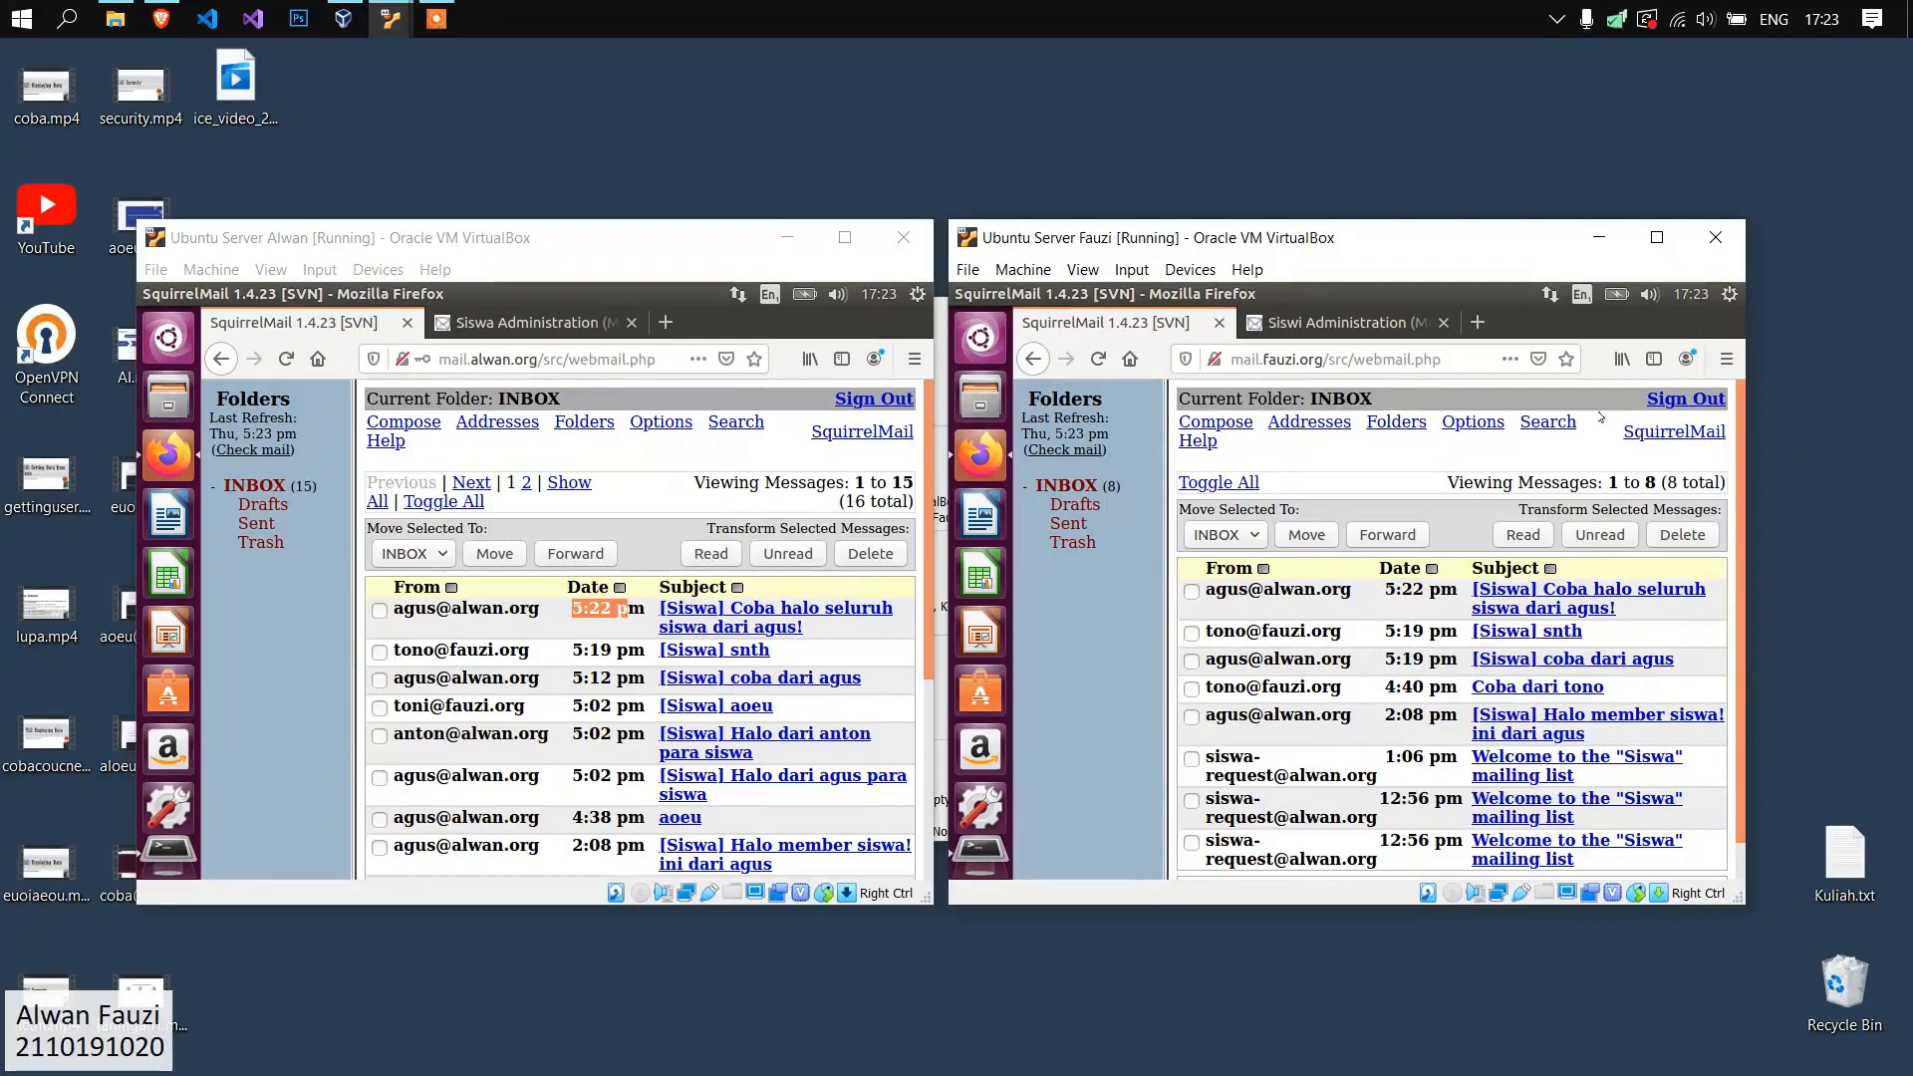
click(1664, 398)
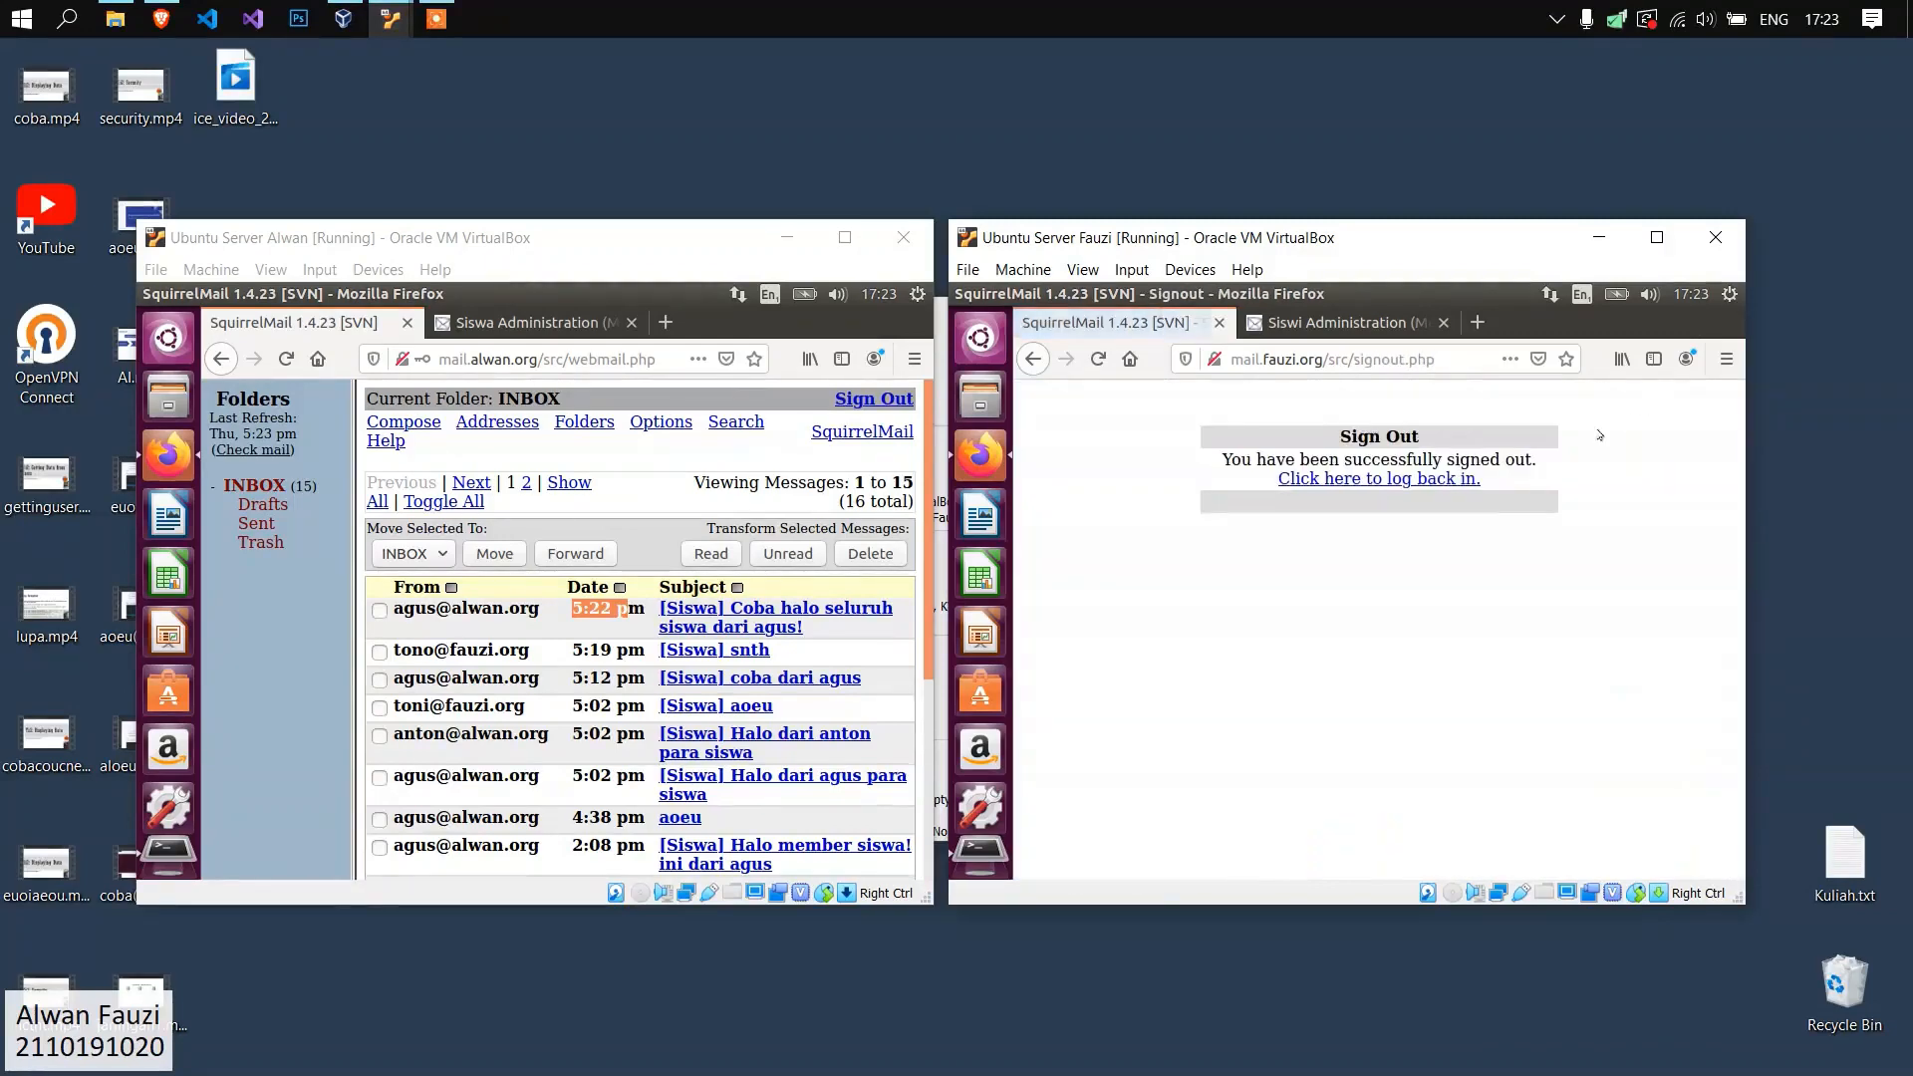
Log back in to the fauzi.org webmail as a female Siswi member with the account name and password, without saving the login.
click(1442, 482)
click(1381, 567)
key(Tab)
triple_click(1383, 574)
key(Tab)
key(Return)
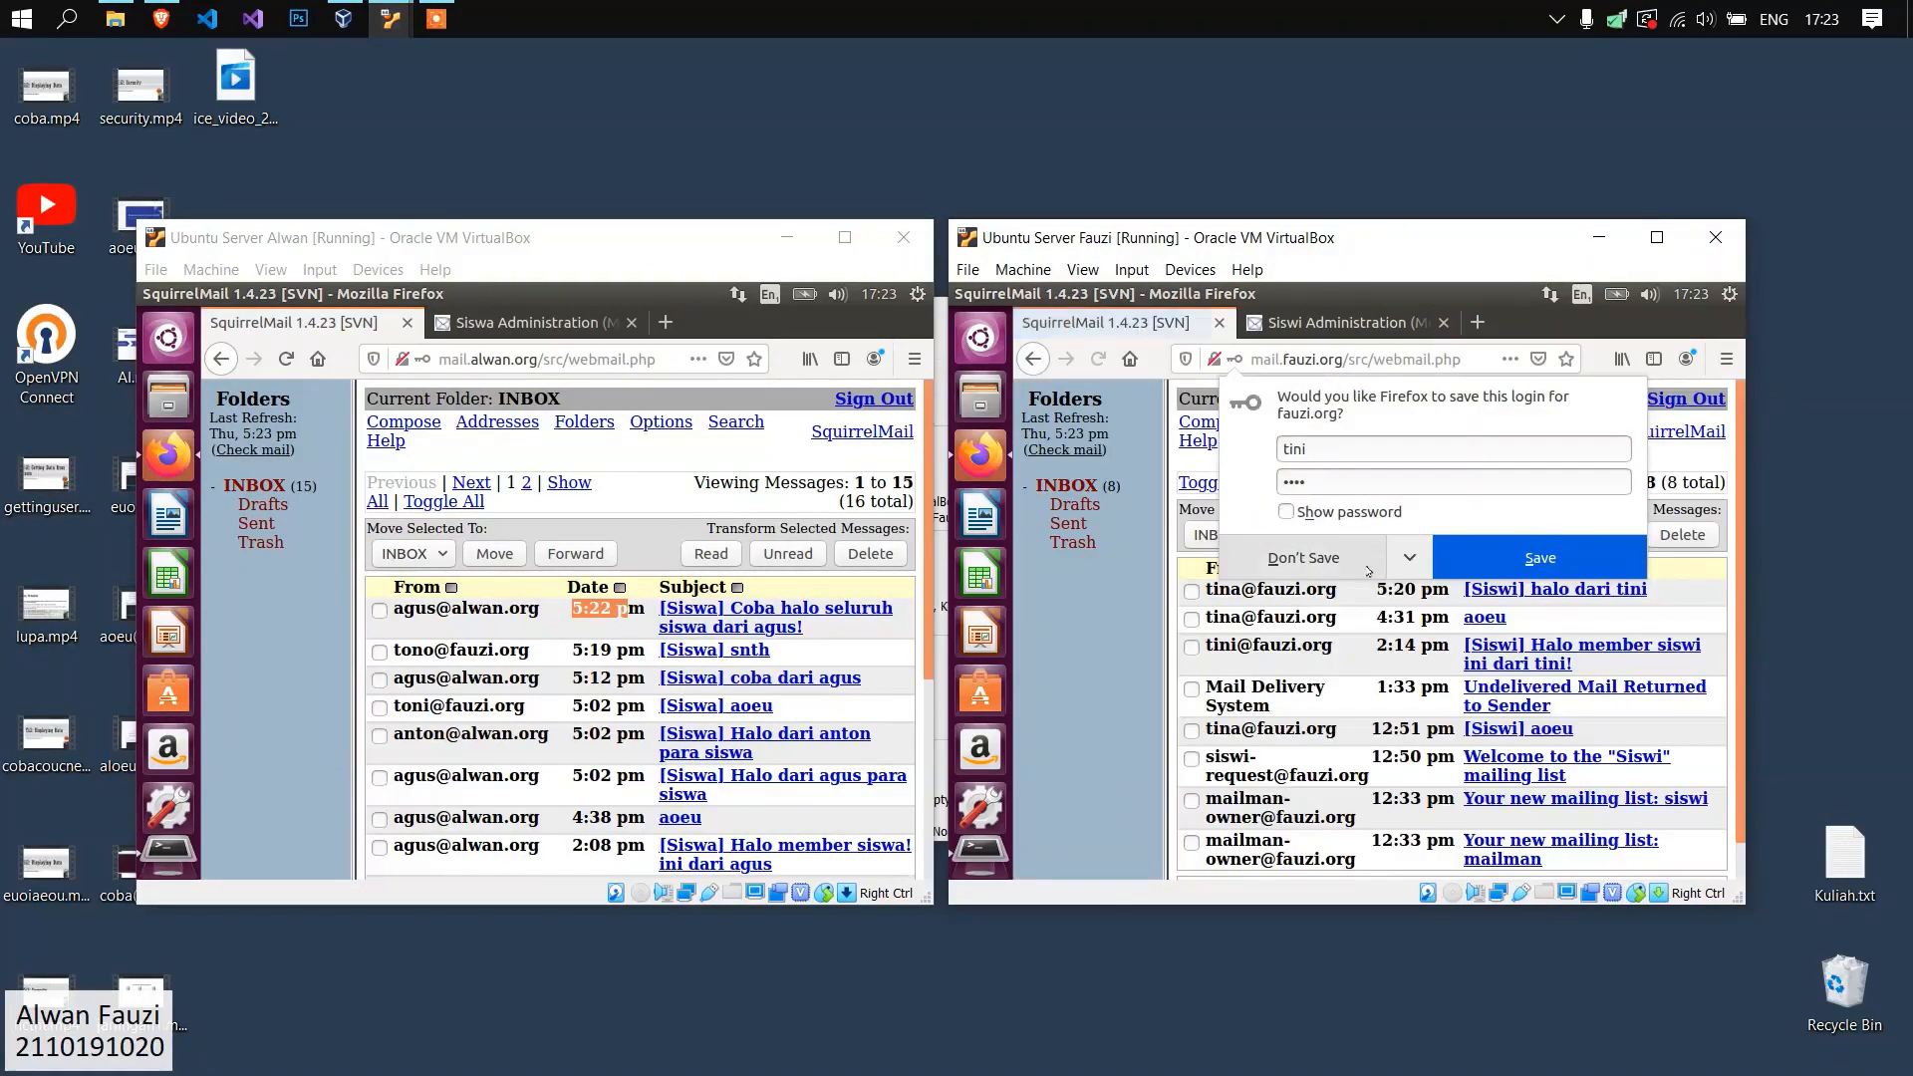
click(1380, 573)
Compose a message to the fauzi.org Siswi list address with the subject "Halo siswii ini dari" plus the sender's name.
click(1215, 422)
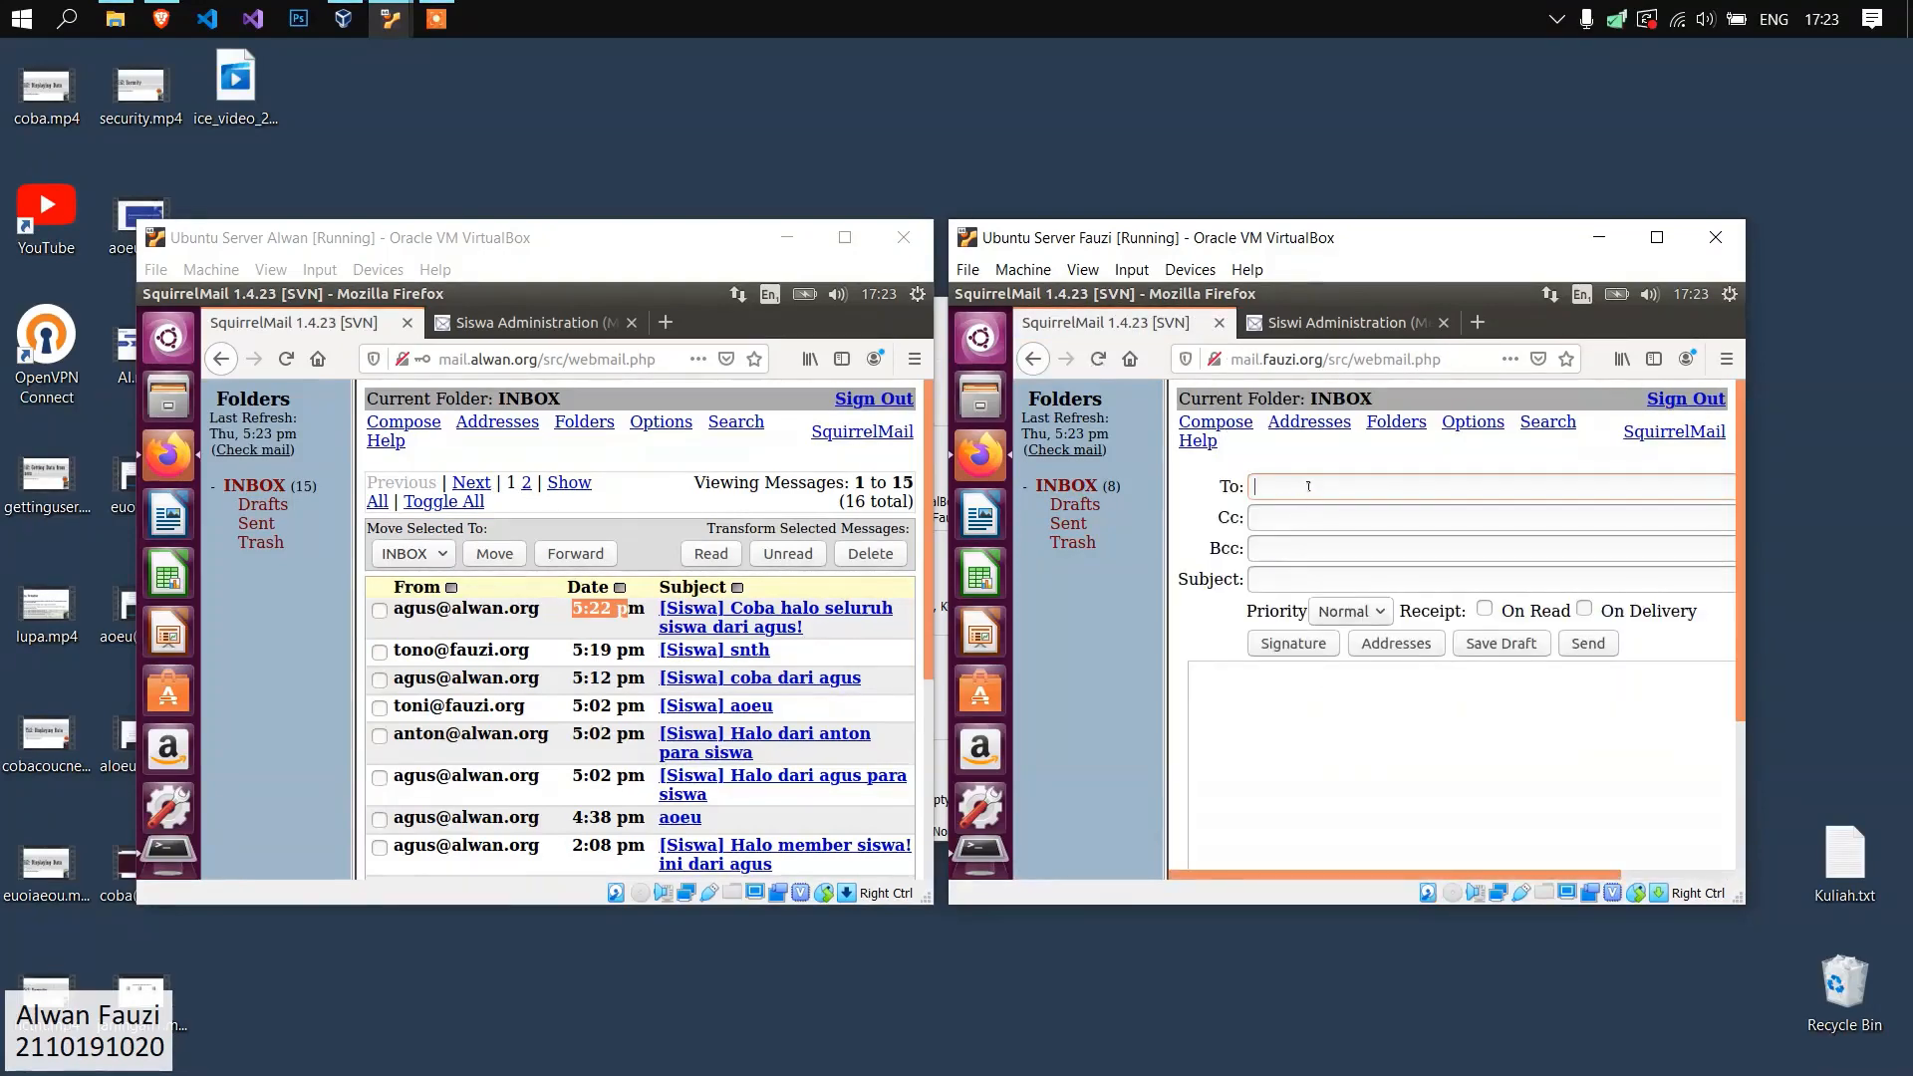
click(1308, 487)
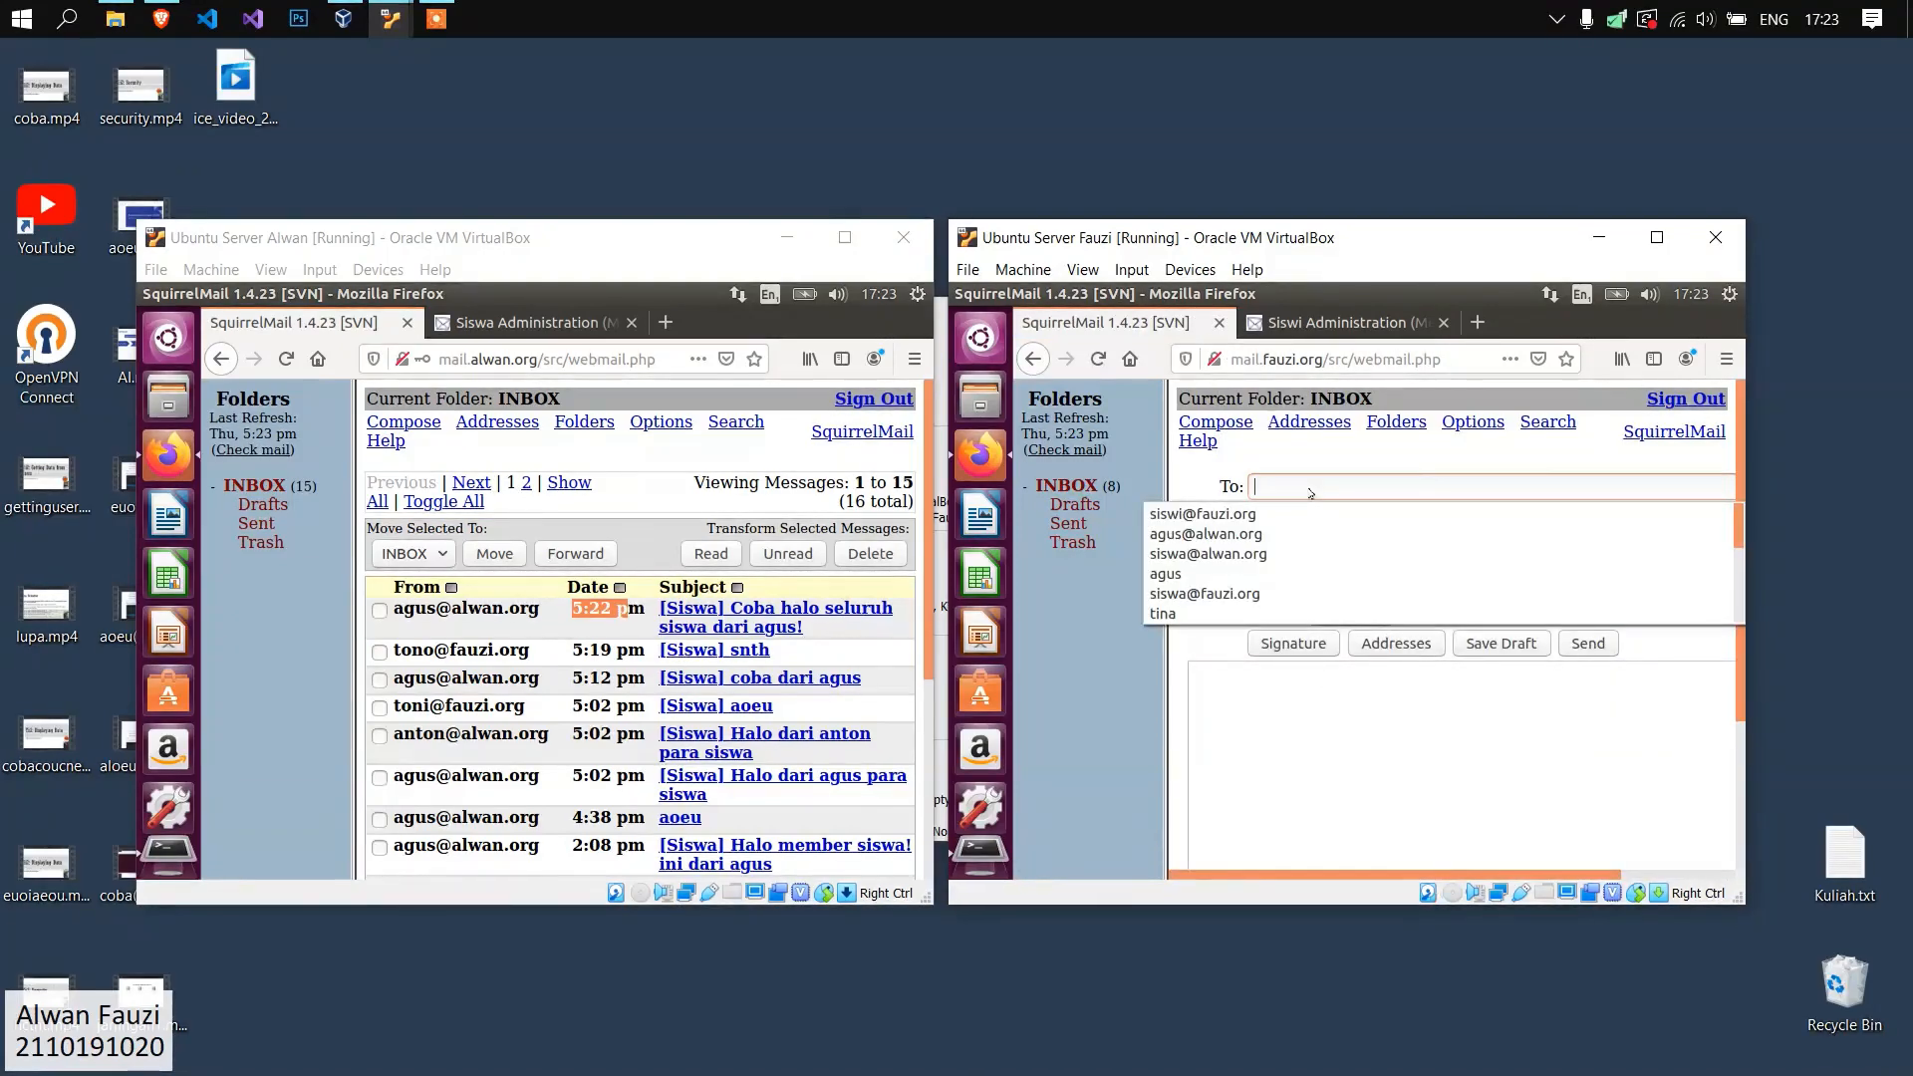
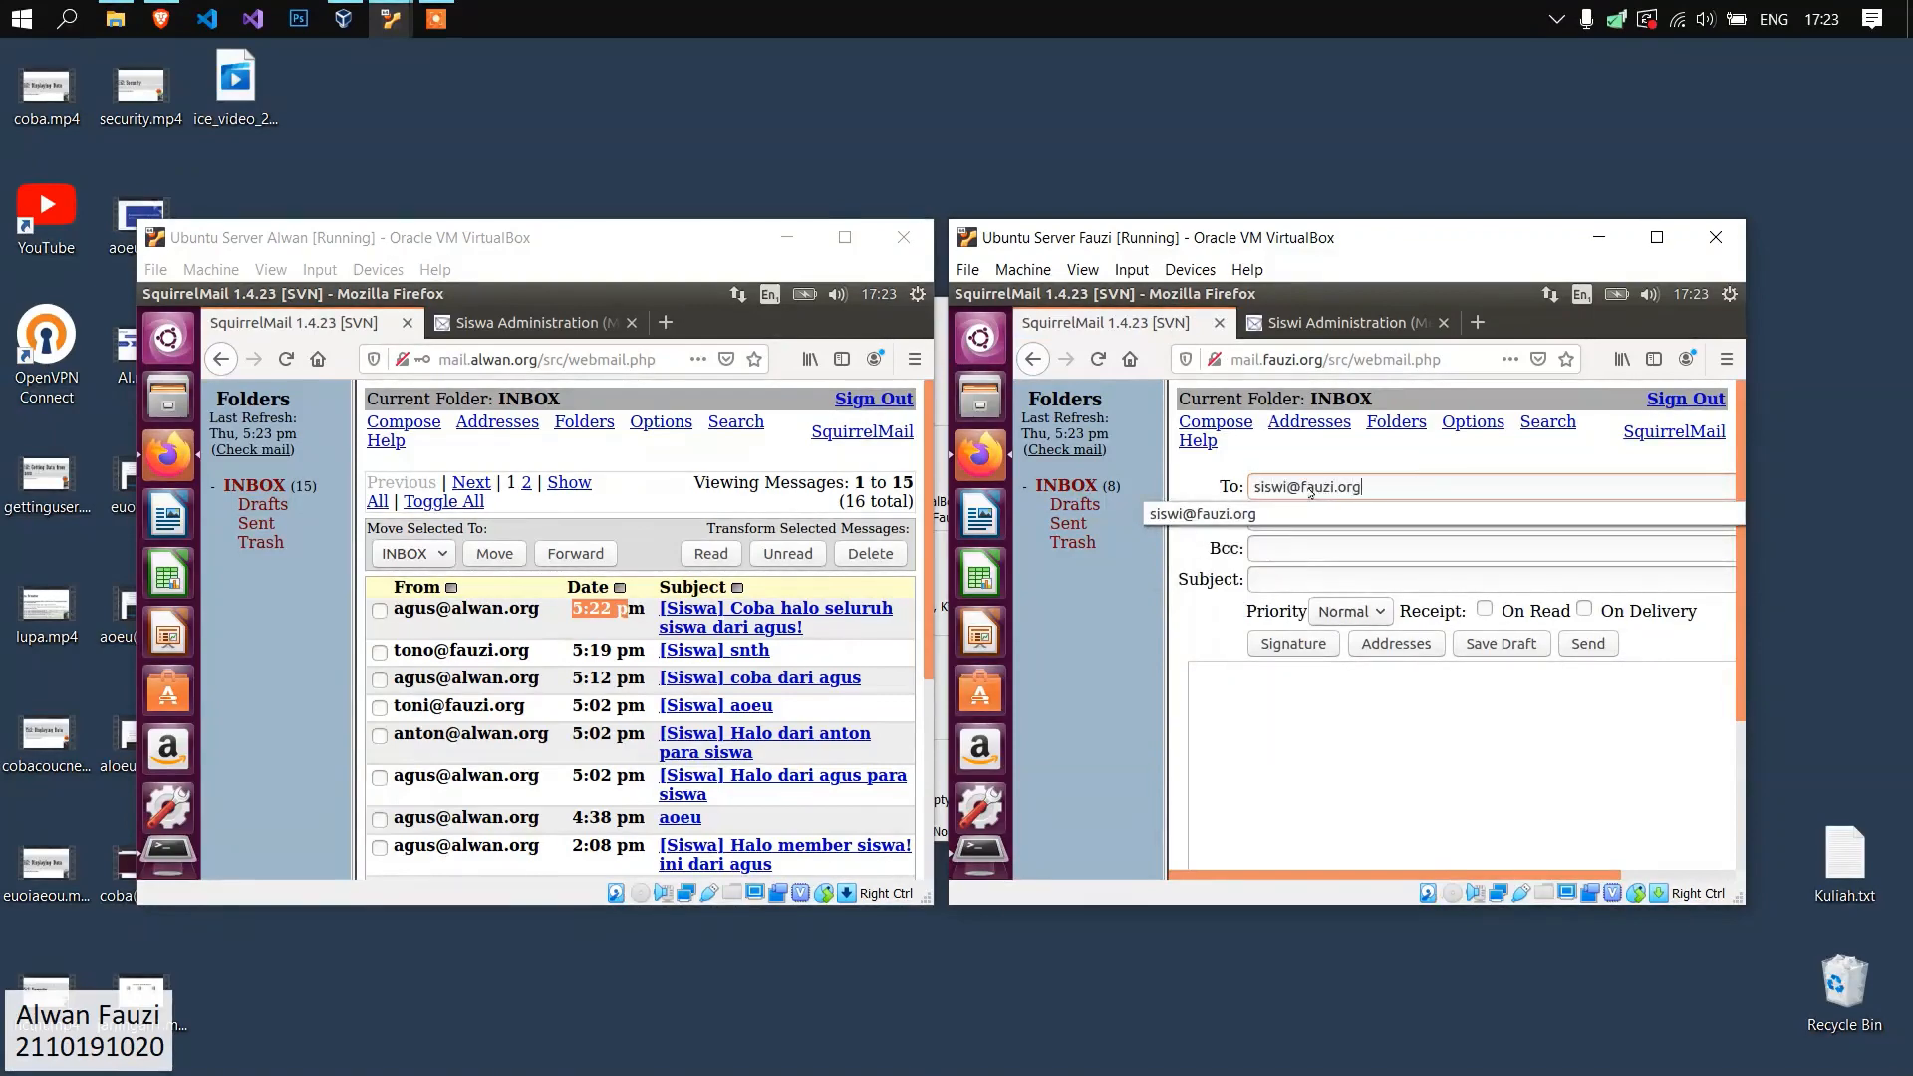
click(1380, 574)
text(Halo semuanya ini dari )
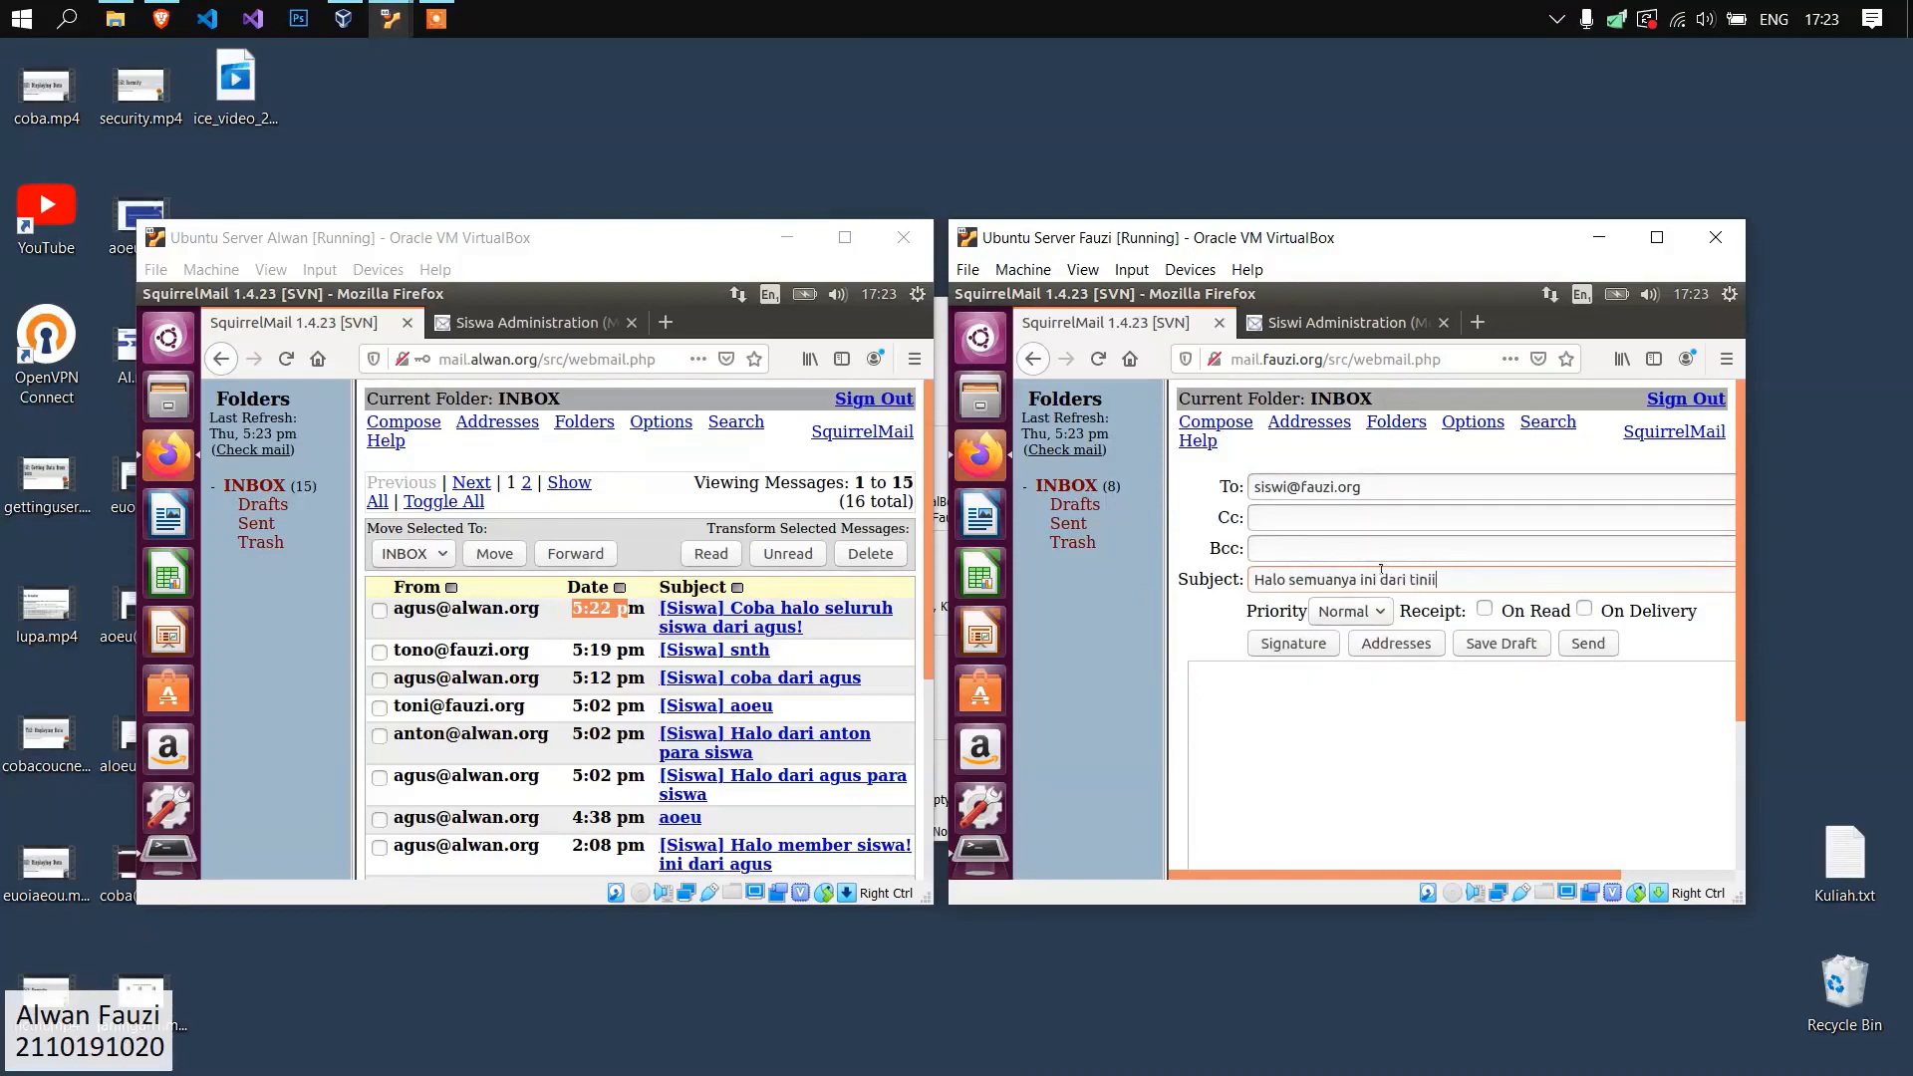
text(tinii)
double_click(1331, 576)
text(siswii)
Enter the body "oaeuaoeu", send the message to the Siswi list and reload the inbox.
click(1404, 694)
text(oaeuaoeu)
scroll(1439, 687, down, 4)
scroll(1412, 866, down, 2)
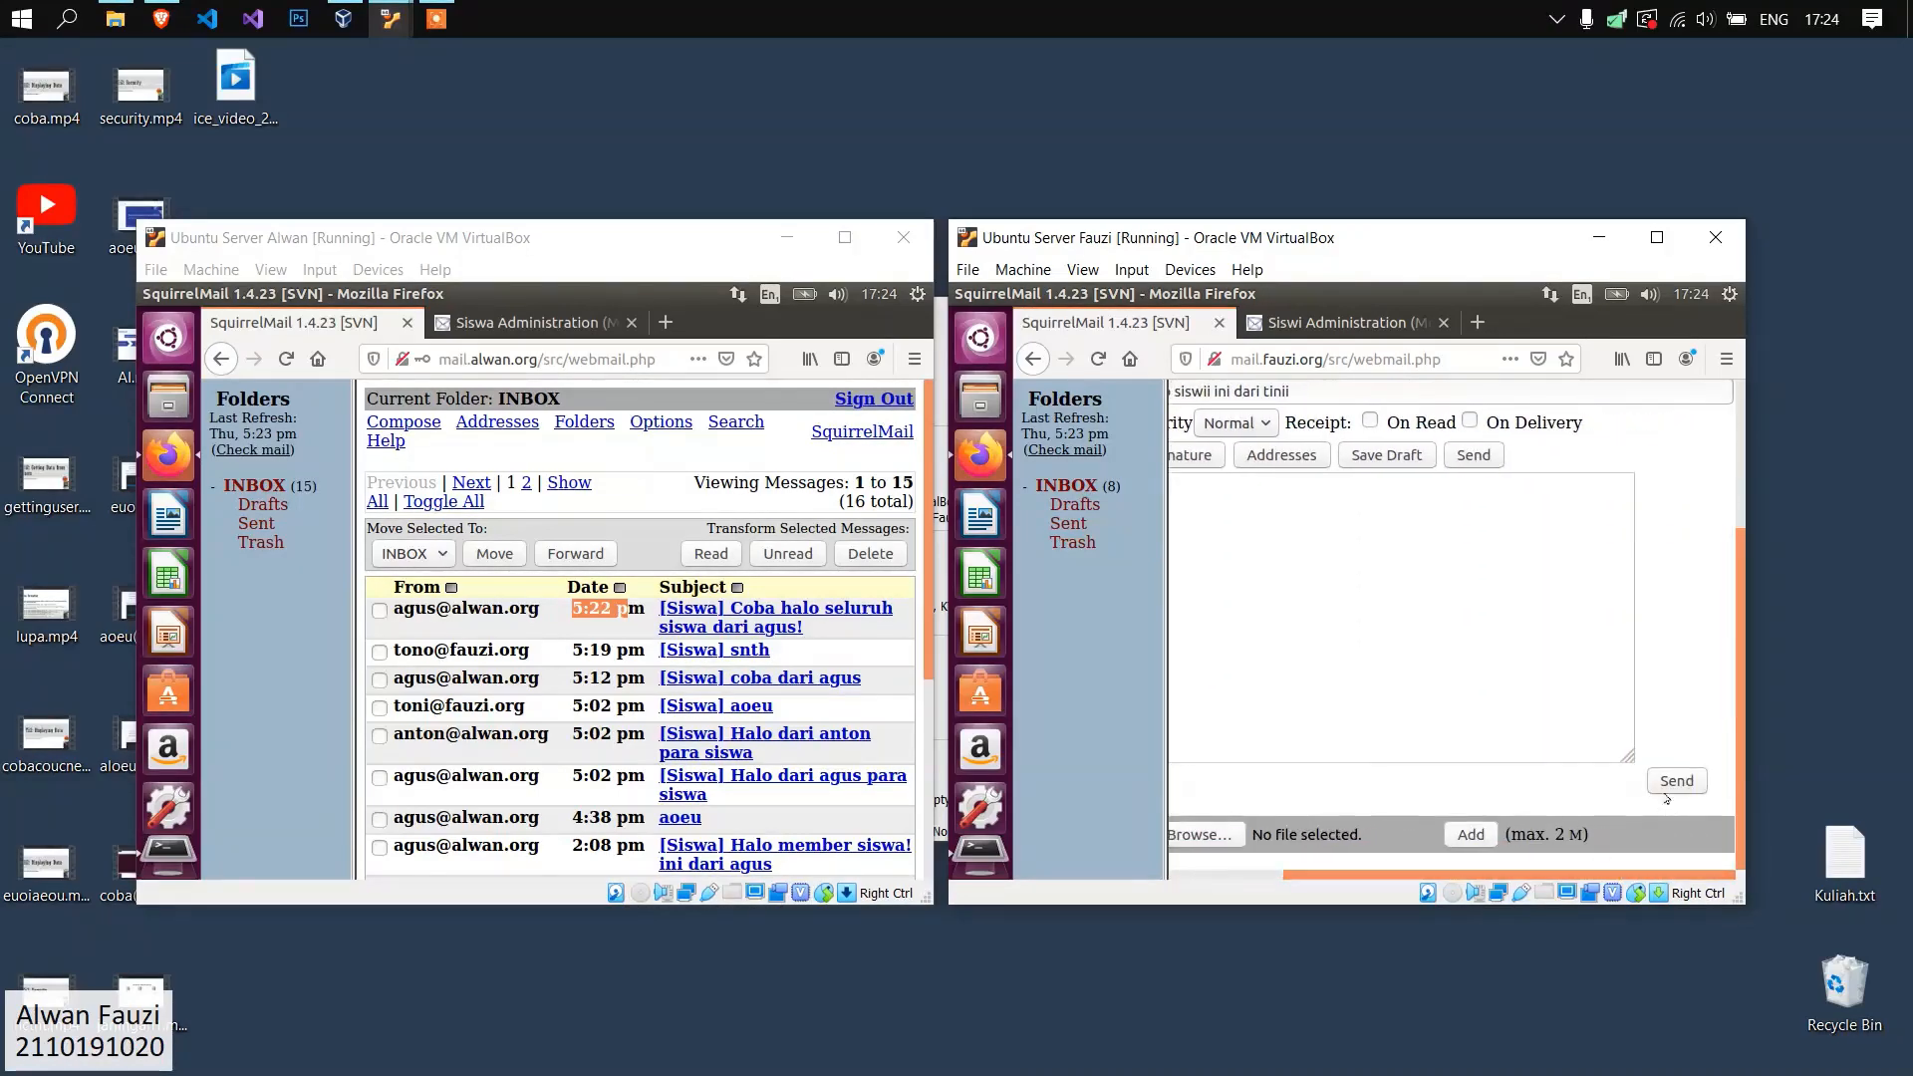
click(1674, 783)
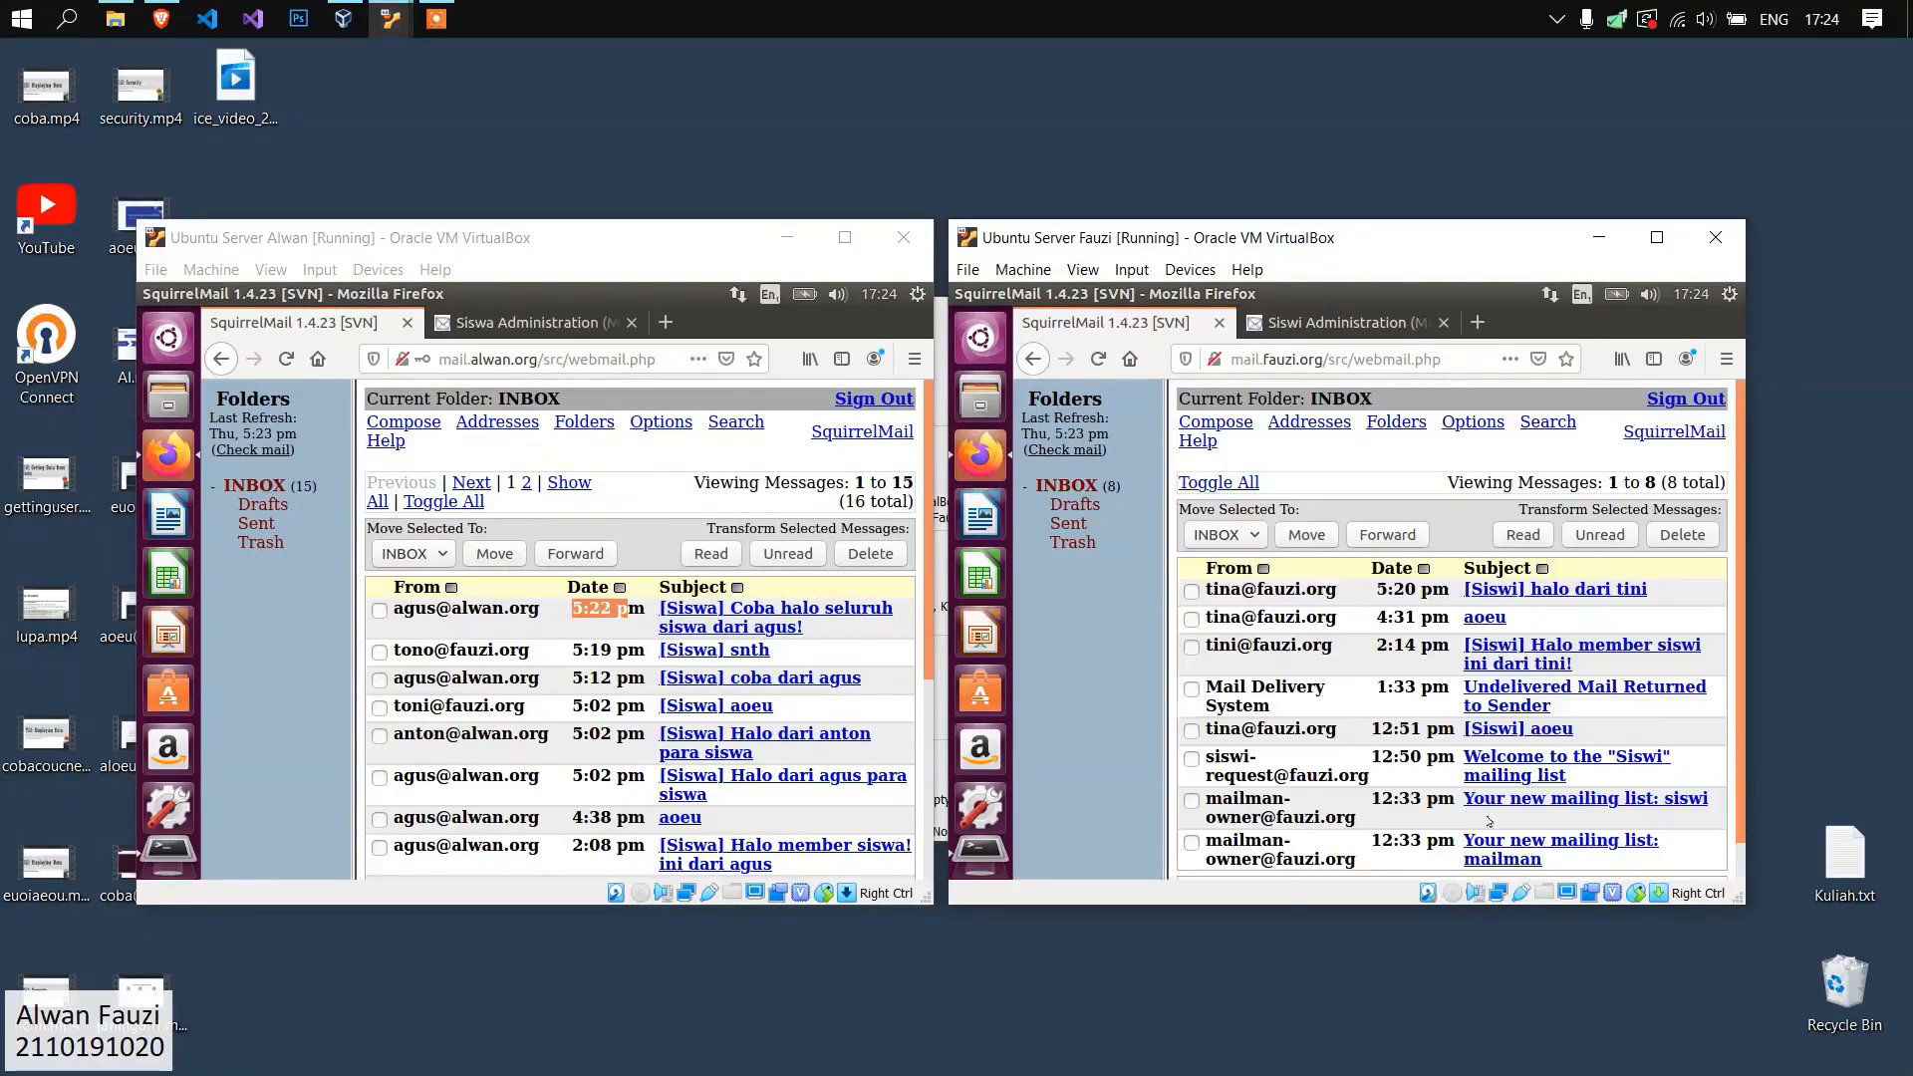
click(1070, 485)
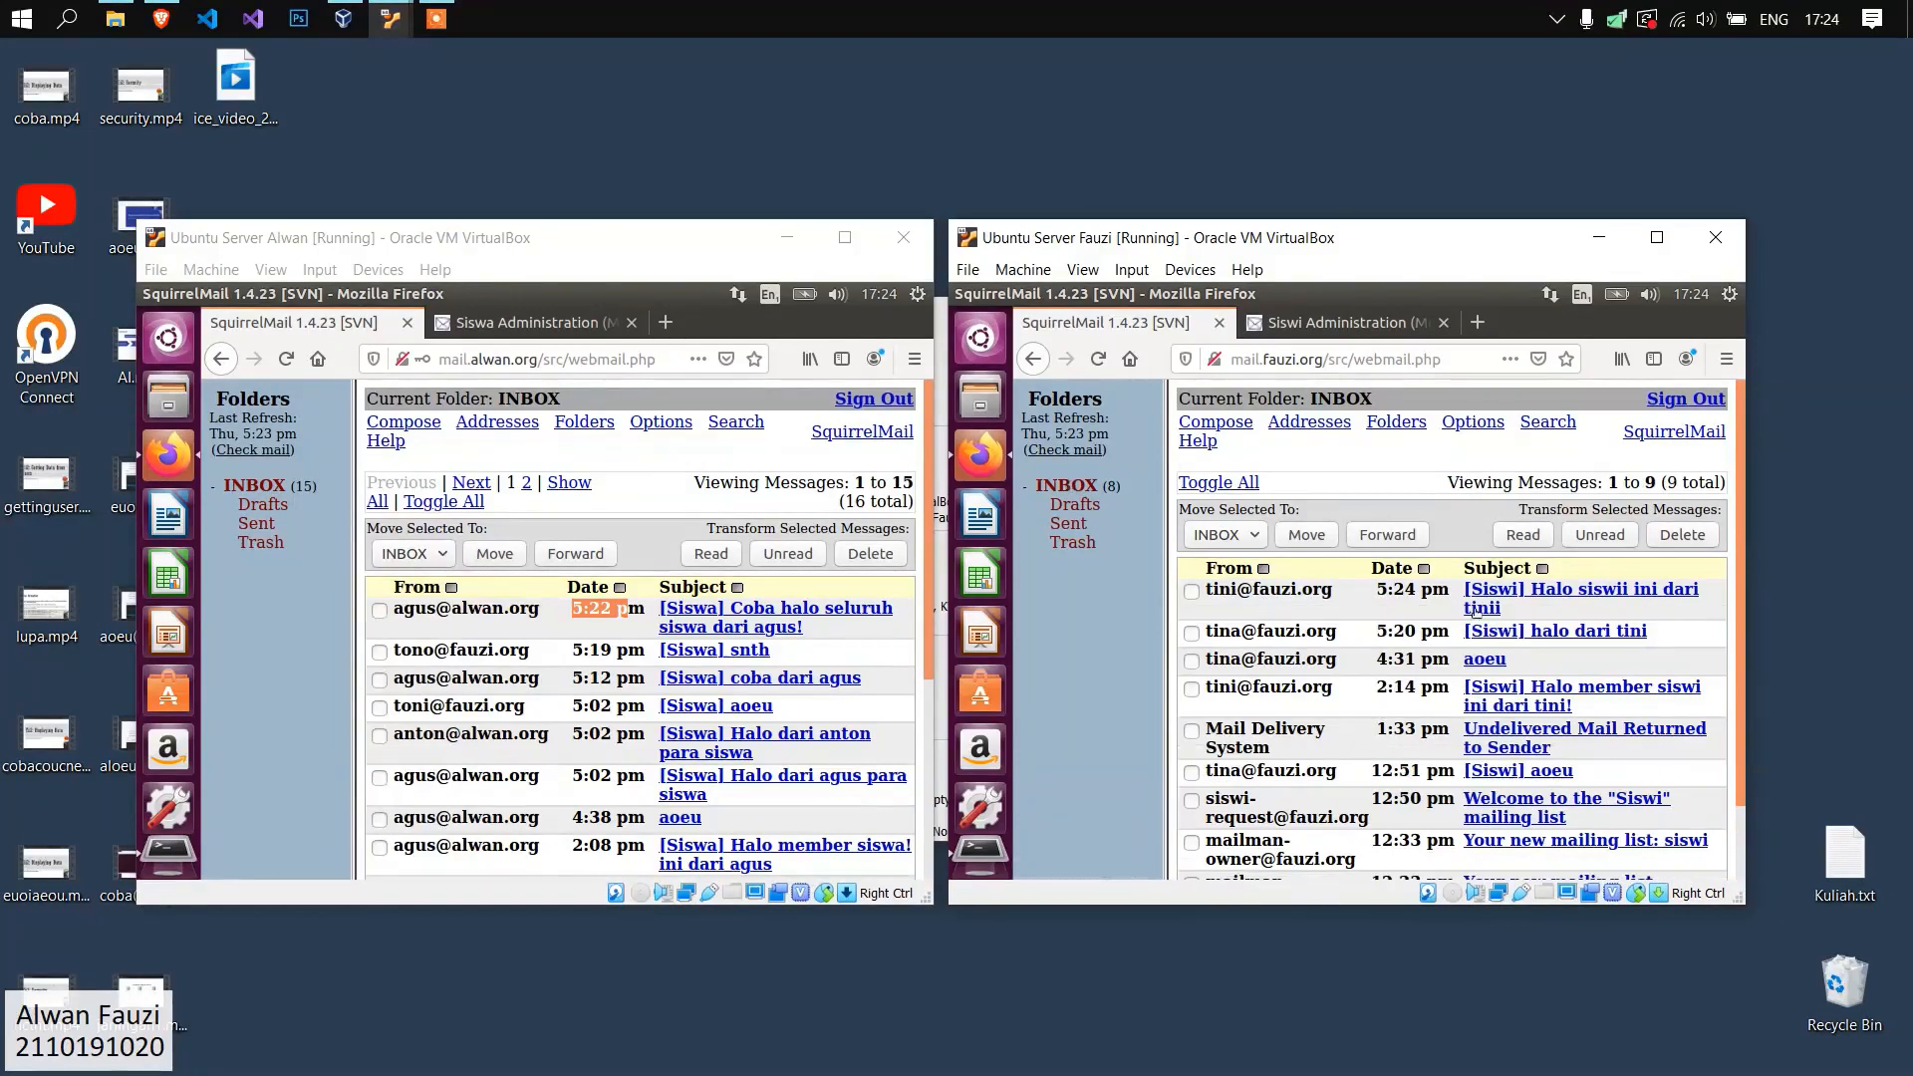
Switch the fauzi.org webmail to the other female Siswi member with the account name and password, and check the new list message.
click(1685, 401)
click(1728, 294)
click(1728, 294)
click(1395, 479)
text(tina)
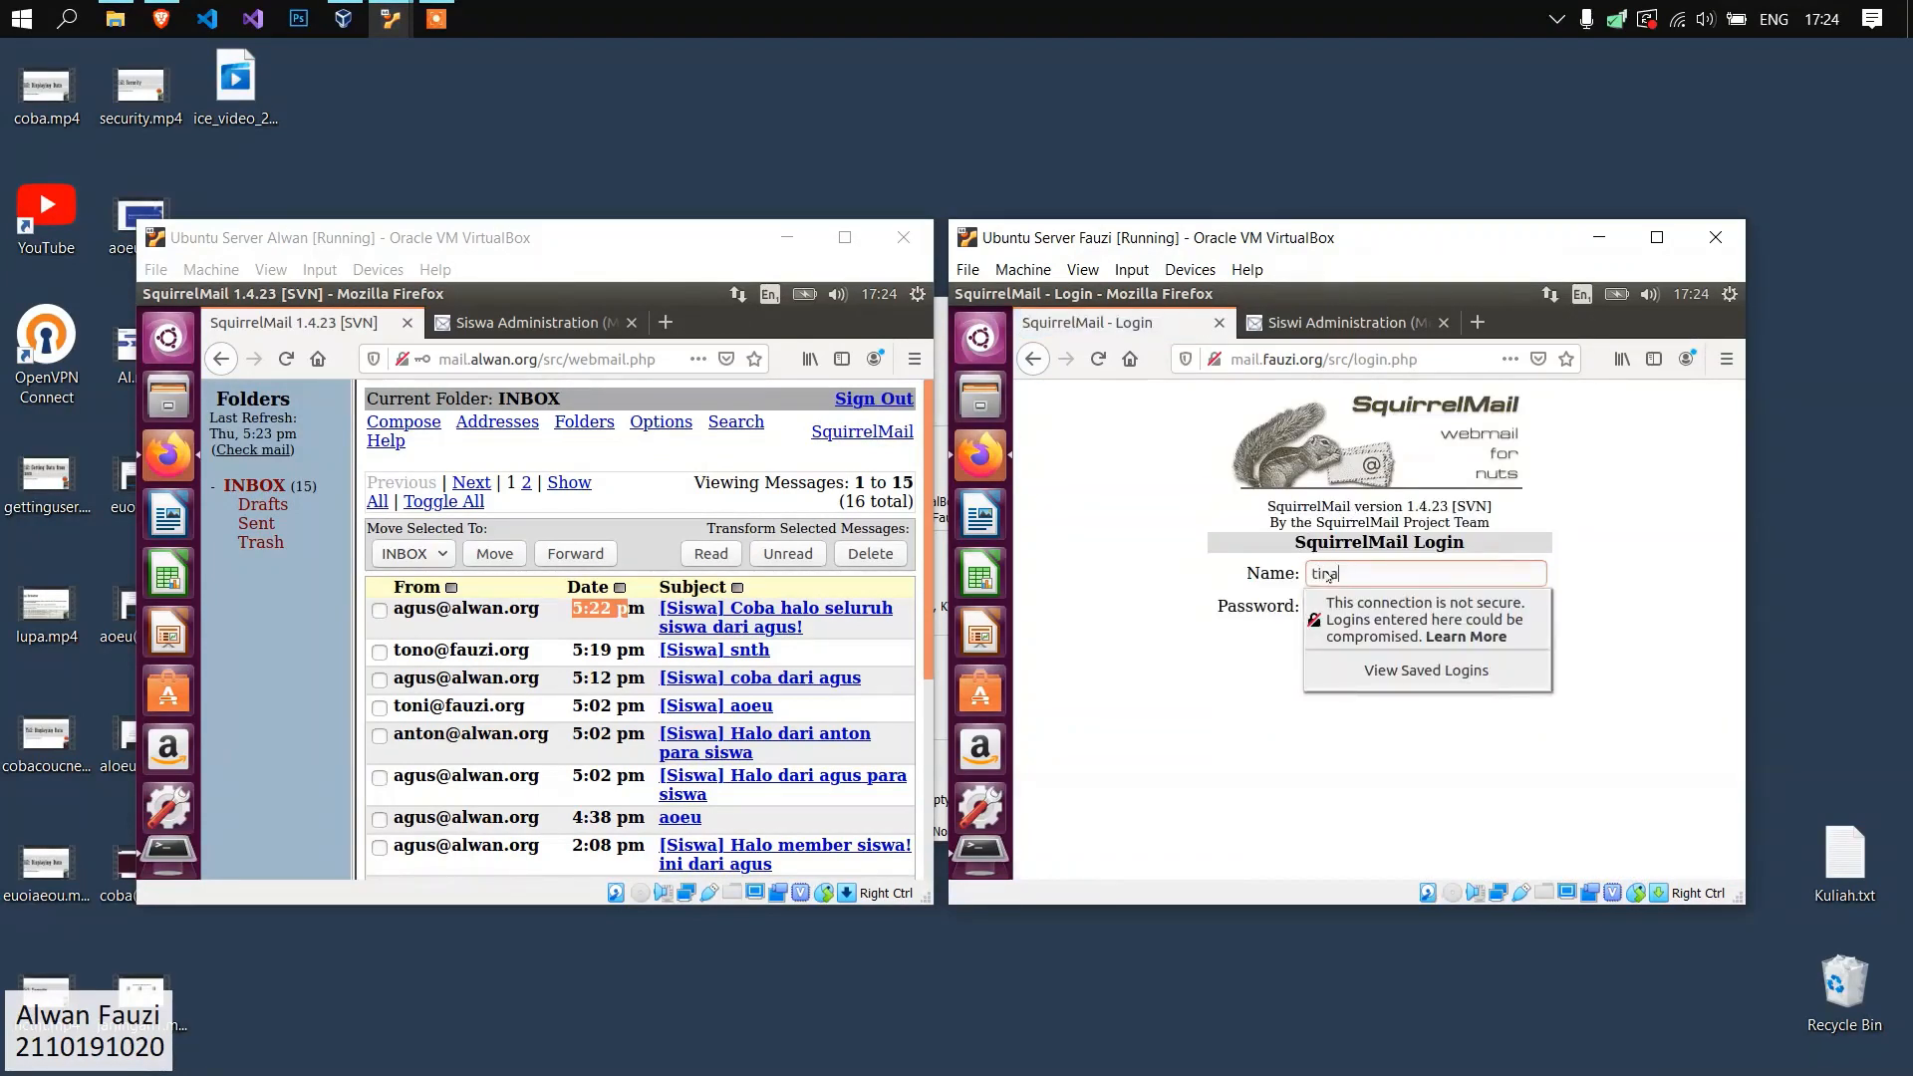
key(Tab)
text(••••)
key(Return)
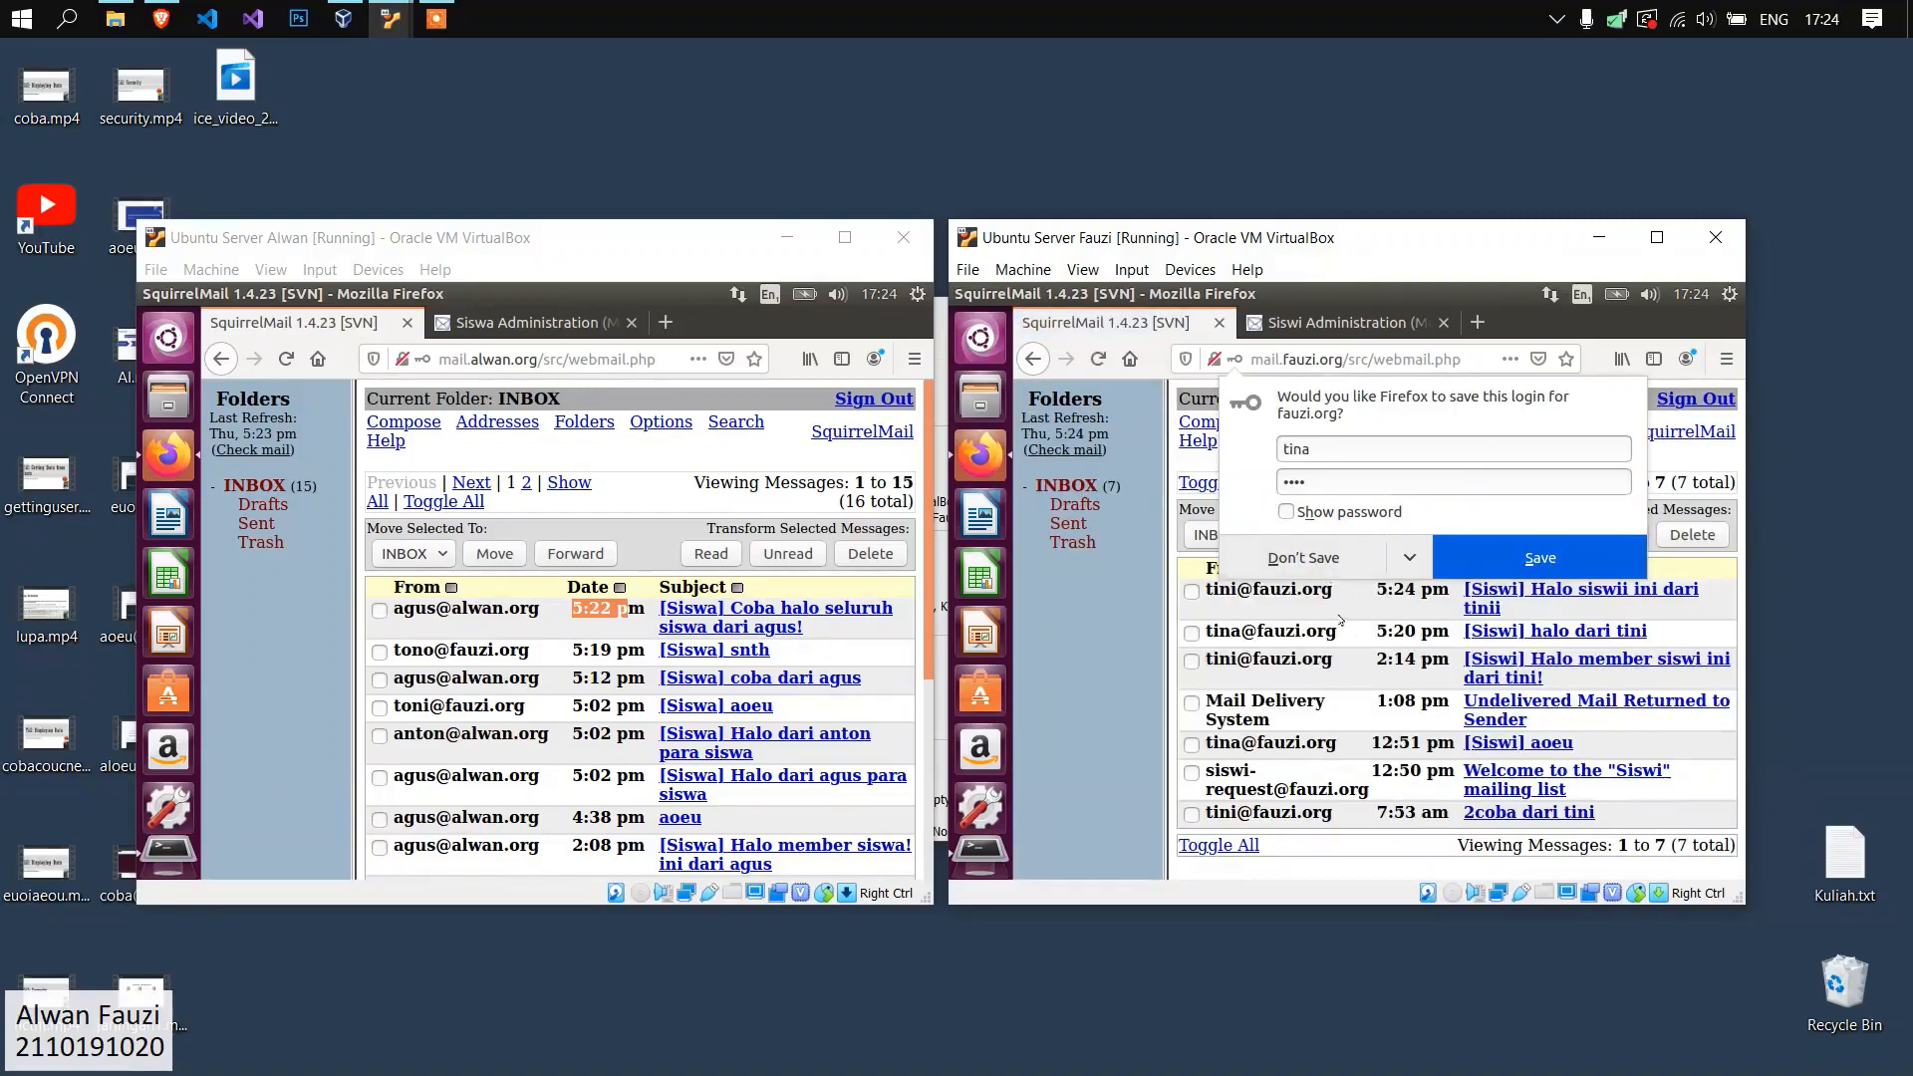
click(1339, 619)
drag(1376, 590, 1450, 592)
click(1099, 455)
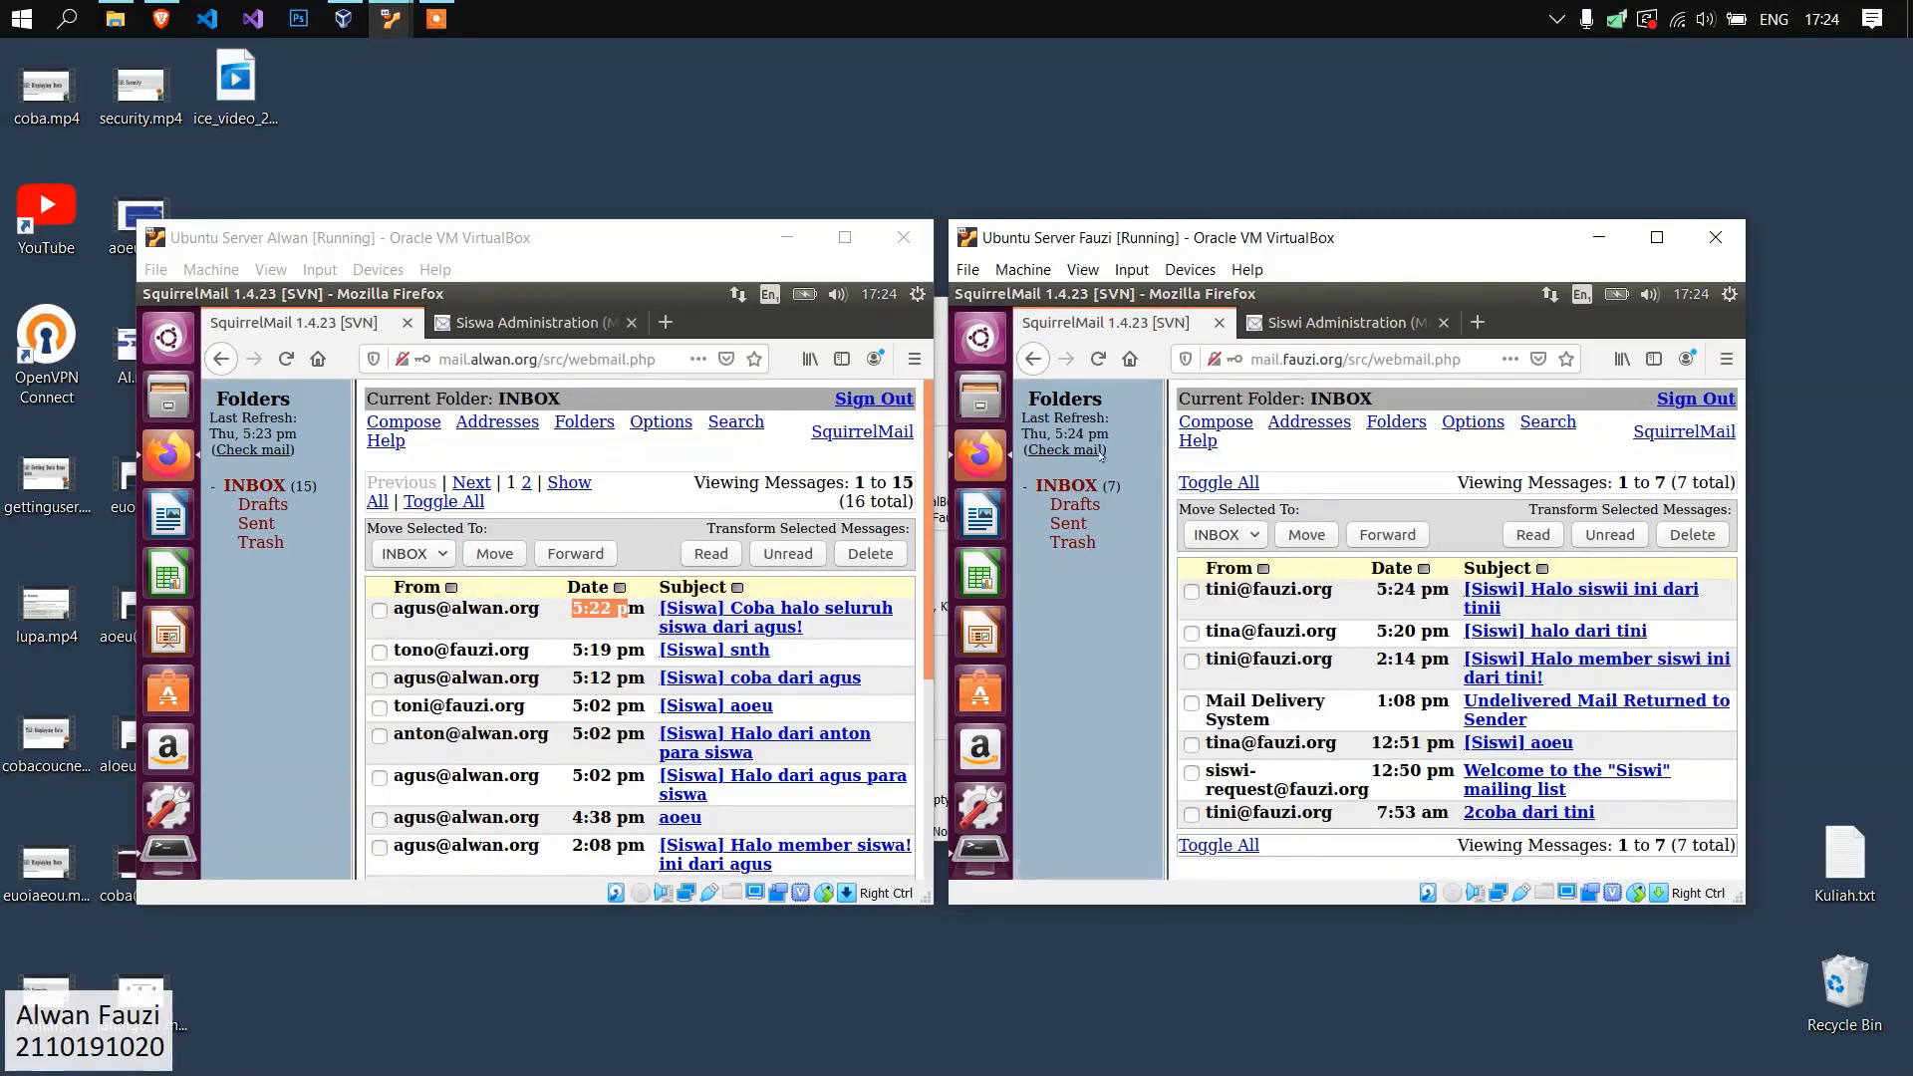
Switch the alwan.org webmail to the other male user with the account name and password, and check the newest message's time.
click(873, 399)
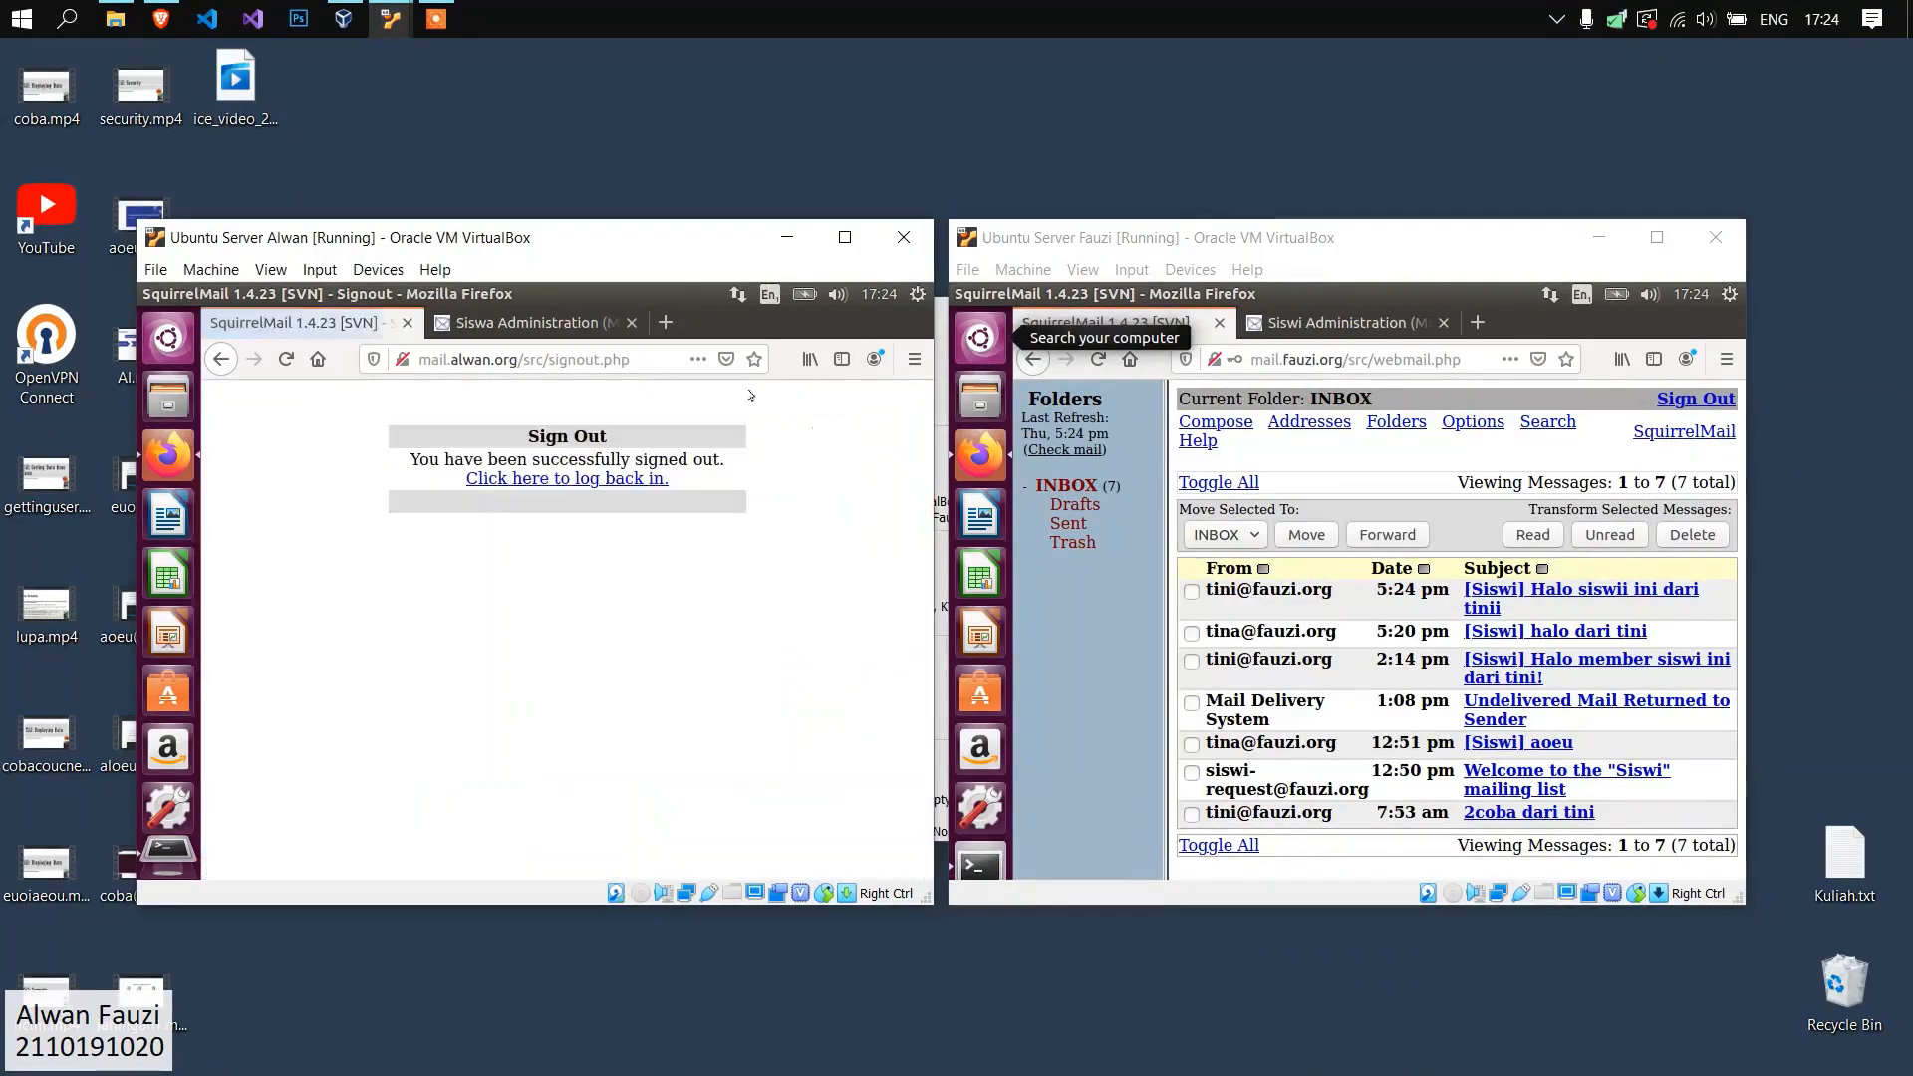
click(617, 477)
click(573, 572)
text(agus)
key(Tab)
key(Return)
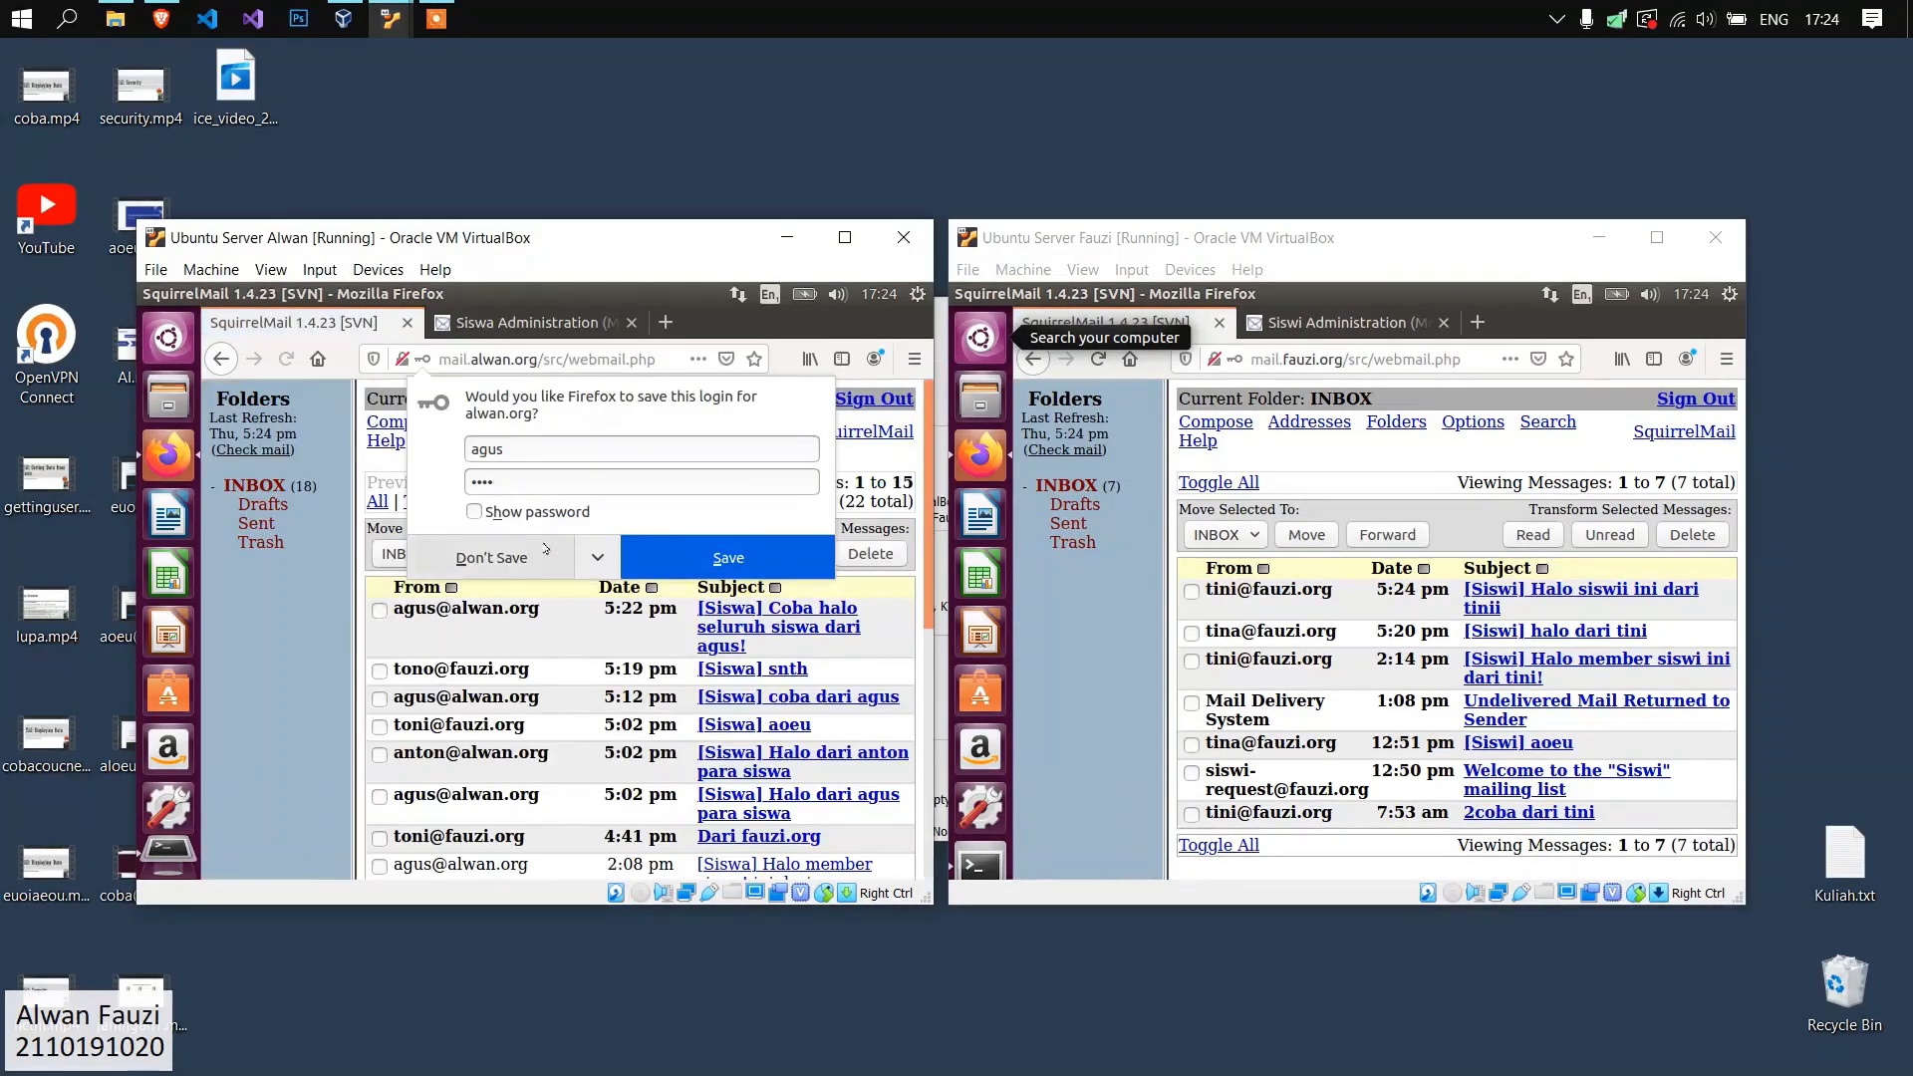
click(546, 564)
drag(604, 612, 704, 589)
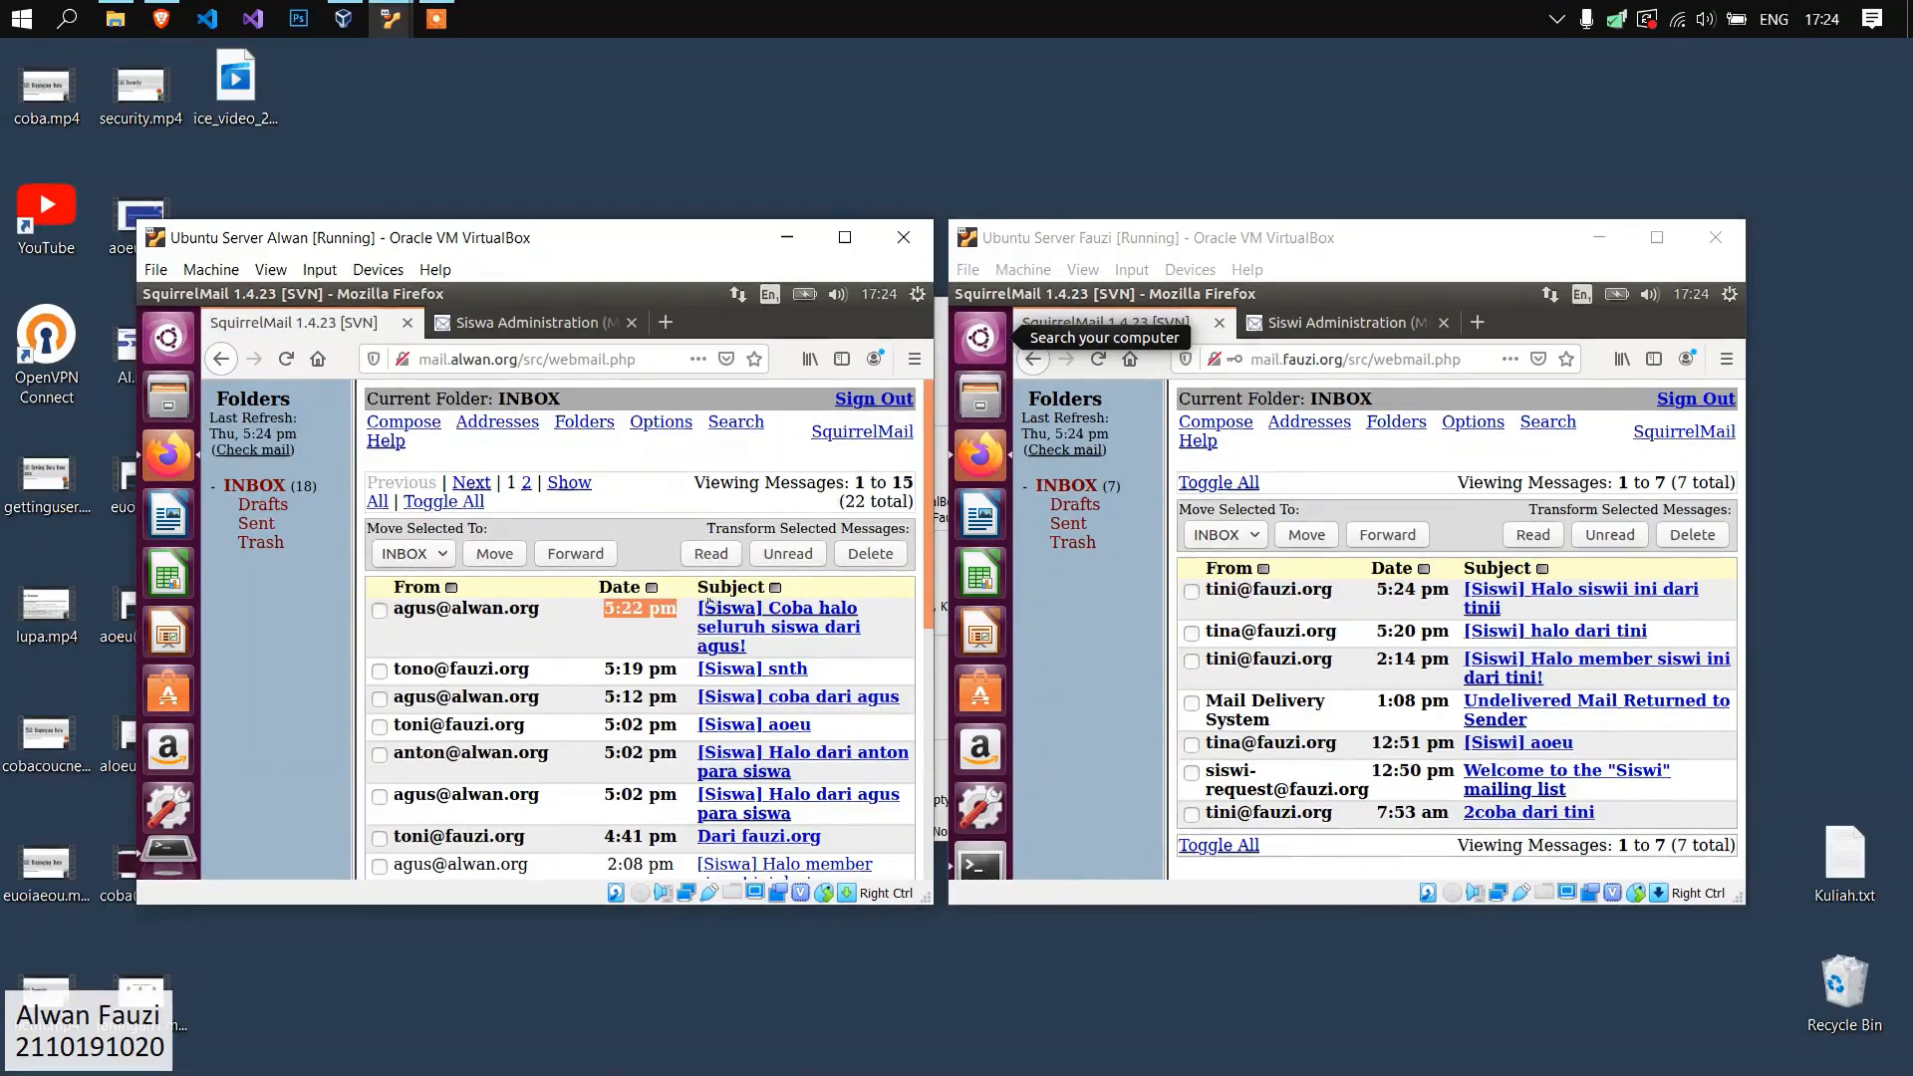
Switch the alwan.org webmail to a female Siswi member with the account name and password, and check the new message's arrival time.
click(863, 399)
click(547, 481)
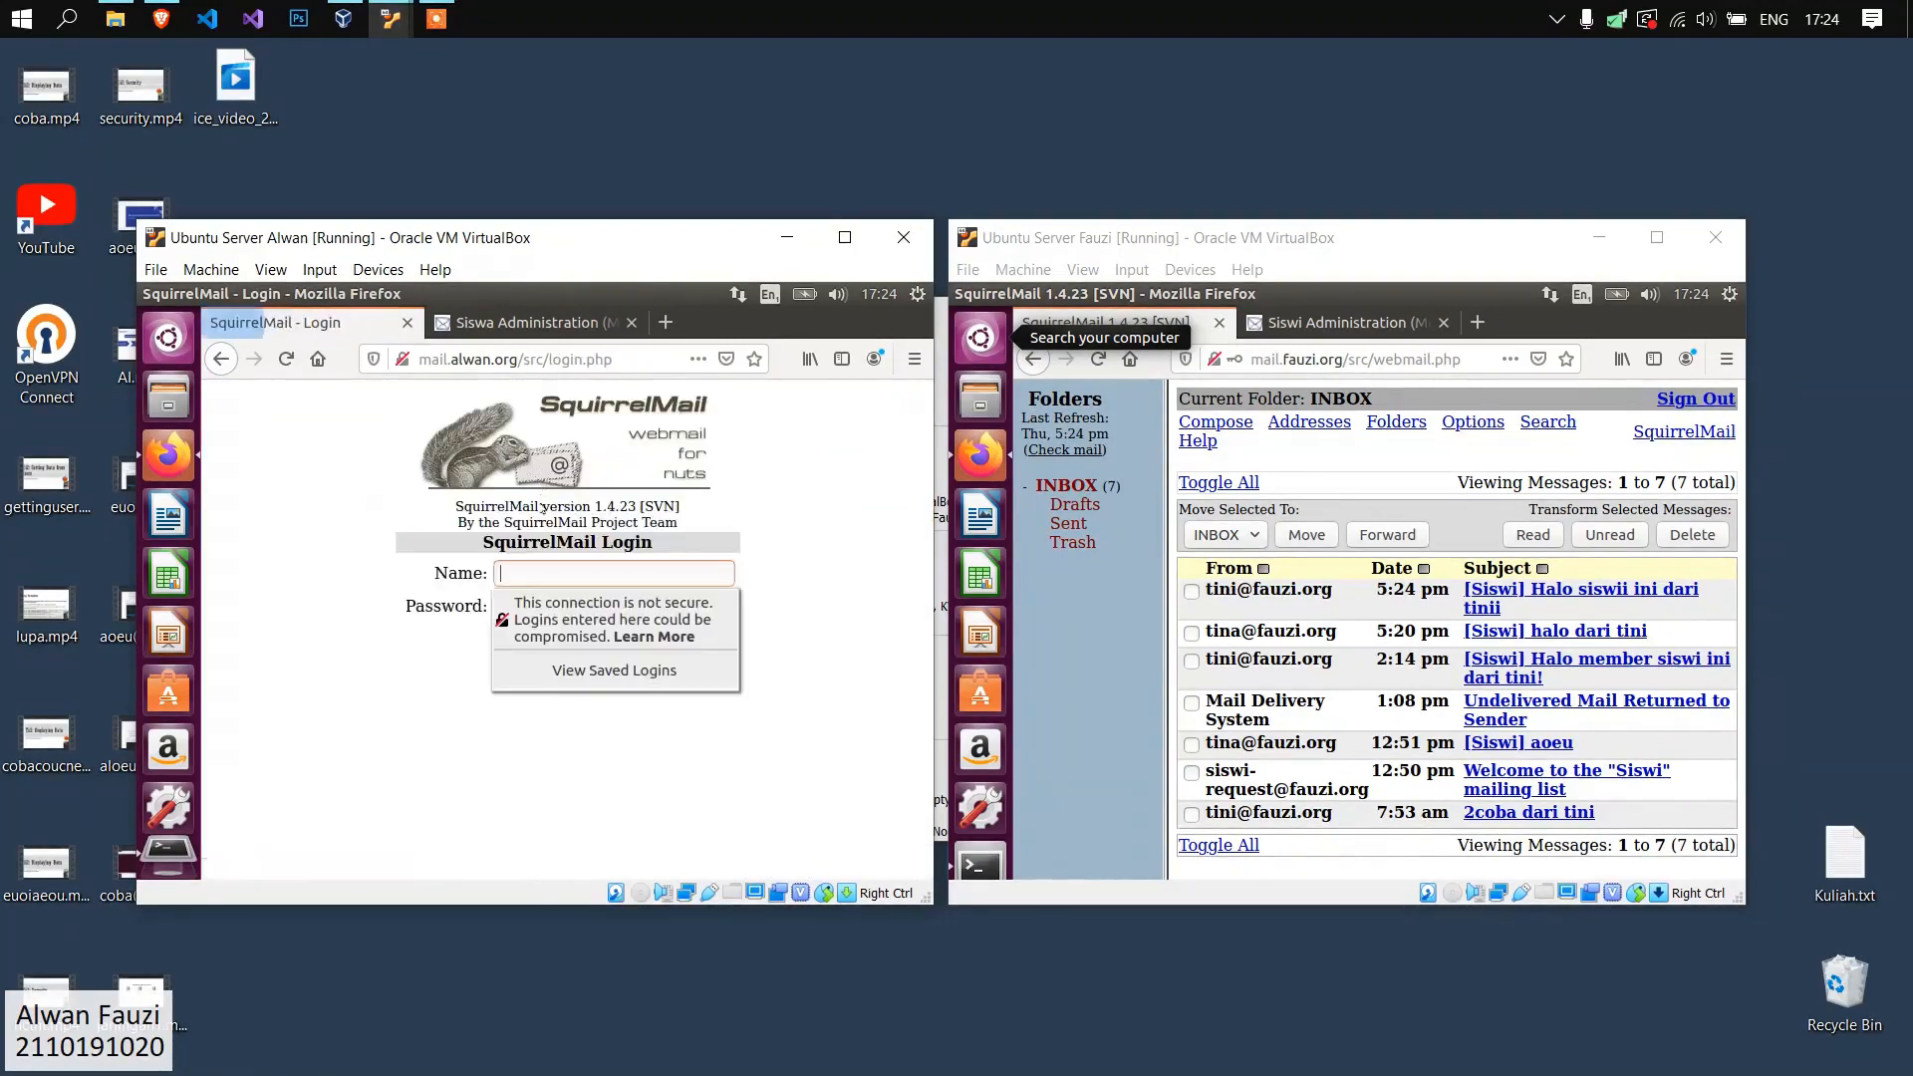
click(561, 564)
key(Tab)
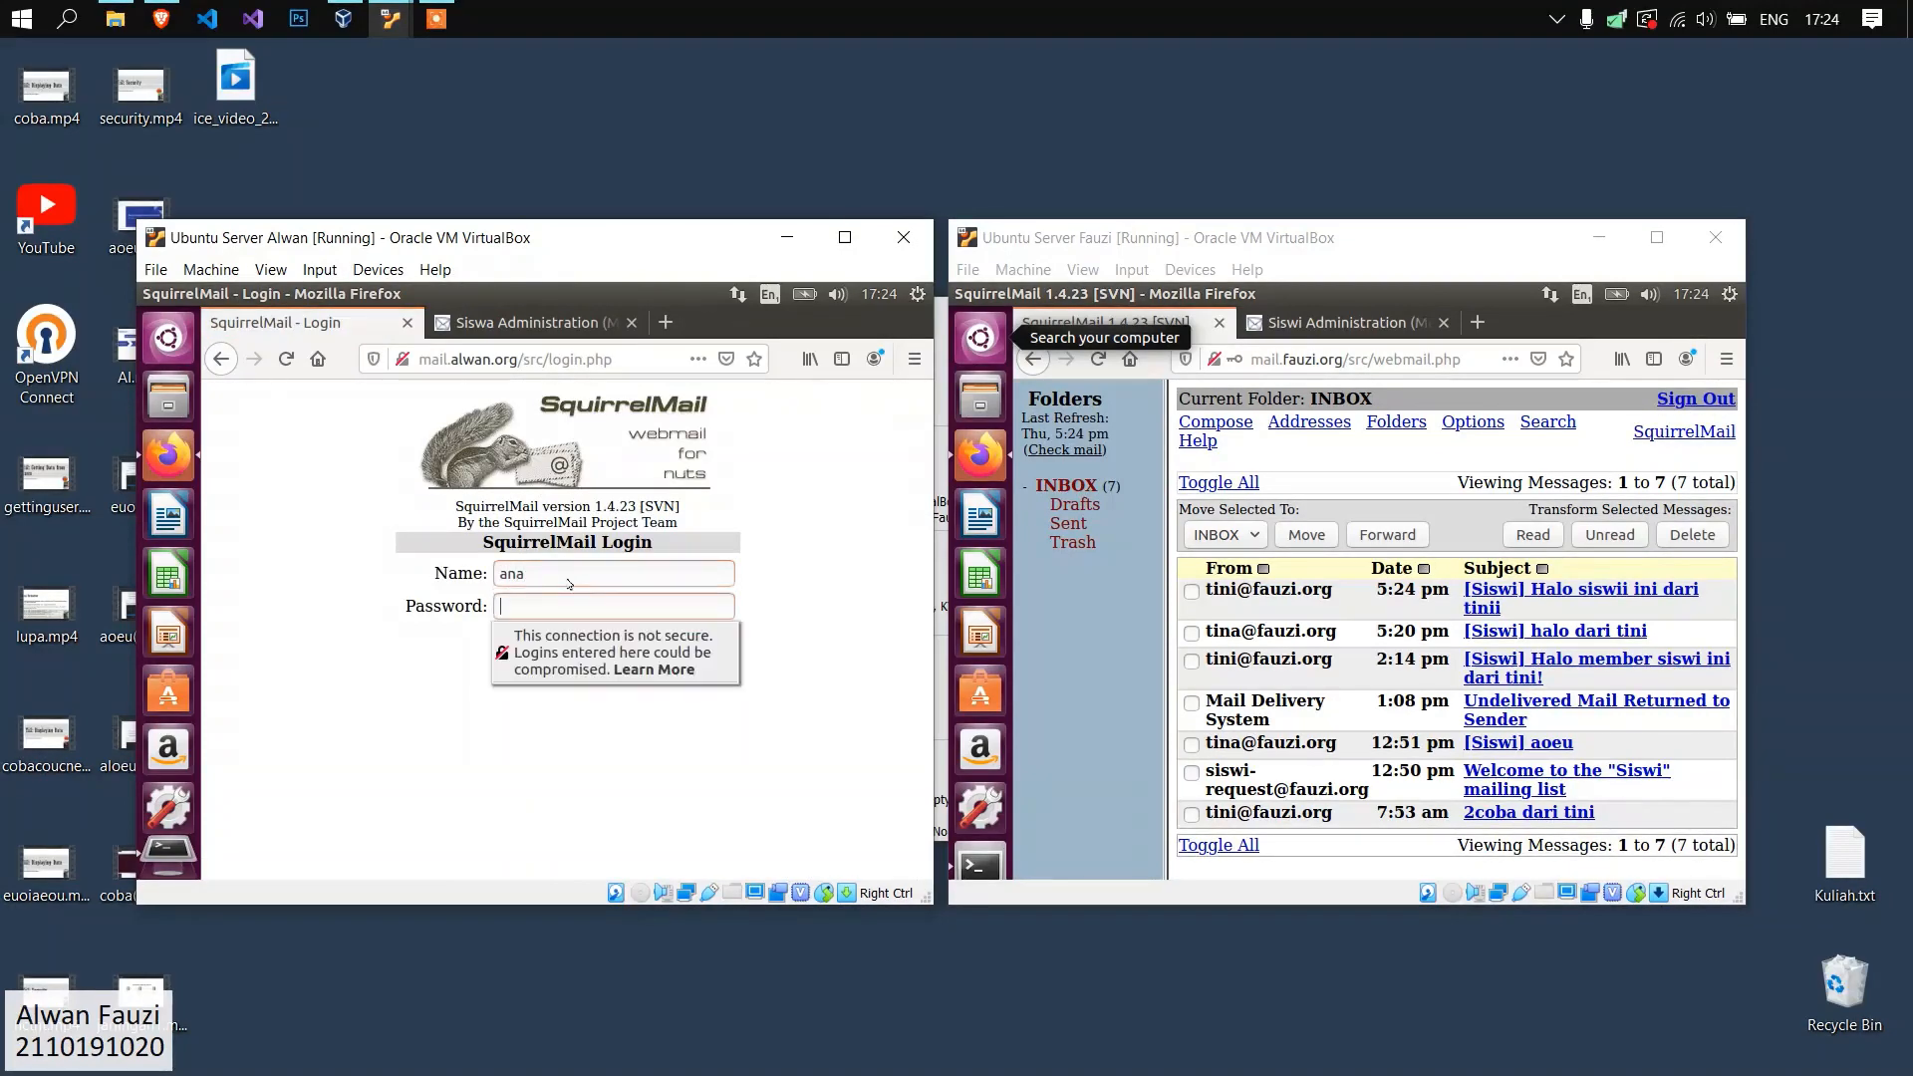
key(Return)
click(553, 570)
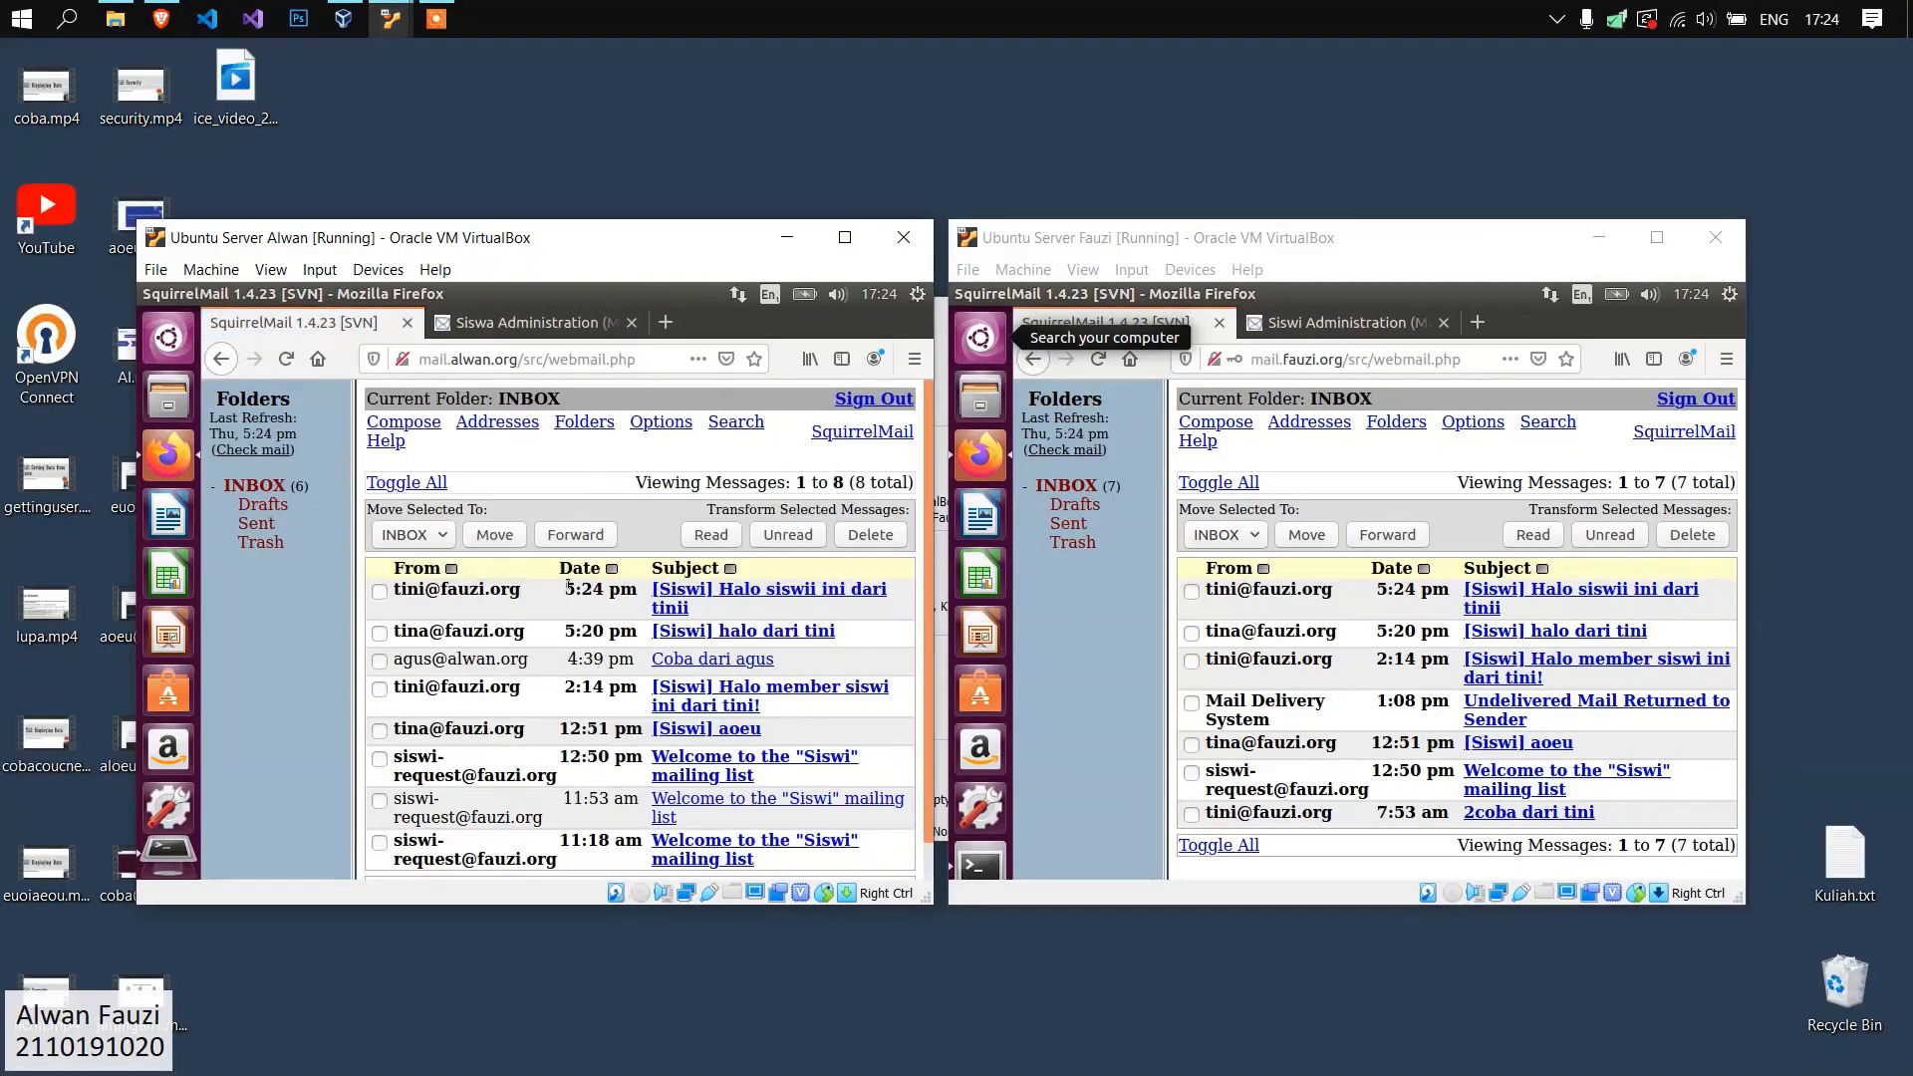
drag(567, 585, 643, 588)
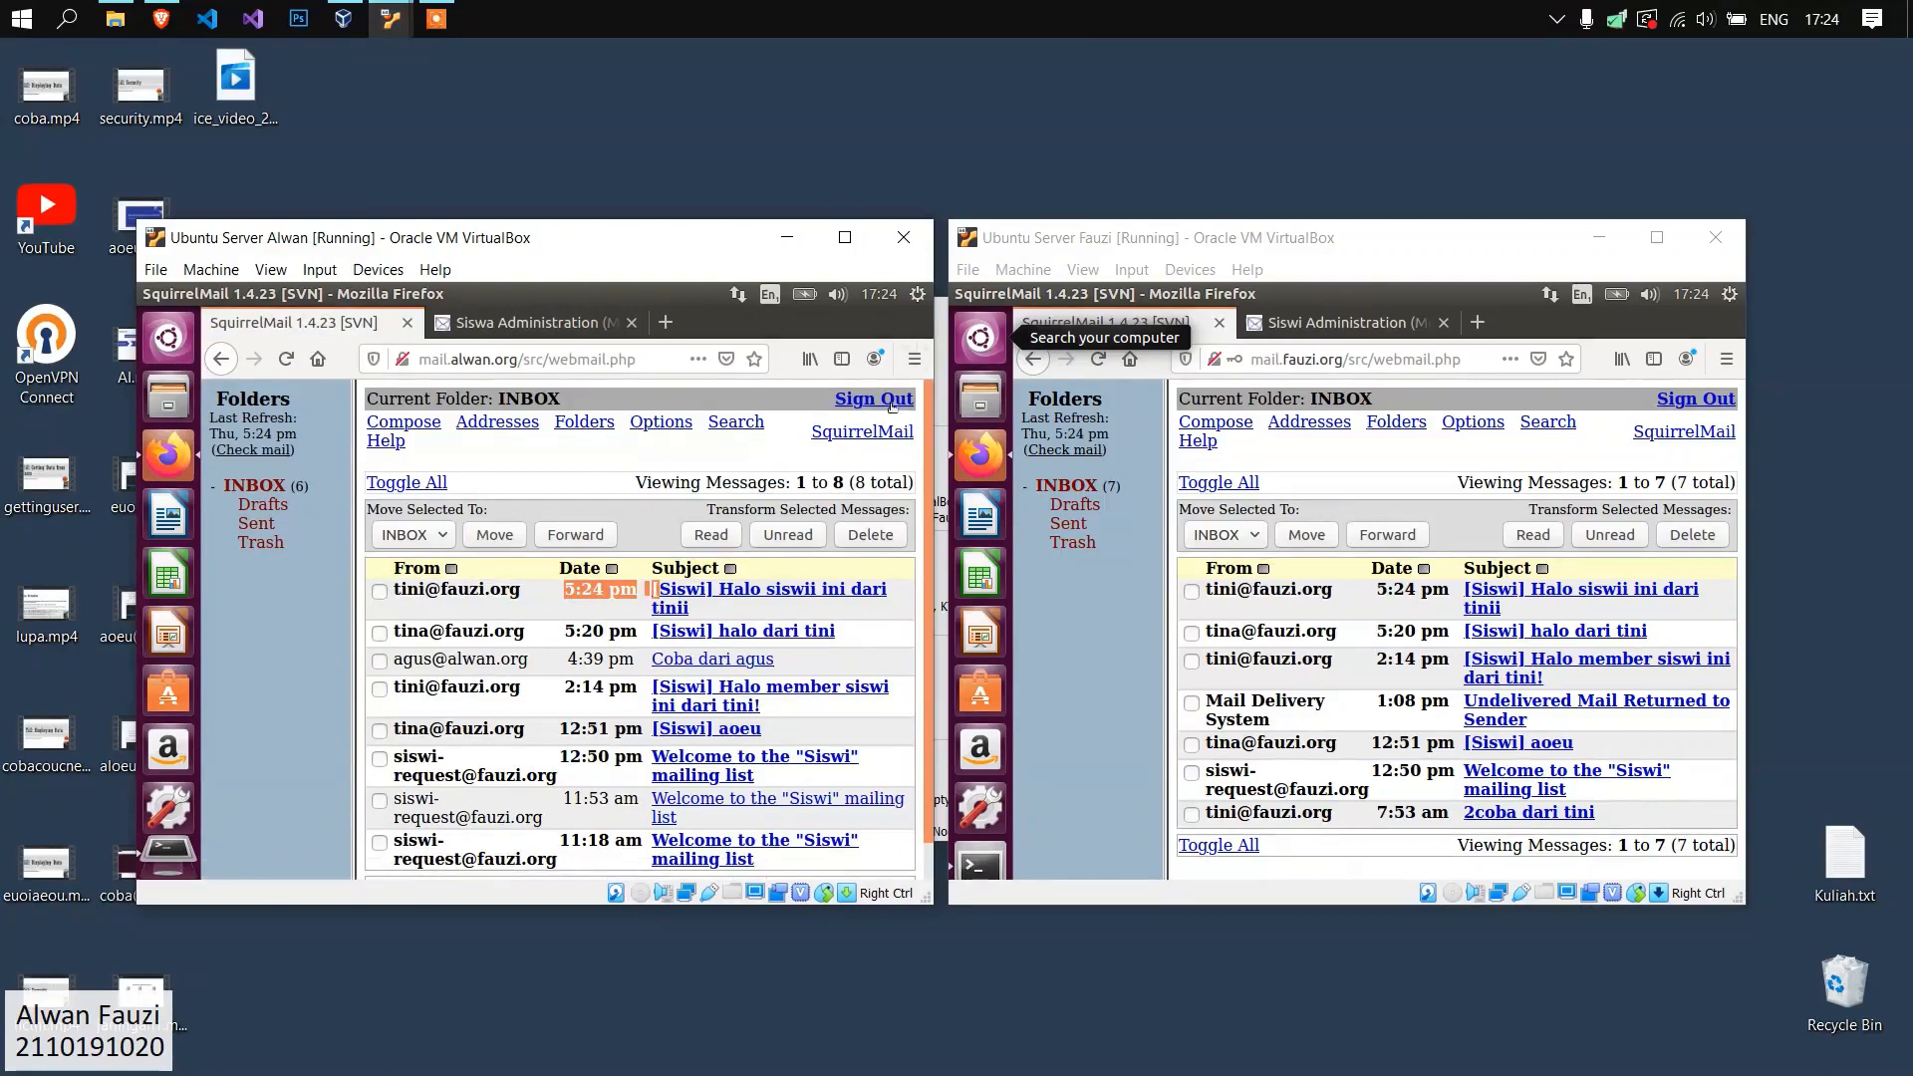
Switch the alwan.org webmail to the second female Siswi member with the account name and password, and check the inbox.
click(873, 399)
click(531, 479)
key(Tab)
key(Return)
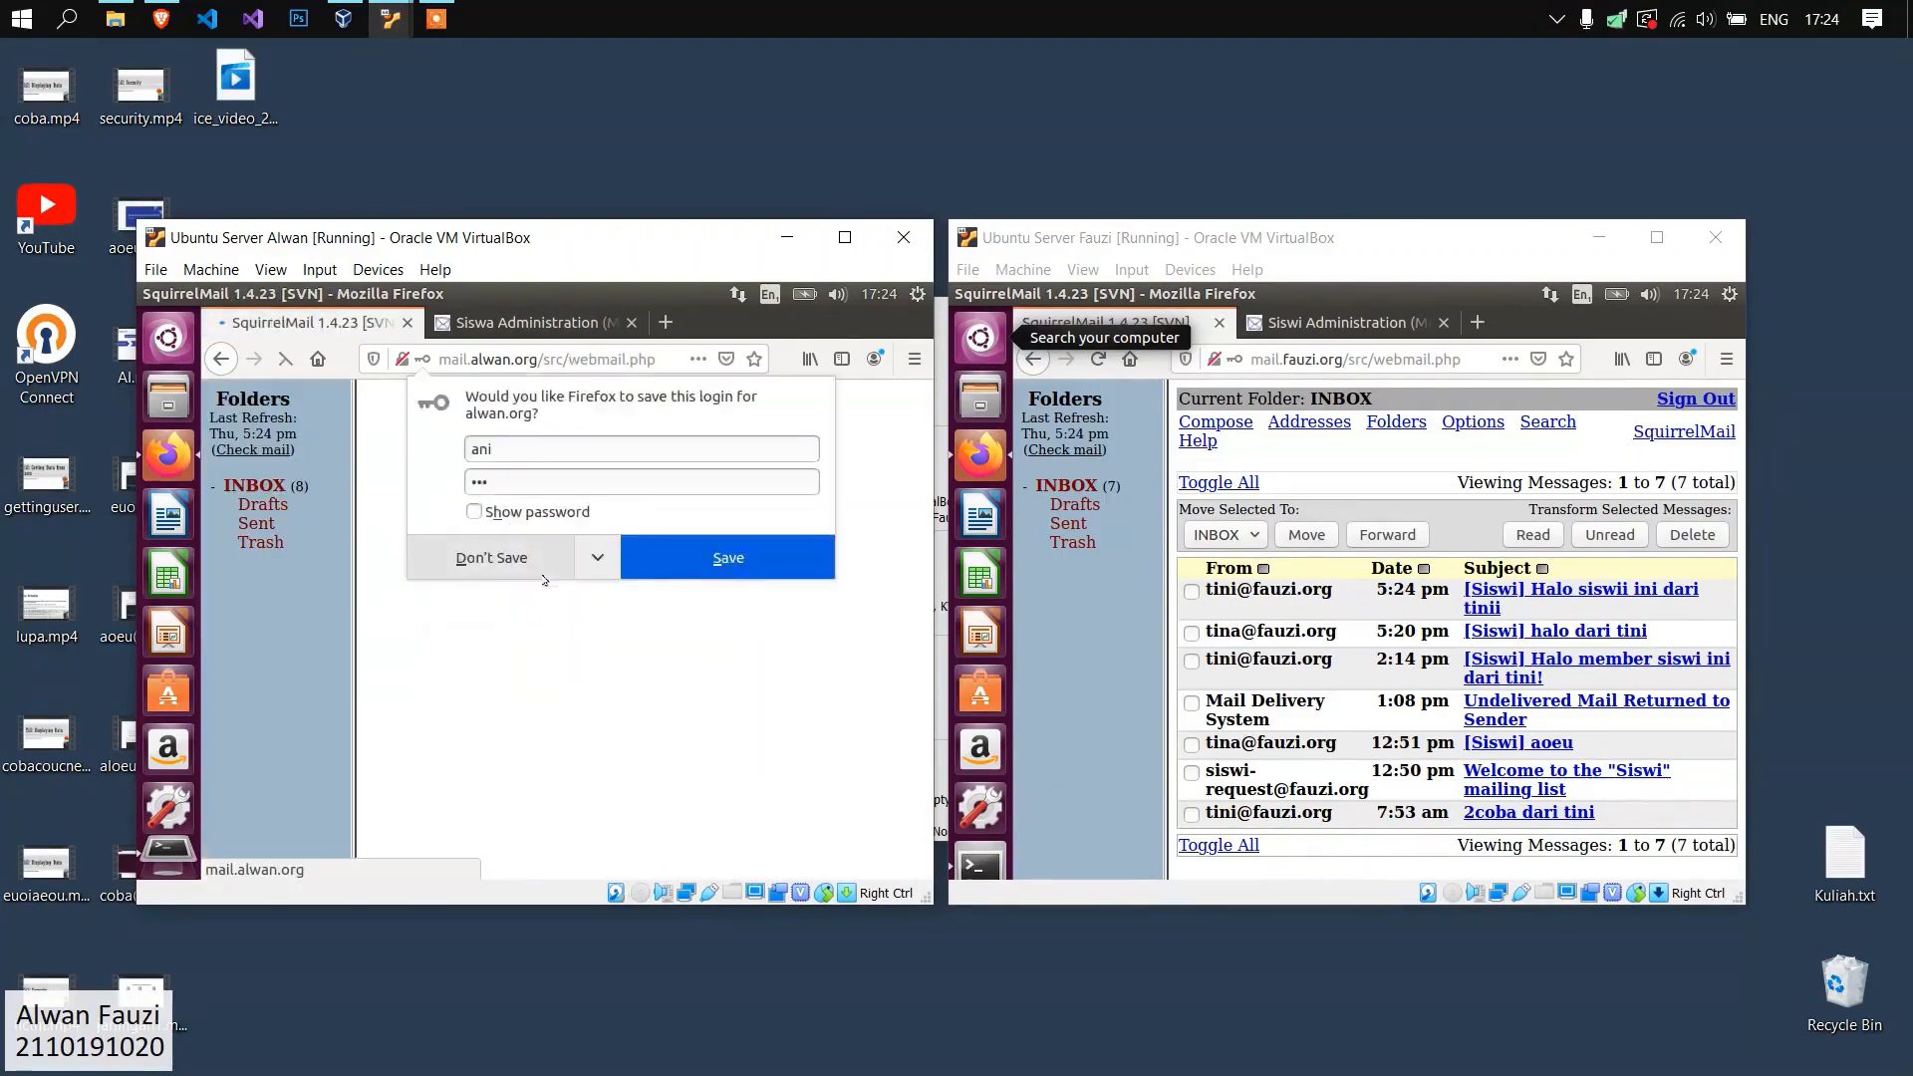
click(544, 574)
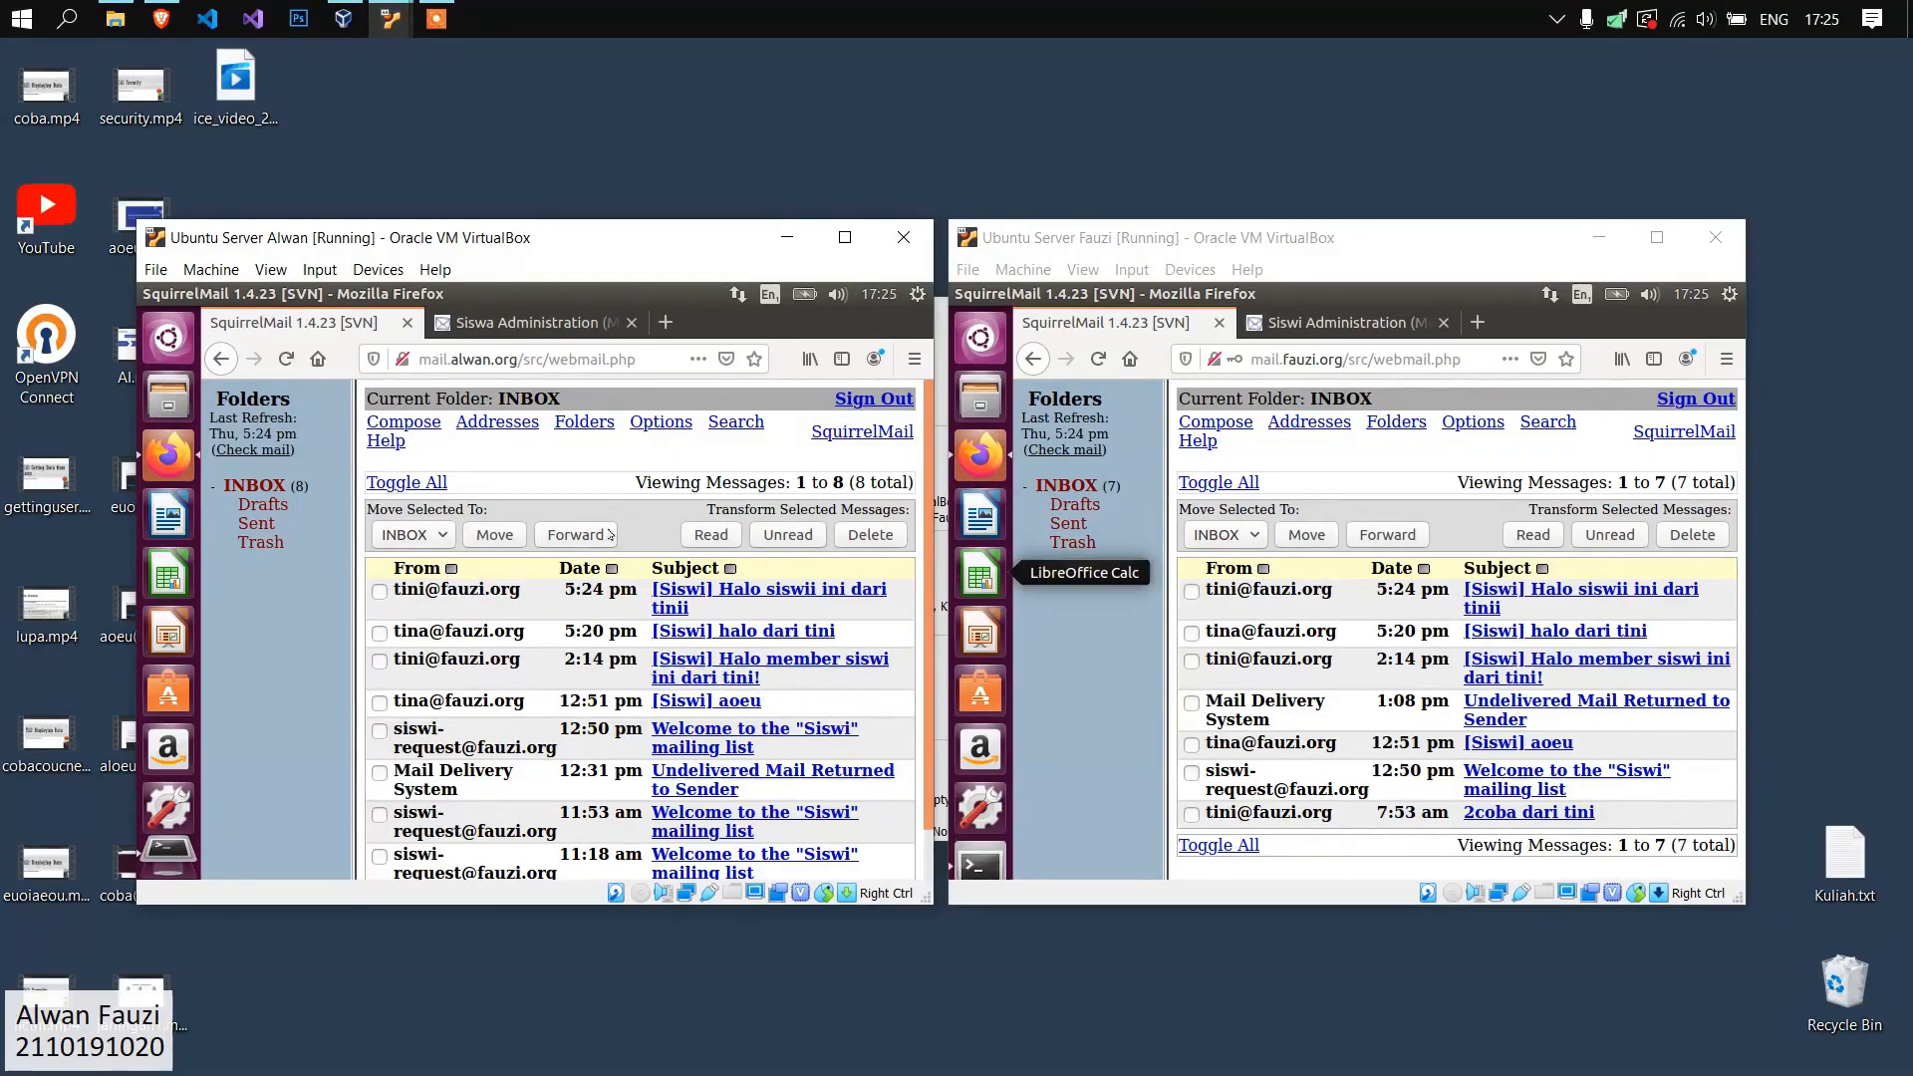
Bring up the alwan.org server's terminal, minimize the fauzi.org virtual machine, and clear the terminal.
click(1430, 511)
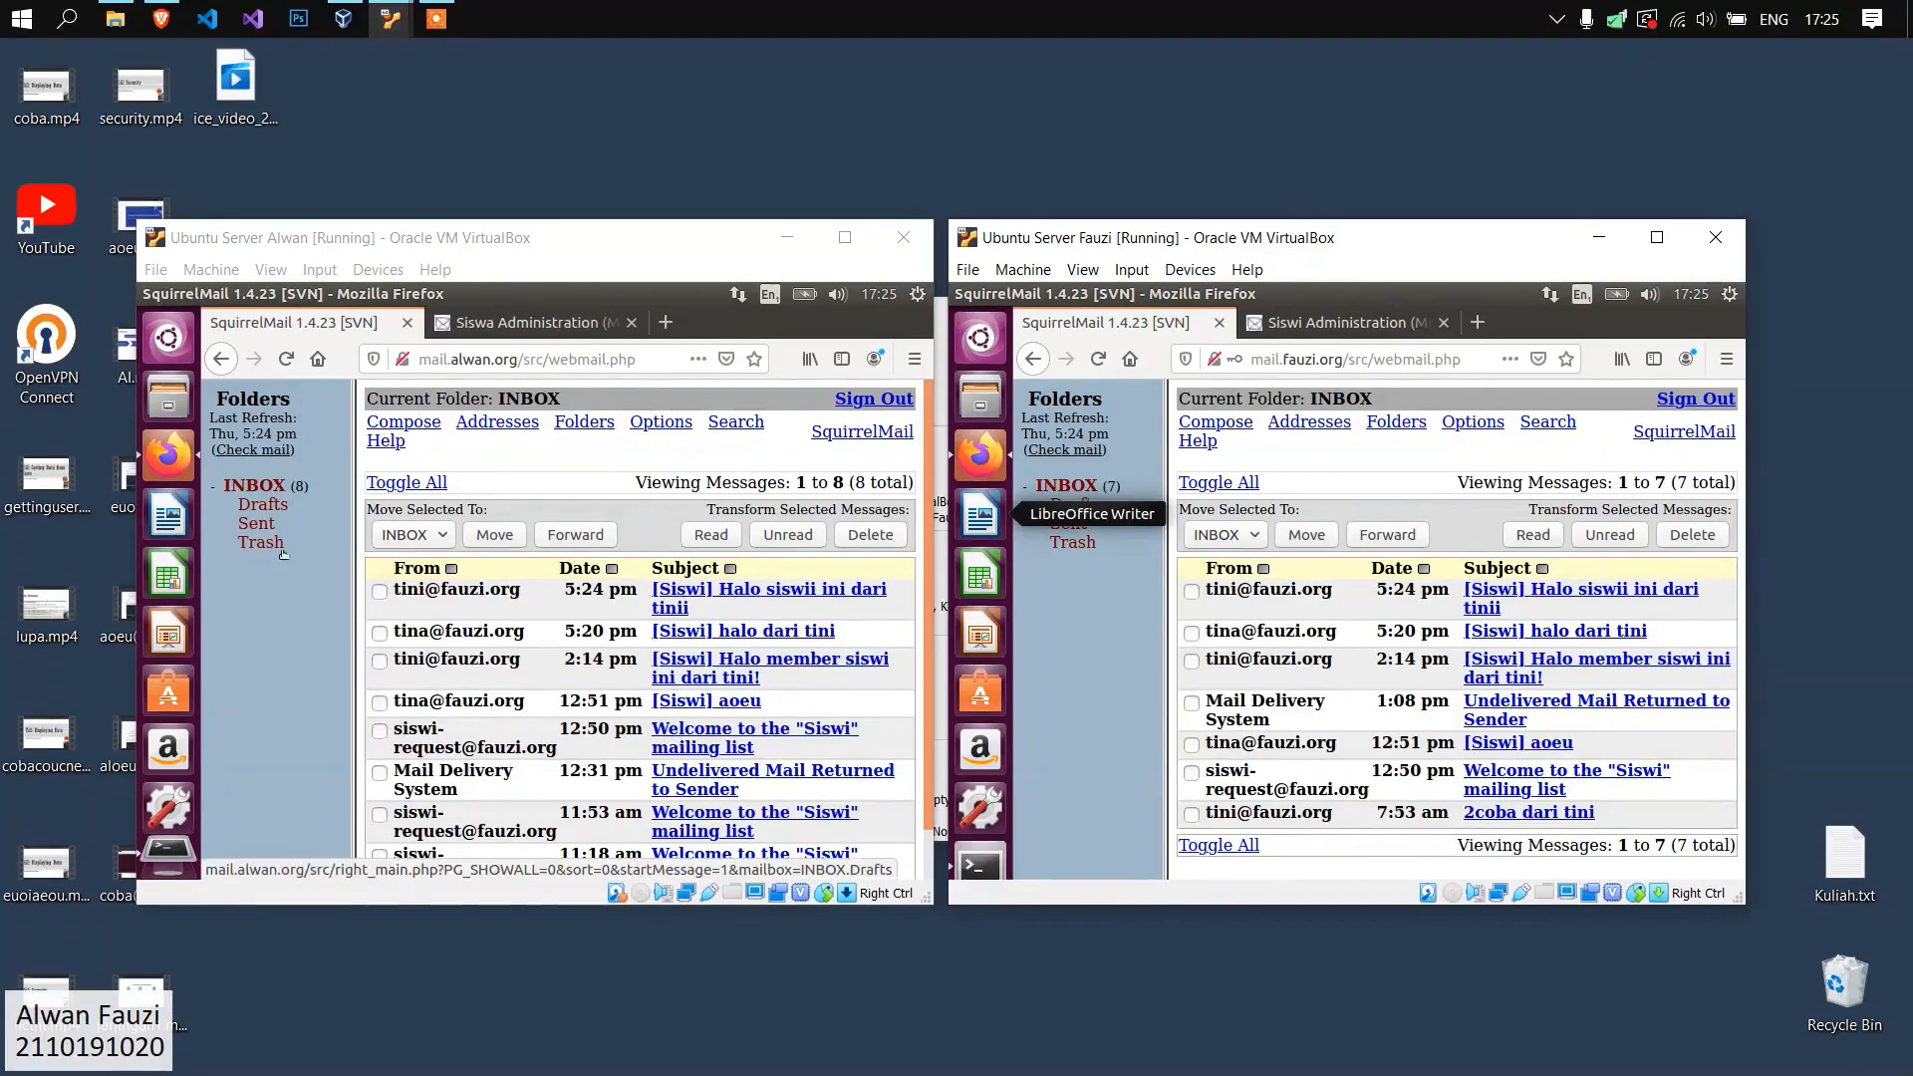
click(168, 865)
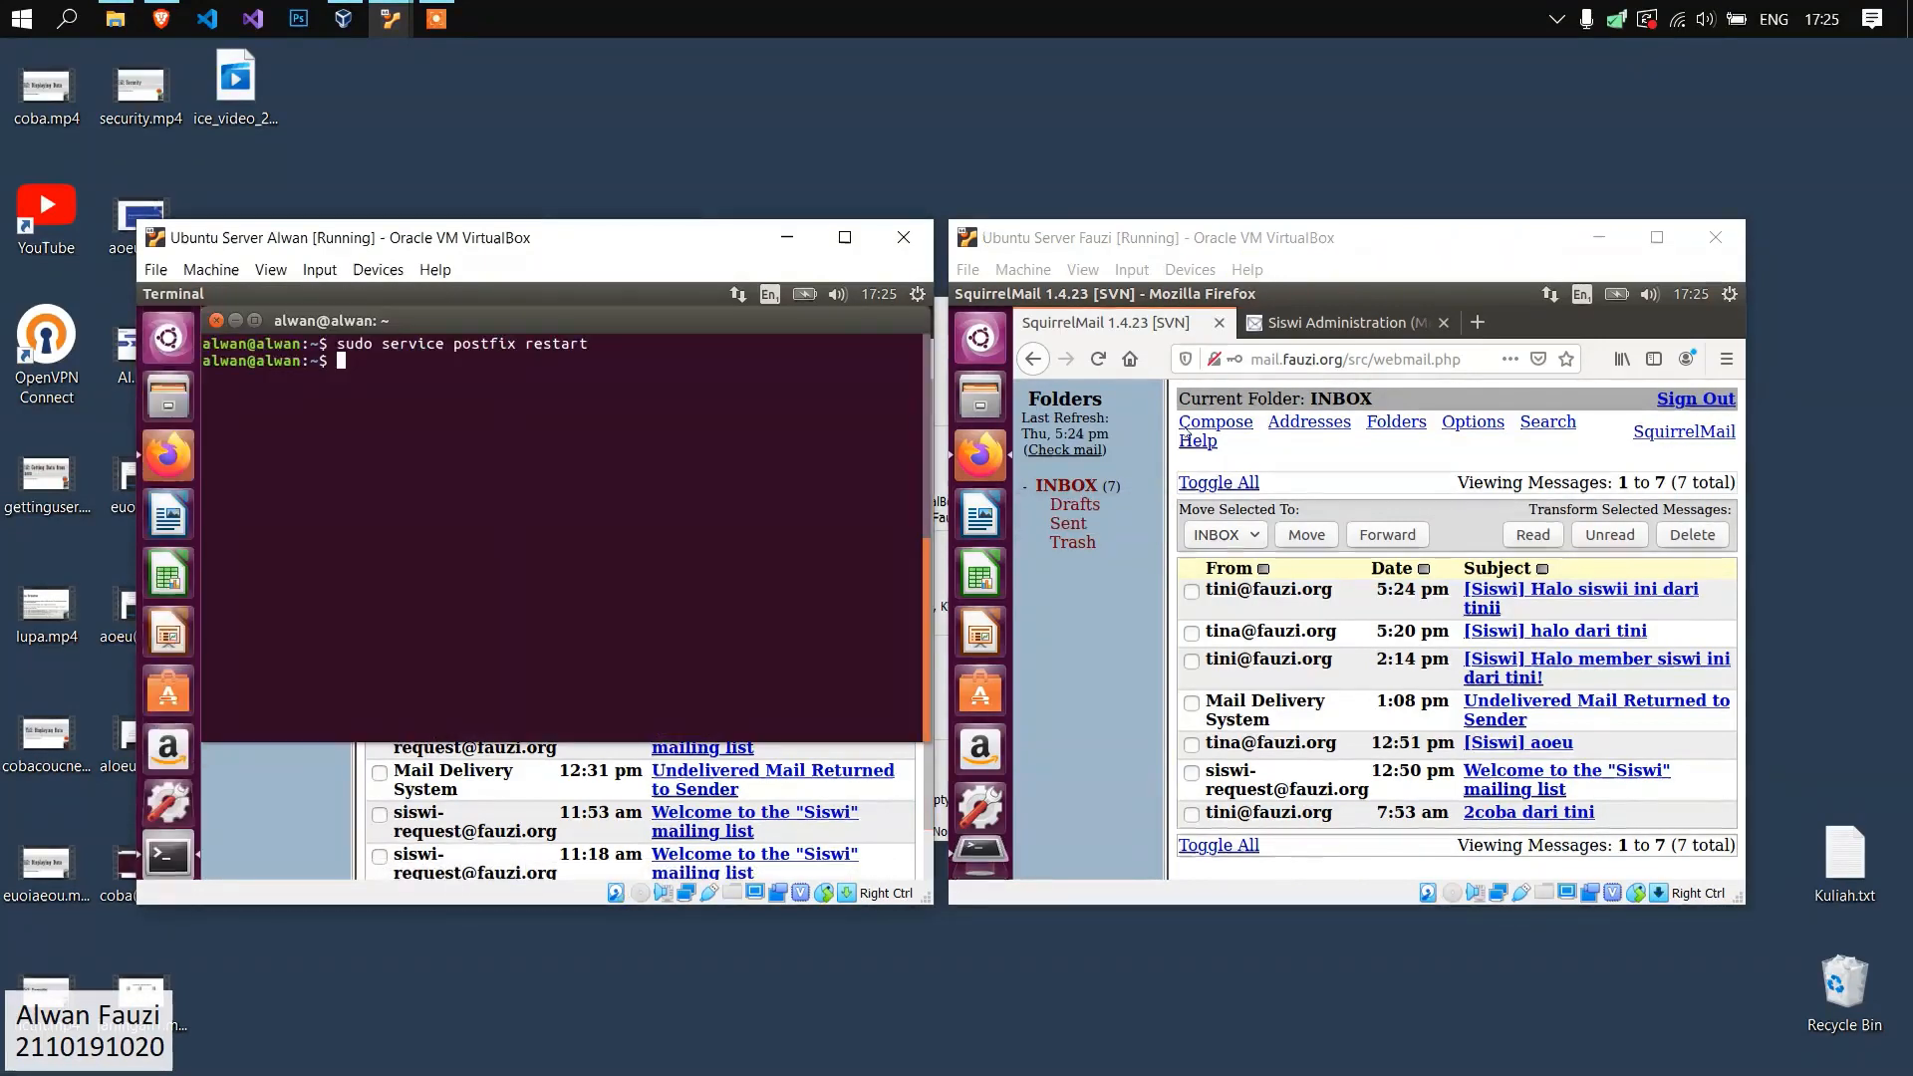
click(1599, 237)
drag(515, 252, 921, 253)
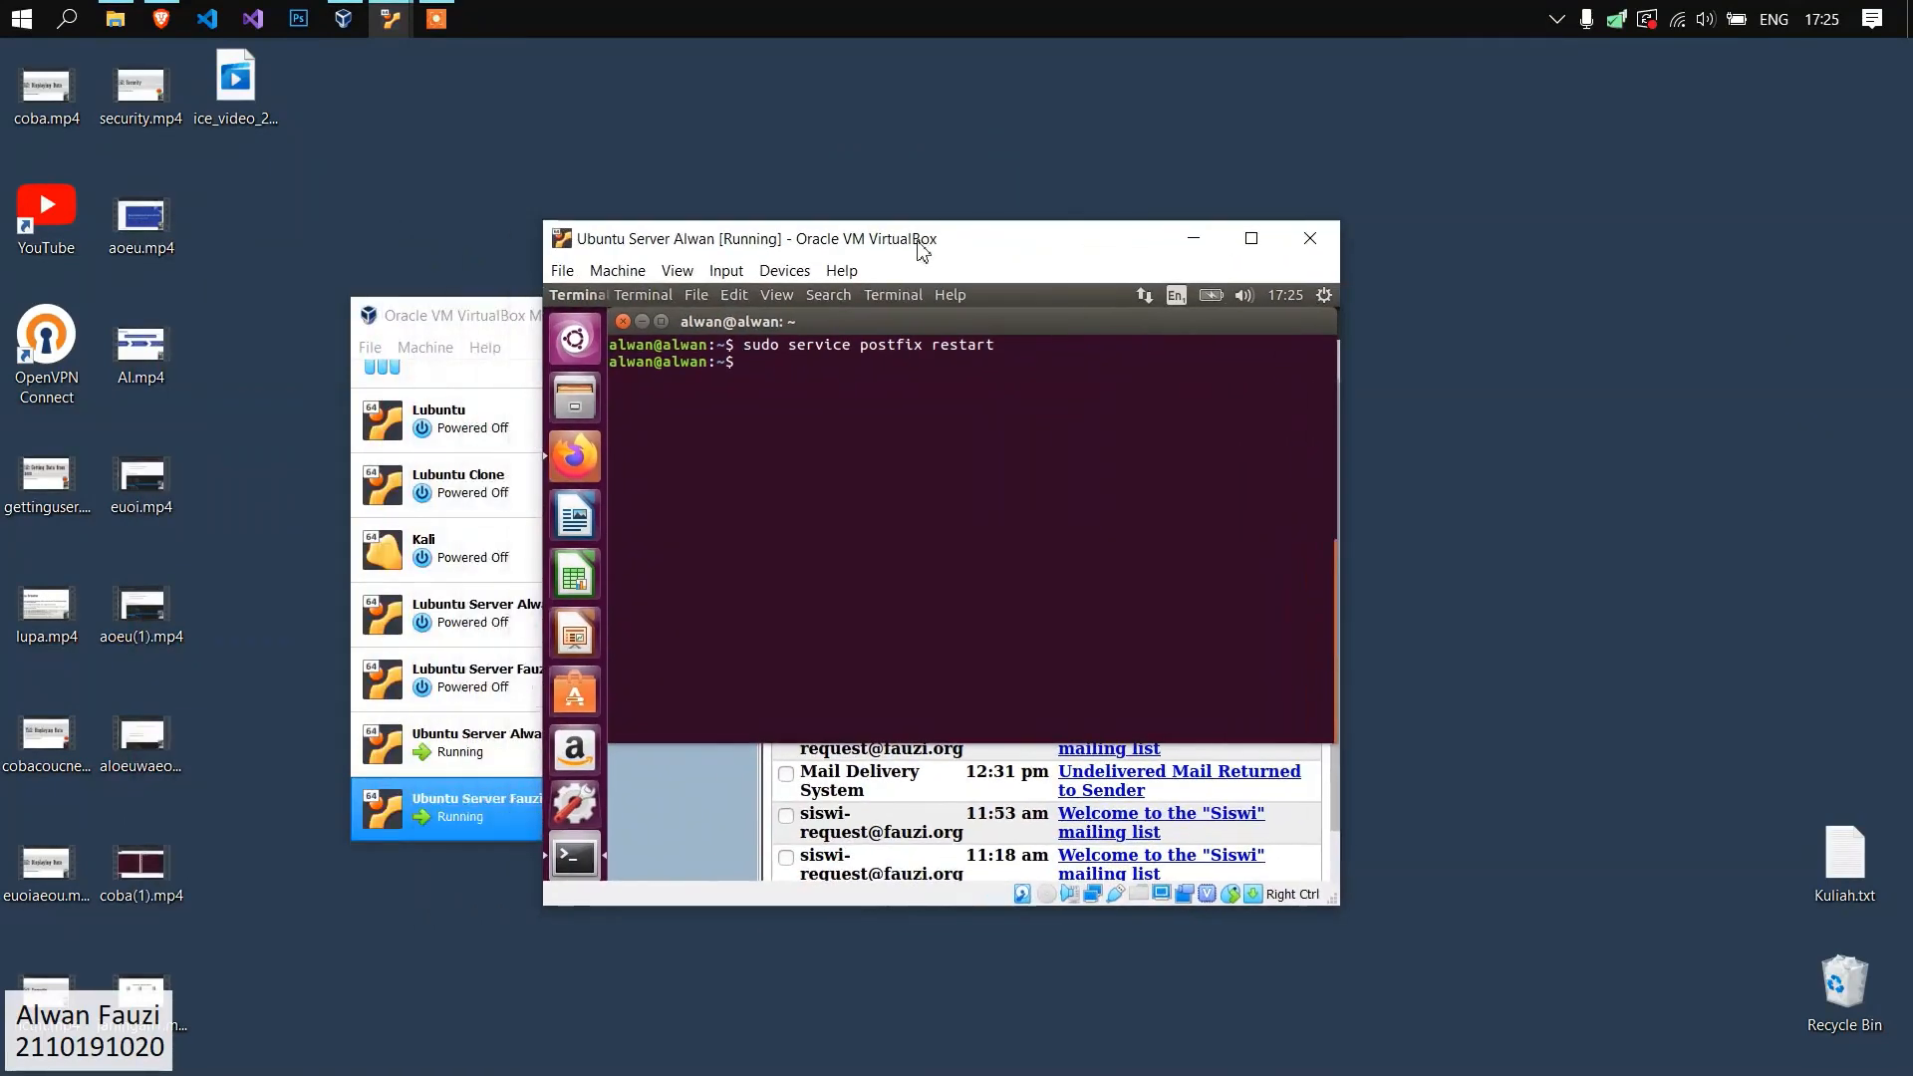
text(clear)
key(BackSpace)
key(BackSpace)
key(BackSpace)
key(BackSpace)
text(lear)
key(Return)
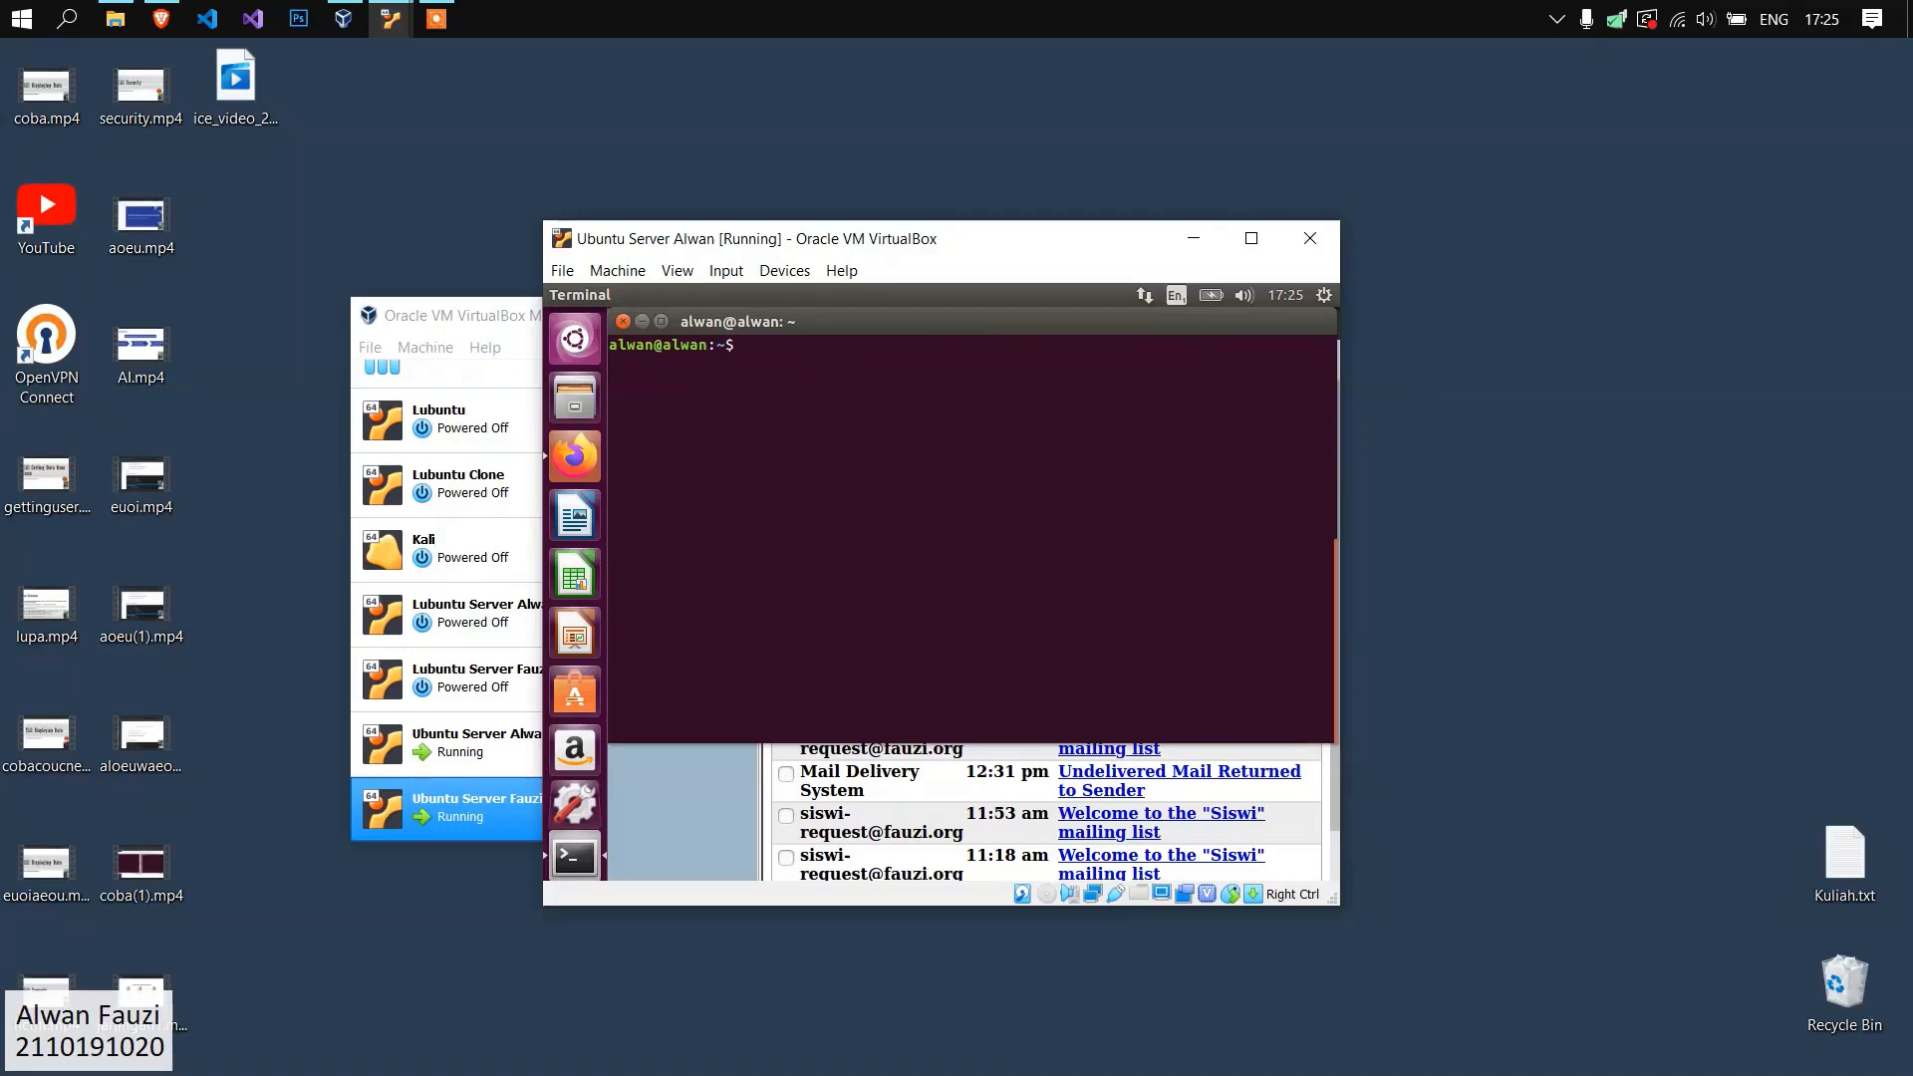
Edit /etc/resolv.conf with gedit, removing nameserver 192.168.100.14 and uncommenting nameserver 127.0.1.1, and save and close the file.
text(sudo gedit /etc/resolv.conf)
key(Return)
click(874, 412)
drag(874, 411, 610, 409)
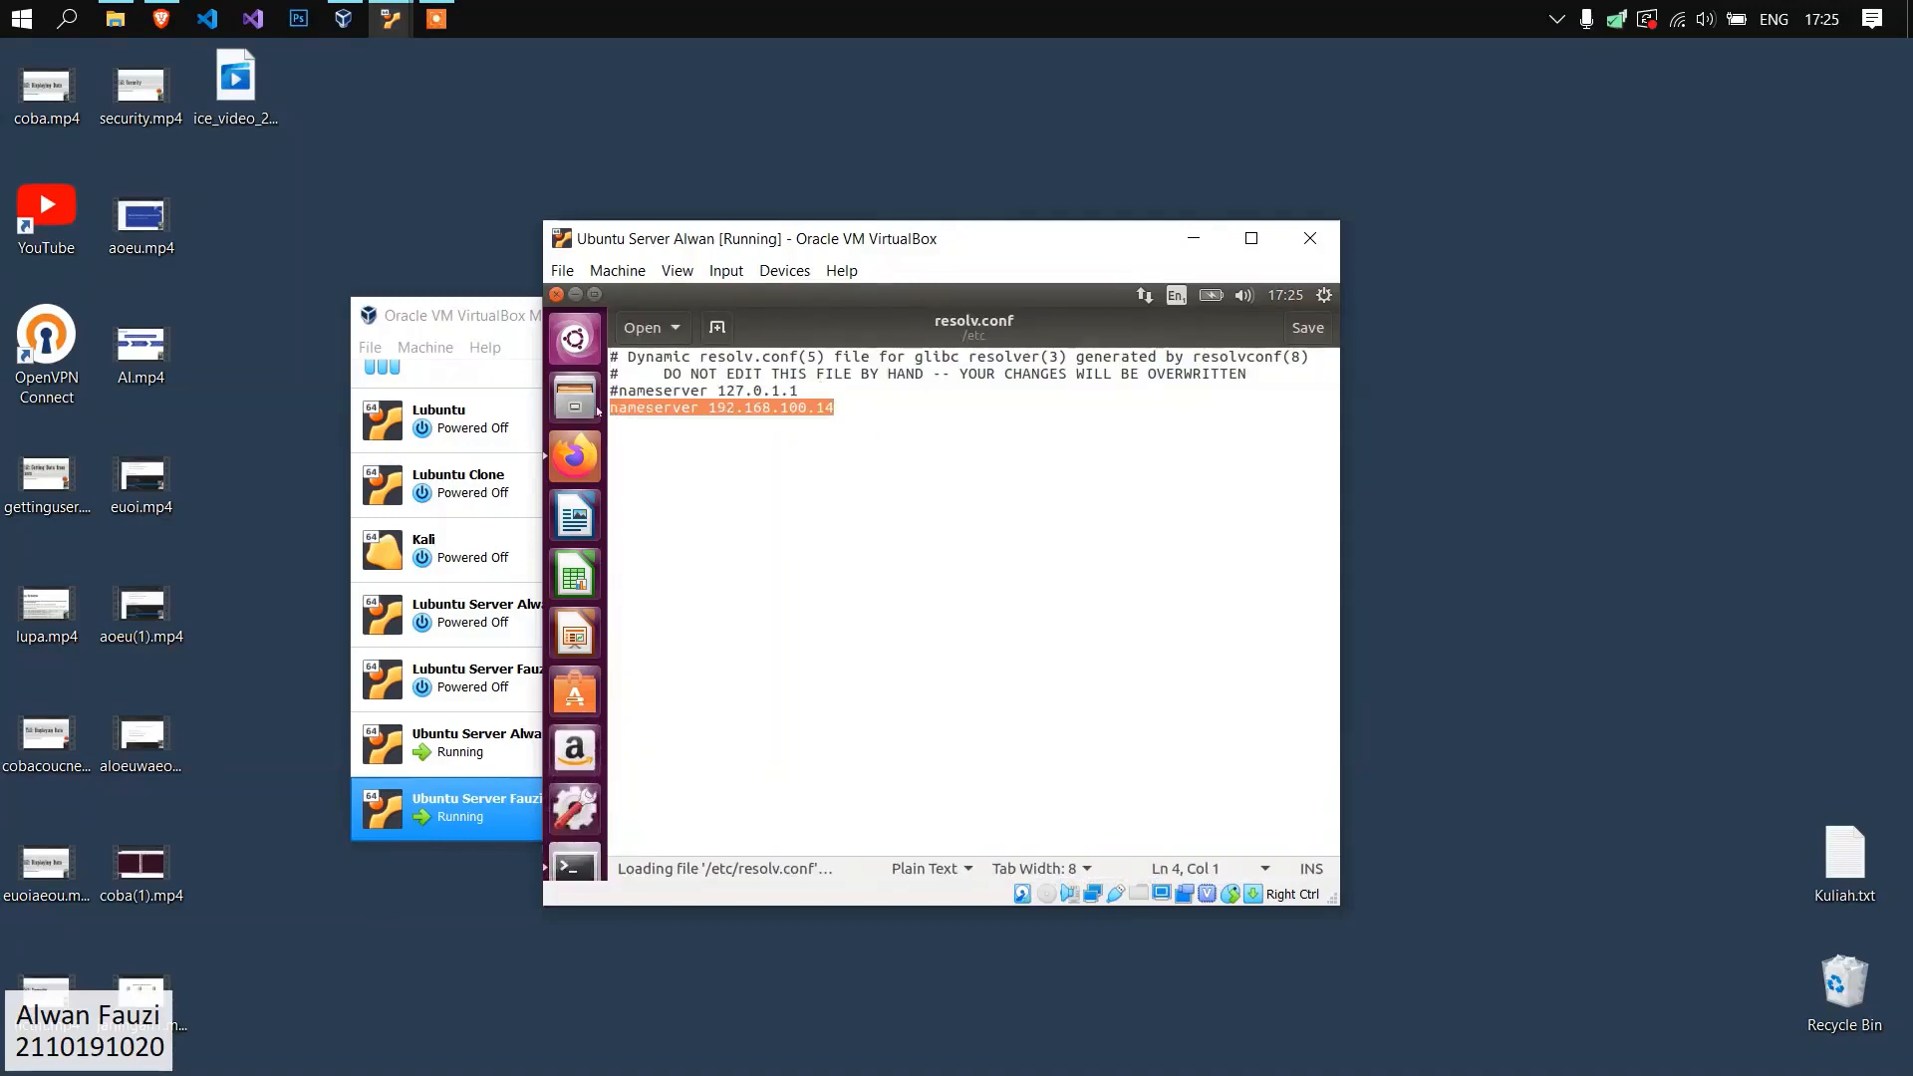
key(BackSpace)
key(Delete)
click(1146, 467)
key(ctrl+s)
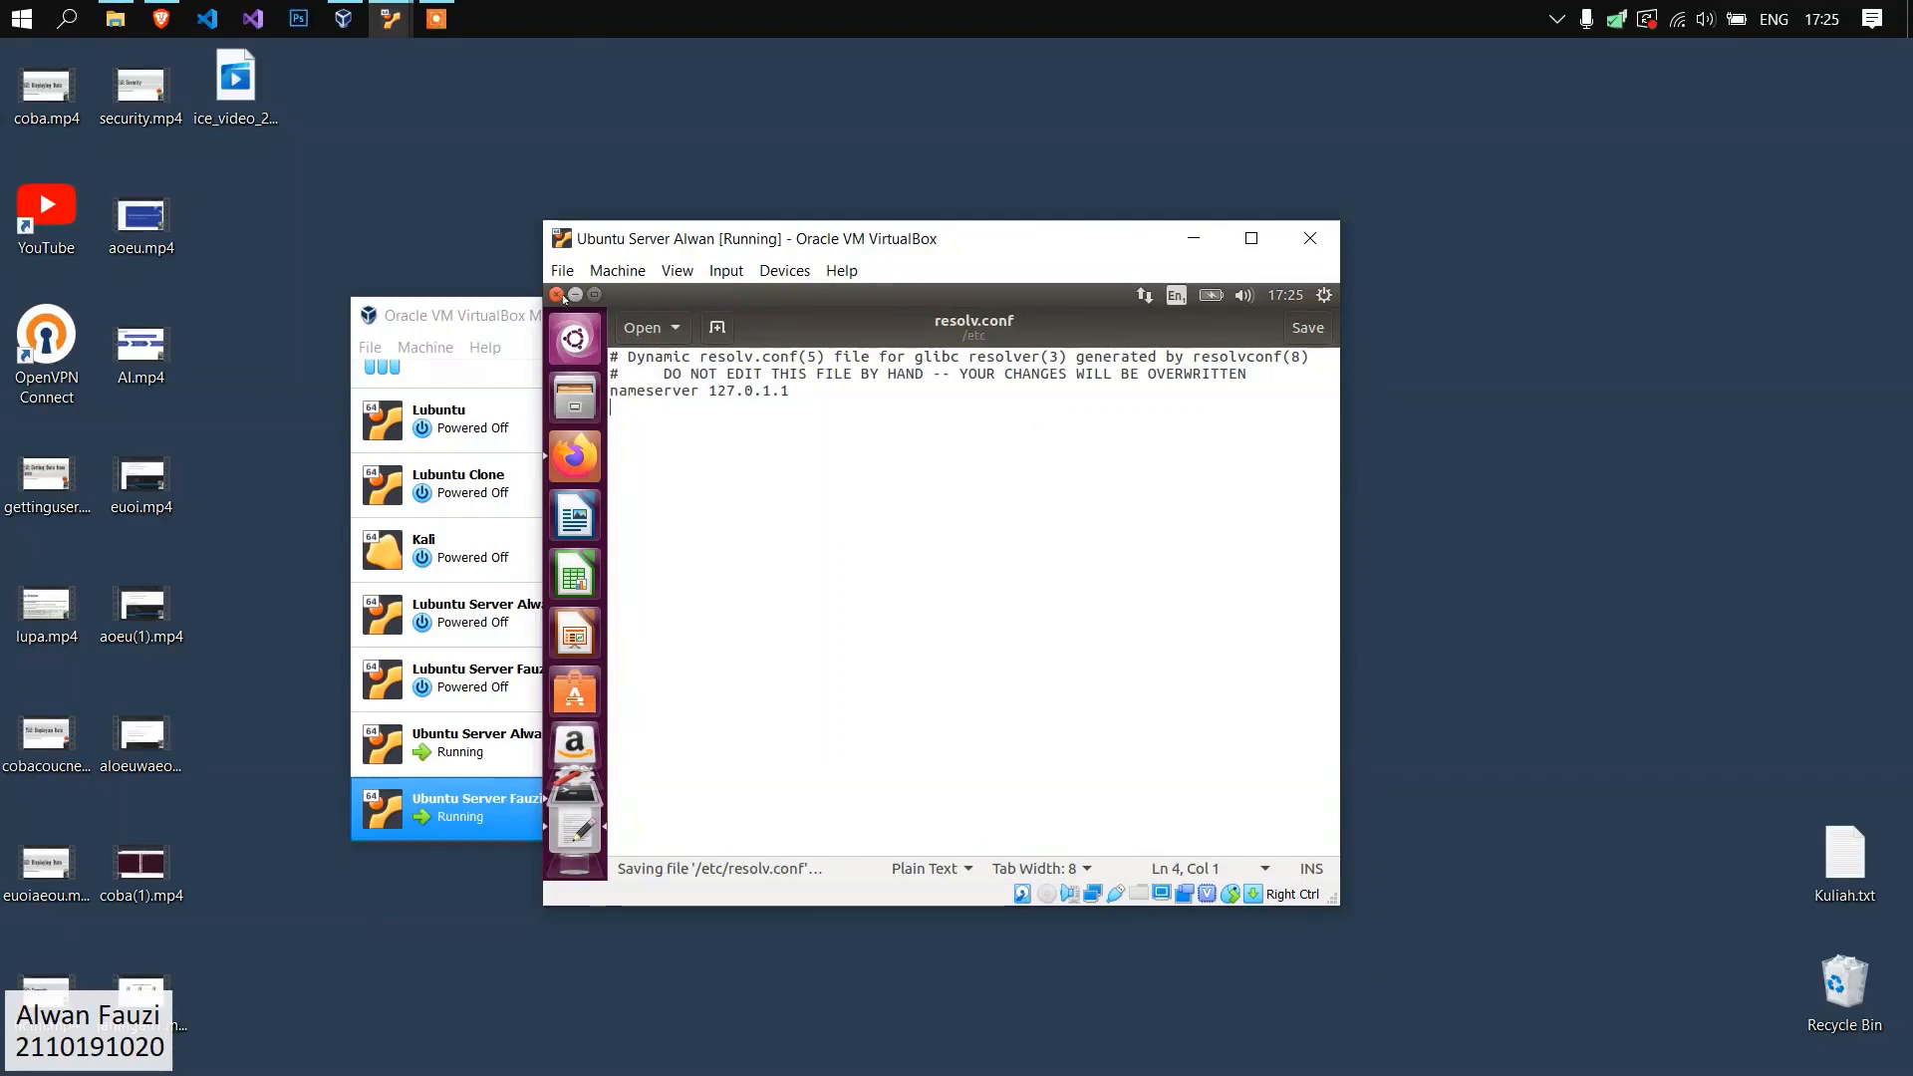
key(ctrl+q)
Install the spamassassin package with apt-get on the alwan.org server, accepting the additional sa-compile package.
text(sudo apt-get install spamassassin)
key(Return)
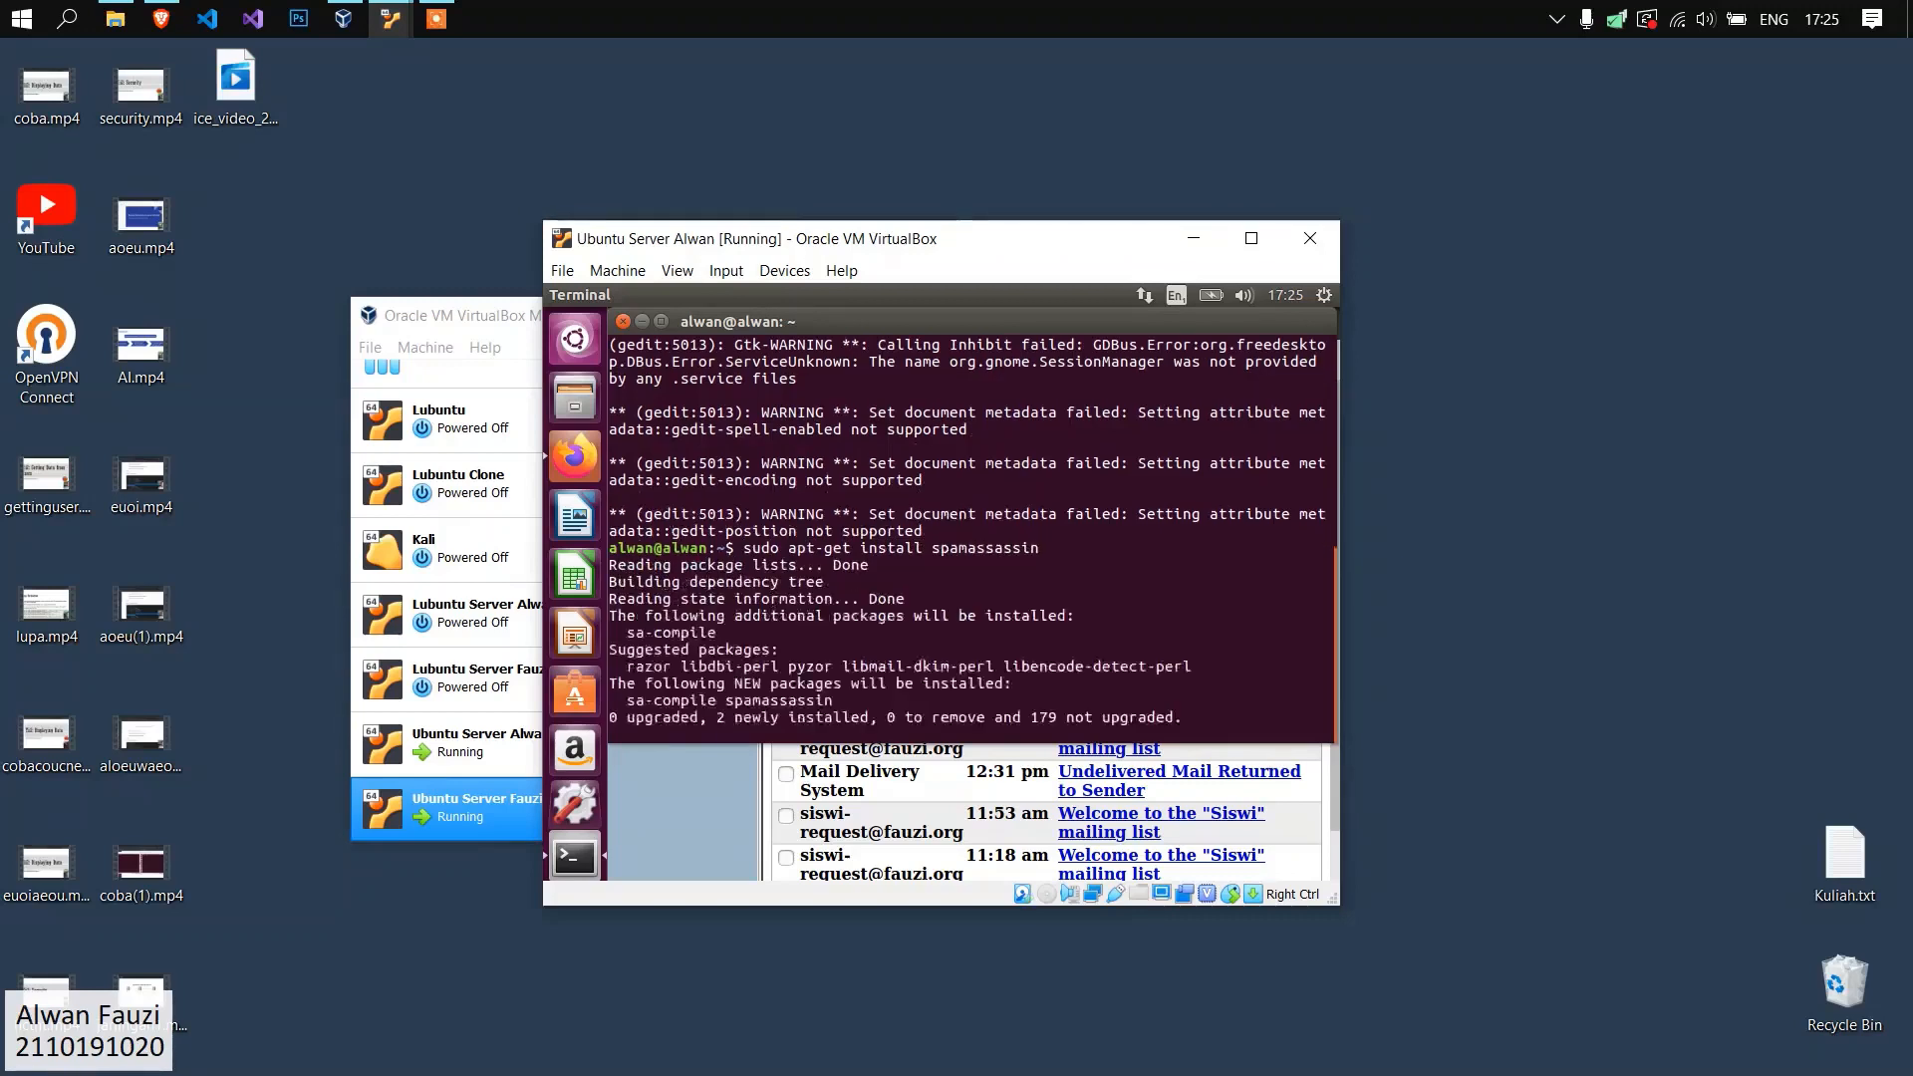
key(Return)
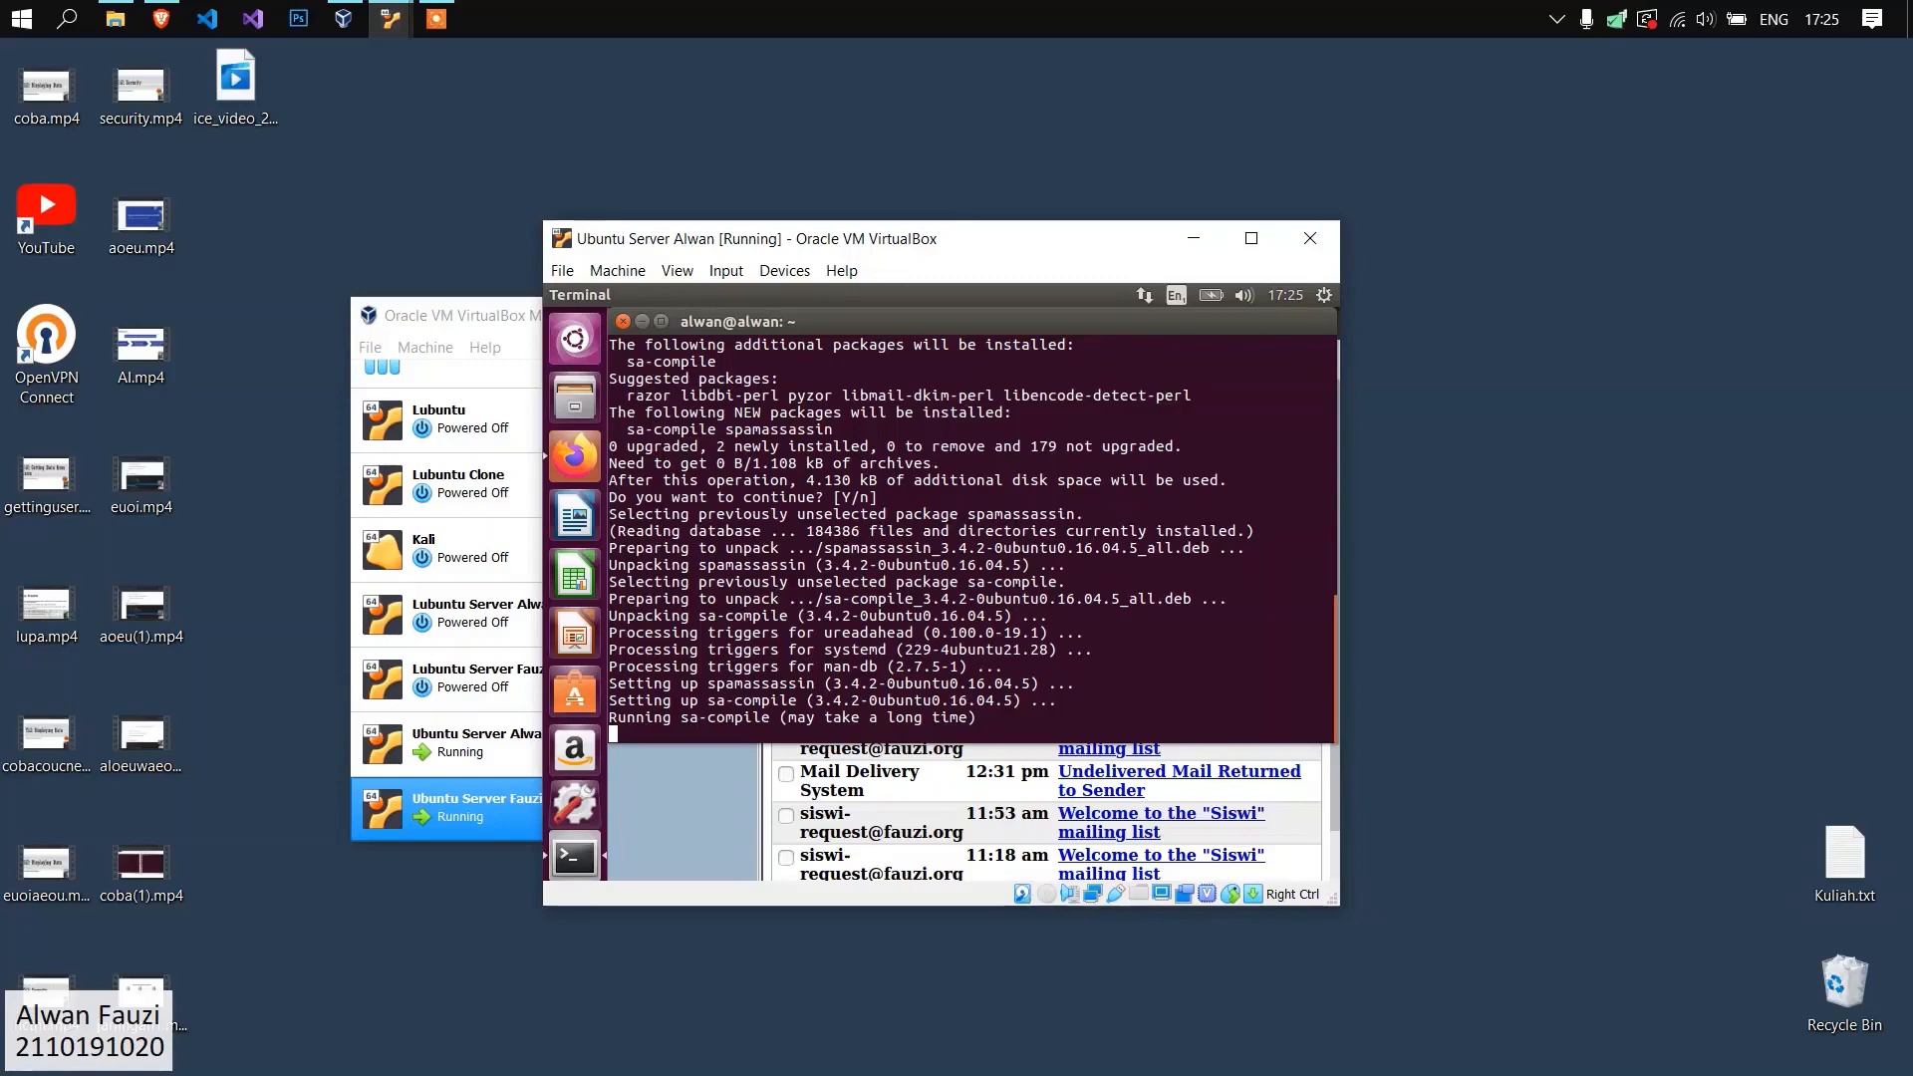
drag(1037, 243, 1034, 232)
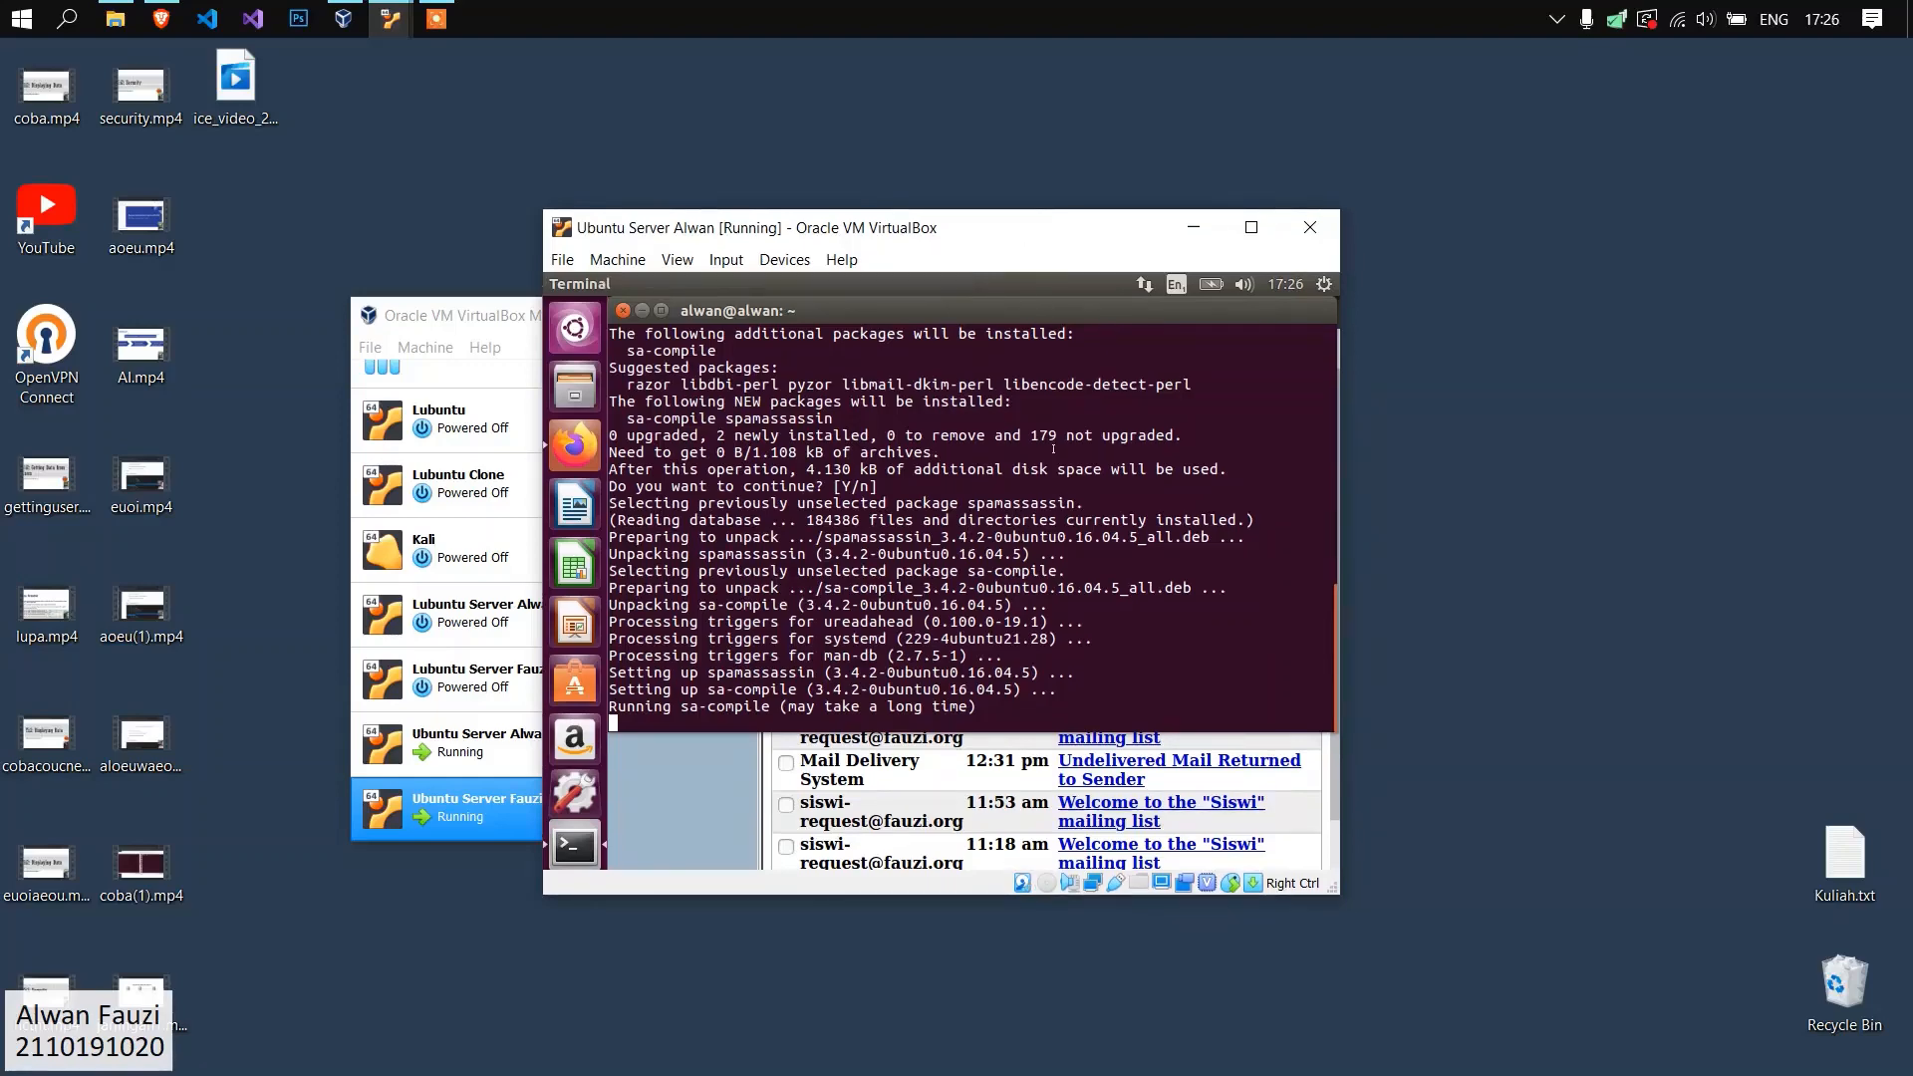
key(F7)
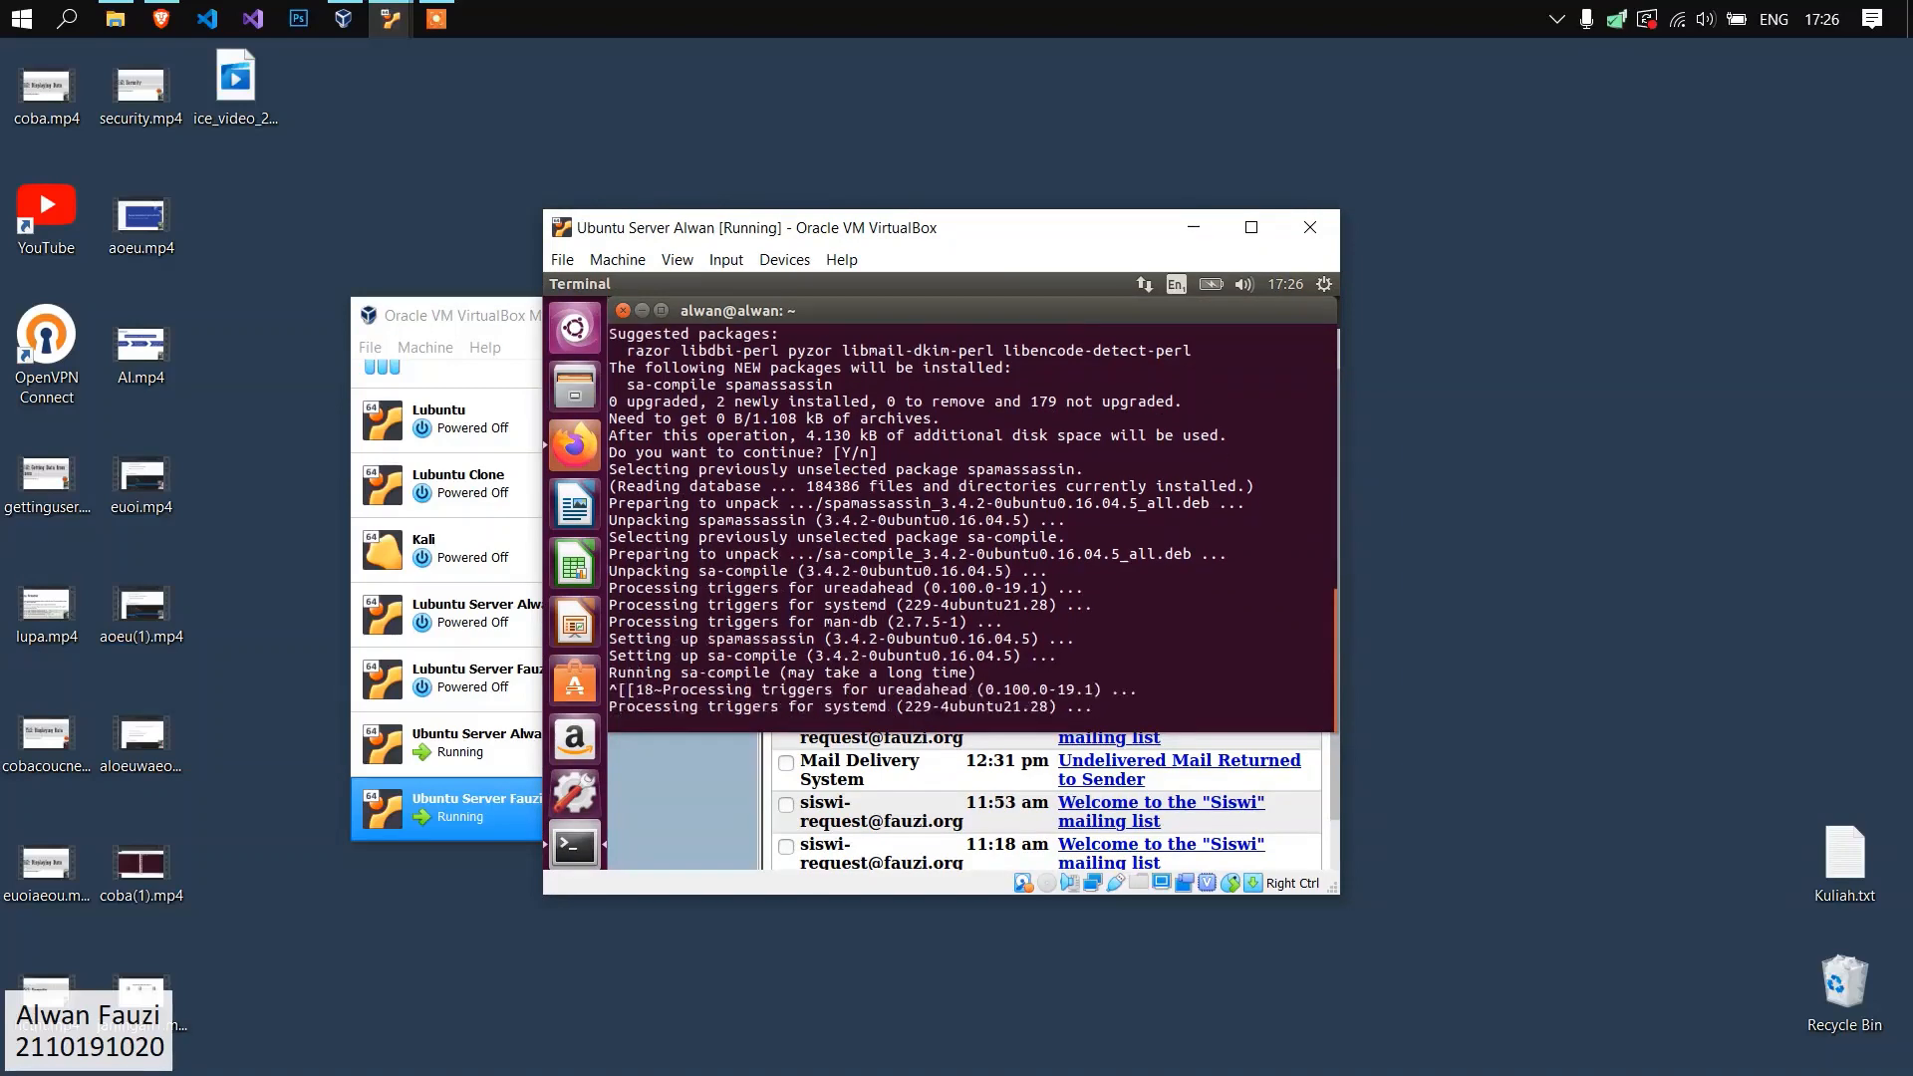
key(Return)
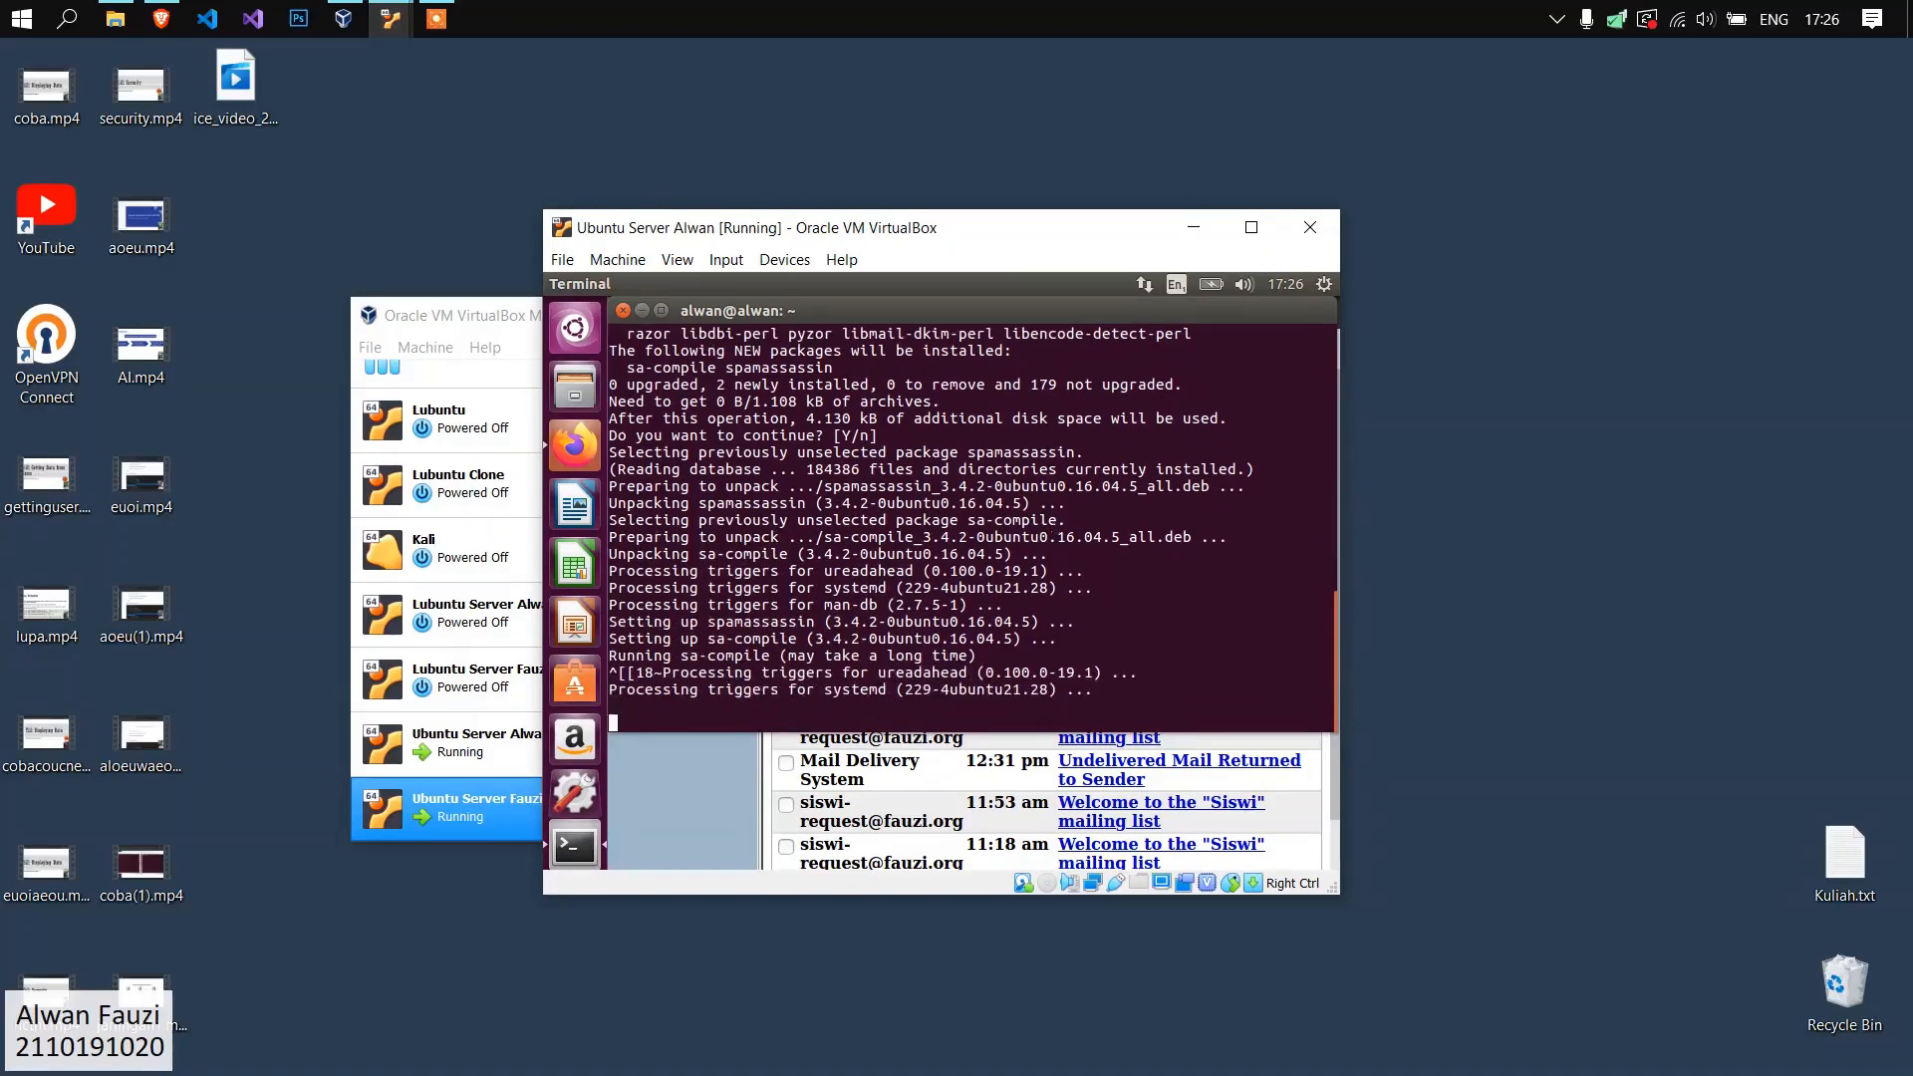
Clear the installation output from the alwan.org server's terminal and leave the terminal ready for input.
text(clear)
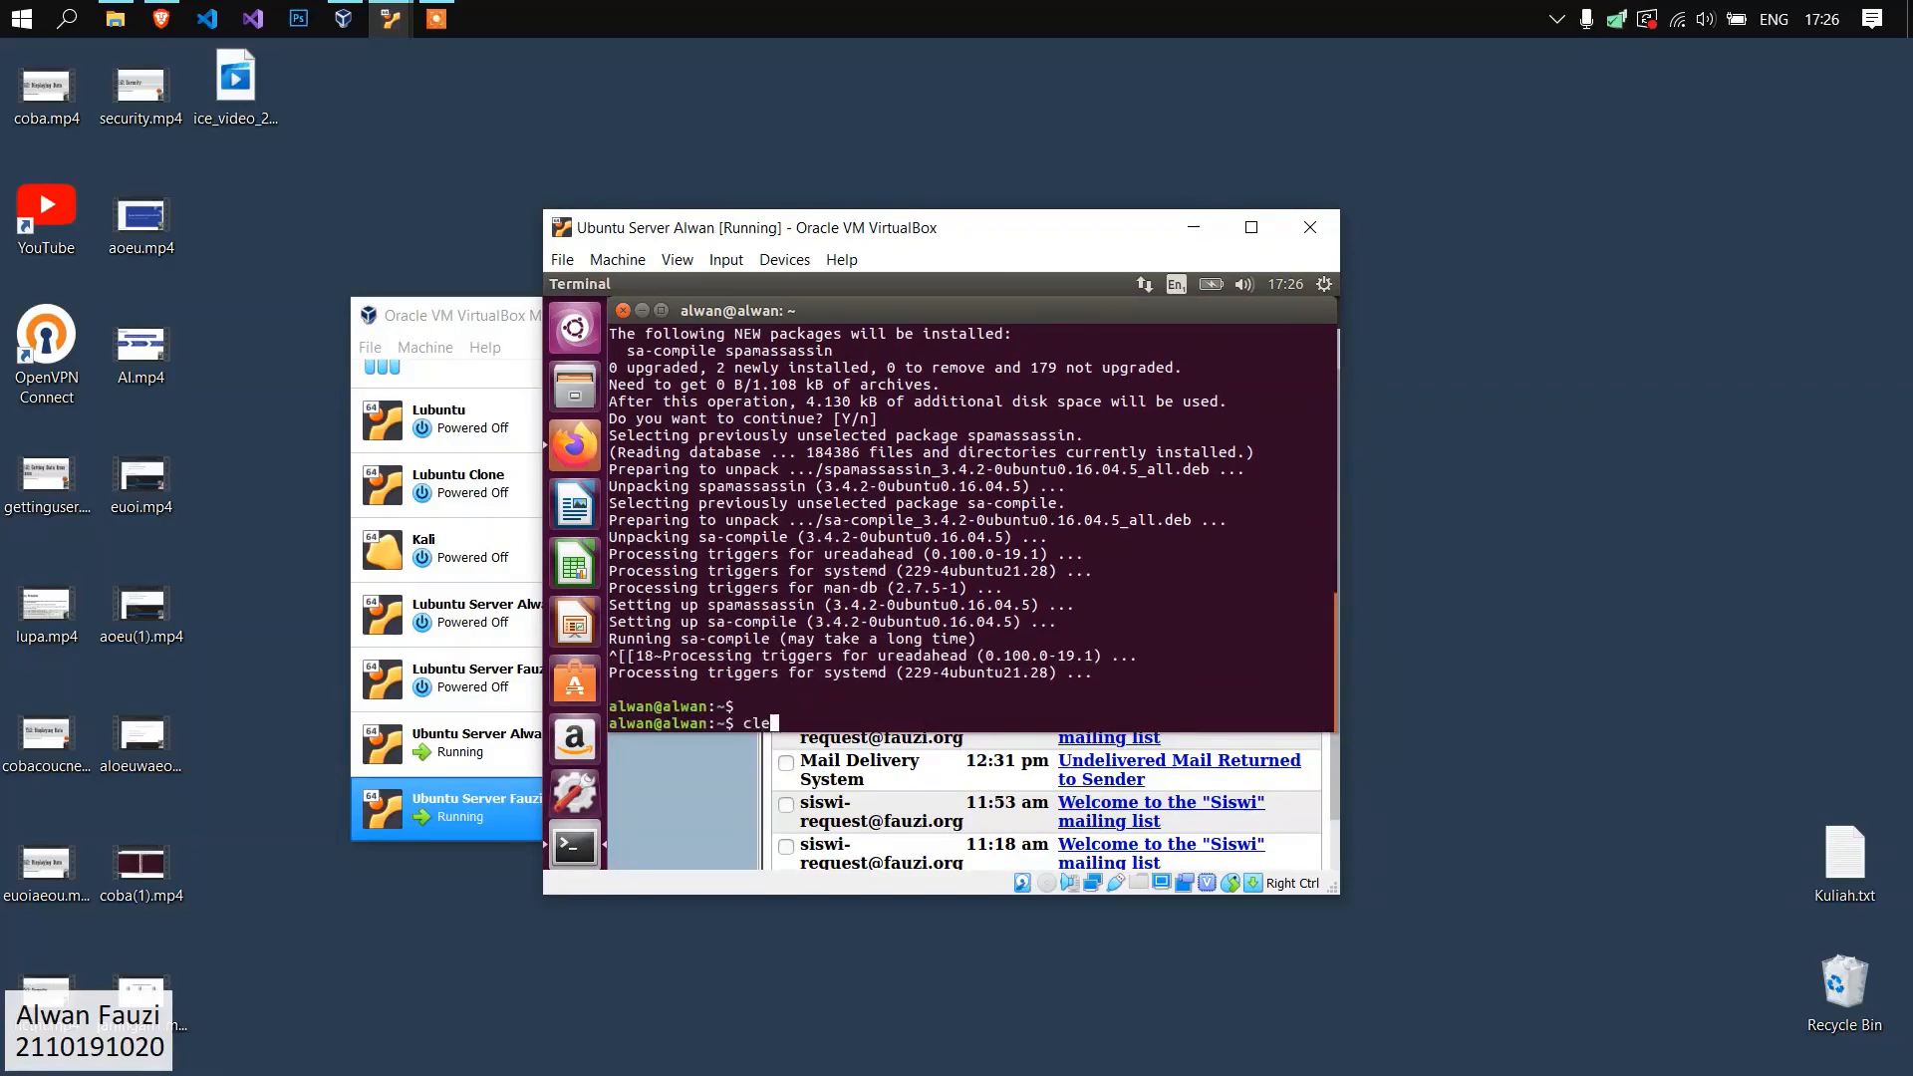
key(Return)
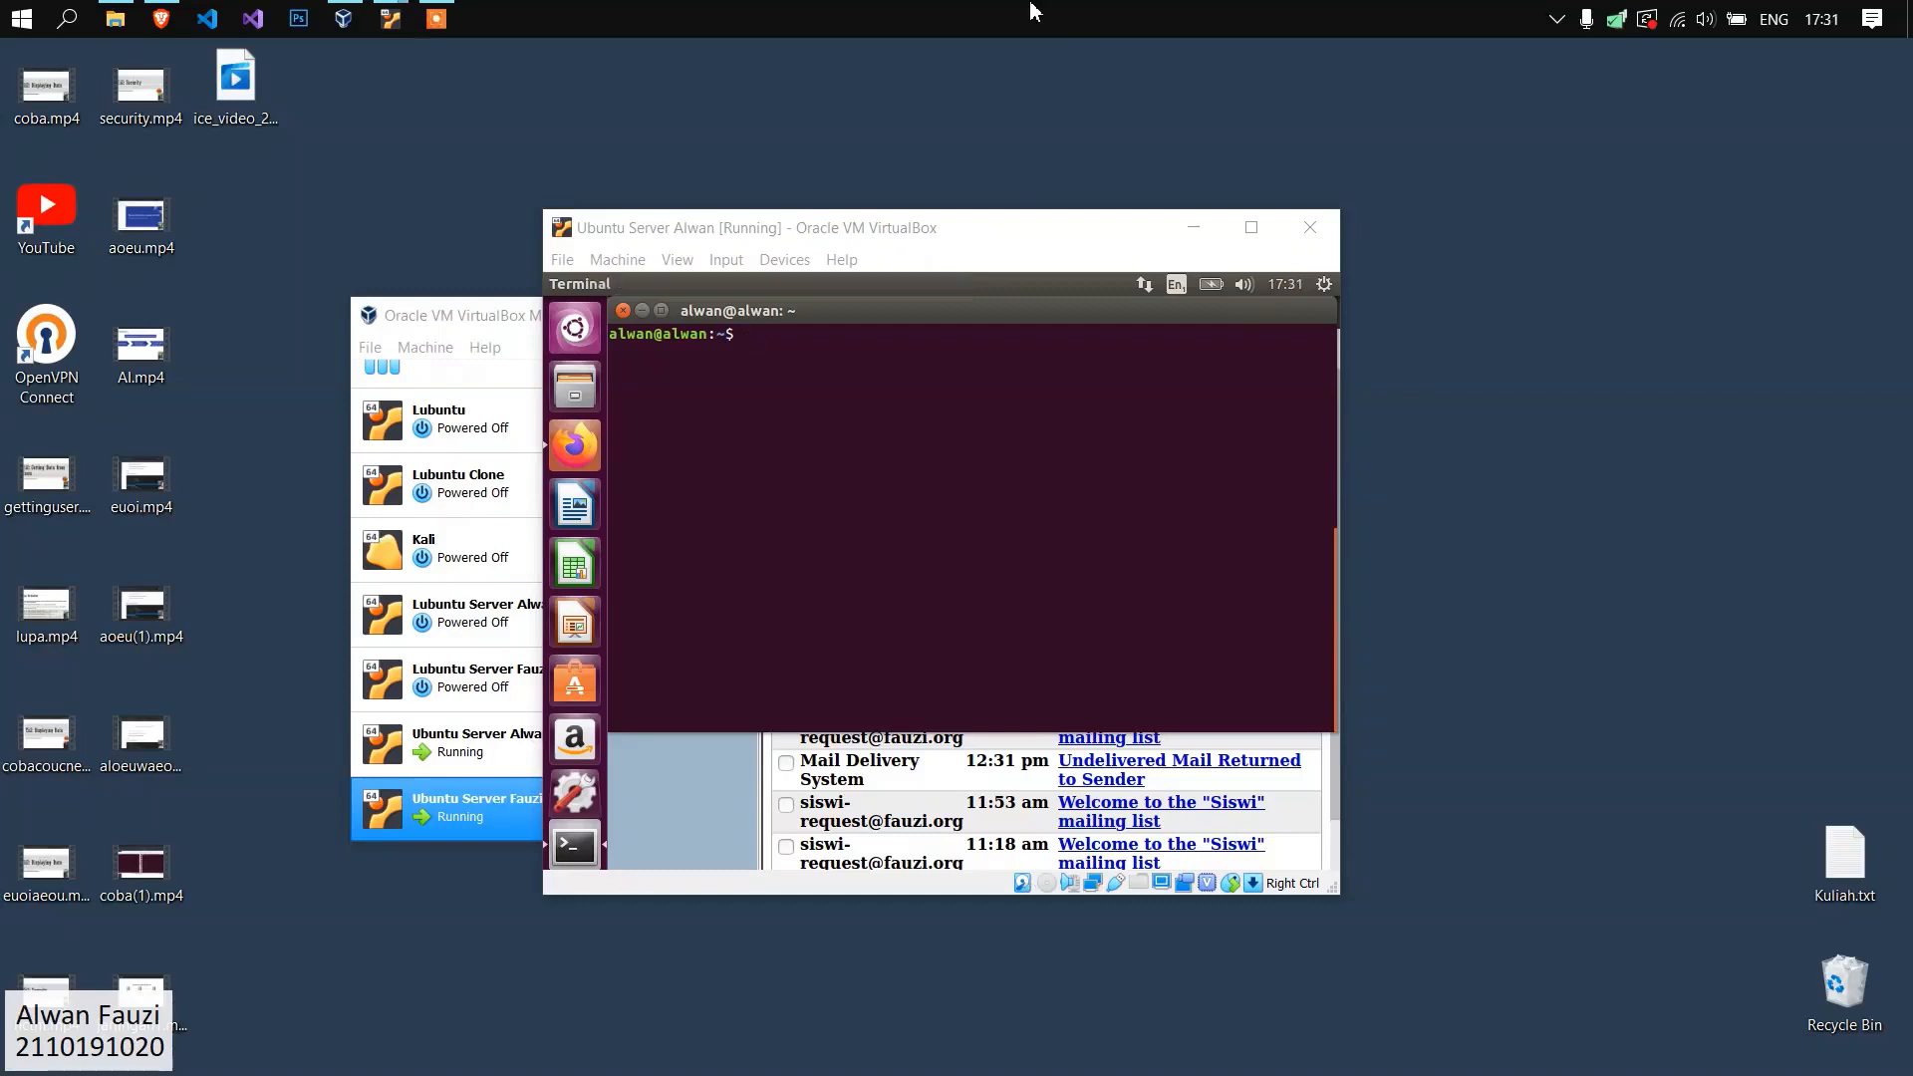
click(1025, 385)
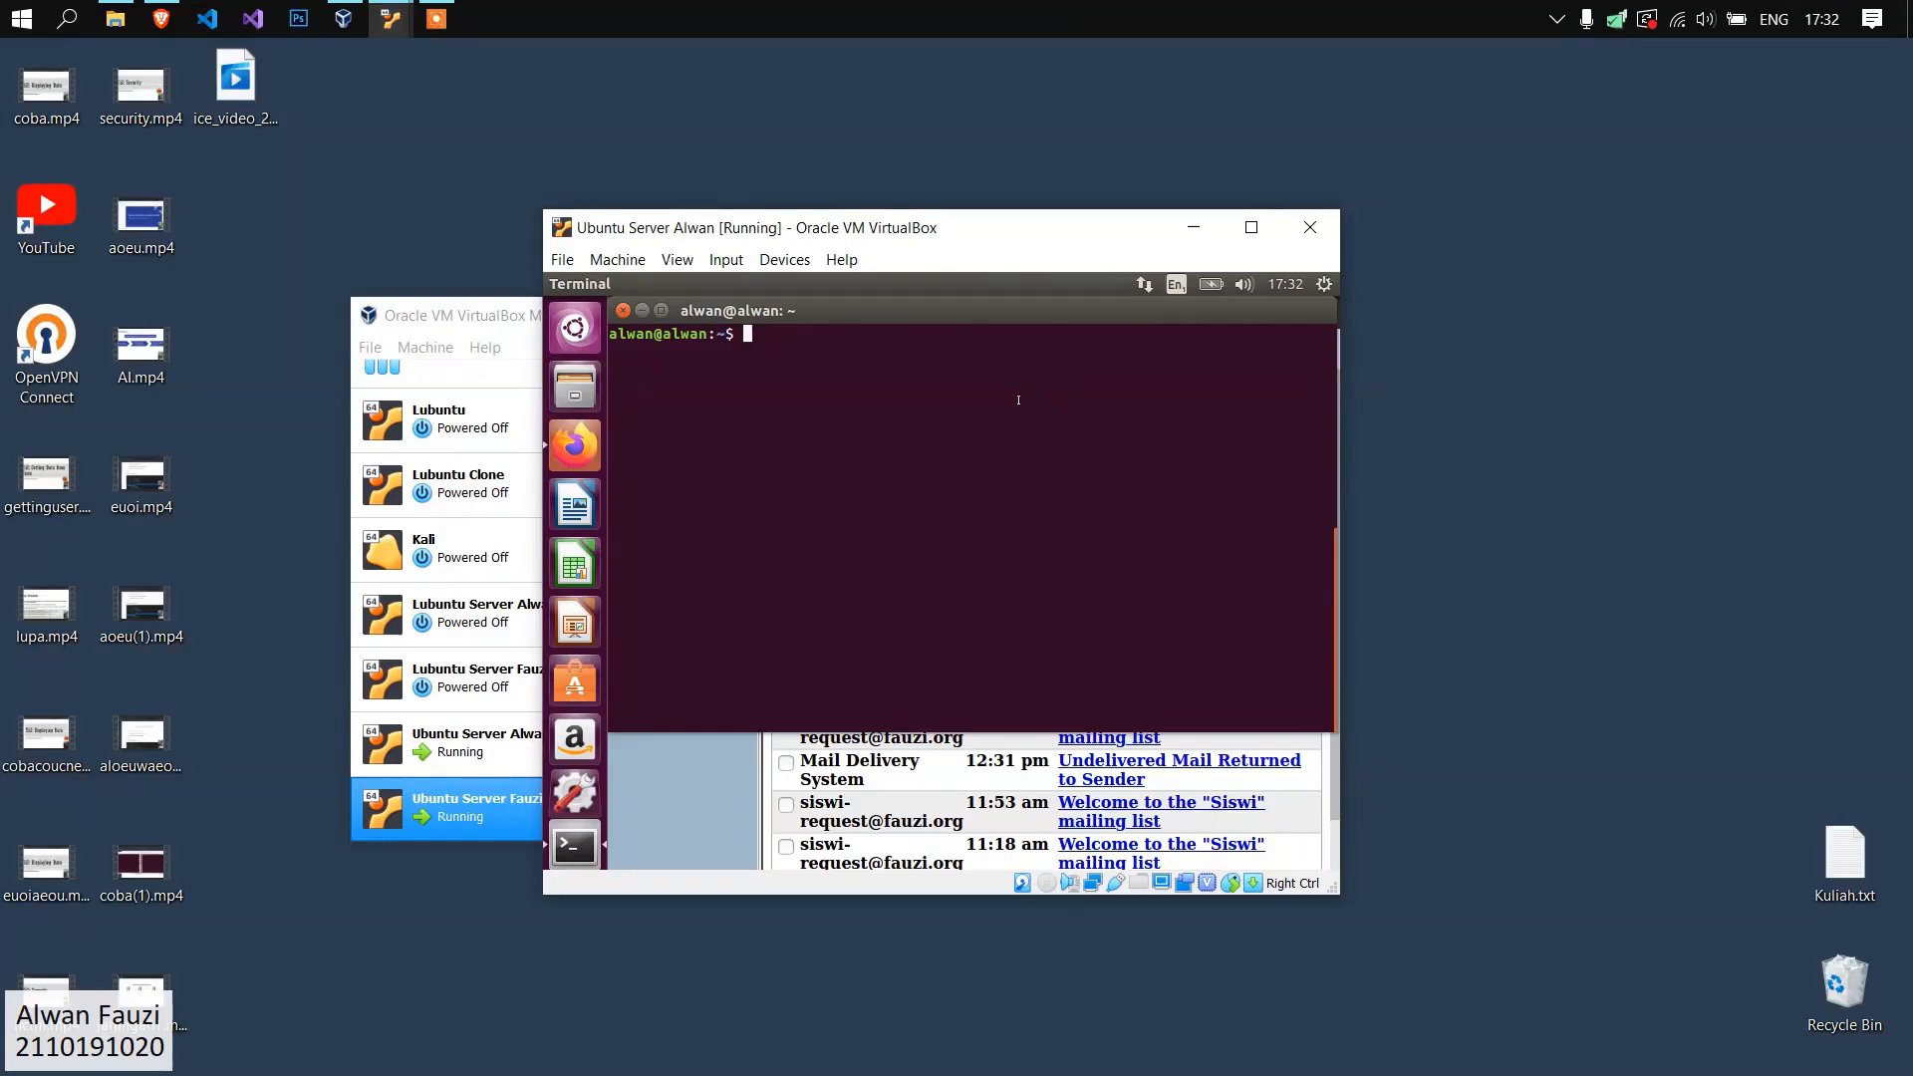
Try to add a user named spamd with login disabled on the alwan.org server, and clear the terminal output.
text(sudo adduser spamd --disabl)
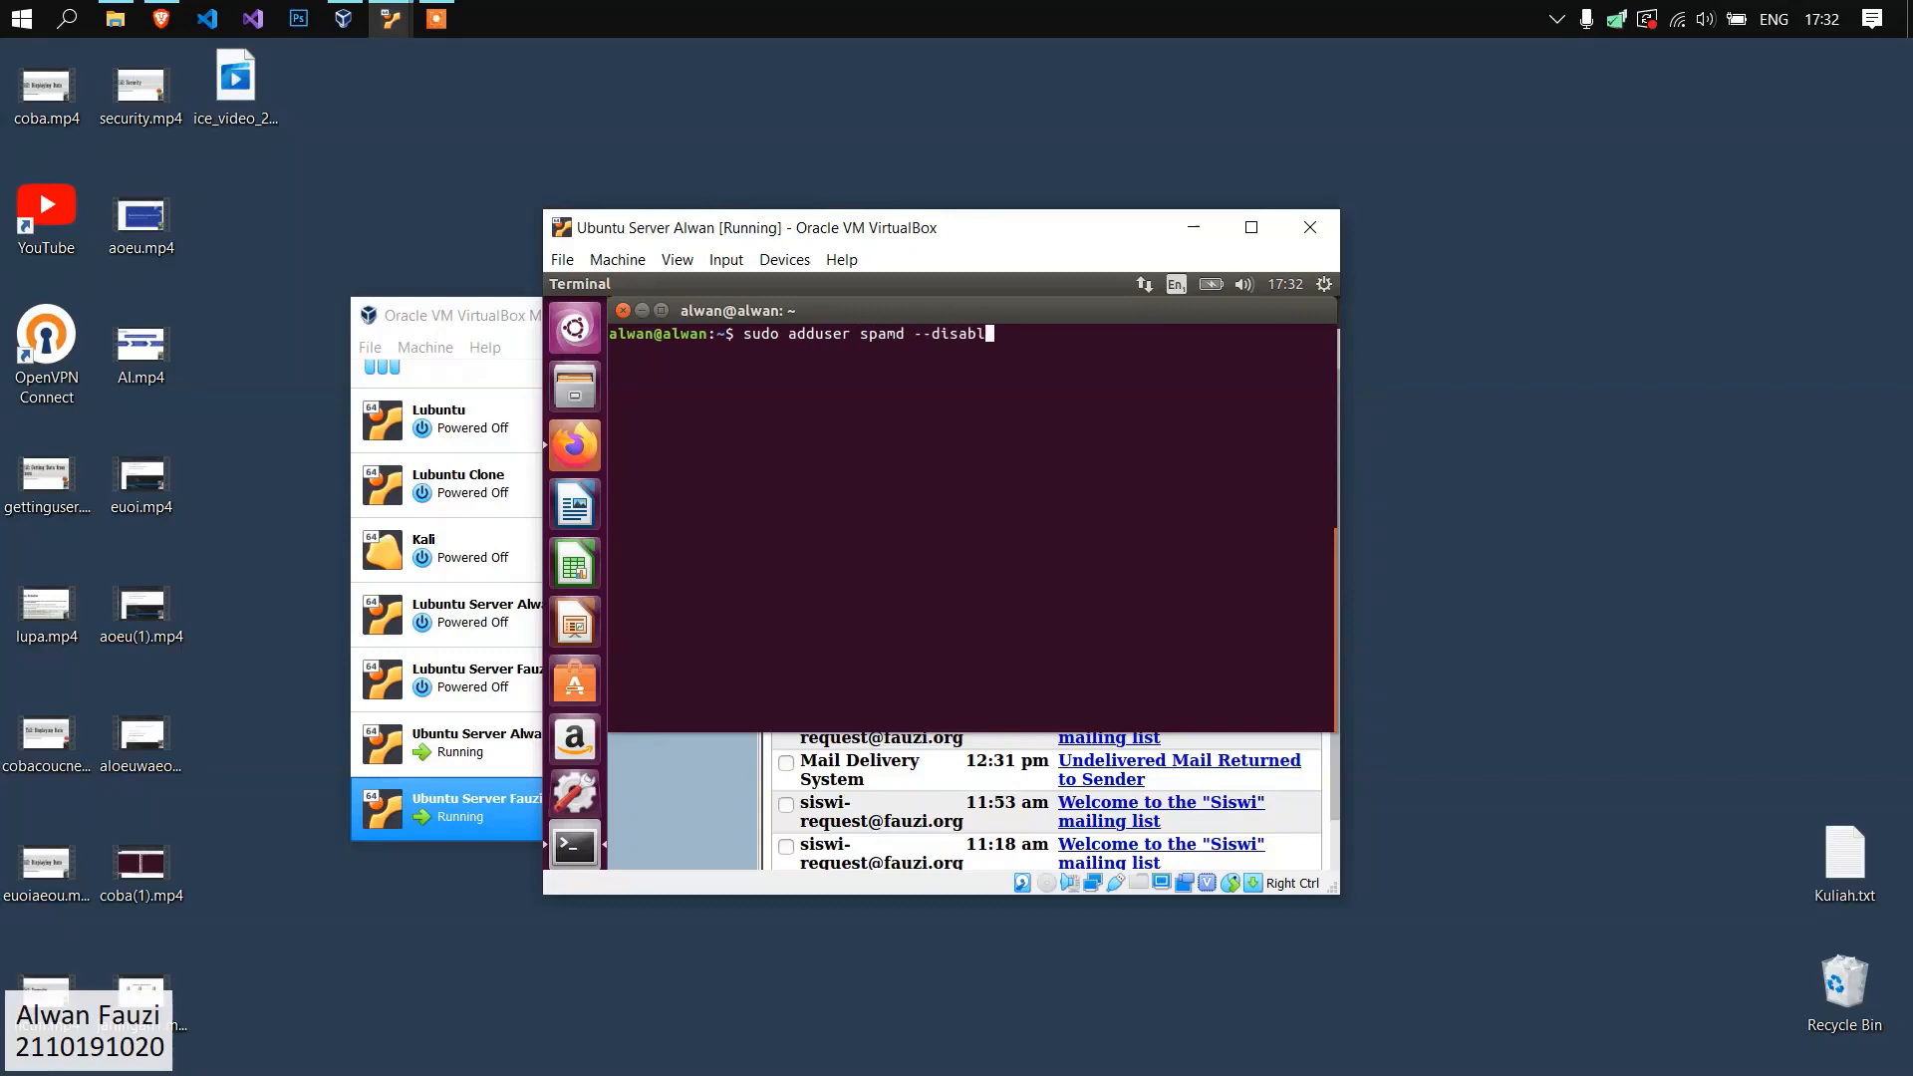
text(ed-login)
key(Return)
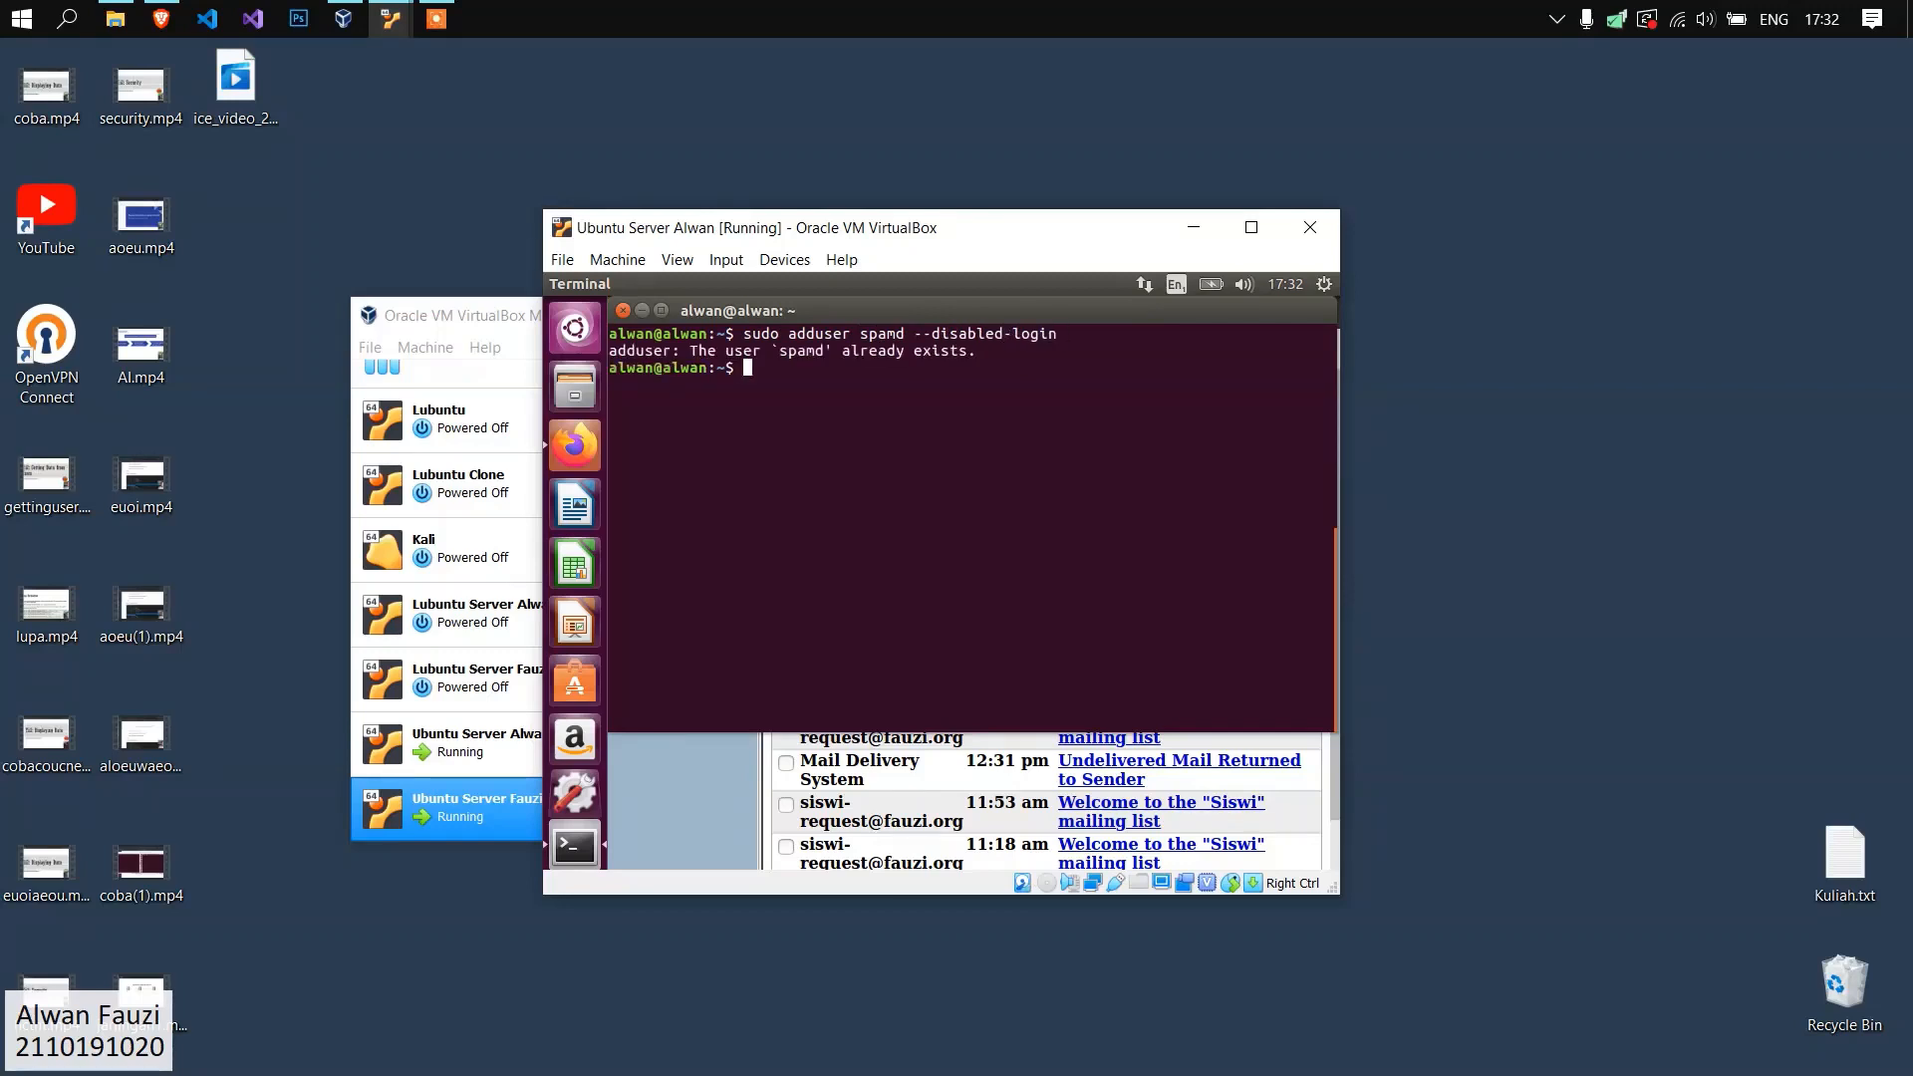
text(clear)
key(Return)
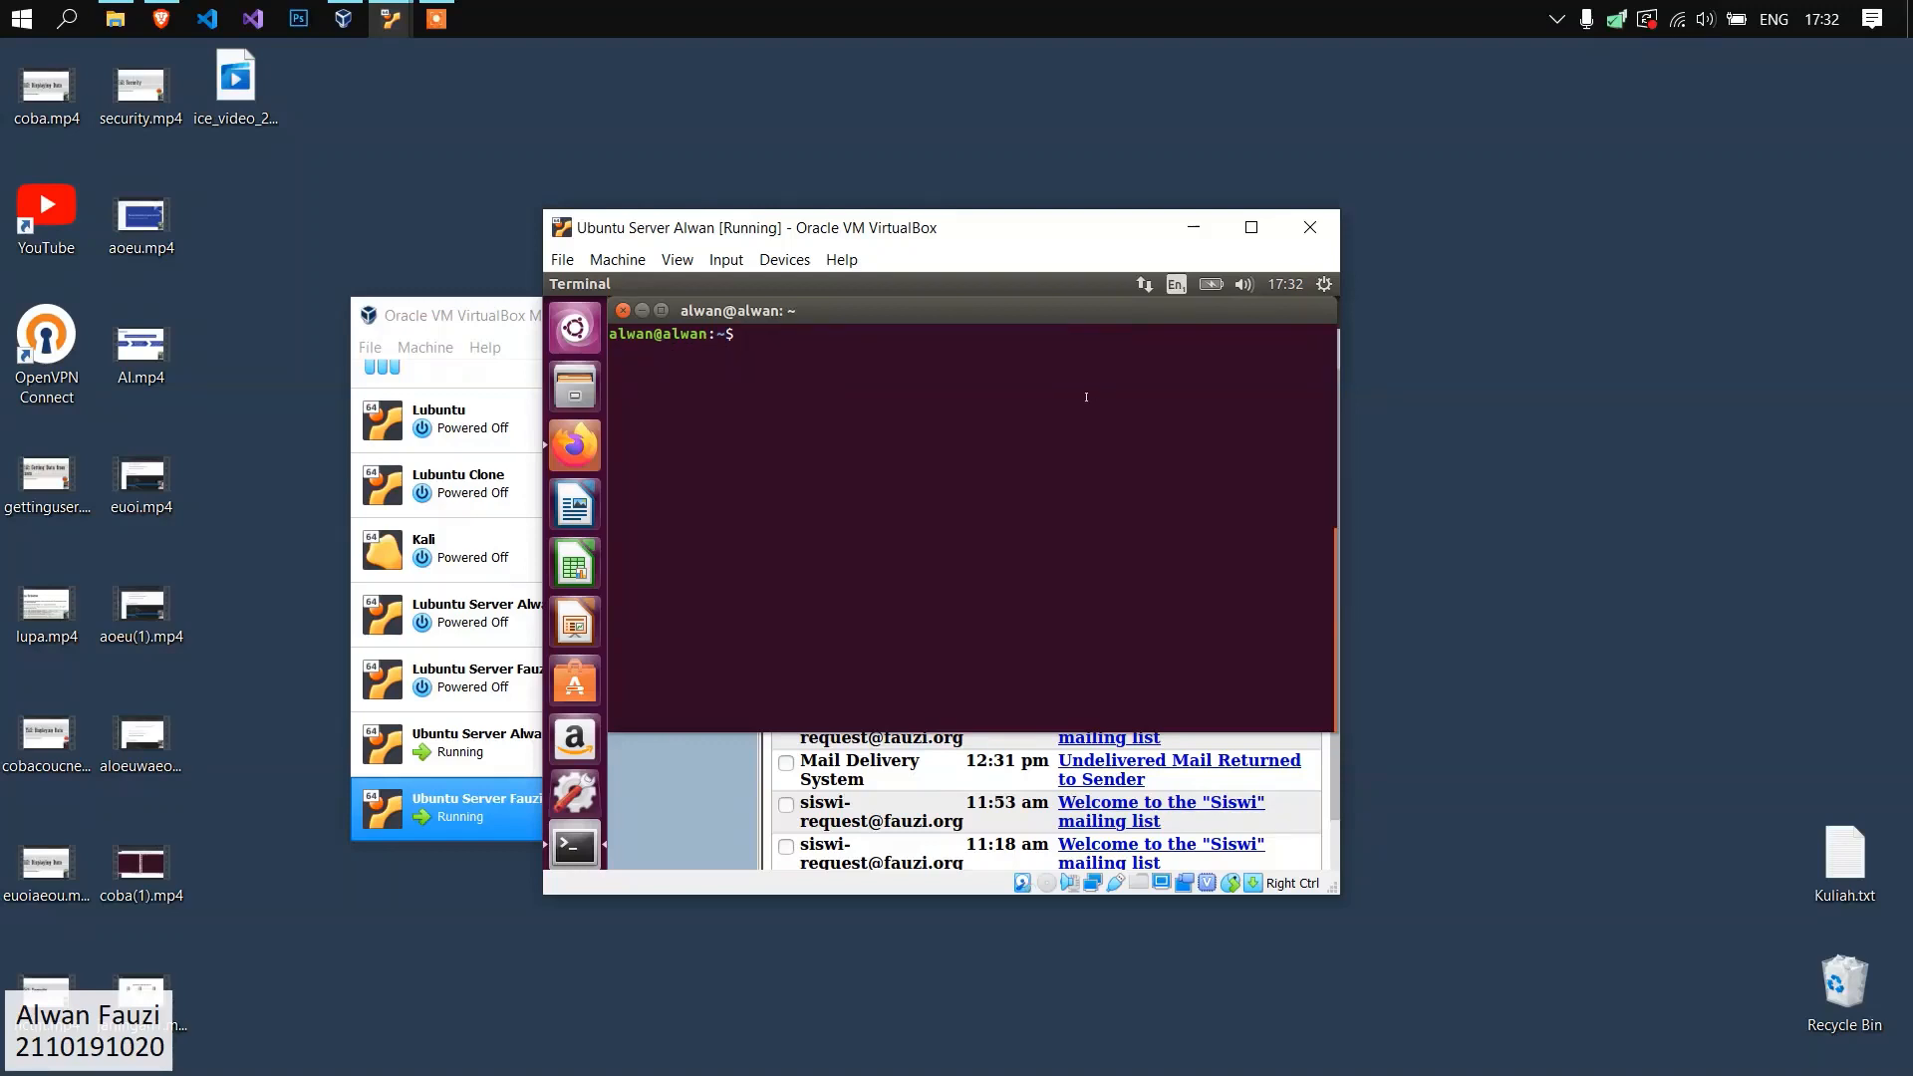
Start the spamassassin service on the alwan.org server with root privileges.
text(sudo service spamassassin sta)
text(rt)
key(Return)
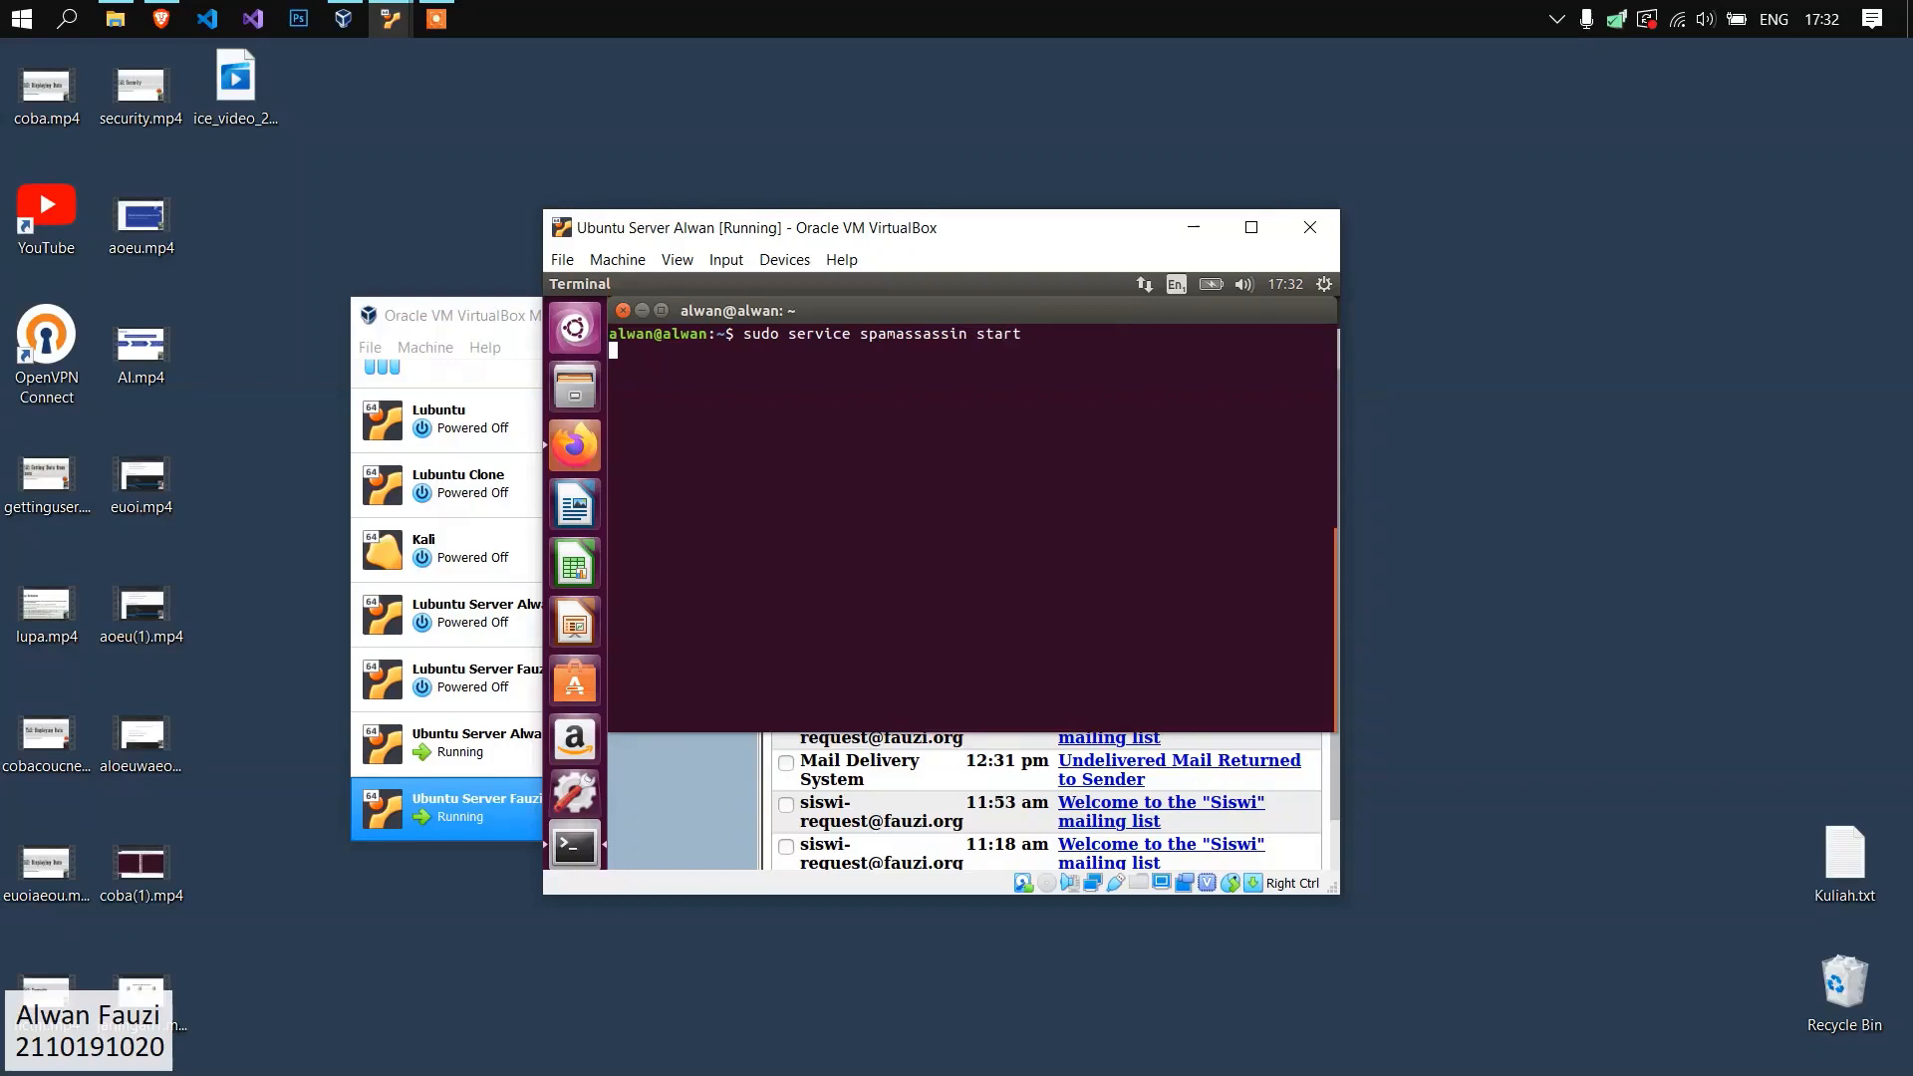
Check the status of the spamassassin service, leave the status report, and clear the terminal.
key(Up)
key(BackSpace)
key(BackSpace)
key(BackSpace)
key(BackSpace)
text(tatuts)
key(Return)
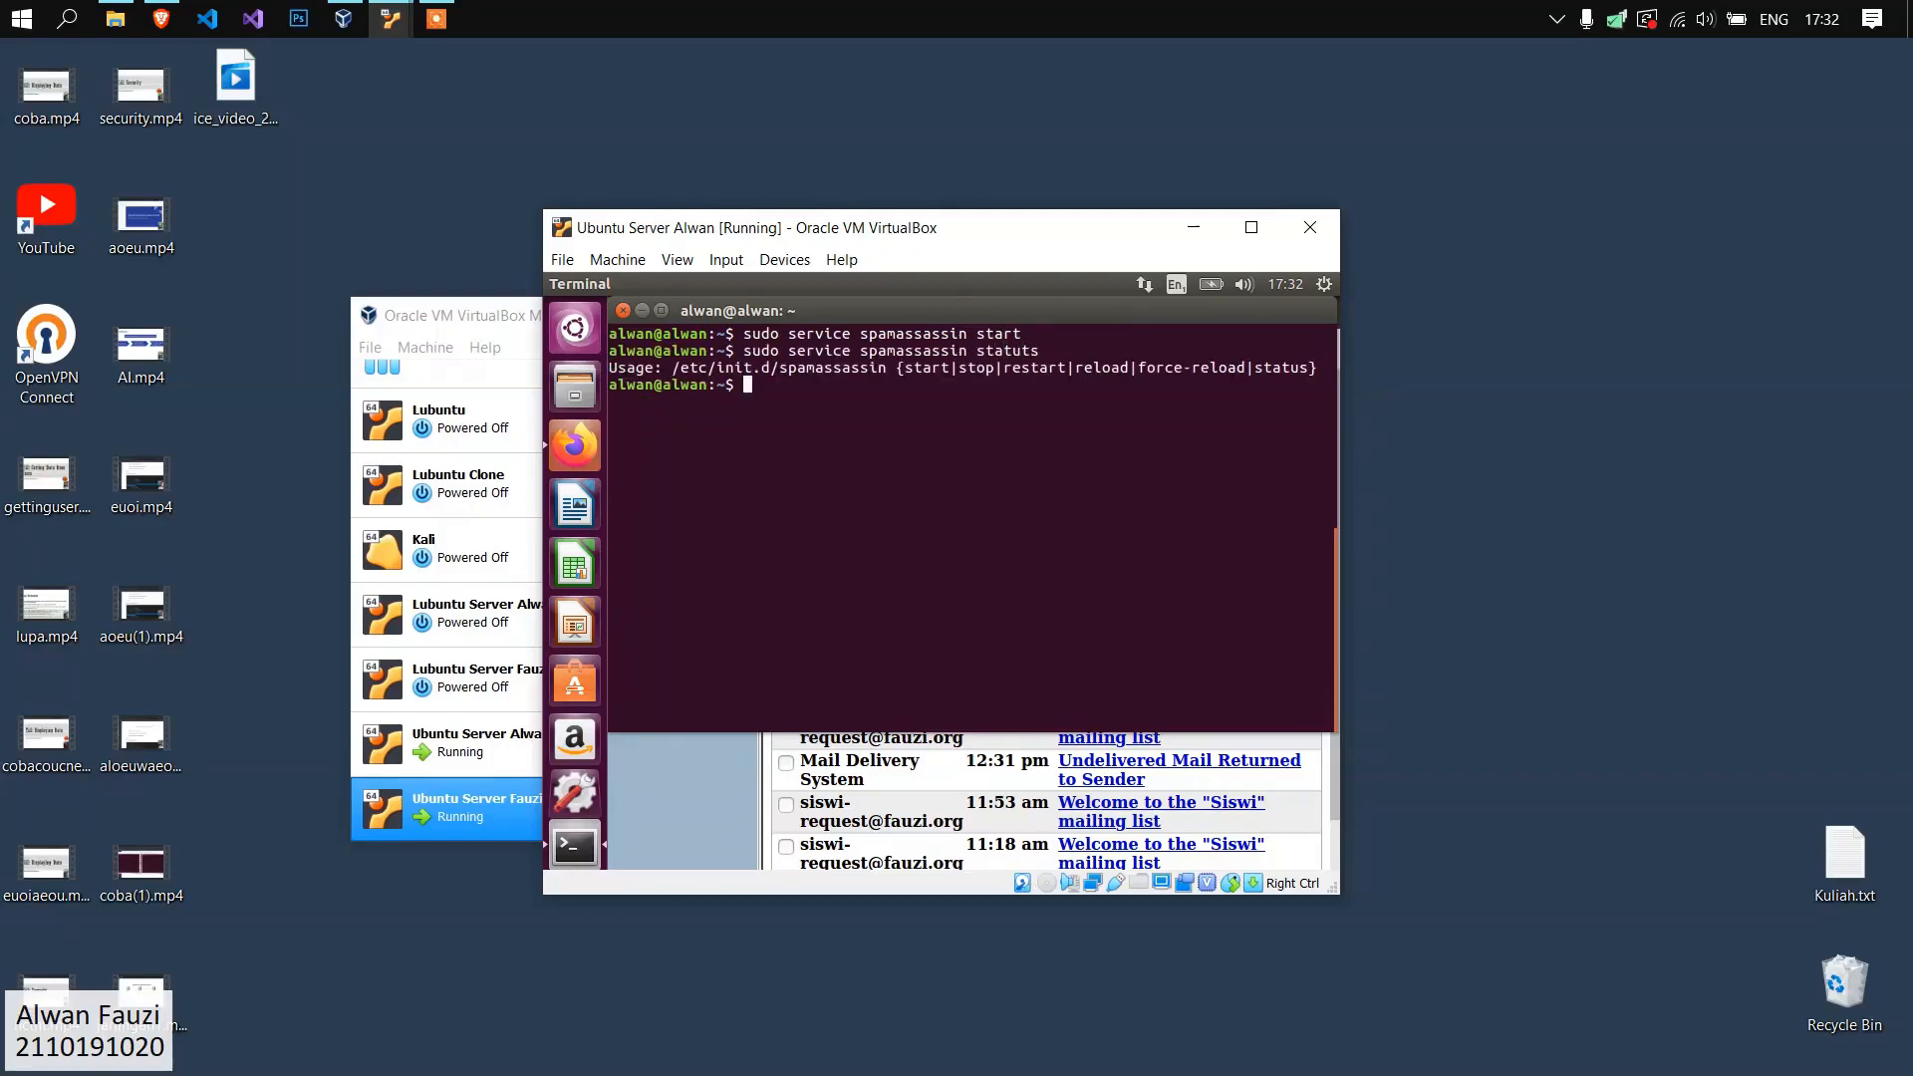
key(Up)
key(BackSpace)
key(BackSpace)
text(s)
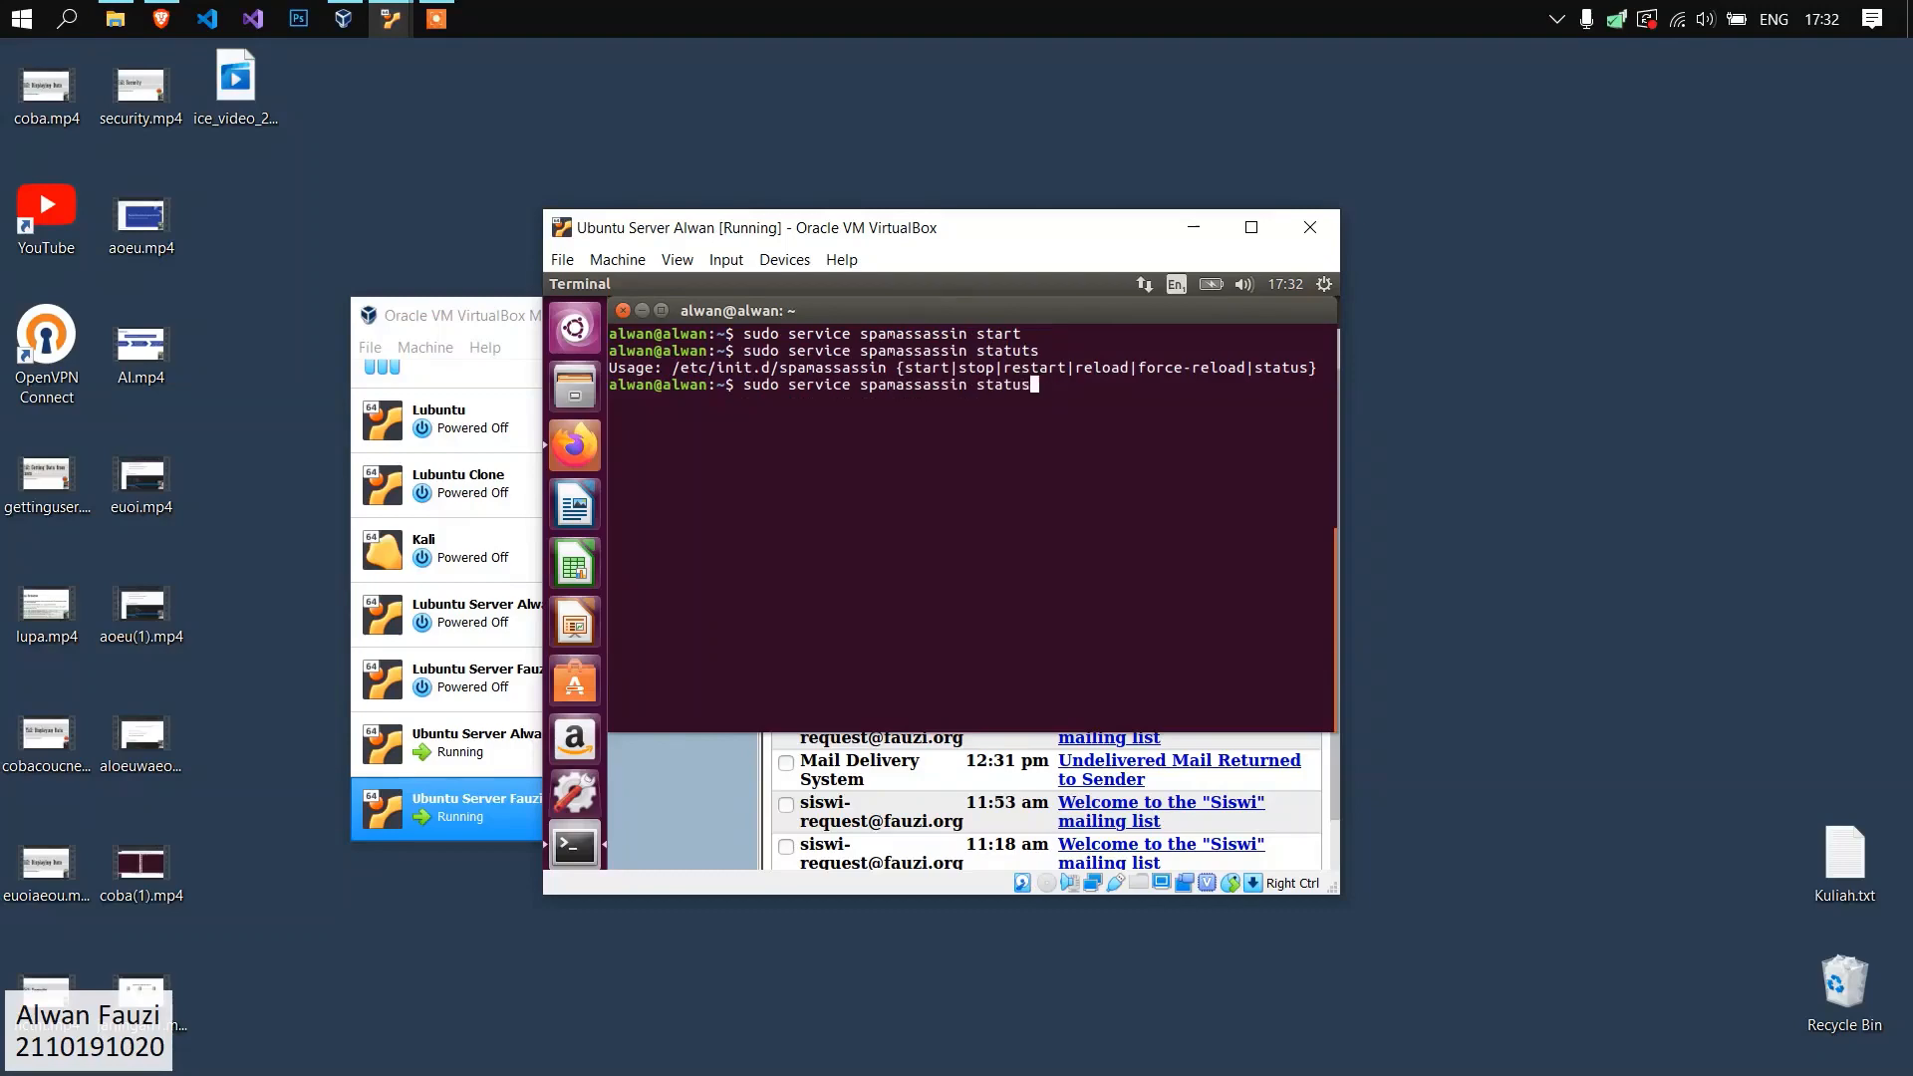
key(Return)
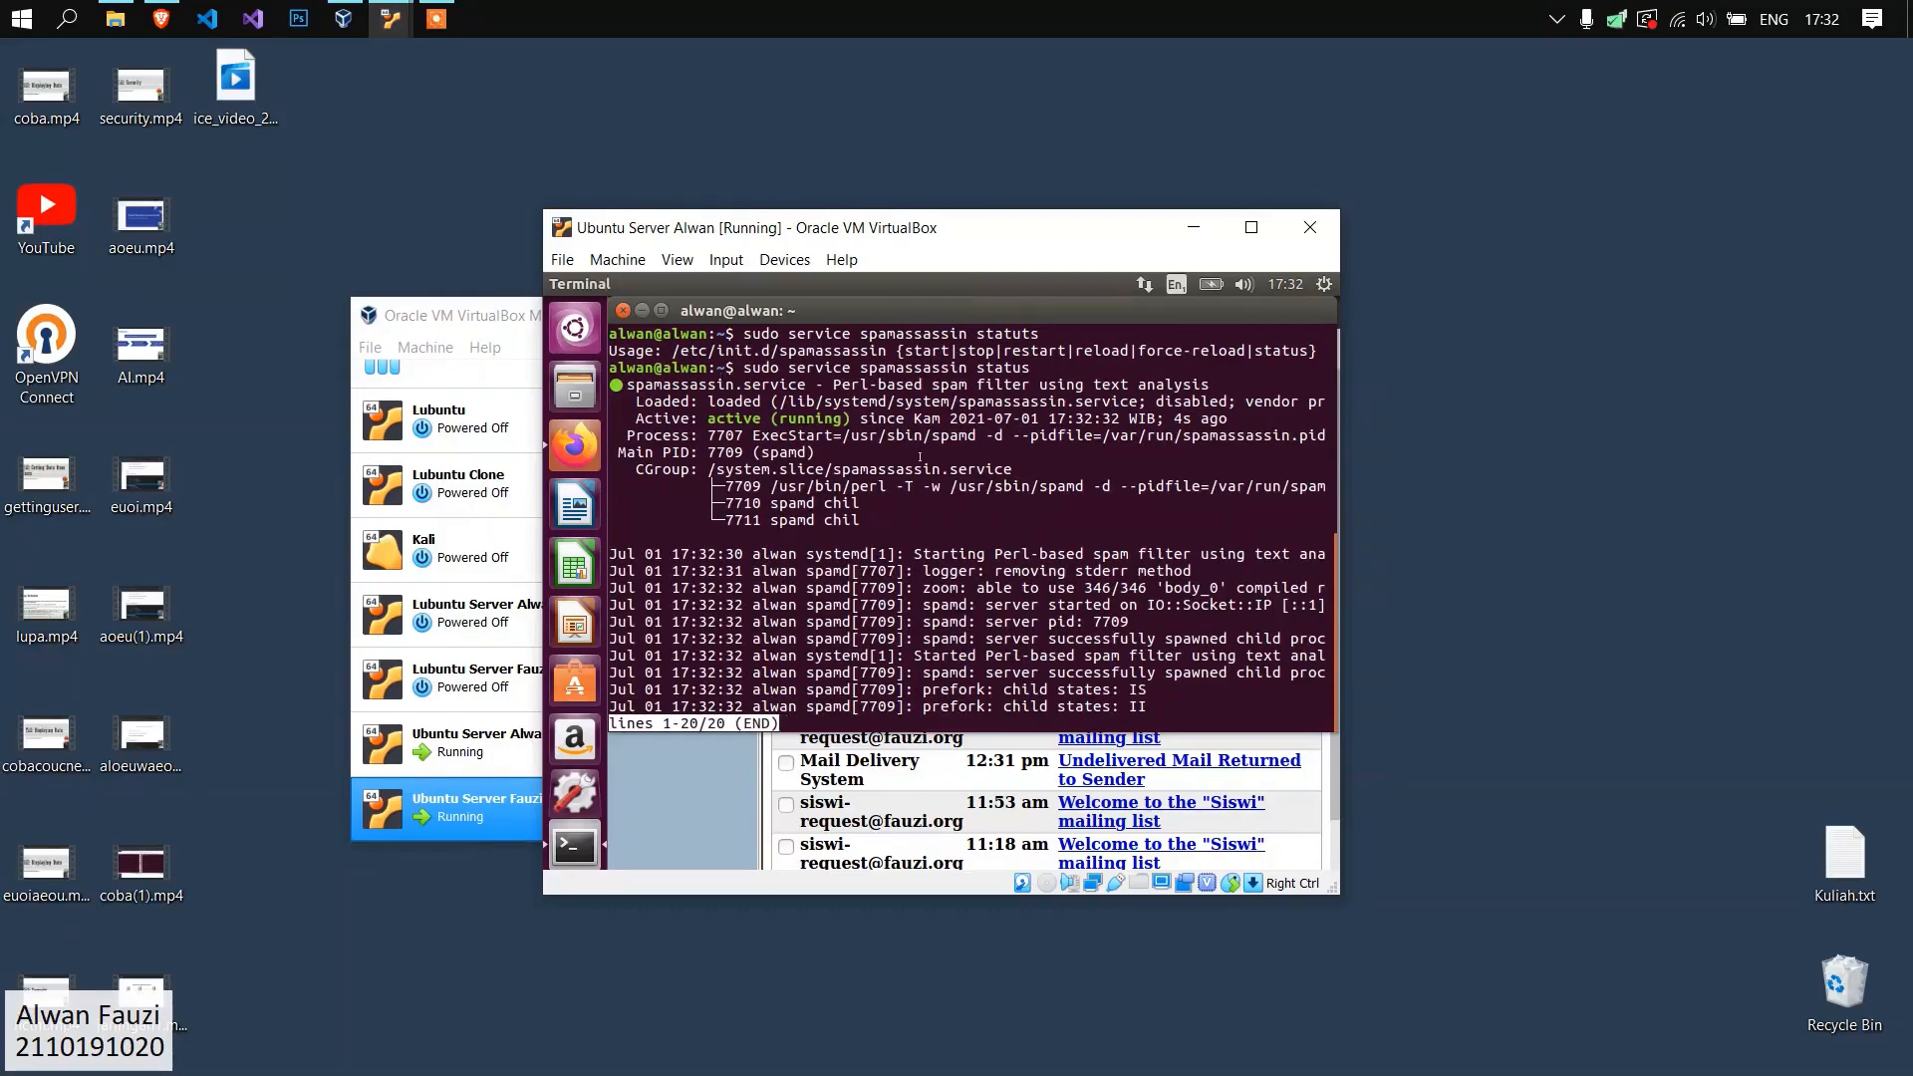
text(qclear)
key(Return)
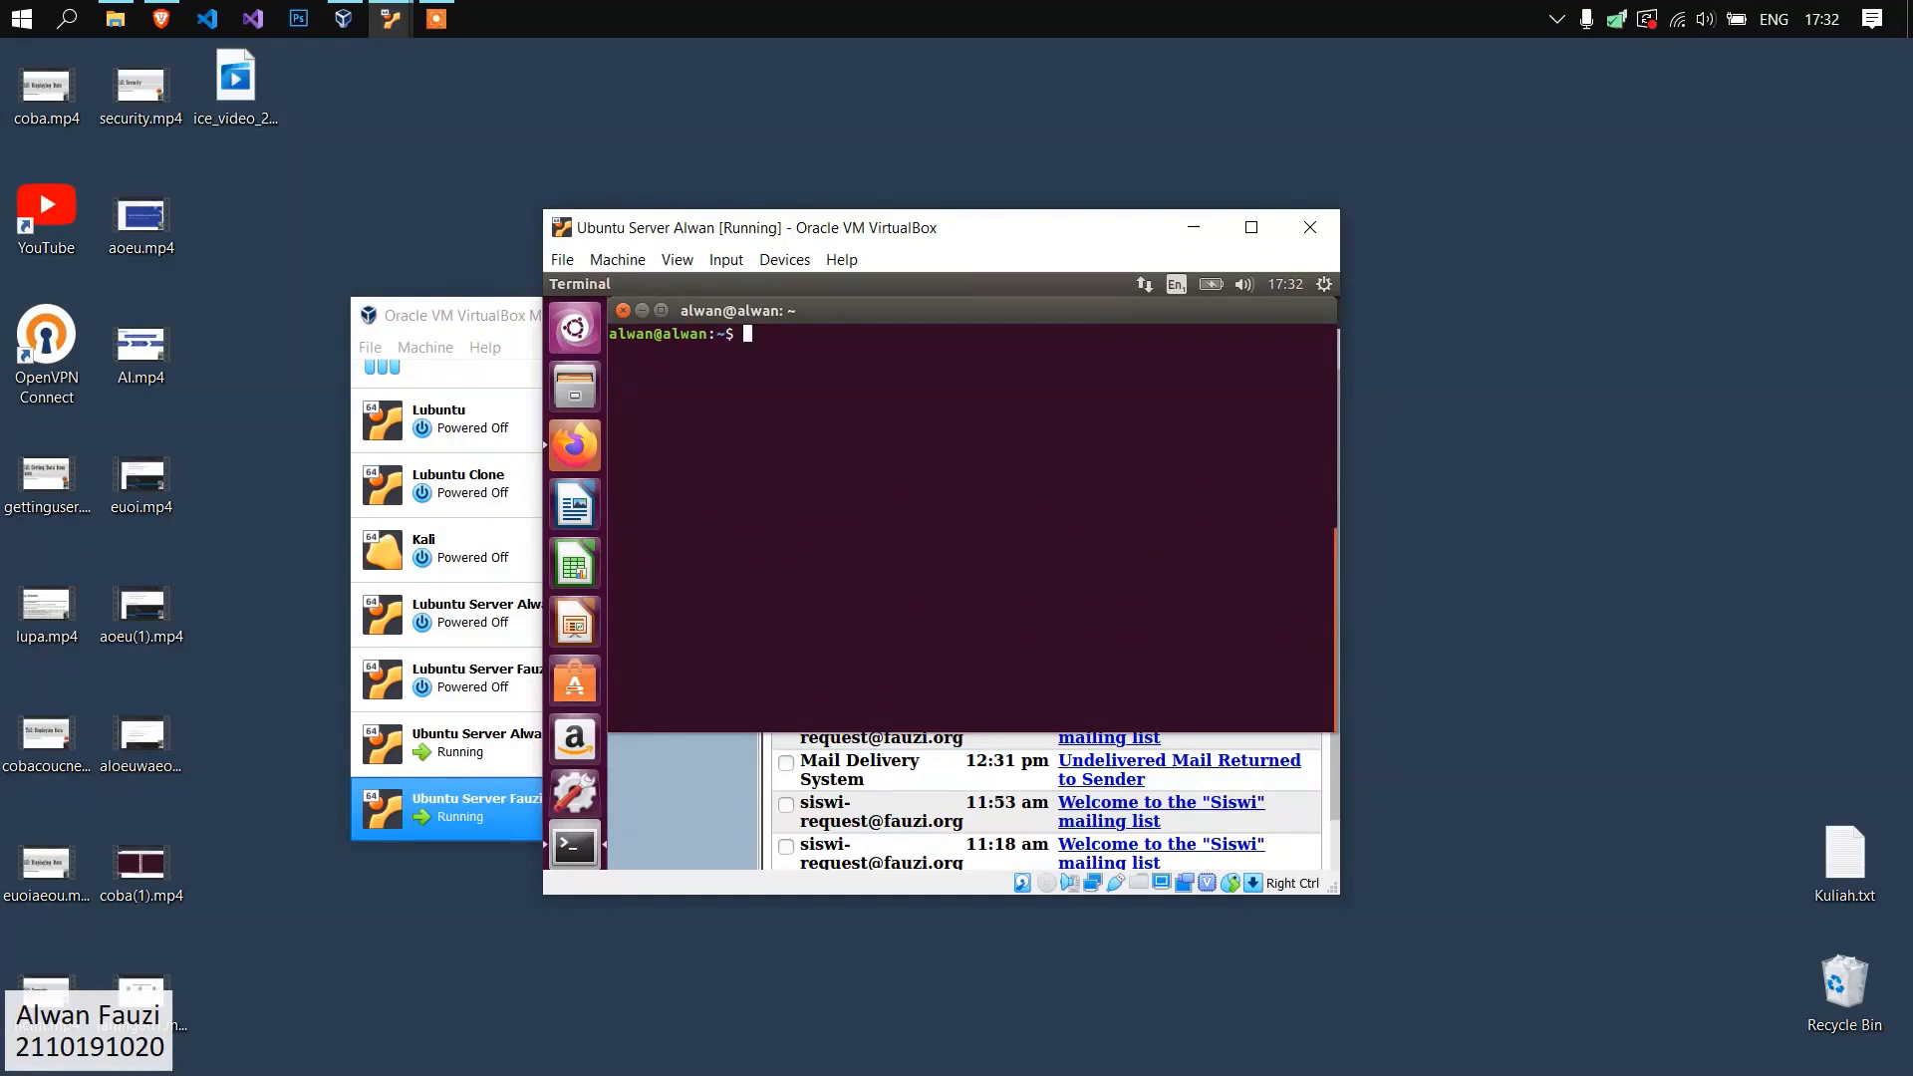
Open /etc/default/spamassassin in gedit with root privileges.
text(sudo gedit /etc/default)
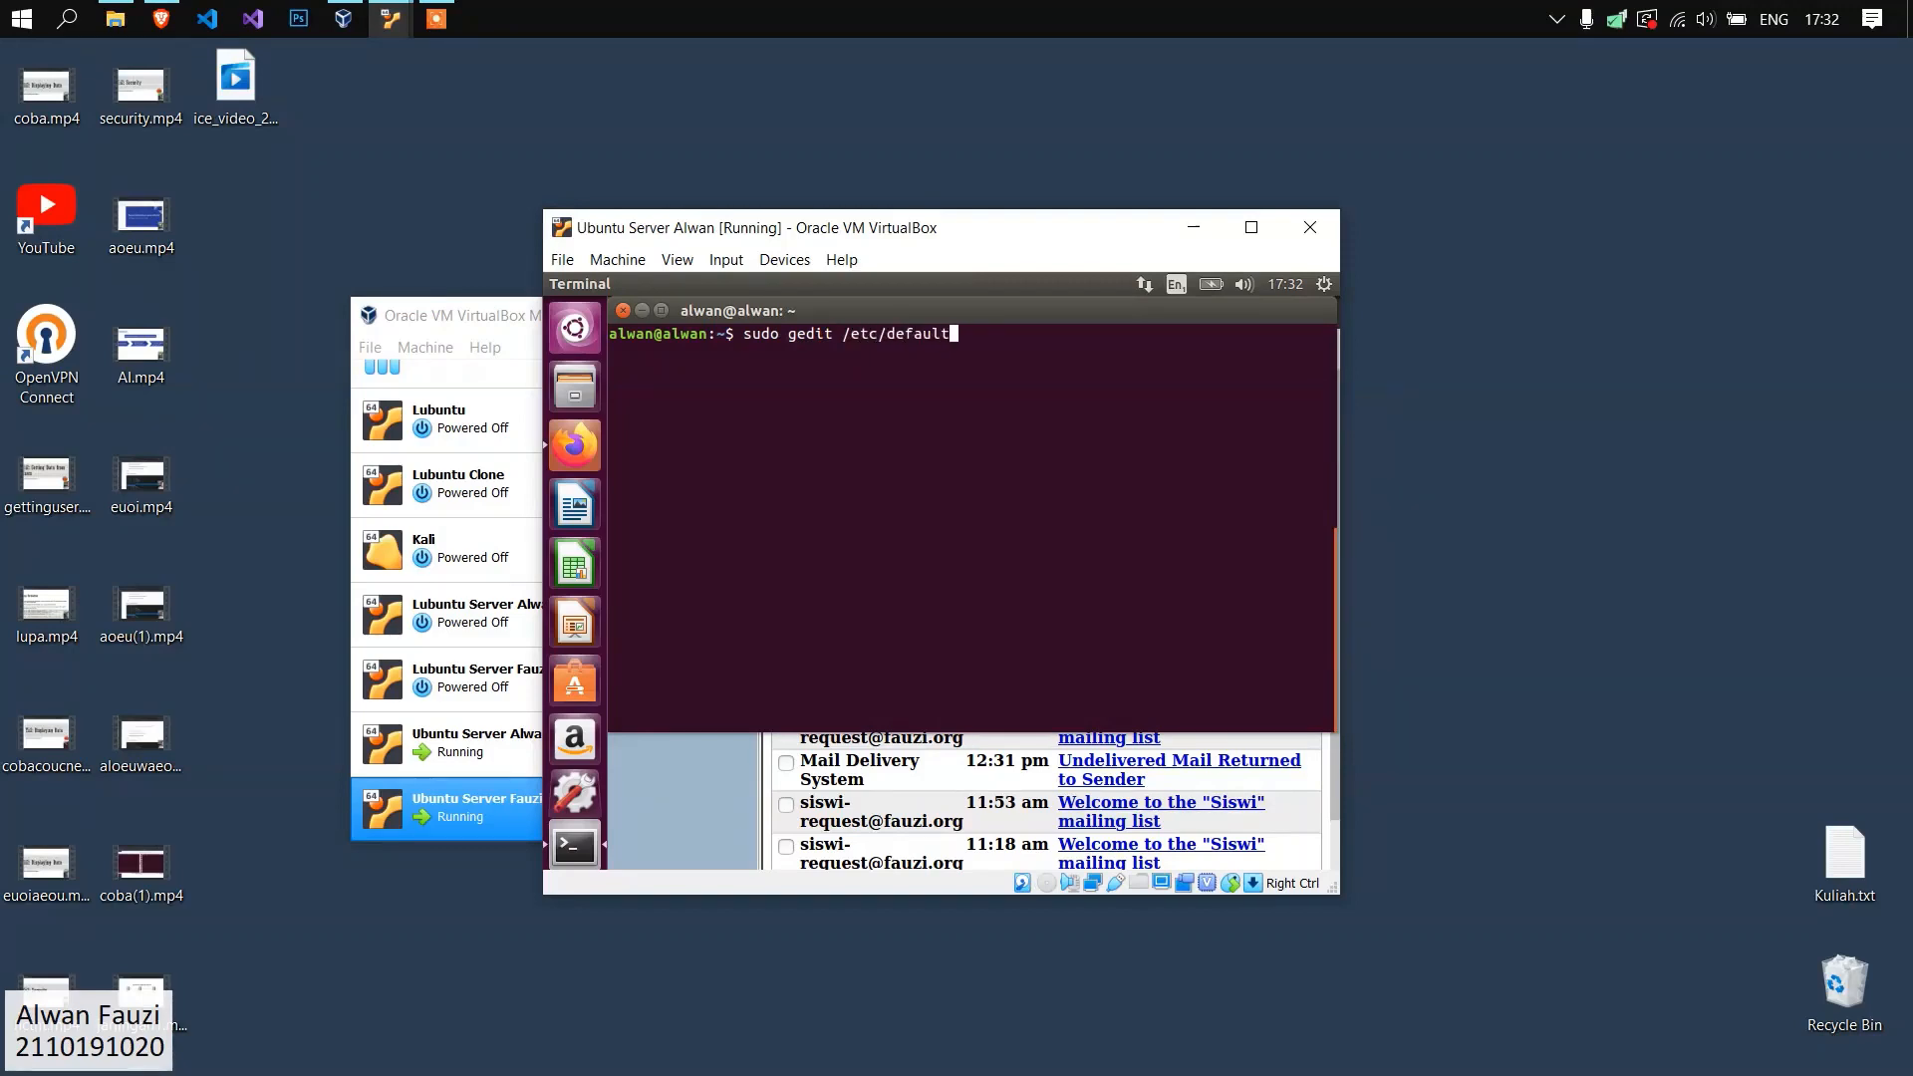
text(/spamassassin)
key(Return)
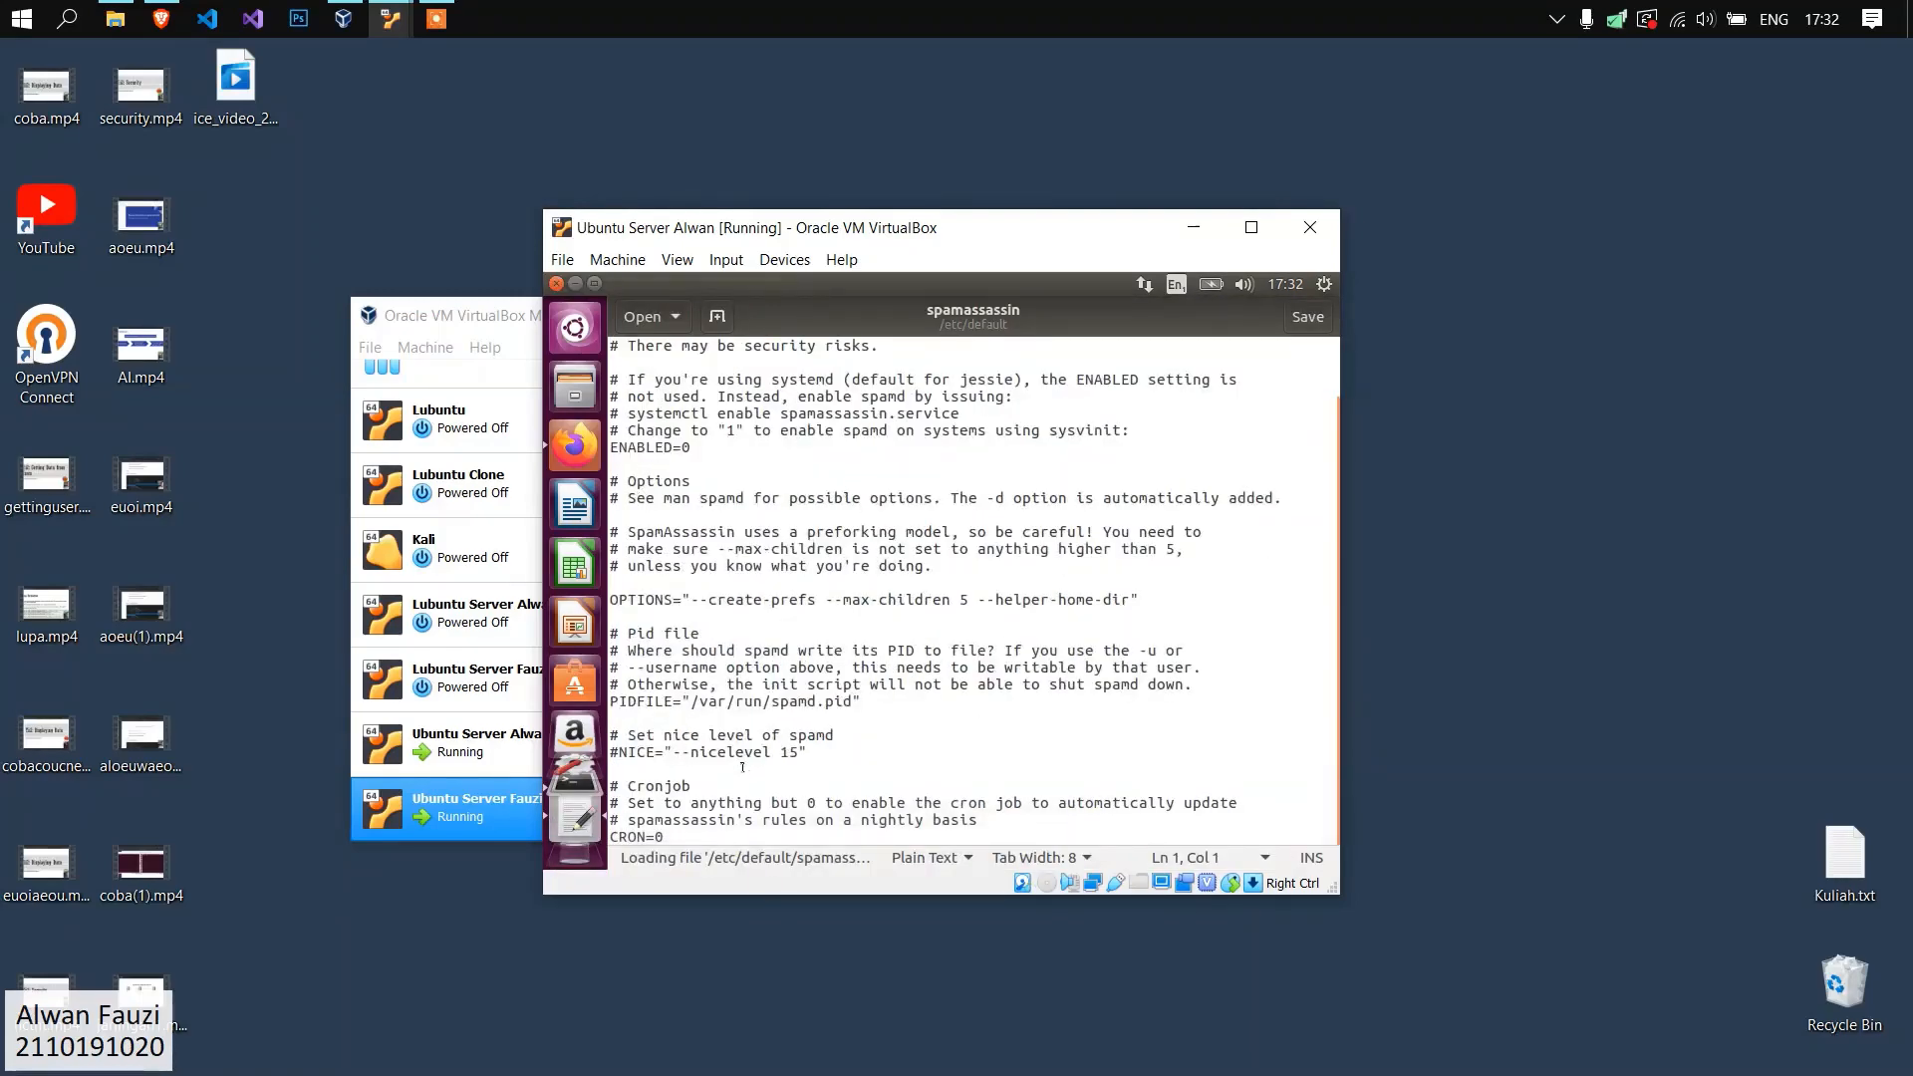
Enable the nightly rule update in the Cronjob section by setting CRON=1.
click(697, 772)
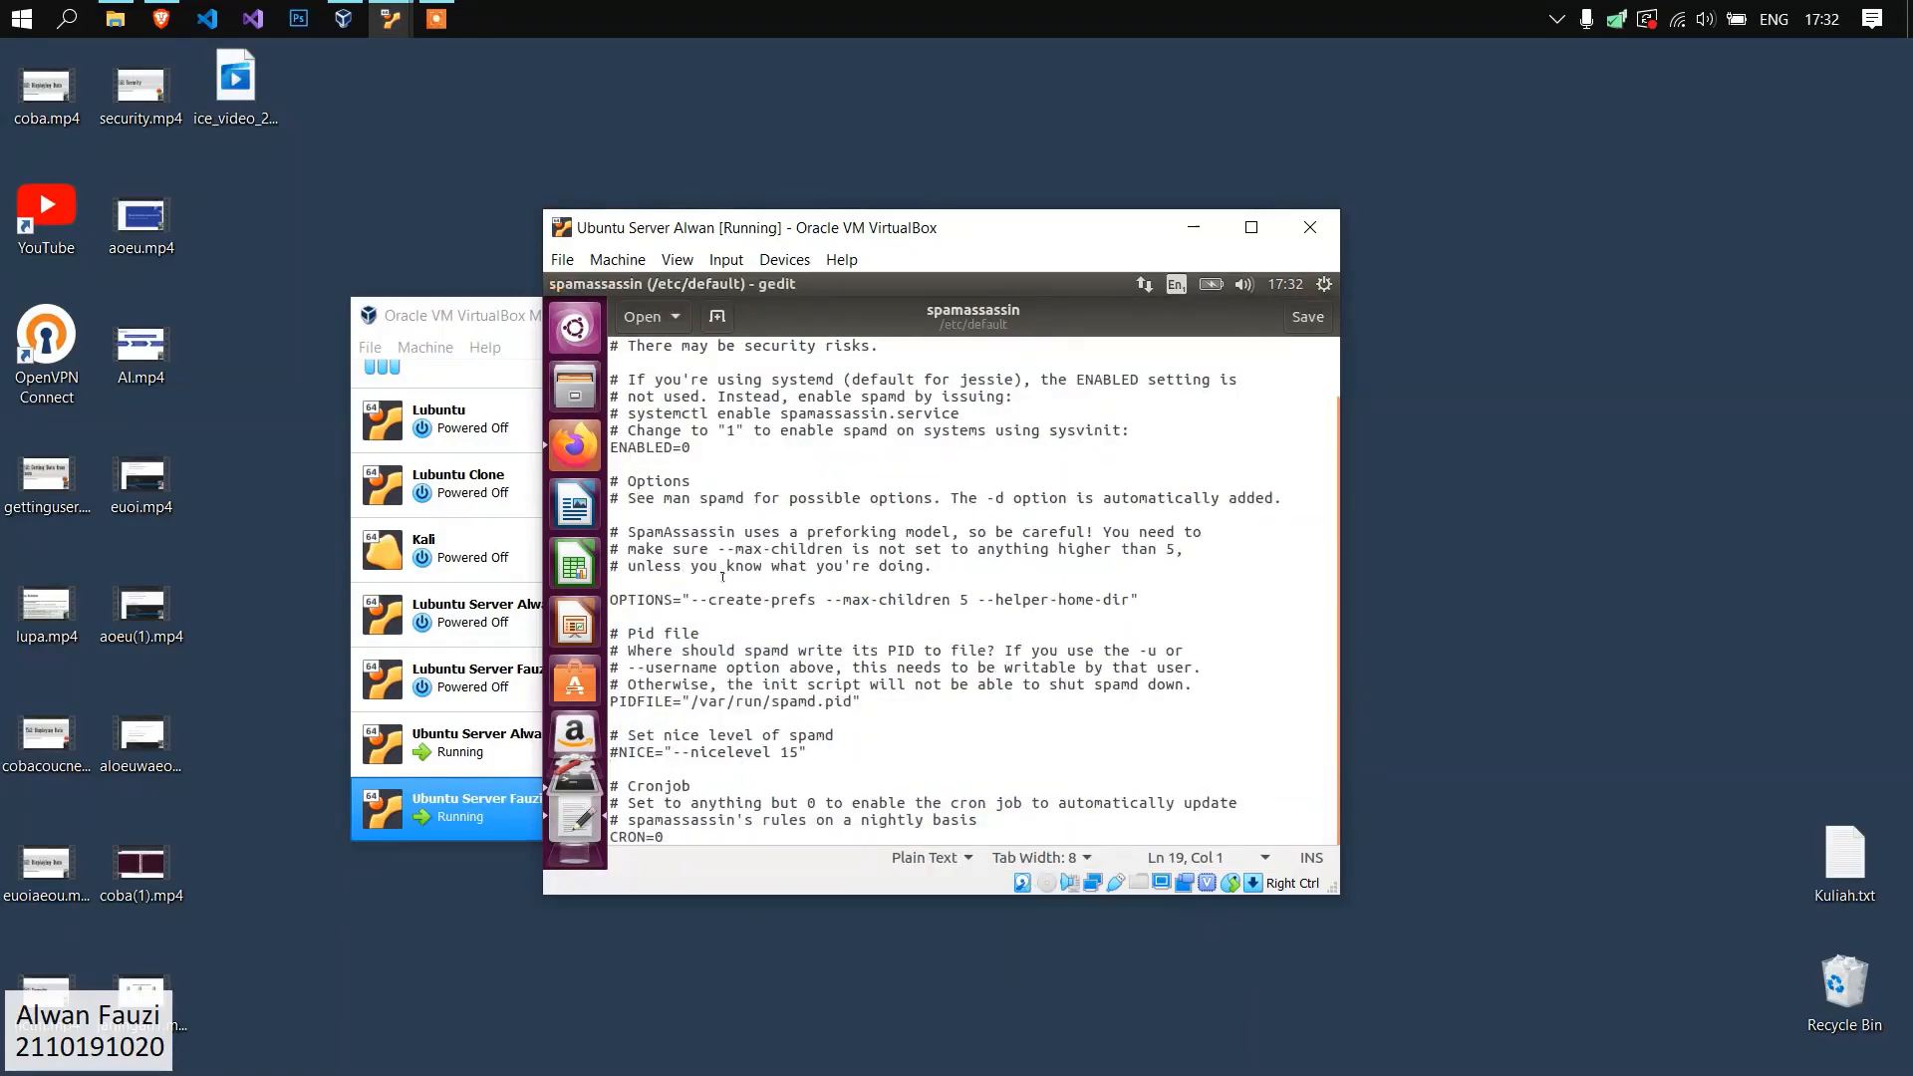
key(Down)
key(Down)
key(BackSpace)
text(1)
Insert the line SAHOME="/var/log/spamassassin" directly above the OPTIONS line.
click(734, 577)
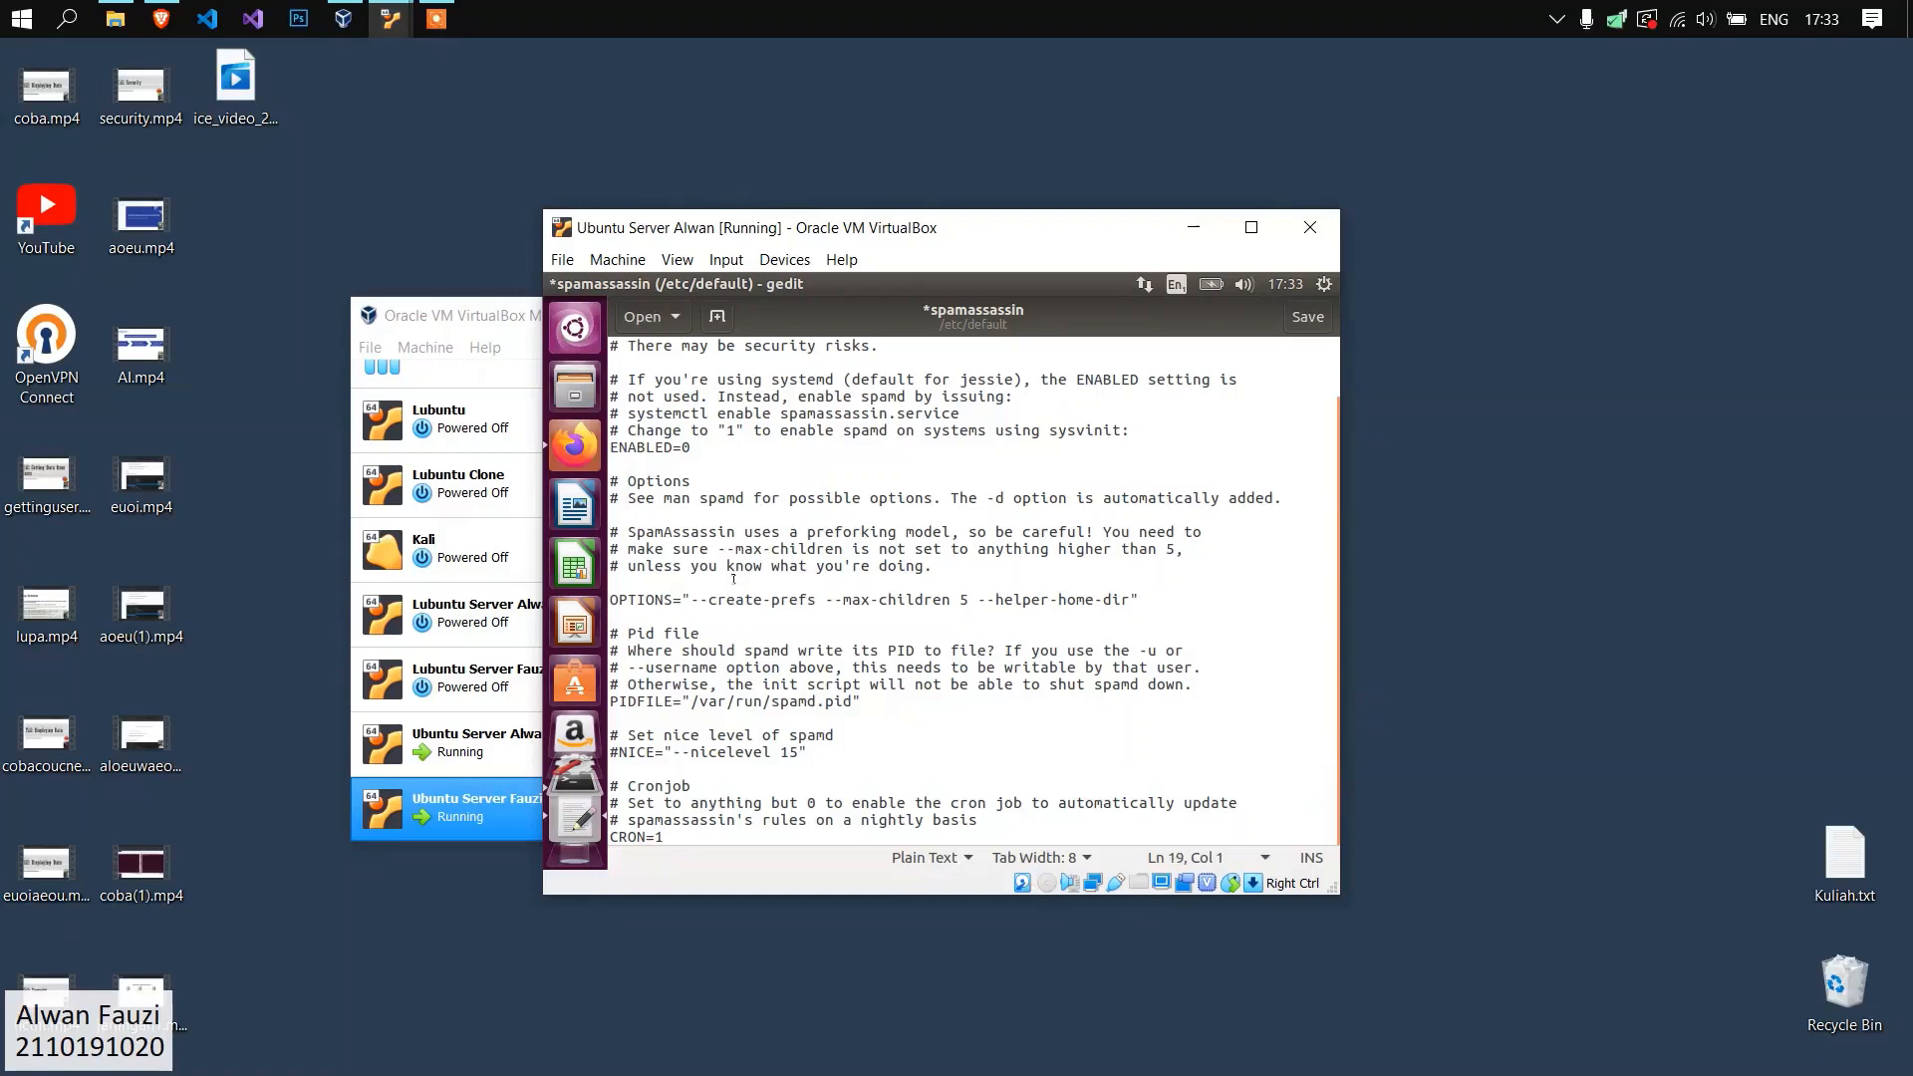
key(Return)
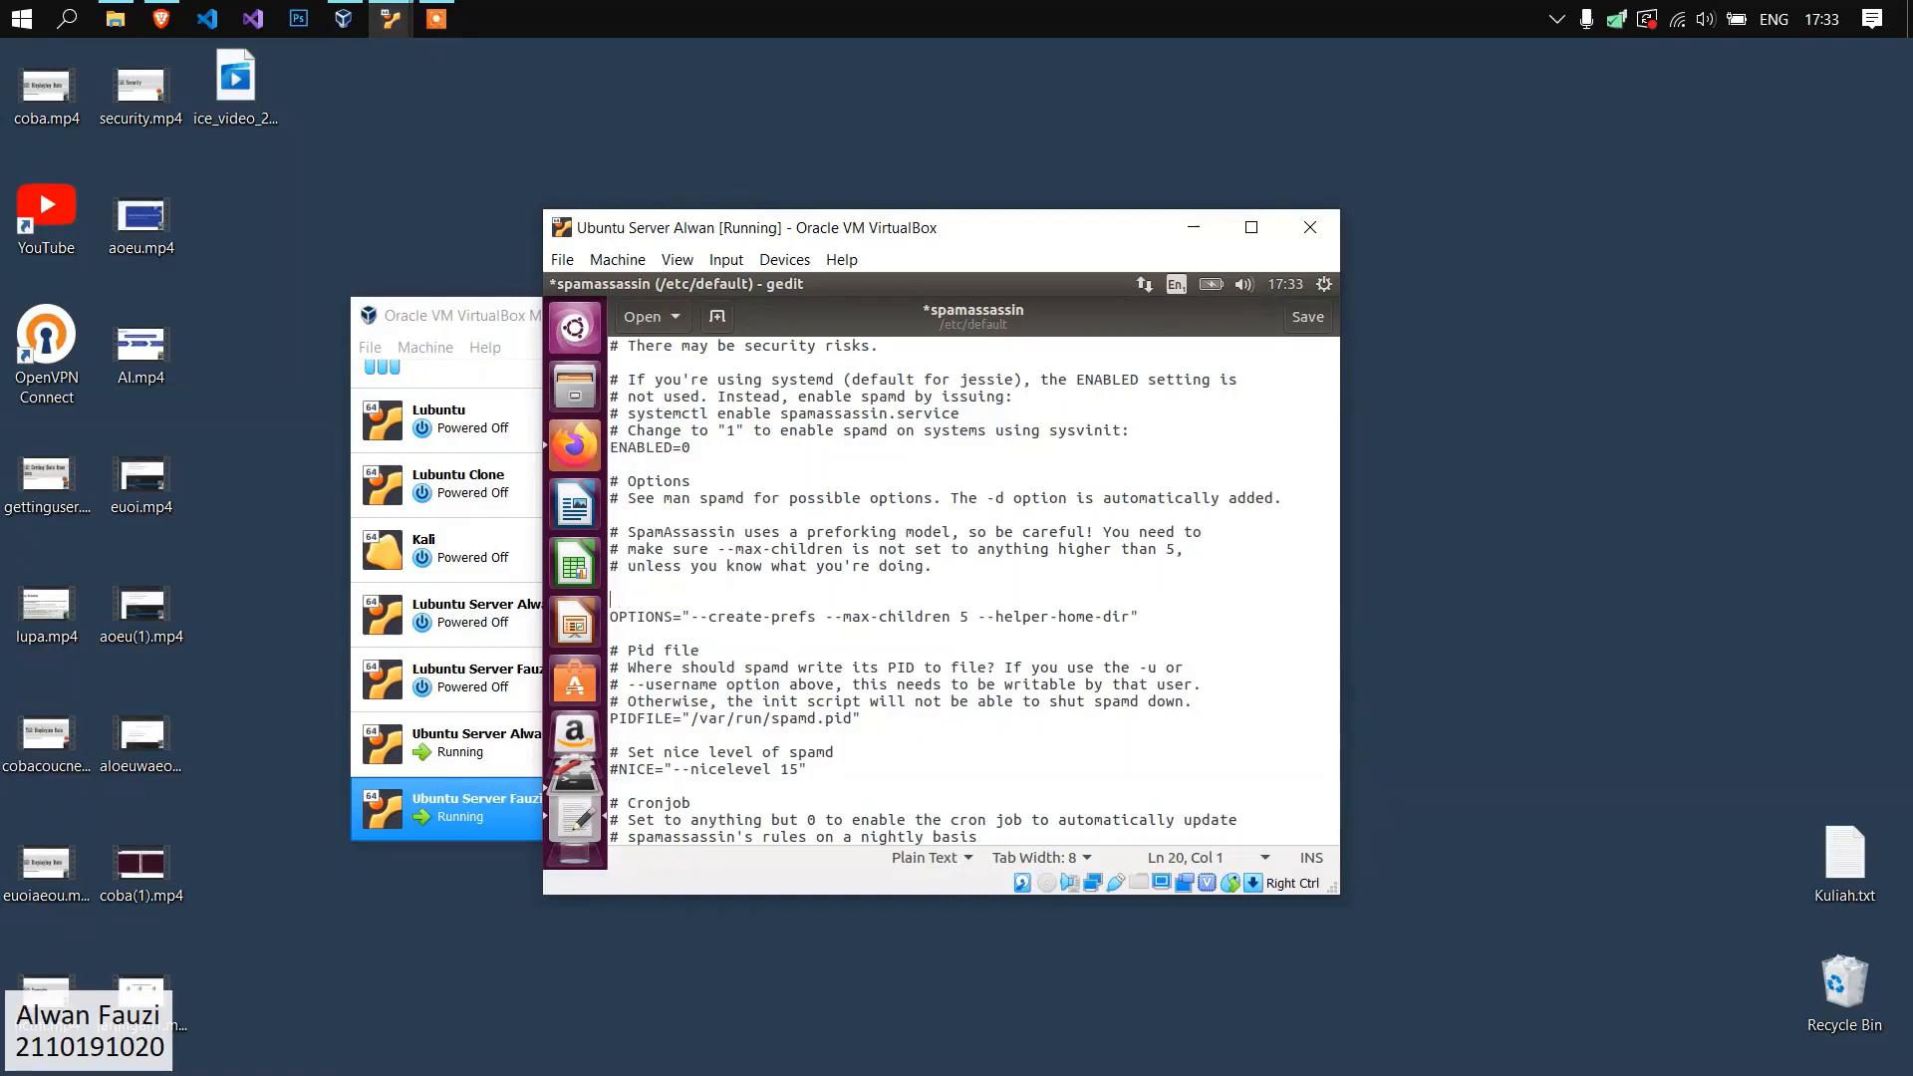
text(SAHOME="/var/)
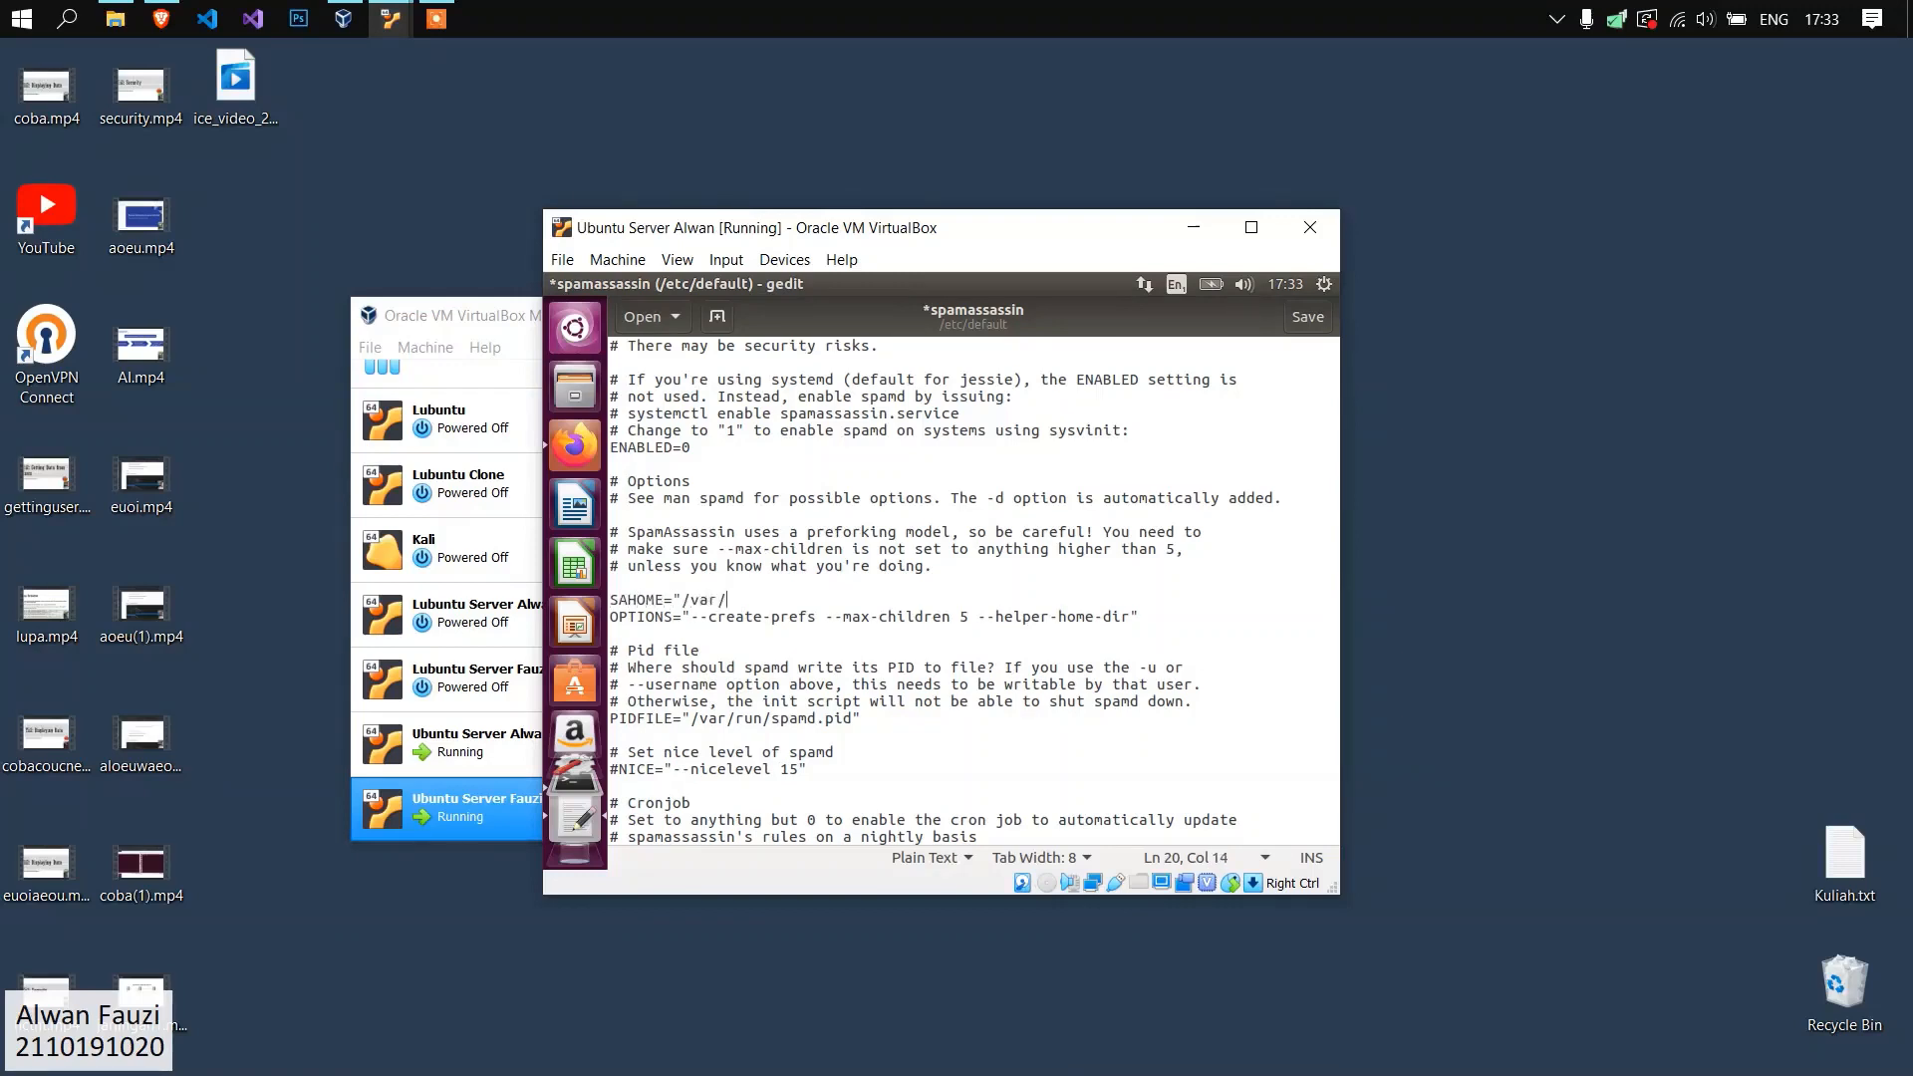
text(log/spamassassin")
Insert --username spamd before --helper-home-dir in the OPTIONS line.
key(Down)
click(1159, 612)
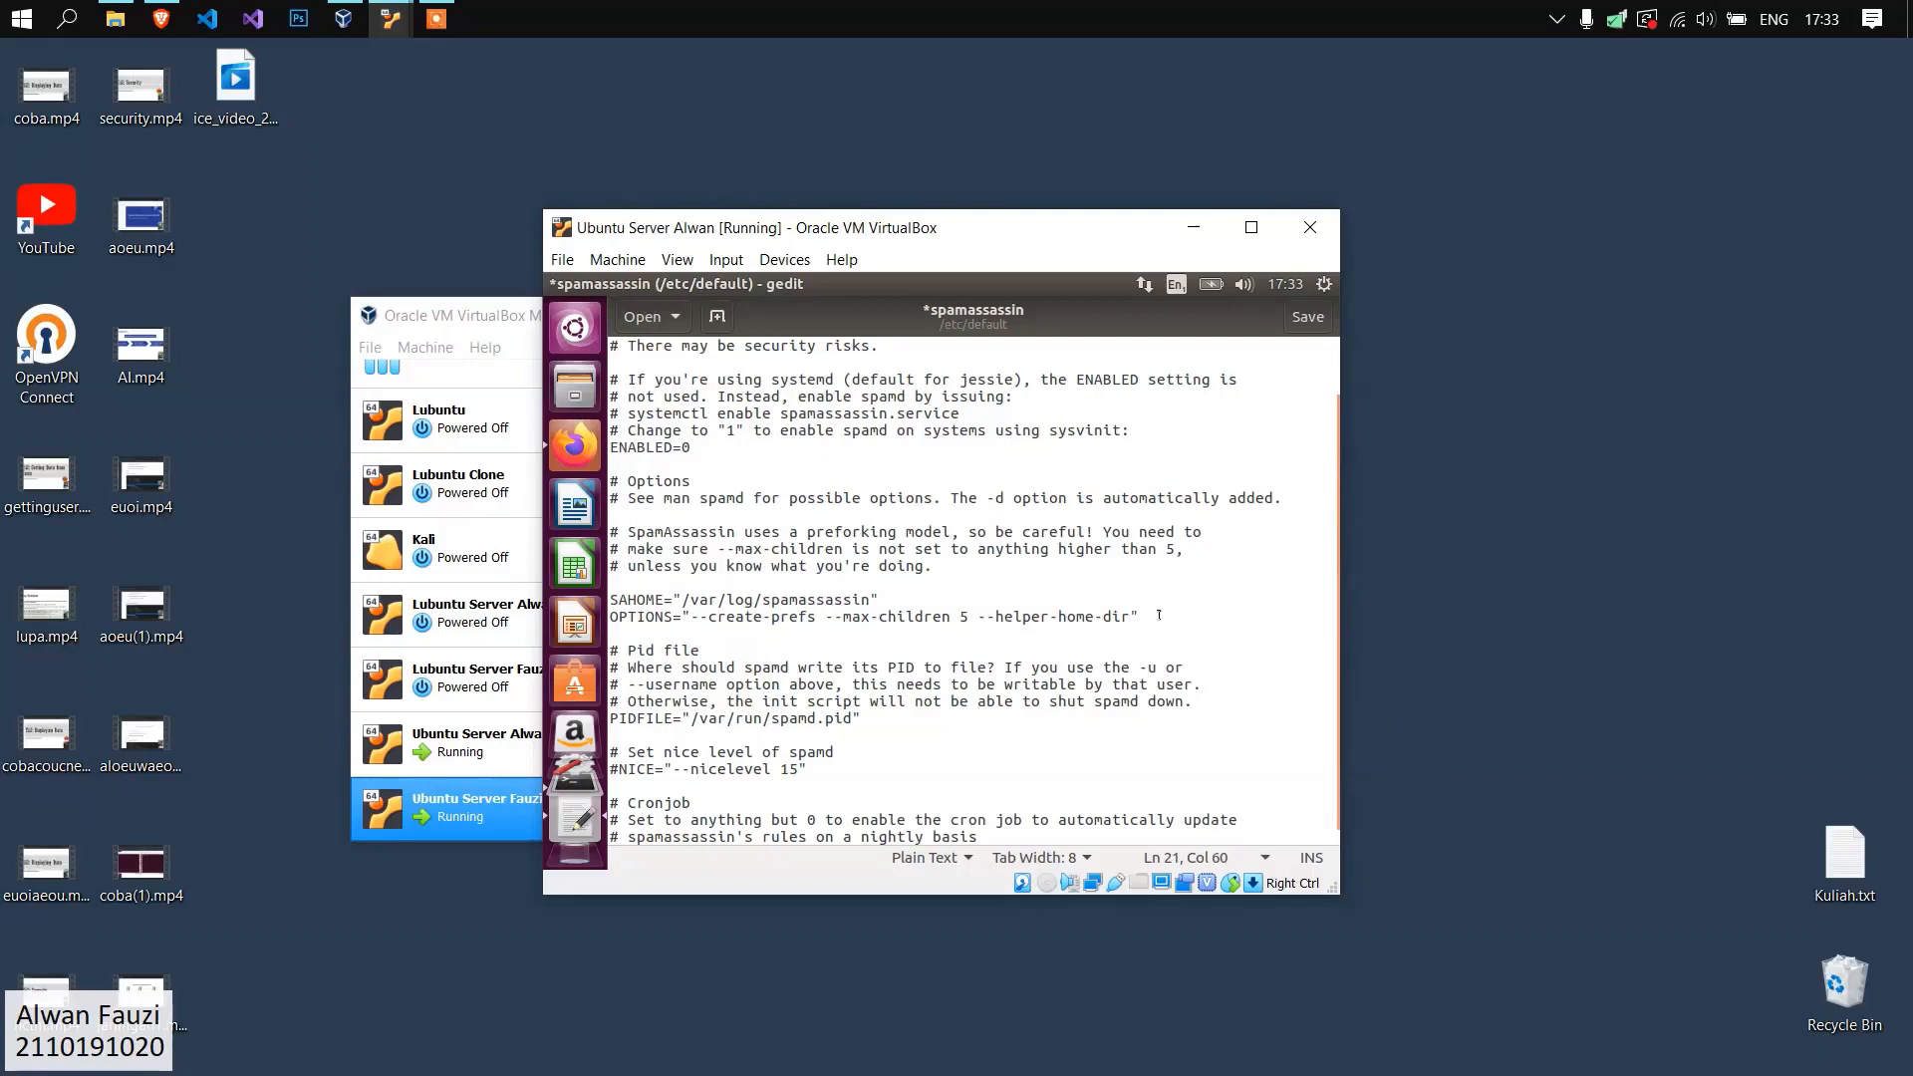
key(Down)
key(Down)
key(Down)
key(Down)
key(Down)
key(Down)
key(Down)
key(Down)
key(Down)
key(Down)
key(Down)
key(Down)
click(976, 615)
text(--username)
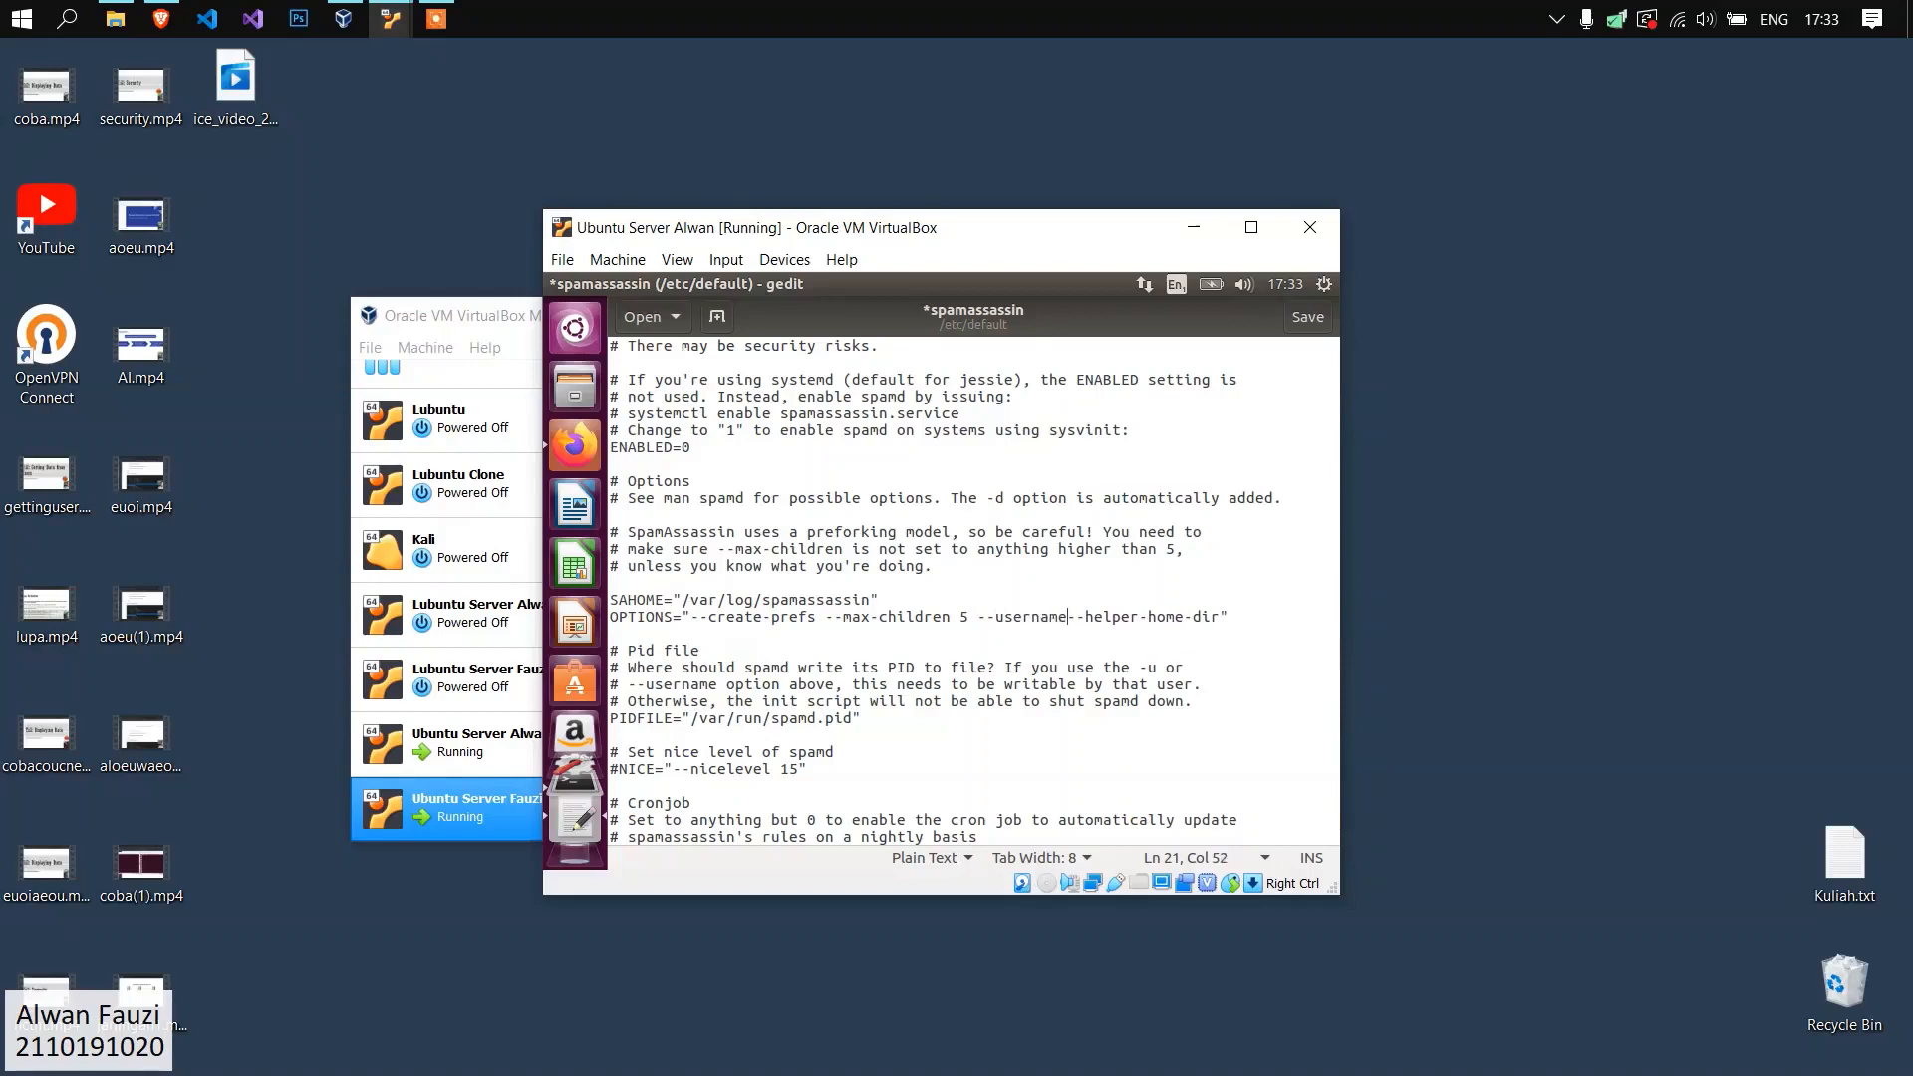
text( spamd)
Extend the OPTIONS line after --helper-home-dir with /home/spamd/ -s /home/spamd/spamd.log, inside the closing quote.
click(1282, 616)
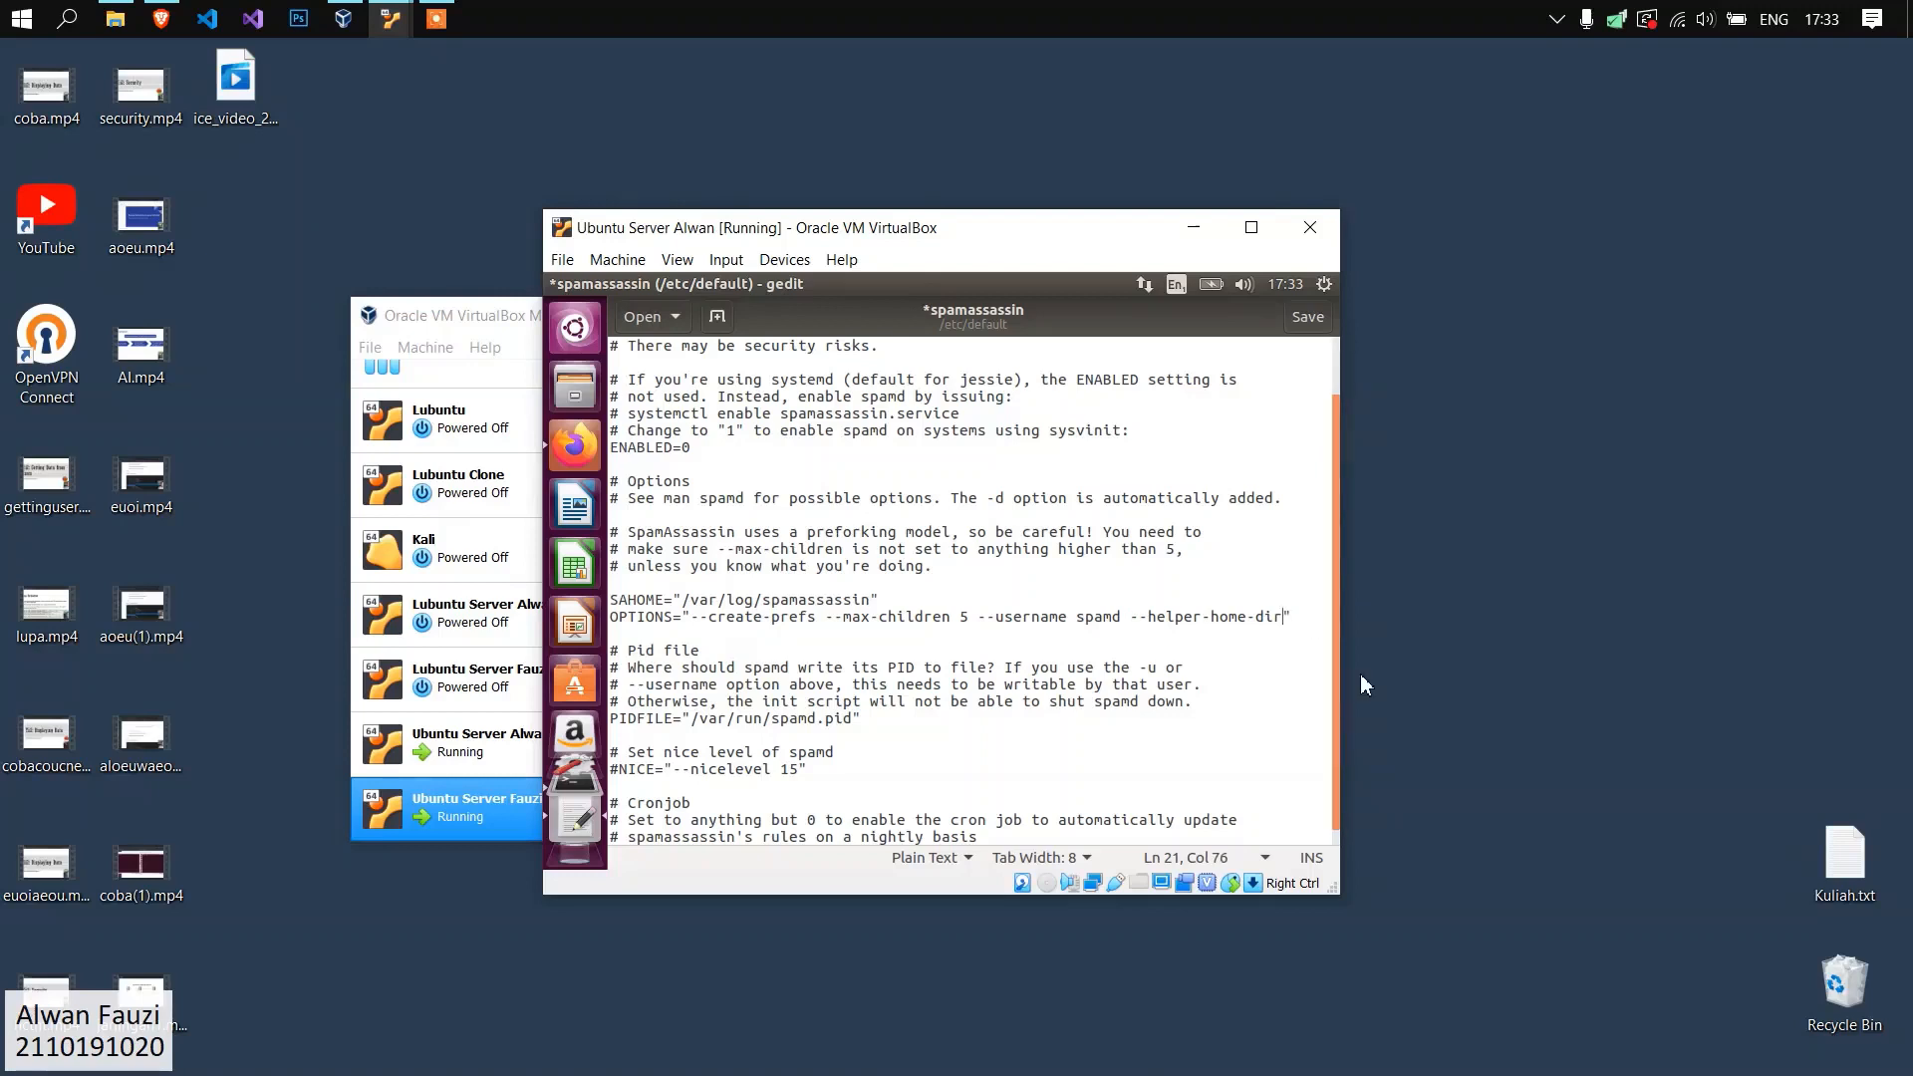
text(/home/spamd)
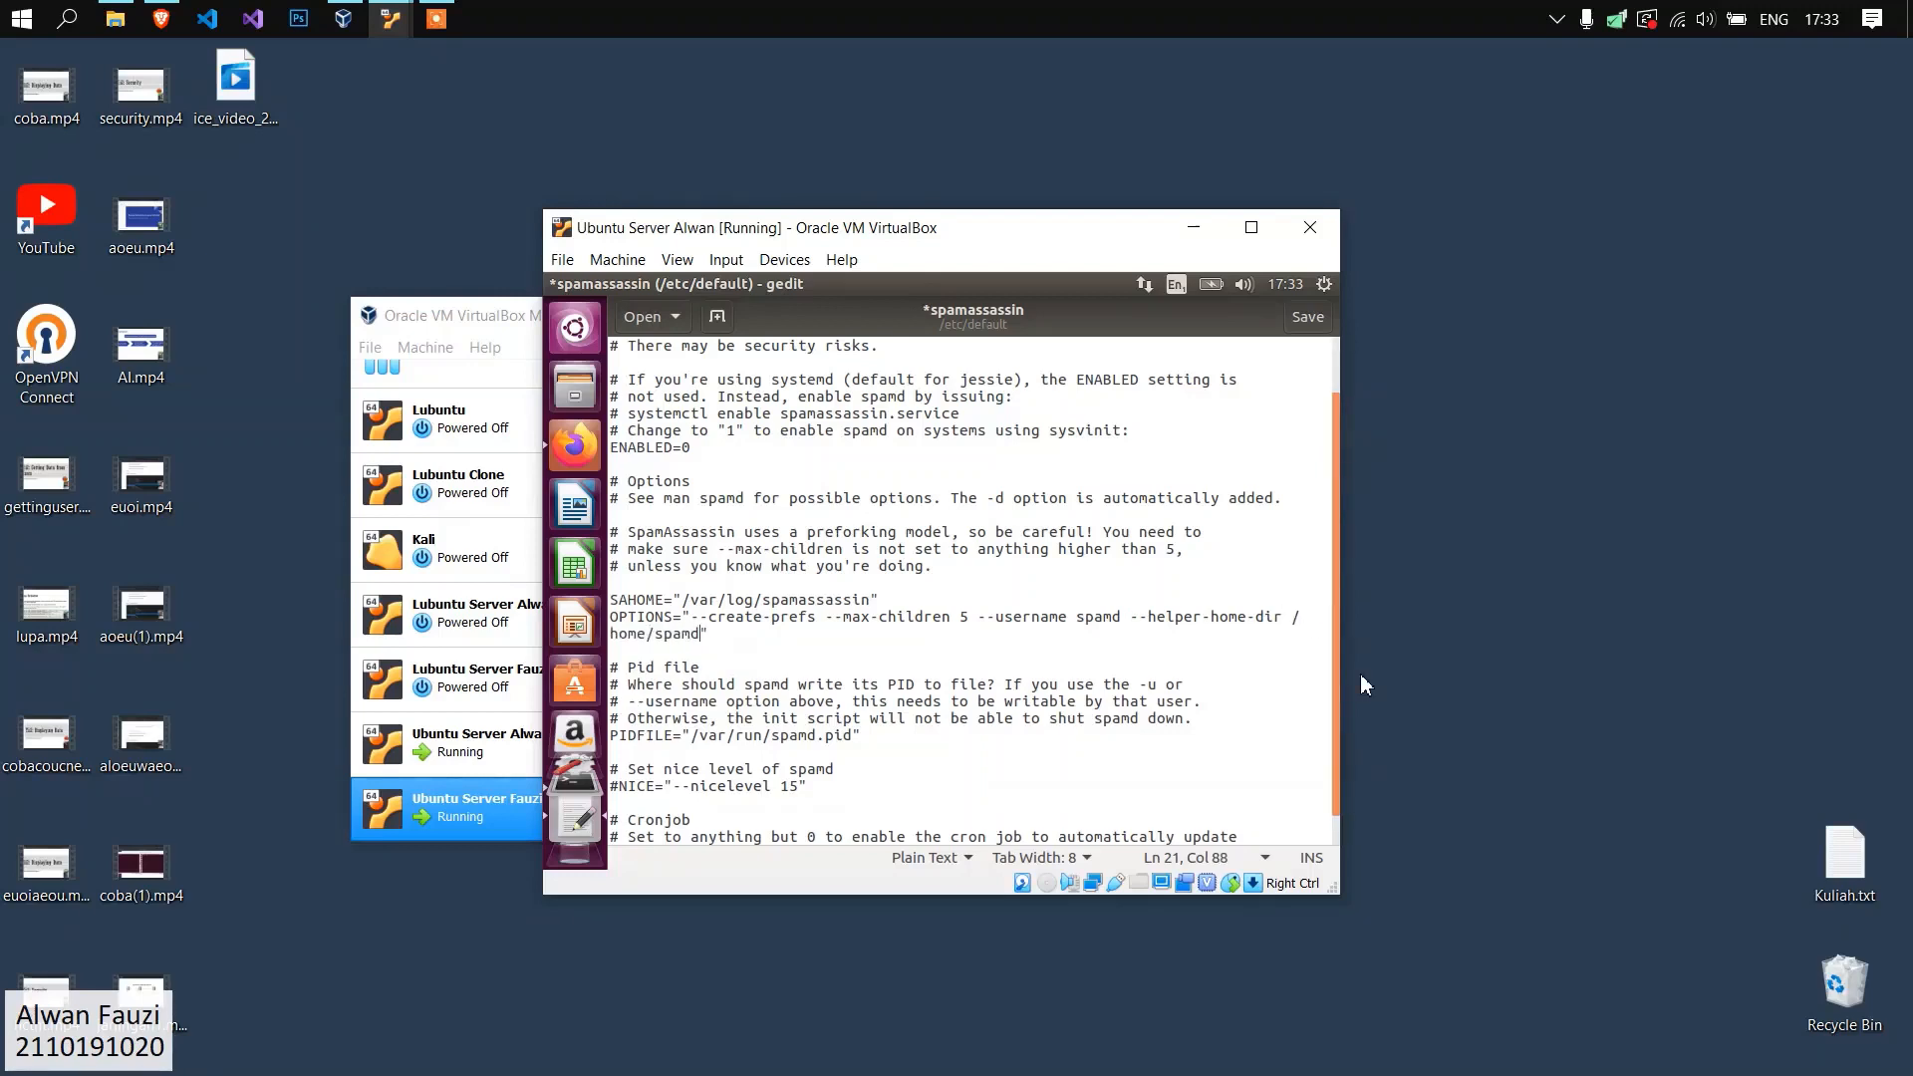
text(/ -s /home/spamd/spamd.)
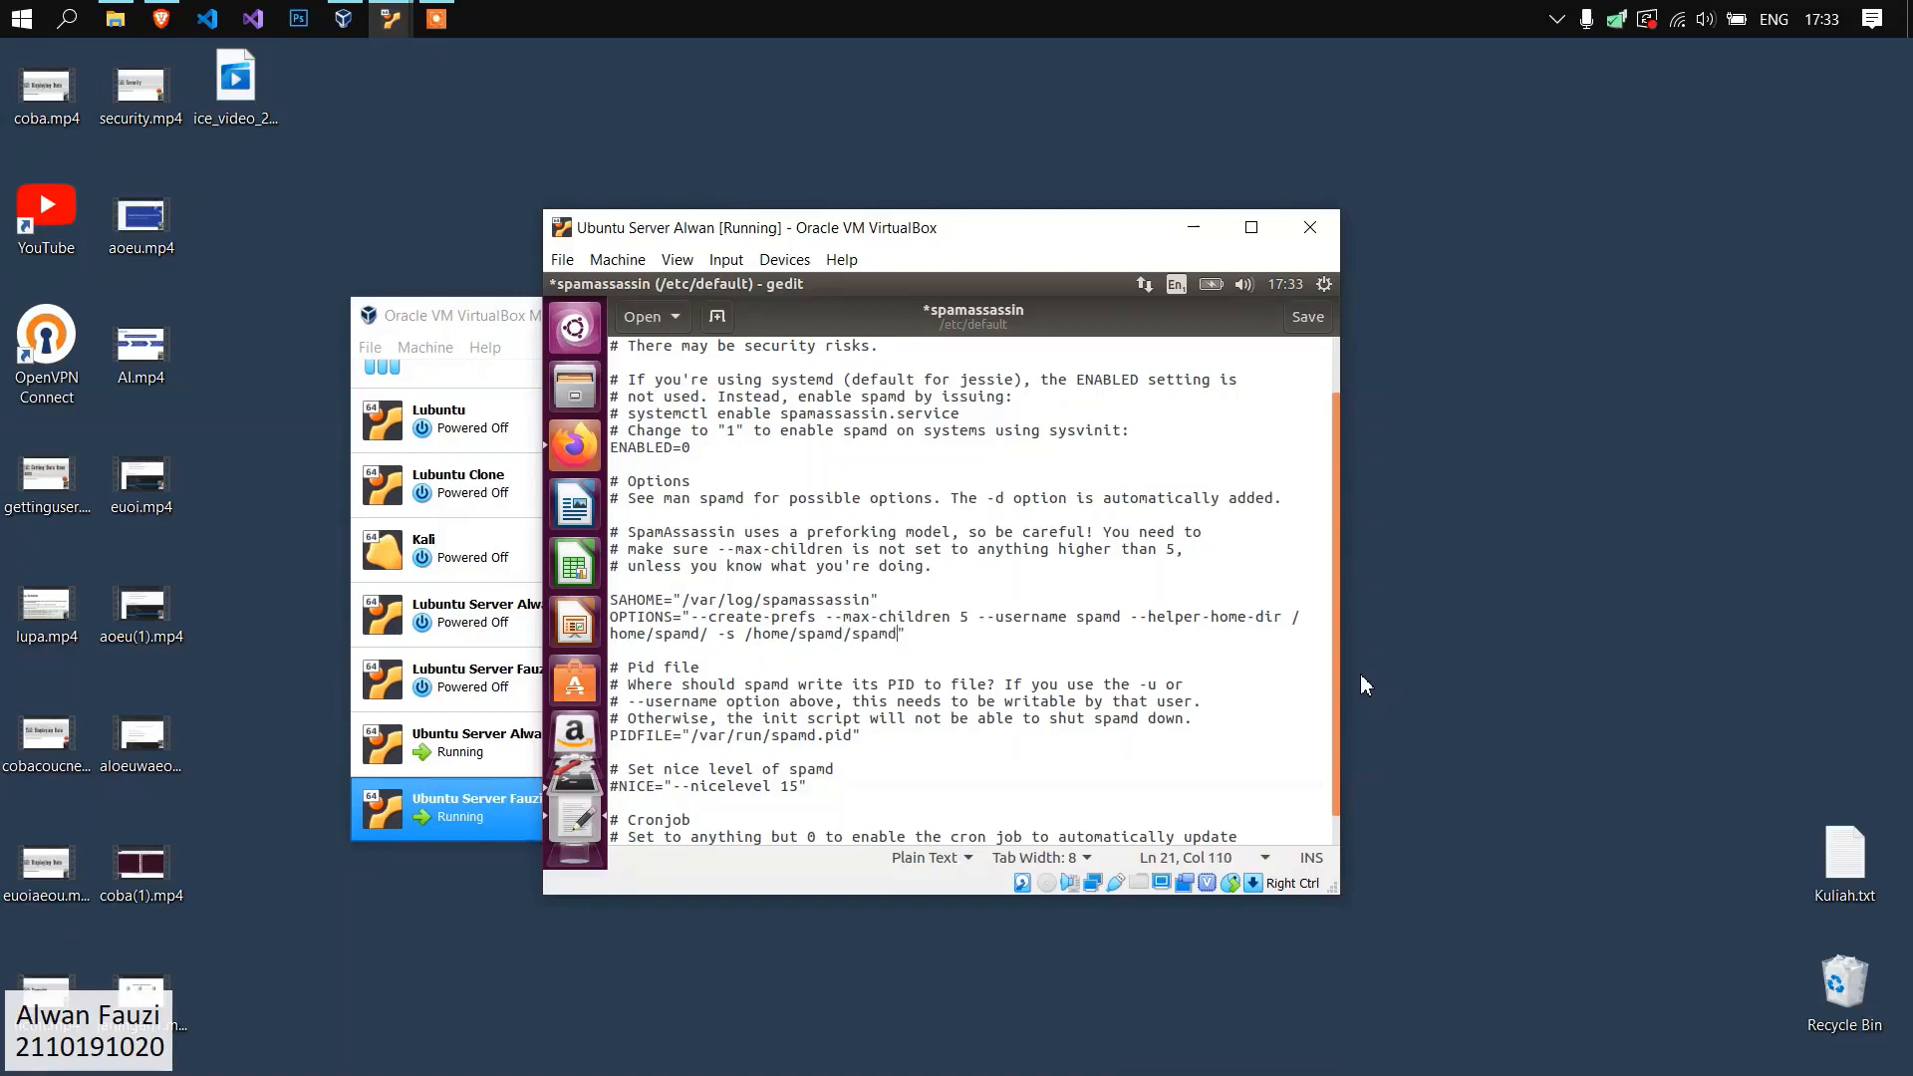
text(log)
Review the edited settings in /etc/default/spamassassin, save the file, and quit gedit.
scroll(1195, 667, down, 1)
click(1195, 668)
drag(667, 839, 610, 839)
click(843, 734)
scroll(846, 725, up, 2)
key(ctrl+s)
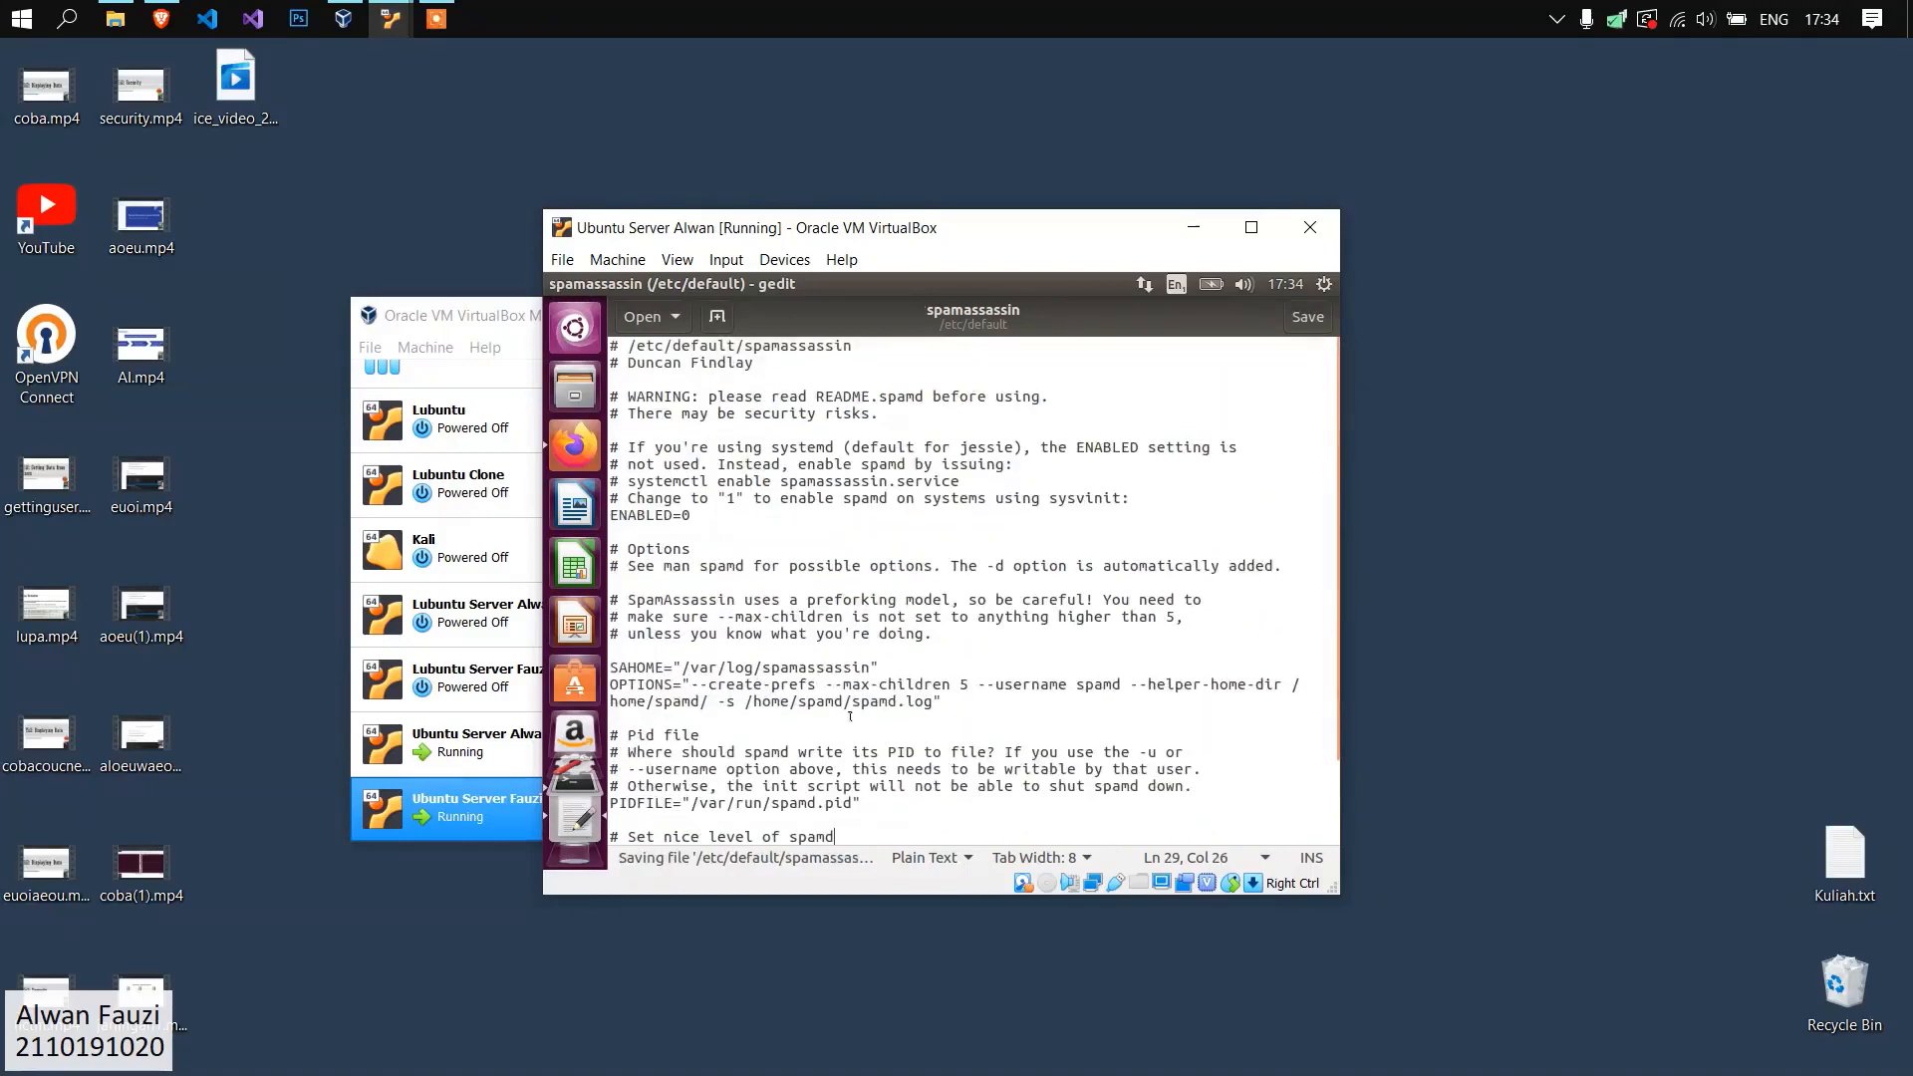
key(ctrl+q)
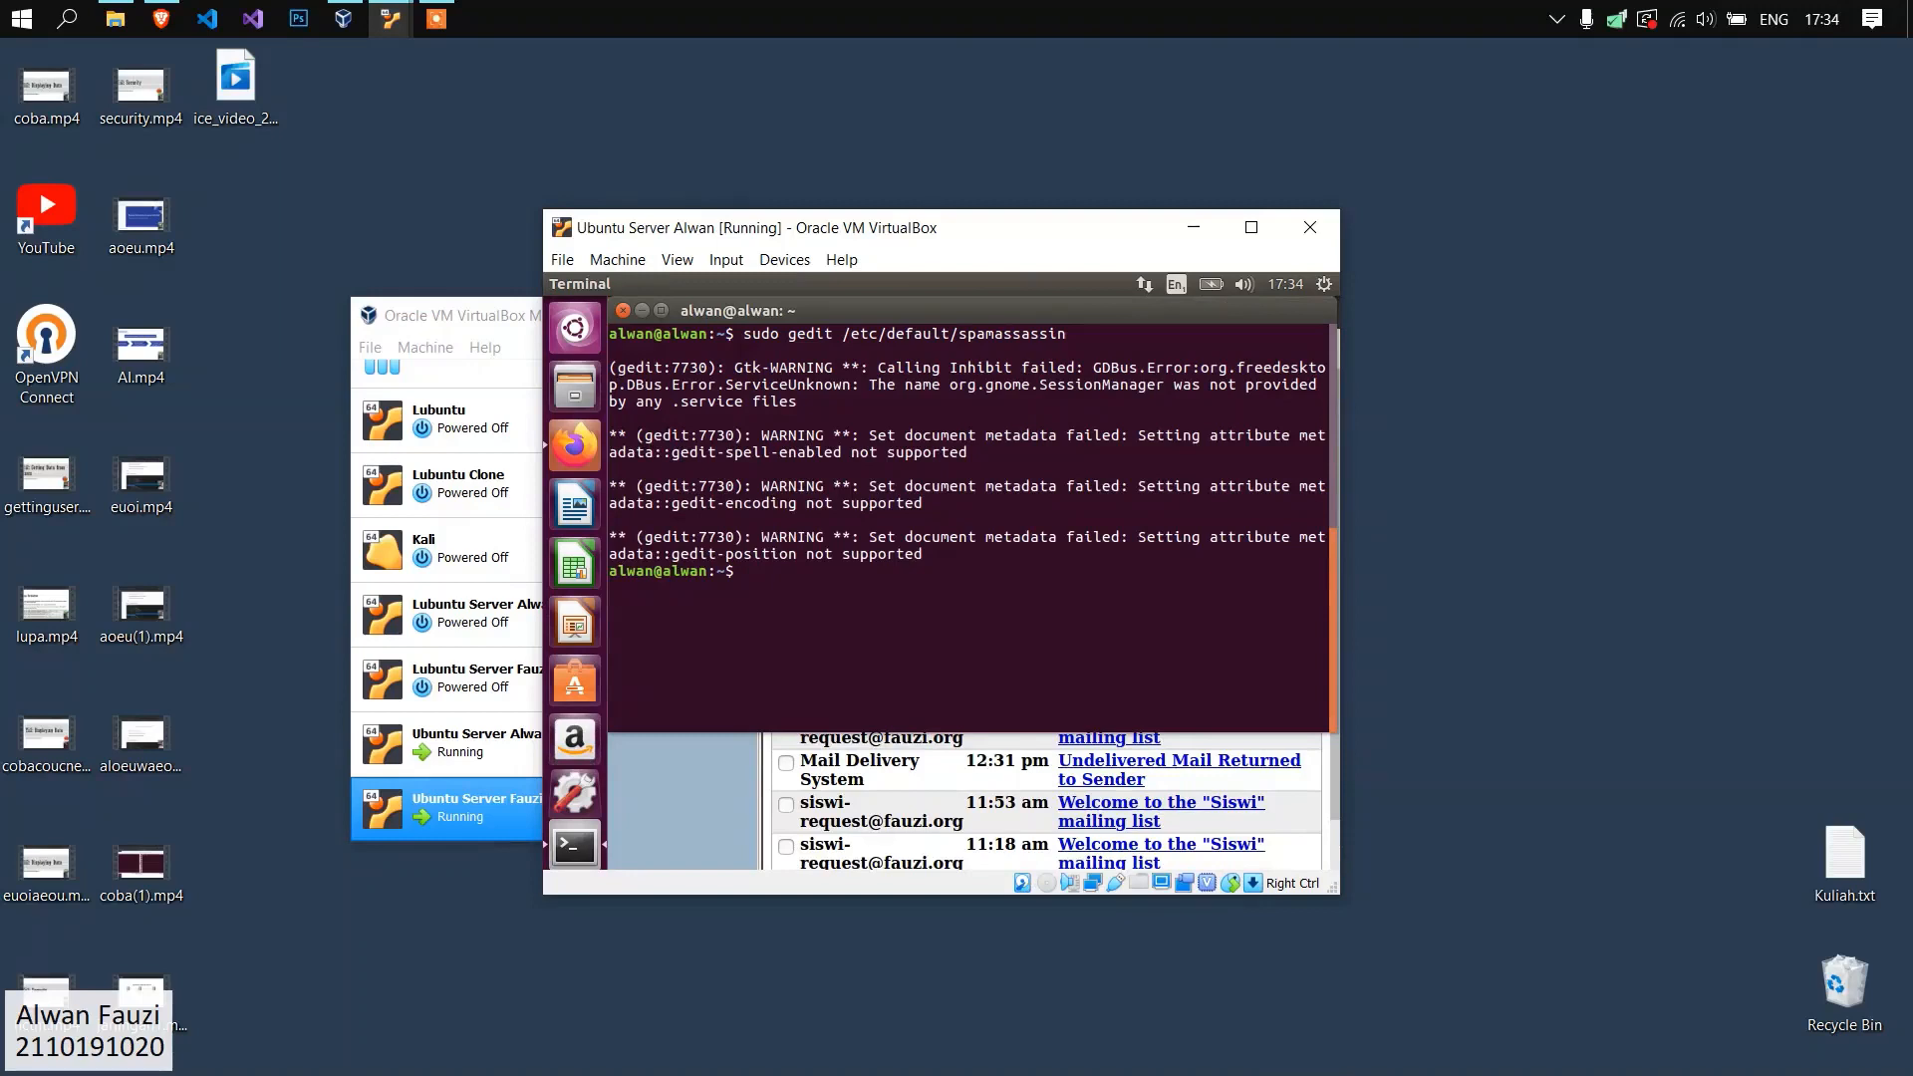
Open /etc/spamassassin/local.cf in gedit with root privileges.
text(sudo gedit /etc/spamassassin/local.cf)
key(Return)
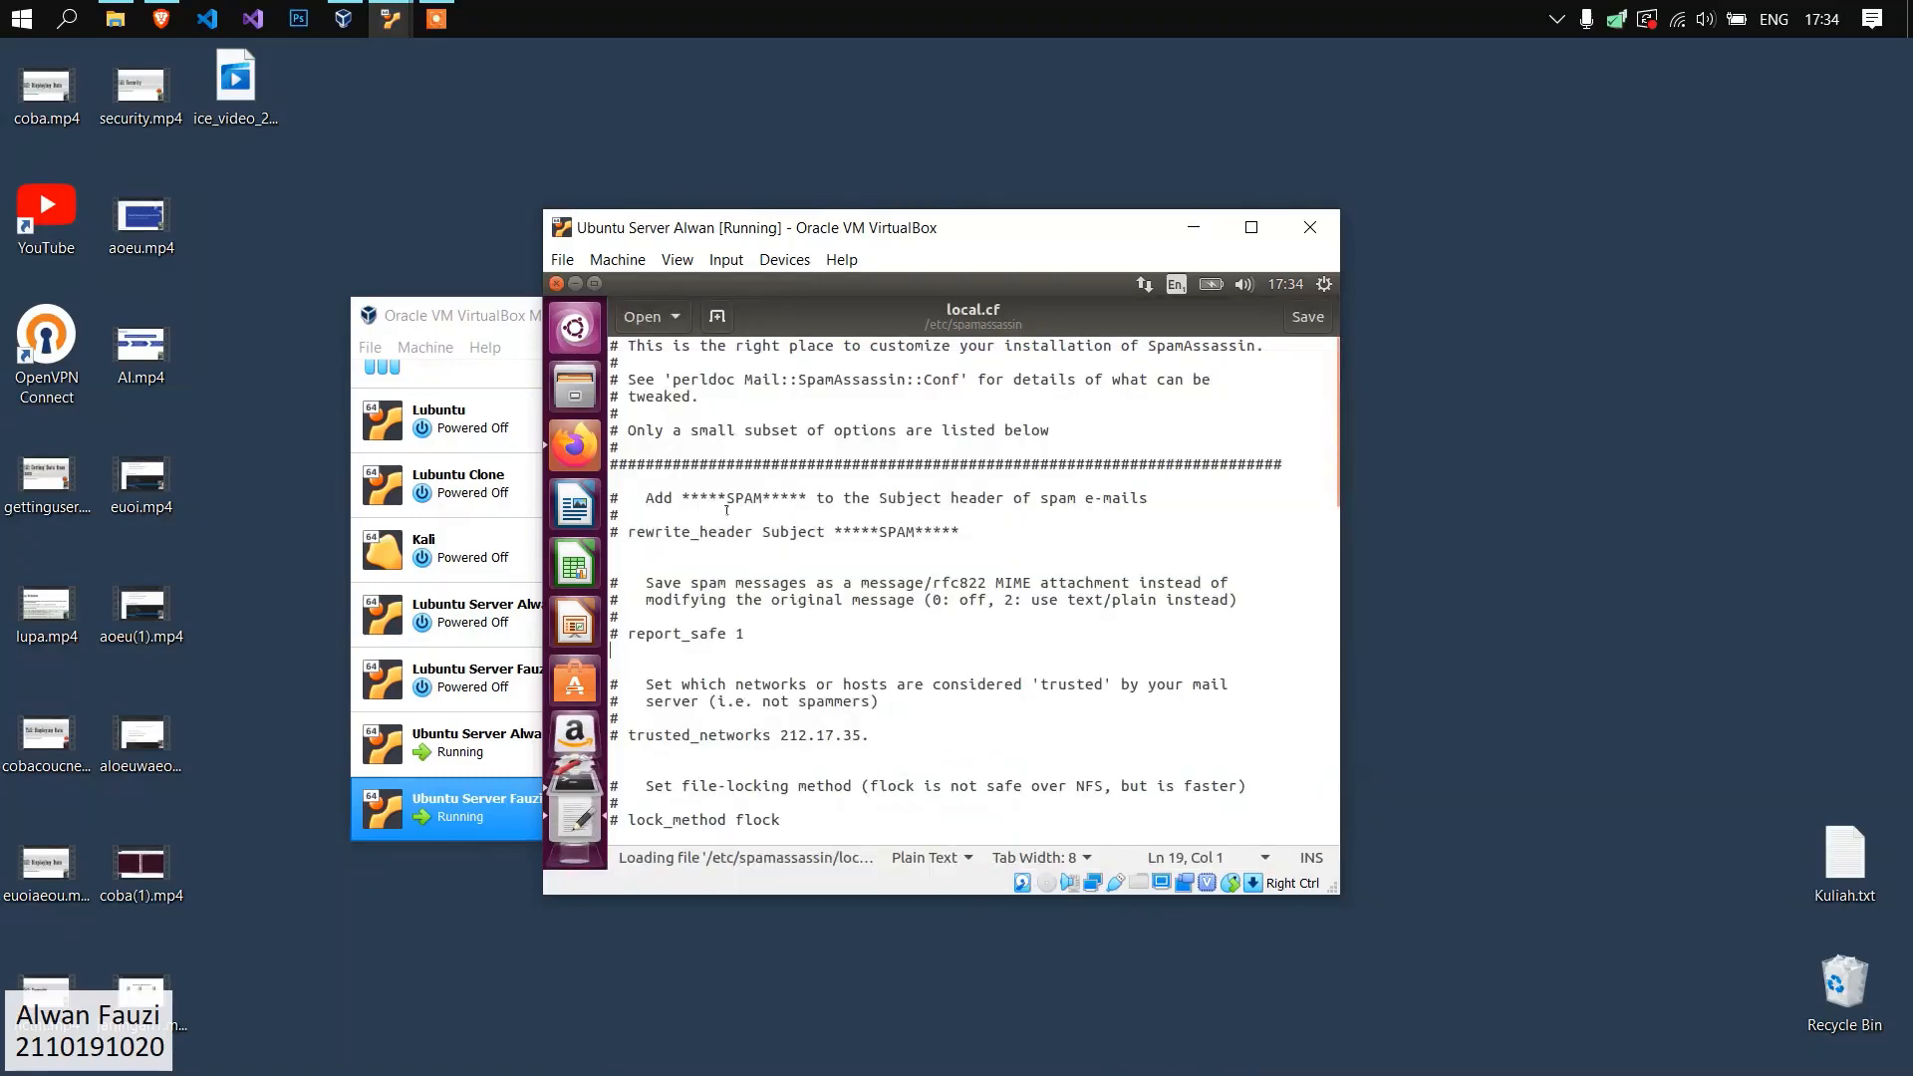
Uncomment the rewrite_header Subject *****SPAM***** line in local.cf.
click(627, 529)
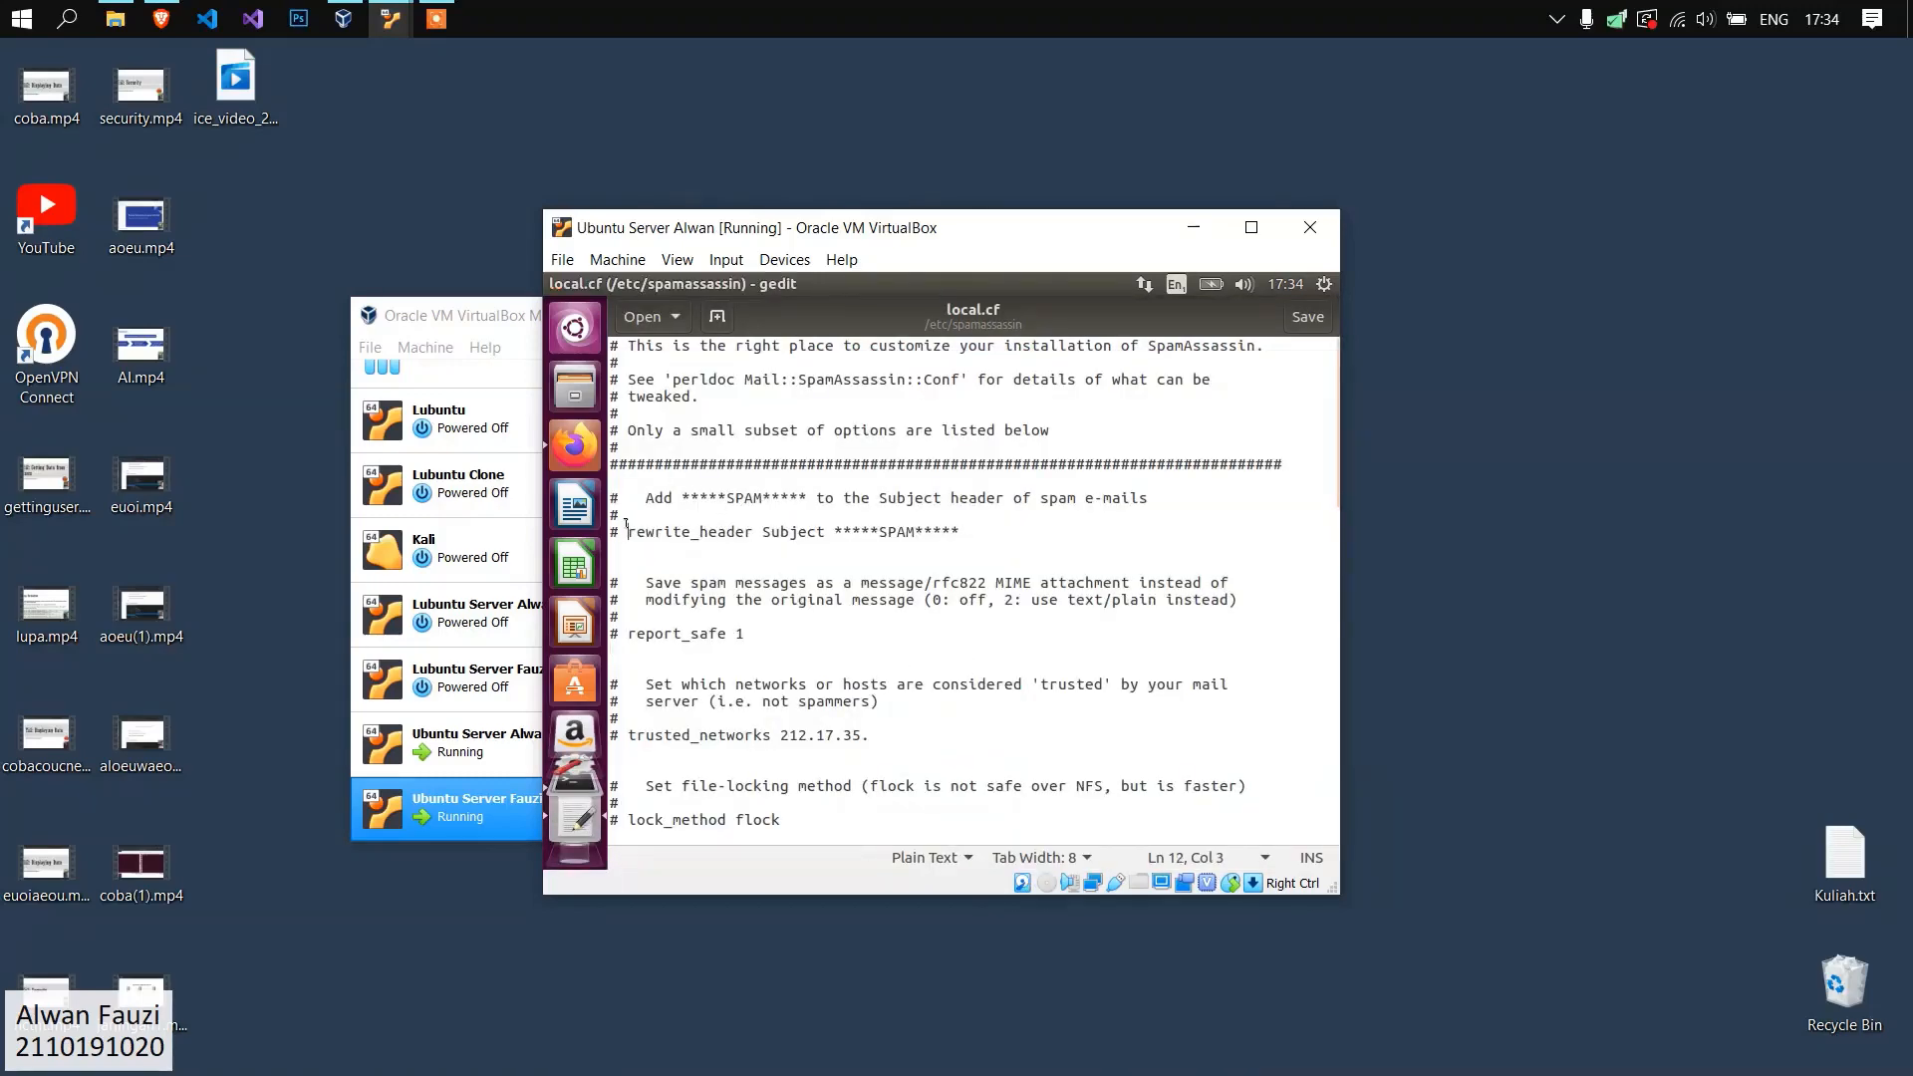
key(Left)
key(BackSpace)
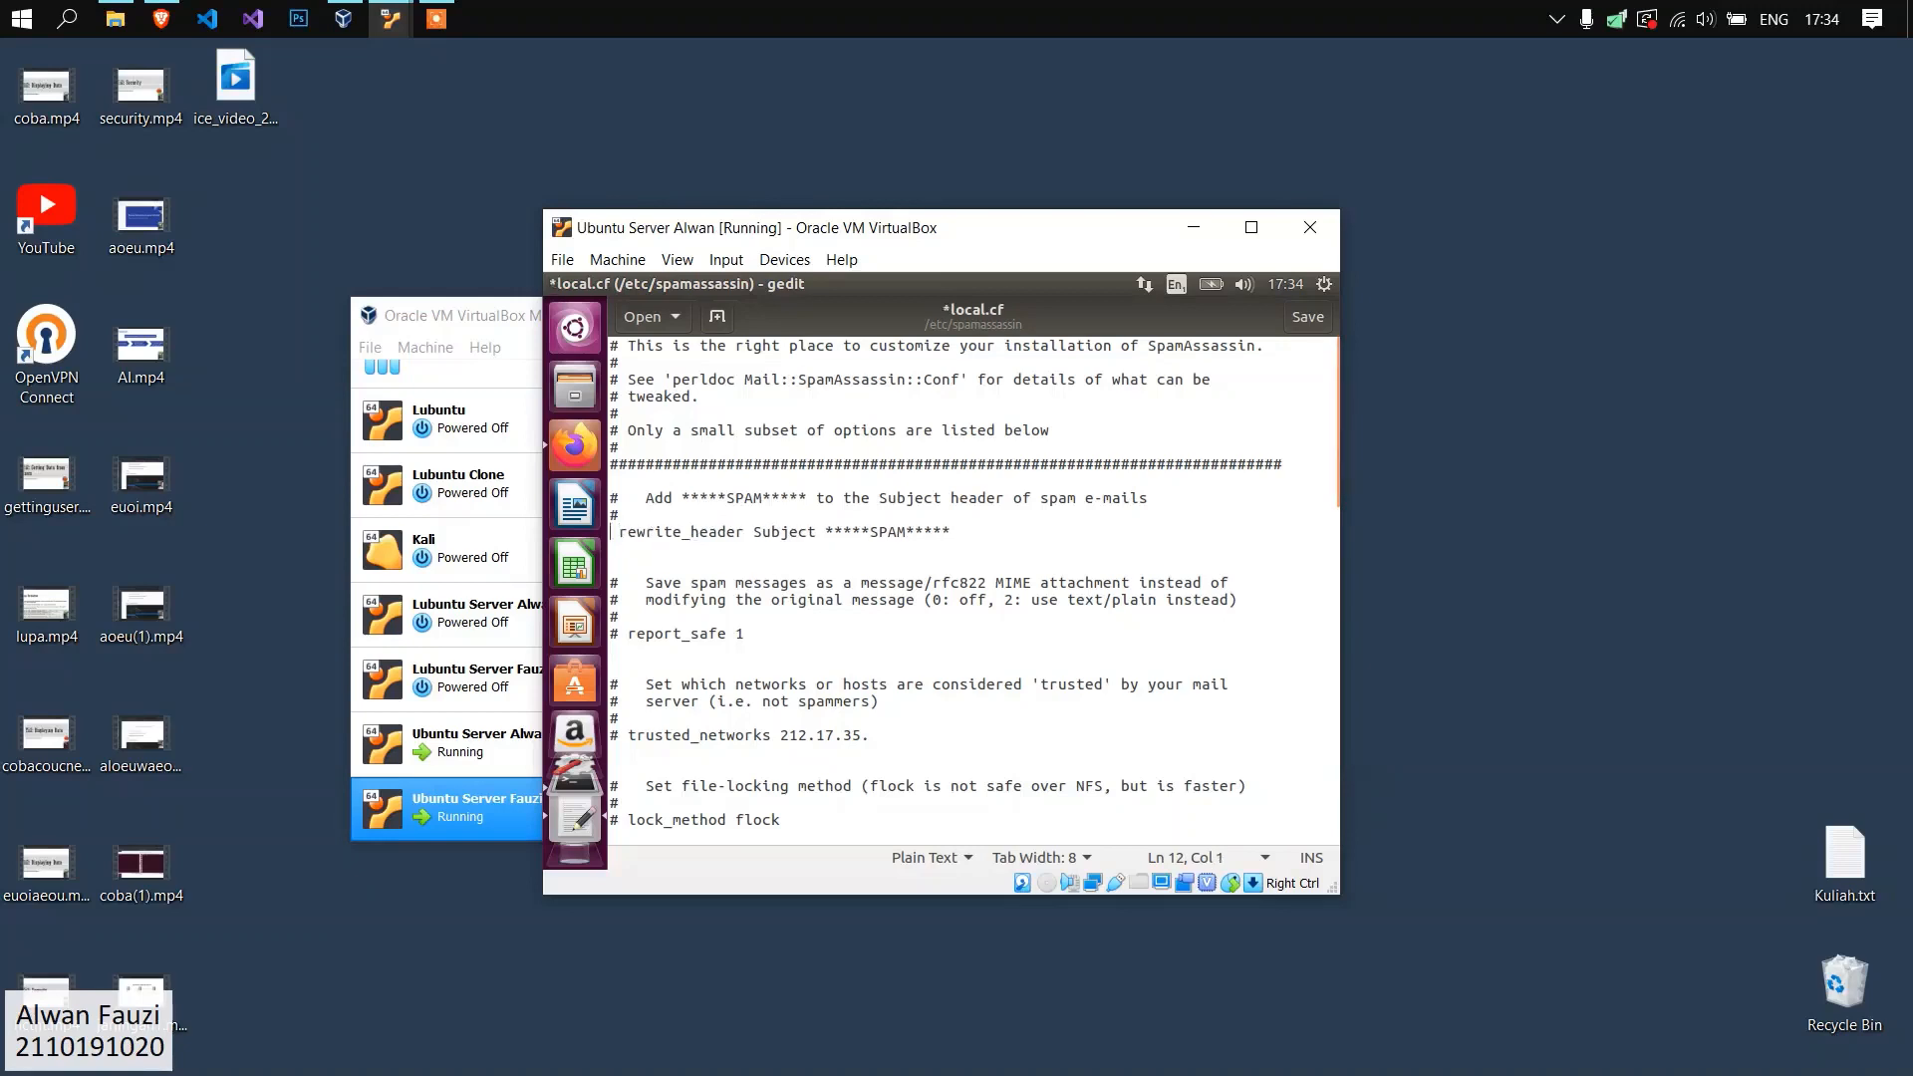
click(678, 530)
Uncomment the required_score 5.0, use_bayes 1 and bayes_auto_learn 1 lines in local.cf.
scroll(752, 665, down, 1)
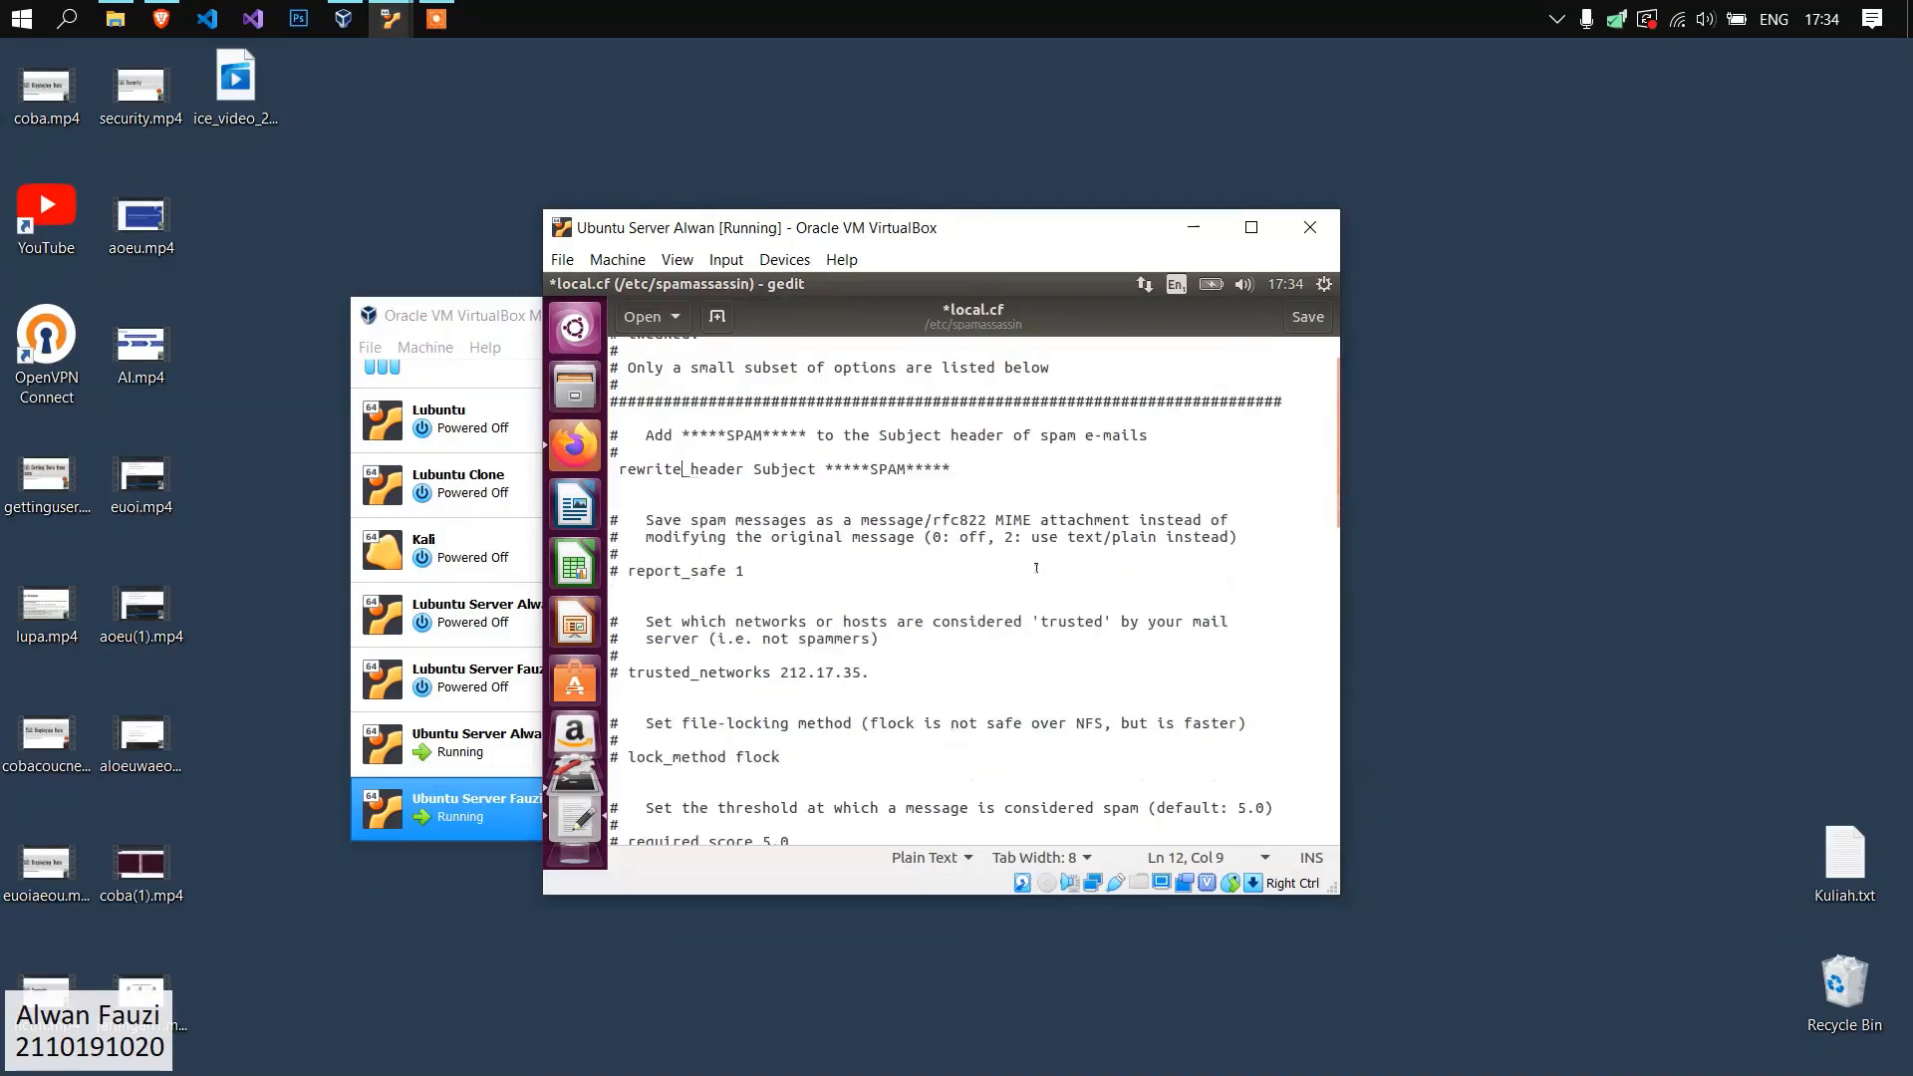
scroll(752, 665, down, 1)
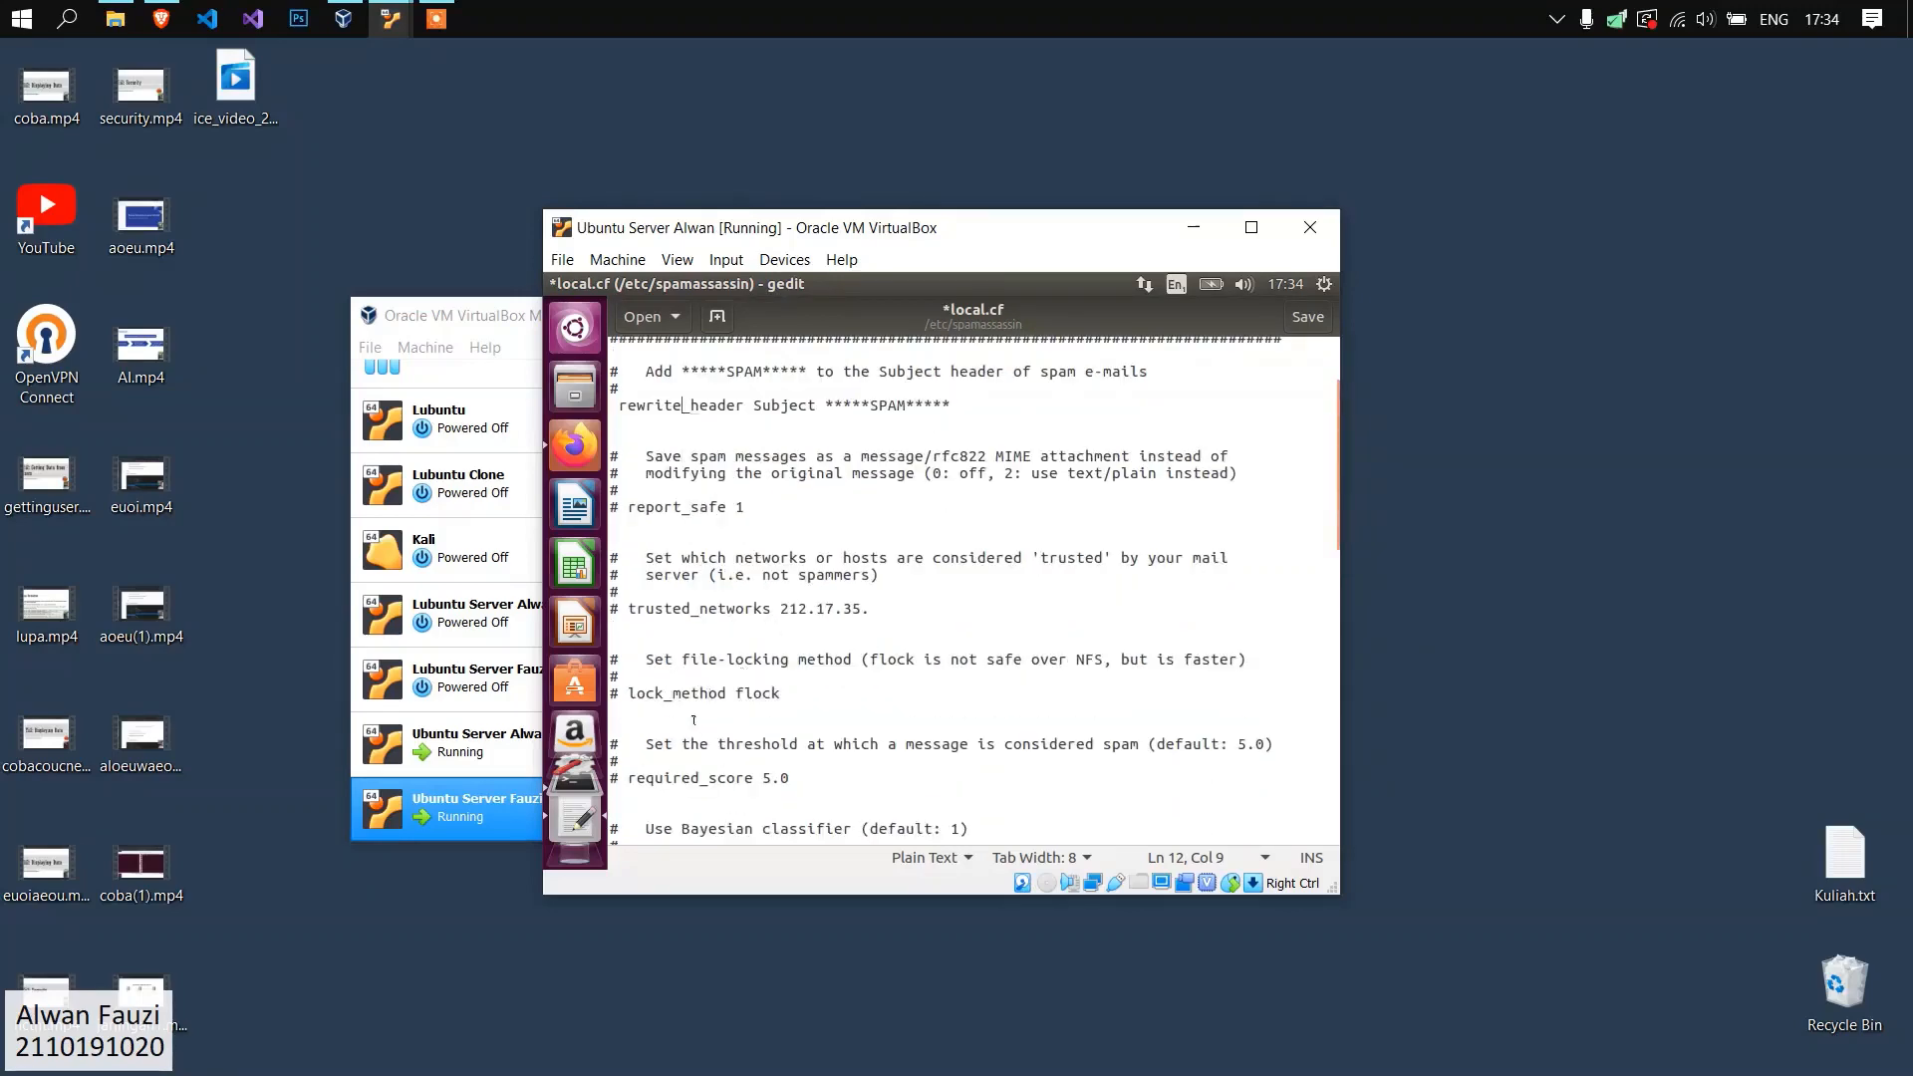
scroll(697, 716, down, 4)
click(633, 520)
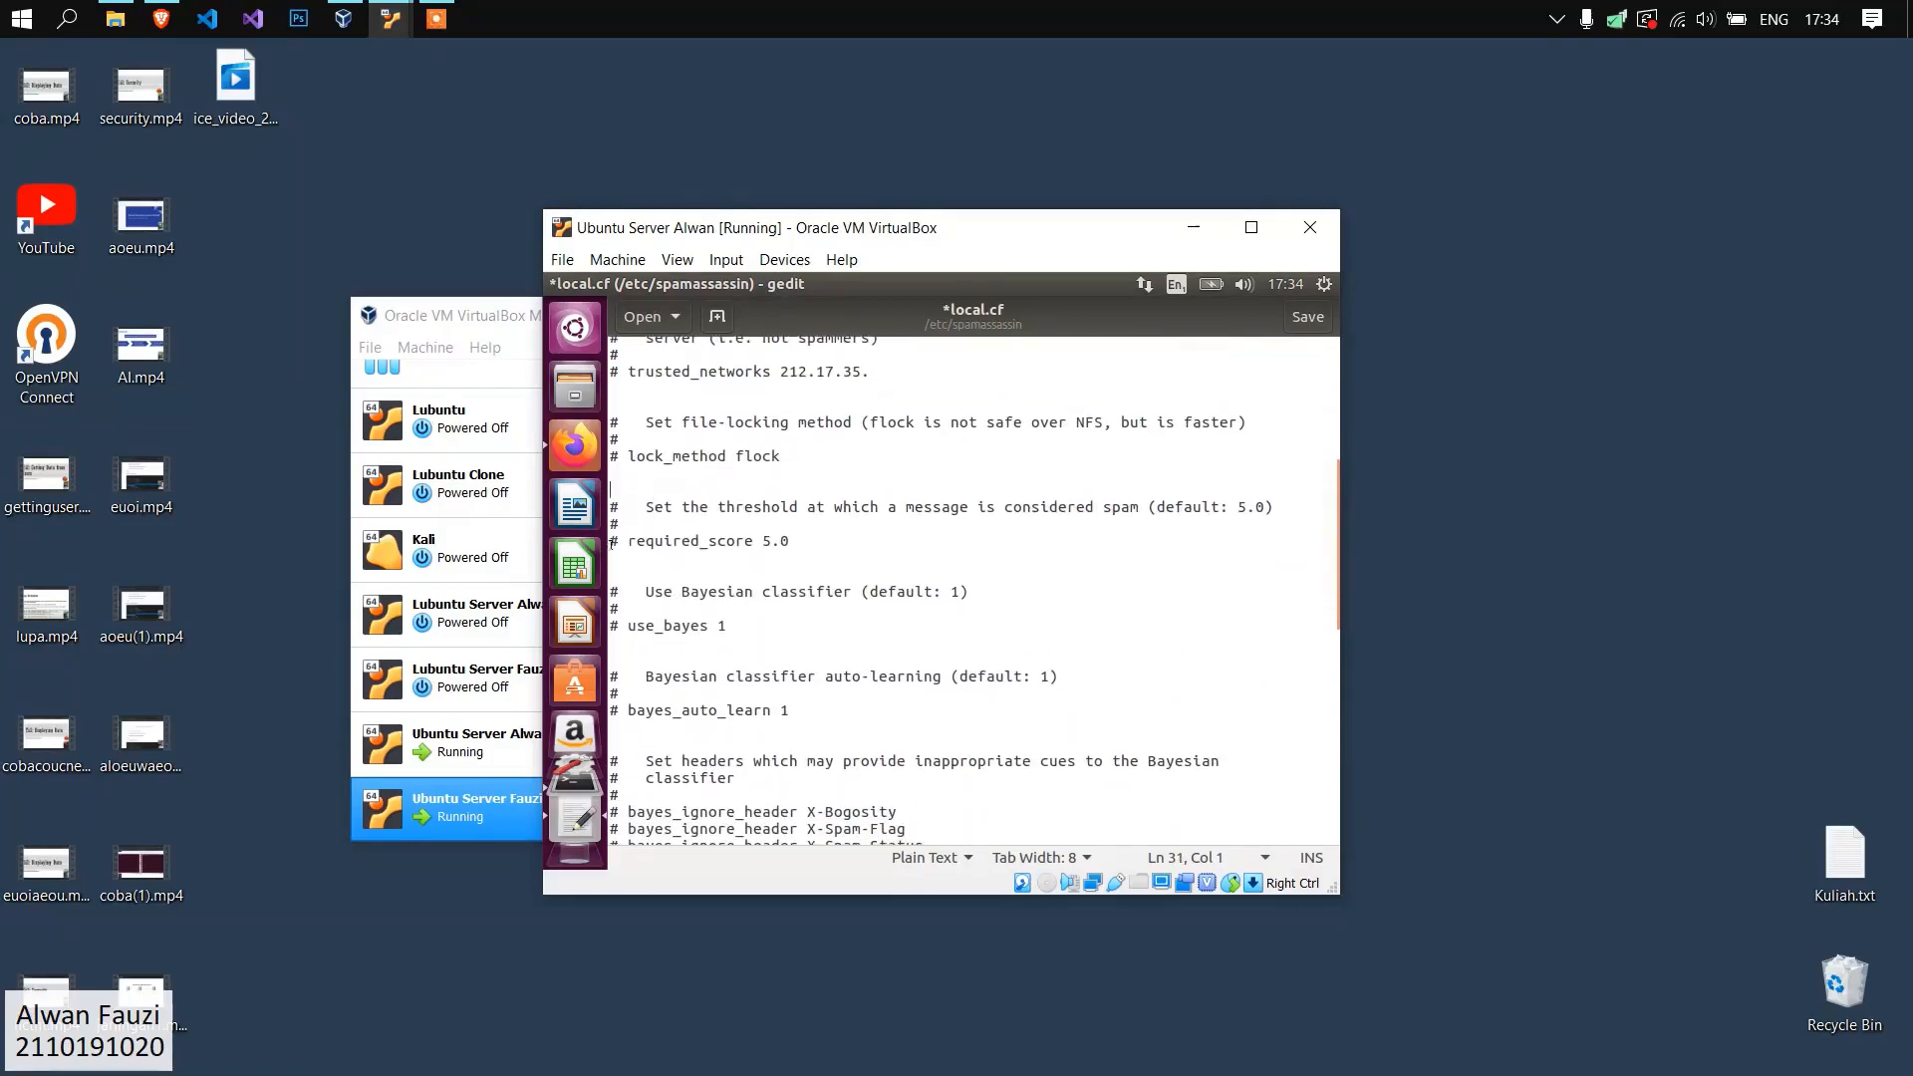
key(BackSpace)
key(BackSpace)
click(619, 709)
key(BackSpace)
click(829, 676)
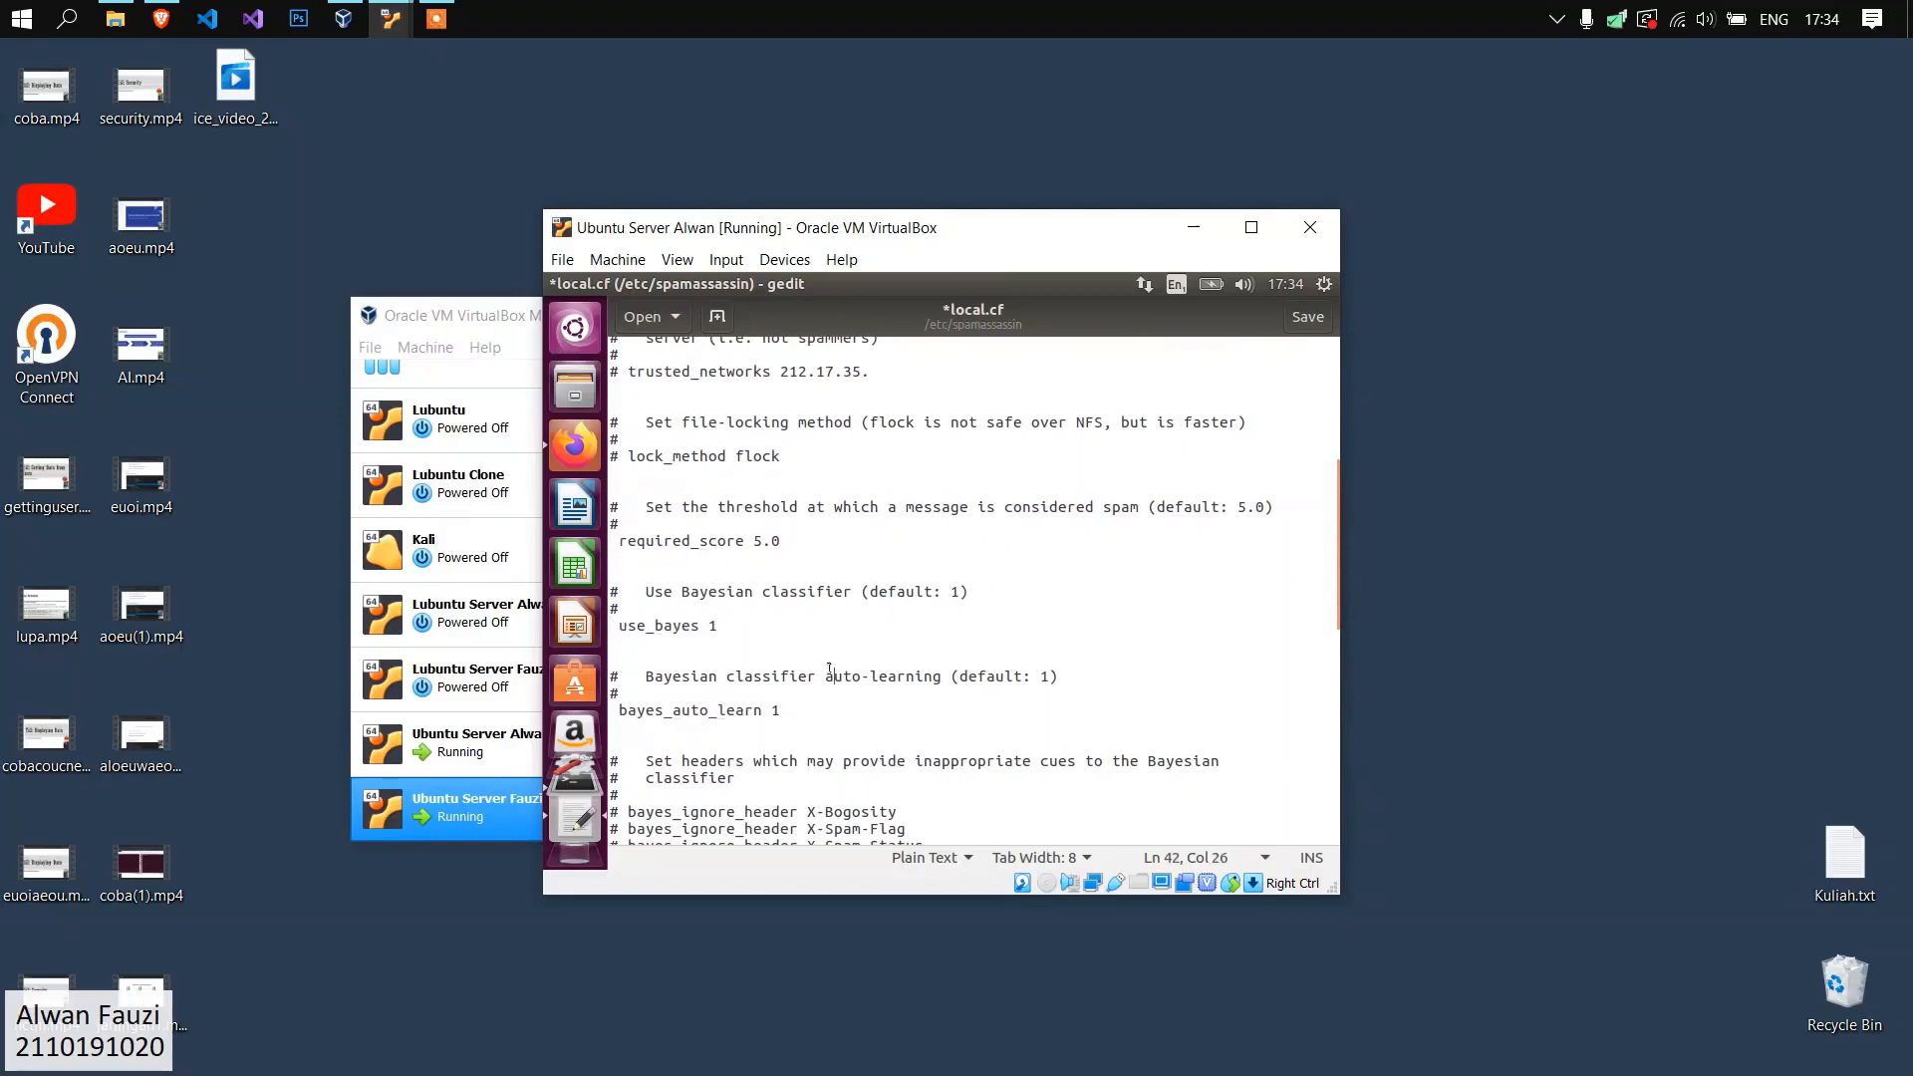
Save the changes to local.cf and close the editor.
click(763, 687)
key(ctrl+s)
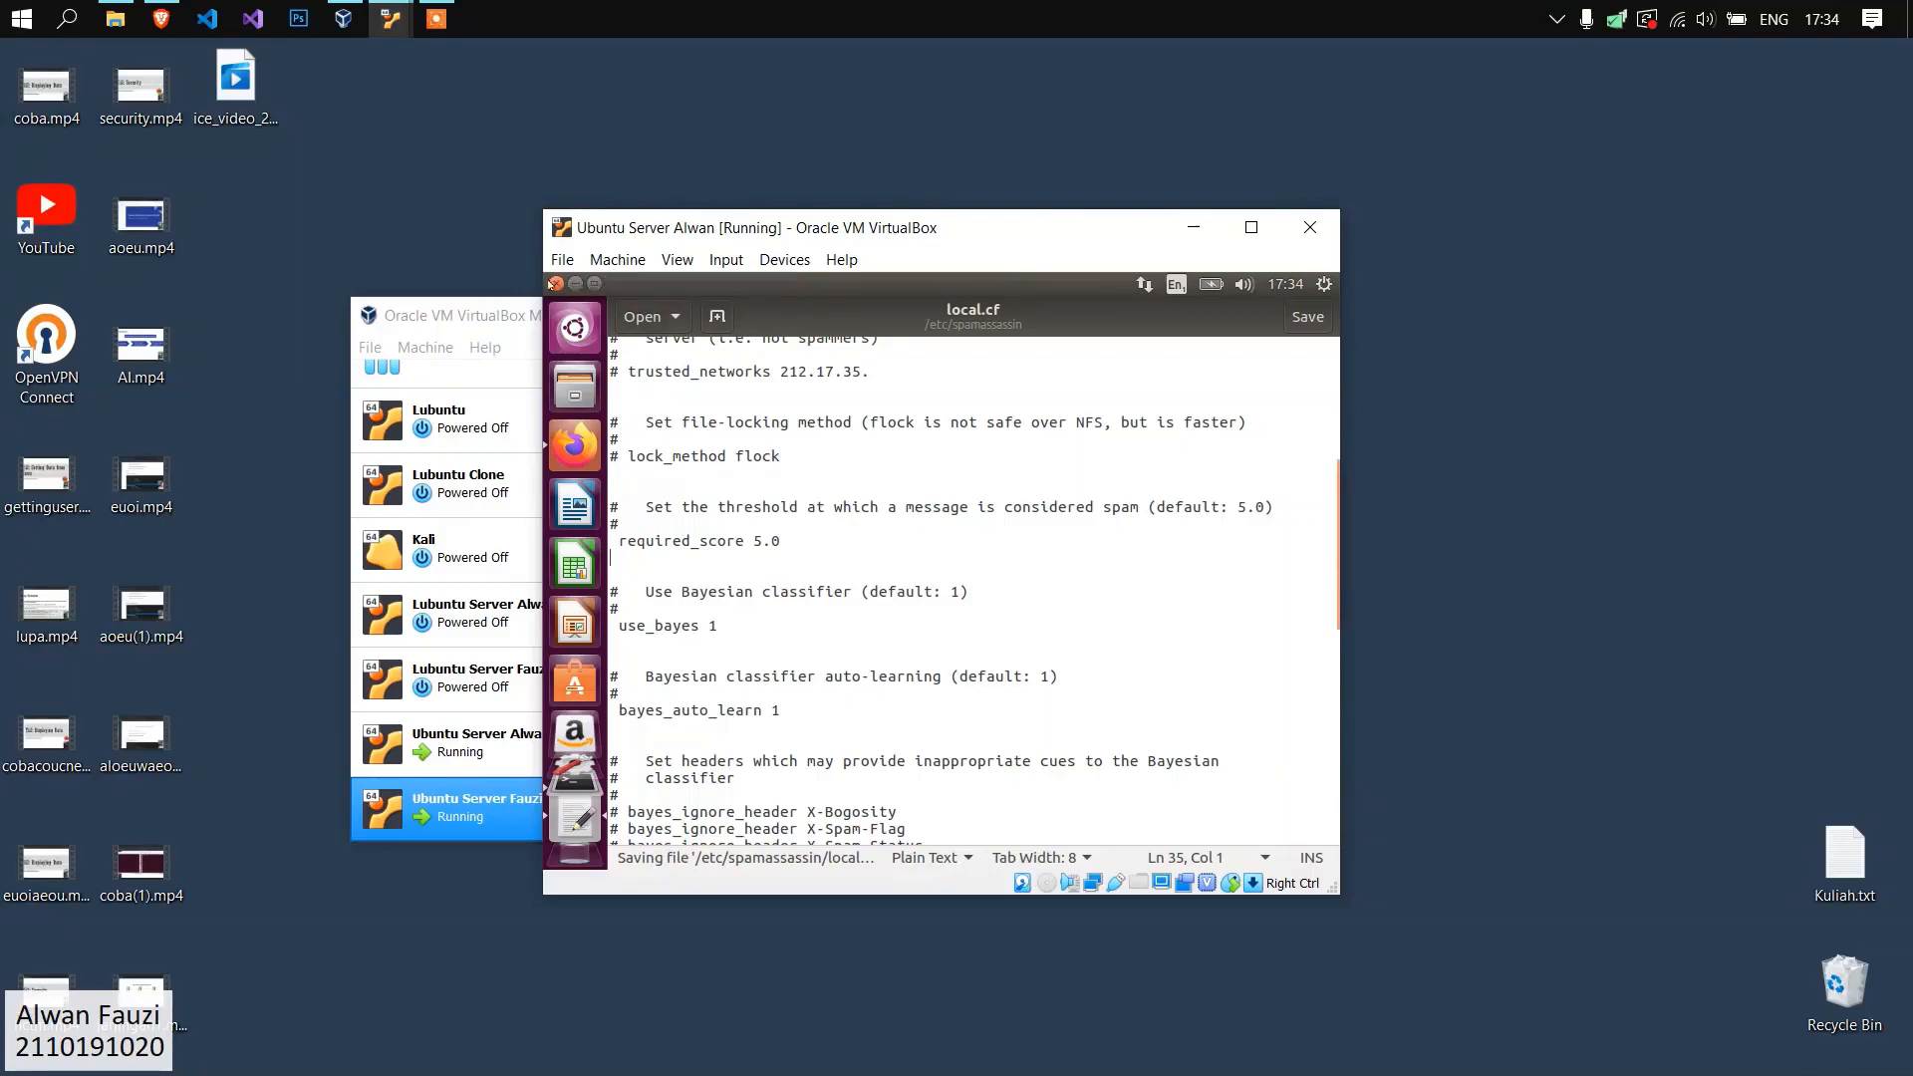
click(556, 284)
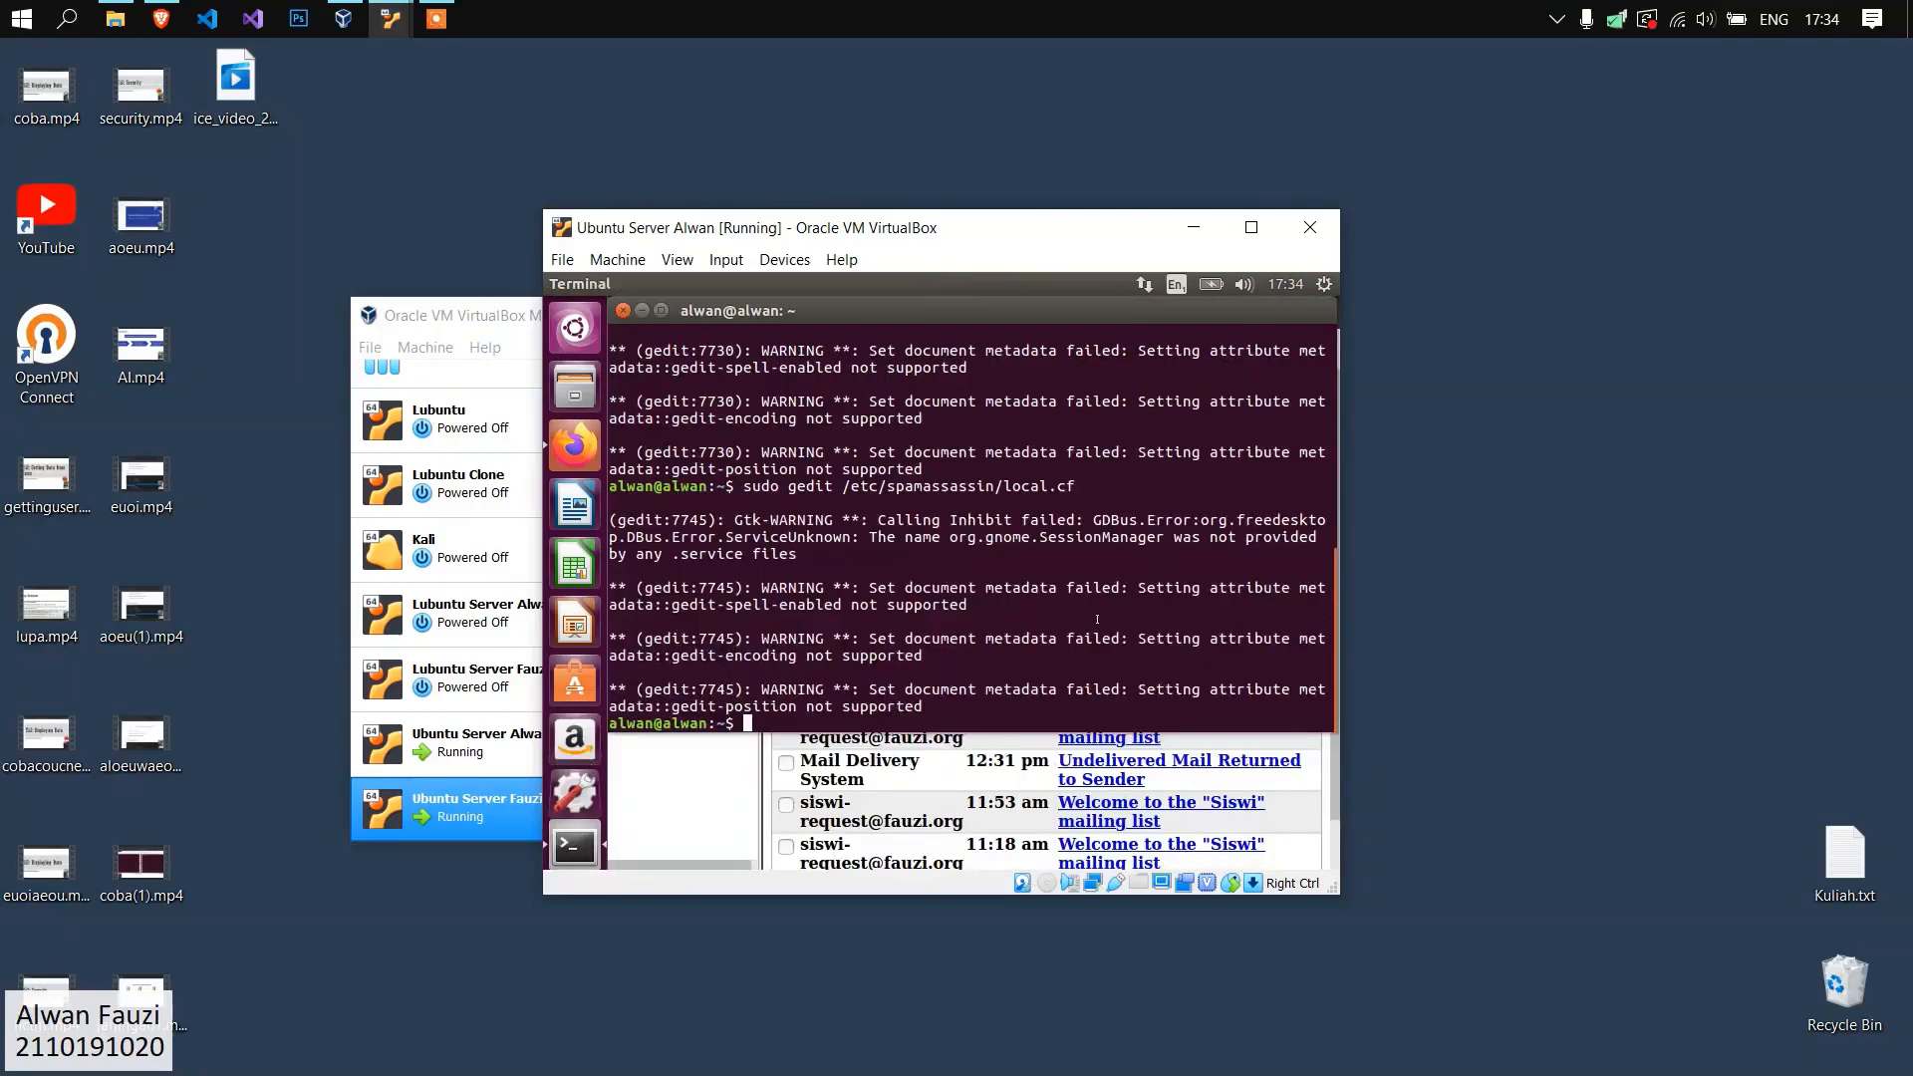
Open the Postfix configuration file /etc/postfix/master.cf in gedit with root privileges.
text(sudo /)
key(BackSpace)
text(gedit /etc/postfix/master.cf)
key(Return)
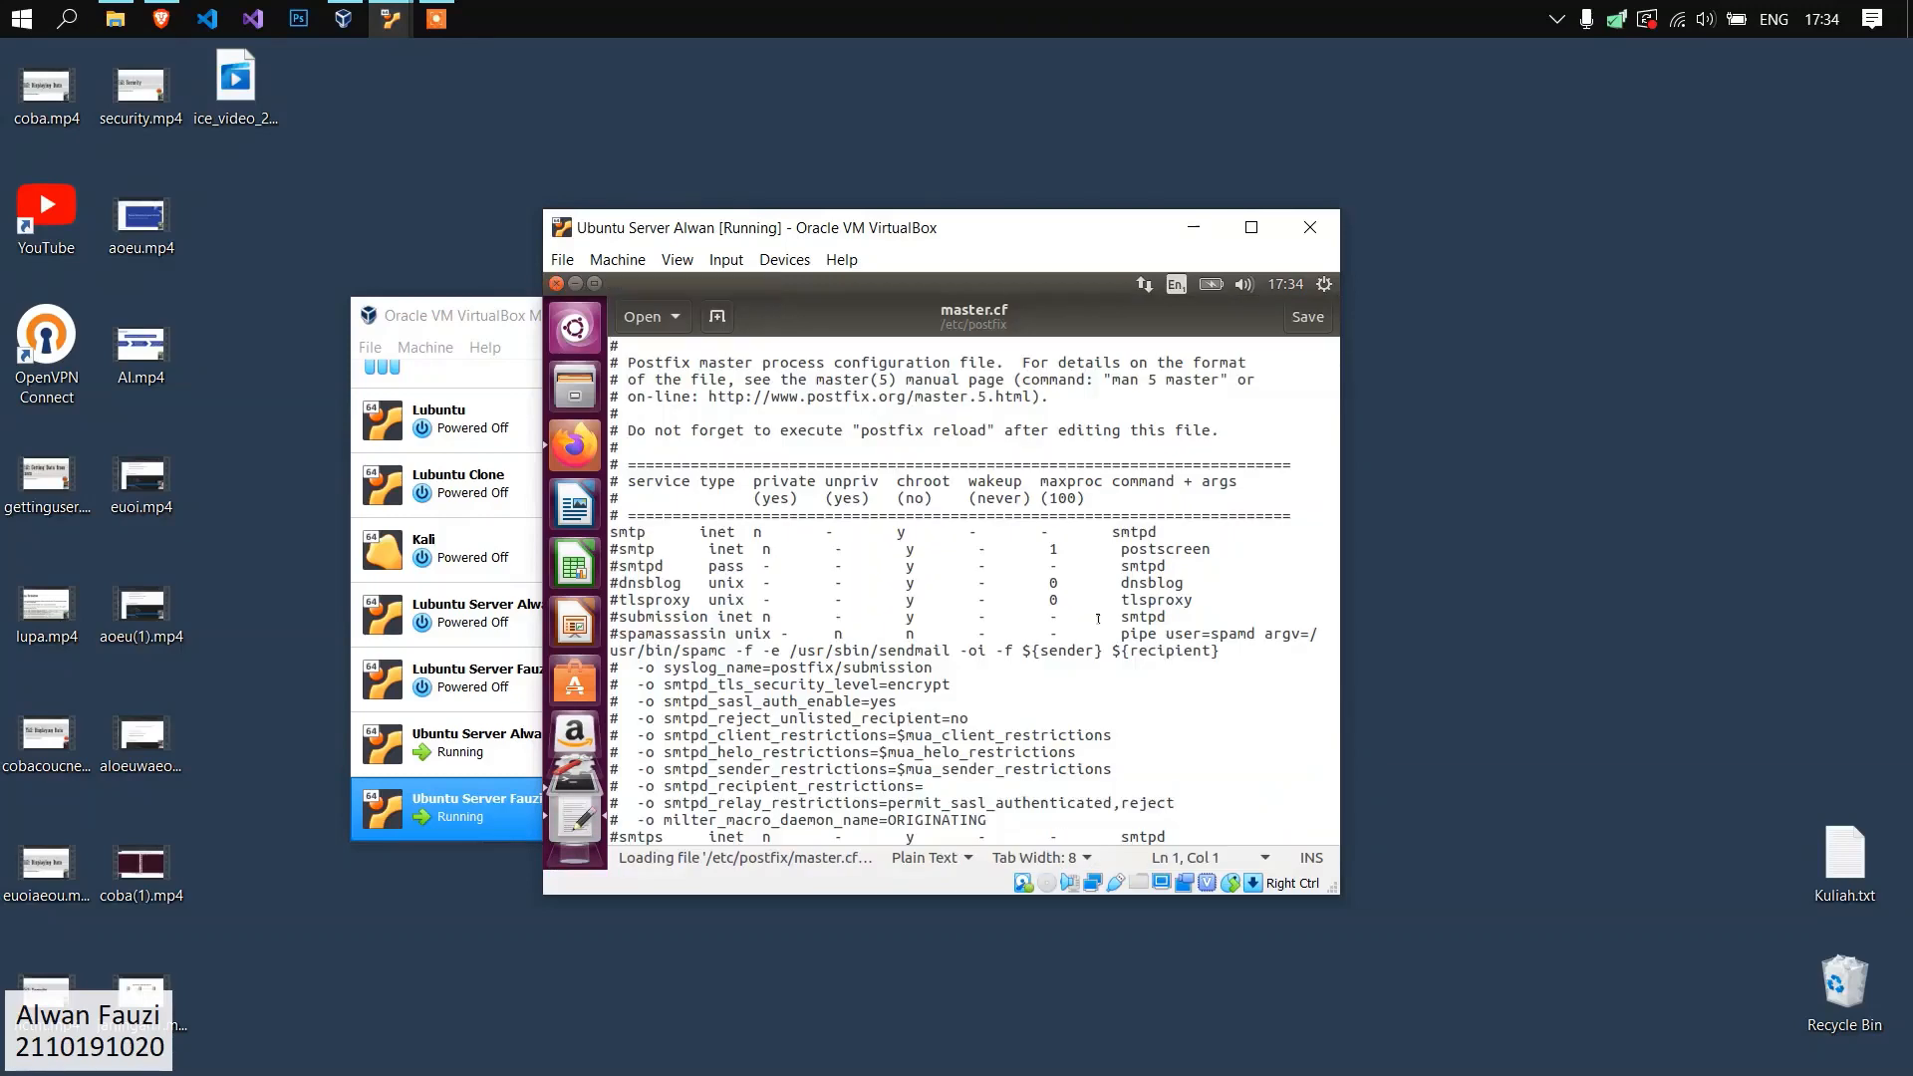
Append "-o content filter=spamassassin" to the active smtp inet smtpd service line in master.cf.
click(760, 511)
drag(1157, 529, 610, 533)
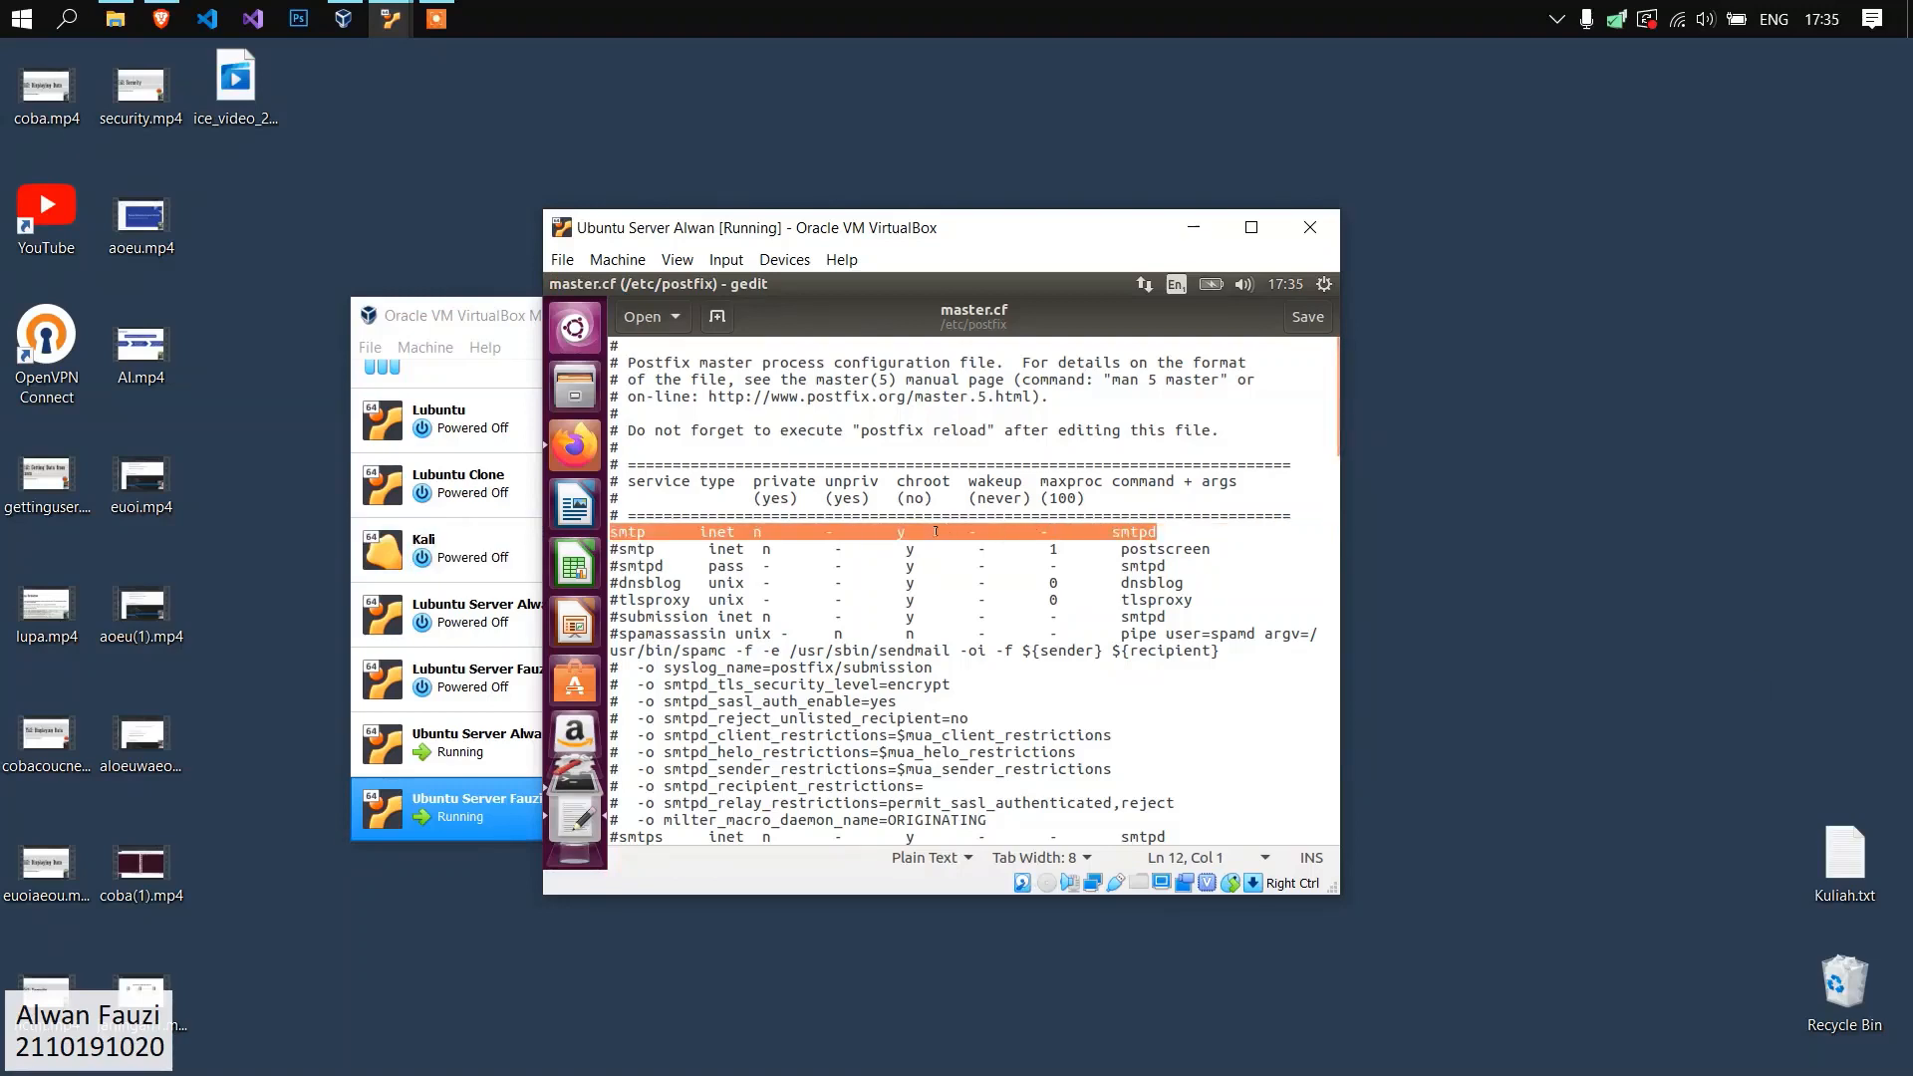
click(1169, 527)
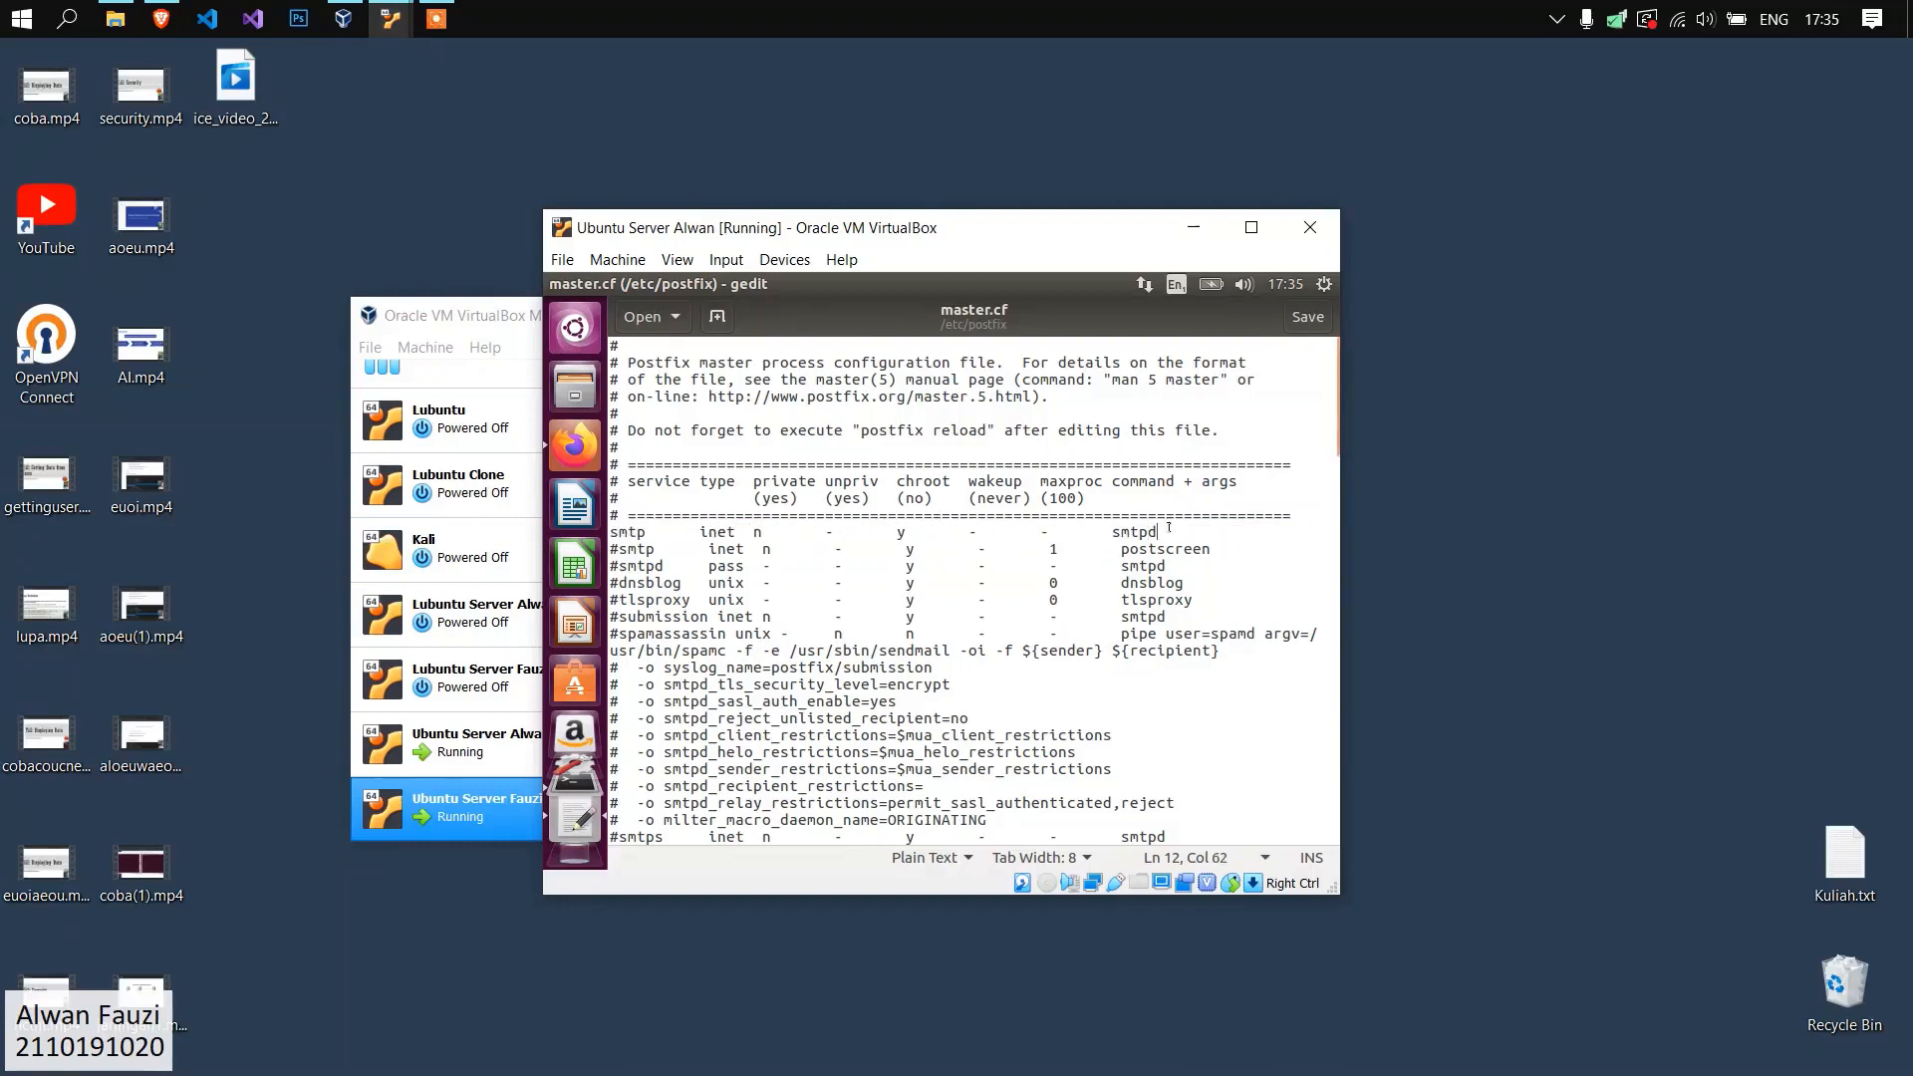
text(-o)
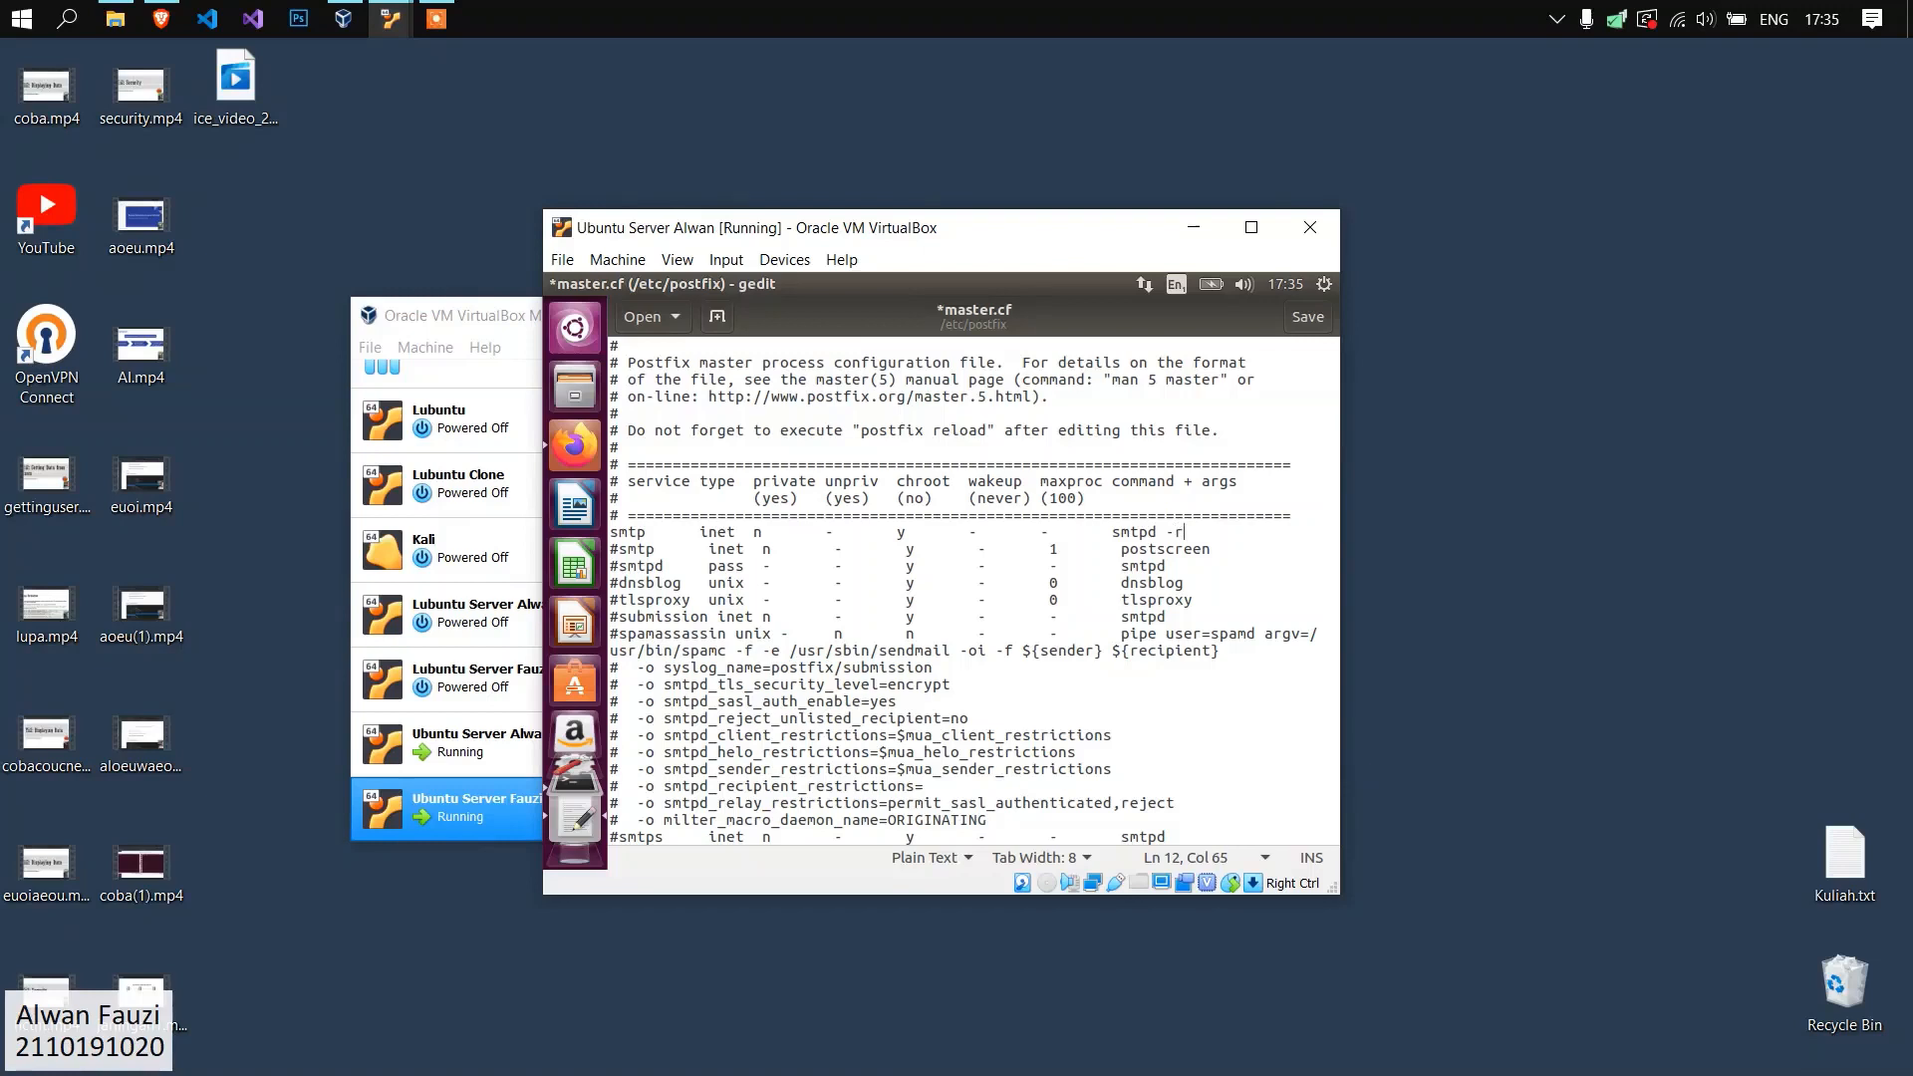
text( content filter=spamassassin)
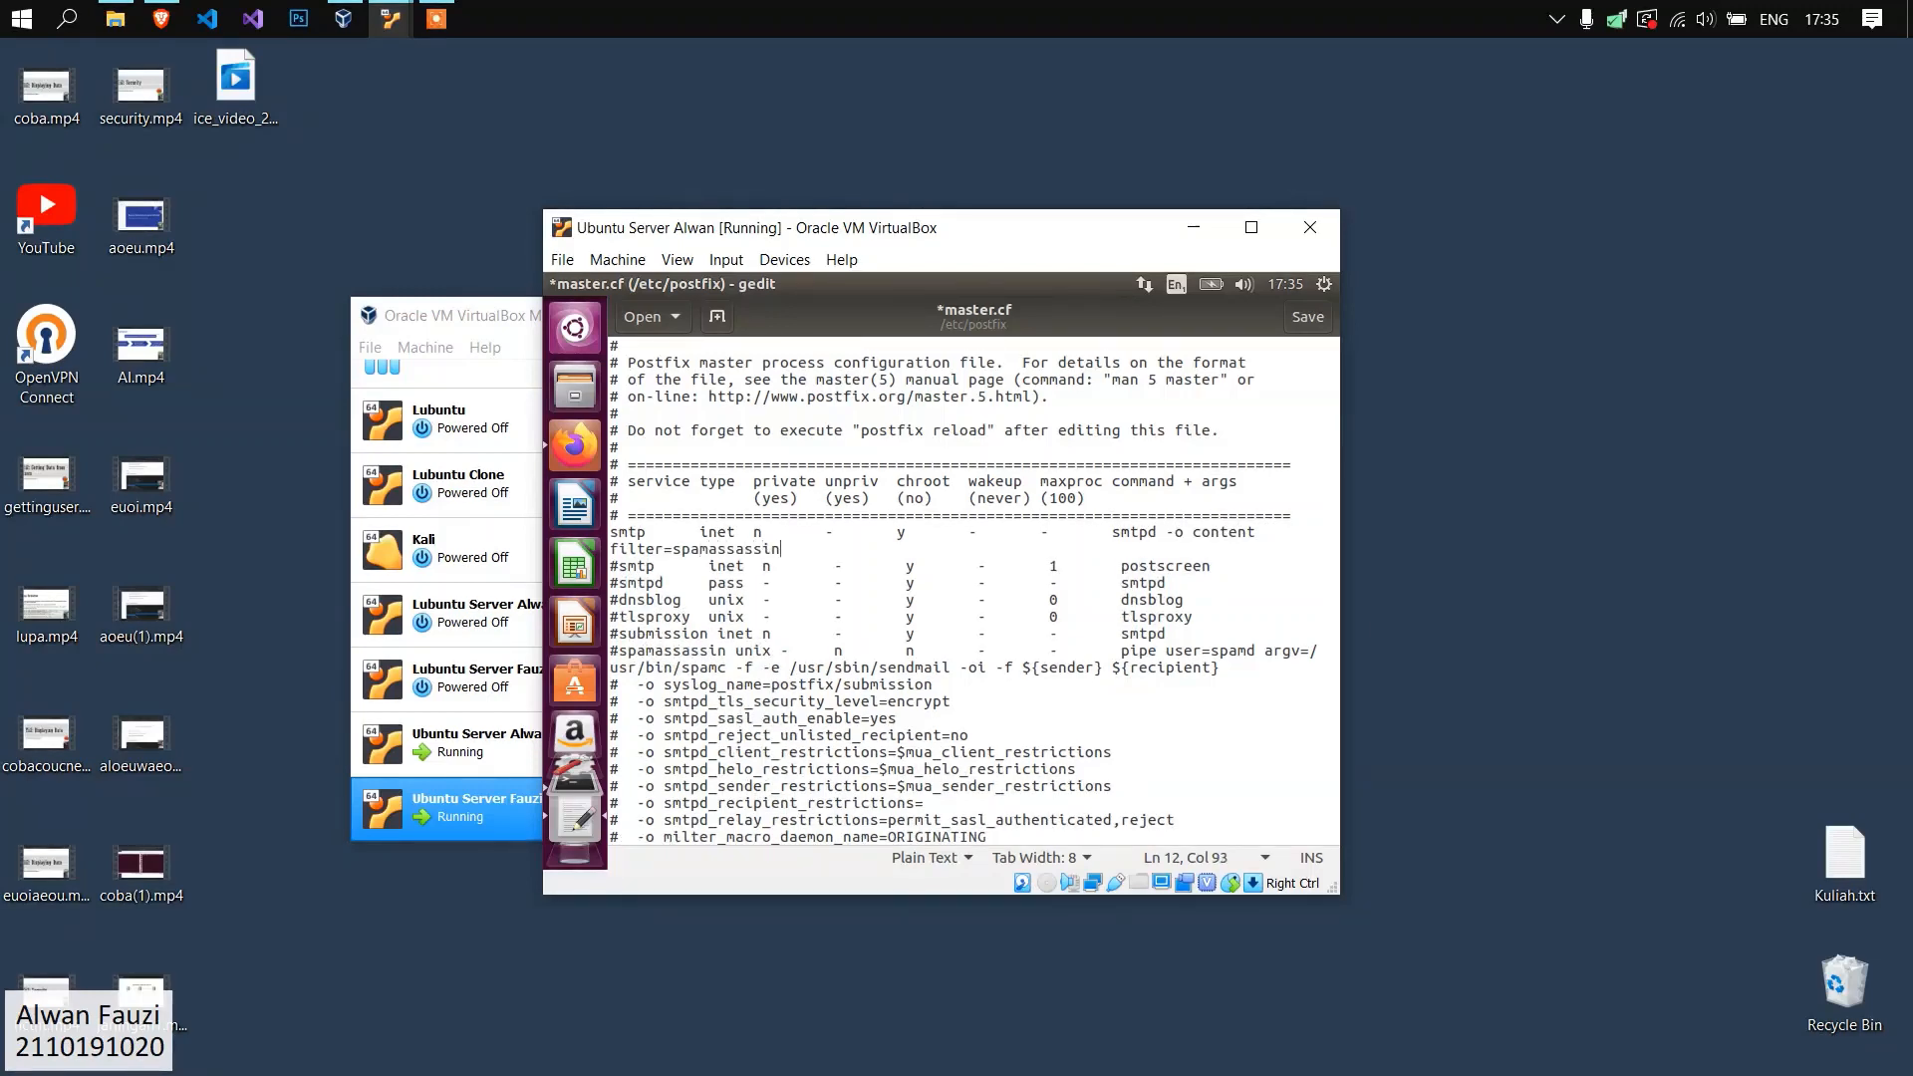
key(shift+Home)
key(shift+Home)
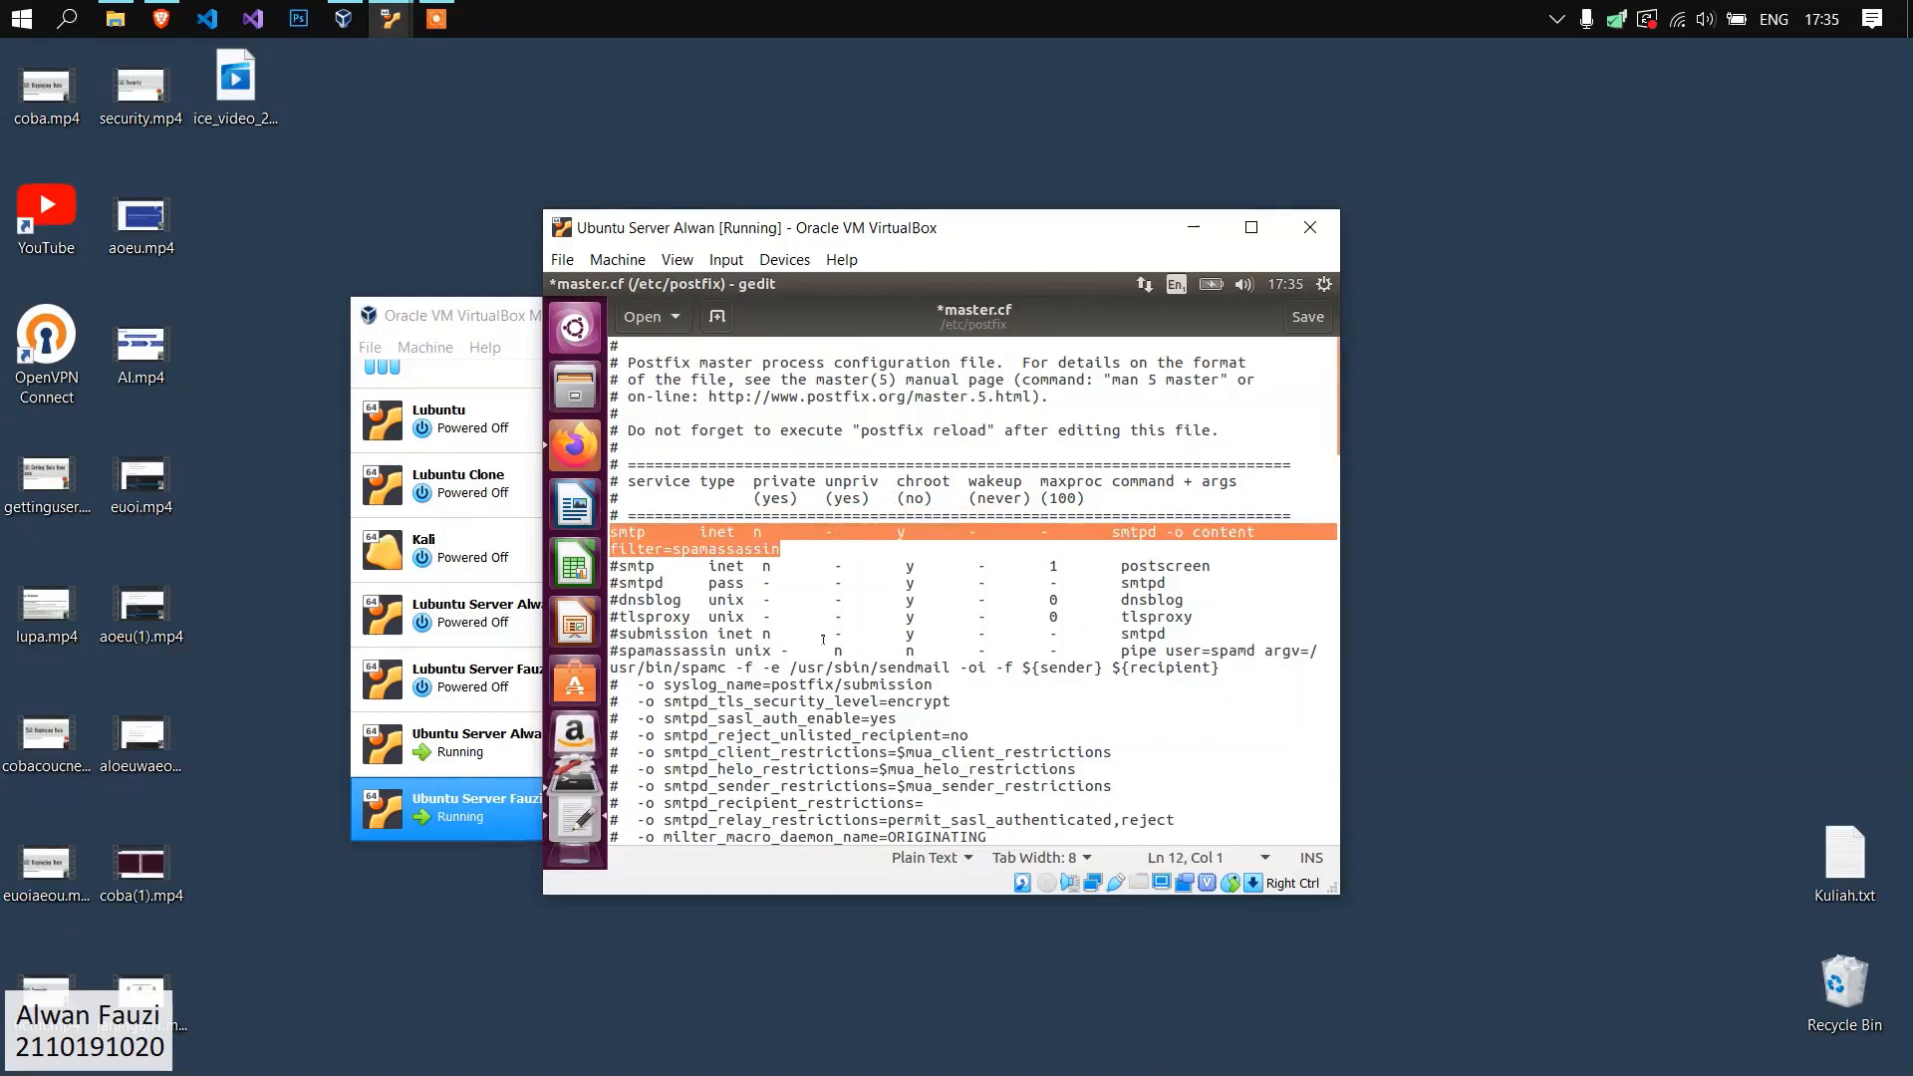
Uncomment the spamassassin unix service entry that pipes mail through /usr/bin/spamc in master.cf.
click(872, 668)
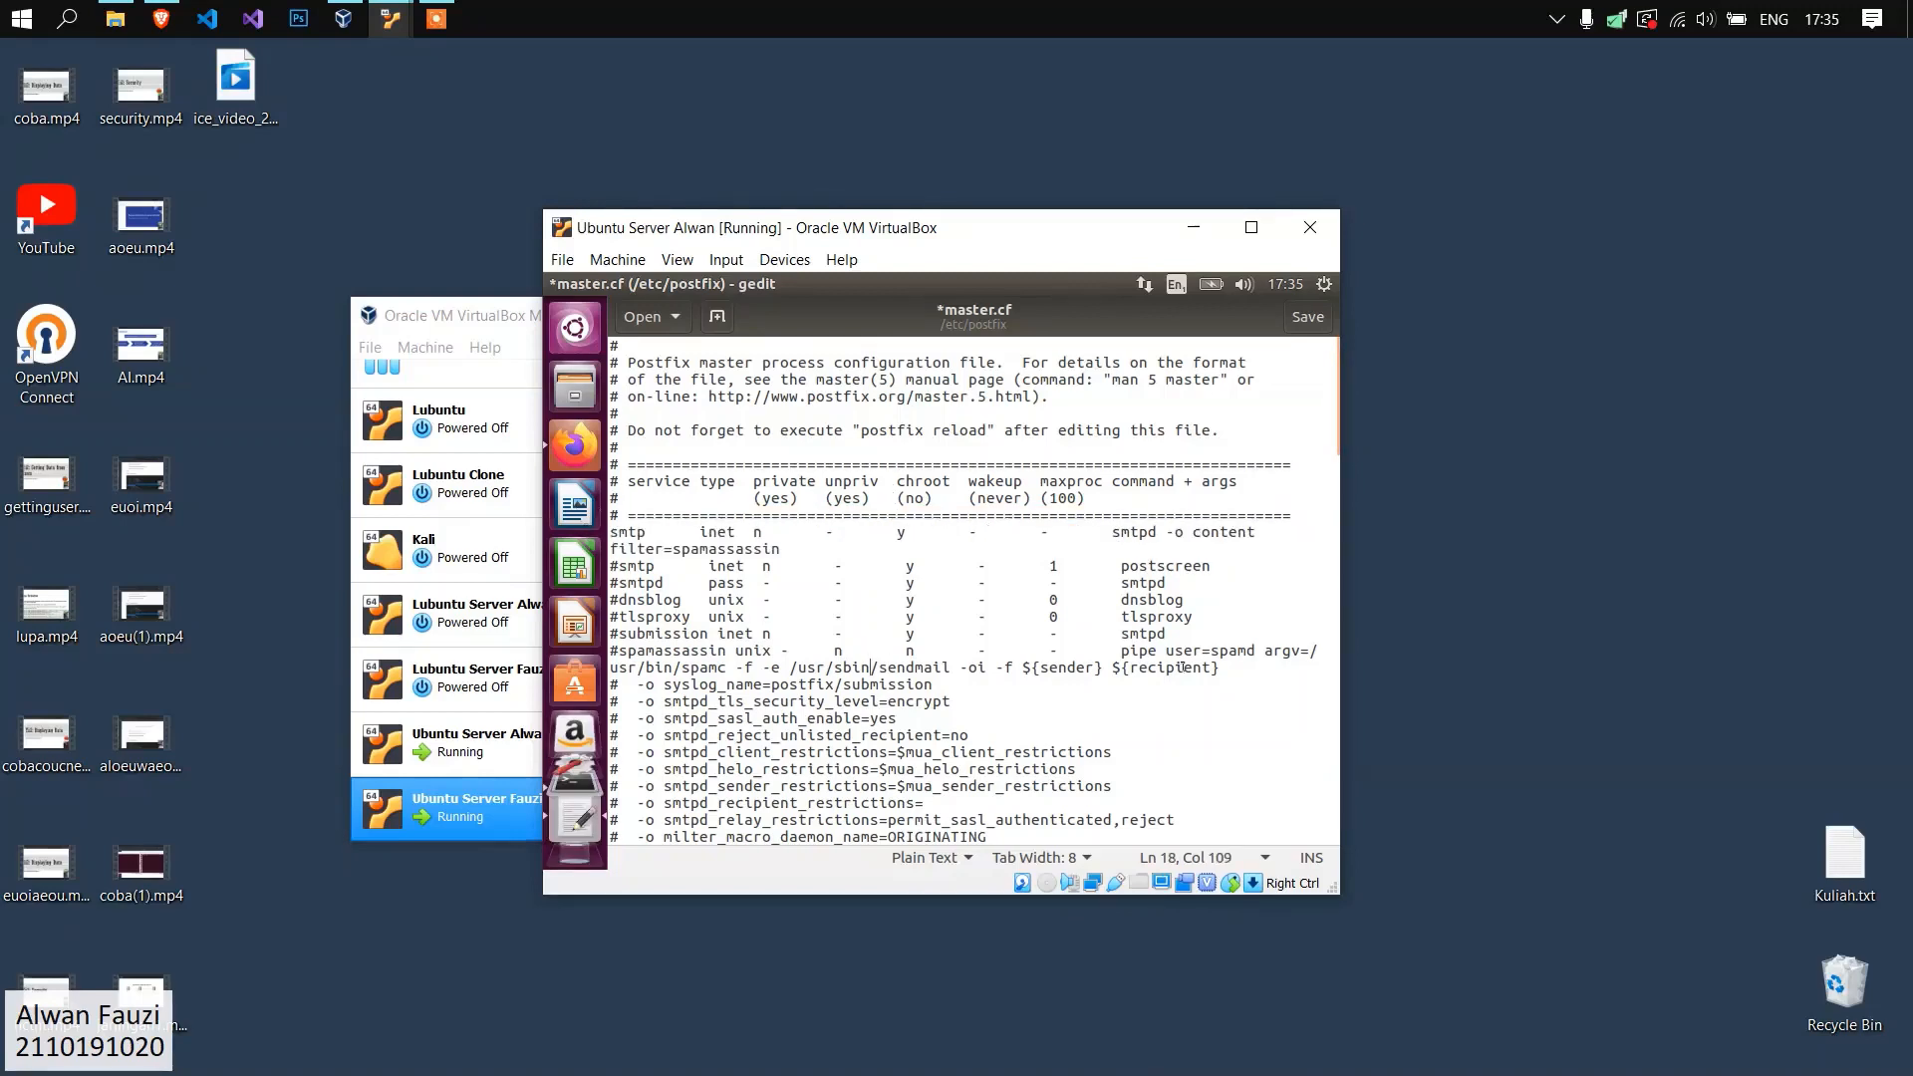
click(610, 667)
drag(1219, 667, 560, 660)
click(629, 649)
click(620, 648)
key(BackSpace)
click(978, 668)
drag(1219, 667, 640, 649)
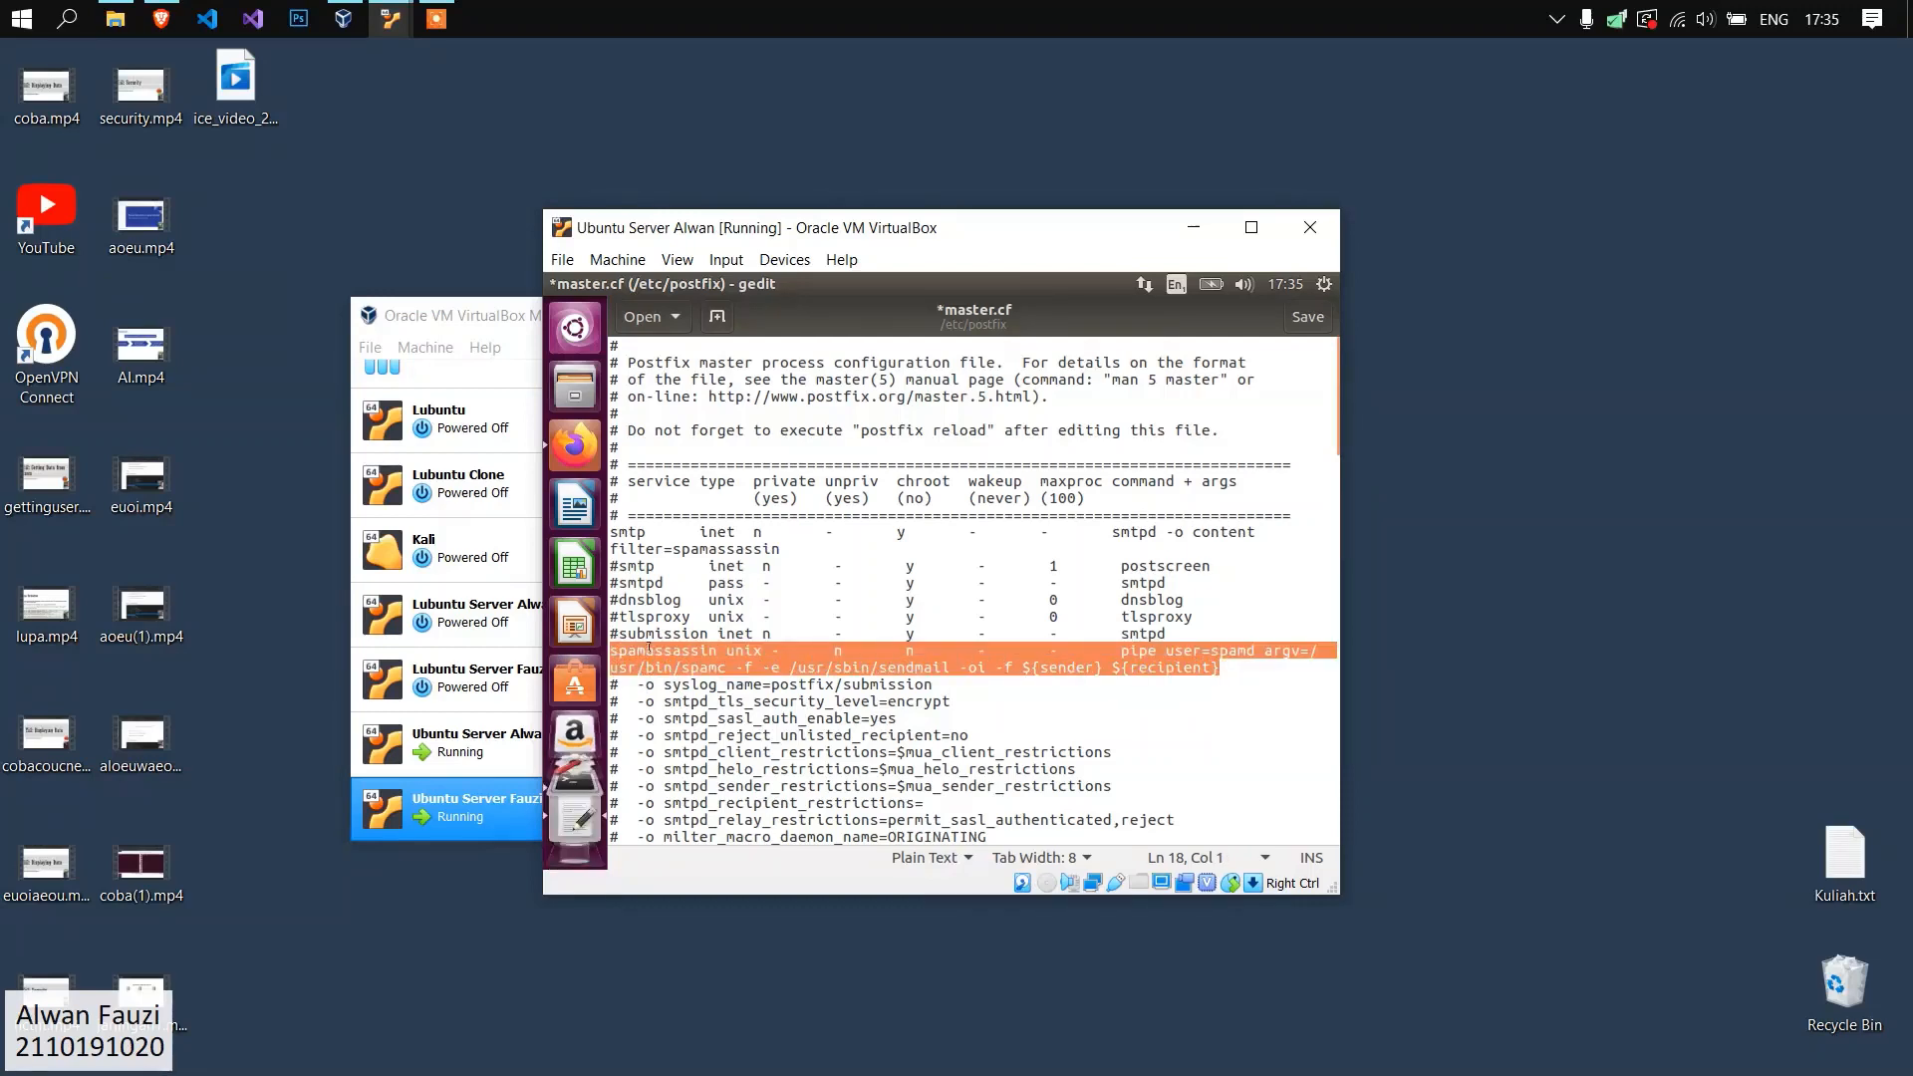
drag(619, 532, 1254, 532)
drag(1221, 668, 610, 650)
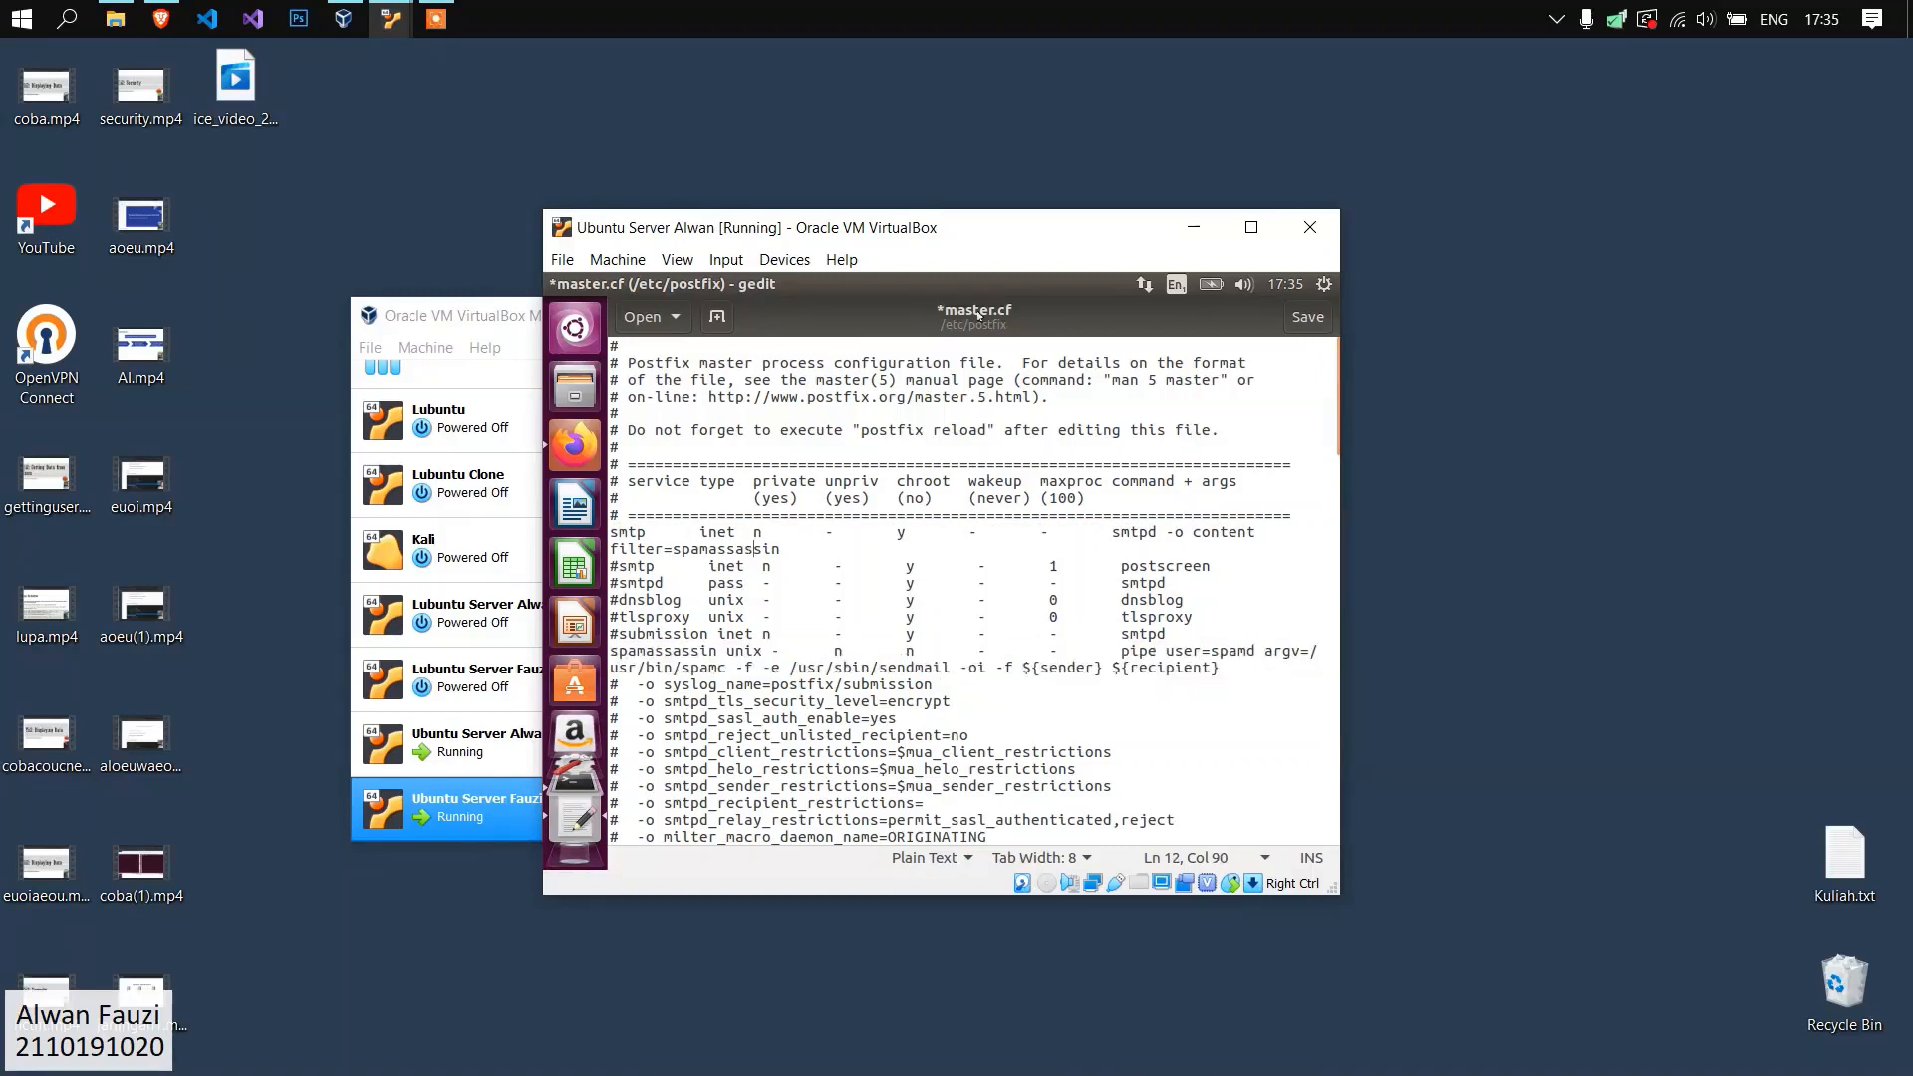
Save the changes to master.cf and close the editor.
click(983, 567)
key(ctrl+s)
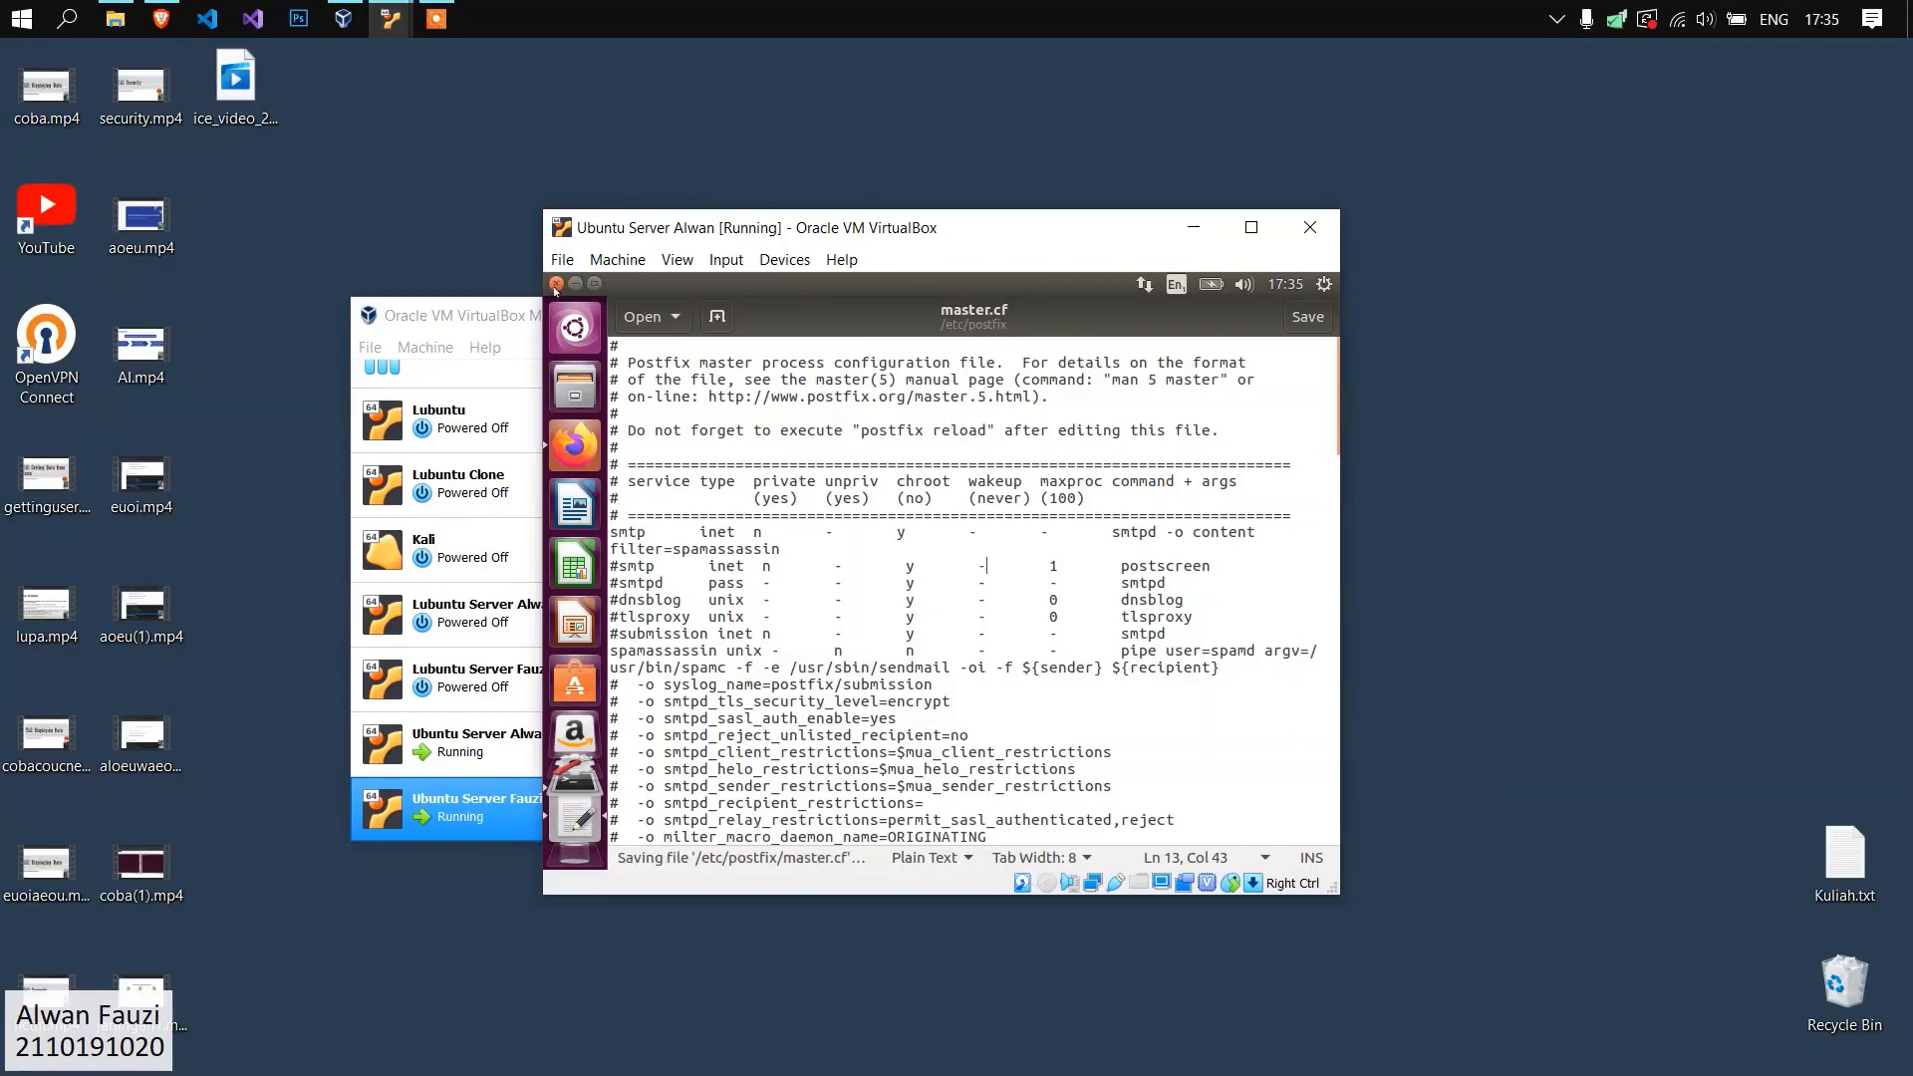
click(556, 284)
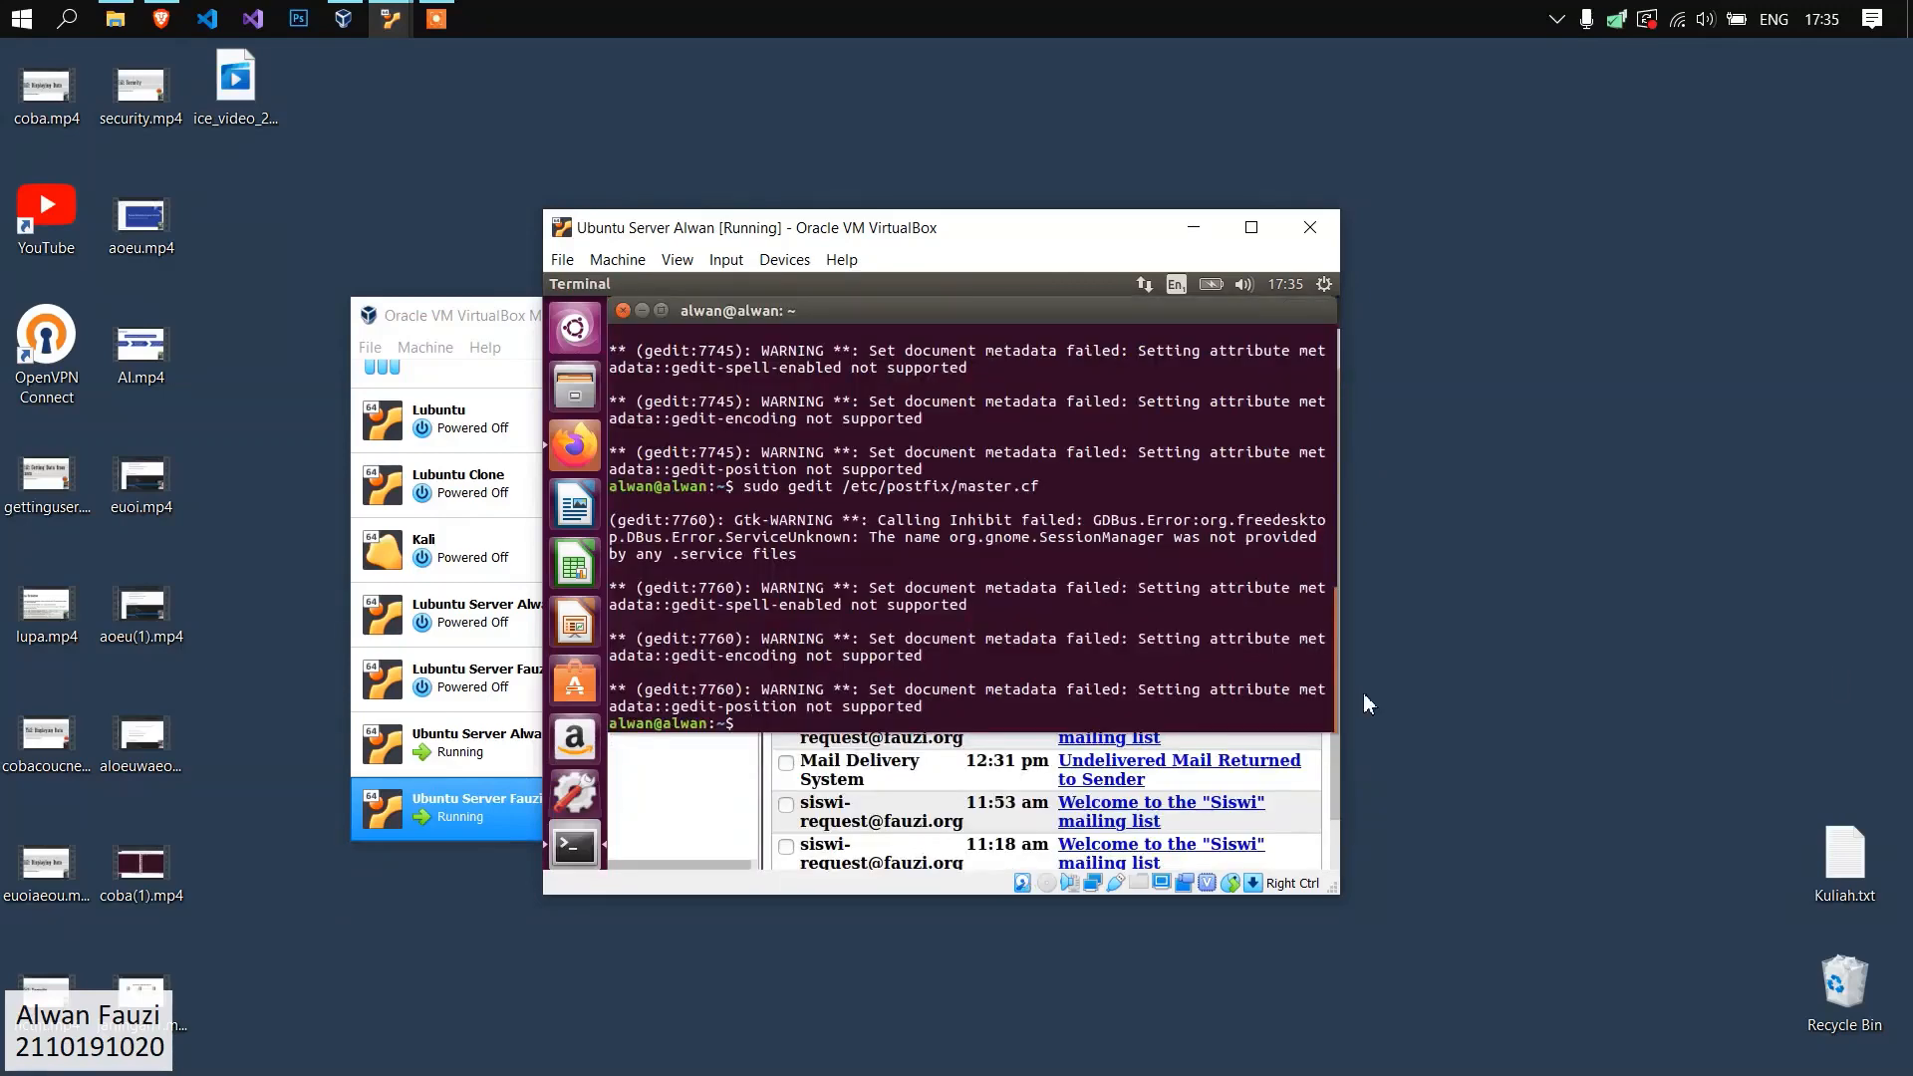
Restart the SpamAssassin service with sudo service spamassassin restart.
text(sudo service spamassasi)
key(BackSpace)
text(sin restart)
key(Return)
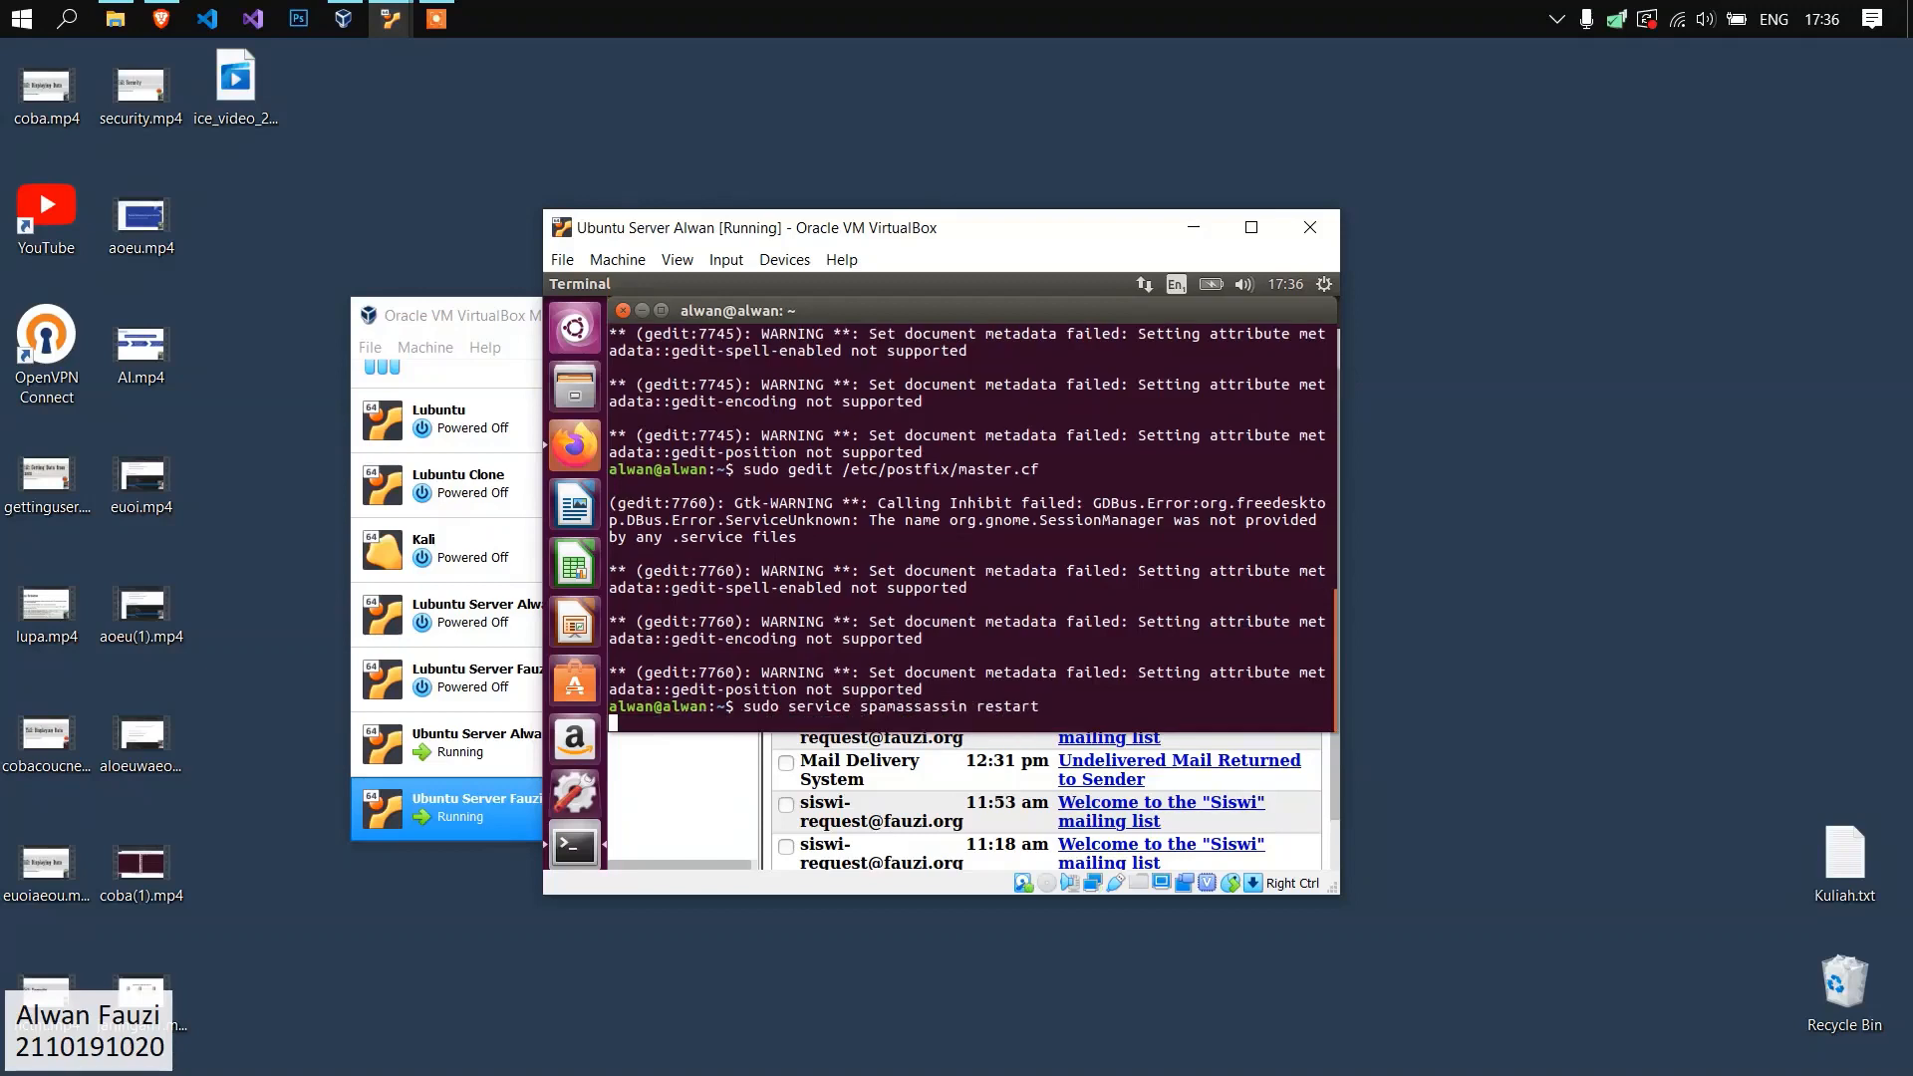
Restart the Postfix service with sudo service postfix restart.
text(sudo service postfix restart)
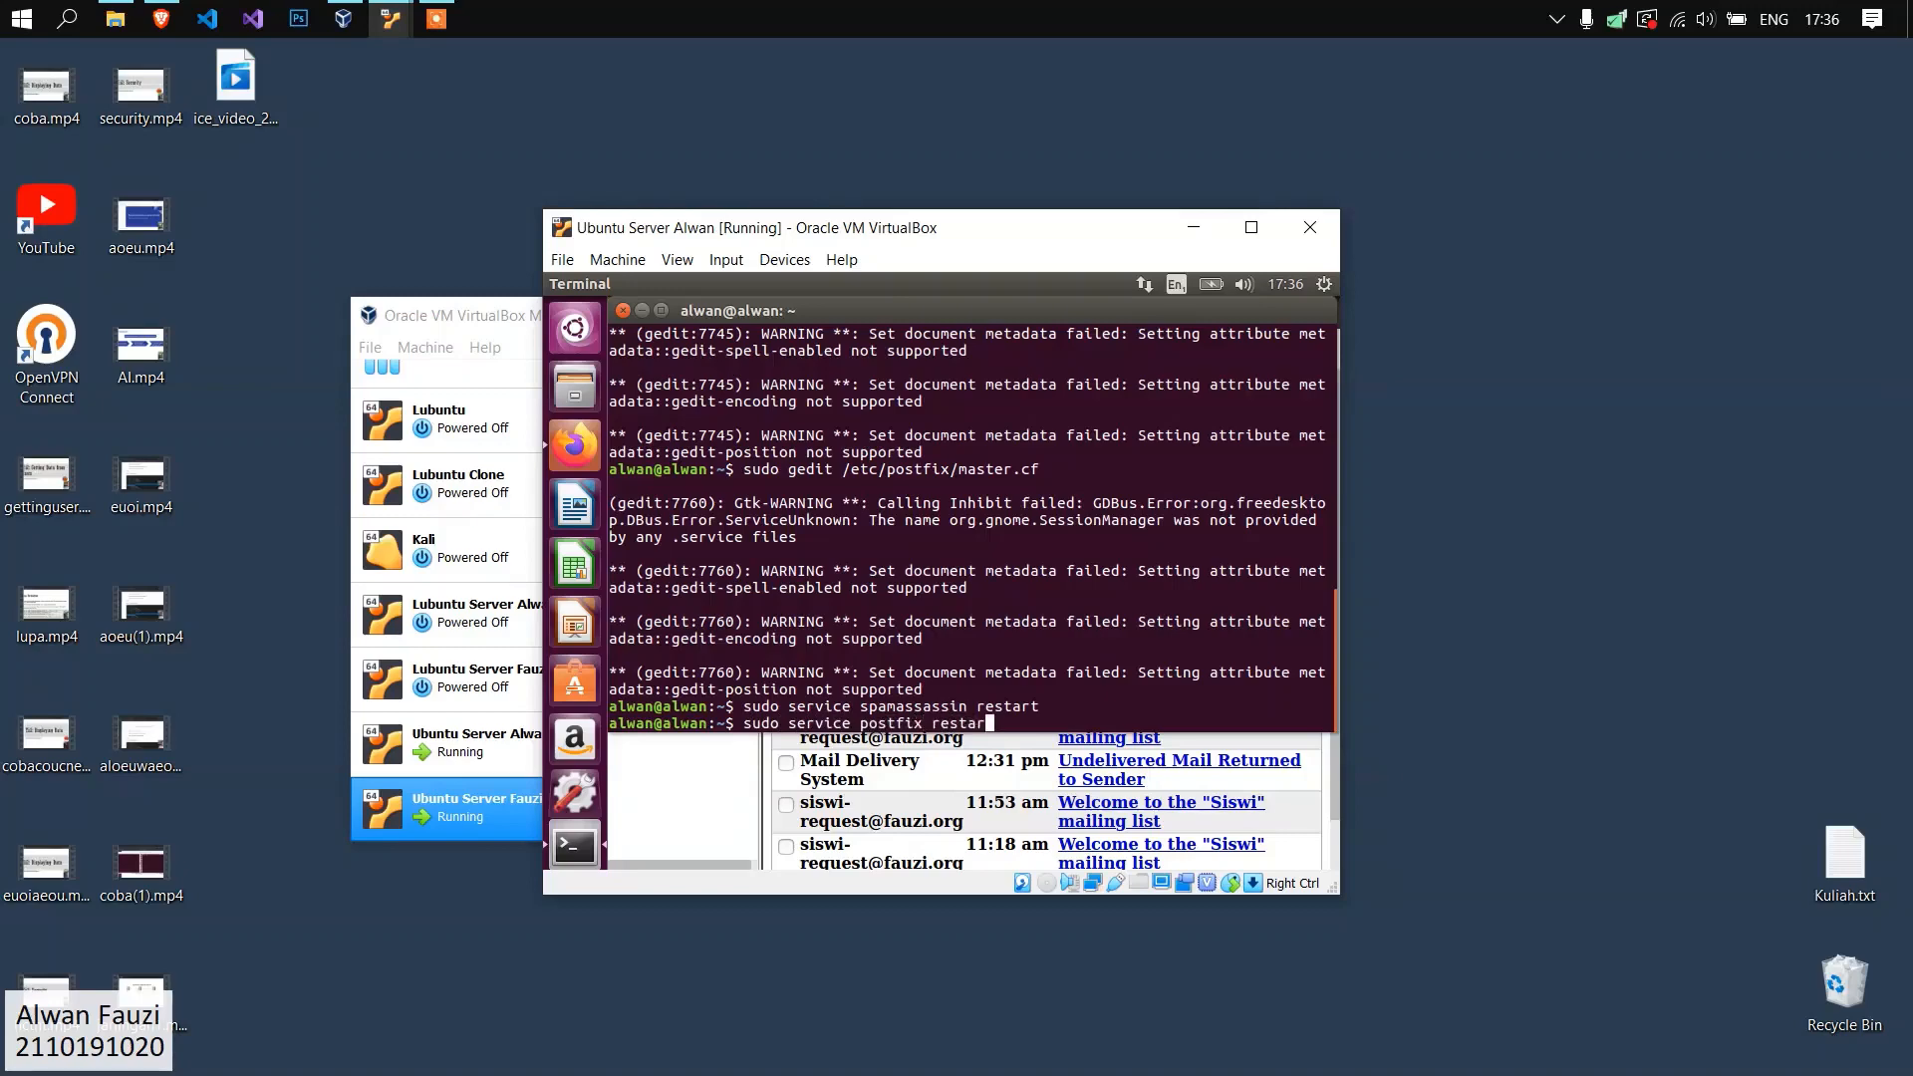
key(Return)
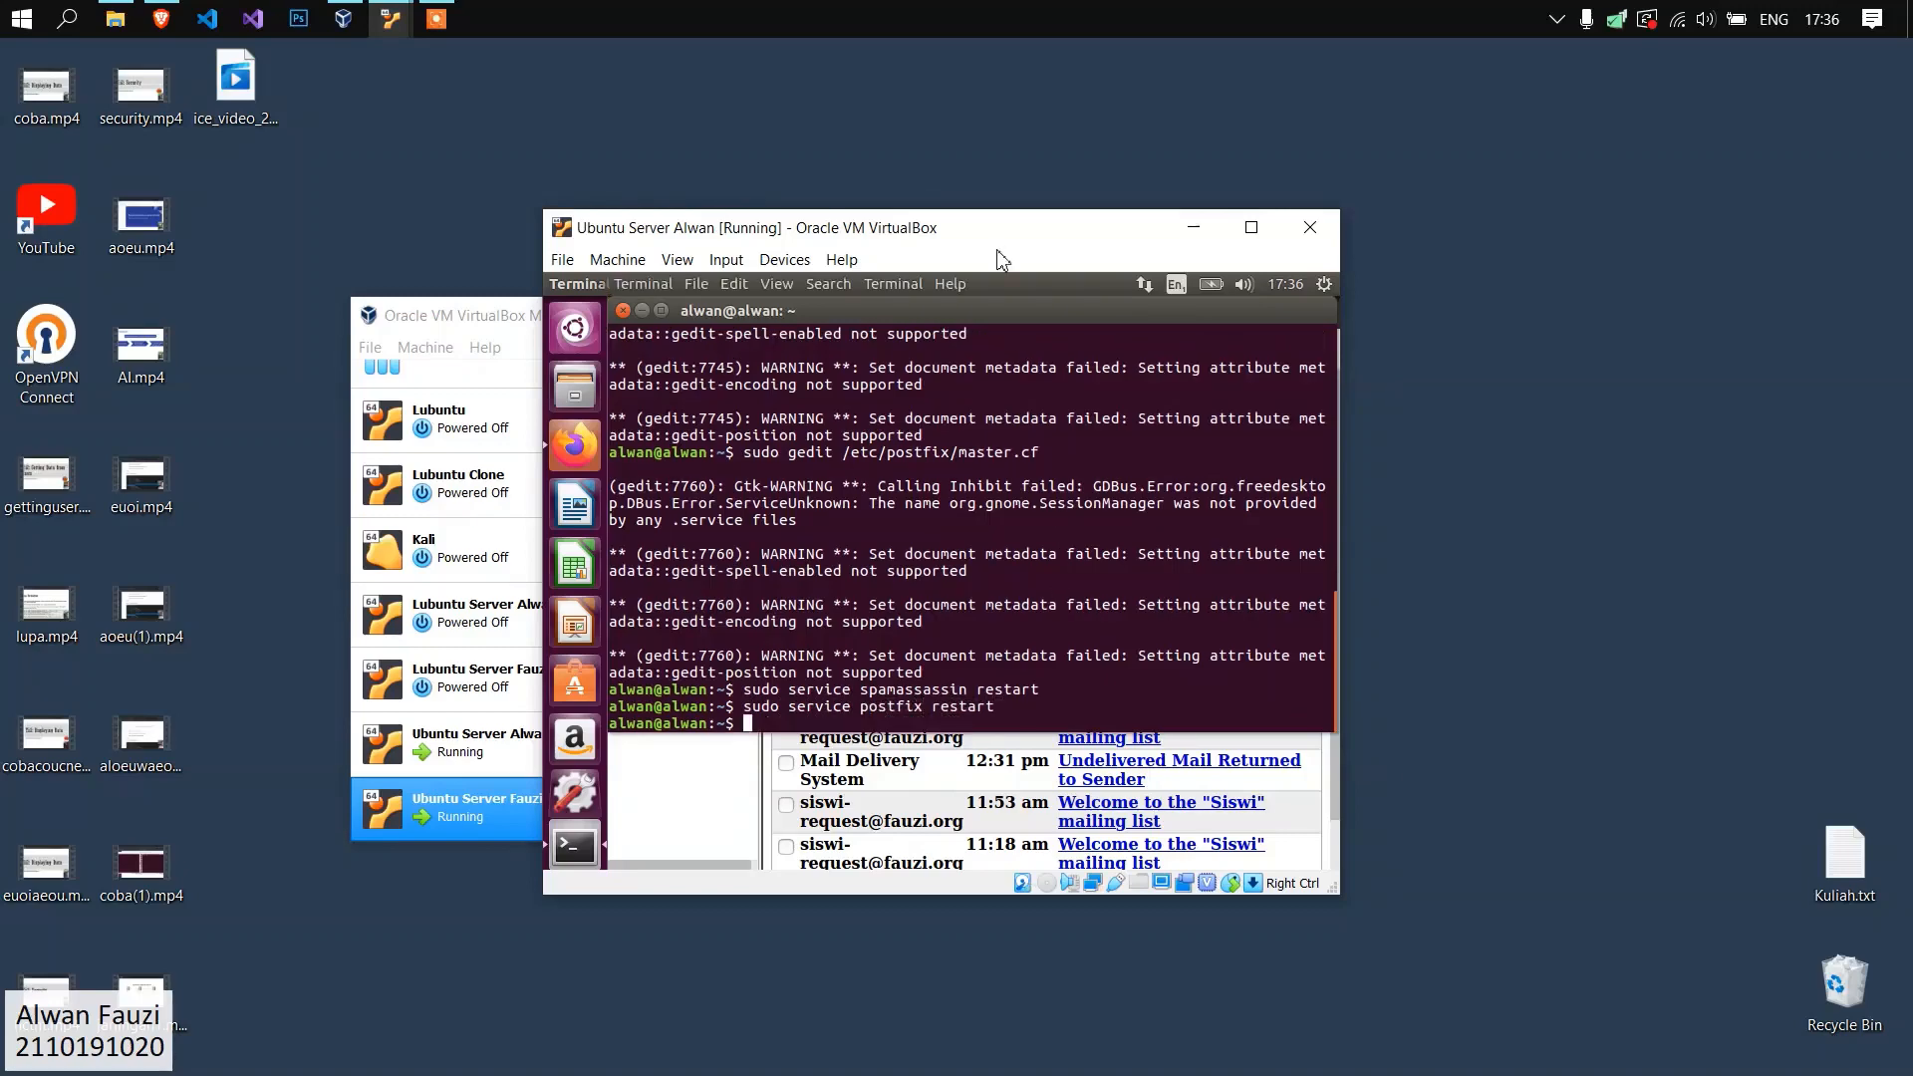
drag(987, 238, 851, 235)
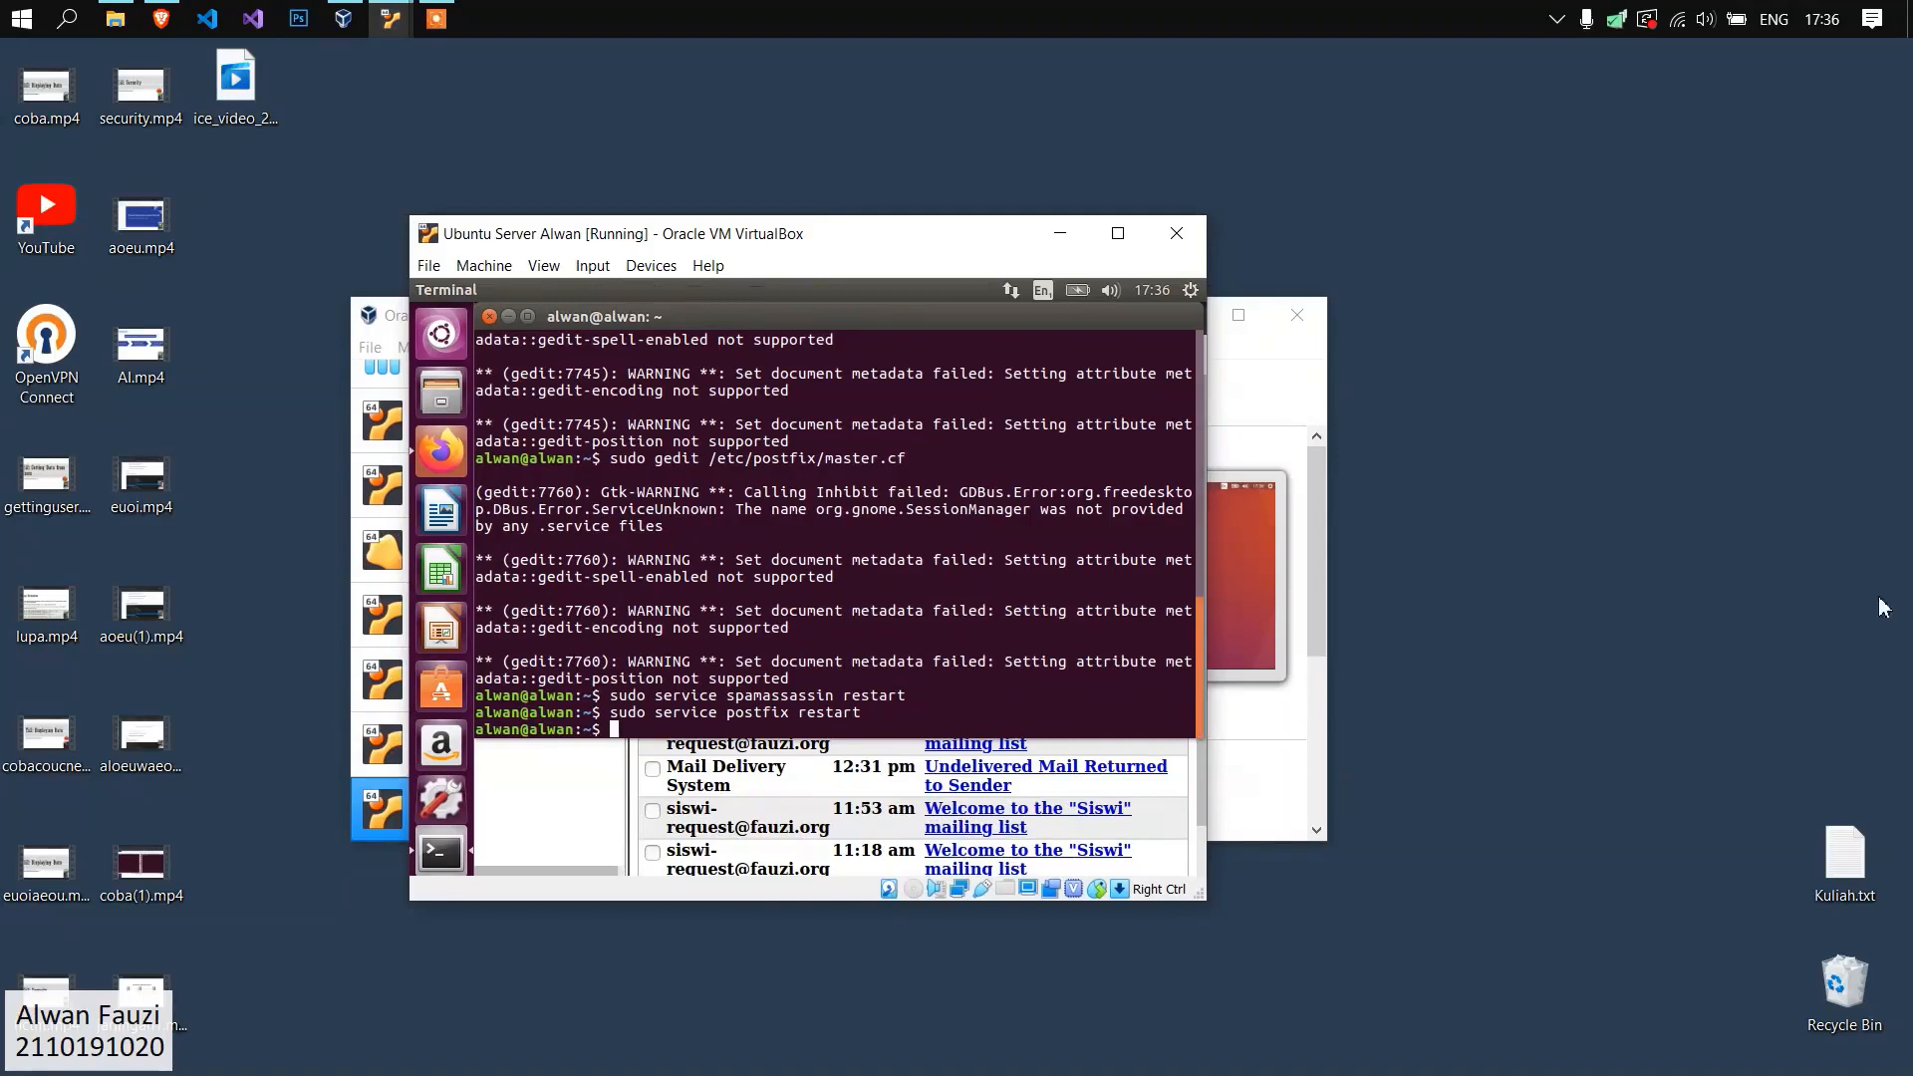
key(alt+Tab)
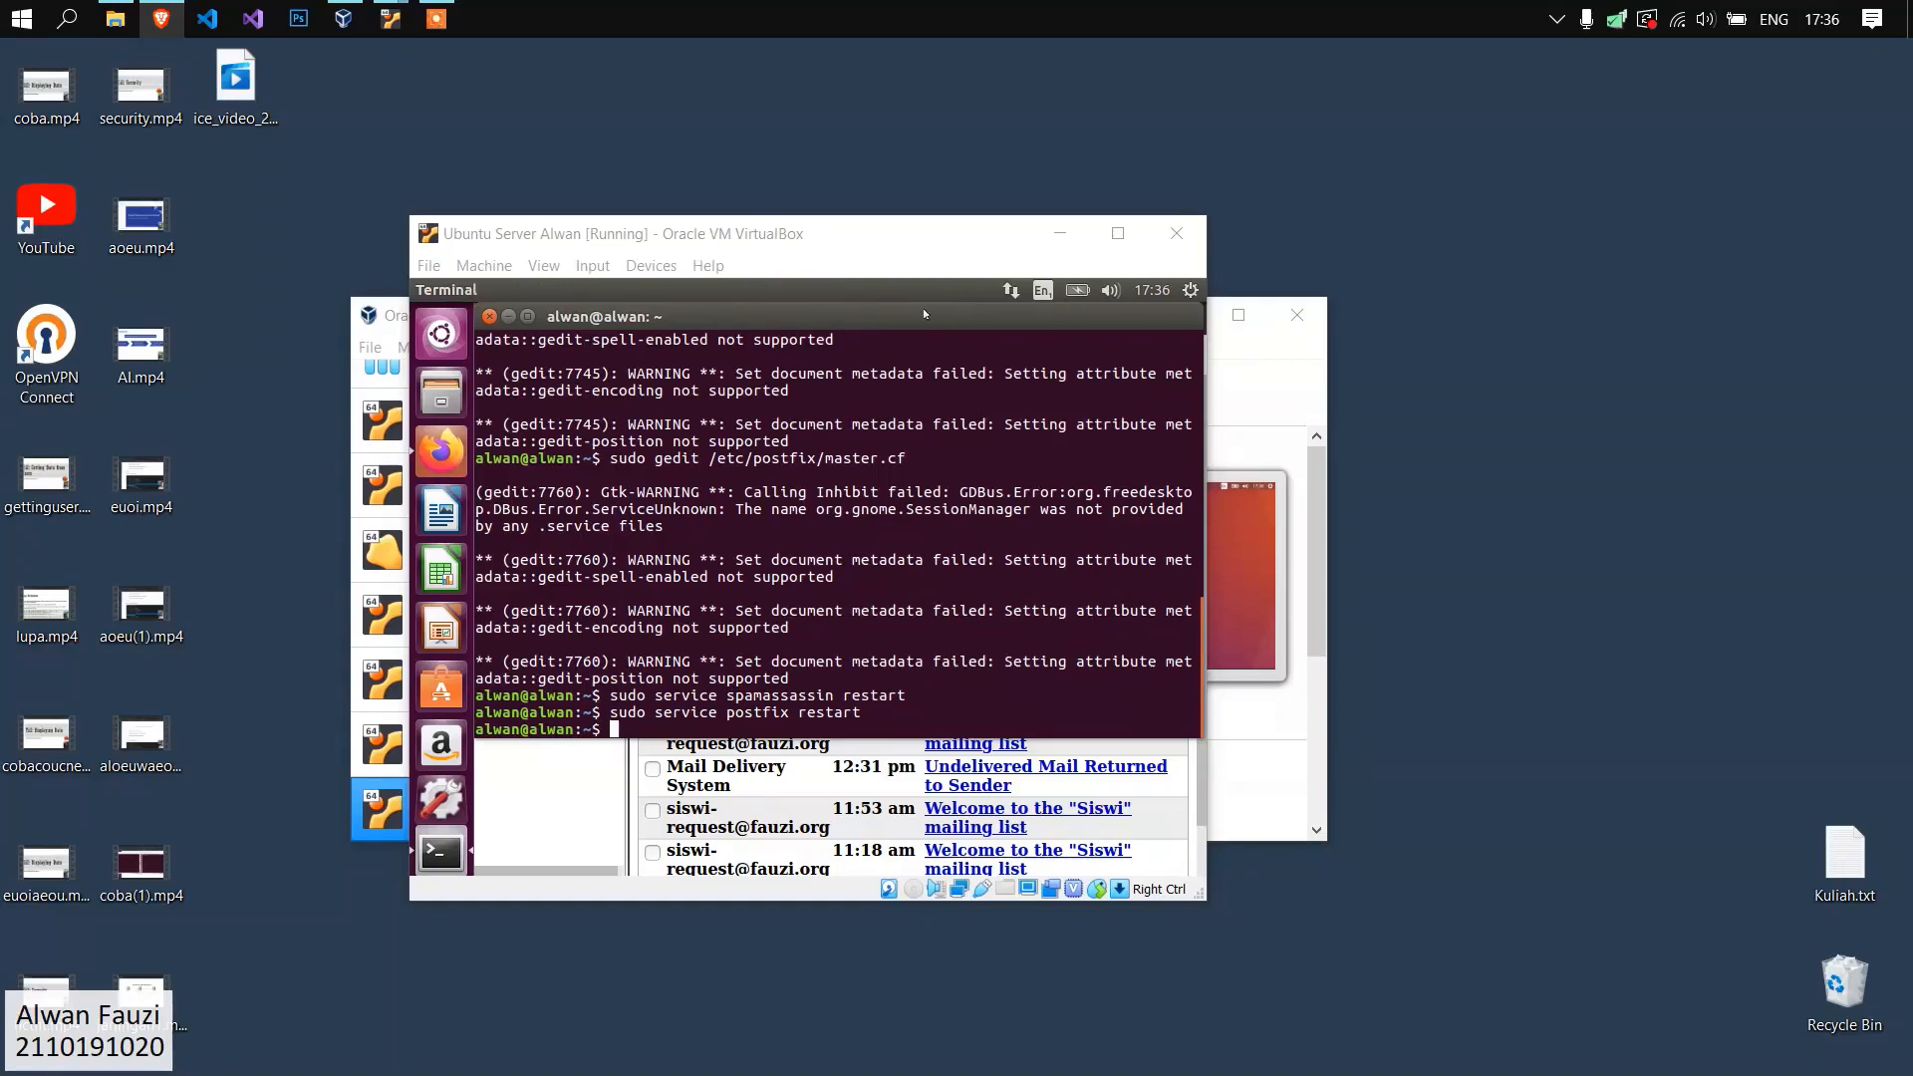
drag(910, 225, 924, 227)
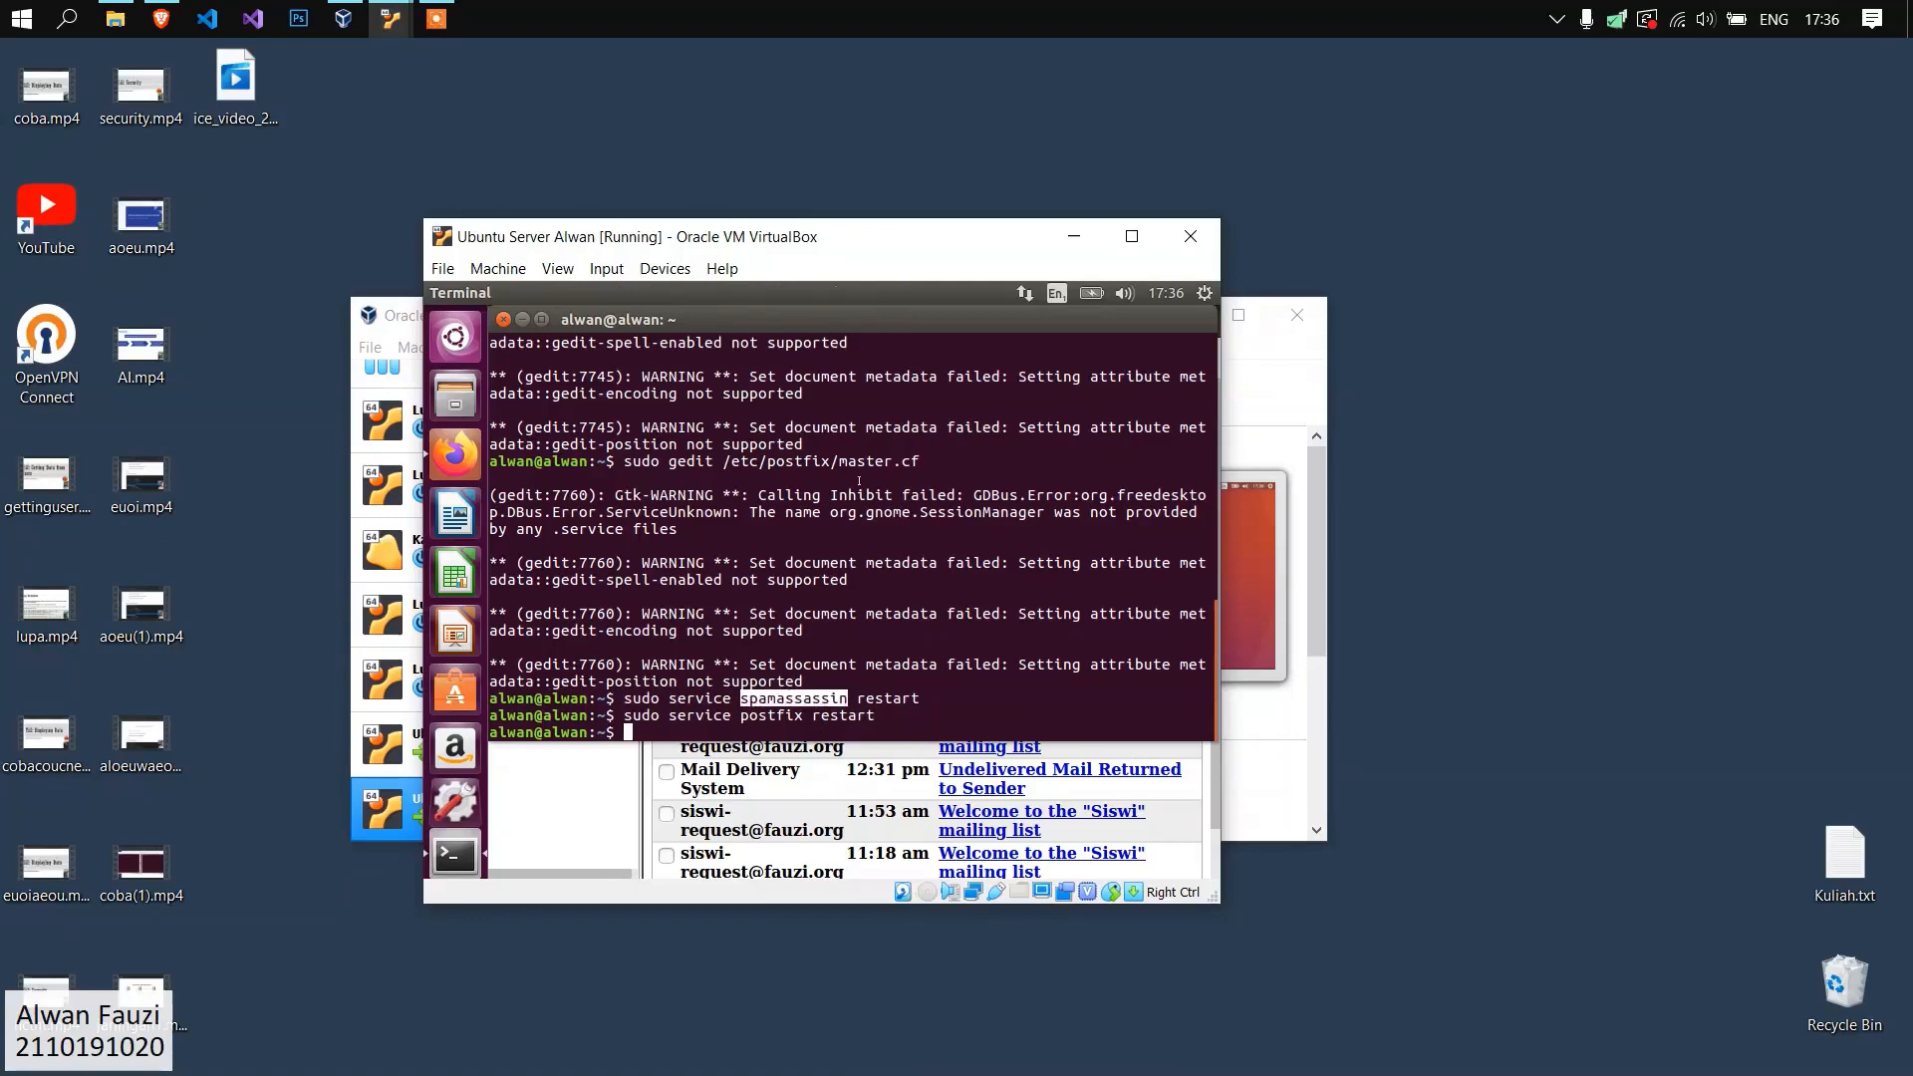
scroll(900, 565, up, 10)
scroll(899, 565, down, 10)
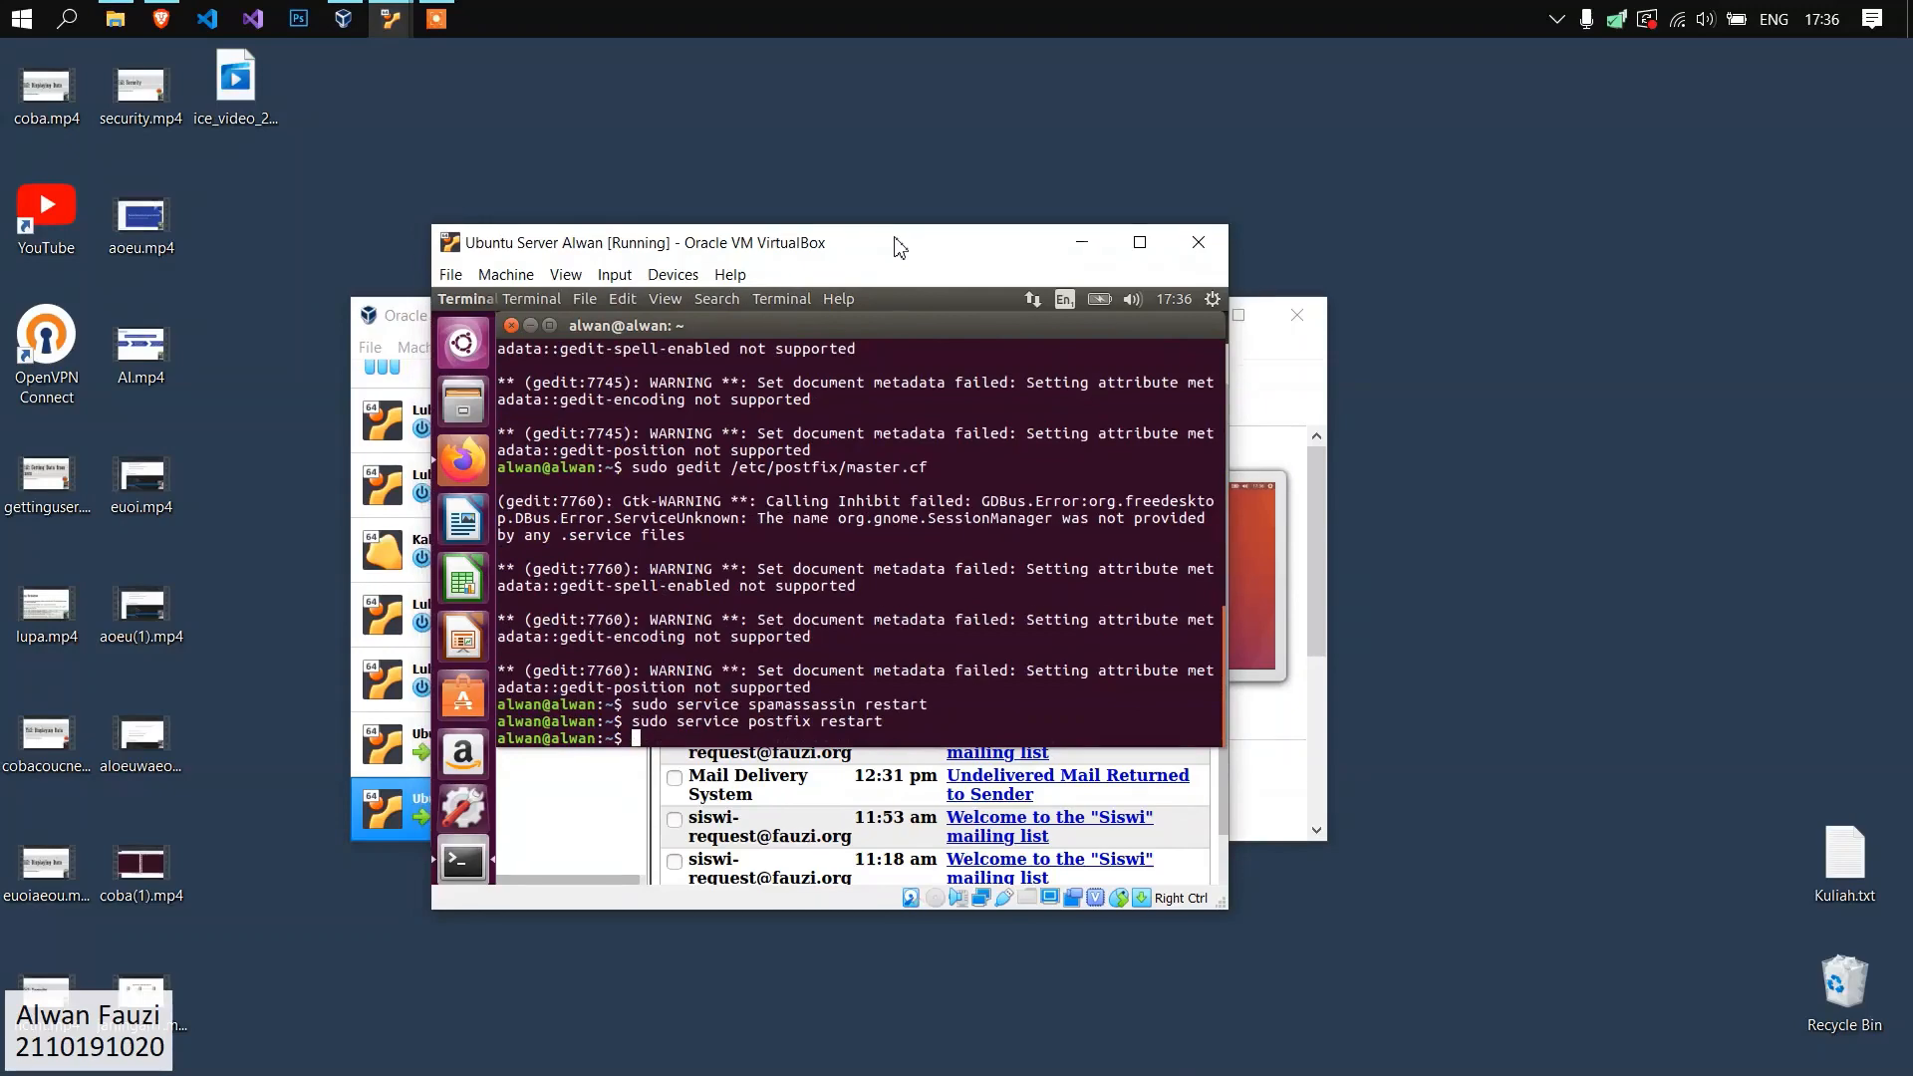
Arrange the two running Ubuntu Server VM windows side by side and activate the password field on the second VM's login screen.
drag(886, 244, 566, 256)
mouse_move(391, 14)
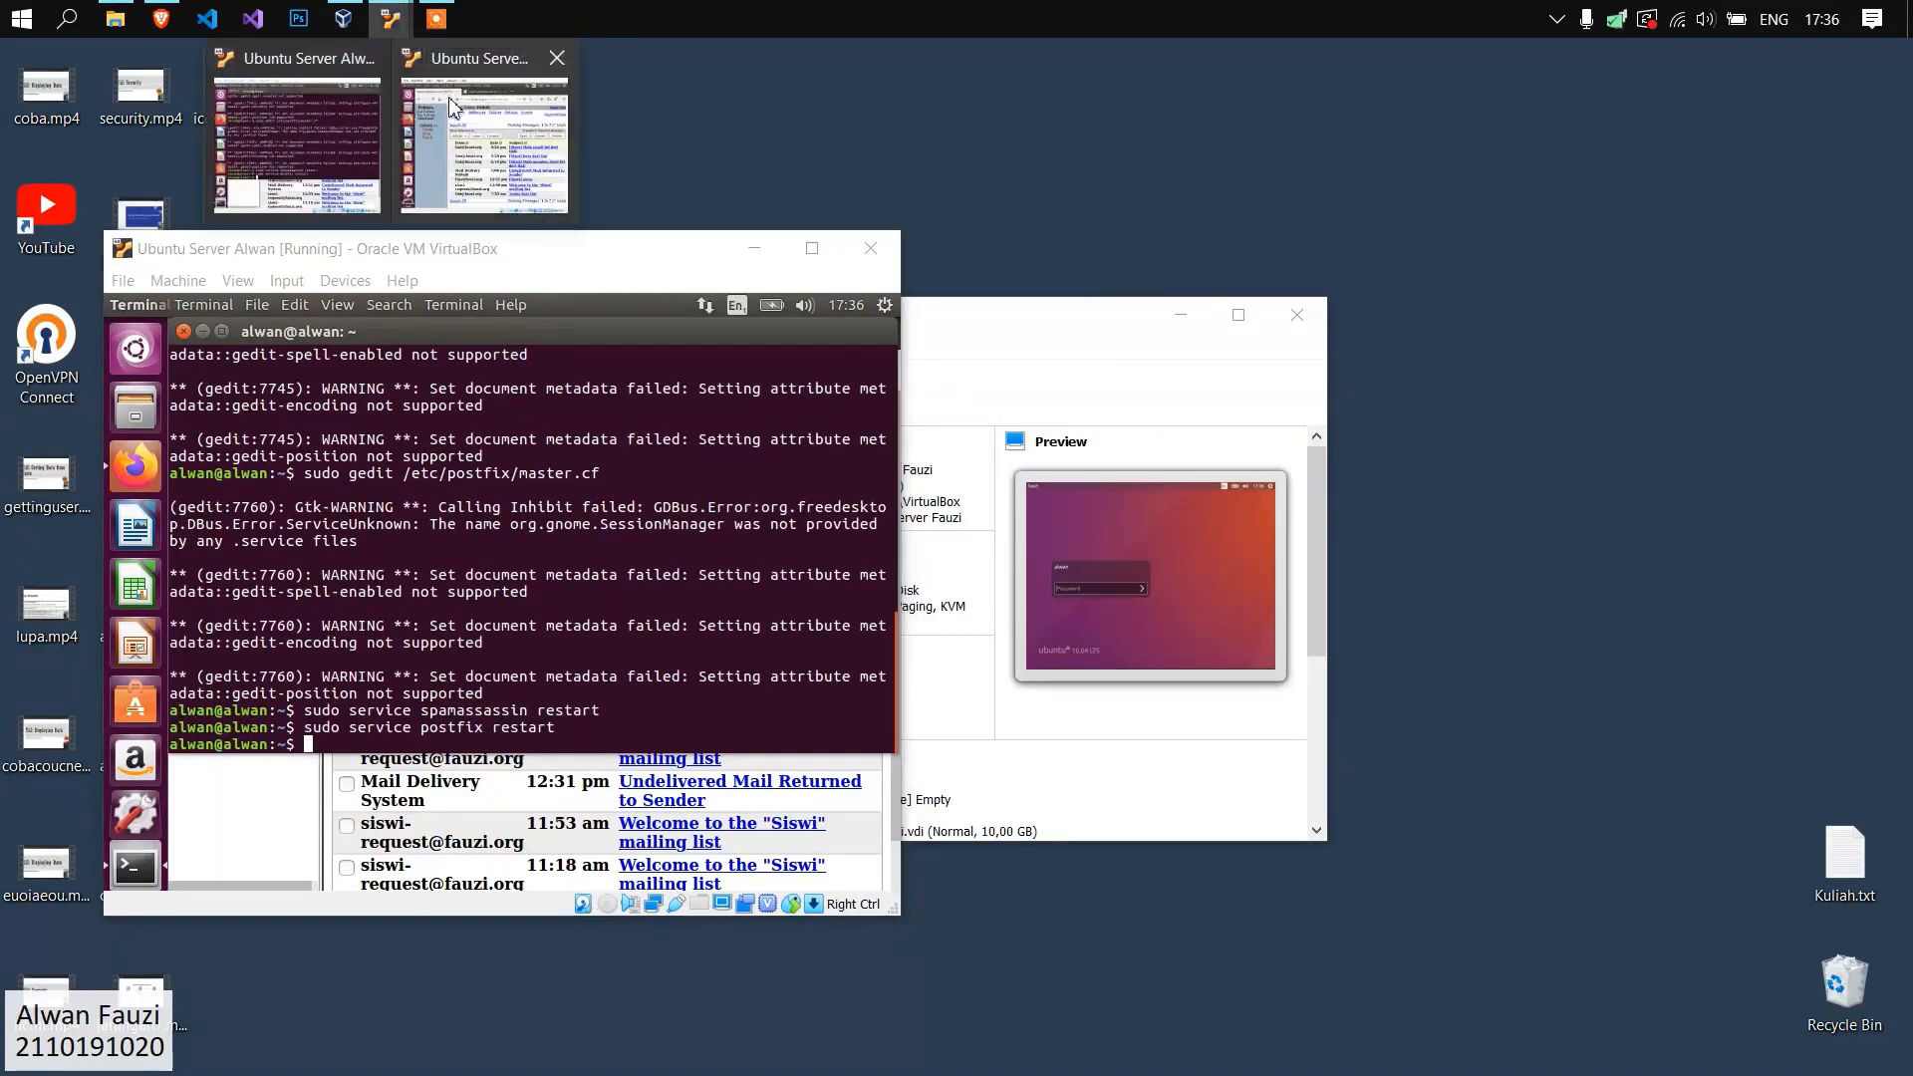
click(454, 108)
drag(702, 263, 718, 260)
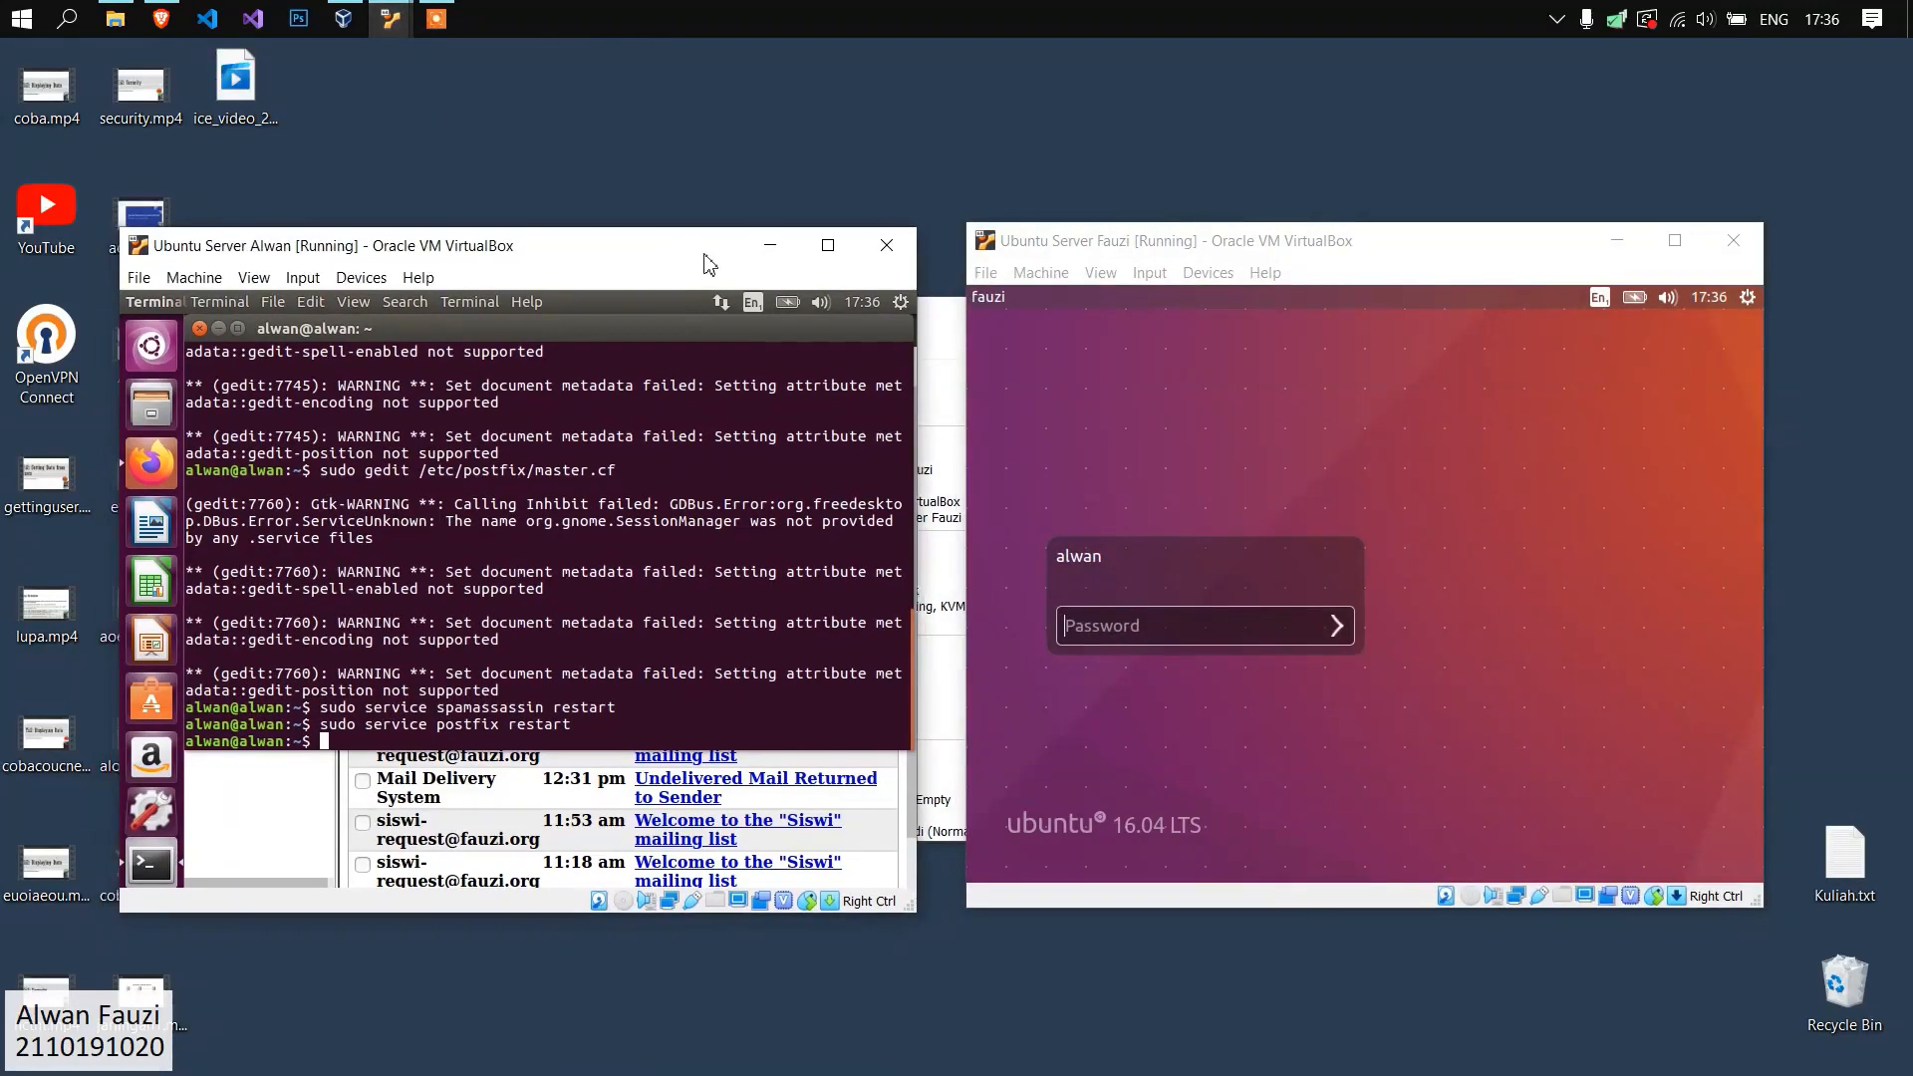
drag(1204, 246, 1164, 248)
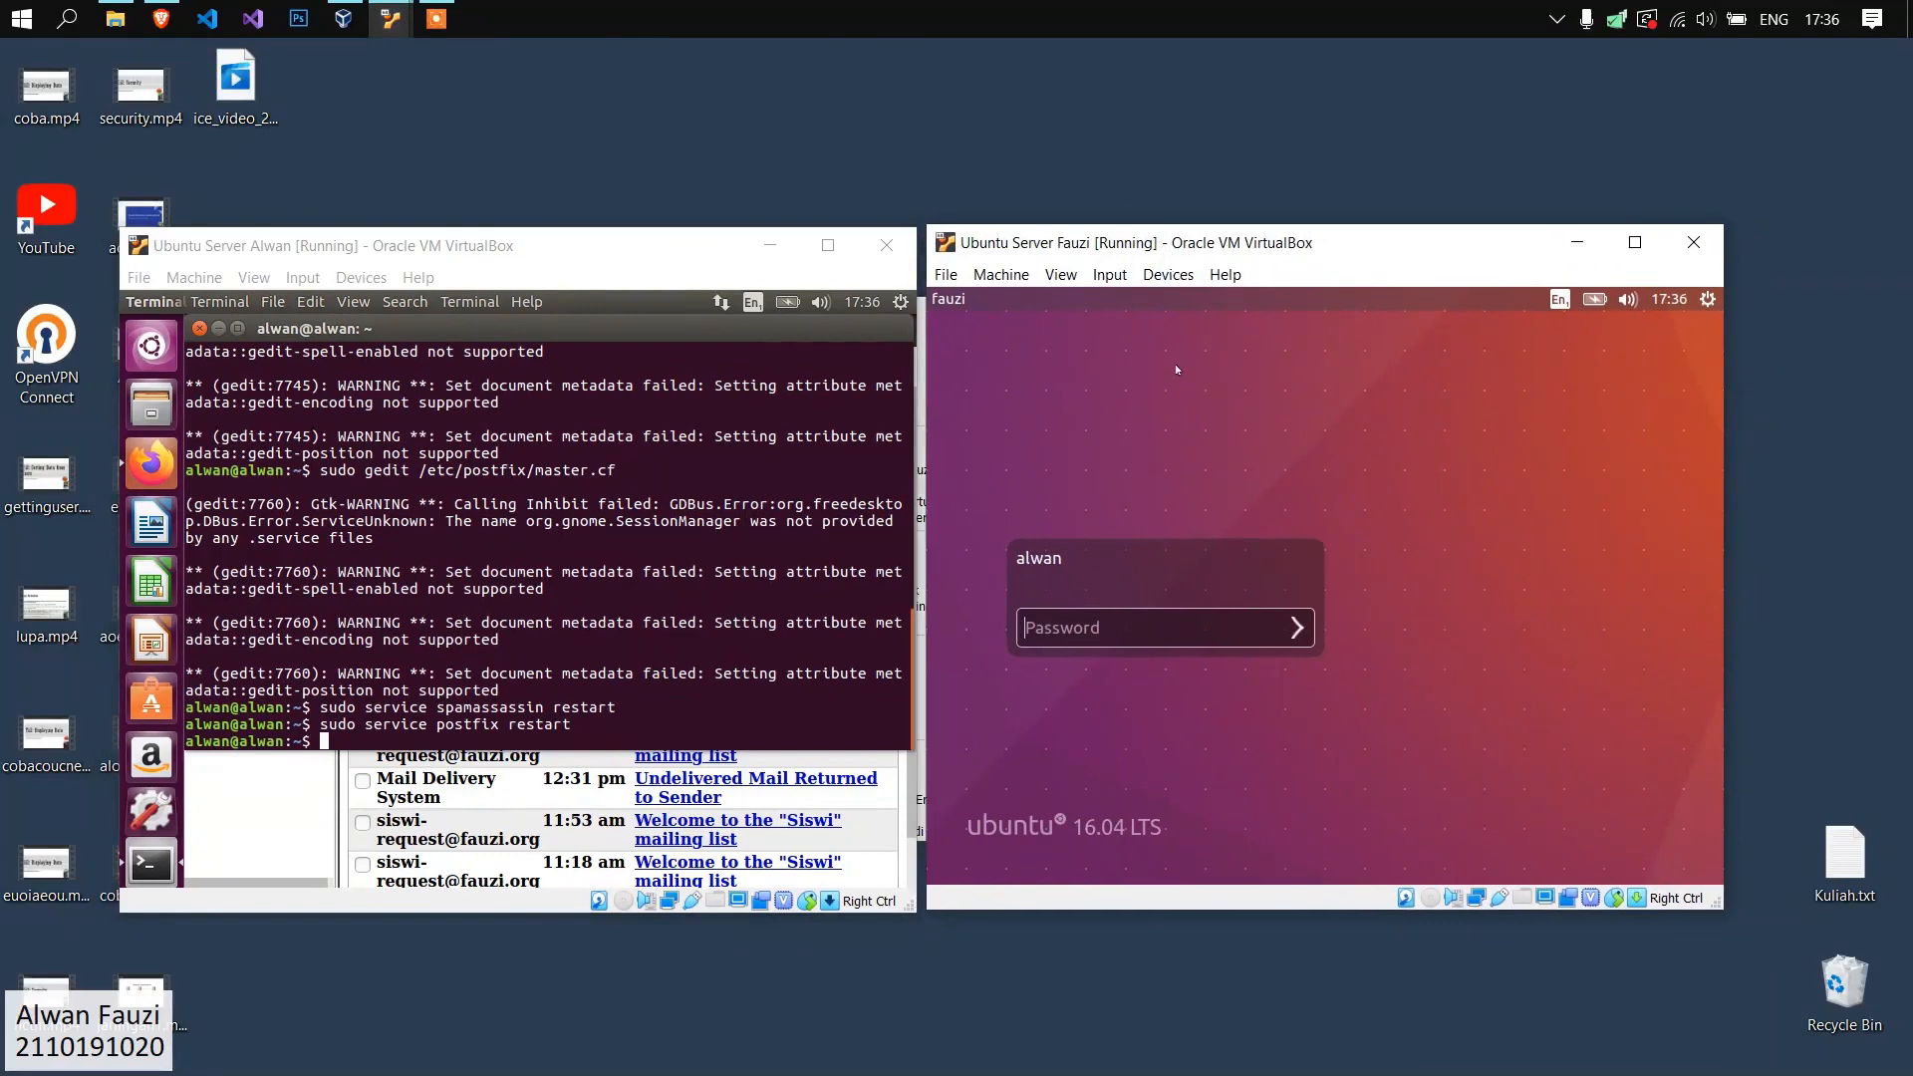
click(1136, 631)
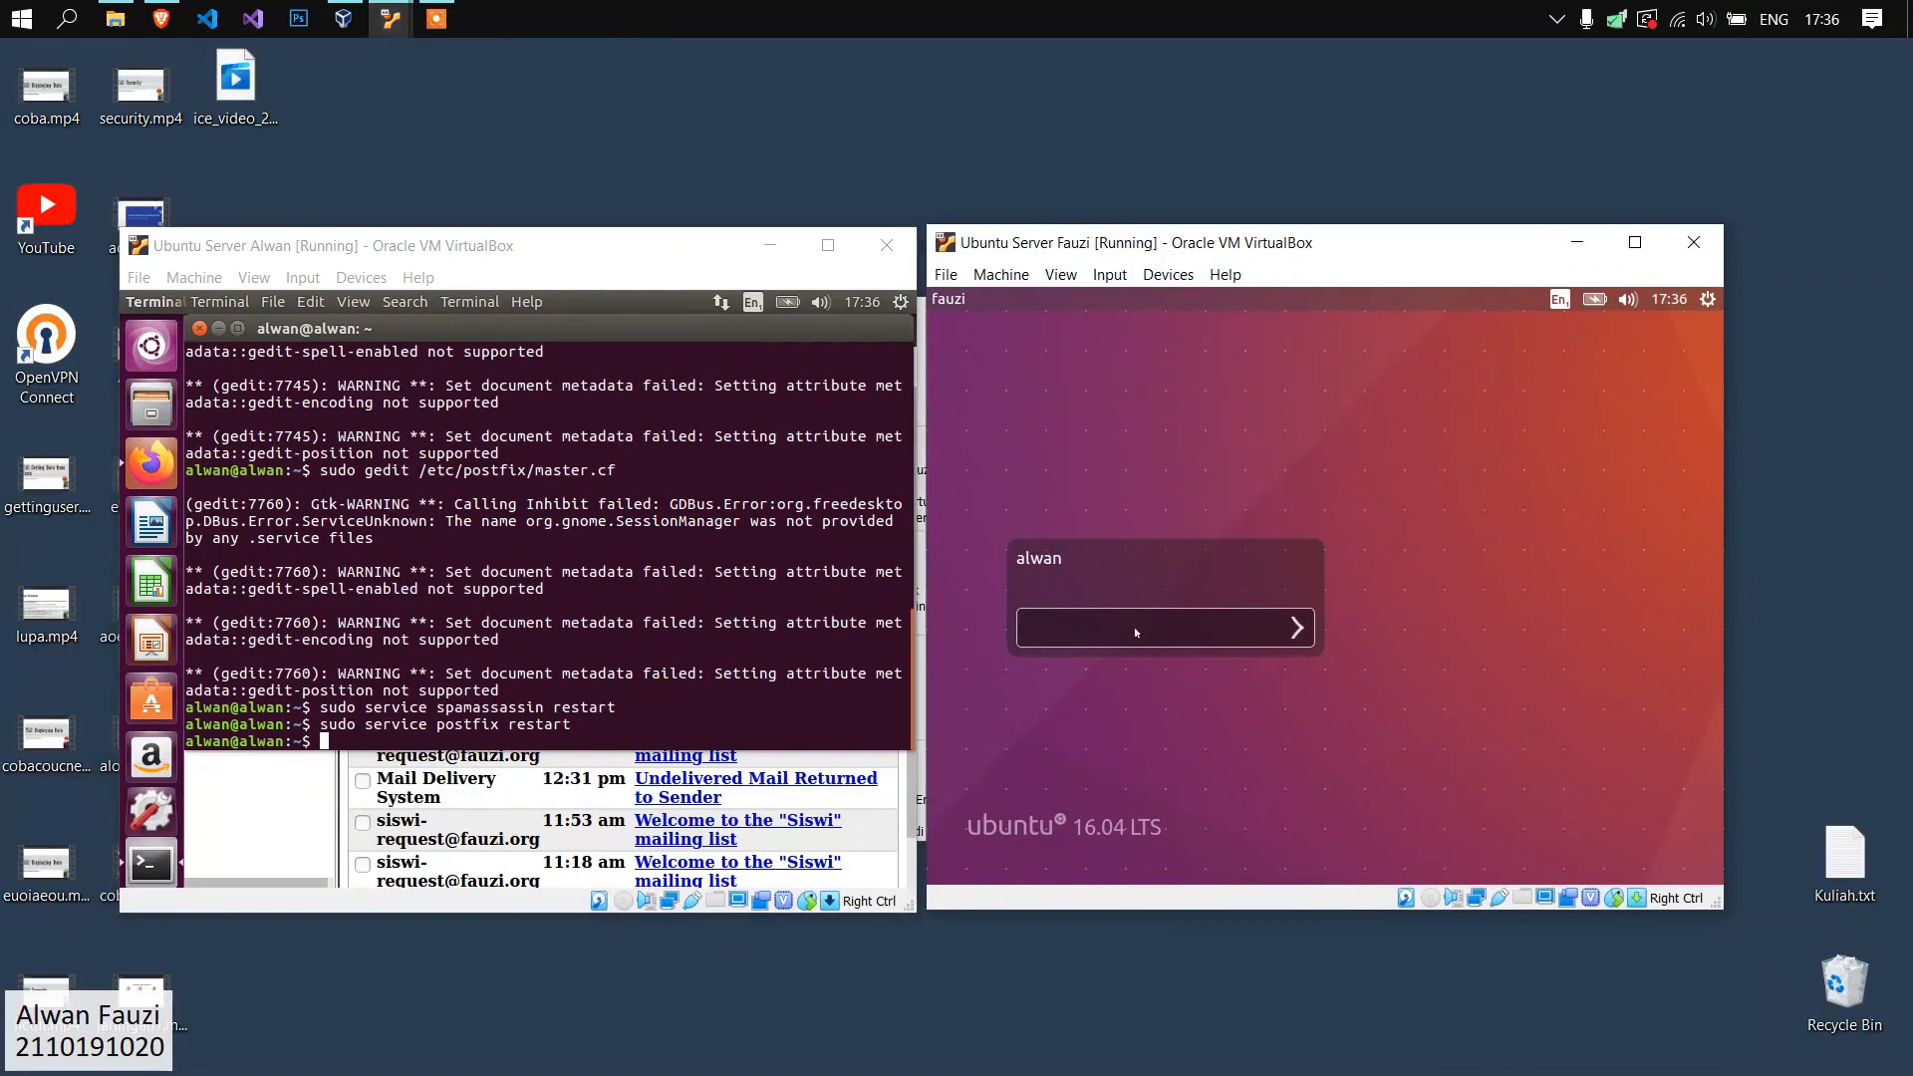